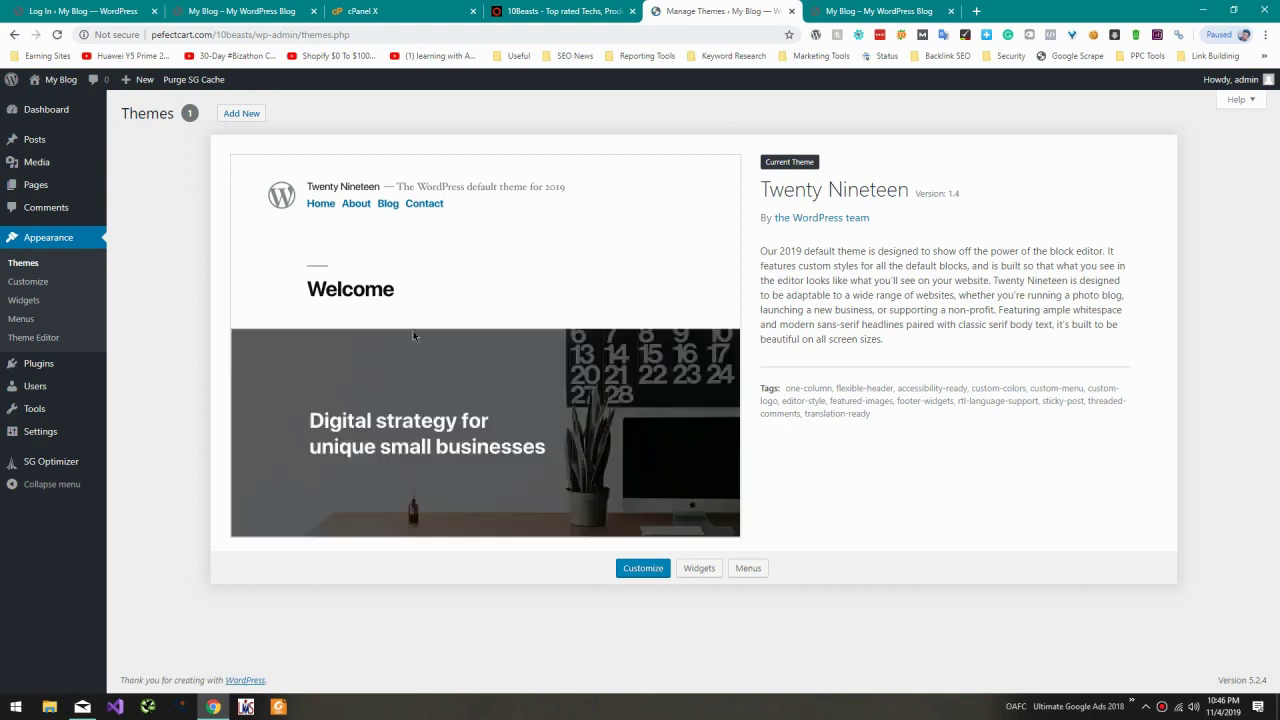
Step: Upload genesis.2.5.3.zip from the Themes\Geneis folder on the Web Development (G:) drive, and install and activate it as the theme
left_click(244, 115)
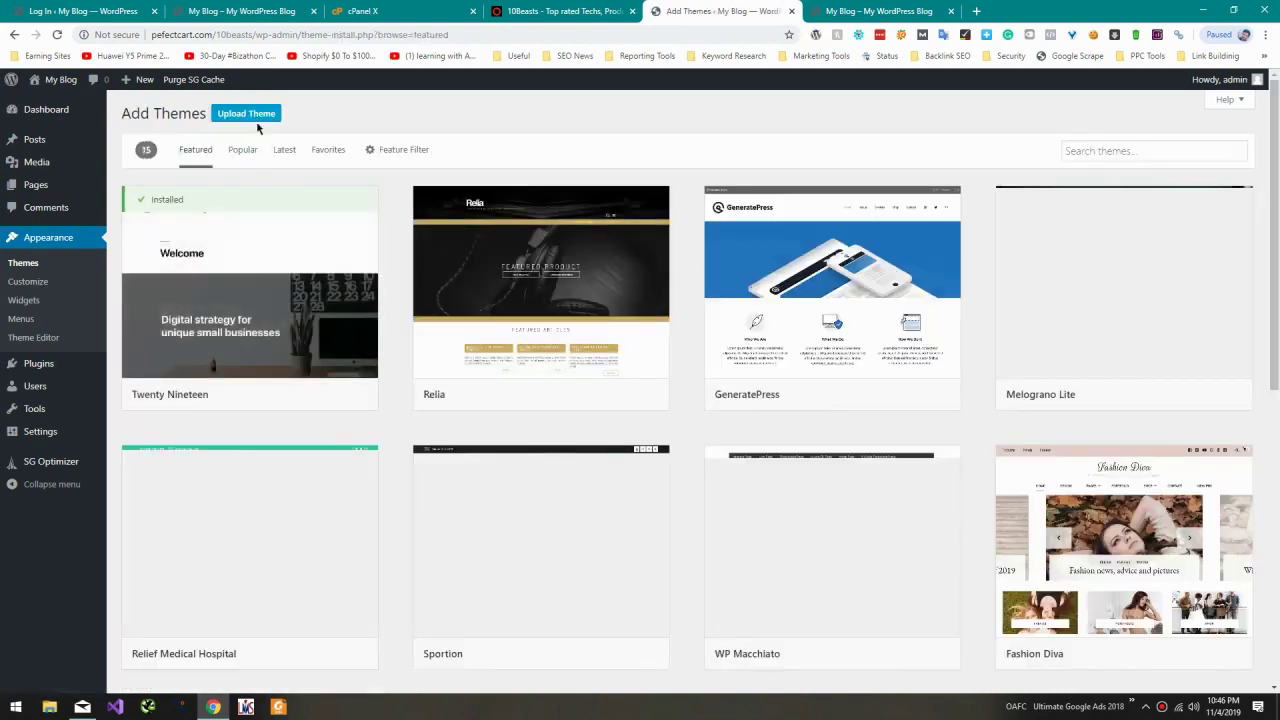
left_click(258, 116)
left_click(597, 233)
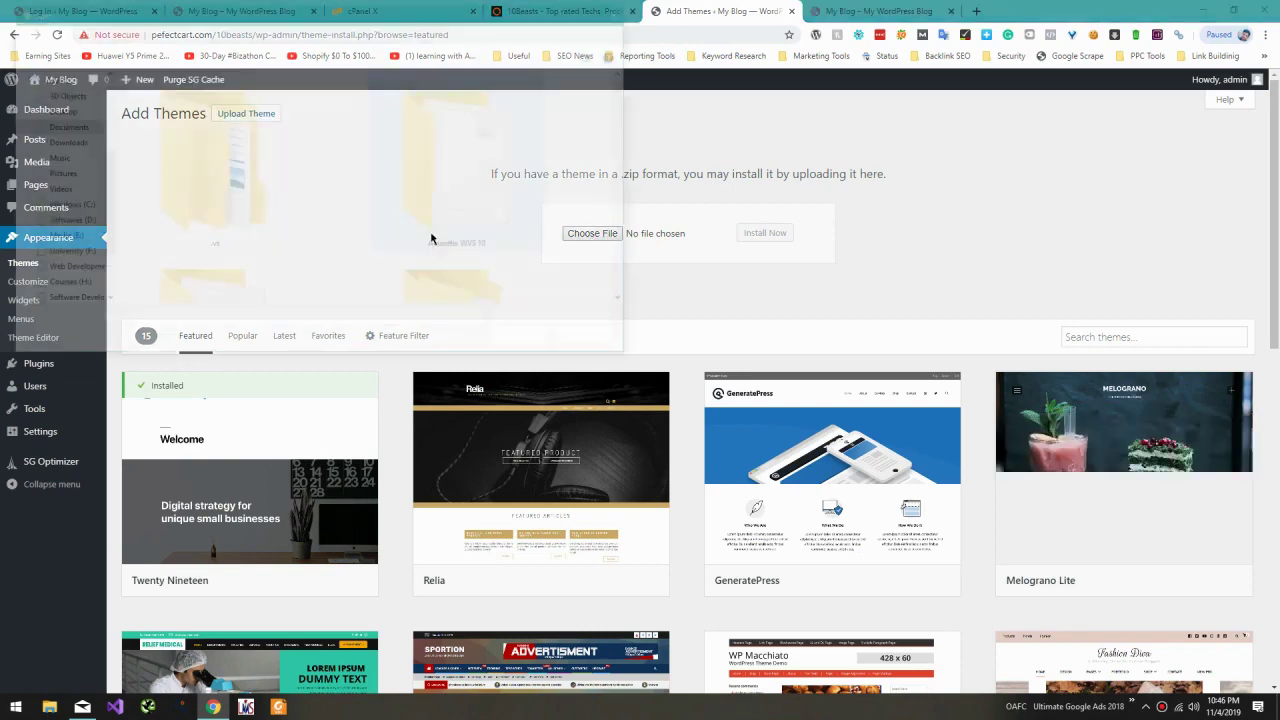
scroll(70, 270, "down", 2)
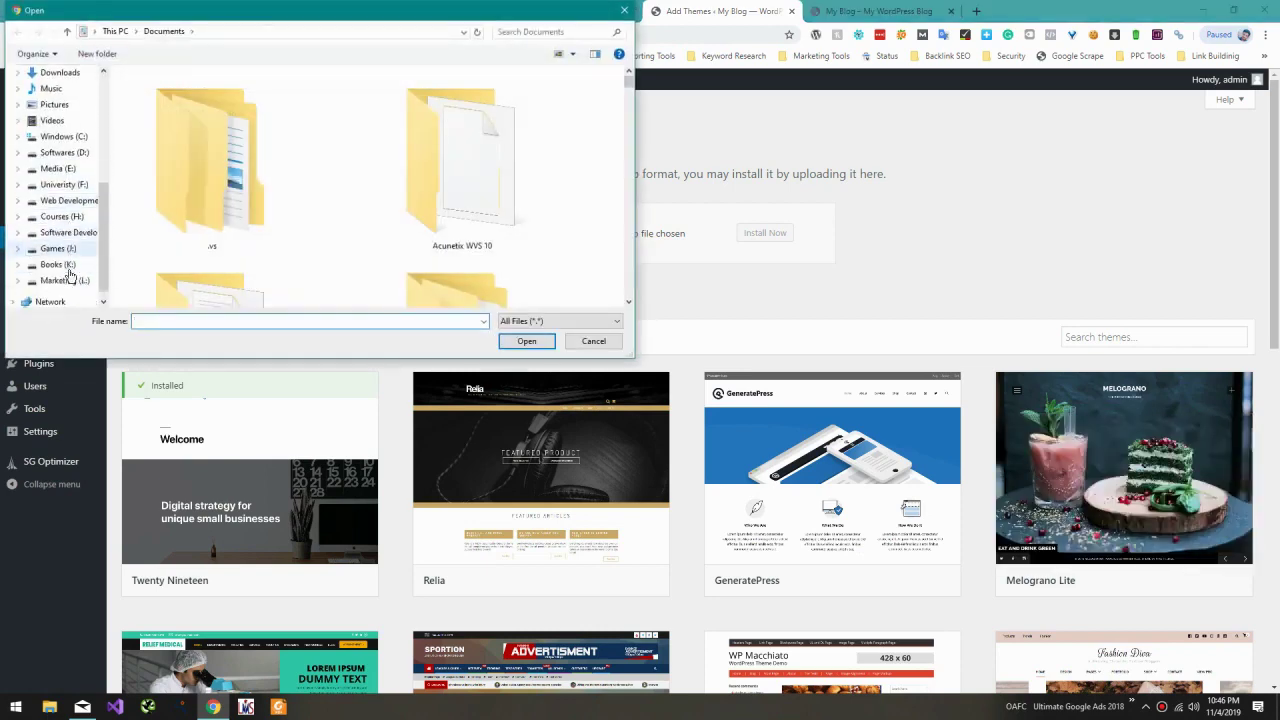
left_click(68, 200)
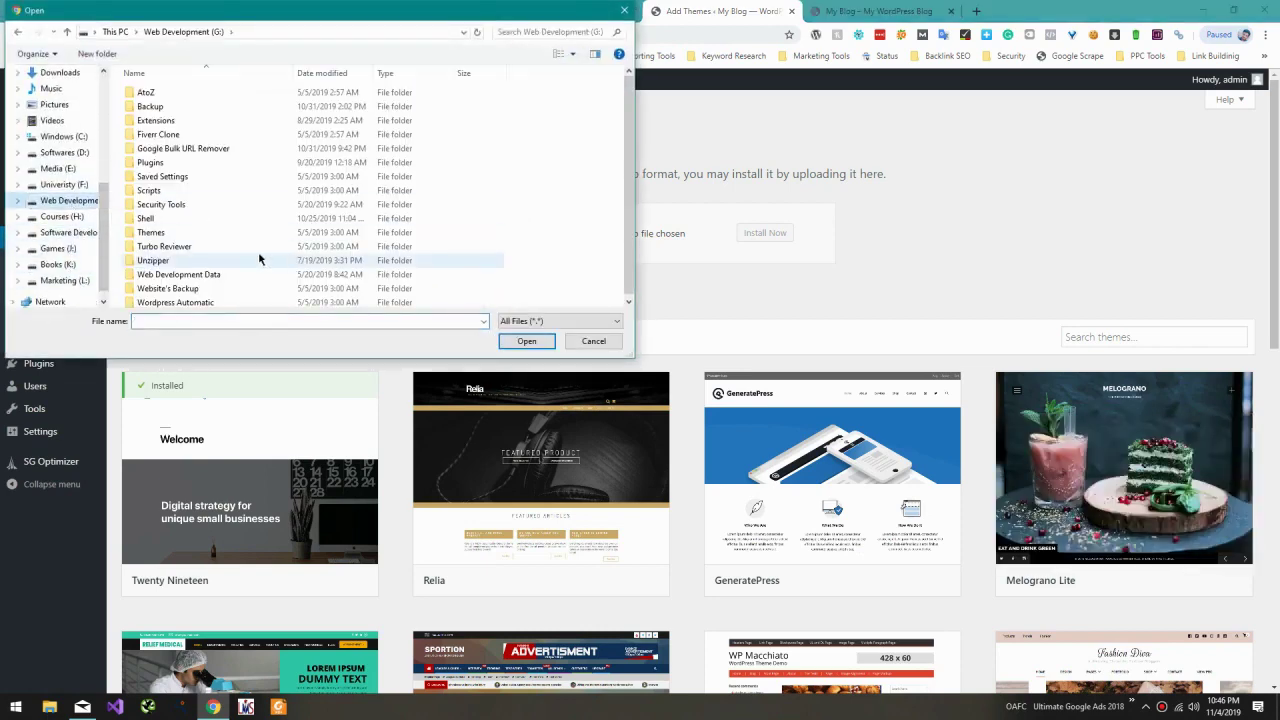
double_click(233, 236)
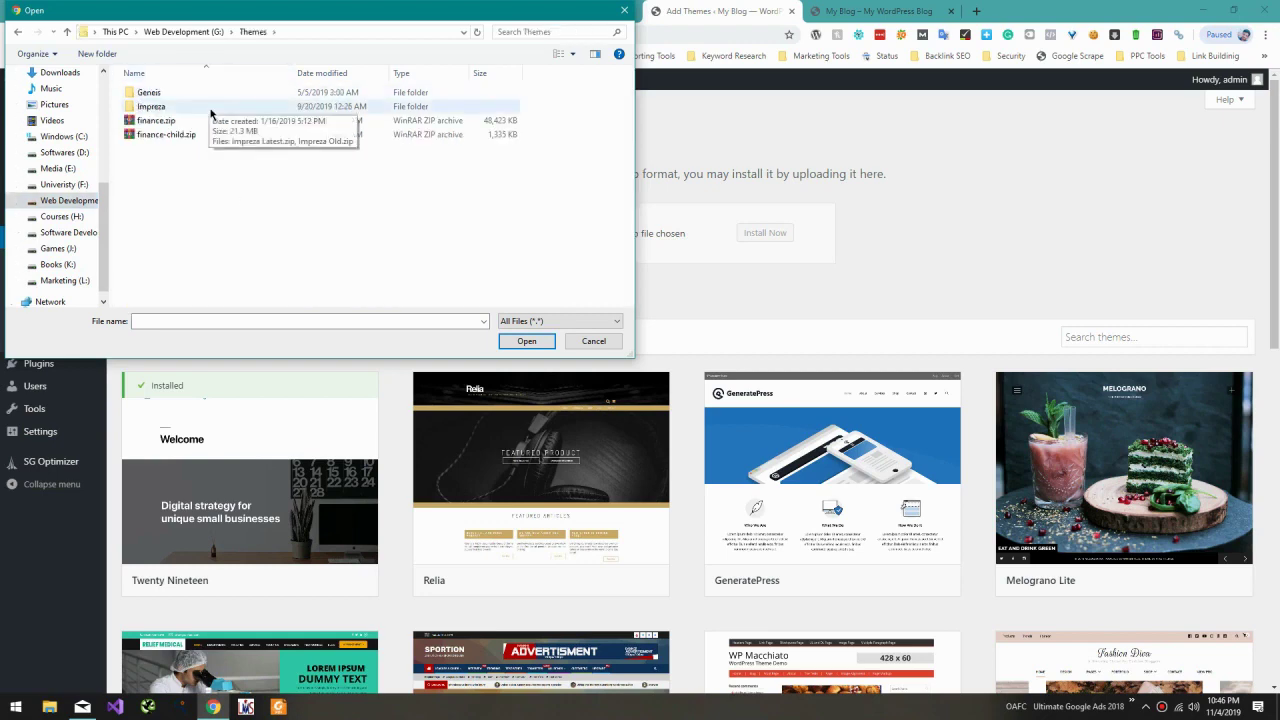
double_click(150, 92)
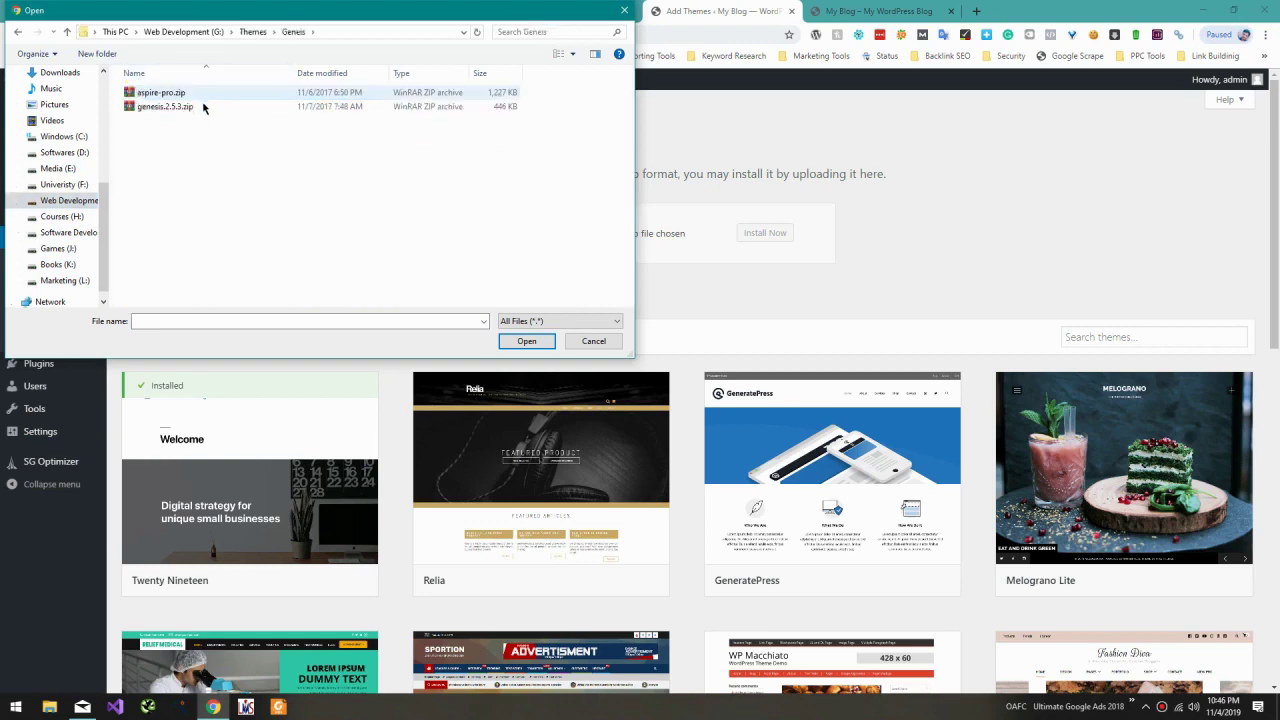
double_click(203, 107)
left_click(750, 234)
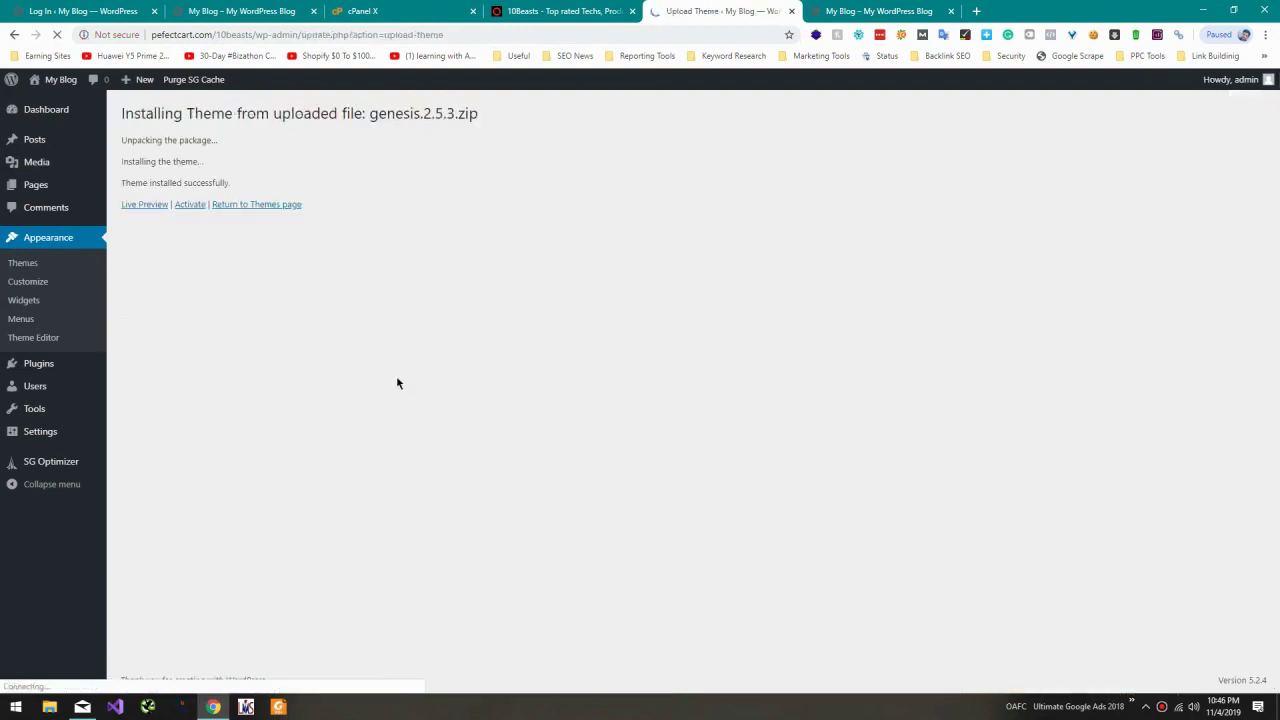
left_click(191, 204)
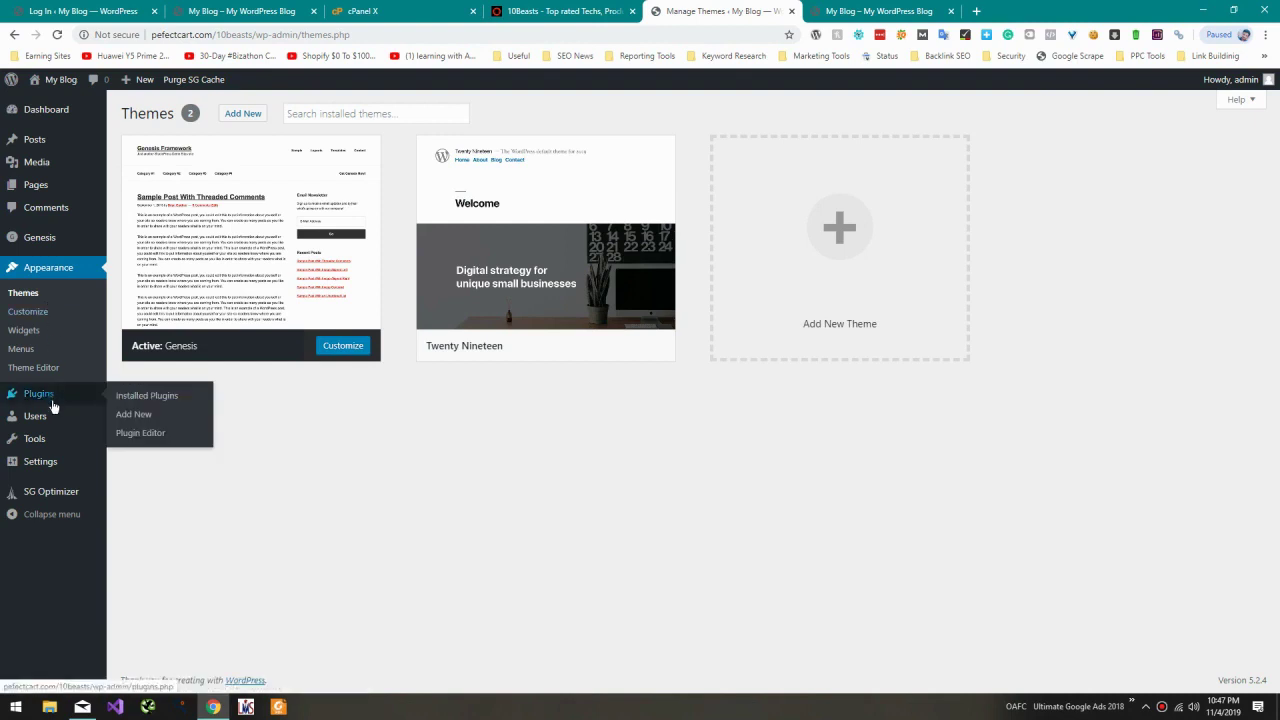
Step: Upload the child theme file aspire-pro.zip, and install and activate it
left_click(241, 114)
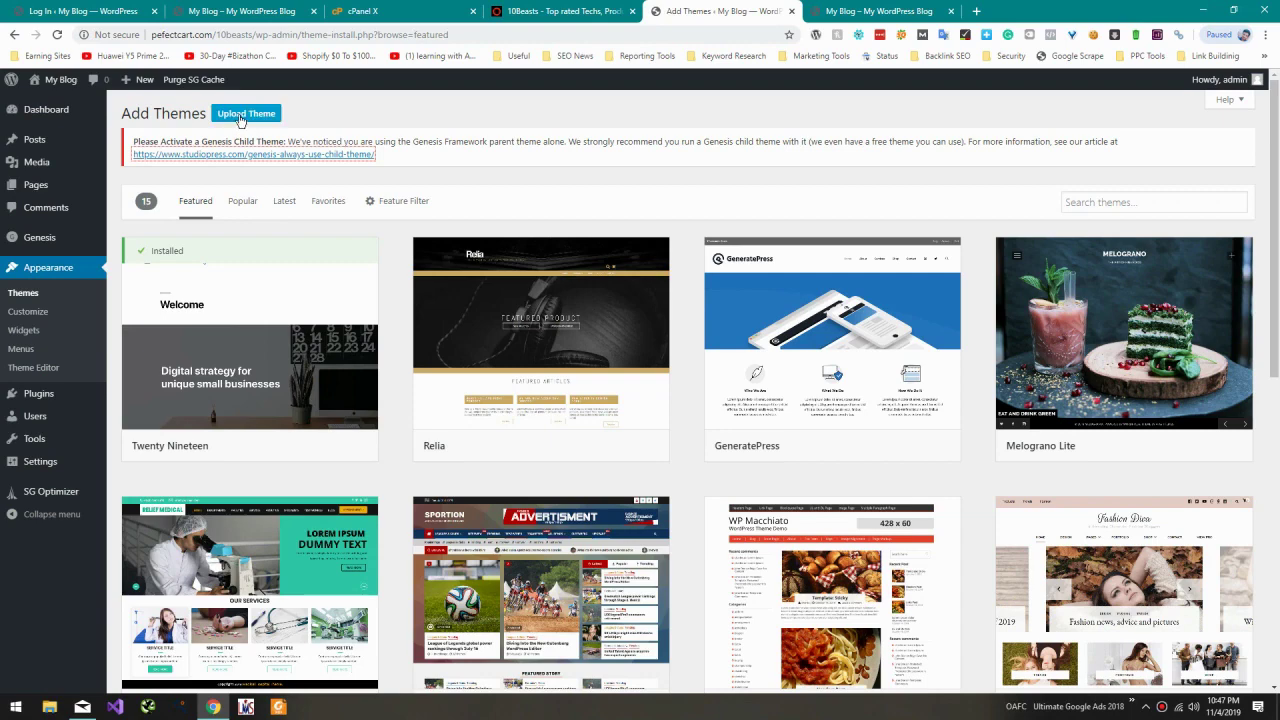
left_click(240, 116)
left_click(599, 281)
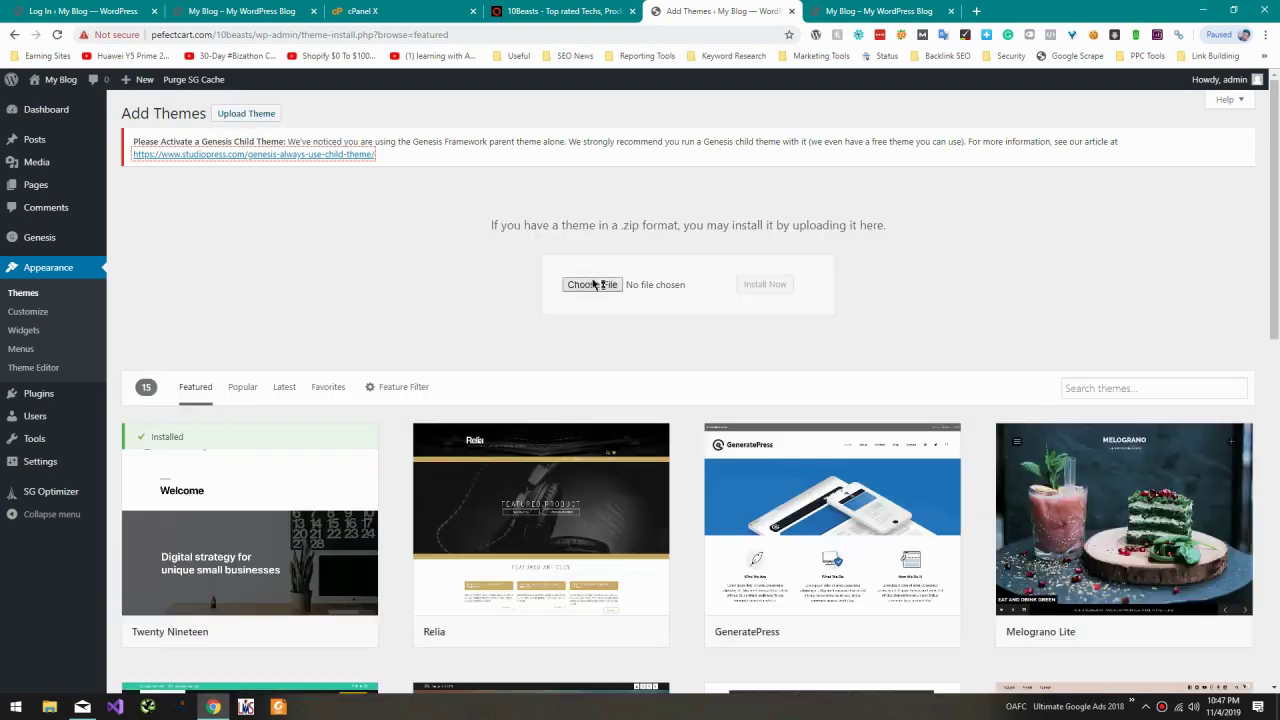
double_click(280, 91)
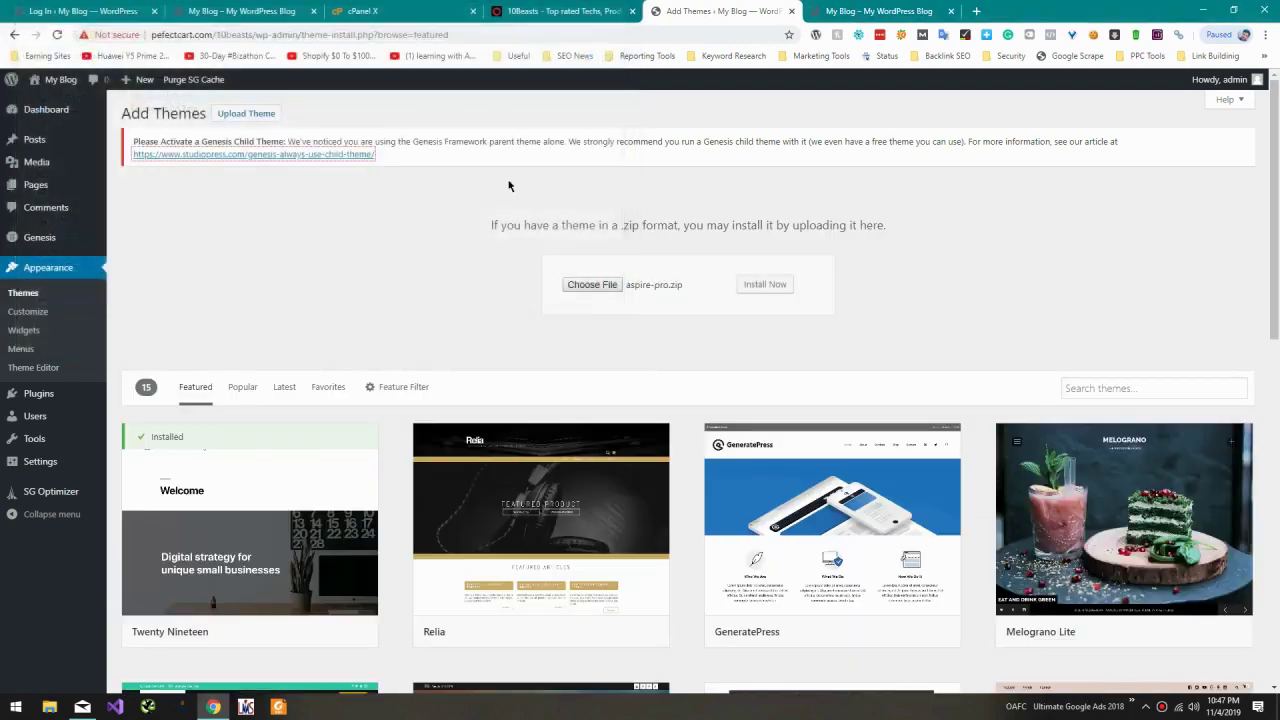
left_click(765, 285)
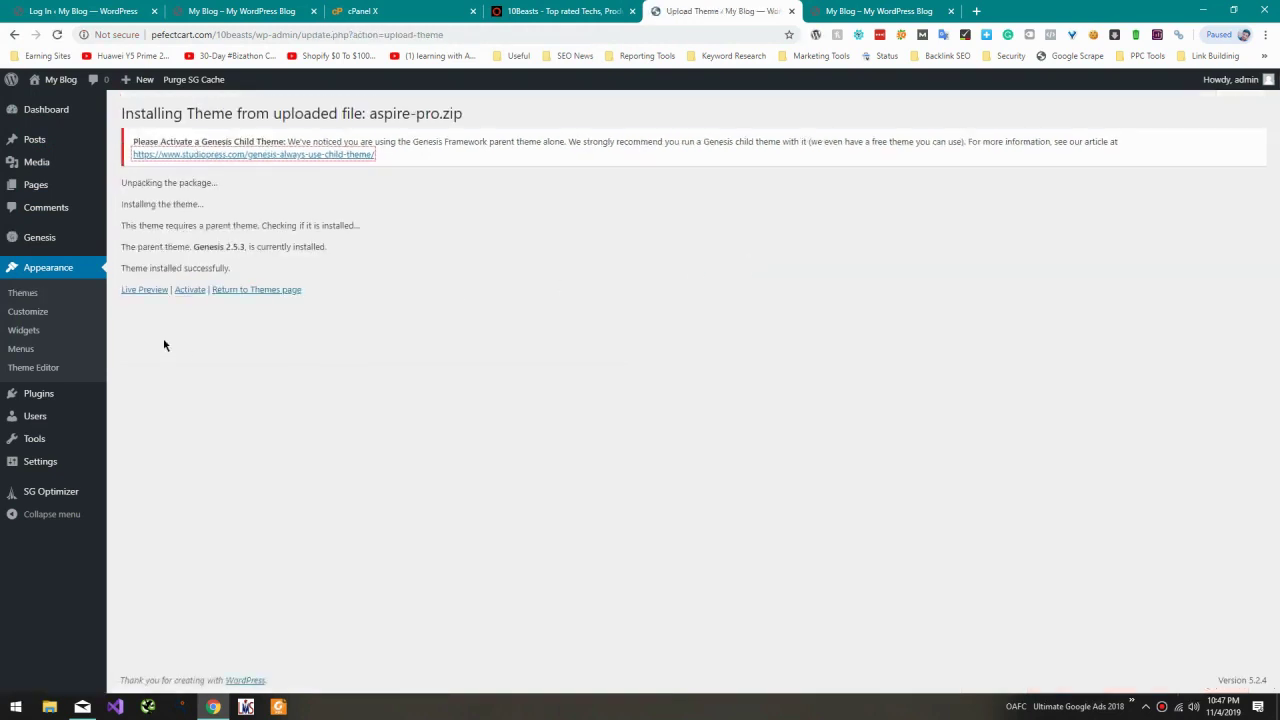
left_click(197, 290)
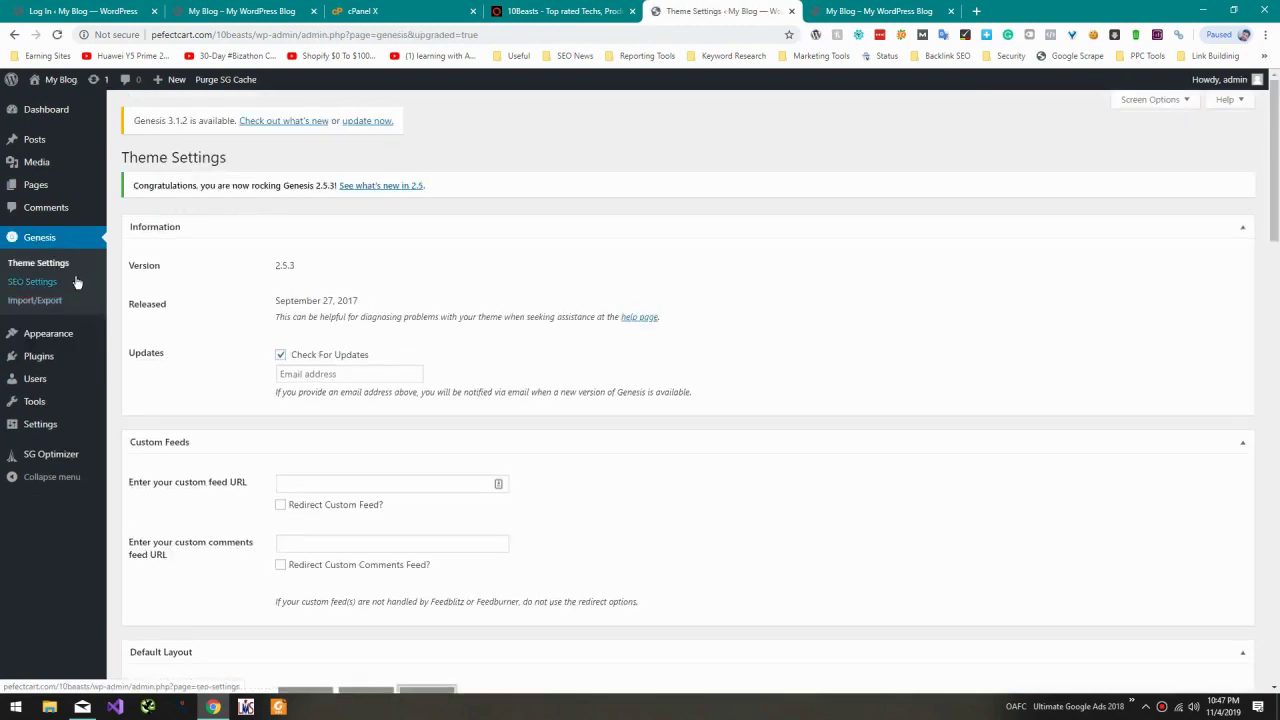
Step: Update the Genesis parent theme to version 3.1.2, accepting the overwrite of the installed version
left_click(379, 122)
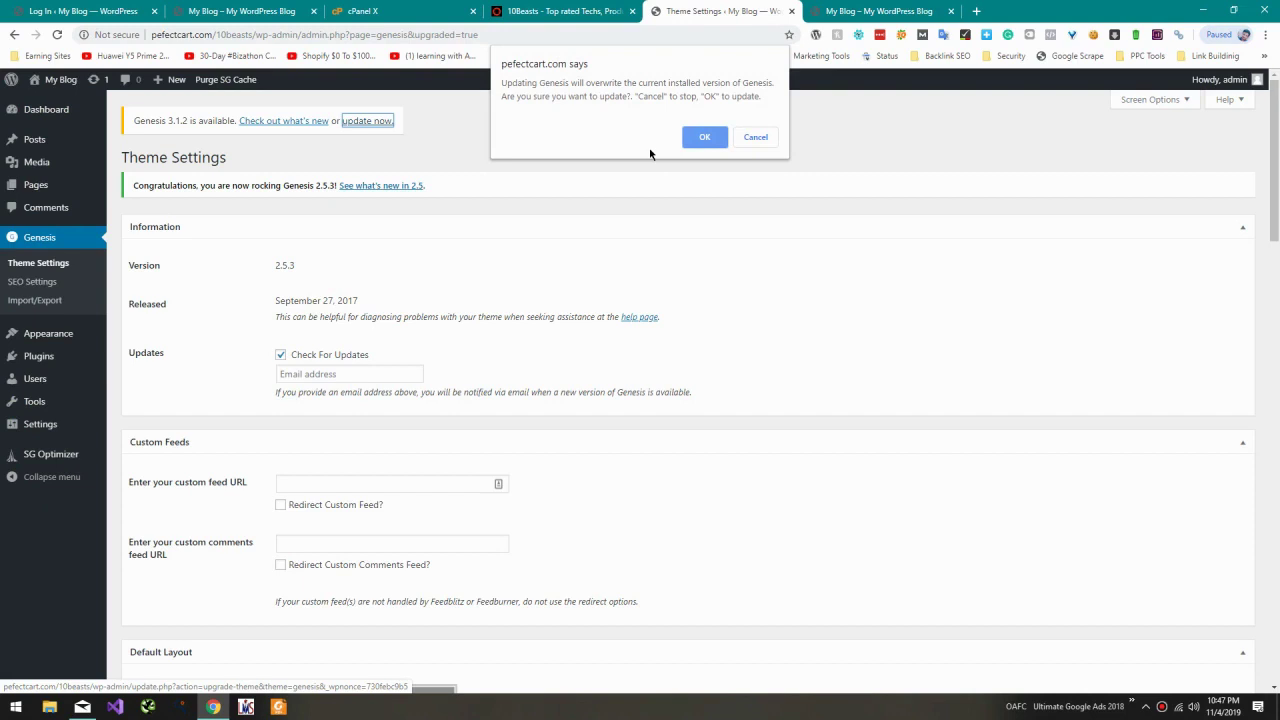
left_click(722, 141)
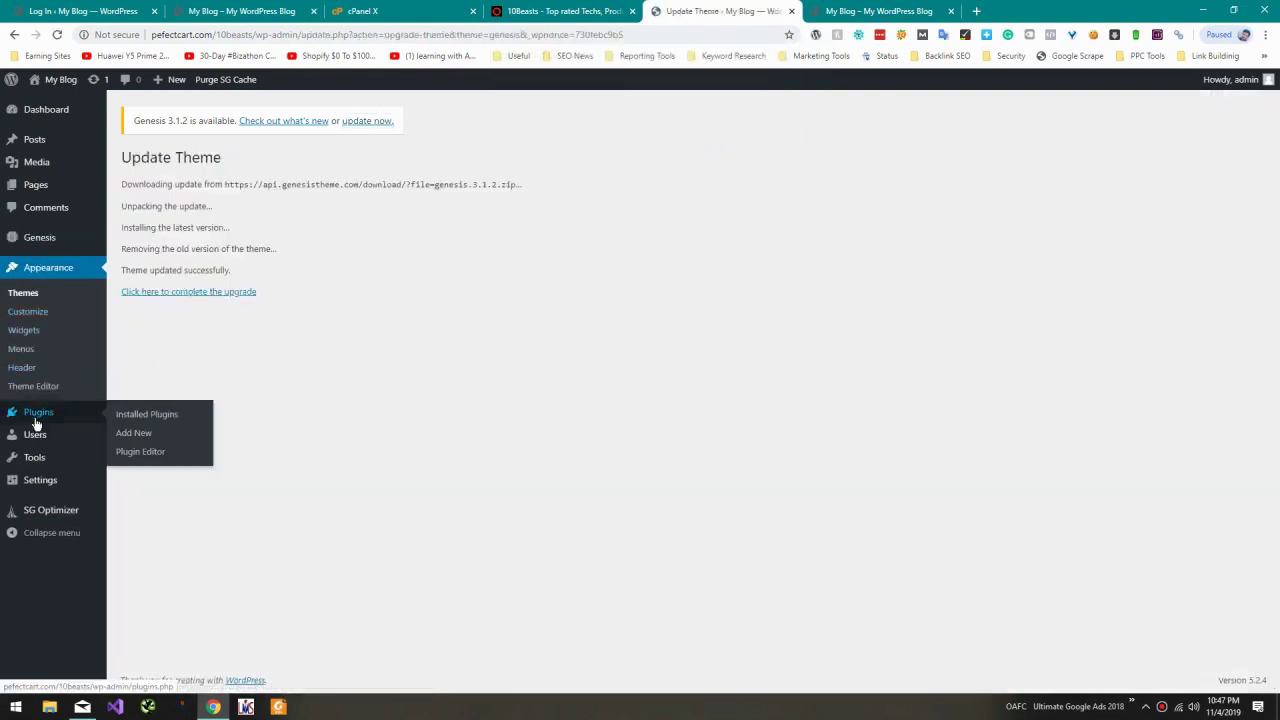
mouse_move(45, 488)
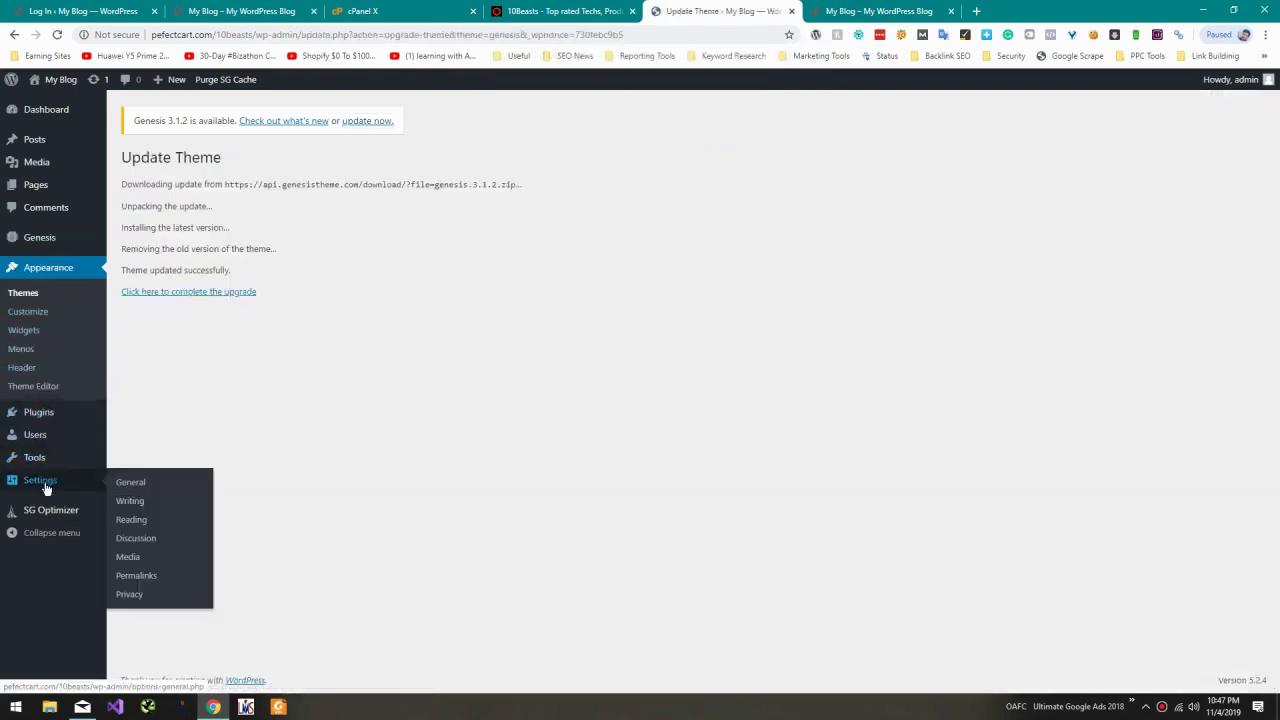
Step: Open the footer text of the Genesis theme settings for editing
left_click(41, 241)
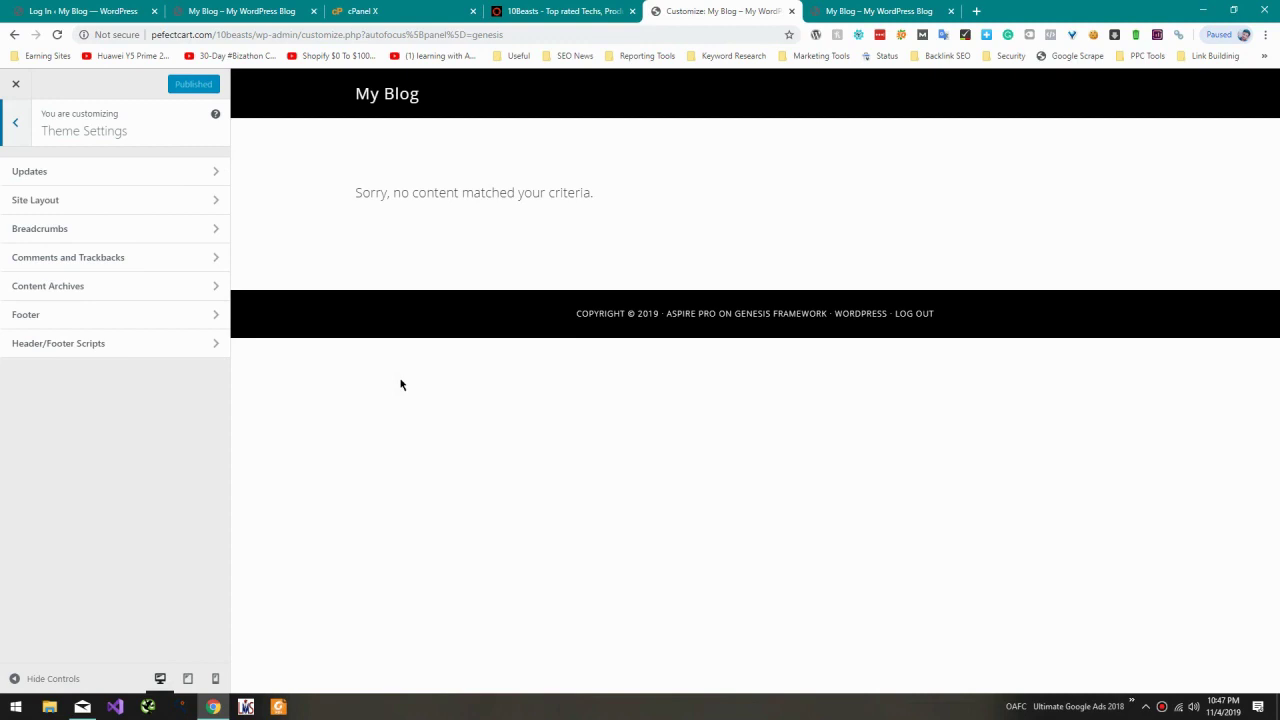
left_click(211, 315)
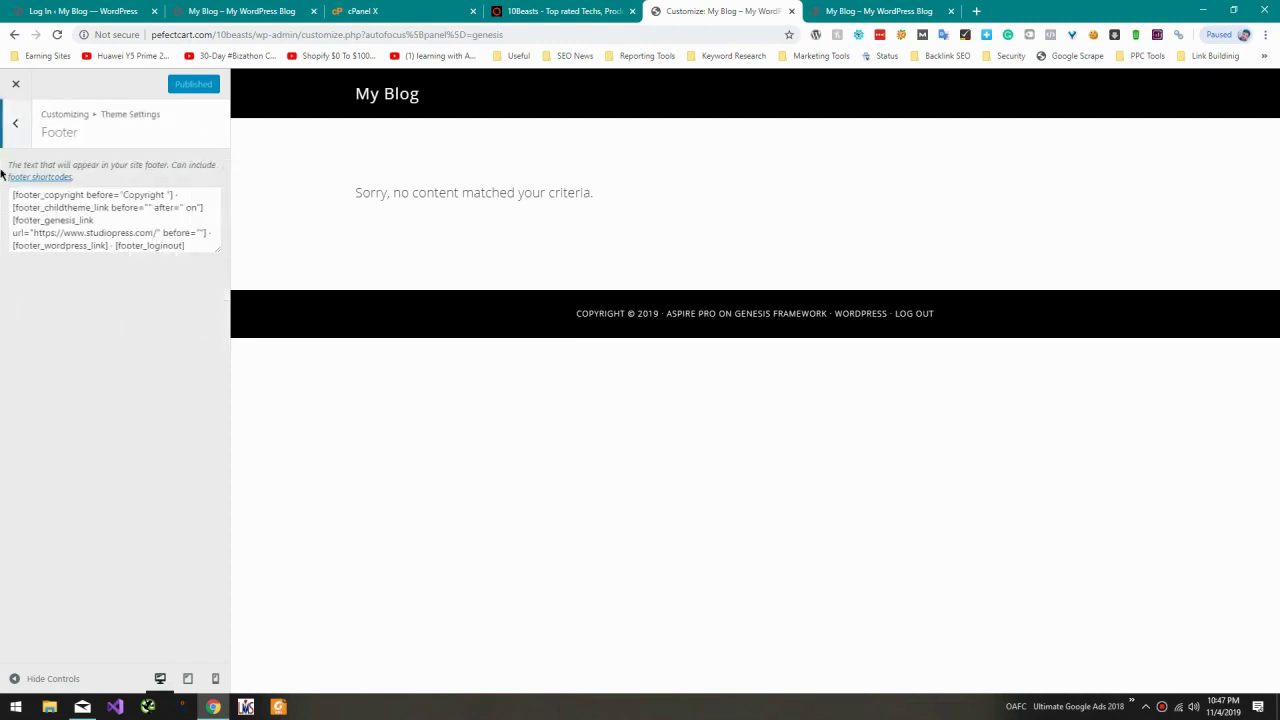
left_click(137, 212)
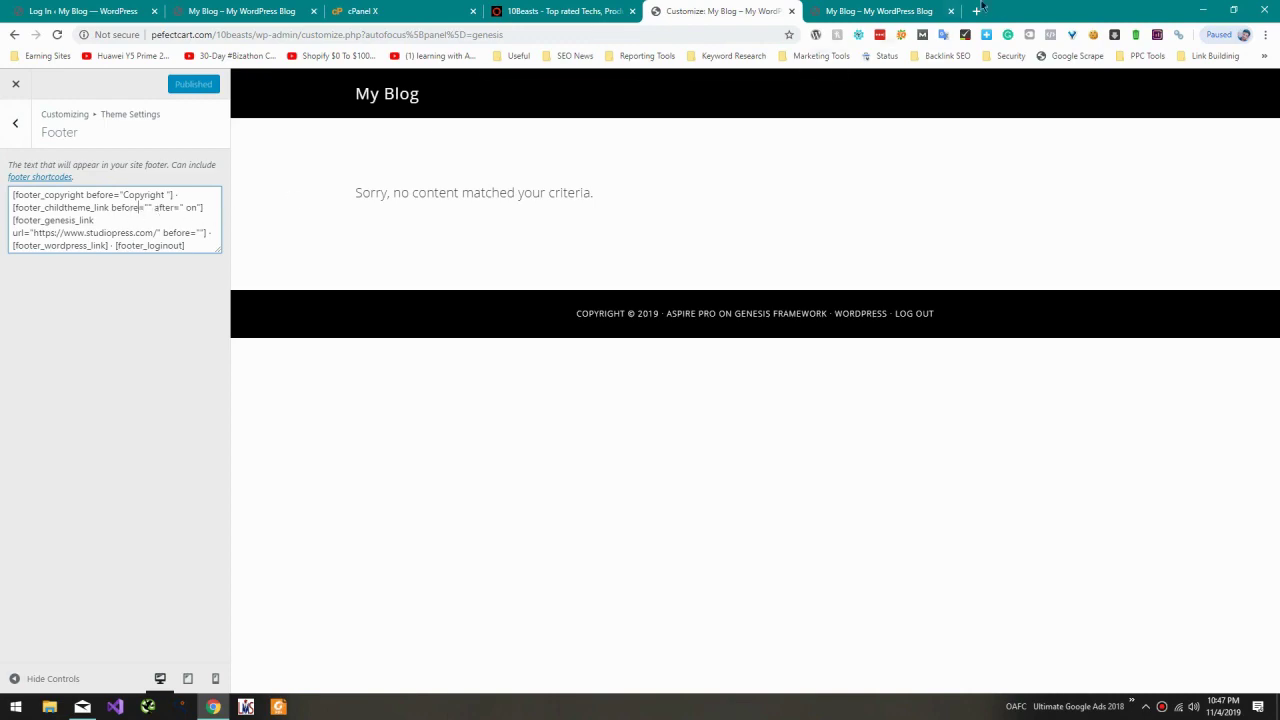
Step: Copy the copyright line from the footer of the 10beasts.com home page
left_click(880, 11)
scroll(740, 200, "down", 4)
left_click(570, 11)
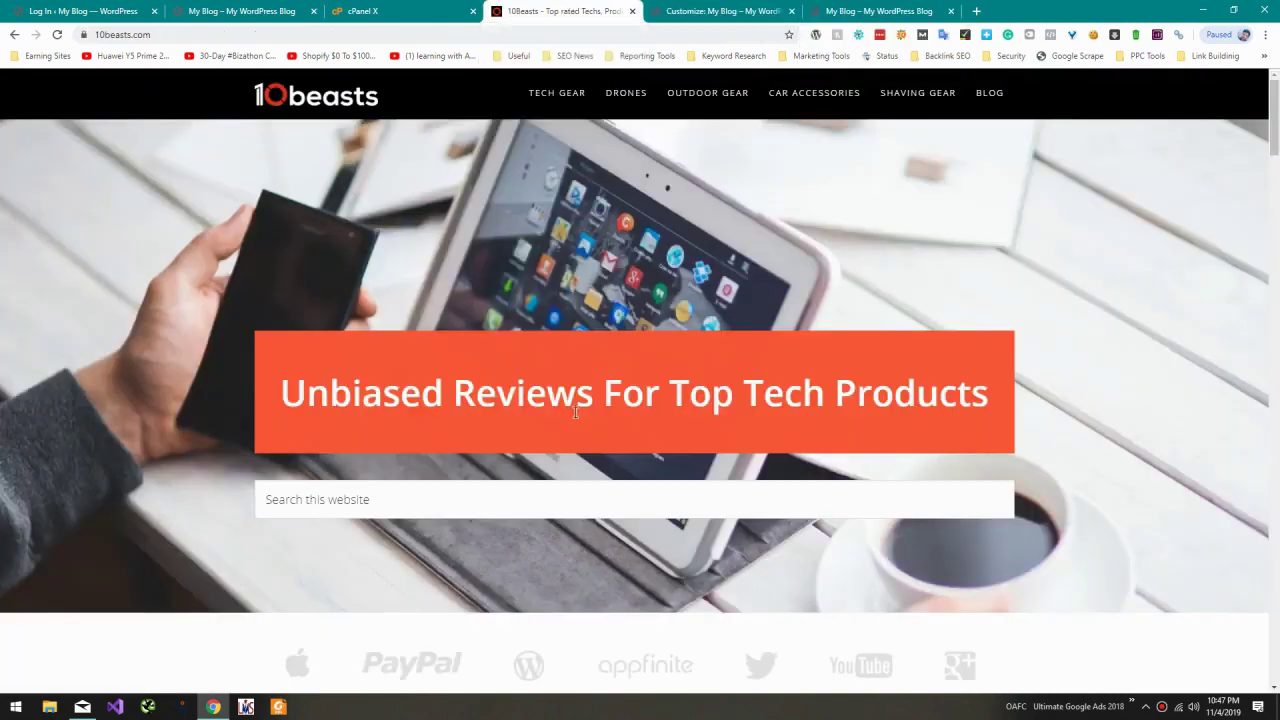
scroll(569, 394, "down", 5)
scroll(569, 394, "up", 1)
middle_click(569, 394)
middle_click(569, 394)
middle_click(615, 5)
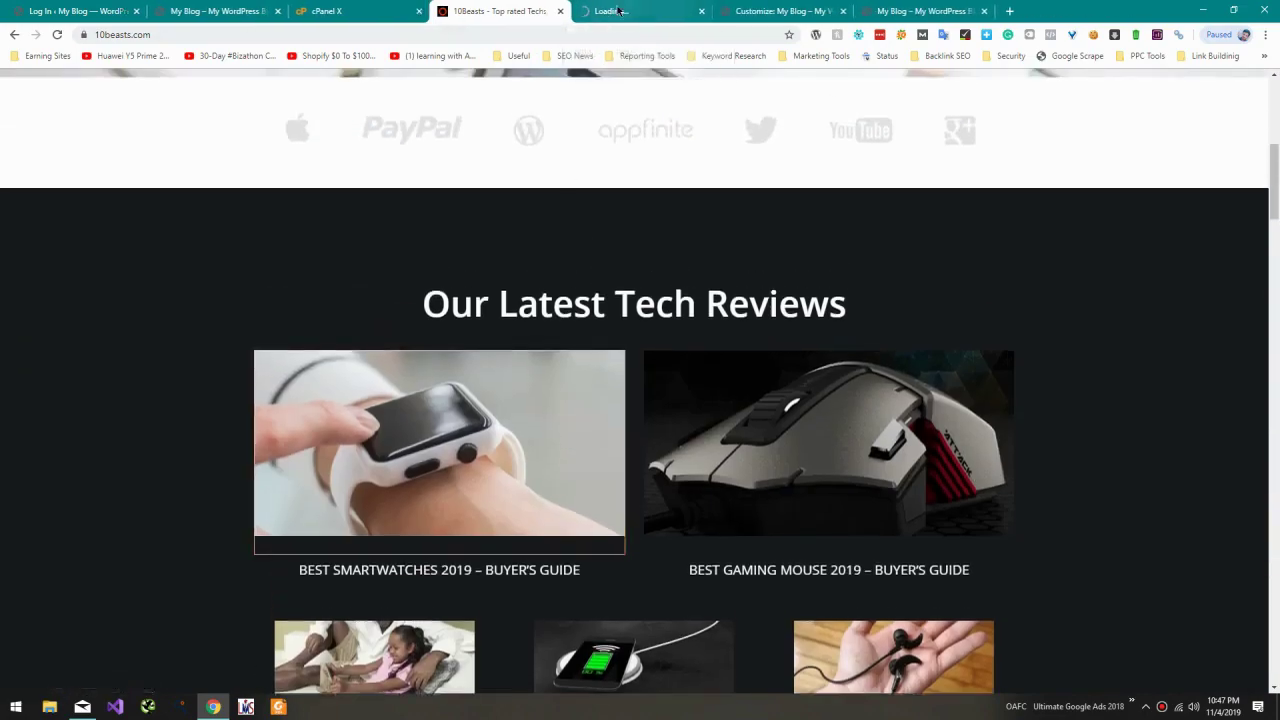
middle_click(615, 5)
middle_click(608, 222)
scroll(608, 222, "down", 10)
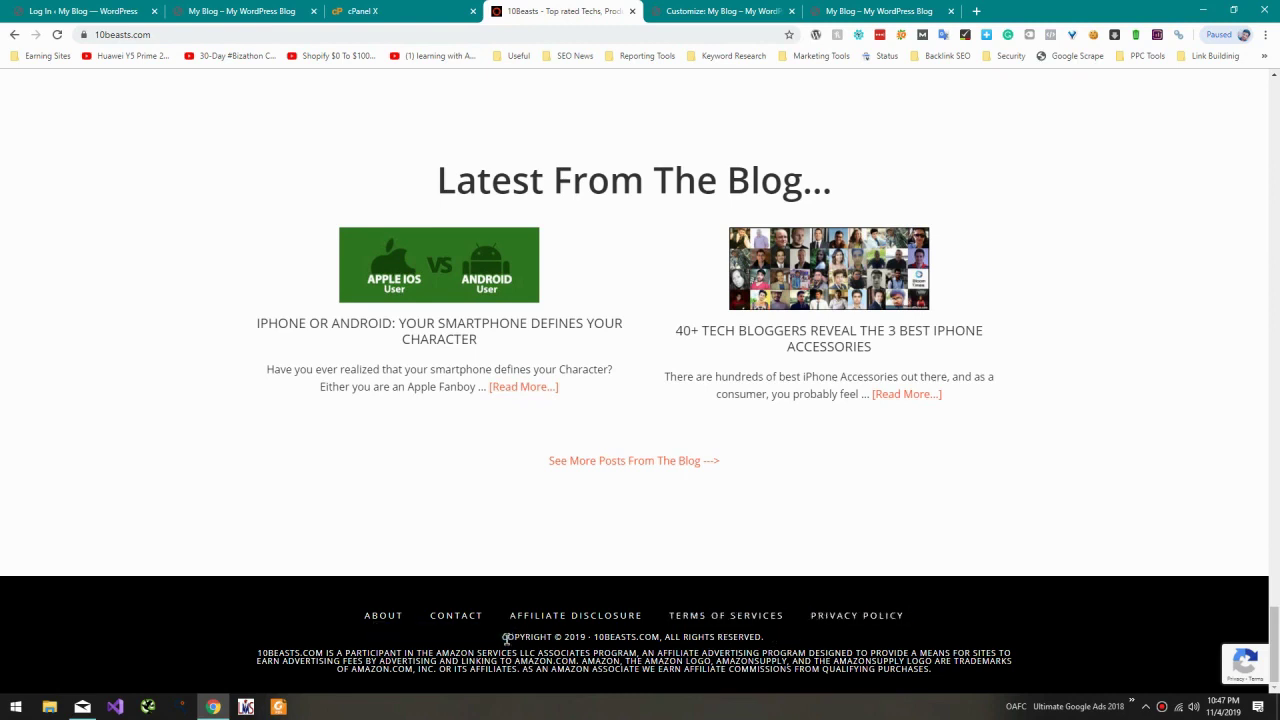
left_click_drag(503, 638, 792, 645)
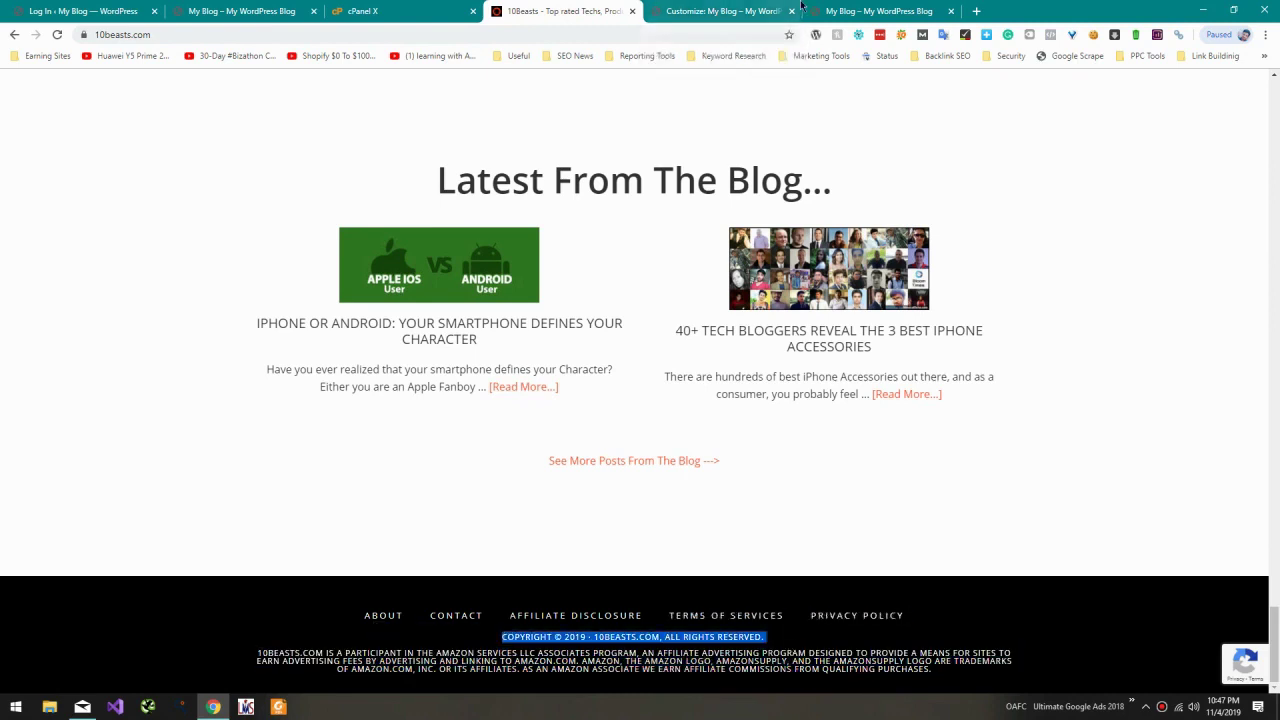
Step: Replace the whole footer text of the blog with "COPYRIGHT © 2019 · 10BEASTS.COM, ALL RIGHTS RESERVED."
left_click(733, 8)
key("ctrl+a")
type("COPYRIGHT © 2019 · 10BEASTS.COM. ALL RIGHTS RESERVED.")
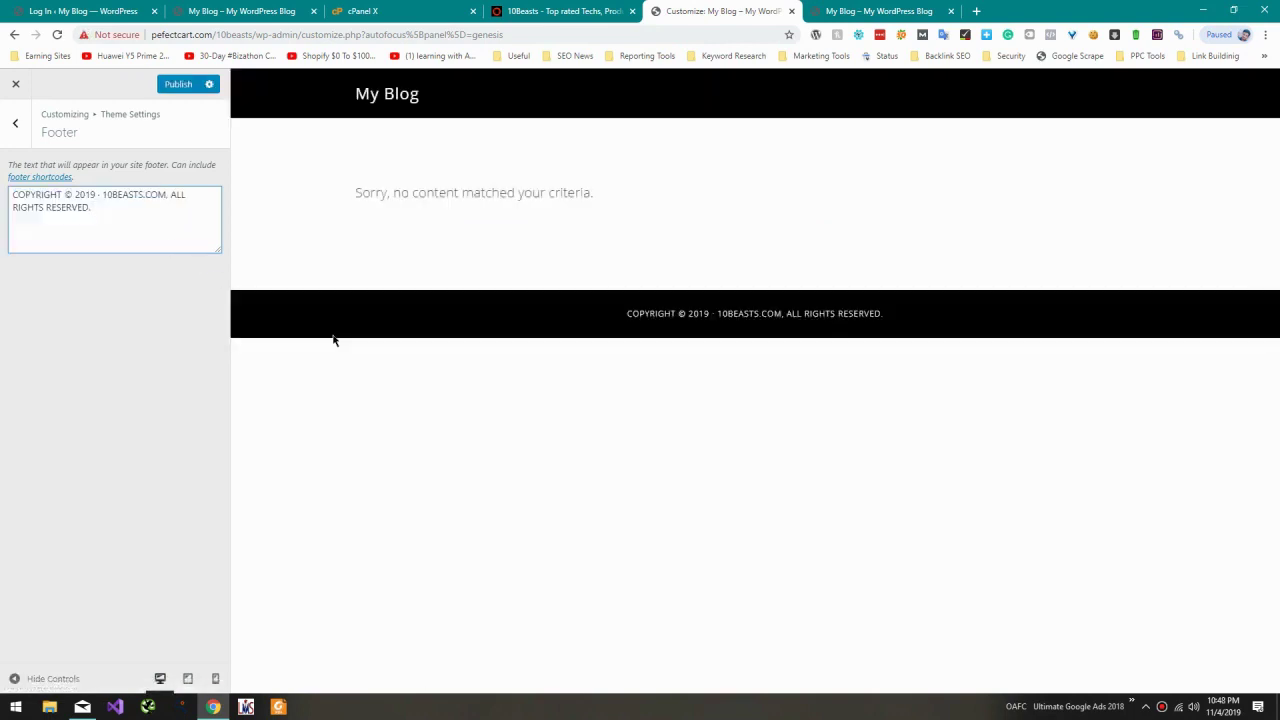
Step: Copy the Amazon Associates disclaimer from the 10beasts.com footer and add it below the copyright line in the blog's footer text
left_click(410, 8)
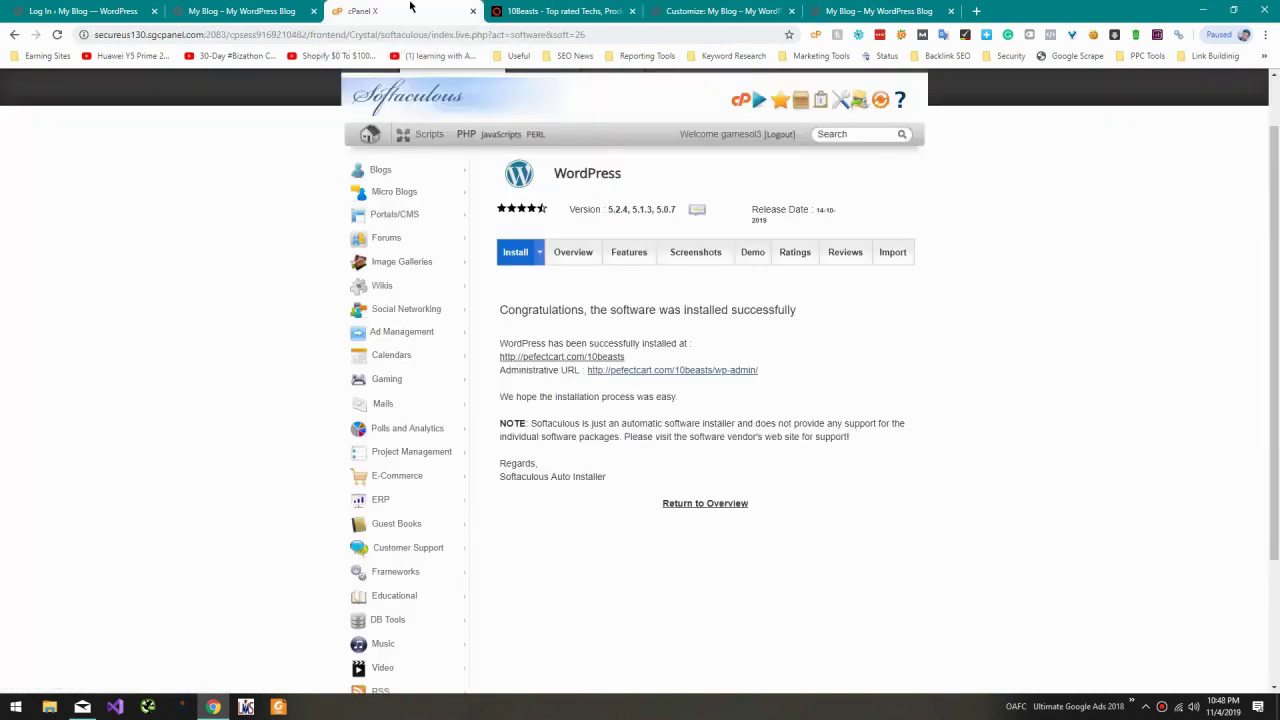
left_click(540, 9)
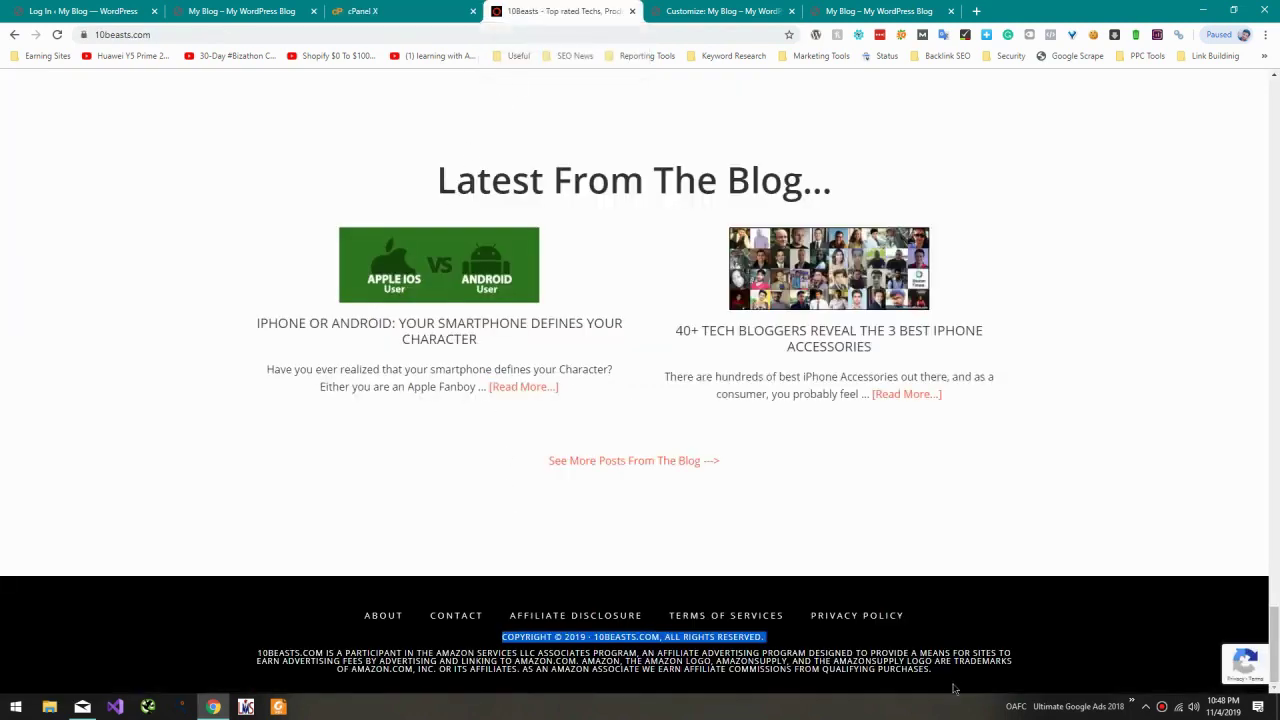
left_click_drag(955, 688, 257, 652)
key("ctrl+c")
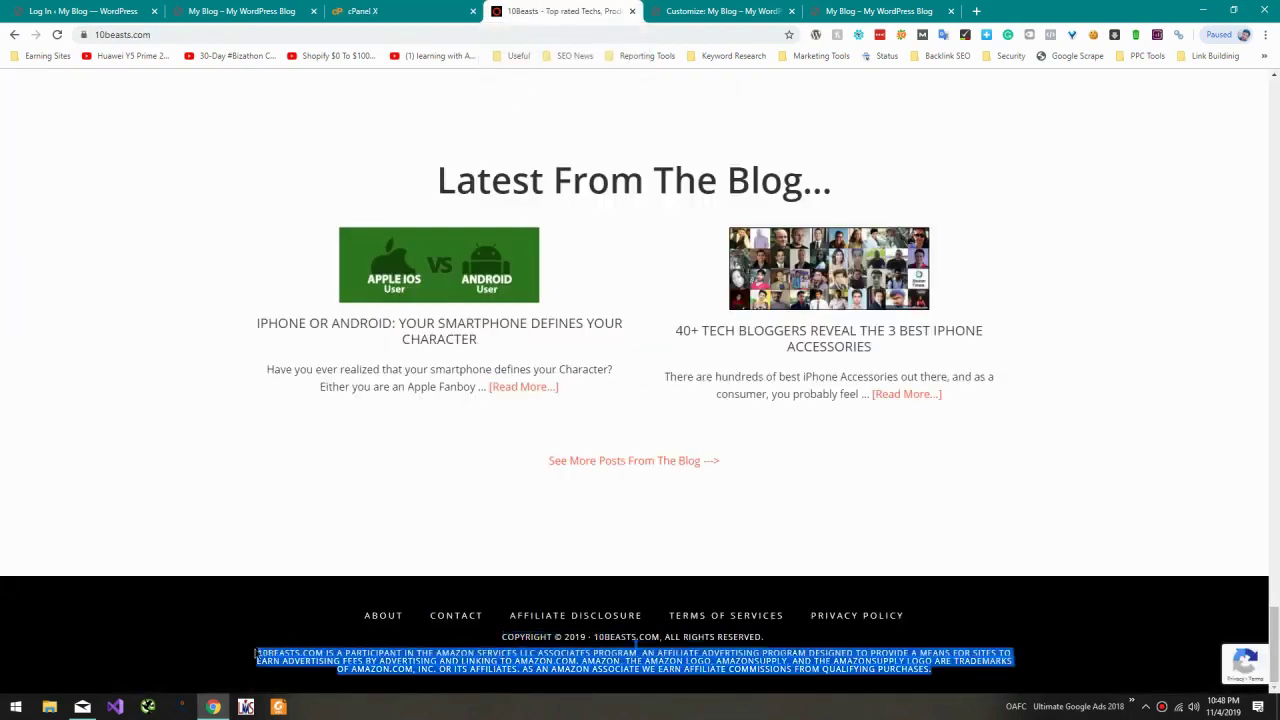
left_click(680, 10)
key("ctrl+v")
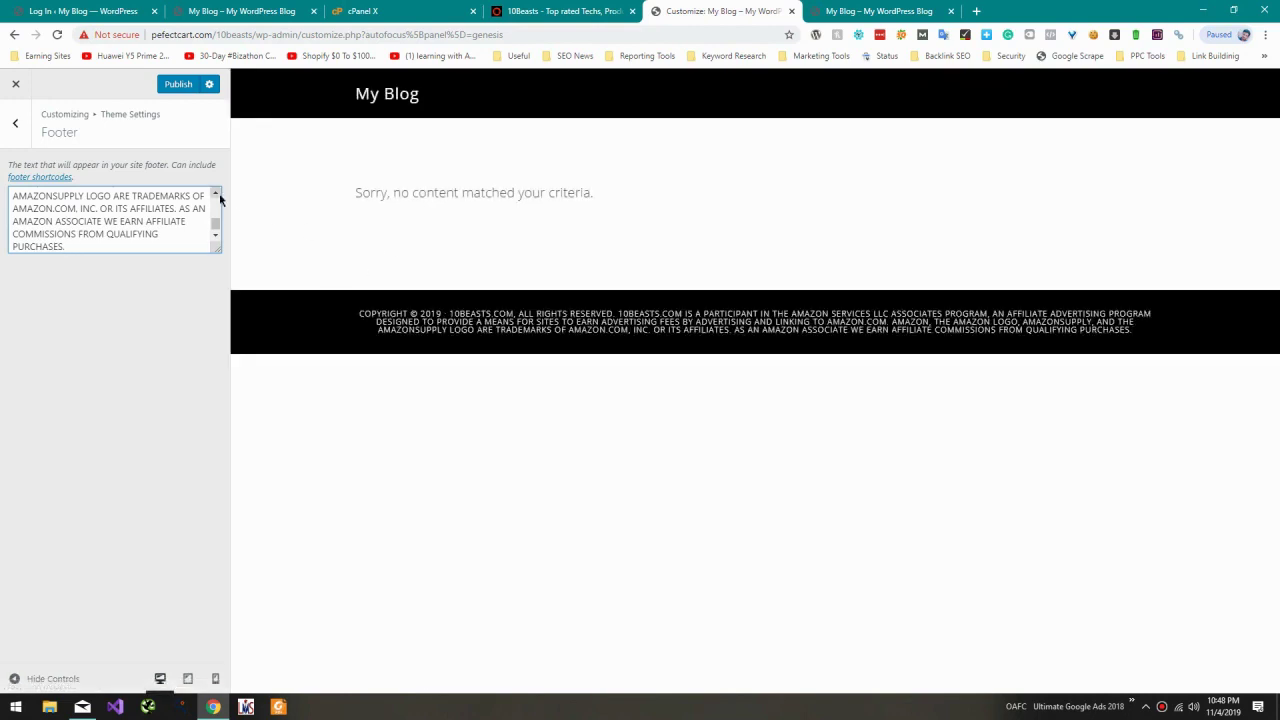
Step: Insert a <br> tag after the copyright line in the footer text and publish the change
scroll(171, 210, "up", 5)
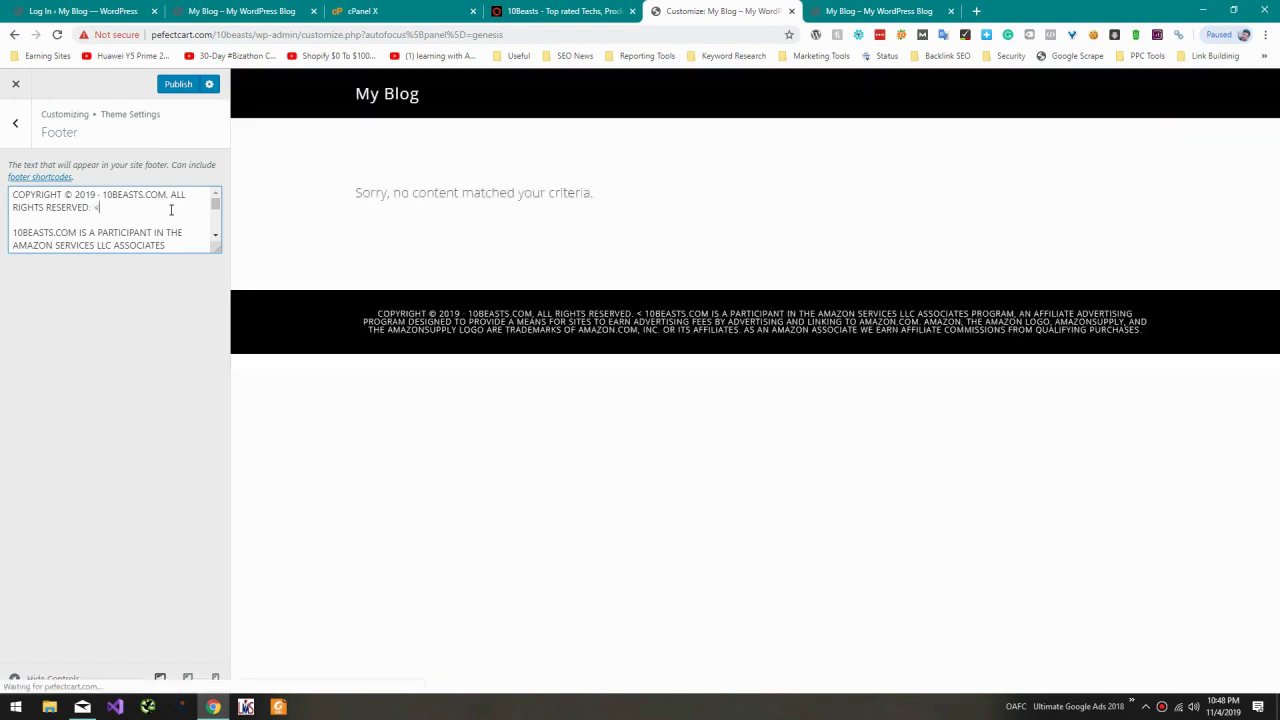
type("br>")
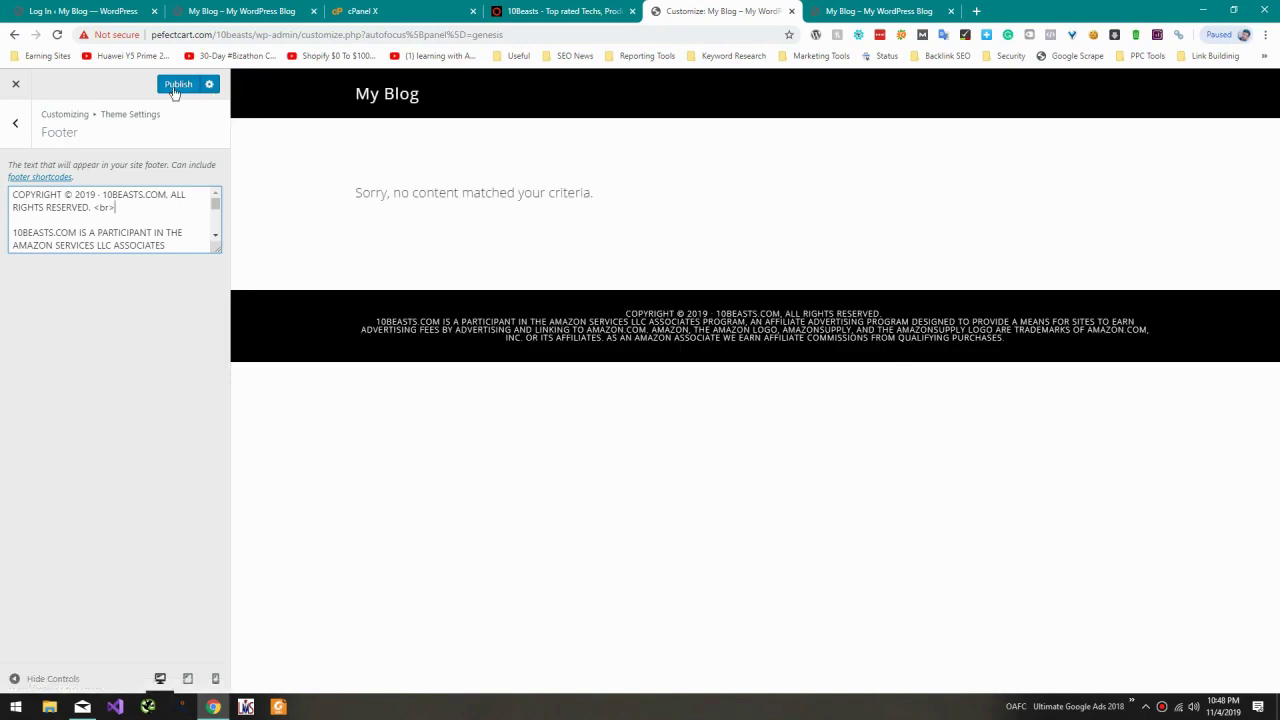
left_click(176, 85)
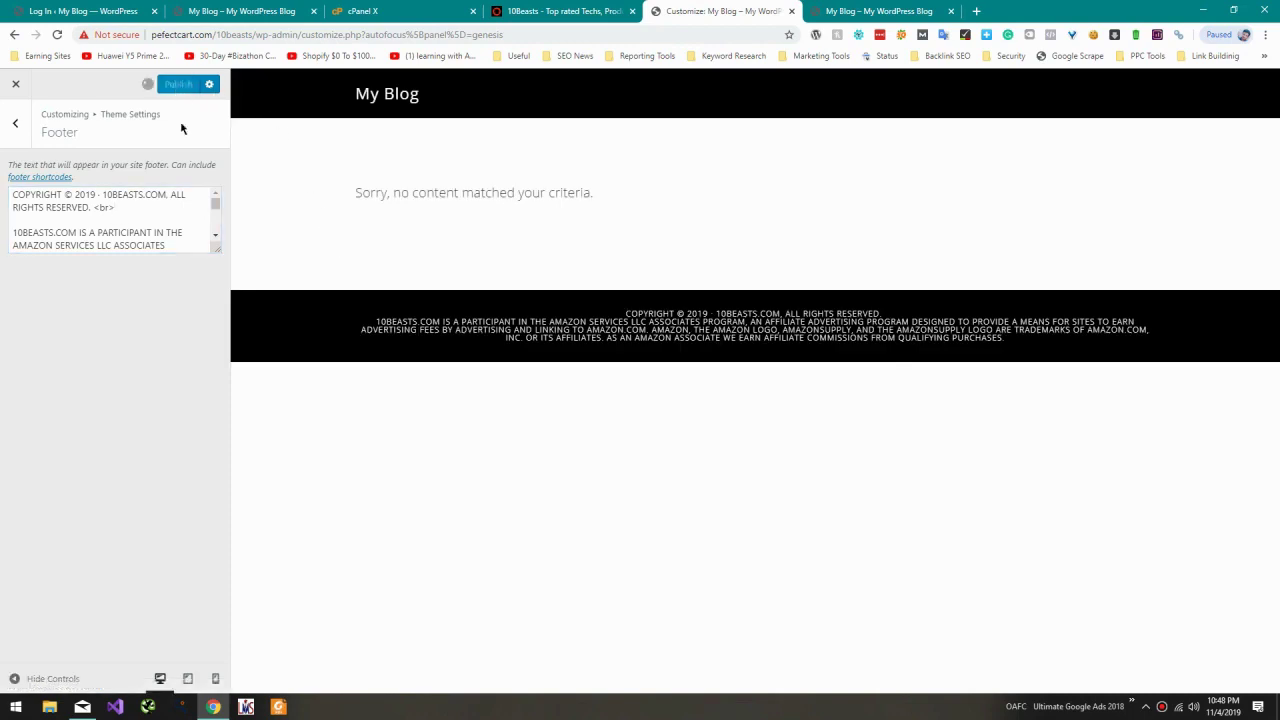
double_click(116, 207)
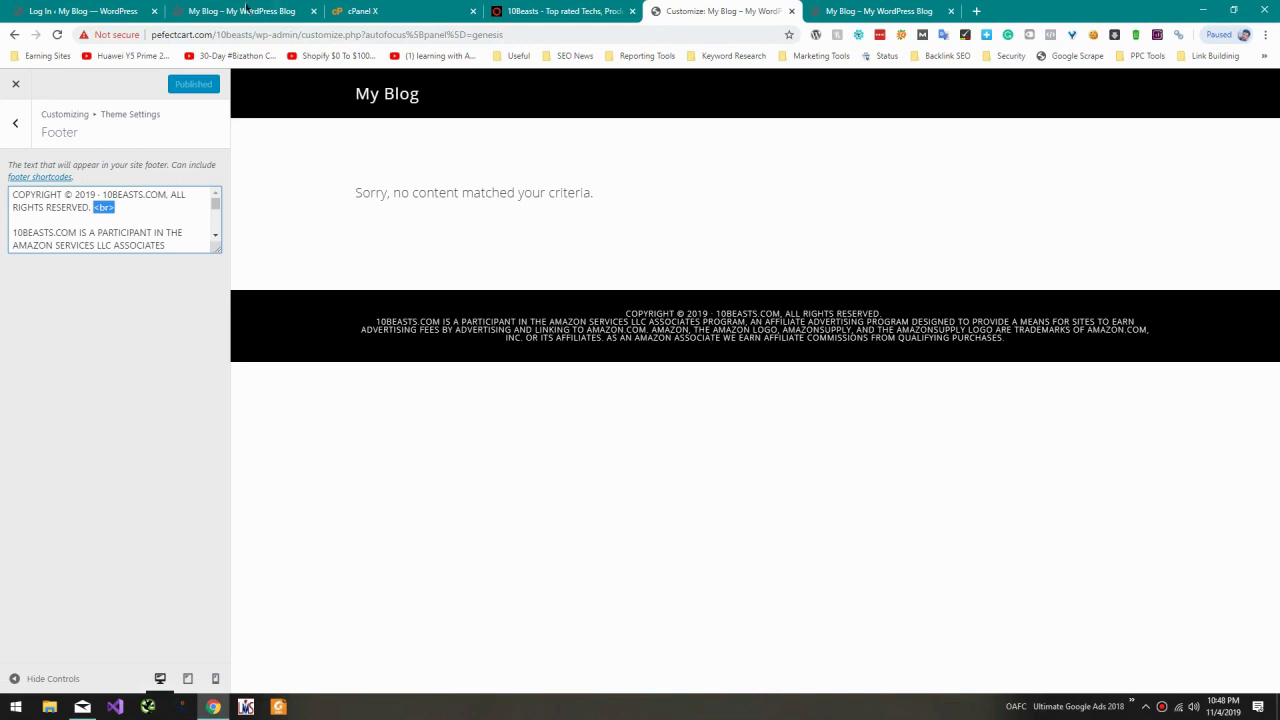
Step: Leave the footer settings and look at the 10beasts.com footer for comparison
left_click(15, 124)
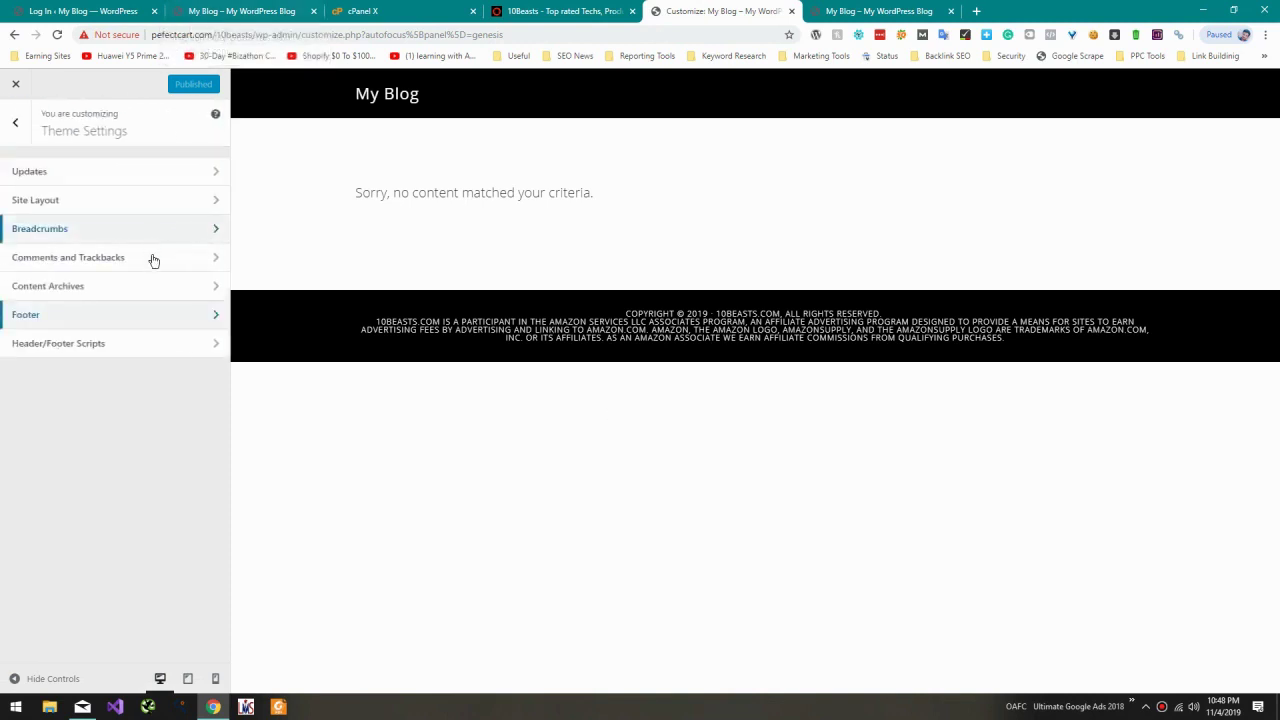
left_click(594, 12)
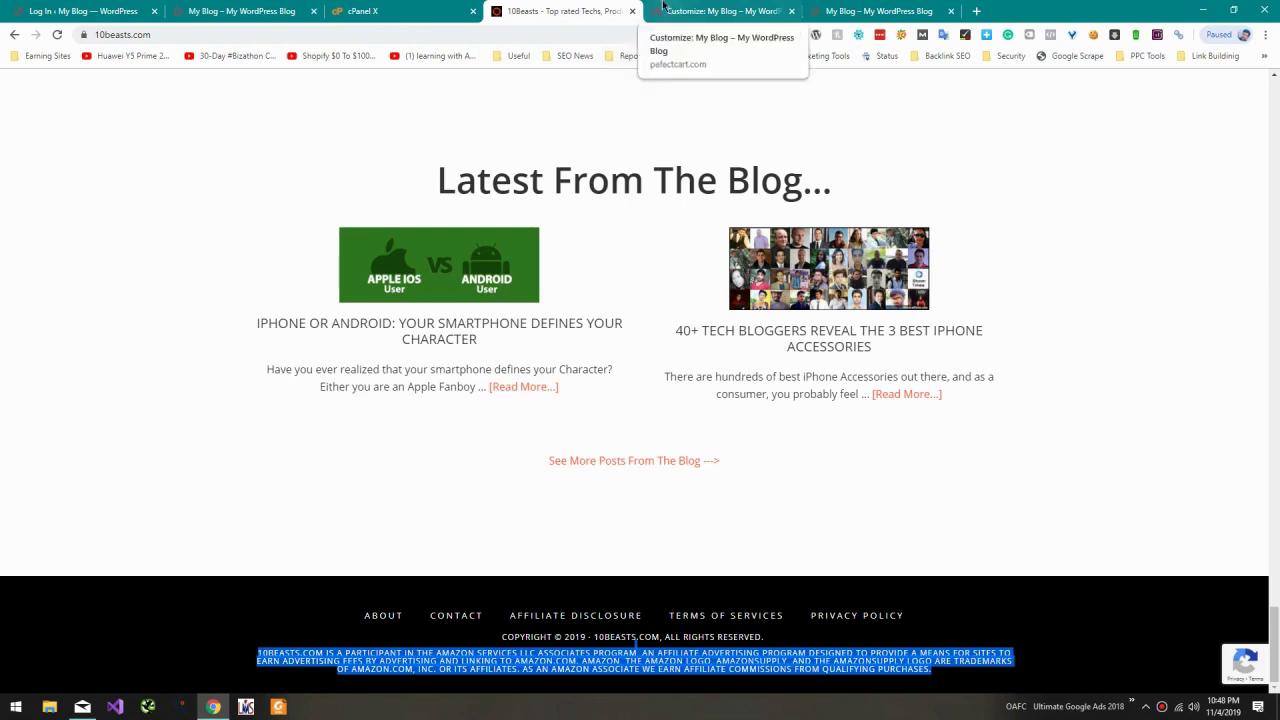
mouse_move(665, 6)
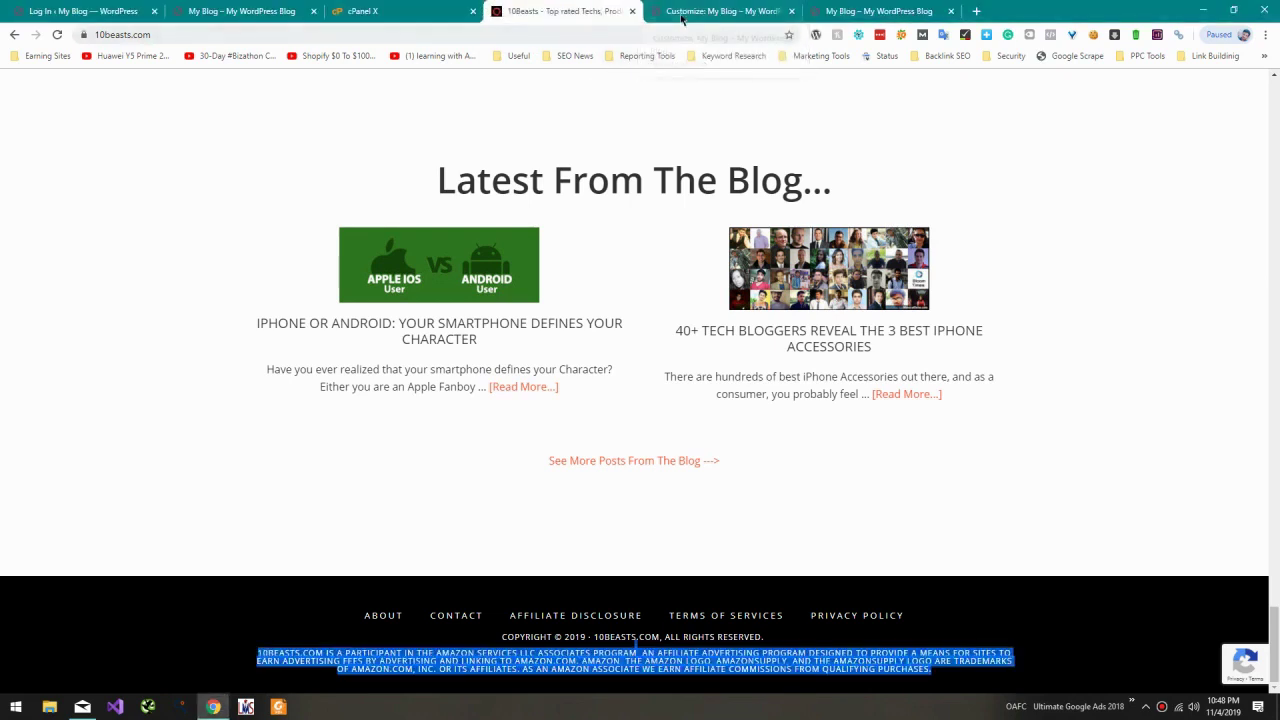
Step: Place the blog's front page beside the 10beasts.com tab and reload it to check the published footer
left_click(682, 12)
left_click(818, 11)
left_click_drag(816, 11, 665, 11)
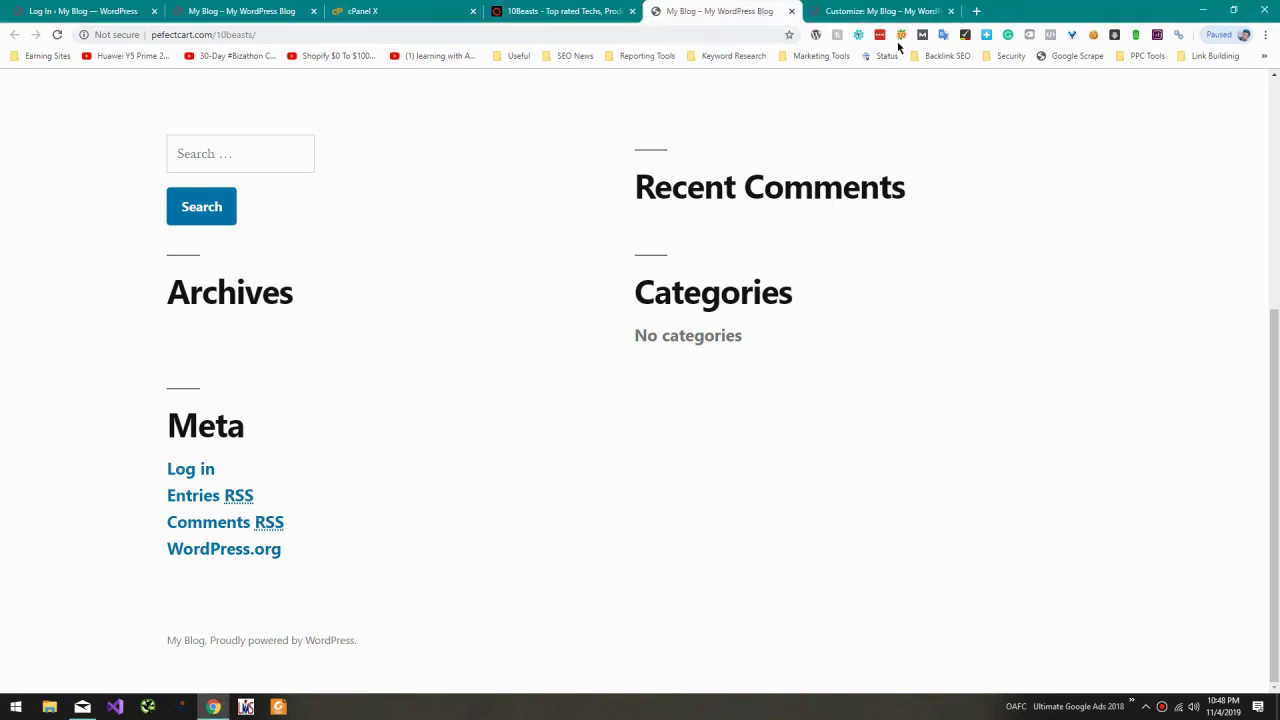
key("F5")
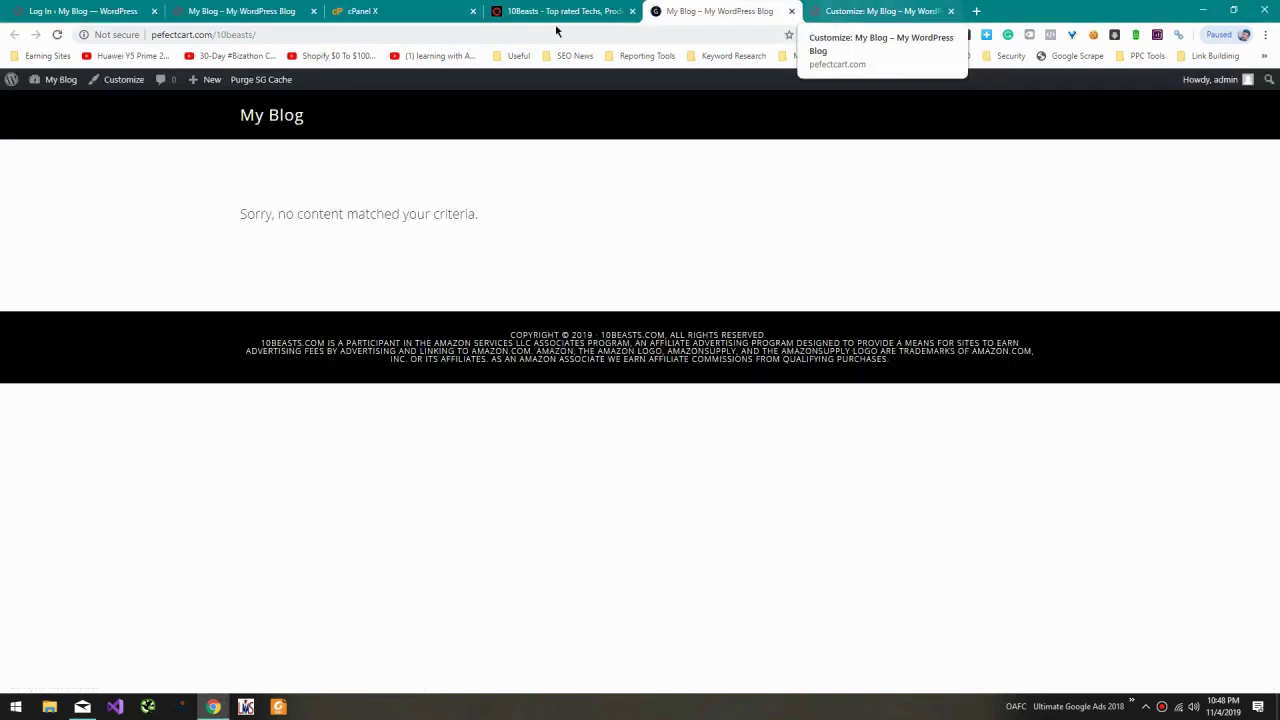
Step: Open the blog's WordPress dashboard in a separate tab and place it right after the 10beasts.com tab
mouse_move(55, 79)
right_click(72, 103)
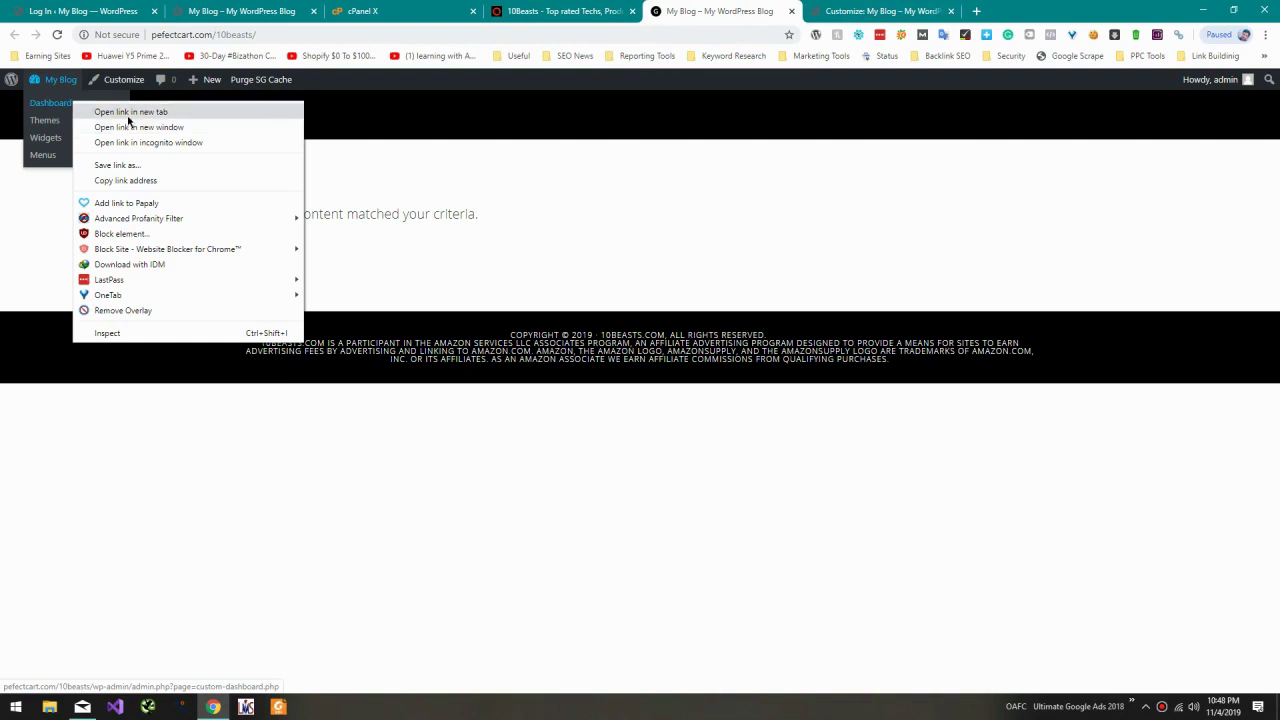
left_click(128, 112)
left_click_drag(816, 5, 656, 6)
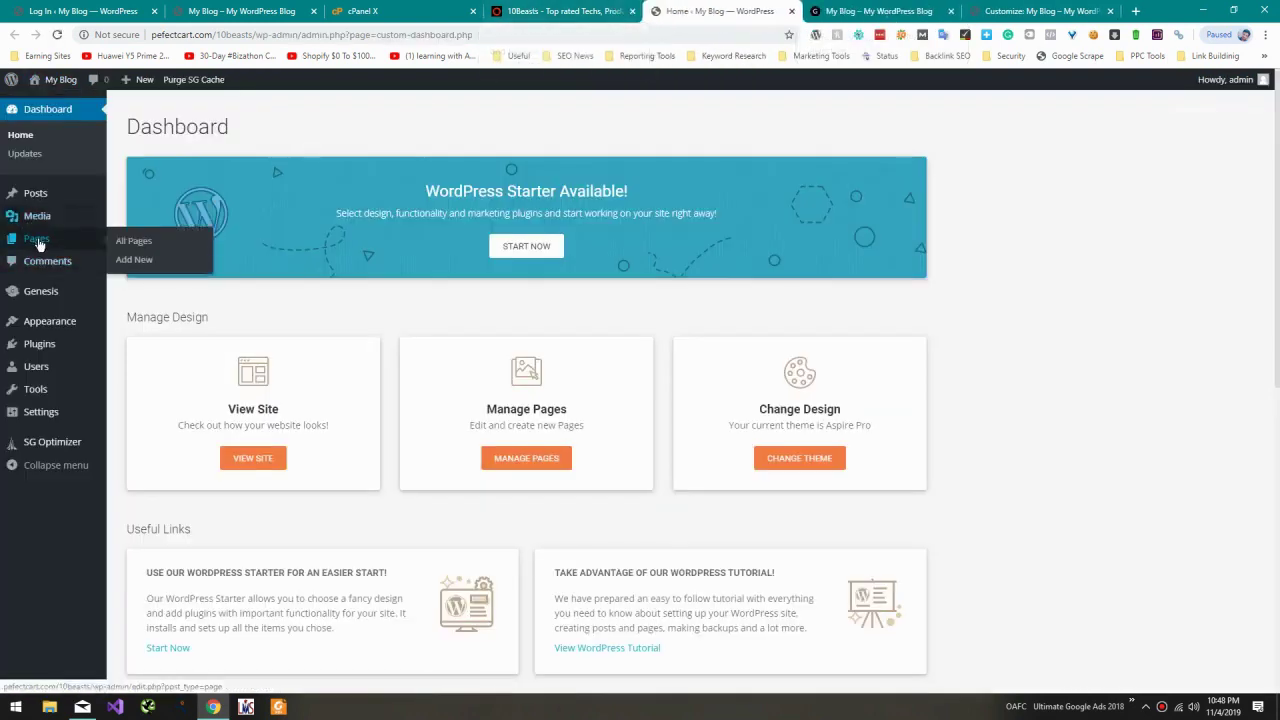
Step: Copy "ABOUT" from the 10beasts.com footer menu, then create and publish a new page with that title
left_click(580, 12)
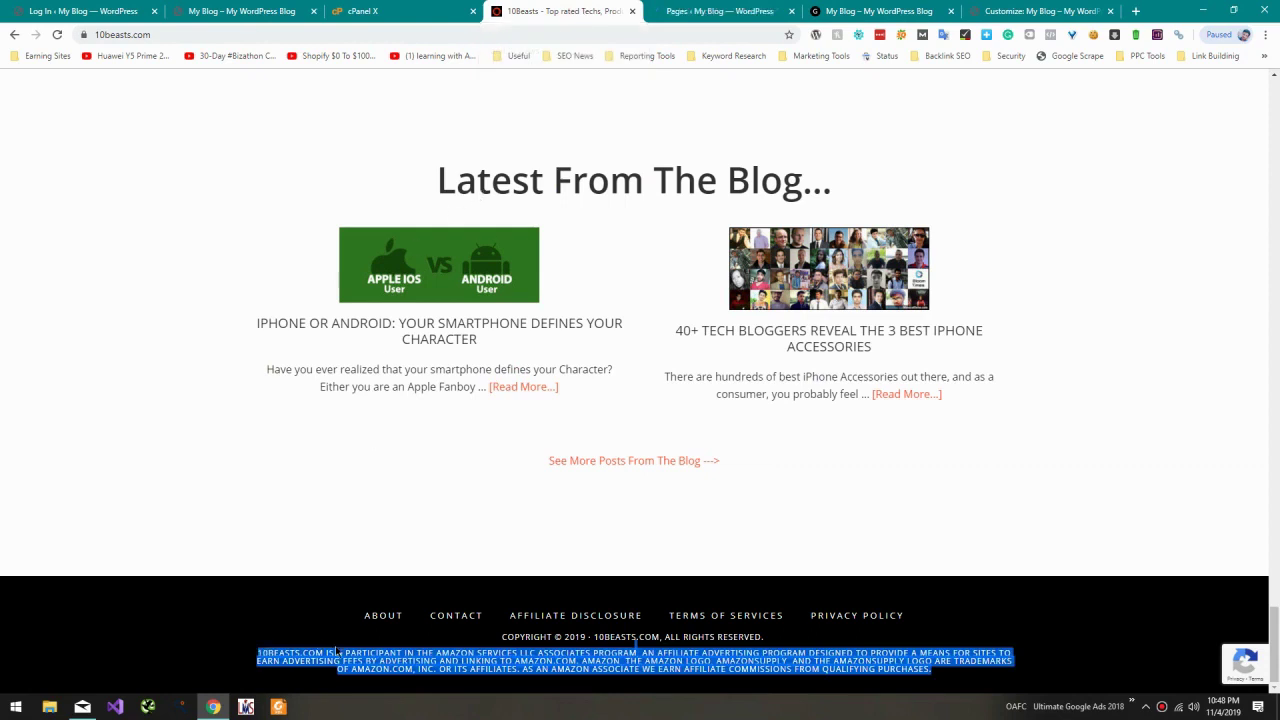
left_click_drag(354, 622, 434, 614)
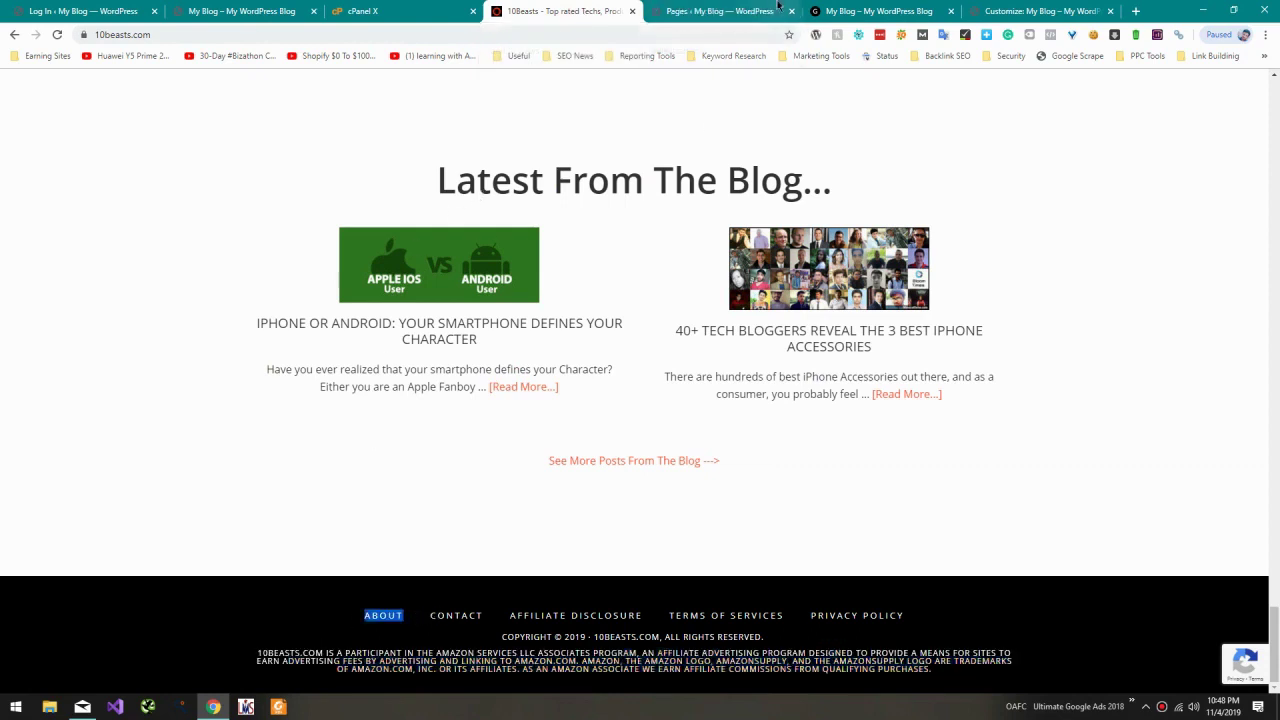
left_click(730, 11)
left_click(193, 116)
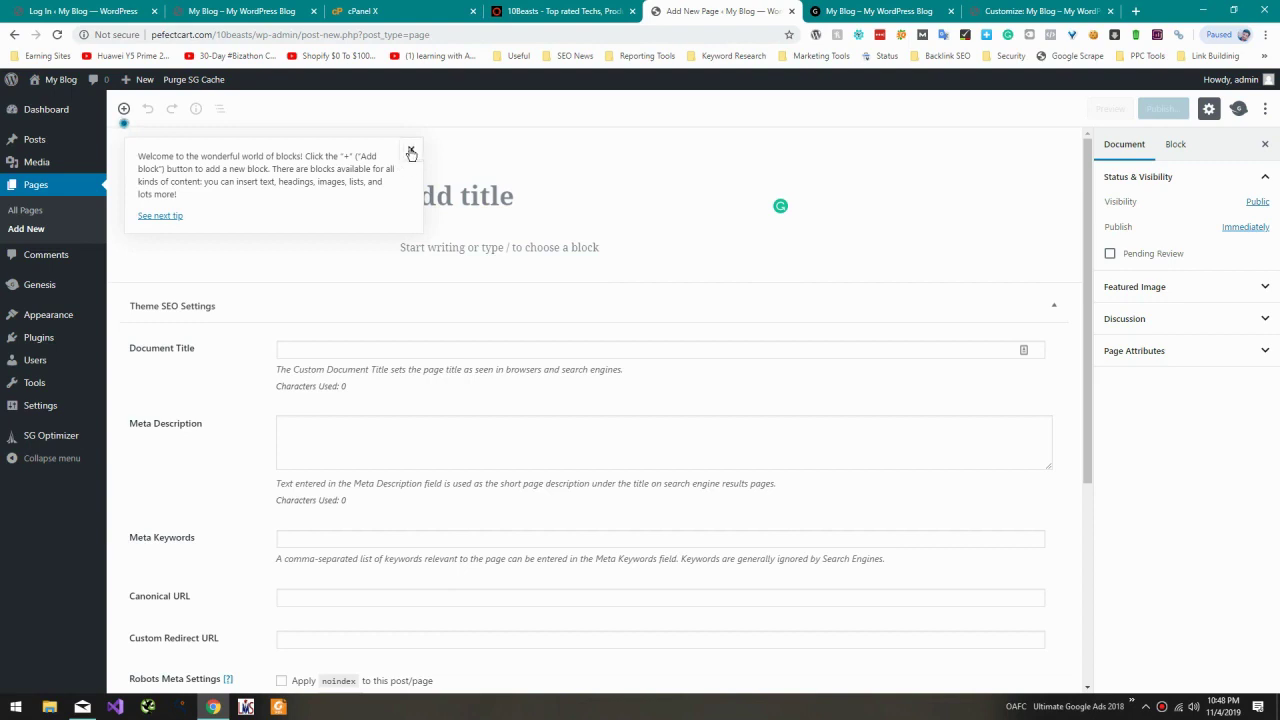
left_click(411, 152)
type("ABOUT")
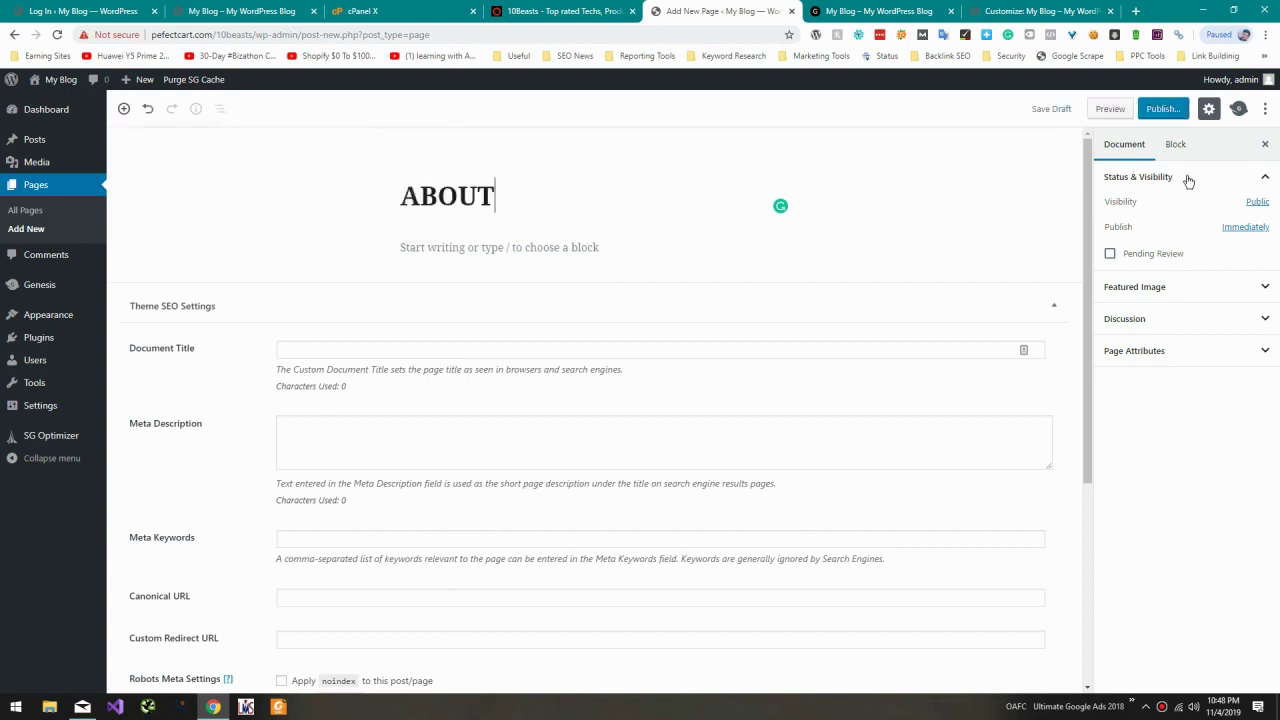
left_click(1162, 108)
mouse_move(47, 320)
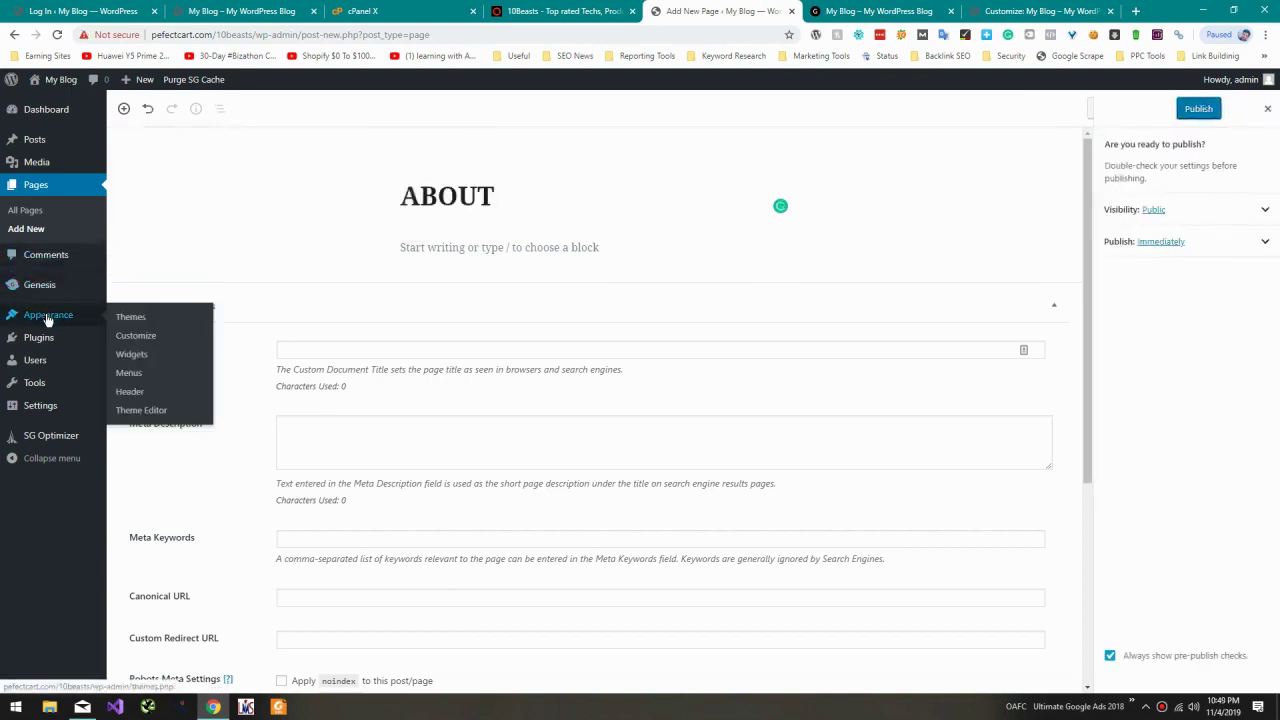
left_click(1193, 114)
Step: Go to the page for adding new plugins to the blog
mouse_move(40, 337)
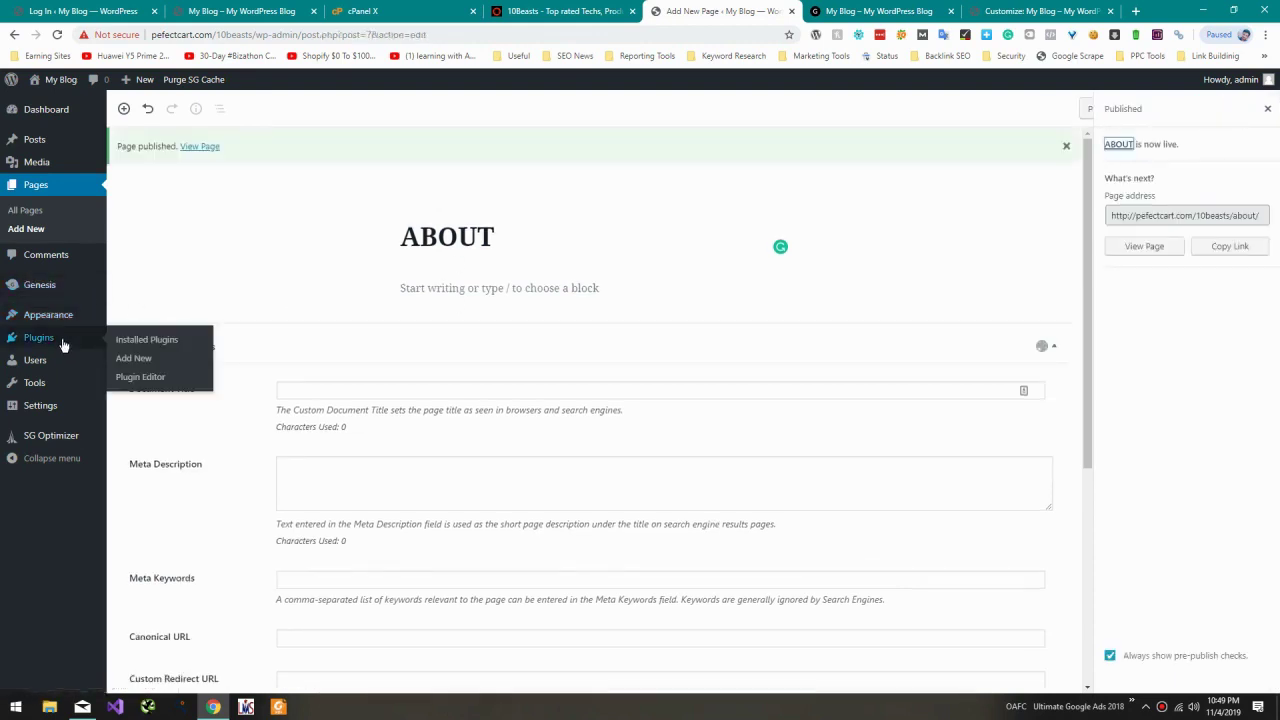
left_click(133, 358)
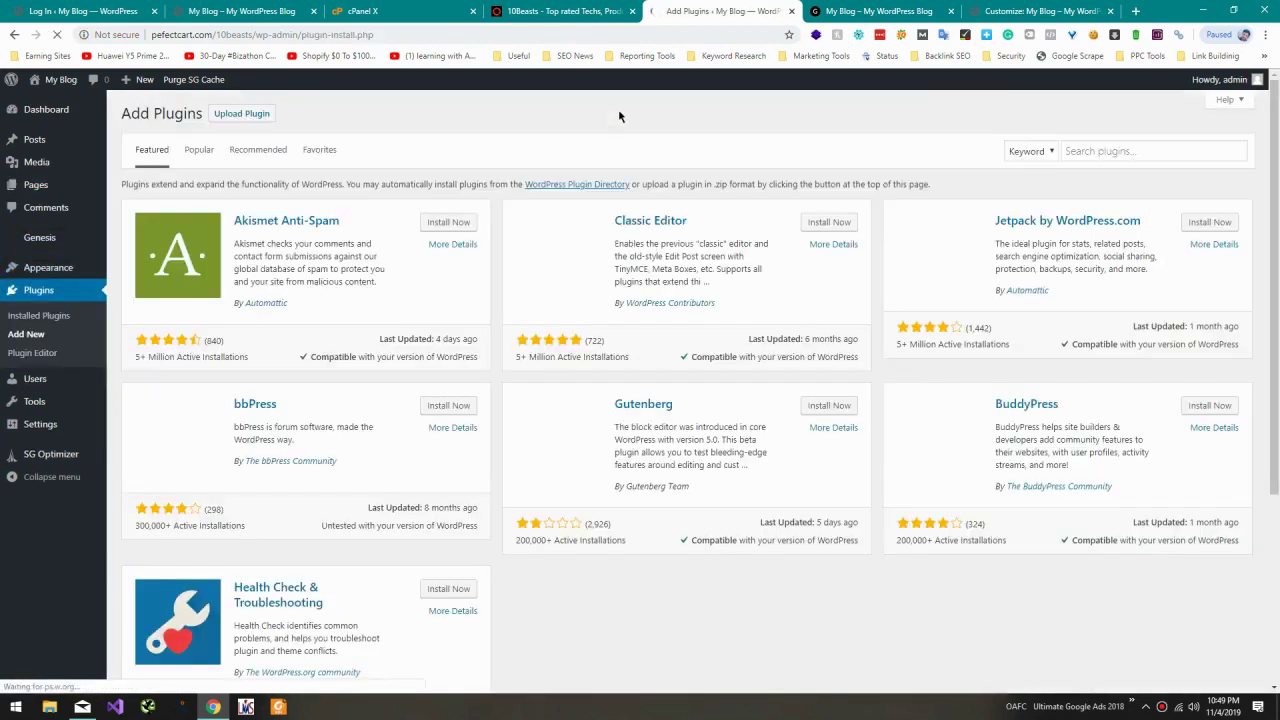
left_click(1155, 151)
type("C")
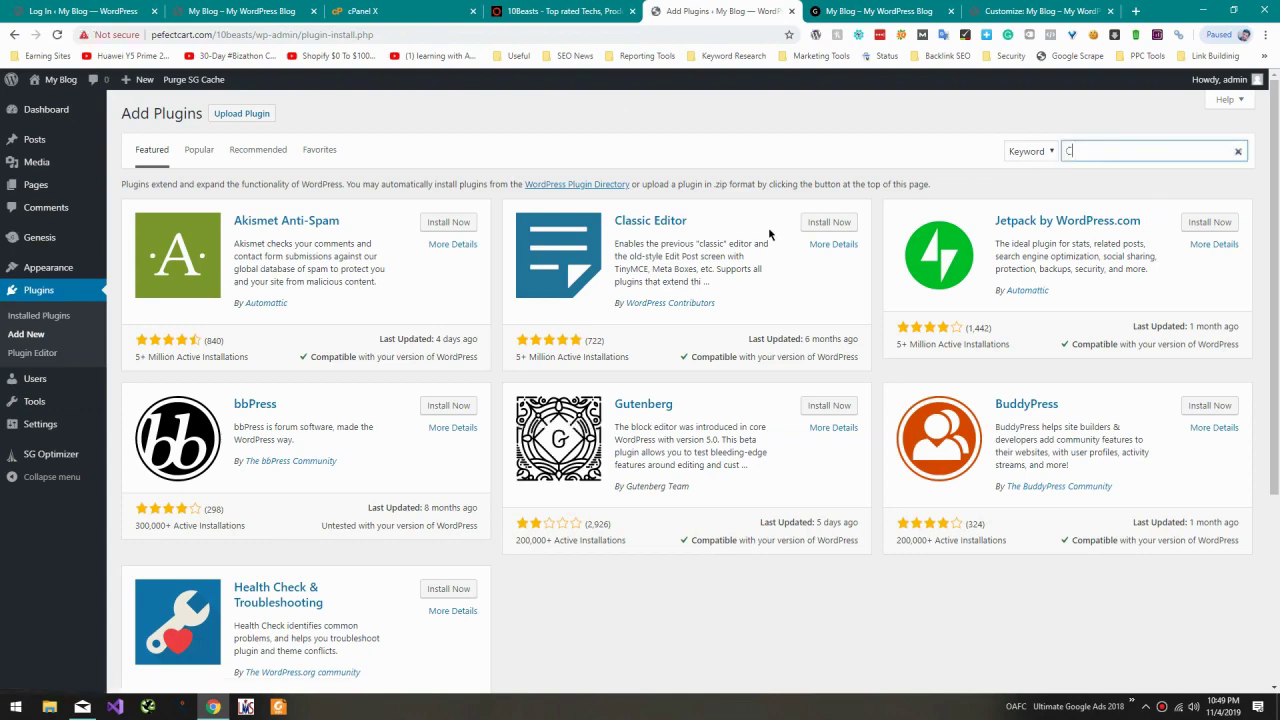
key("BackSpace")
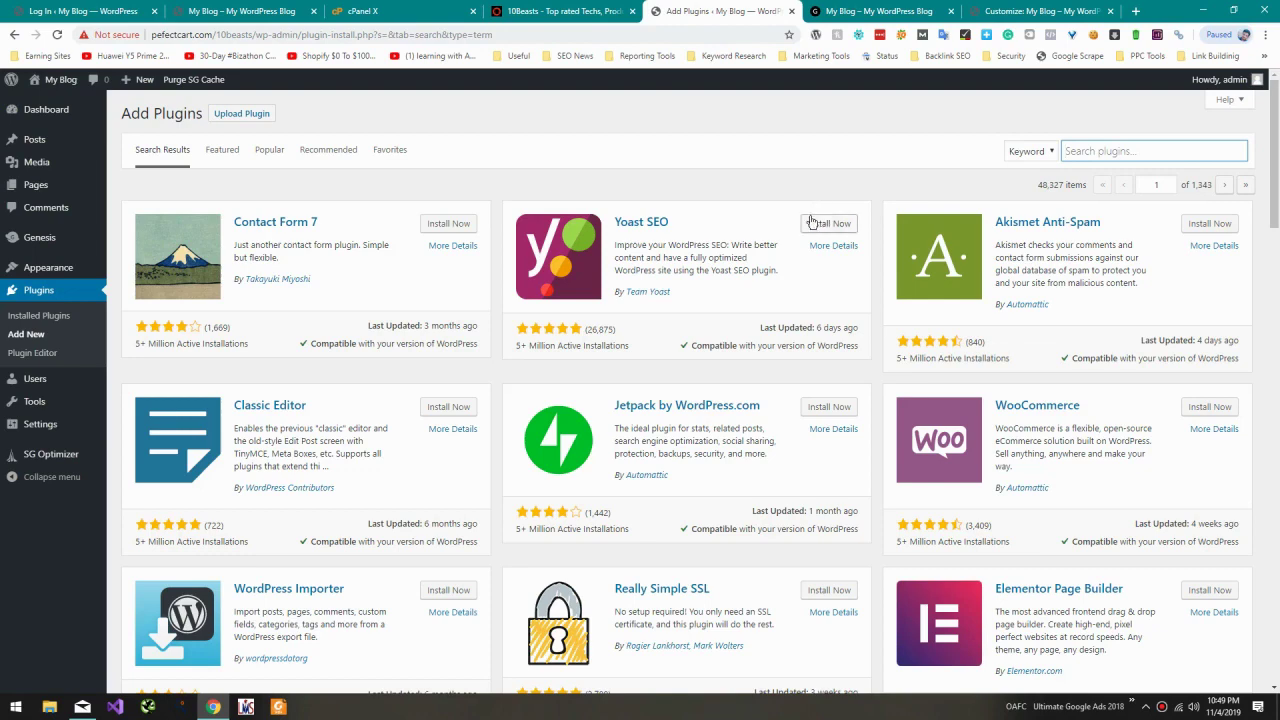
left_click(58, 336)
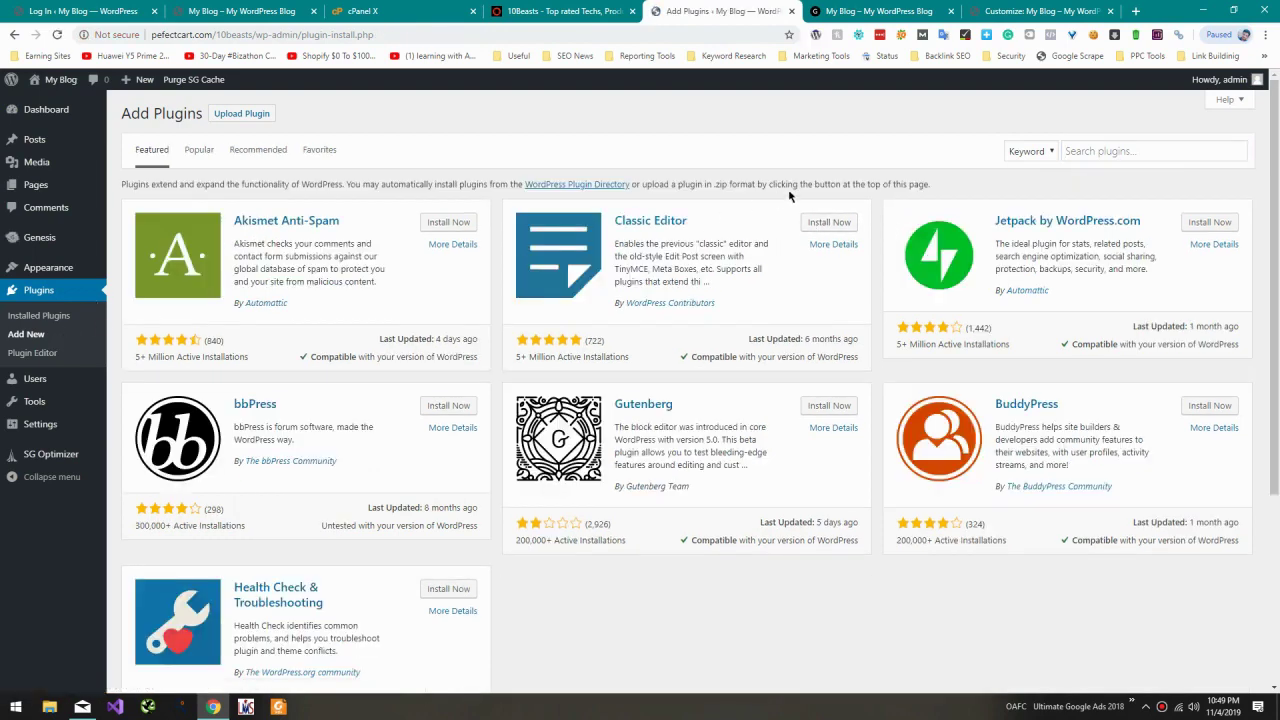
Step: Install and activate the Classic Editor plugin
left_click(829, 223)
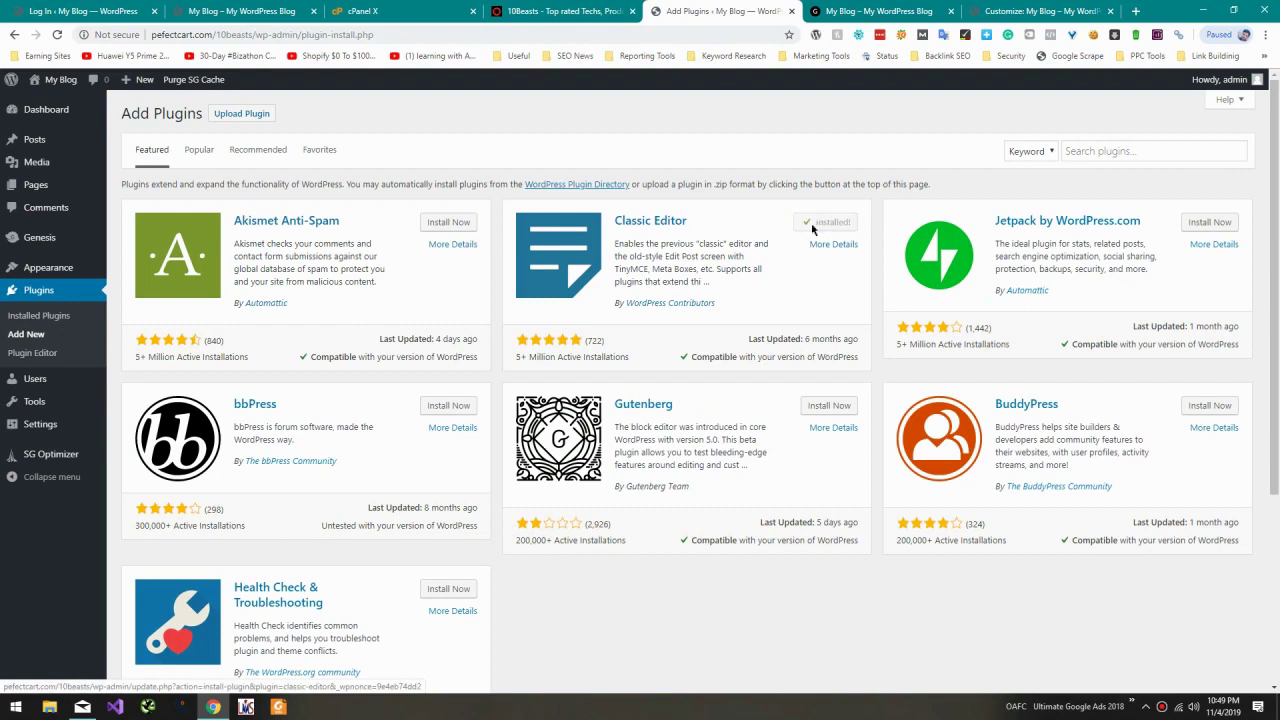
left_click(823, 229)
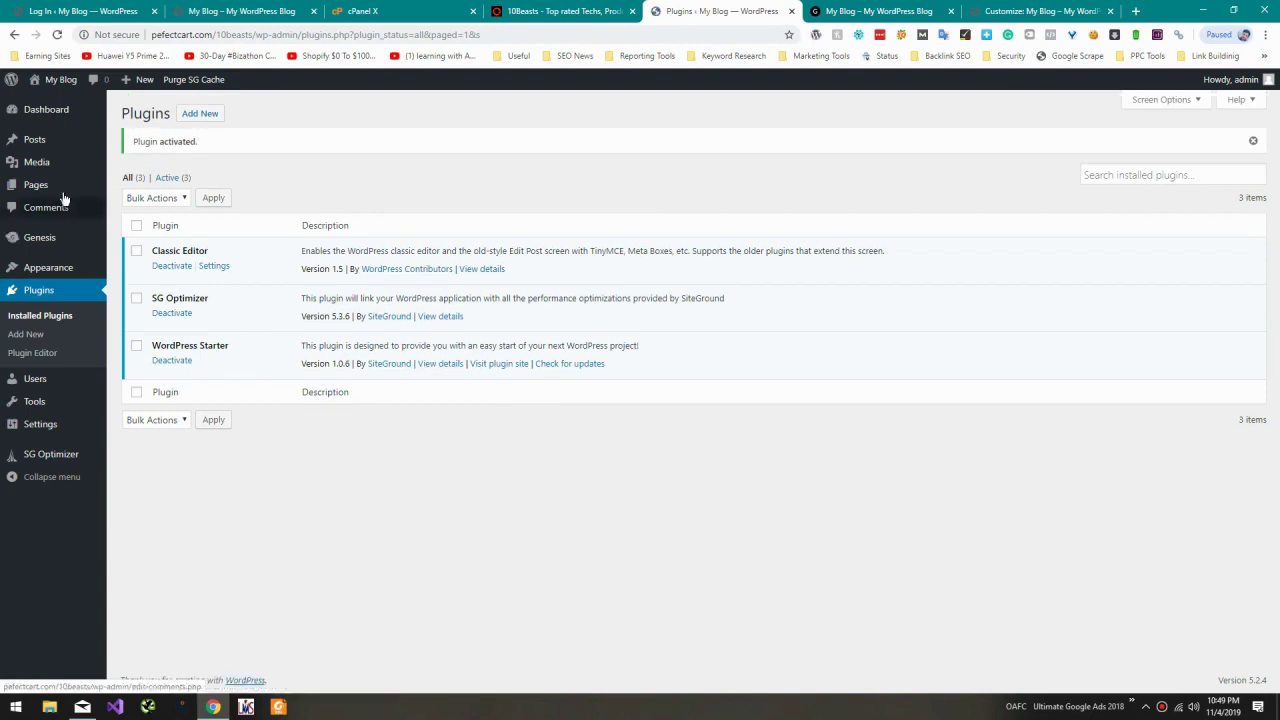
Step: From the blog's page list, open four new-page editors in separate tabs for the remaining 10beasts.com footer links
mouse_move(61, 193)
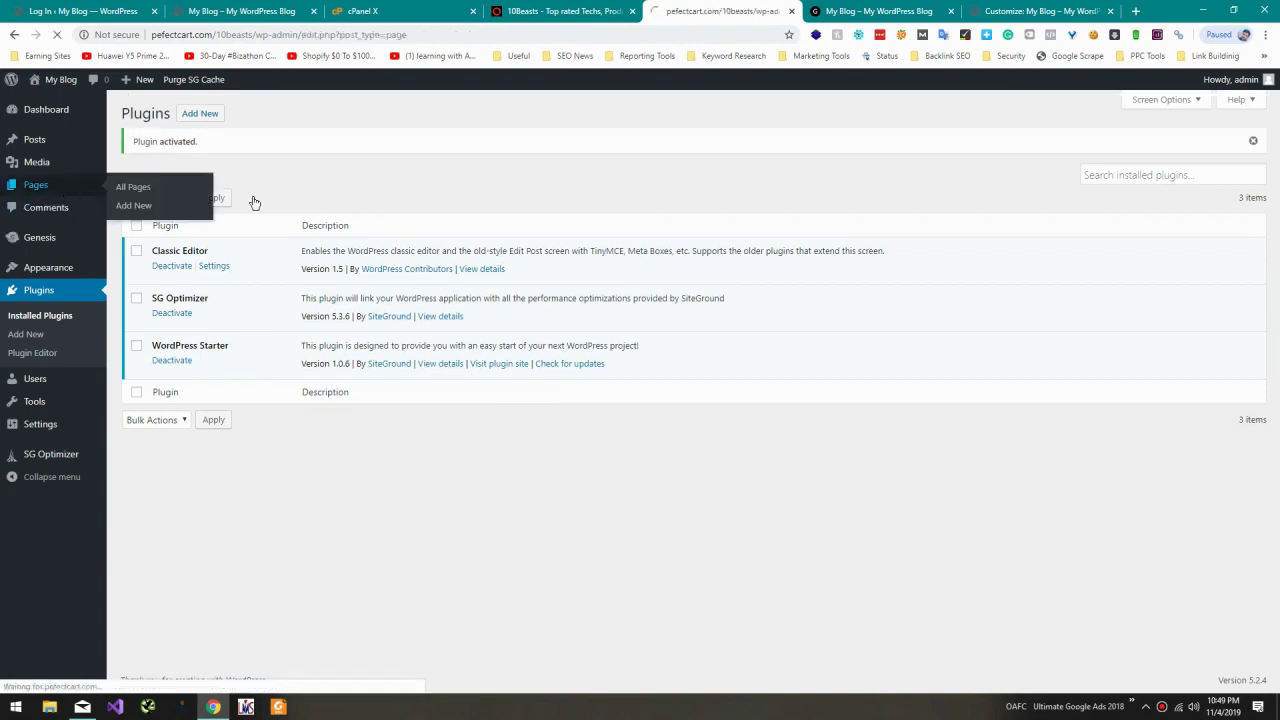
left_click(600, 14)
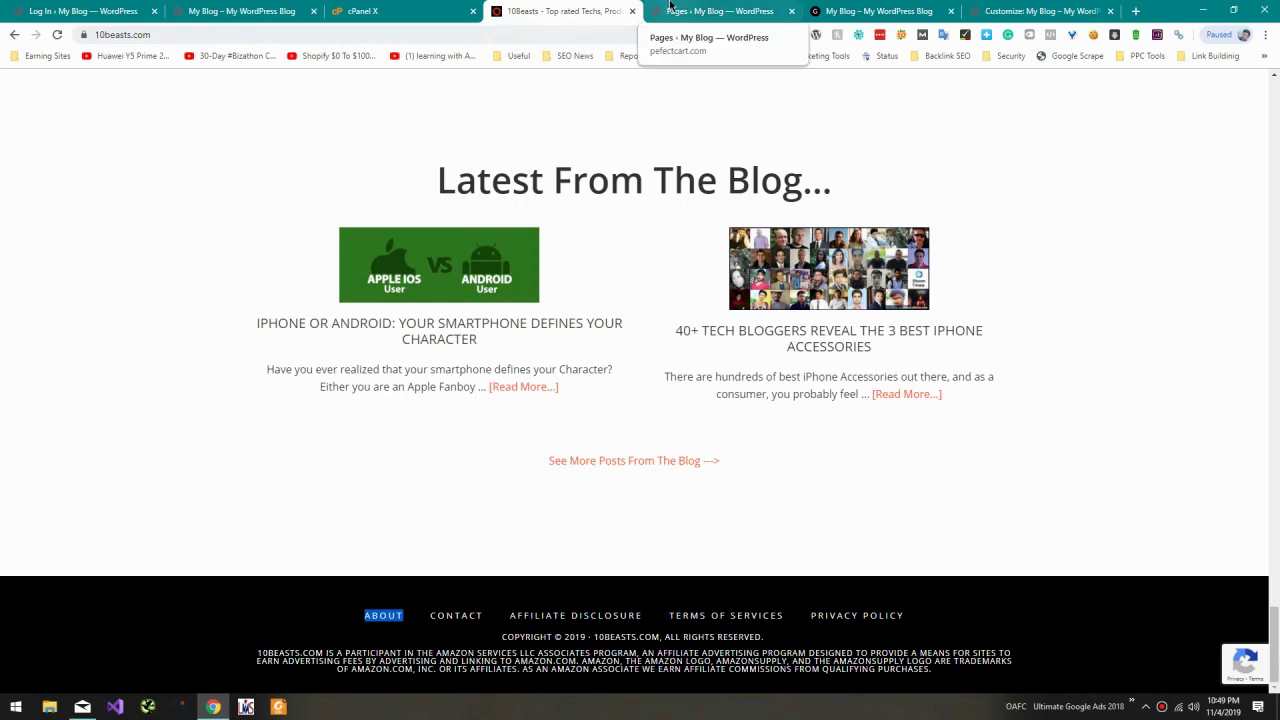
left_click(666, 8)
middle_click(44, 231)
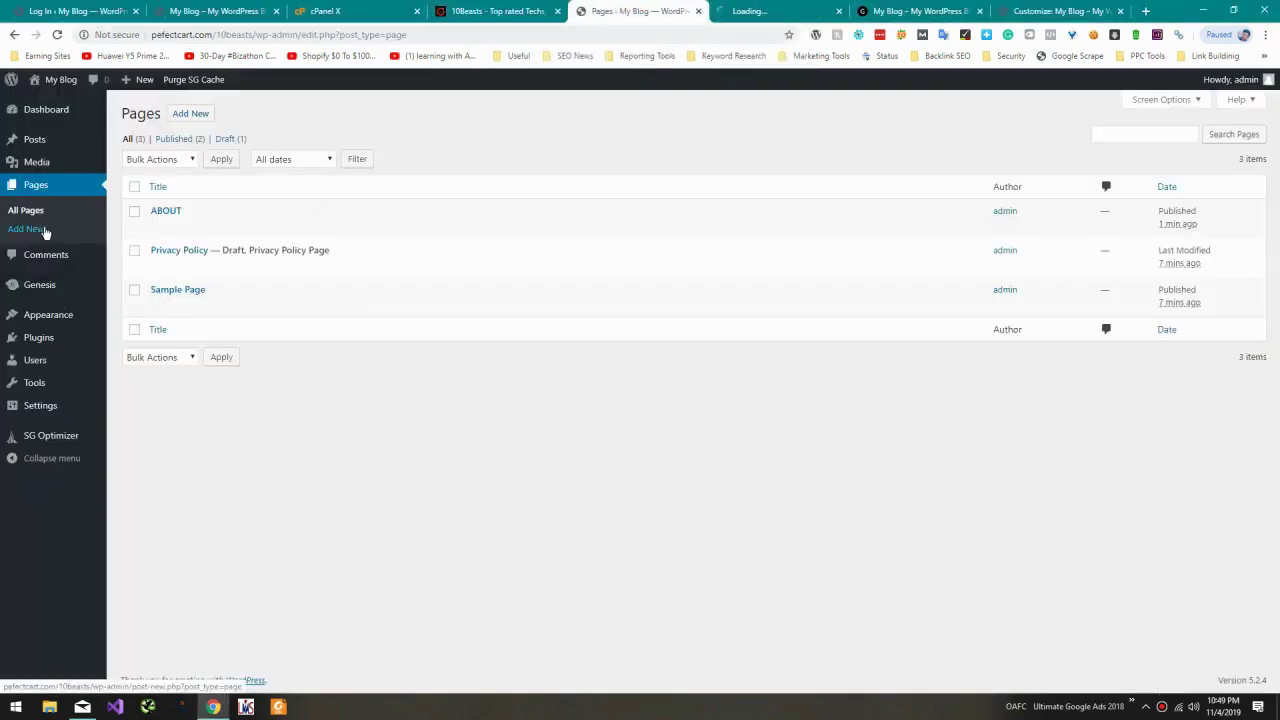
middle_click(190, 113)
left_click(408, 12)
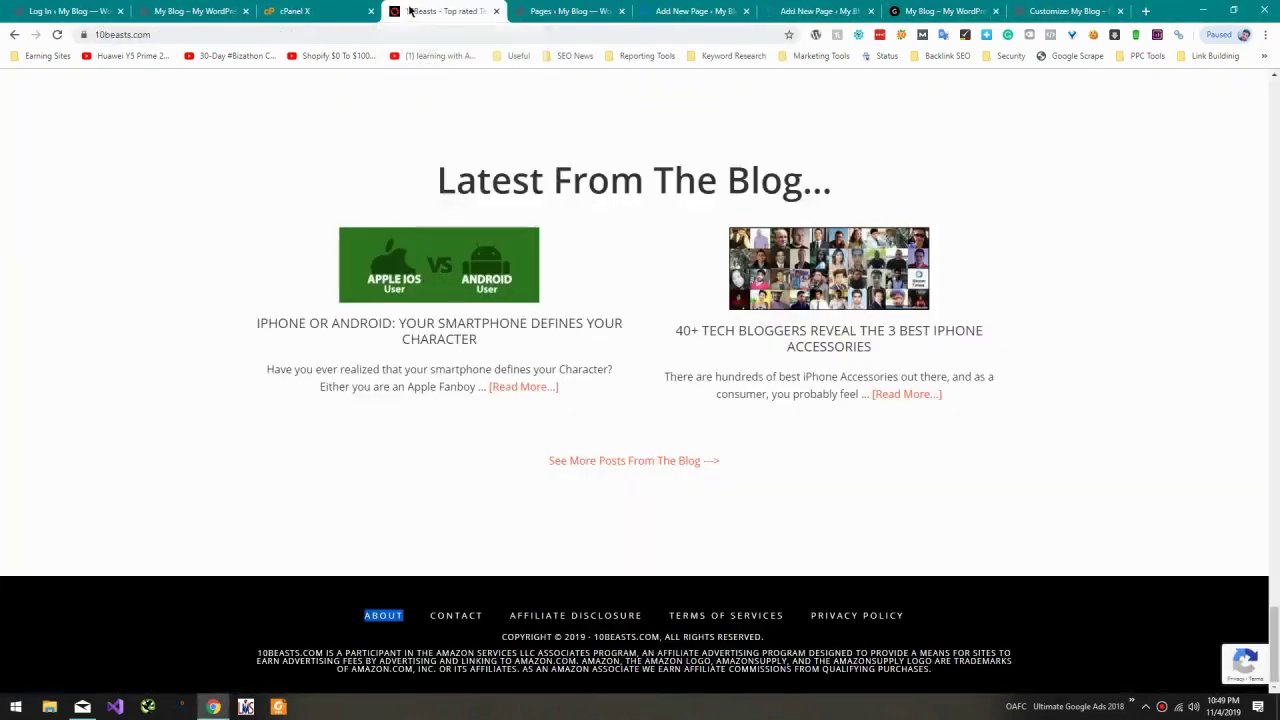
left_click(570, 10)
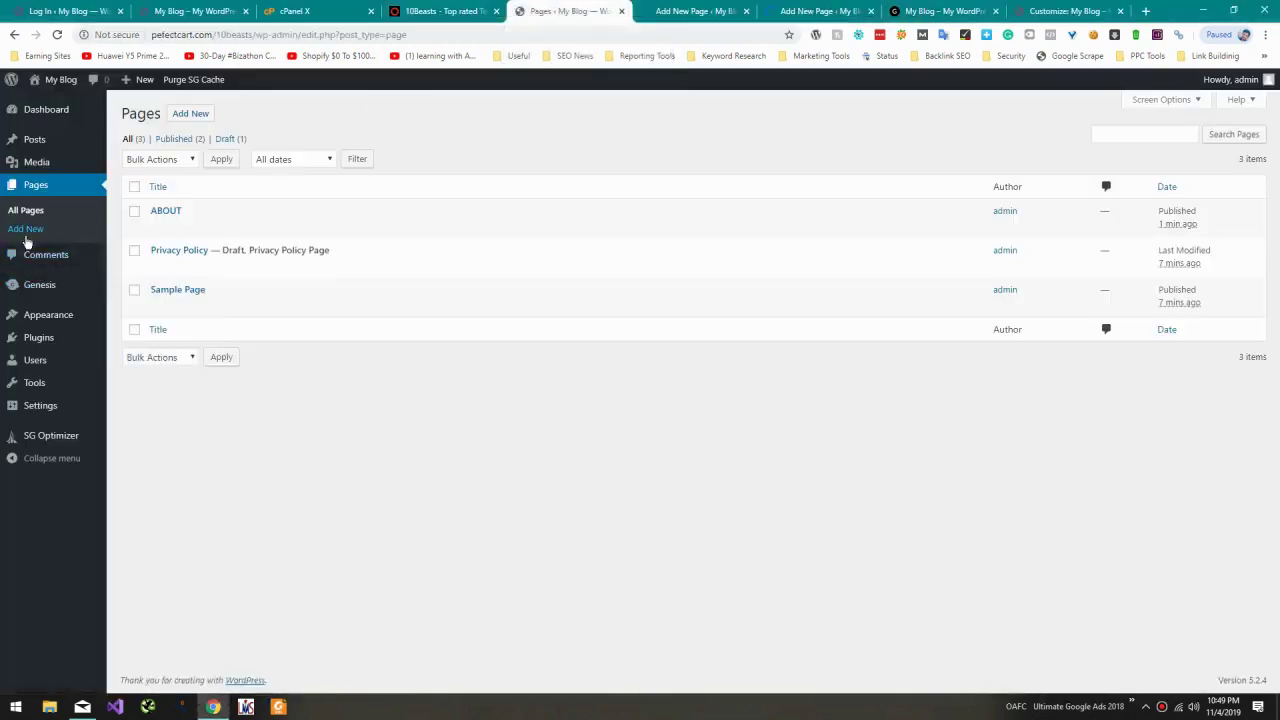
middle_click(26, 229)
middle_click(26, 229)
Step: Place the 10beasts.com tab directly before the new-page tabs and title the first new page "CONTACT", copied from its footer menu
left_click(368, 12)
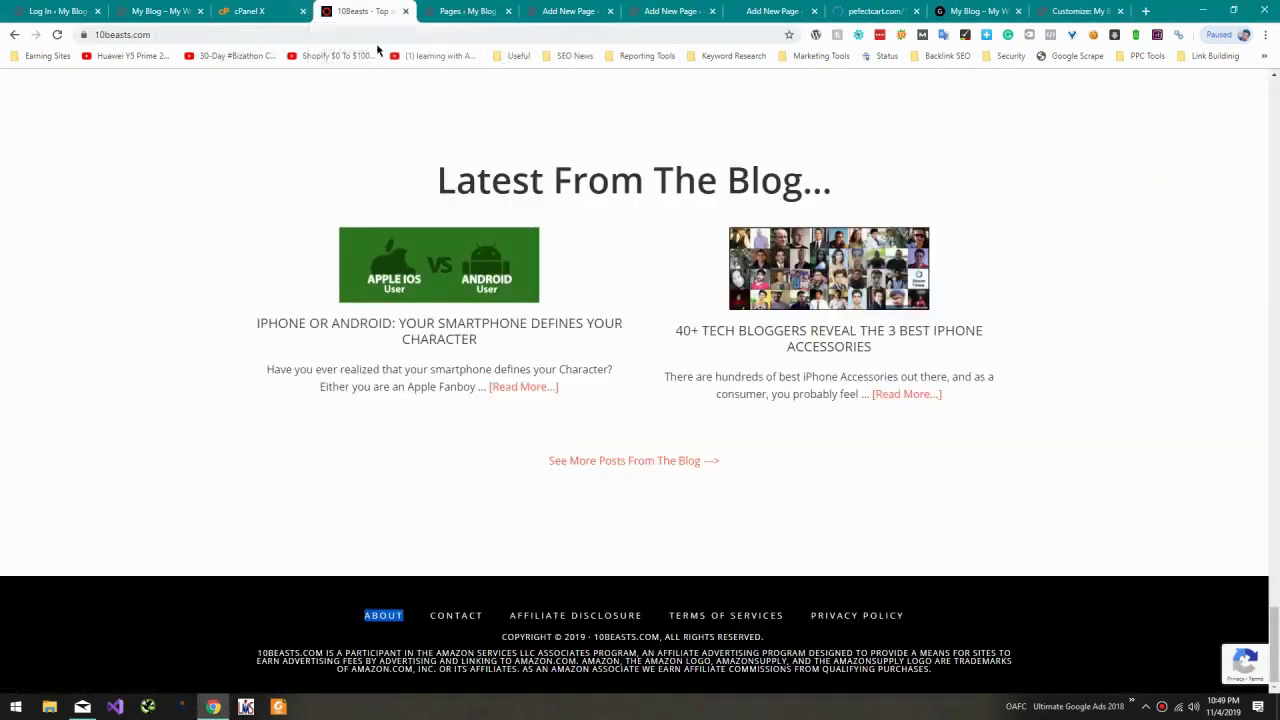
left_click(548, 12)
left_click(465, 10)
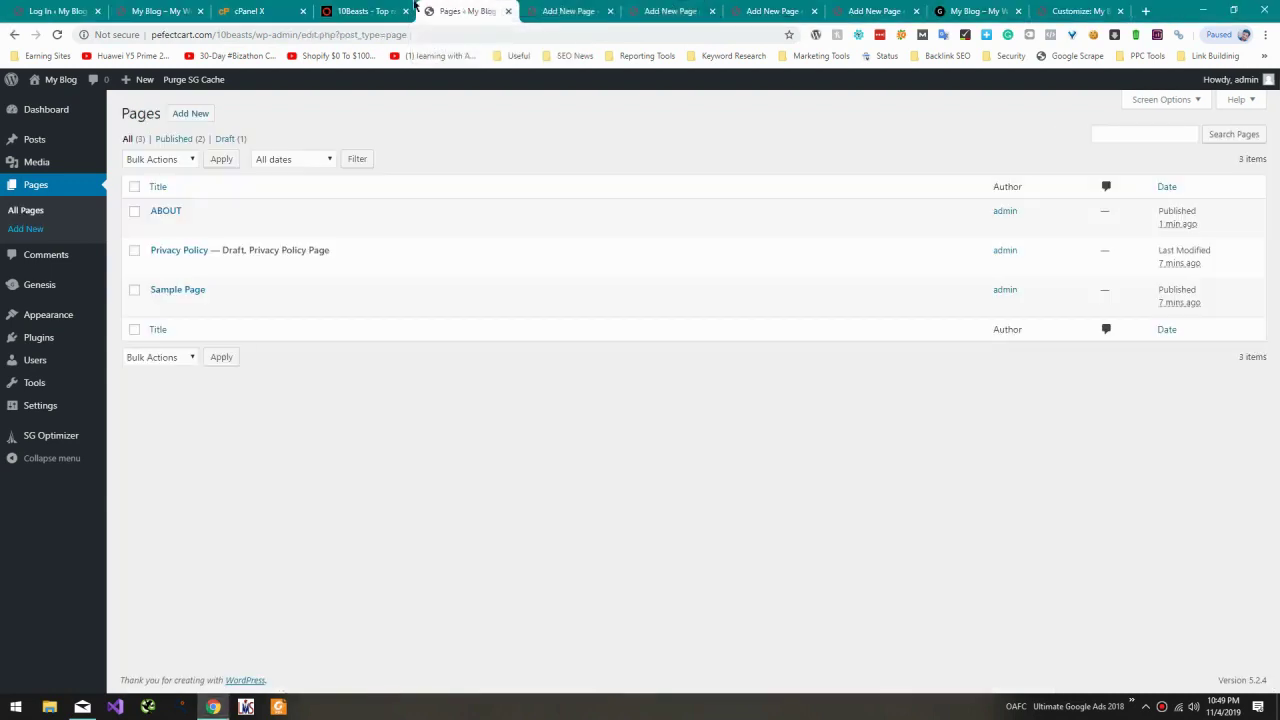
left_click_drag(415, 6, 480, 12)
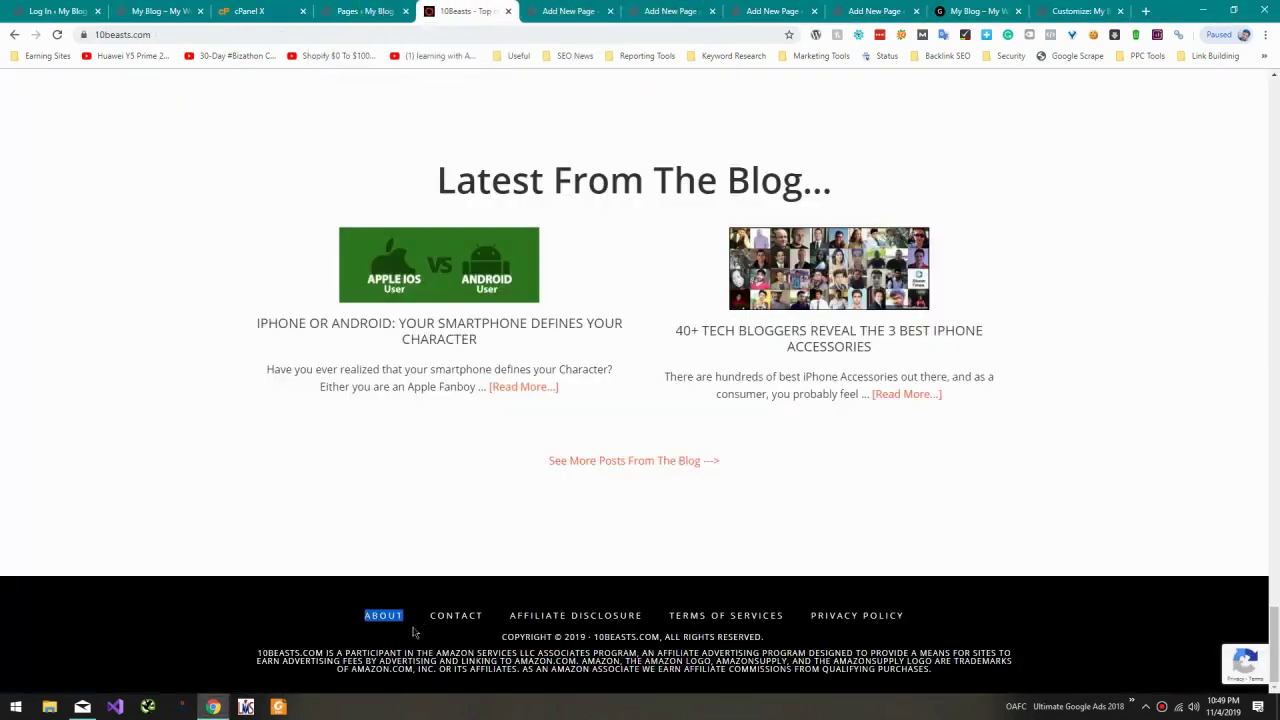
left_click_drag(428, 620, 482, 615)
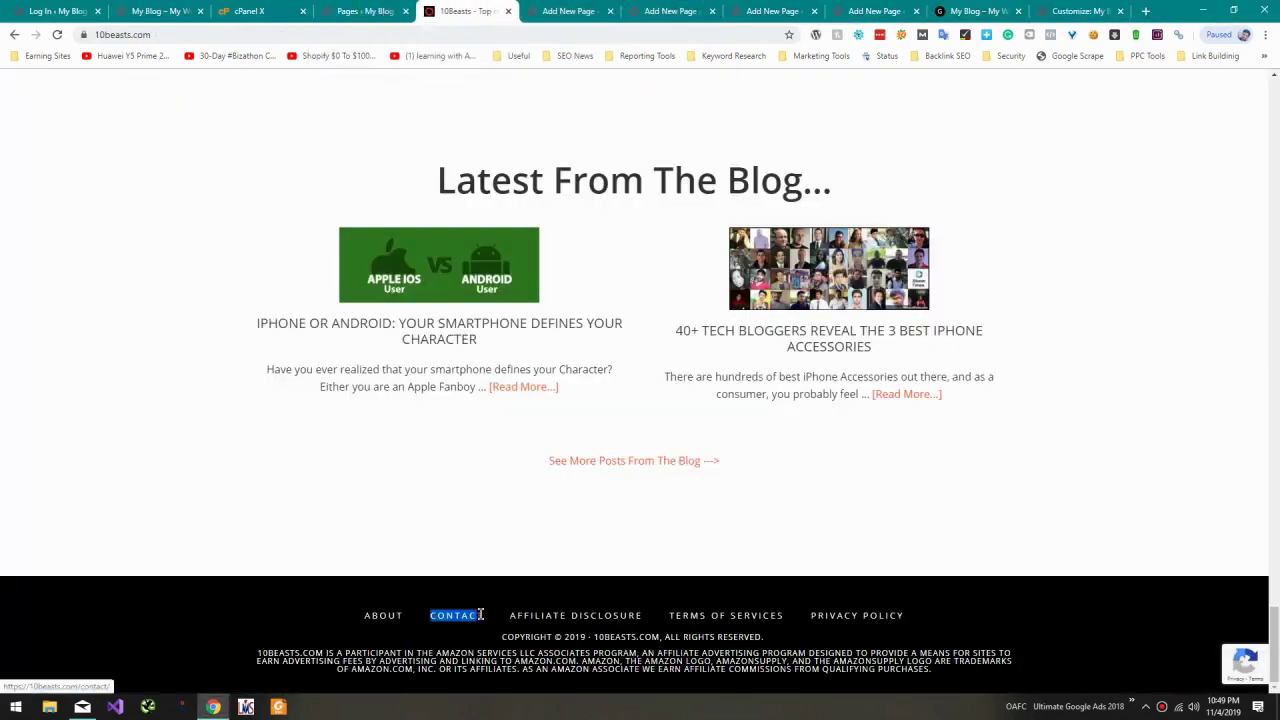
left_click(554, 9)
Step: Copy "AFFILIATE DISCLOSURE" from the 10beasts.com footer menu
left_click(464, 9)
left_click_drag(510, 618, 643, 627)
key("ctrl+c")
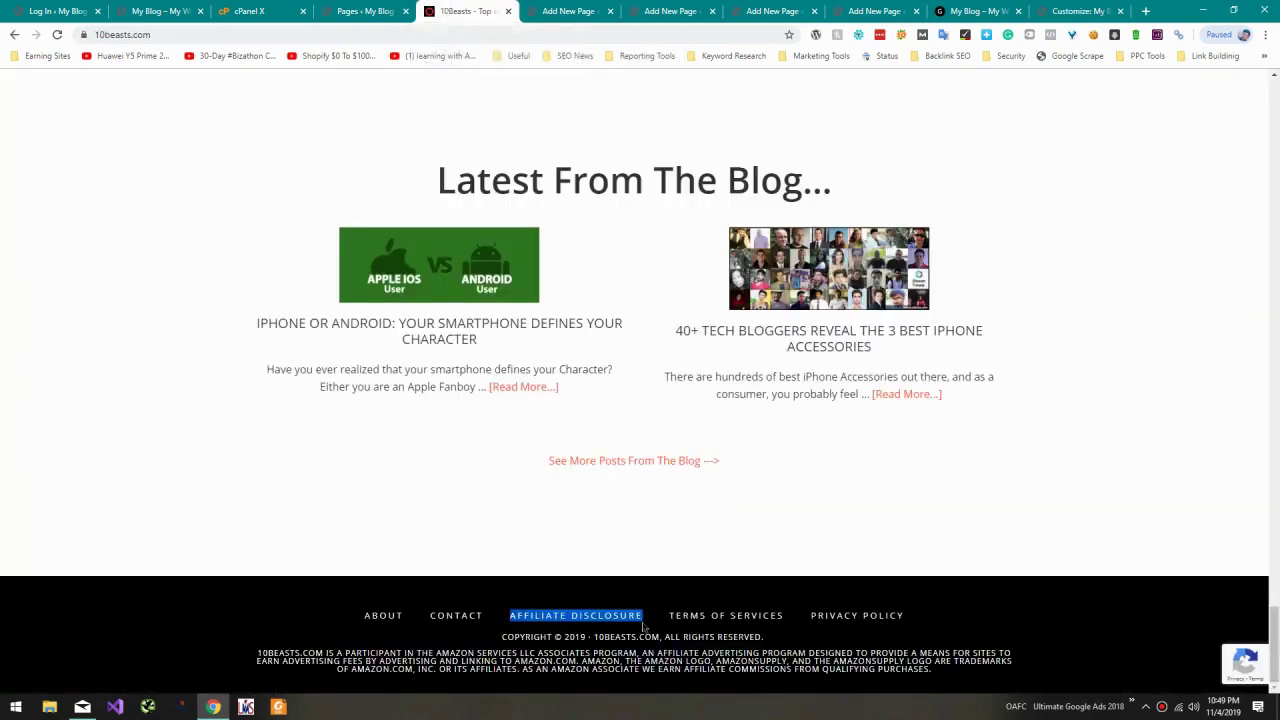
left_click(562, 10)
key("ctrl+v")
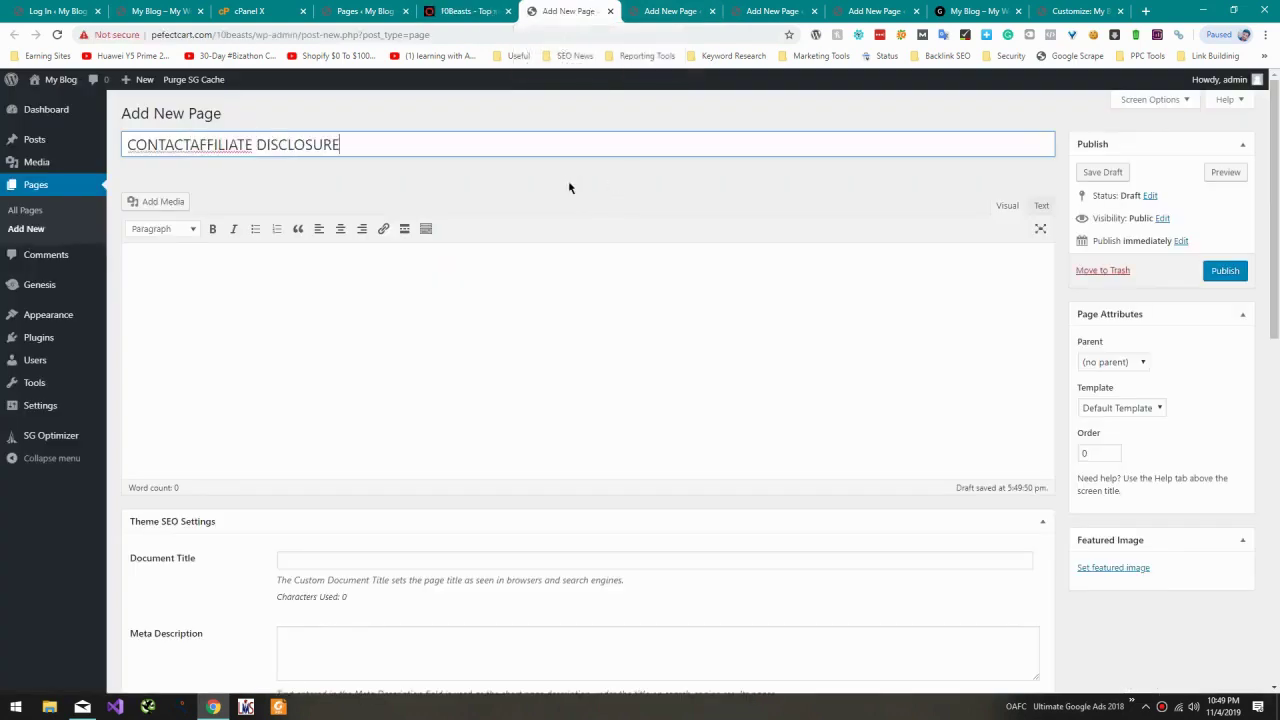
key("ctrl+z")
Step: Publish the CONTACT page and paste "AFFILIATE DISCLOSURE" as the title of the second new page
left_click(690, 10)
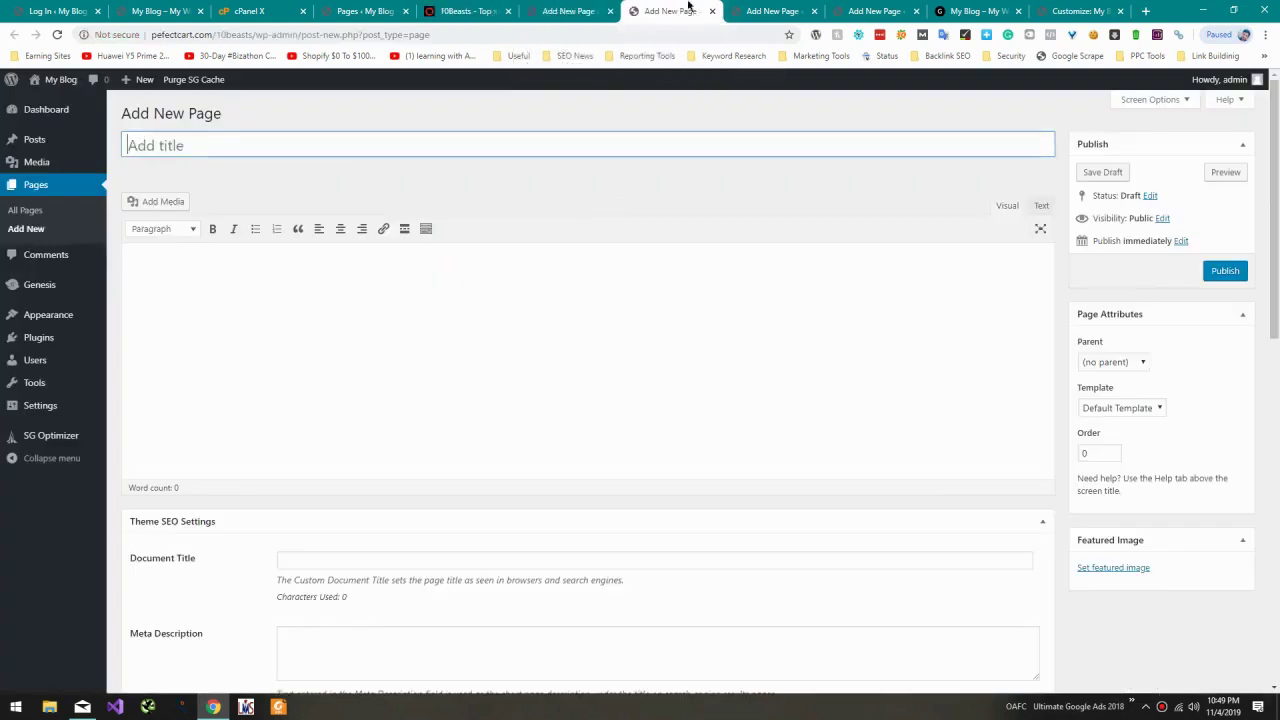
left_click(568, 11)
left_click(1227, 274)
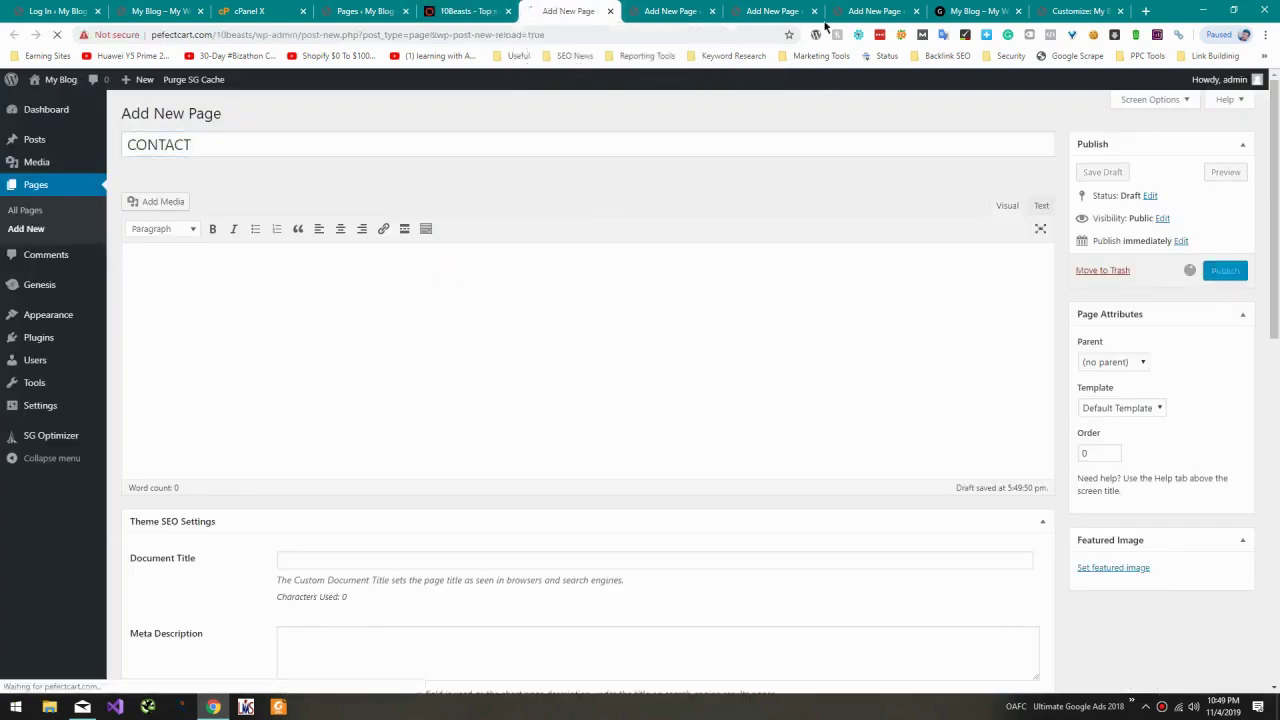
left_click(670, 11)
key("ctrl+v")
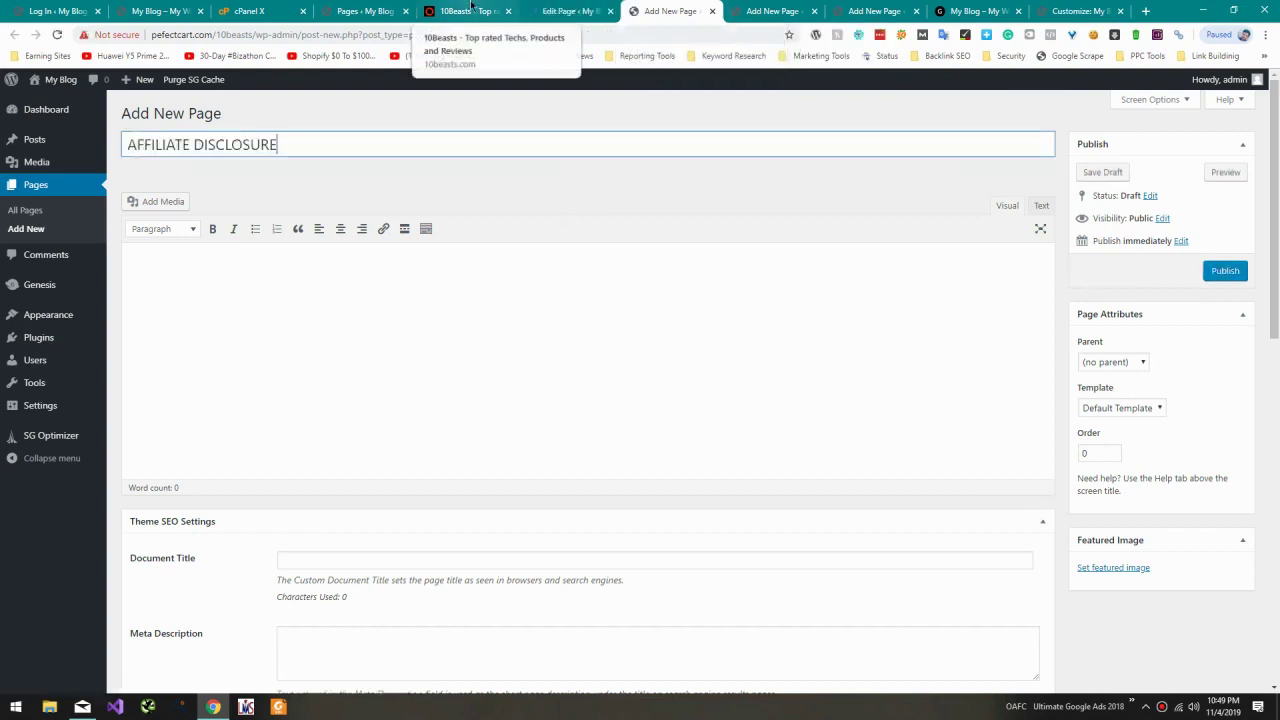
Step: Copy "TERMS OF SERVICES" from the 10beasts.com footer menu and use it as the title of the third new page
left_click(468, 11)
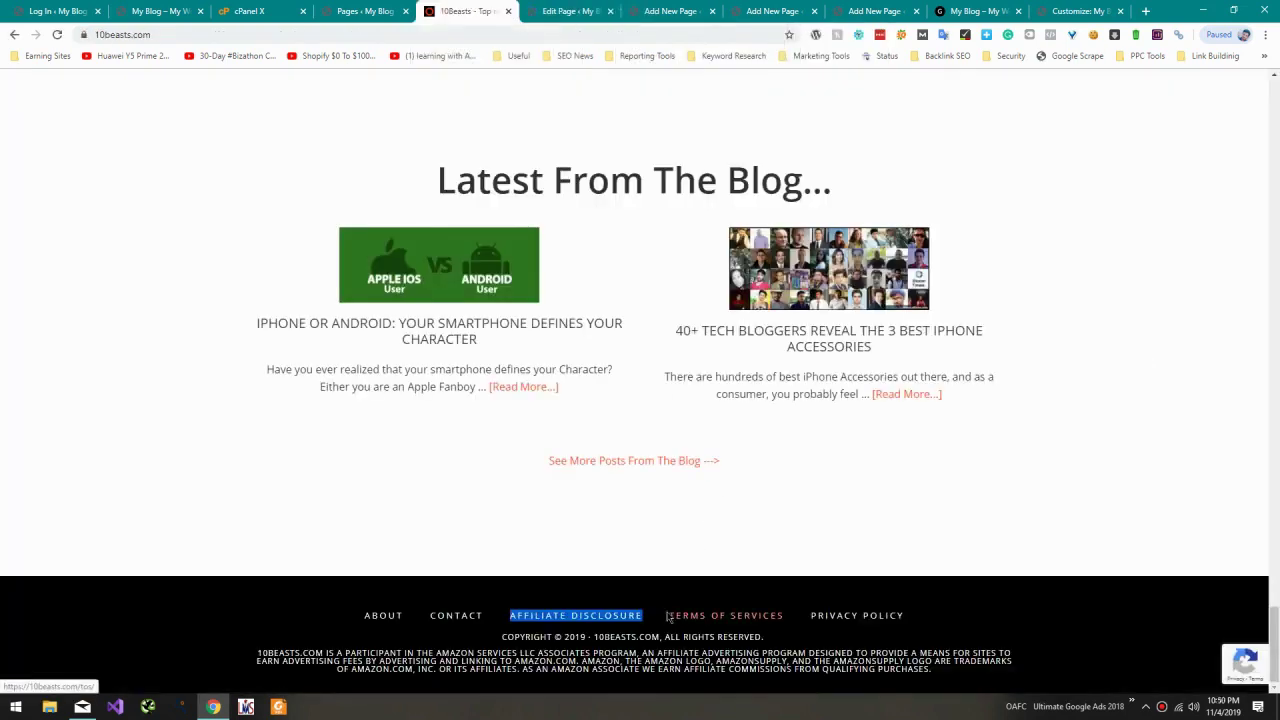
left_click_drag(668, 617, 778, 616)
left_click(668, 11)
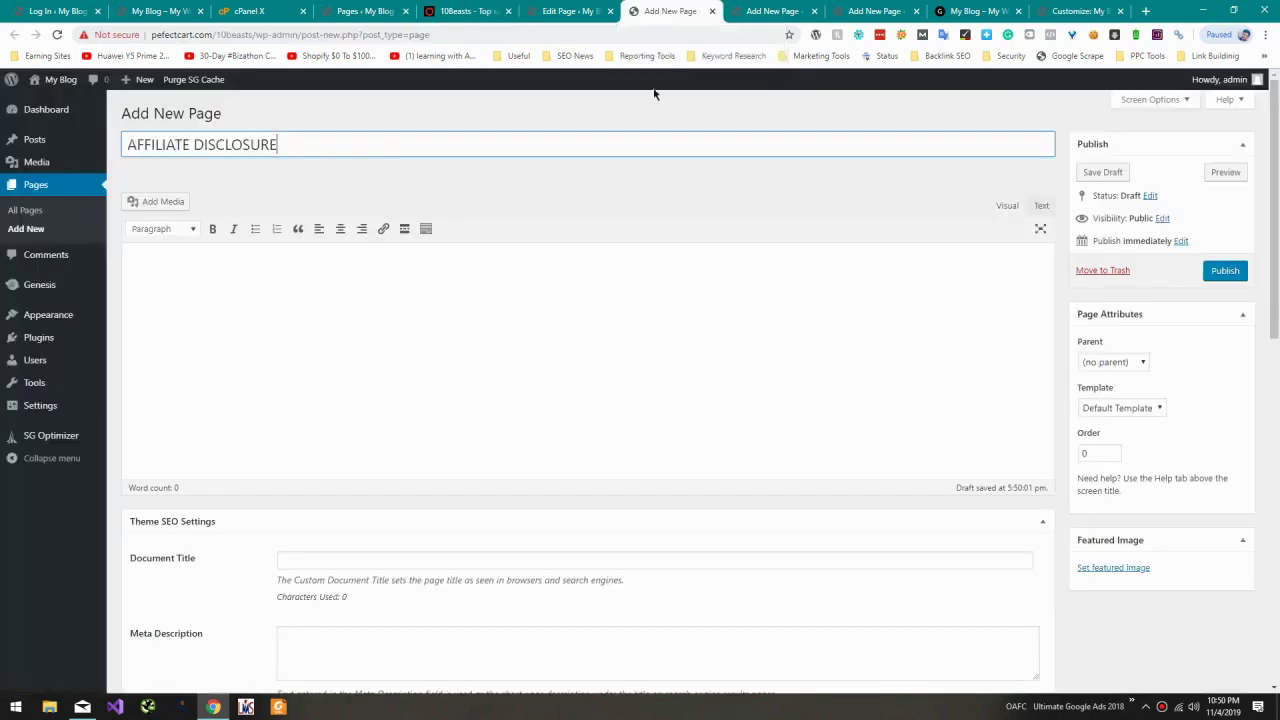
left_click(738, 14)
type("TERMS OF SERVICES")
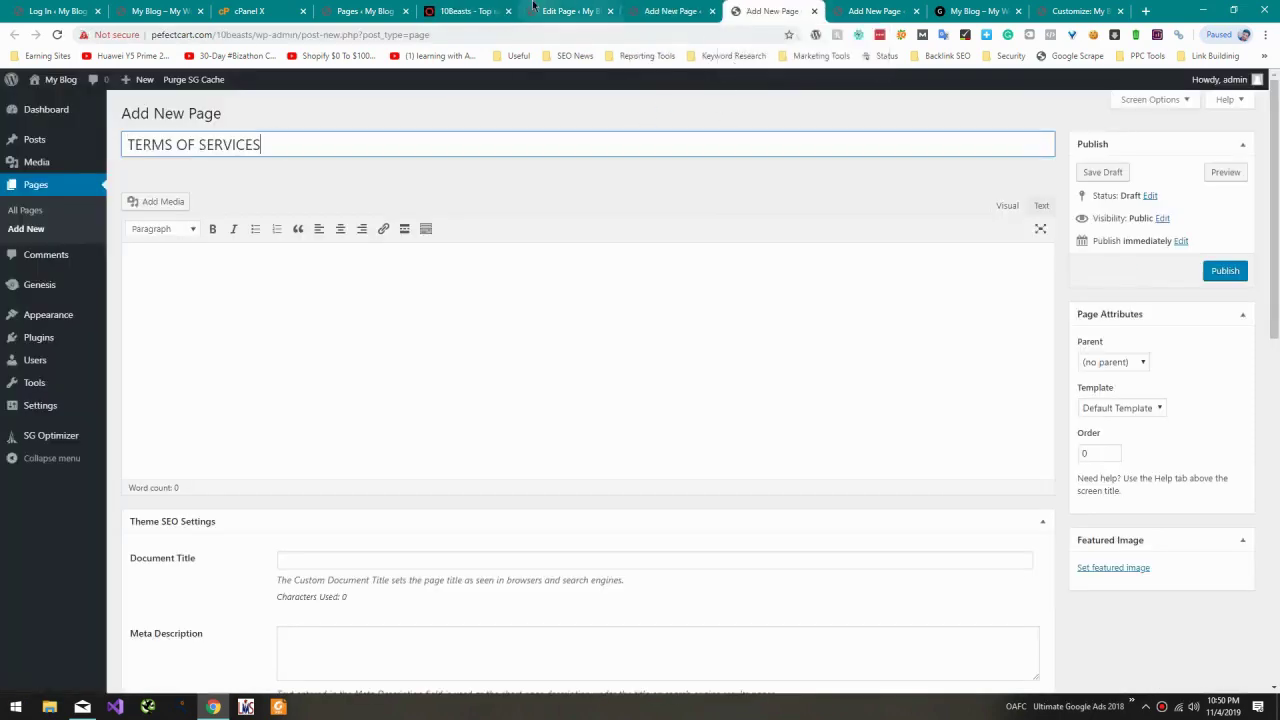
Step: Copy "PRIVACY POLICY" from the 10beasts.com footer menu, use it as the title of the fourth new page and publish that page
left_click(570, 11)
left_click(466, 11)
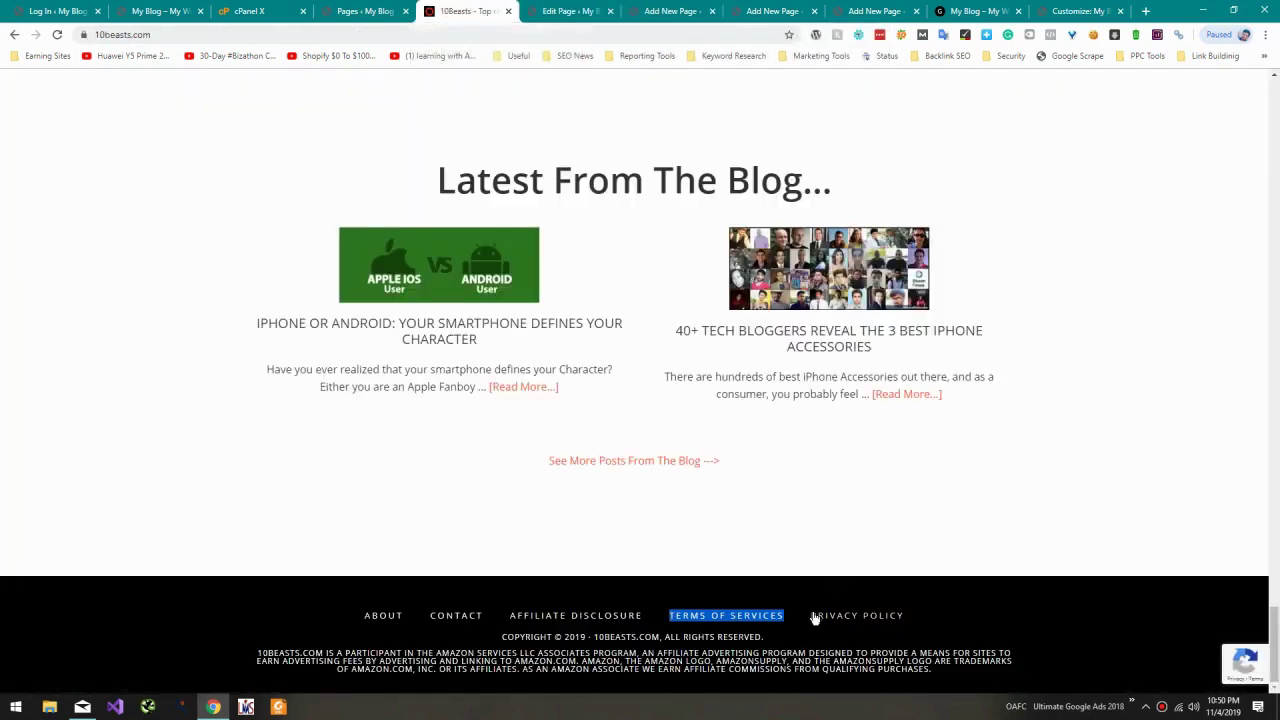
left_click_drag(809, 614, 923, 620)
key("ctrl+c")
left_click(870, 11)
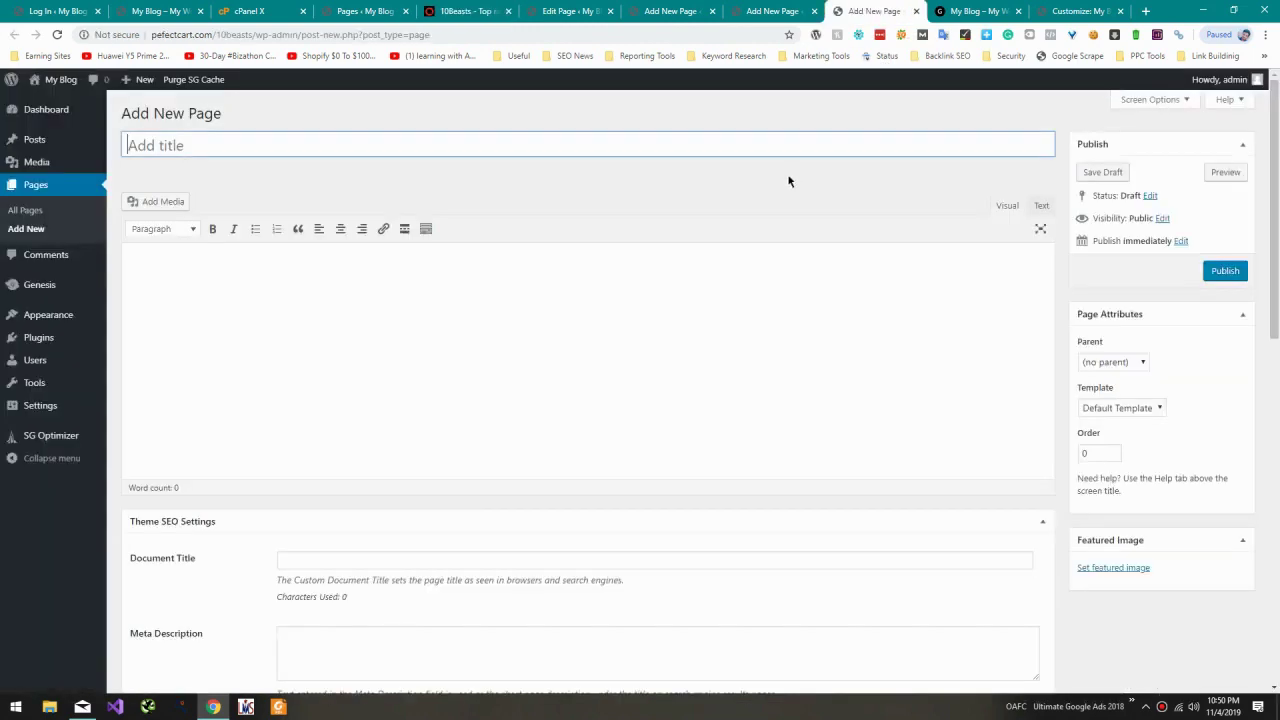
key("ctrl+v")
left_click(1225, 270)
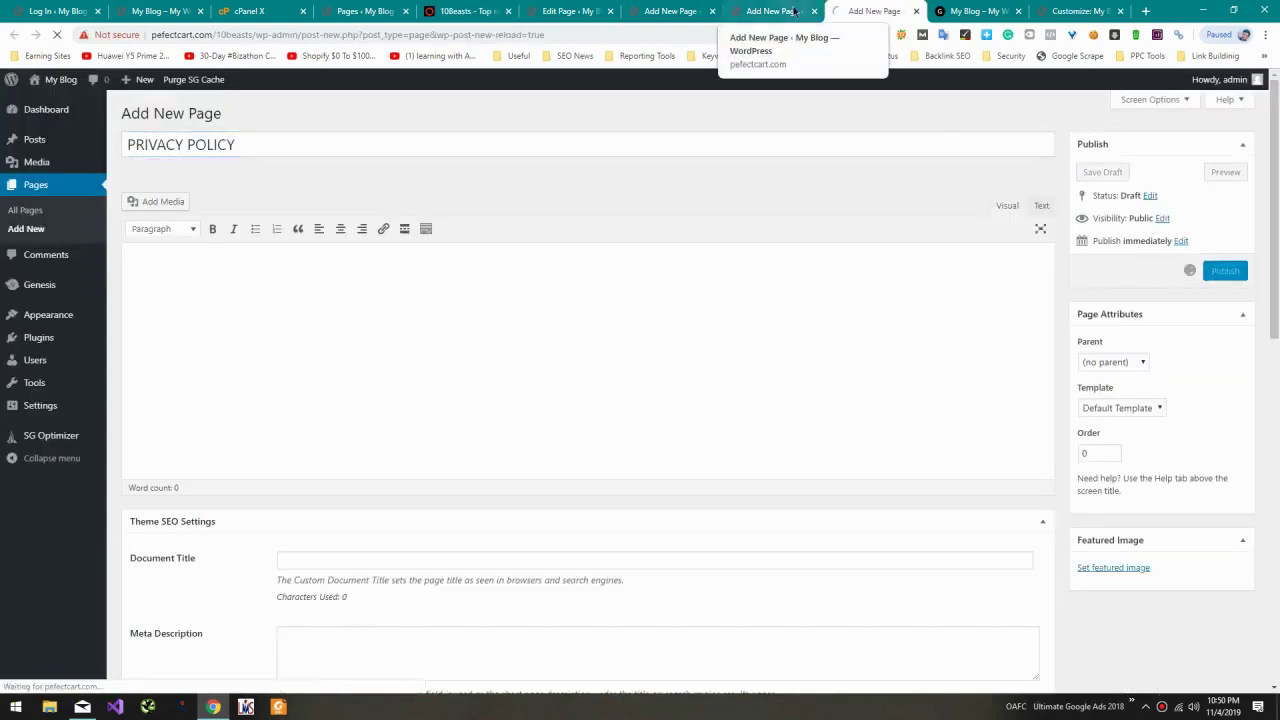
Step: Publish the TERMS OF SERVICES and AFFILIATE DISCLOSURE pages
left_click(770, 11)
left_click(1225, 272)
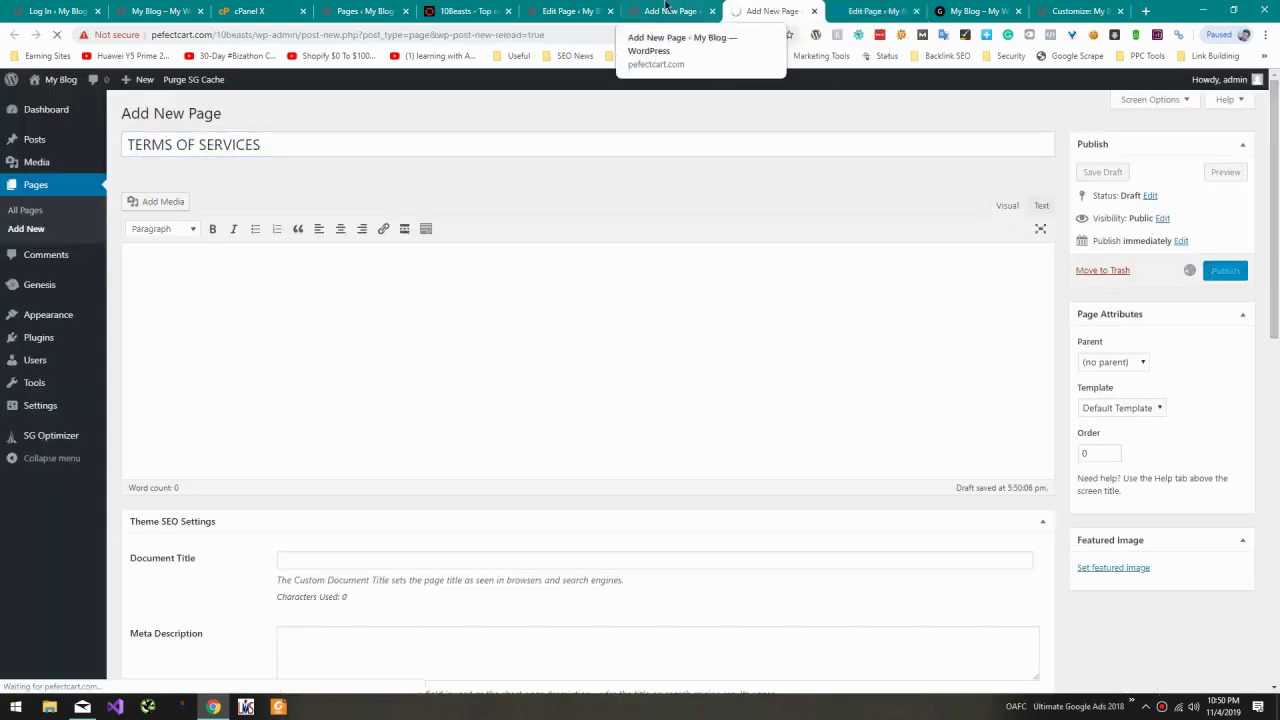
left_click(670, 11)
left_click(1237, 273)
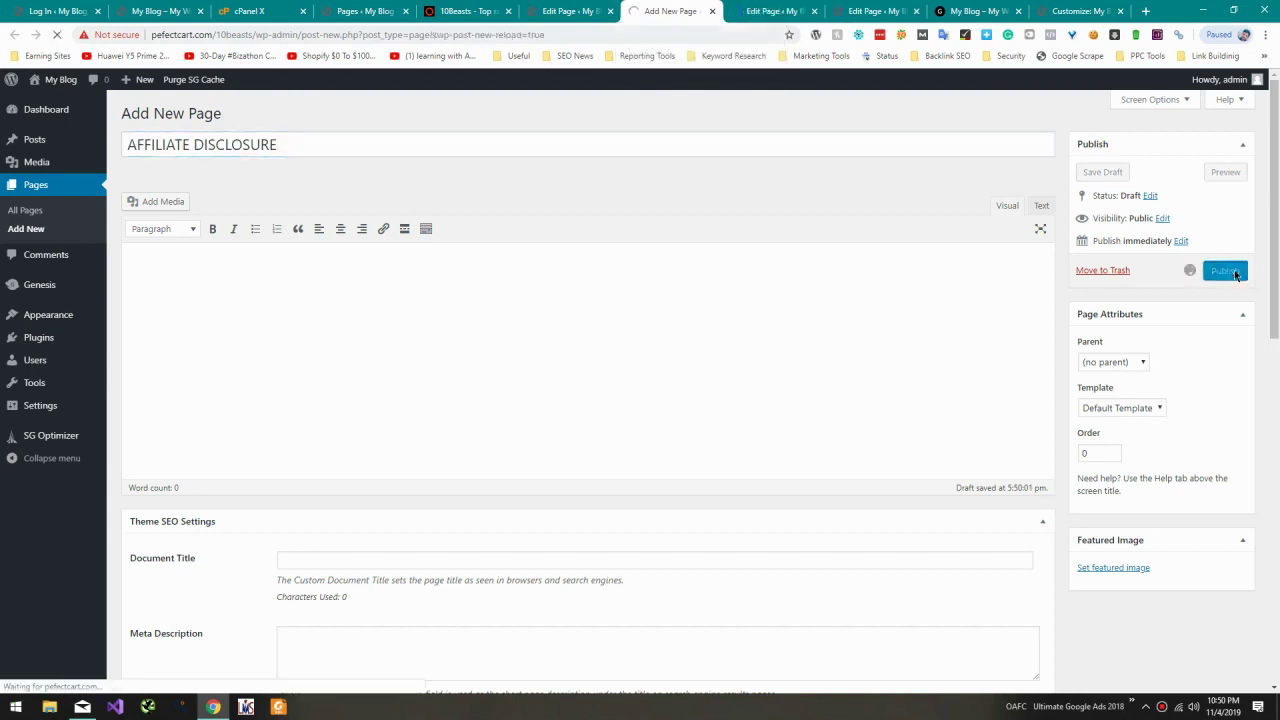
Step: Return to the CONTACT page's editor and open the Add Plugins page from it in a new tab
left_click(553, 11)
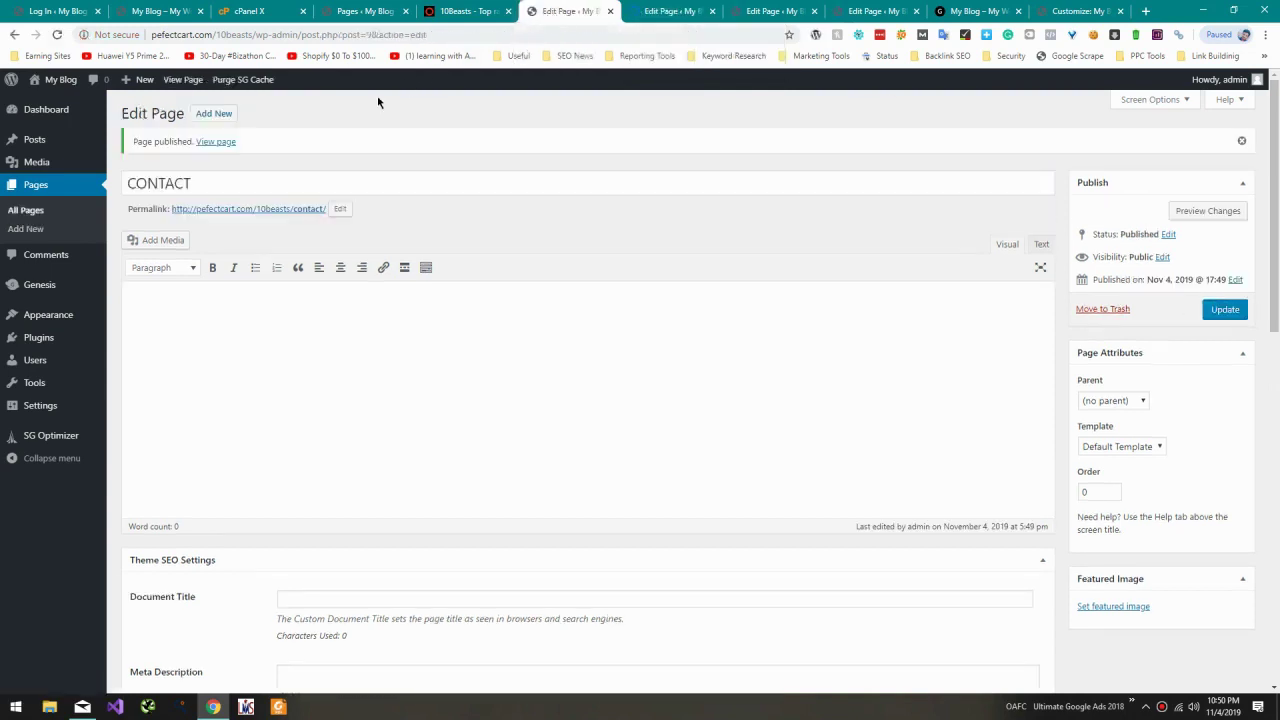
mouse_move(102, 346)
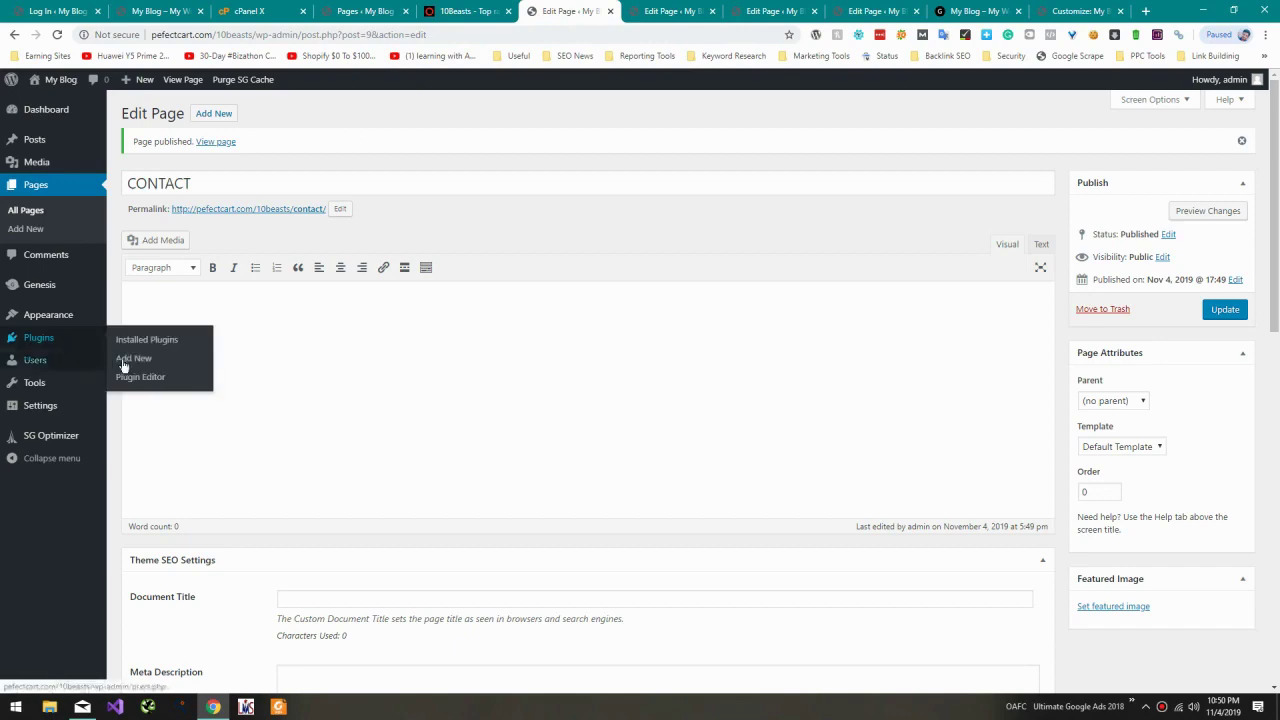
right_click(132, 360)
left_click(170, 372)
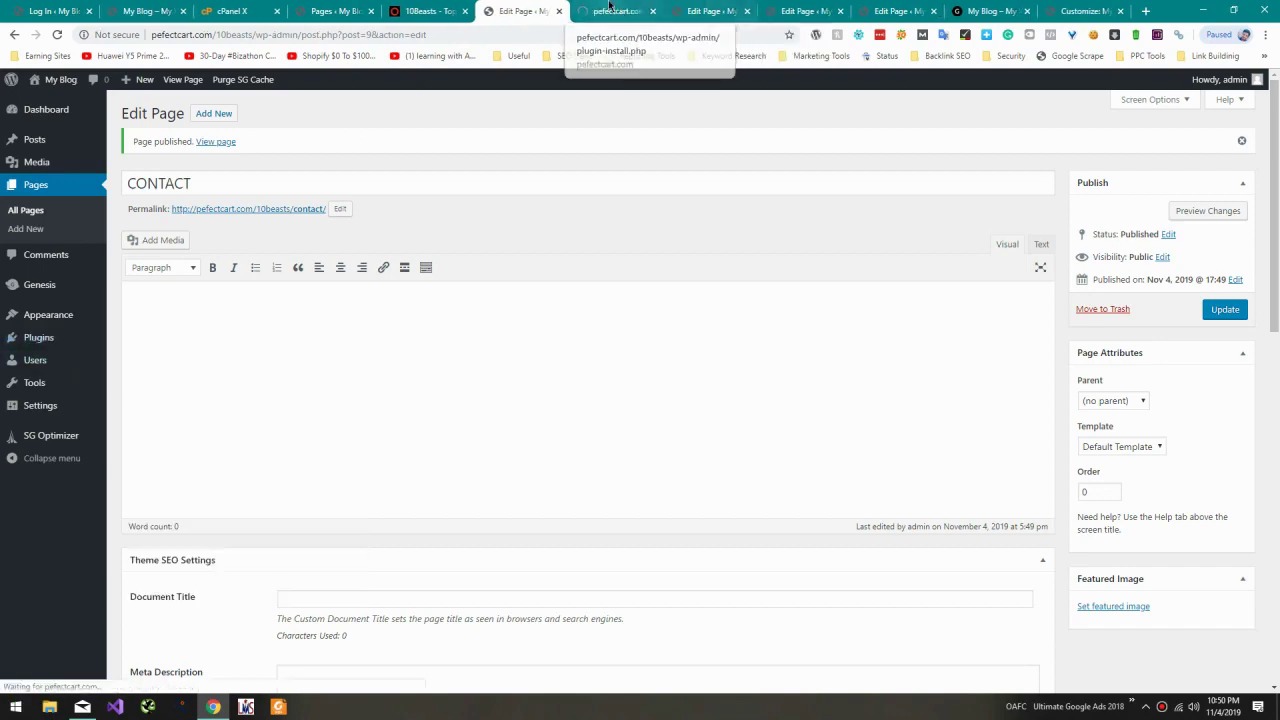
left_click(612, 11)
Step: Search the plugin directory for "Contact form 7" and install and activate the Contact Form 7 plugin
left_click(1115, 145)
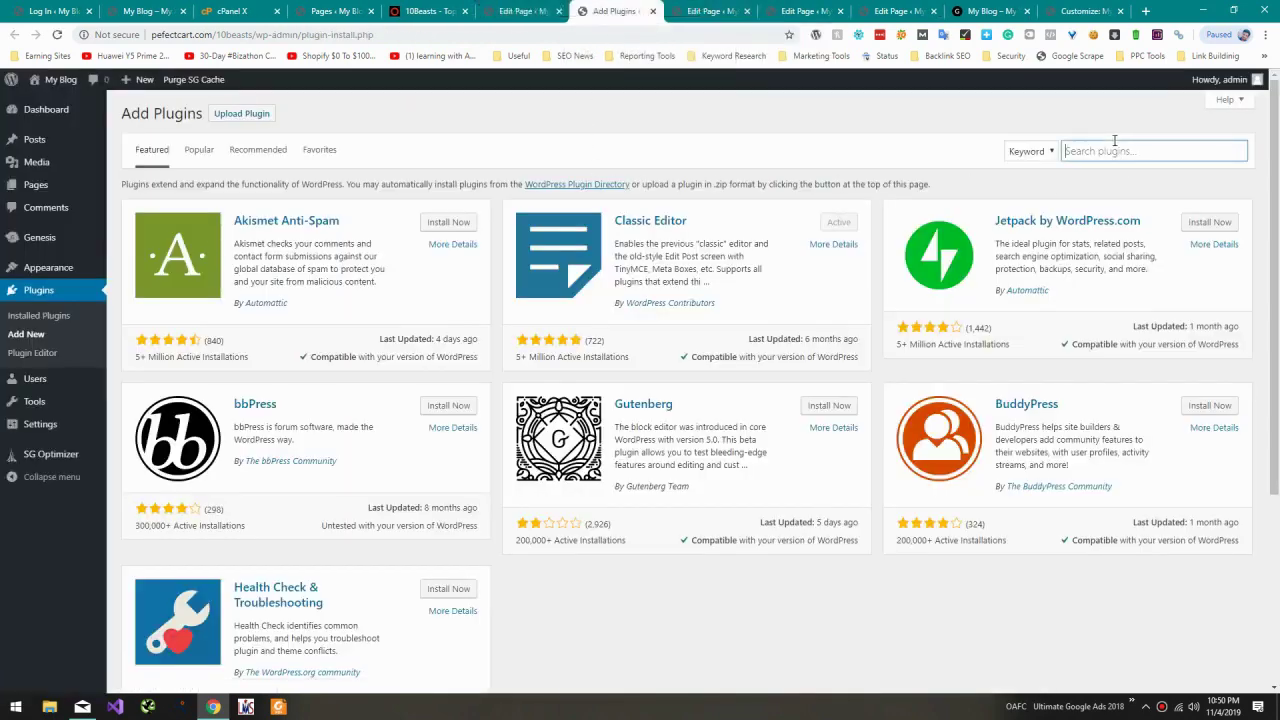
type("Contact fot")
key("BackSpace")
type("rm 7")
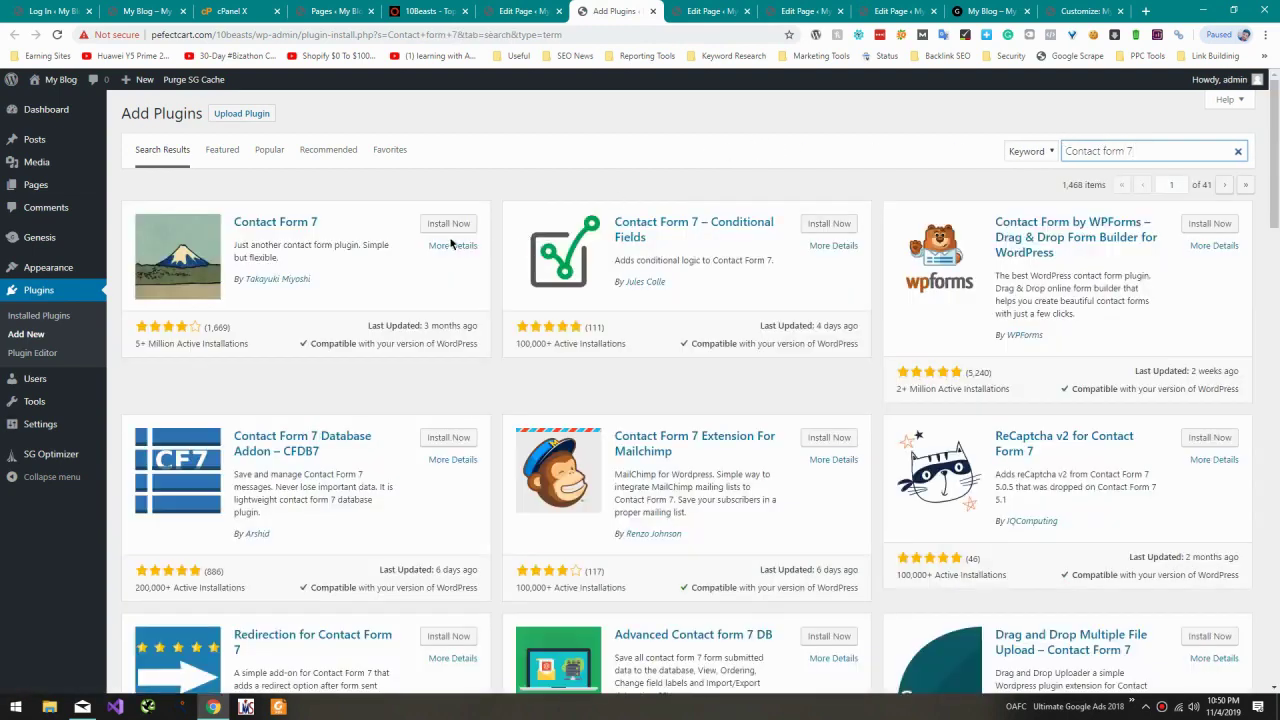
left_click(449, 228)
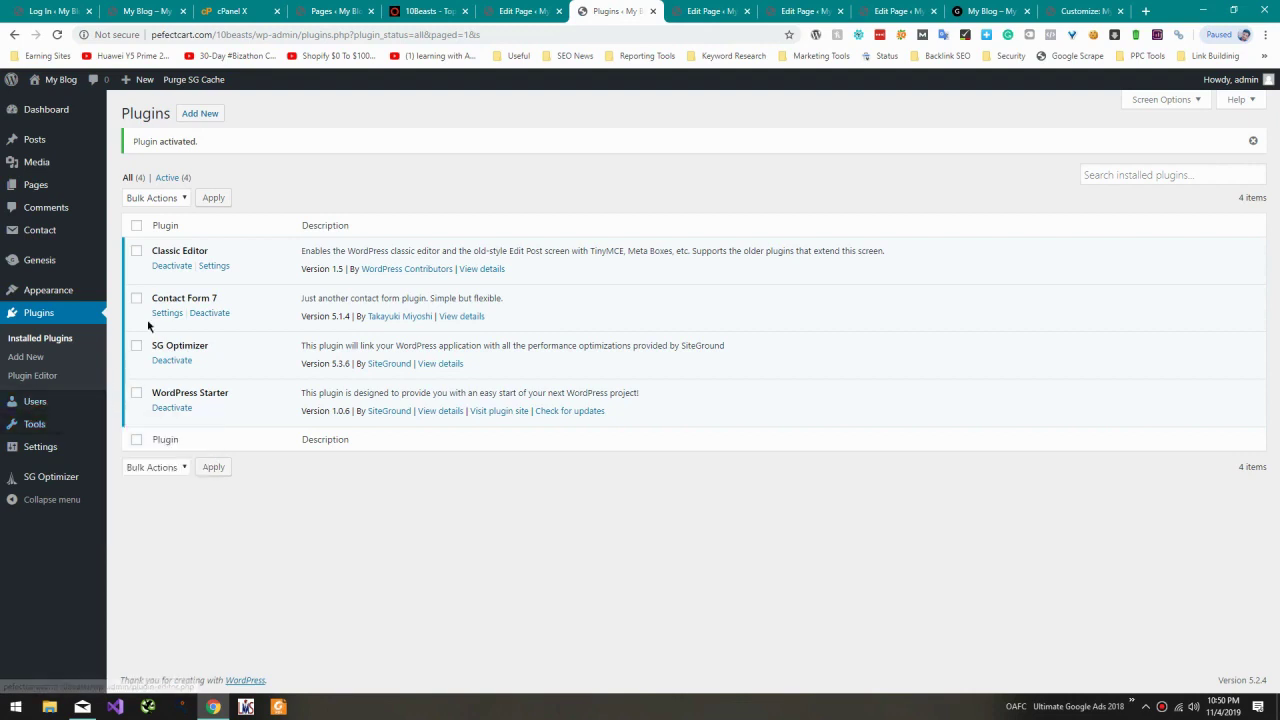
Step: Open the Contact Form 7 settings and copy the shortcode of Contact form 1
left_click(168, 315)
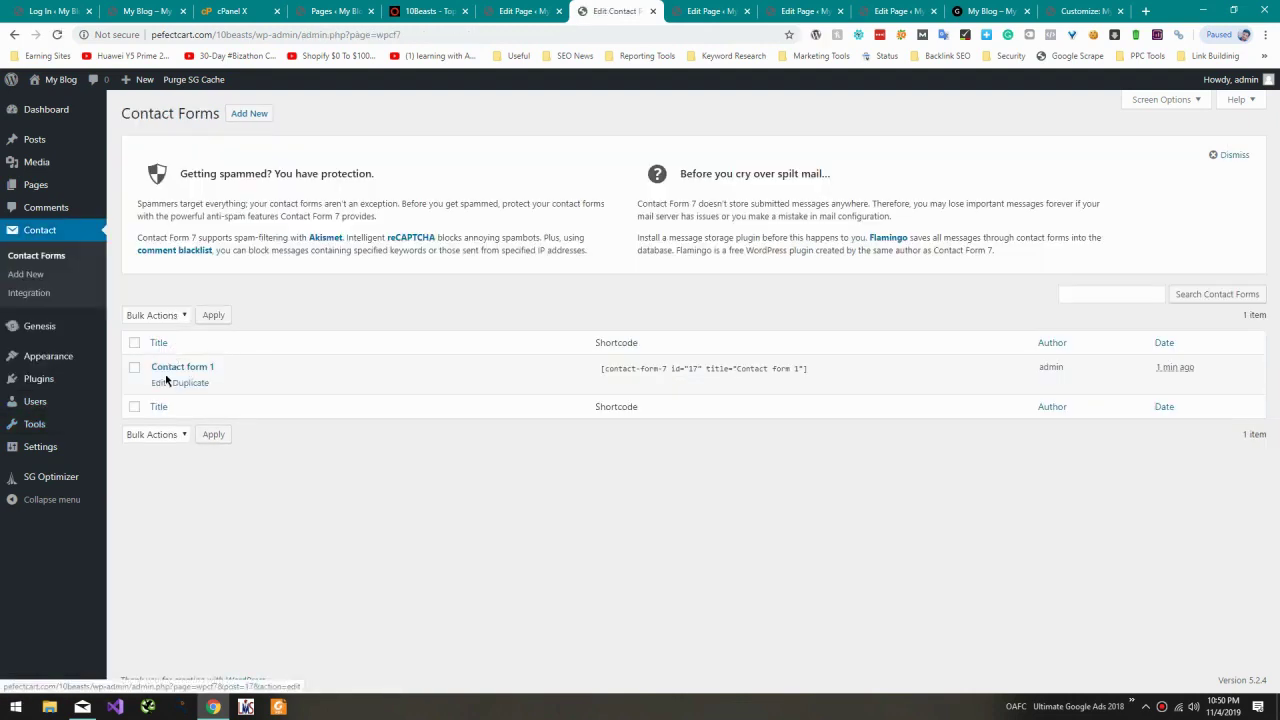
left_click(787, 369)
key("ctrl+c")
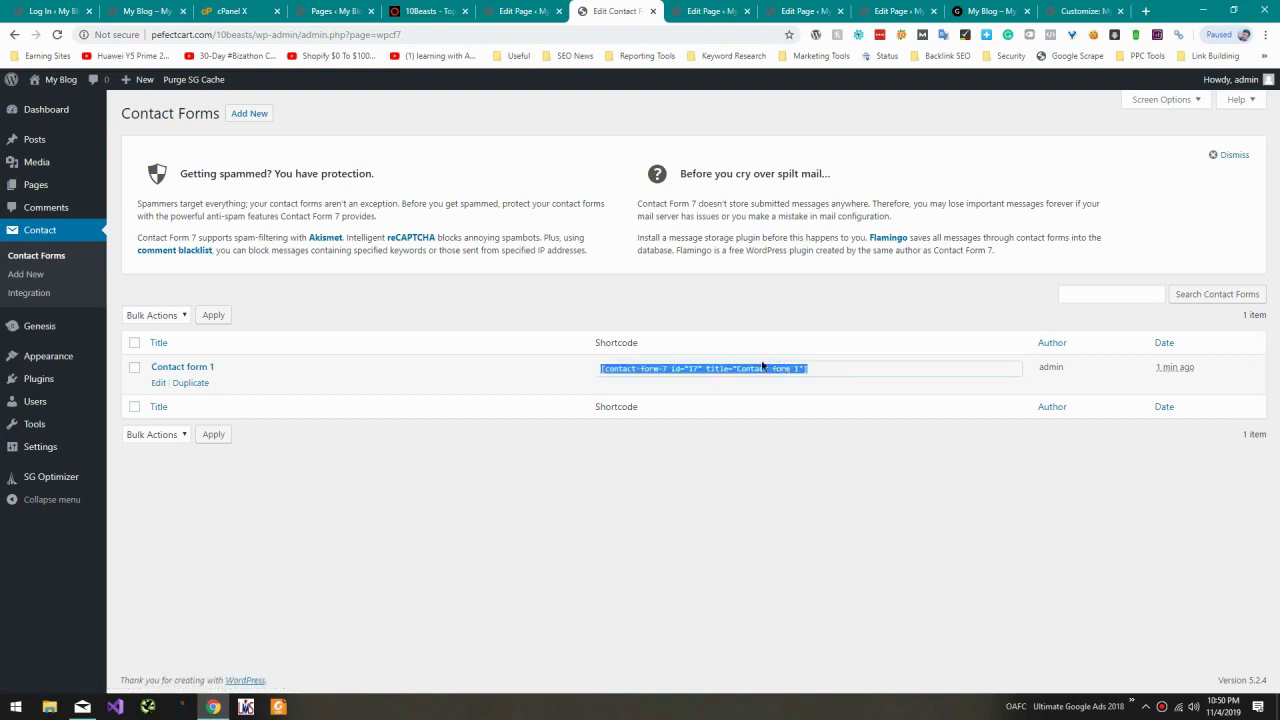
Step: Paste the shortcode [contact-form-7 id="17" title="Contact form 1"] into the CONTACT page's content and update the page
key("ctrl+Page_Up")
left_click(1009, 327)
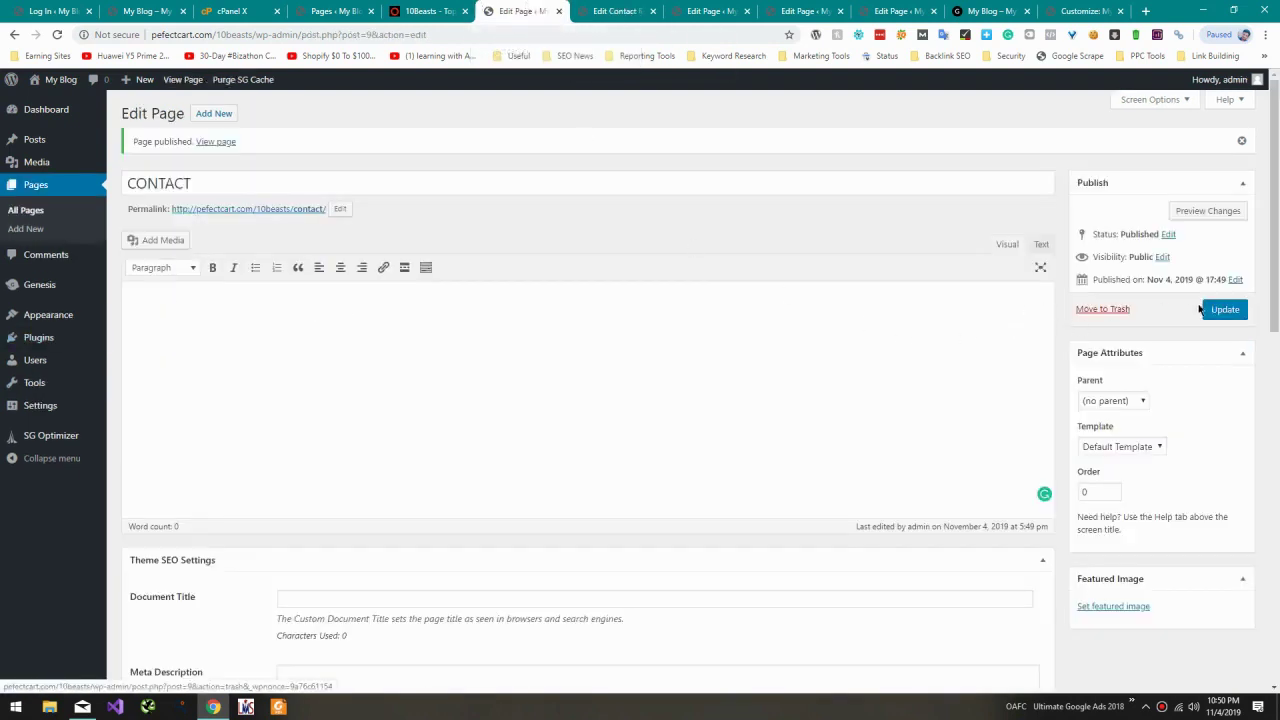
key("ctrl+v")
left_click(1225, 309)
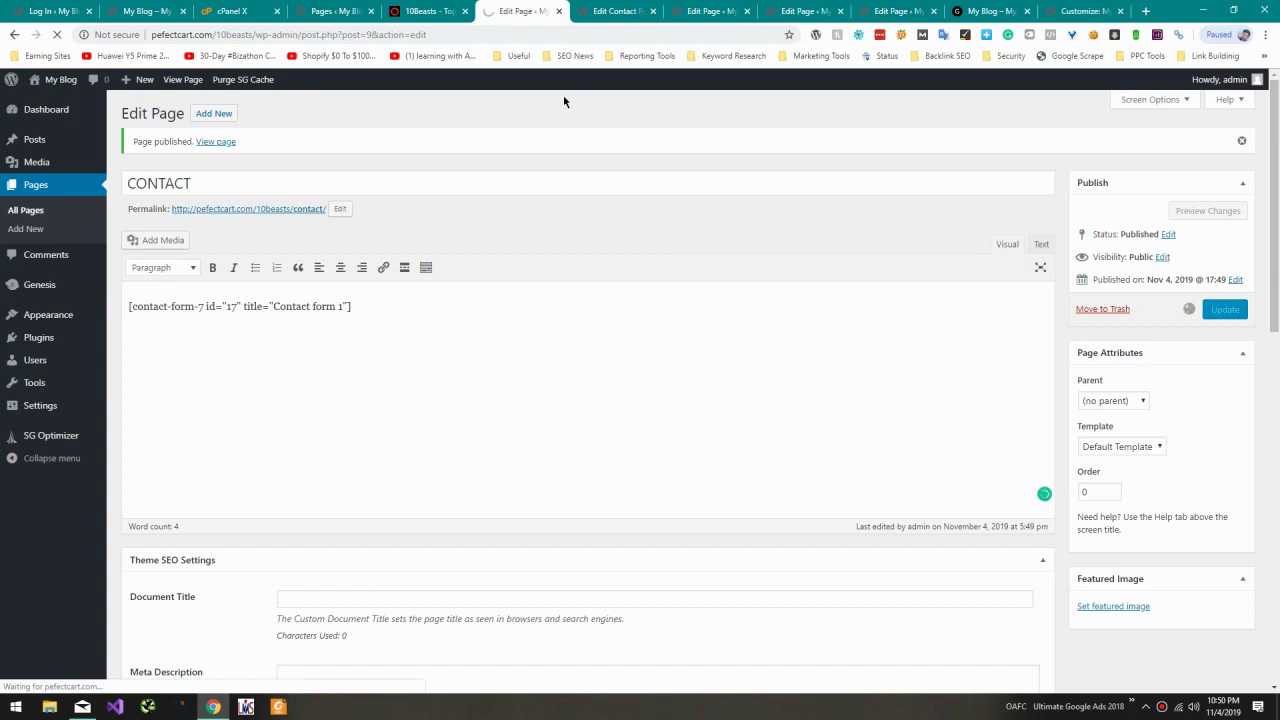
Step: View the live CONTACT page with its form, and compare the site's home page with the 10beasts.com footer
triple_click(295, 218)
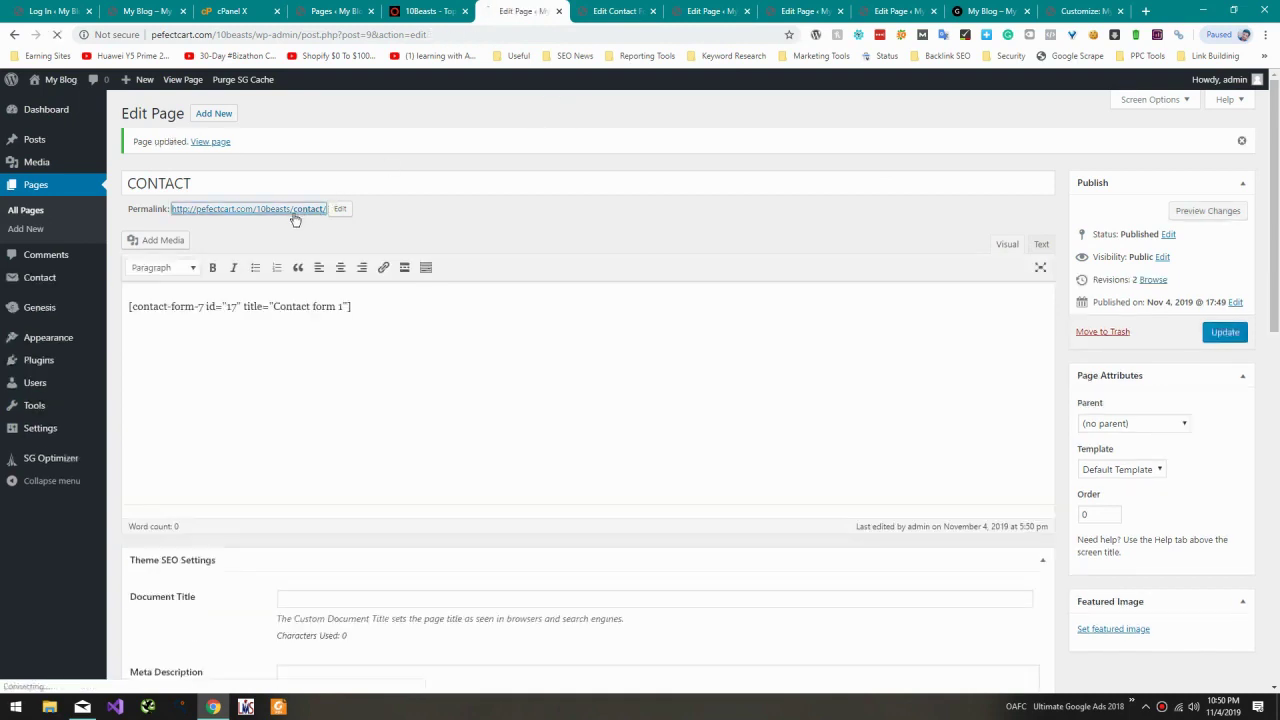
scroll(310, 200, "down", 3)
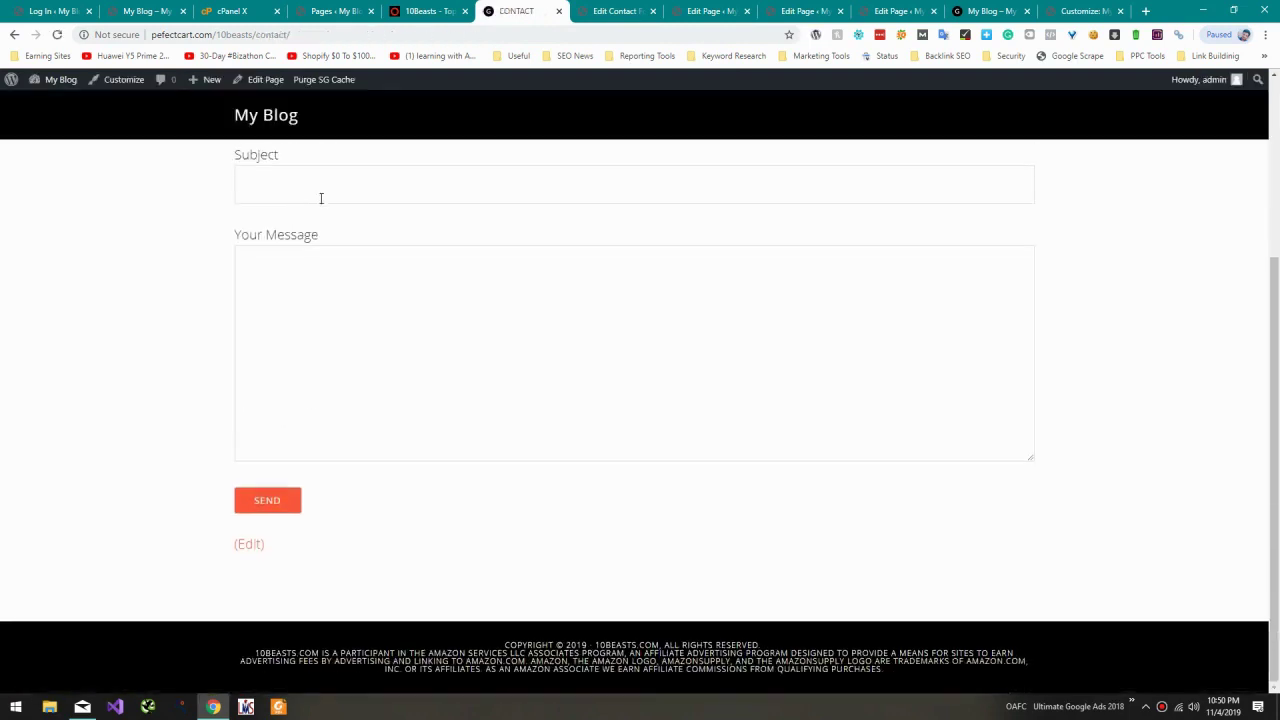
scroll(523, 240, "up", 3)
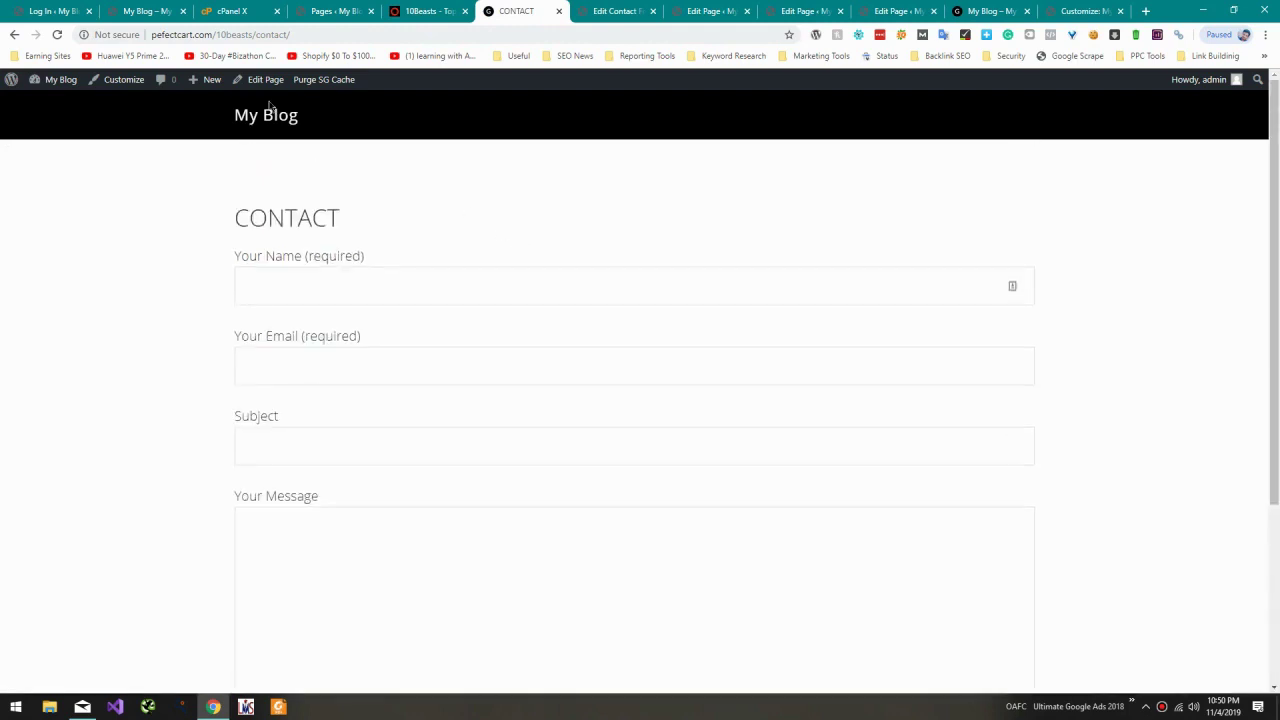
left_click(270, 128)
left_click(430, 11)
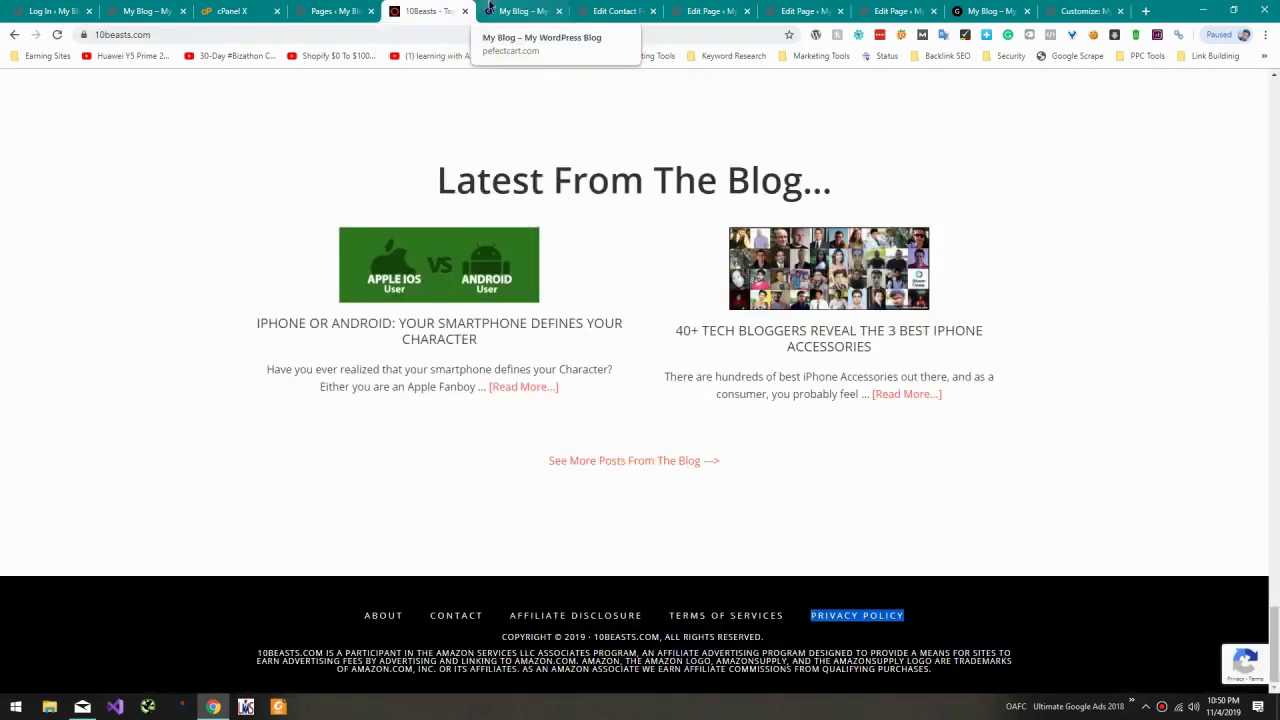
left_click(510, 11)
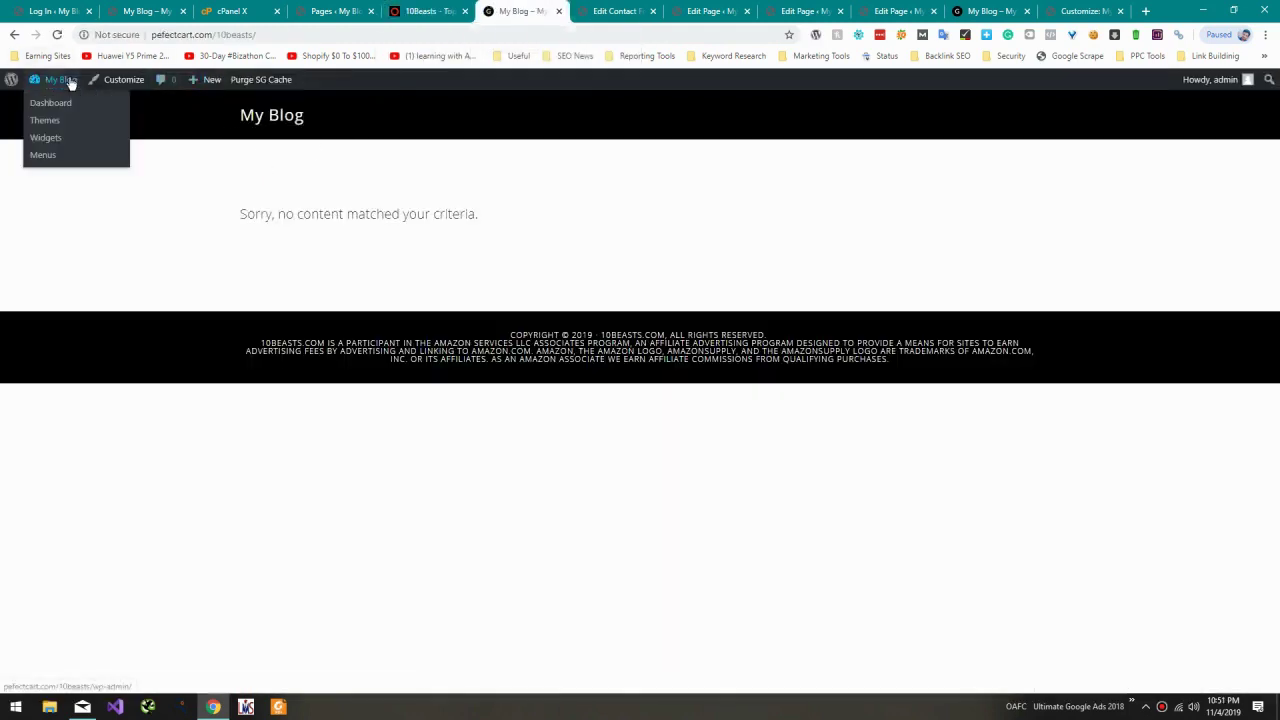
Step: Go to the Menus page under the site's appearance settings and create a menu named "Footer"
left_click(70, 82)
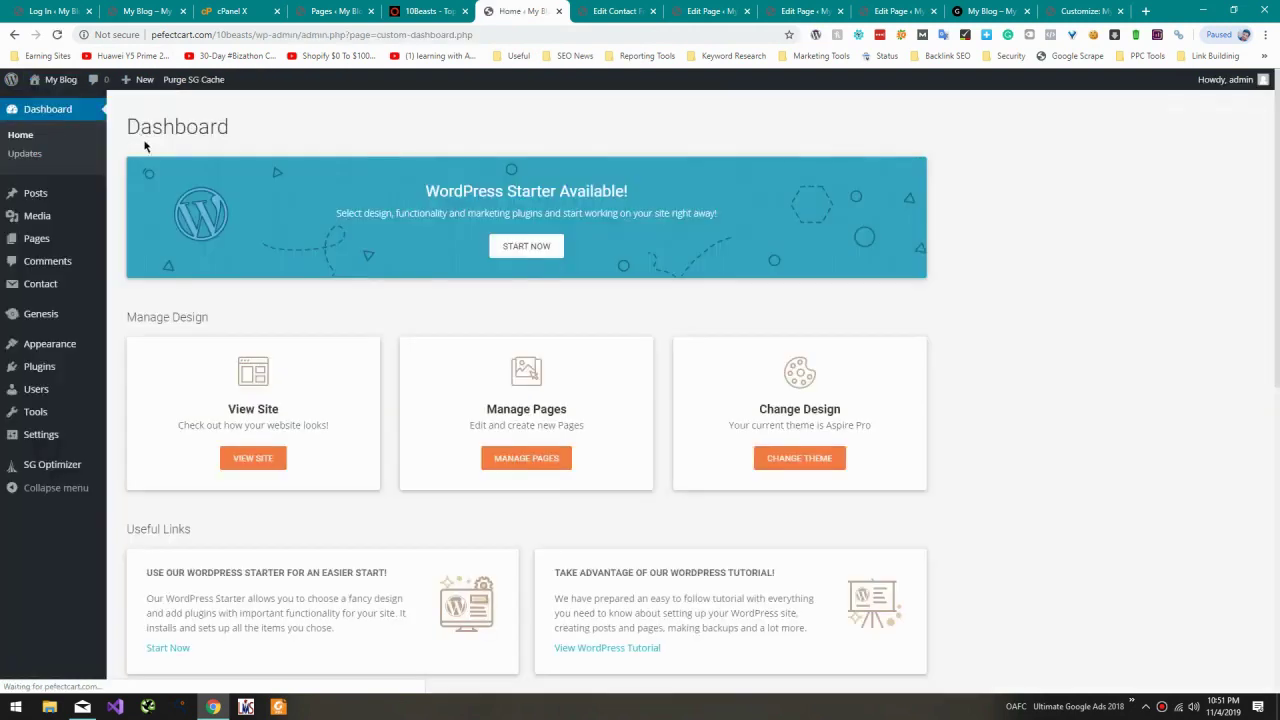
scroll(34, 355, "down", 1)
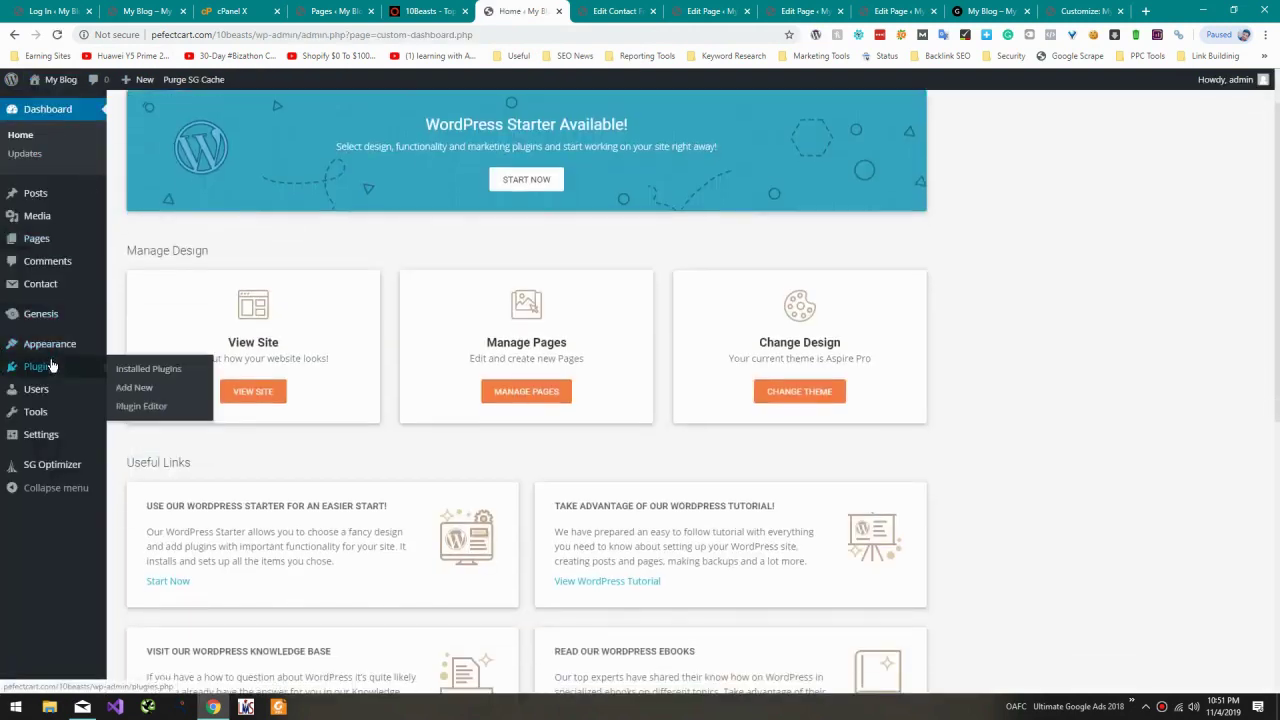
mouse_move(72, 352)
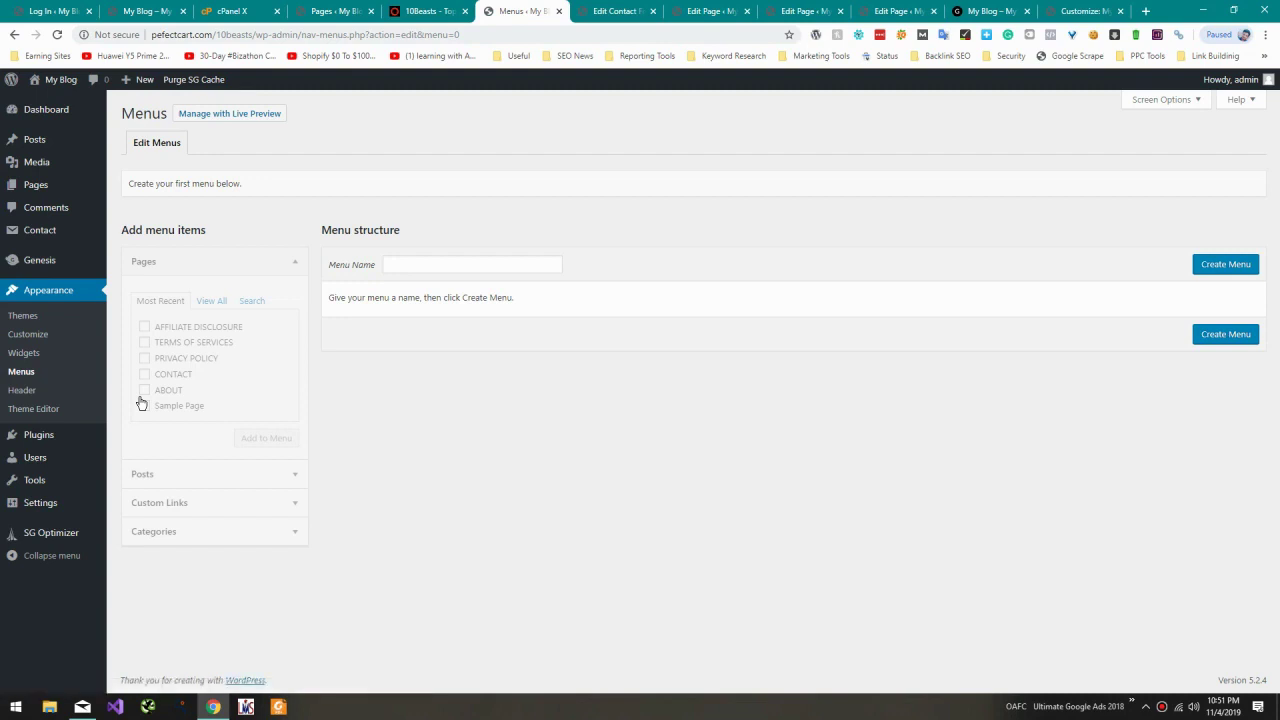
left_click(199, 305)
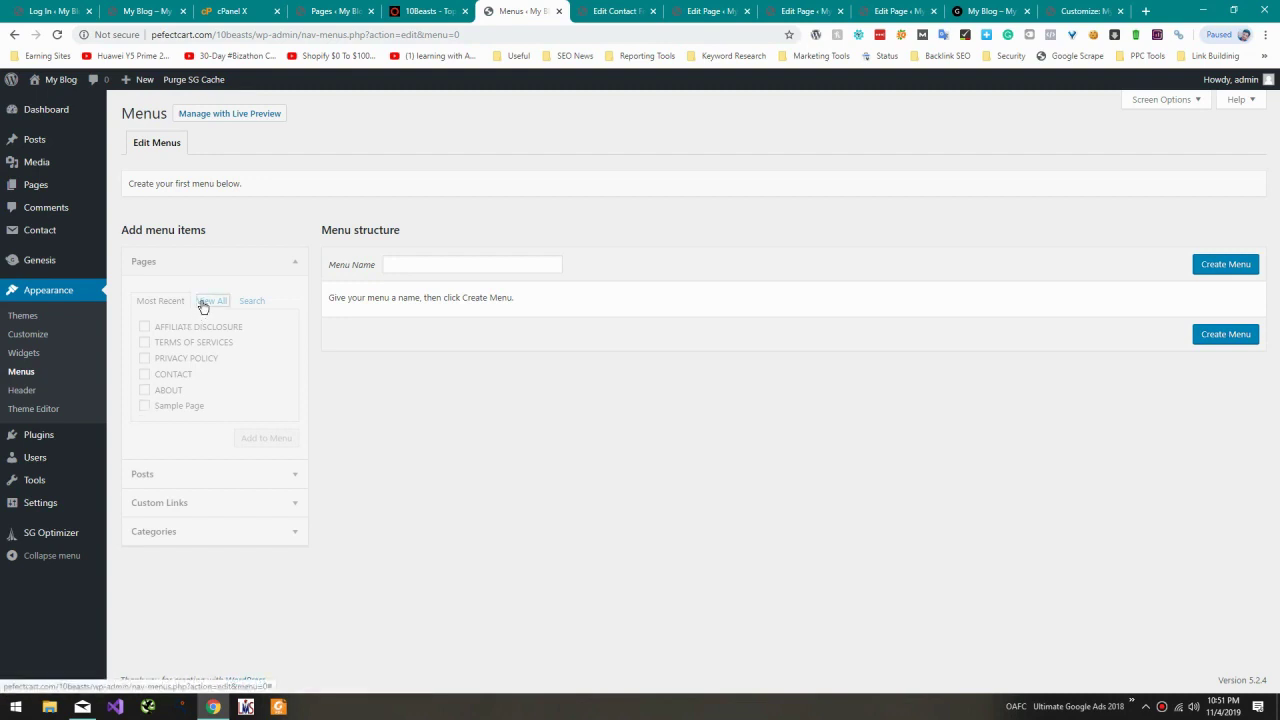
left_click(155, 304)
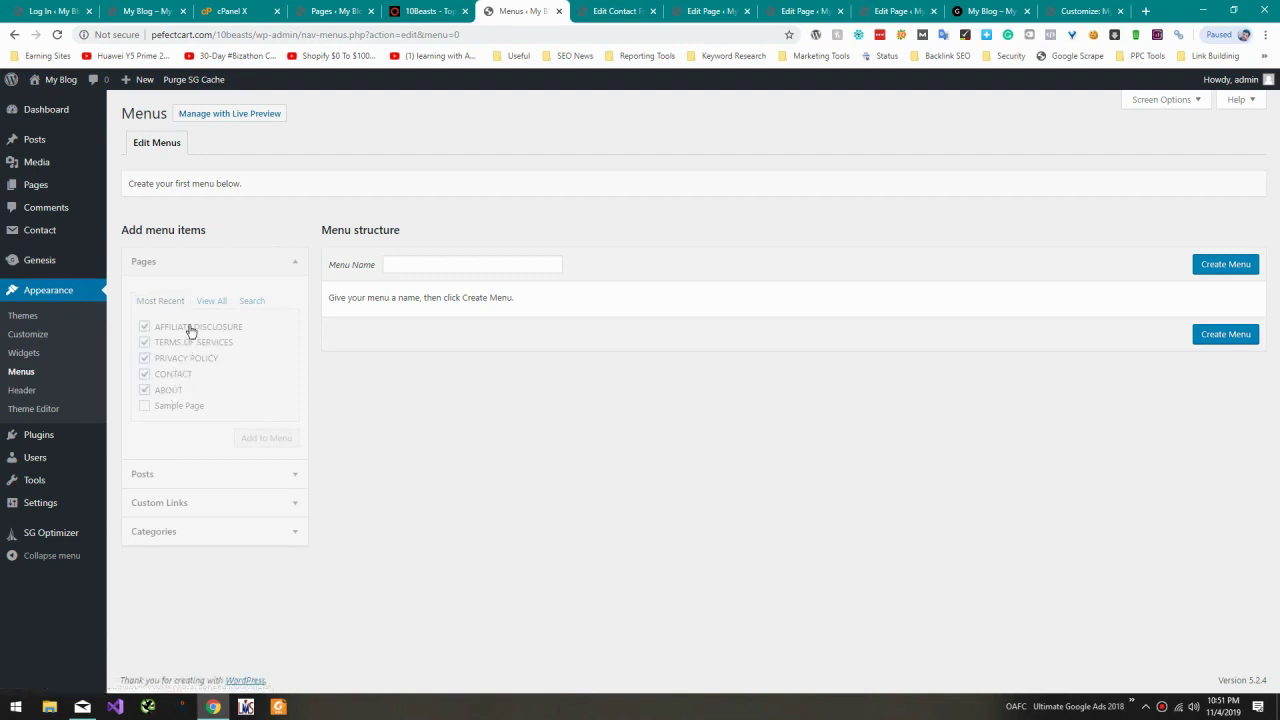
left_click(446, 263)
type("Footer")
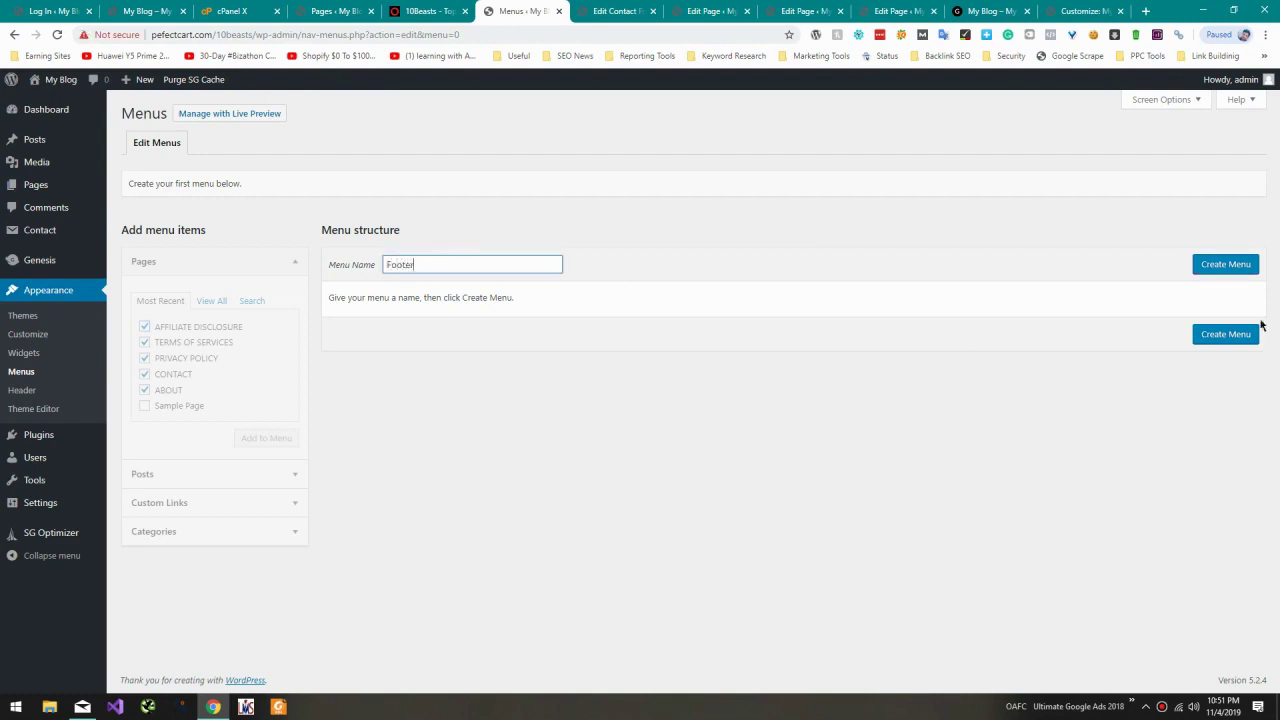
left_click(1221, 340)
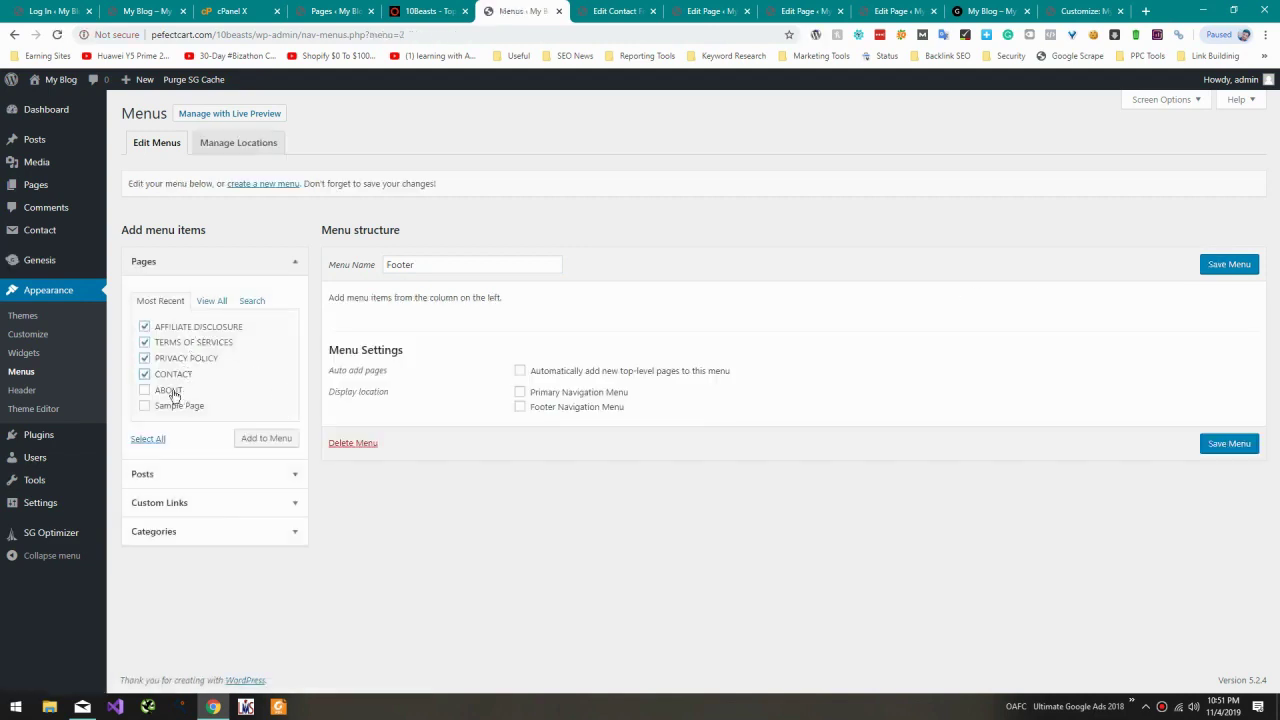
Step: Add the AFFILIATE DISCLOSURE, TERMS OF SERVICES, PRIVACY POLICY, CONTACT and ABOUT pages to the Footer menu and move ABOUT to the first position
left_click(256, 442)
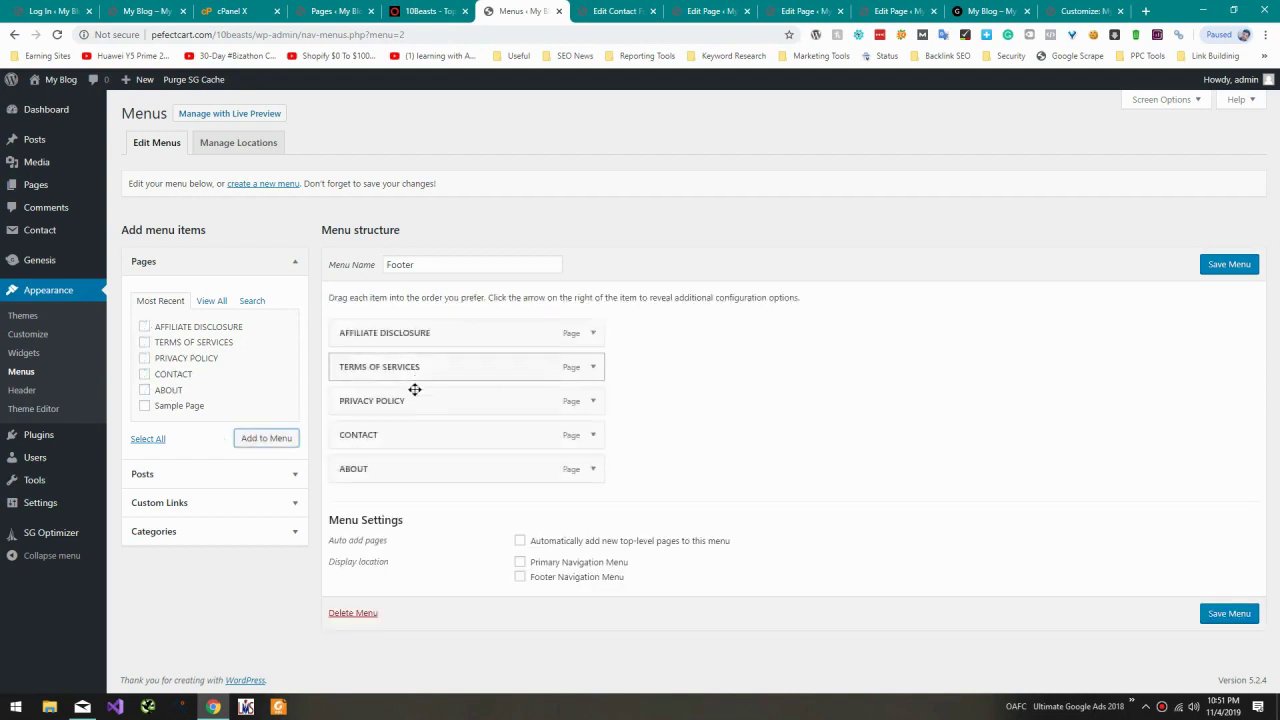
left_click_drag(402, 467, 421, 320)
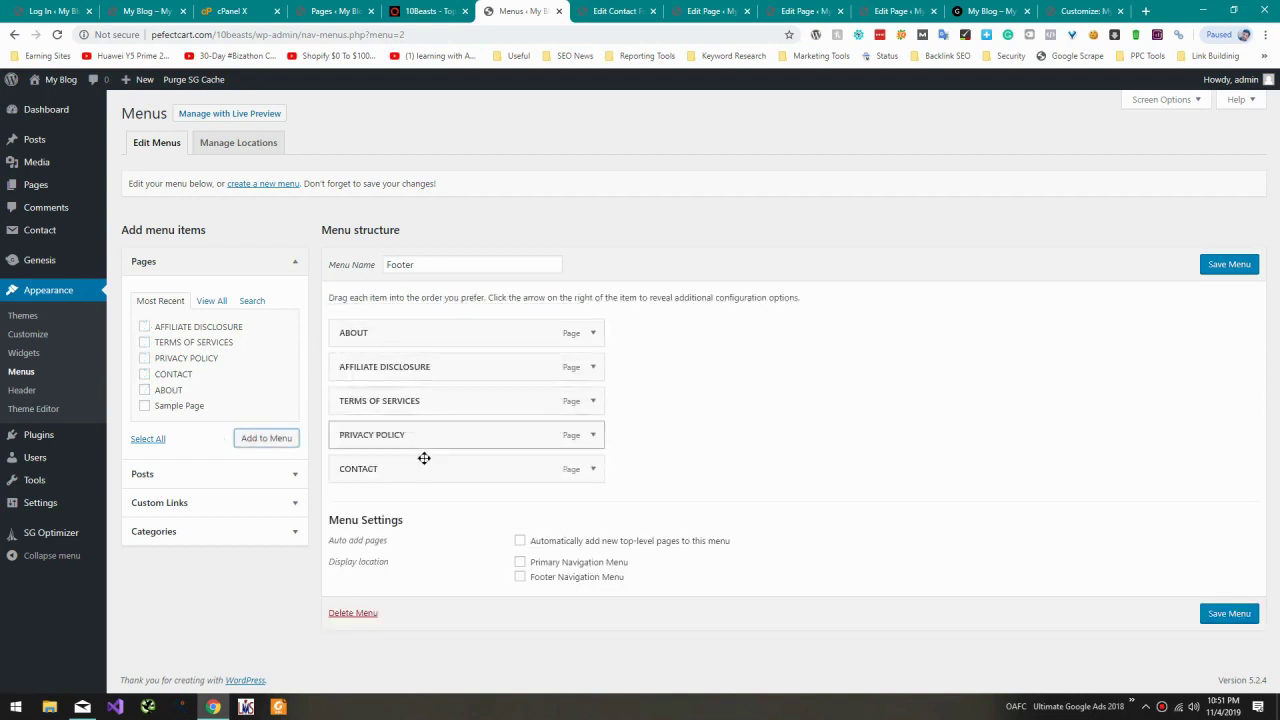
Step: Place the 10beasts.com tab directly after the Menus tab, and move CONTACT directly below ABOUT to match its footer order
left_click(615, 11)
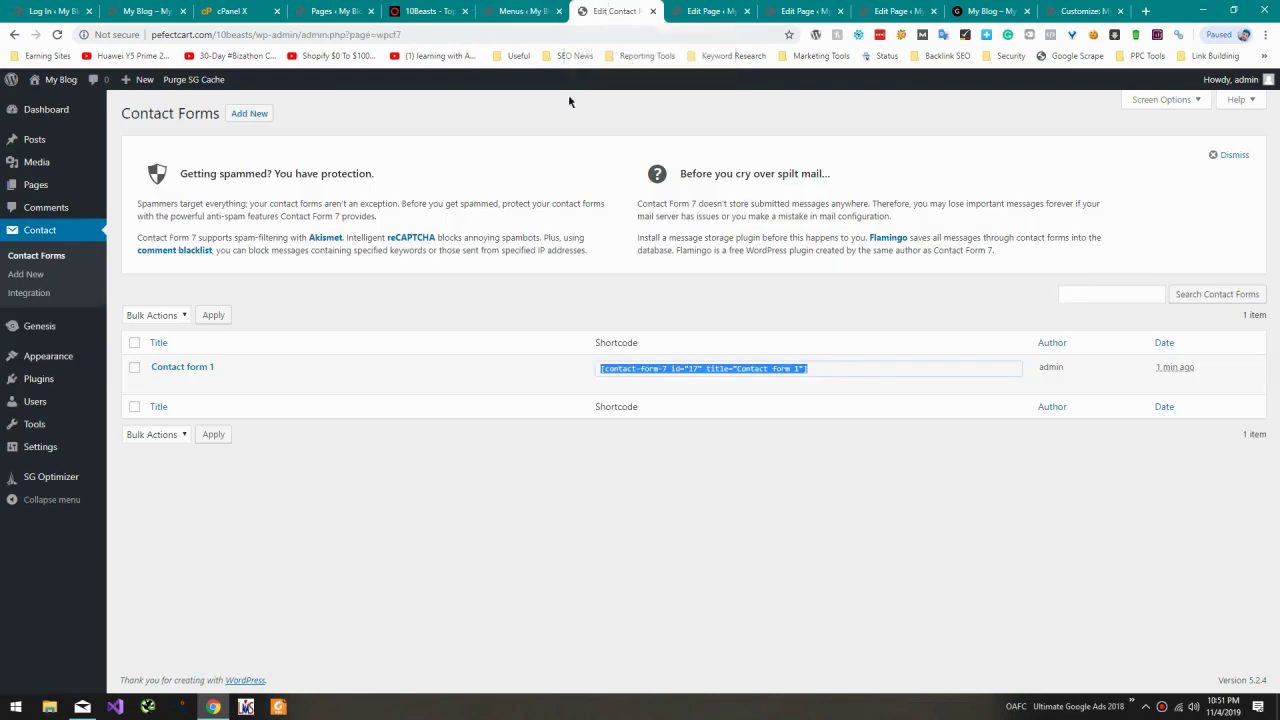
left_click_drag(393, 11, 514, 9)
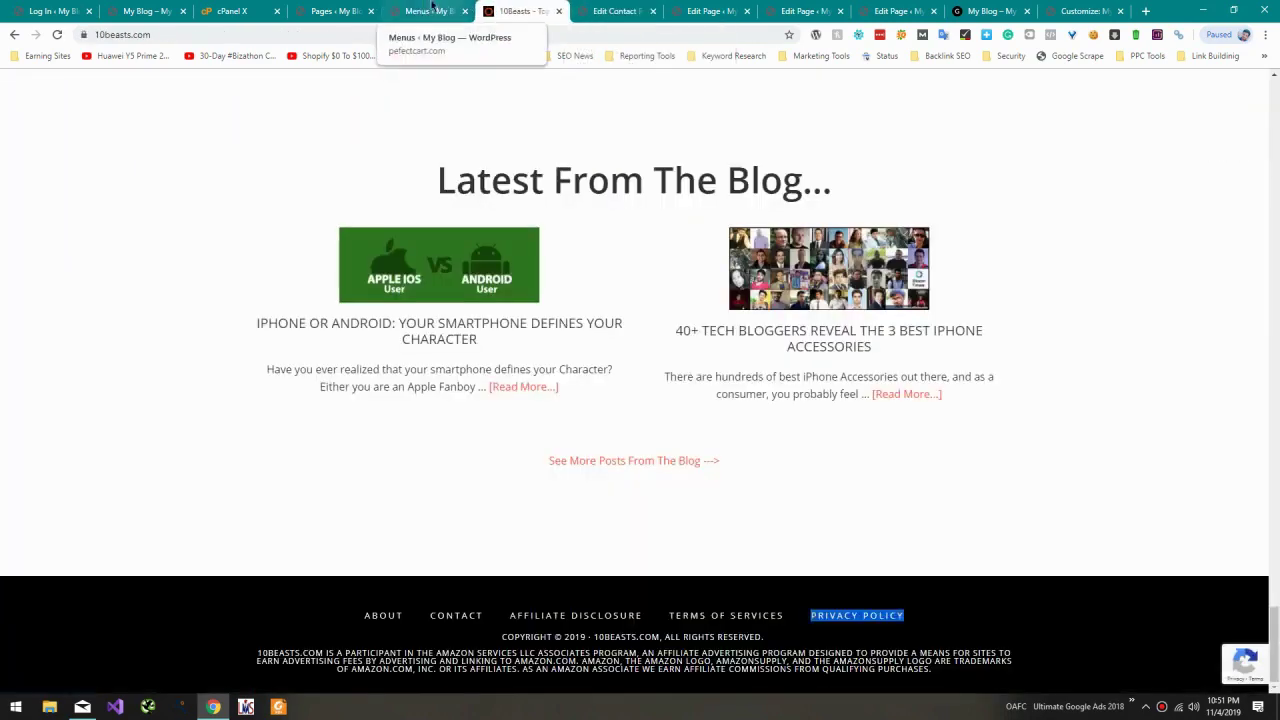
left_click(425, 10)
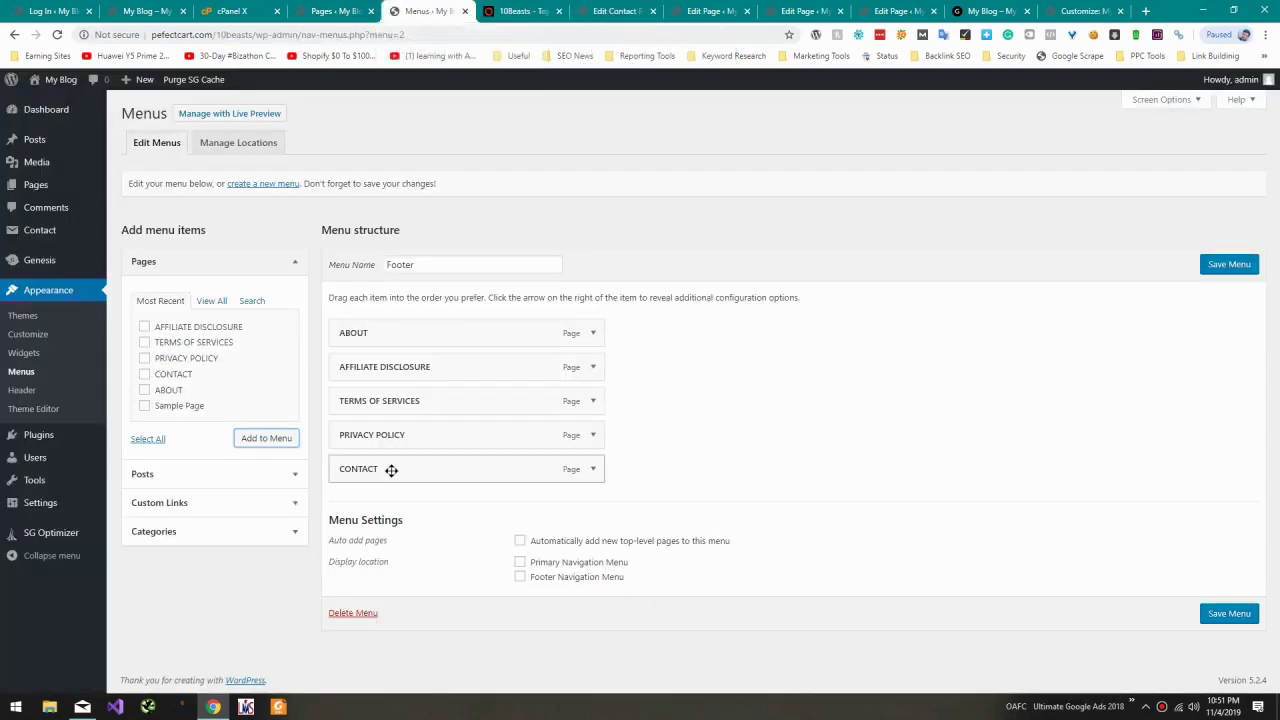
left_click_drag(397, 466, 335, 370)
Step: Check the item order against the 10beasts.com footer, assign the Footer menu to the Footer Navigation Menu location and save it
left_click(505, 10)
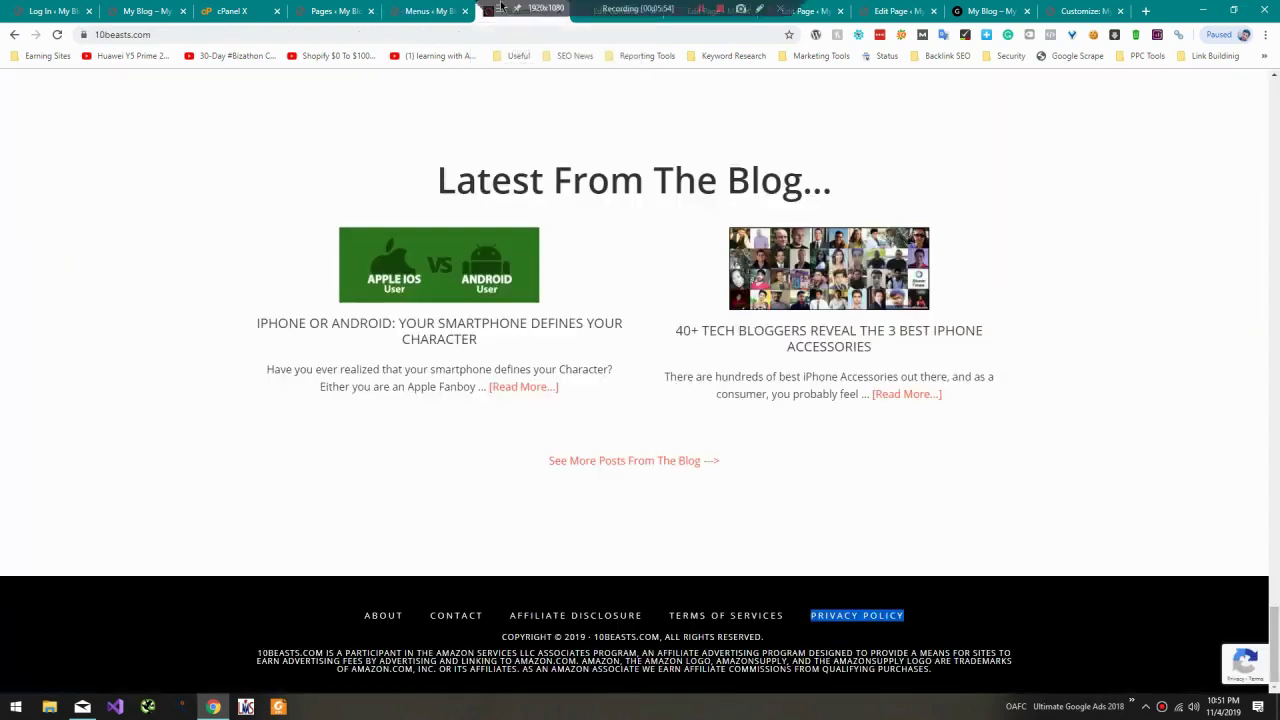
left_click(420, 11)
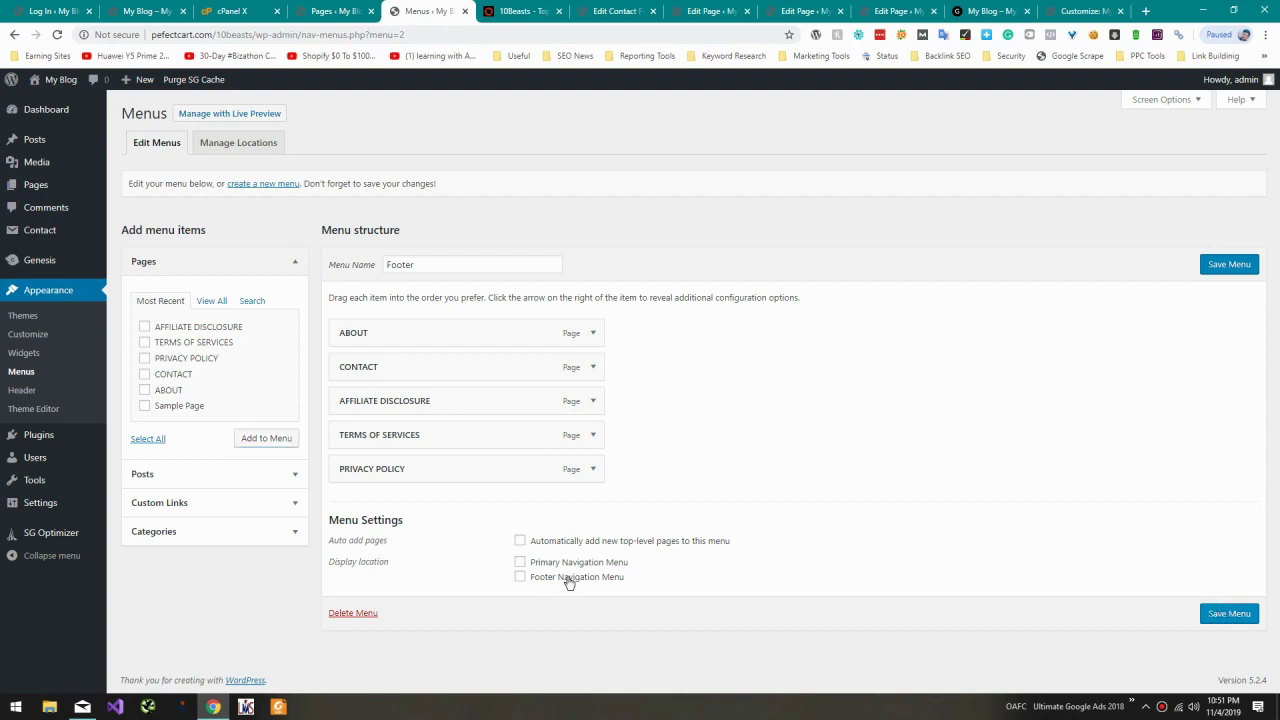
left_click(1227, 614)
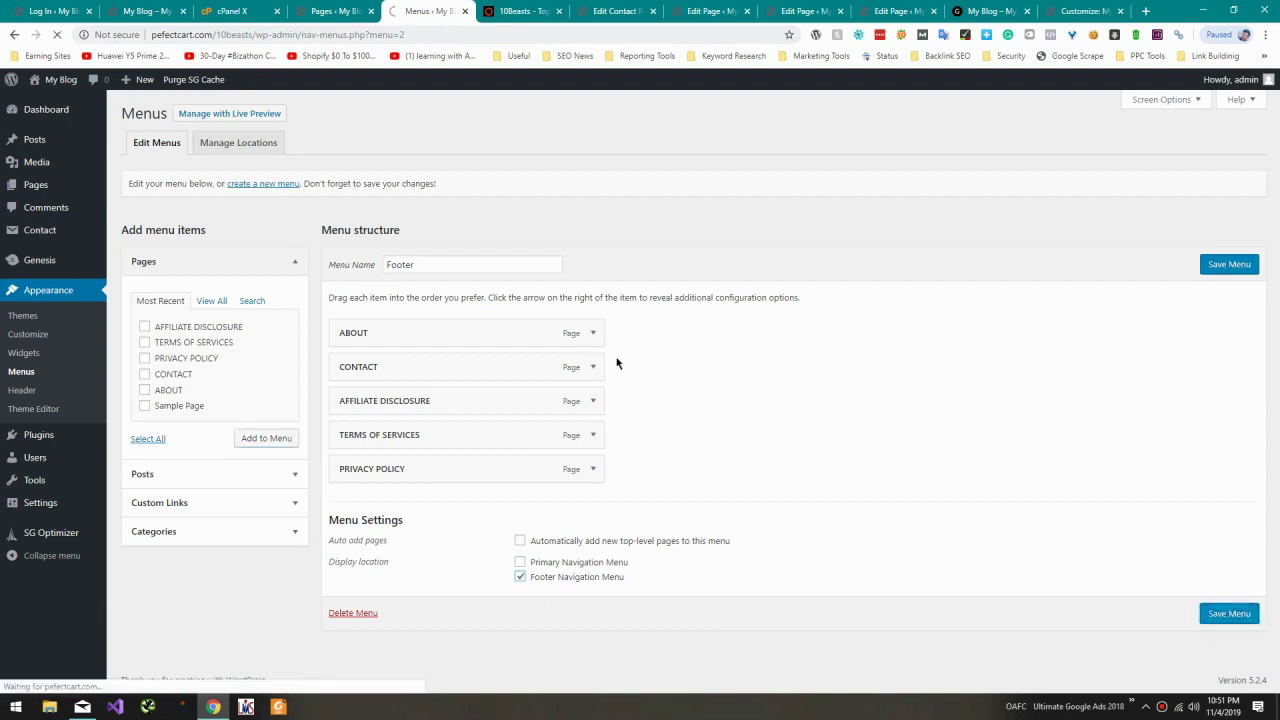
Step: Open the blog's front page in a new tab and compare its footer with the one on 10beasts.com
mouse_move(55, 79)
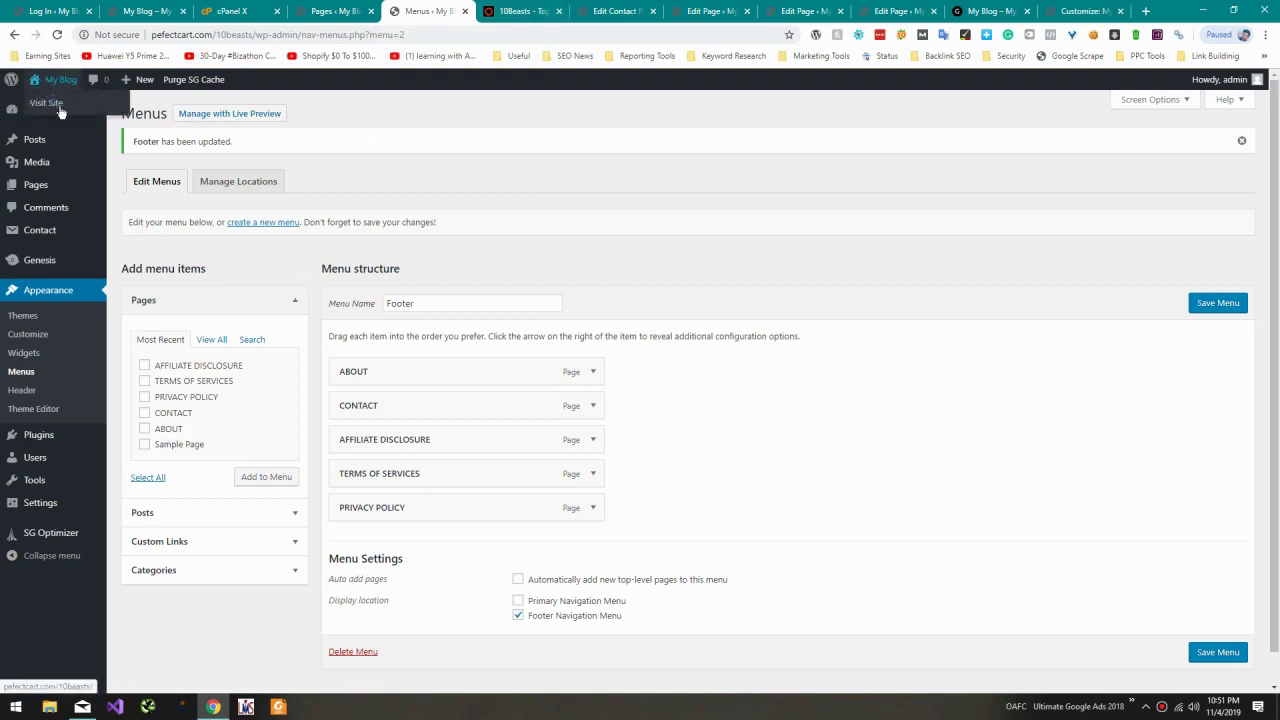
right_click(48, 103)
left_click(87, 118)
left_click(475, 11)
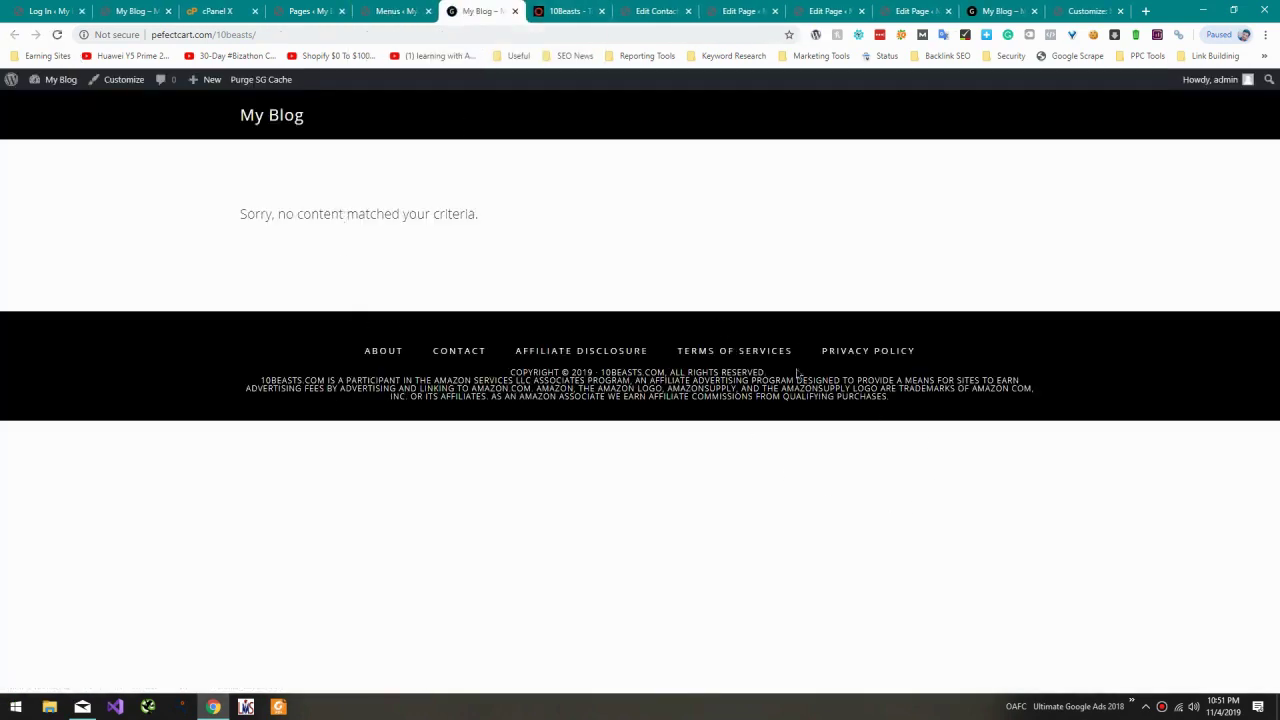
left_click(395, 11)
left_click(566, 11)
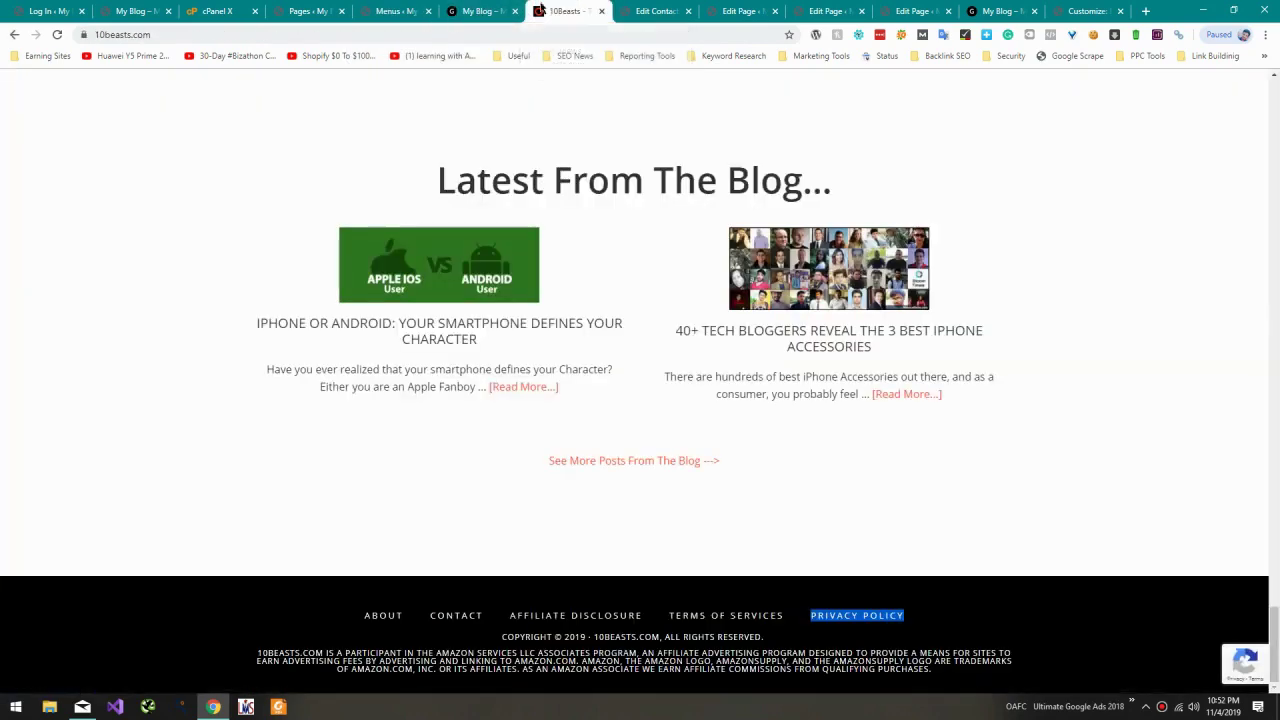
Step: Inspect the 10beasts.com header logo in the browser's developer tools, with device emulation turned off
scroll(493, 343, "up", 3)
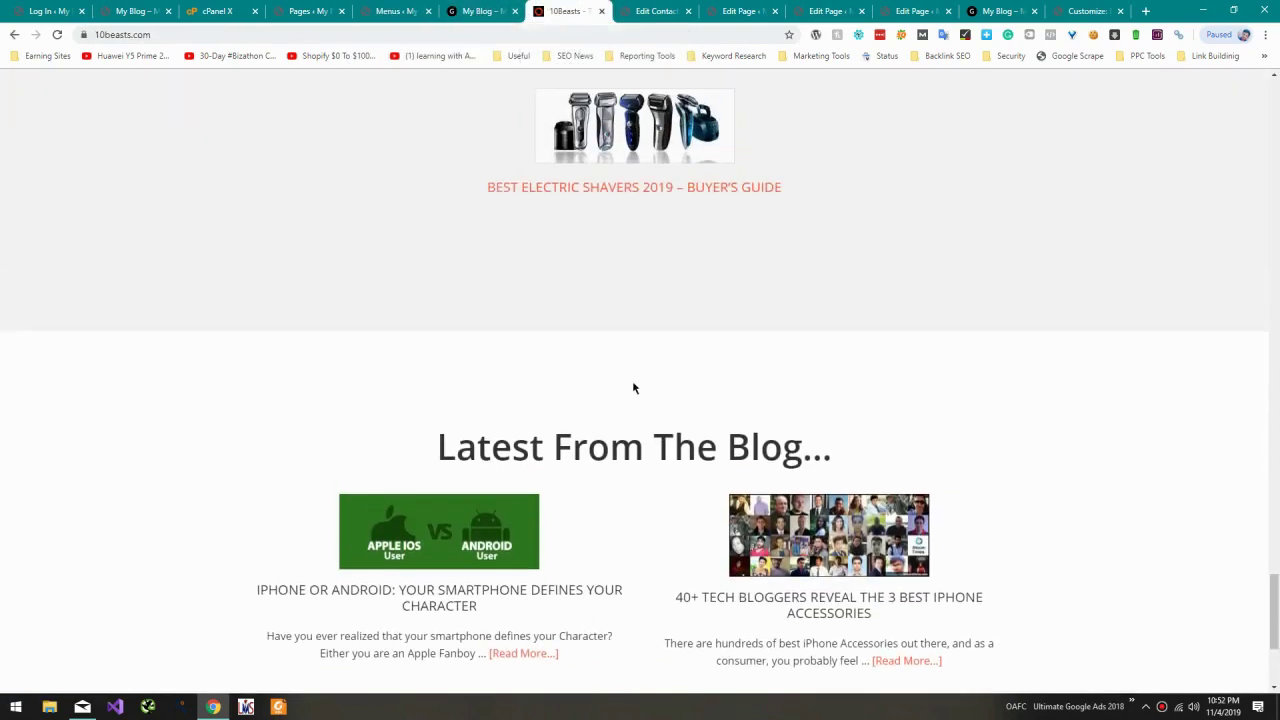
scroll(633, 388, "up", 20)
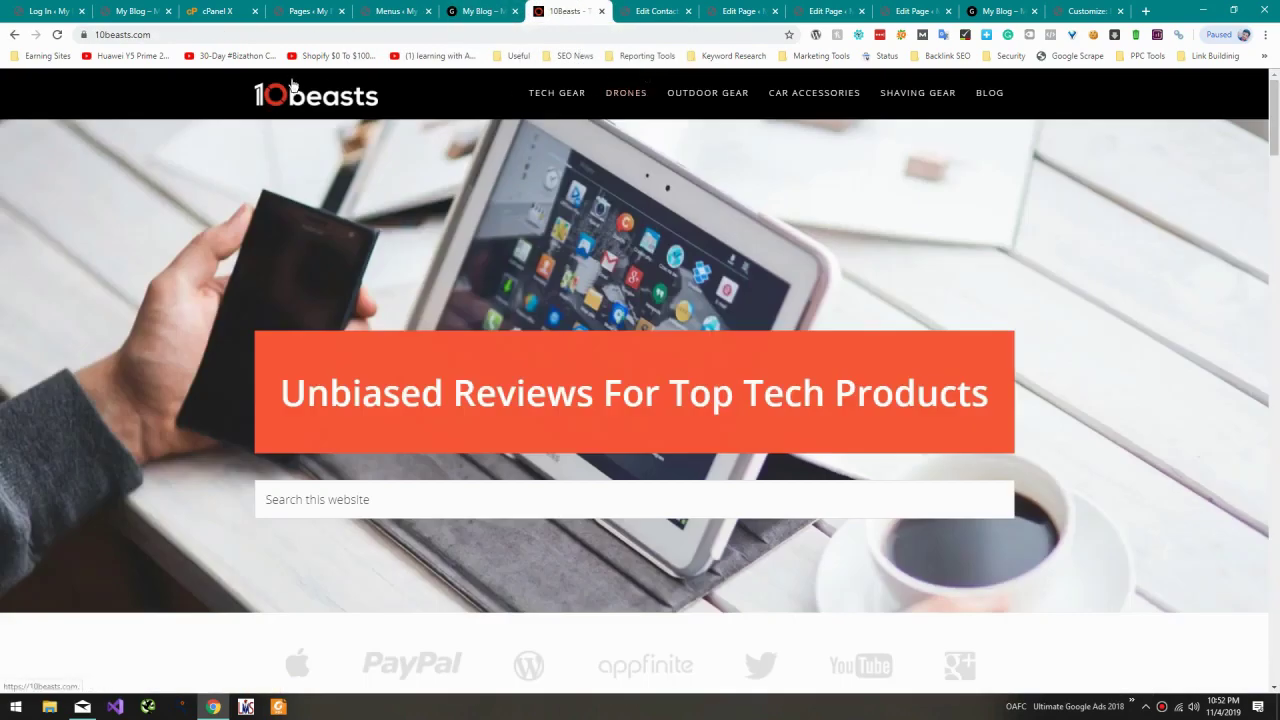
right_click(301, 93)
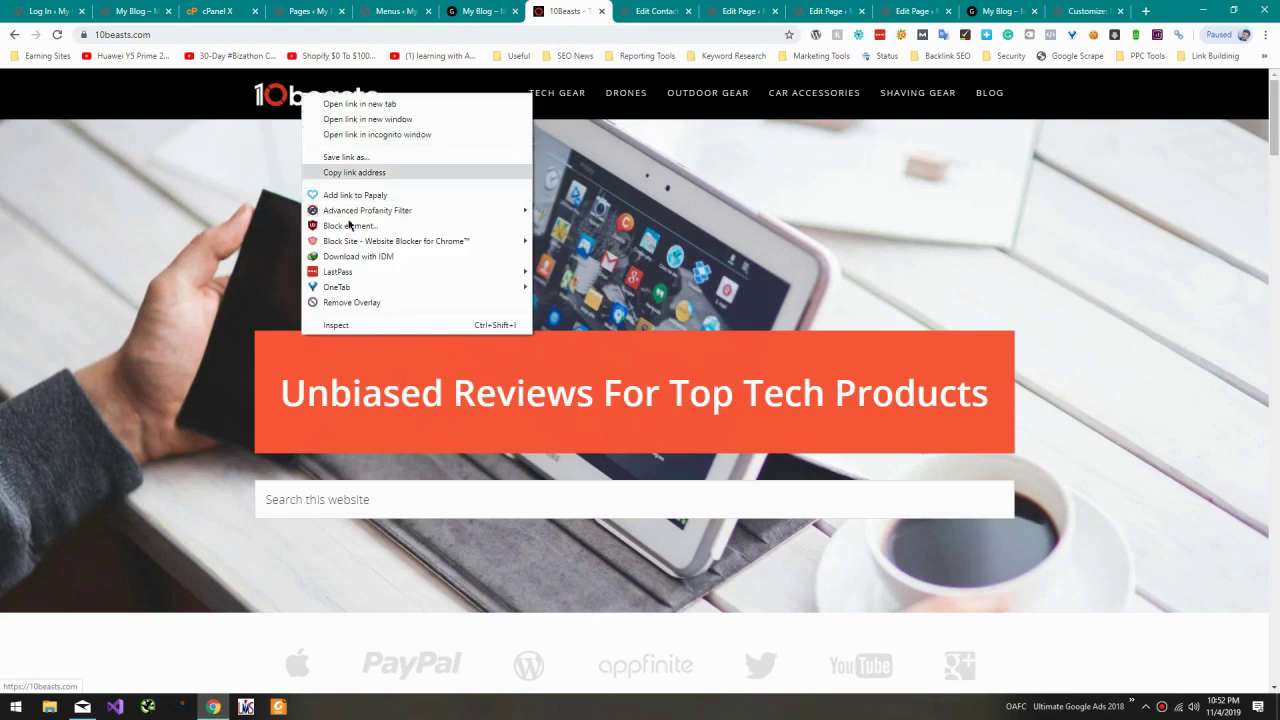
left_click(360, 326)
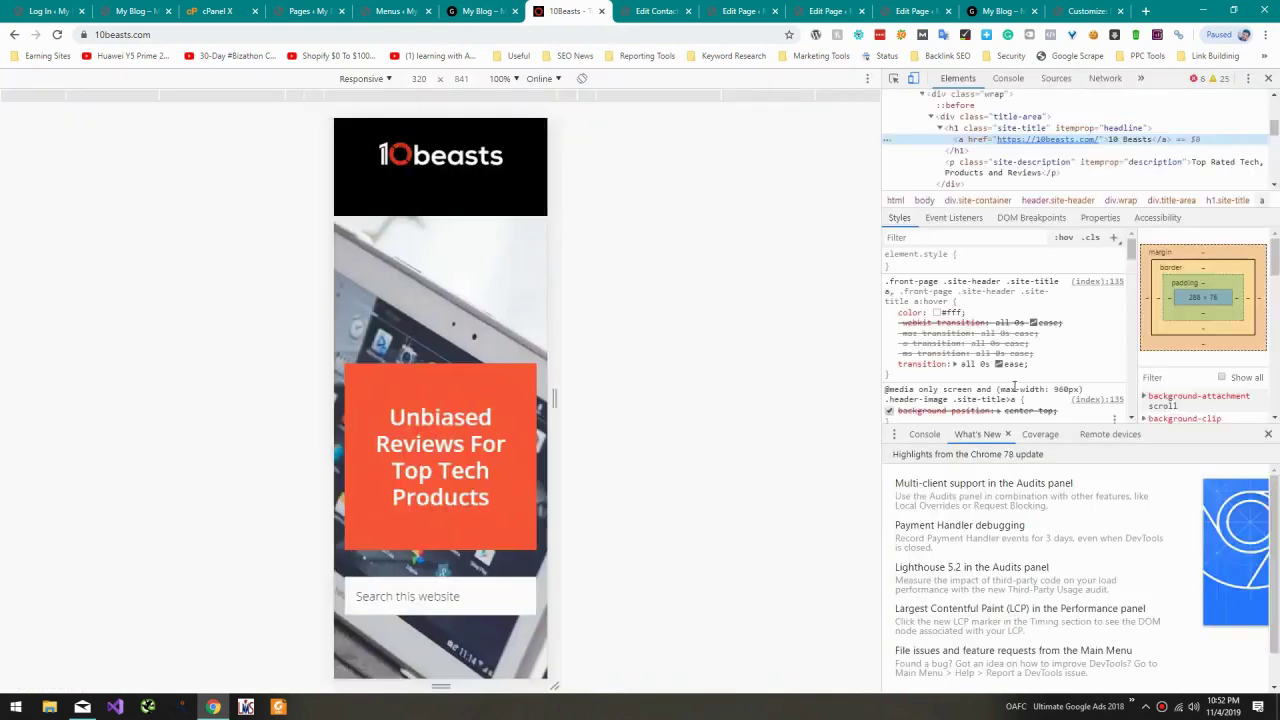
left_click(912, 80)
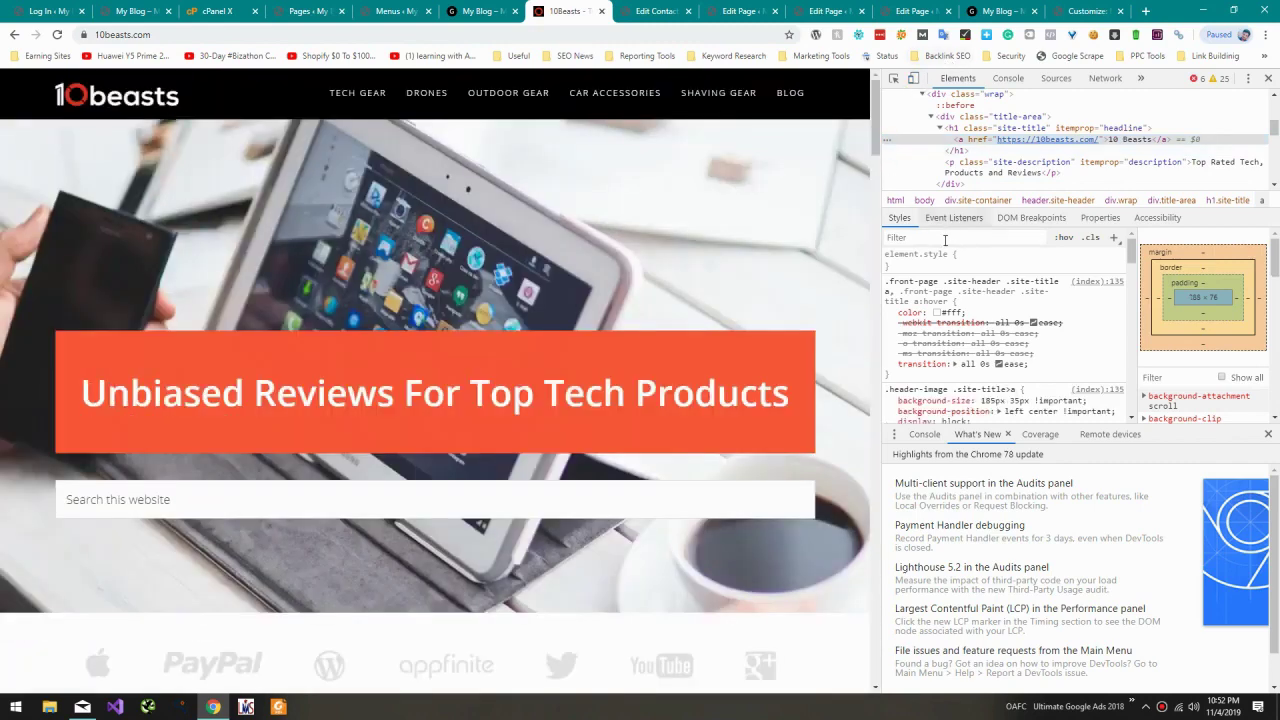
Step: Examine the styles, event listeners and properties of the logo link, title-area and site-title elements for the logo's image source
scroll(940, 240, "down", 10)
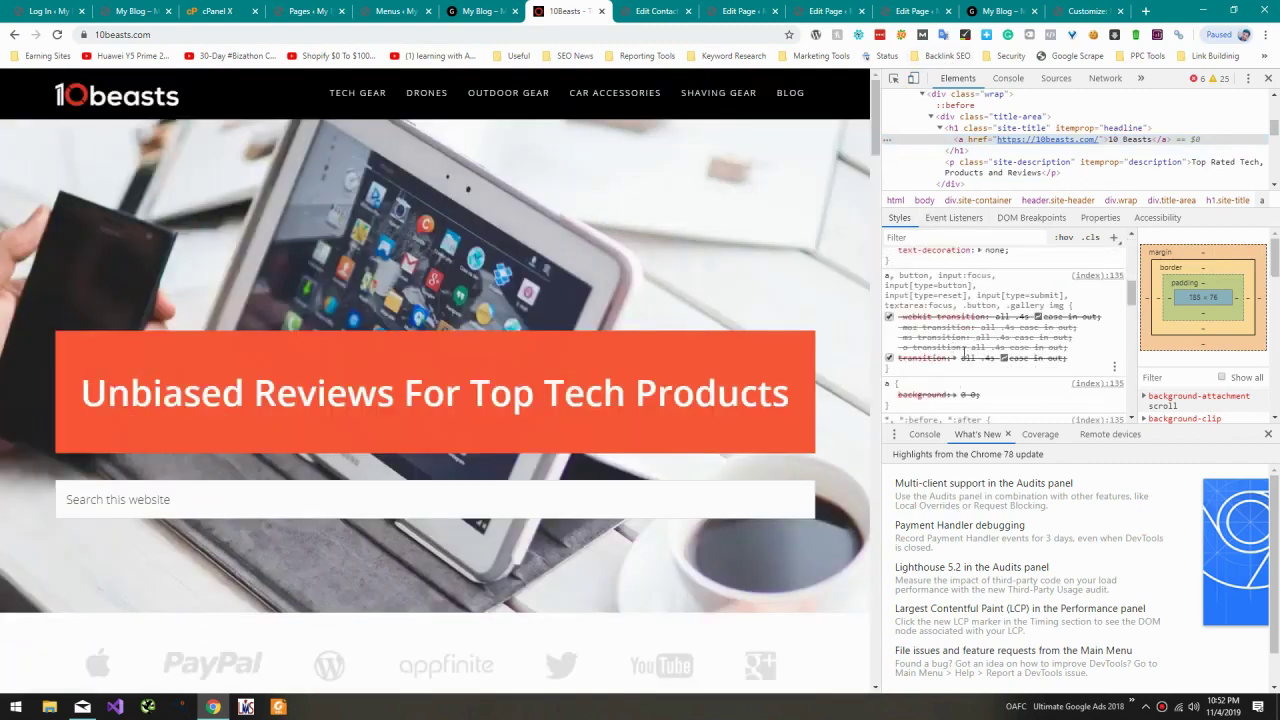
left_click(940, 220)
left_click(1035, 220)
left_click(1105, 220)
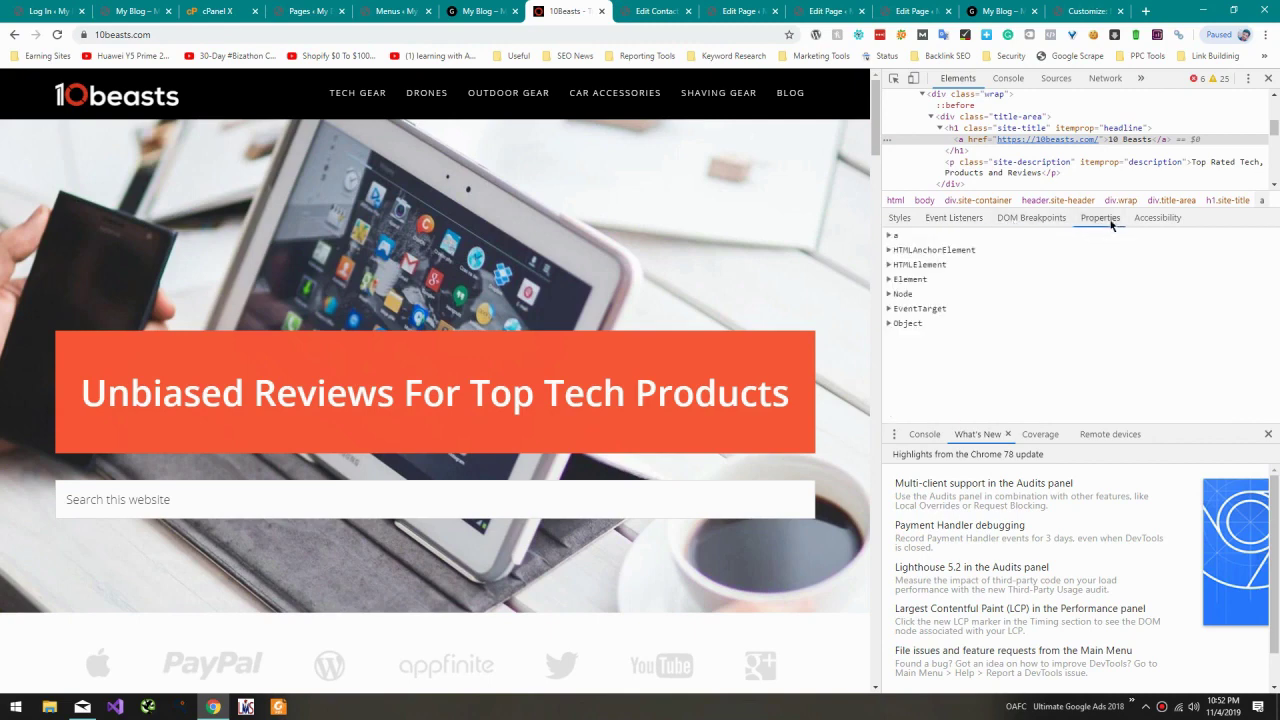
left_click(1000, 116)
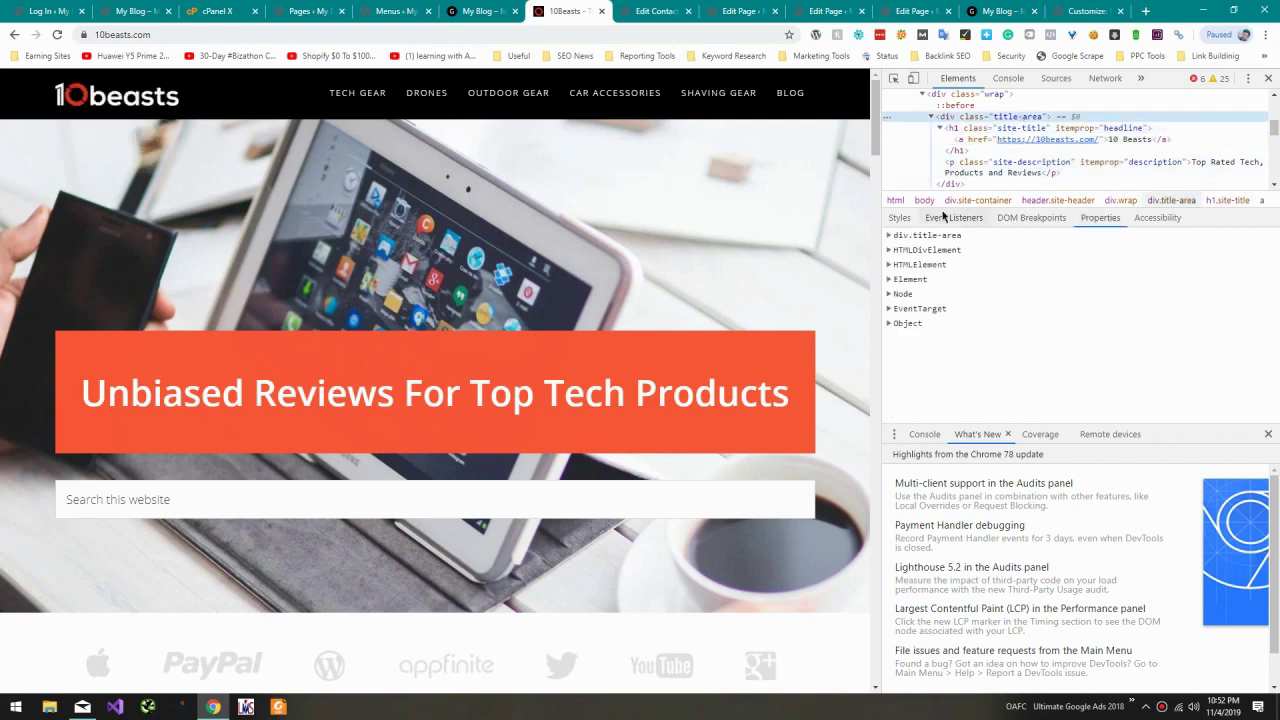
left_click(900, 217)
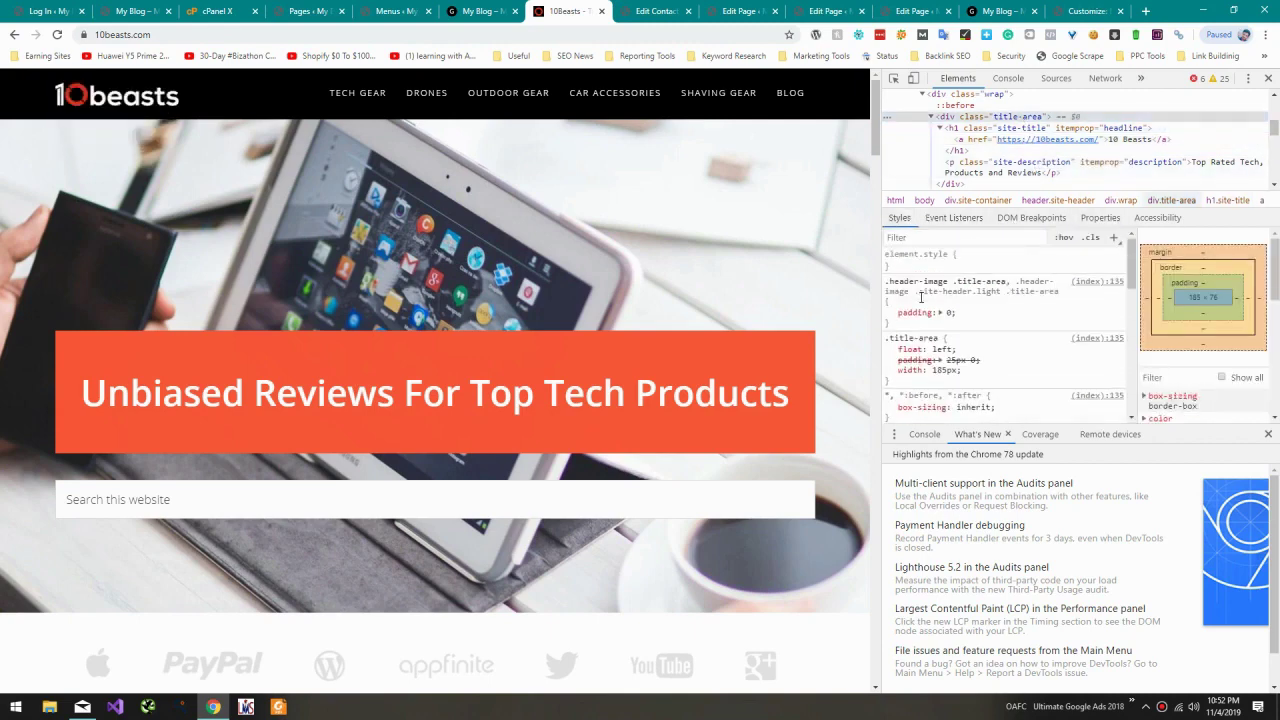
left_click(976, 128)
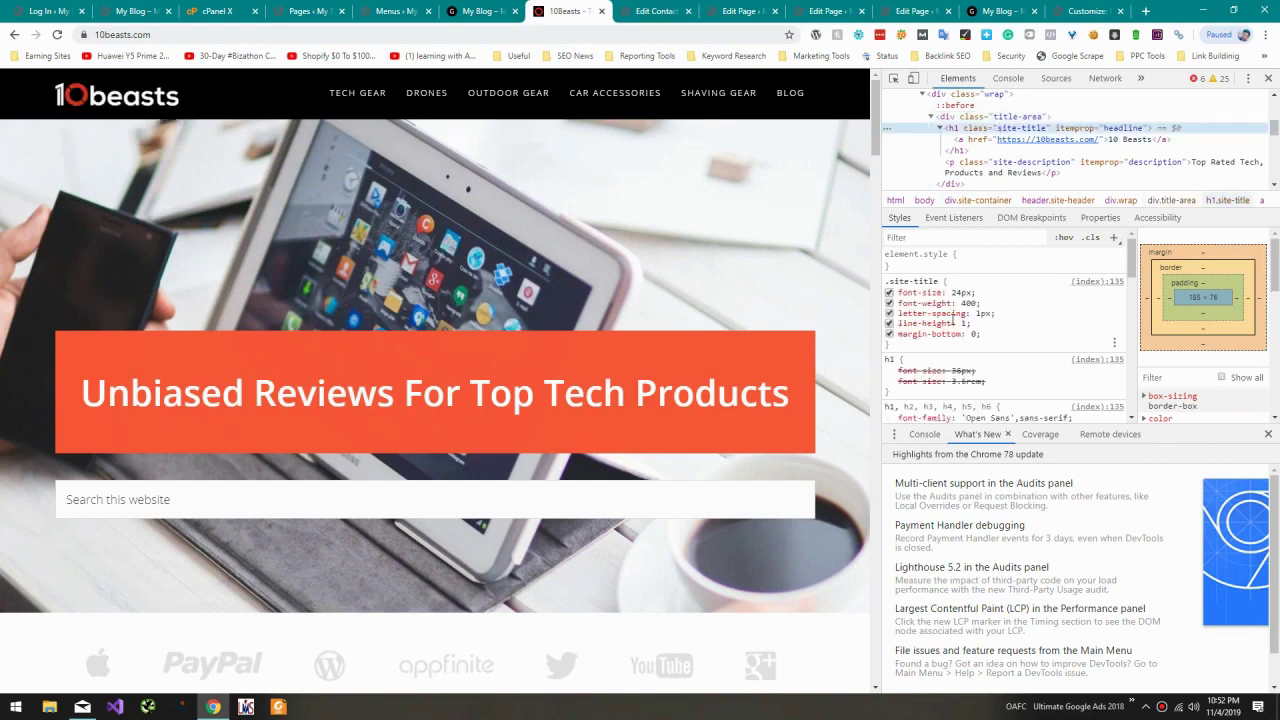
scroll(952, 323, "down", 10)
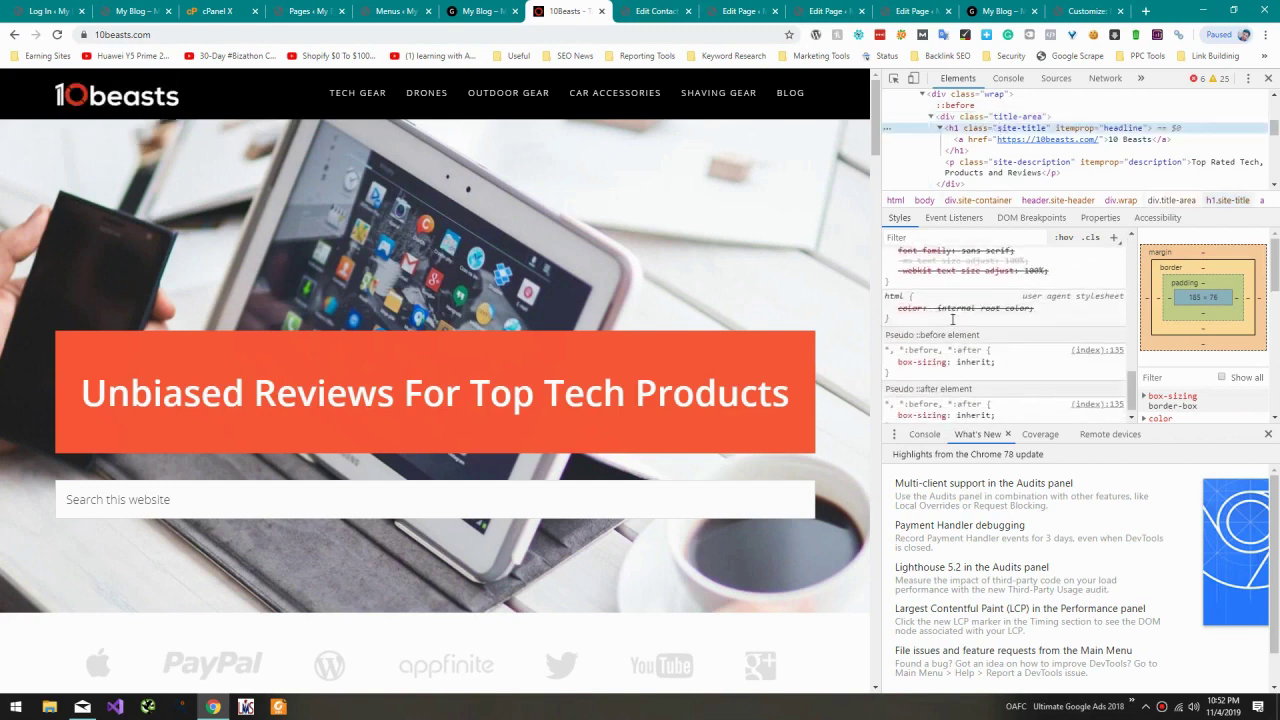
scroll(952, 318, "down", 3)
left_click(955, 217)
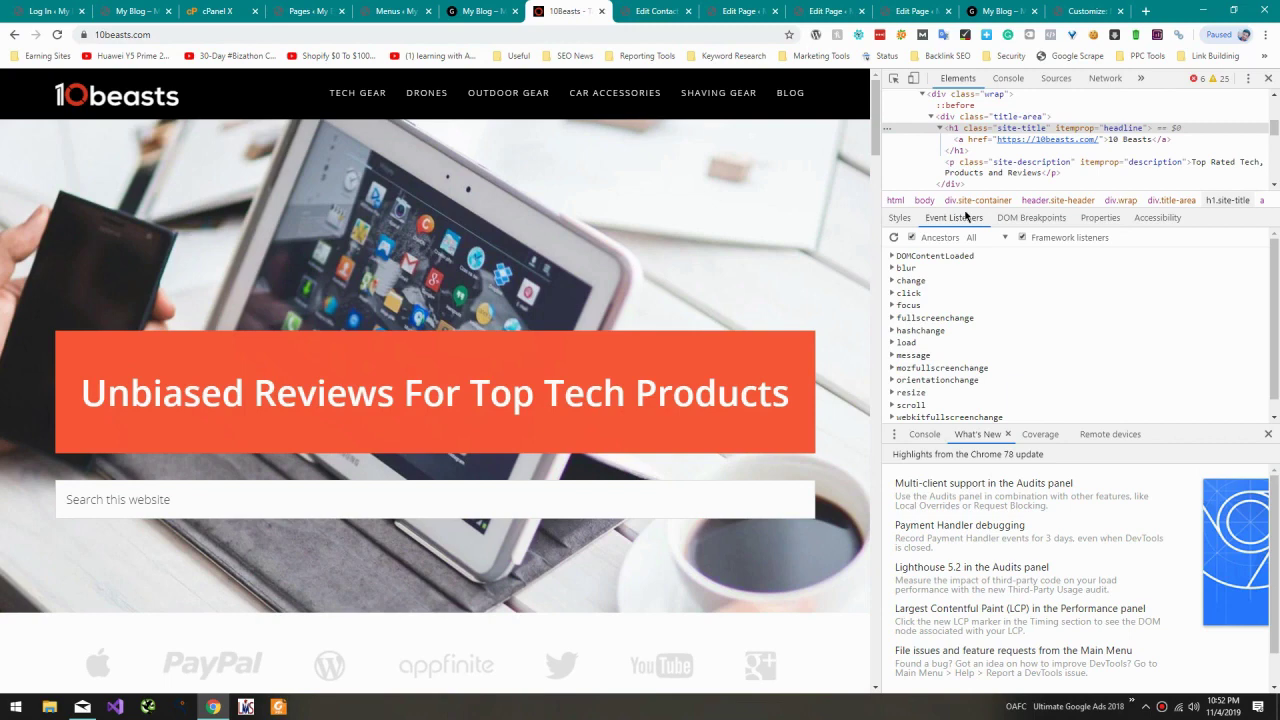
left_click(899, 218)
scroll(1200, 330, "down", 10)
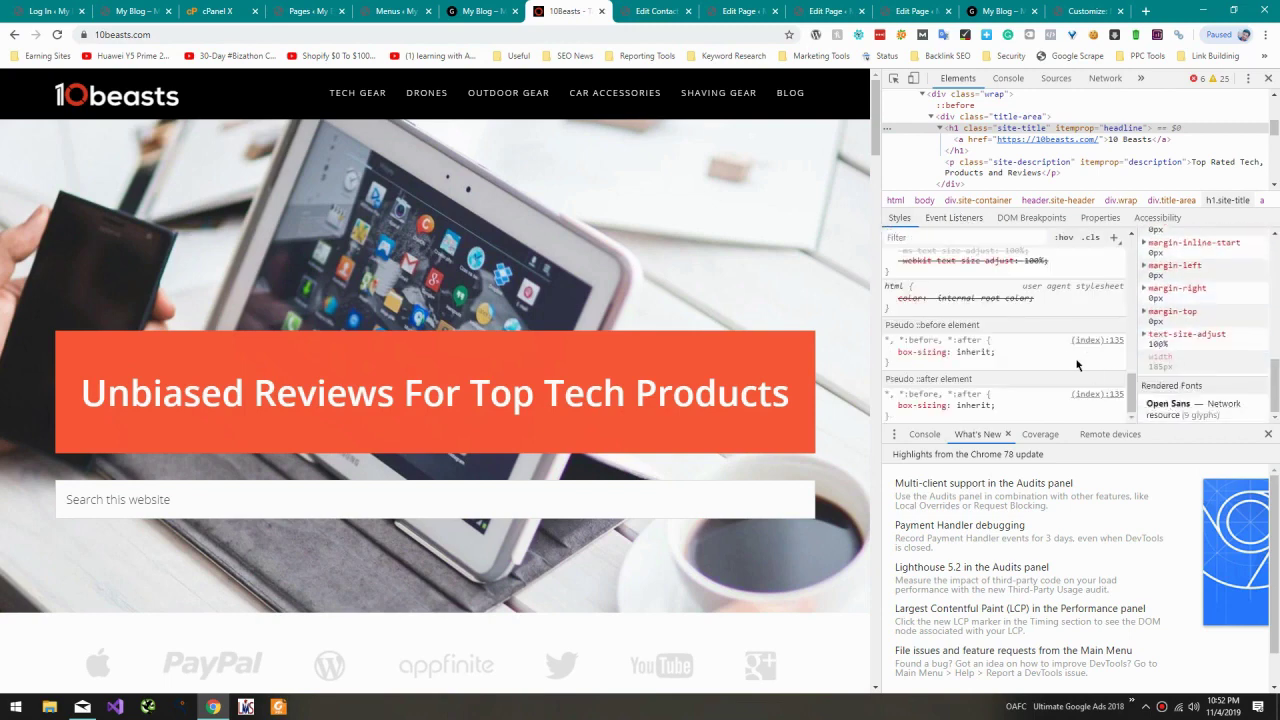
middle_click(153, 110)
left_click(608, 11)
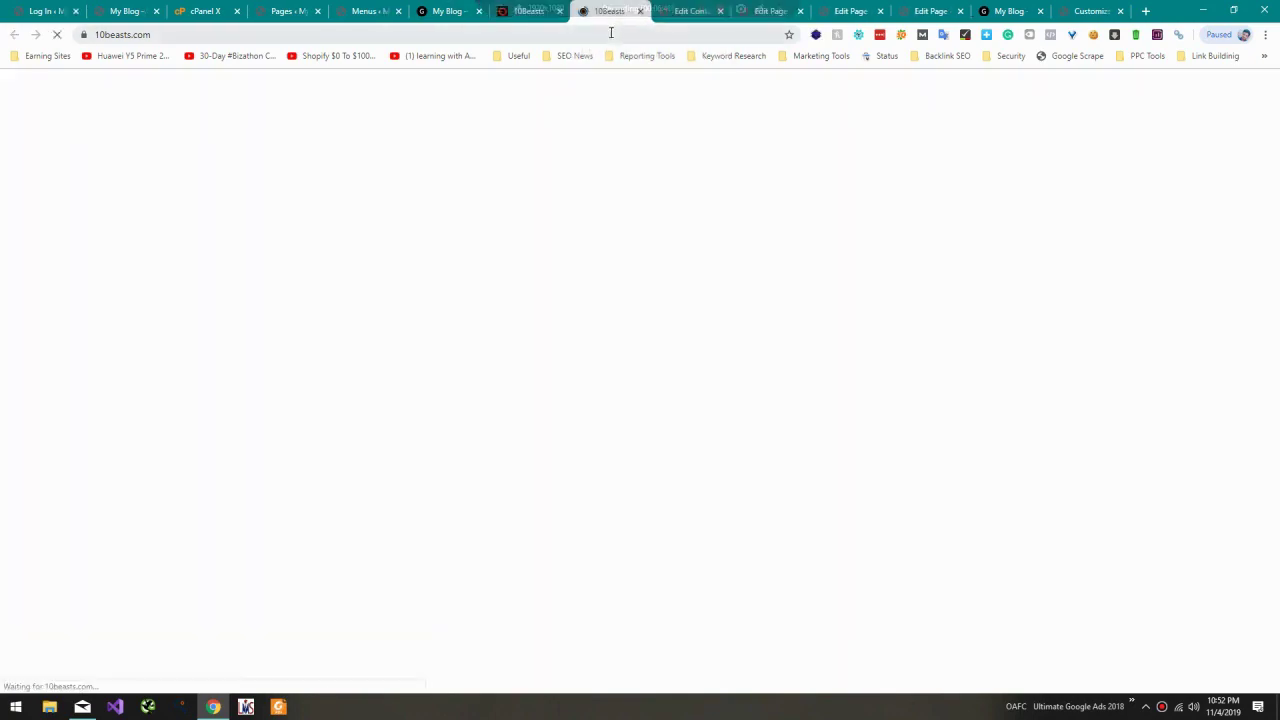
key("ctrl+w")
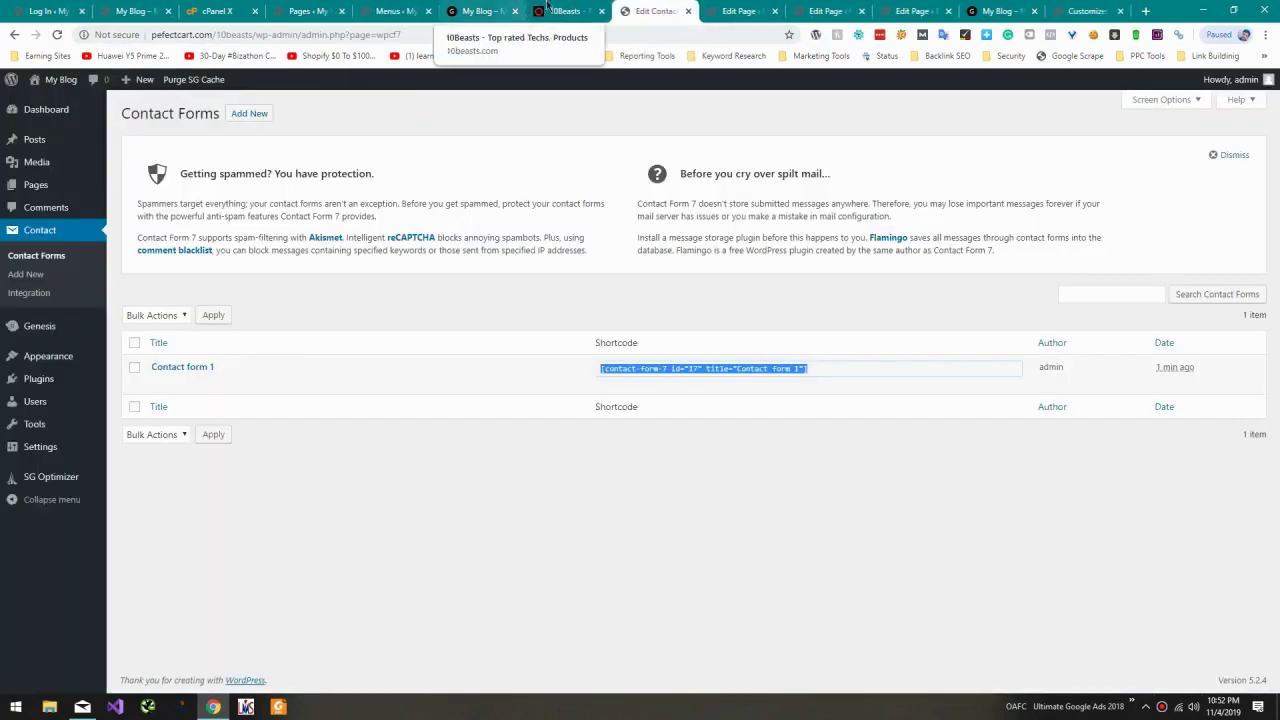
left_click(548, 8)
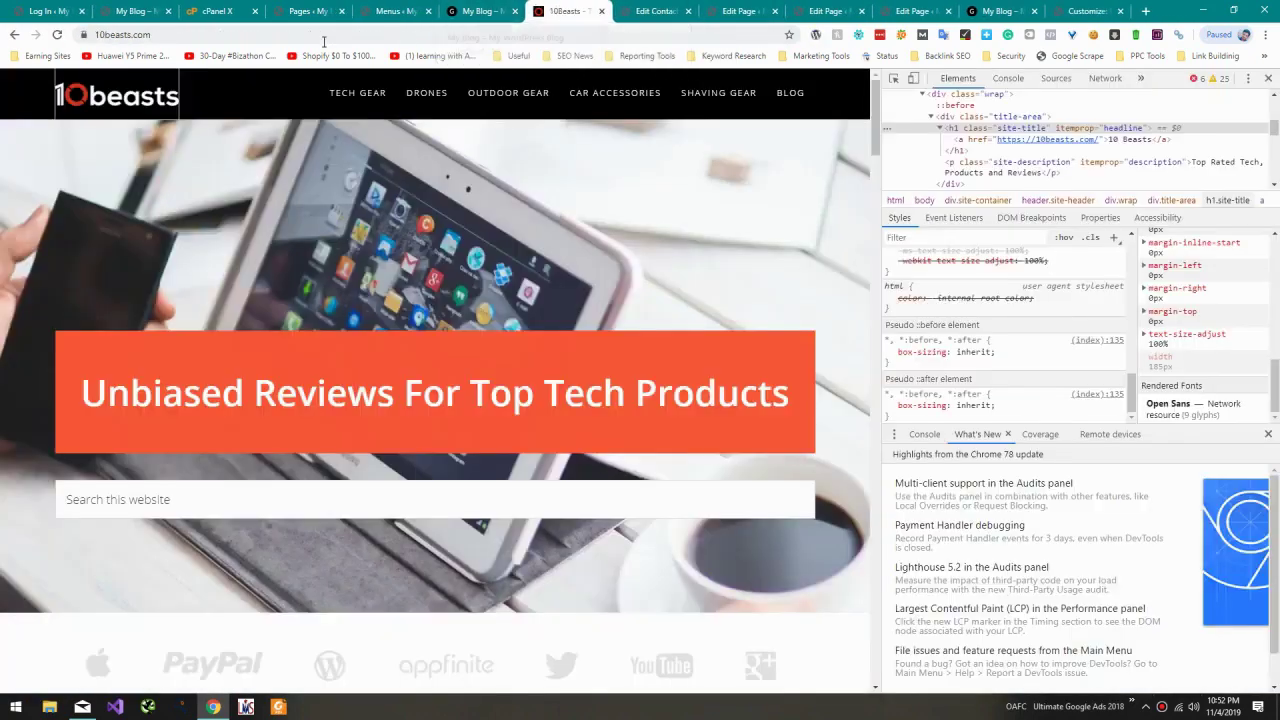
right_click(144, 94)
left_click(293, 176)
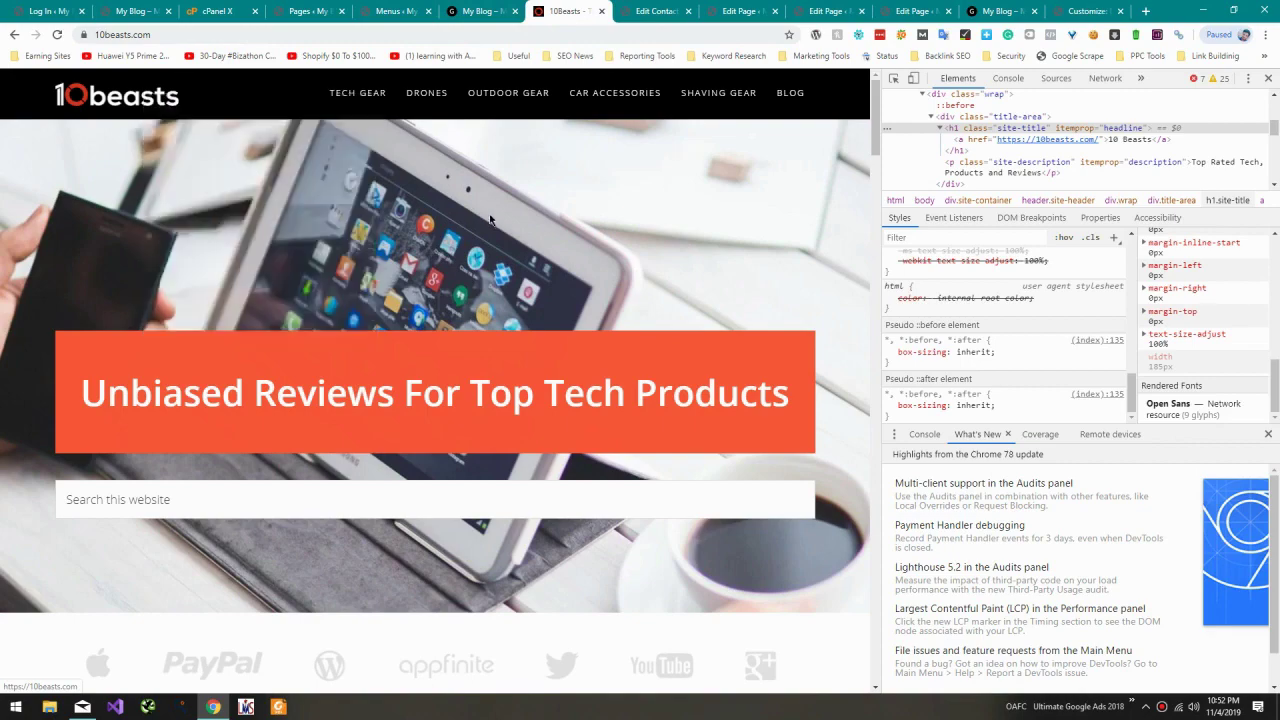
Step: Capture a screenshot of just the 10beasts header logo, about 210 × 54 px, and save it as a JPEG named "logo" in the Lightshot folder
key("Print")
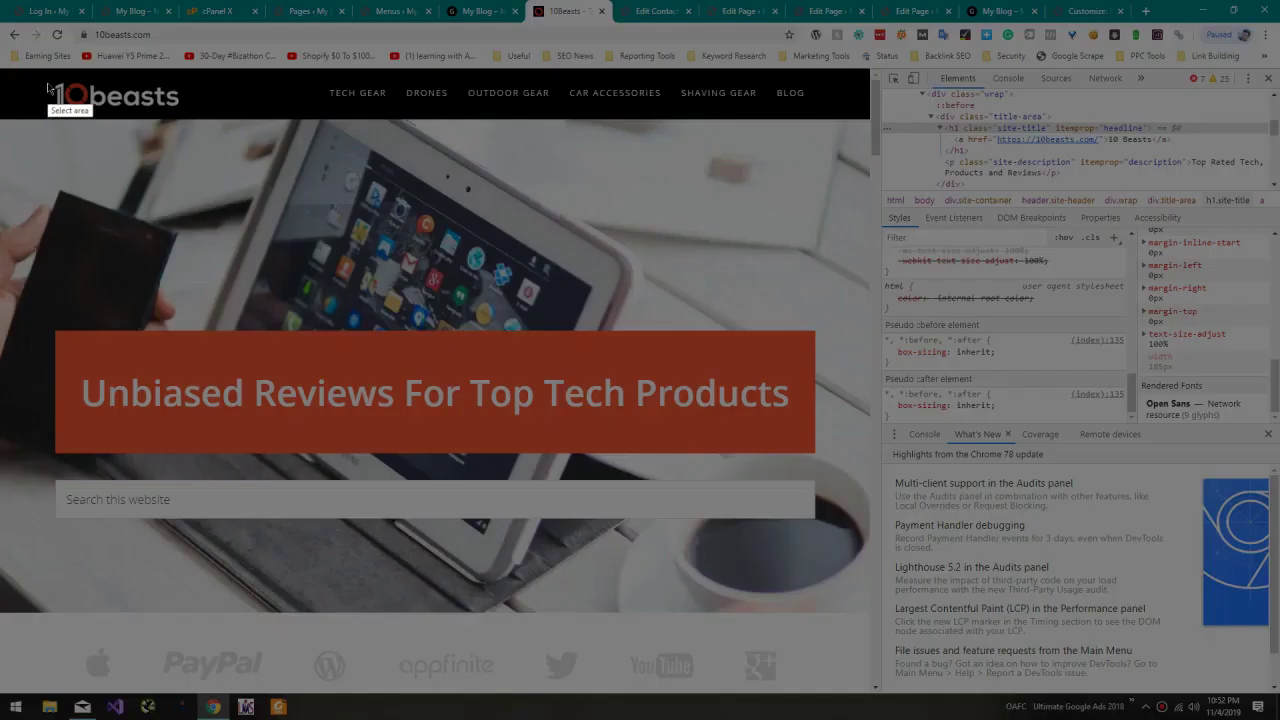
left_click_drag(43, 77, 184, 115)
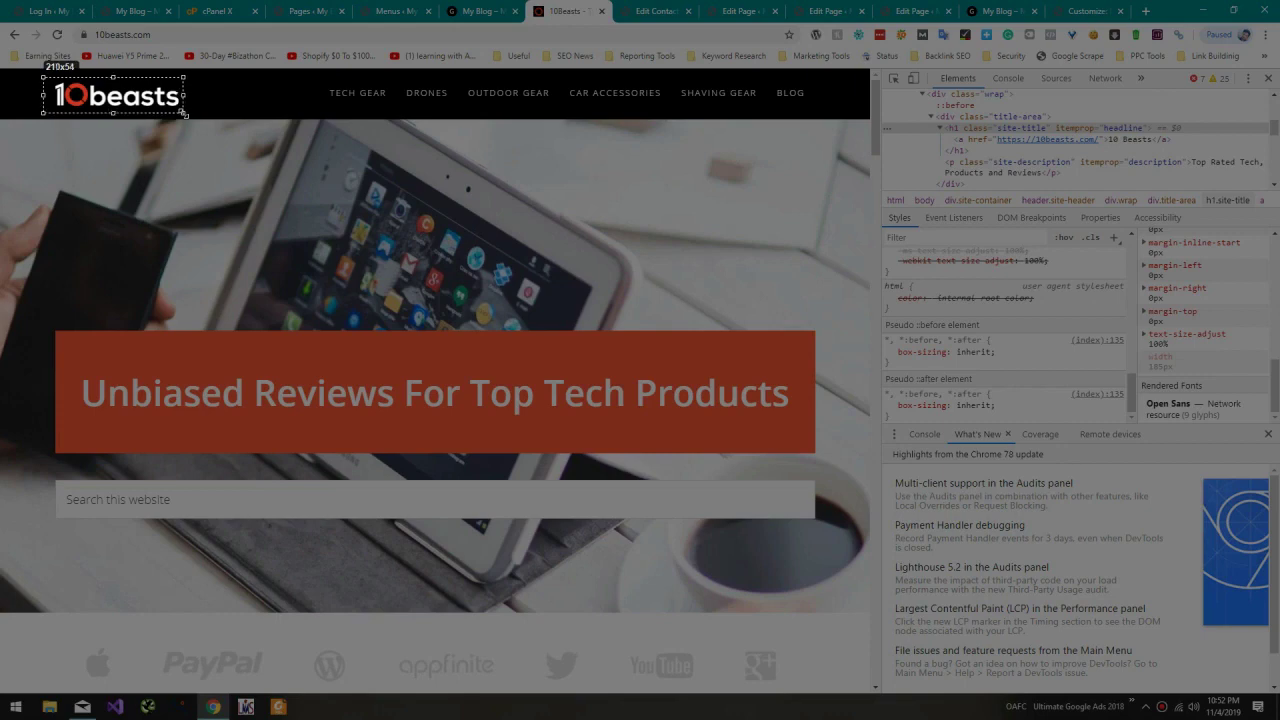
left_click(154, 129)
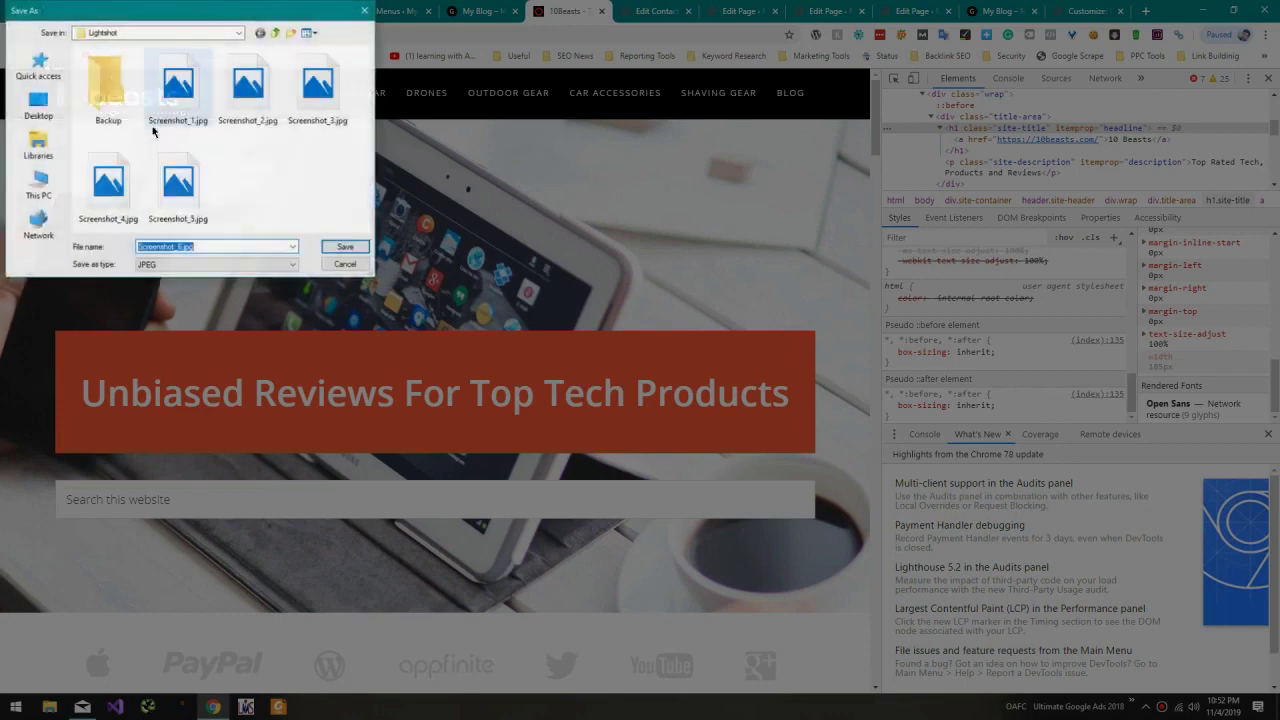
type("logo")
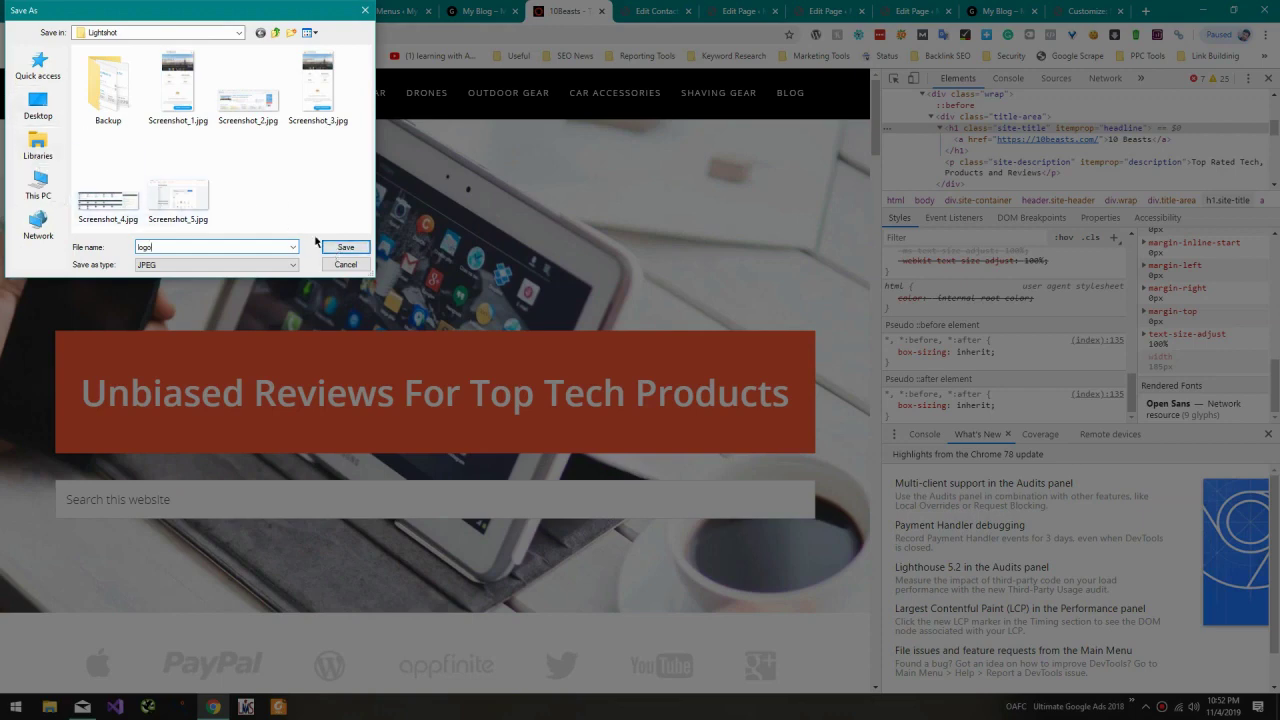
left_click(344, 247)
Step: Return to the WordPress Menus page and open the theme customizer in a new tab
left_click(478, 11)
left_click(408, 8)
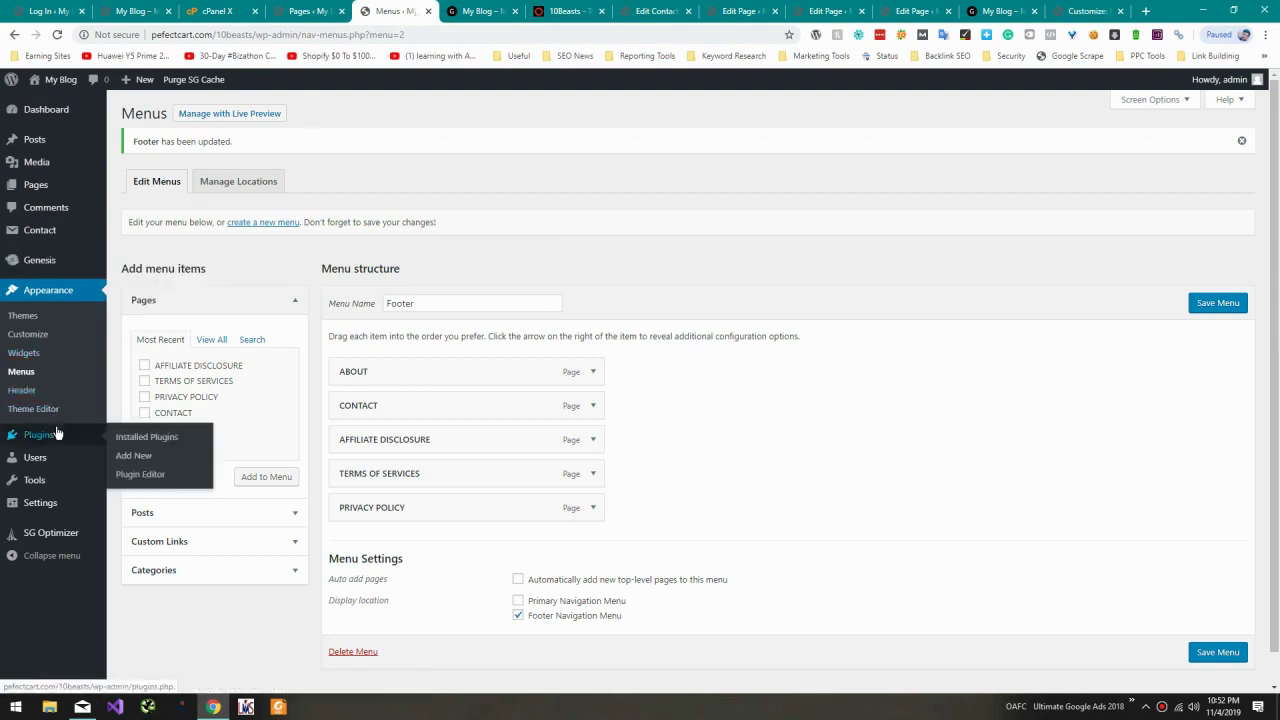
mouse_move(60, 456)
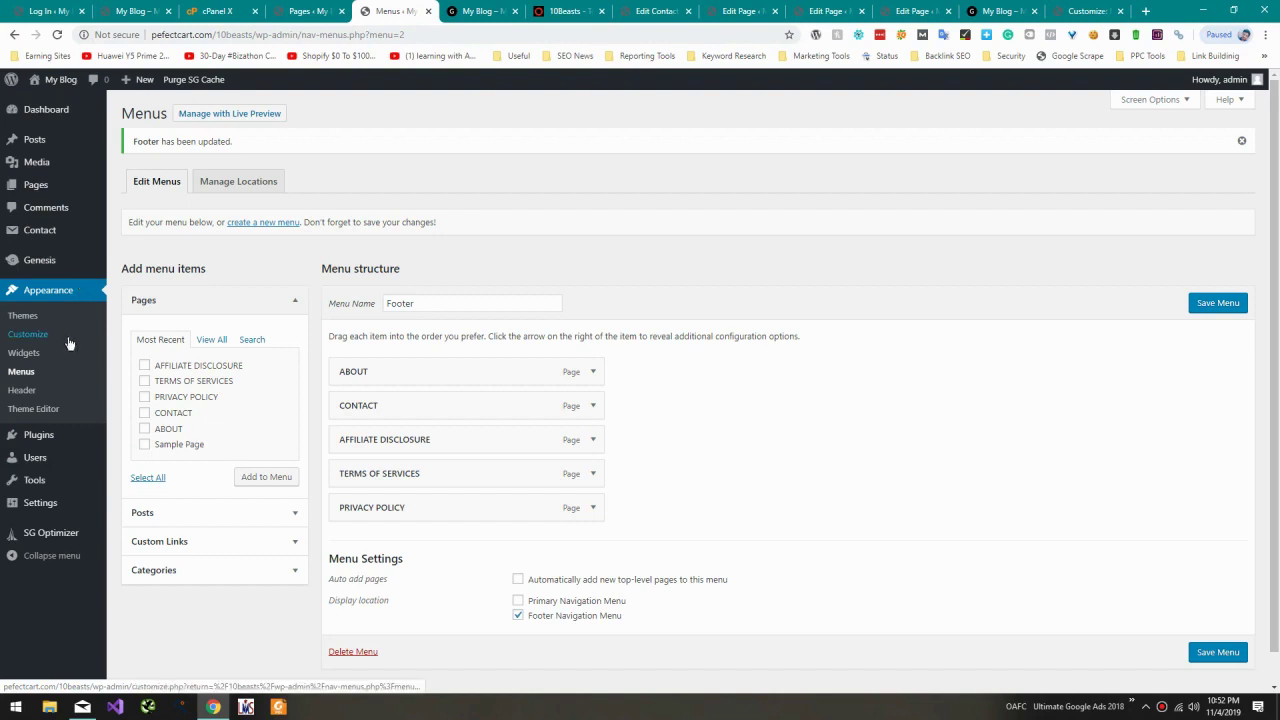
middle_click(28, 334)
left_click(420, 8)
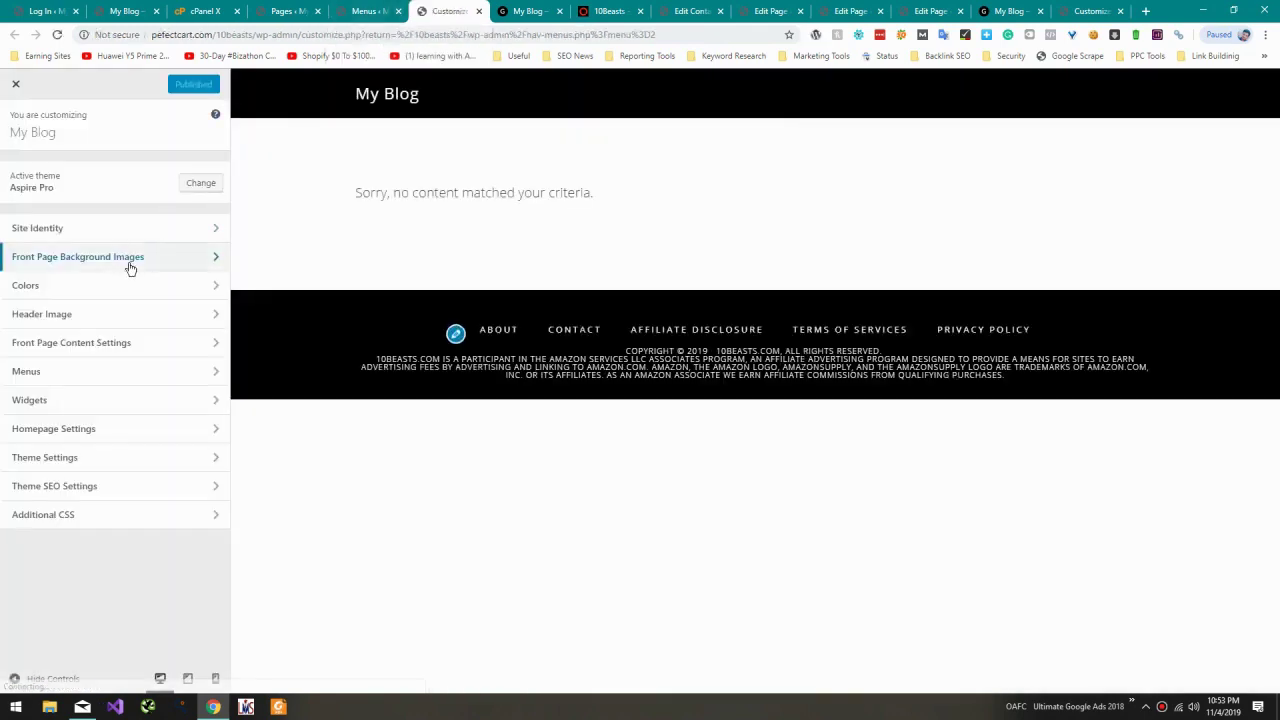
Step: Look through the customizer's Site Identity, Front Page Background Images, Header Image, Front Page Content and Homepage settings for where to set the logo
left_click(126, 228)
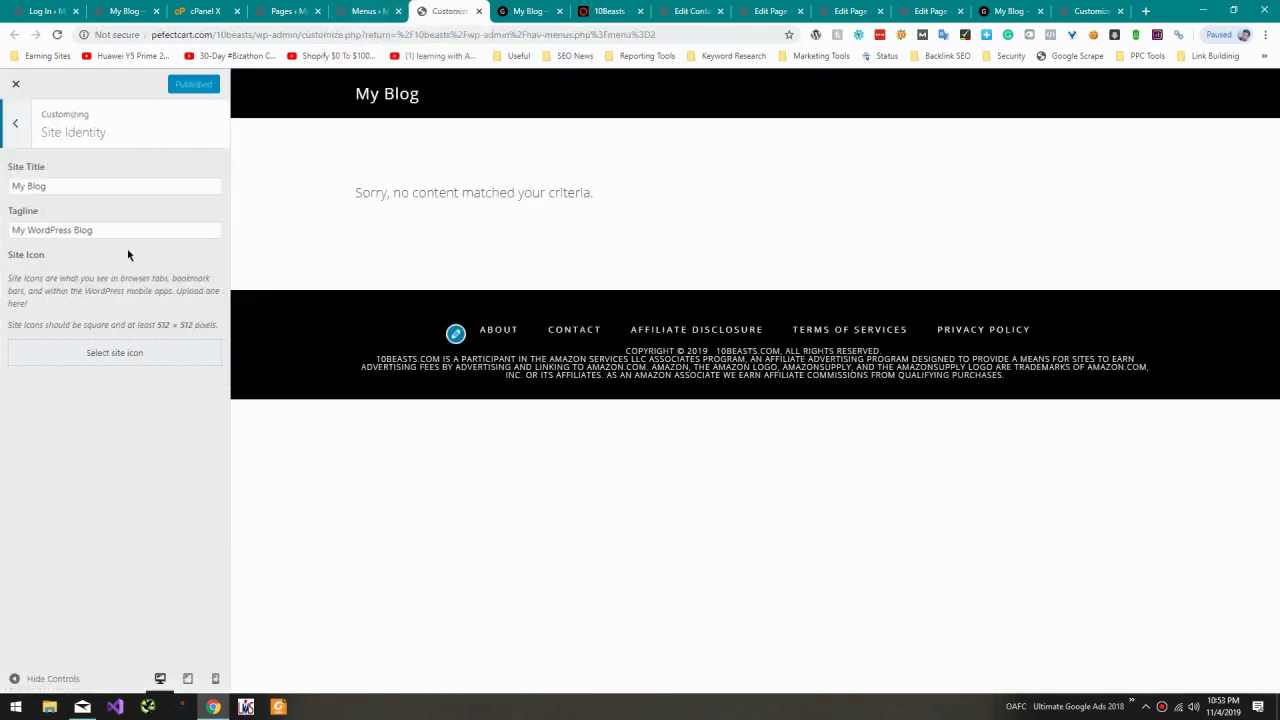
left_click(13, 125)
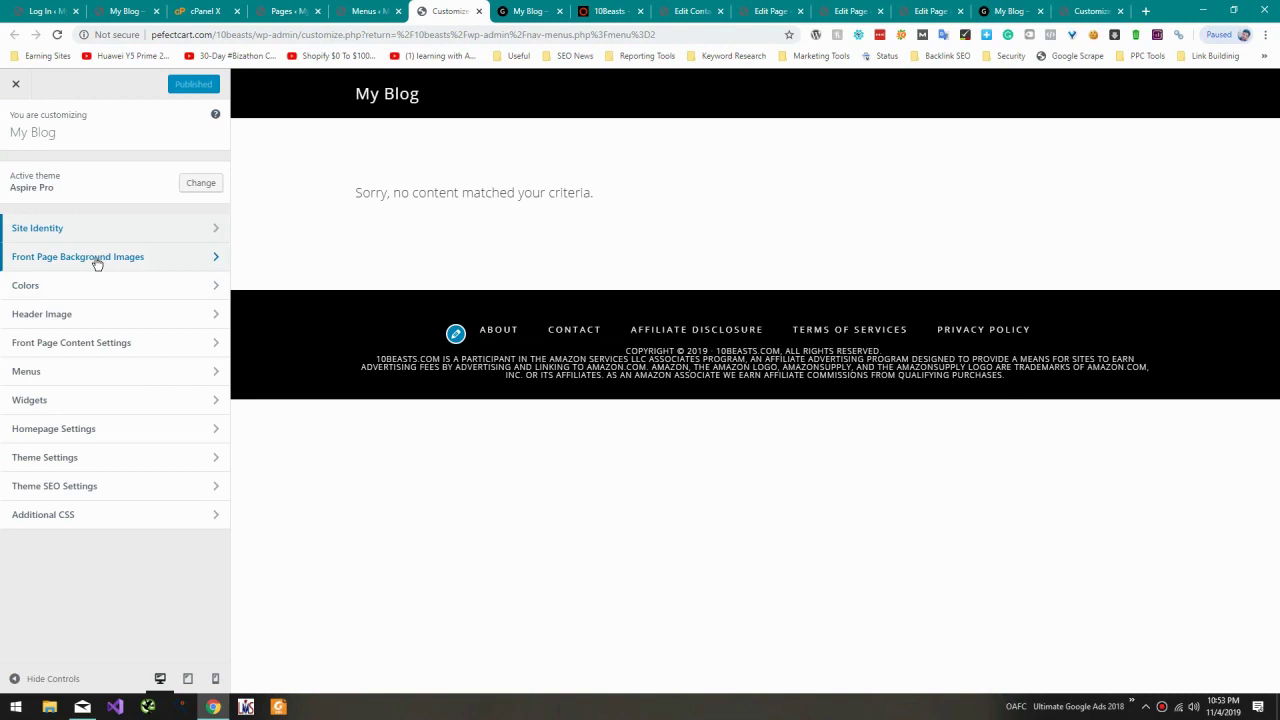
left_click(97, 258)
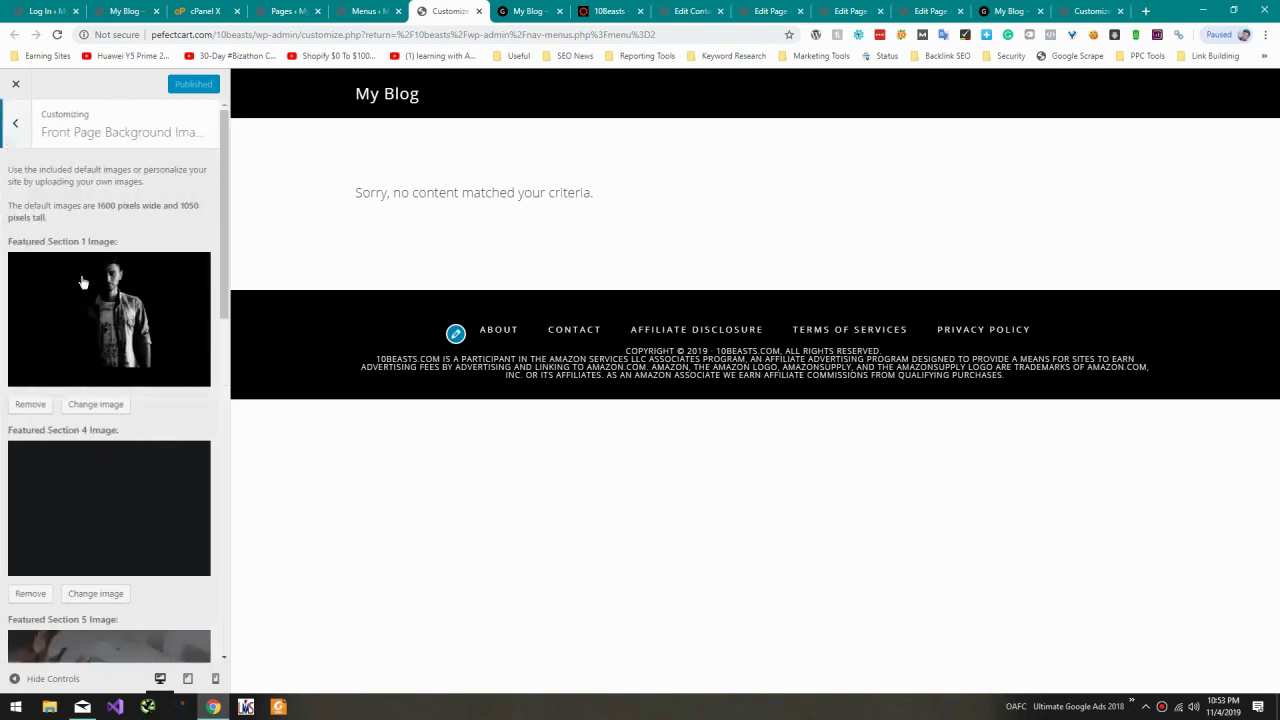
scroll(83, 283, "down", 8)
scroll(79, 275, "up", 3)
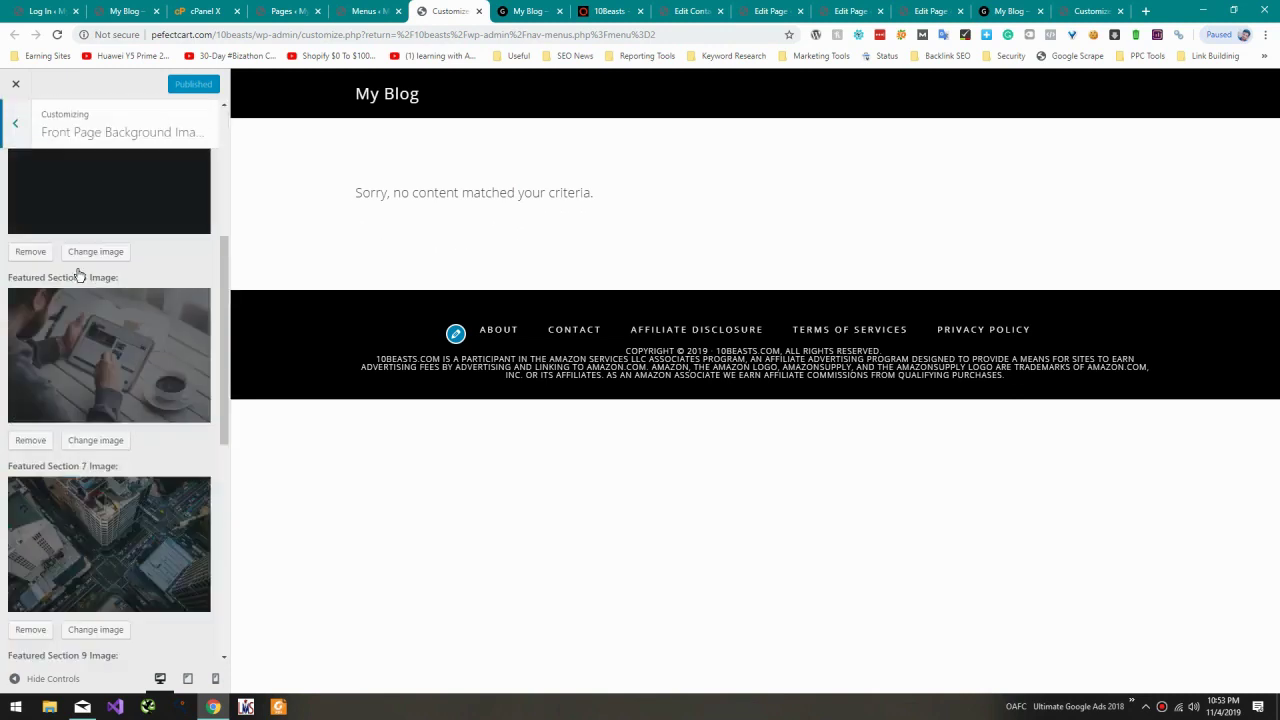
scroll(79, 275, "up", 1)
left_click(15, 123)
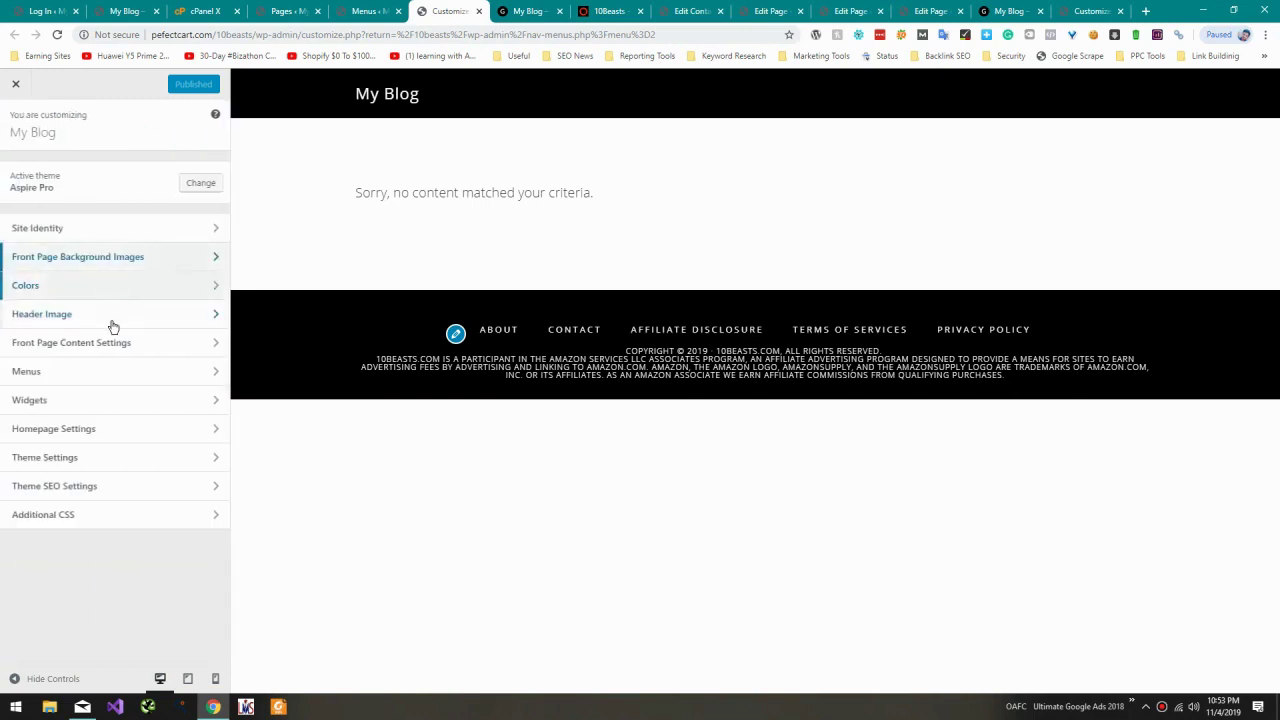
left_click(100, 315)
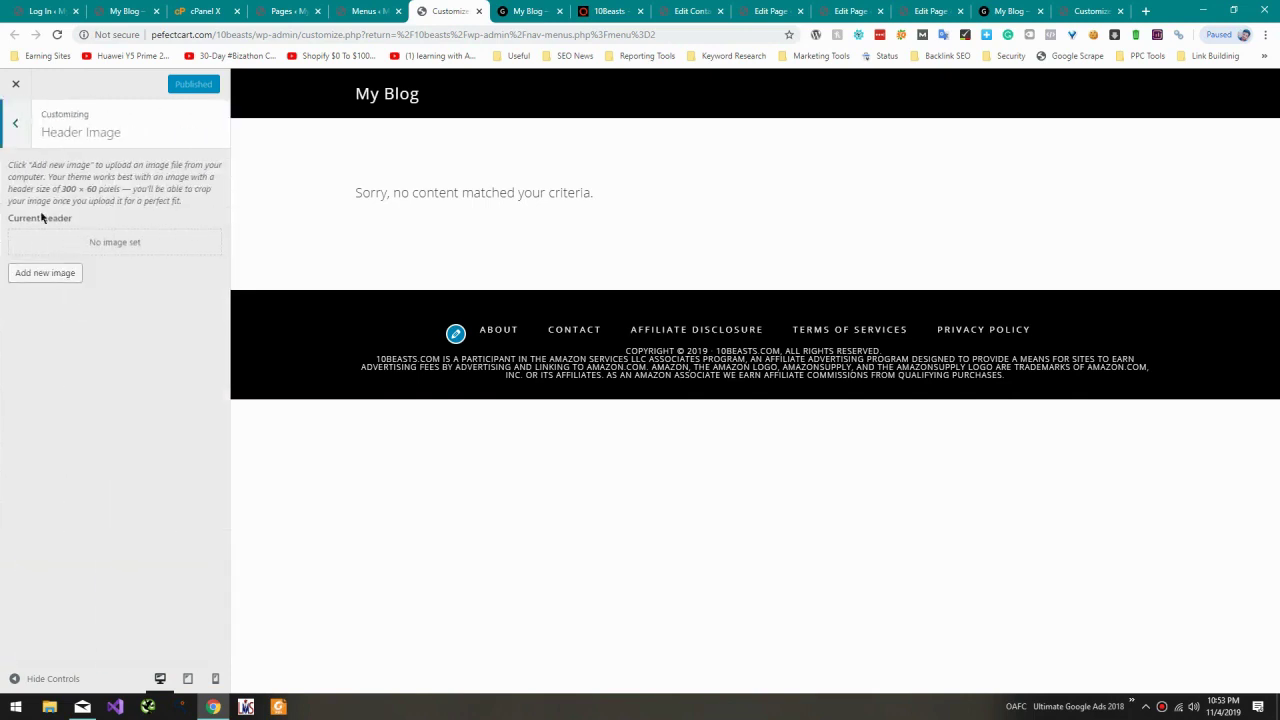
left_click(25, 146)
left_click(88, 348)
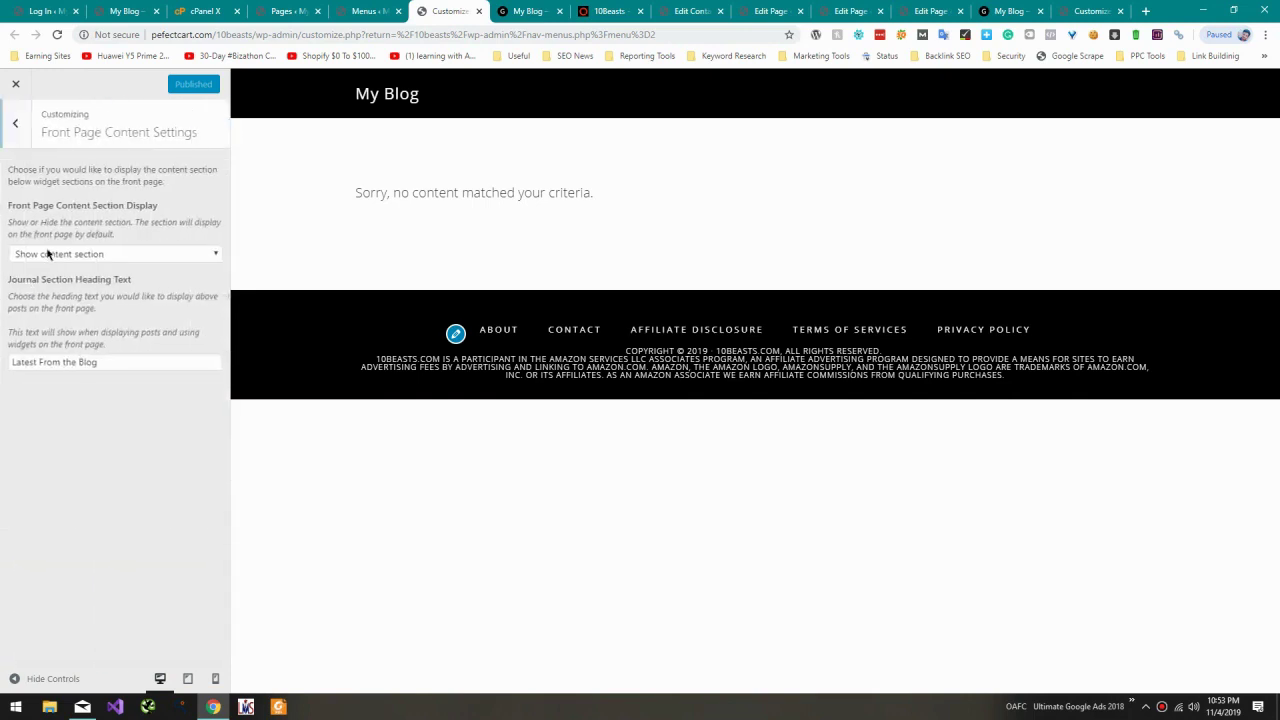
left_click(55, 256)
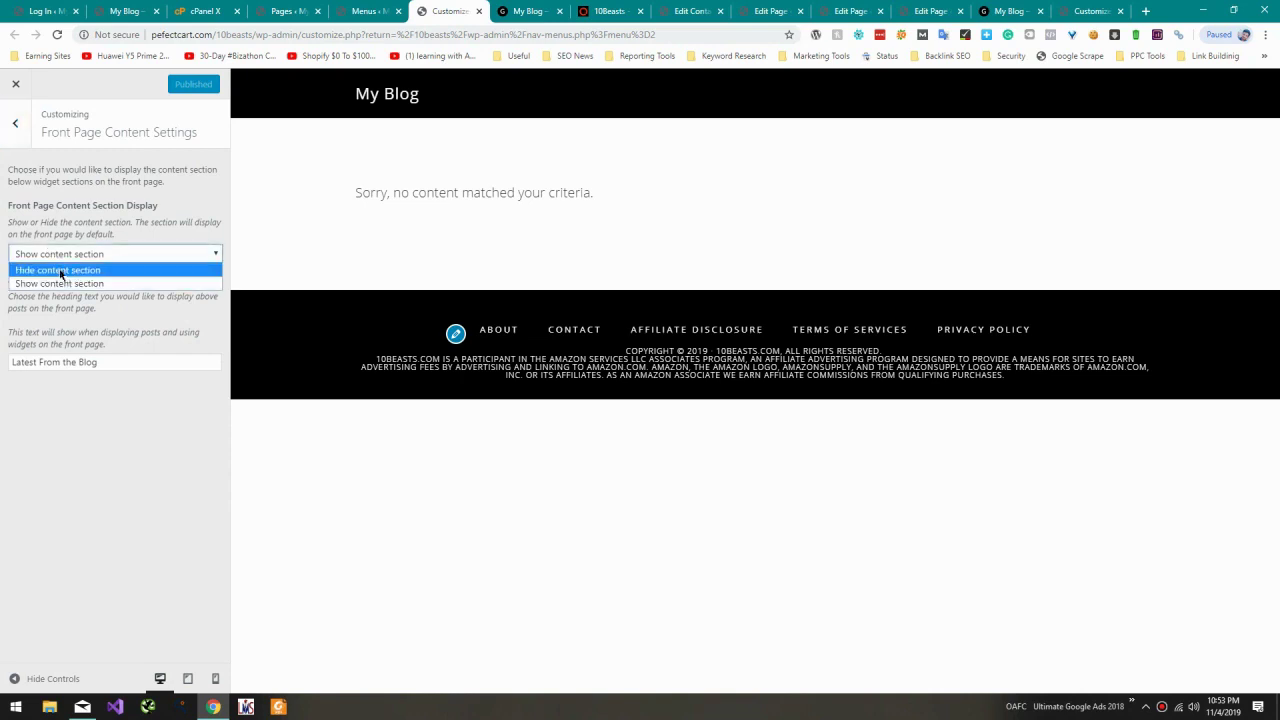
left_click(15, 130)
left_click(15, 123)
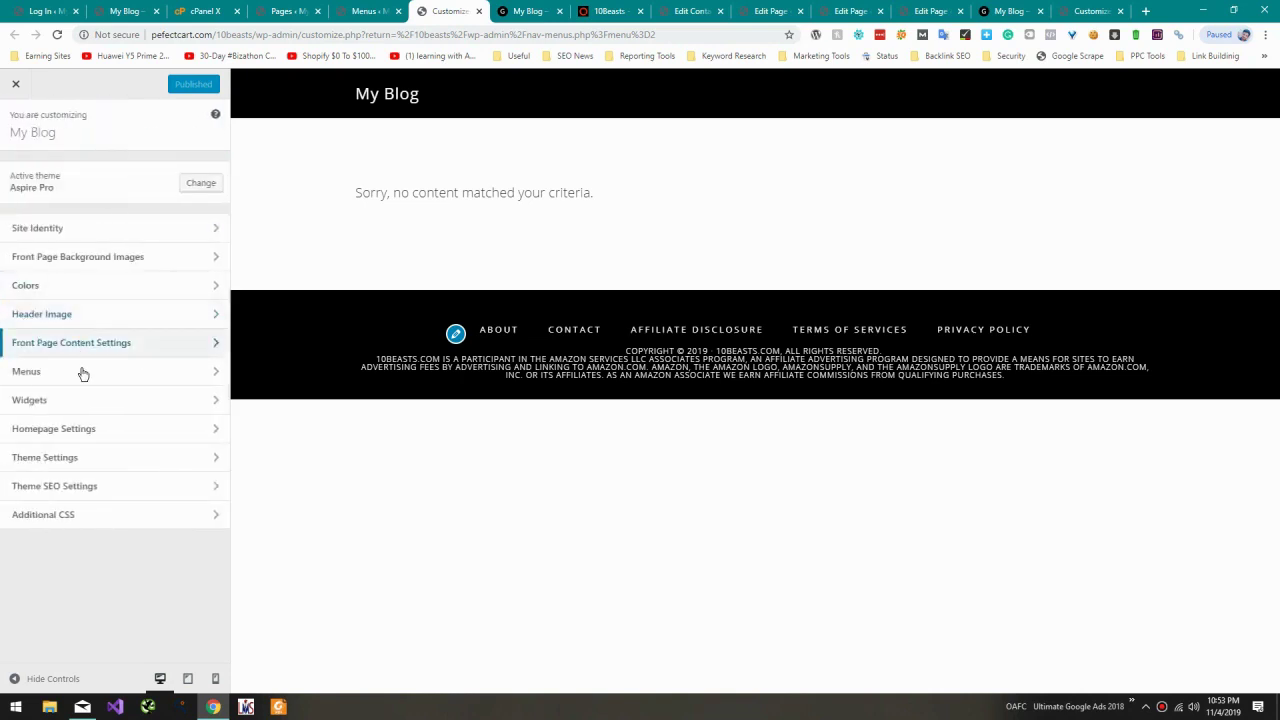
left_click(83, 428)
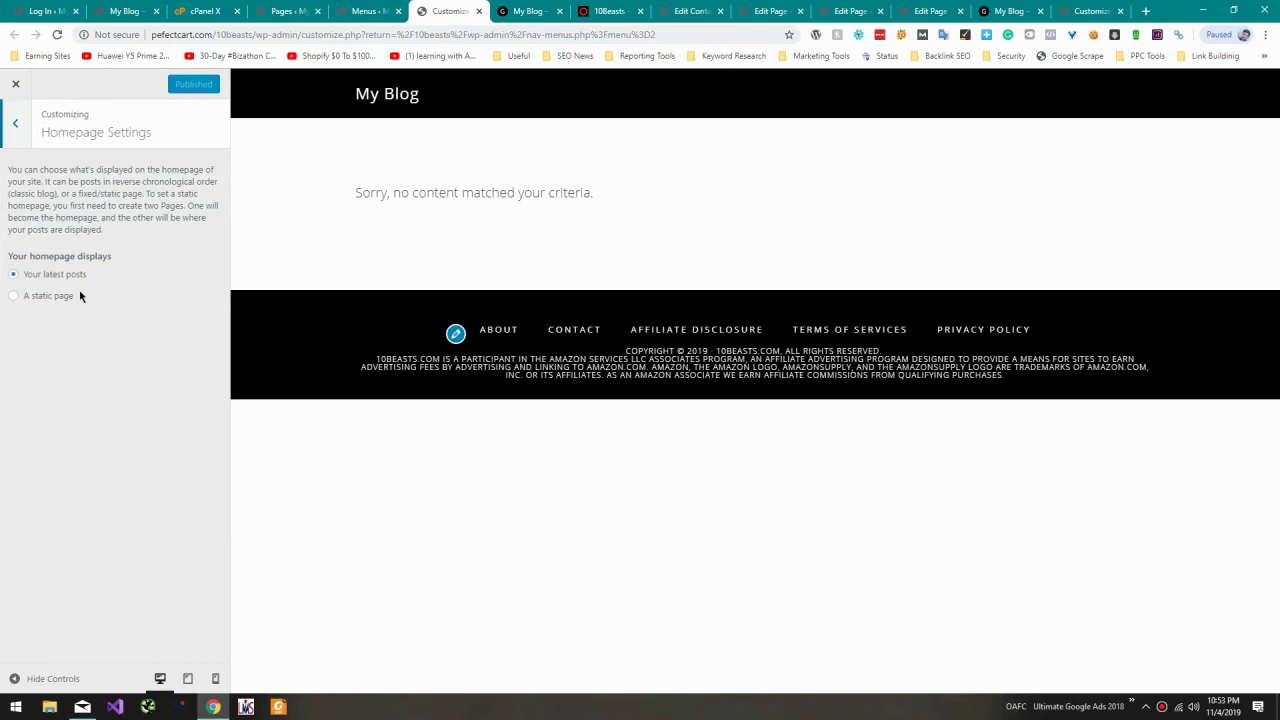
left_click(15, 120)
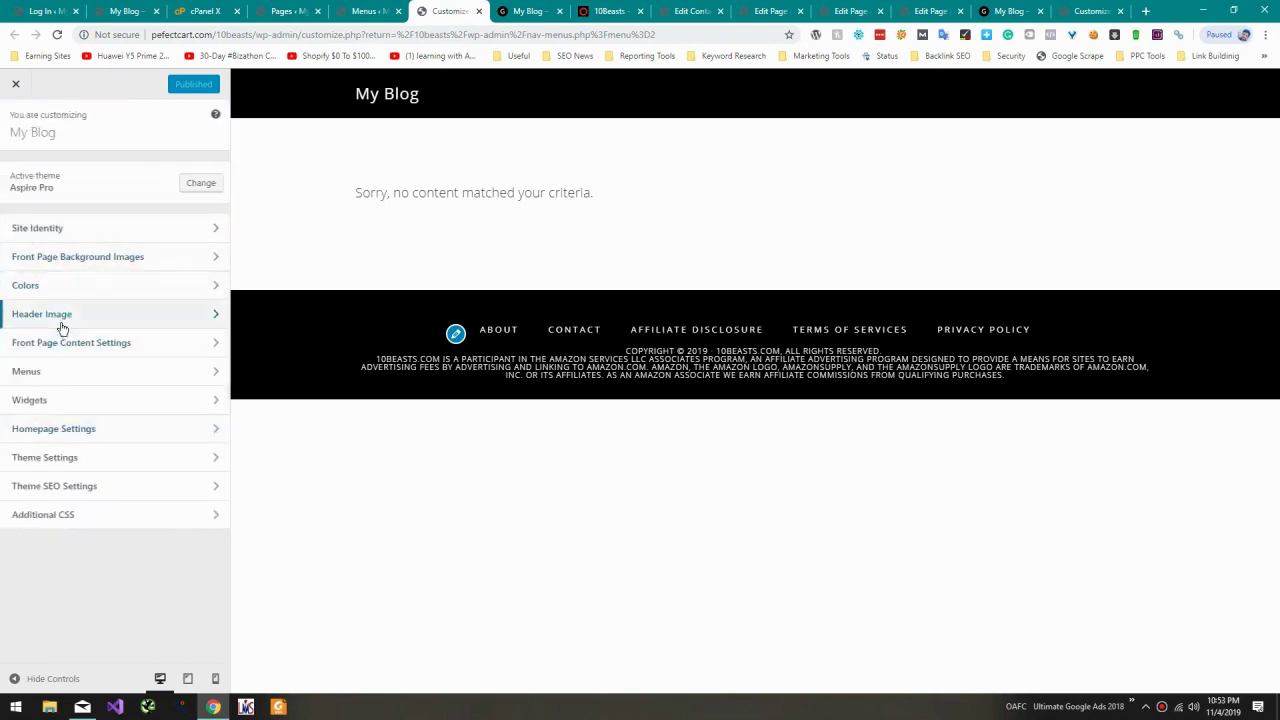
Step: Upload logo.jpg from the Lightshot folder in Documents as the new header image and crop it to the suggested area
left_click(62, 316)
left_click(50, 274)
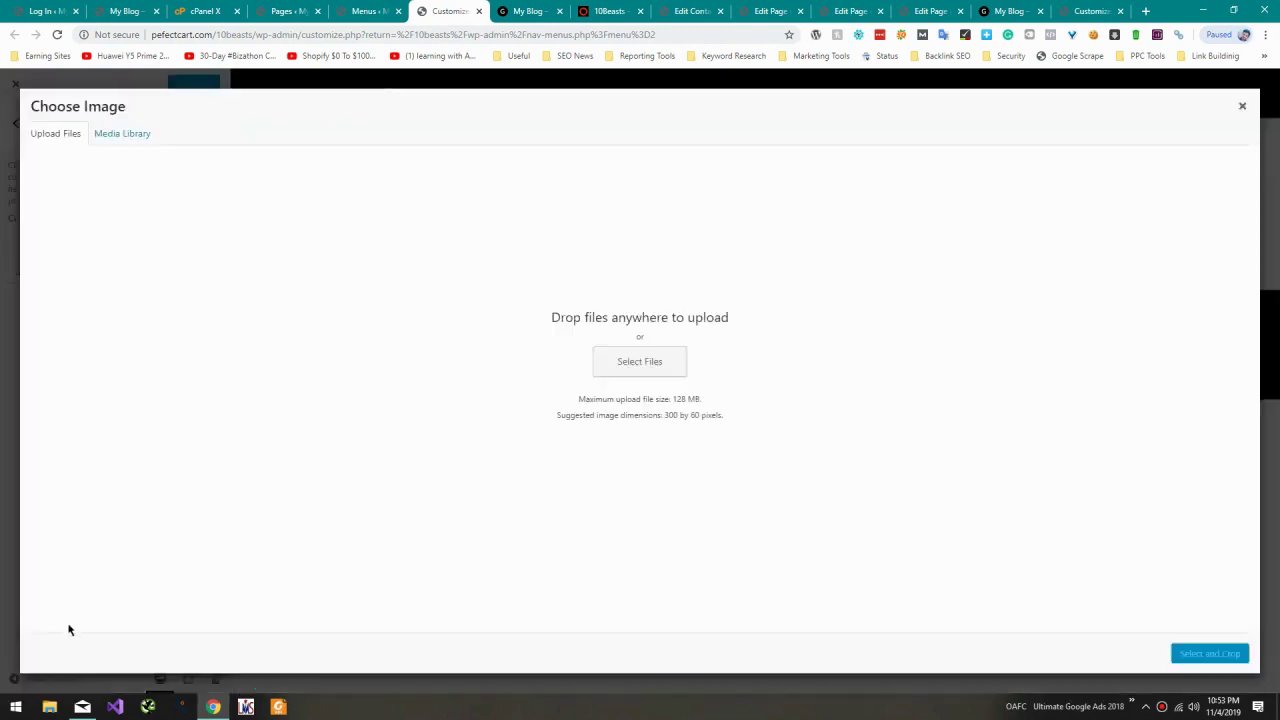
left_click(646, 362)
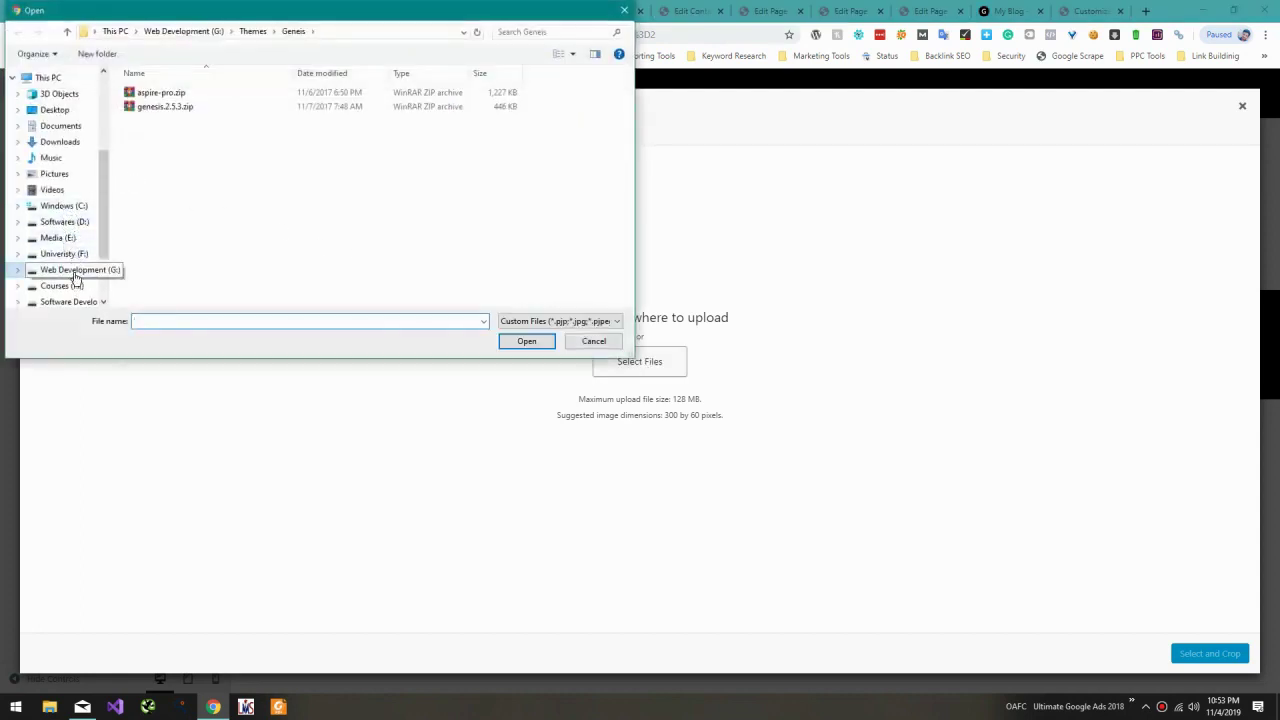
scroll(70, 260, "down", 1)
scroll(66, 252, "down", 2)
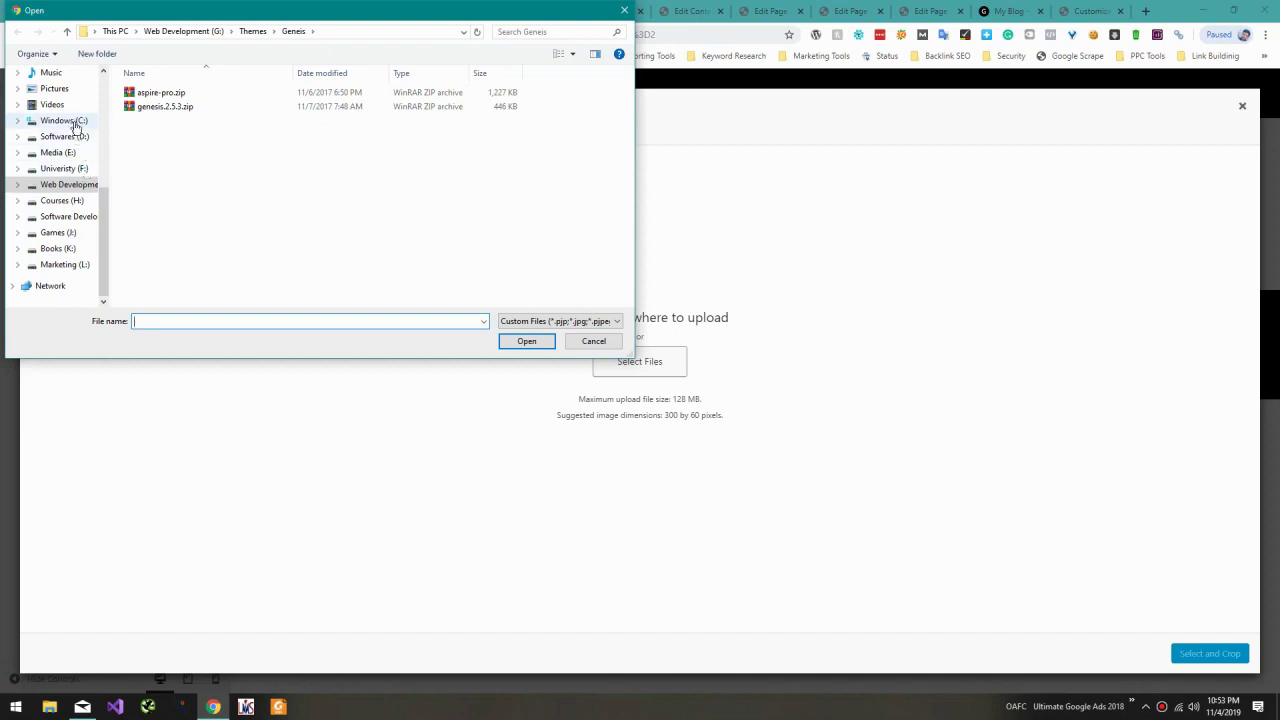
scroll(72, 124, "up", 2)
left_click(60, 88)
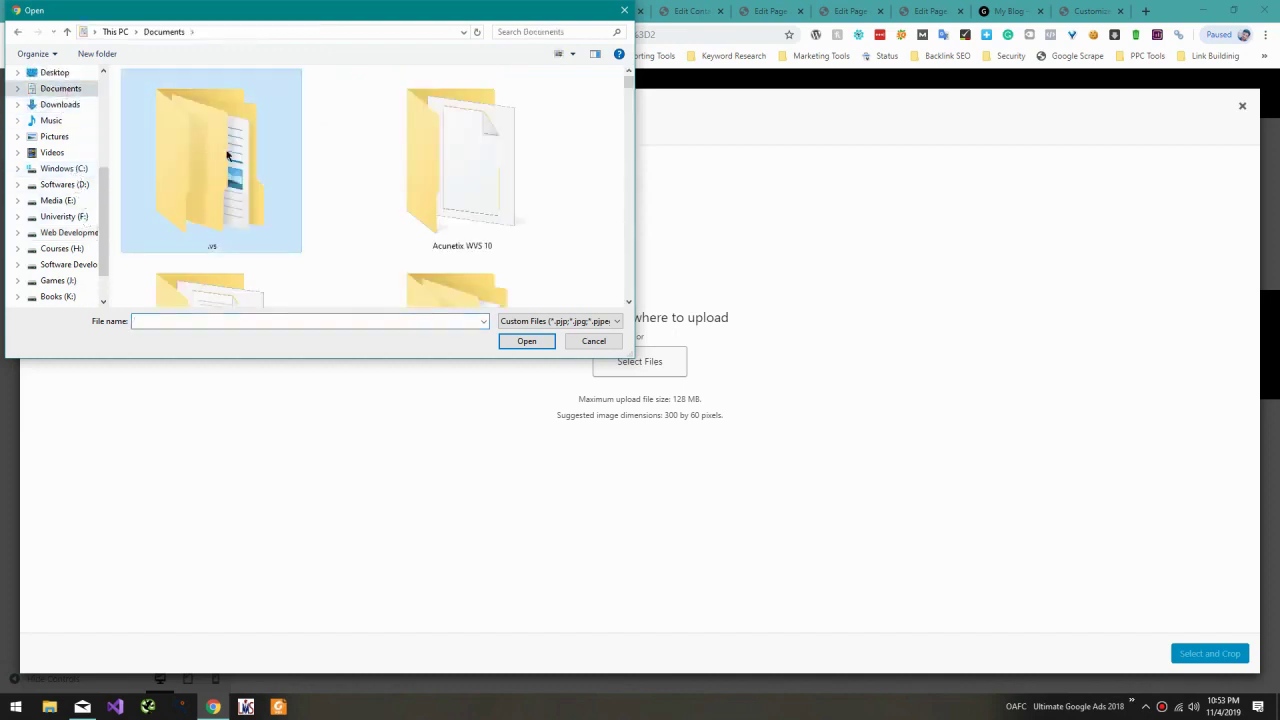
scroll(228, 155, "down", 5)
double_click(413, 212)
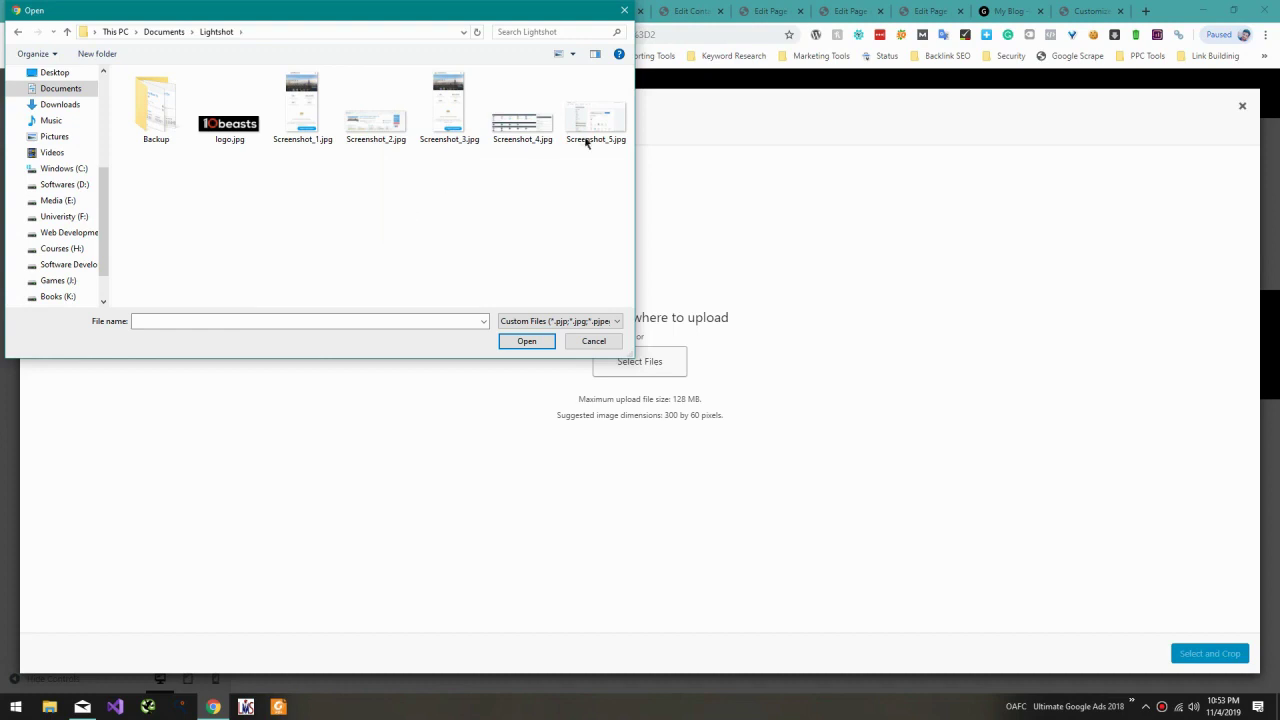
double_click(232, 128)
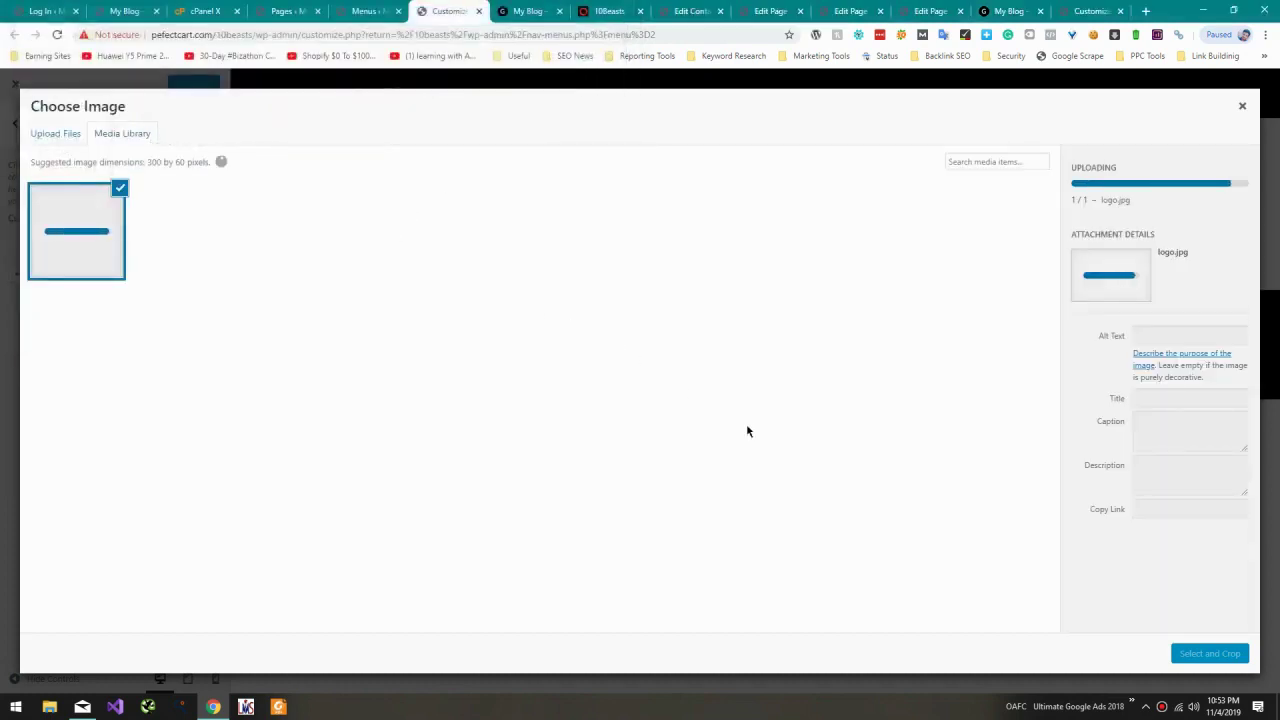
left_click(1206, 660)
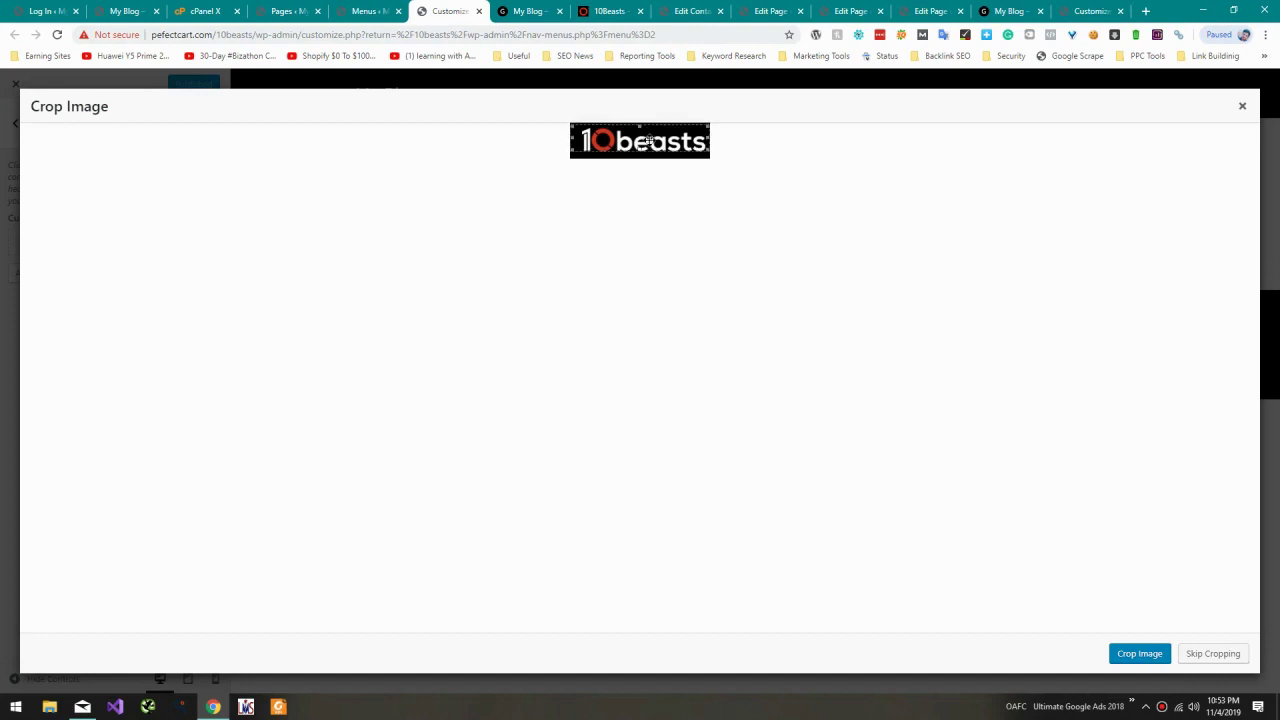
left_click(1131, 657)
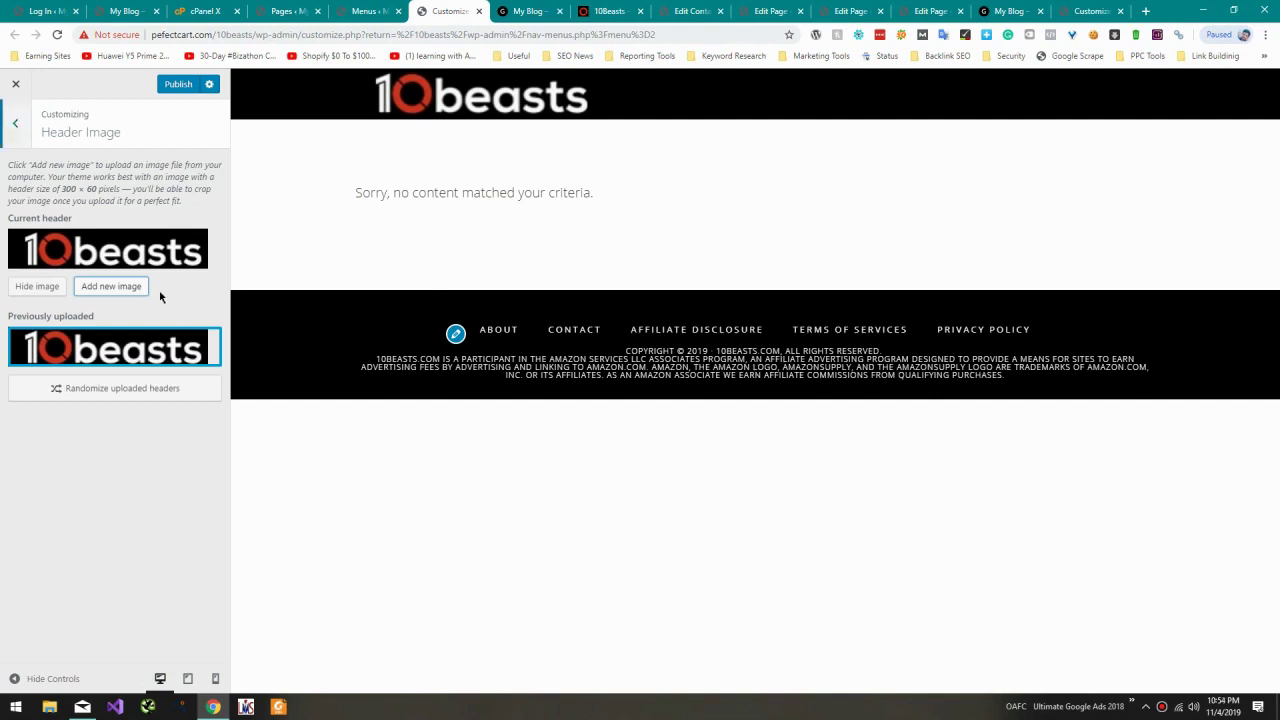
Step: Set the header to randomize uploaded headers and publish the customizer changes
left_click(152, 388)
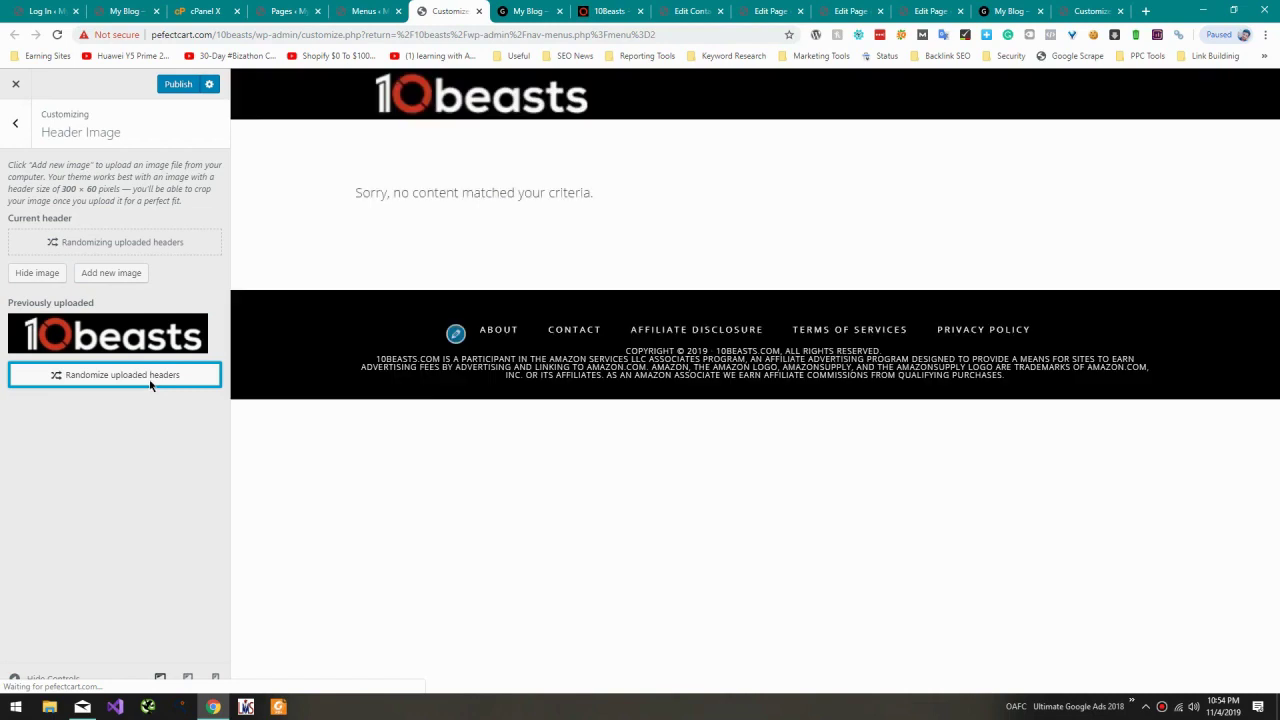
left_click(178, 84)
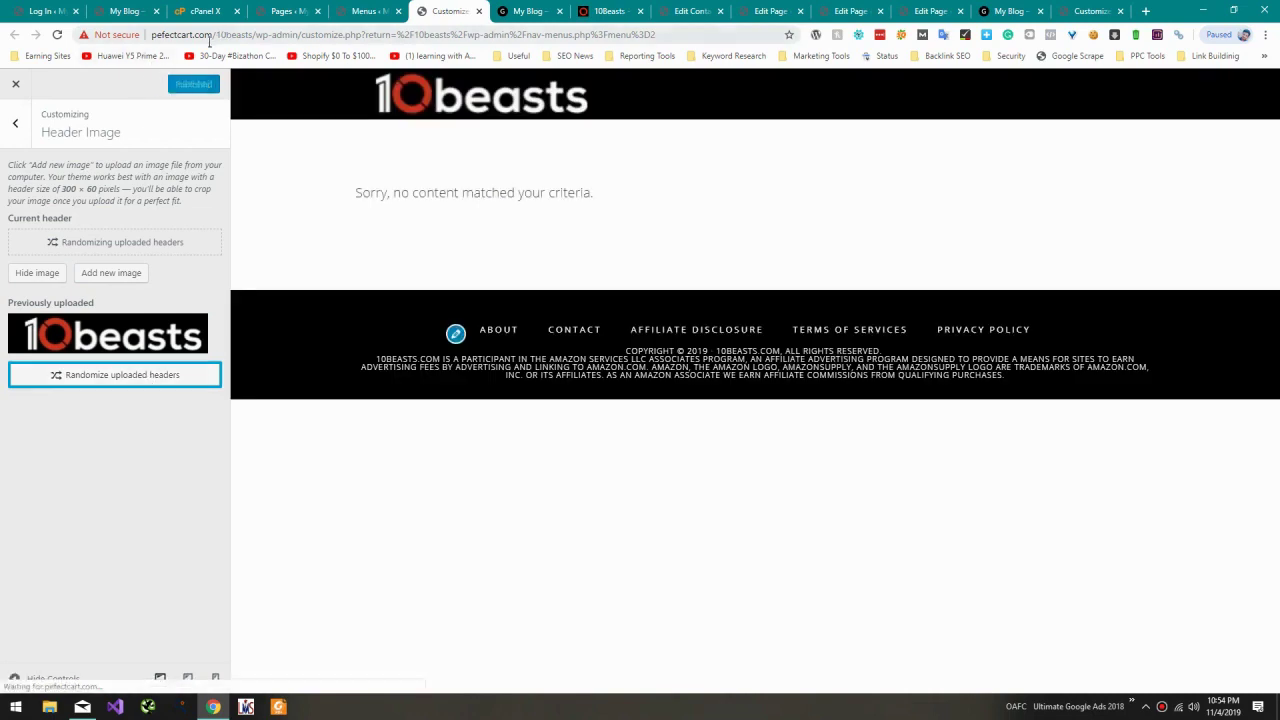
Step: Open pefectcart.com/10beasts/ in a new browser tab and compare its header with the earlier My Blog version
left_click_drag(257, 34, 495, 8)
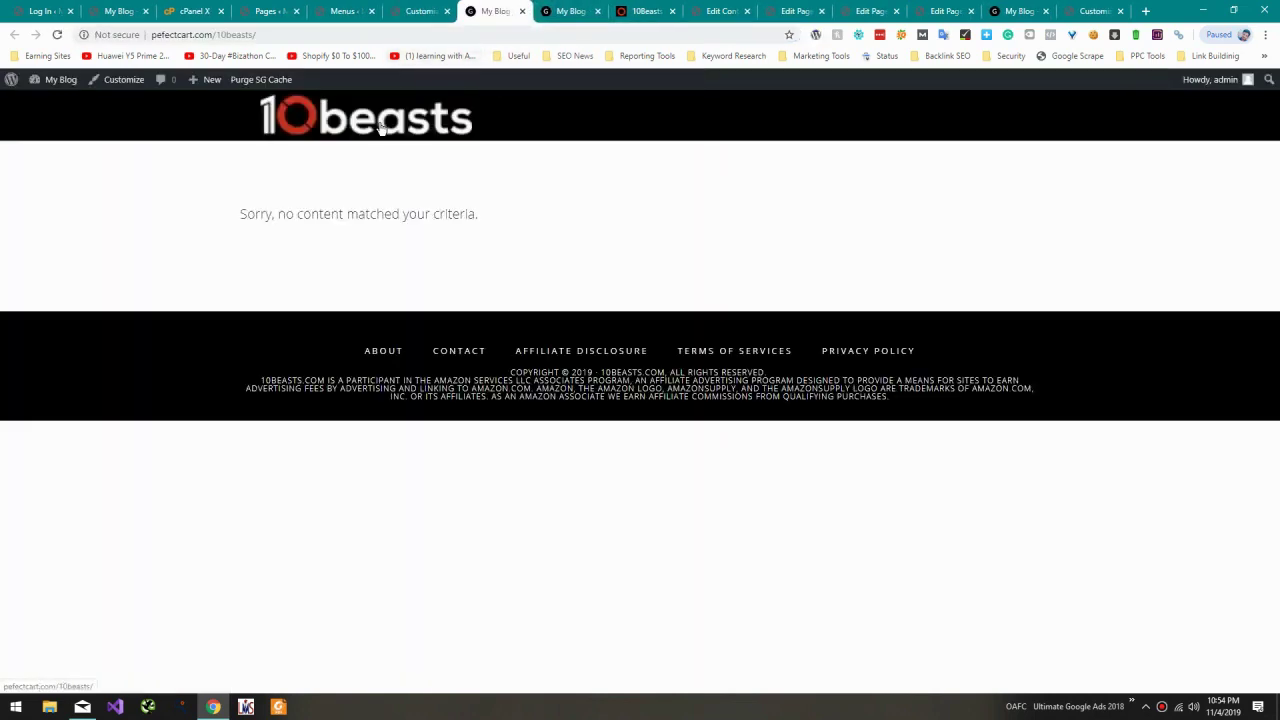
left_click(585, 10)
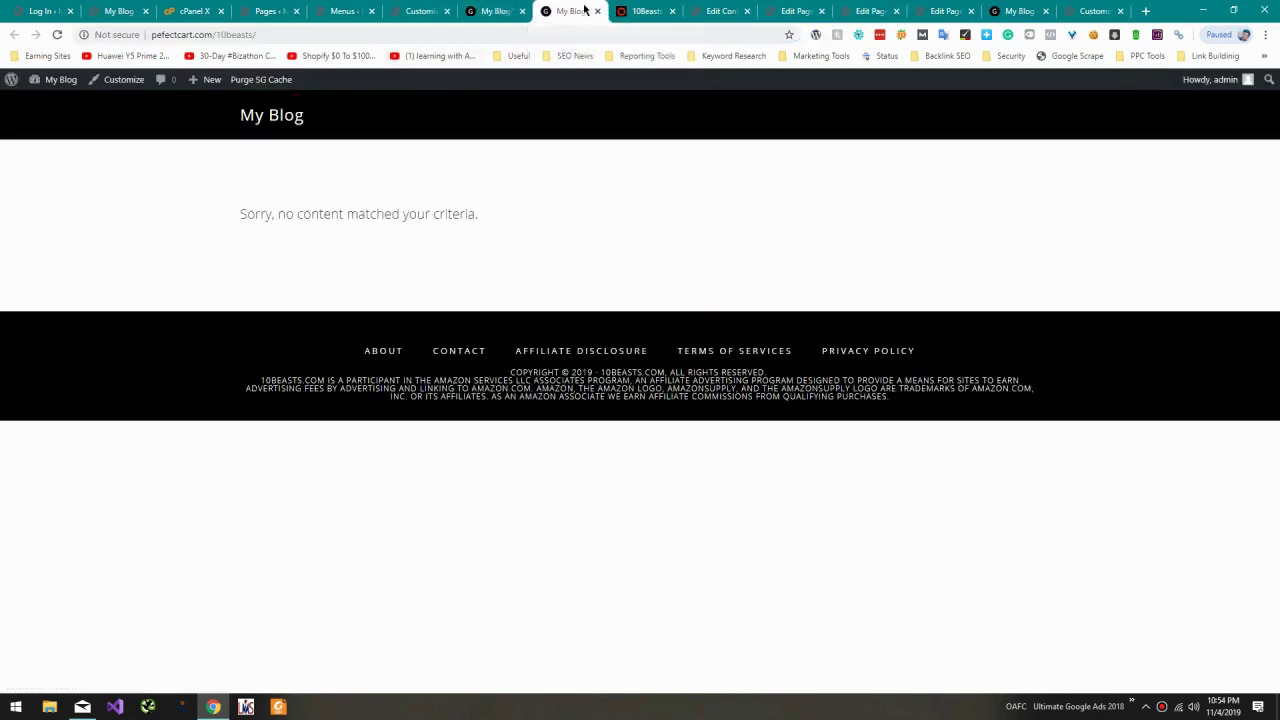
left_click(532, 10)
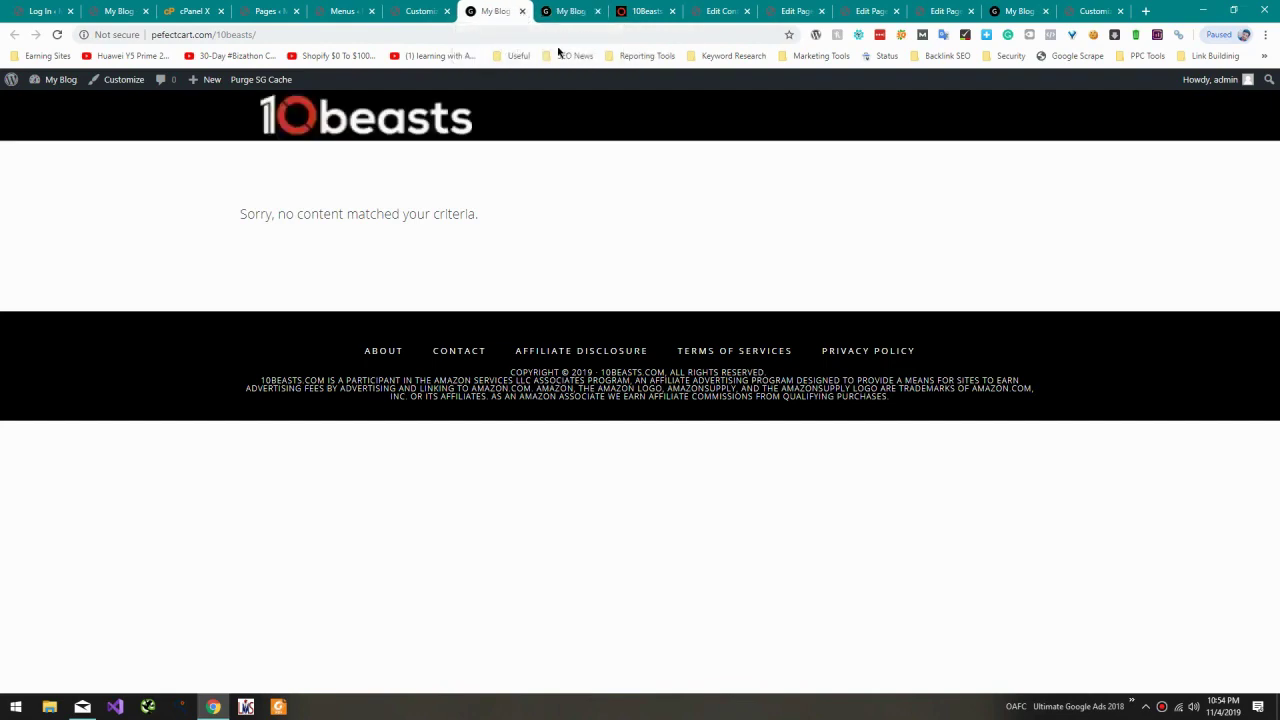
Step: Open the original logo image from the 10beasts.com header in a new tab and save it as logo.png
left_click(586, 10)
left_click(642, 10)
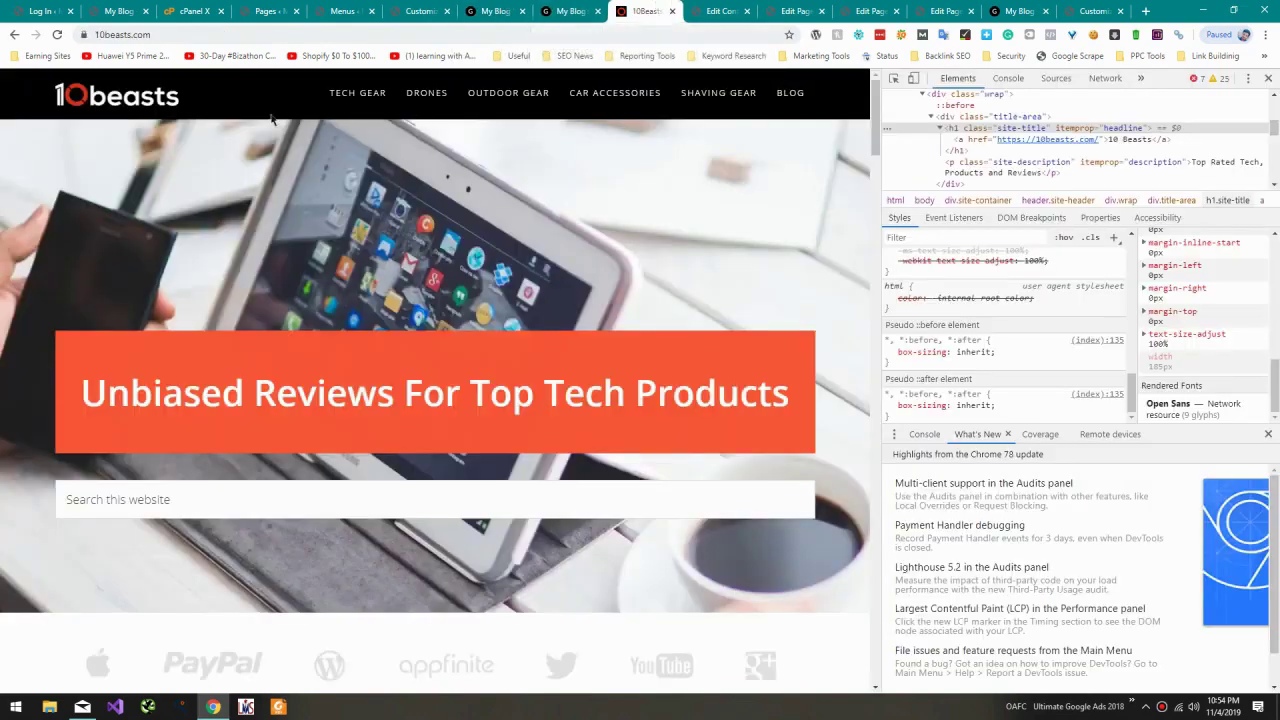
right_click(130, 97)
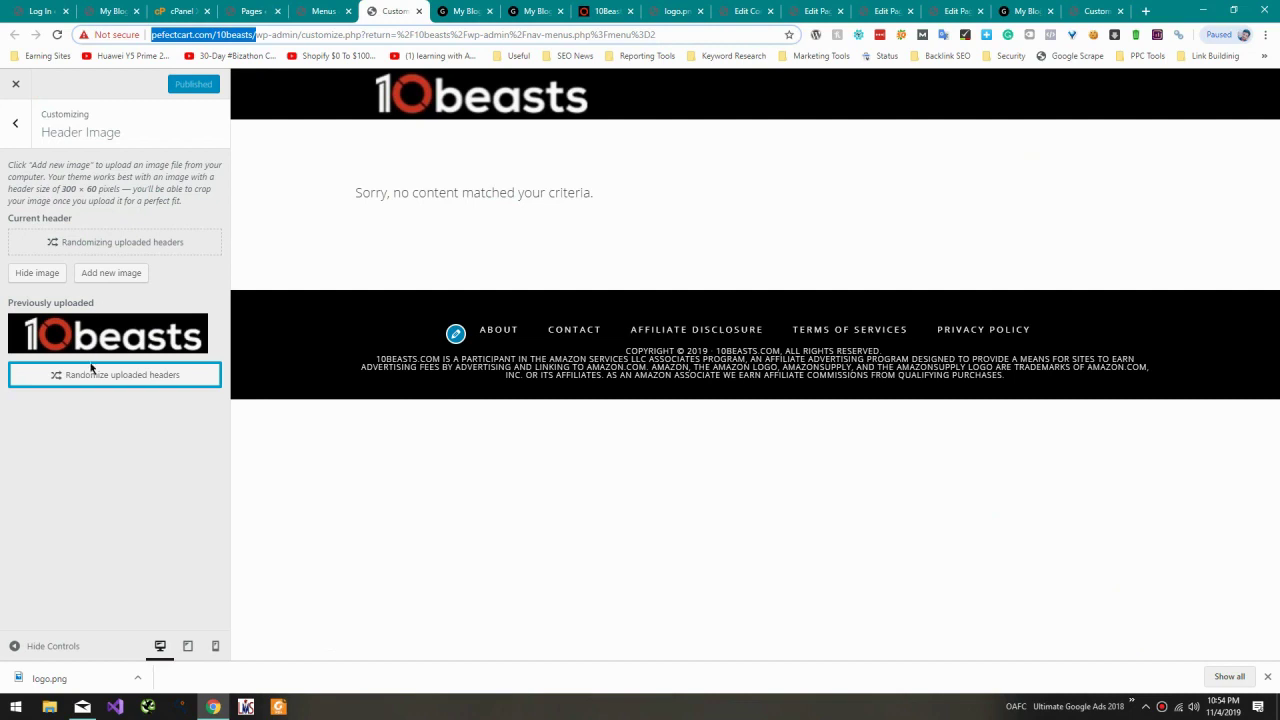
Step: Remove the previously uploaded header image in the customizer and upload logo.jpg from the Lightshot folder again
left_click(207, 330)
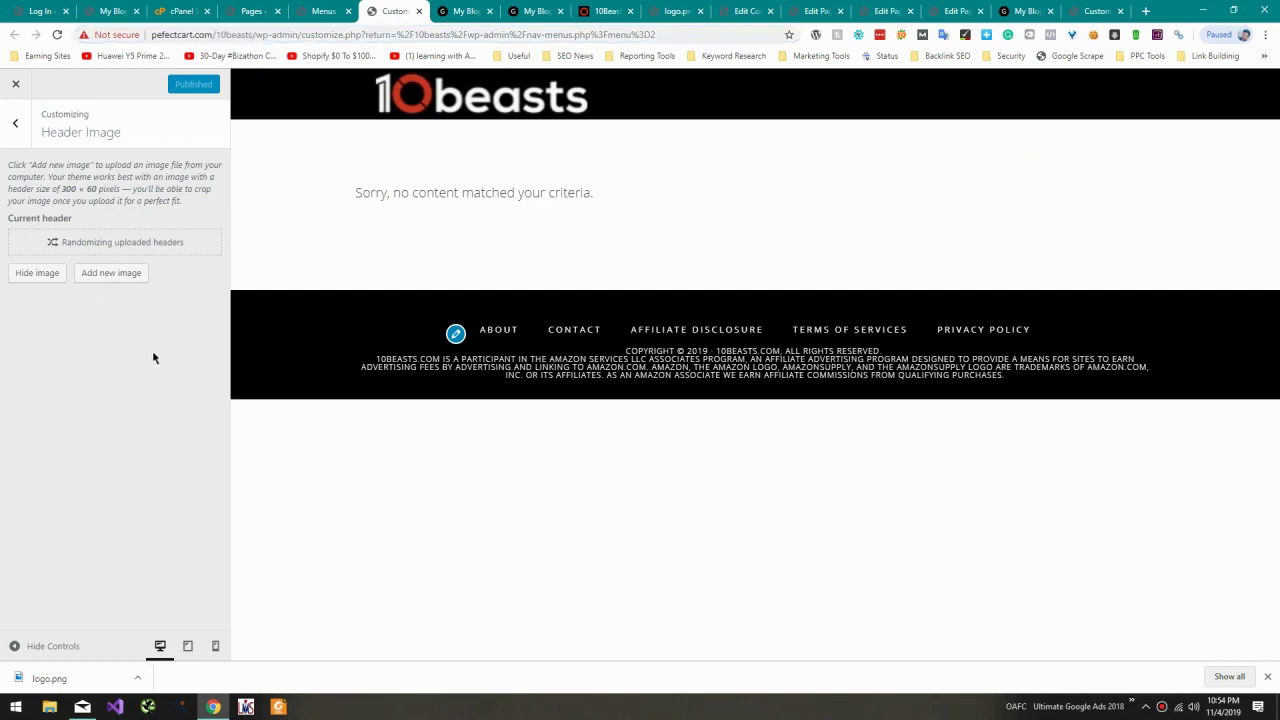
left_click(115, 271)
left_click(63, 136)
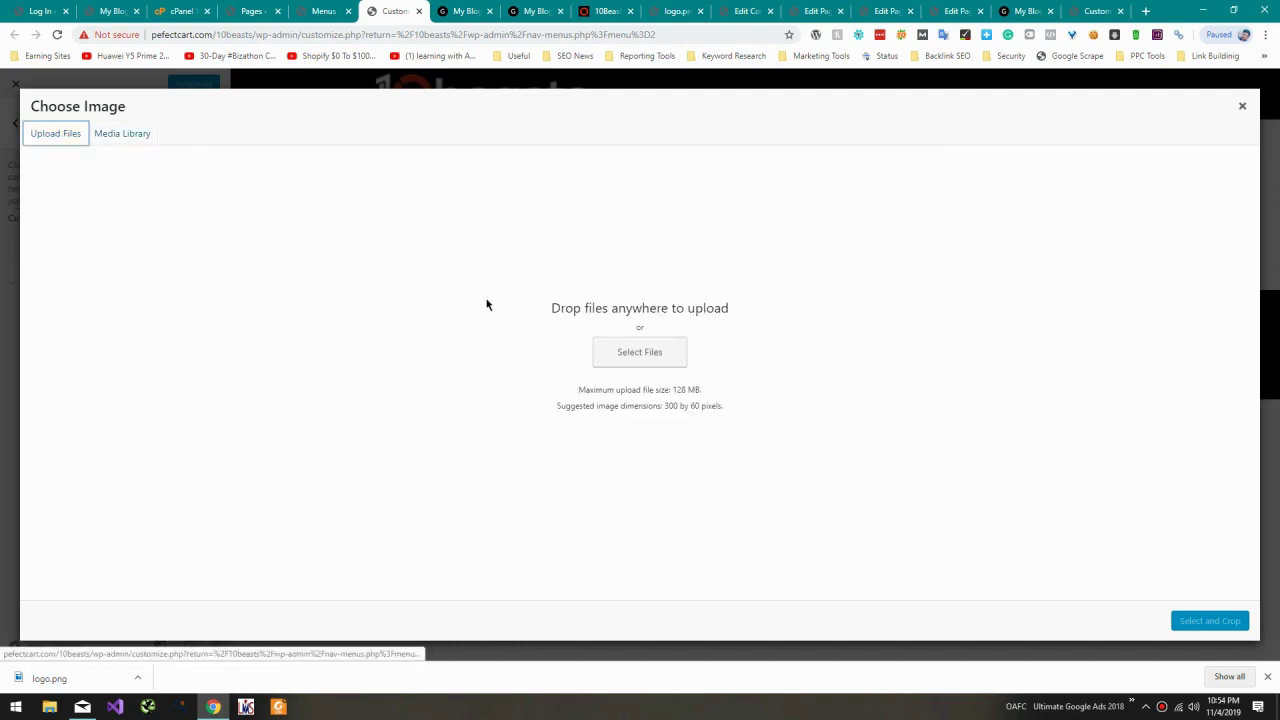
left_click(622, 352)
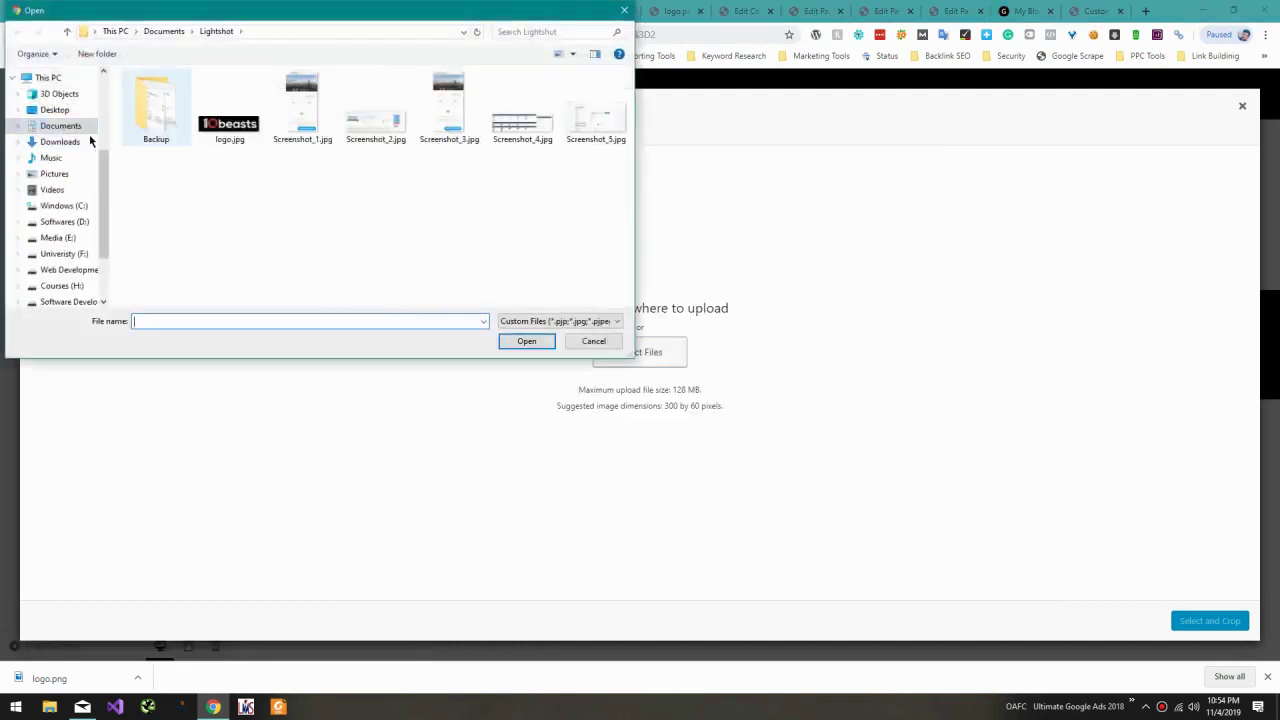
double_click(247, 133)
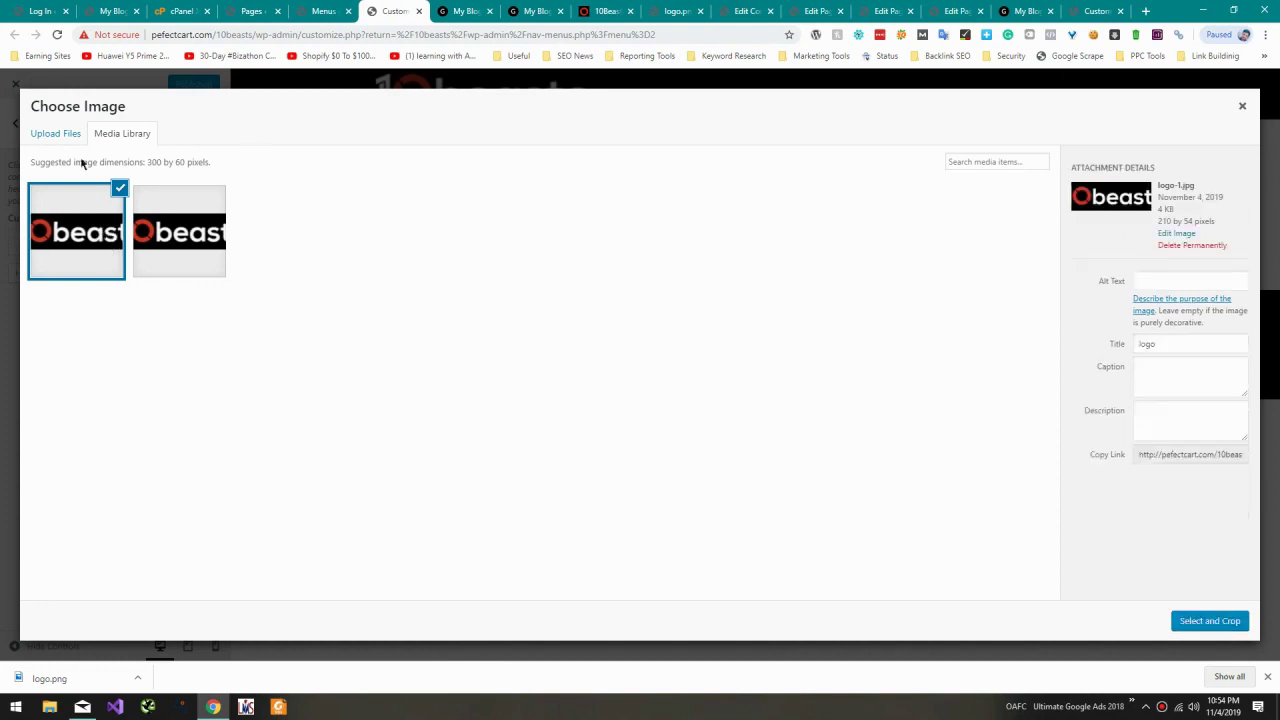
Step: Upload logo.png from the Documents folder to the media library as a new header image
left_click(58, 134)
left_click(655, 353)
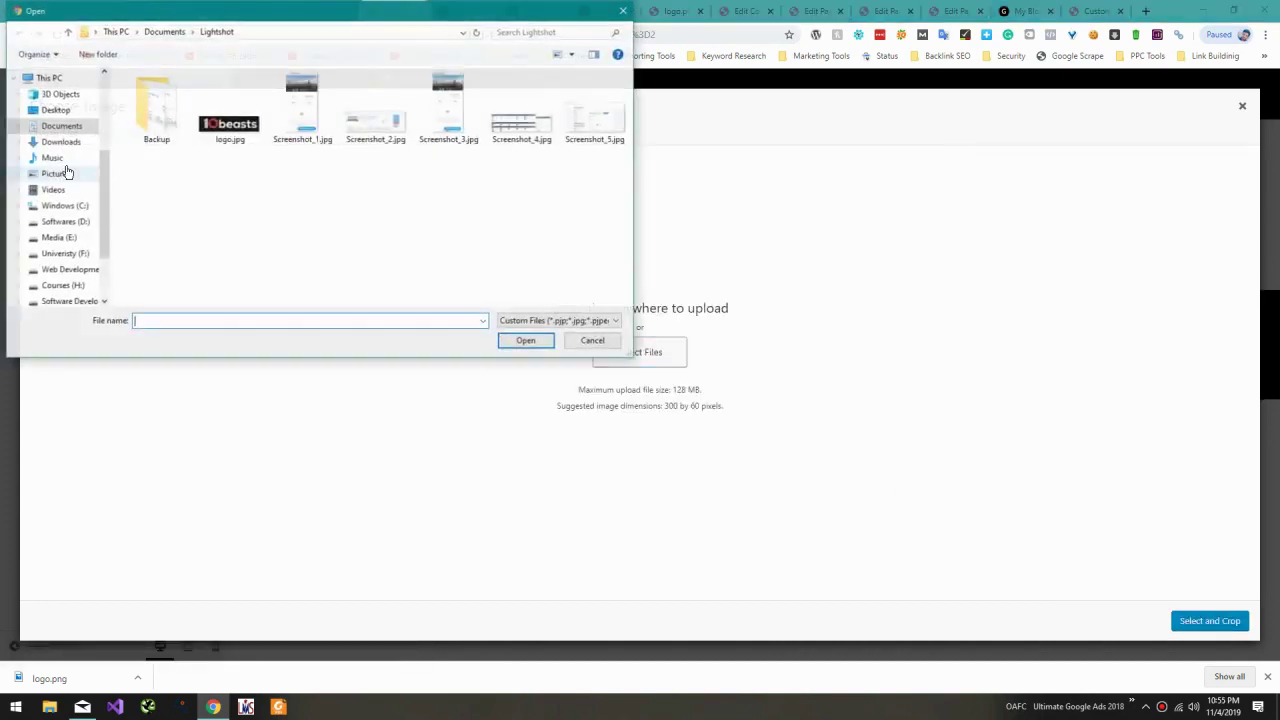
left_click(62, 126)
scroll(305, 232, "down", 5)
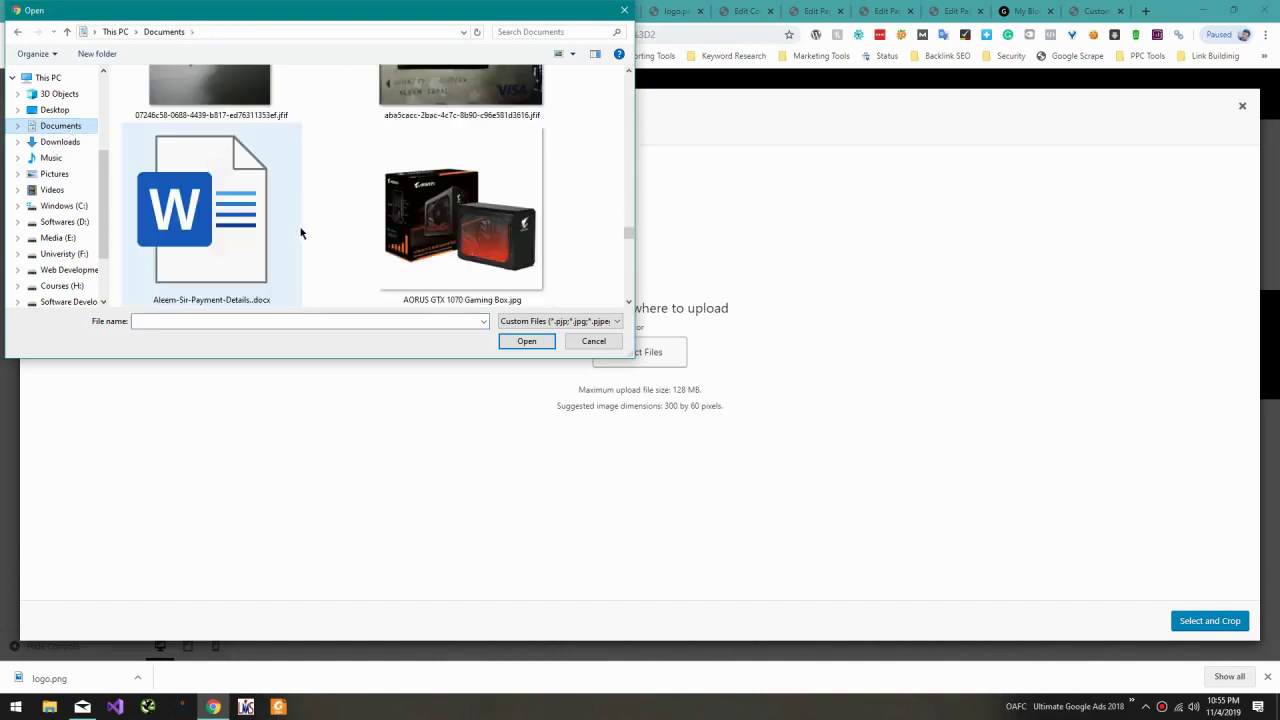
scroll(300, 232, "down", 8)
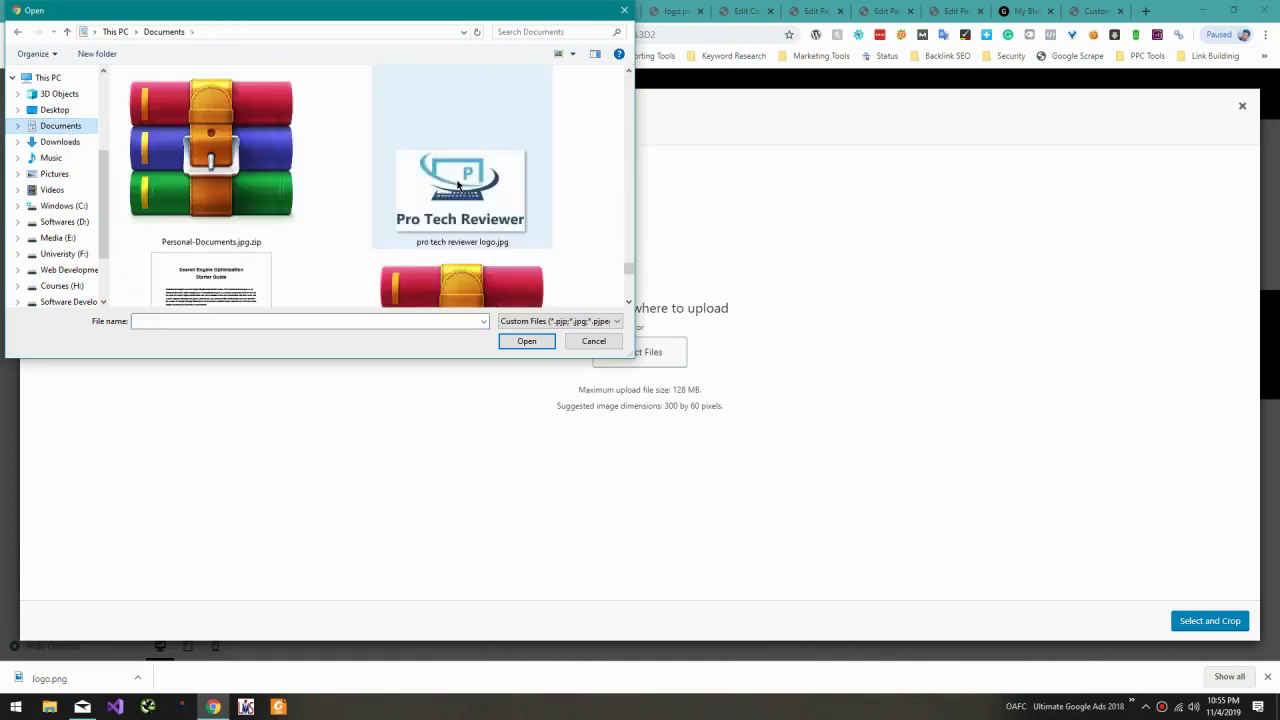
double_click(458, 185)
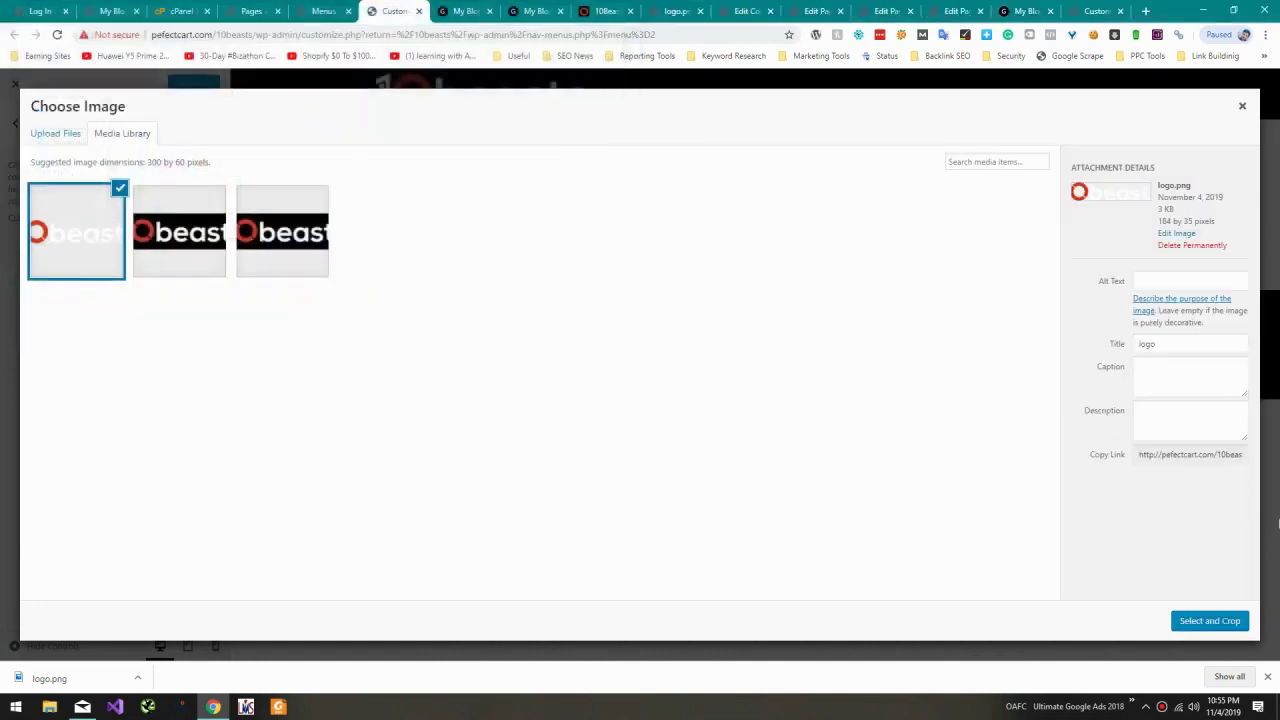
Step: Crop the uploaded logo.png at the suggested crop area and use it as the header image
left_click(1228, 618)
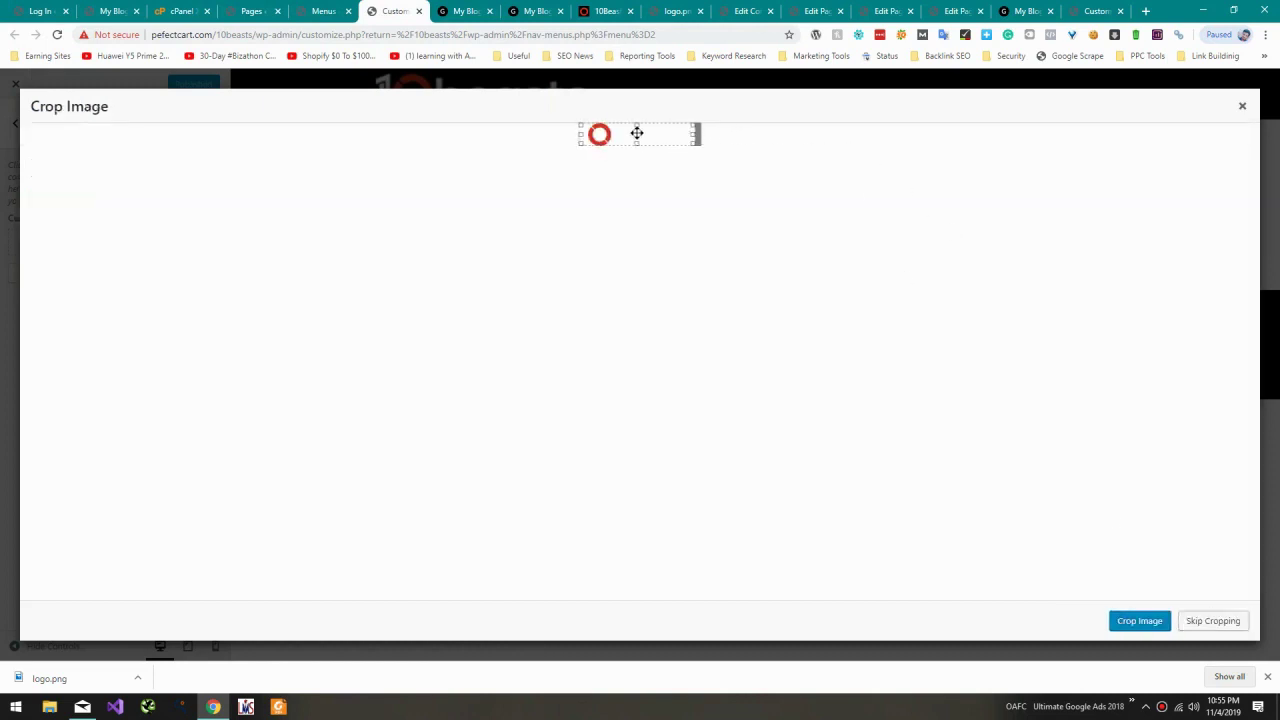
left_click_drag(661, 131, 658, 132)
left_click(1158, 628)
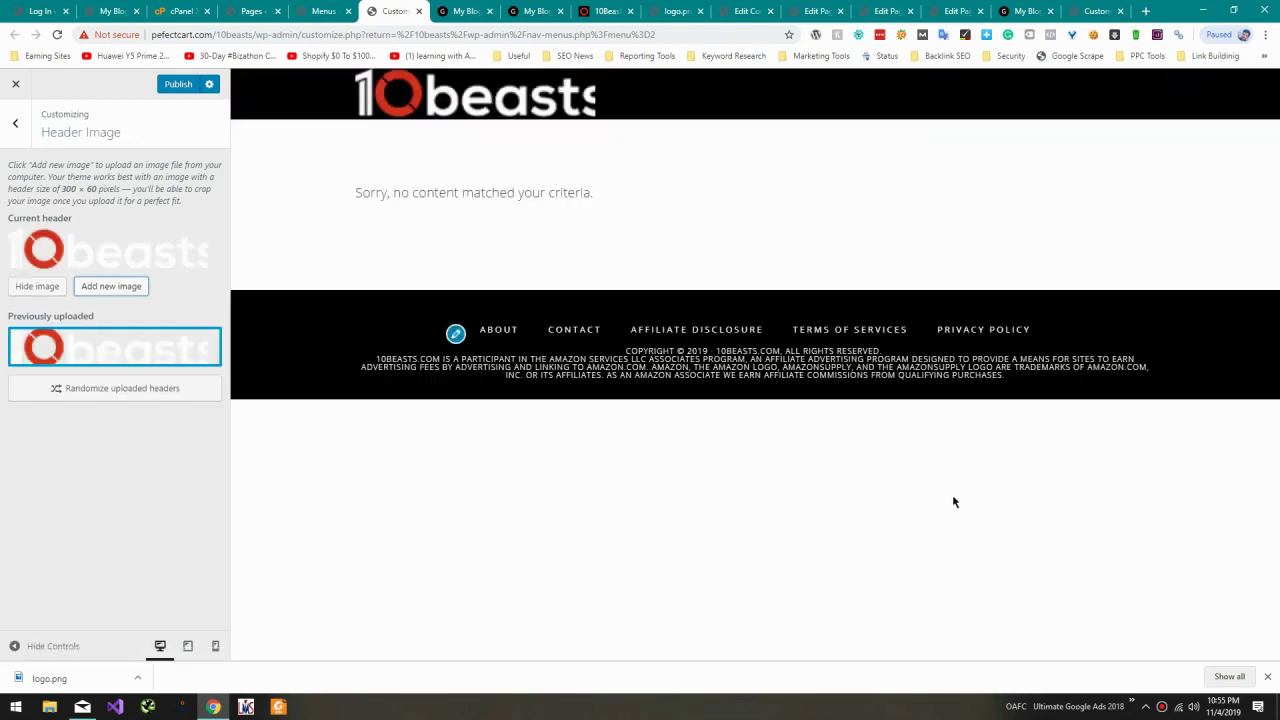
Step: Replace the cropped header image with logo.png from the media library, skip cropping, and publish the changes
left_click(28, 288)
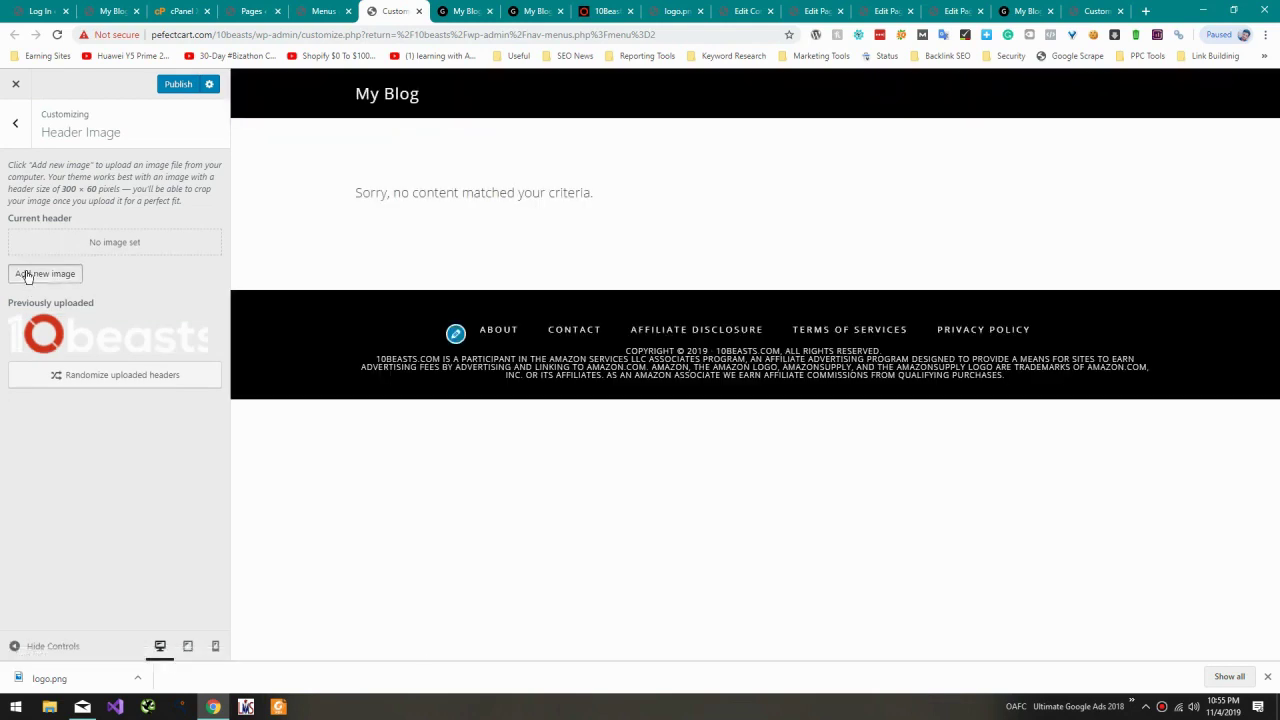
left_click(28, 276)
left_click(57, 257)
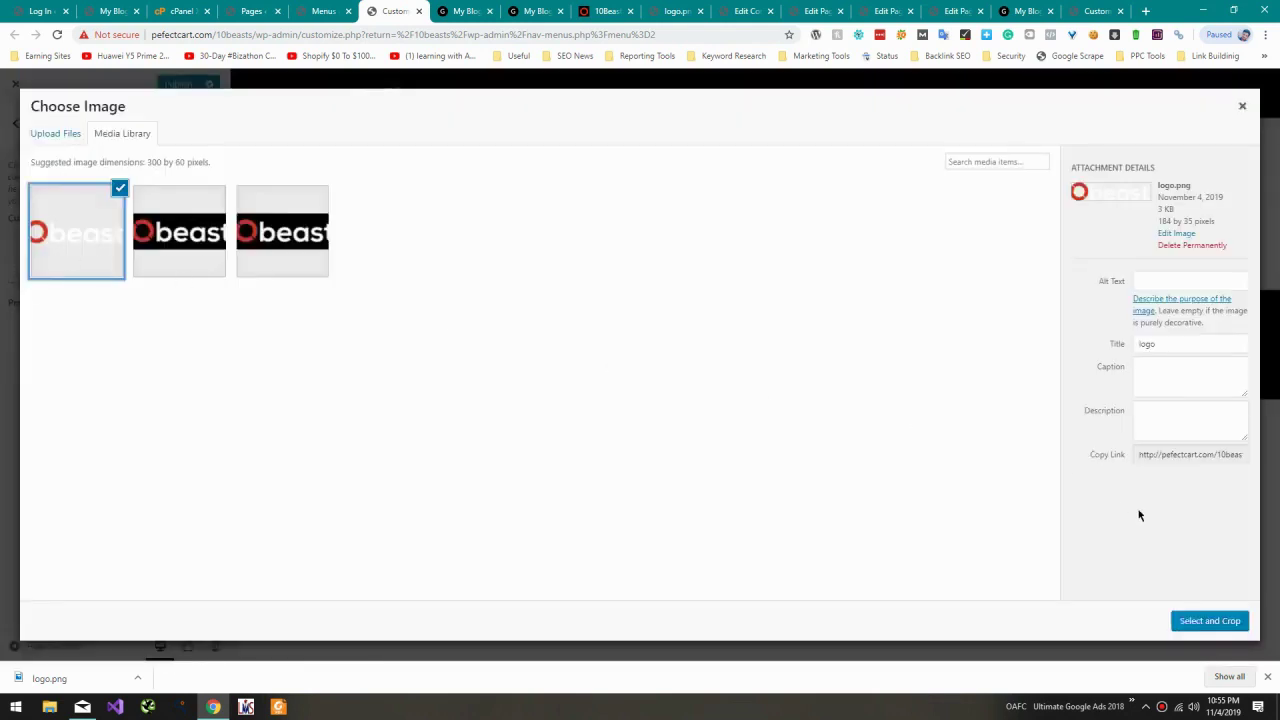
left_click(1182, 625)
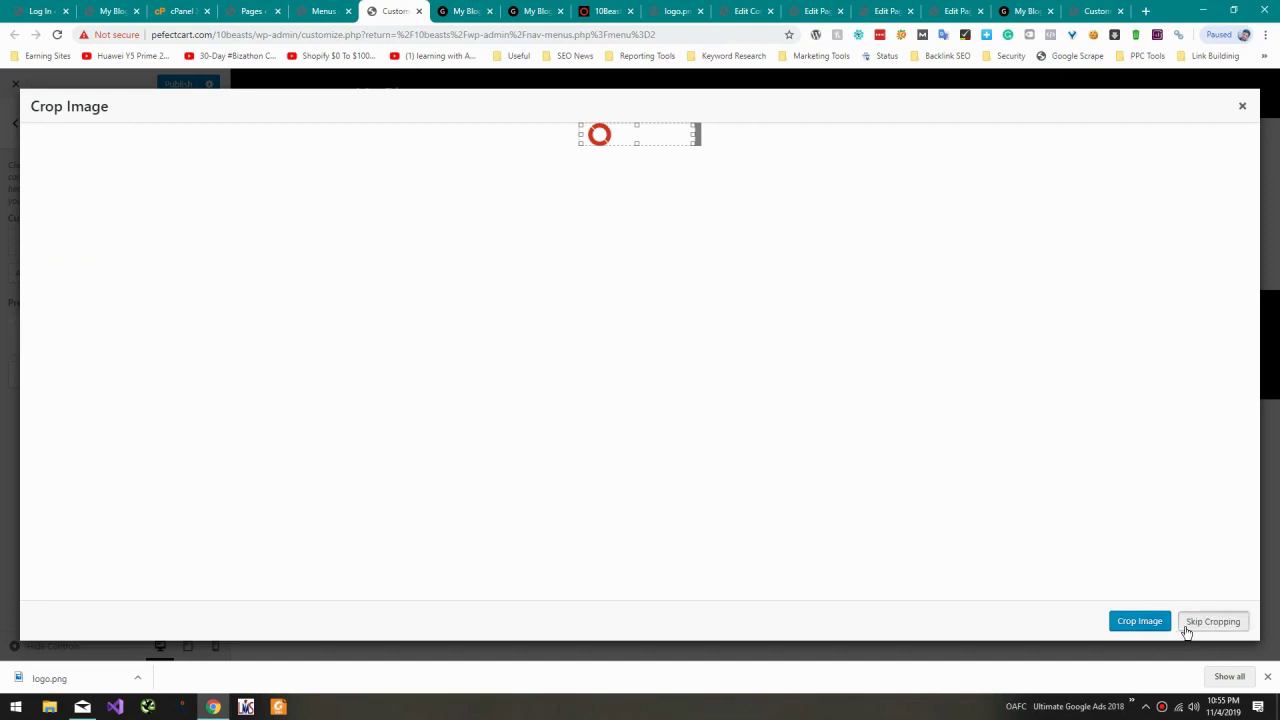
left_click(1186, 628)
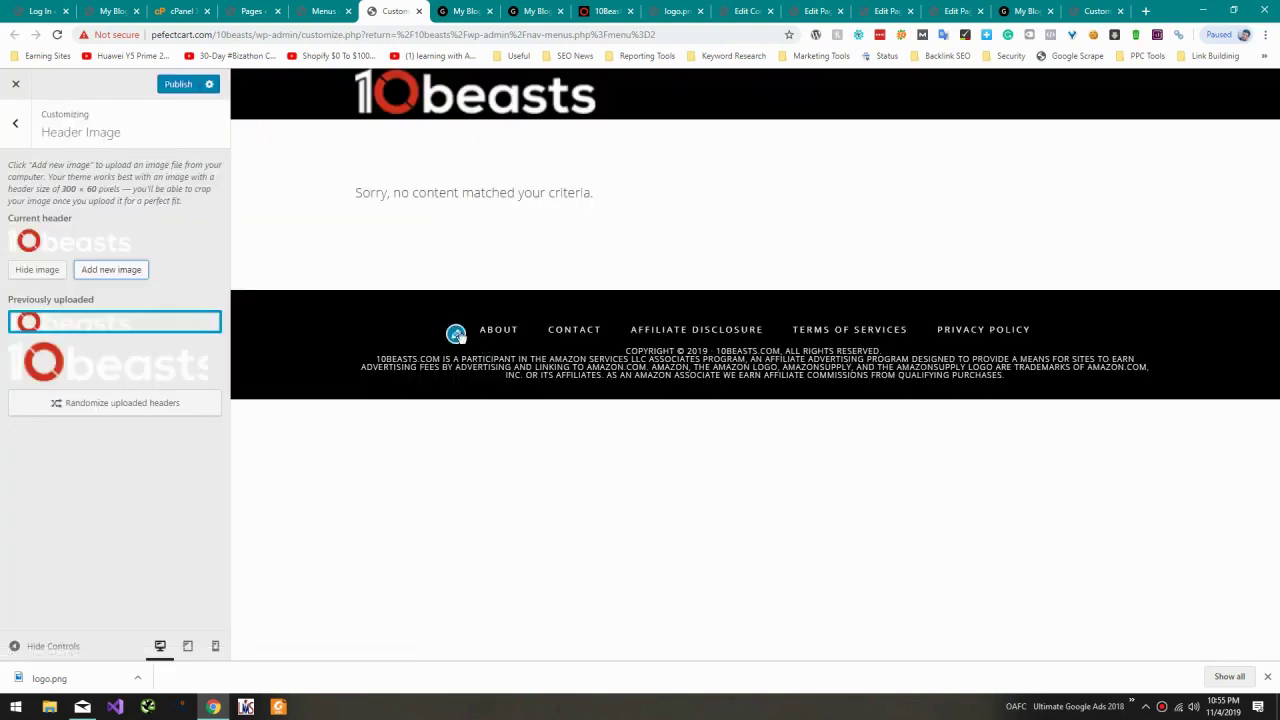
left_click(178, 85)
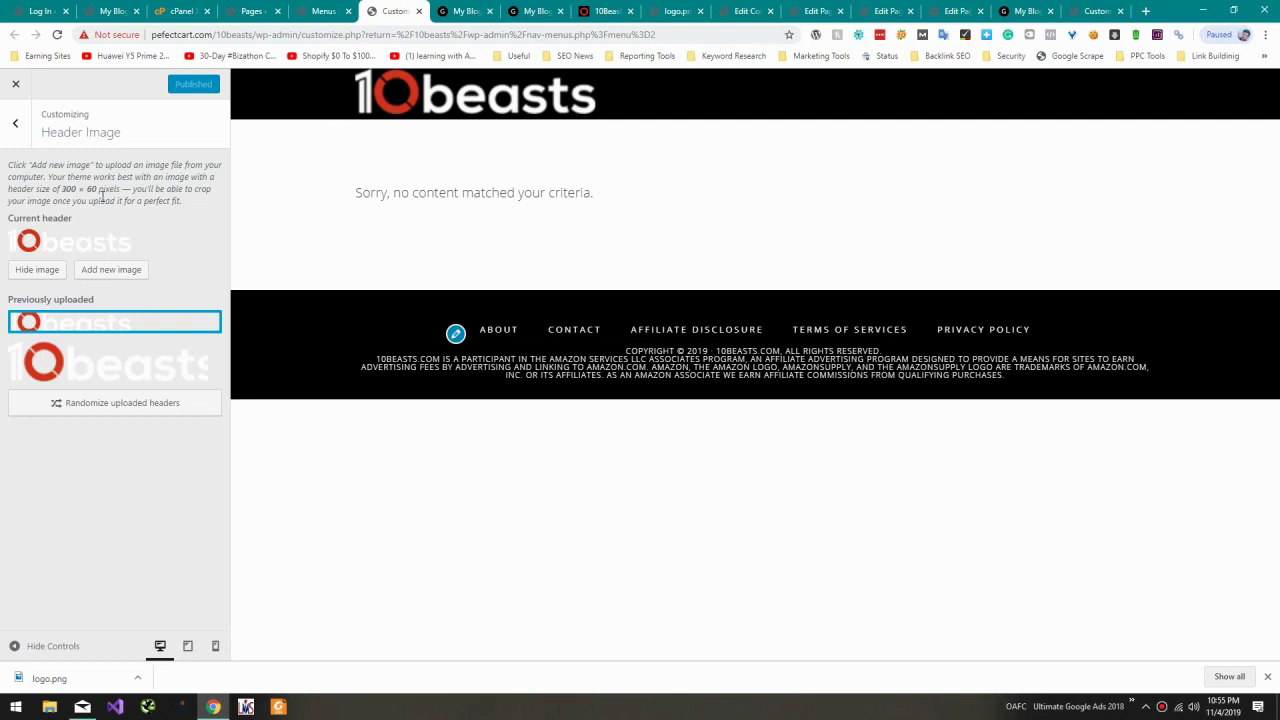
Step: Open the customizer's Site Identity settings and check the header on the live My Blog page
left_click(18, 124)
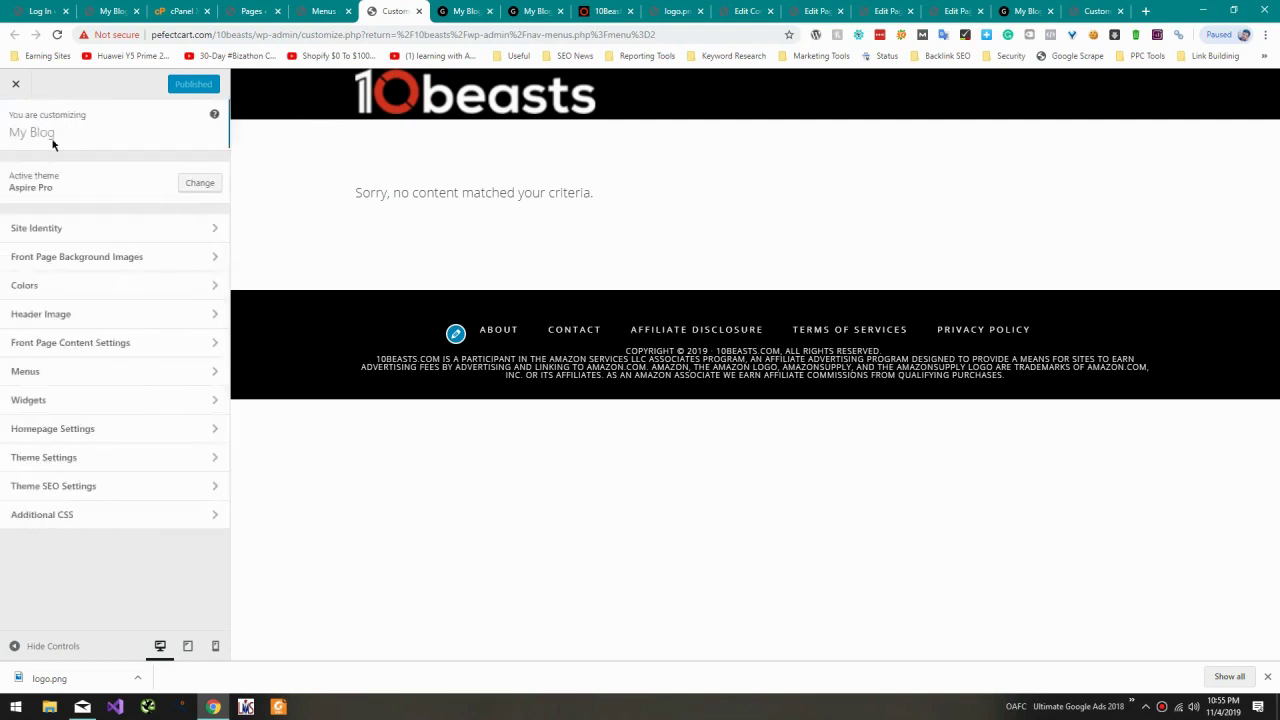
left_click(106, 234)
left_click(462, 11)
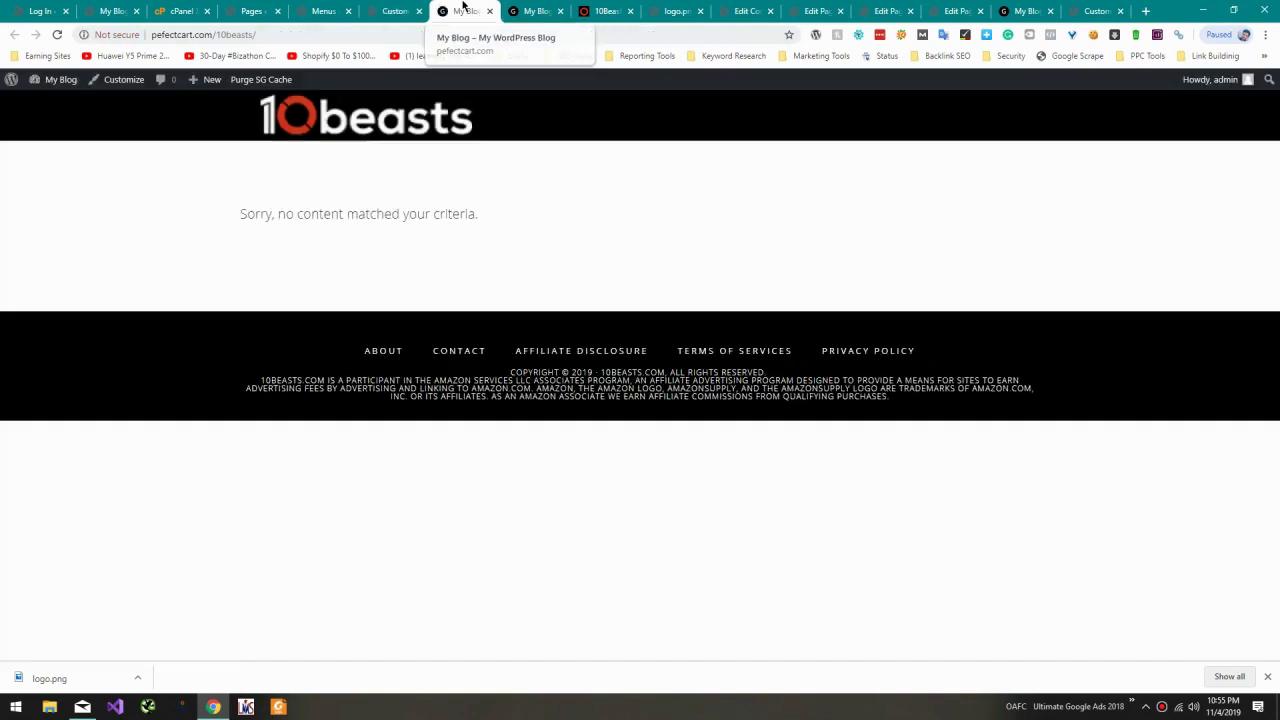
Step: Load 10beasts.com/favicon.ico in the original site's browser tab, save it as favicon.ico and close that tab
left_click(605, 11)
left_click(236, 36)
key("ctrl+c")
left_click(298, 33)
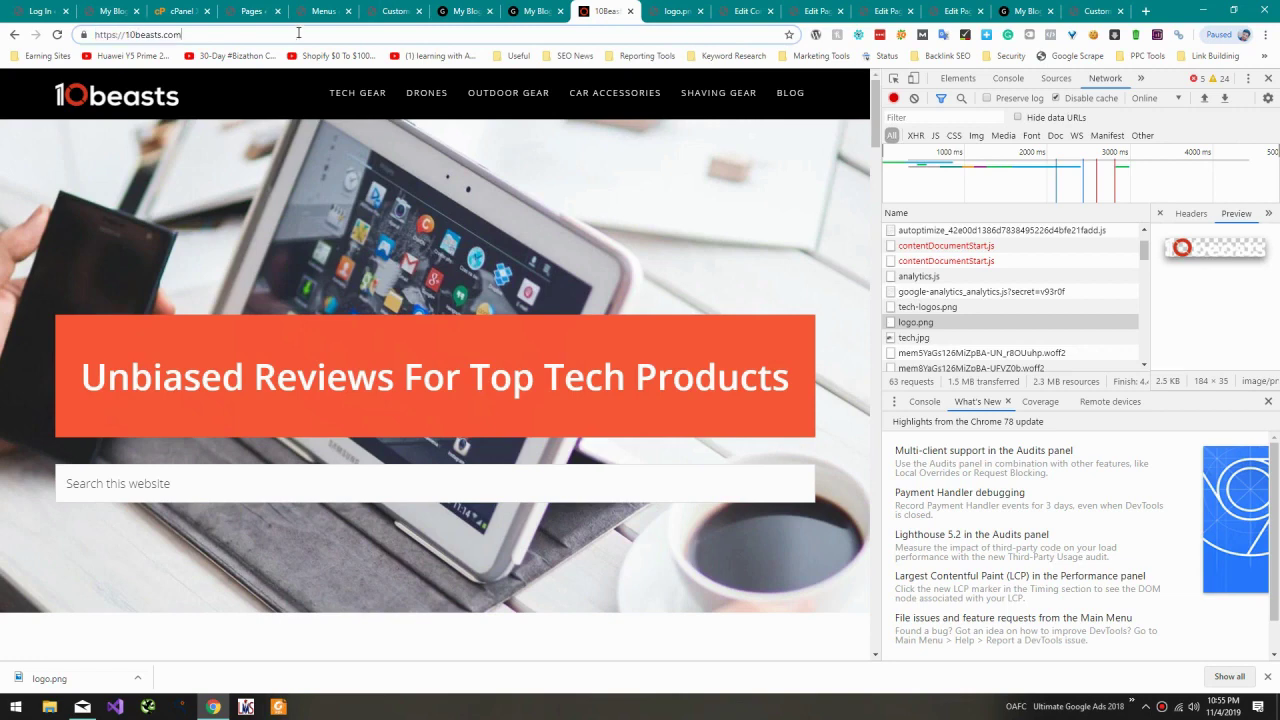
type("/favico")
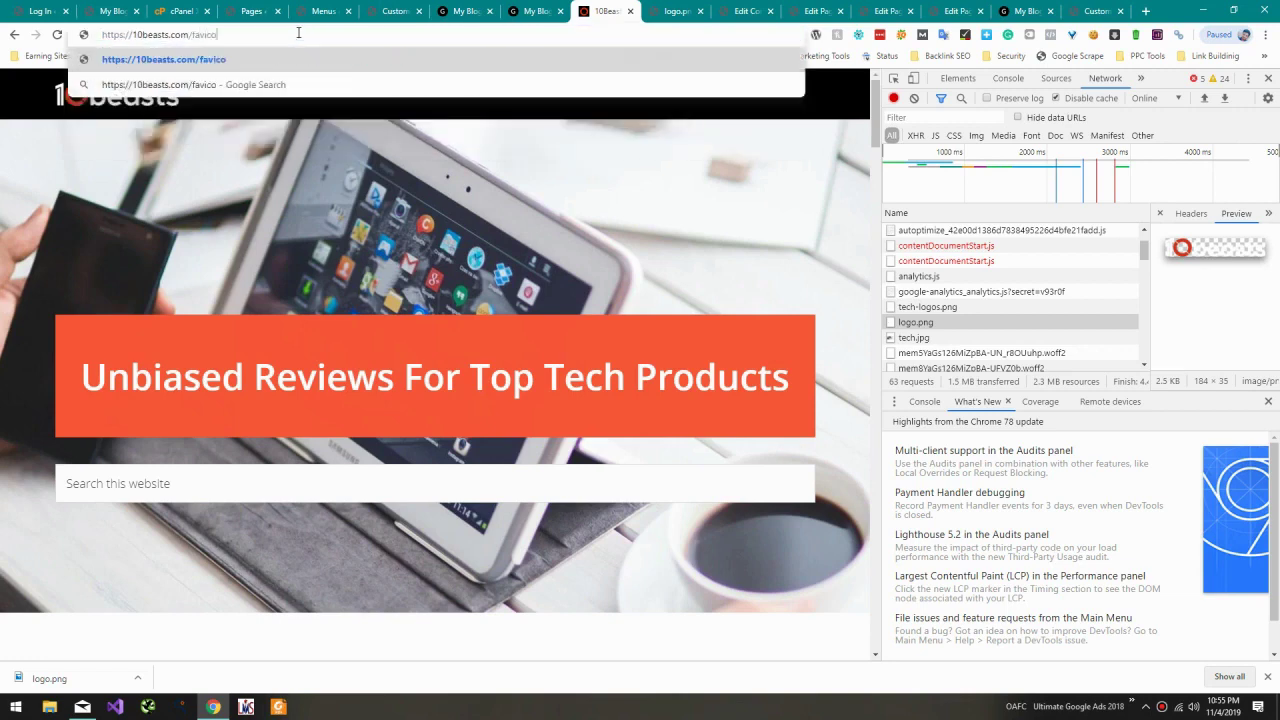
type("n.ico")
key("Return")
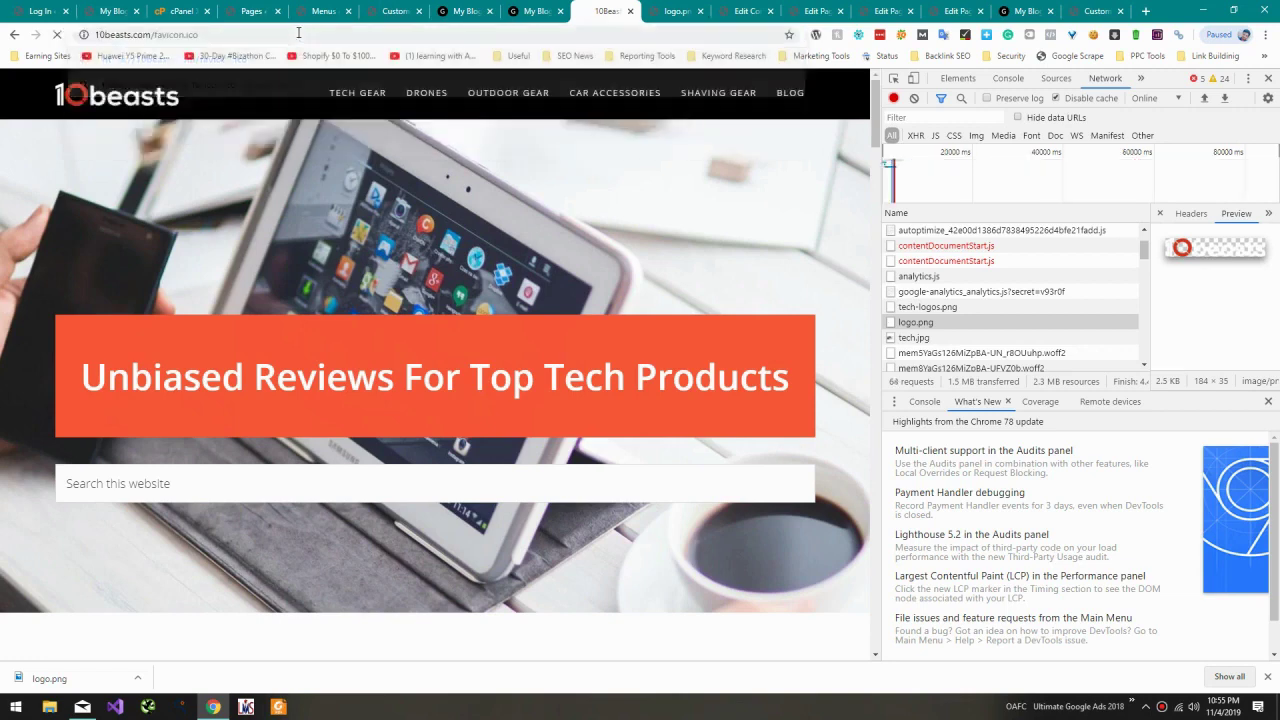
left_click(1268, 78)
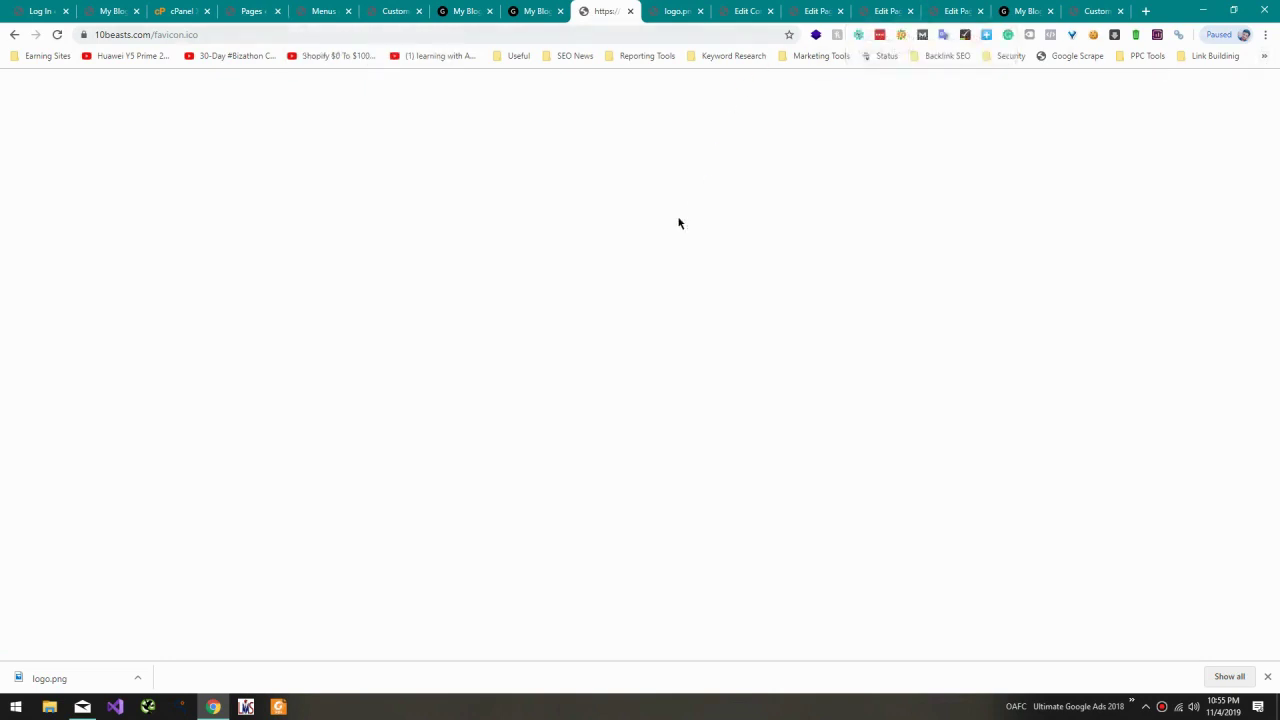
key("ctrl+s")
key("Return")
key("ctrl+w")
key("ctrl+w")
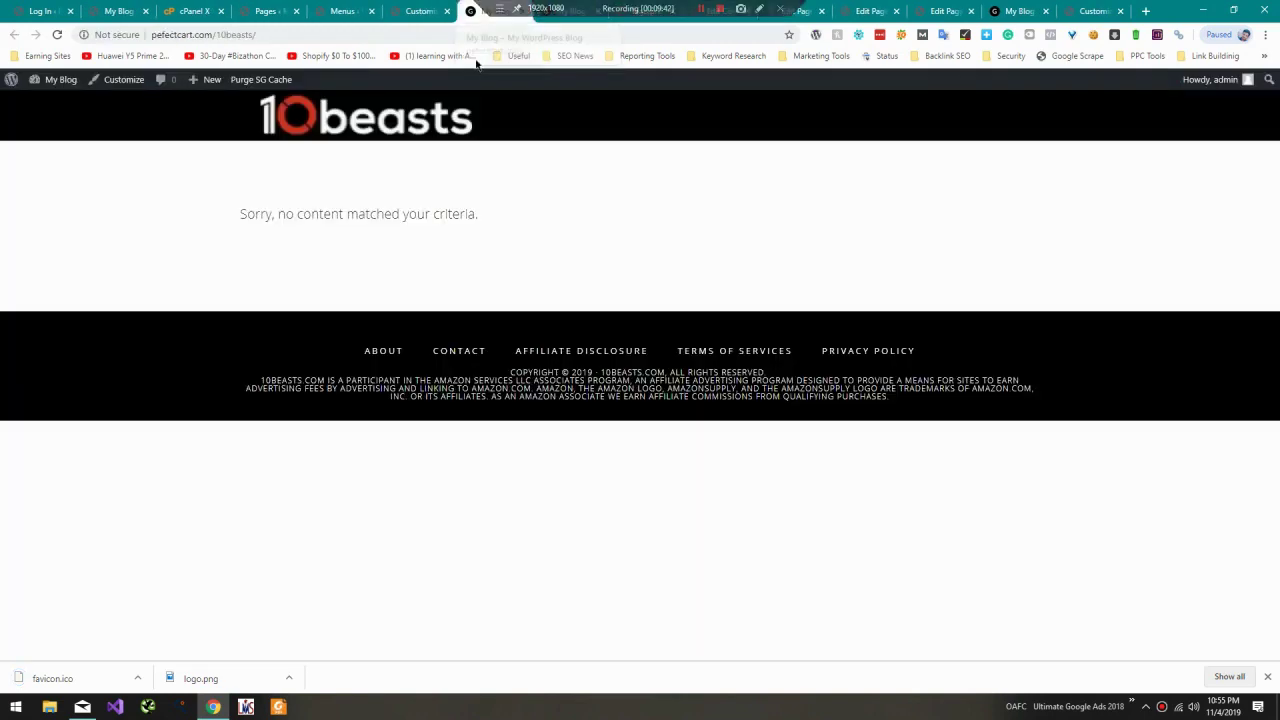
Step: Try to upload the saved favicon.ico as the site icon in the customizer's Site Identity settings
left_click(428, 10)
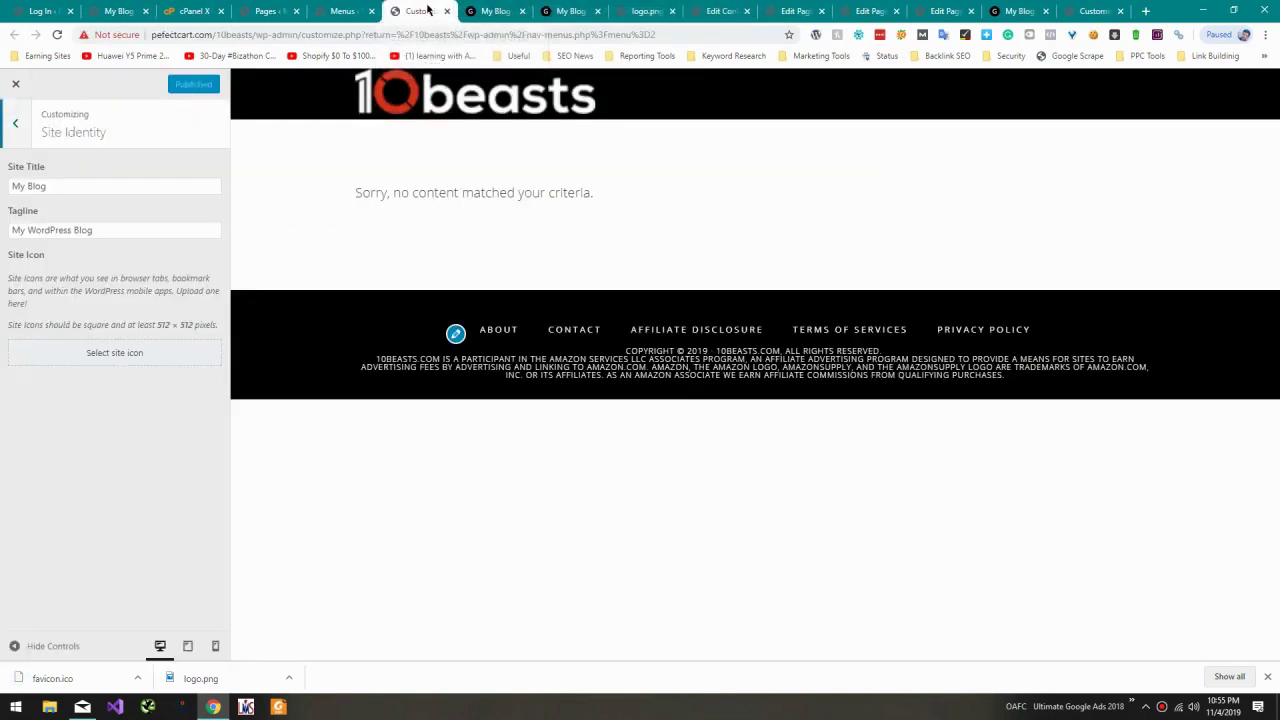
left_click(113, 353)
left_click(66, 134)
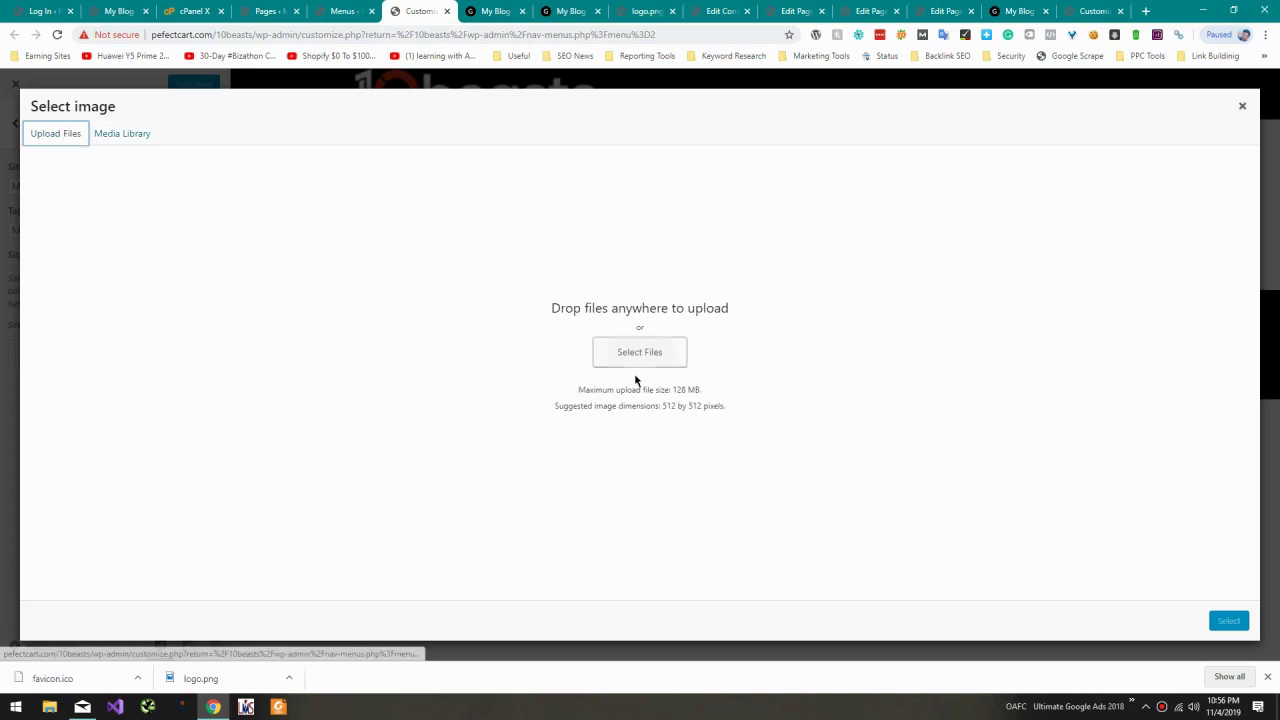
left_click(634, 352)
scroll(257, 214, "down", 5)
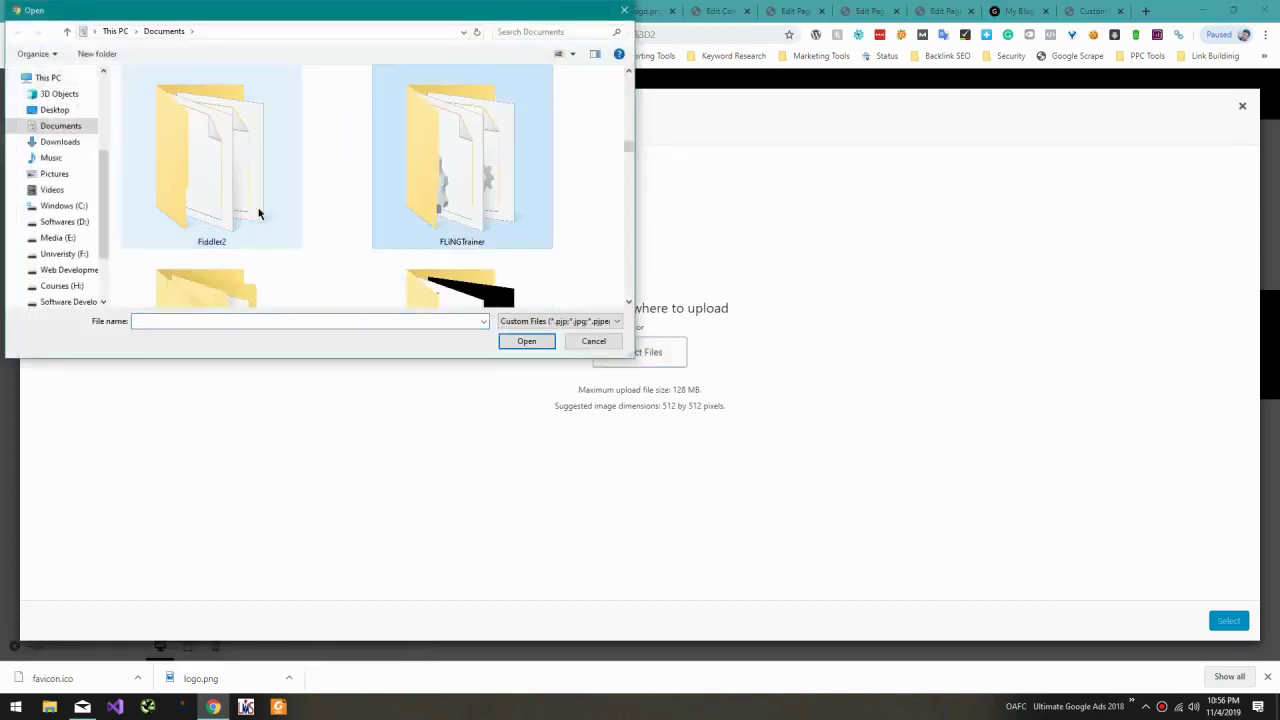
left_click(462, 155)
double_click(486, 210)
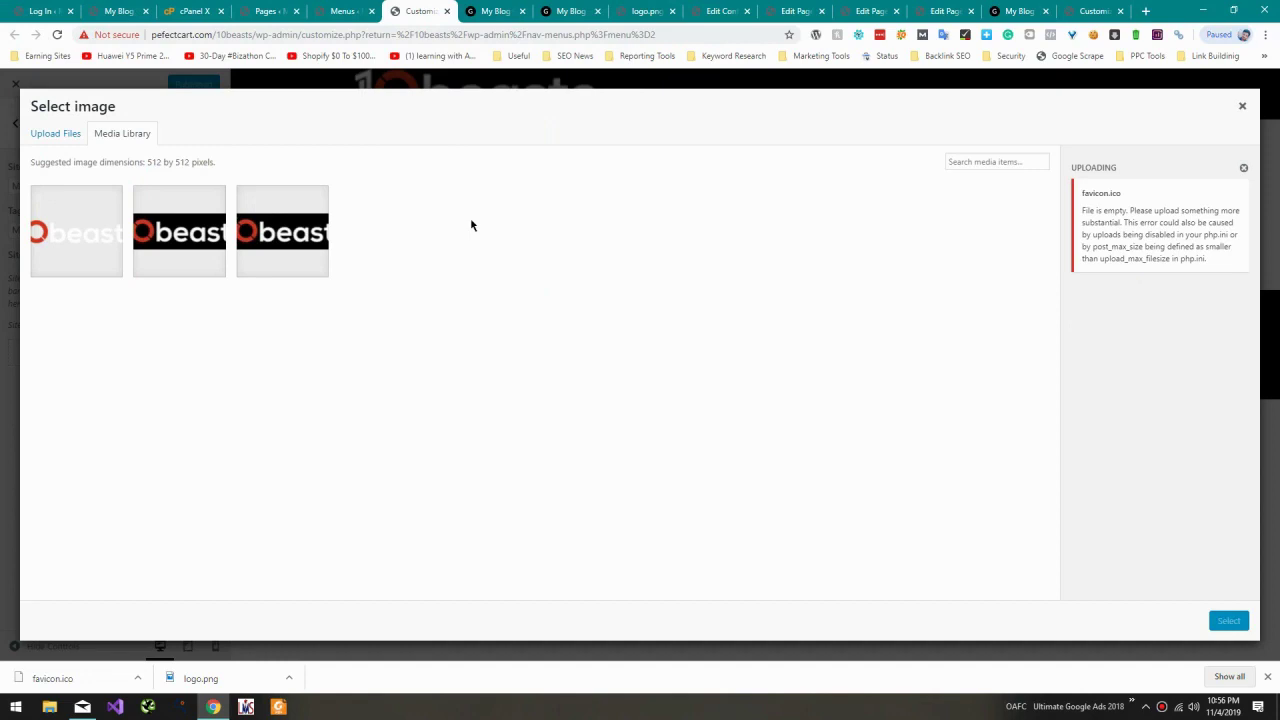
Step: Search Google for "favicon downloader" in a new browser tab and open the Favicon Grabber website
left_click(636, 10)
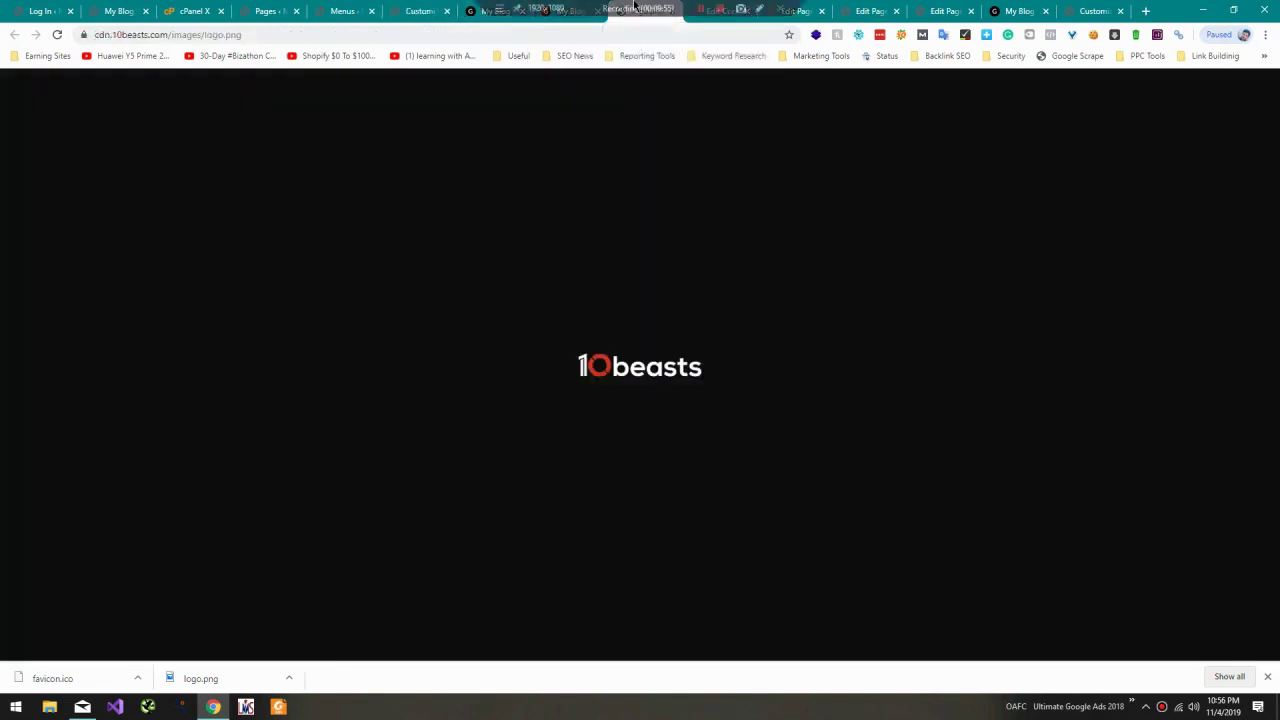
key("ctrl+t")
type("favicon downlo")
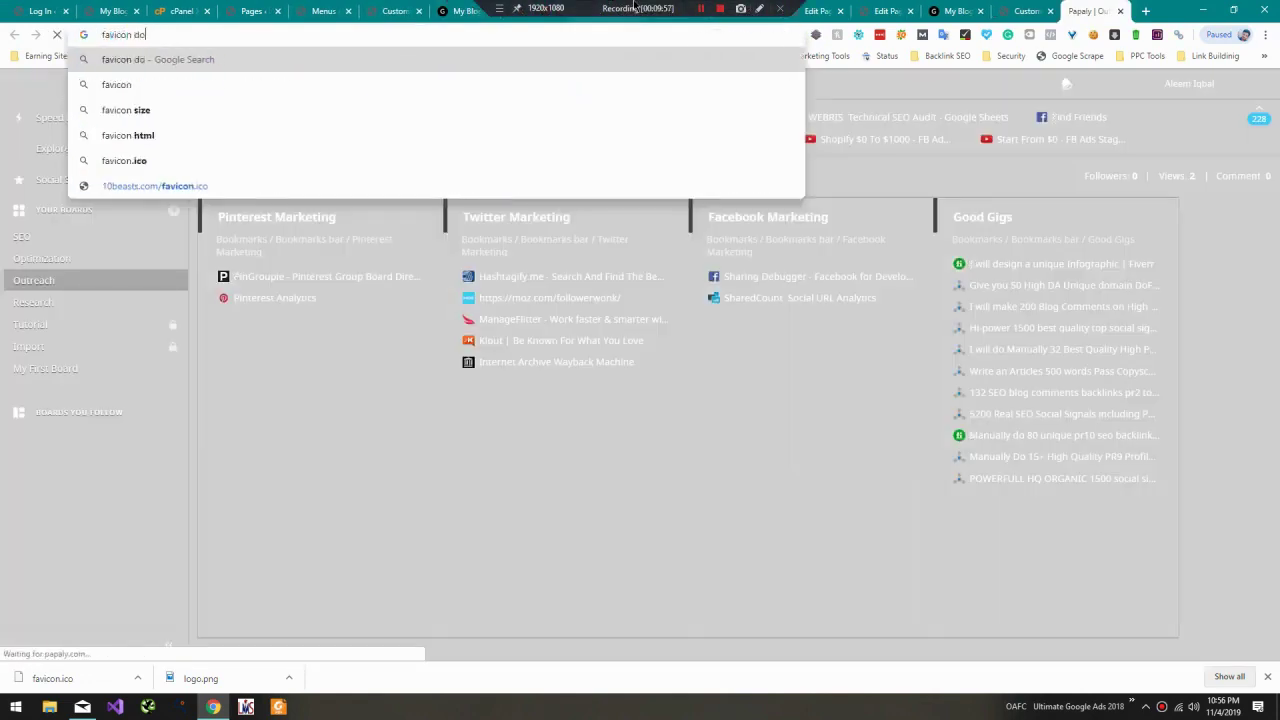
key("Return")
key("ctrl+t")
type("10beasts.com")
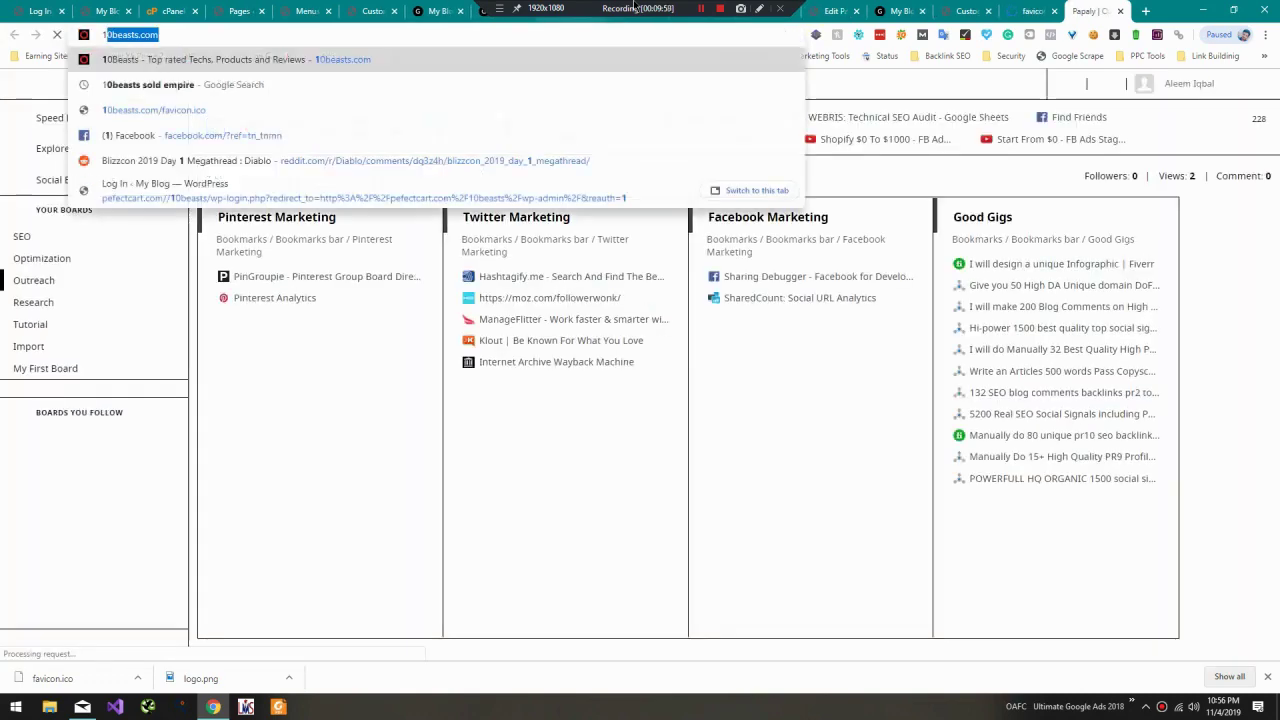
key("ctrl+w")
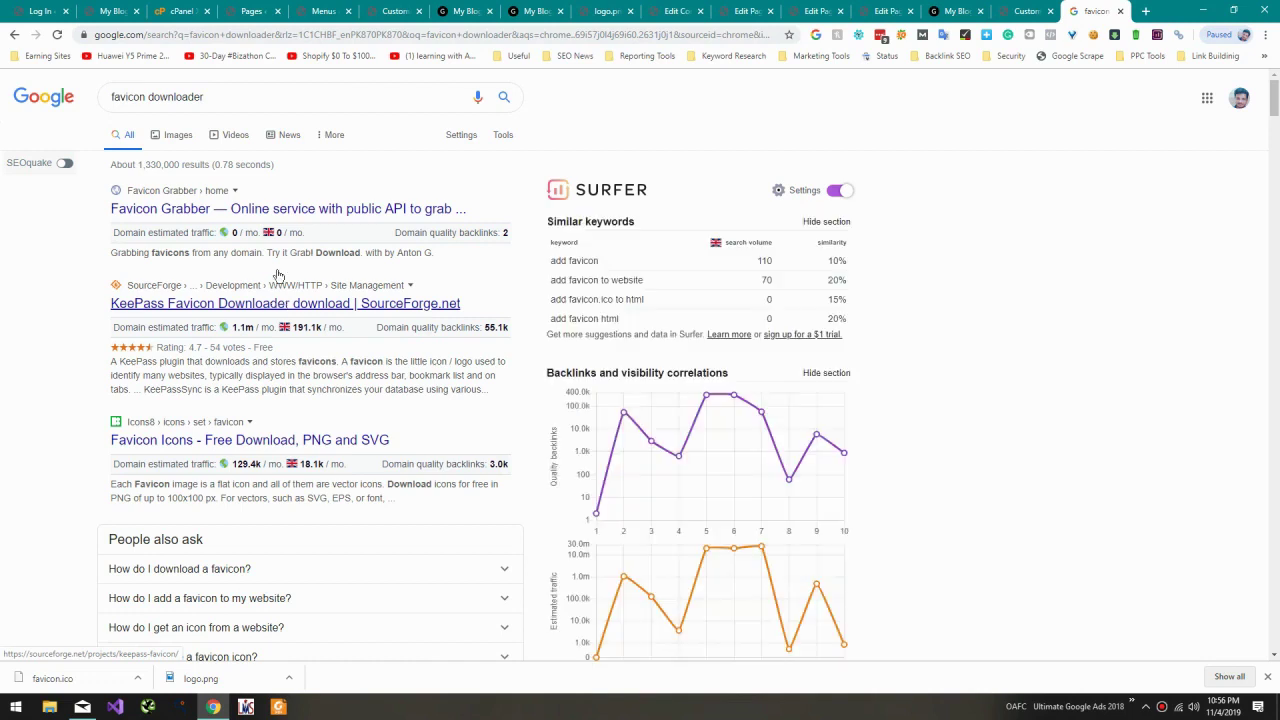
left_click(286, 210)
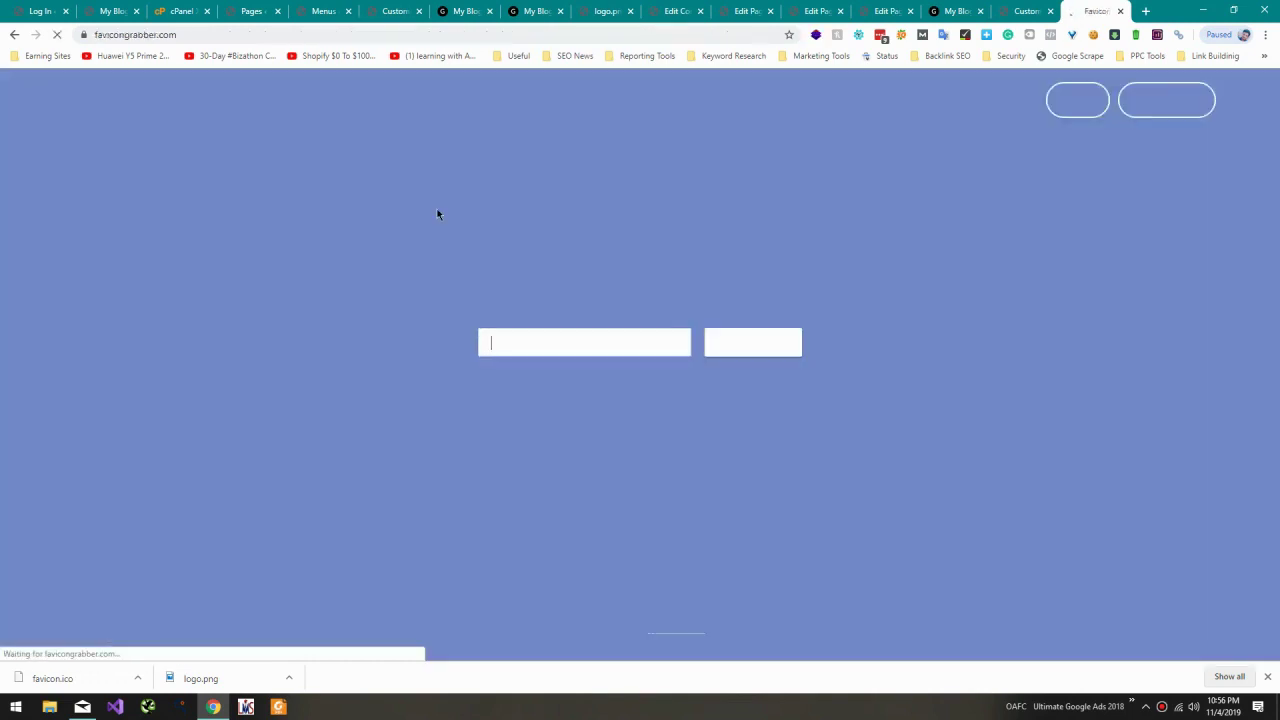
Step: Grab the favicon of 10beasts.com with Favicon Grabber and download it as icon.png
key("ctrl+v")
left_click(730, 343)
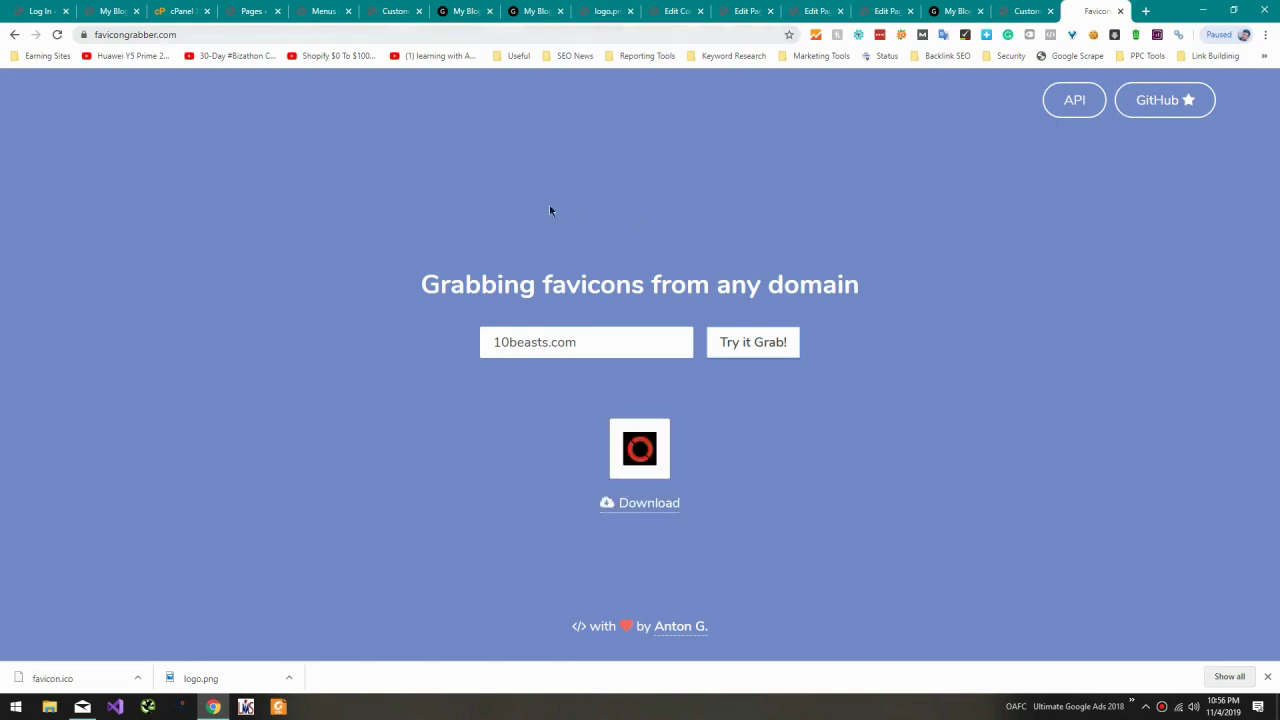
left_click(647, 515)
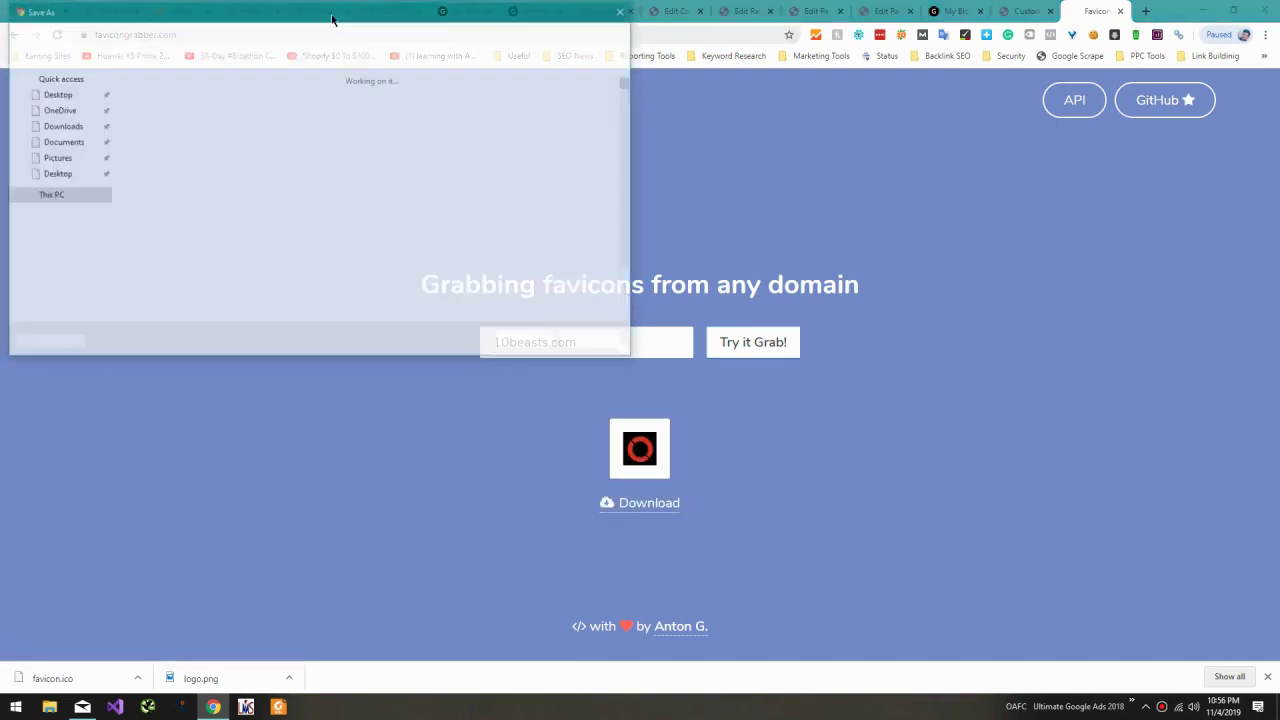
left_click(526, 341)
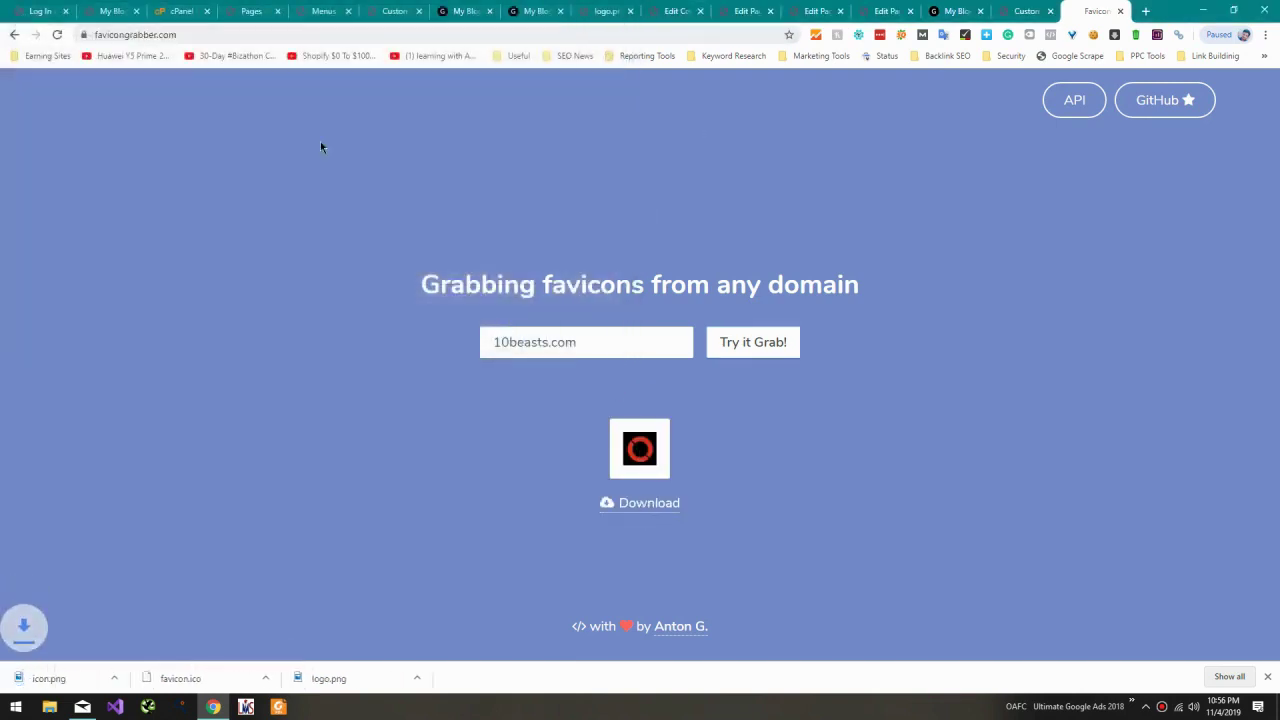
Step: Return to the customizer's image selection, upload the downloaded icon.png and select it as the site icon
left_click(248, 10)
left_click(330, 10)
left_click(392, 10)
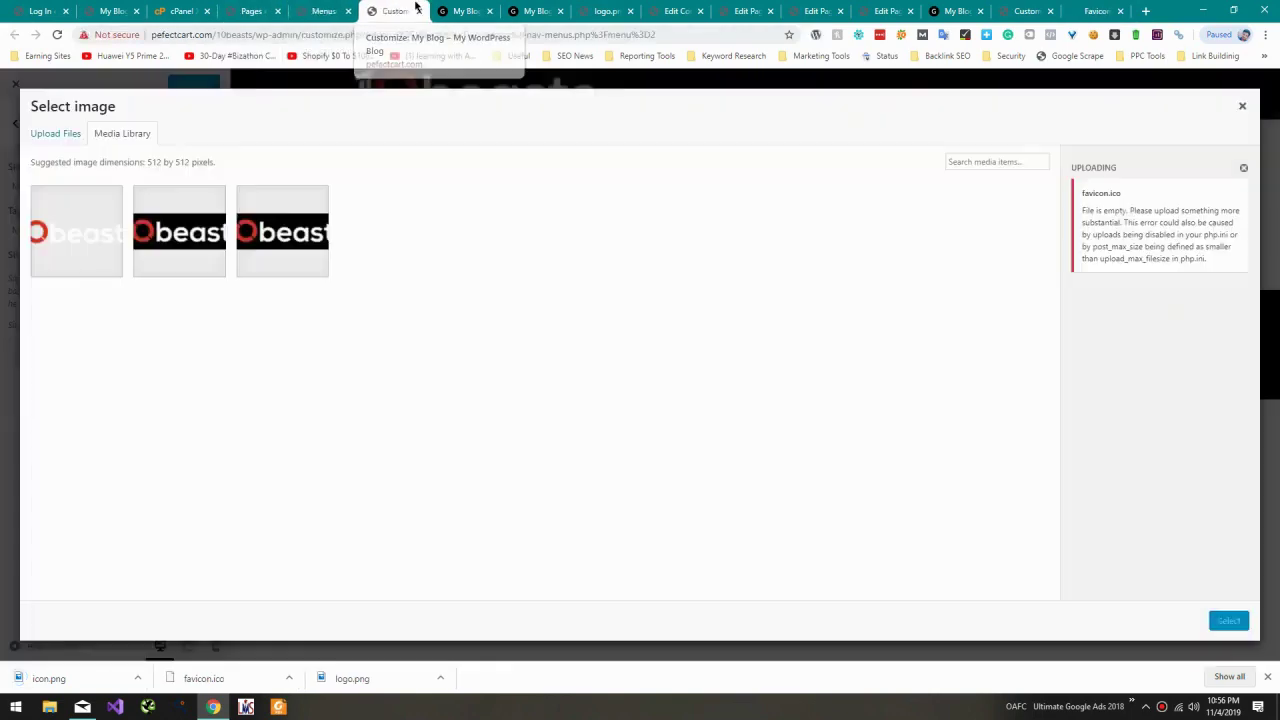
left_click_drag(125, 660, 803, 500)
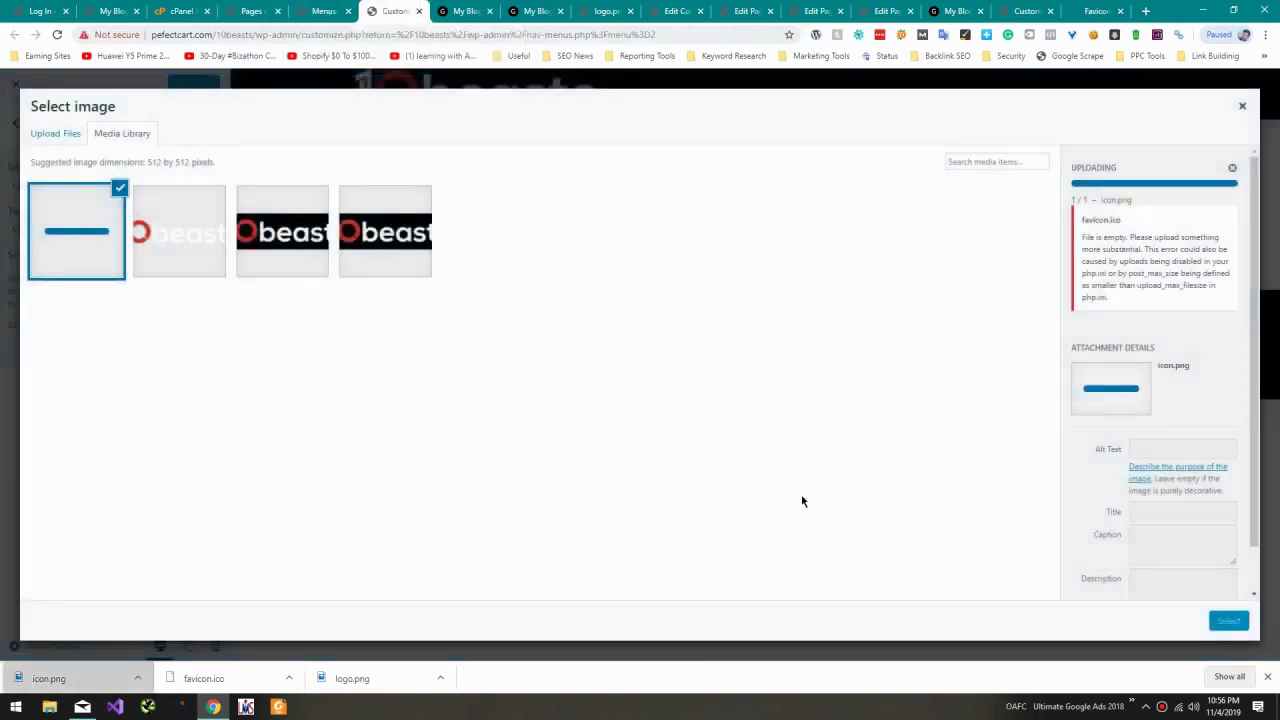
left_click(1228, 621)
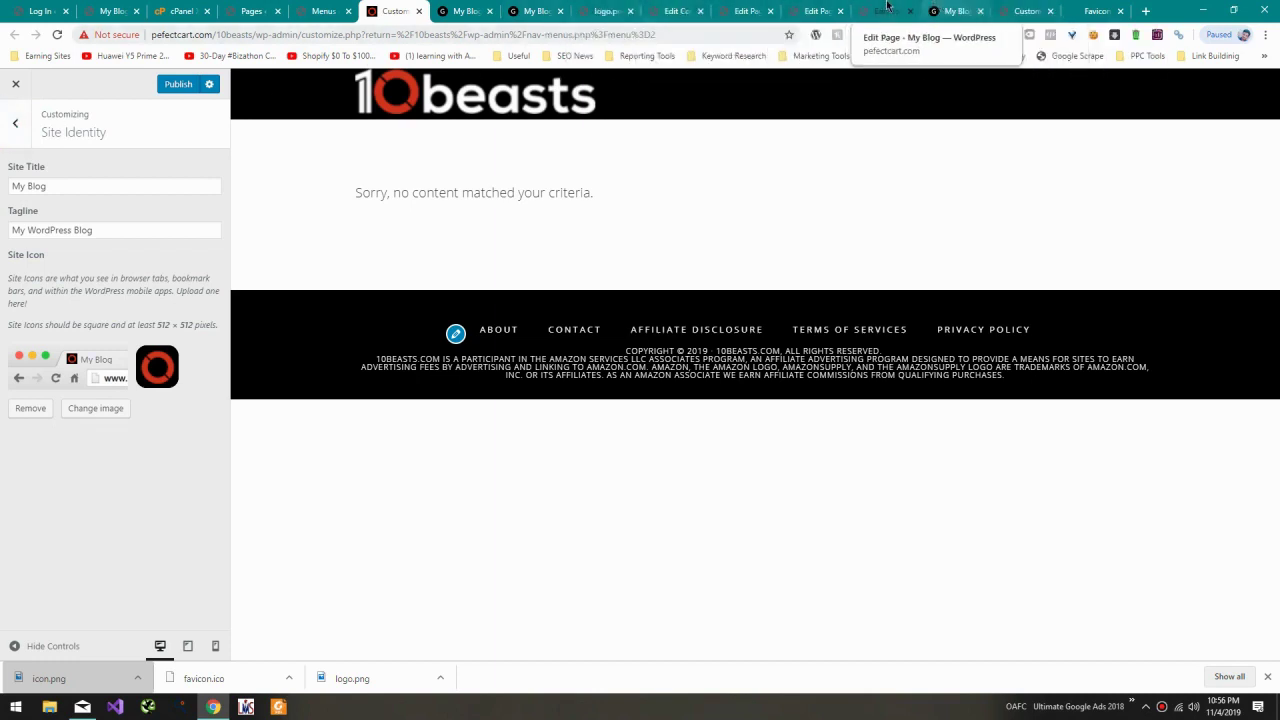
left_click(314, 10)
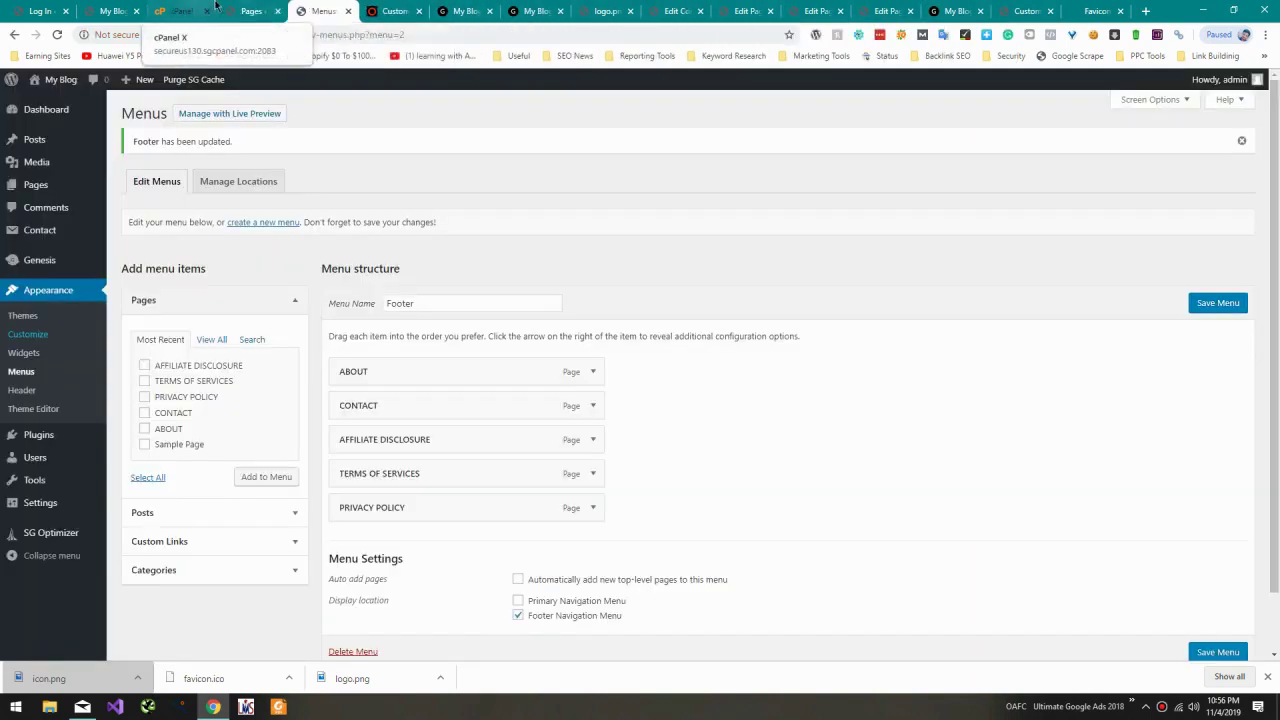
left_click(250, 10)
left_click(393, 10)
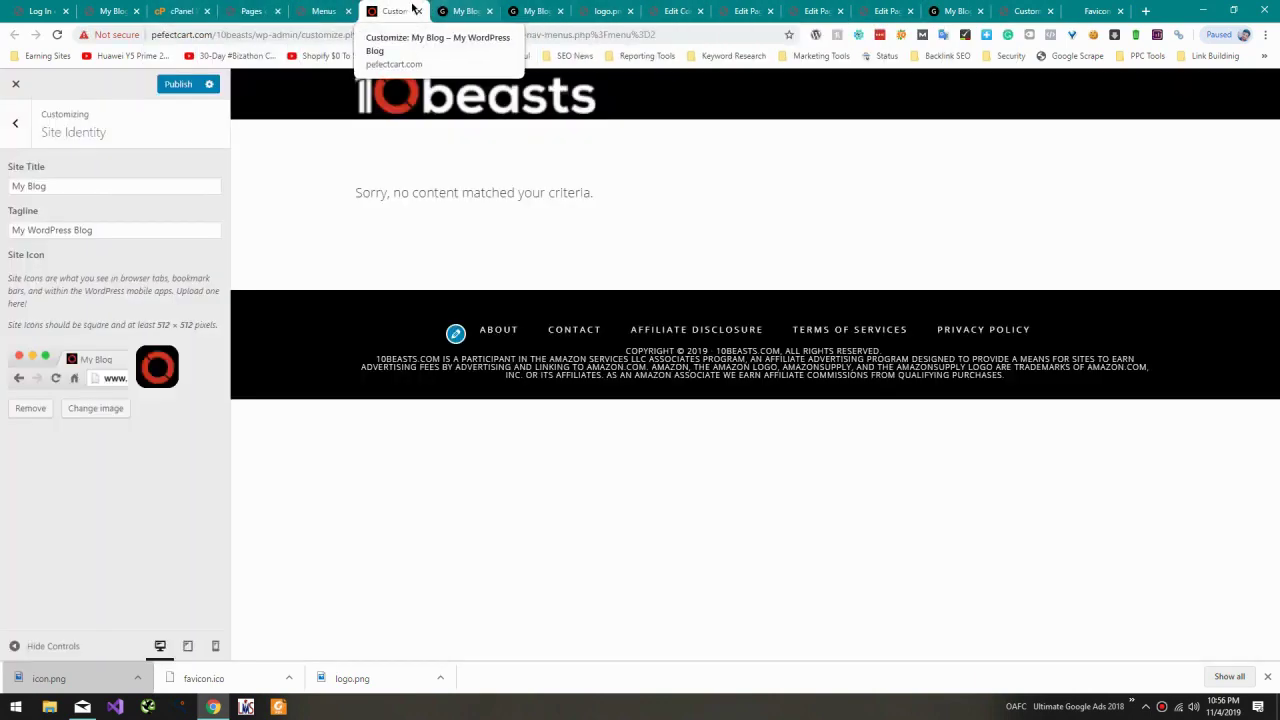
Step: Move the customizer's browser tab to the end of the row and open 10beasts.com in a new tab
left_click_drag(400, 10, 1040, 10)
left_click(1145, 10)
type("1")
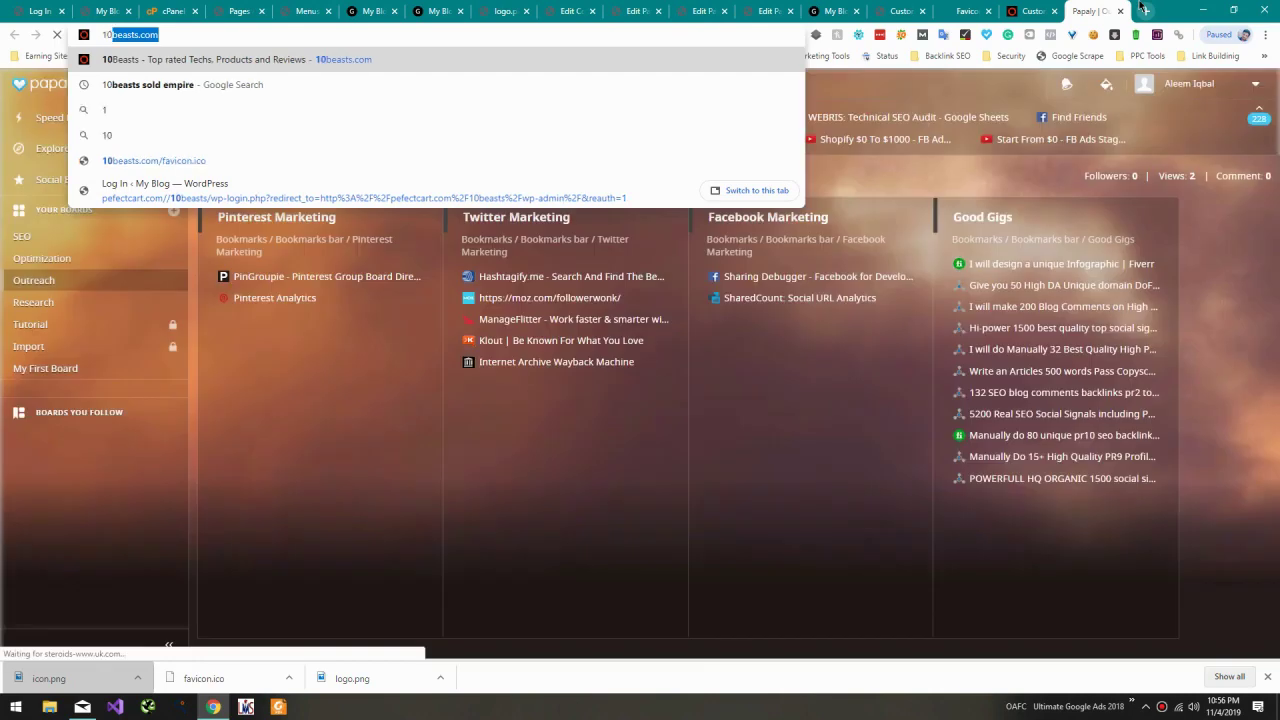
type("0")
key("Return")
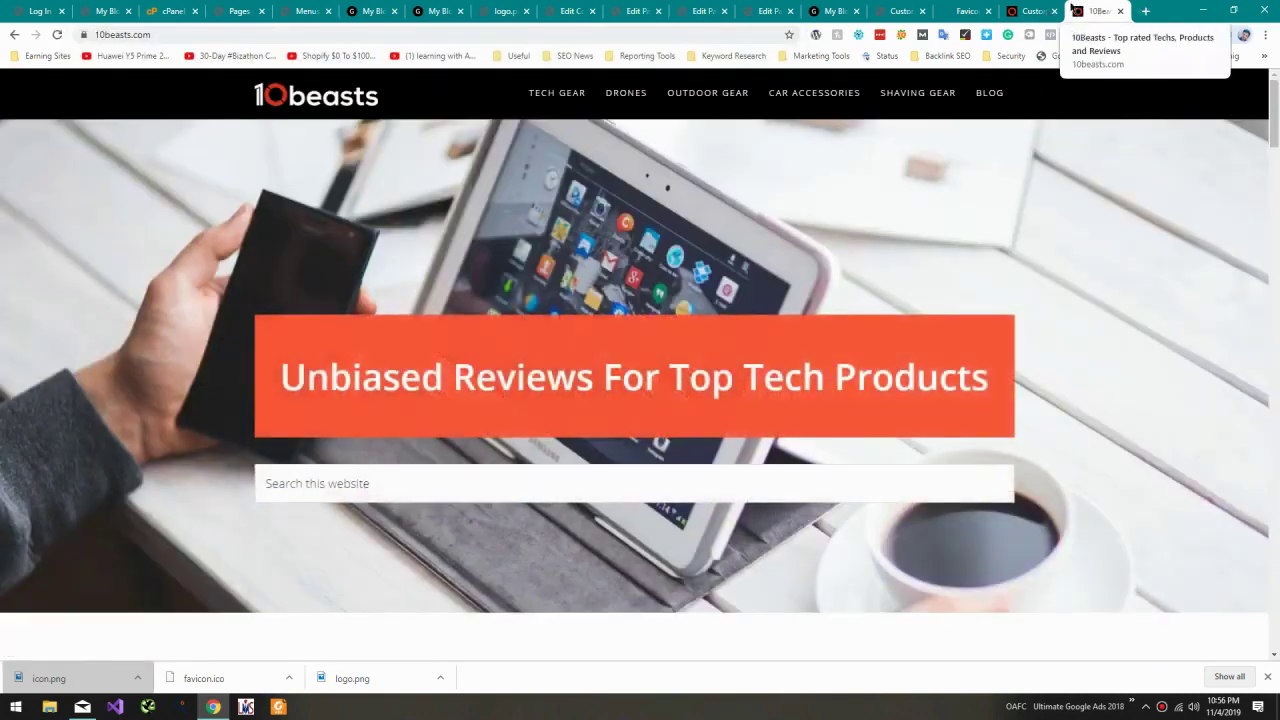
Step: In the customizer, set the site title to "10Beasts" and the tagline to "Top Rated Tech Reviews", and publish the changes
left_click(1030, 11)
left_click(88, 190)
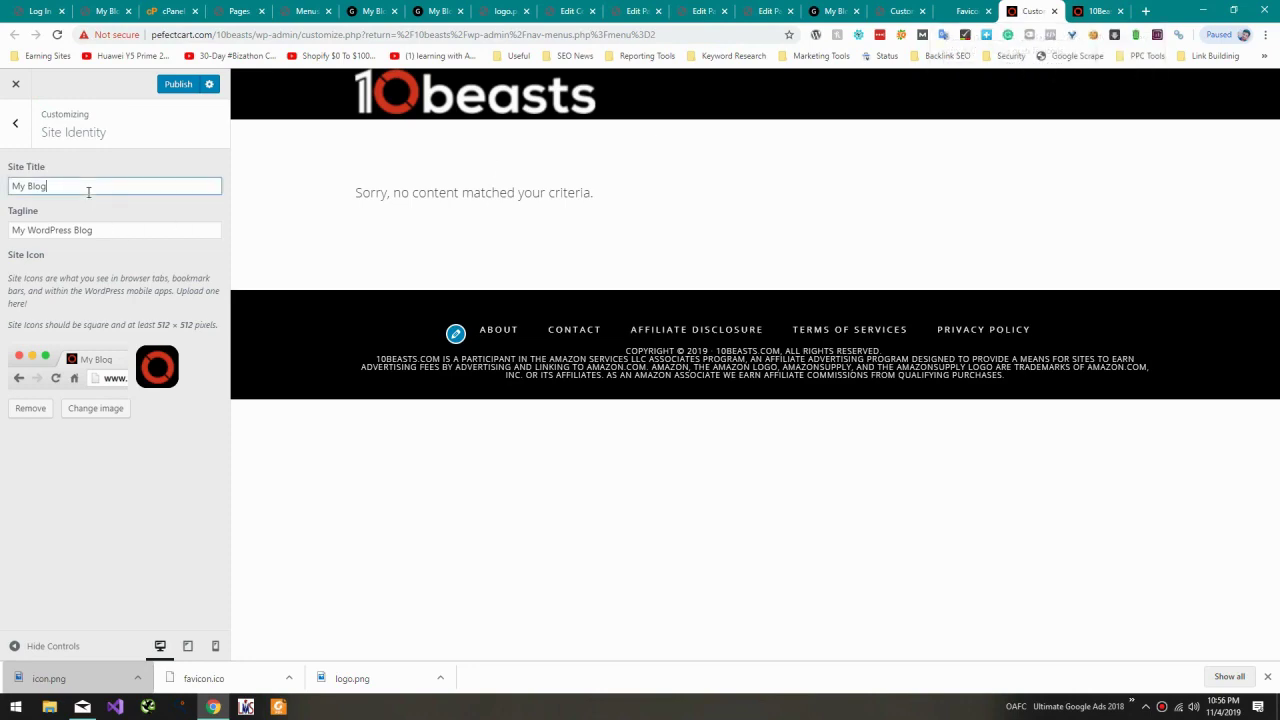
type("10Beas")
type("ts")
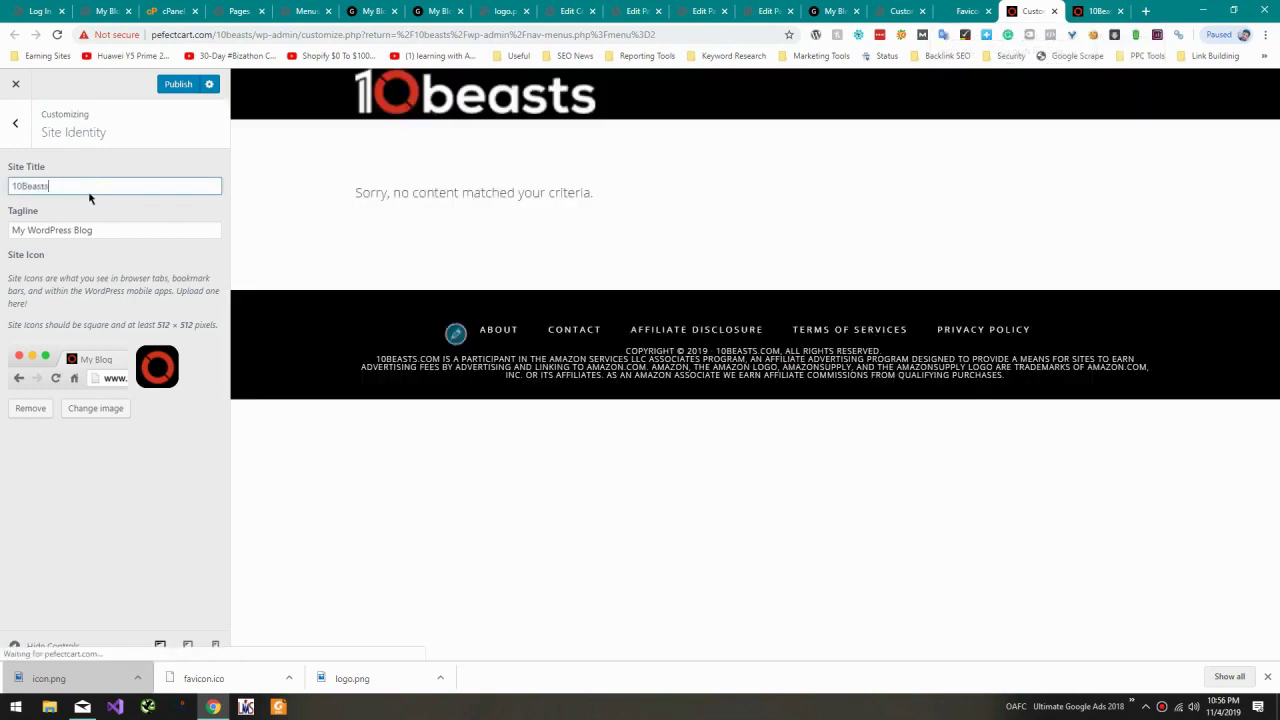
key("Tab")
type("Top Rated ")
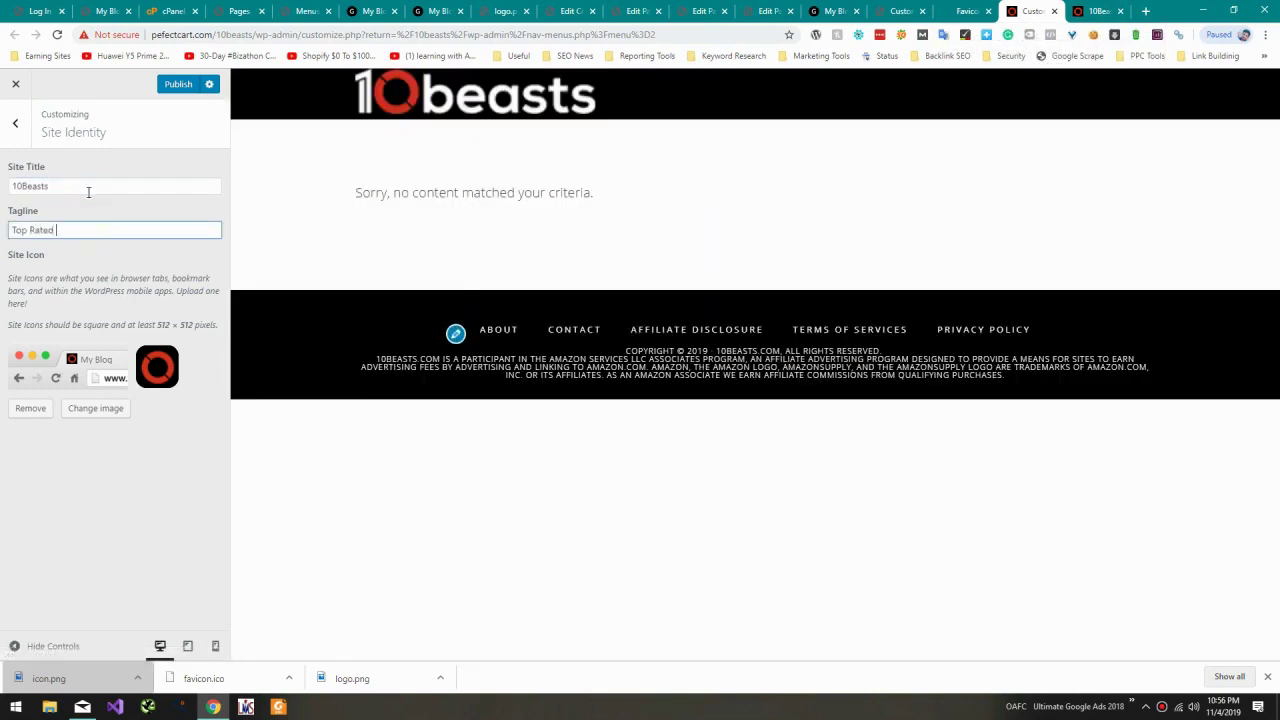
type("Tech Revi")
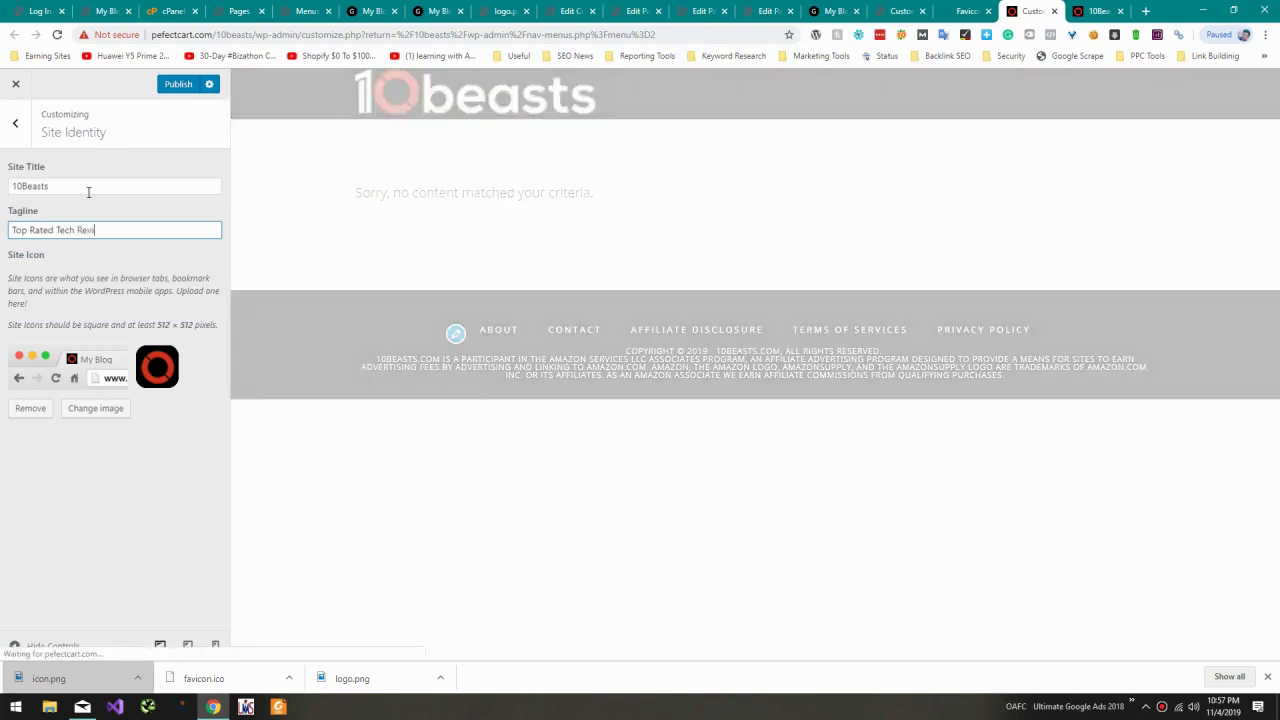
type("ews")
left_click(186, 85)
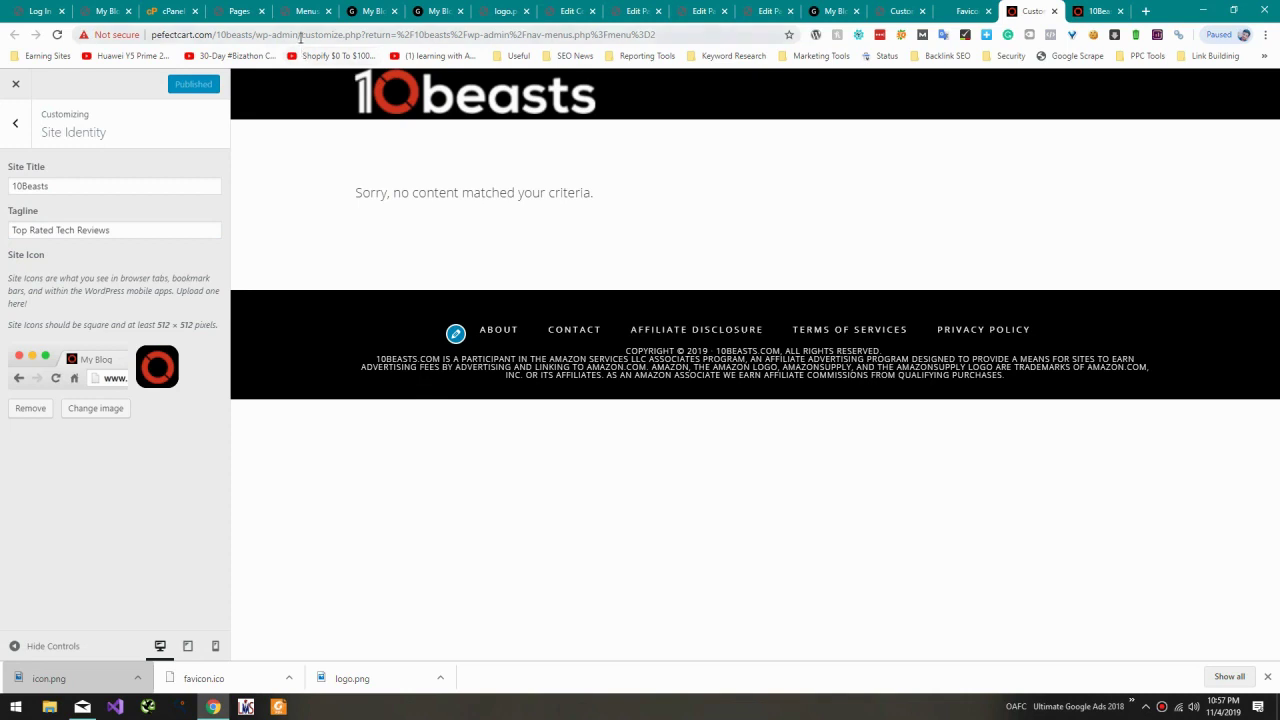
Step: Go from the customizer to the WordPress admin dashboard and open the site's front page in a new browser tab
left_click_drag(301, 37, 1236, 196)
key("BackSpace")
key("Return")
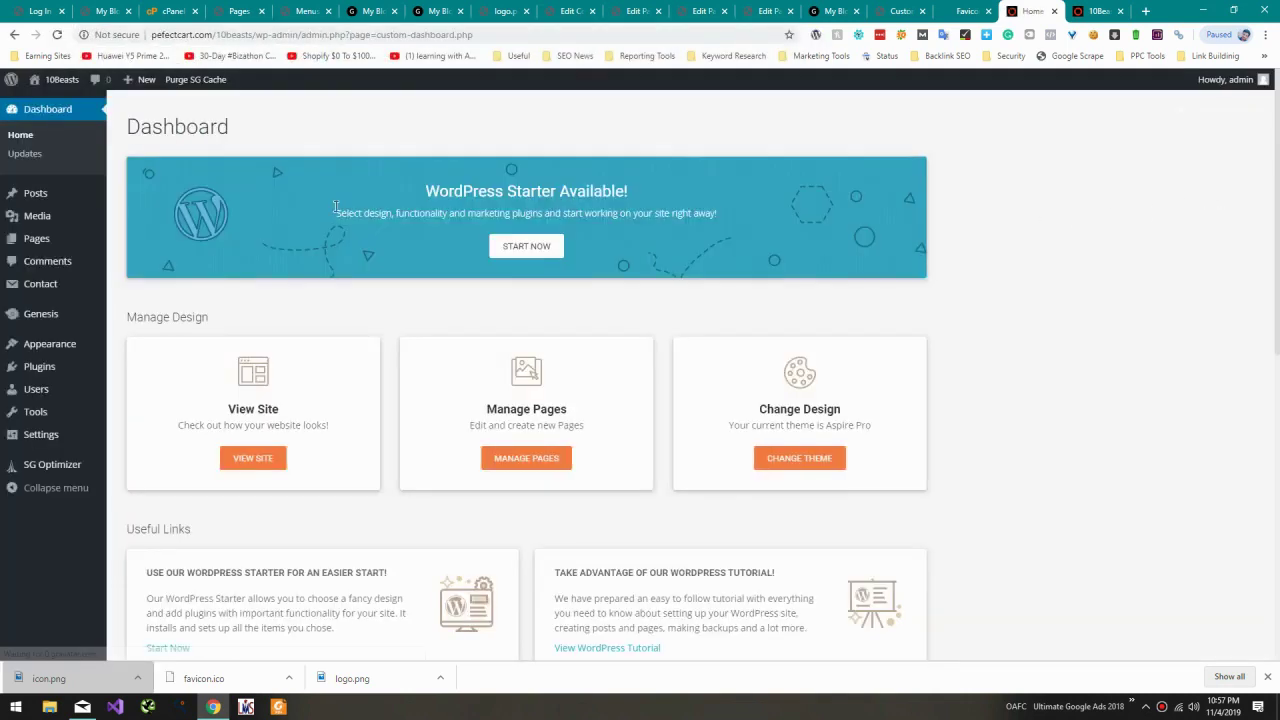
mouse_move(88, 212)
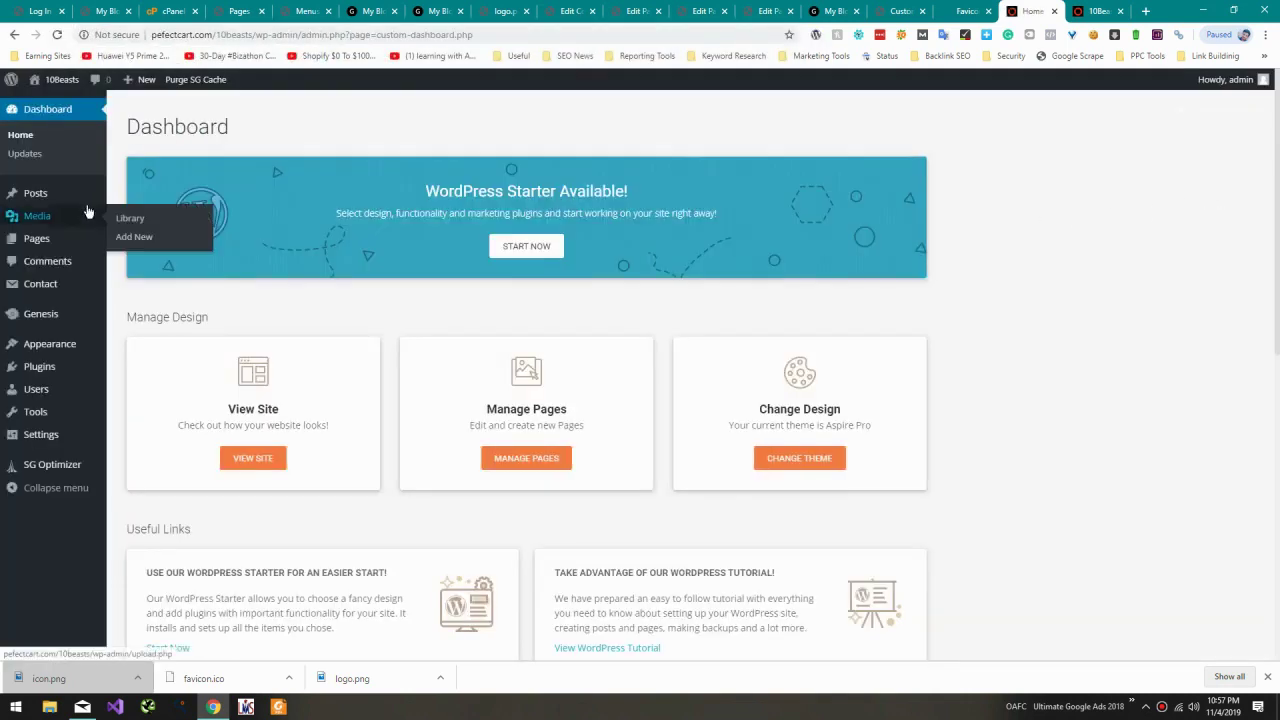
right_click(90, 113)
left_click(140, 117)
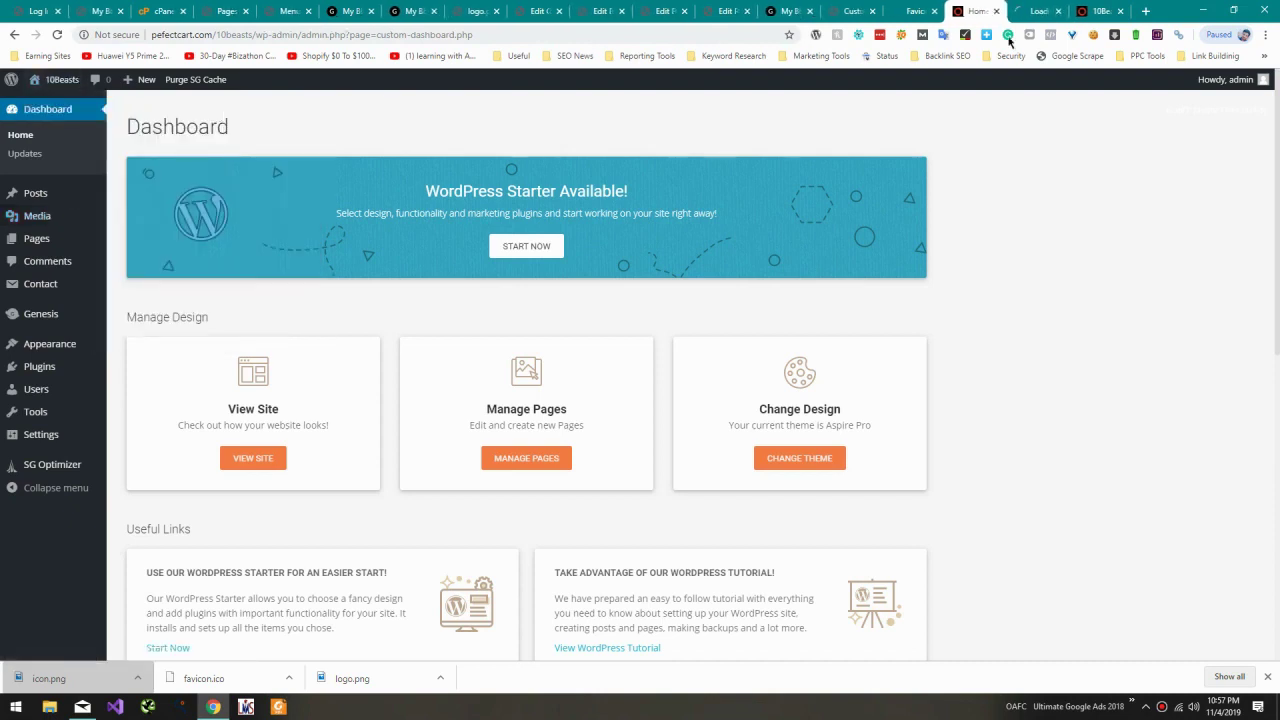
left_click(1019, 16)
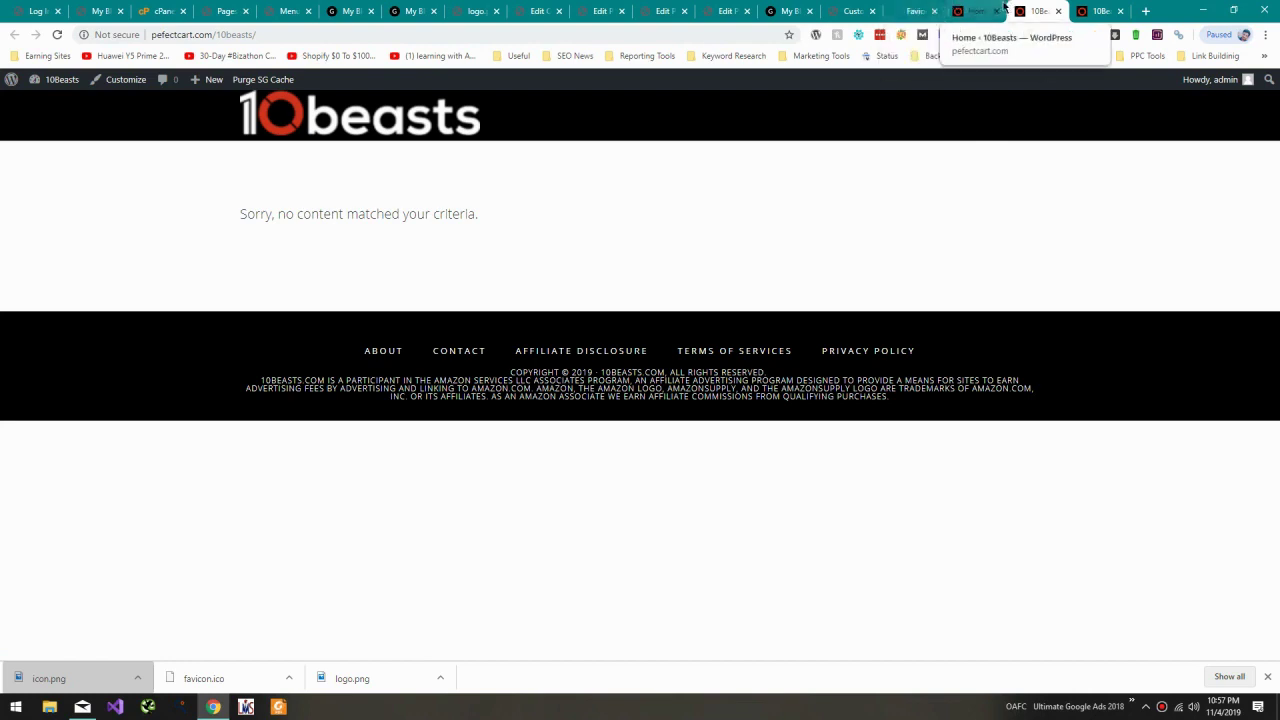
Step: Compare the site's header with the 10beasts.com menu, view its Tech Gear category page and return to the own site
left_click(1100, 11)
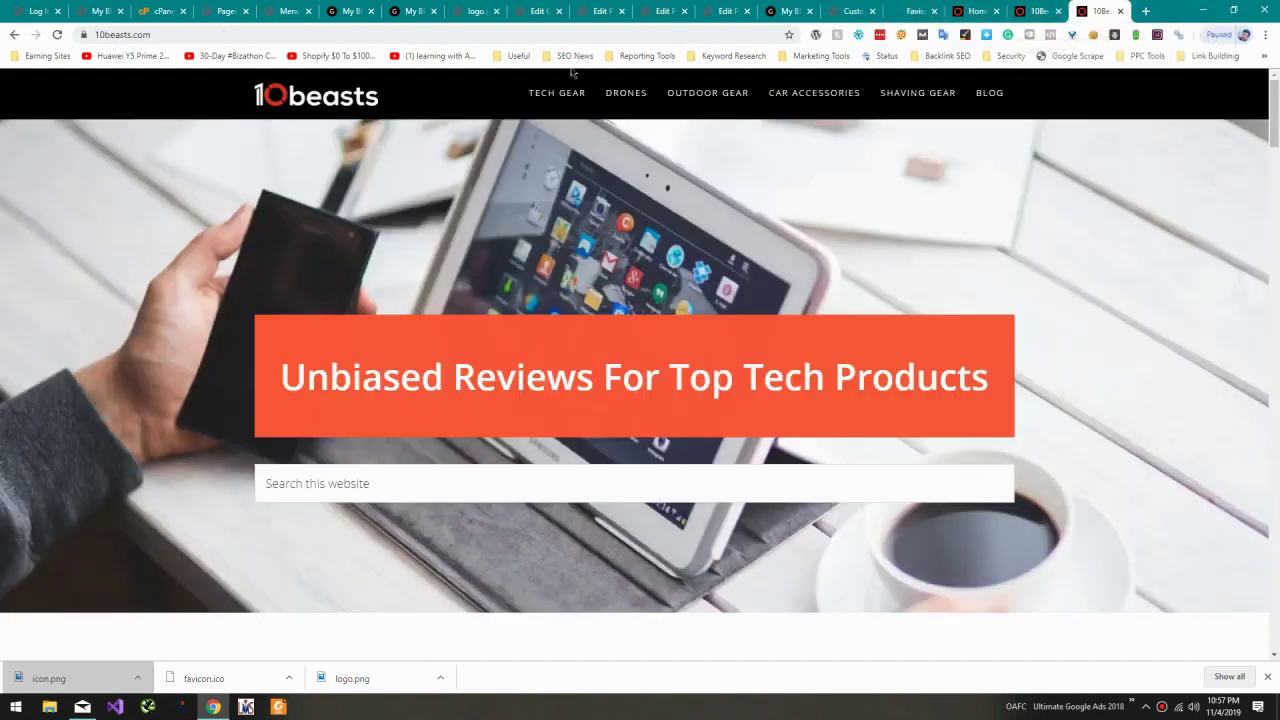
left_click(1040, 11)
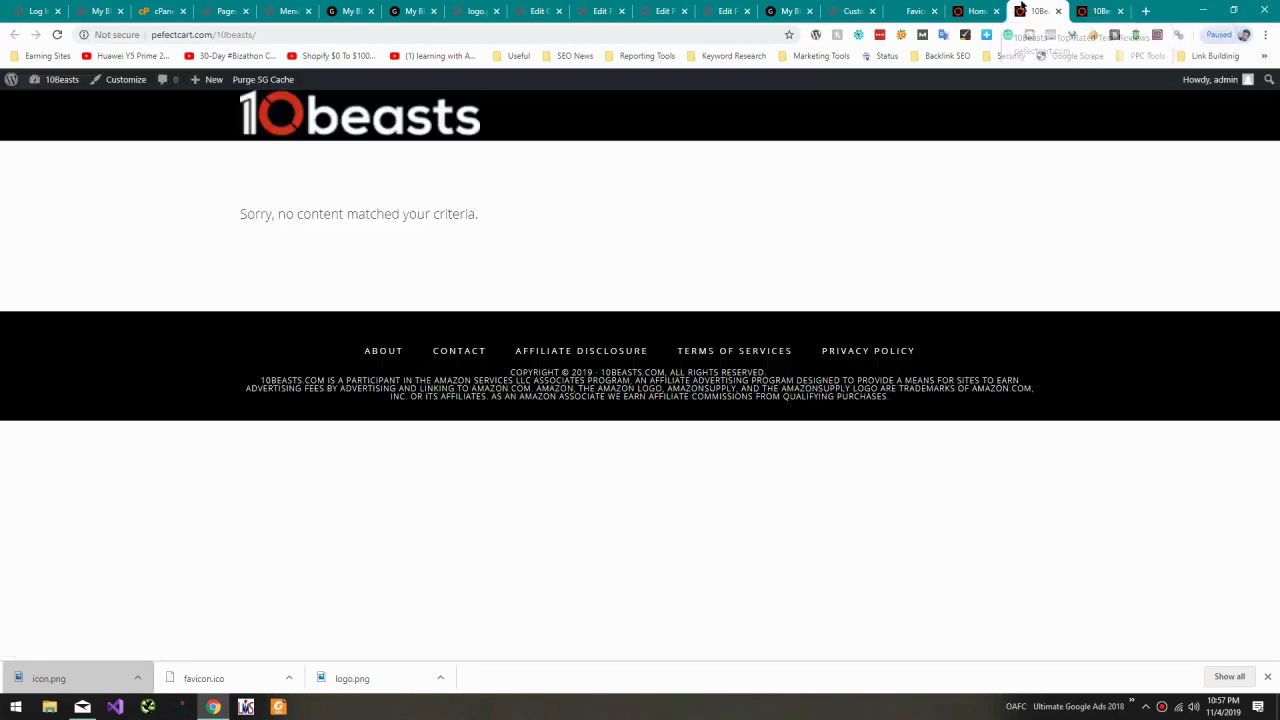
left_click(1085, 10)
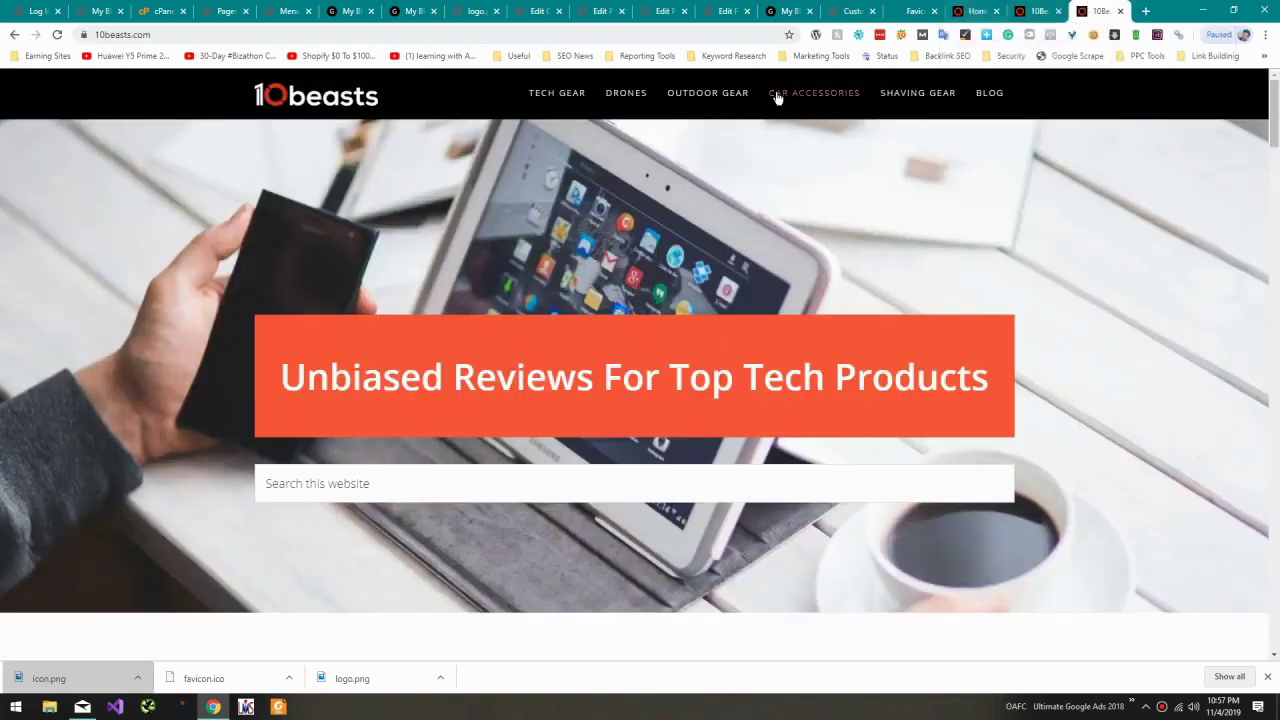
left_click(569, 94)
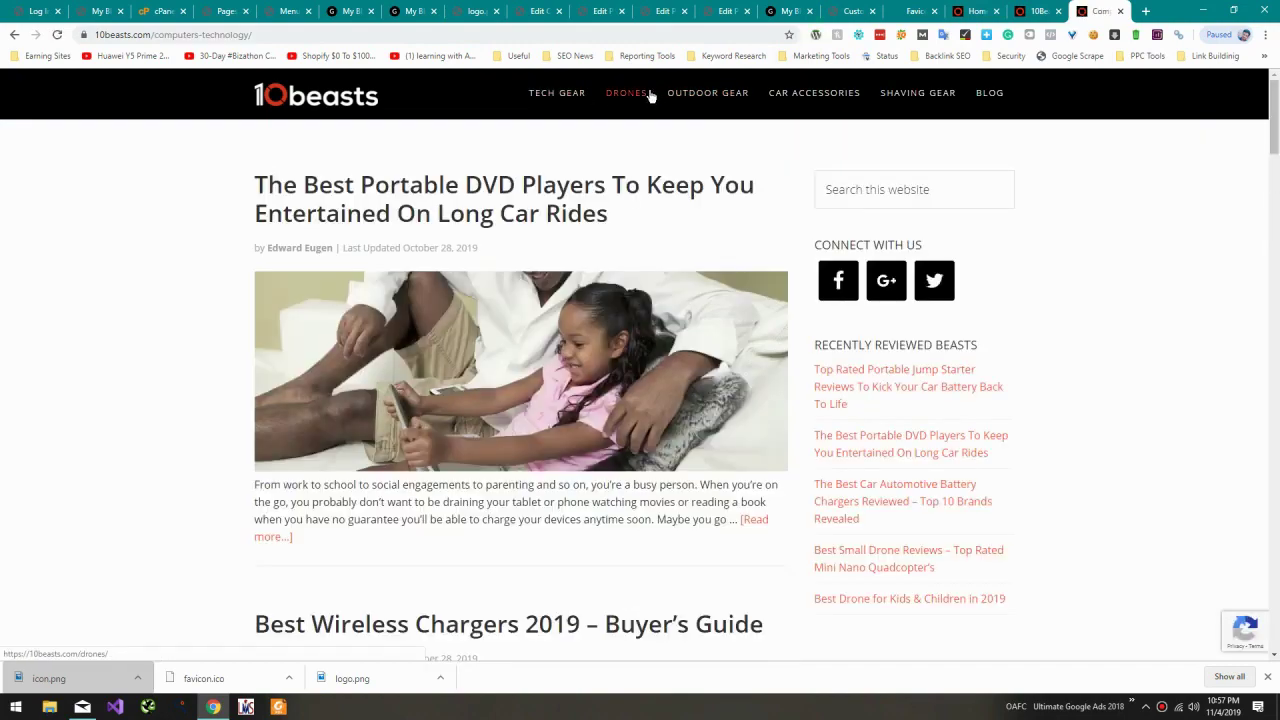
left_click(1030, 10)
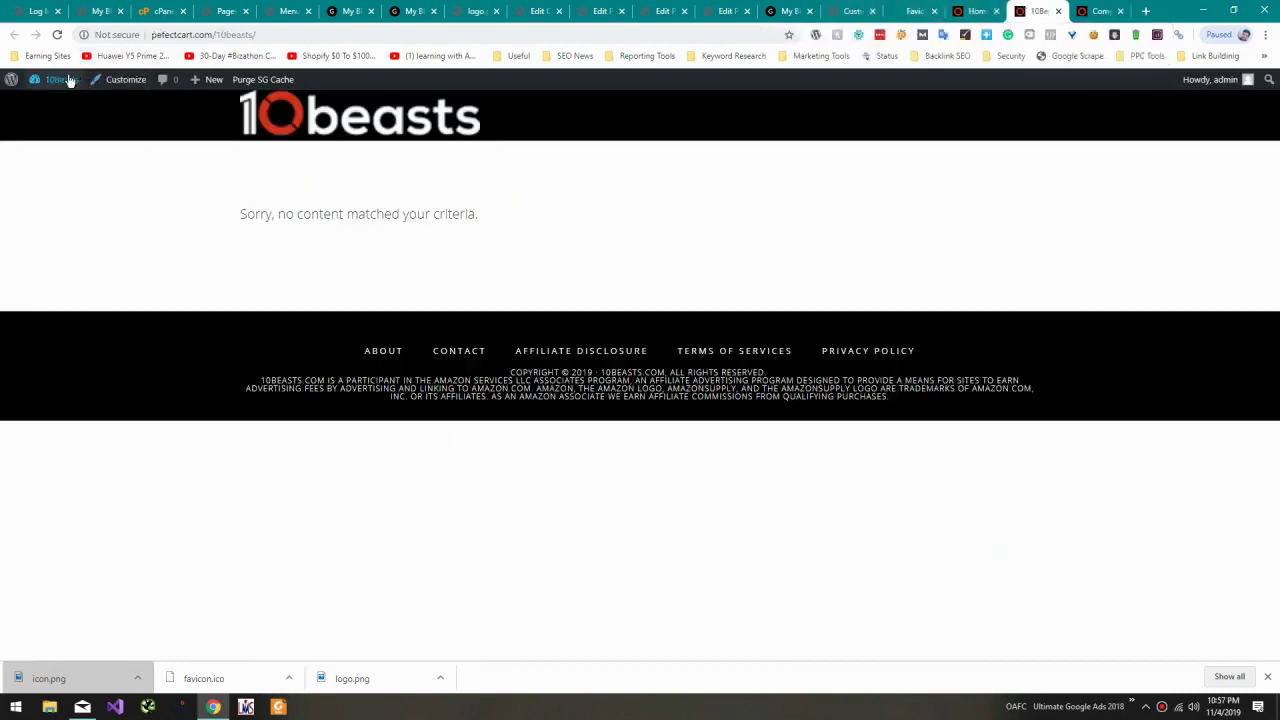
Step: Open the Add Plugins page from the site's admin dashboard, ready to search for a plugin
left_click(72, 80)
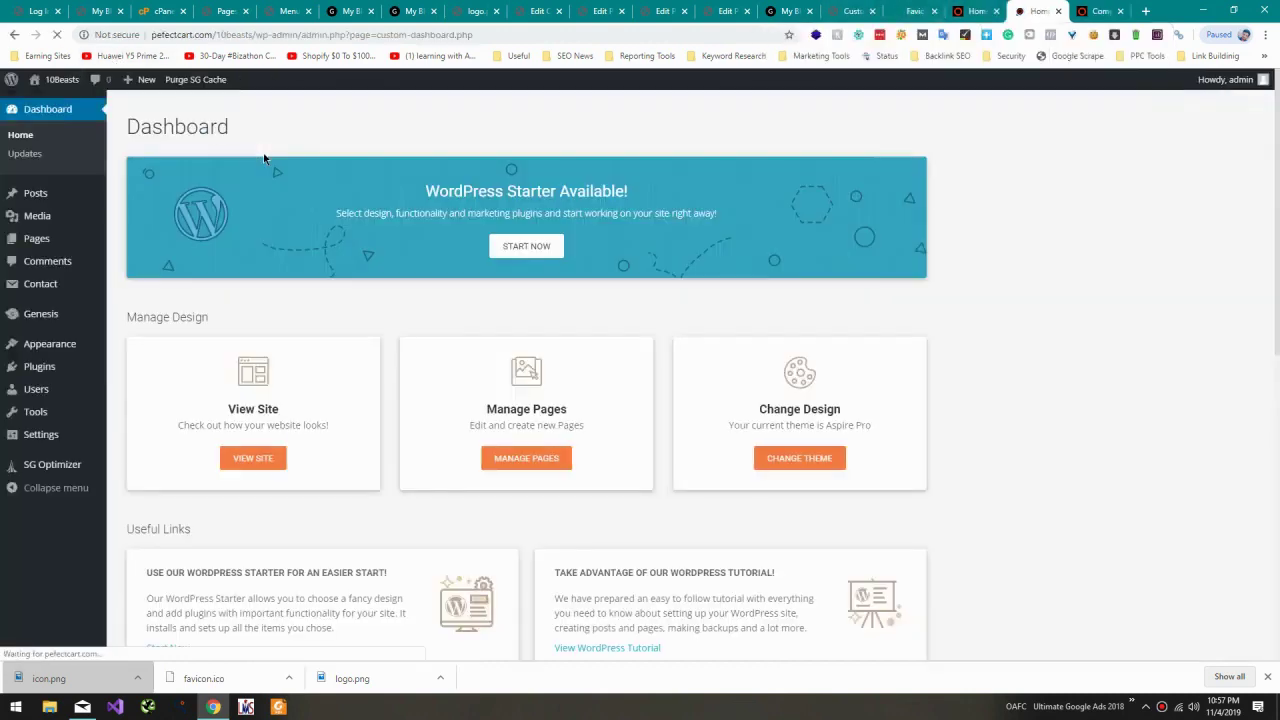
left_click(130, 390)
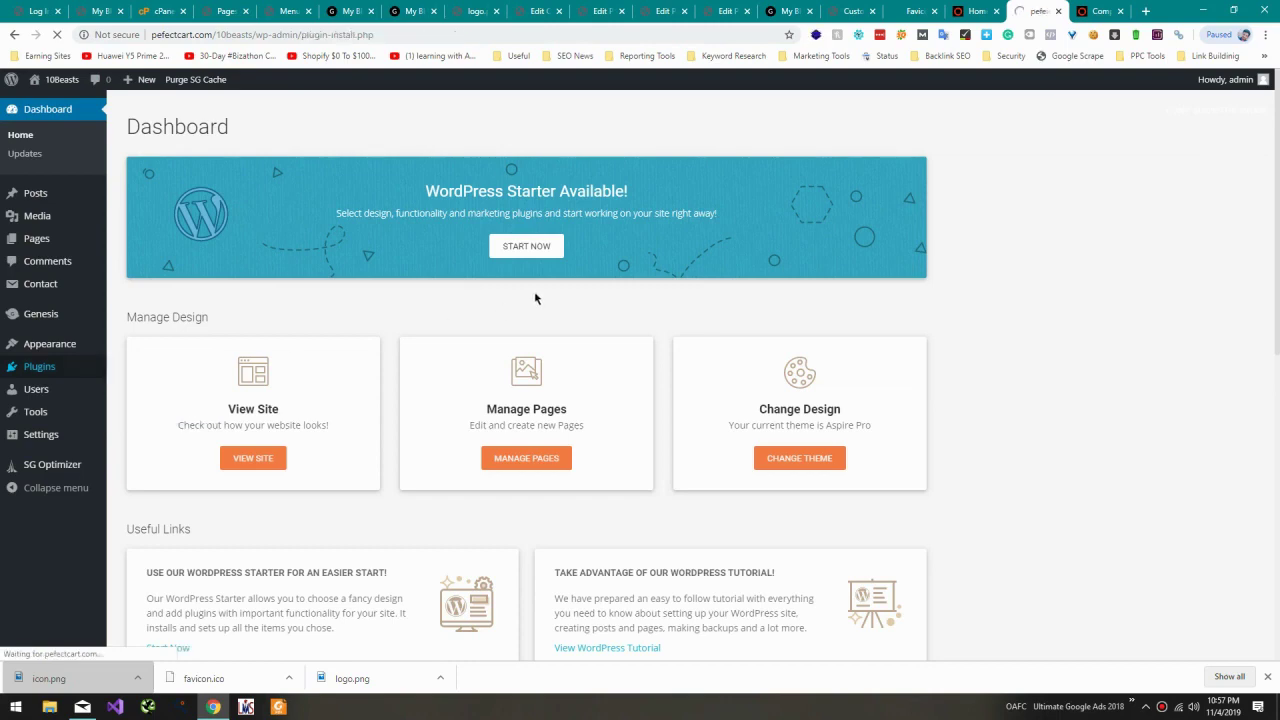
left_click(1196, 153)
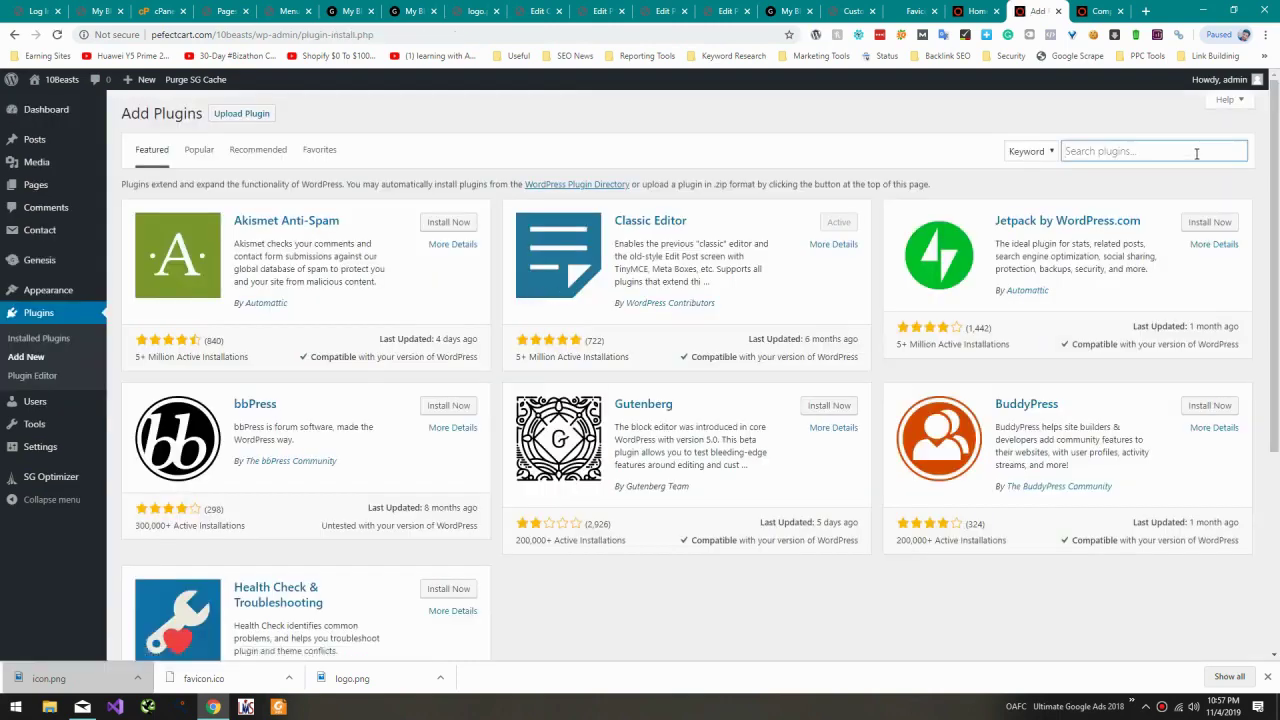
type("cate")
key("ctrl+a")
key("BackSpace")
Step: Search the plugins for "Yoast", then install and activate the Yoast SEO plugin
type("Yoast")
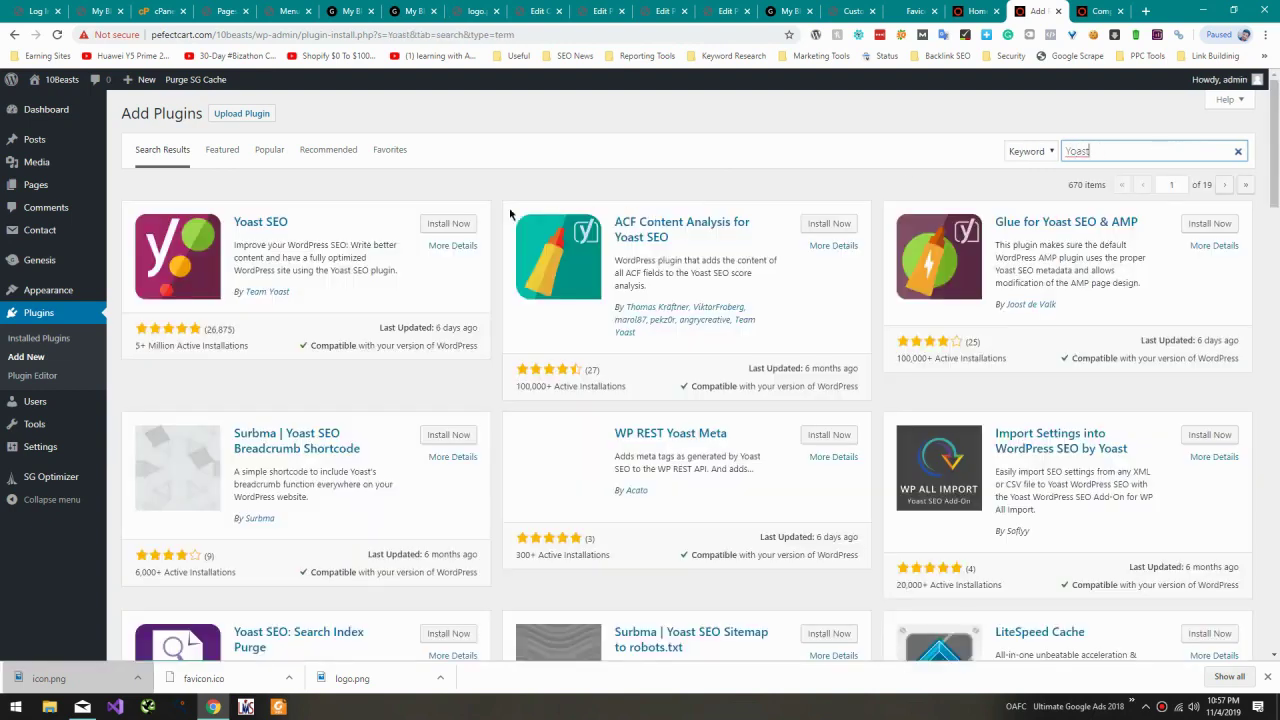
left_click(450, 223)
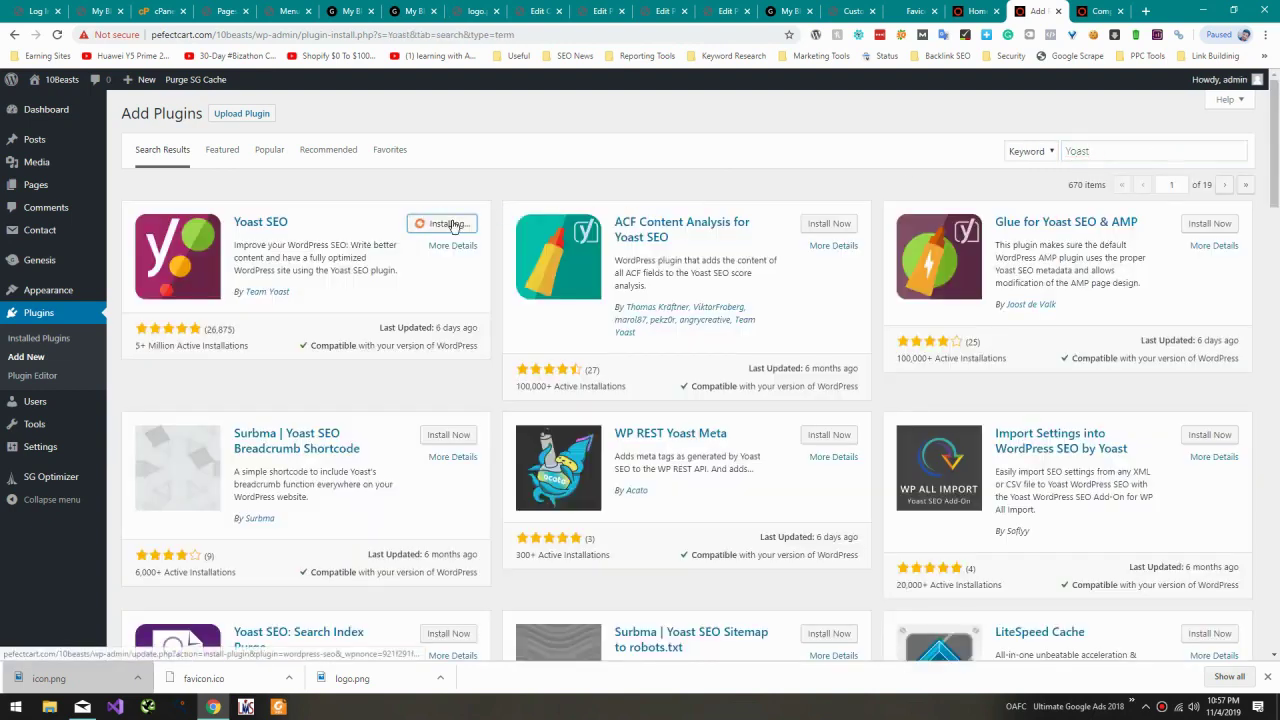
left_click(453, 224)
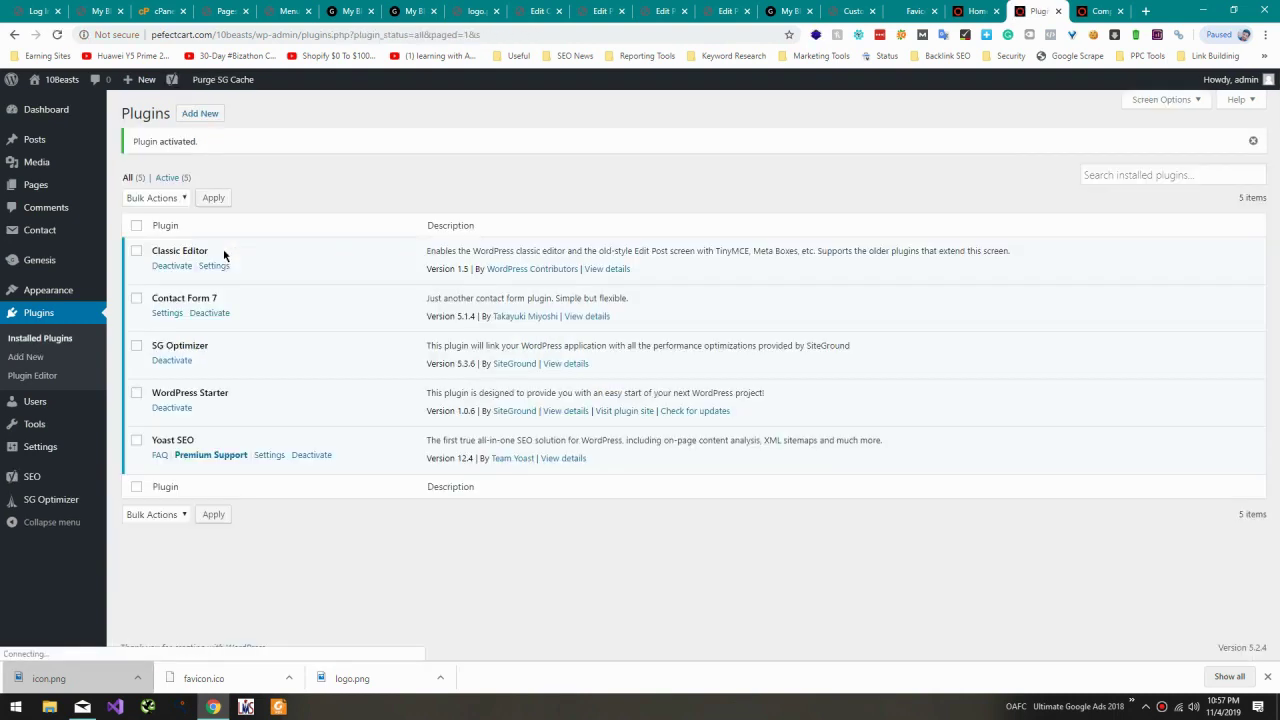
Step: In Yoast SEO's Search Appearance settings for taxonomies, set the categories prefix in category URLs to Remove and save the changes
left_click(47, 484)
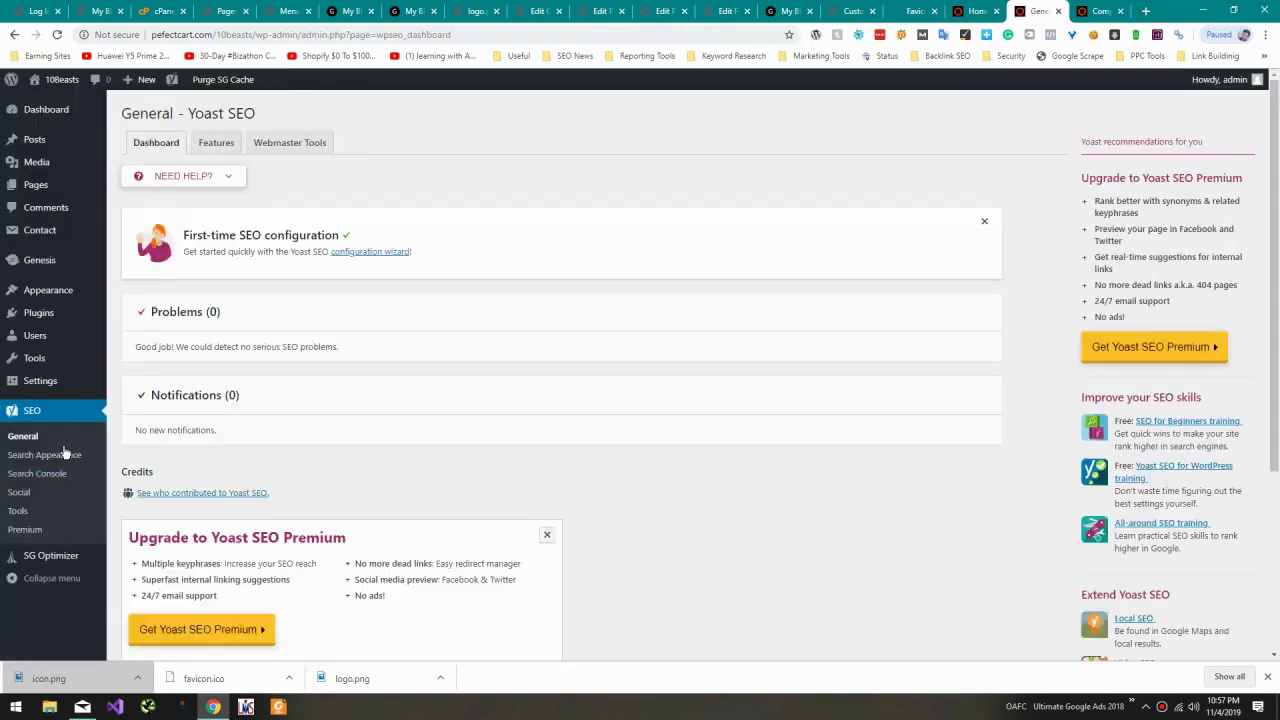
left_click(64, 456)
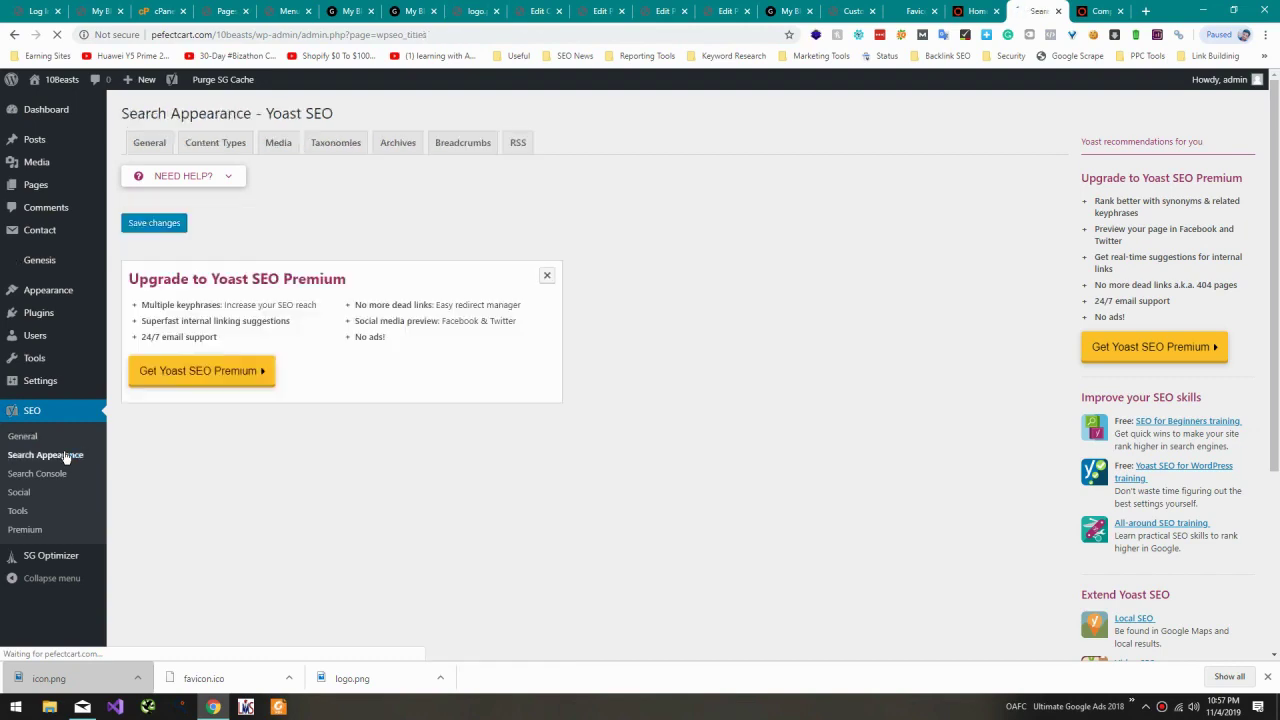
left_click(187, 144)
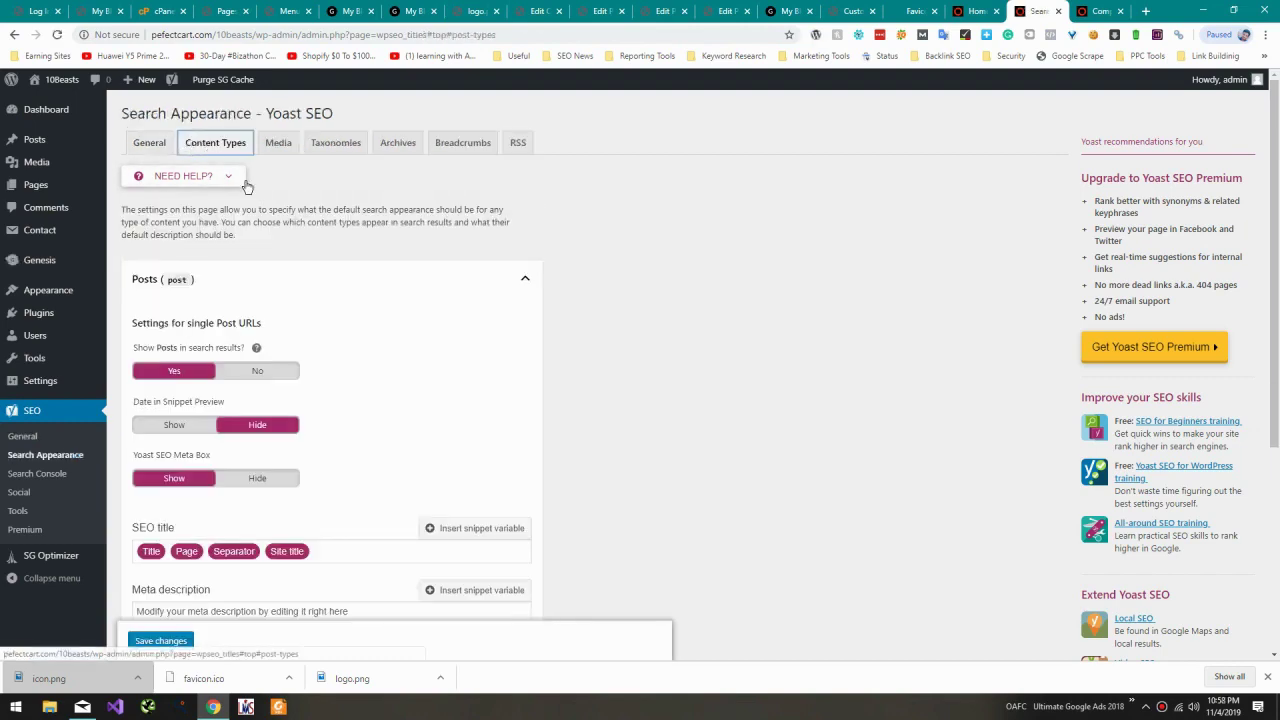
scroll(270, 240, "down", 2)
scroll(280, 262, "up", 2)
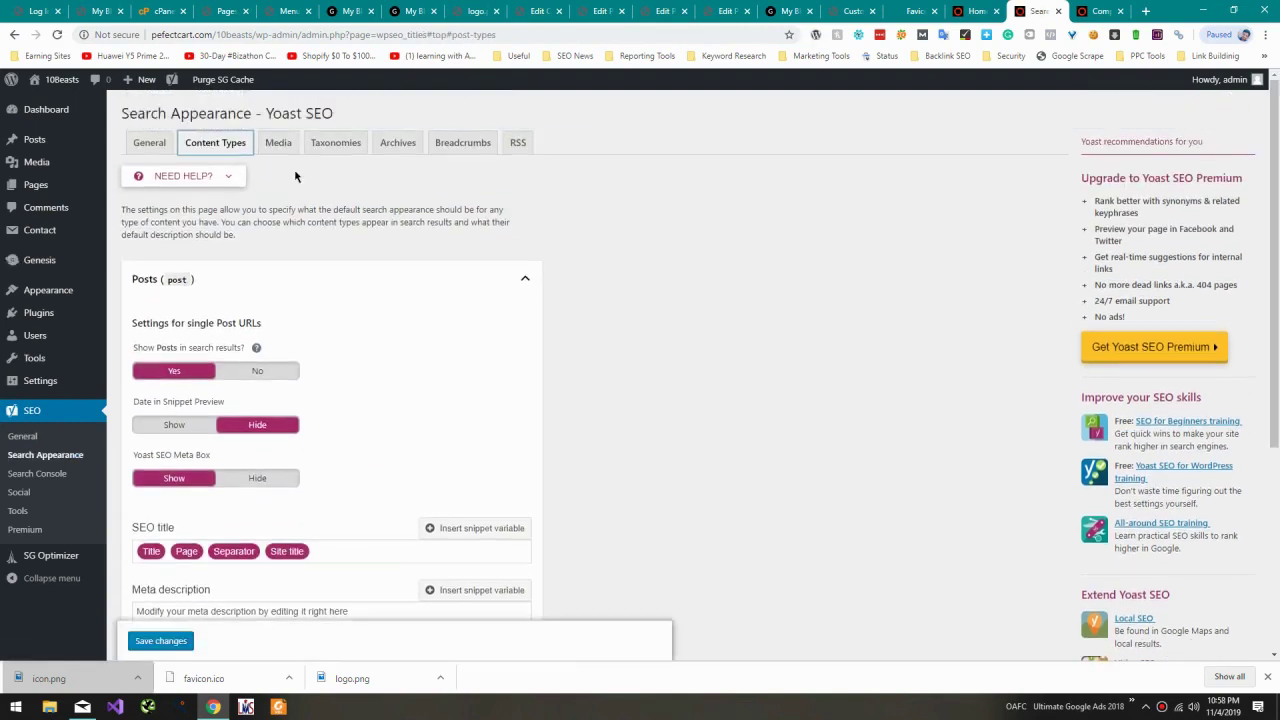
left_click(290, 148)
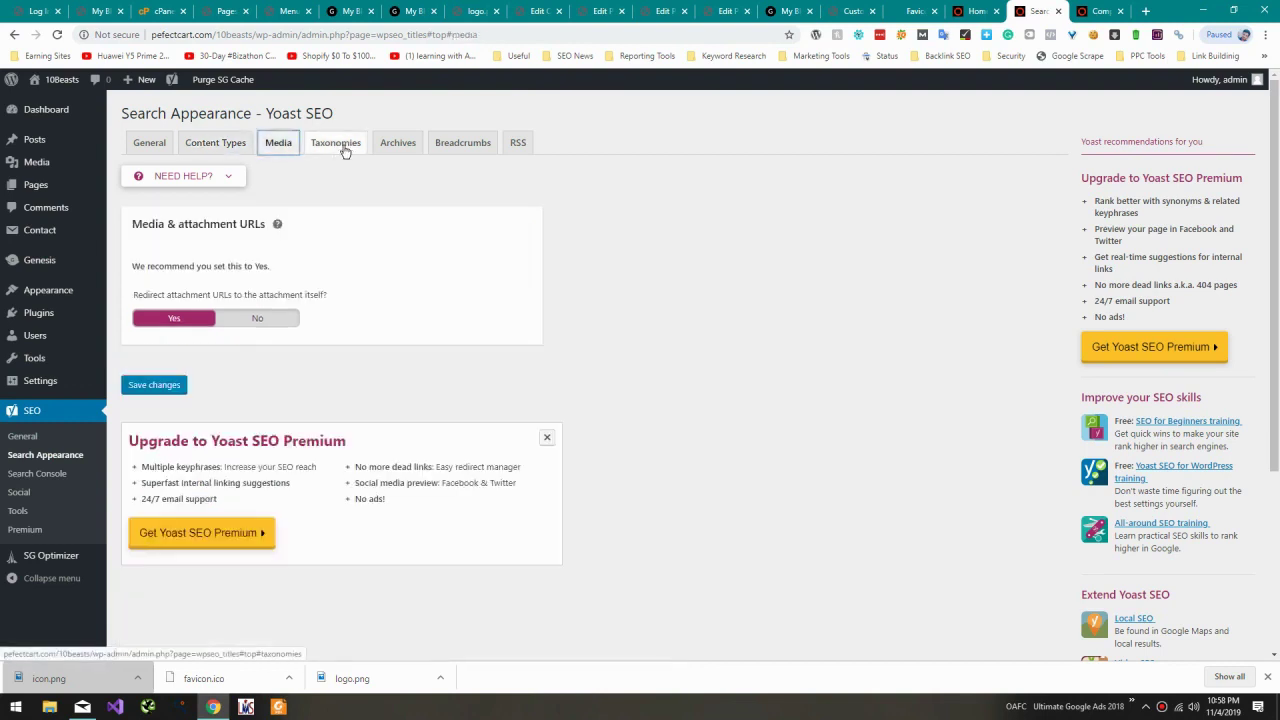
left_click(345, 148)
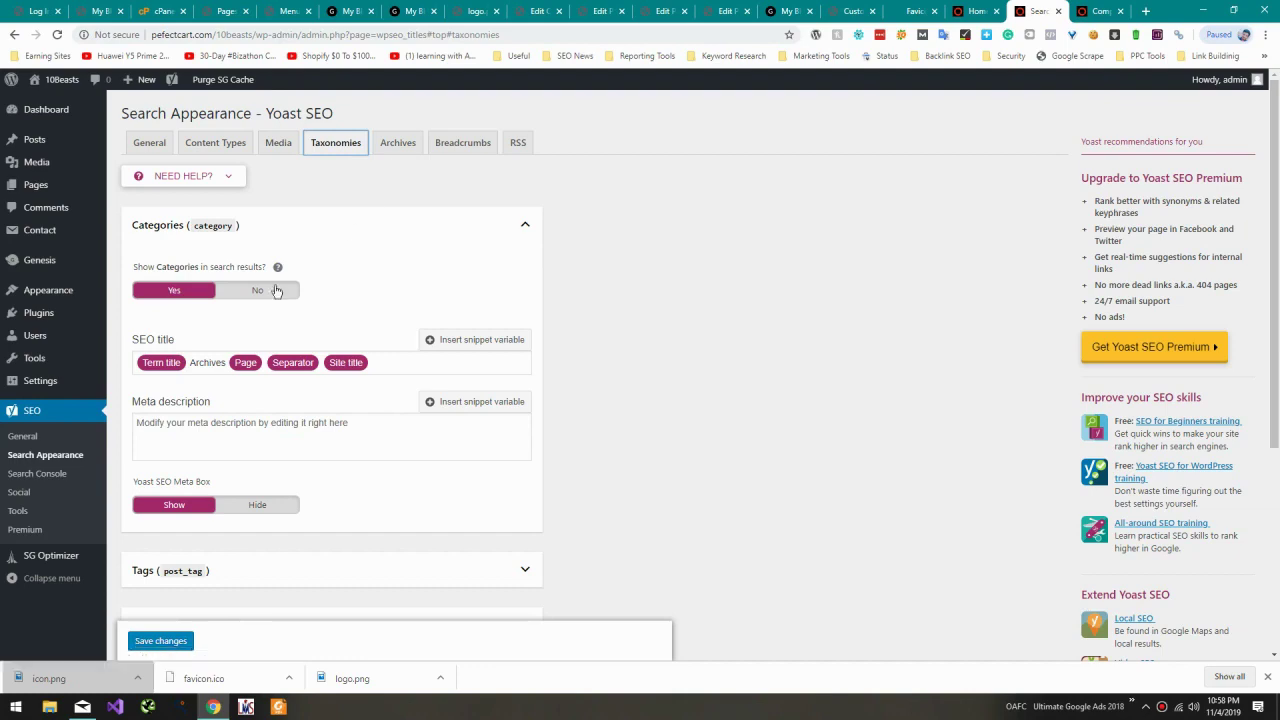
scroll(276, 292, "down", 4)
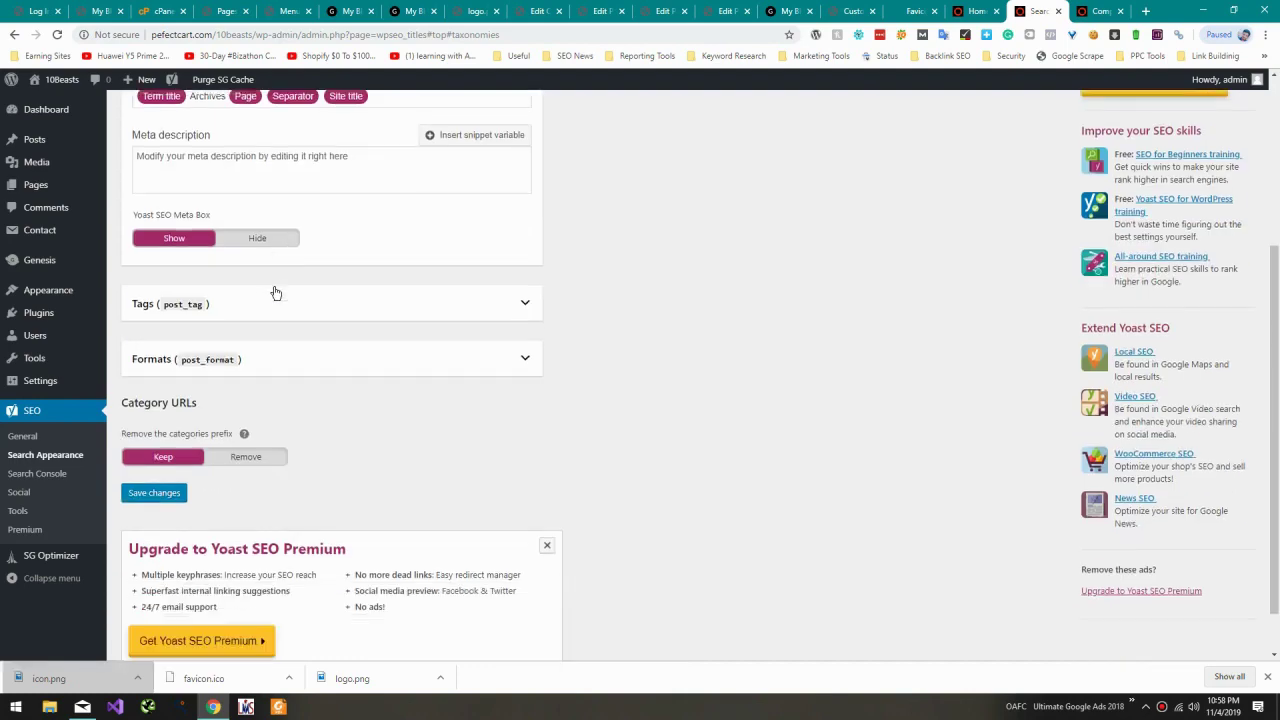
left_click(240, 457)
left_click(170, 492)
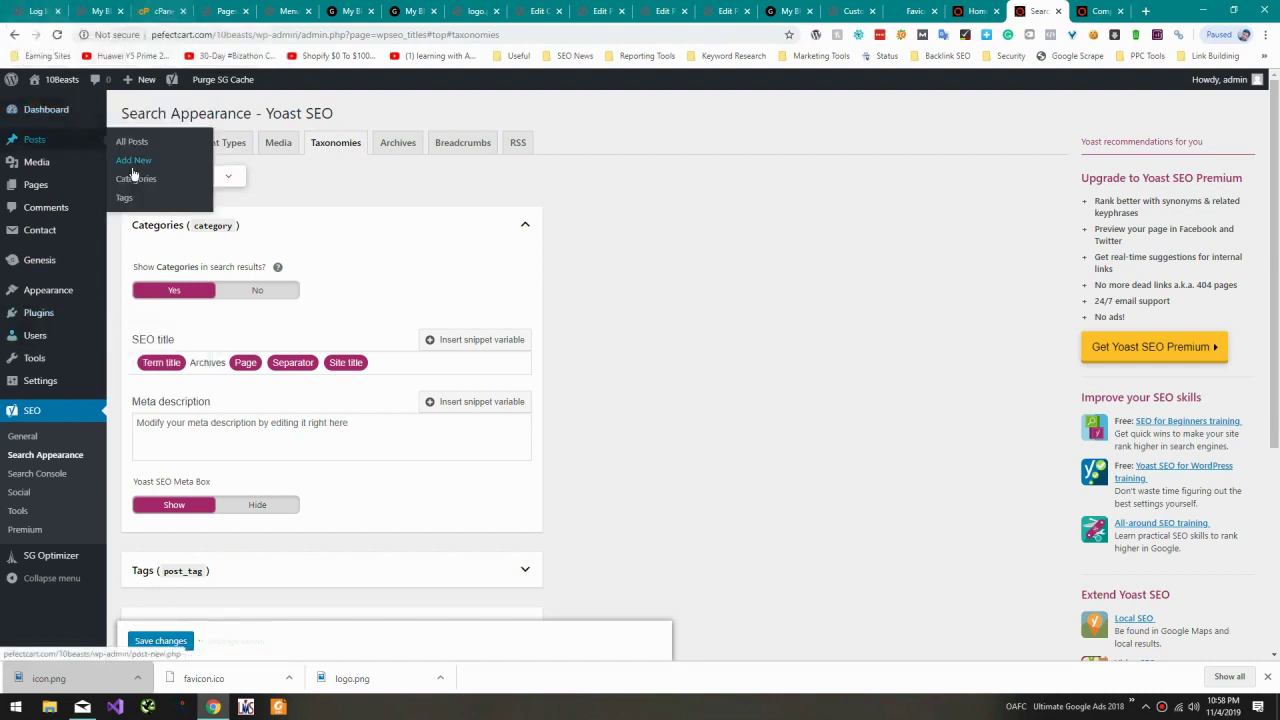
Step: Add a new post category named "TECH GEAR", taking the name from the 10beasts.com header menu
left_click(138, 180)
left_click(1100, 11)
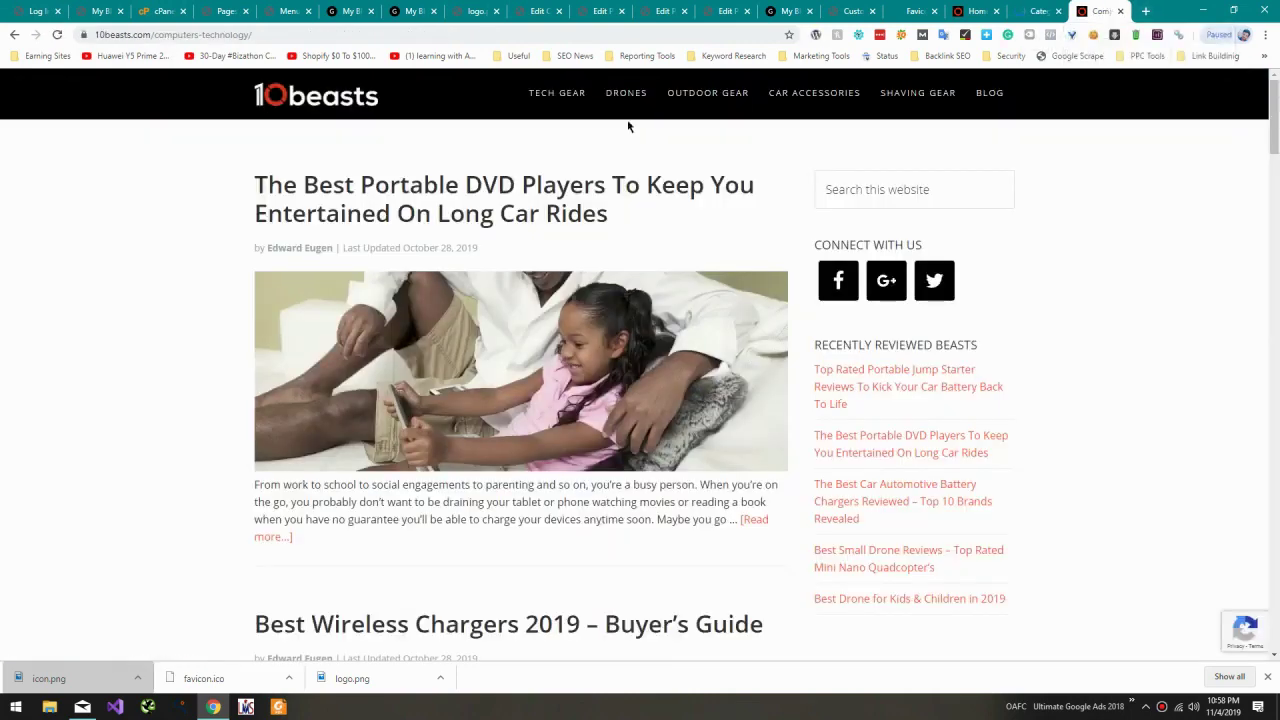
left_click(1038, 11)
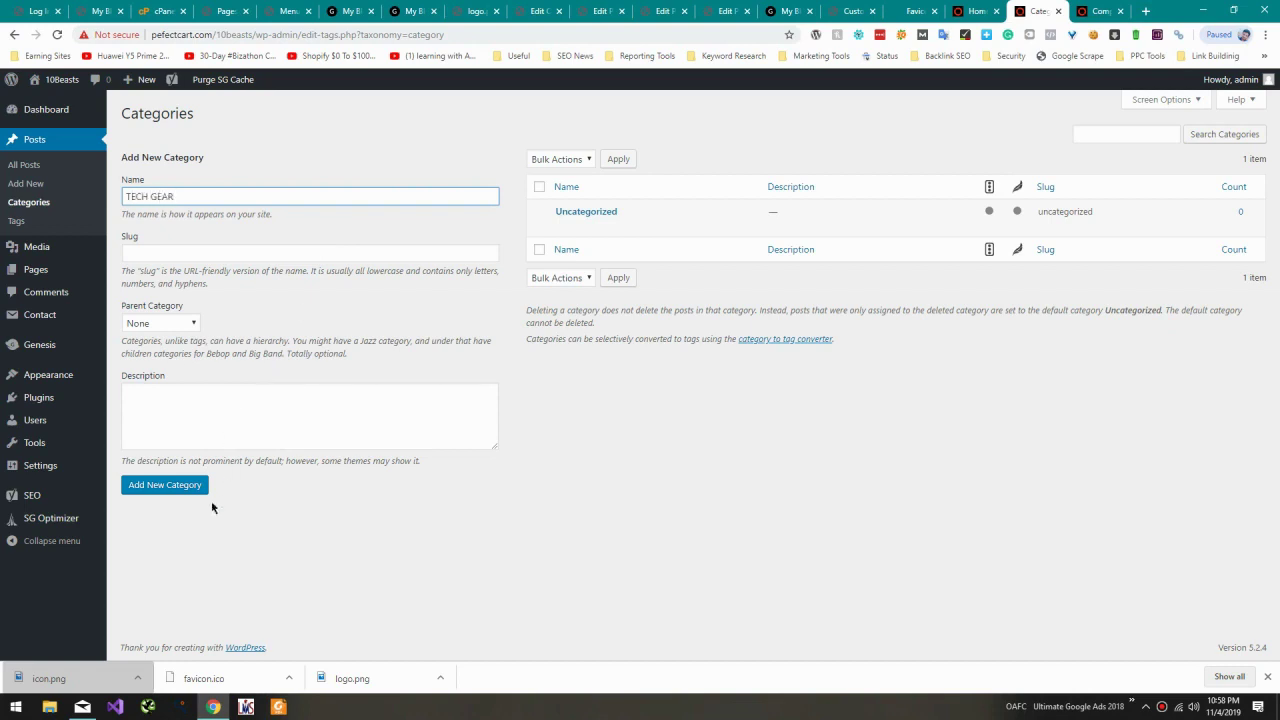
left_click(184, 489)
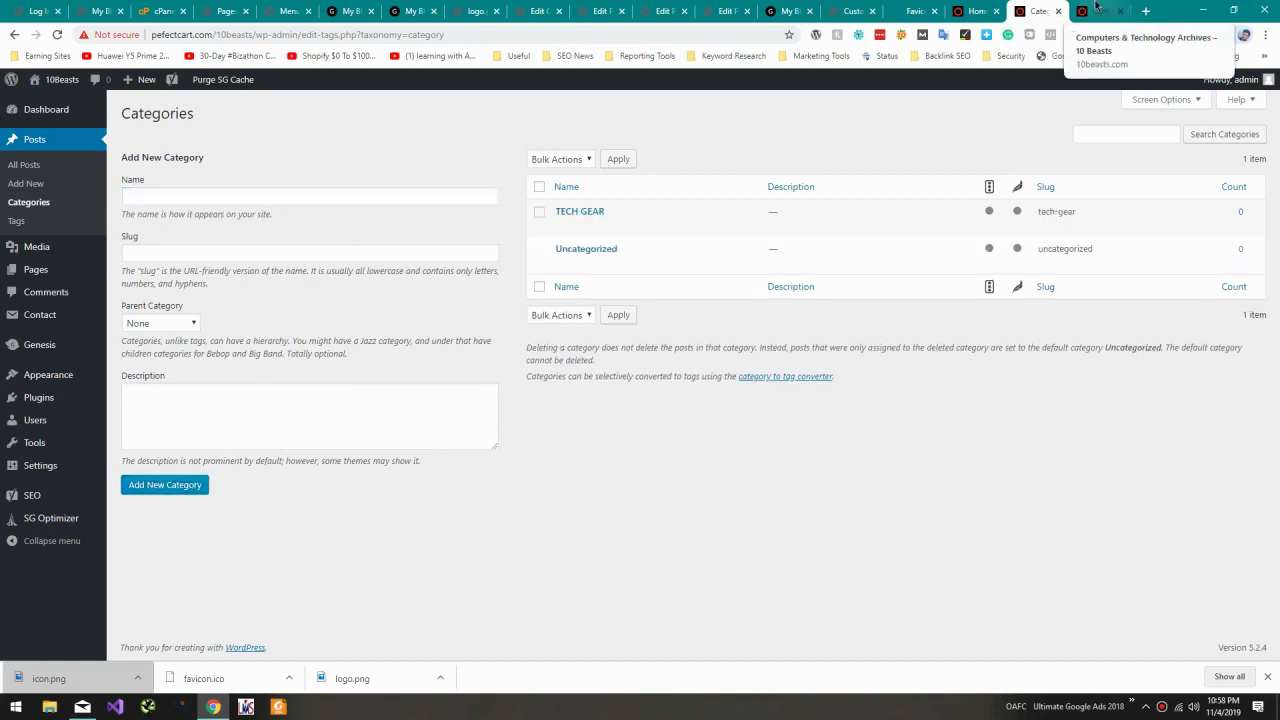
Step: Add two new post categories named "DRONES" and "OUTDOOR GEAR", taking the names from the 10beasts.com header menu
left_click(1096, 10)
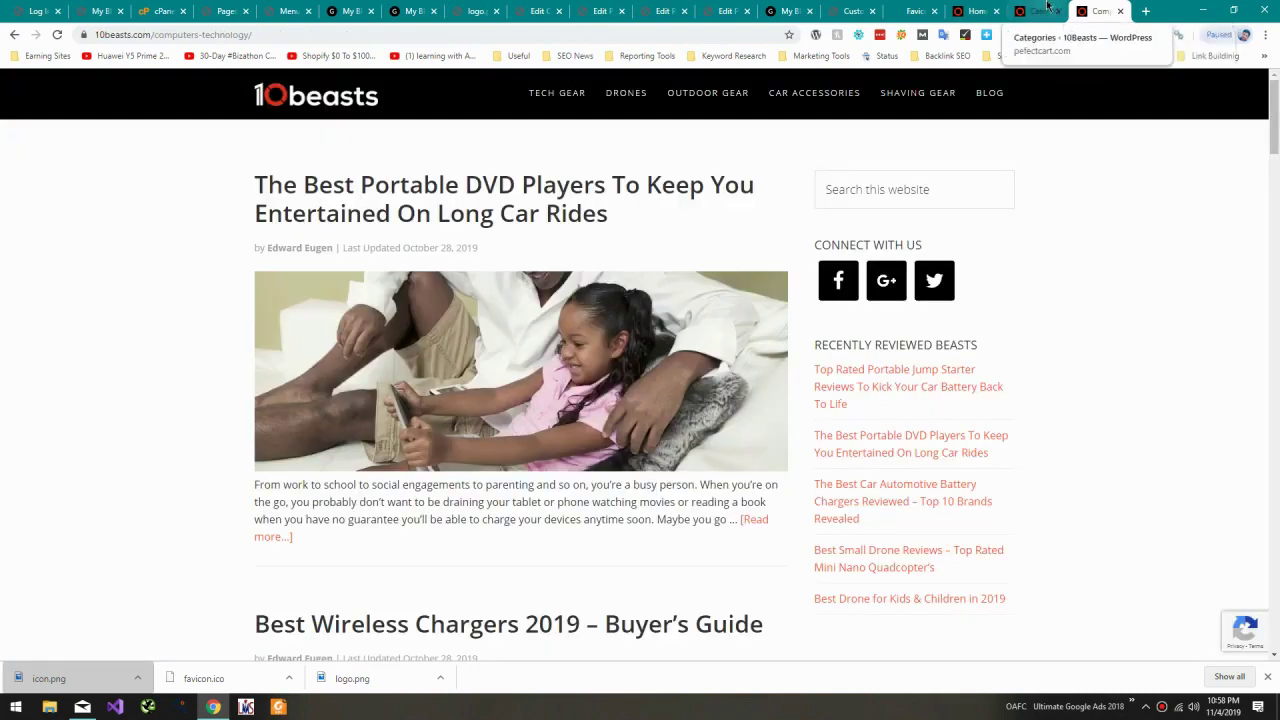
left_click(1047, 6)
left_click(174, 197)
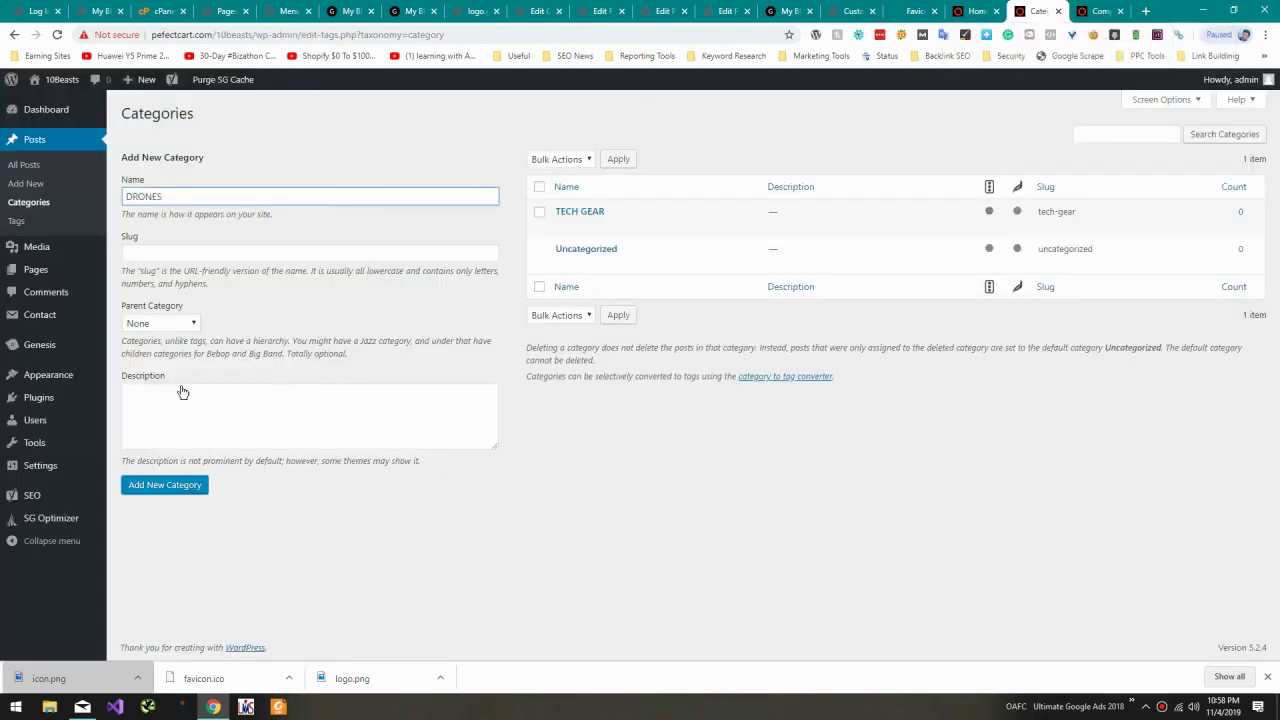
left_click(169, 489)
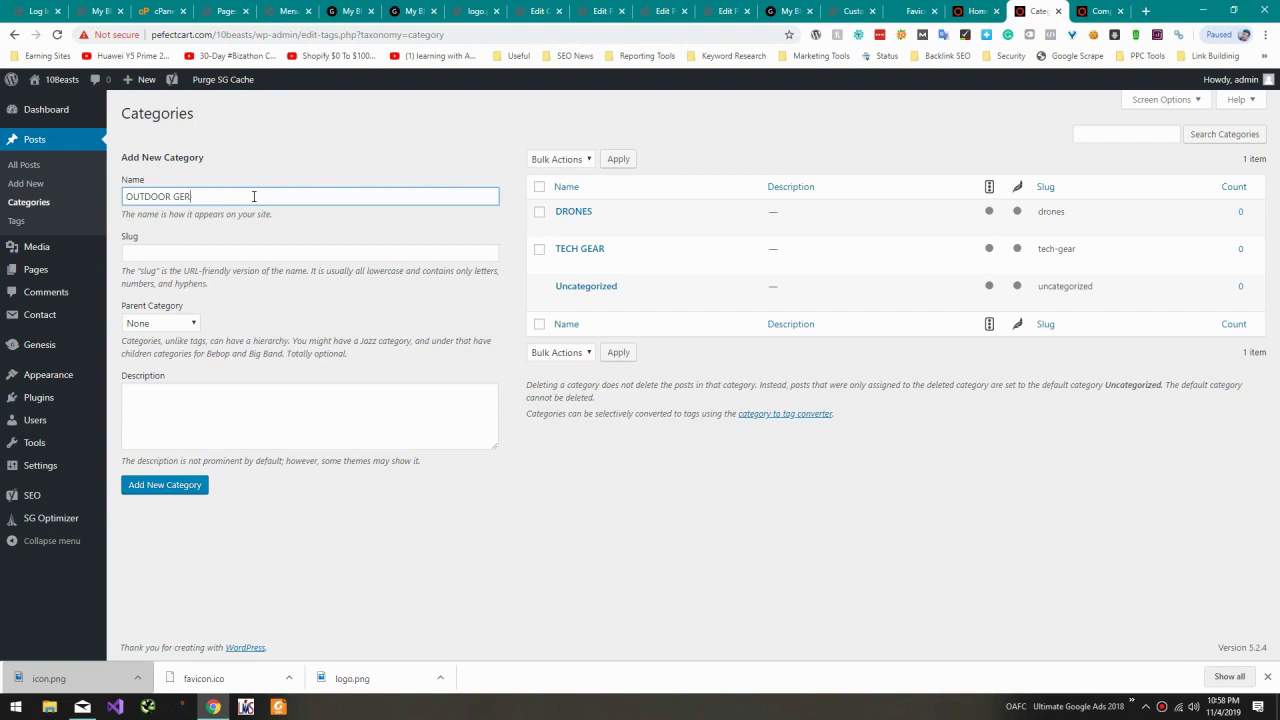
left_click(169, 486)
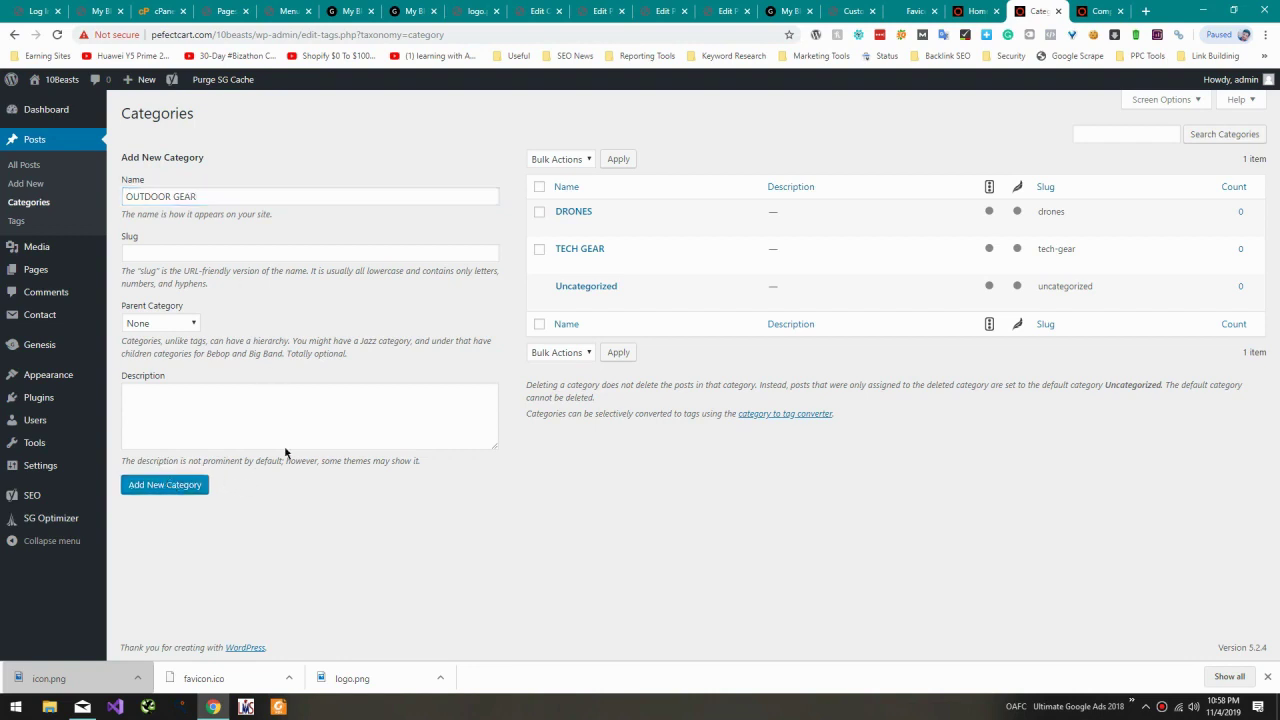
Step: Add a new post category named "CAR ACCESSORIES", checking its spelling against the 10beasts.com header menu
left_click(1092, 10)
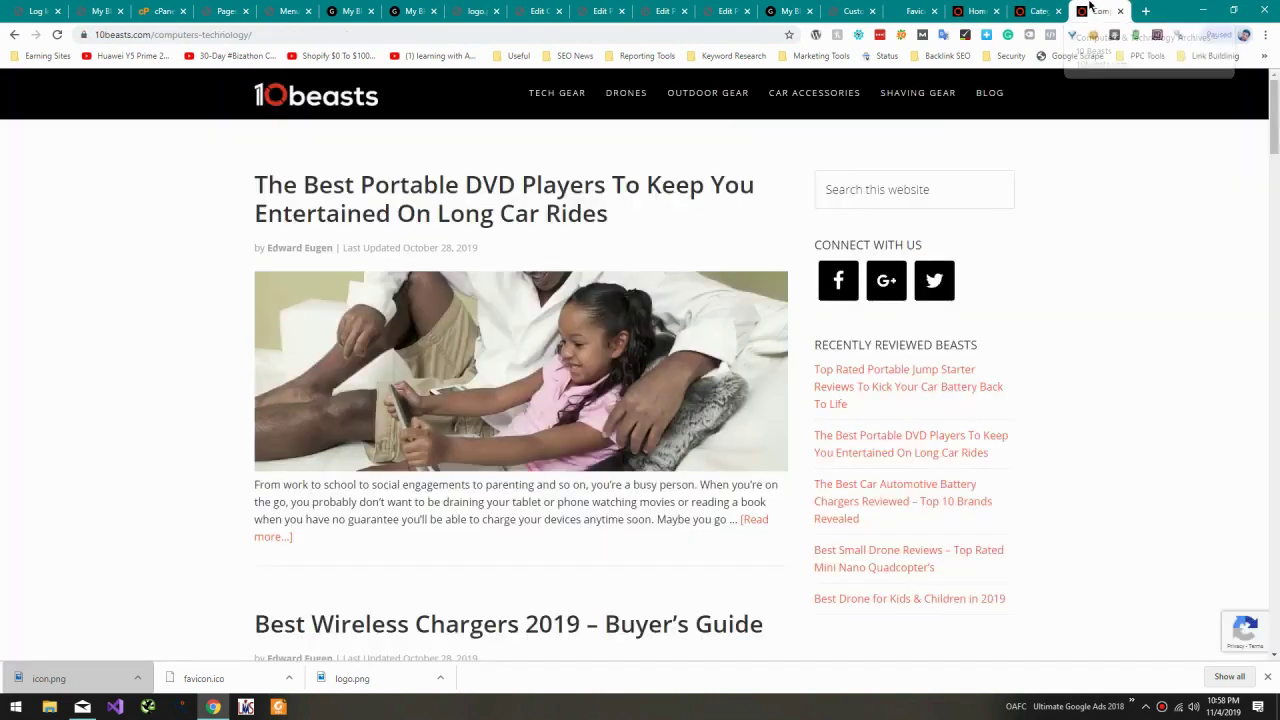
left_click(1040, 11)
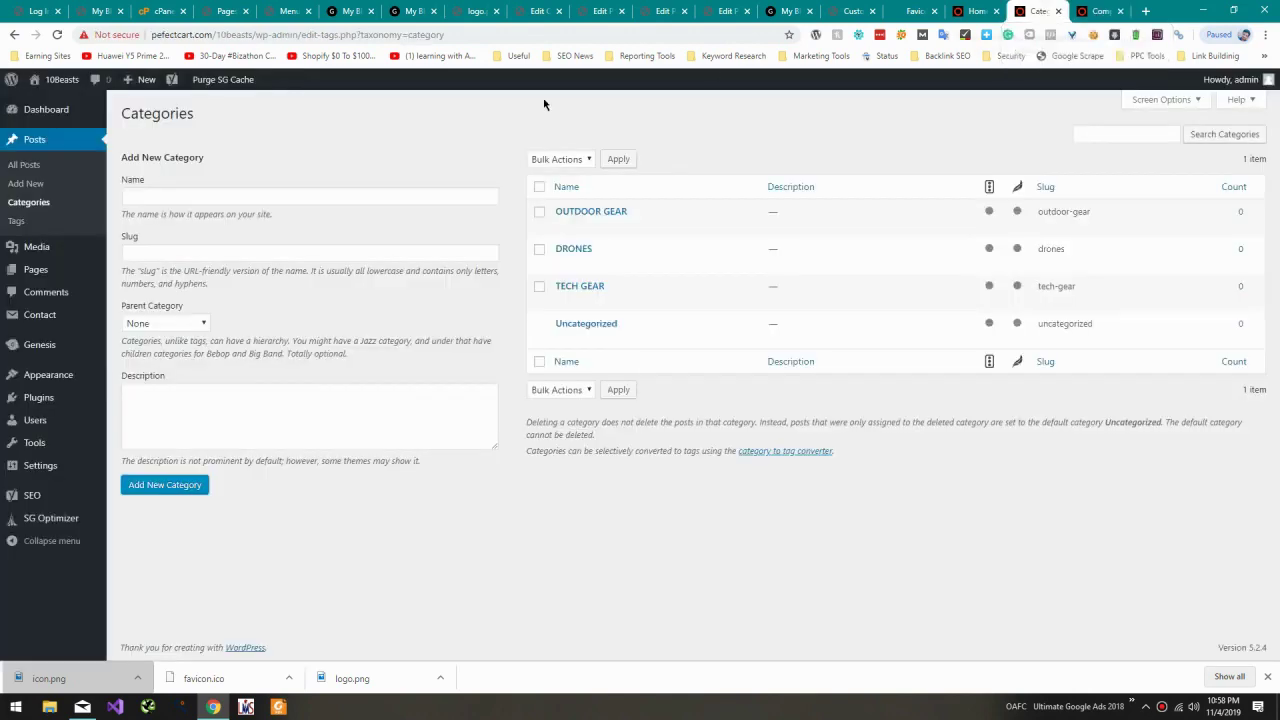
left_click(228, 197)
type("CAR ACC")
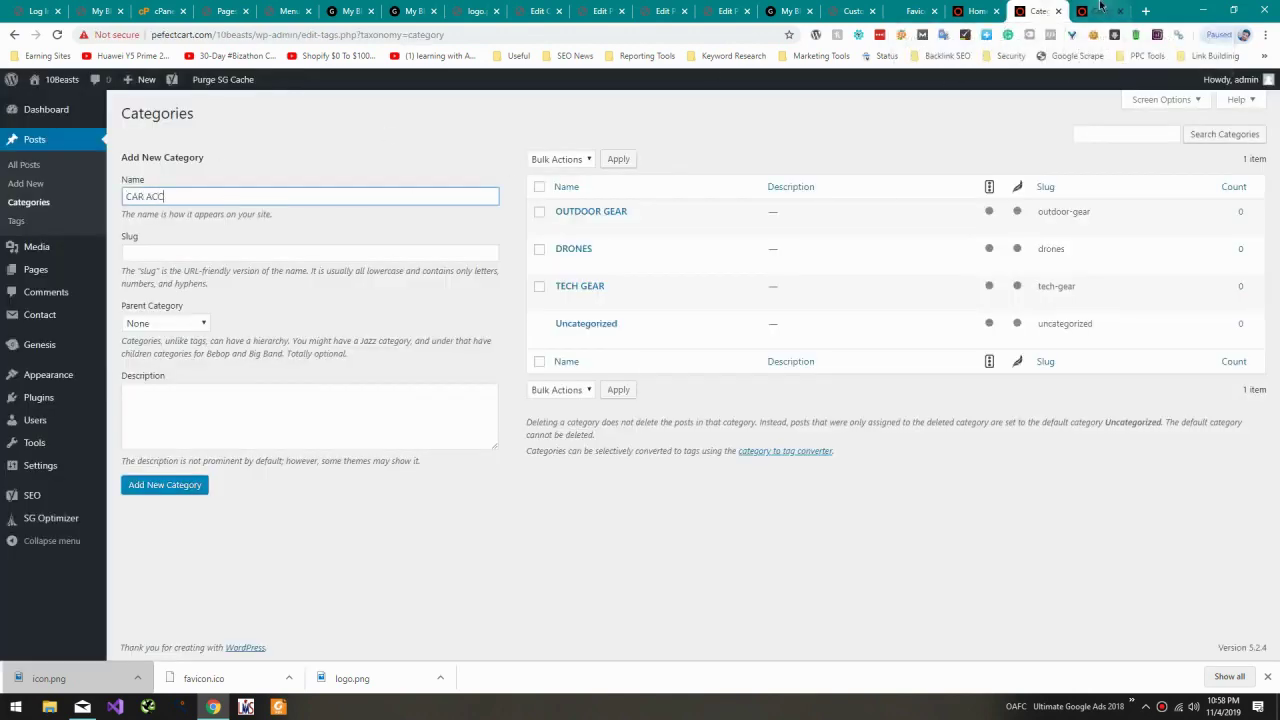
left_click(1100, 10)
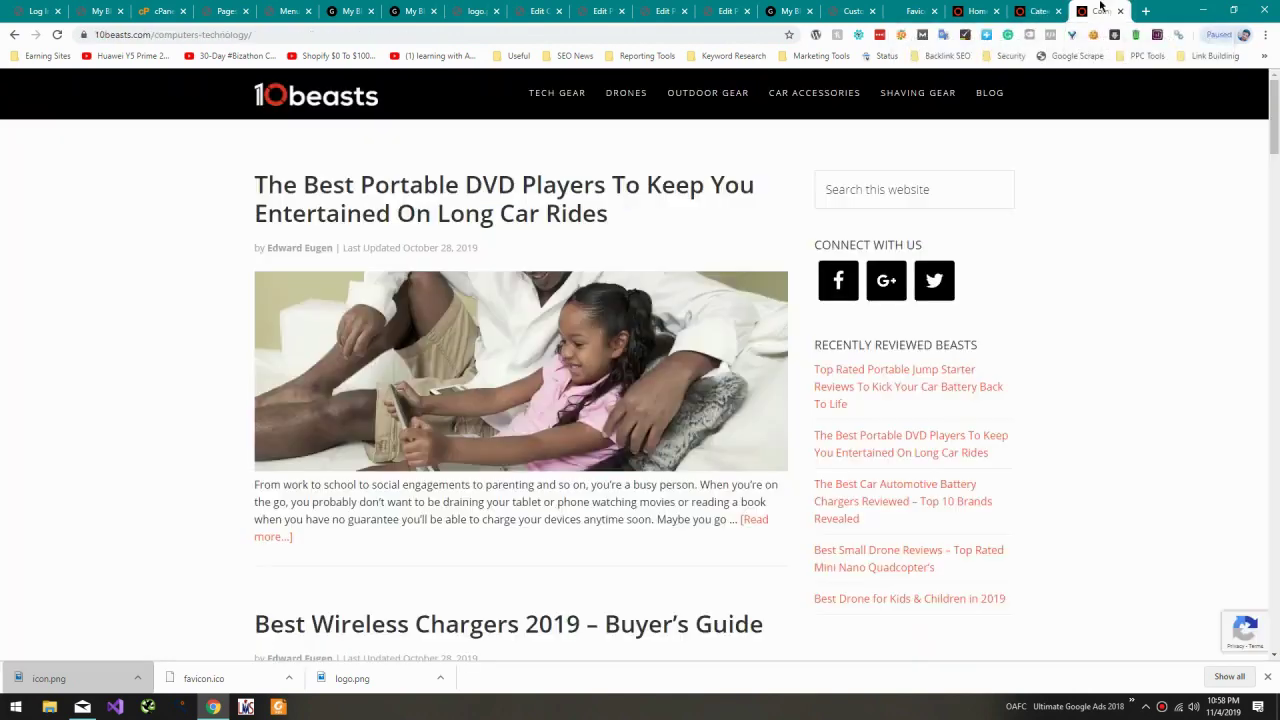
left_click(1028, 6)
type("ceSS")
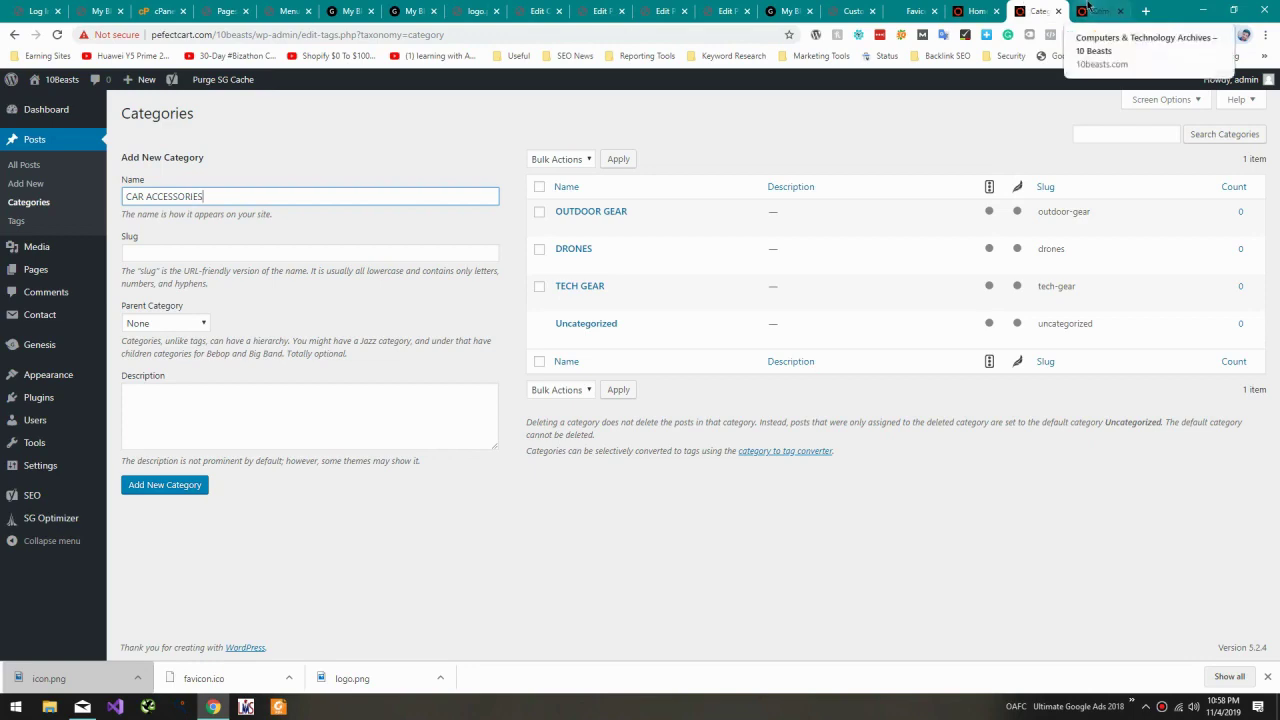
key("ctrl+Tab")
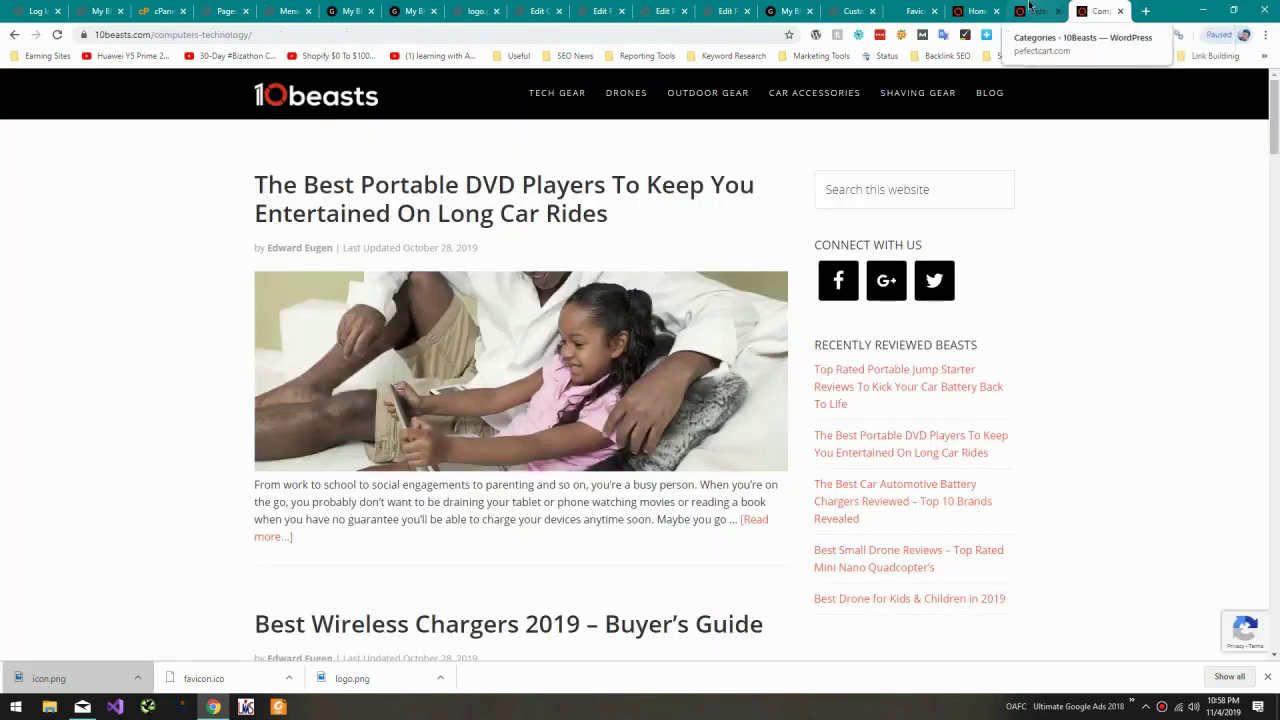
left_click(1028, 6)
left_click(190, 483)
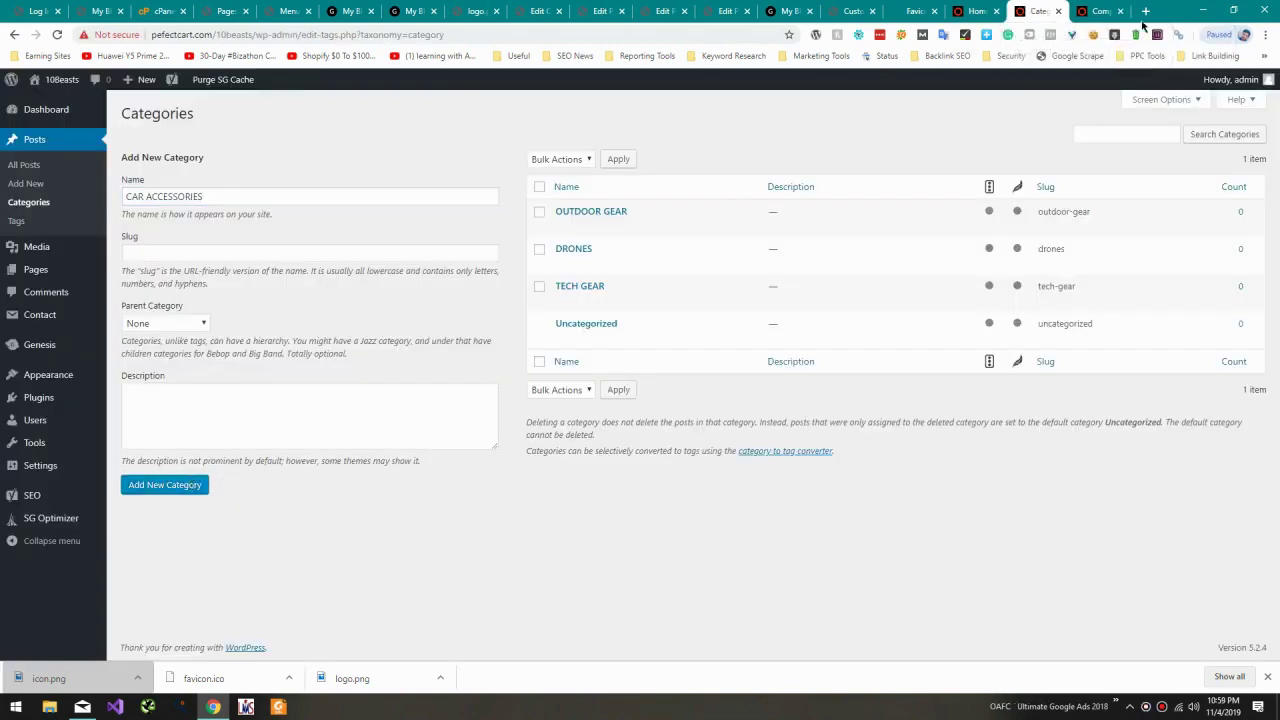
left_click(1098, 11)
left_click(1038, 11)
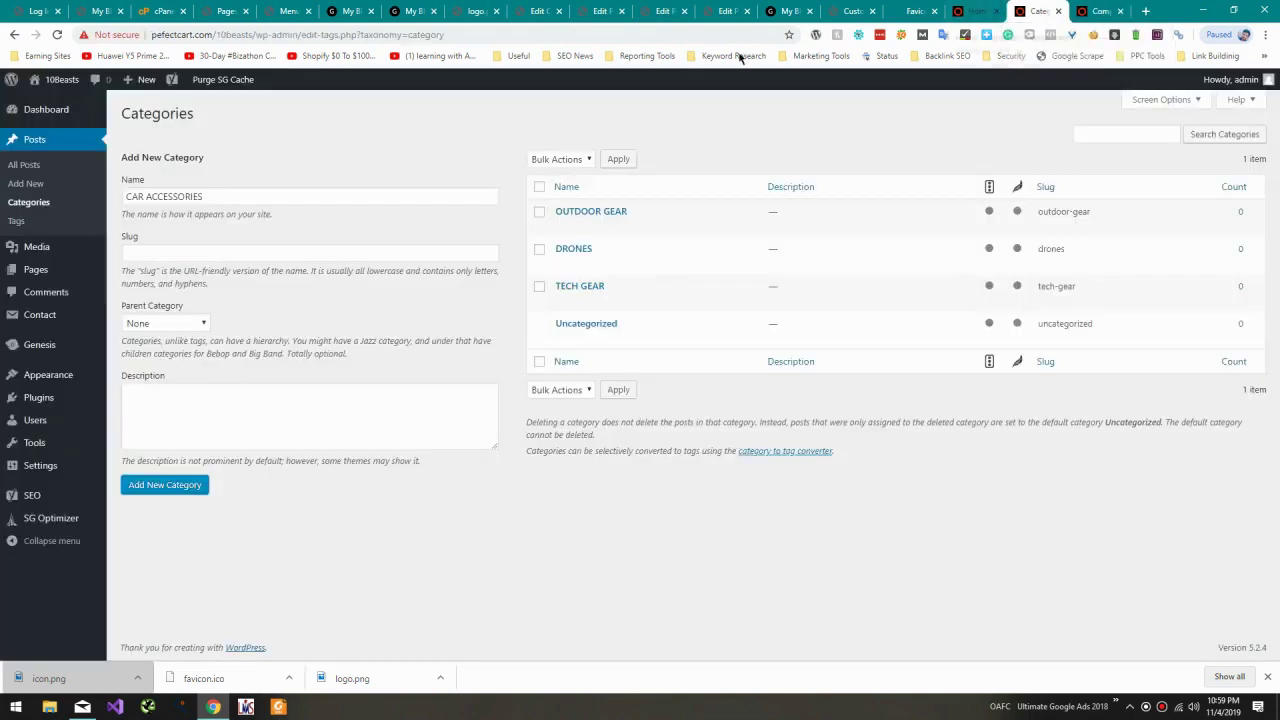
left_click(166, 490)
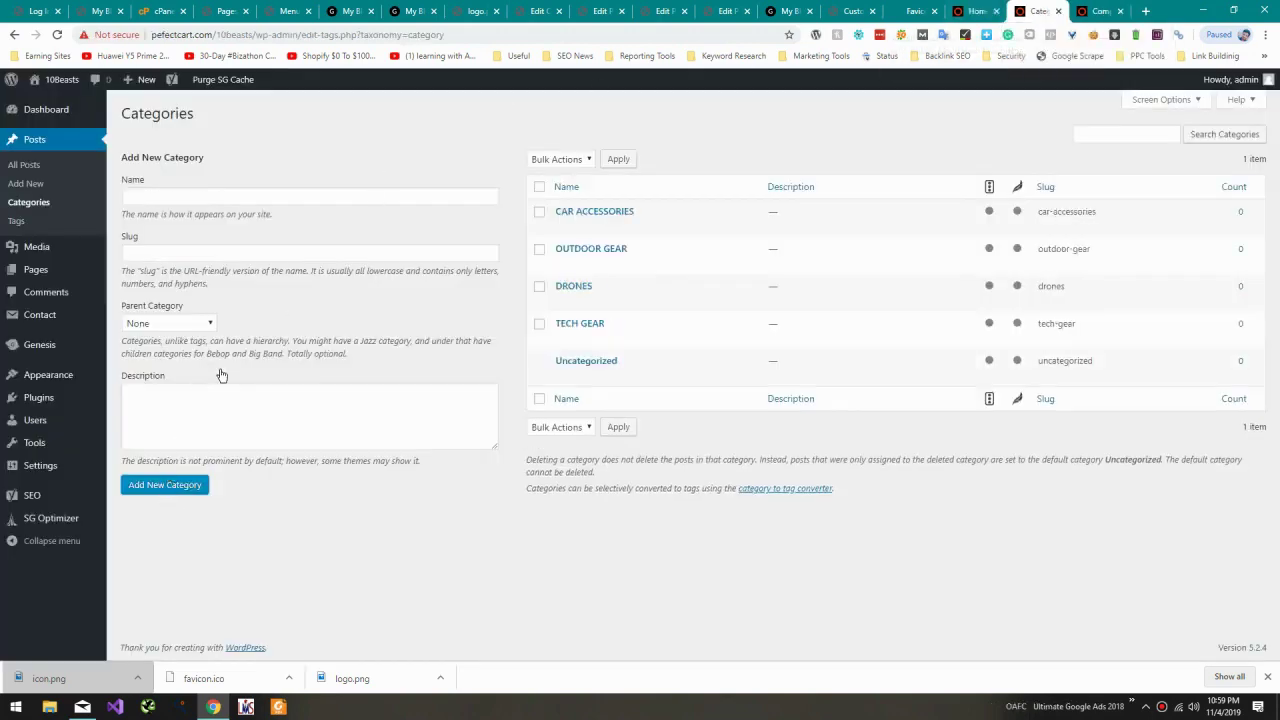
Step: Add a new post category named "SHAVING GEAR" and check the 10beasts.com header menu for the remaining item
left_click(186, 197)
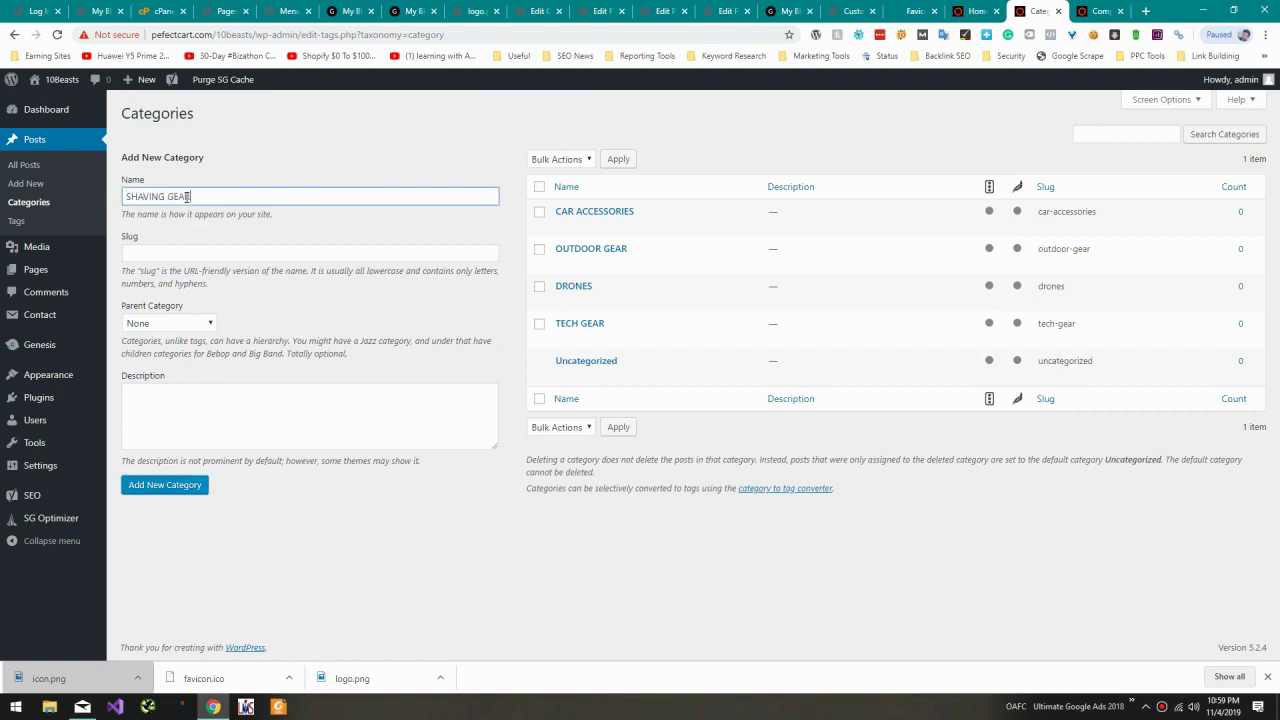
left_click(165, 485)
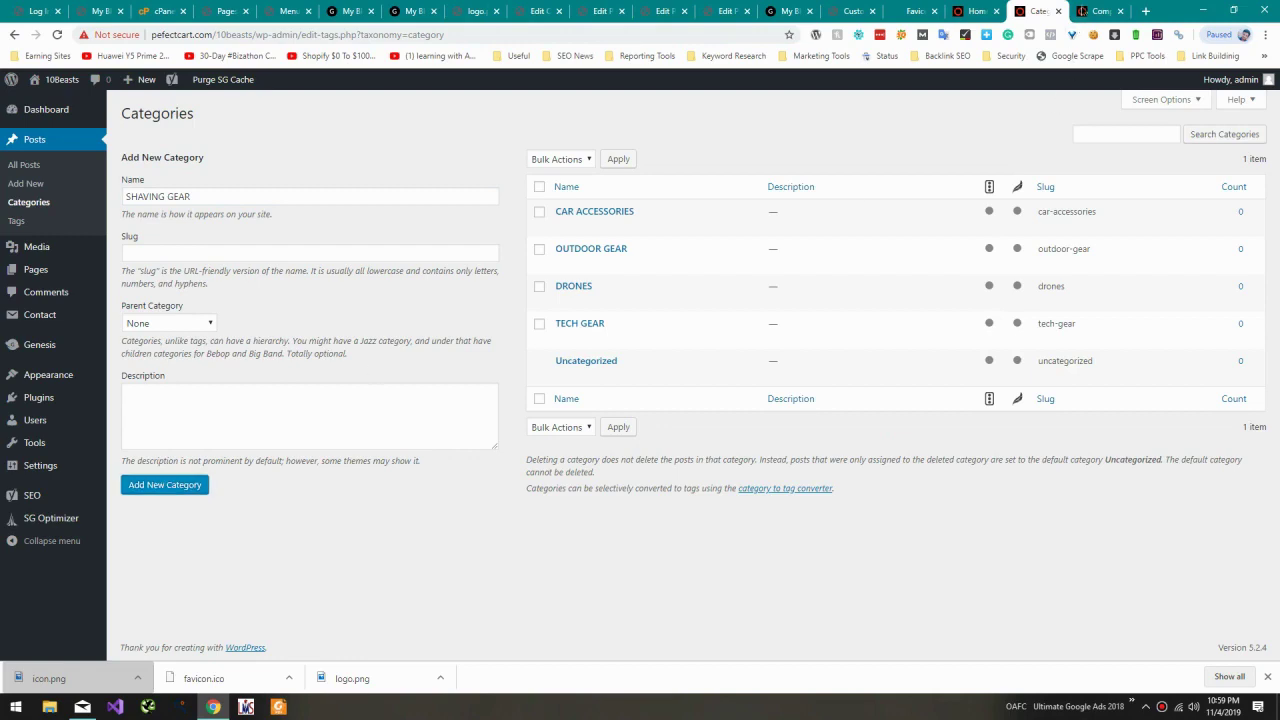
left_click(1094, 11)
left_click(1035, 11)
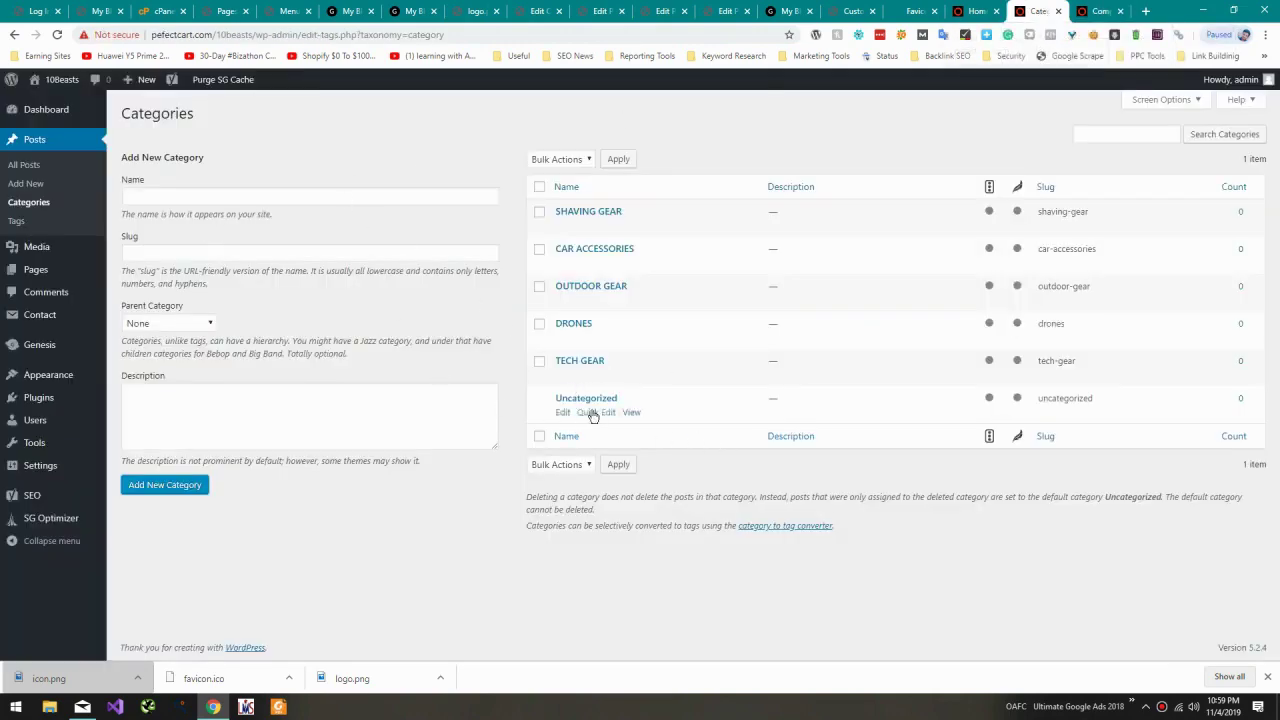
Step: Quick-edit the Uncategorized category, setting both its name and slug to "BLOG", and update it
left_click(588, 412)
key("ctrl+a")
type("BL")
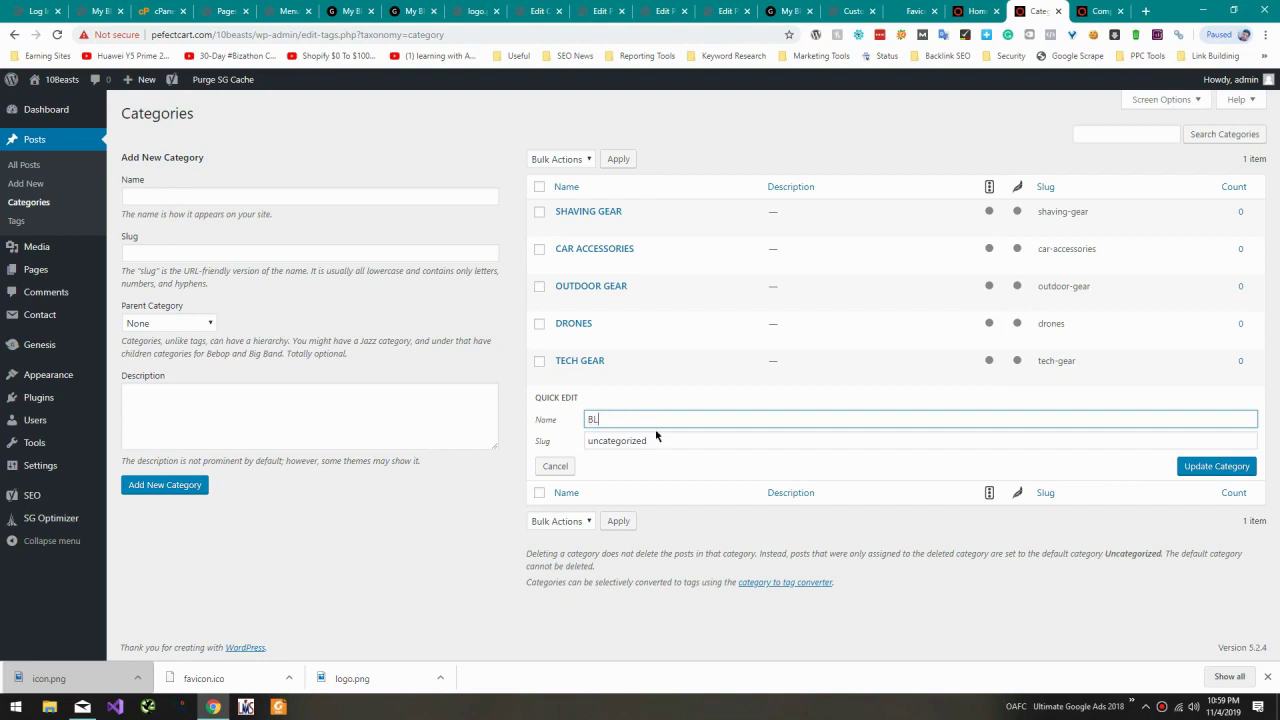
key("ctrl+a")
key("ctrl+c")
left_click(663, 440)
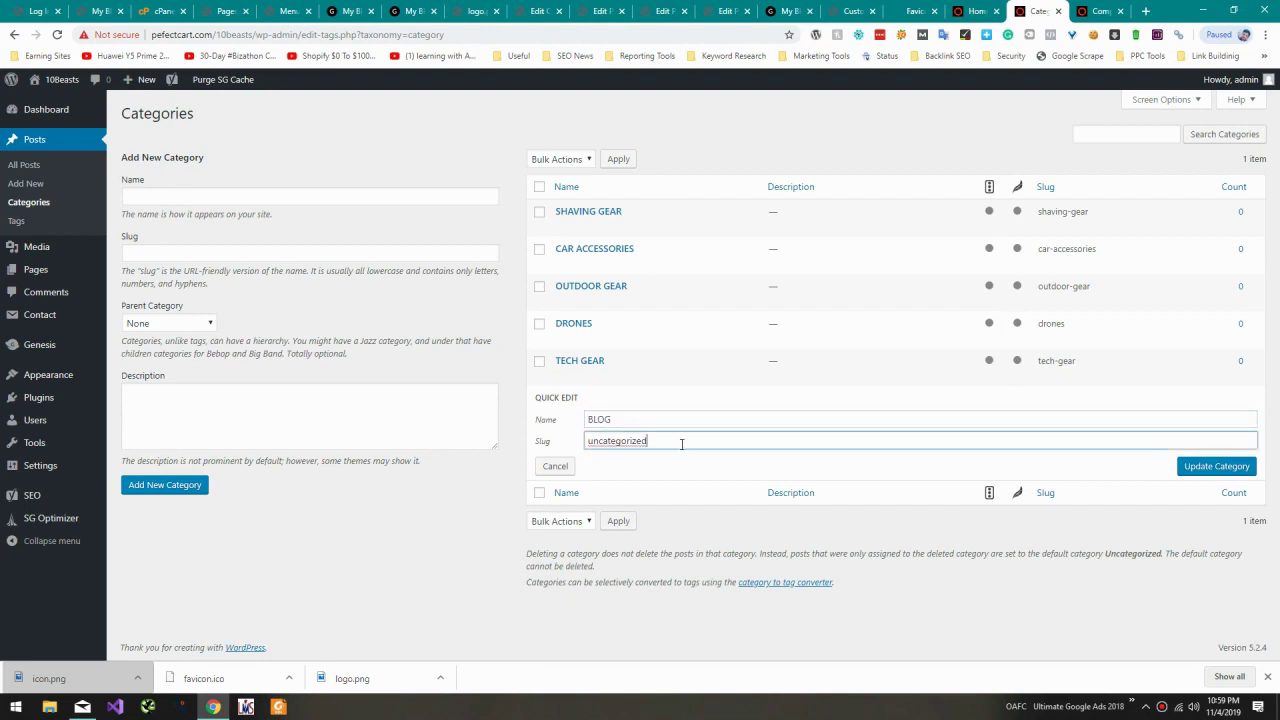
key("ctrl+a")
key("ctrl+v")
left_click(1212, 467)
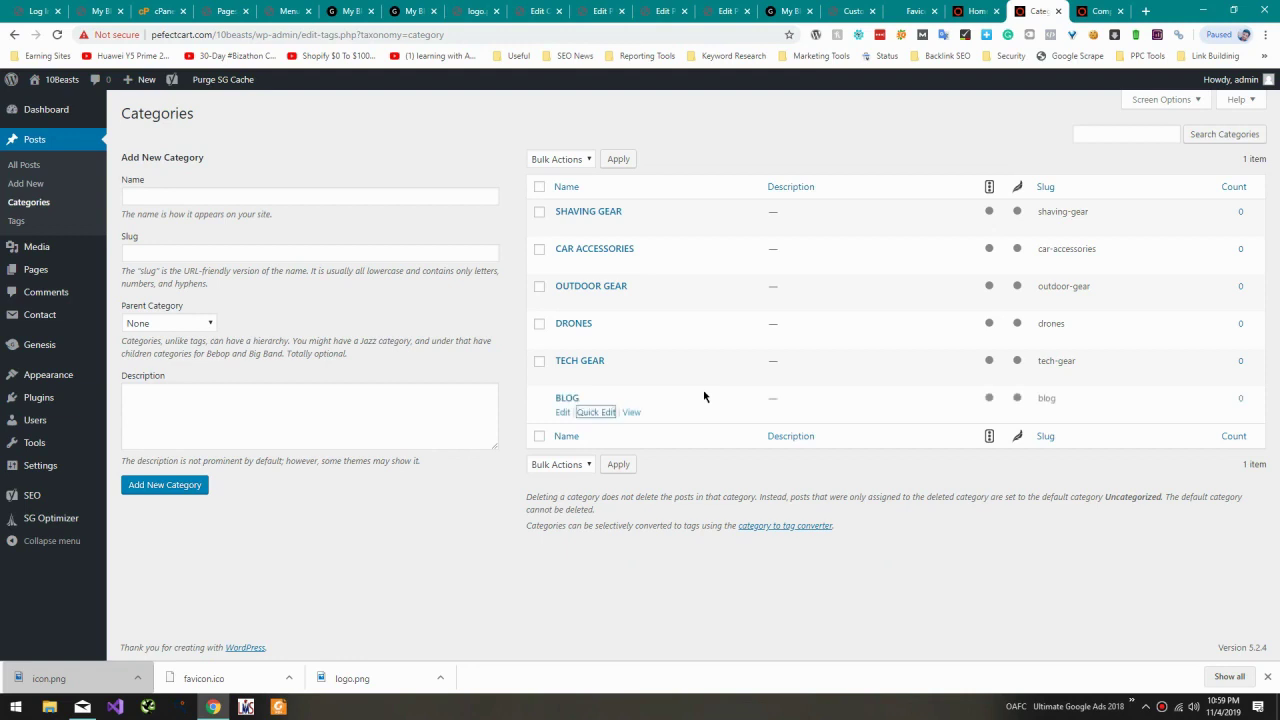
Step: Create a new navigation menu named "Header" in the site's appearance settings
mouse_move(90, 376)
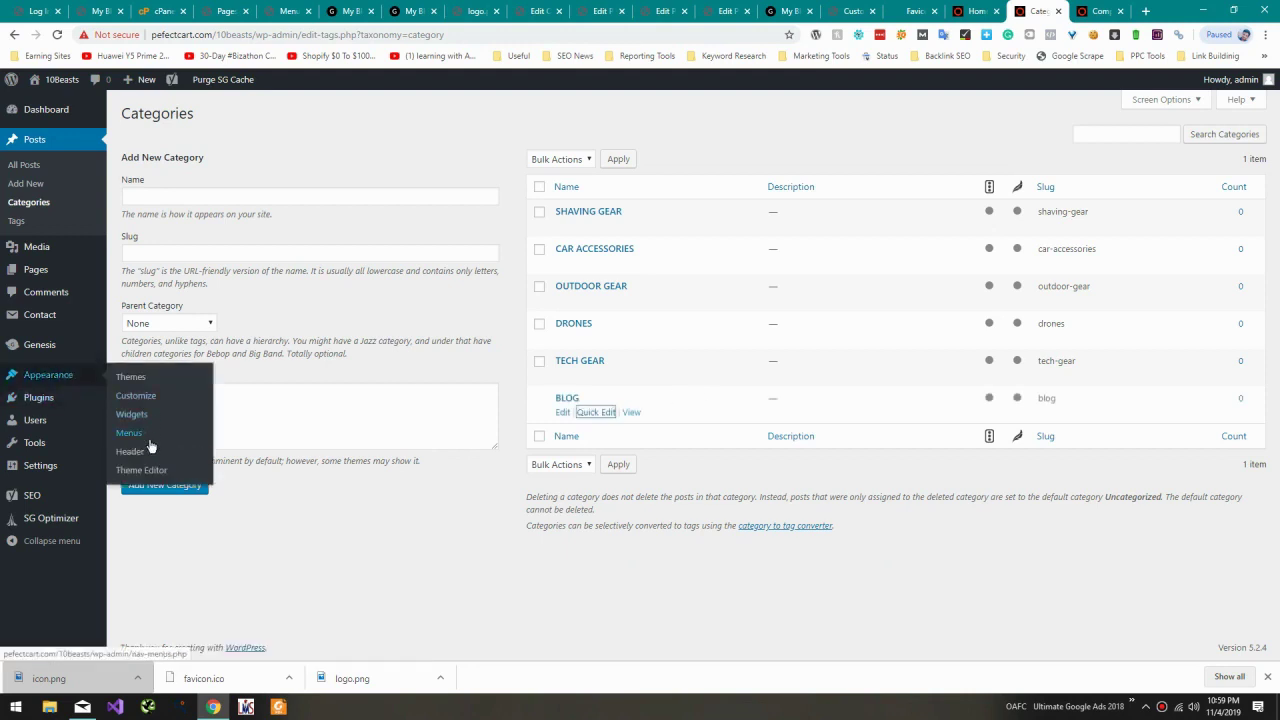
left_click(140, 435)
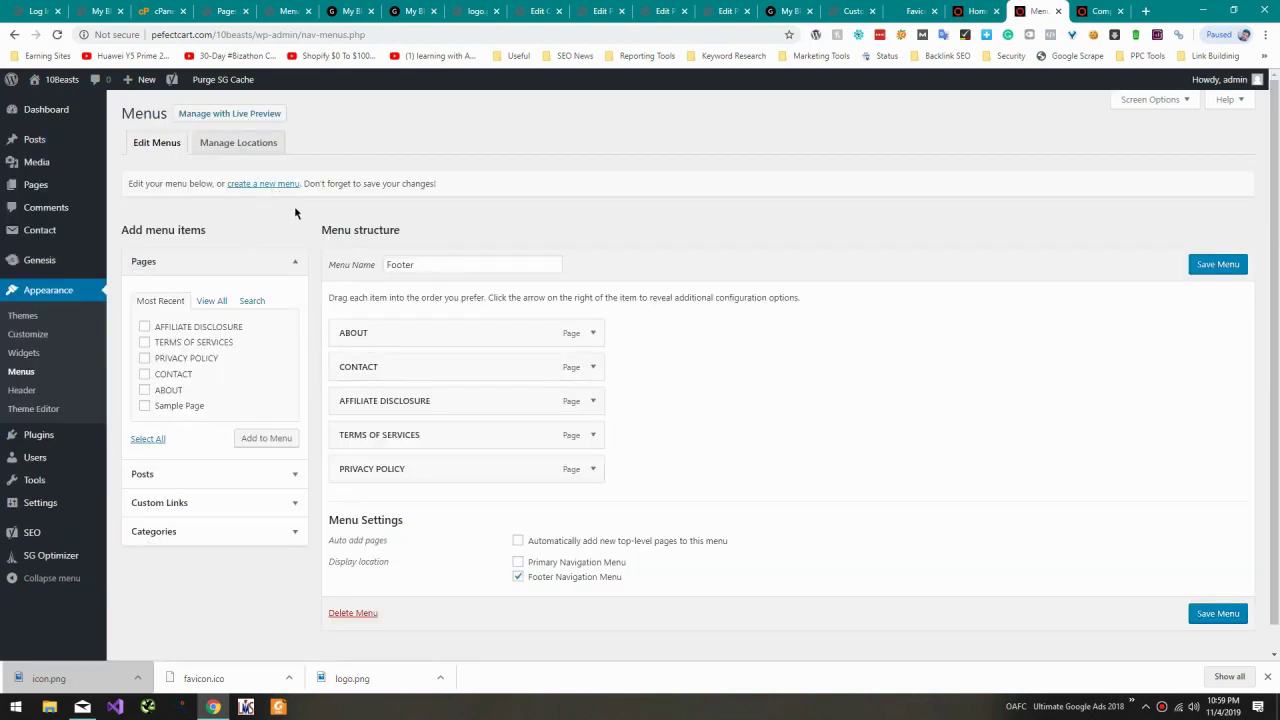
left_click(265, 186)
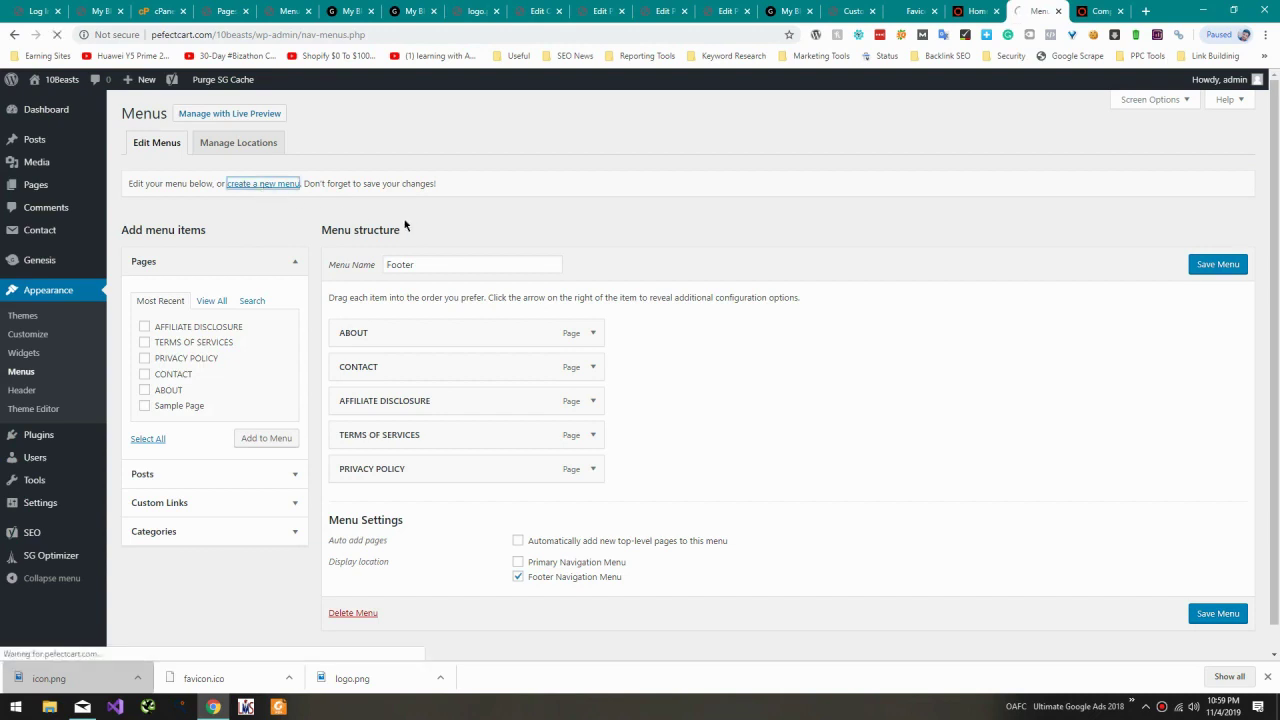
left_click(447, 262)
type("Header")
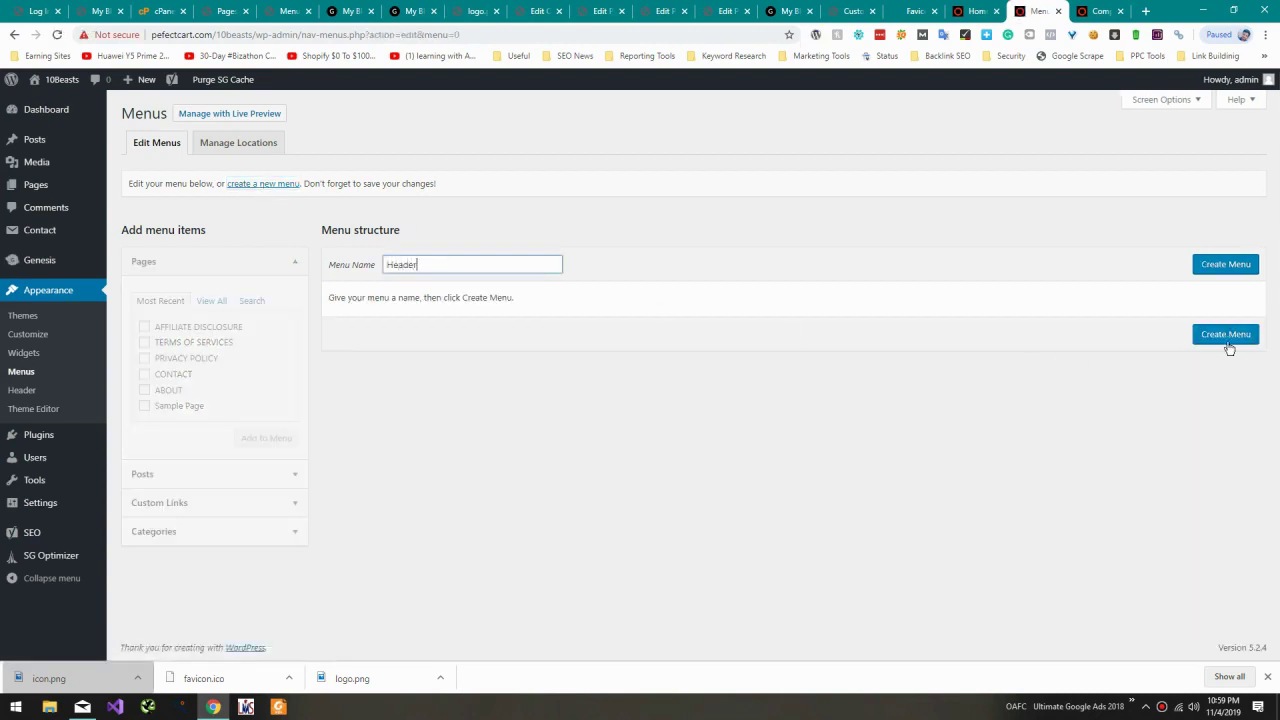
left_click(1228, 341)
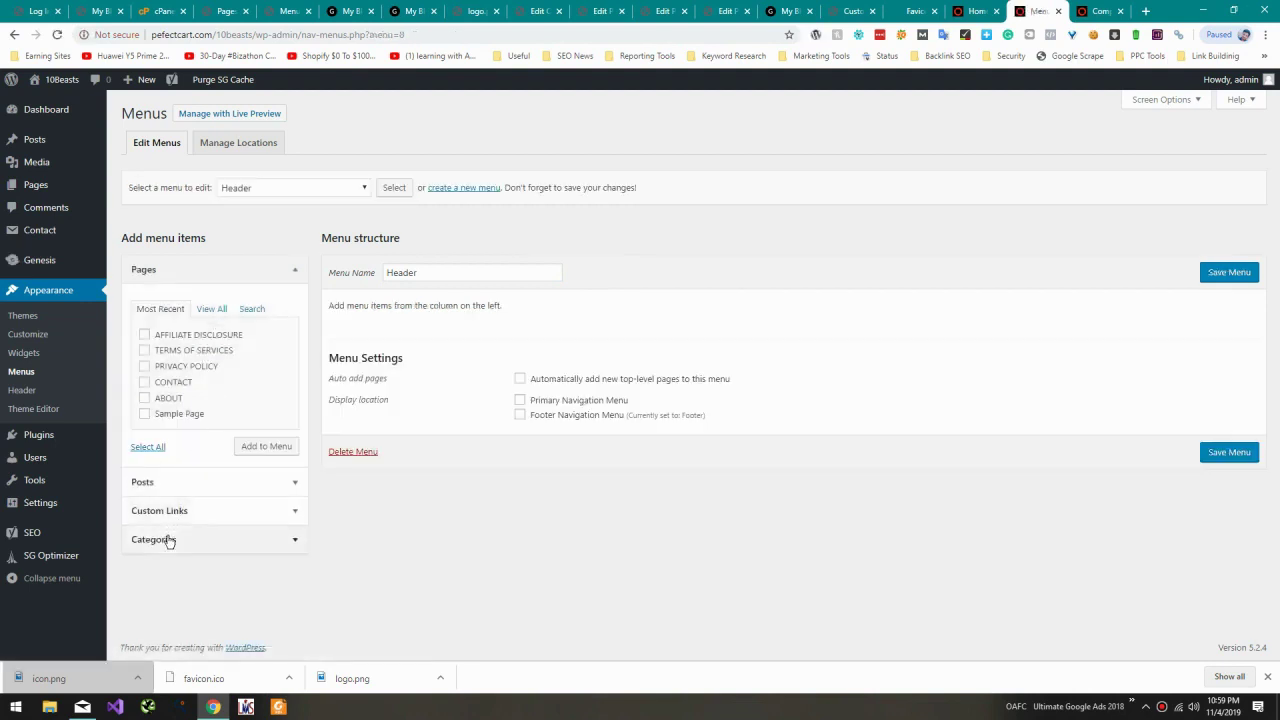
Step: Add the categories BLOG, CAR ACCESSORIES, DRONES, OUTDOOR GEAR, SHAVING GEAR and TECH GEAR to the Header menu
left_click(170, 539)
left_click(202, 396)
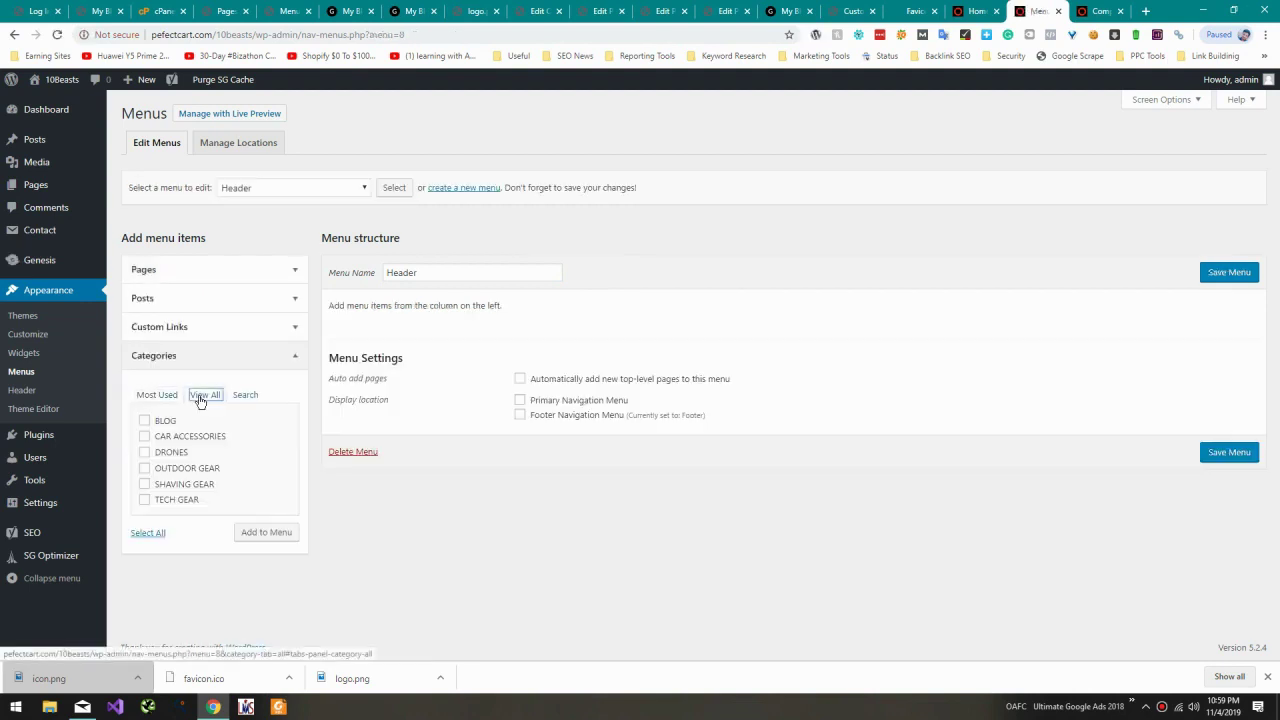
left_click(166, 421)
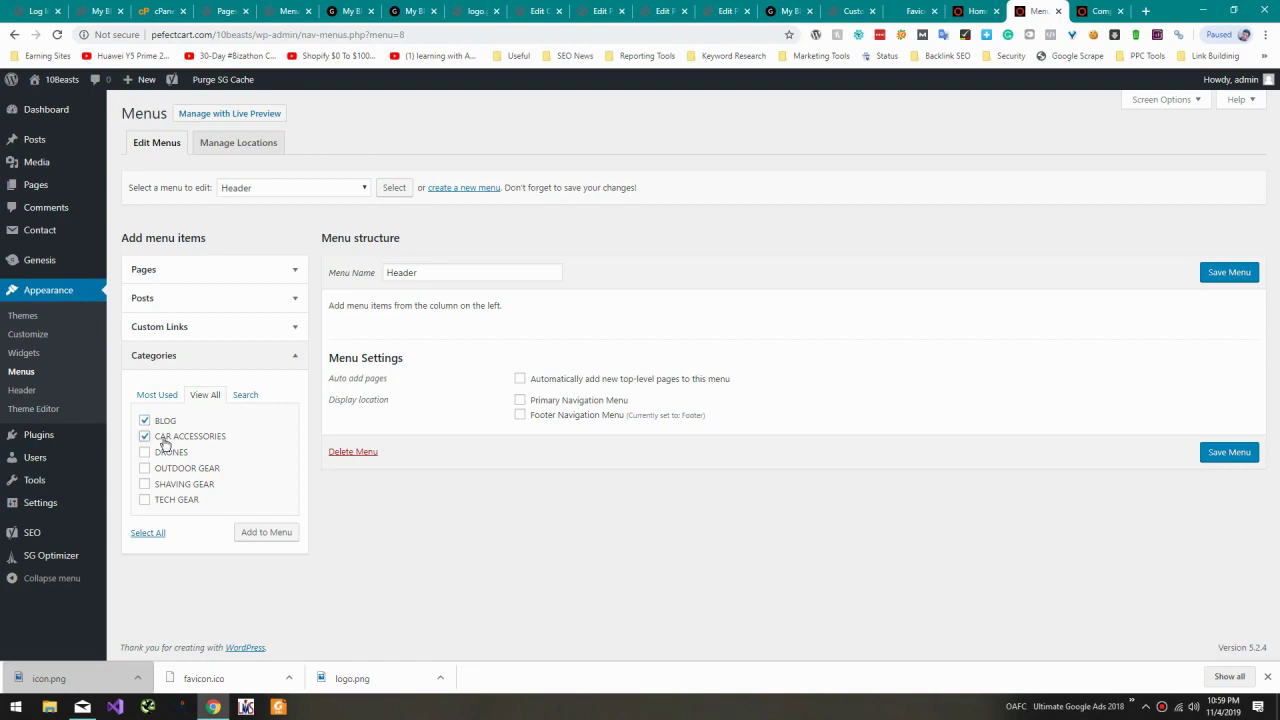
left_click(165, 452)
left_click(165, 468)
left_click(167, 484)
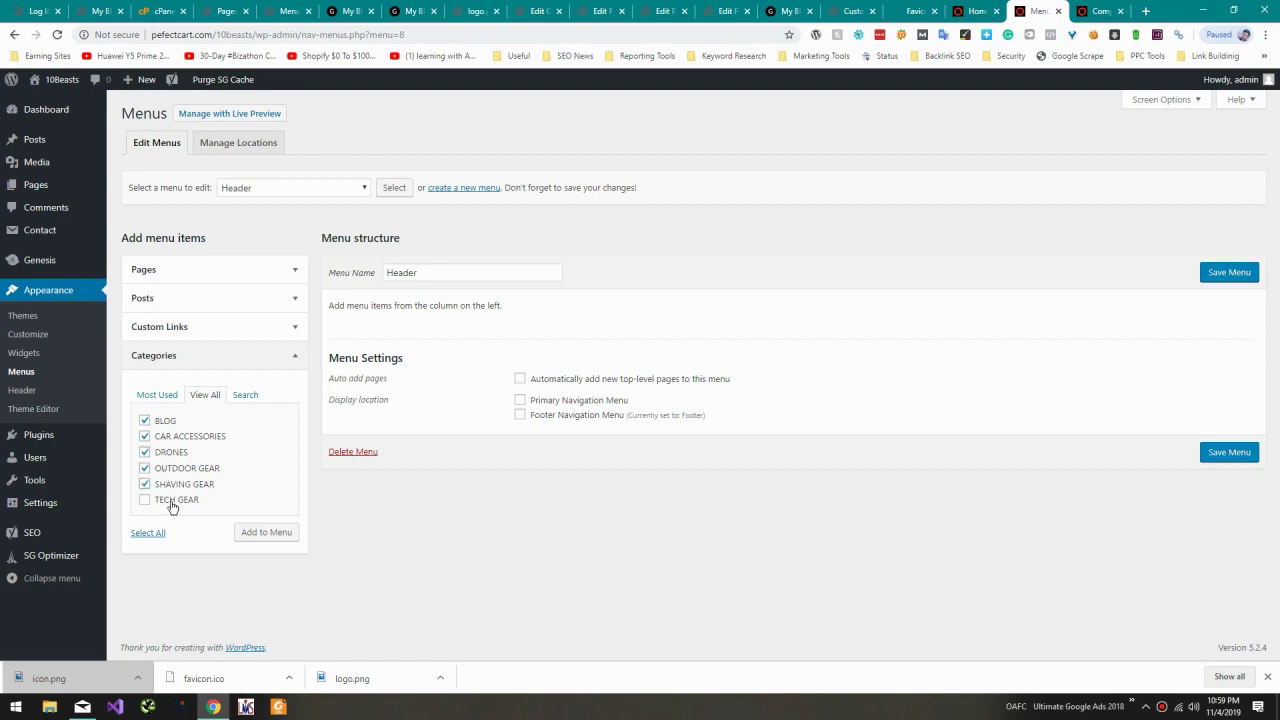
left_click(252, 532)
Step: Reorder the Header menu to match 10beasts.com: TECH GEAR, DRONES, OUTDOOR GEAR, CAR ACCESSORIES, SHAVING GEAR, BLOG, and save it
left_click(1097, 10)
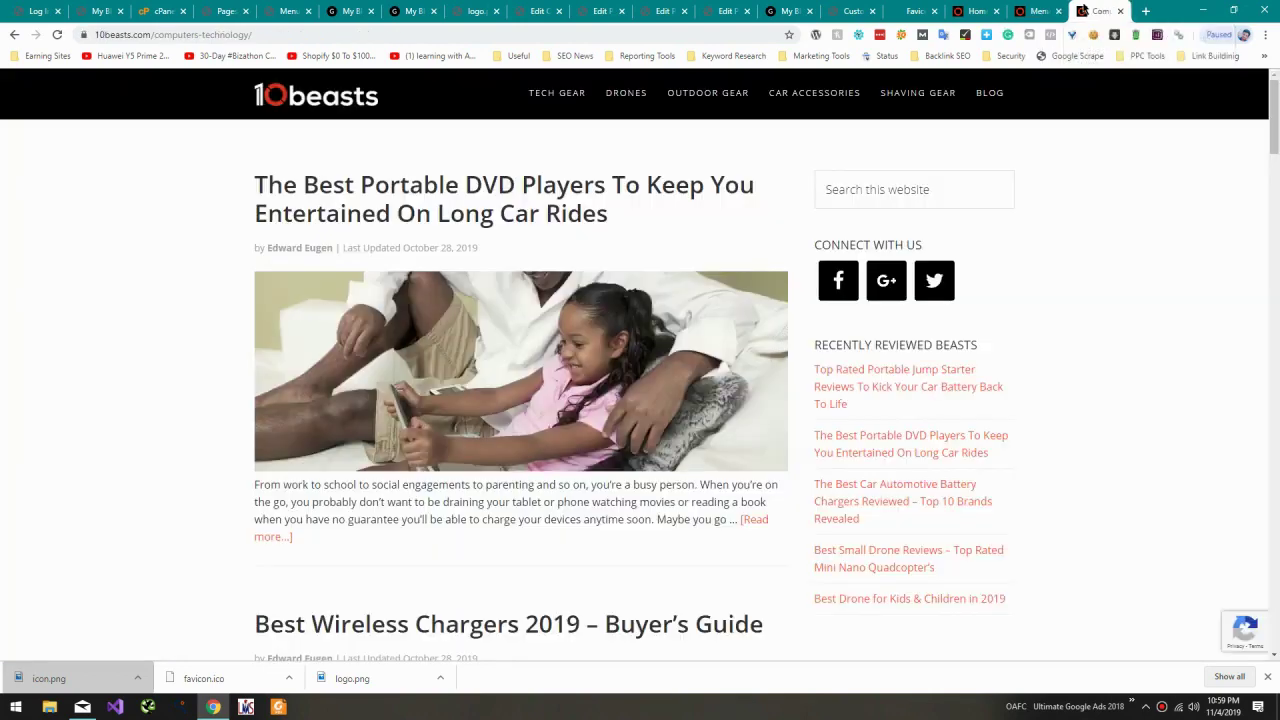
left_click(1003, 10)
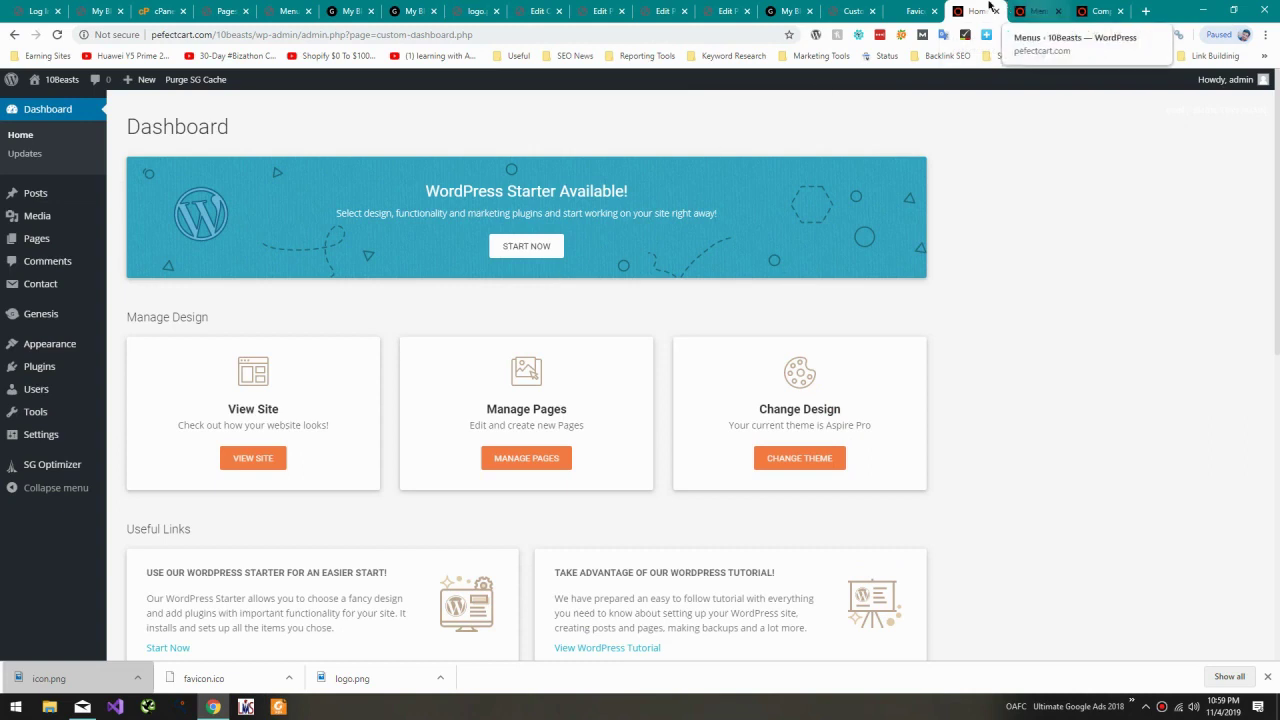
left_click(1037, 10)
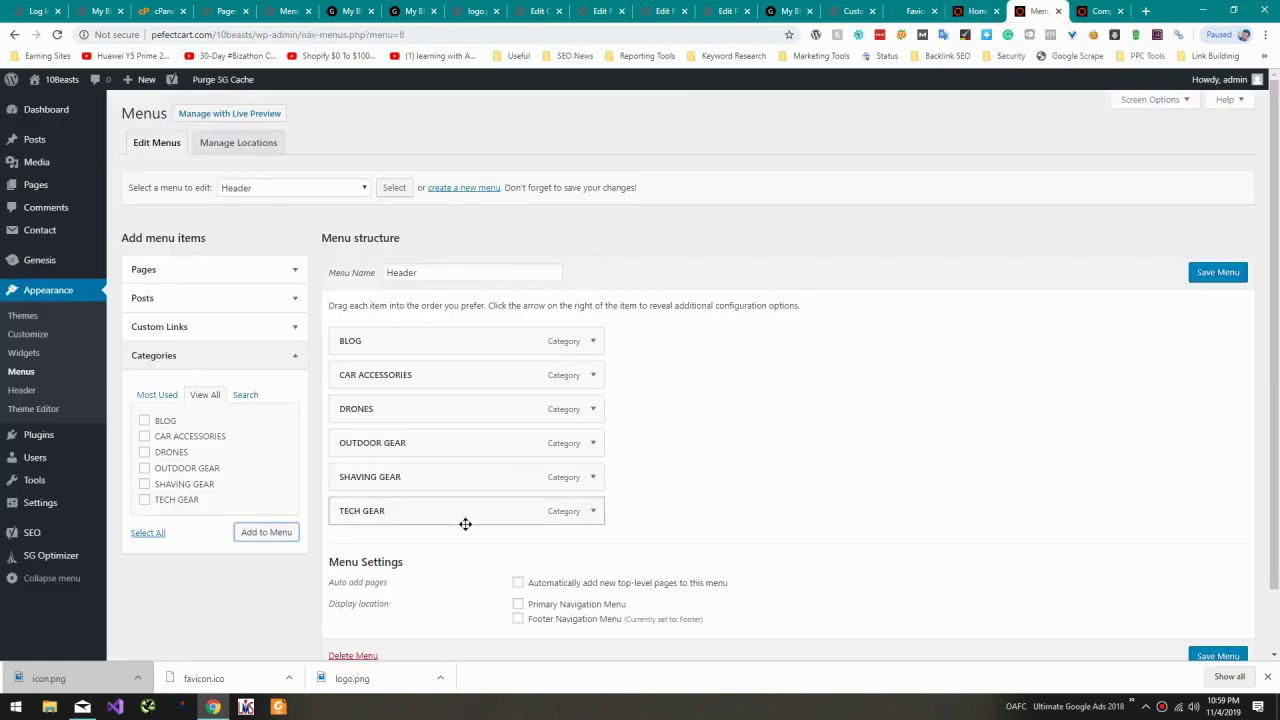
left_click_drag(447, 512, 430, 340)
left_click_drag(423, 451, 413, 388)
left_click(1110, 10)
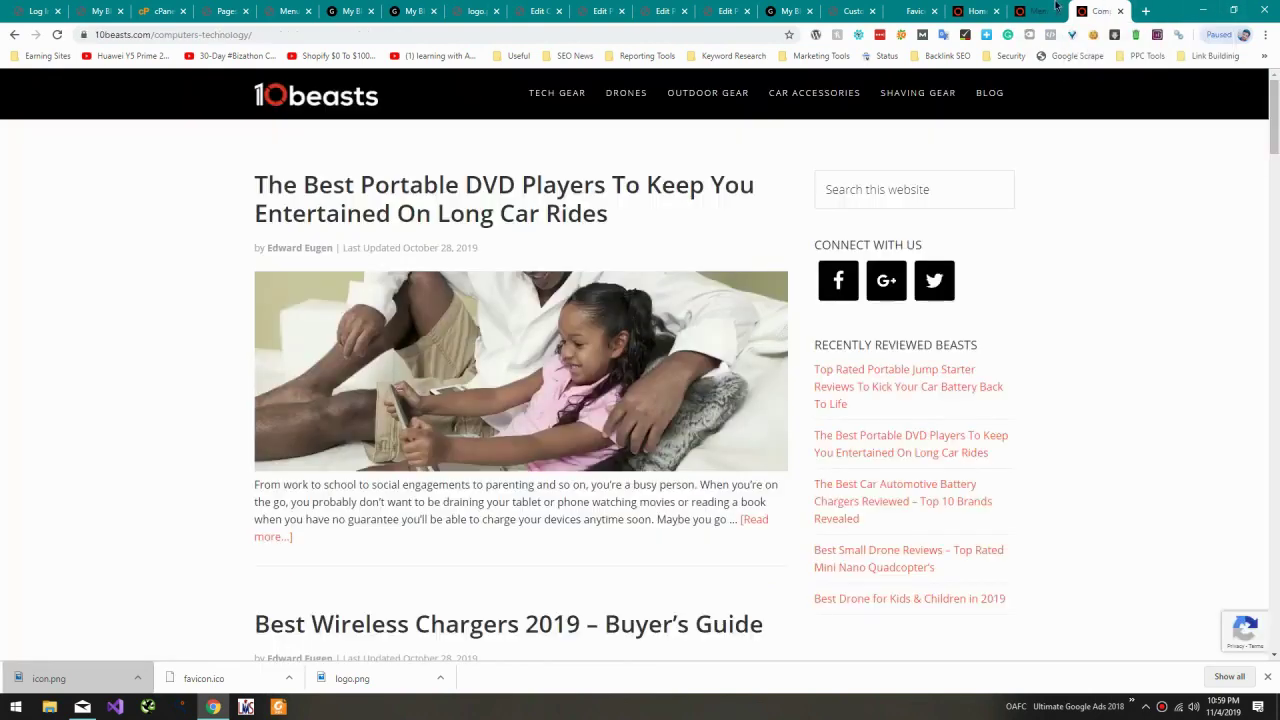
left_click(1037, 10)
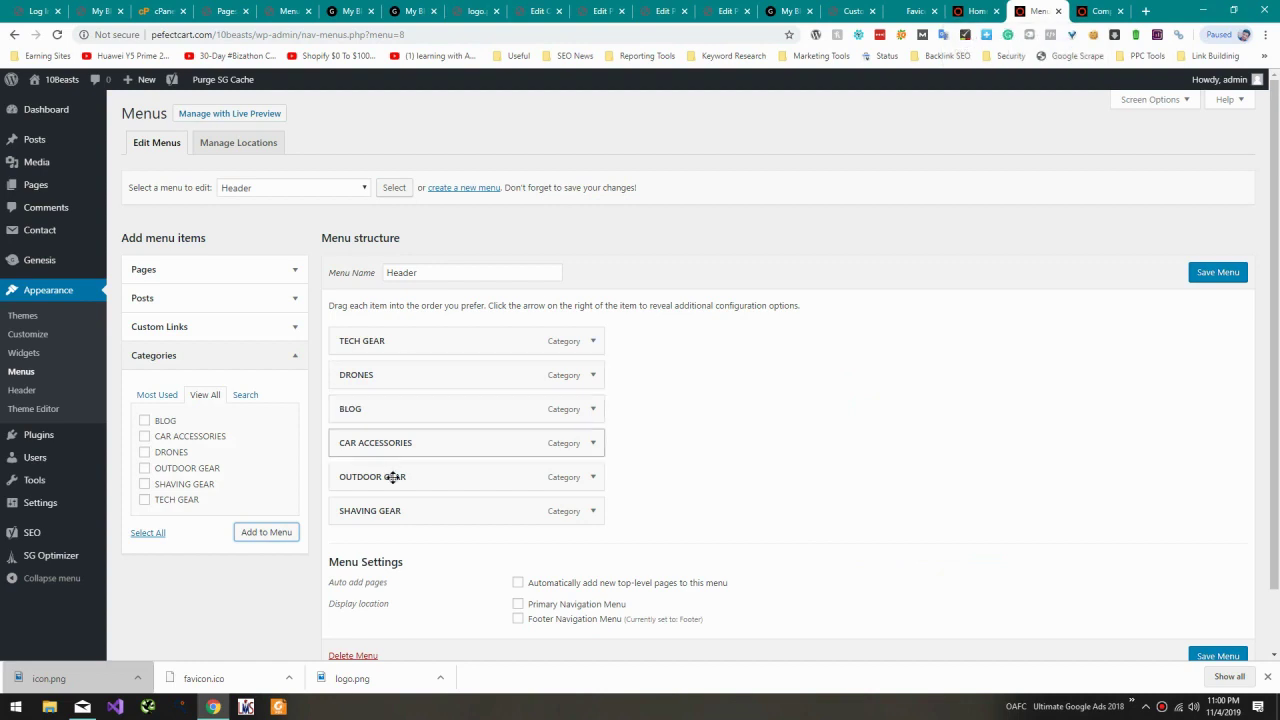
left_click_drag(372, 484, 385, 450)
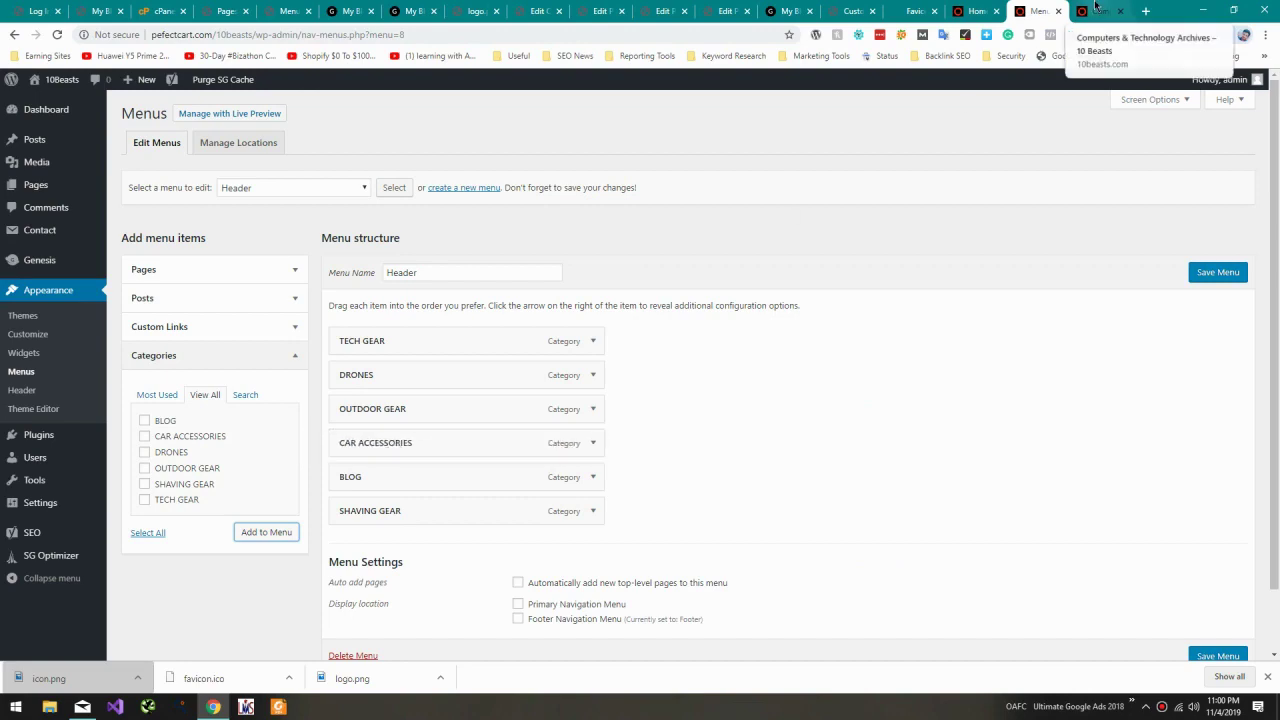
left_click(1096, 9)
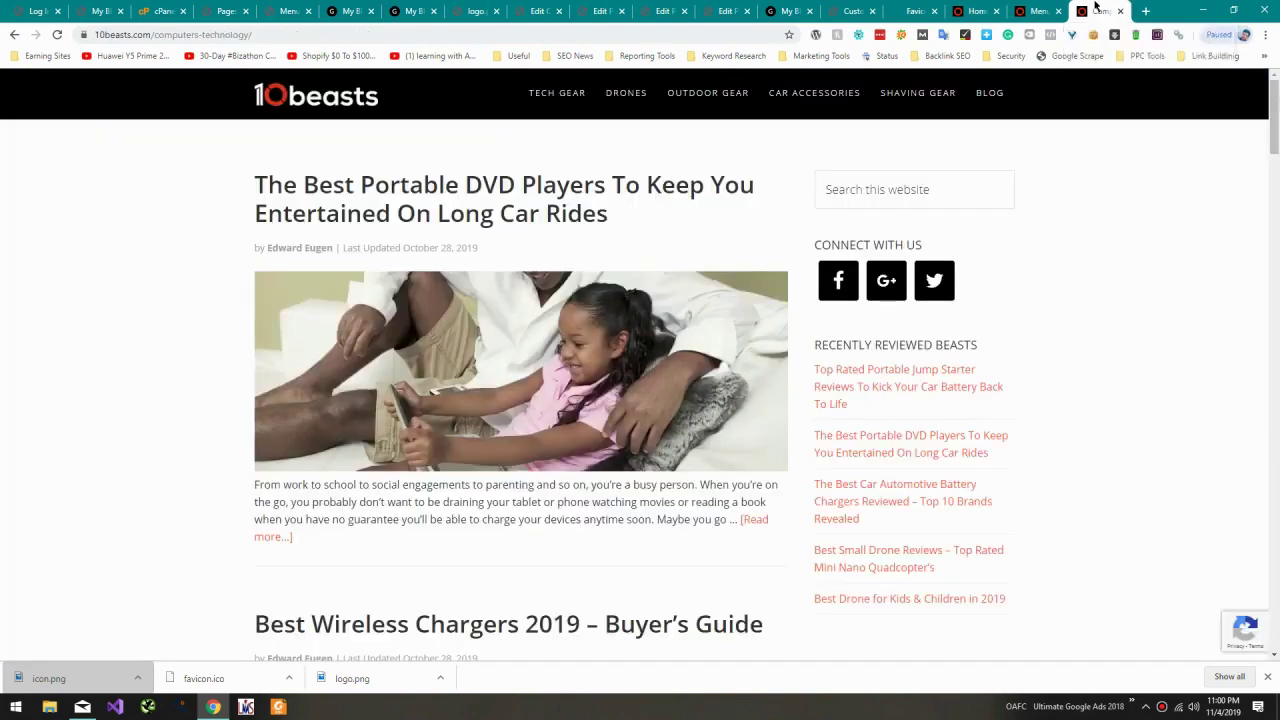
left_click(1013, 9)
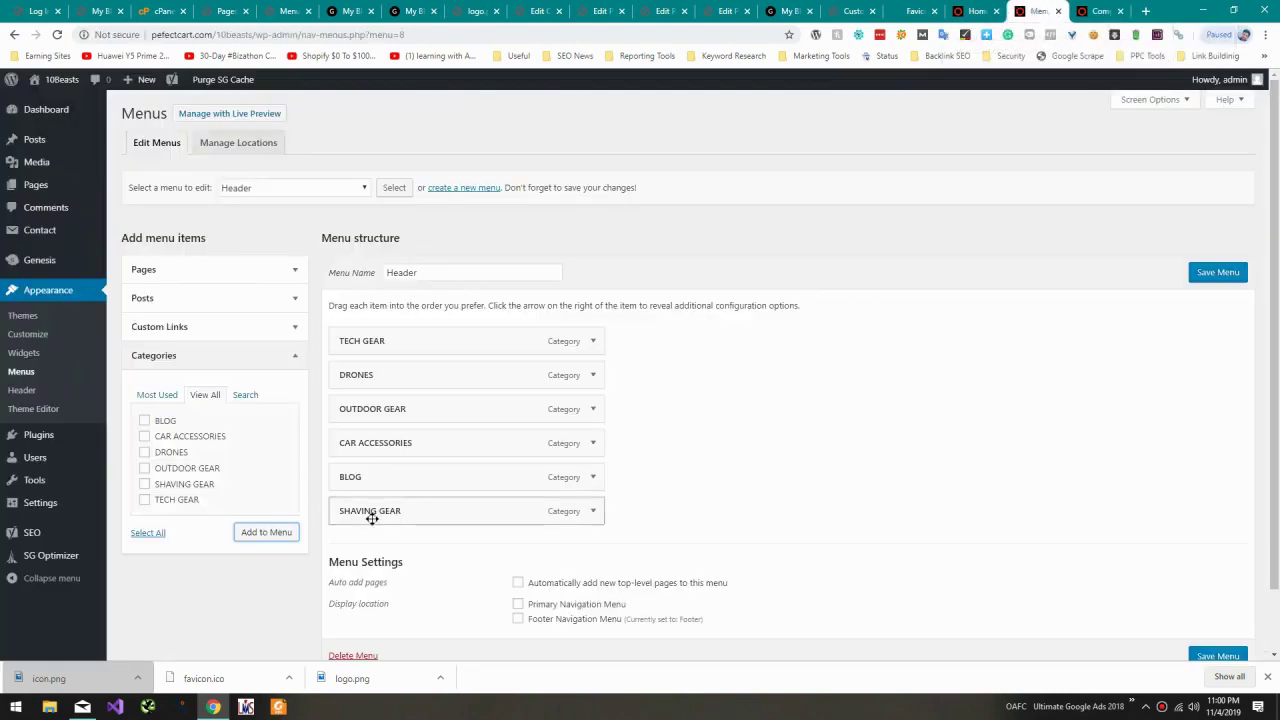
left_click_drag(371, 517, 354, 480)
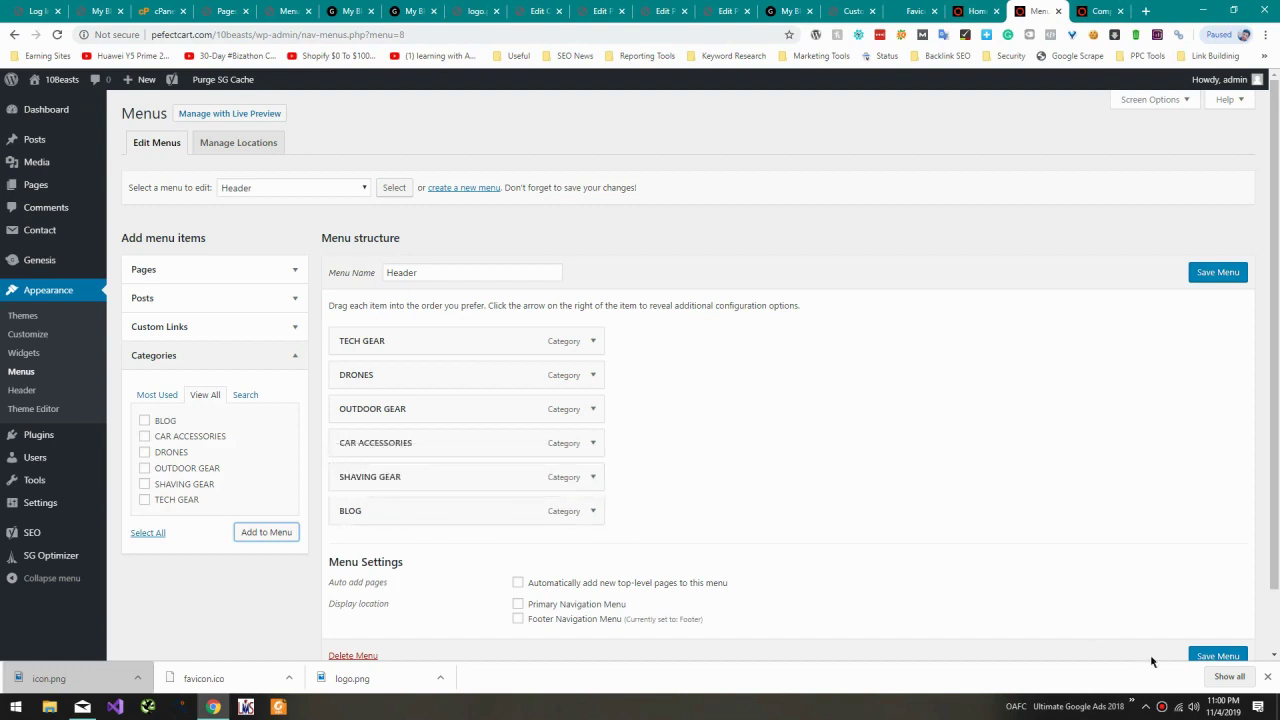
left_click(1217, 656)
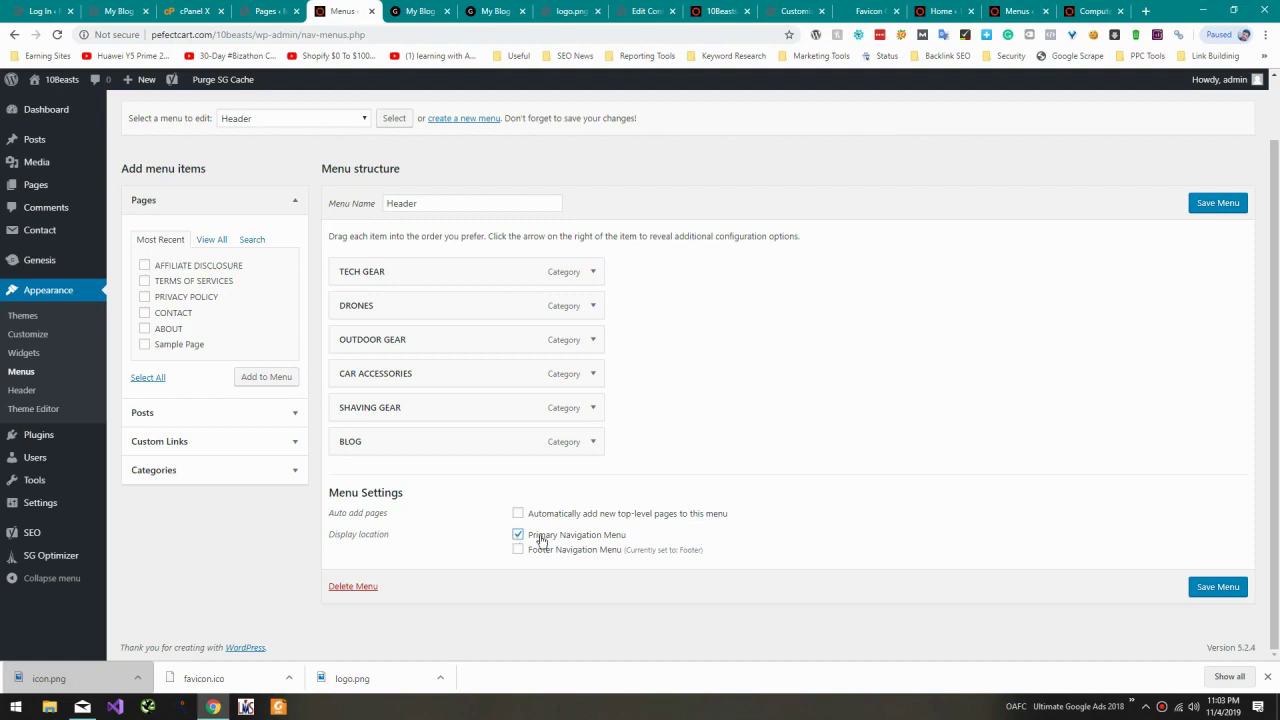
Step: Save the Header menu with Primary Navigation Menu as its display location and reload the site's front page
left_click(1237, 596)
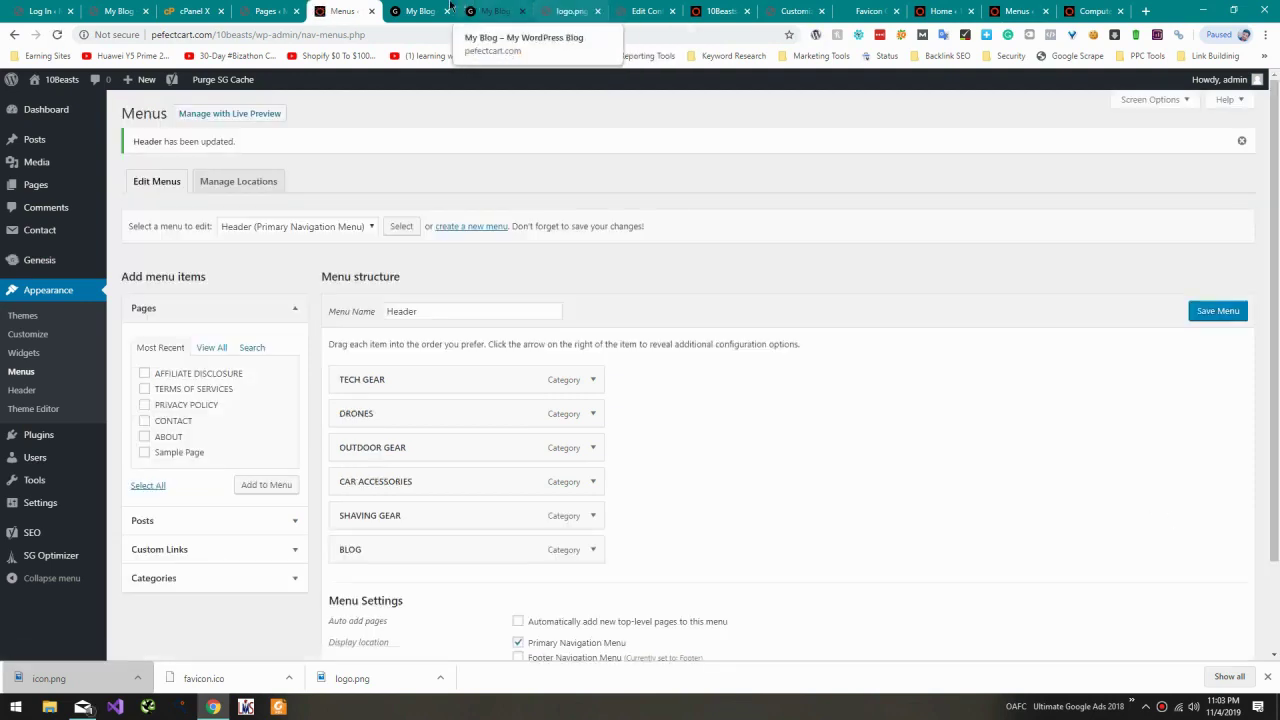
left_click(416, 8)
left_click(57, 35)
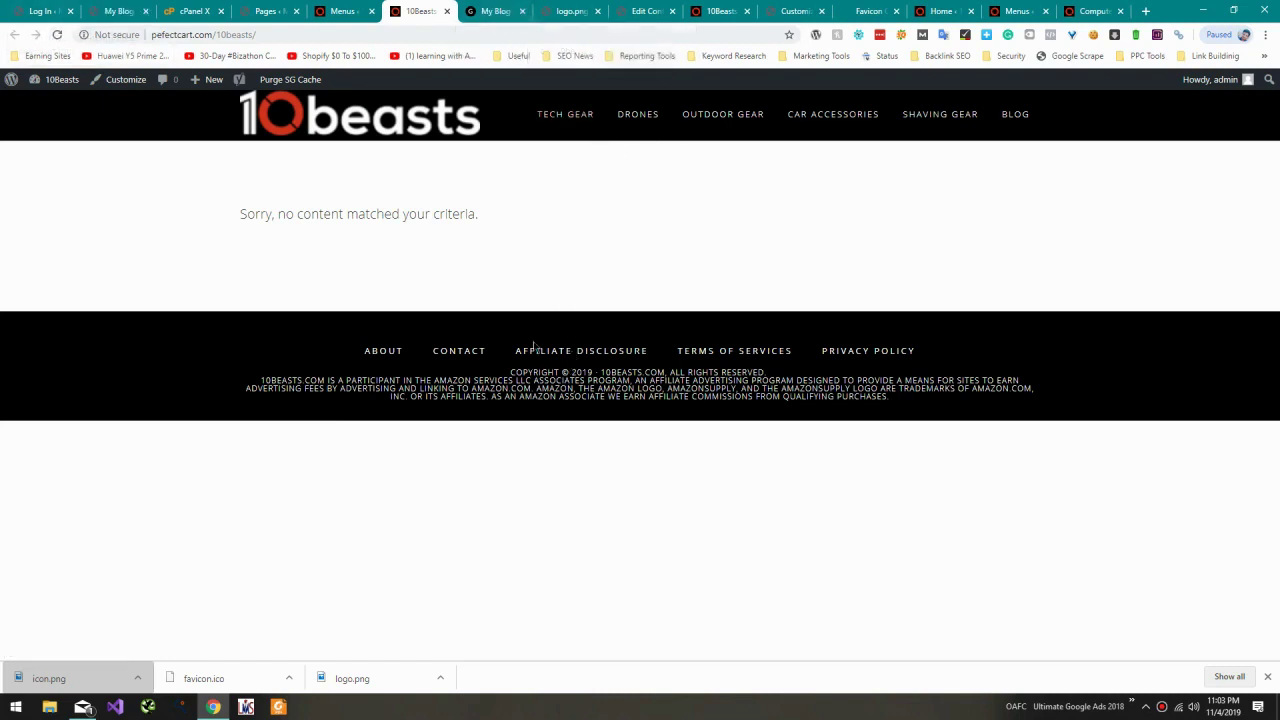
Step: Inspect the logo in the header of the site's front page
right_click(422, 115)
left_click(487, 340)
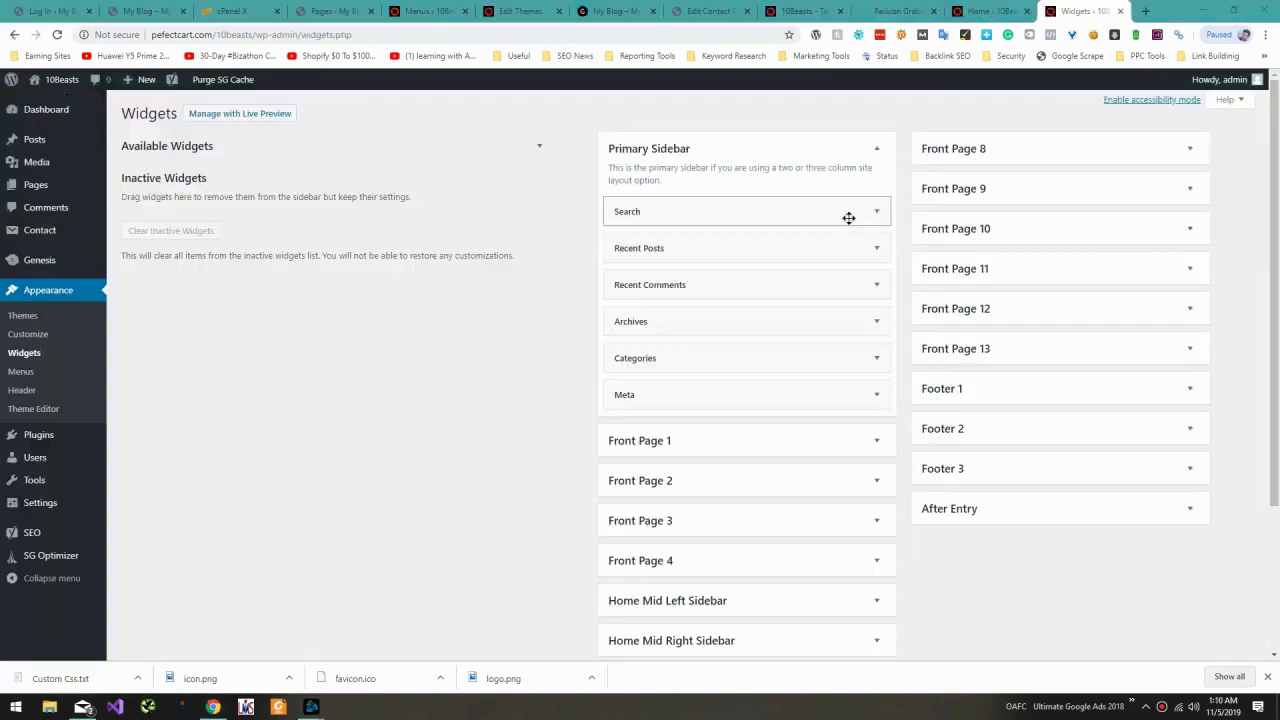
Step: Delete the Recent Posts, Recent Comments, Search, Archives and Categories widgets from the Primary Sidebar
left_click_drag(849, 217, 760, 288)
left_click_drag(670, 213, 570, 245)
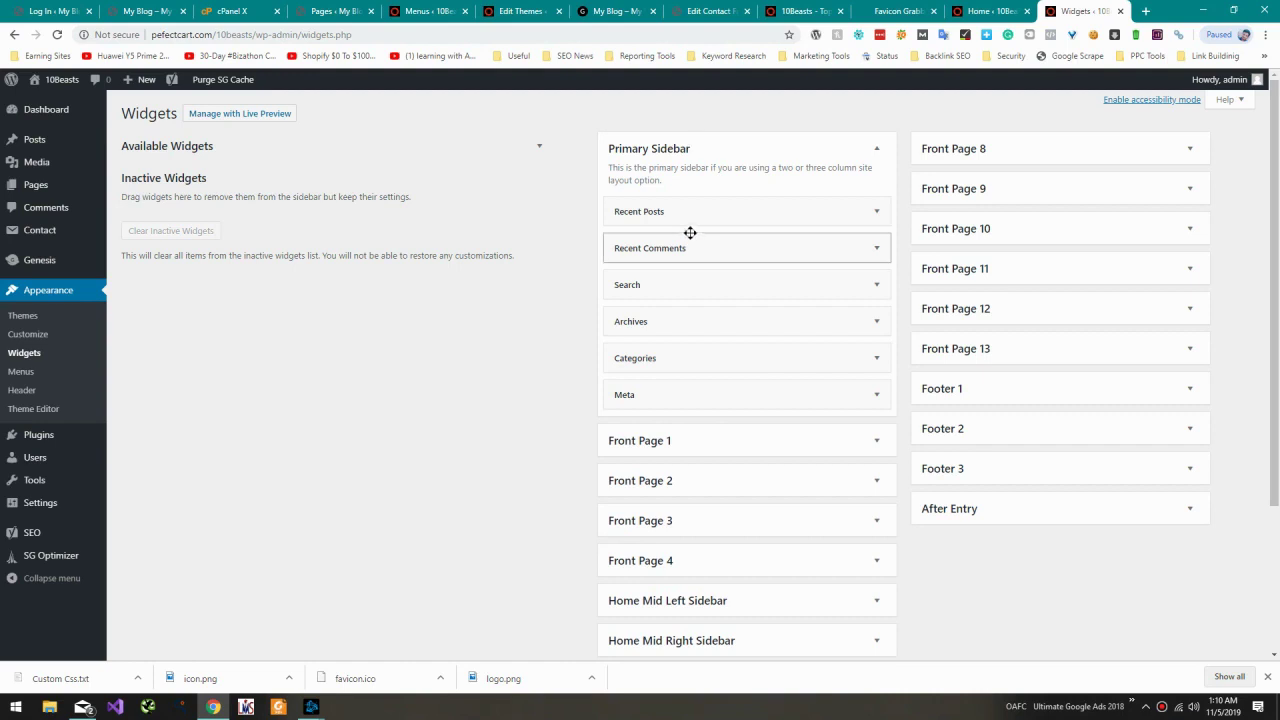
left_click(837, 208)
left_click(627, 335)
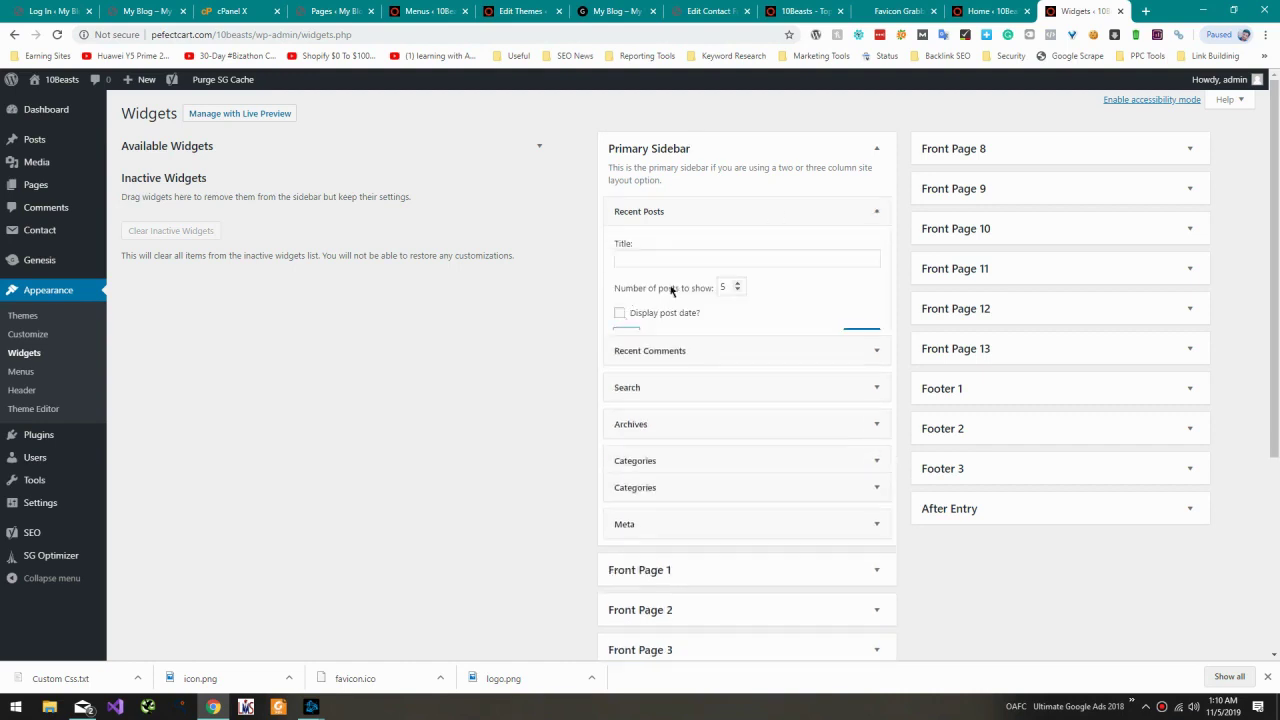
left_click(660, 222)
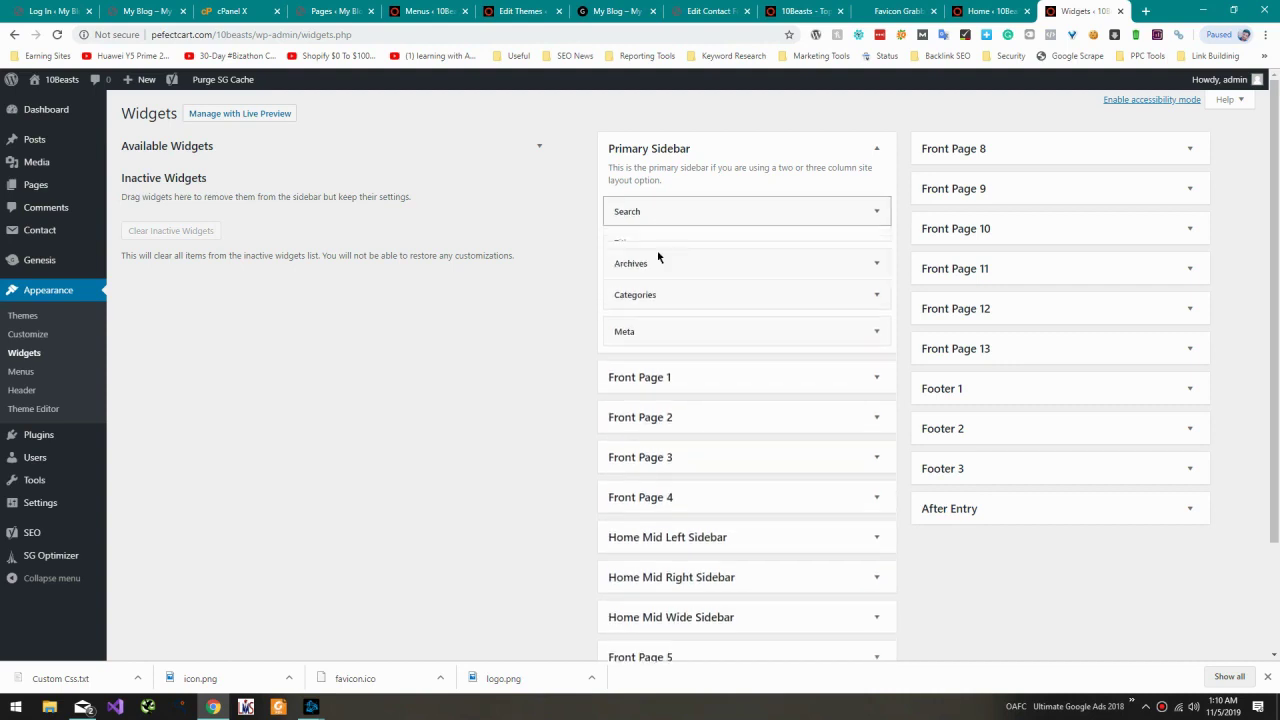
left_click(655, 212)
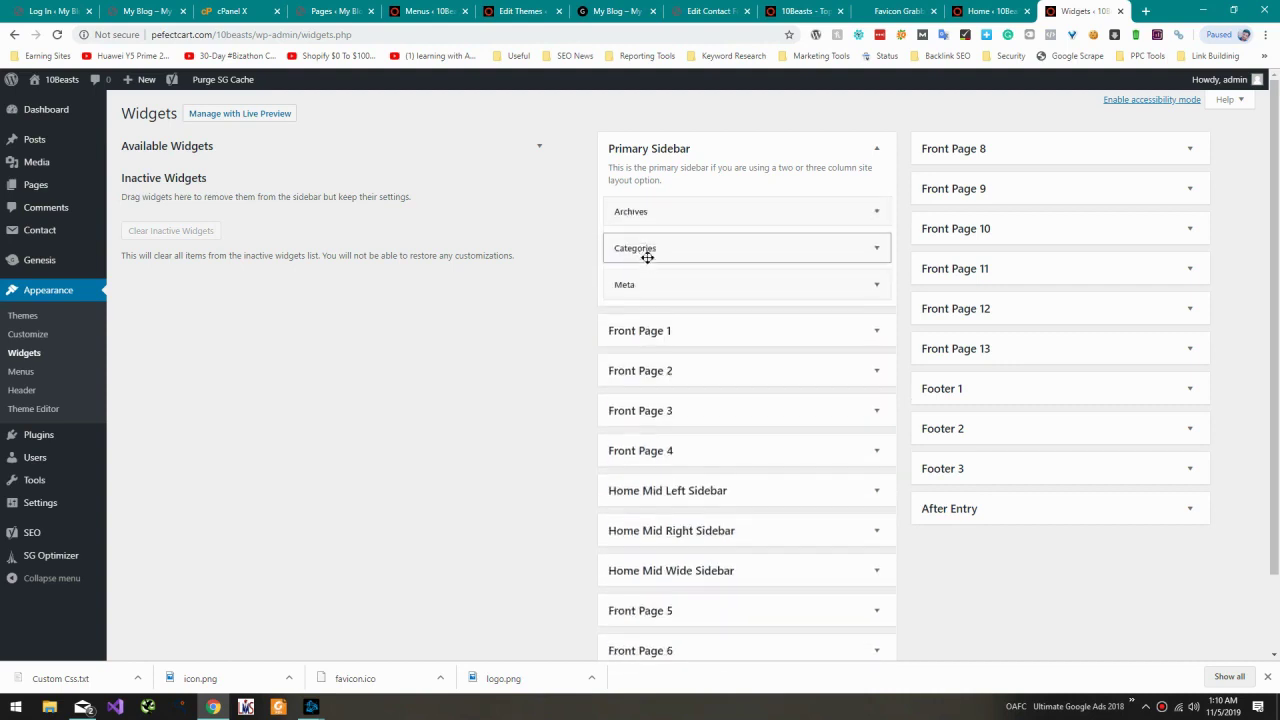
left_click(646, 218)
left_click(626, 320)
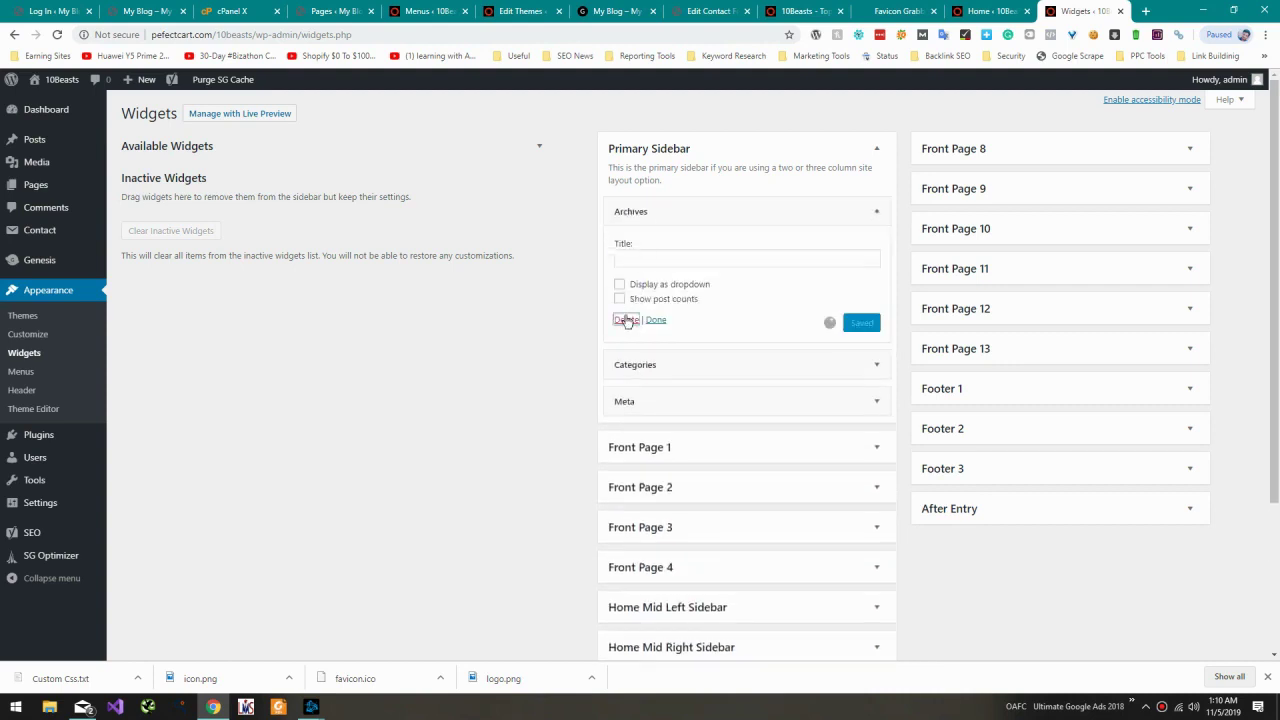
left_click(677, 211)
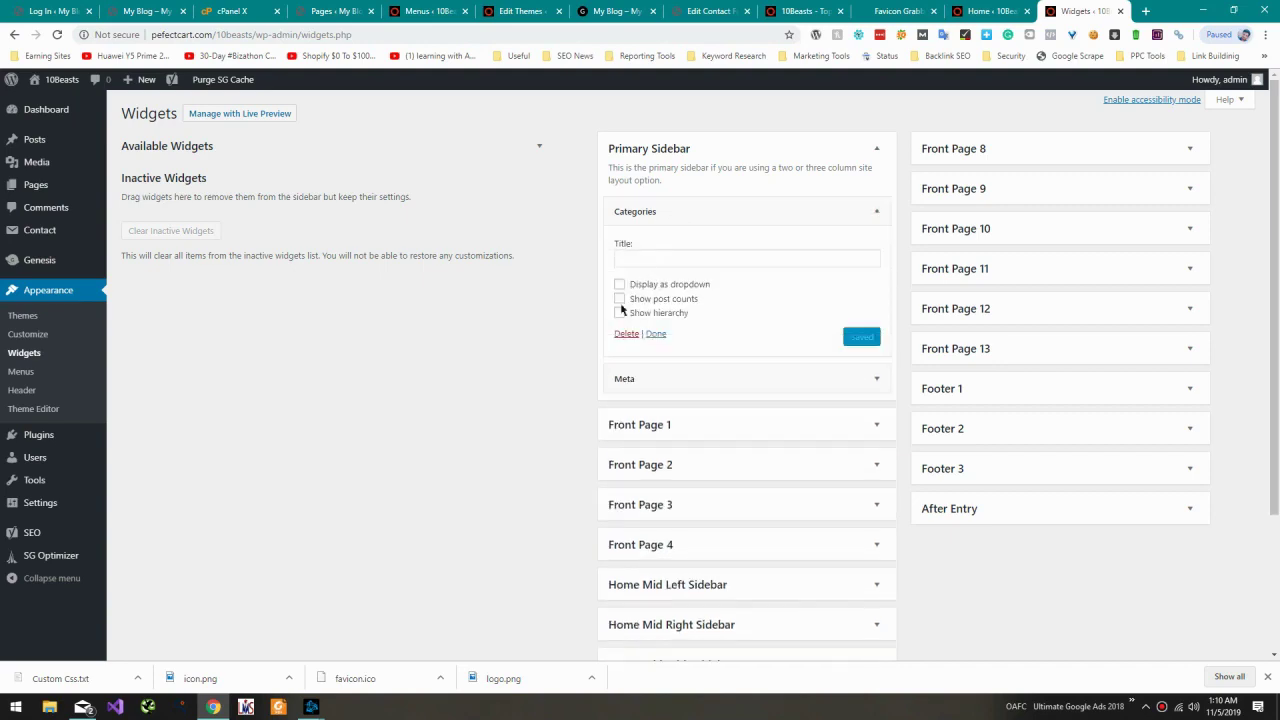
Step: Switch to the theme editor showing the Aspire Pro style.css file
left_click(505, 11)
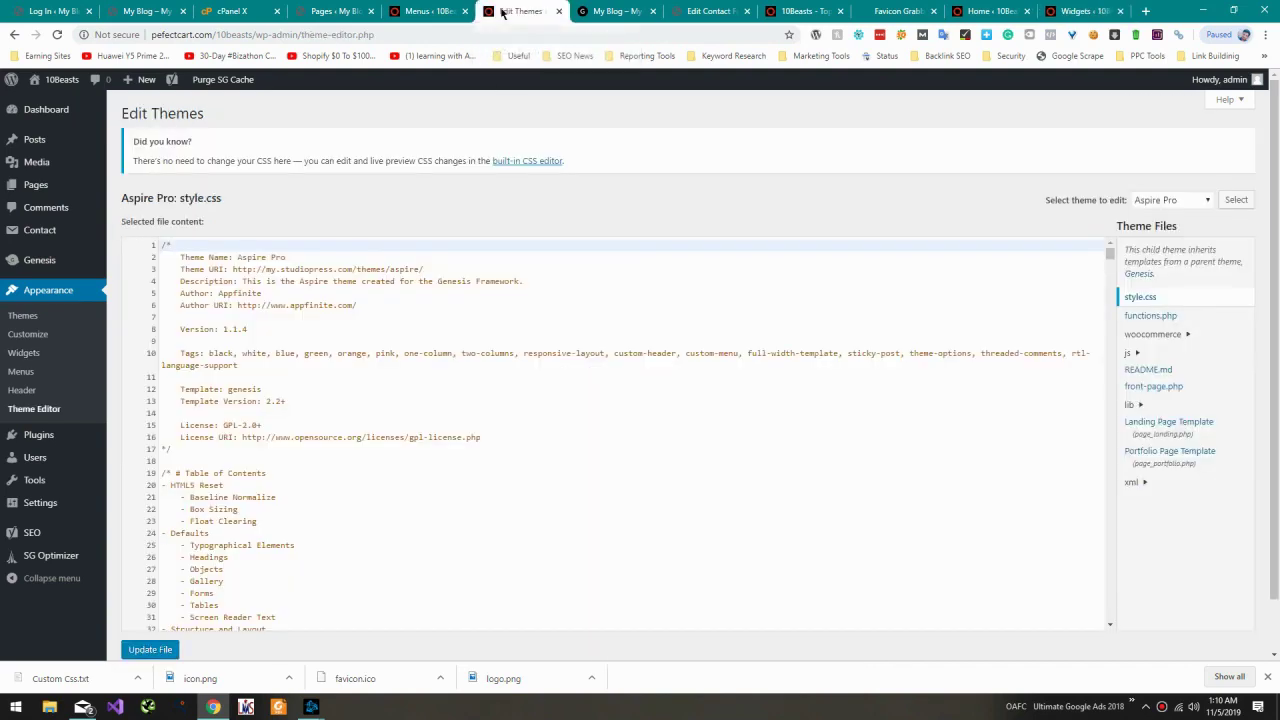
left_click(425, 11)
left_click(497, 8)
scroll(663, 363, "down", 8)
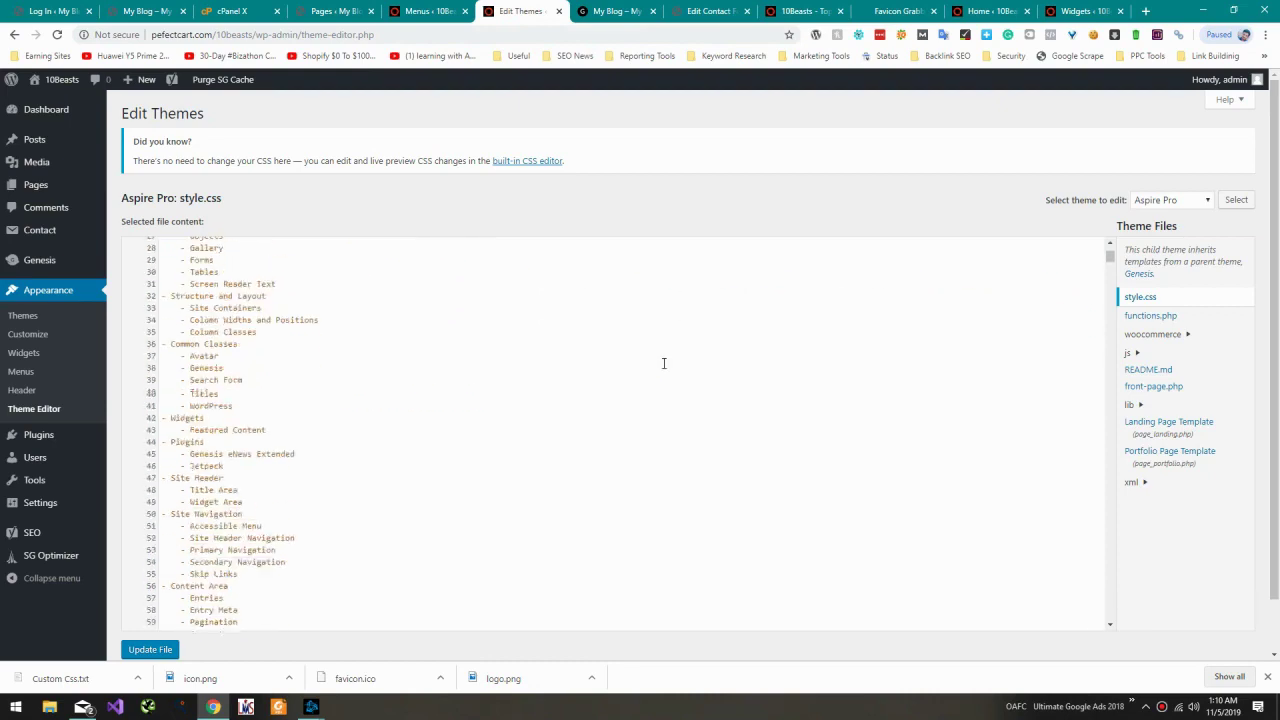
Step: Copy the whole contents of Custom Css.txt and go to the end of style.css in the theme editor
left_click(45, 677)
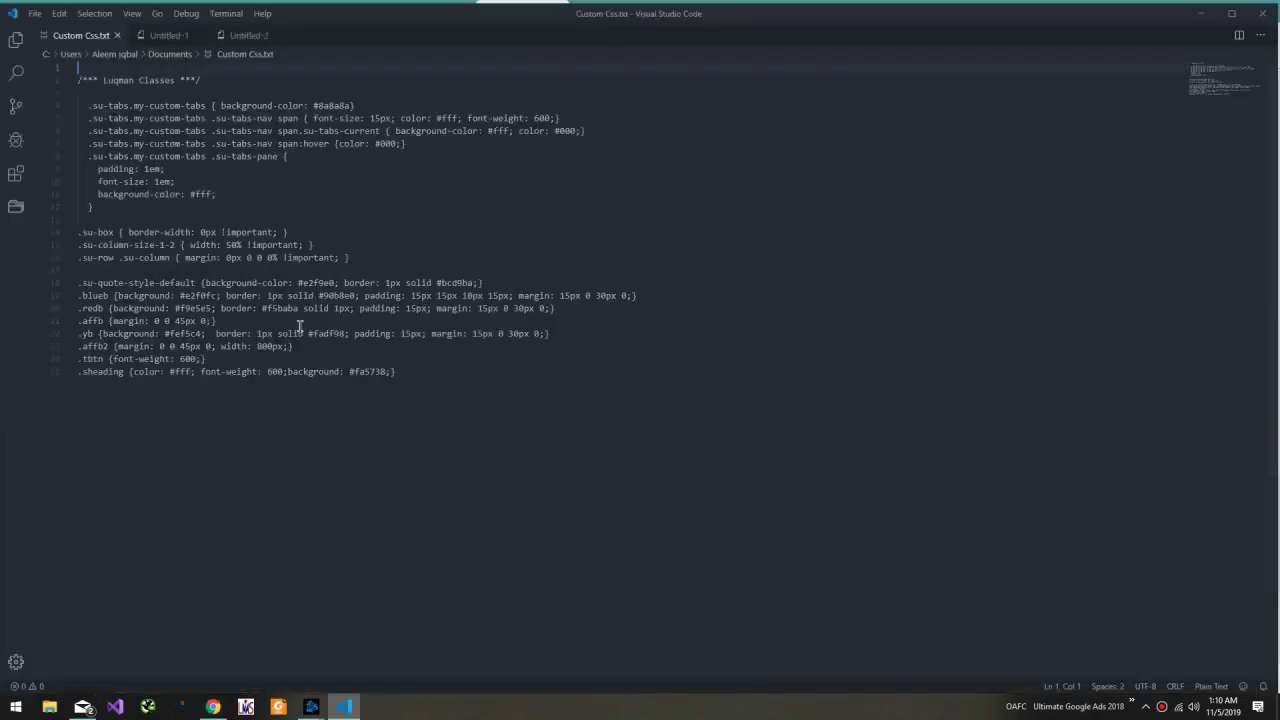
key("ctrl+a")
key("alt+Tab")
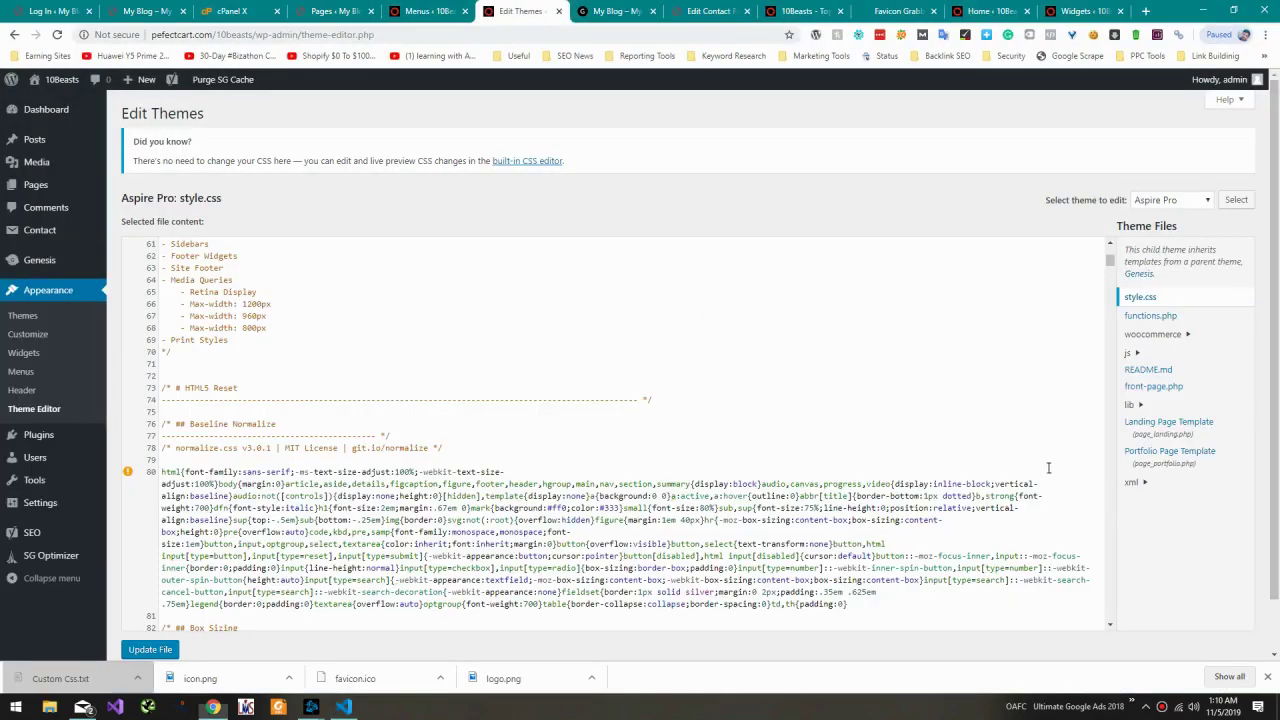
left_click_drag(1117, 289, 1129, 640)
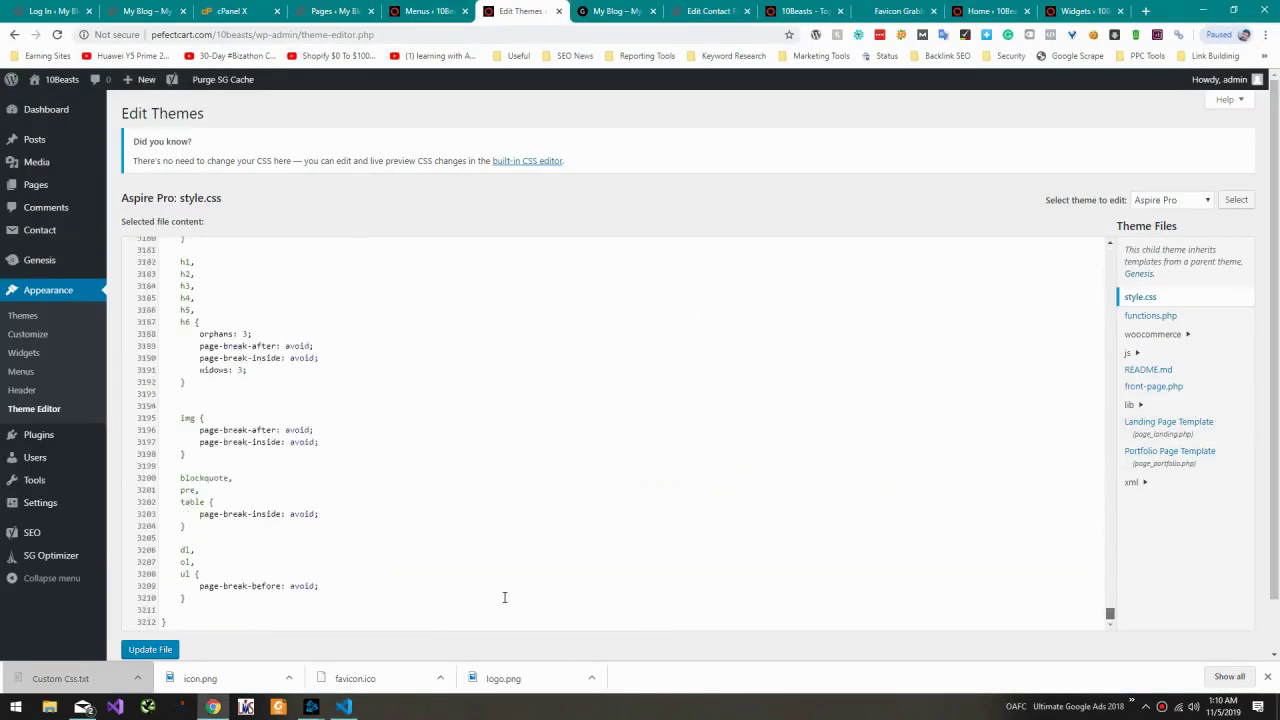
Step: In File Explorer, look through the Backup folder on the Web Development (G:) drive and delete that folder
left_click(49, 707)
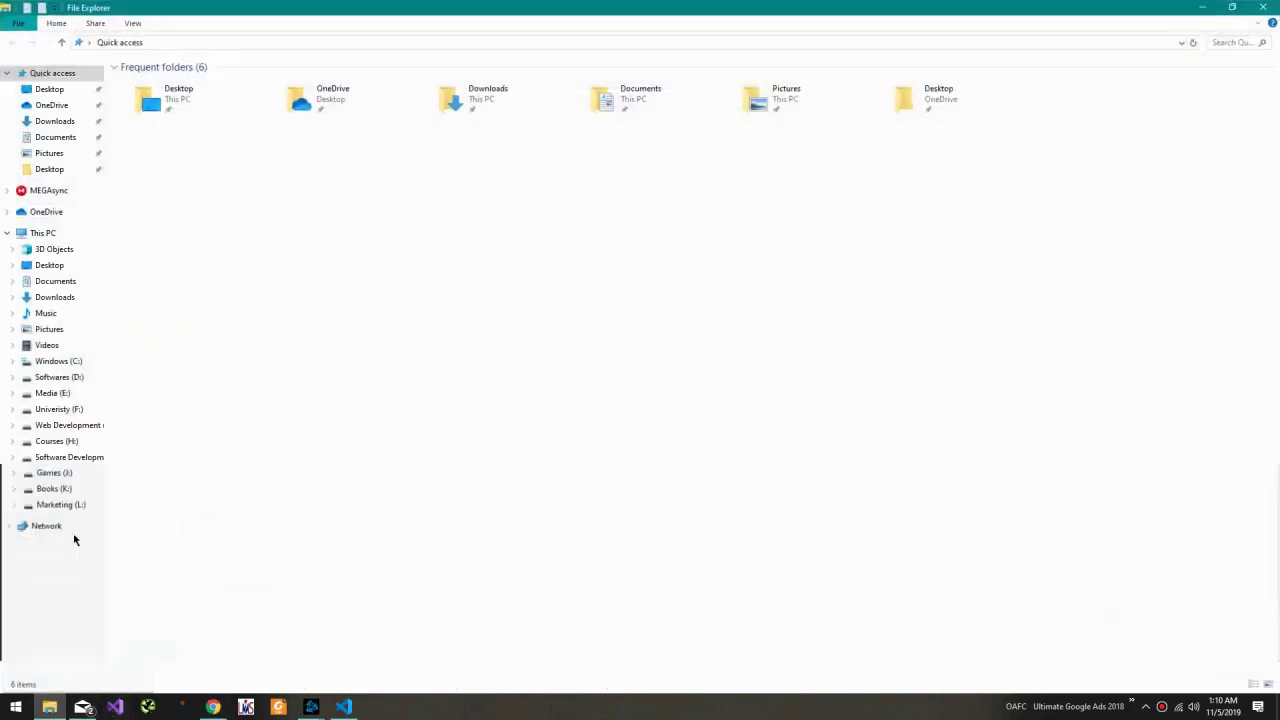
left_click(62, 457)
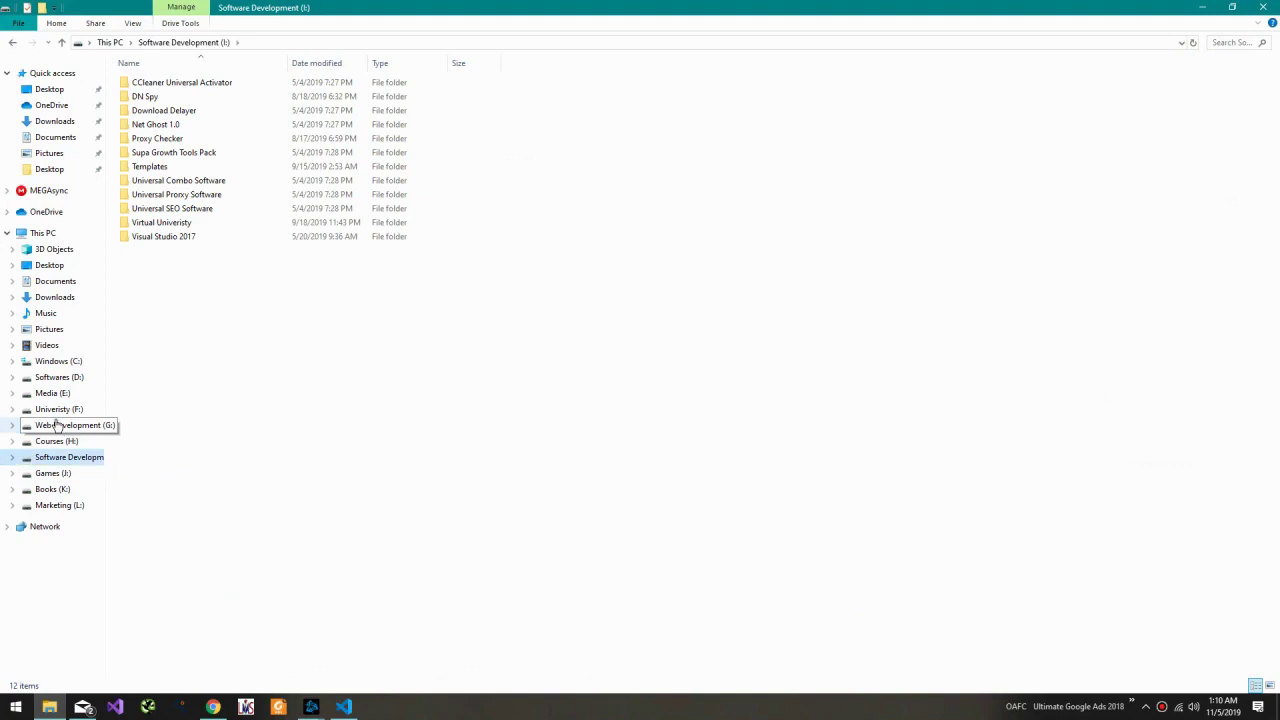
left_click(60, 425)
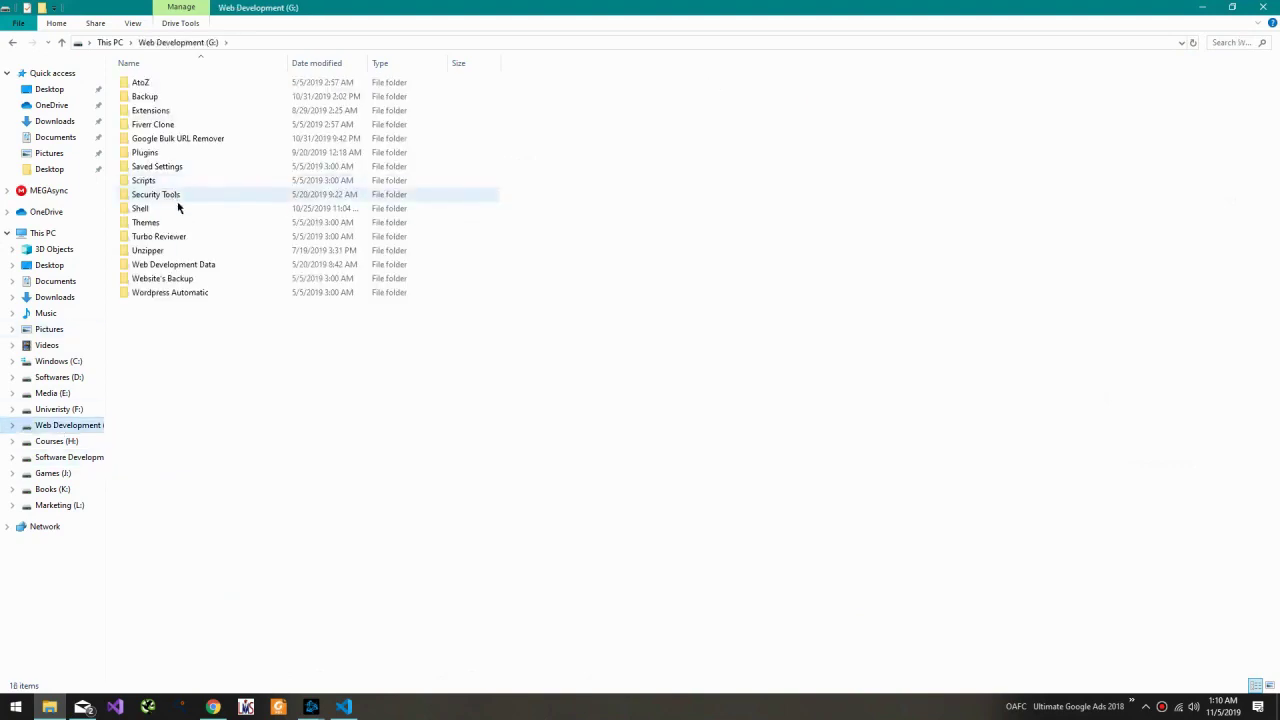
double_click(145, 96)
left_click(250, 362)
scroll(320, 486, "down", 10)
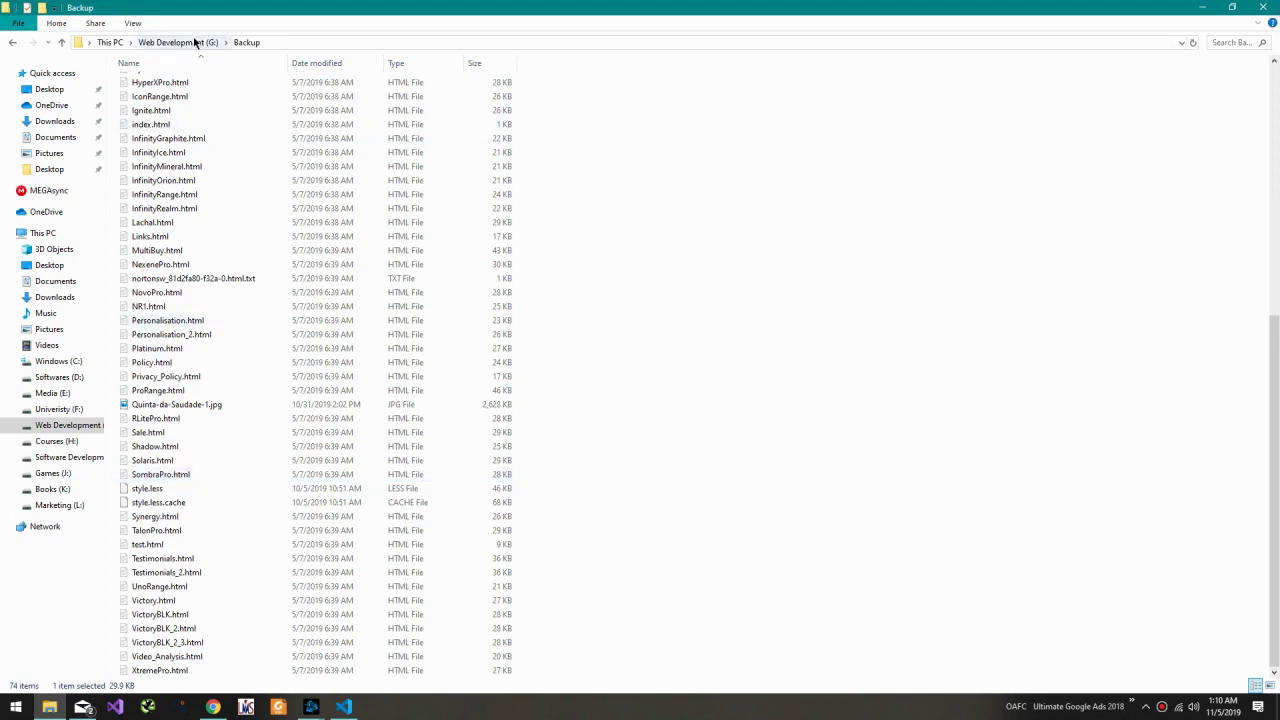
scroll(189, 105, "up", 10)
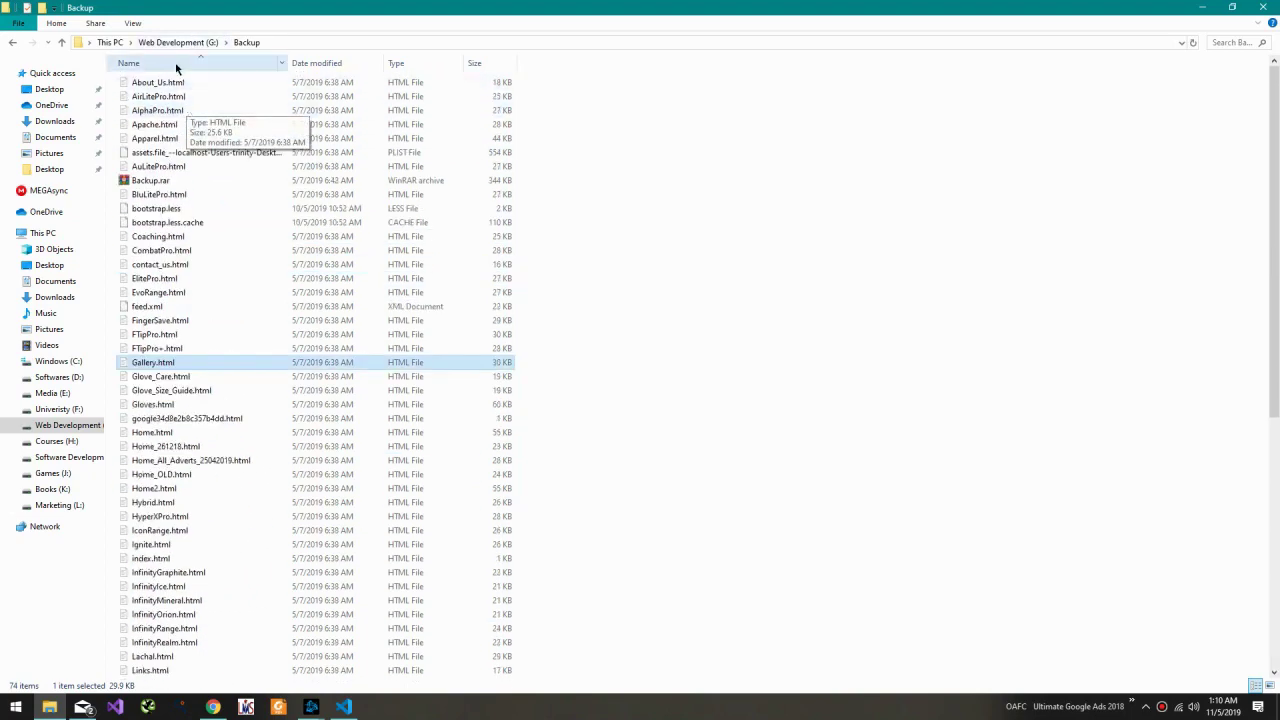
left_click(175, 42)
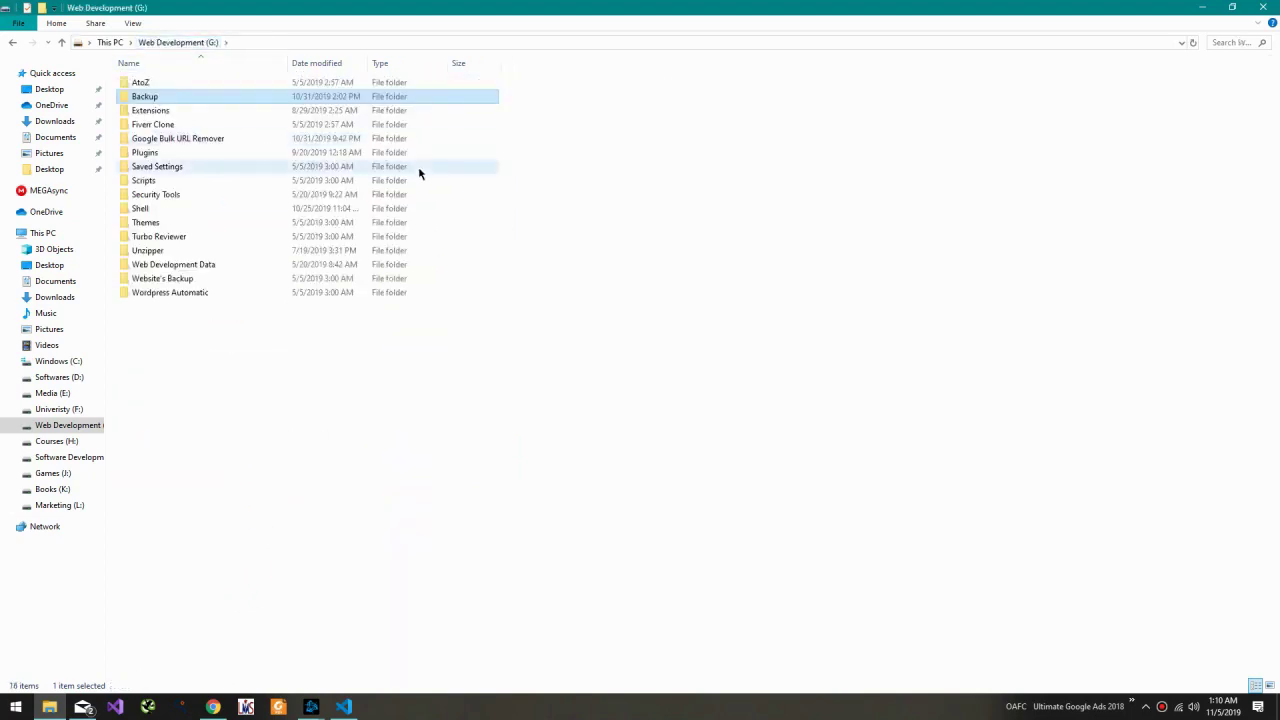
key("Delete")
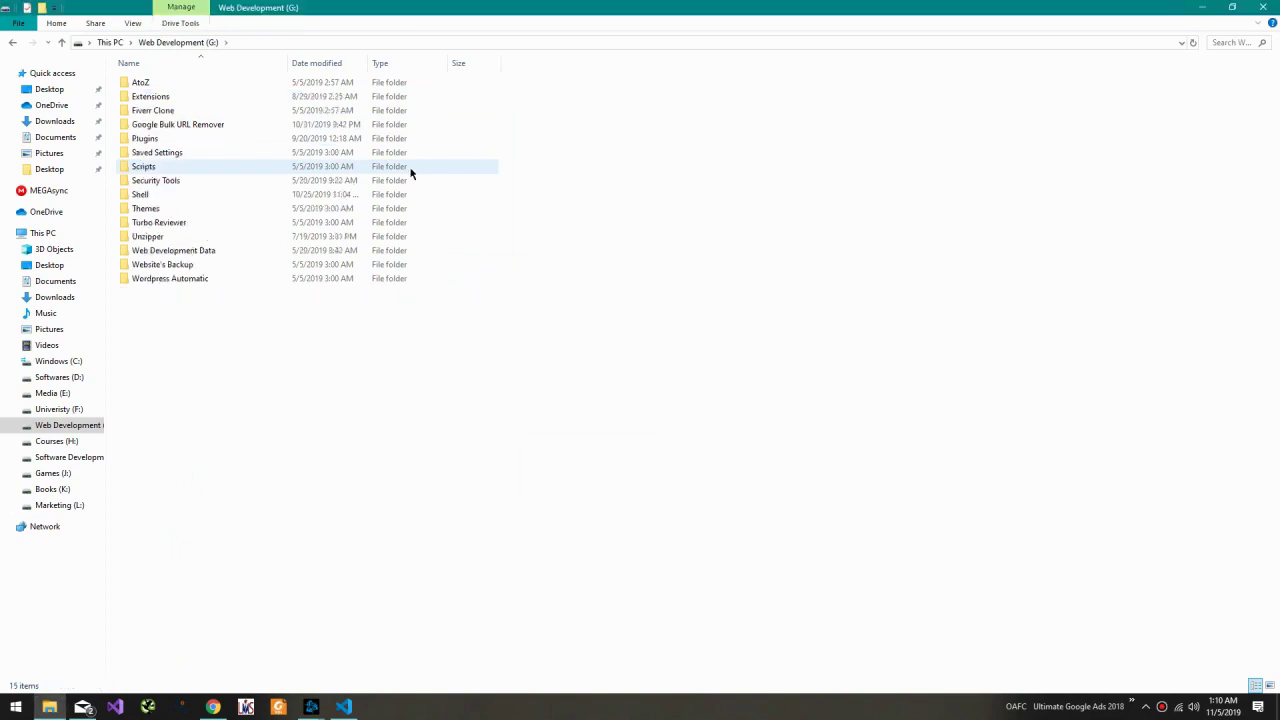
Step: Open style.css from the Game Solutionz folder inside Website's Backup in Notepad++
double_click(271, 265)
left_click(253, 86)
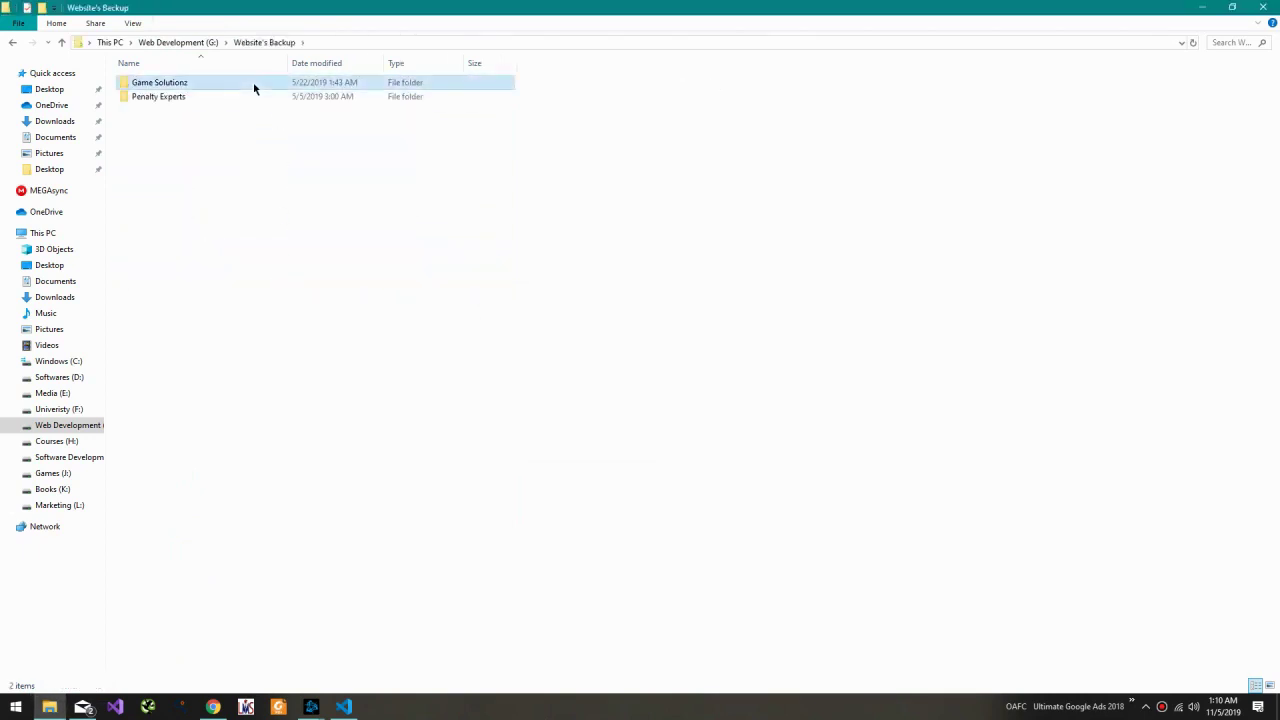
double_click(253, 86)
left_click(229, 85)
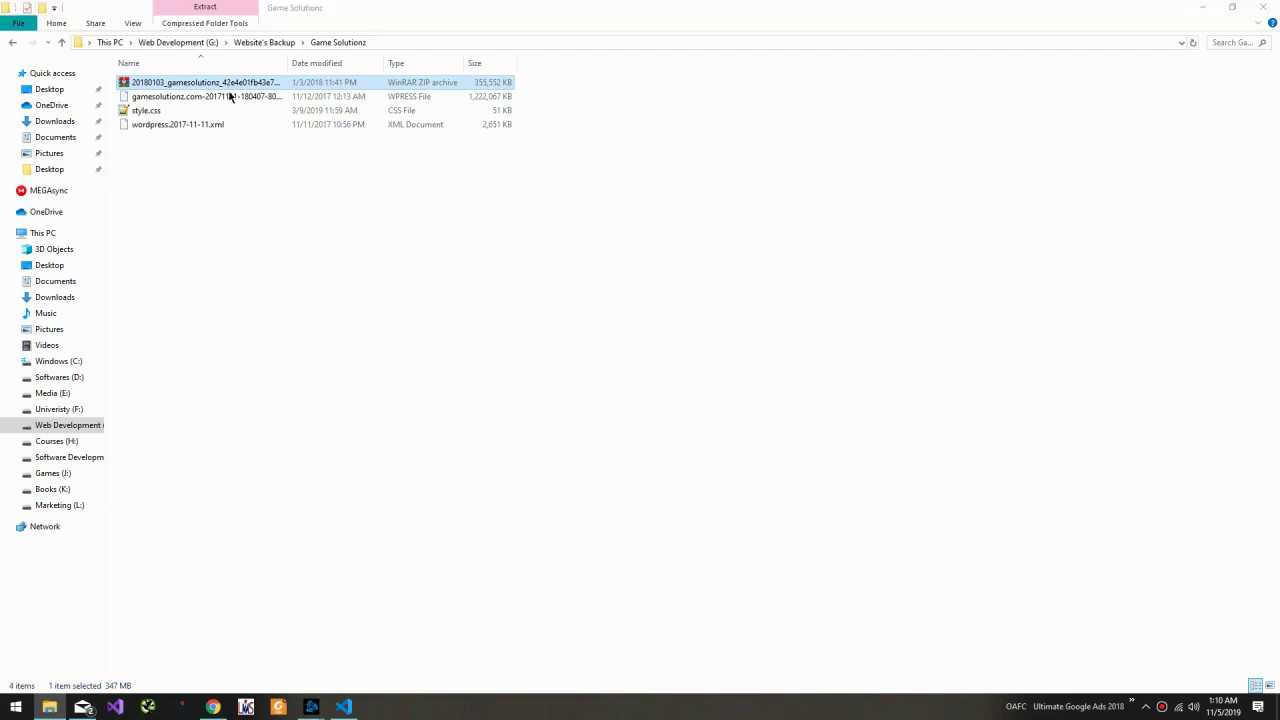
key("Escape")
double_click(150, 111)
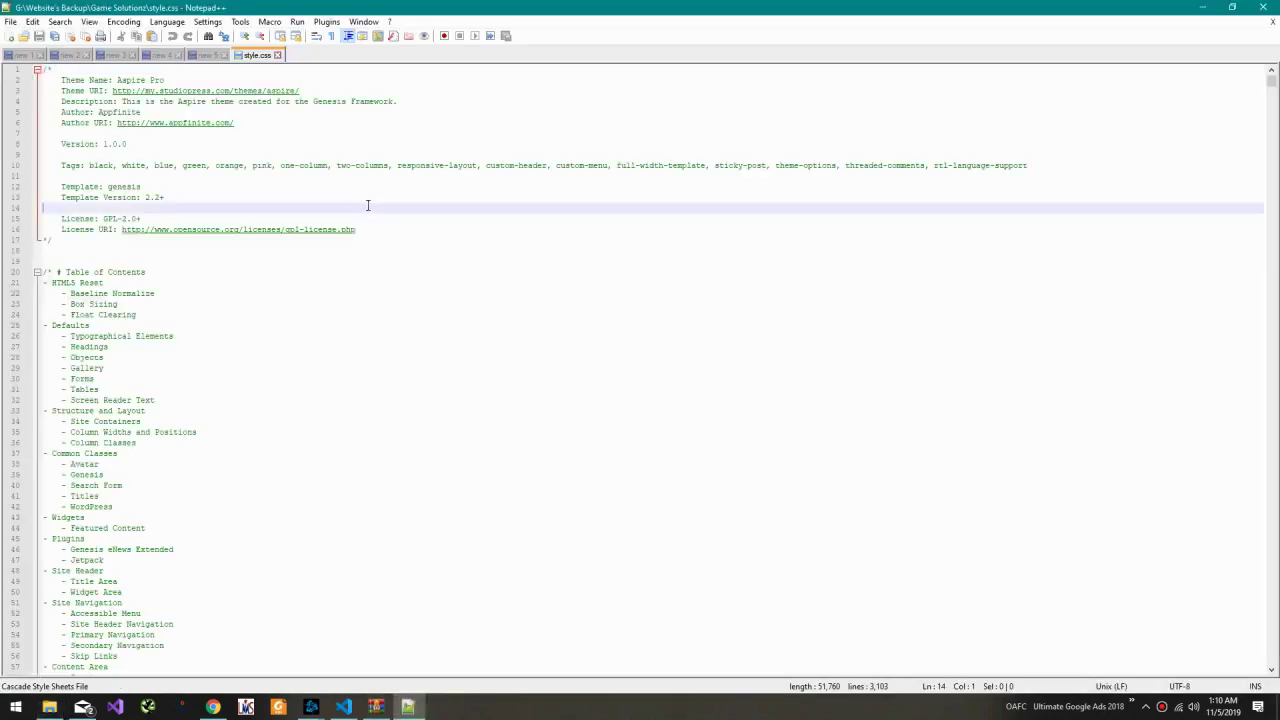
Step: Replace all of Aspire Pro's style.css in the theme editor with the backup style.css contents, and view the 10Beasts site in a new tab
key("ctrl+a")
key("alt+Tab")
key("alt+Tab")
key("alt+Tab")
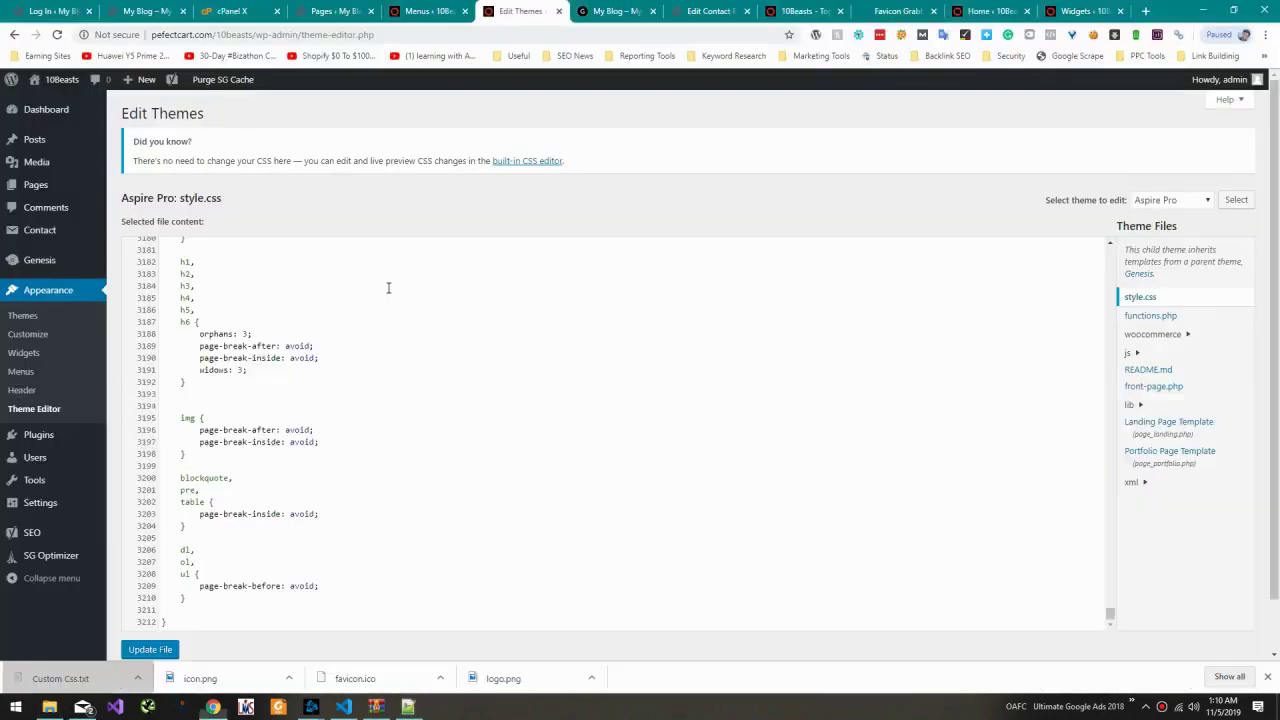
left_click(389, 286)
key("ctrl+a")
key("ctrl+v")
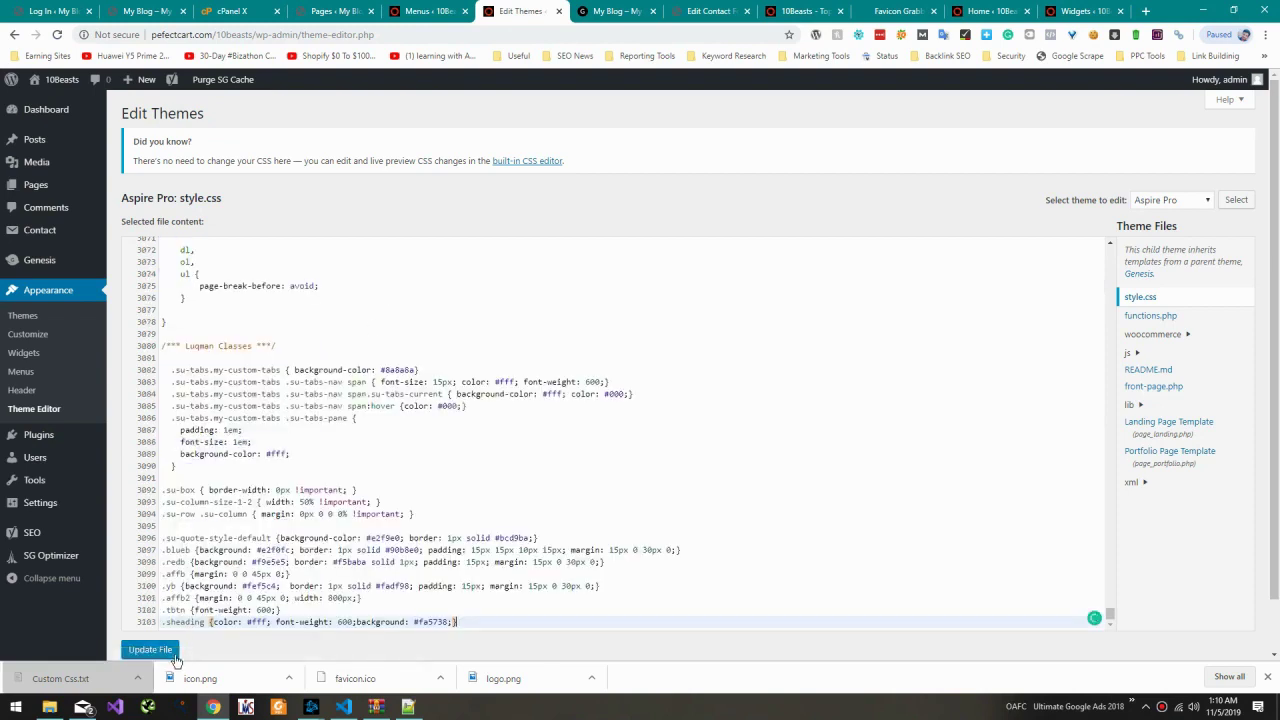
middle_click(46, 103)
left_click(551, 6)
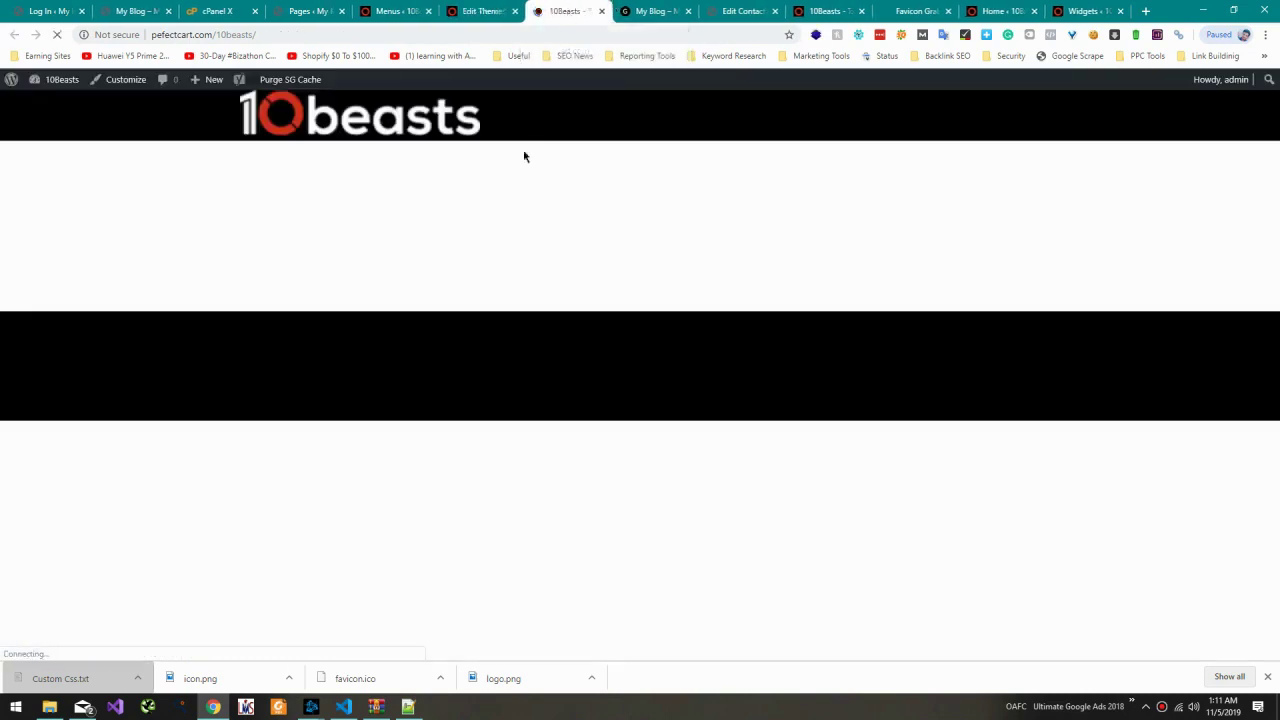
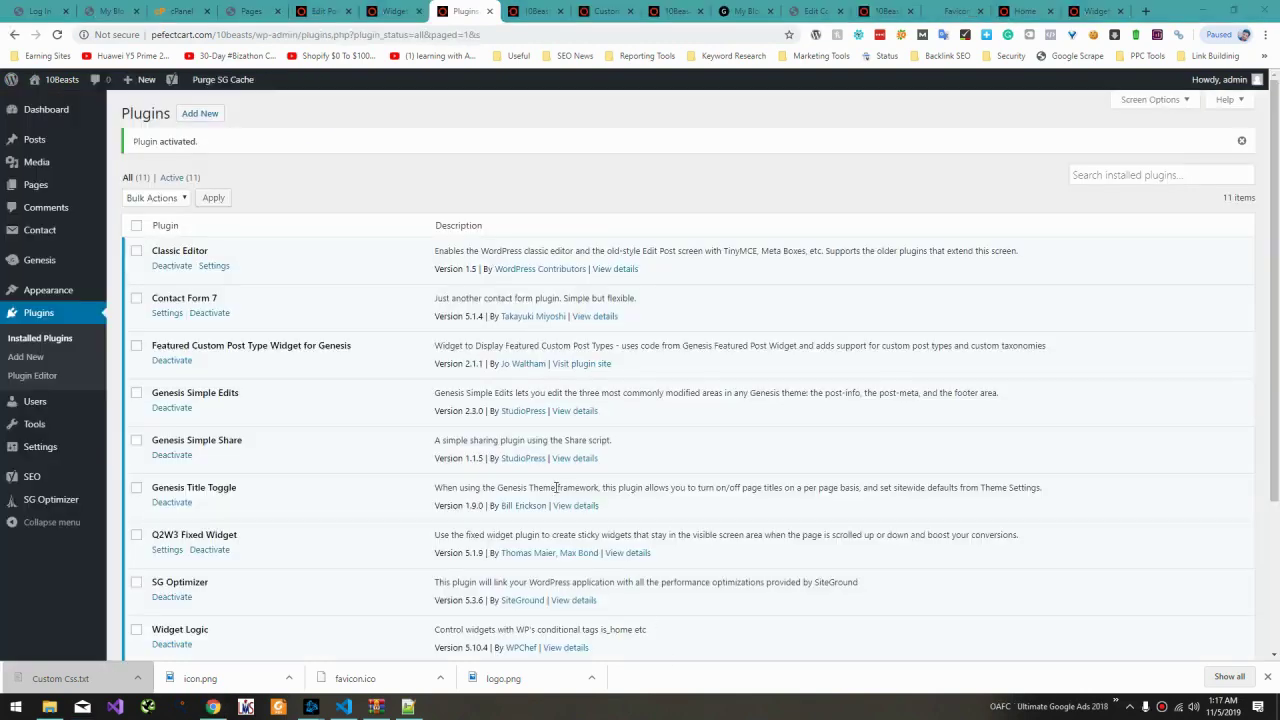
Step: Review the list of installed plugins from Classic Editor through Yoast SEO
scroll(434, 391, "down", 2)
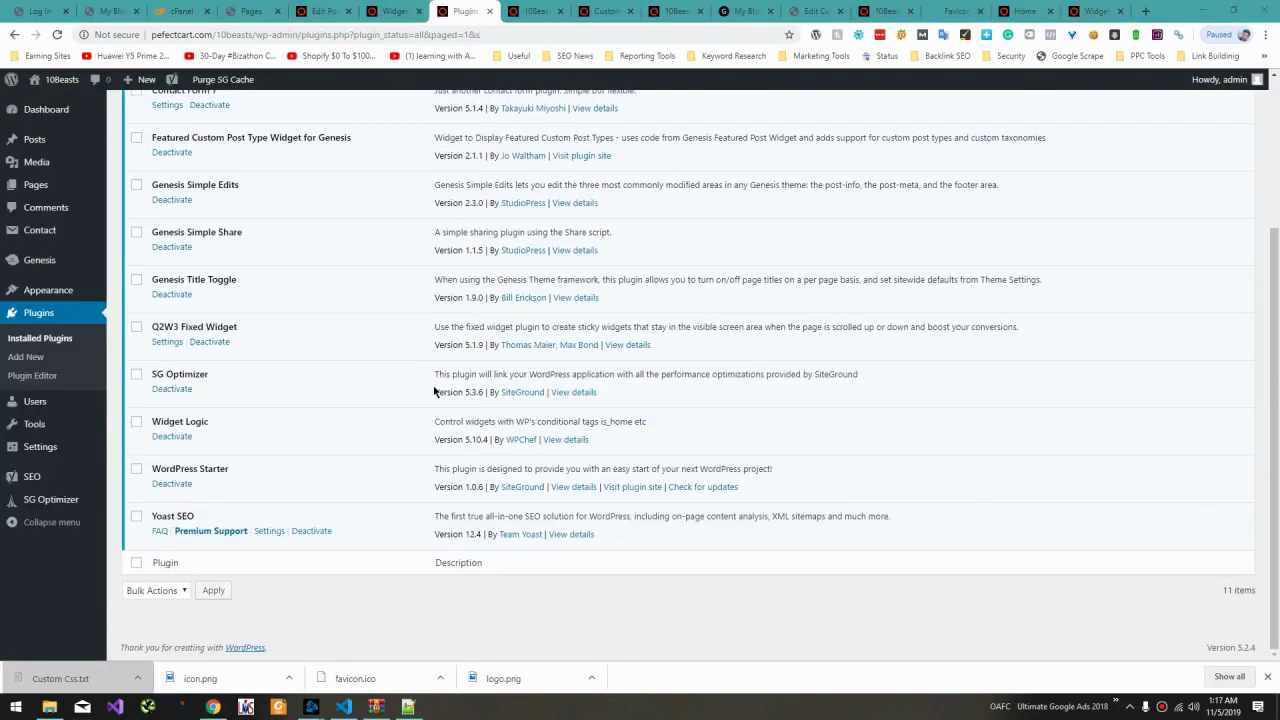
scroll(434, 391, "up", 2)
scroll(434, 391, "down", 2)
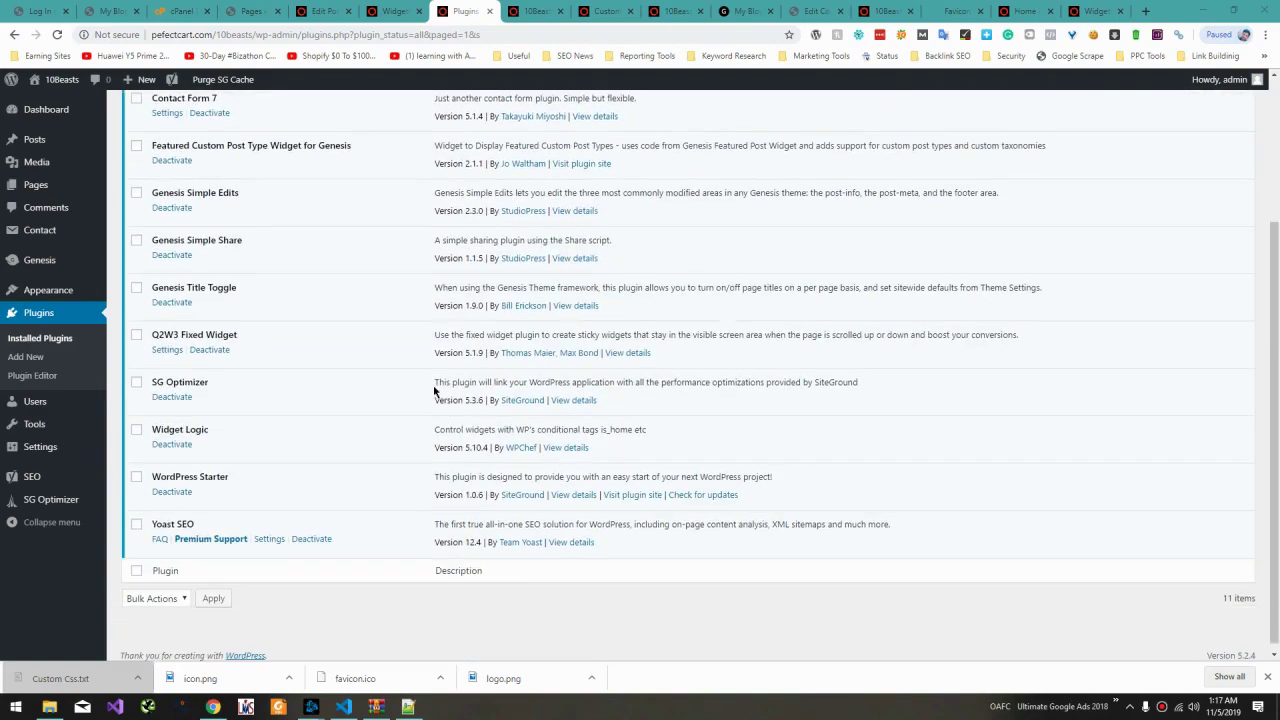
scroll(434, 391, "up", 2)
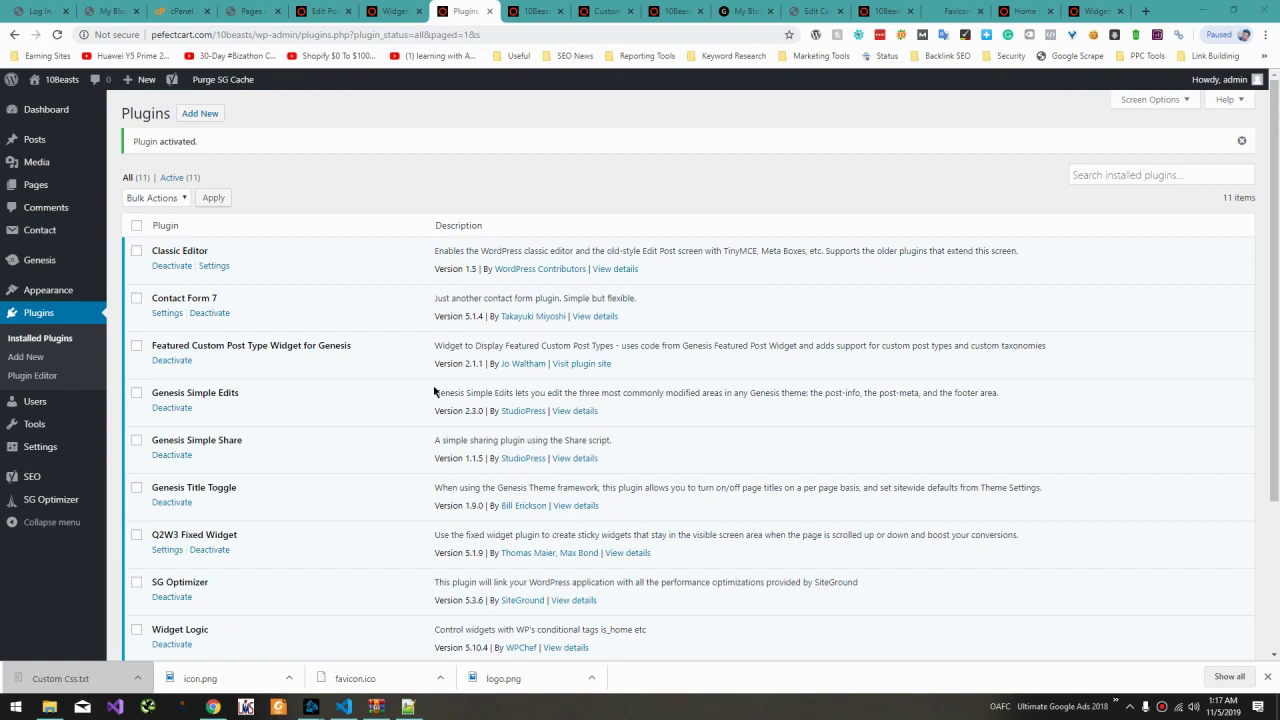
scroll(434, 391, "down", 2)
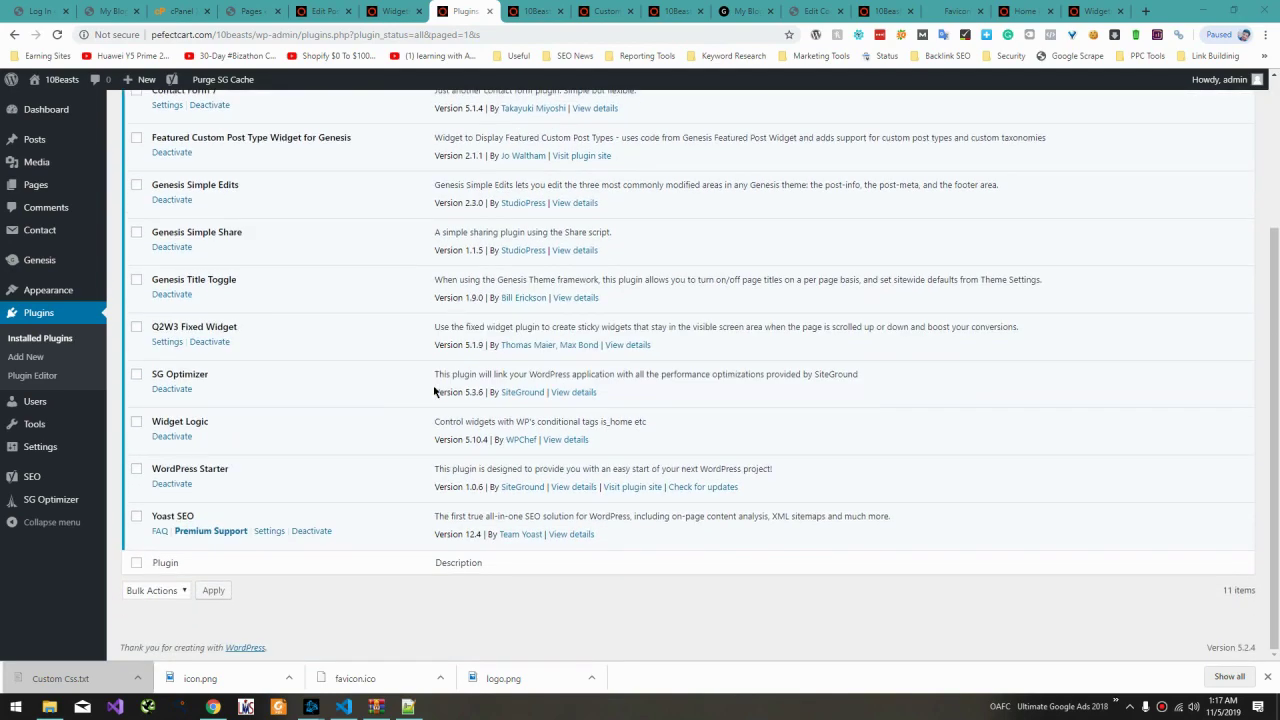
scroll(434, 391, "up", 2)
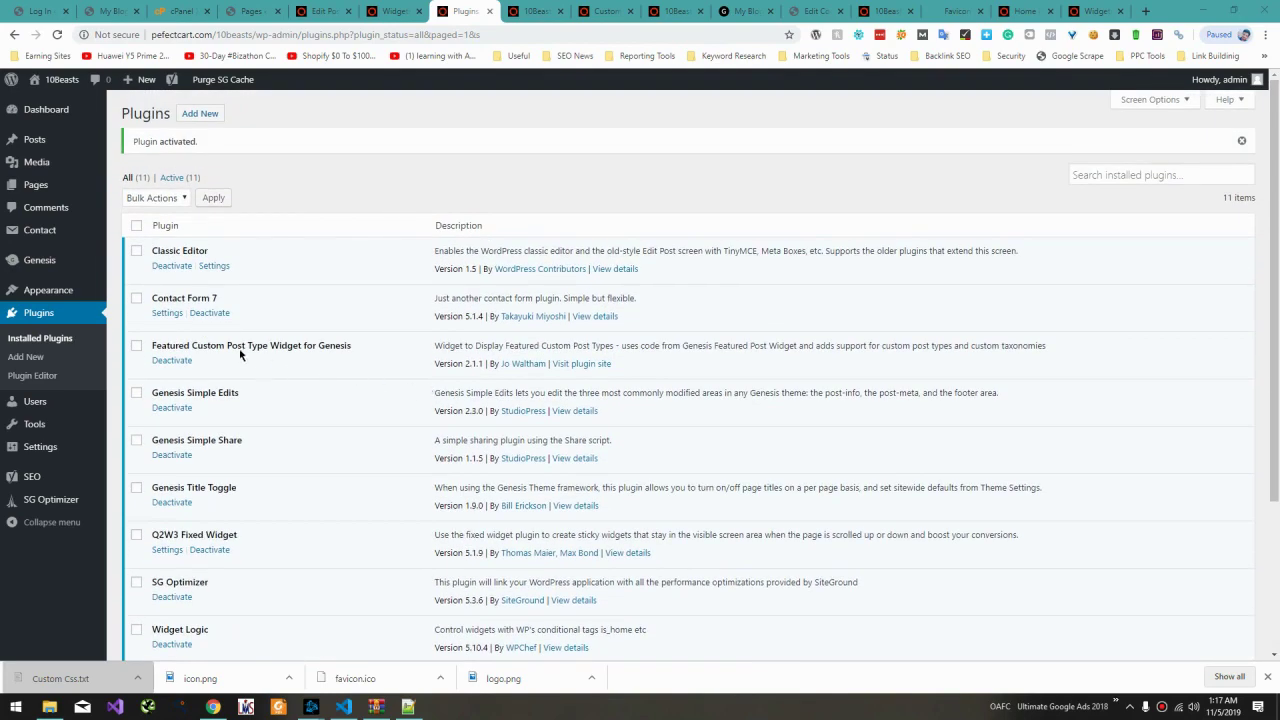
Step: Go to the Widgets page and expand the Front Page 1, Front Page 2 and Front Page 3 areas
mouse_move(48, 290)
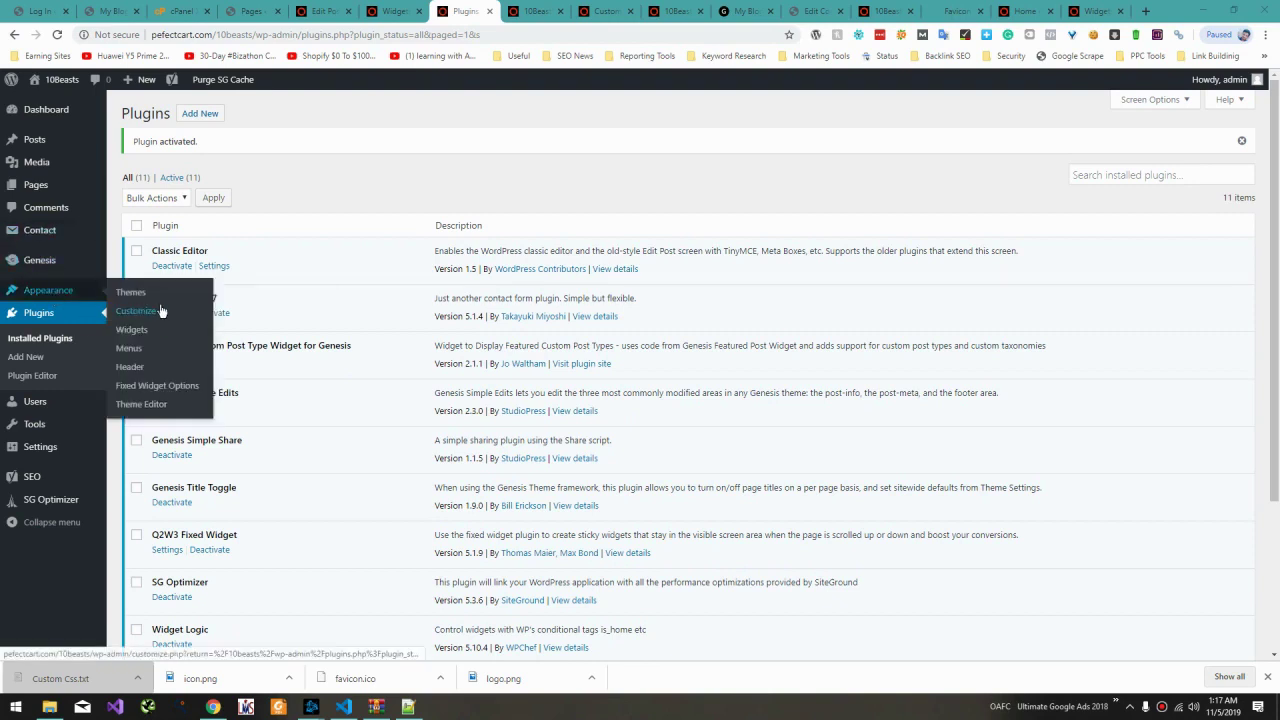
left_click(148, 339)
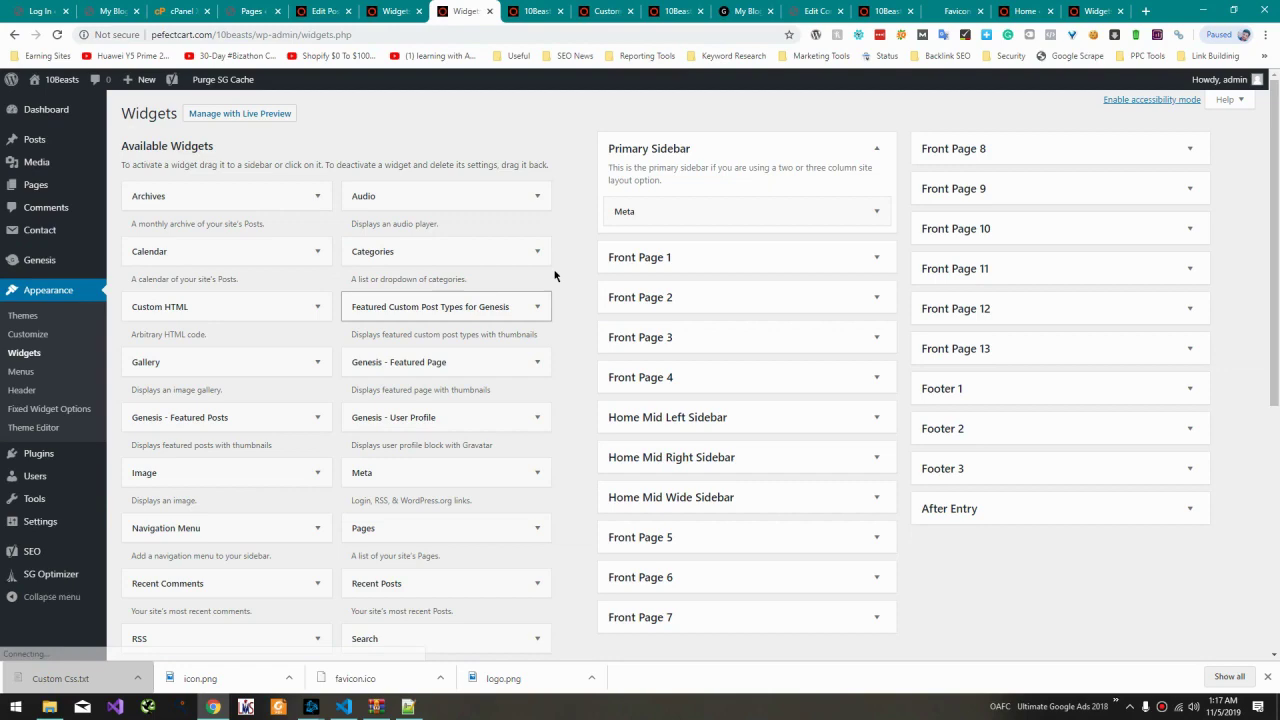
left_click(655, 259)
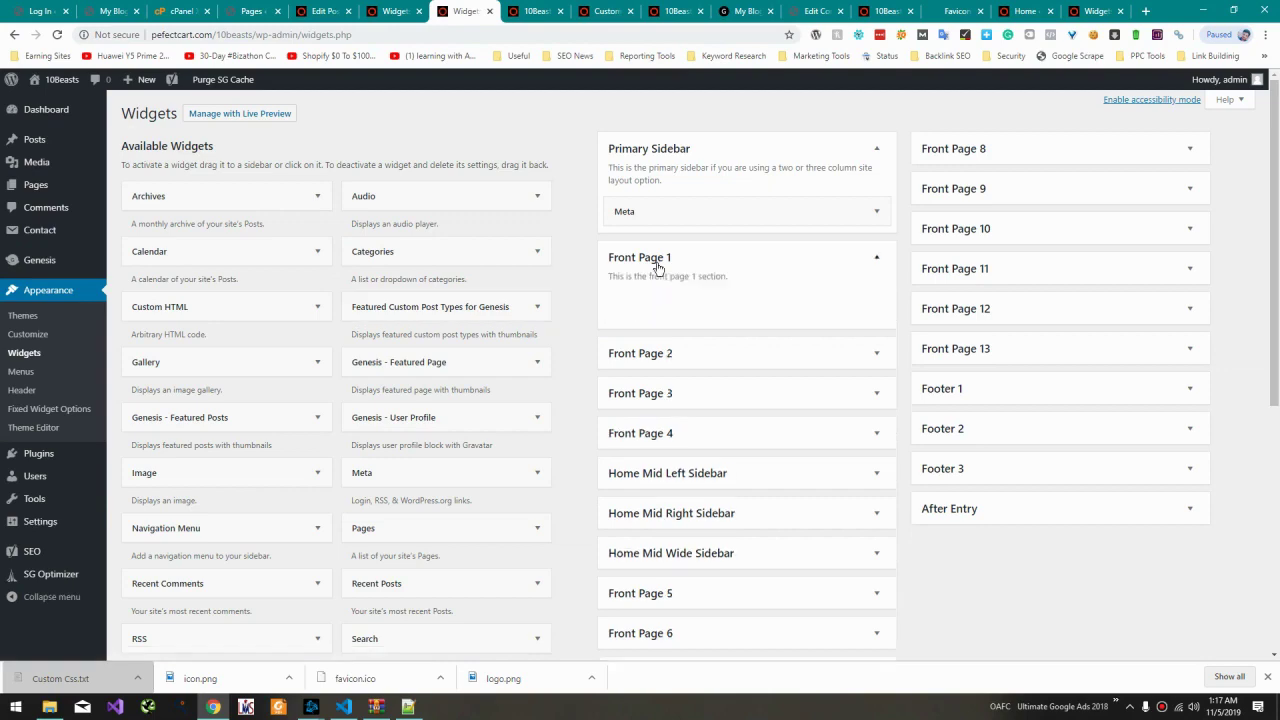
left_click(668, 353)
left_click(674, 449)
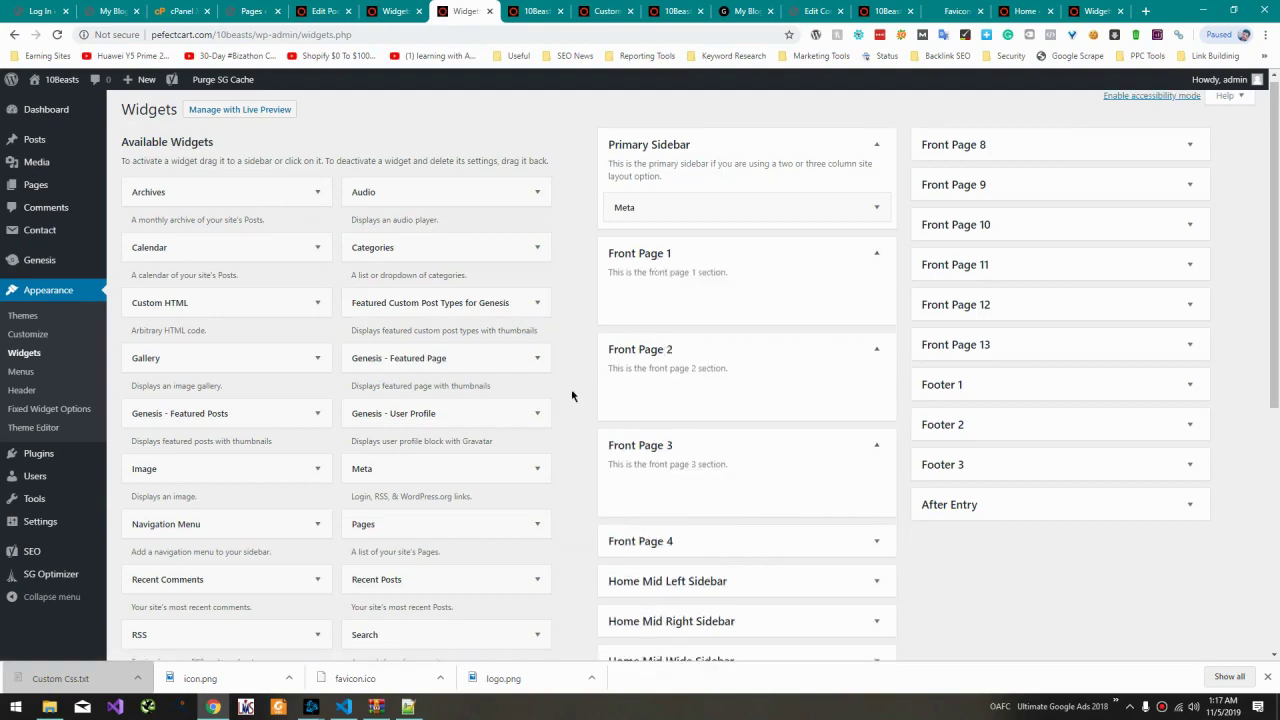
Step: Find the Text widget in the available widgets and add it to the Front Page 1 area
scroll(571, 394, "down", 3)
scroll(309, 380, "up", 3)
key("ctrl+f")
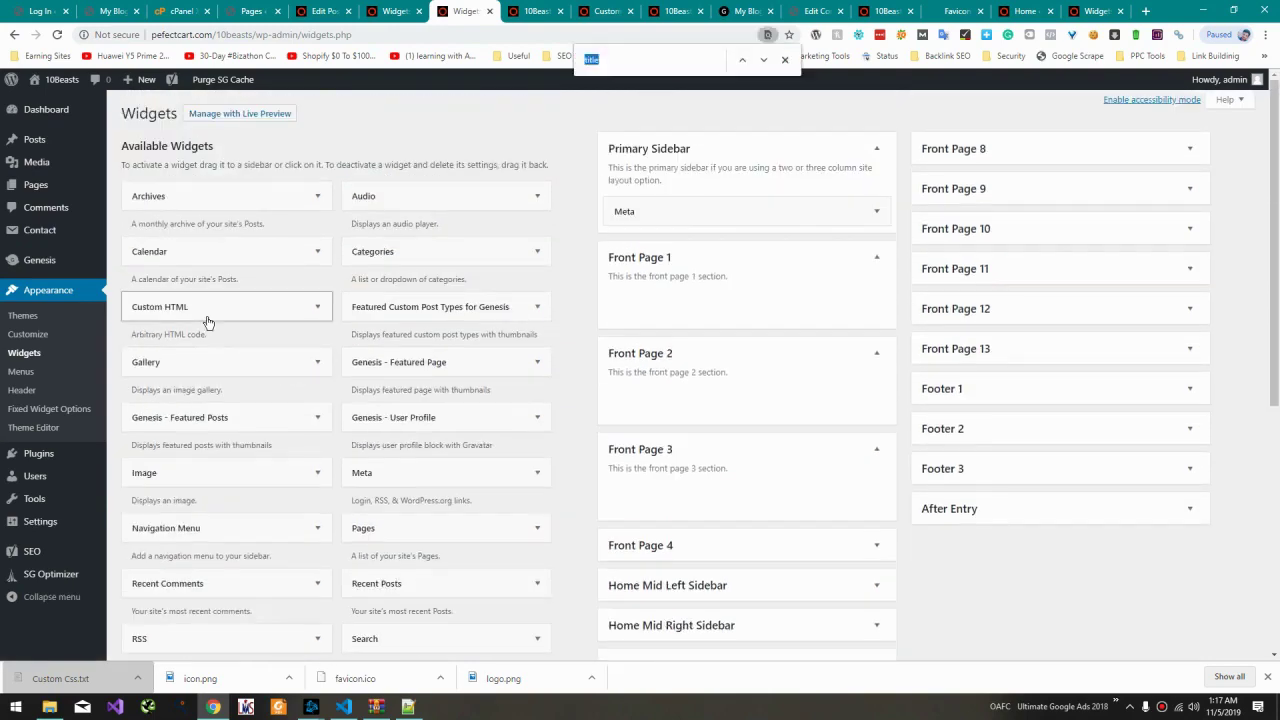
type("text")
left_click_drag(399, 358, 744, 220)
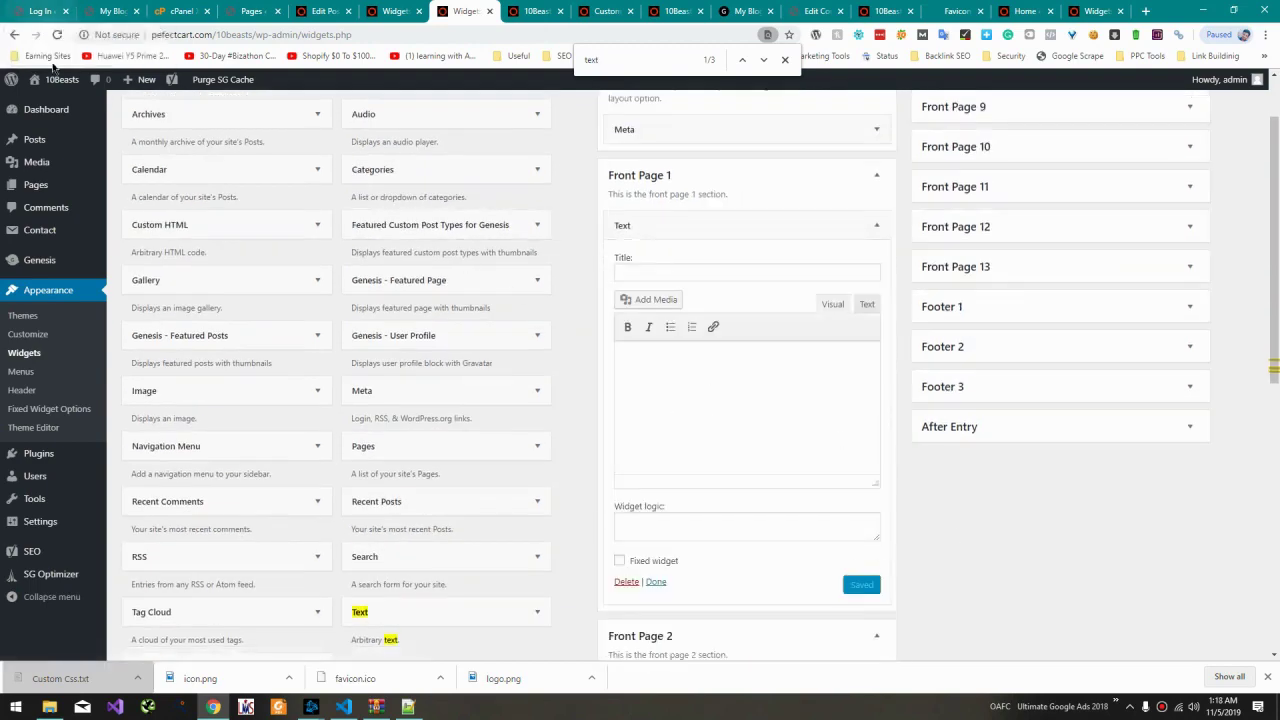
Step: Open the 10Beasts site in a new tab and look over its front page
mouse_move(55, 79)
right_click(66, 108)
left_click(101, 120)
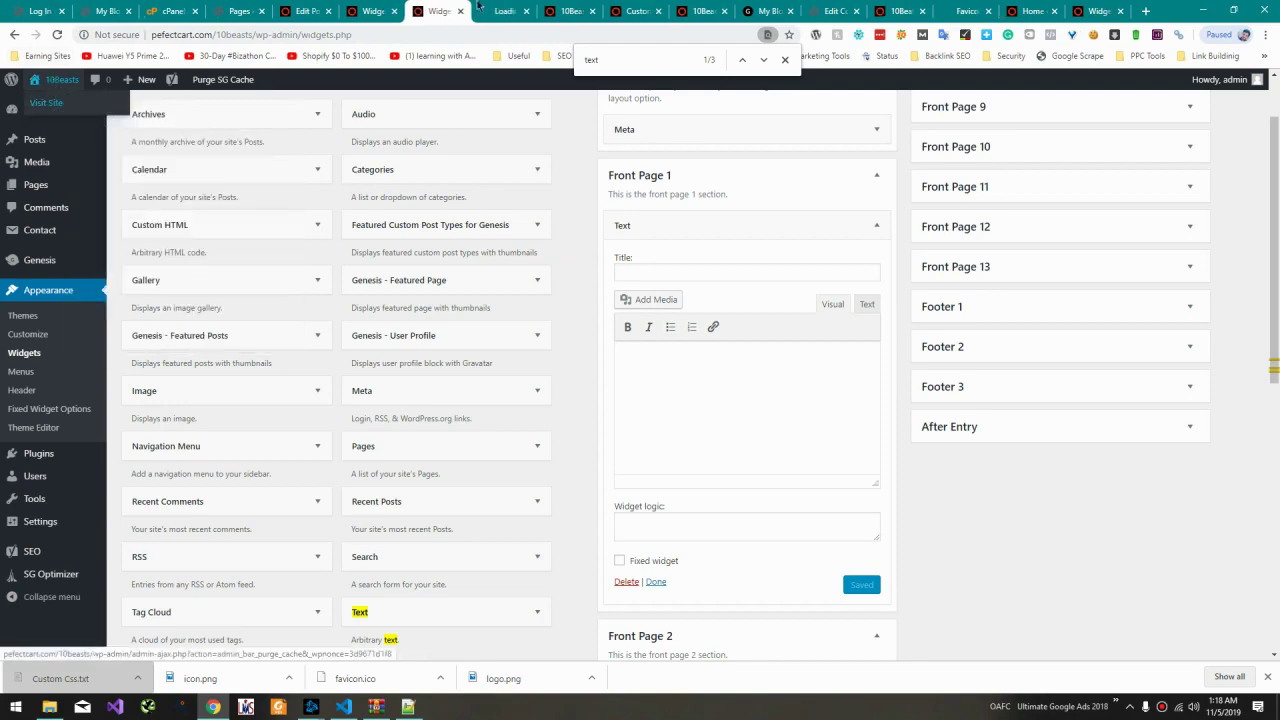
left_click(495, 11)
scroll(478, 300, "down", 3)
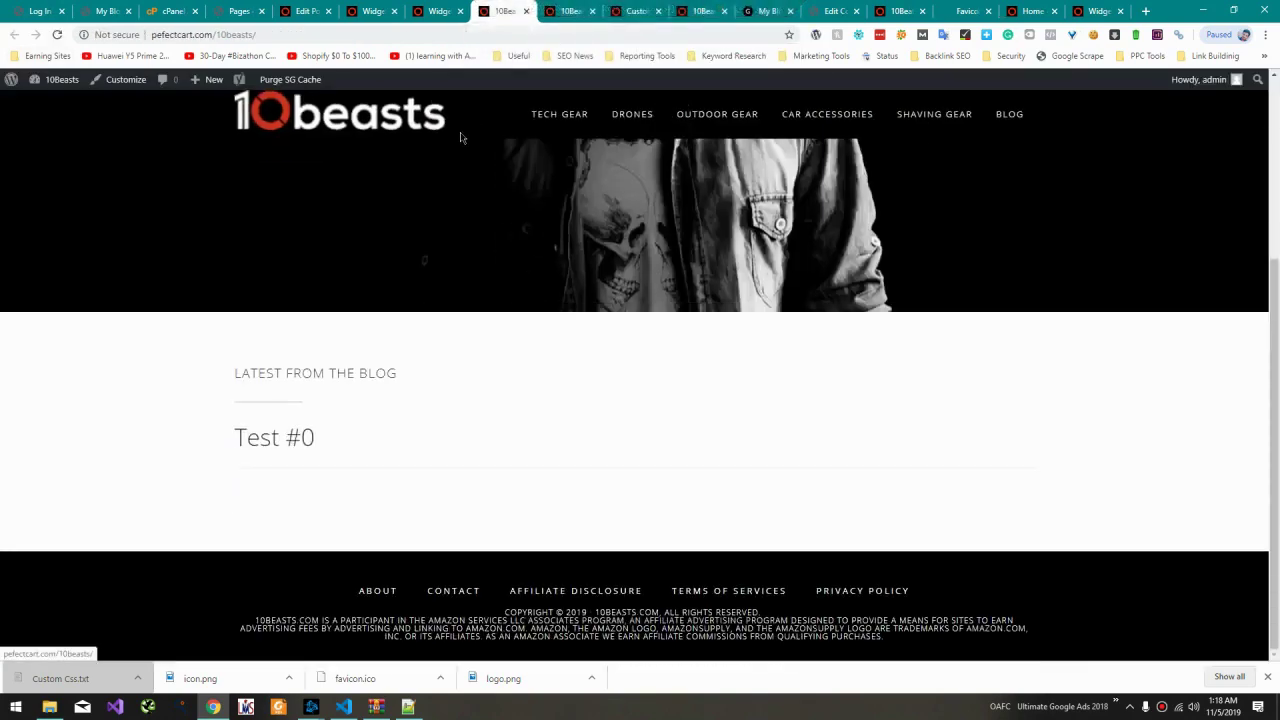
scroll(478, 300, "up", 3)
left_click(438, 11)
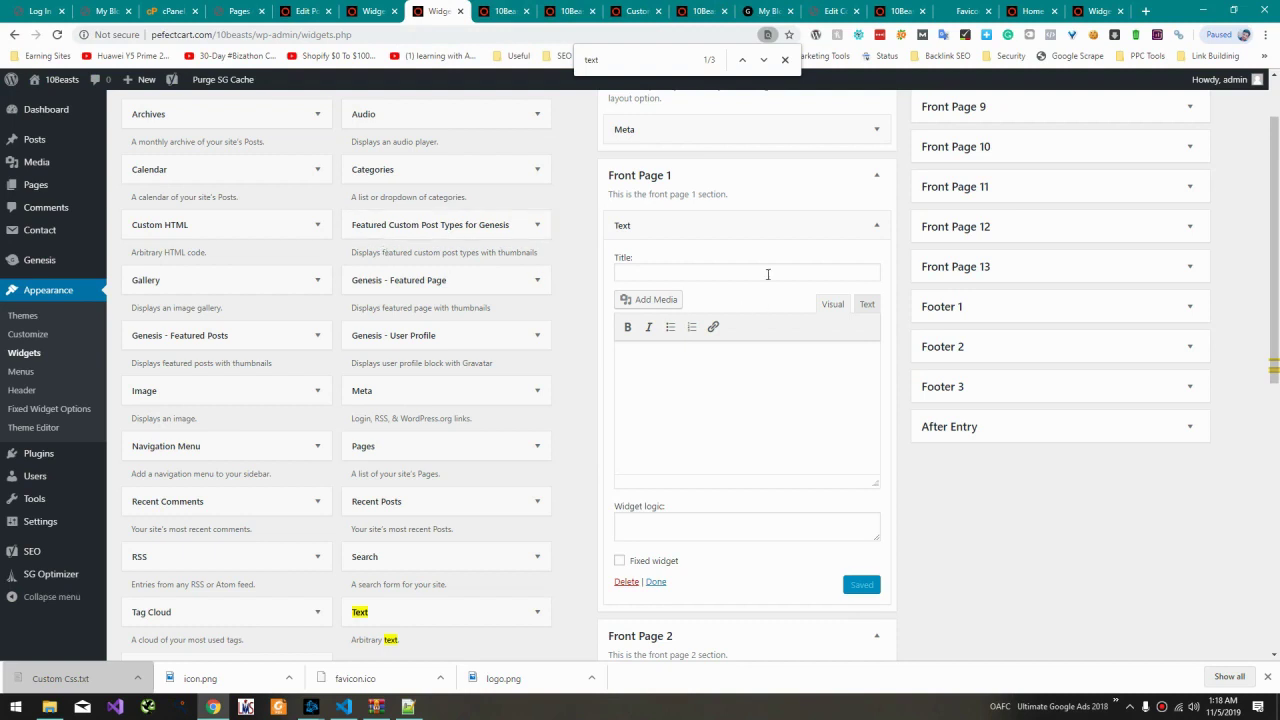
Step: Add a Search widget below the Text widget in Front Page 1 and reload the site to view it
left_click(793, 221)
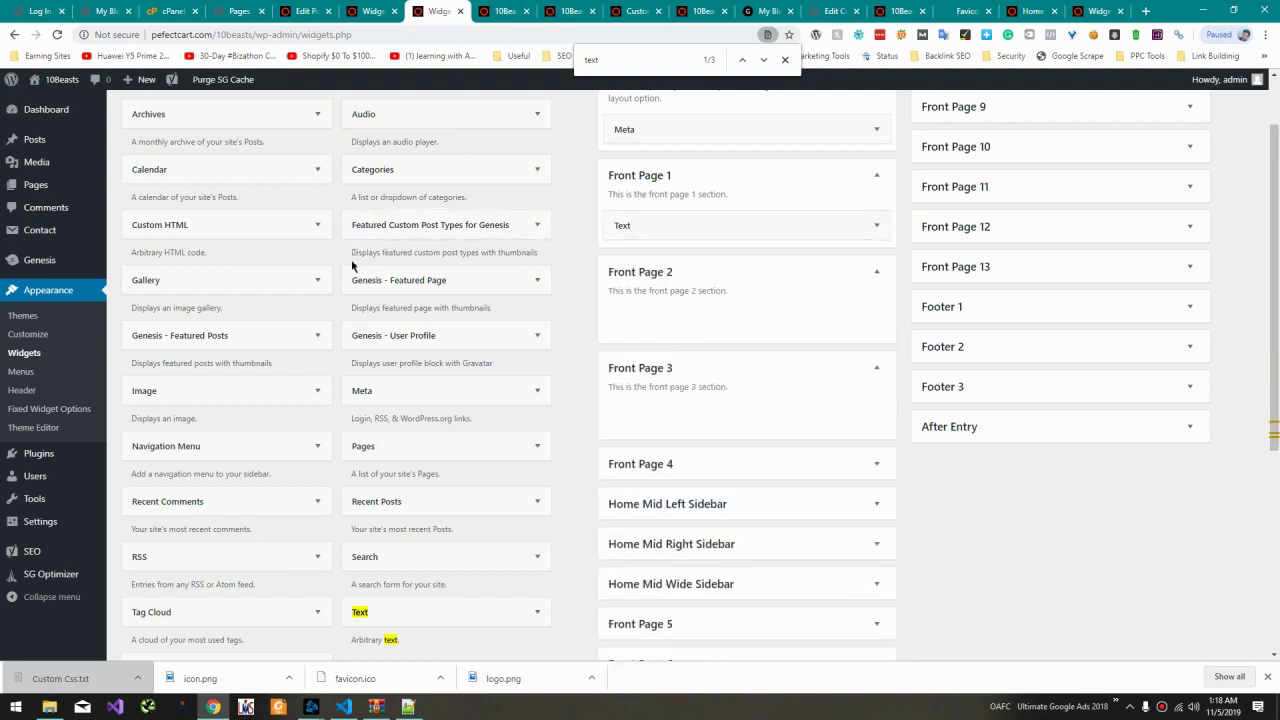
left_click_drag(423, 563, 726, 263)
left_click(505, 11)
key("F5")
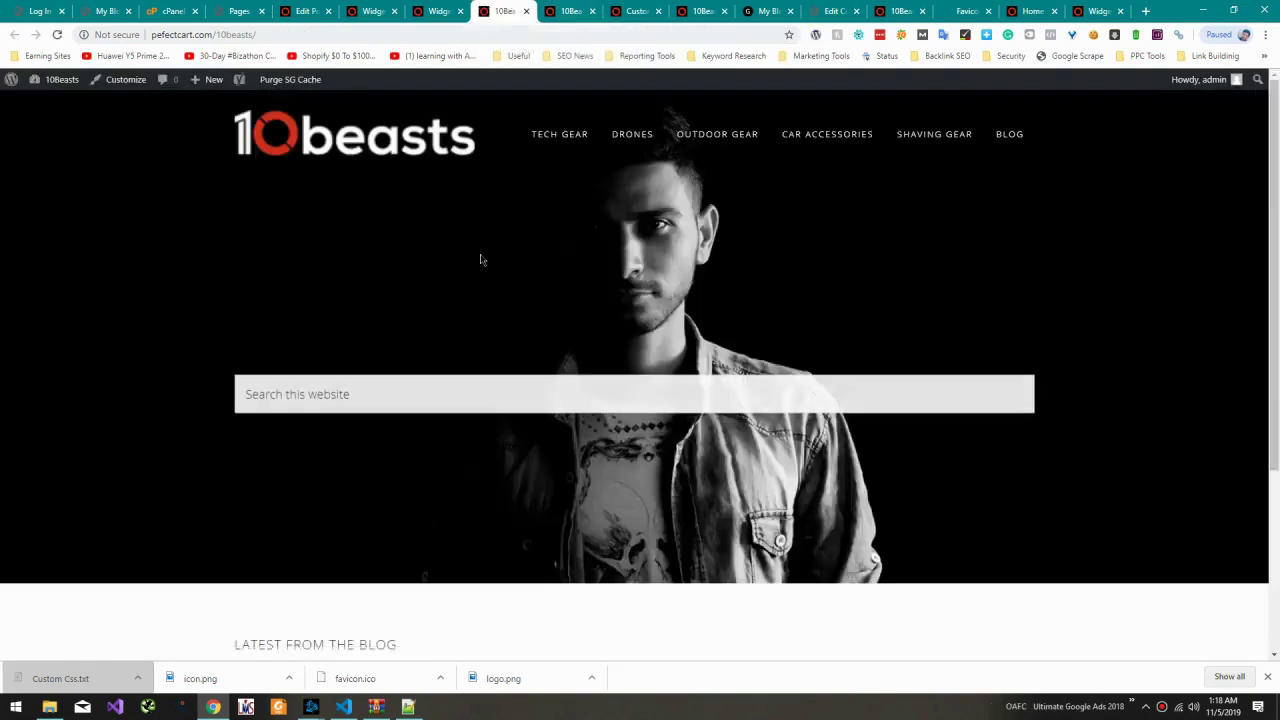
left_click(442, 12)
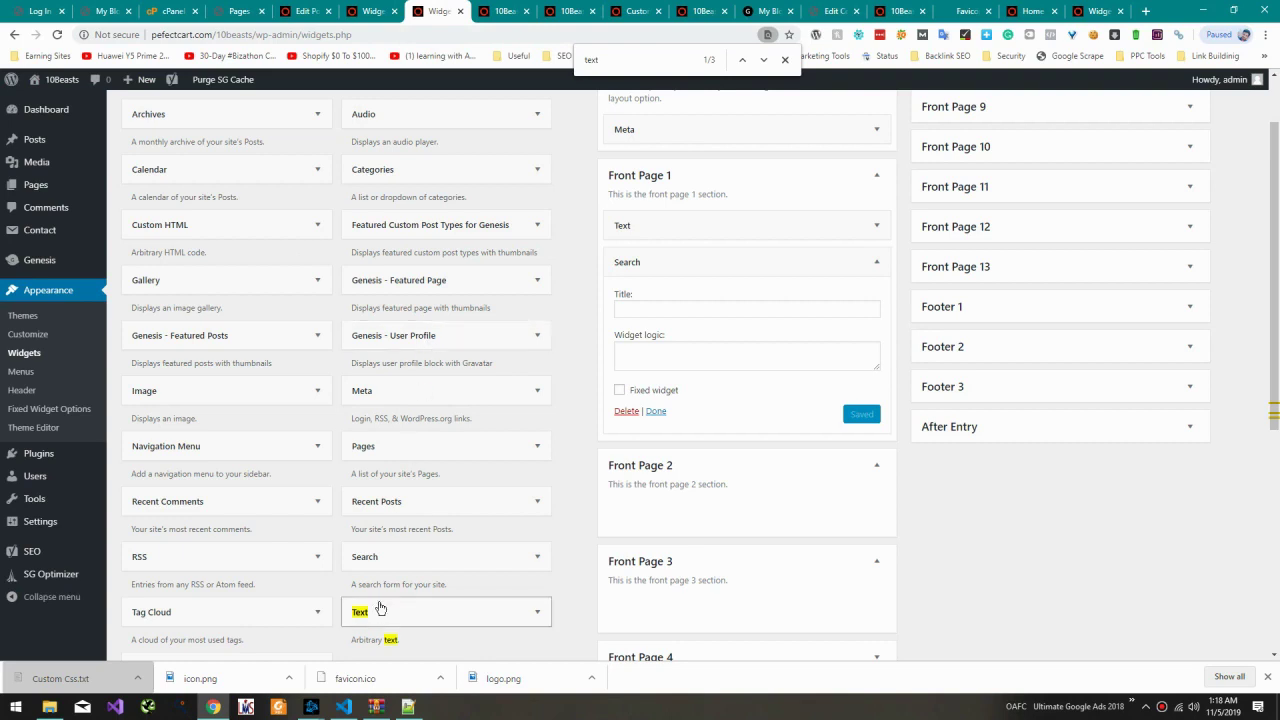
Step: Try a second Text widget above the Search widget in Front Page 1, view the site, and remove that widget
left_click_drag(380, 610, 663, 262)
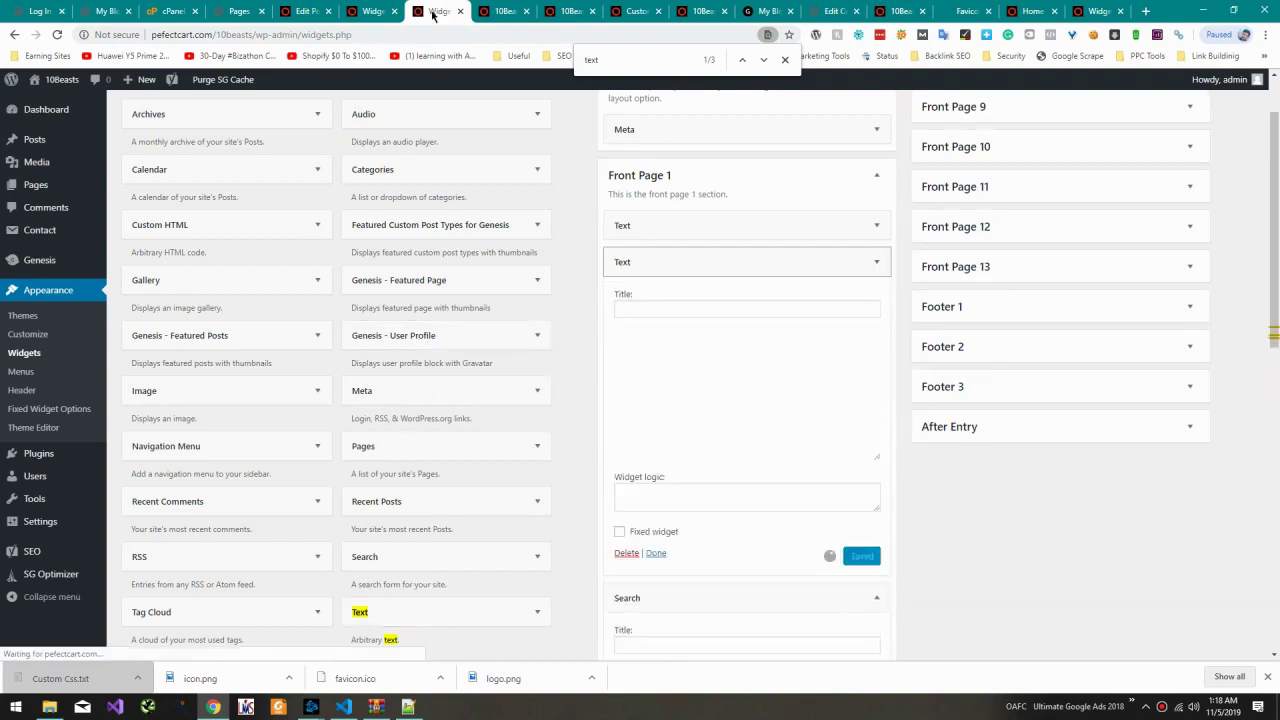
left_click(503, 11)
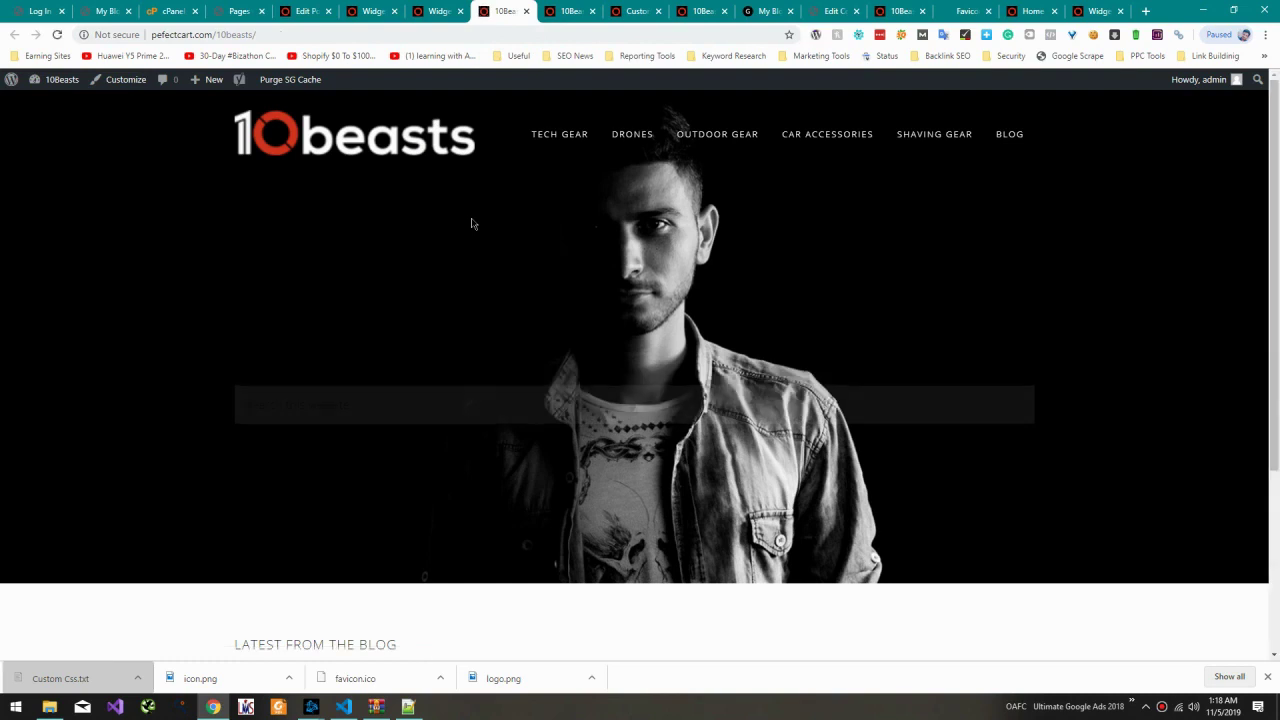
left_click(424, 8)
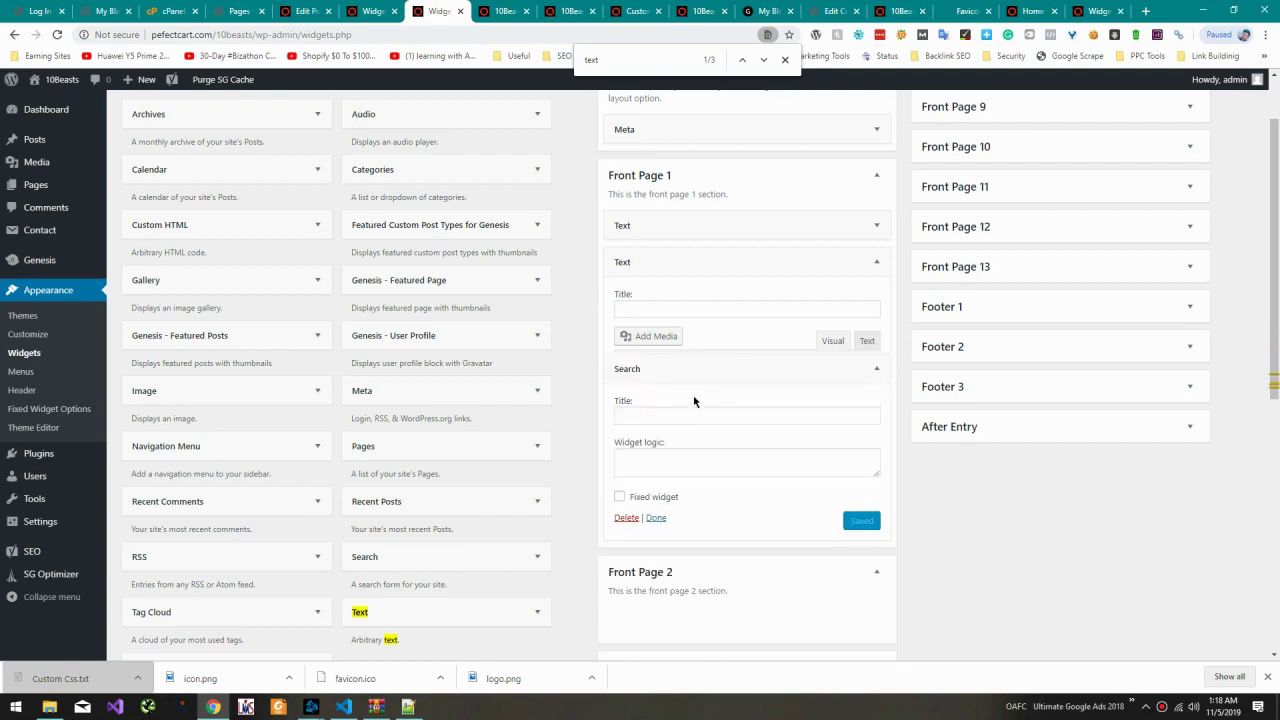
left_click(500, 10)
left_click(430, 10)
left_click(372, 10)
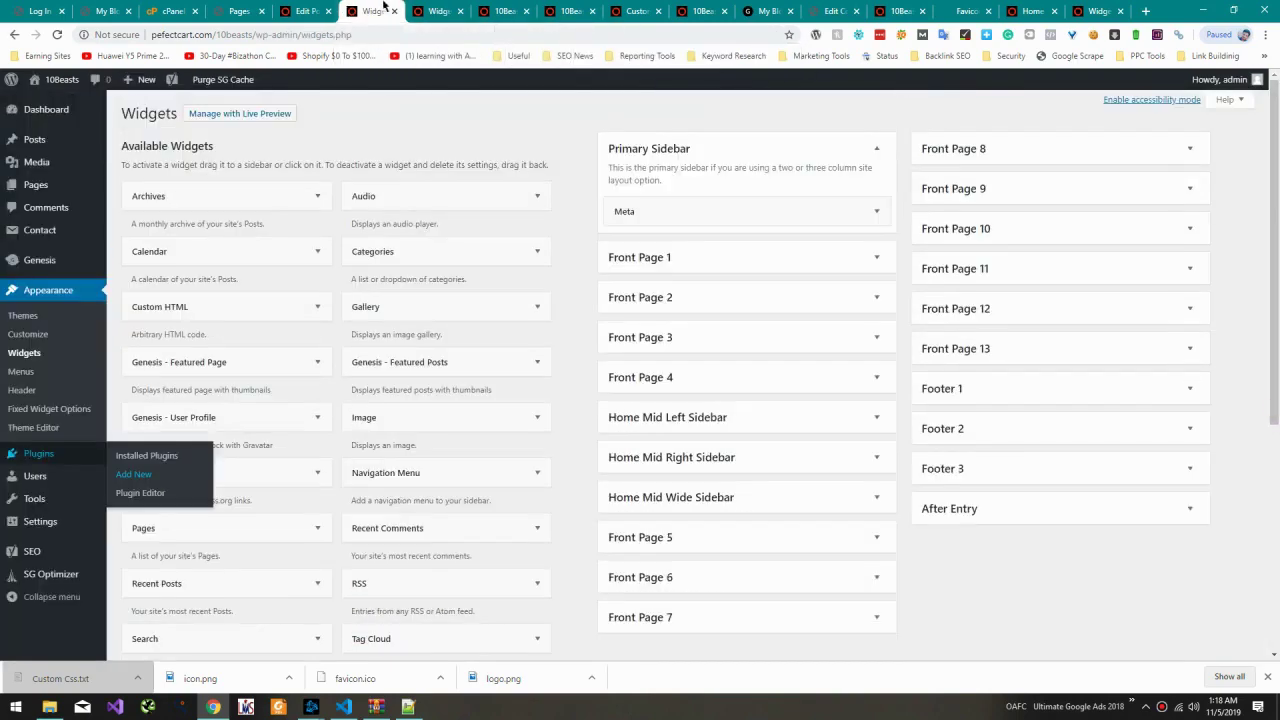
left_click(305, 10)
left_click(505, 10)
left_click(568, 10)
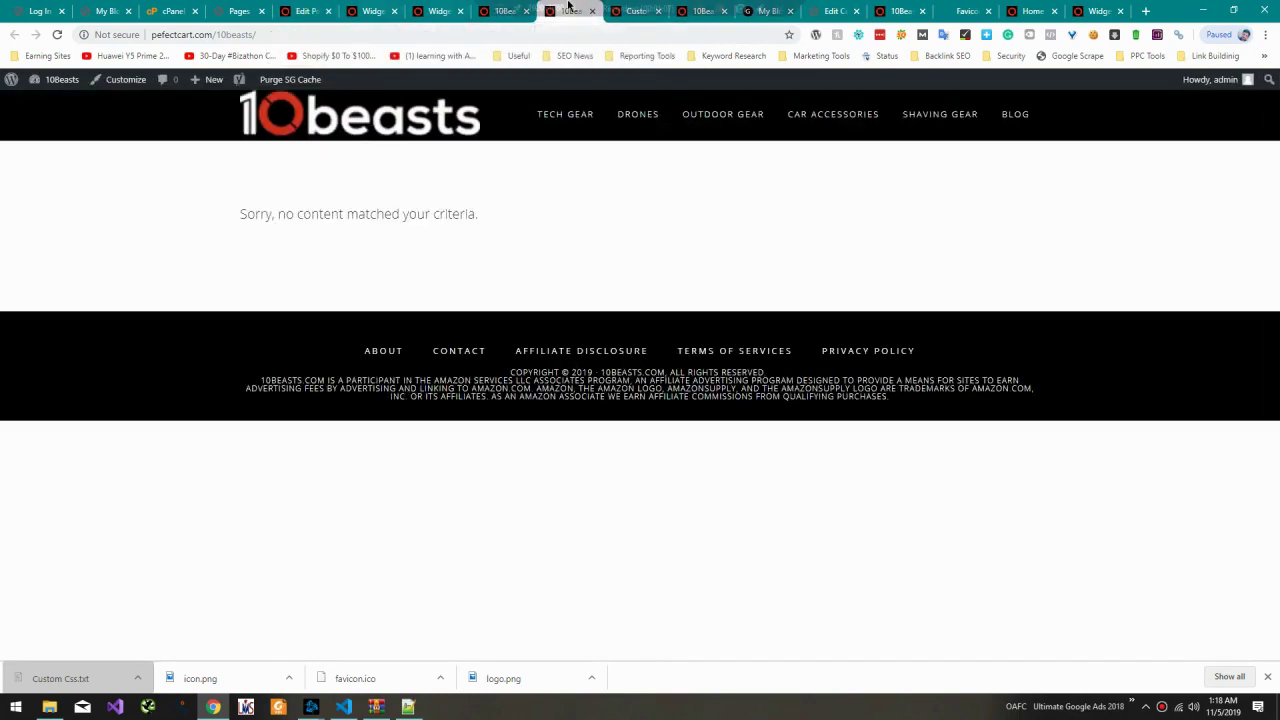
left_click(634, 10)
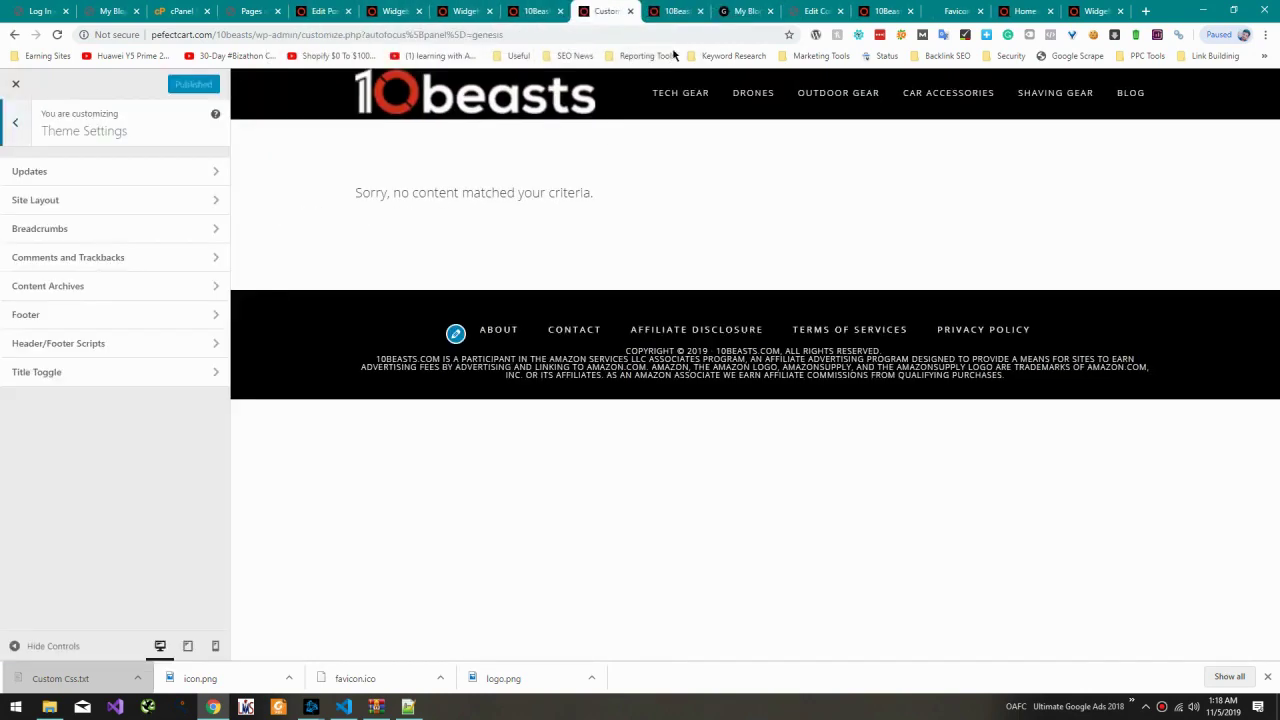
left_click(700, 10)
Step: Open 10beasts.com, look through its home page, and copy the heading "Unbiased Reviews For Top Tech Products"
left_click_drag(632, 10, 598, 10)
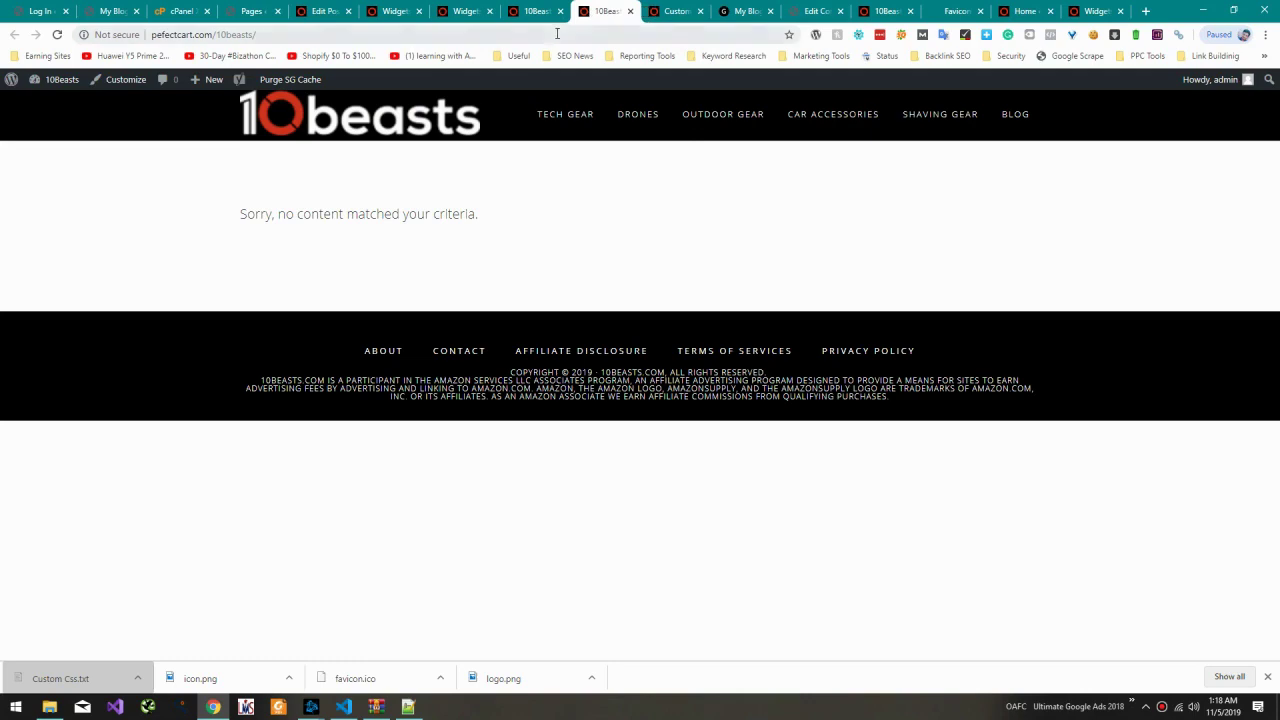
left_click(557, 34)
type("10b")
key("Return")
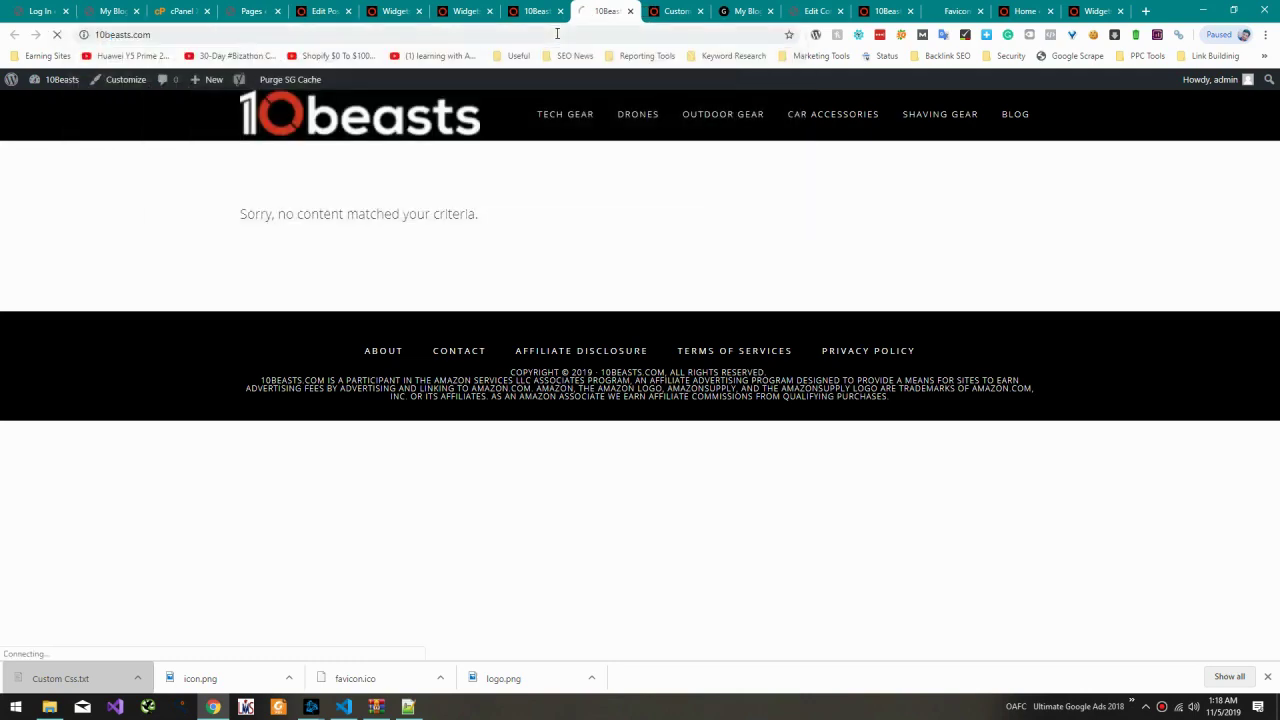
scroll(524, 191, "down", 12)
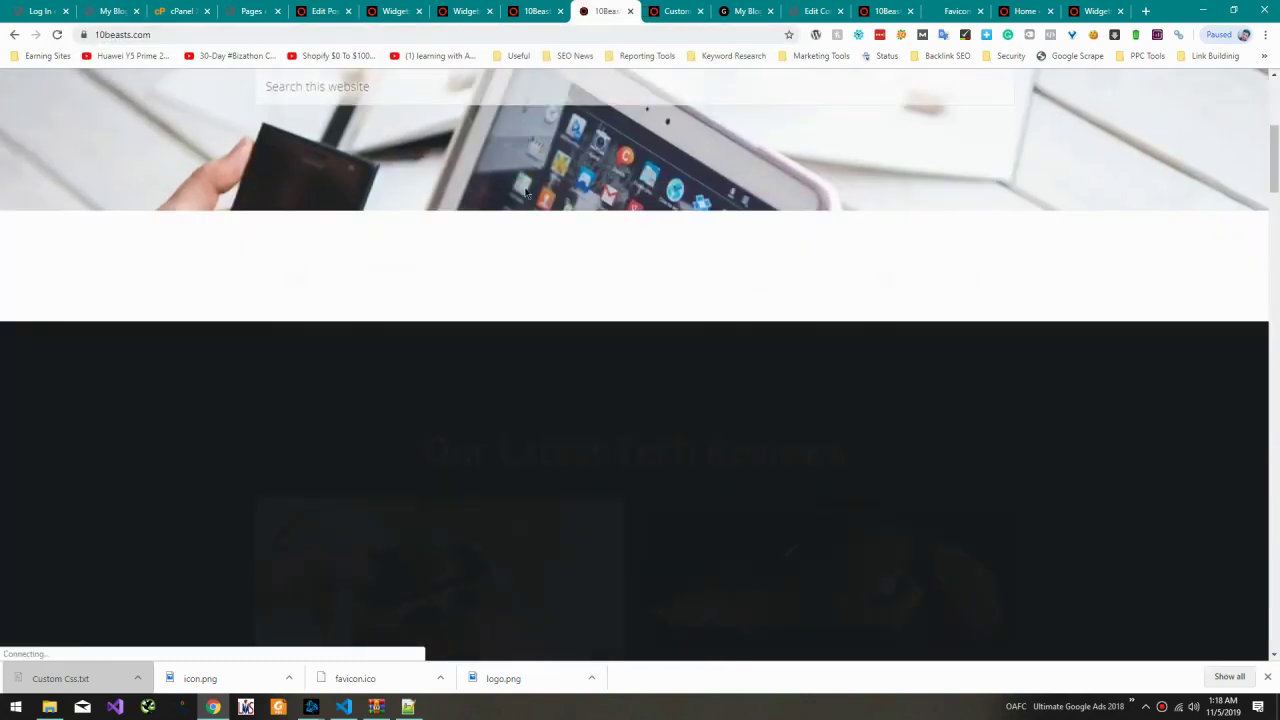
scroll(525, 192, "down", 3)
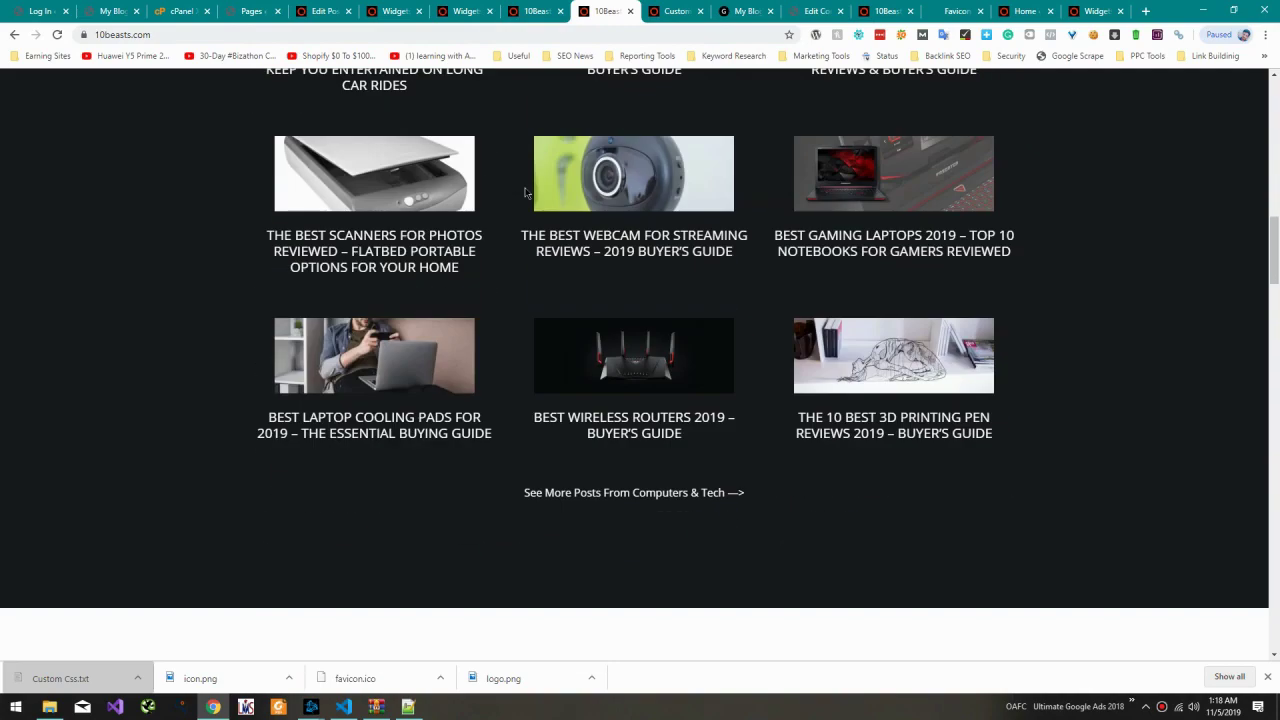
scroll(527, 193, "up", 15)
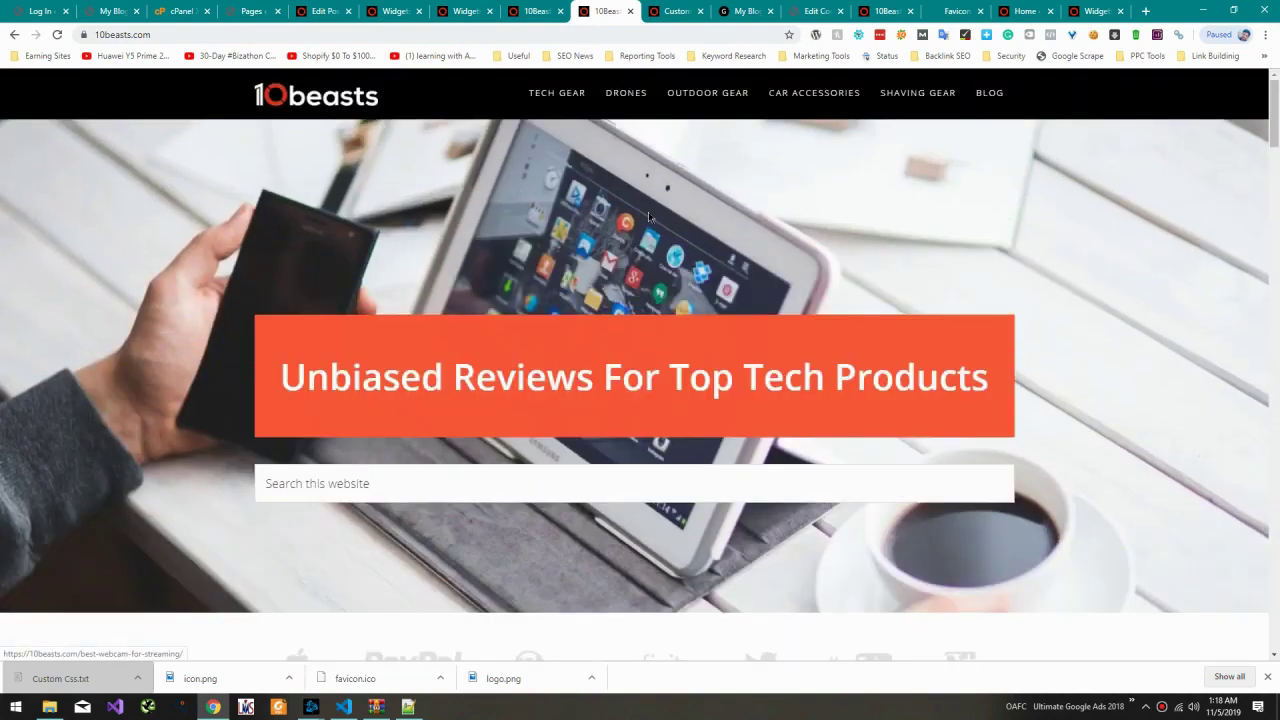
left_click_drag(861, 378, 259, 359)
key("ctrl+c")
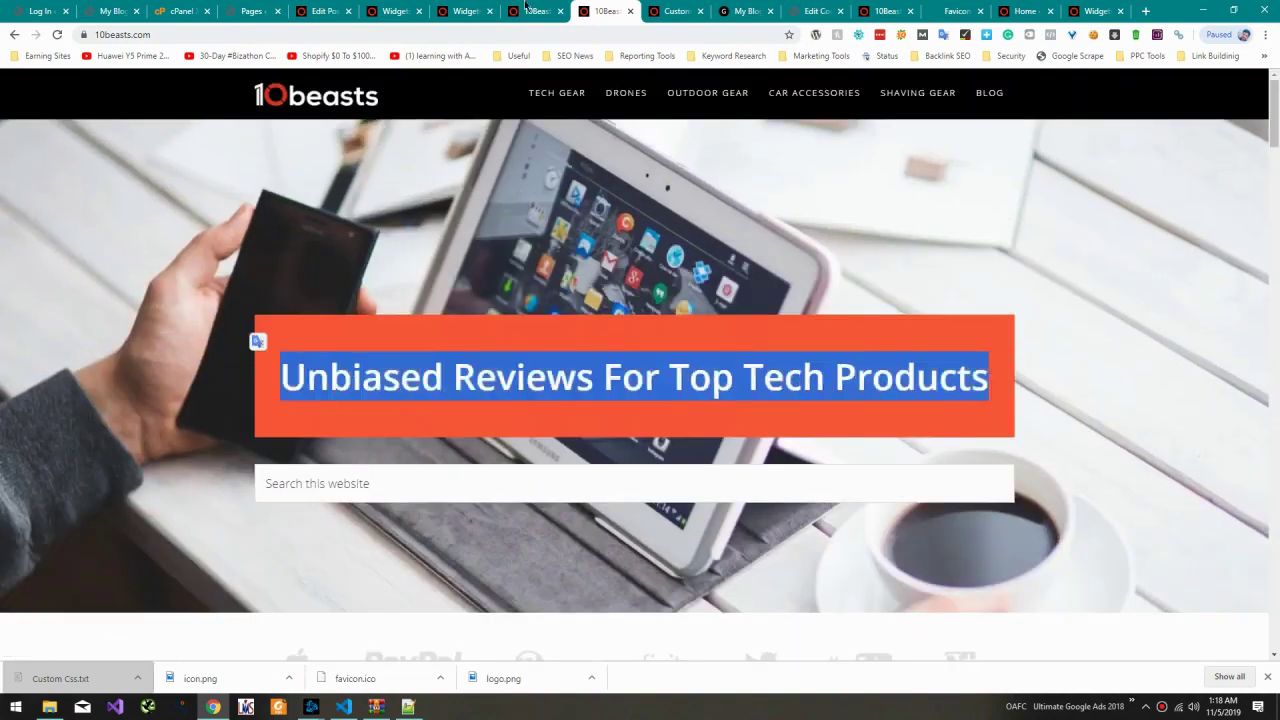
Step: Save "Unbiased Reviews For Top Tech Products" as the Search widget's title in Front Page 1 and compare the site with 10beasts.com
left_click(525, 10)
left_click(465, 11)
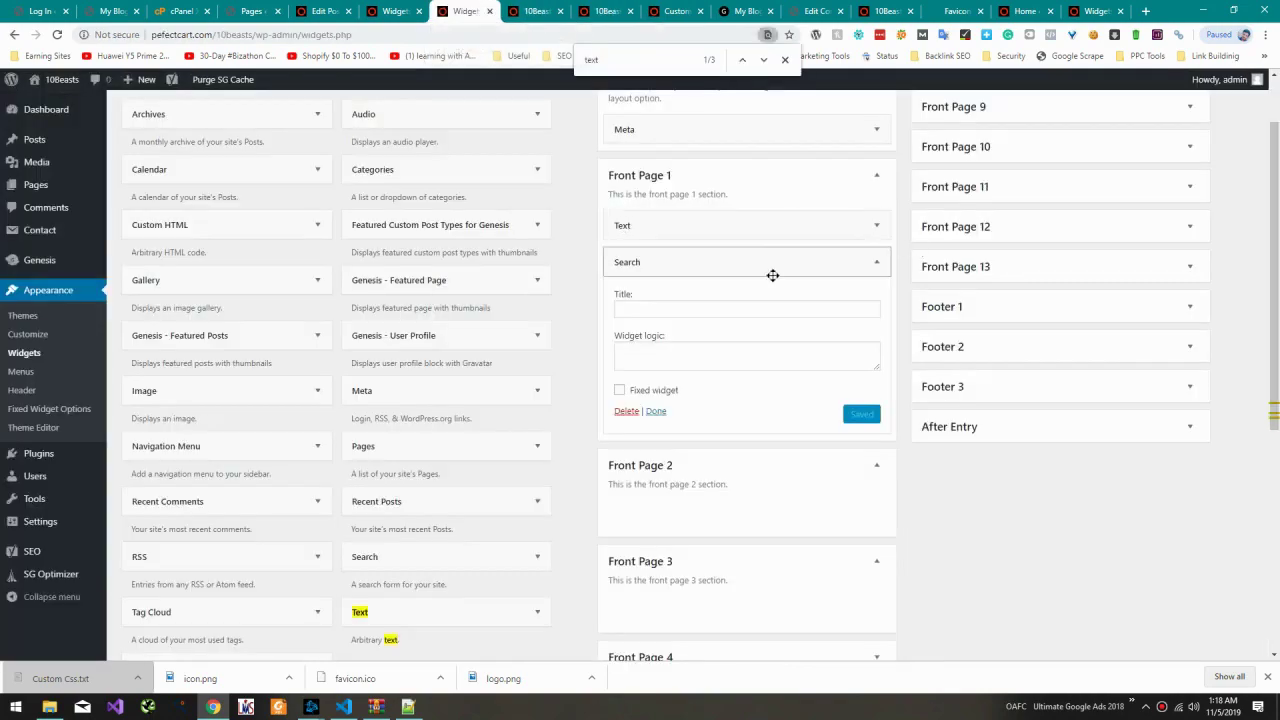
left_click(780, 309)
key("ctrl+v")
left_click(864, 414)
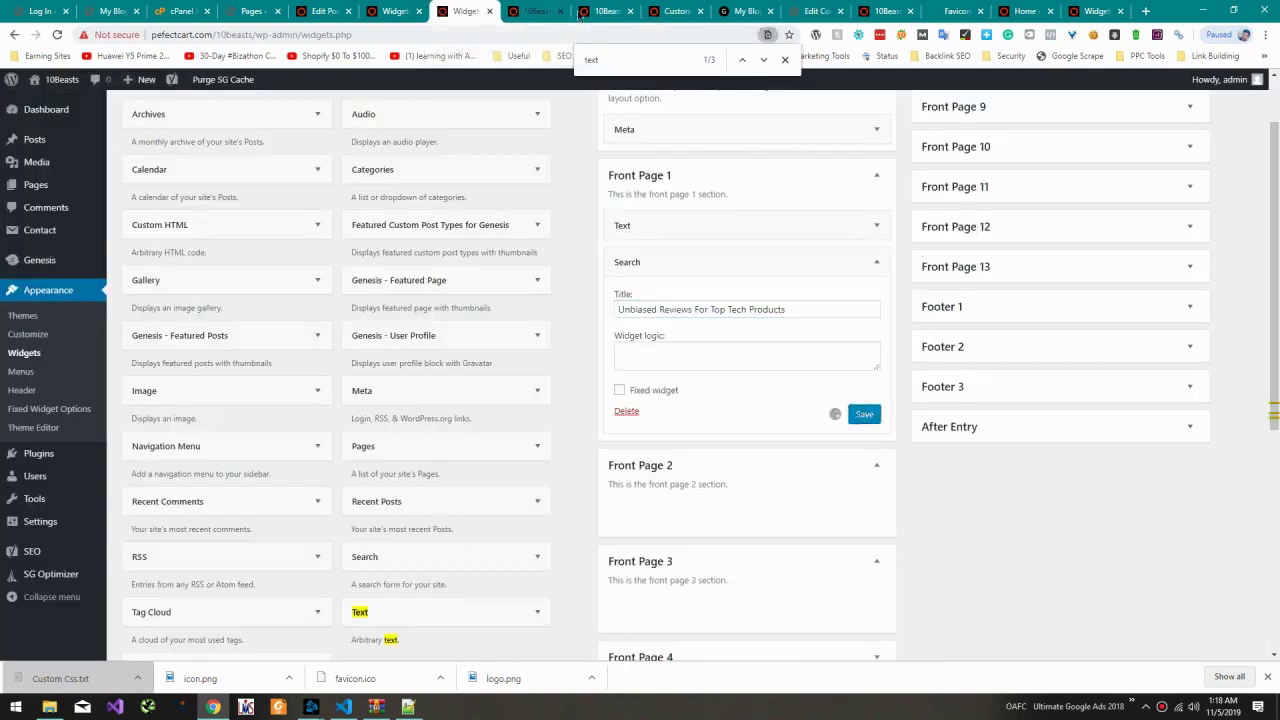
left_click(535, 11)
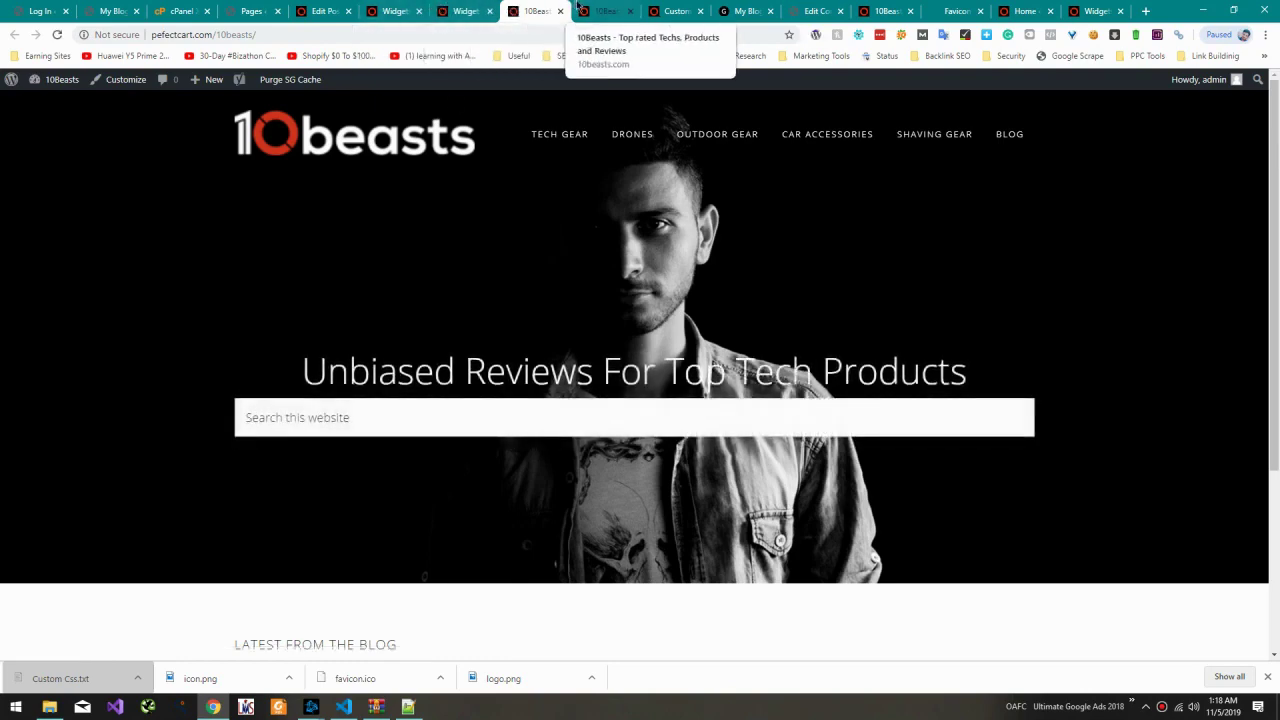
left_click(577, 8)
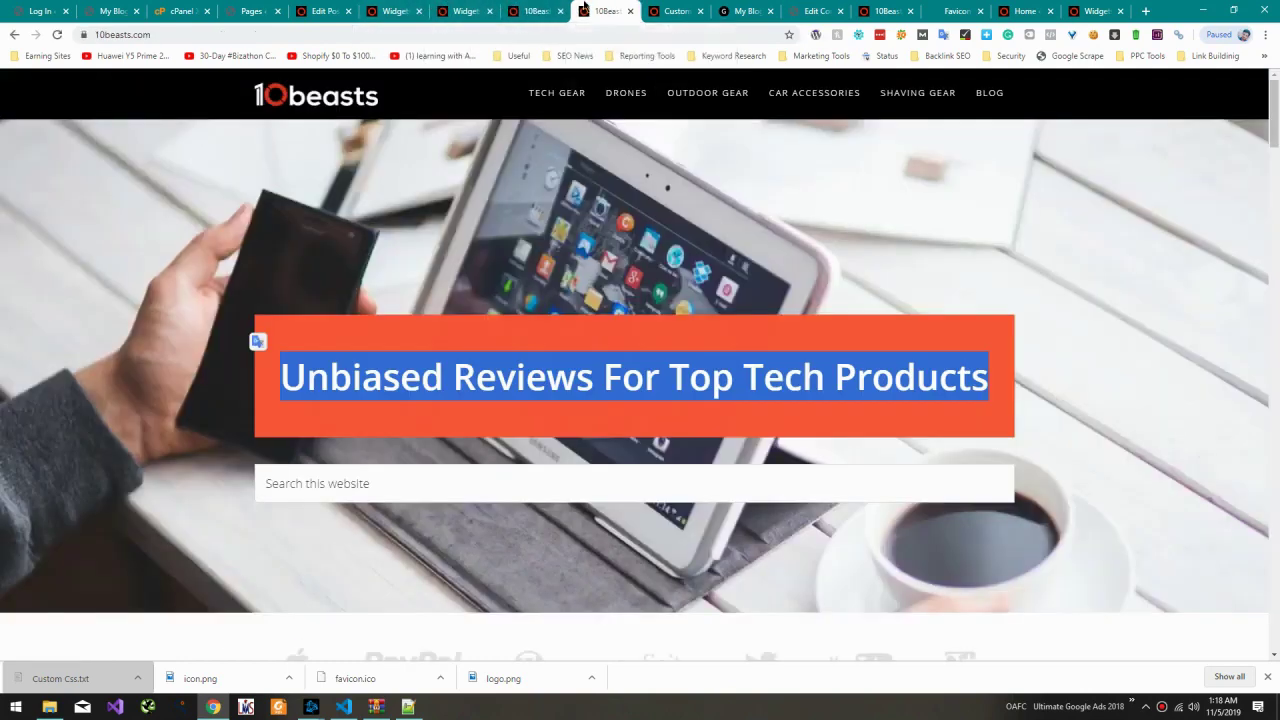
left_click(512, 12)
left_click(466, 11)
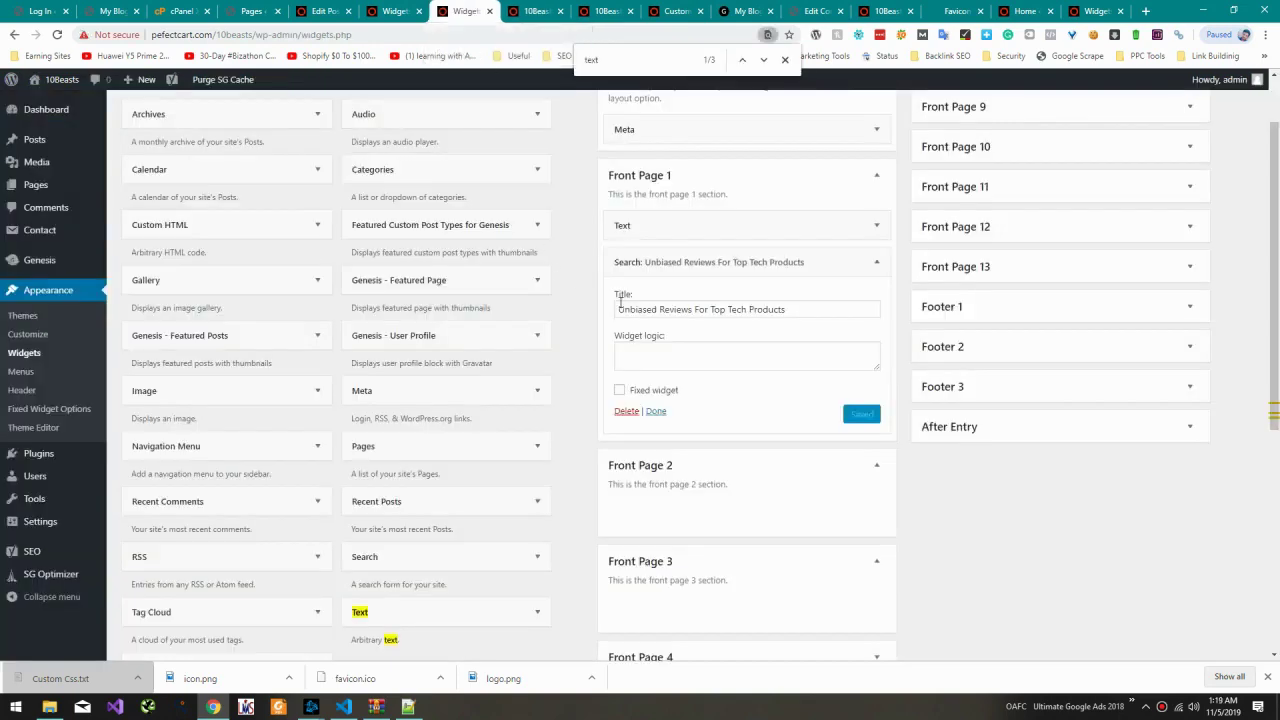
Step: Clear the Search widget's title, save a Text widget titled "Unbiased Reviews For Top Tech Products" above it, and view the site
left_click(730, 311)
key("BackSpace")
scroll(531, 374, "down", 3)
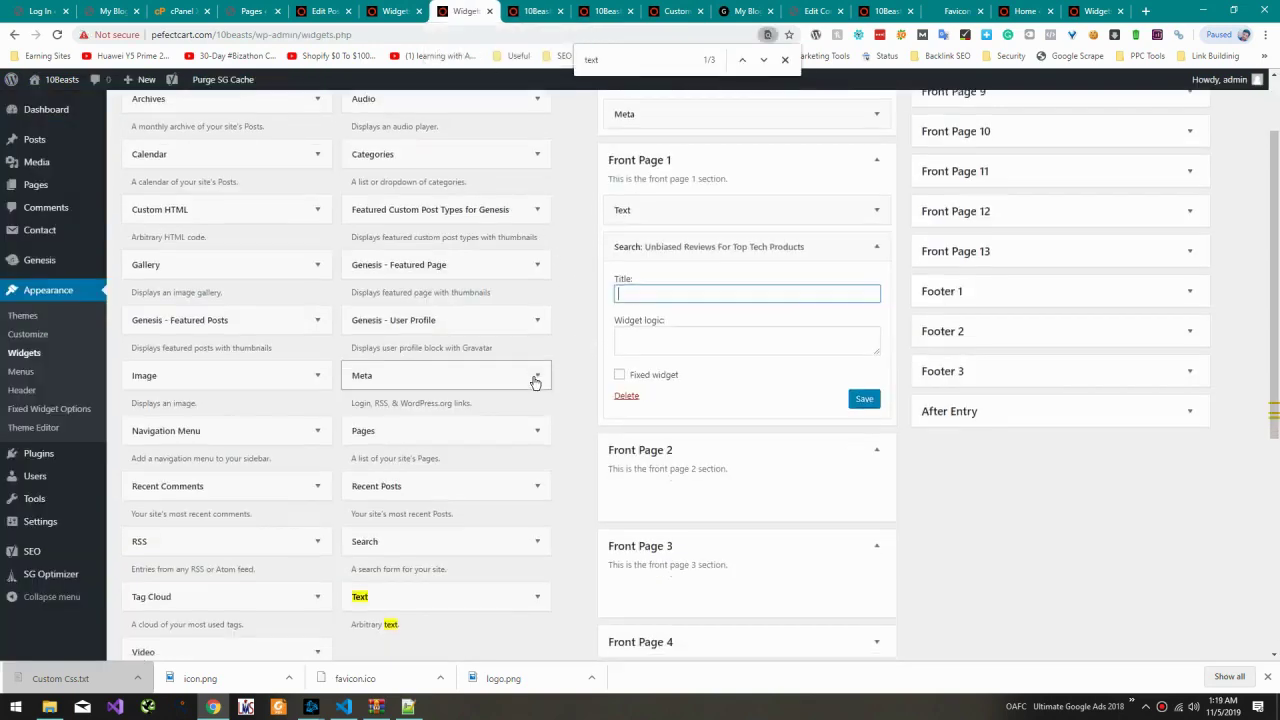
scroll(507, 407, "up", 3)
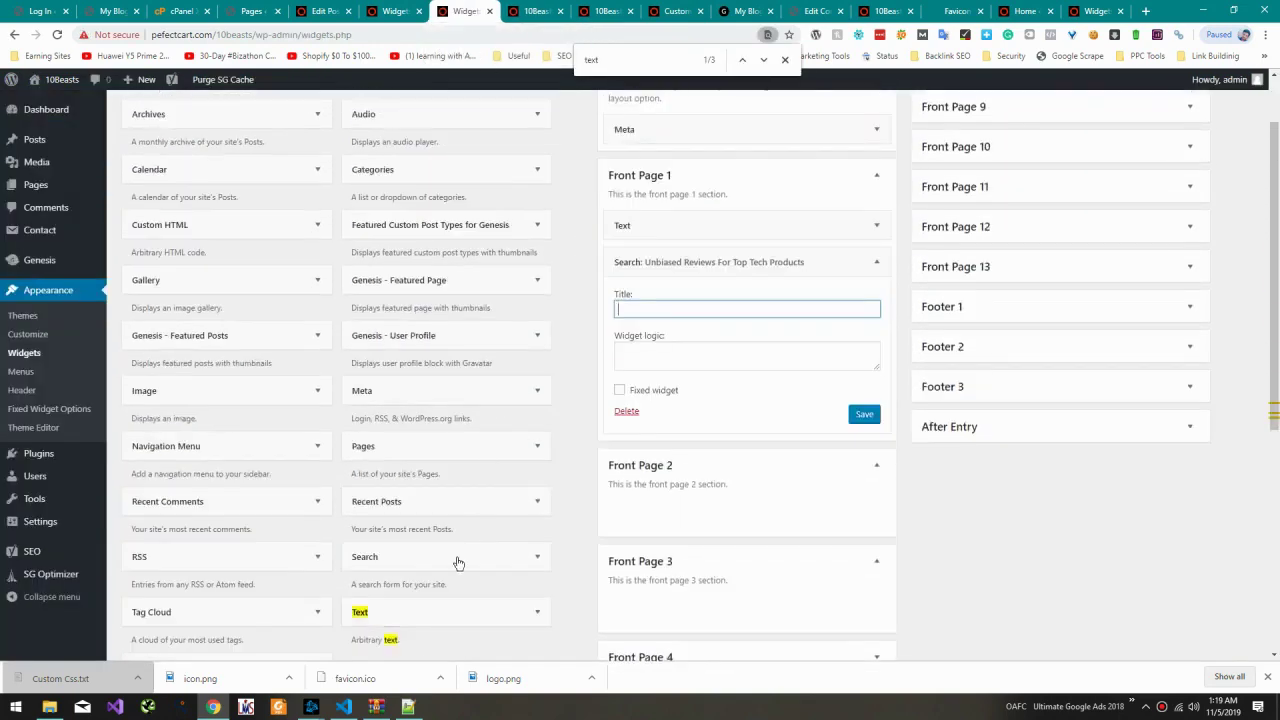
left_click_drag(447, 612, 716, 272)
left_click(717, 317)
key("ctrl+v")
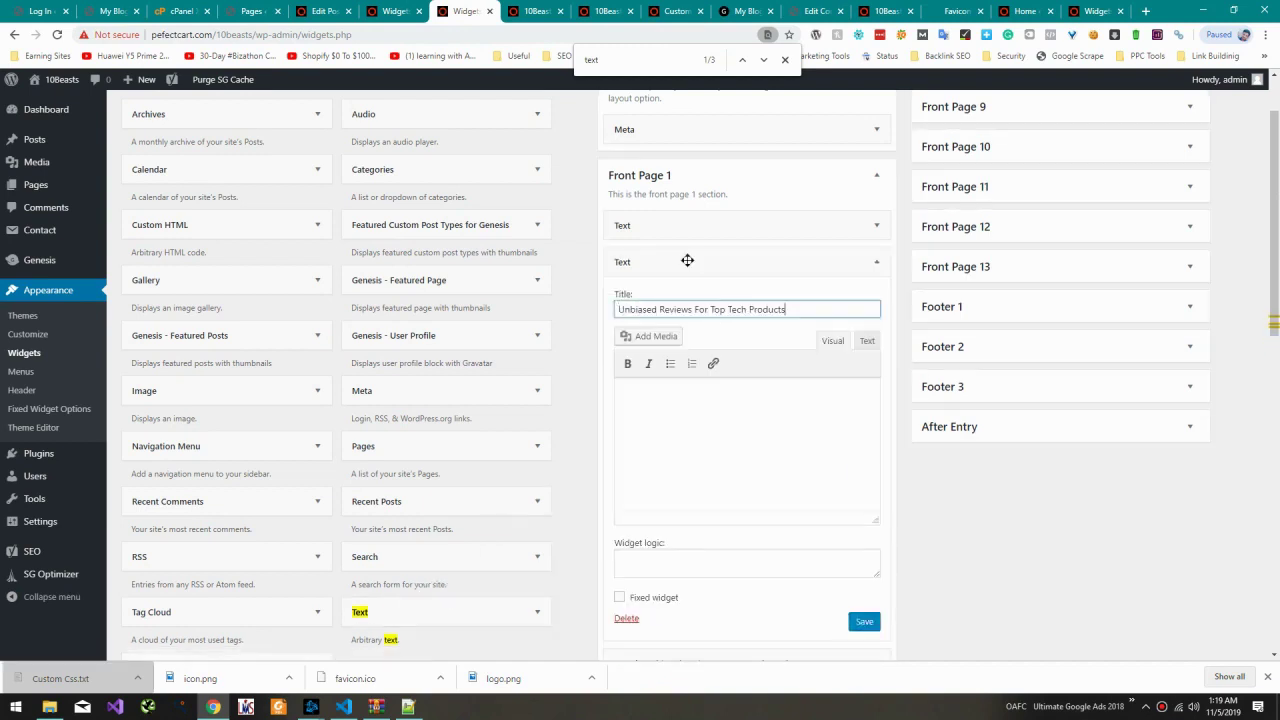
left_click(864, 622)
left_click(537, 11)
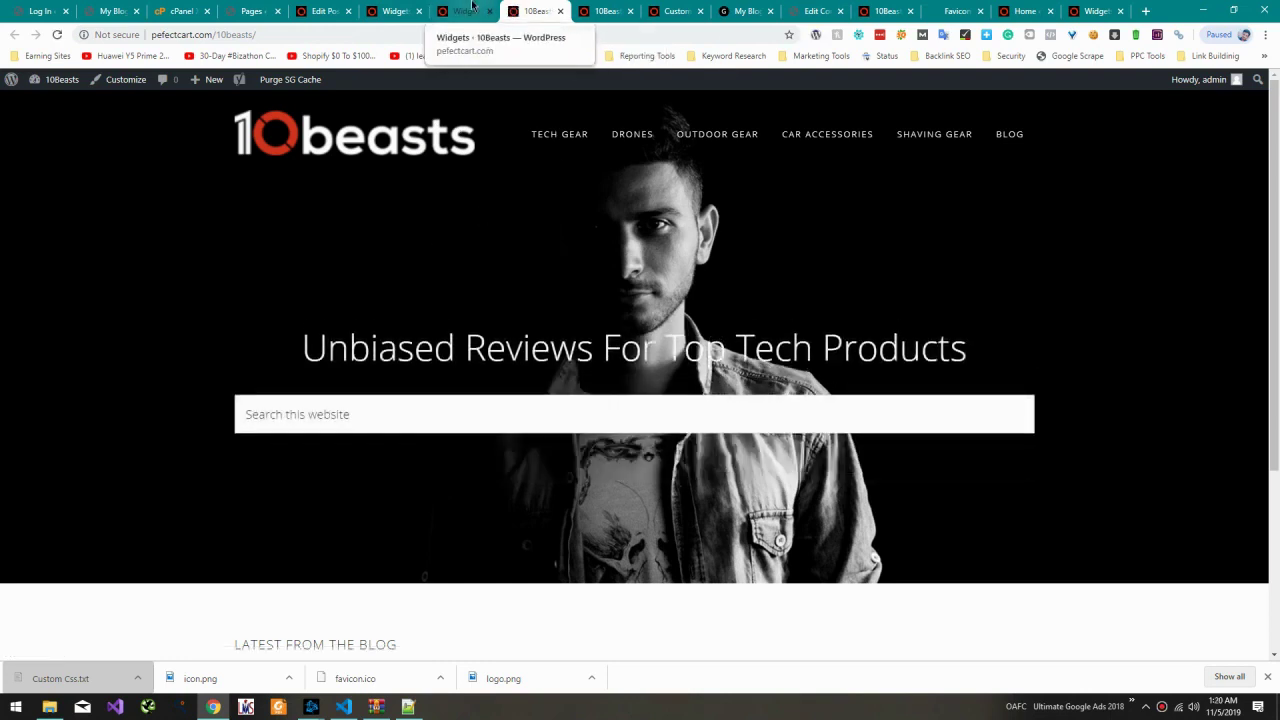
Step: Close the developer tools on 10beasts.com and save the tech logos strip image as tech-logos.png
left_click(612, 11)
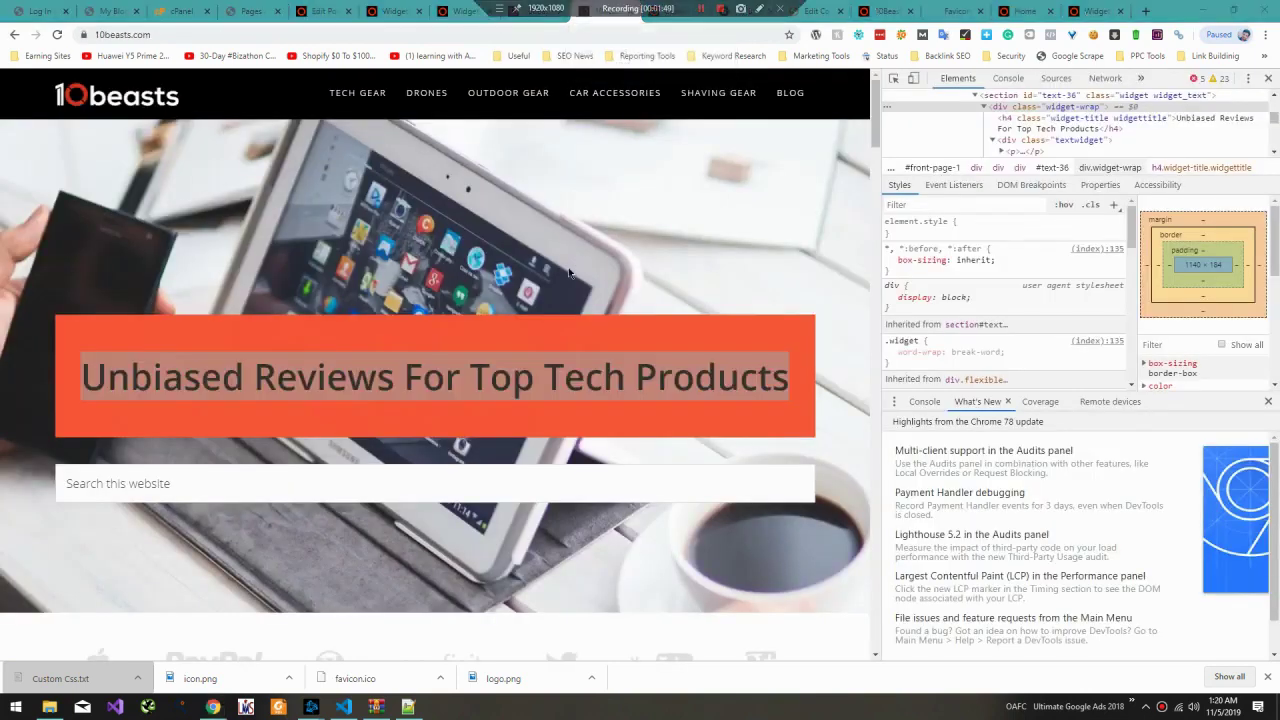
scroll(690, 252, "down", 4)
left_click(1268, 78)
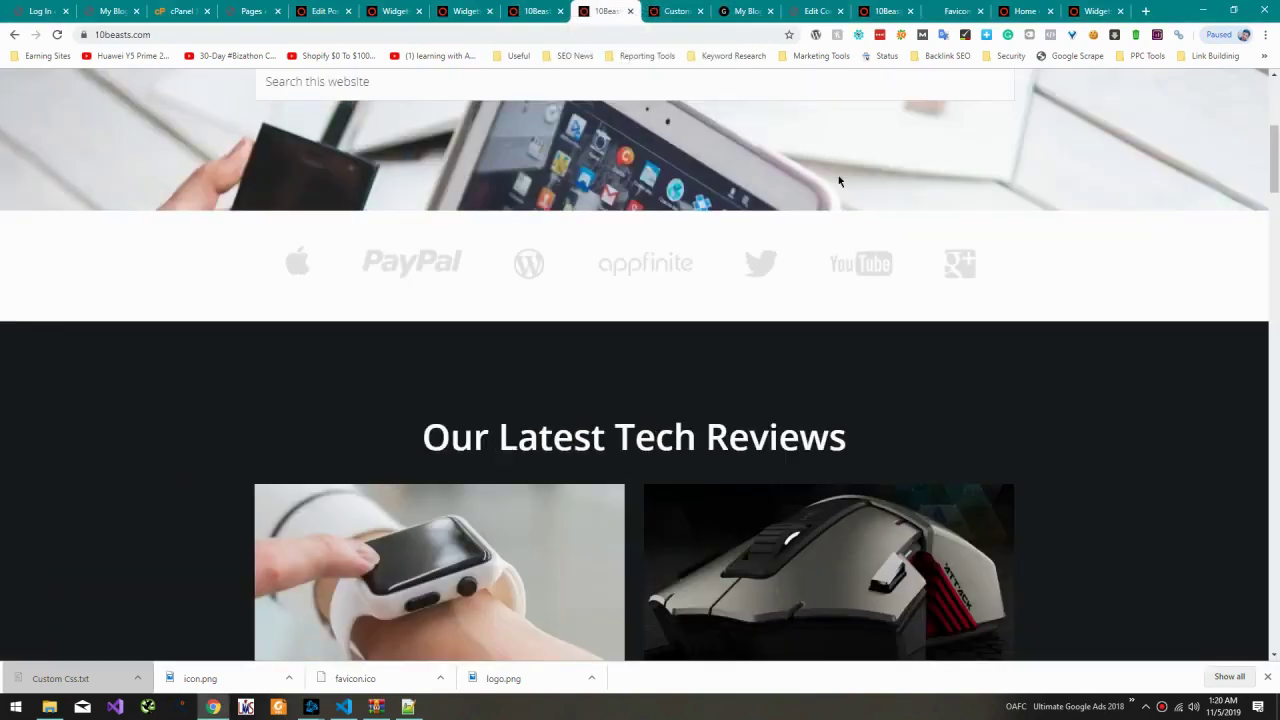
right_click(752, 248)
left_click(778, 276)
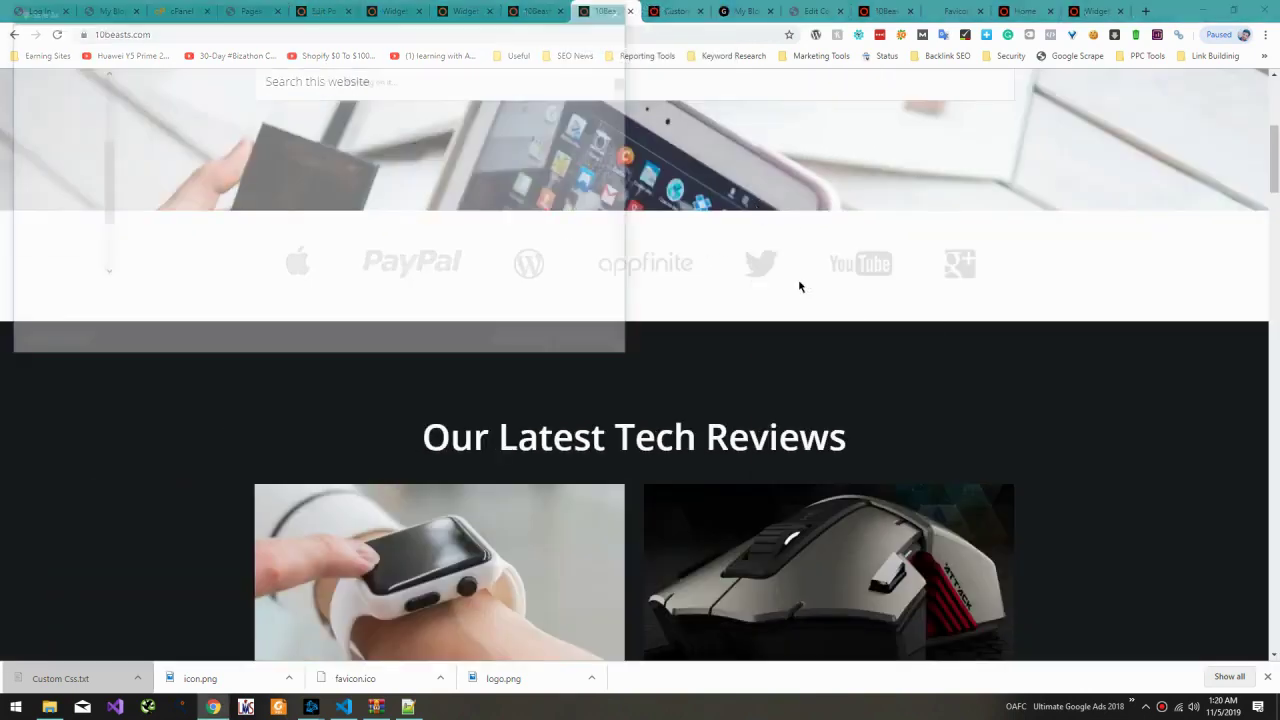
key("Return")
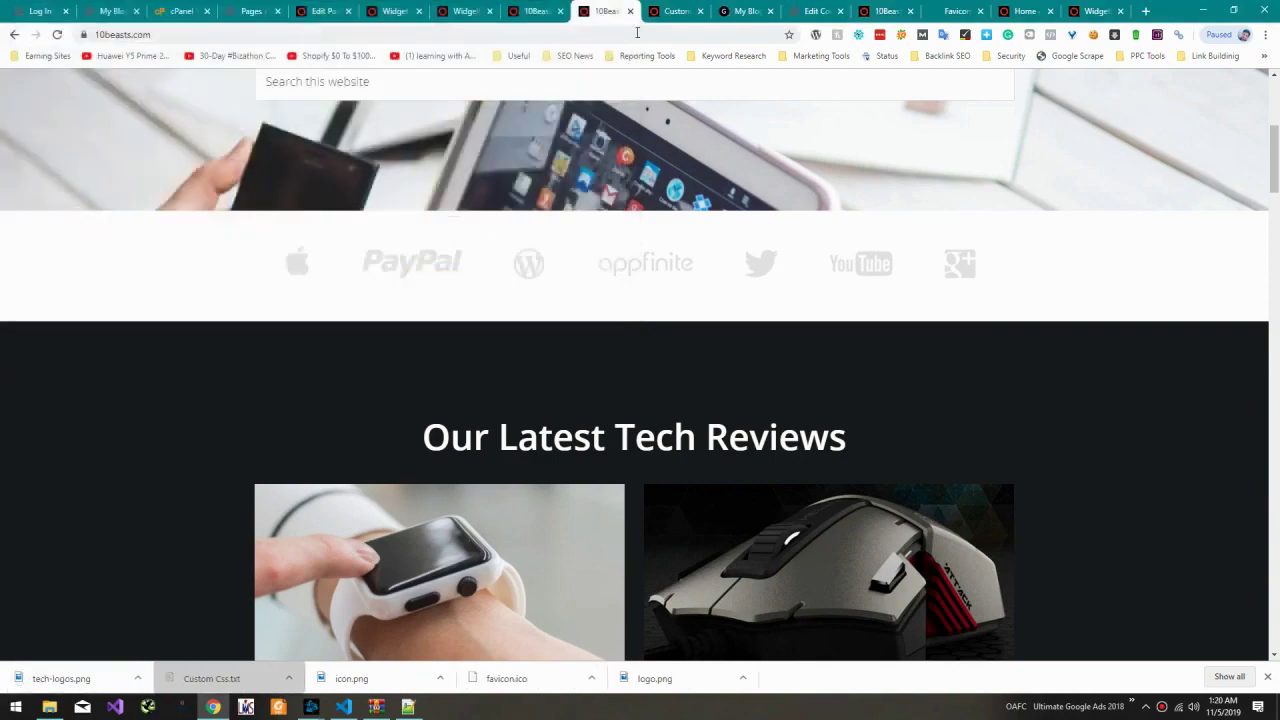
Step: Return to the Widgets page and collapse the "Unbiased Reviews For Top Tech Products" Text widget in Front Page 1
left_click(545, 9)
left_click(465, 10)
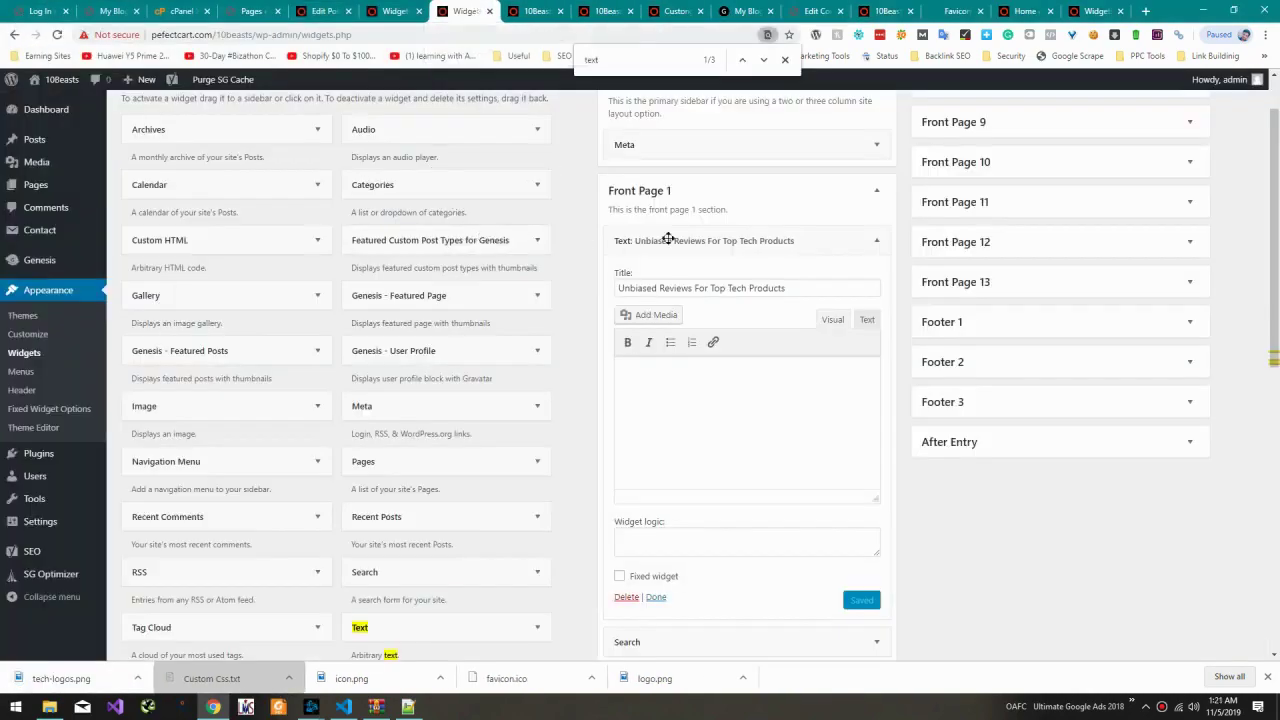
left_click(814, 244)
scroll(557, 357, "down", 1)
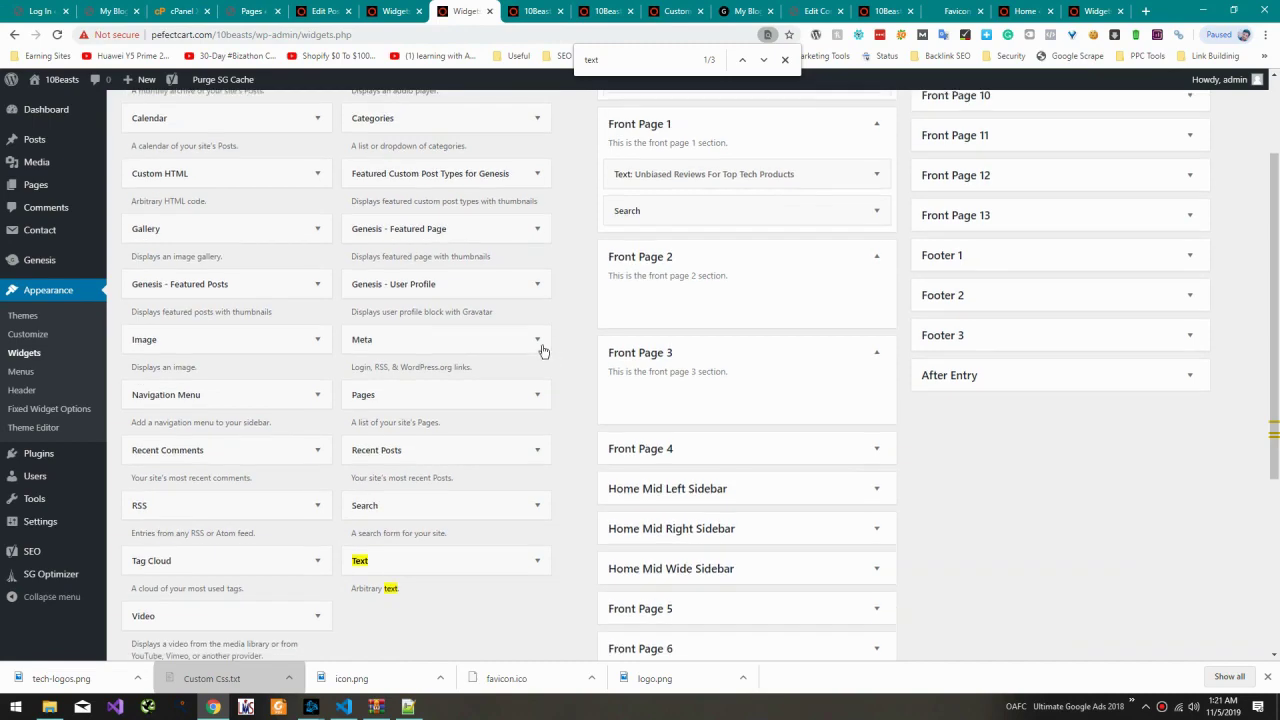
Step: Add an Image widget to Front Page 2, upload tech-logos.png into it, save it, and view the site
scroll(394, 314, "down", 4)
scroll(360, 310, "up", 4)
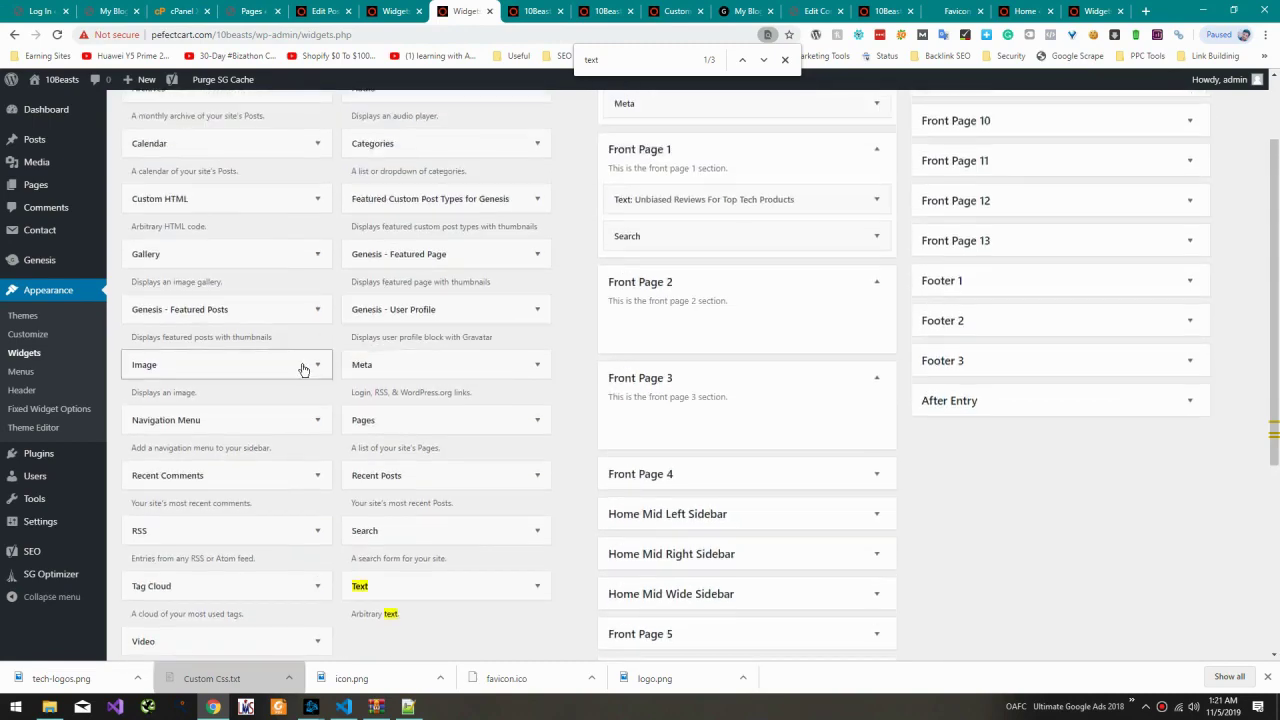
left_click_drag(303, 370, 771, 329)
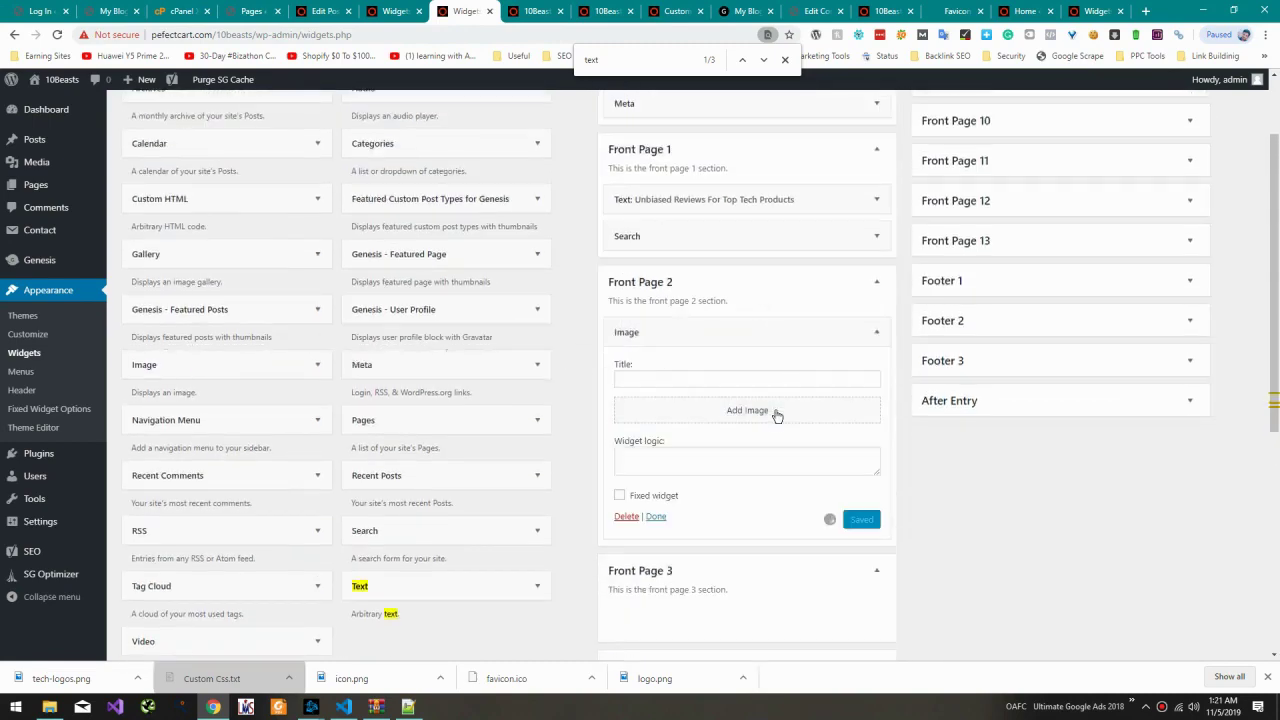
left_click(776, 413)
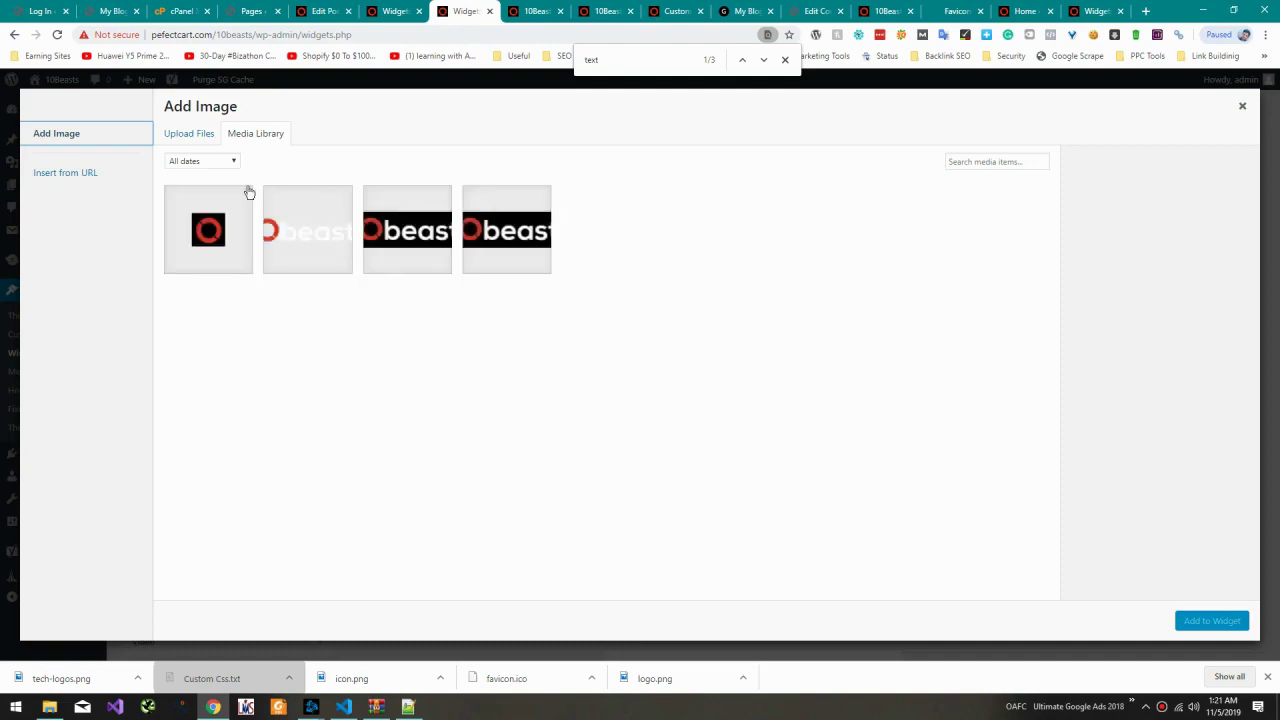
left_click_drag(69, 680, 490, 390)
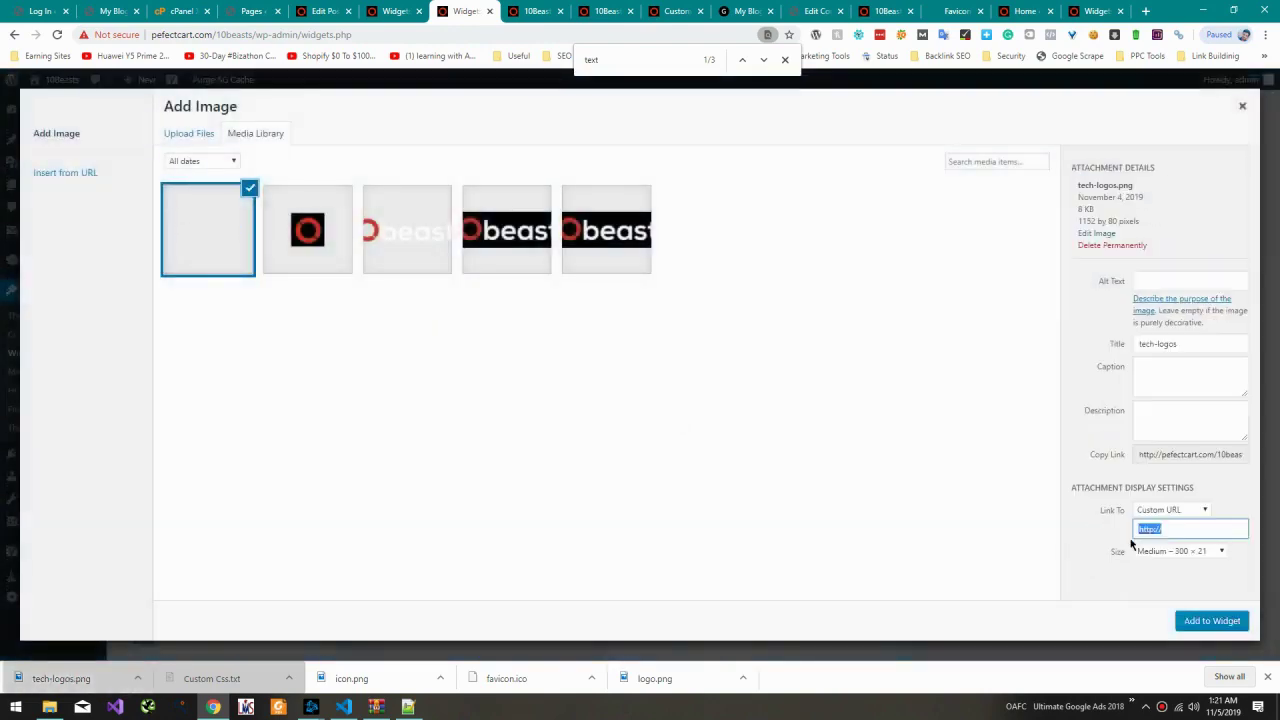
left_click(1212, 621)
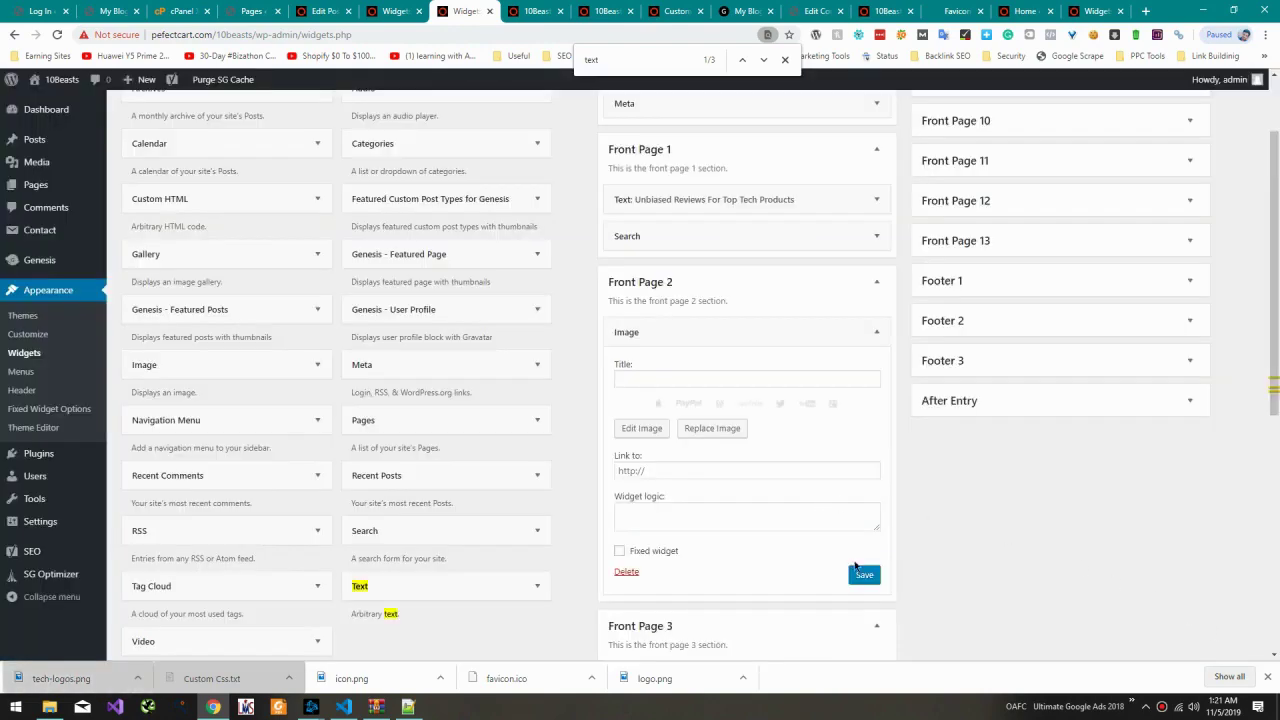
left_click(535, 11)
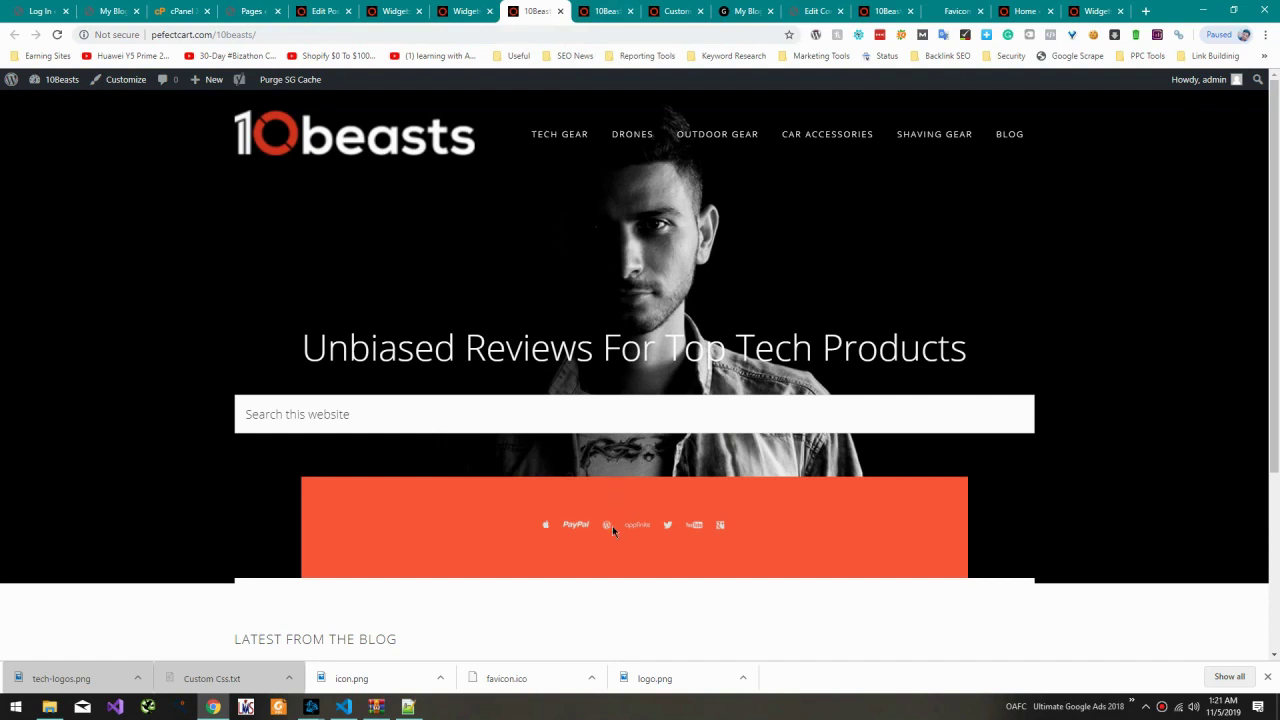
Step: In Front Page 2, place the Search widget from Front Page 1 above the collapsed Image widget and add a Text widget on top
left_click(464, 11)
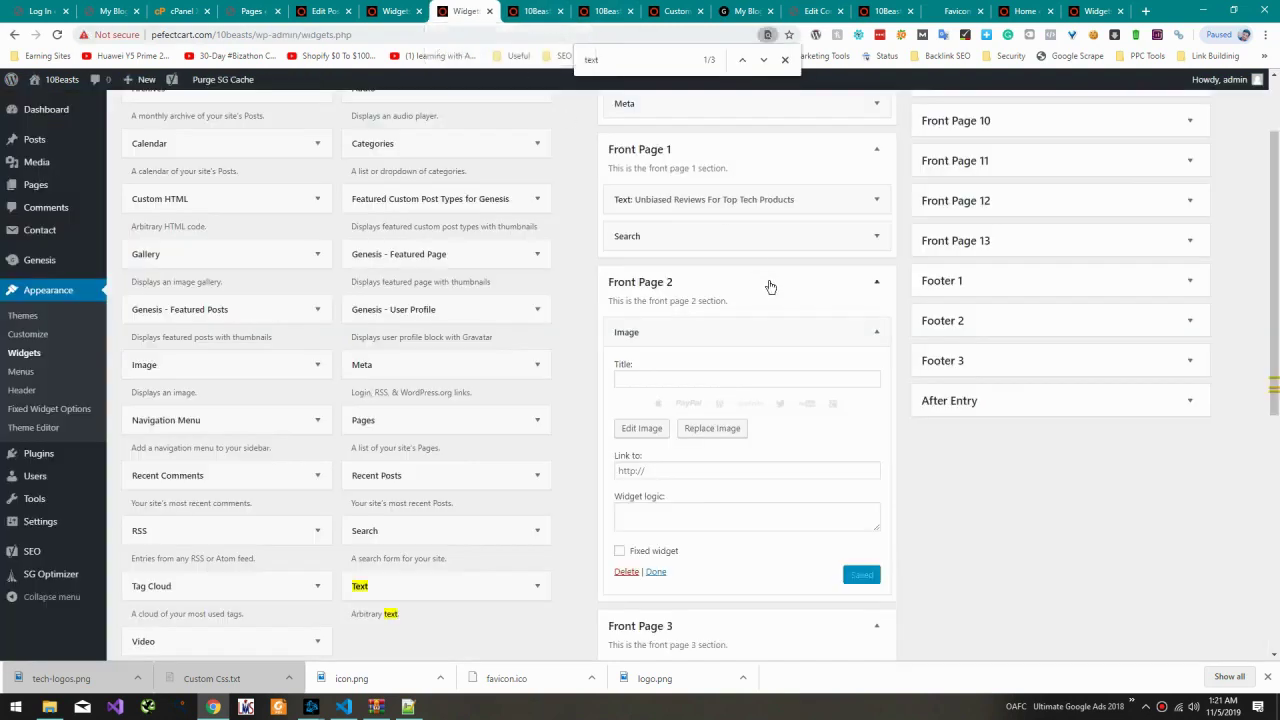
left_click(763, 322)
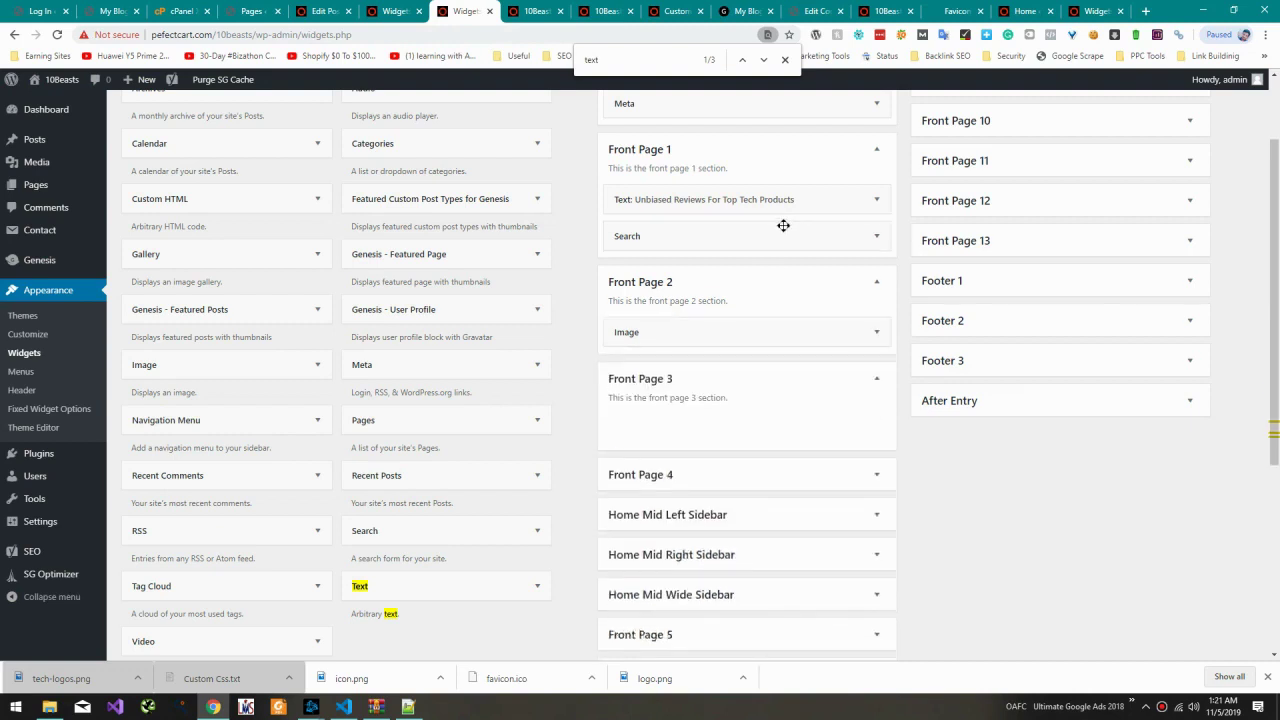
left_click_drag(778, 248, 780, 300)
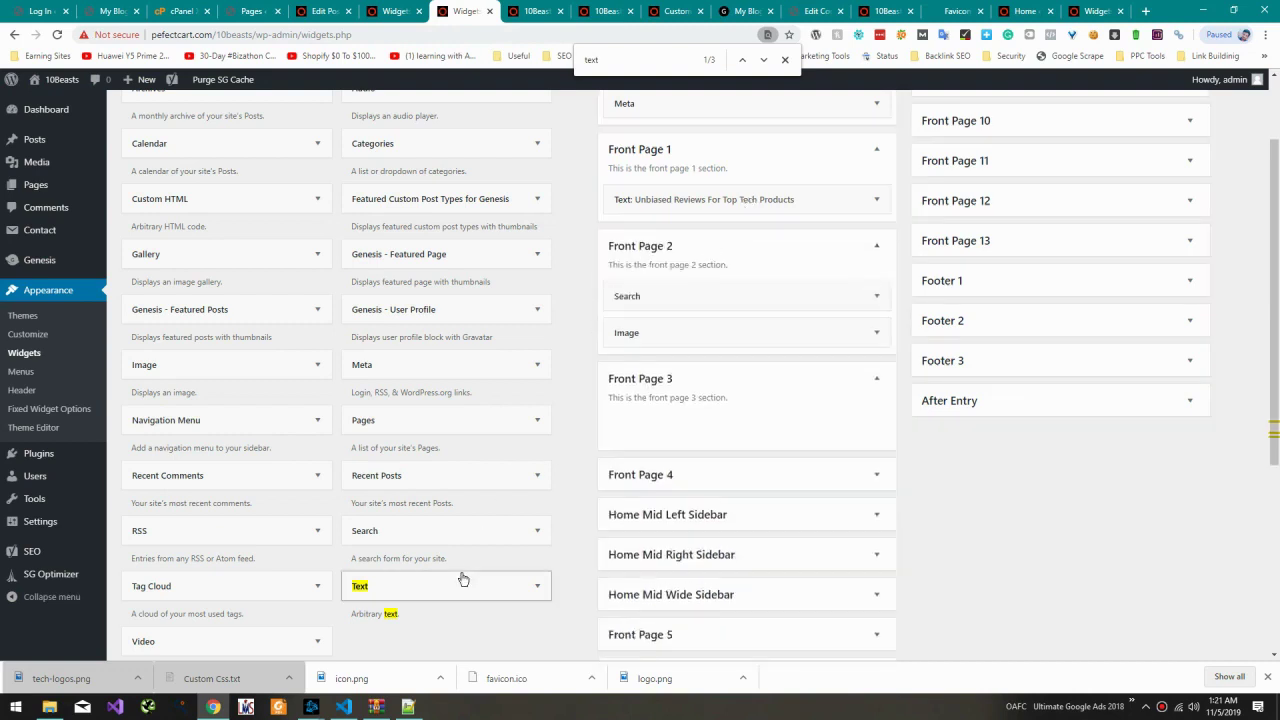
left_click_drag(463, 580, 714, 285)
Step: Copy the title of the Text widget in Front Page 1, clear it, save the widget and collapse it
left_click(771, 199)
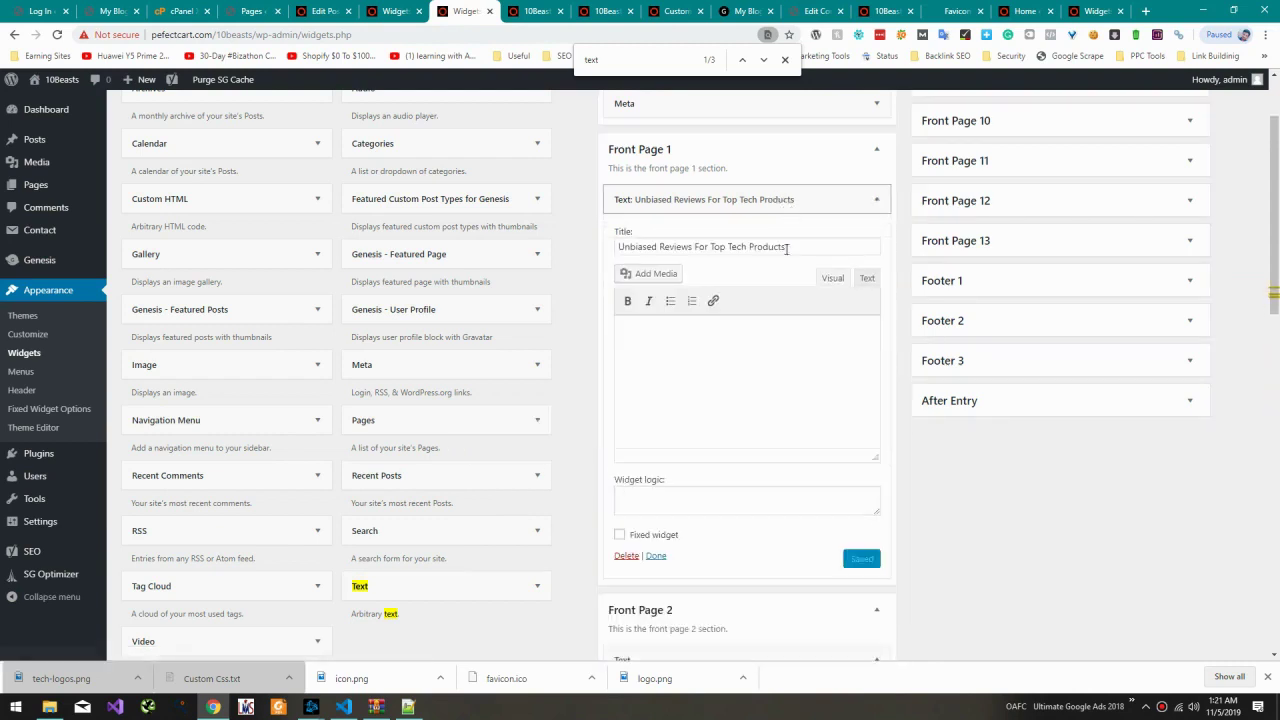
key("ctrl+a")
key("ctrl+c")
key("BackSpace")
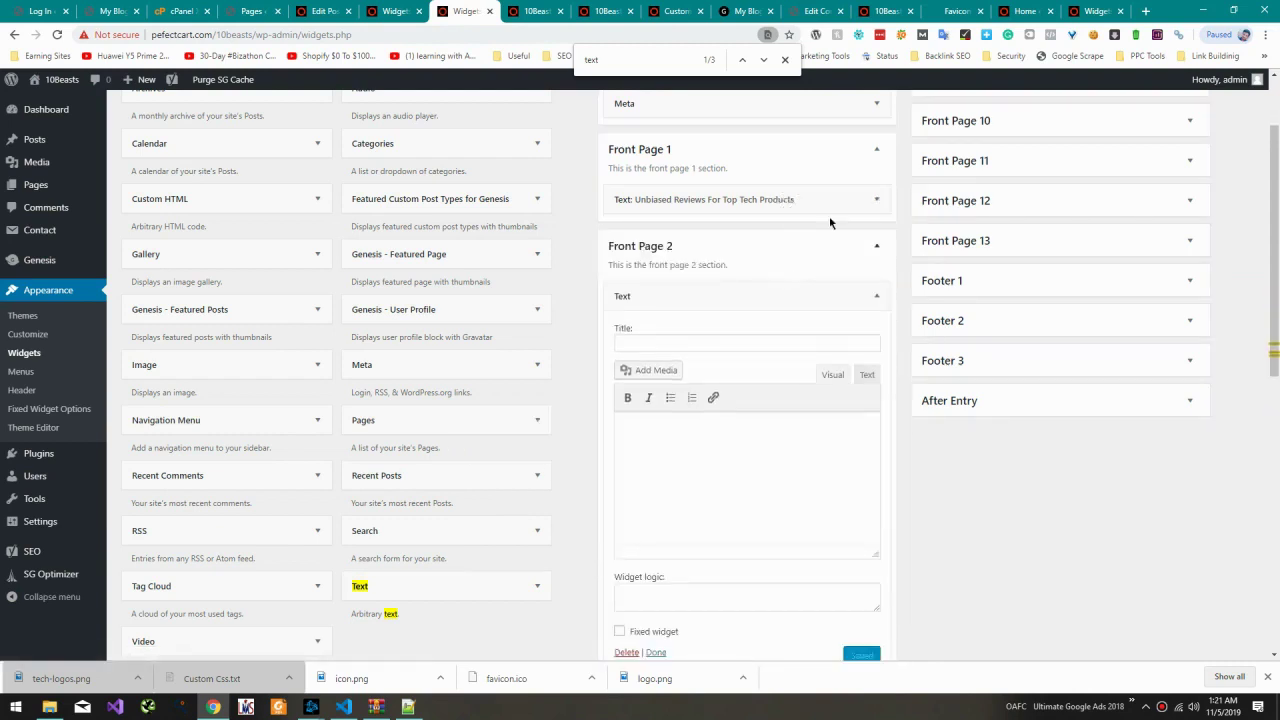
left_click(864, 560)
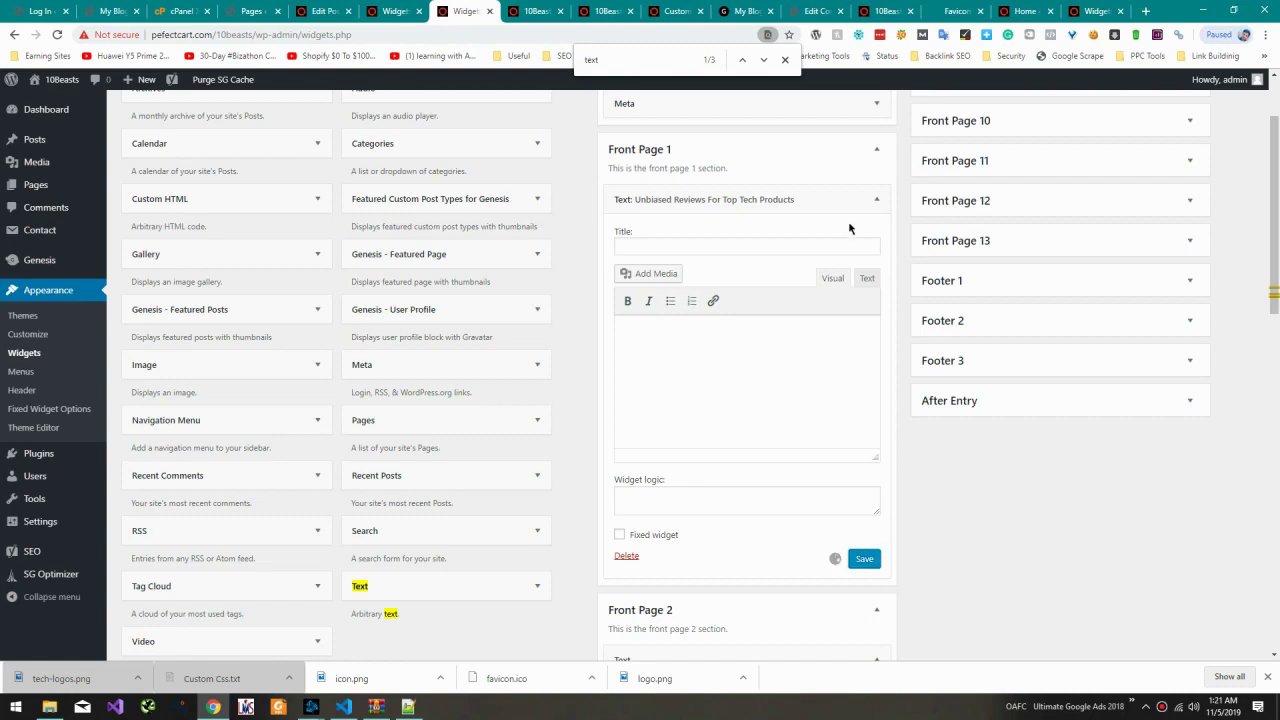
left_click(845, 199)
Step: Save "Unbiased Reviews For Top Tech Products" as the title of Front Page 2's Text widget and compare the reloaded site with 10beasts.com
left_click(789, 340)
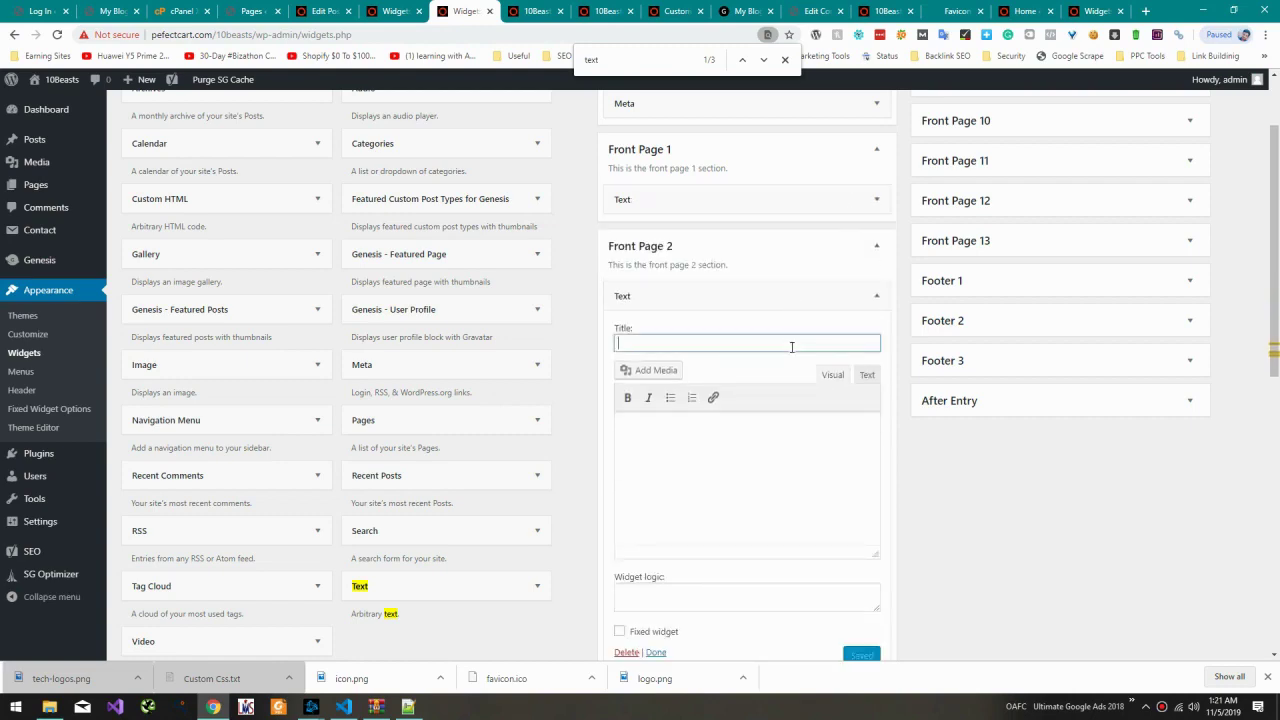
key("ctrl+v")
scroll(889, 340, "down", 3)
left_click(864, 389)
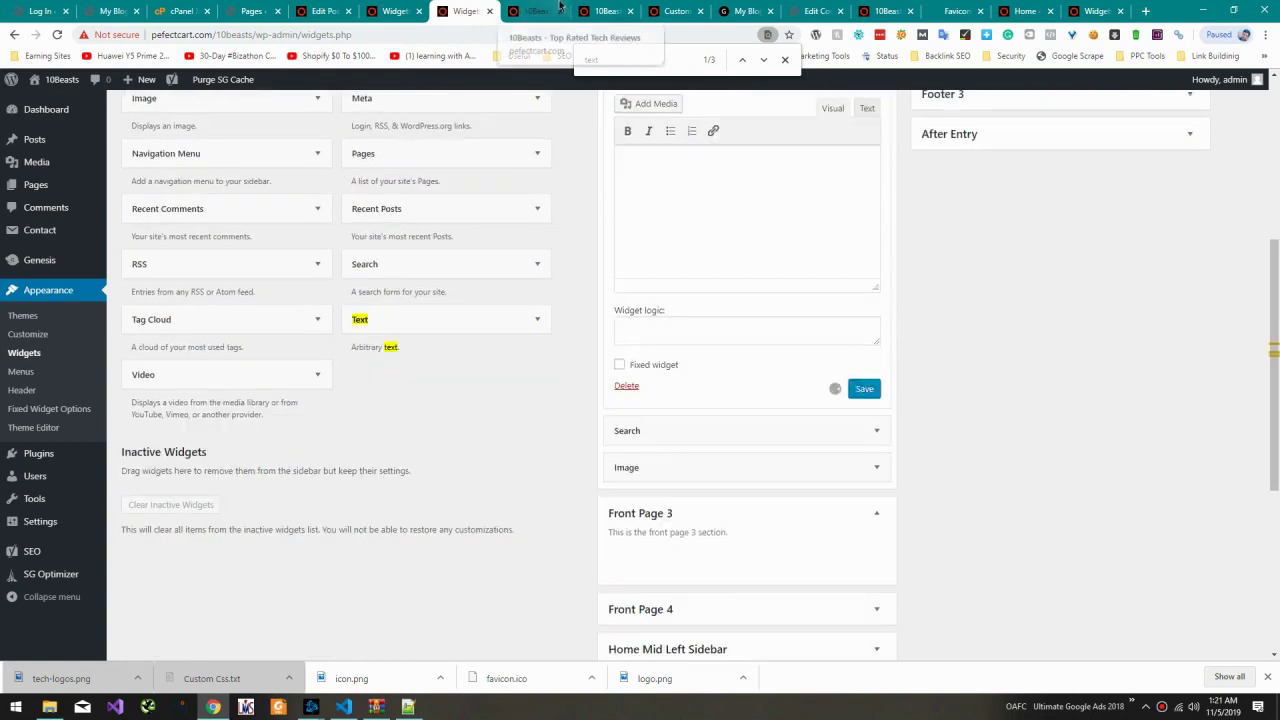
left_click(537, 11)
key("F5")
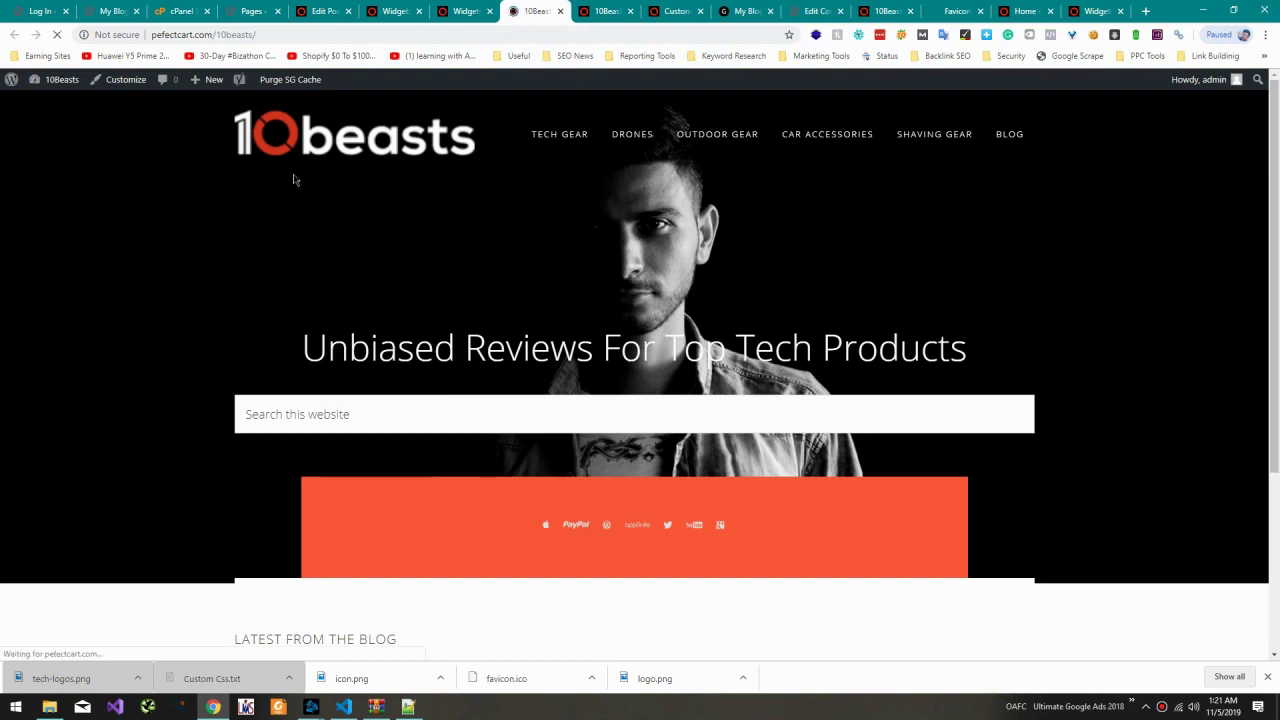
scroll(293, 180, "down", 3)
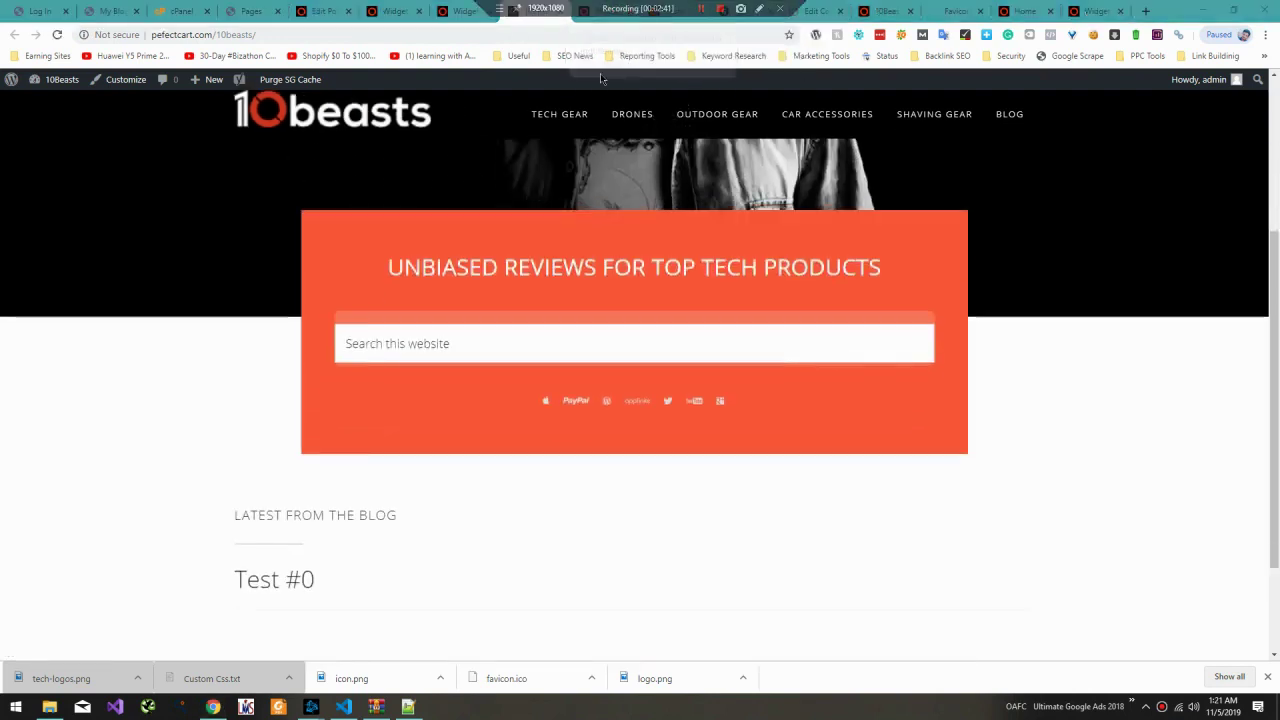
left_click(604, 19)
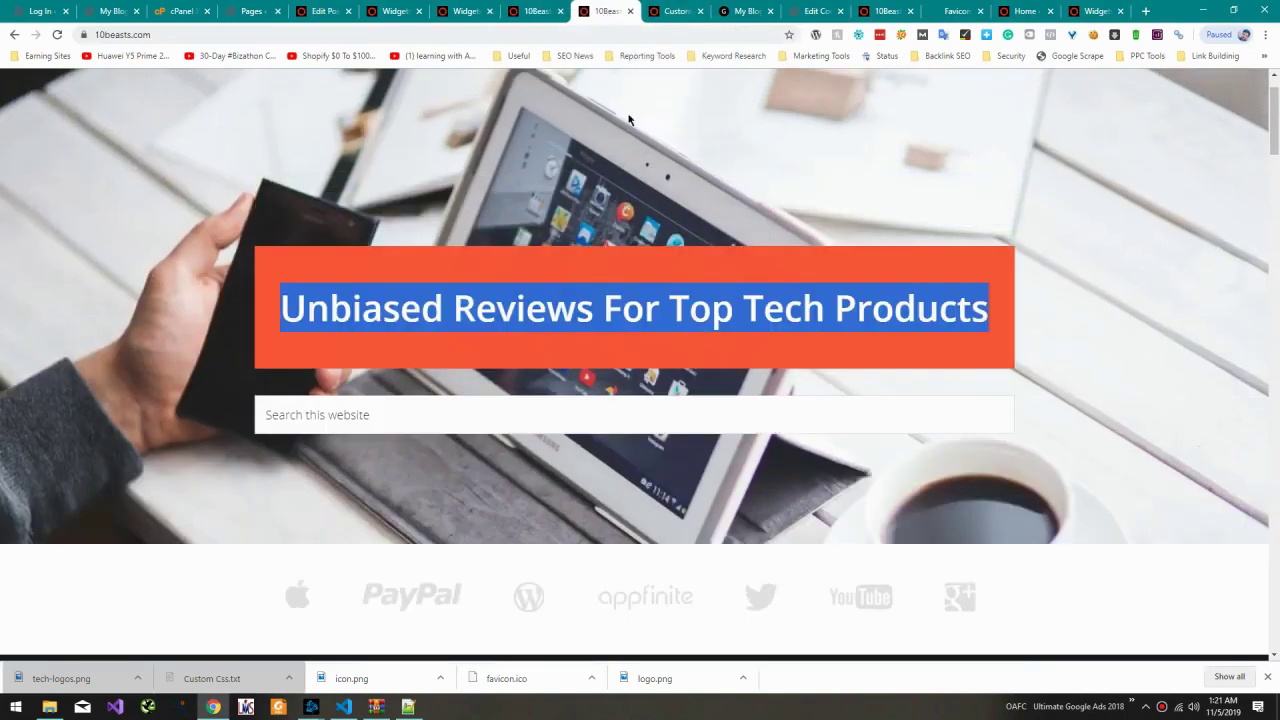
left_click(547, 10)
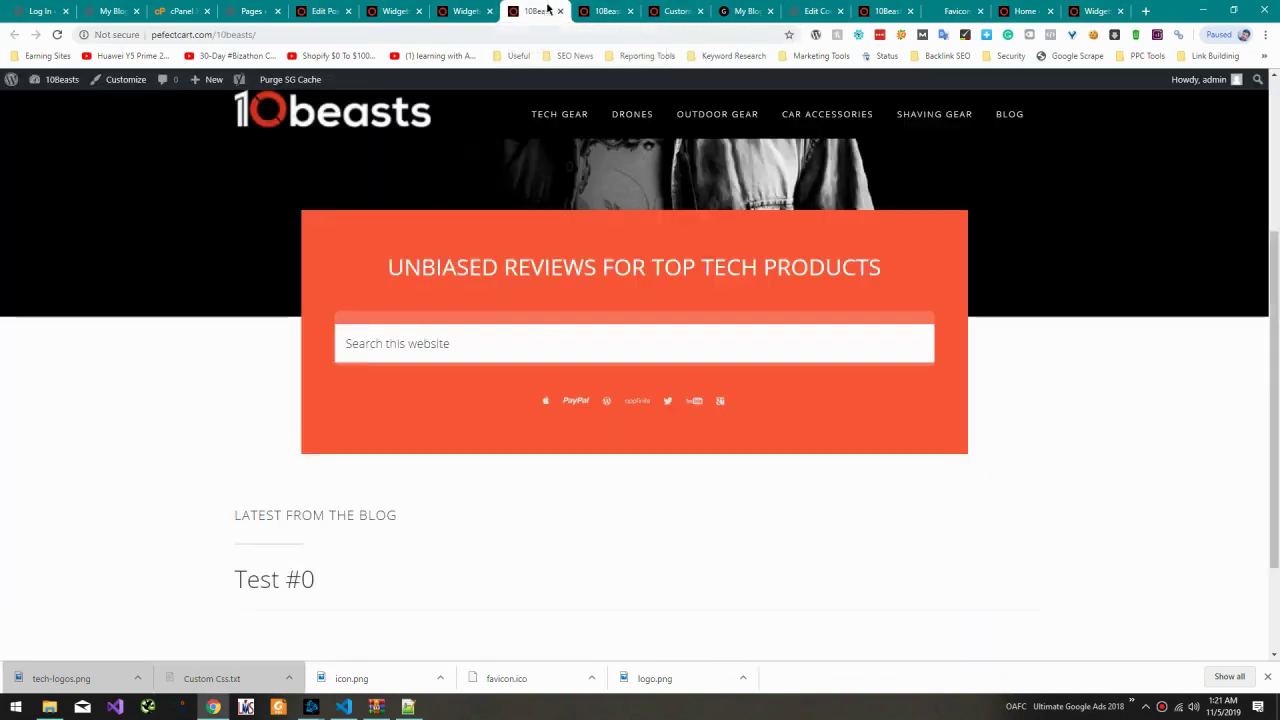
Step: Set the content type to No Content in the "Our Latest Tech" Featured Custom Post Types widget in Front Page 4
left_click(460, 11)
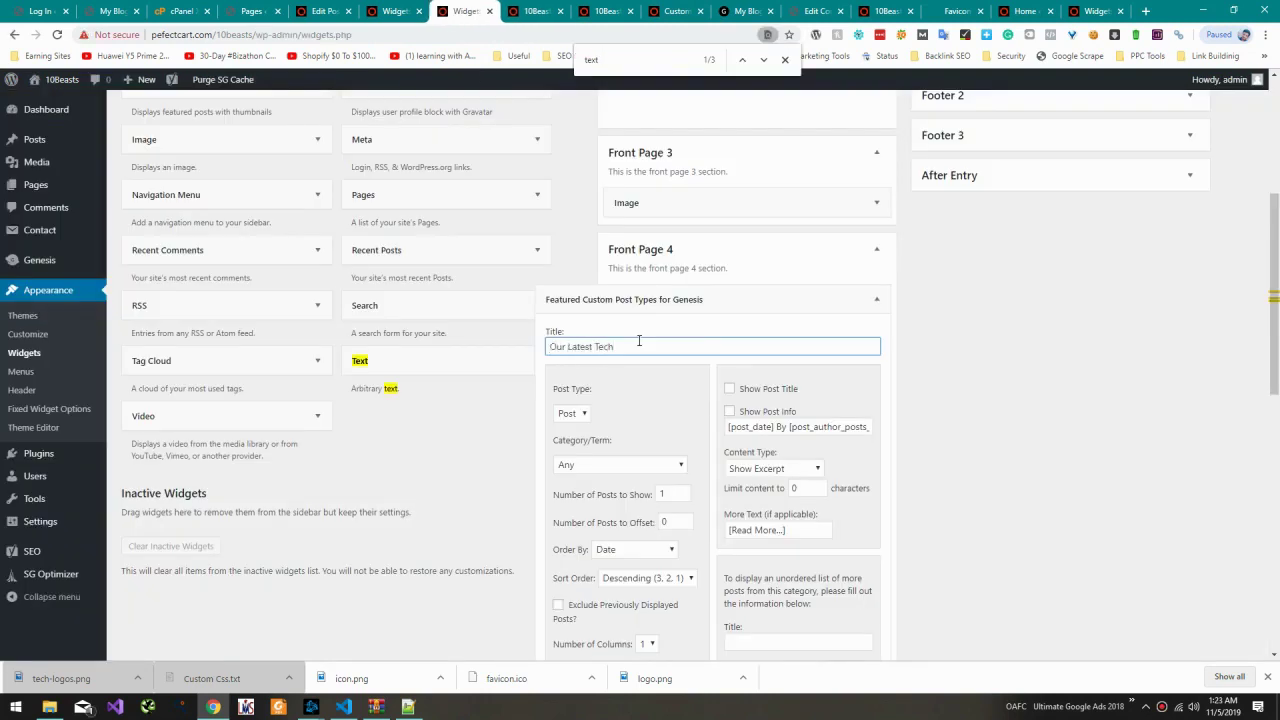
scroll(639, 341, "down", 1)
scroll(657, 373, "down", 1)
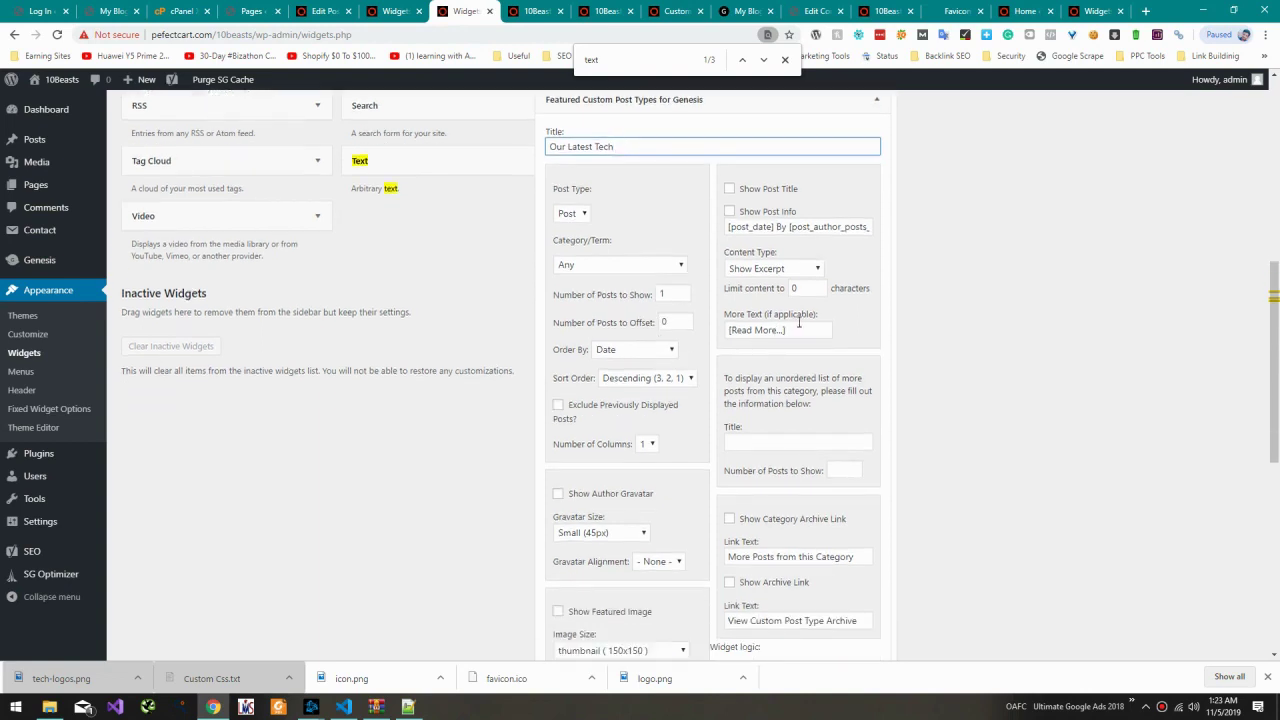
left_click(799, 328)
left_click(790, 270)
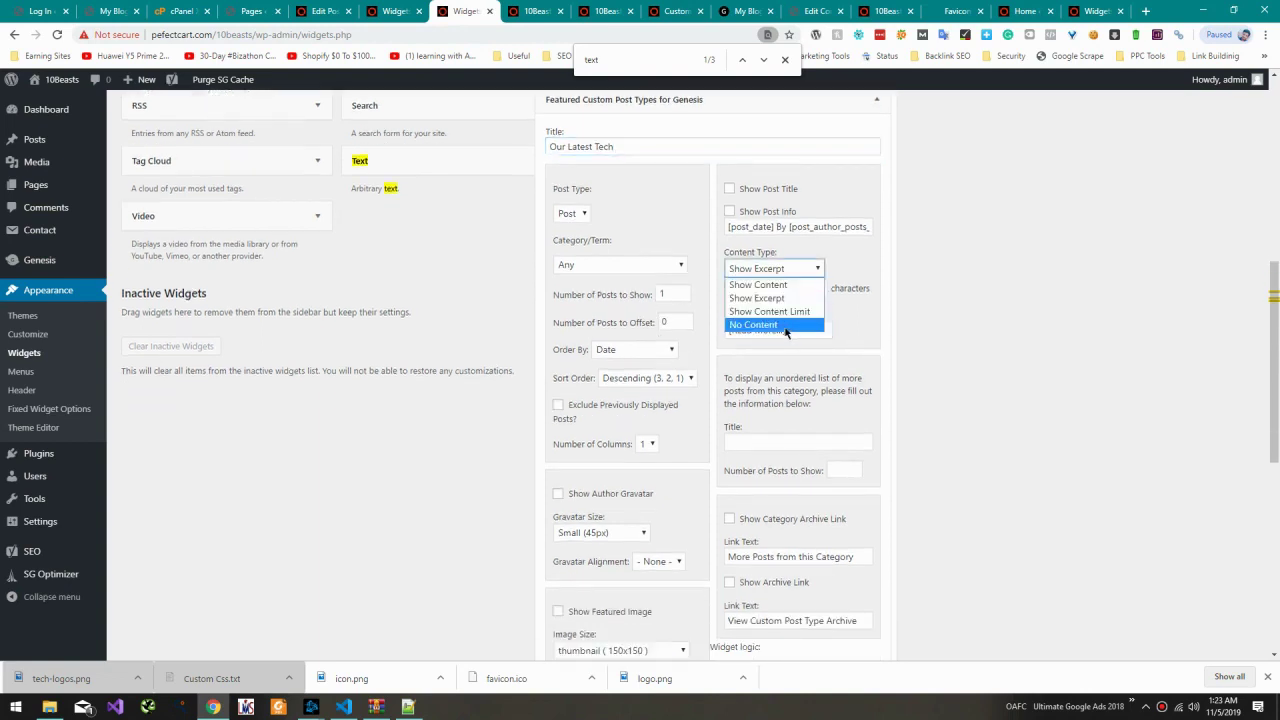
left_click(786, 325)
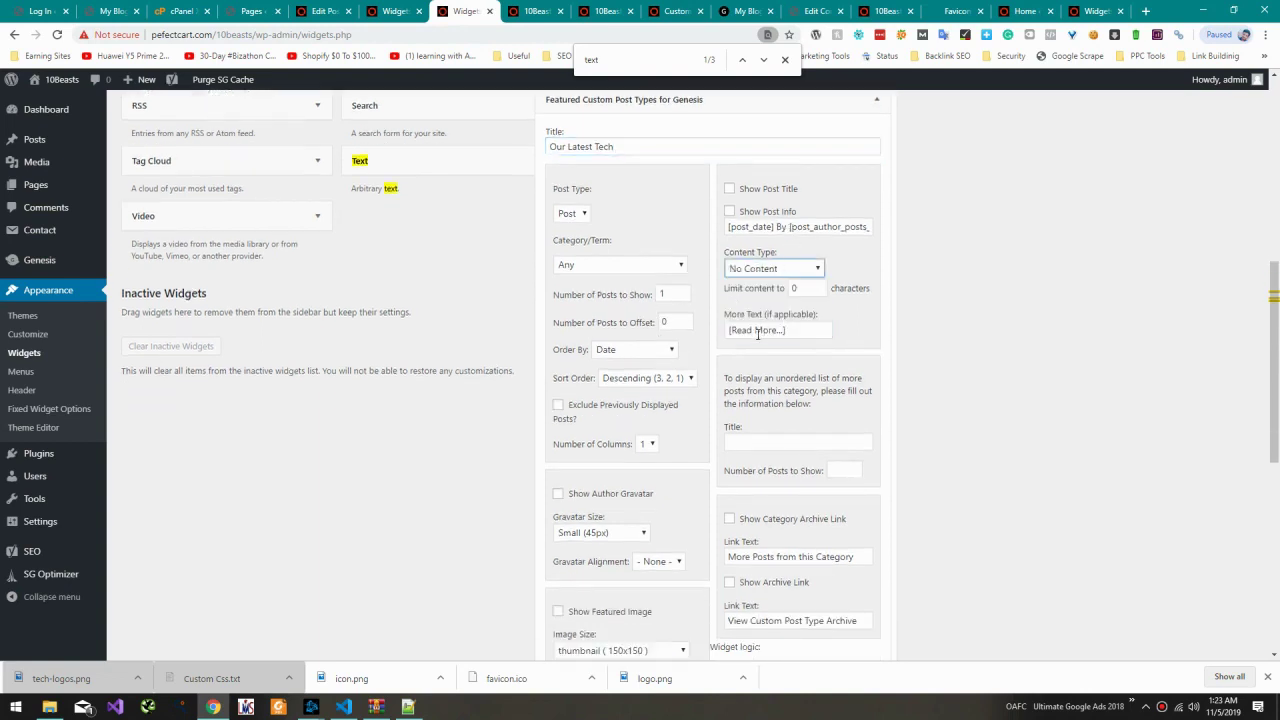
Step: Set the "Our Latest Tech" widget to show 4 posts from the BLOG category and save it
left_click(656, 263)
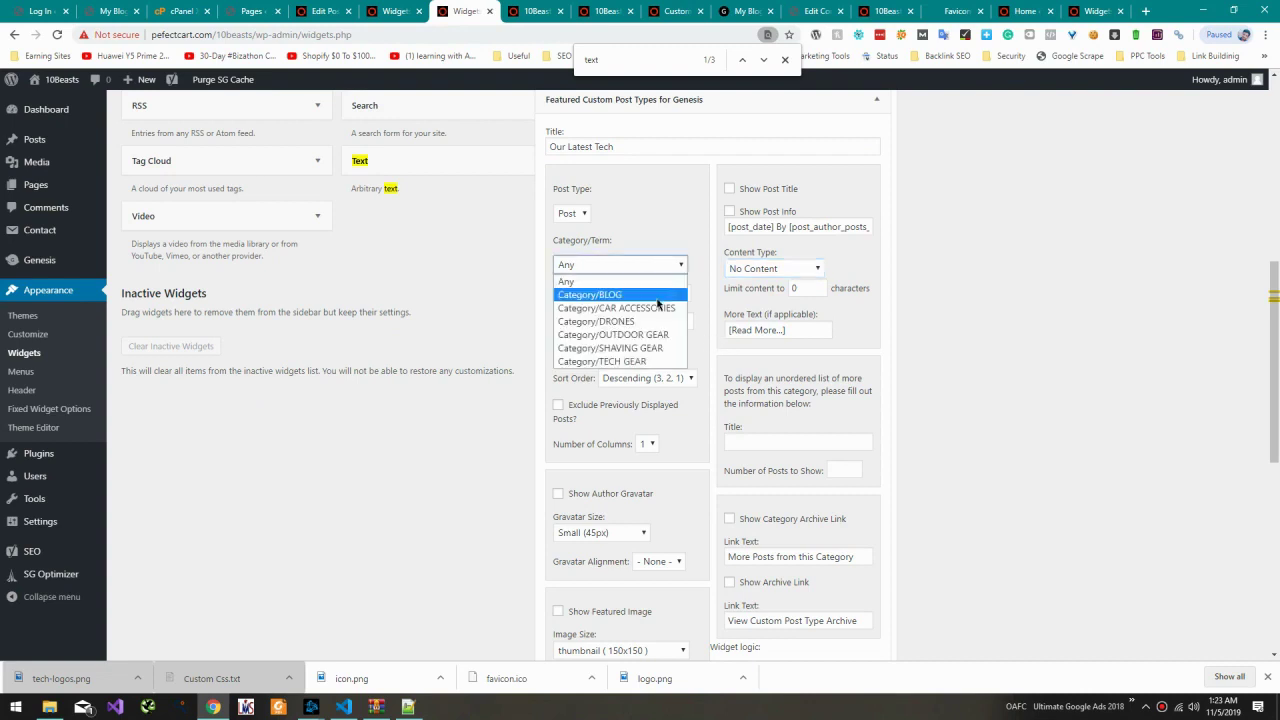
left_click(662, 307)
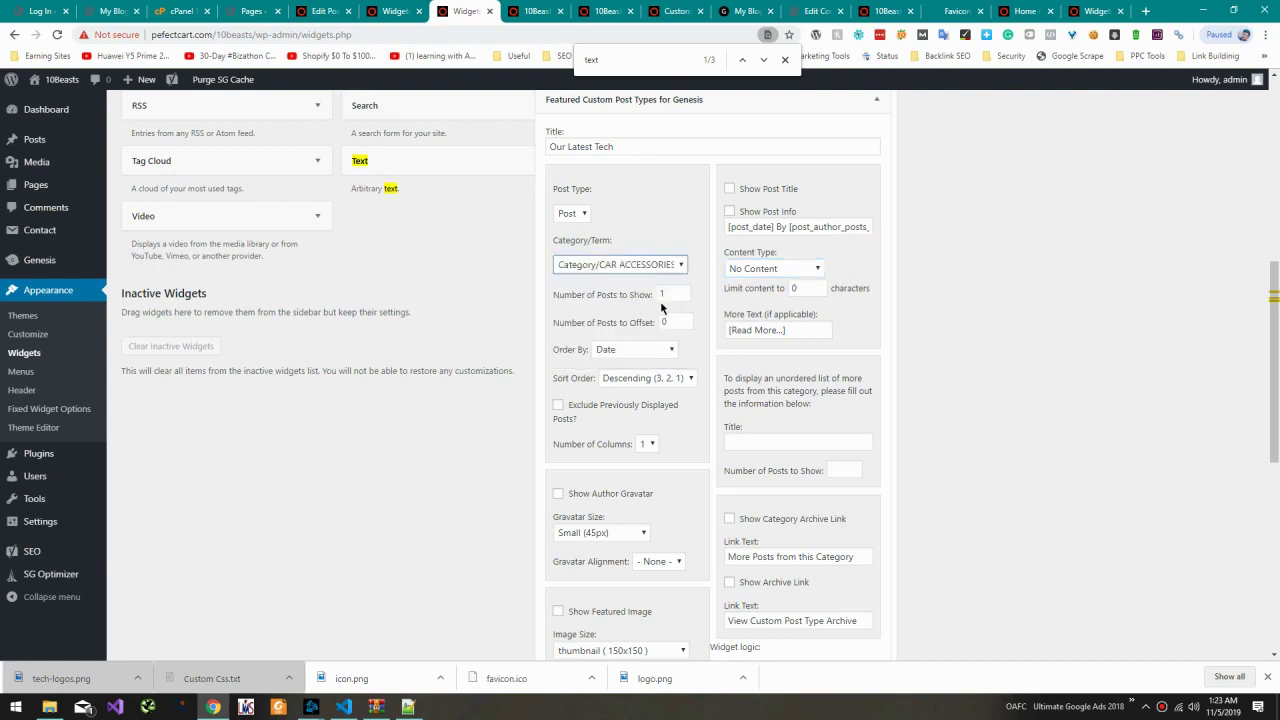
left_click(651, 268)
left_click(658, 296)
double_click(673, 296)
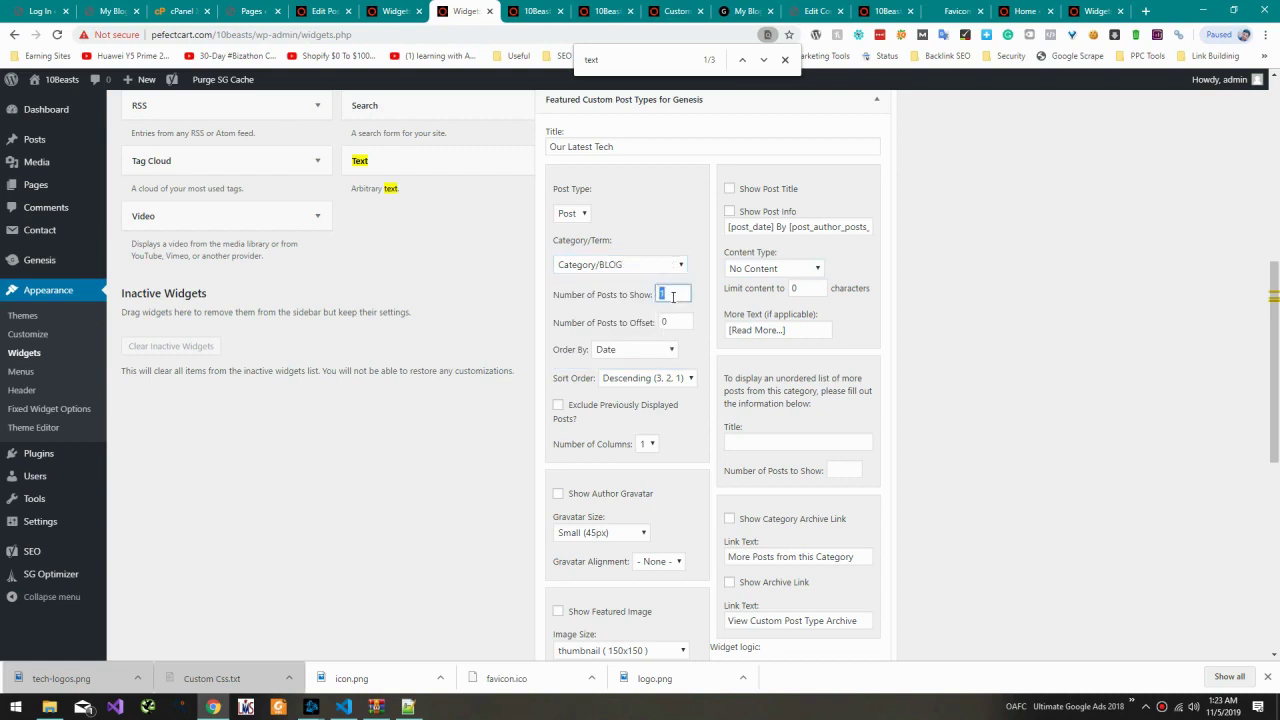
scroll(636, 375, "down", 1)
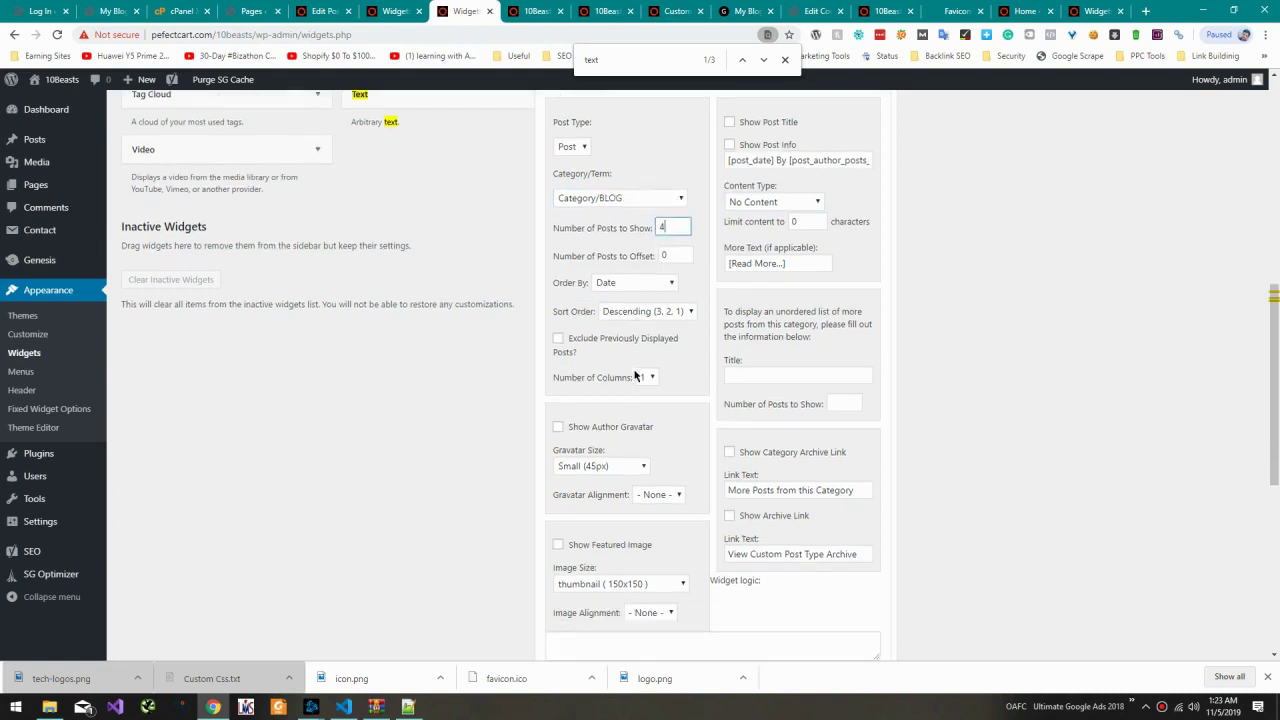
scroll(769, 370, "down", 1)
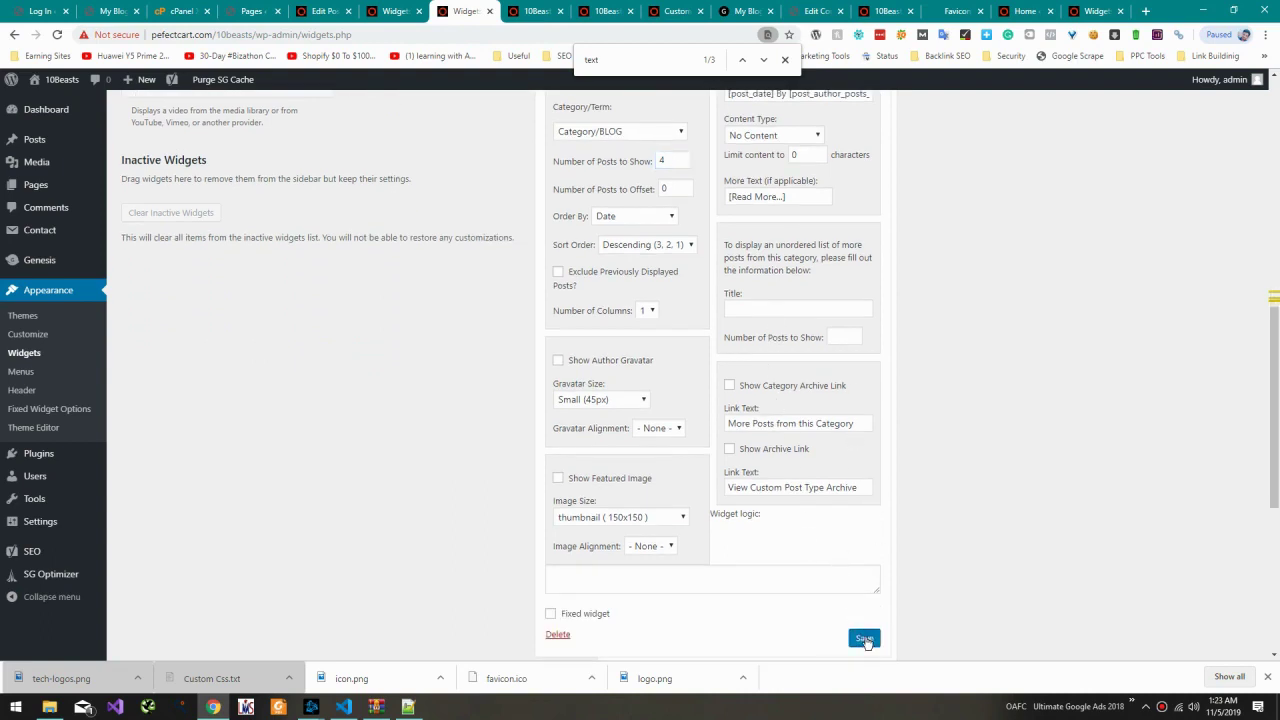
left_click(864, 639)
Step: Reload the site's home page and look over the "Our Latest Tech" section and the sections around it
left_click(536, 11)
key("F5")
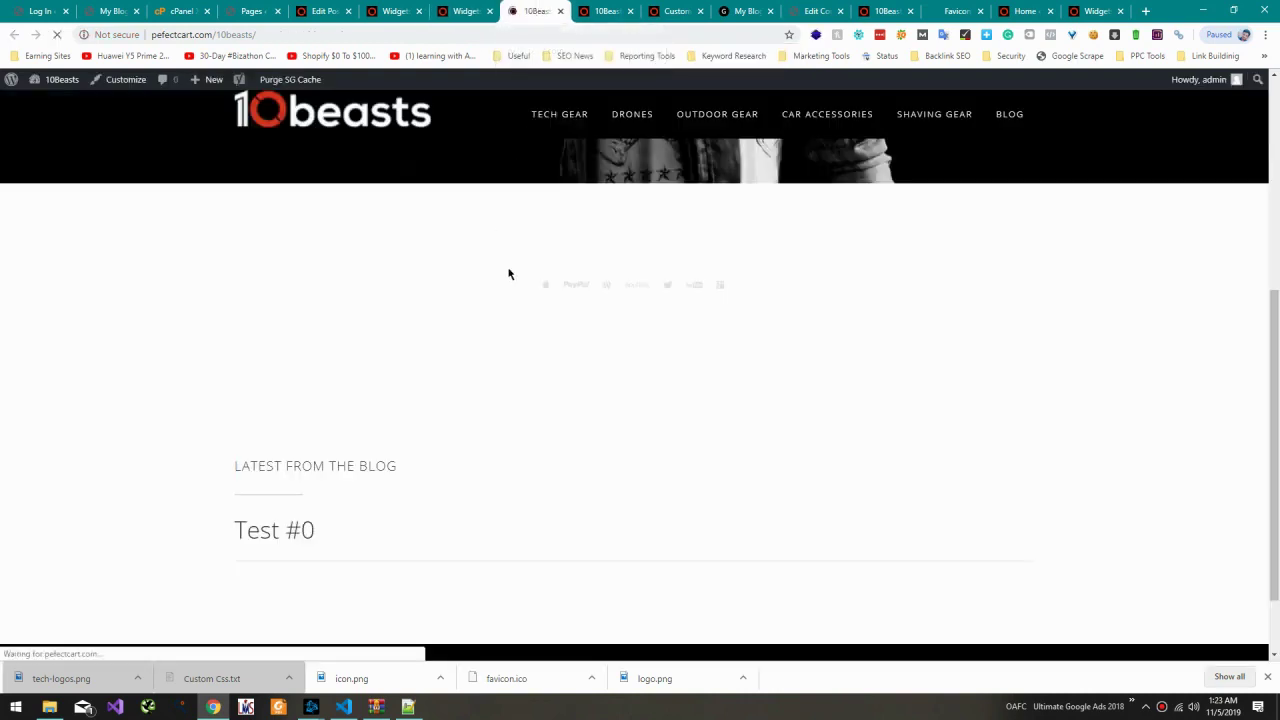
scroll(645, 377, "down", 1)
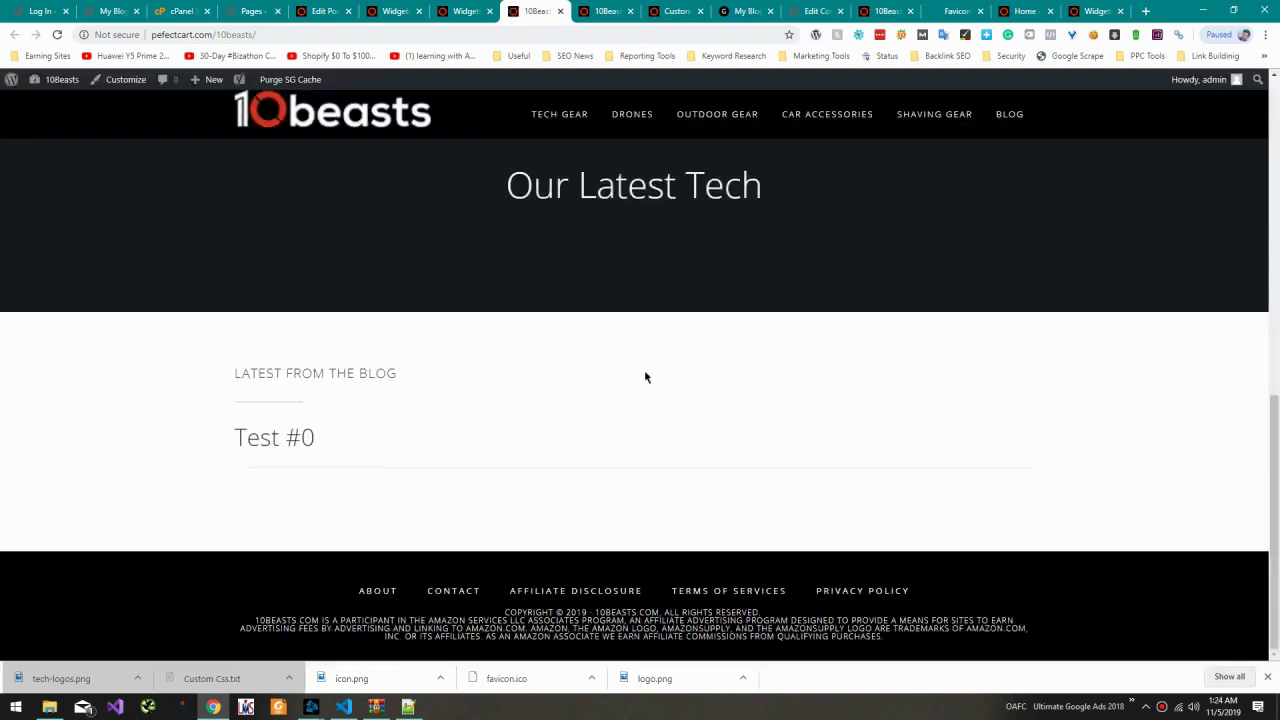
scroll(500, 275, "up", 4)
scroll(506, 273, "down", 3)
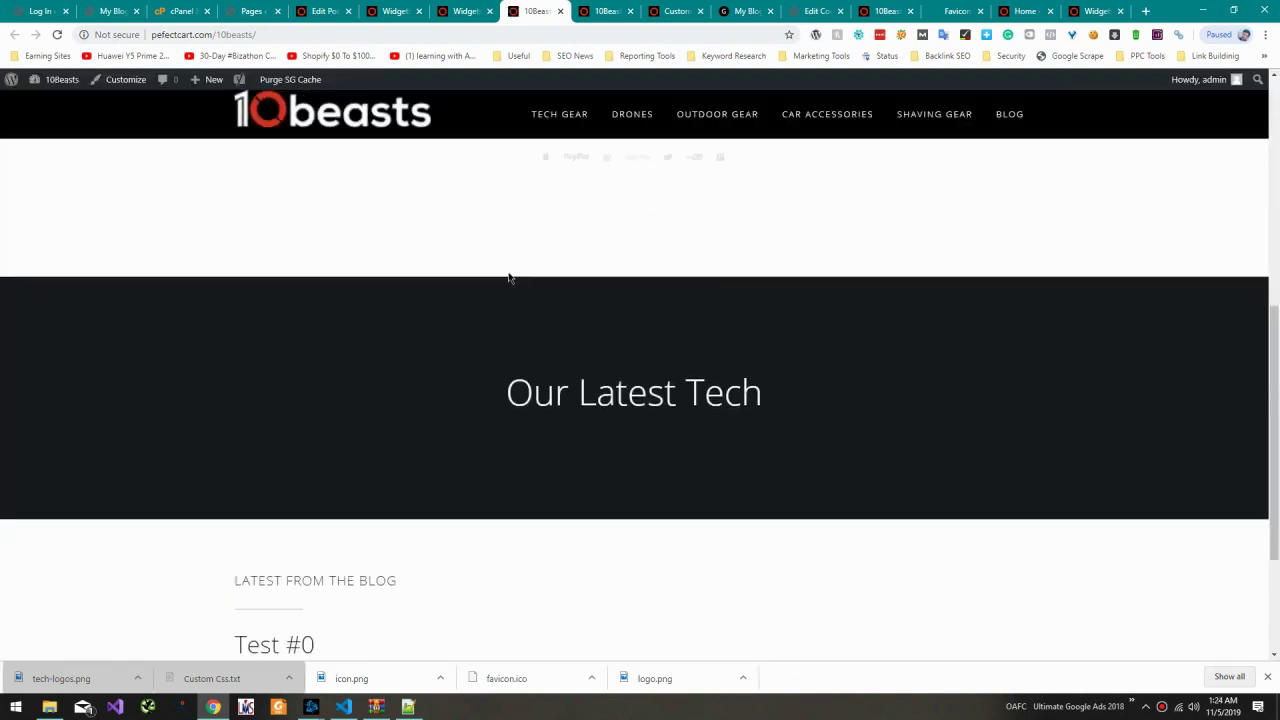
Step: Check the "Our Latest Tech" widget's category and remaining settings against the posts and sections on the home page
left_click(442, 11)
scroll(497, 203, "up", 3)
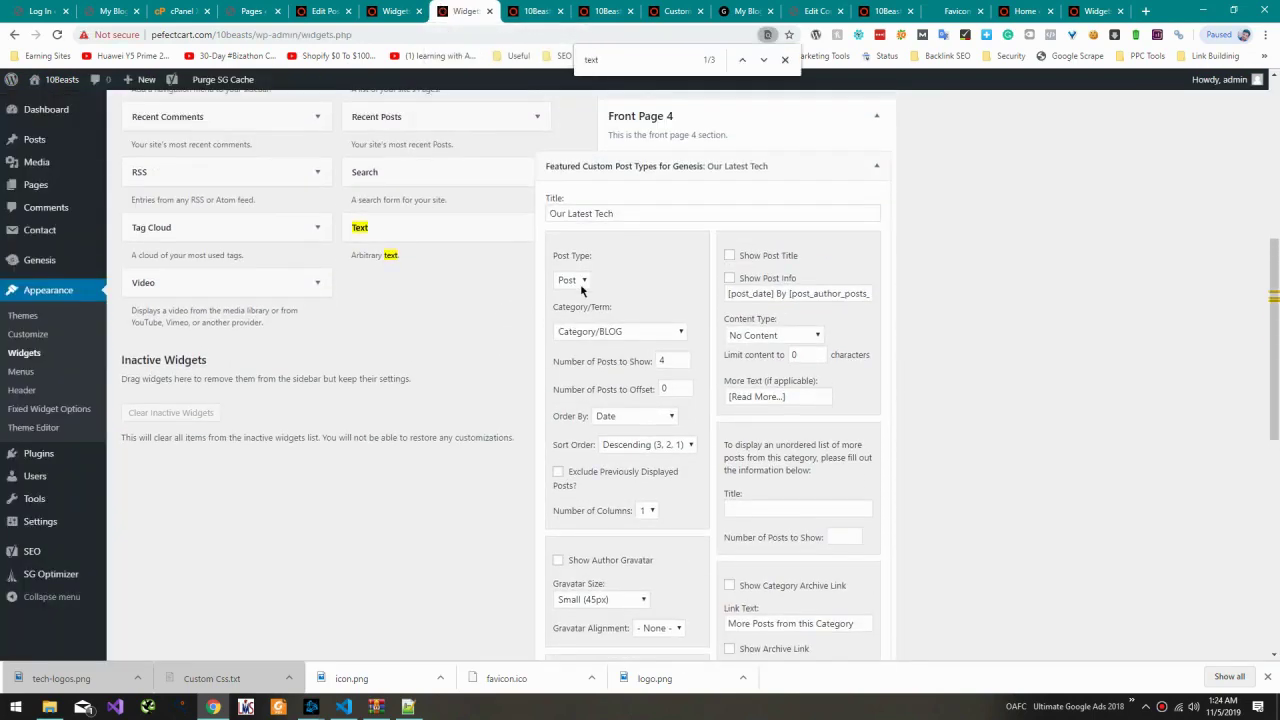
left_click(601, 333)
key("ctrl+Tab")
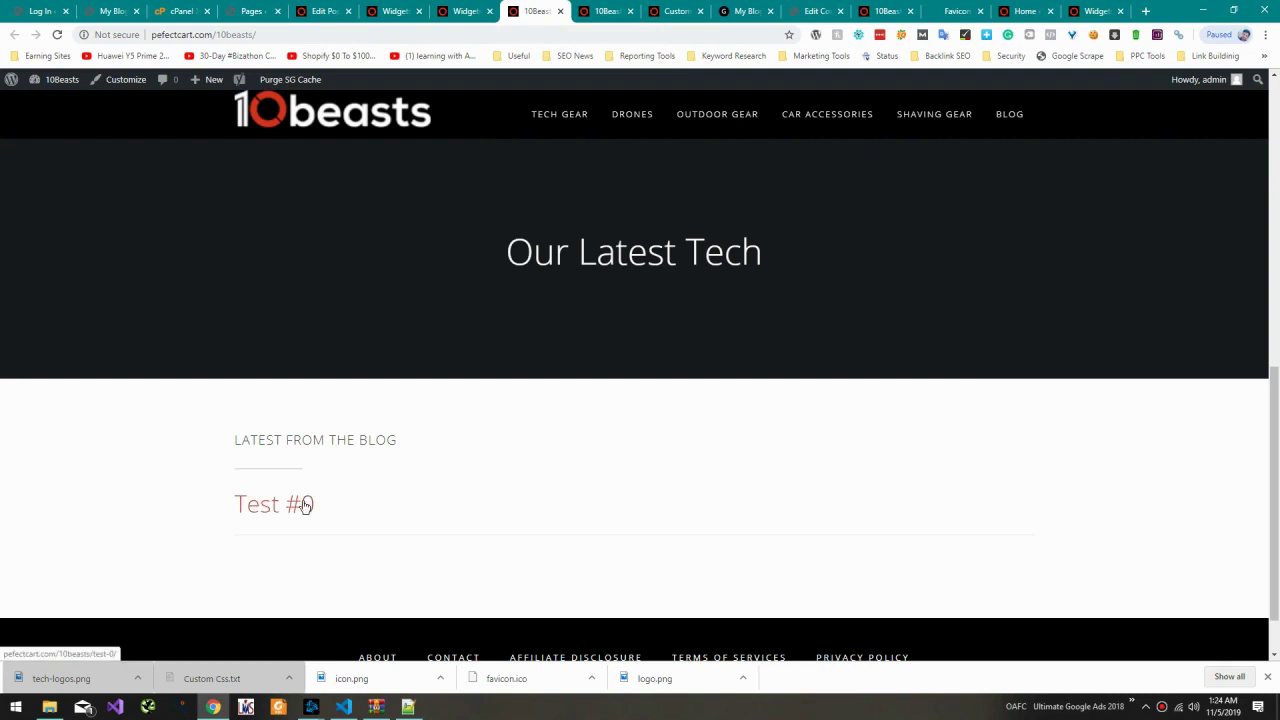
scroll(428, 252, "up", 4)
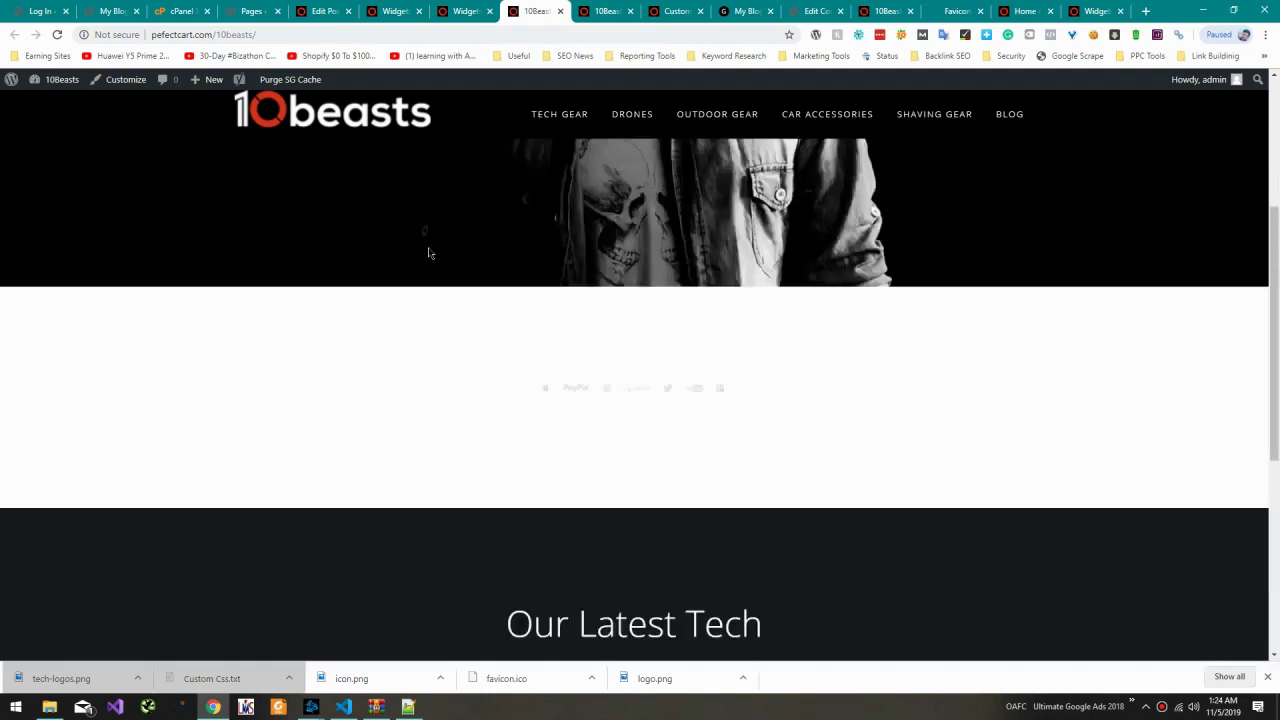
scroll(428, 252, "down", 4)
left_click(466, 11)
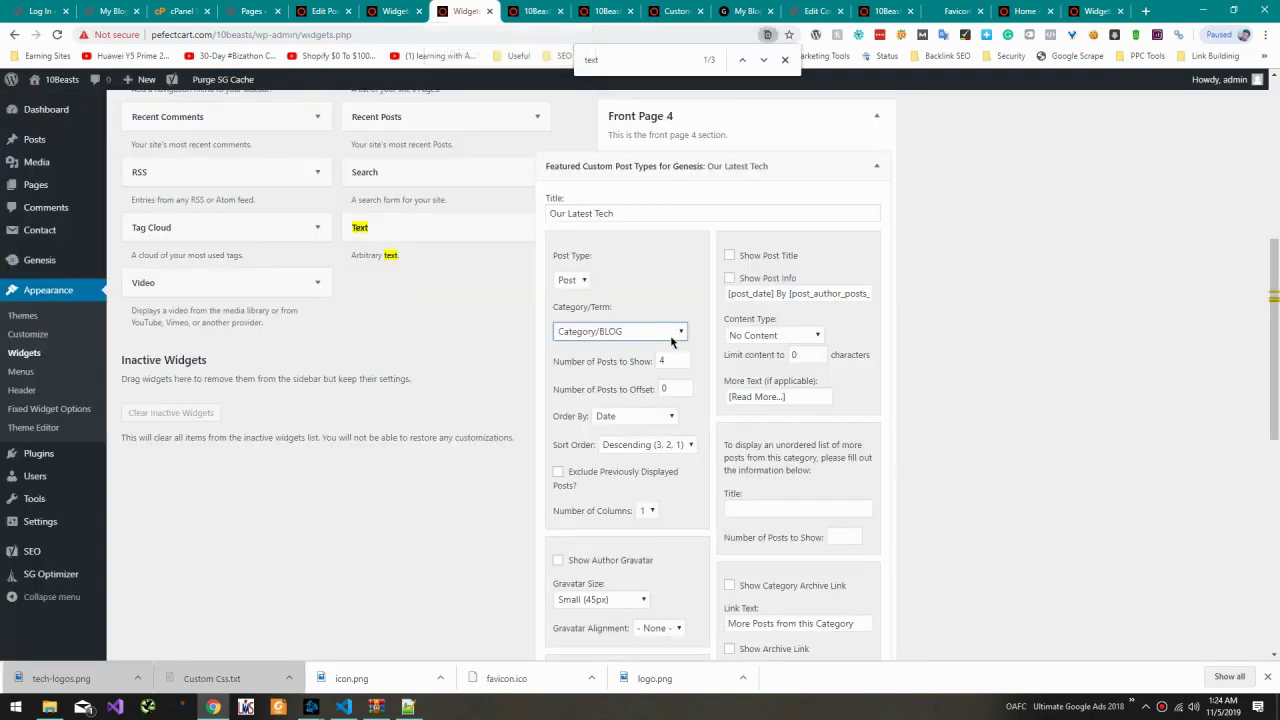
scroll(668, 344, "down", 3)
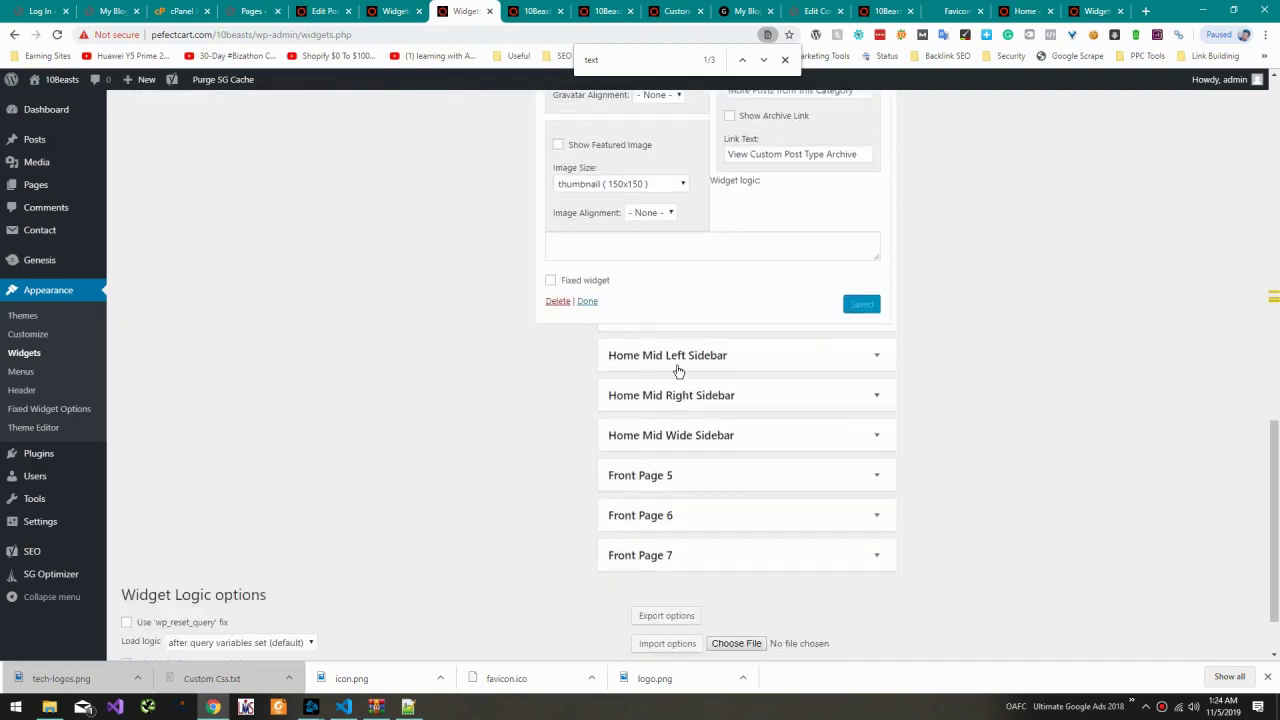
Step: Reopen the "Our Latest Tech" widget in Front Page 4 to review its settings and collapse it
left_click(676, 358)
left_click(676, 358)
scroll(640, 300, "up", 6)
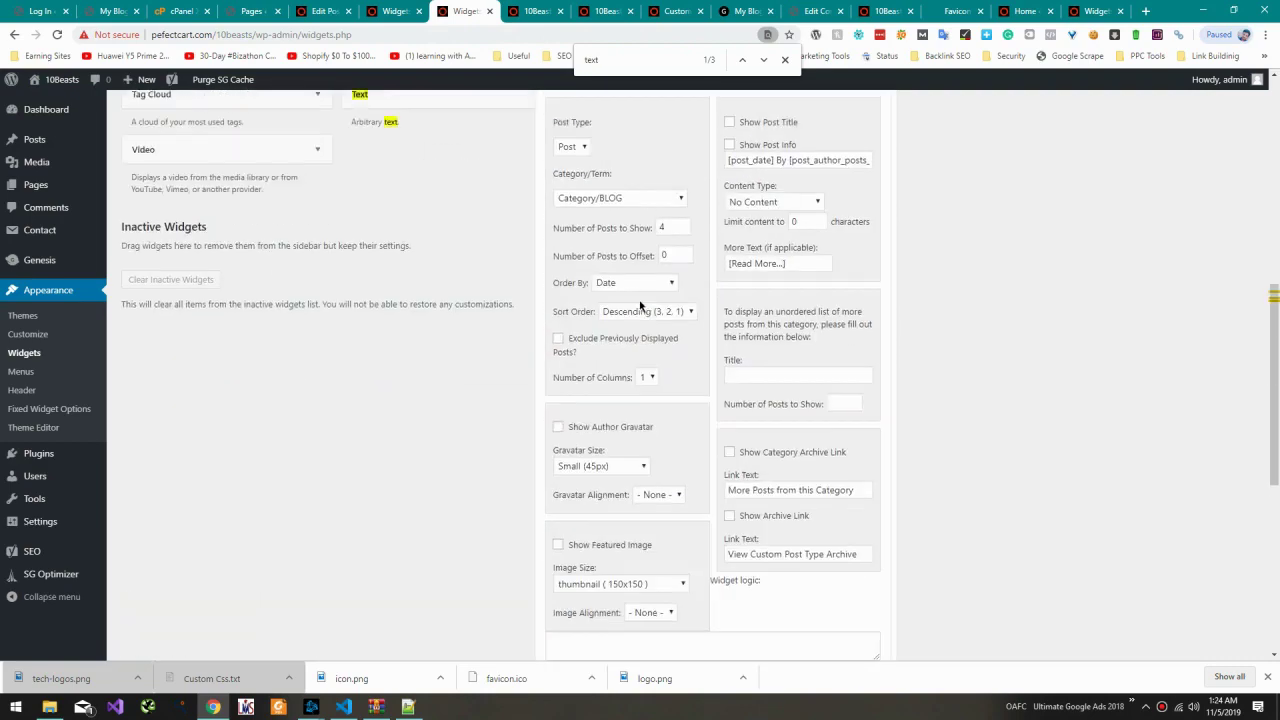
left_click_drag(769, 254, 790, 239)
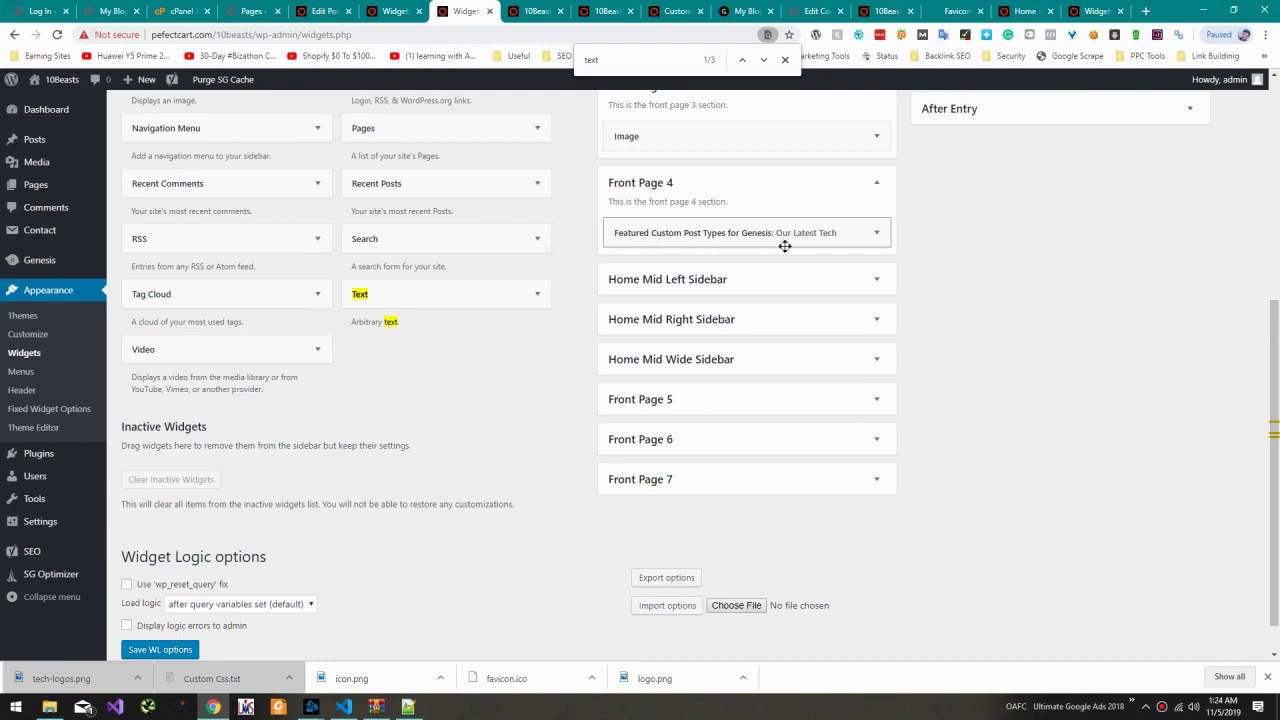
left_click(785, 244)
left_click(785, 244)
left_click(785, 244)
scroll(784, 244, "down", 5)
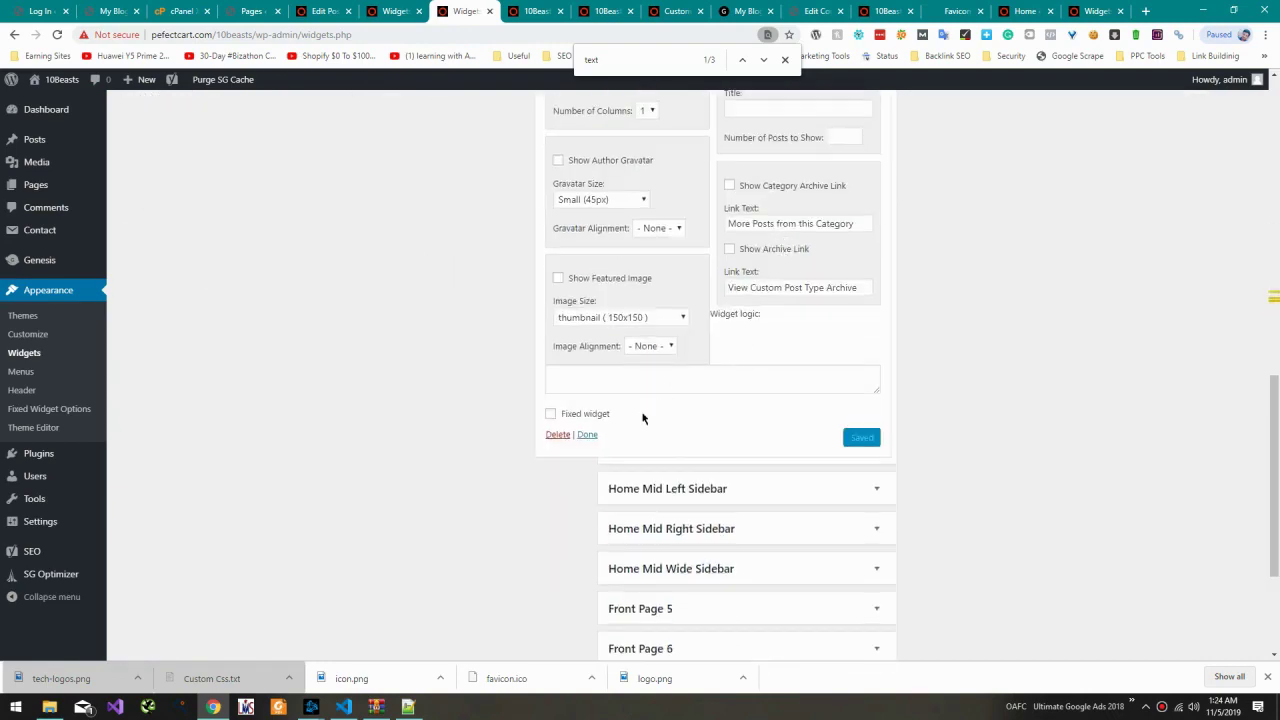
left_click(587, 435)
scroll(634, 320, "up", 3)
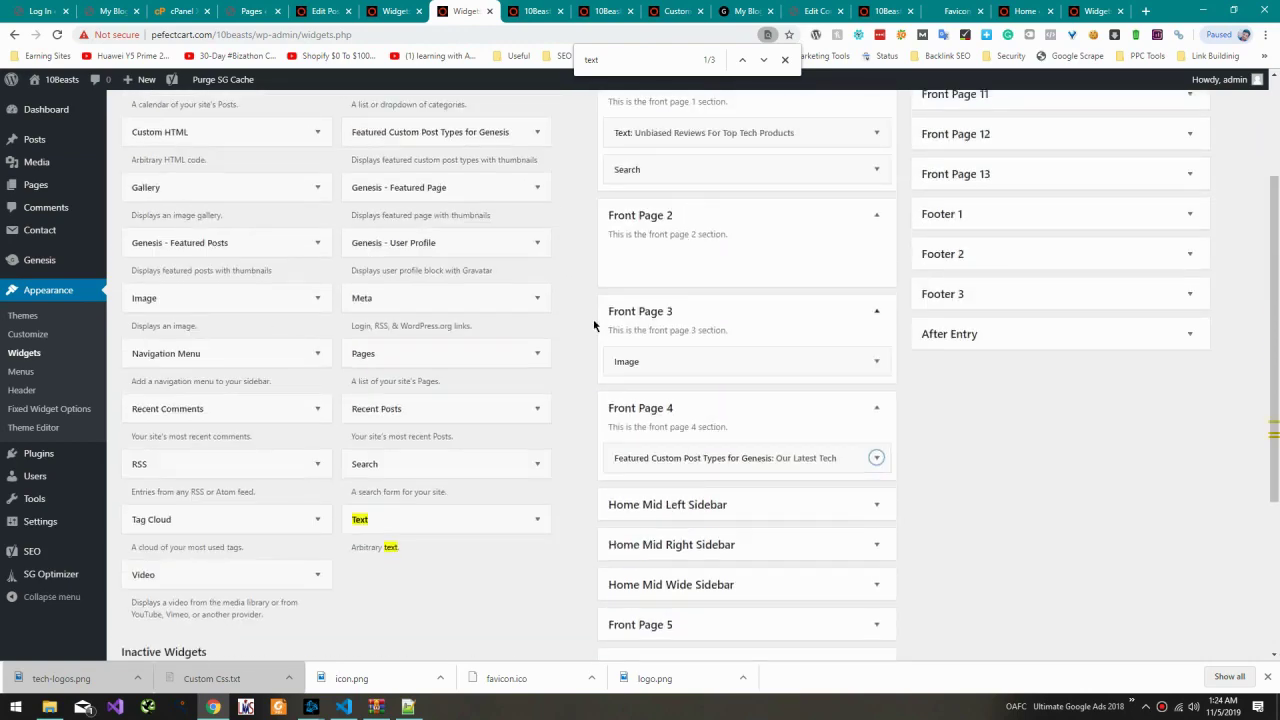
Step: Add a second Featured Custom Post Types for Genesis widget below "Our Latest Tech" in Front Page 4
left_click(530, 11)
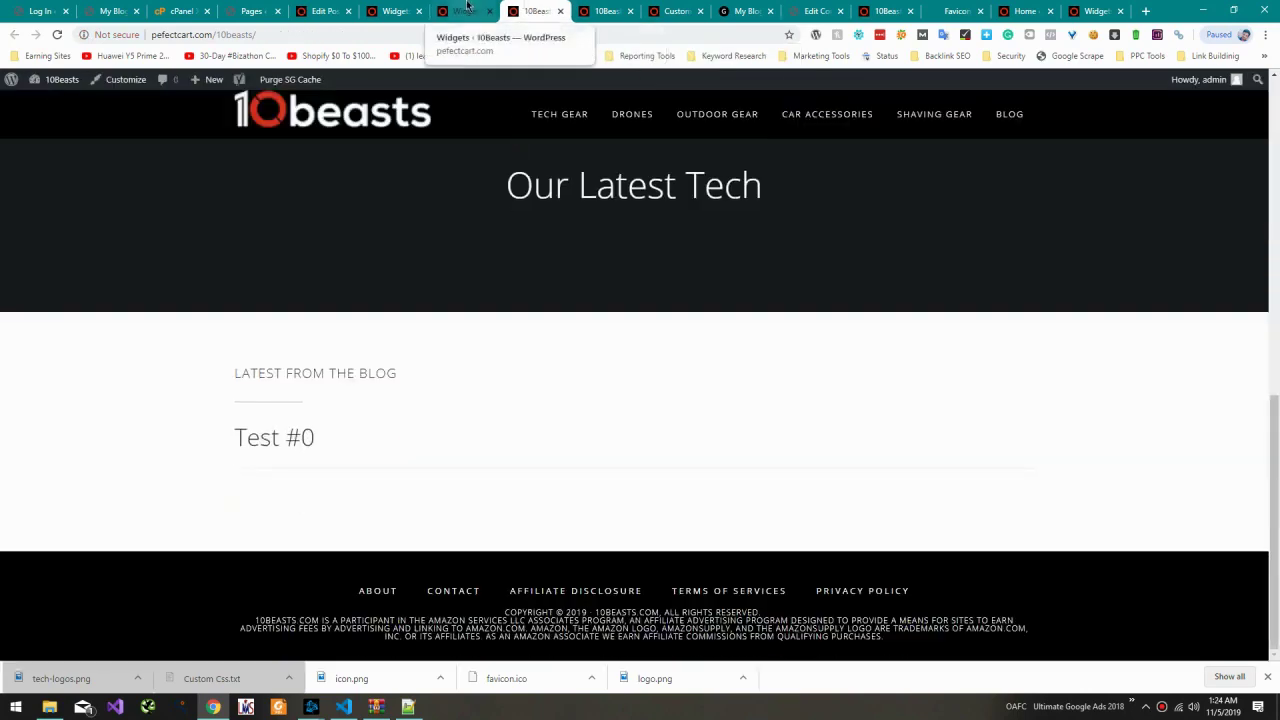
left_click(463, 11)
scroll(324, 329, "up", 2)
scroll(324, 329, "down", 2)
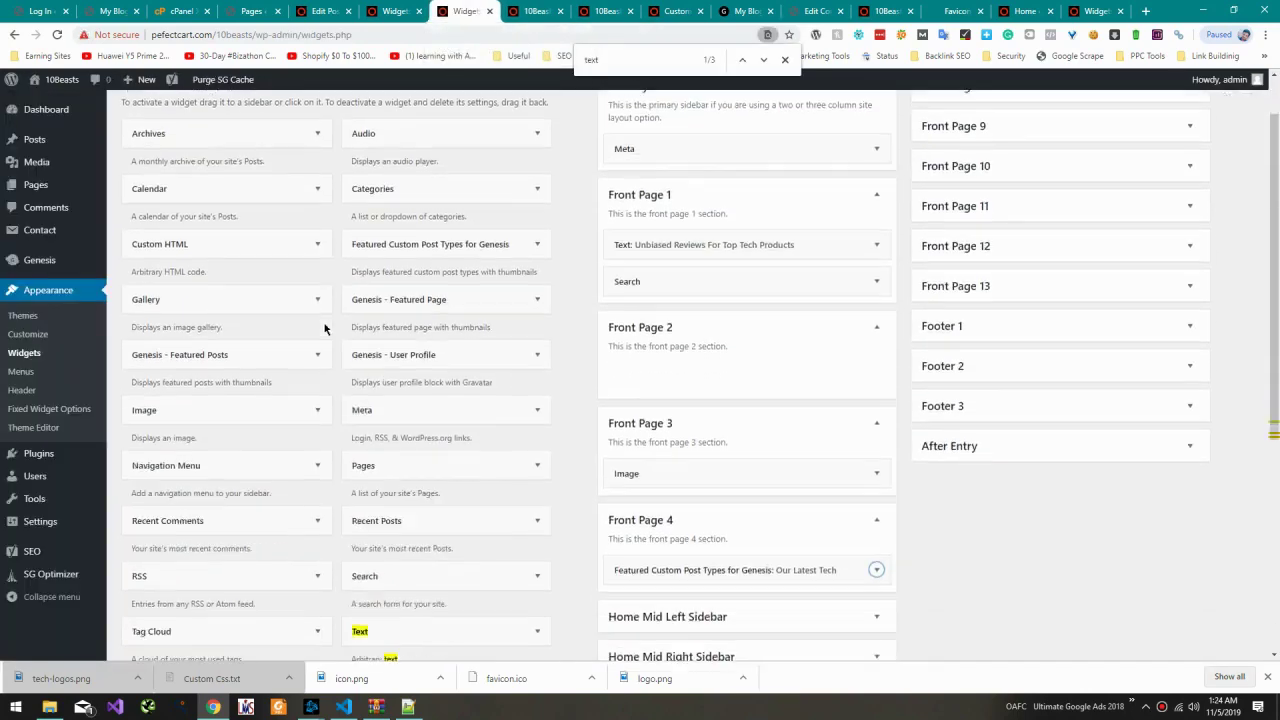
left_click_drag(502, 200, 747, 505)
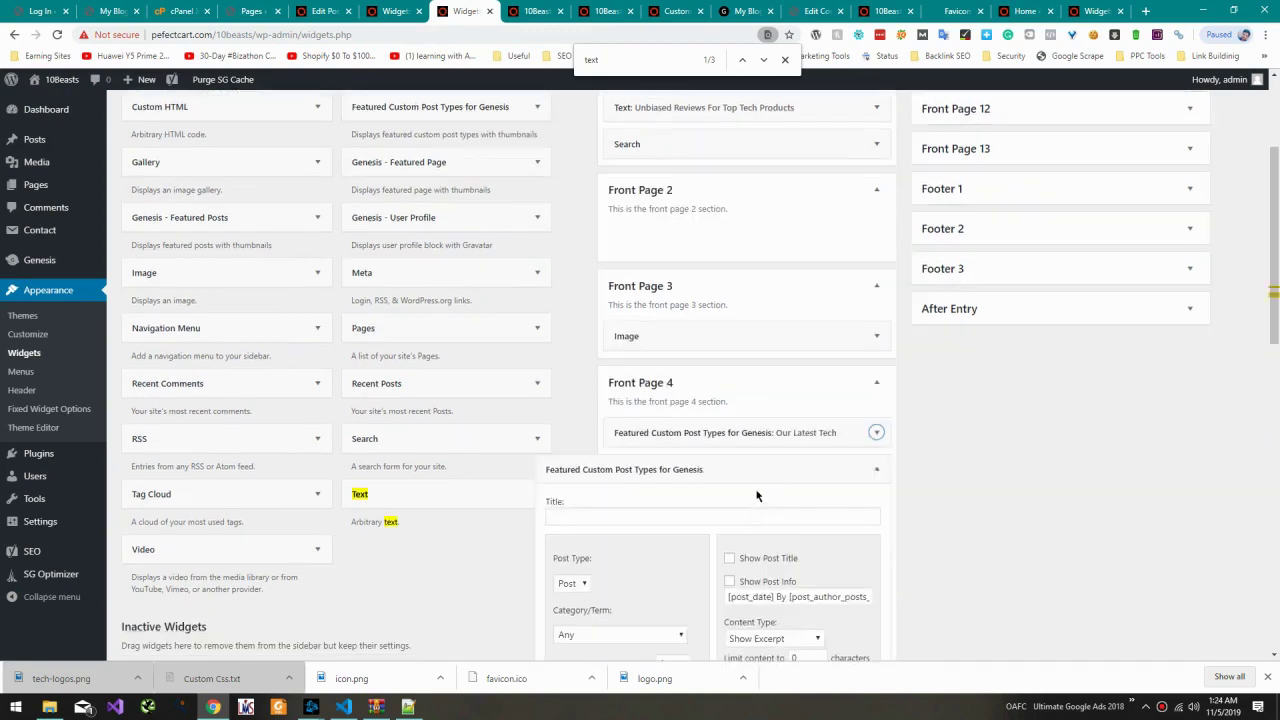
Step: Copy the "Car Accessories" heading from 10beasts.com into the new featured post types widget's title
left_click(541, 9)
left_click(604, 10)
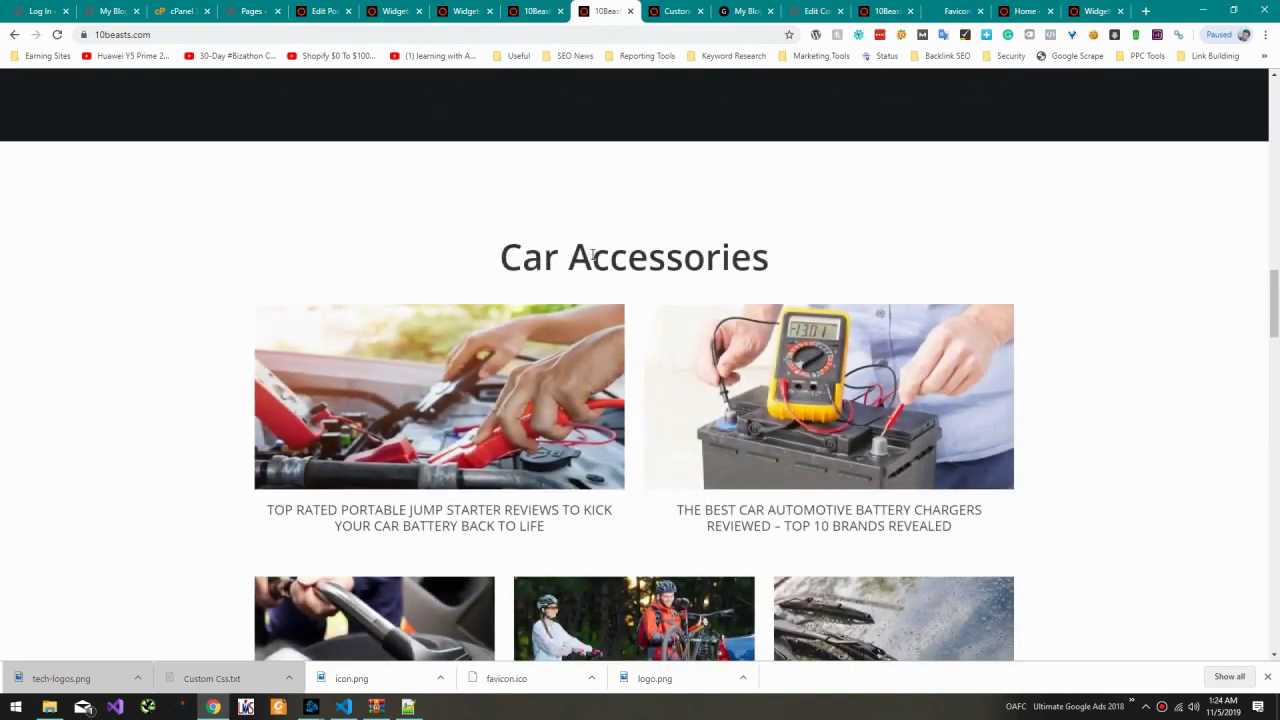
left_click_drag(772, 262, 470, 259)
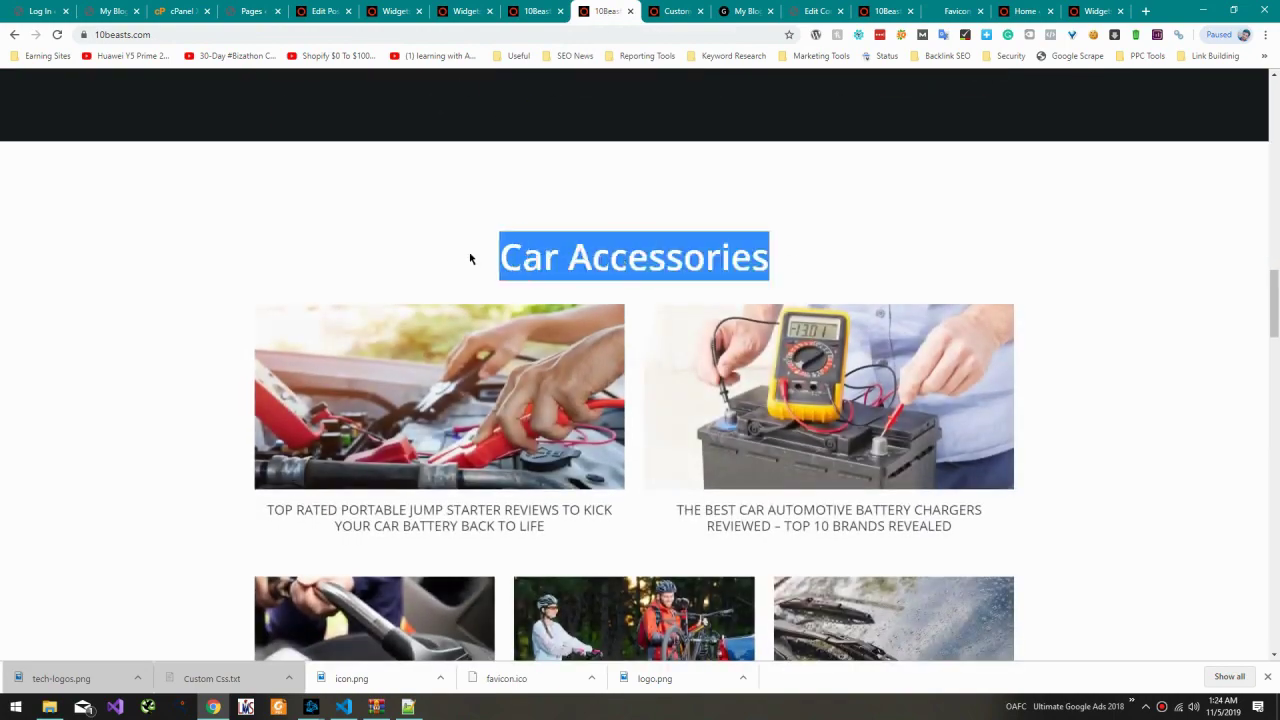
key("ctrl+c")
left_click(466, 10)
left_click(624, 517)
key("ctrl+v")
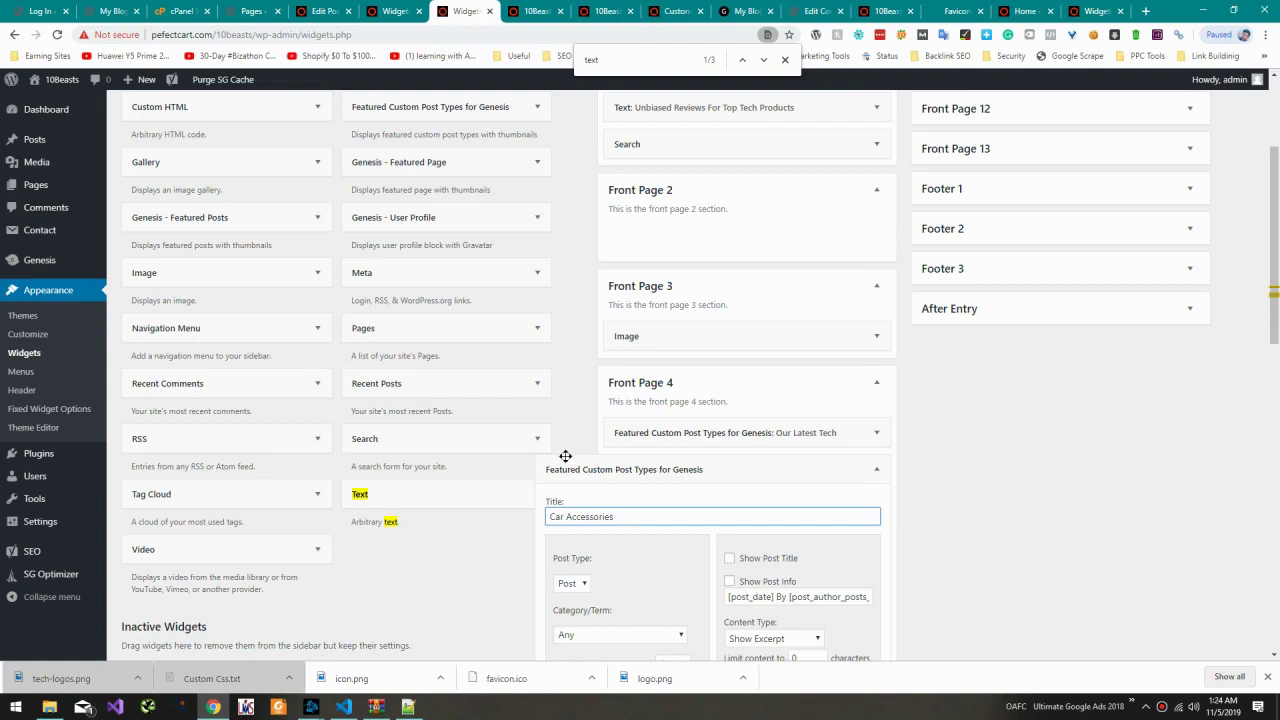
Step: Set the Car Accessories widget's category to CAR ACCESSORIES
scroll(560, 440, "down", 4)
left_click(630, 238)
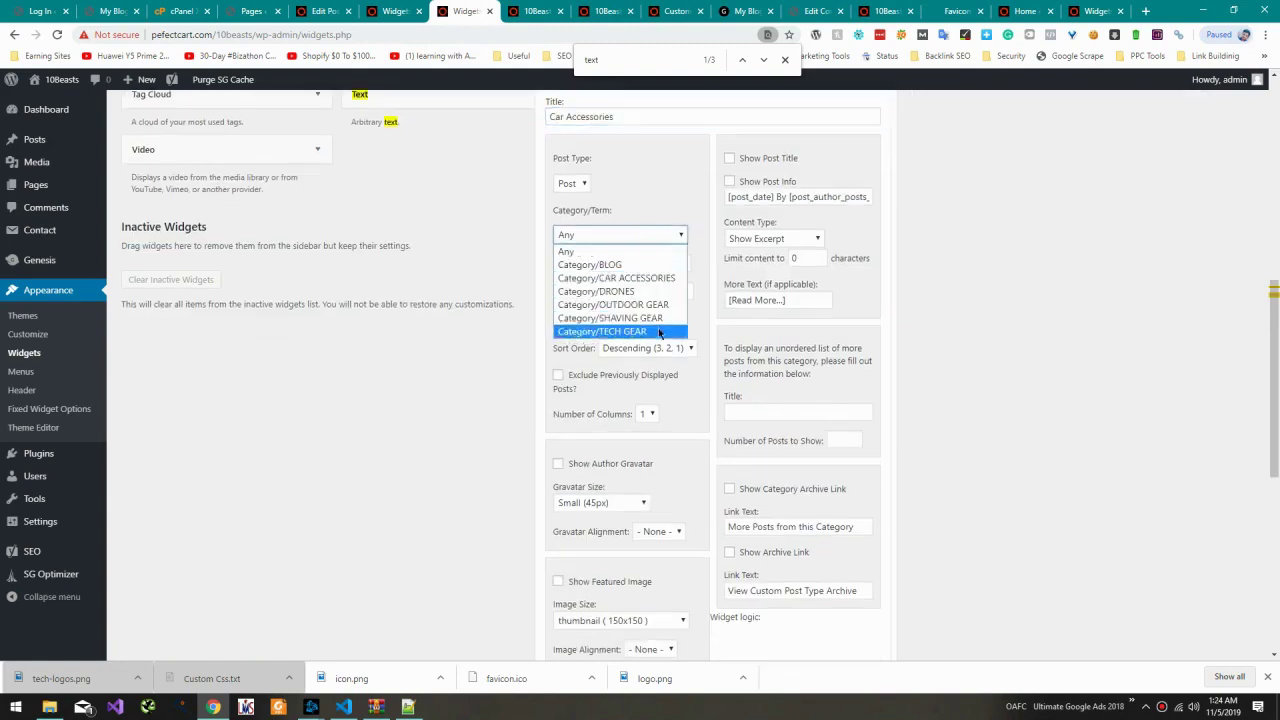
left_click(640, 277)
Step: Change the "Our Latest Tech" widget's category to TECH GEAR
scroll(650, 250, "up", 3)
left_click(691, 299)
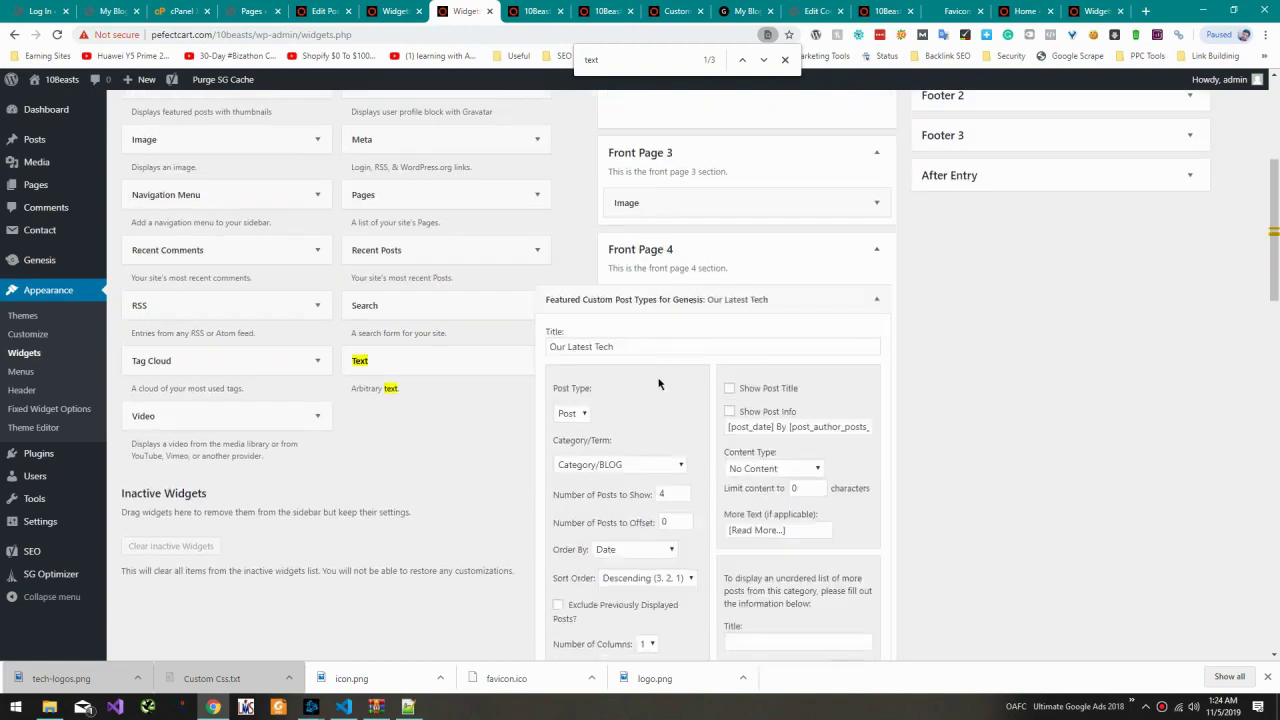
left_click(636, 462)
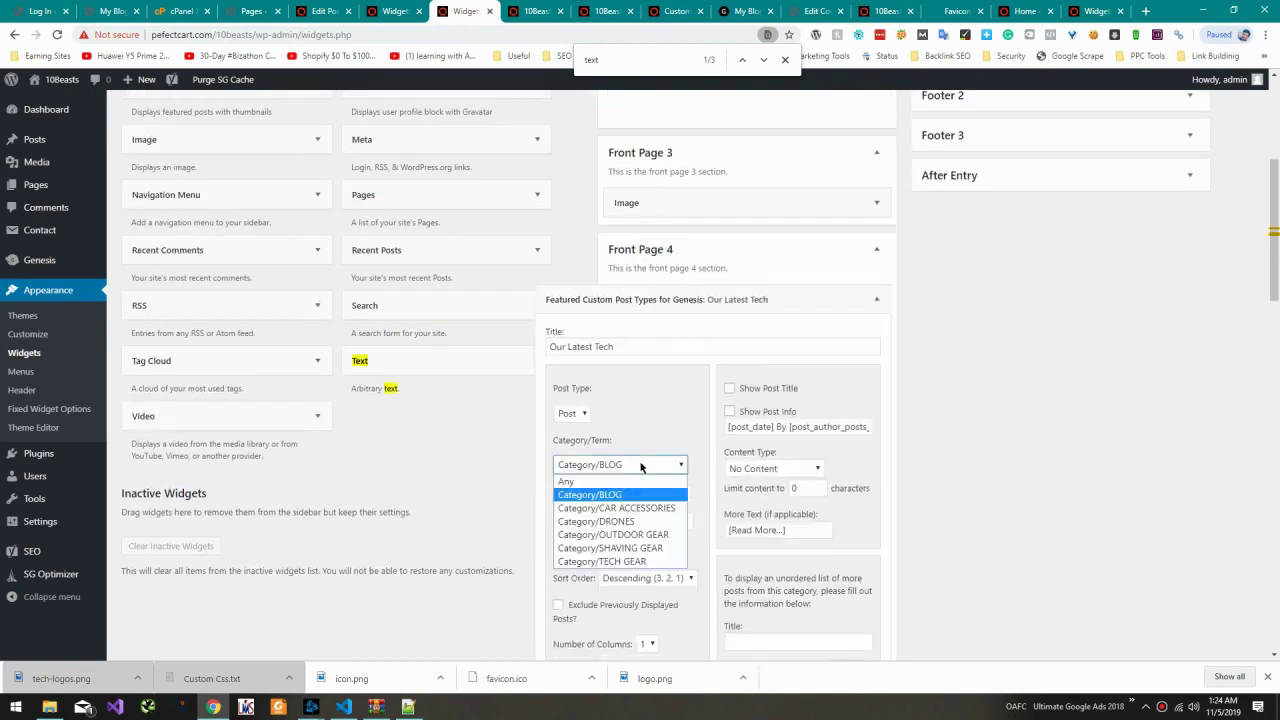
left_click(620, 560)
Step: Set the image size to large (1024x1024) in the Car Accessories and "Our Latest Tech" widgets and save both
scroll(460, 410, "down", 10)
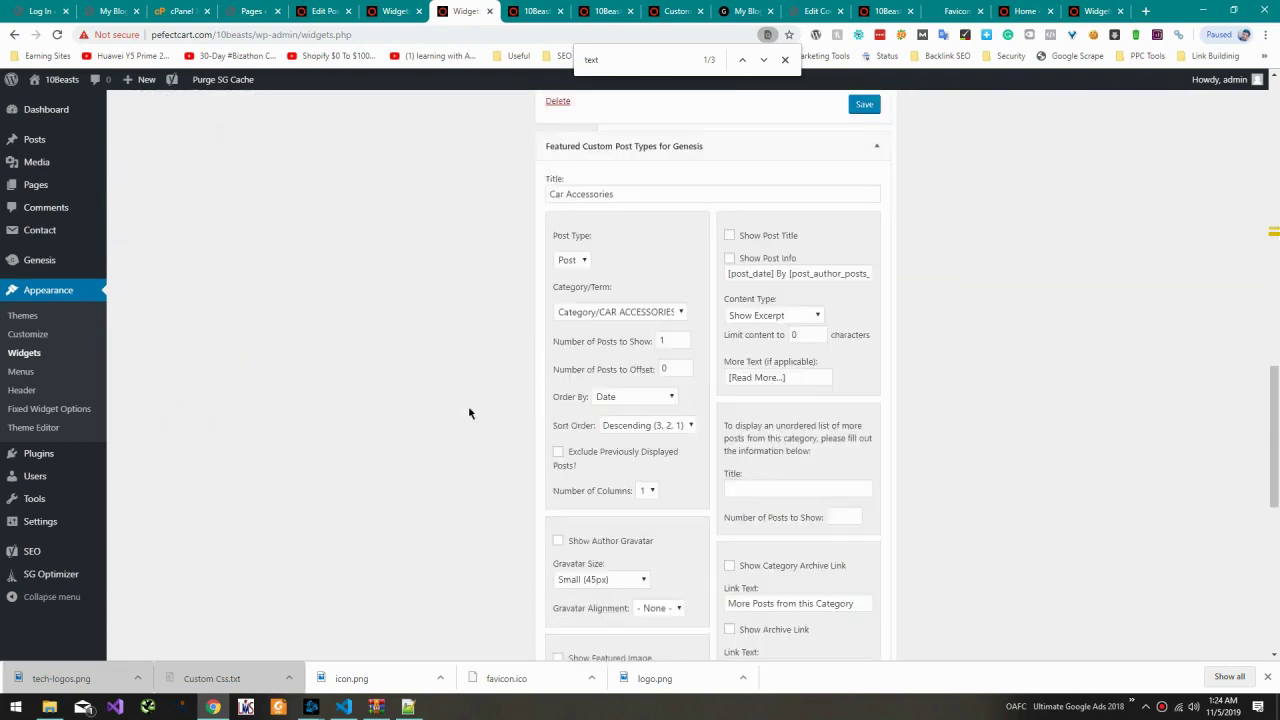
left_click(612, 500)
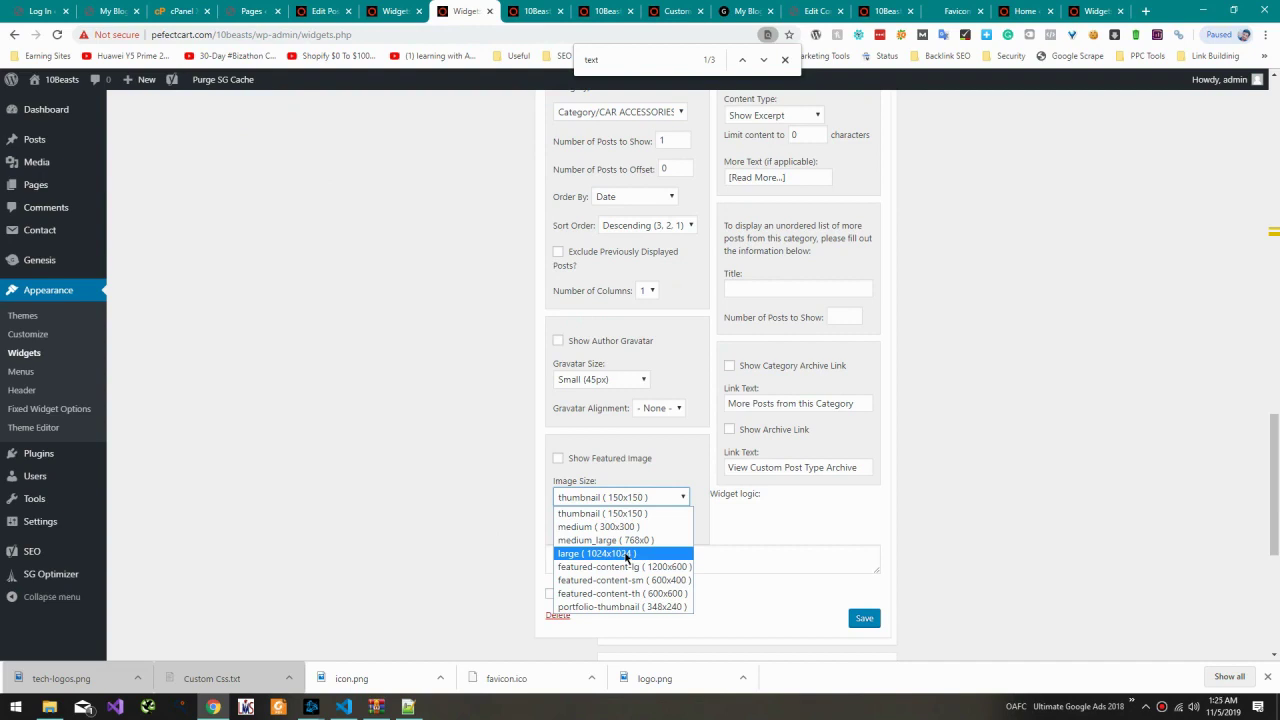
scroll(600, 300, "up", 1)
scroll(600, 300, "down", 3)
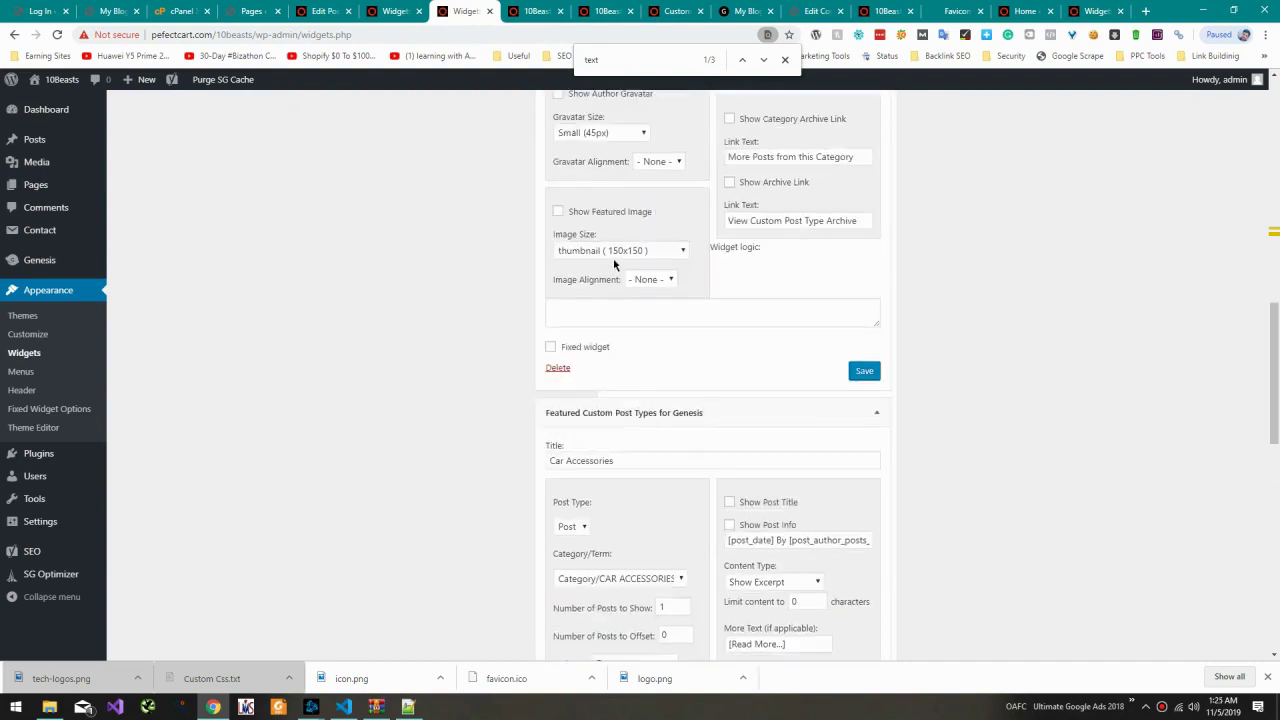
left_click(680, 251)
left_click(600, 306)
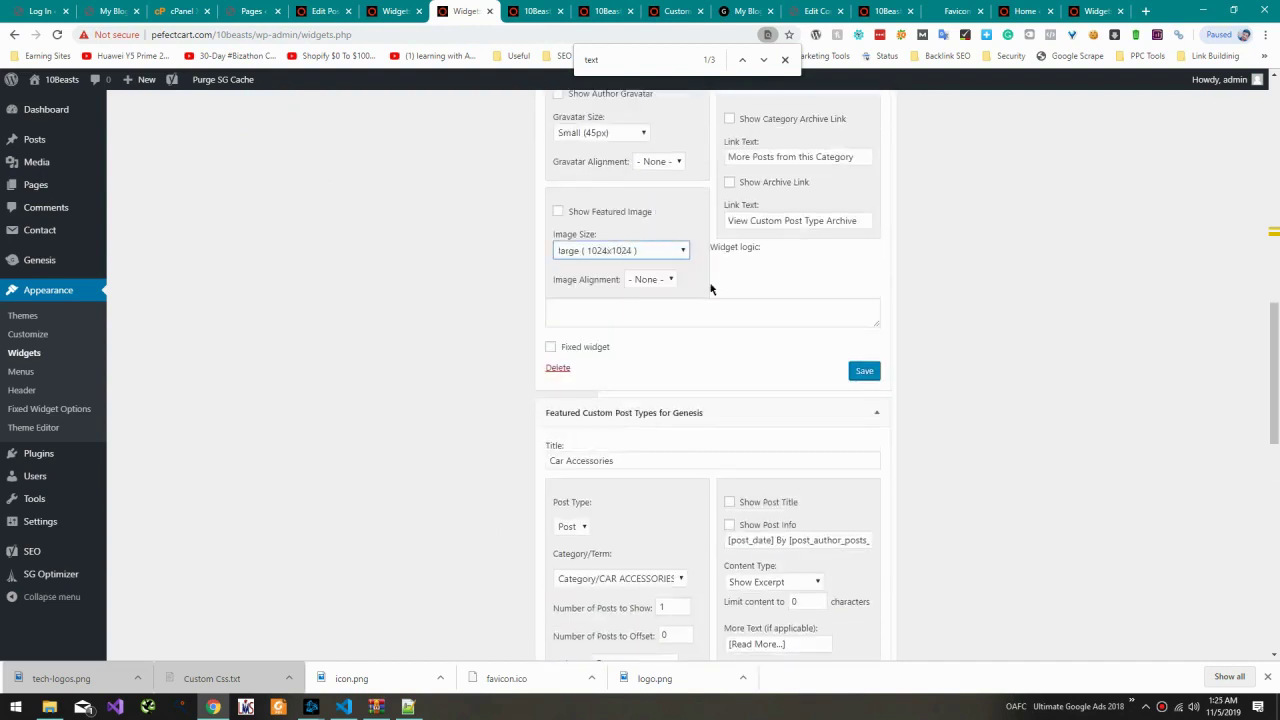
left_click(834, 219)
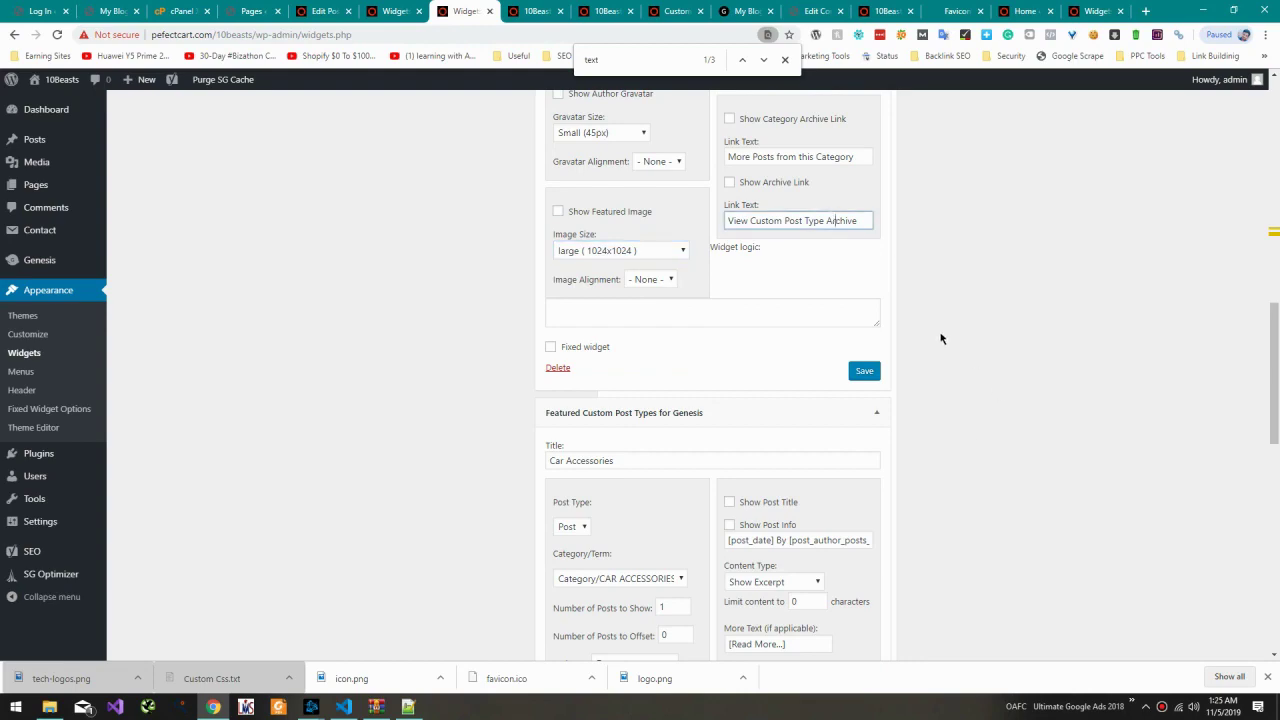
scroll(940, 339, "down", 6)
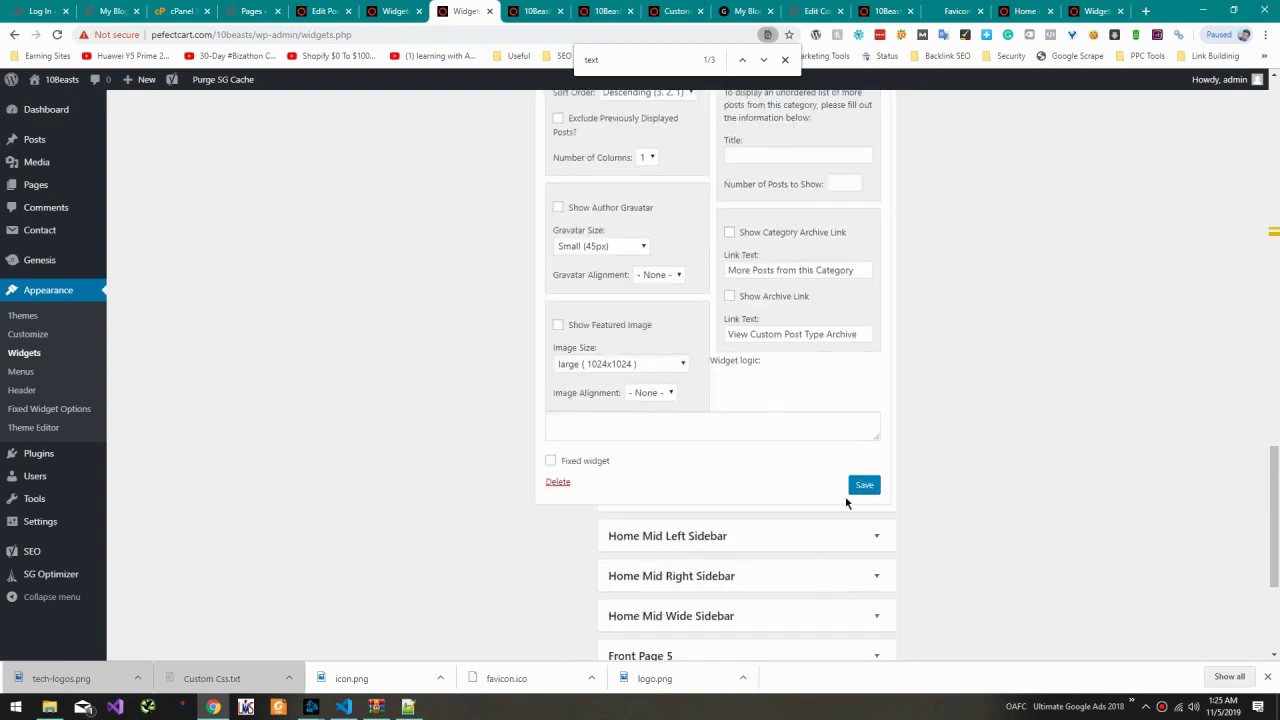
scroll(837, 392, "up", 4)
left_click(865, 172)
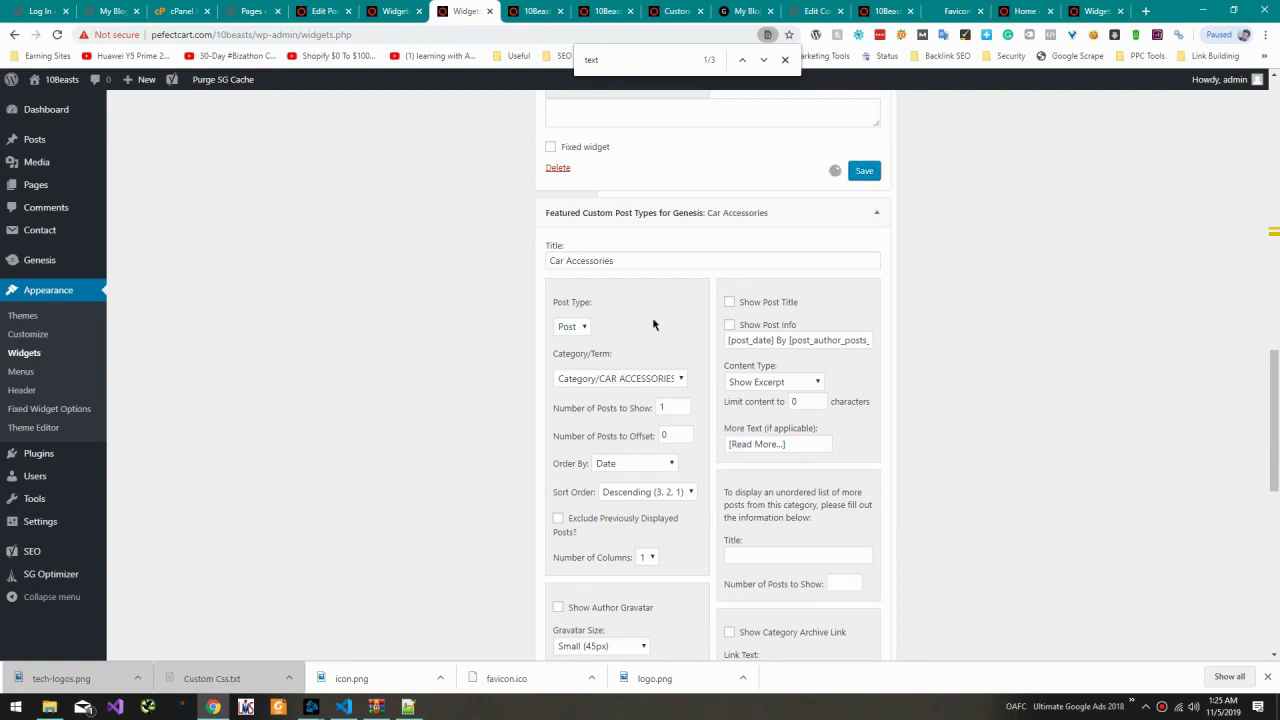
Step: Move the Car Accessories widget into Front Page 5 and reload the site's home page to check it
left_click(535, 11)
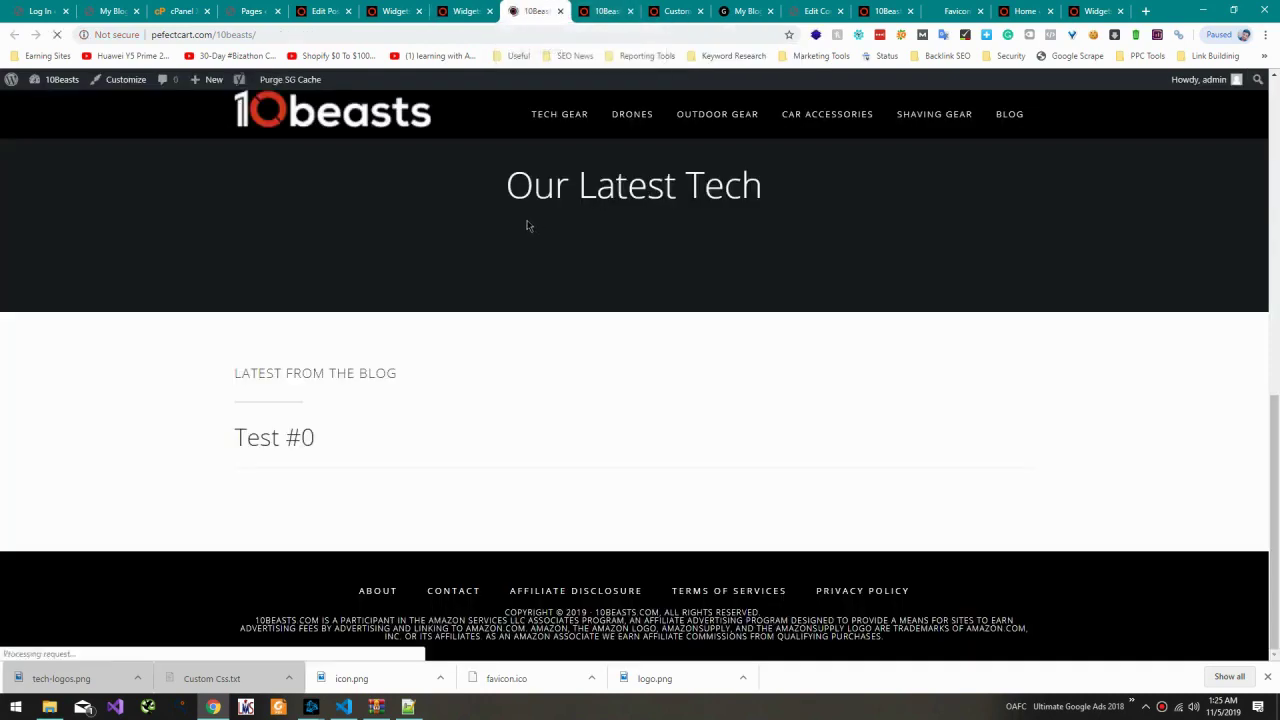
key("ctrl+shift+Tab")
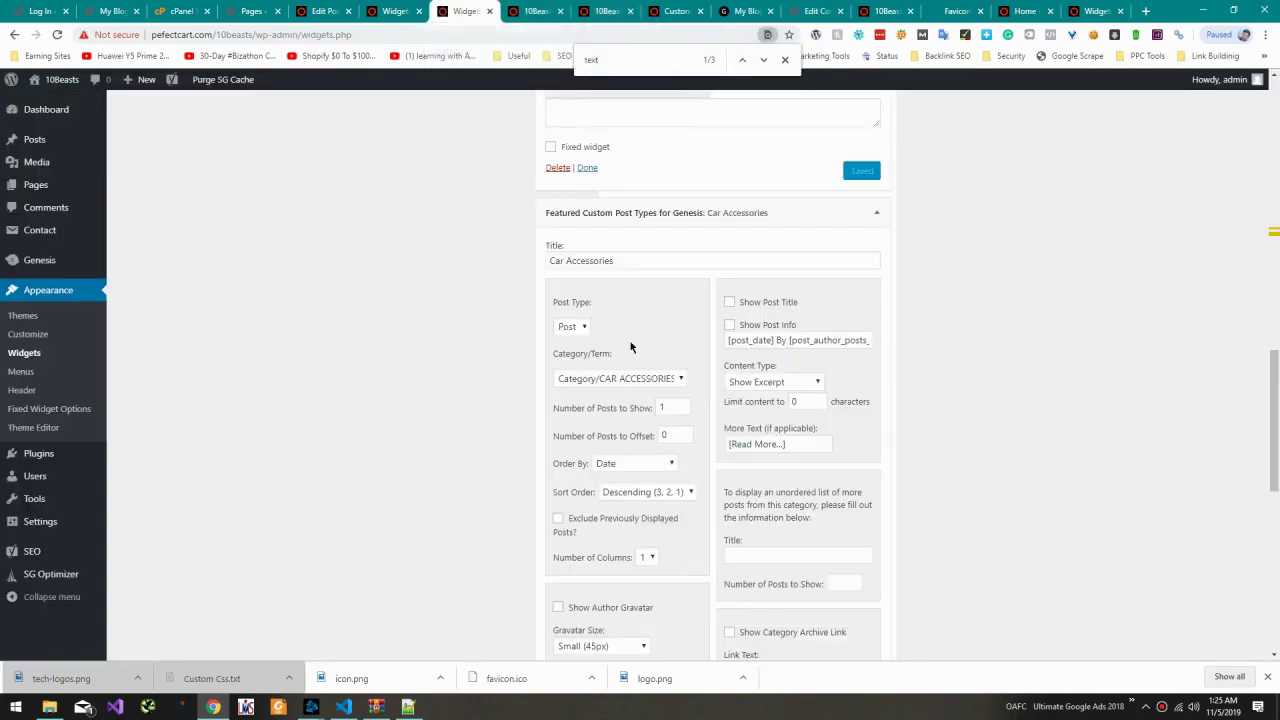
left_click_drag(697, 213, 720, 446)
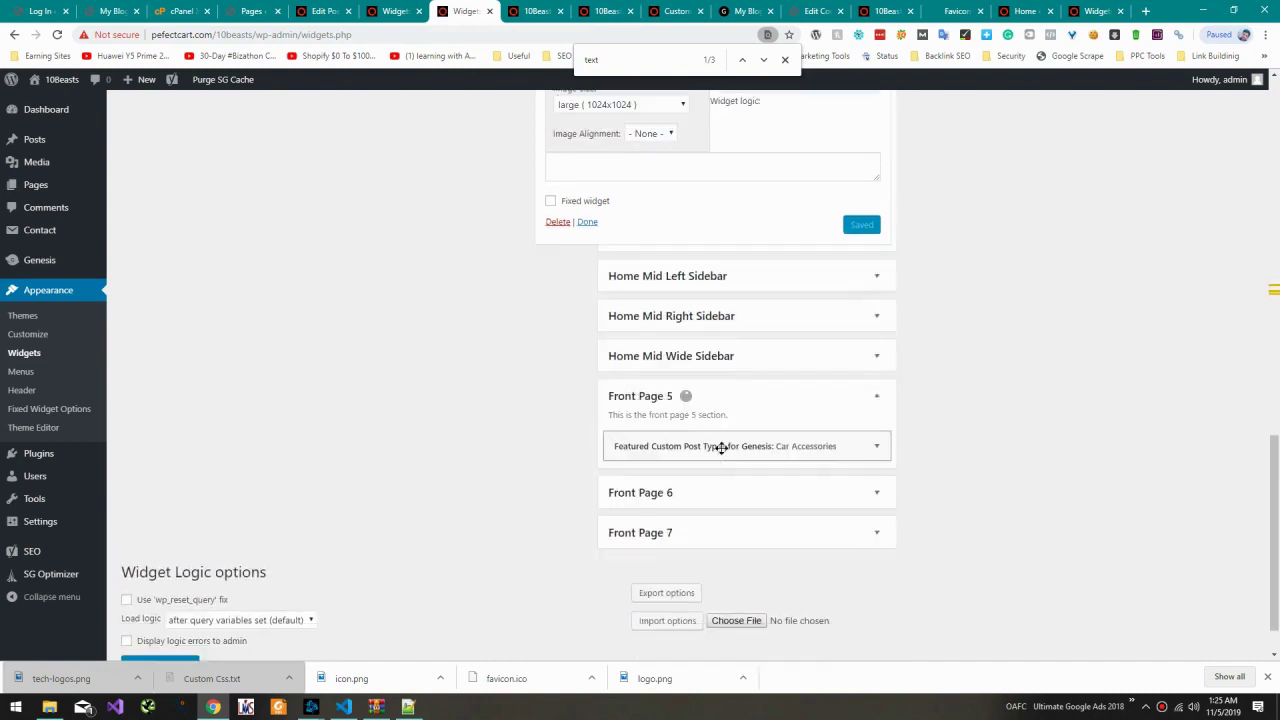
key("ctrl+Tab")
key("F5")
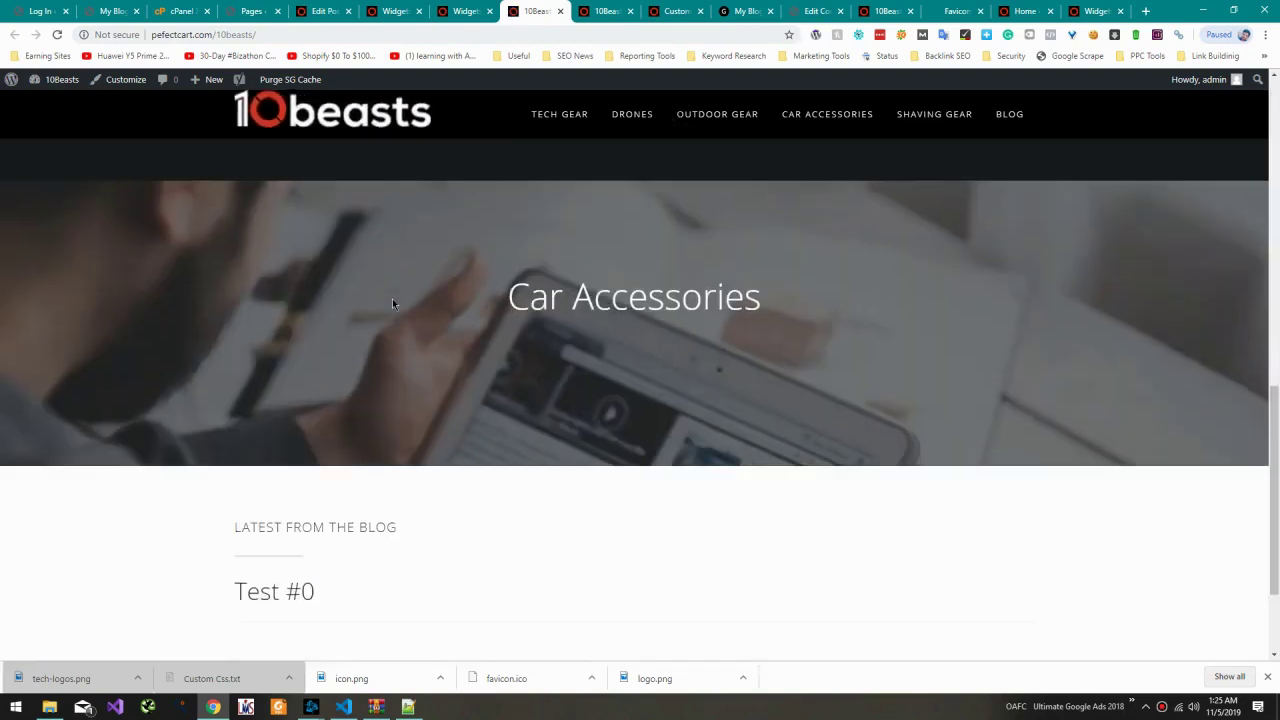
Step: Move the Car Accessories widget from Front Page 5 to Front Page 6 and check the section on the home page
left_click(445, 12)
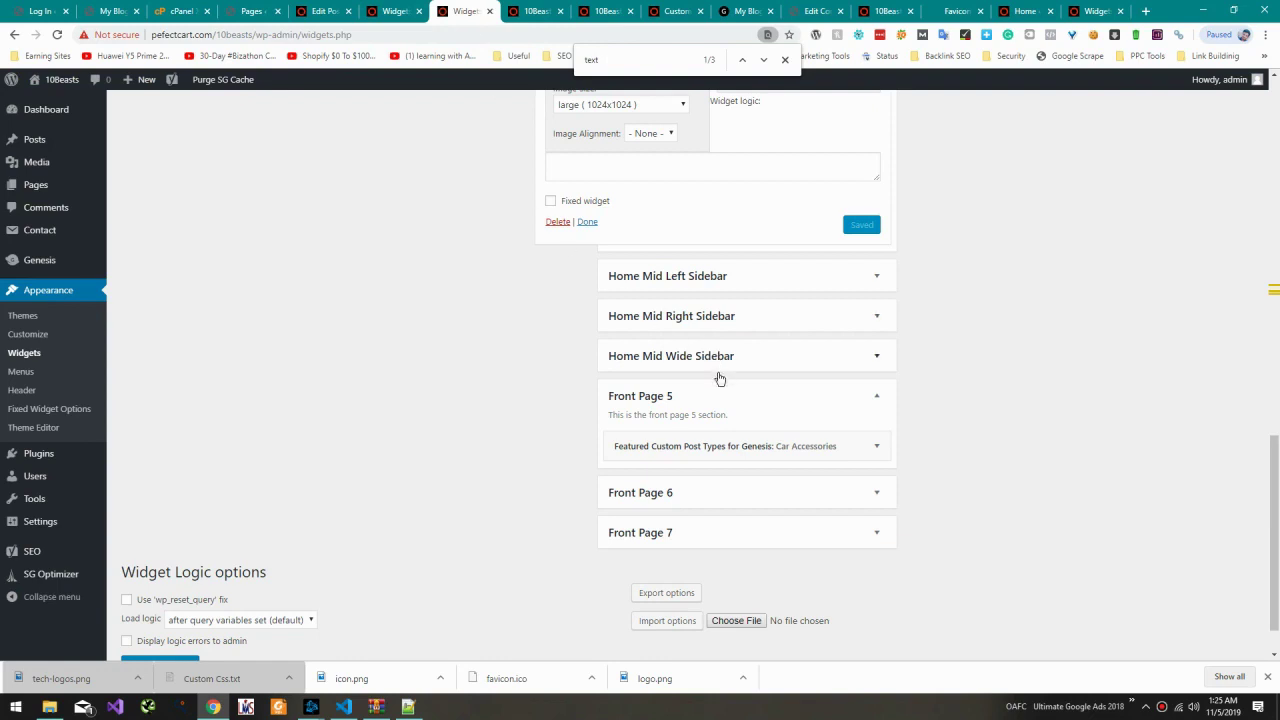
left_click_drag(720, 449, 720, 525)
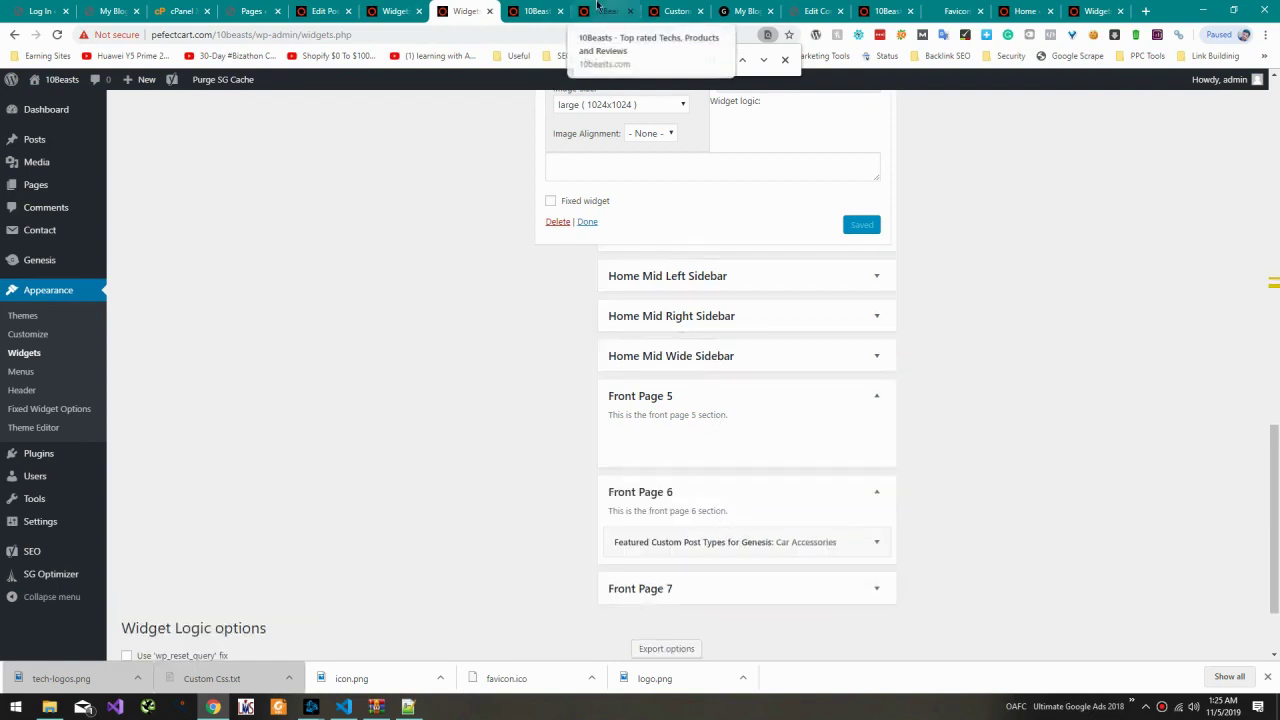
left_click(533, 11)
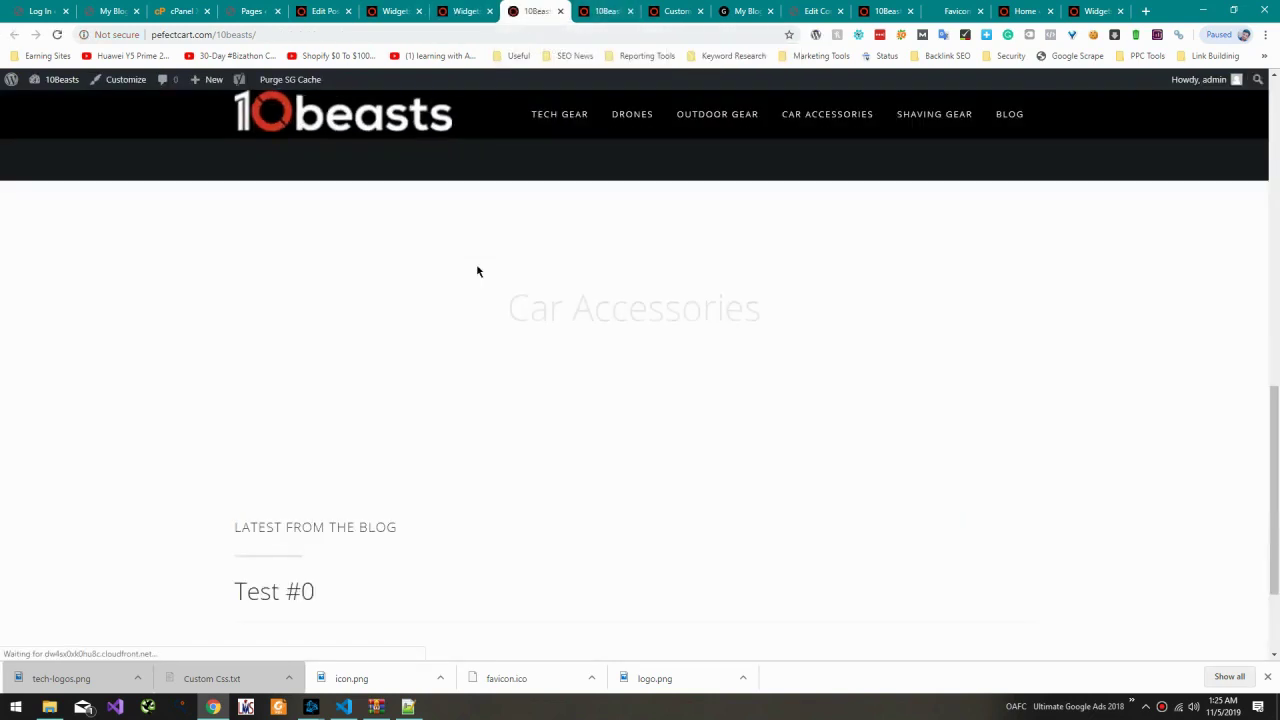
left_click(460, 11)
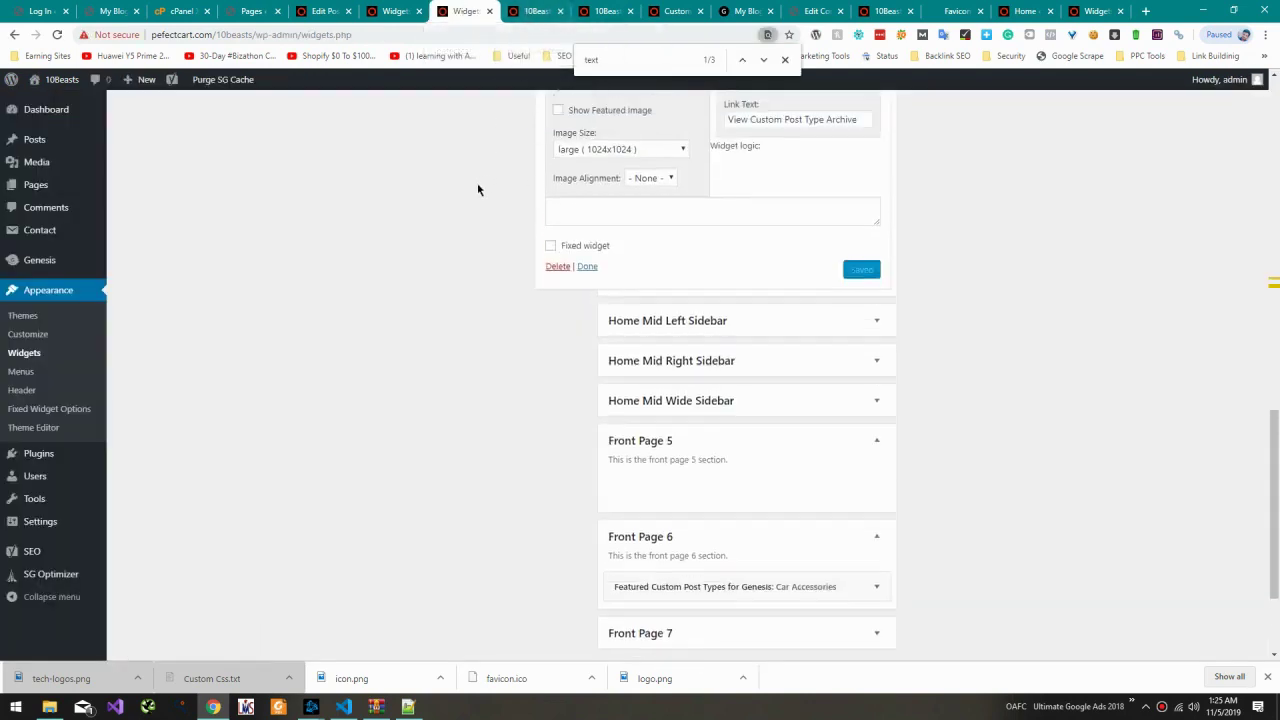
left_click(532, 8)
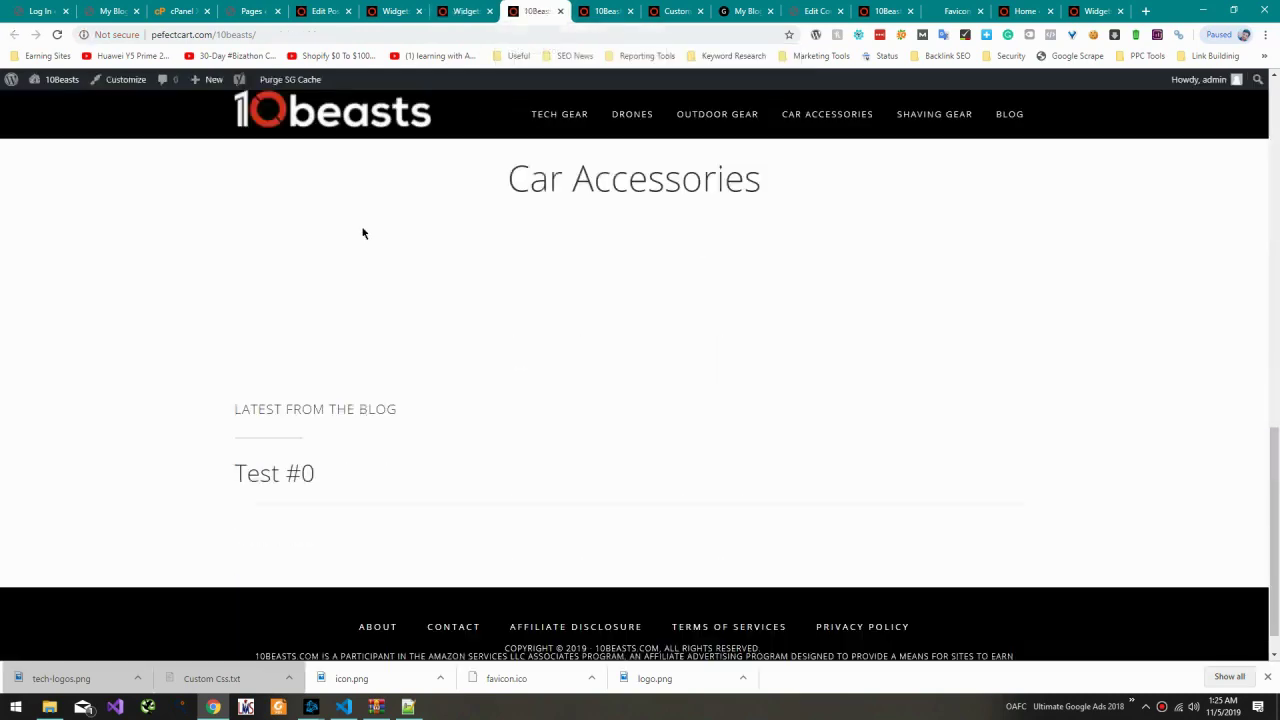
Step: Collapse the "Our Latest Tech" widget and check the widget placement in Front Page 4 through Front Page 6
left_click(460, 11)
scroll(408, 214, "up", 15)
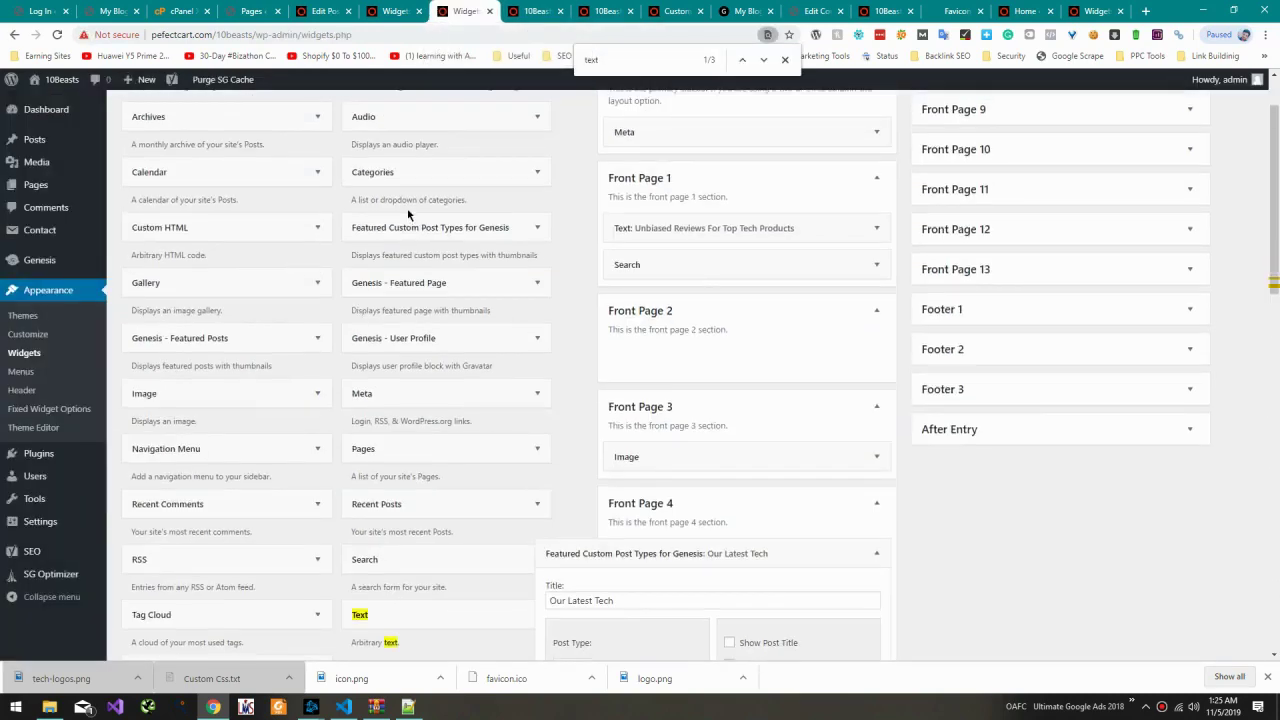
scroll(408, 214, "down", 3)
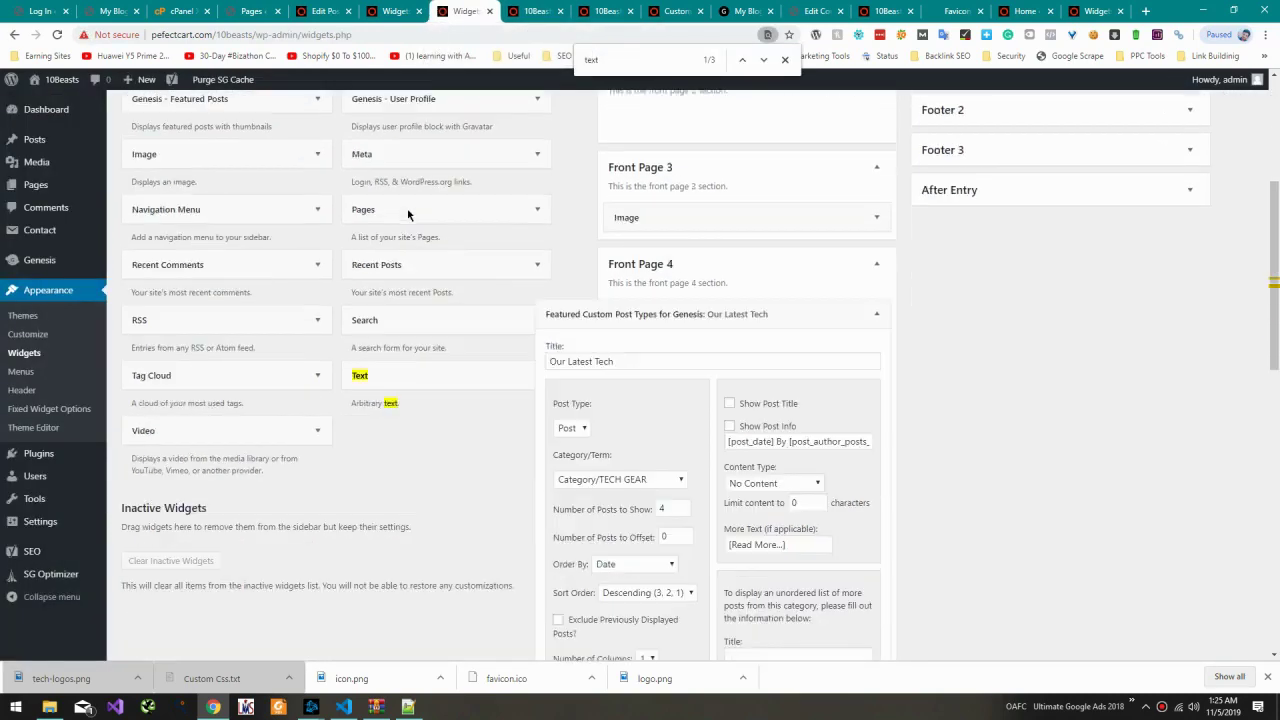
left_click(714, 303)
scroll(745, 368, "down", 2)
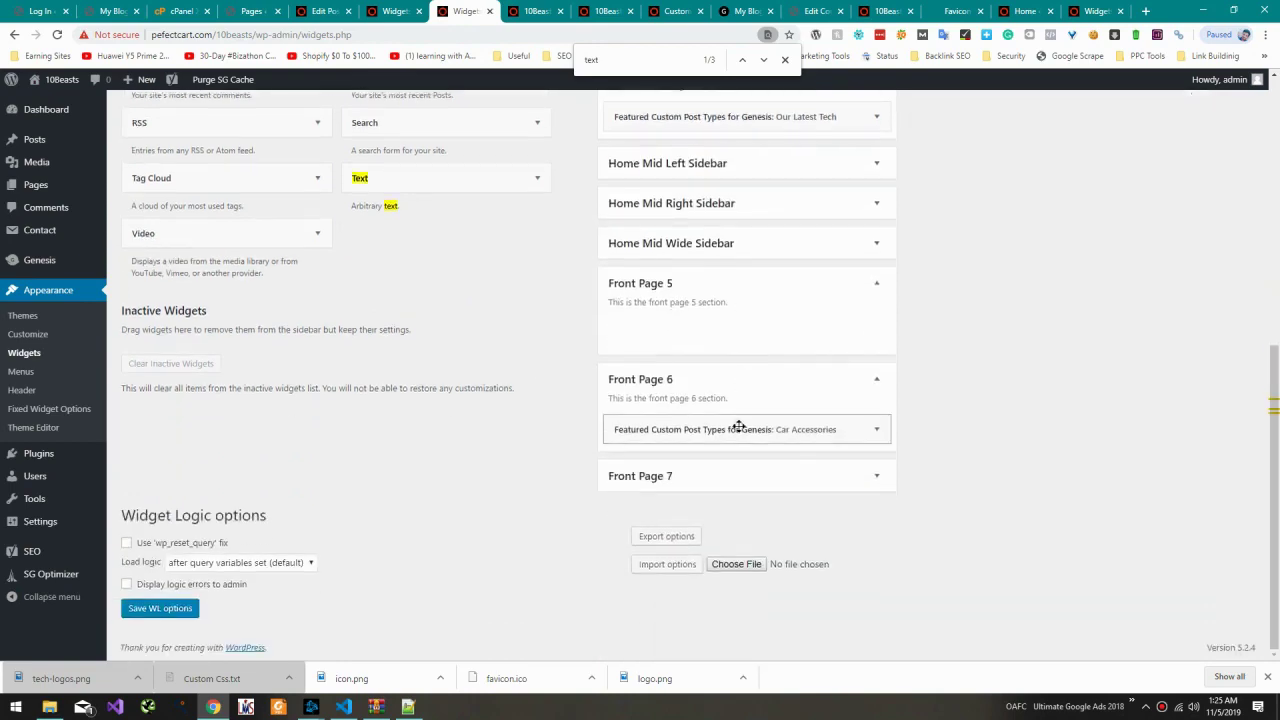
Step: Look over the "Our Latest Tech" and Car Accessories sections on the site's home page
scroll(730, 285, "up", 6)
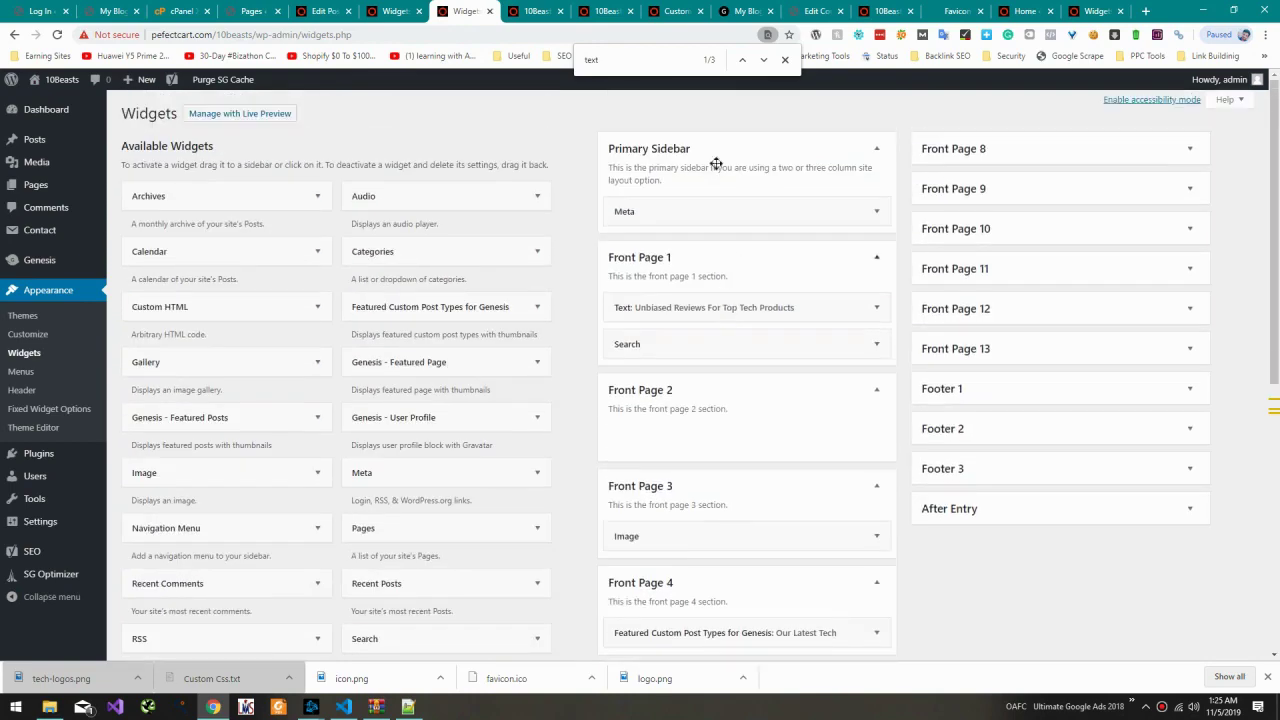
left_click(535, 11)
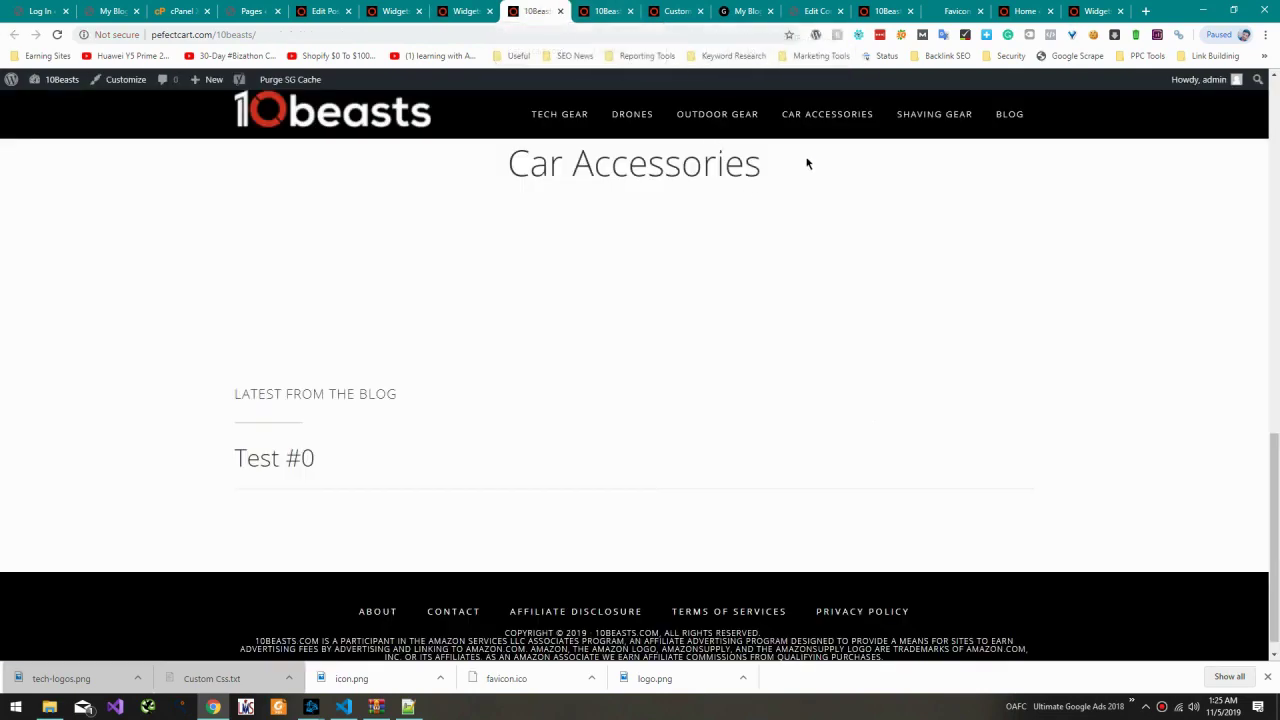
scroll(808, 163, "up", 3)
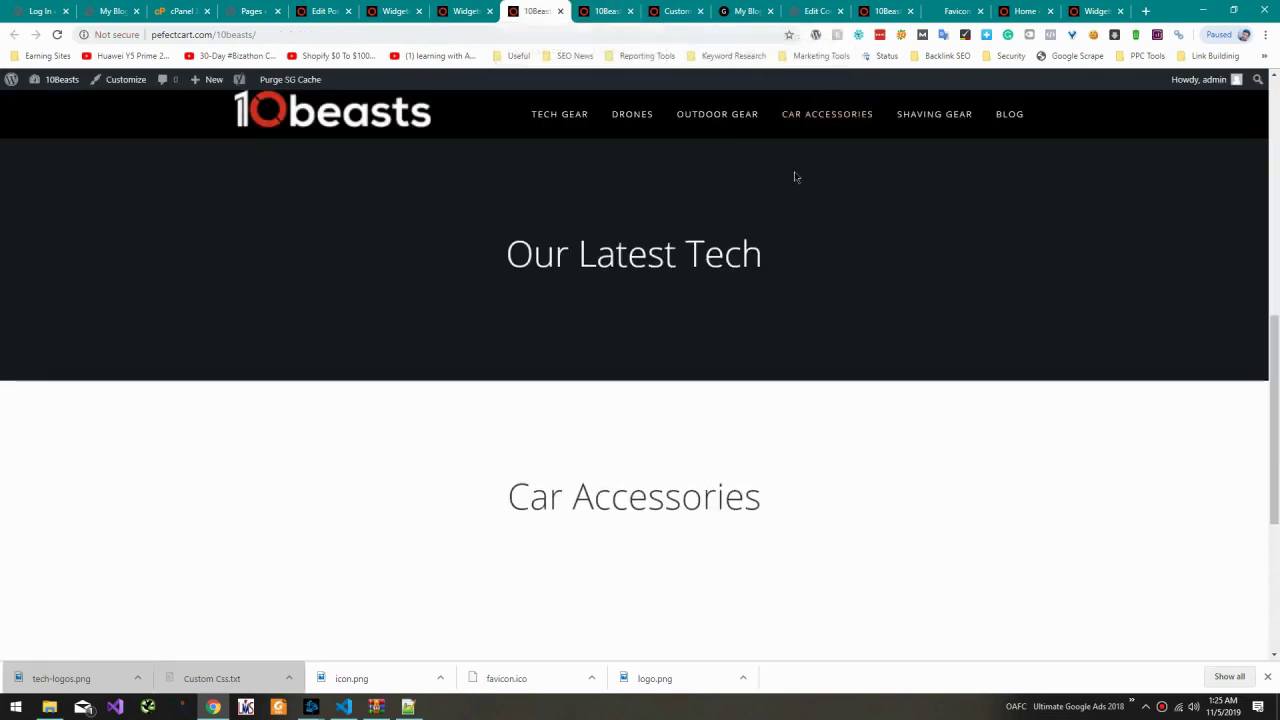
Step: Look over the home page sections from the hero banner and logo strip down to Car Accessories and the latest blog posts
scroll(780, 170, "up", 7)
scroll(681, 215, "down", 5)
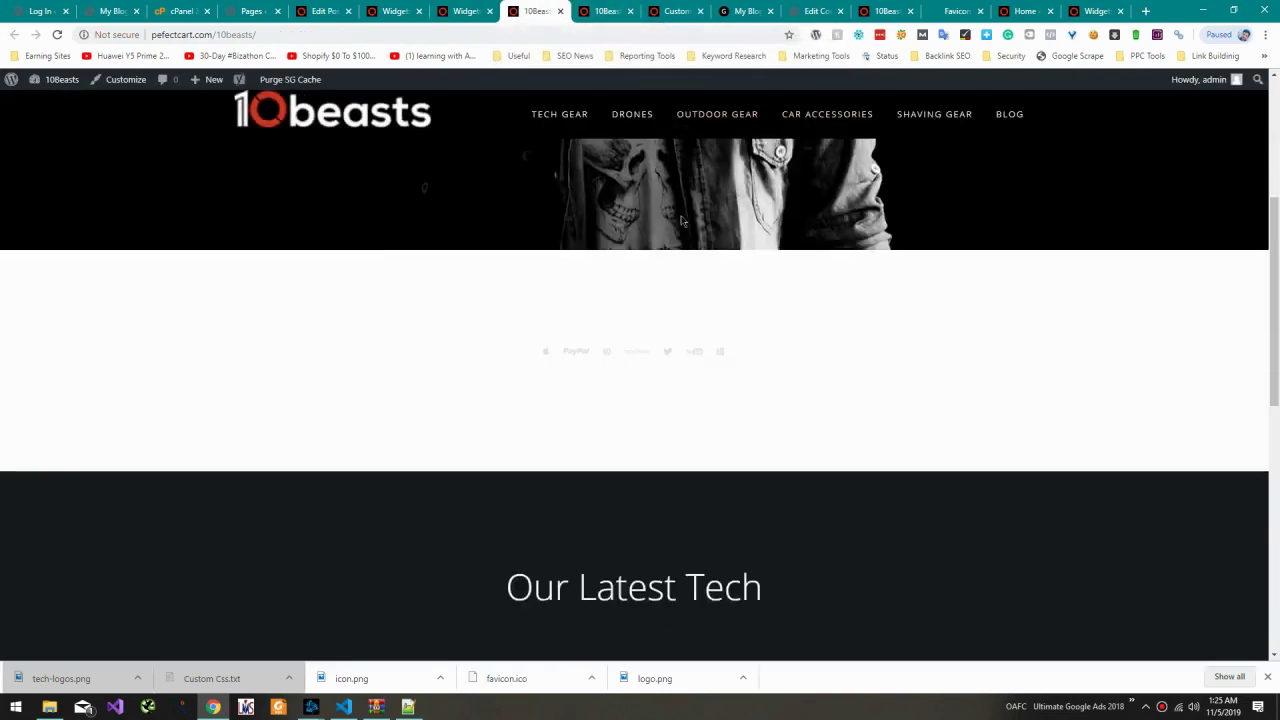
scroll(680, 222, "up", 5)
scroll(678, 229, "down", 9)
scroll(680, 237, "down", 2)
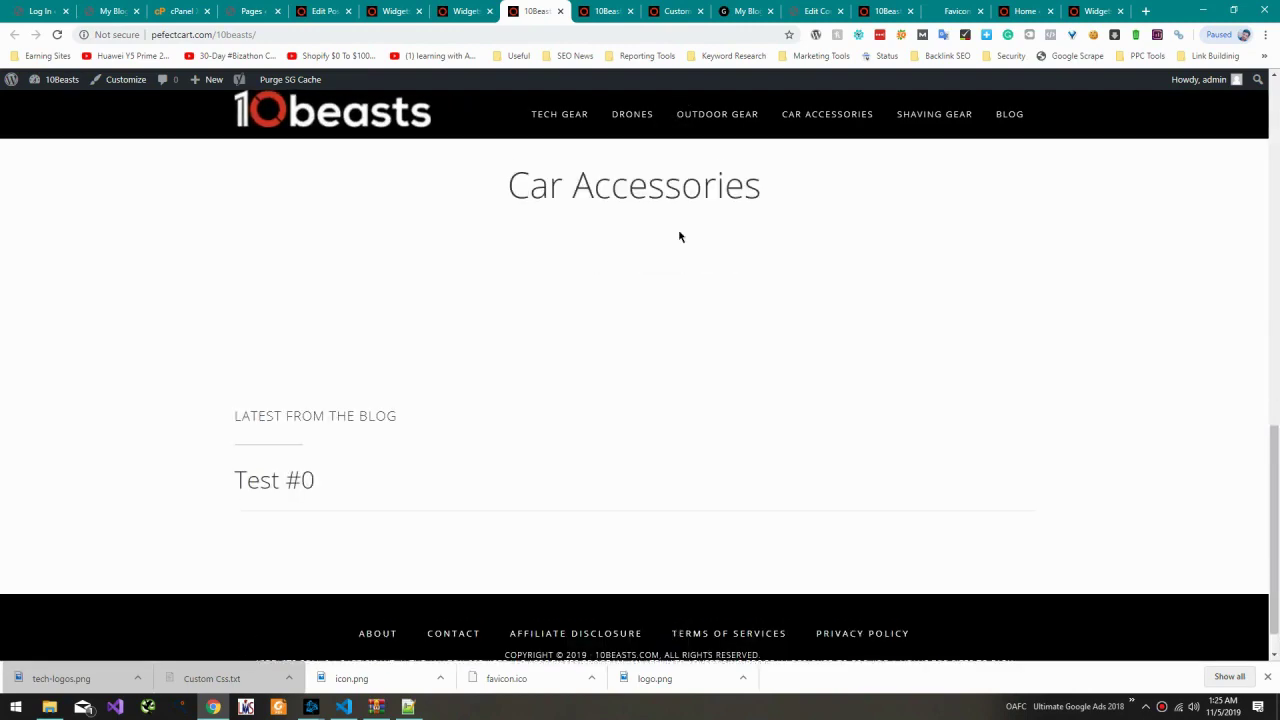
scroll(680, 237, "up", 3)
scroll(680, 240, "down", 3)
scroll(680, 249, "up", 3)
scroll(680, 249, "up", 4)
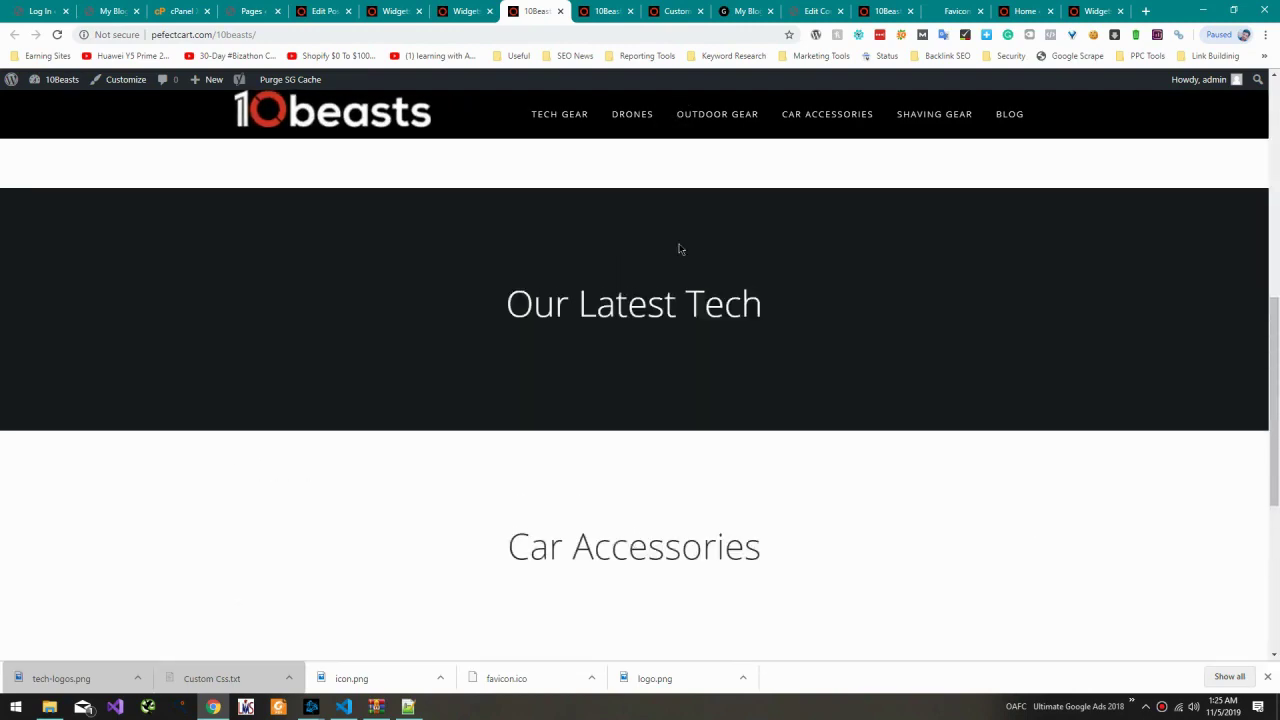
scroll(678, 246, "down", 3)
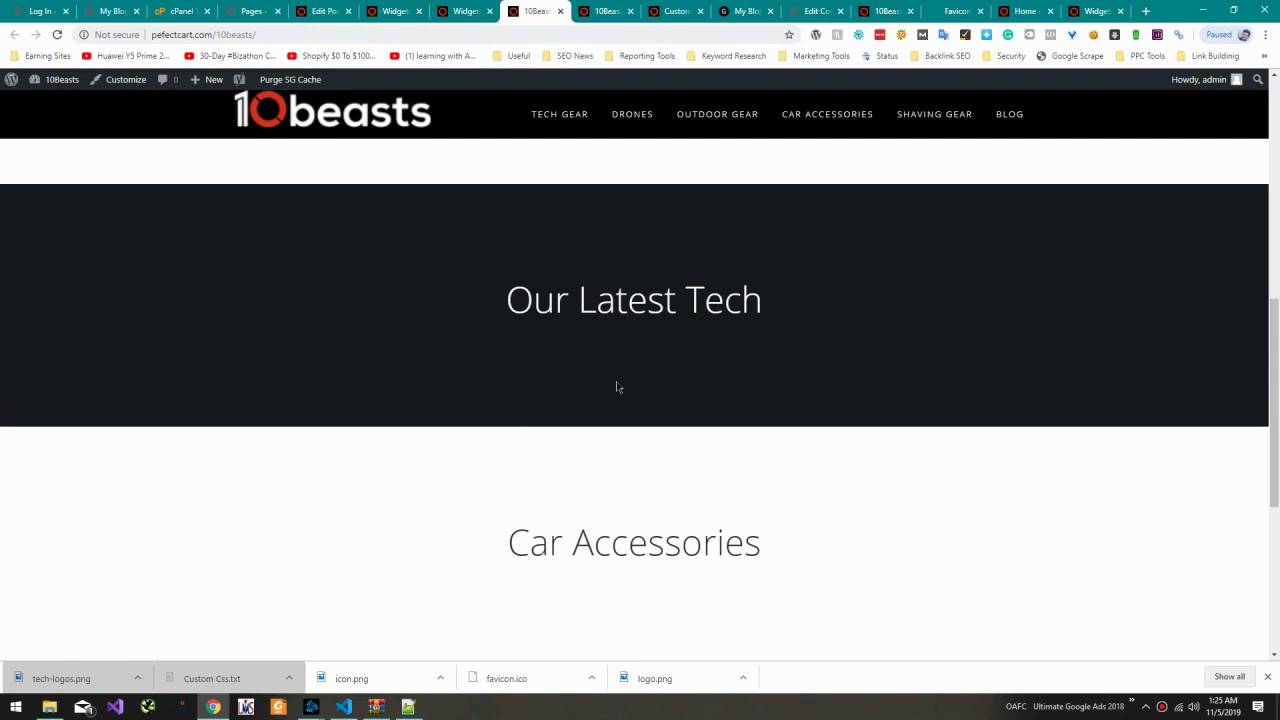
scroll(630, 305, "down", 2)
scroll(629, 300, "up", 3)
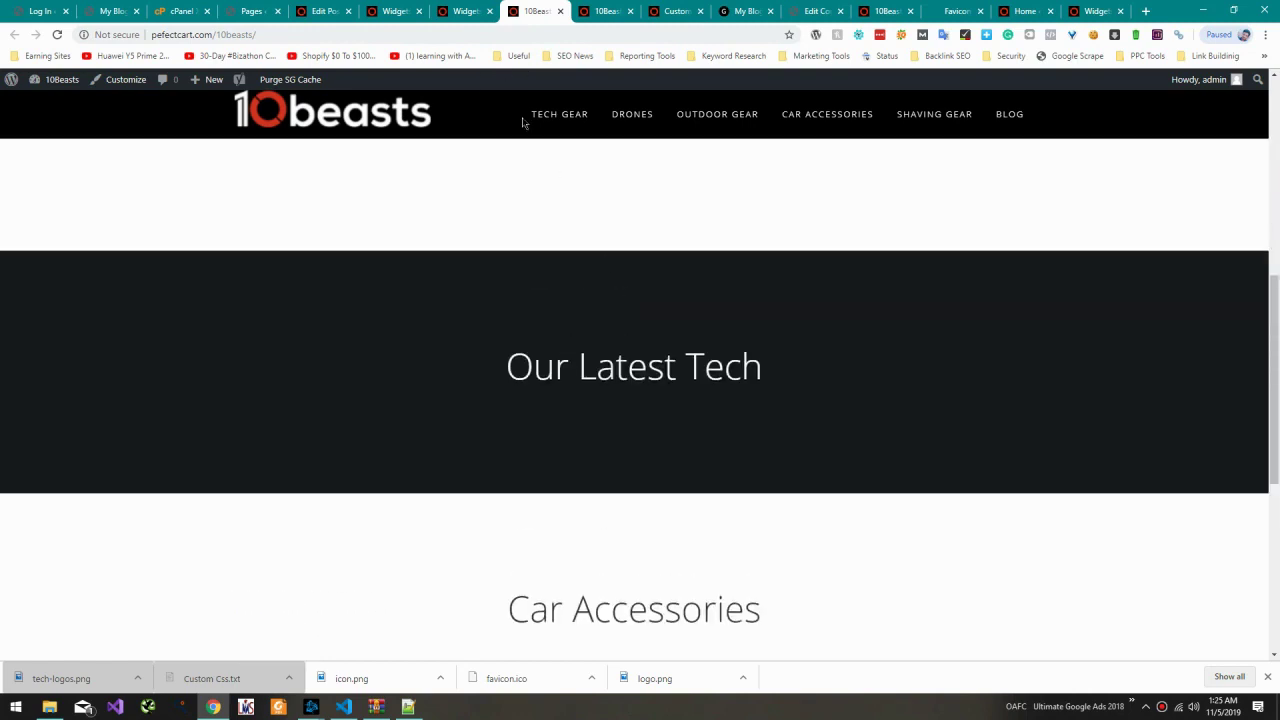
Step: Open two new post editors in separate tabs and publish a post titled "Tech #0" in the BLOG category
left_click(466, 11)
mouse_move(60, 142)
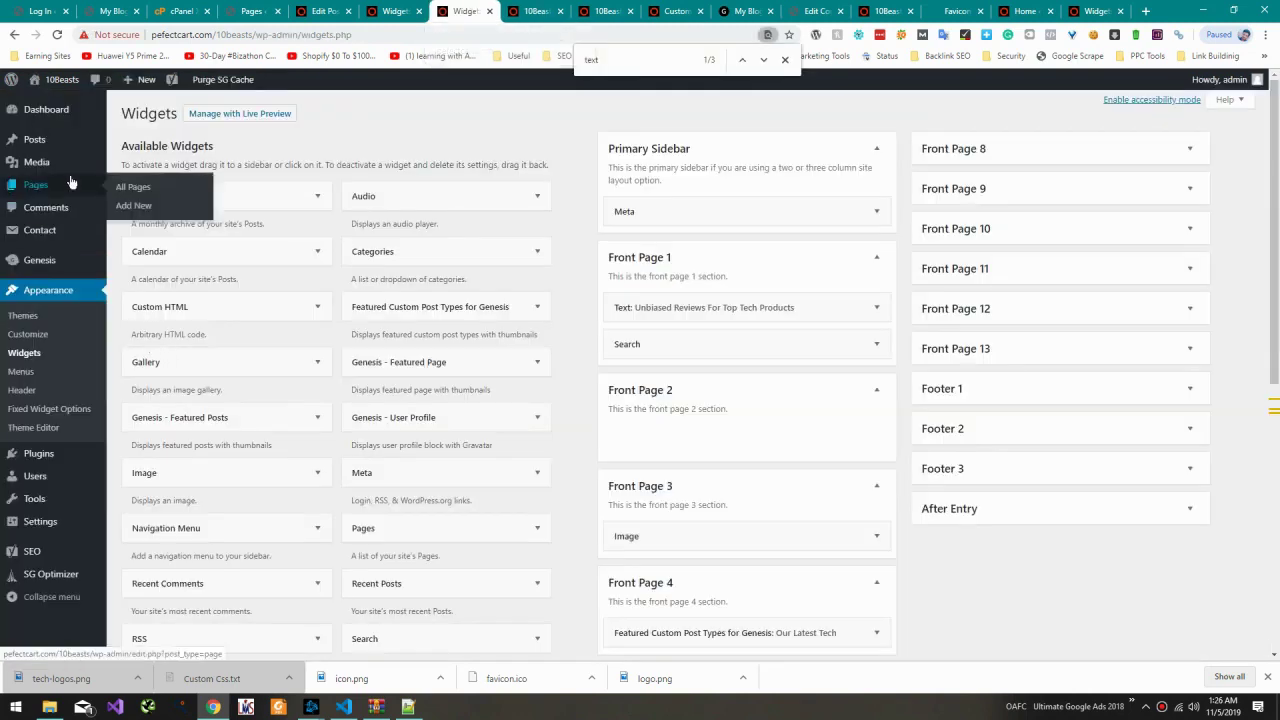
middle_click(131, 161)
middle_click(131, 161)
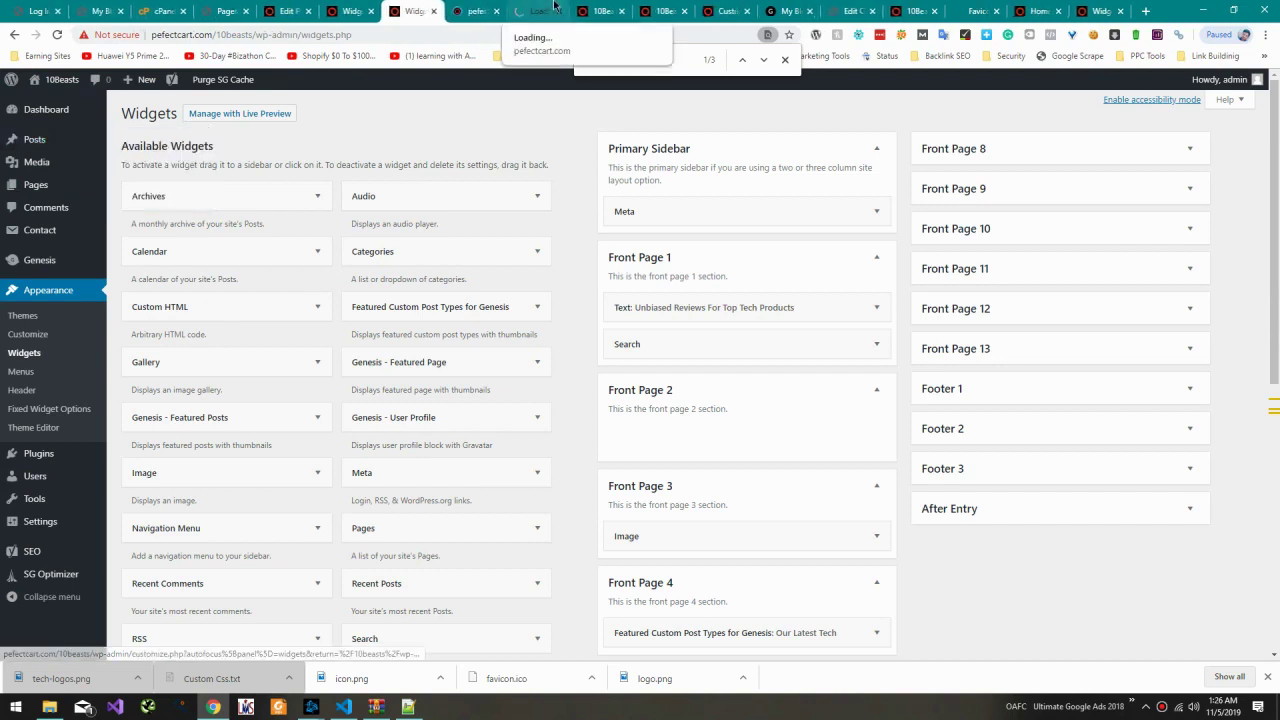
left_click(597, 11)
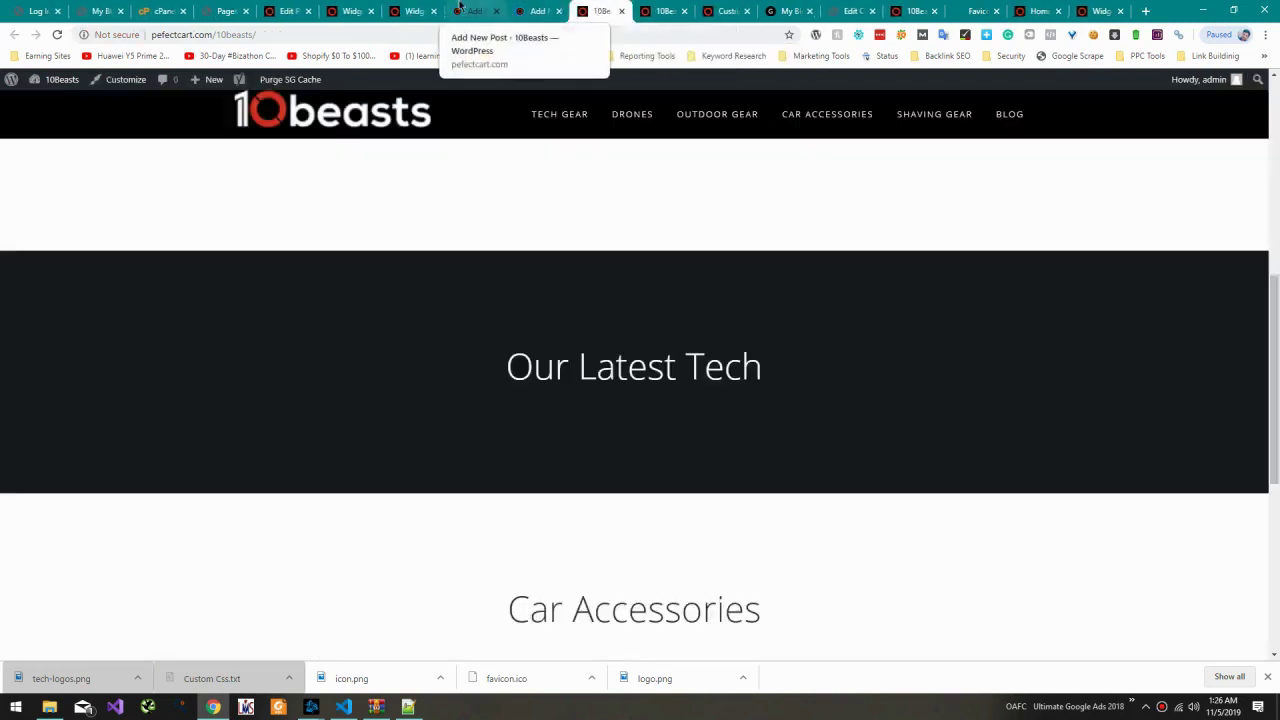
left_click(476, 11)
type("Tech #0")
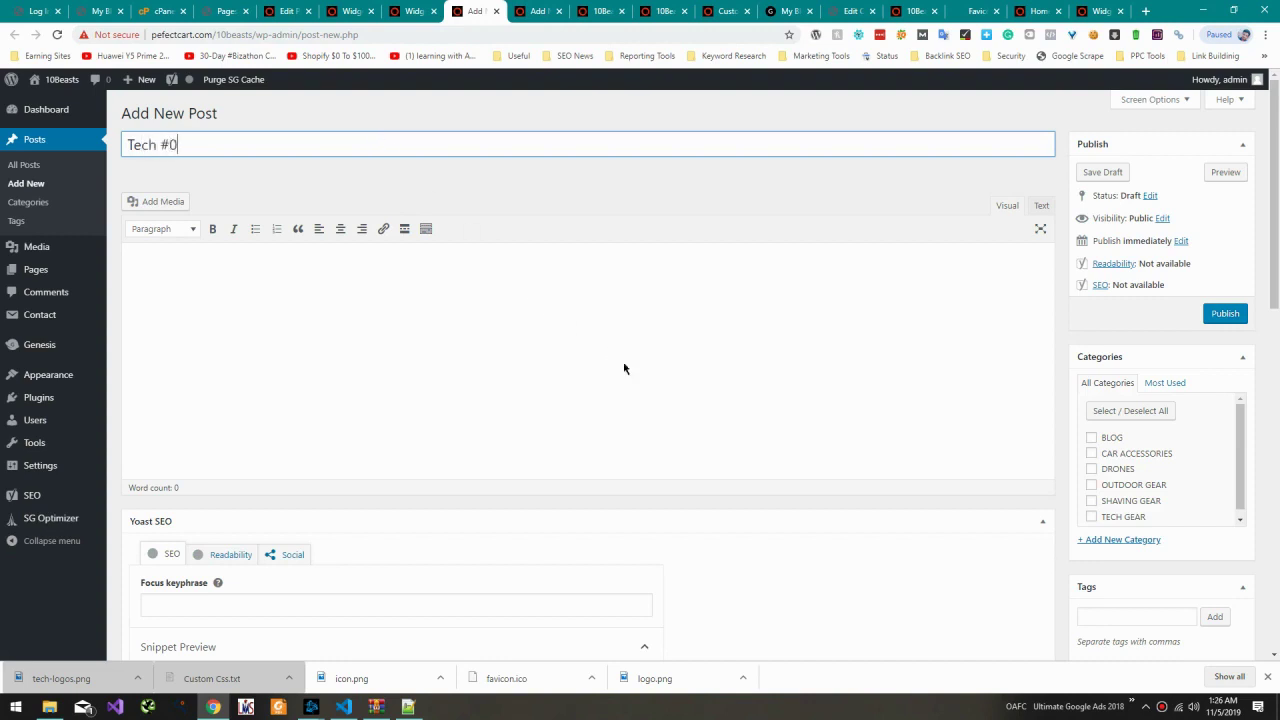
left_click(624, 369)
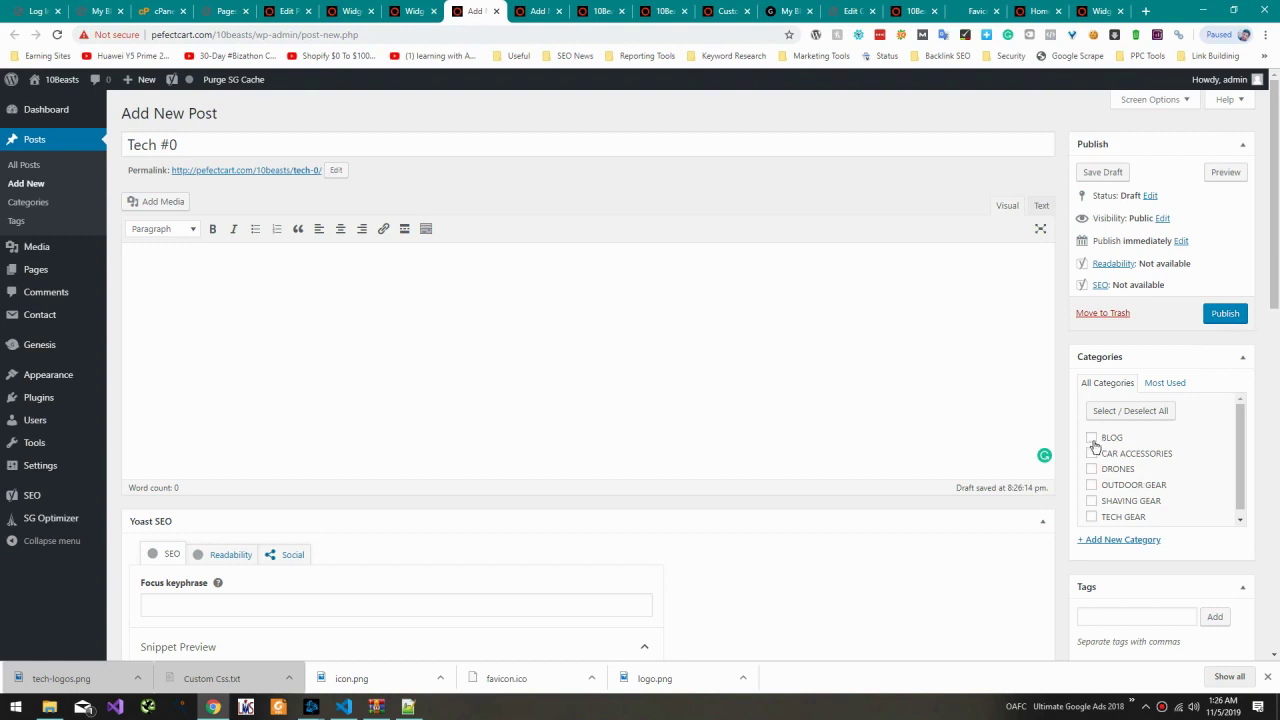
left_click(1225, 314)
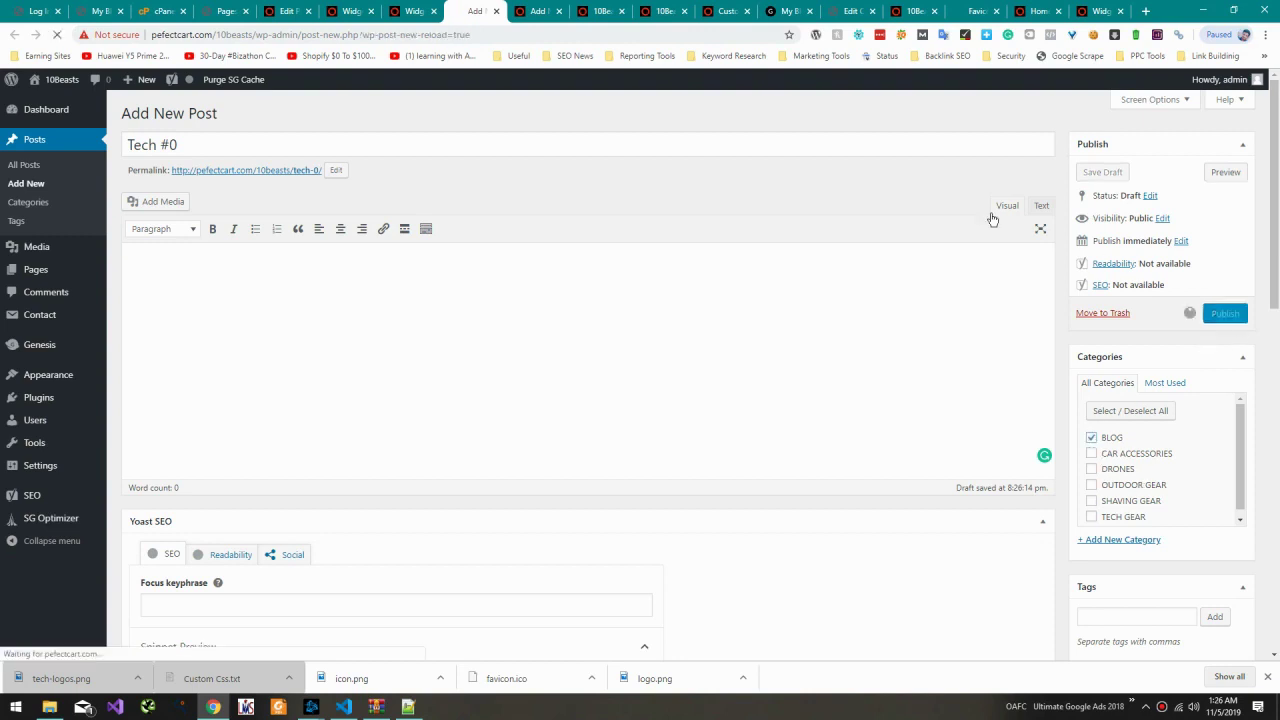
Step: Publish a second post titled "Testing #1" in the BLOG category from the other new post editor
left_click(522, 11)
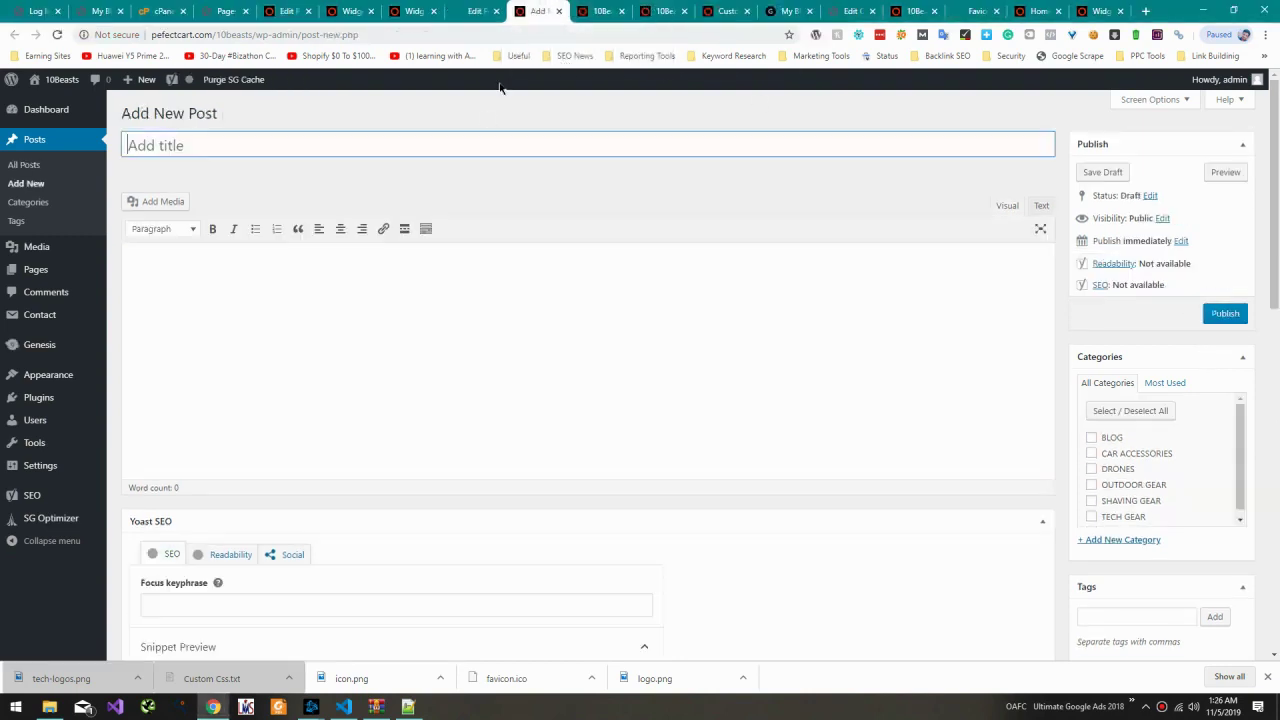
type("Testing #1")
left_click(1091, 438)
left_click(1225, 315)
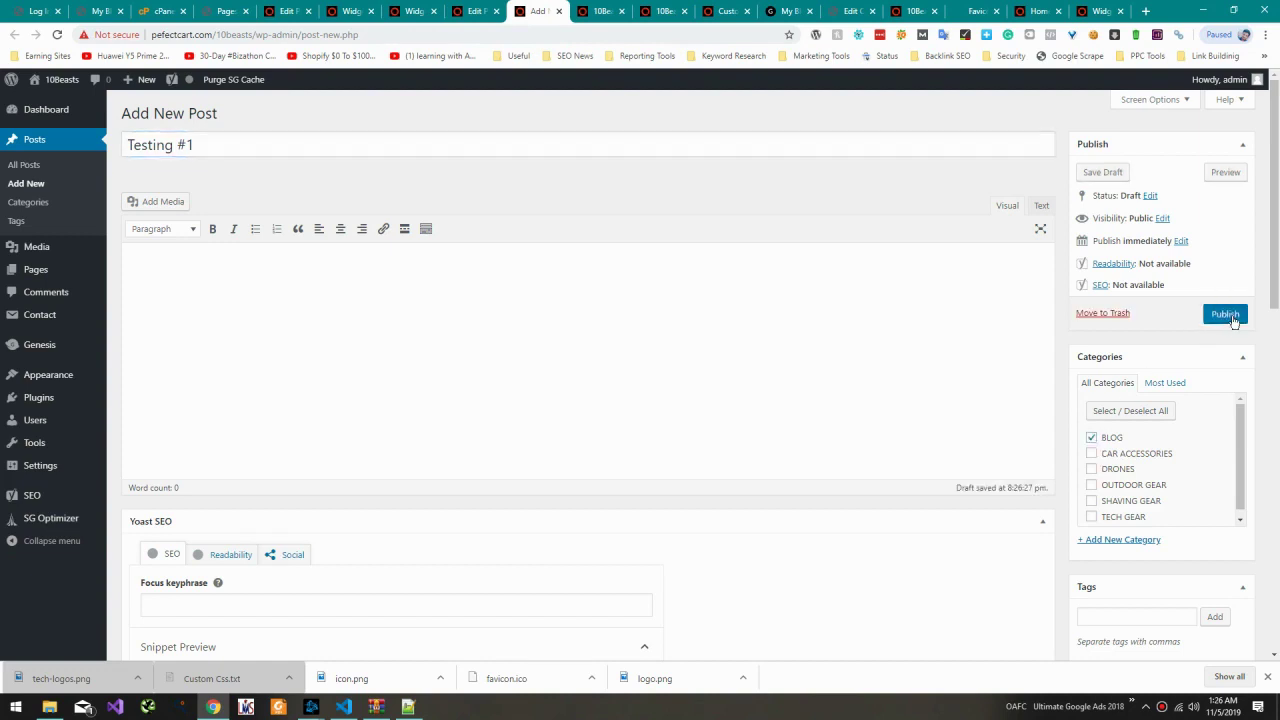
Step: Reload the site's home page and check the "Latest from the Blog" section for the new posts
left_click(475, 11)
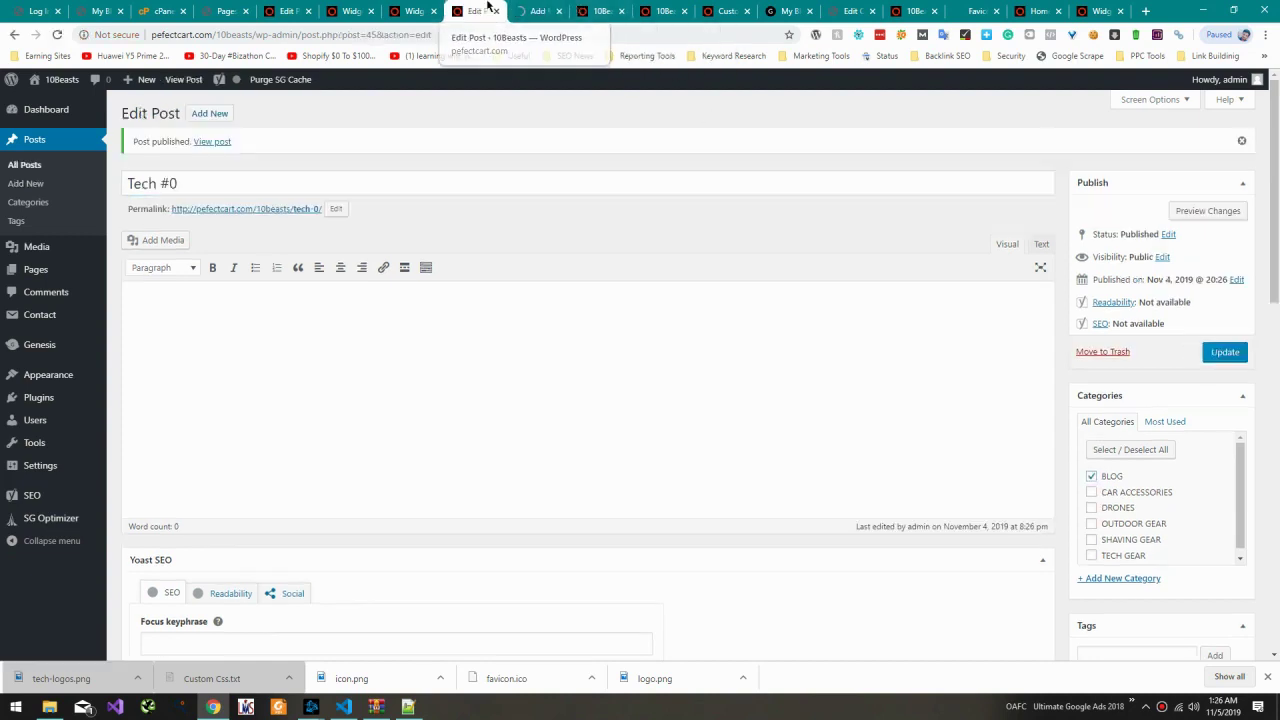
left_click(598, 10)
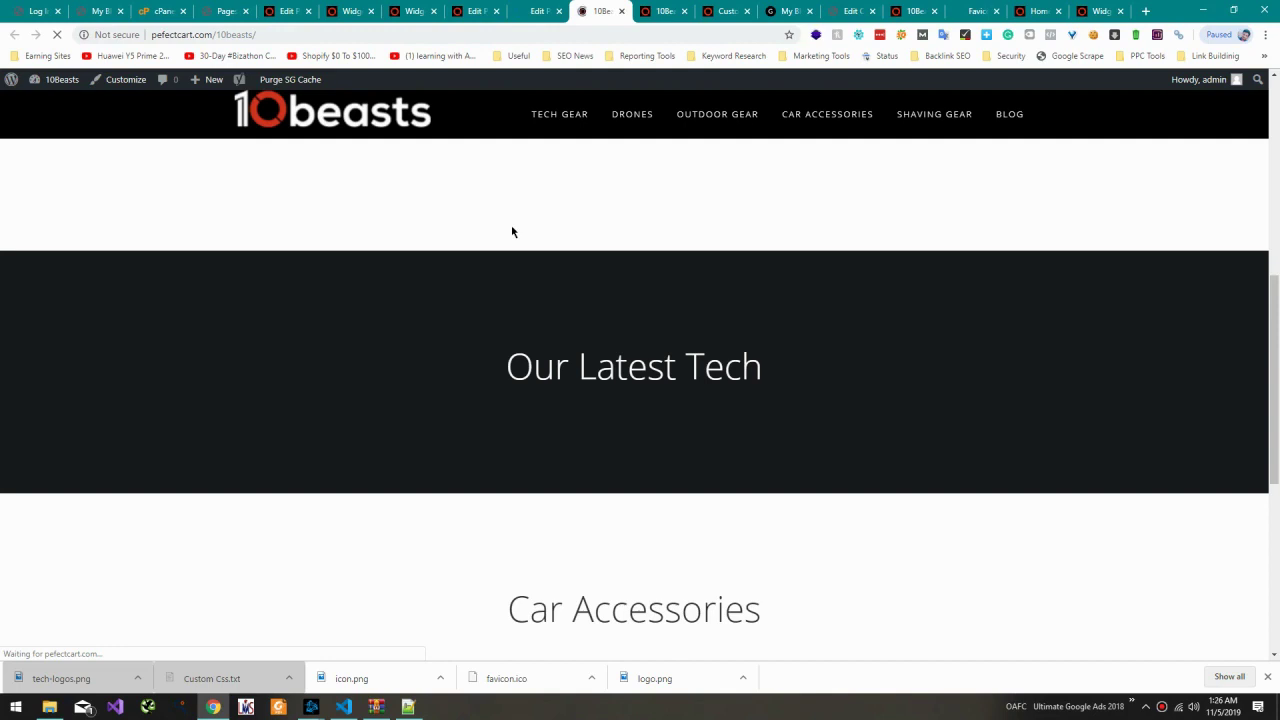
scroll(512, 232, "down", 5)
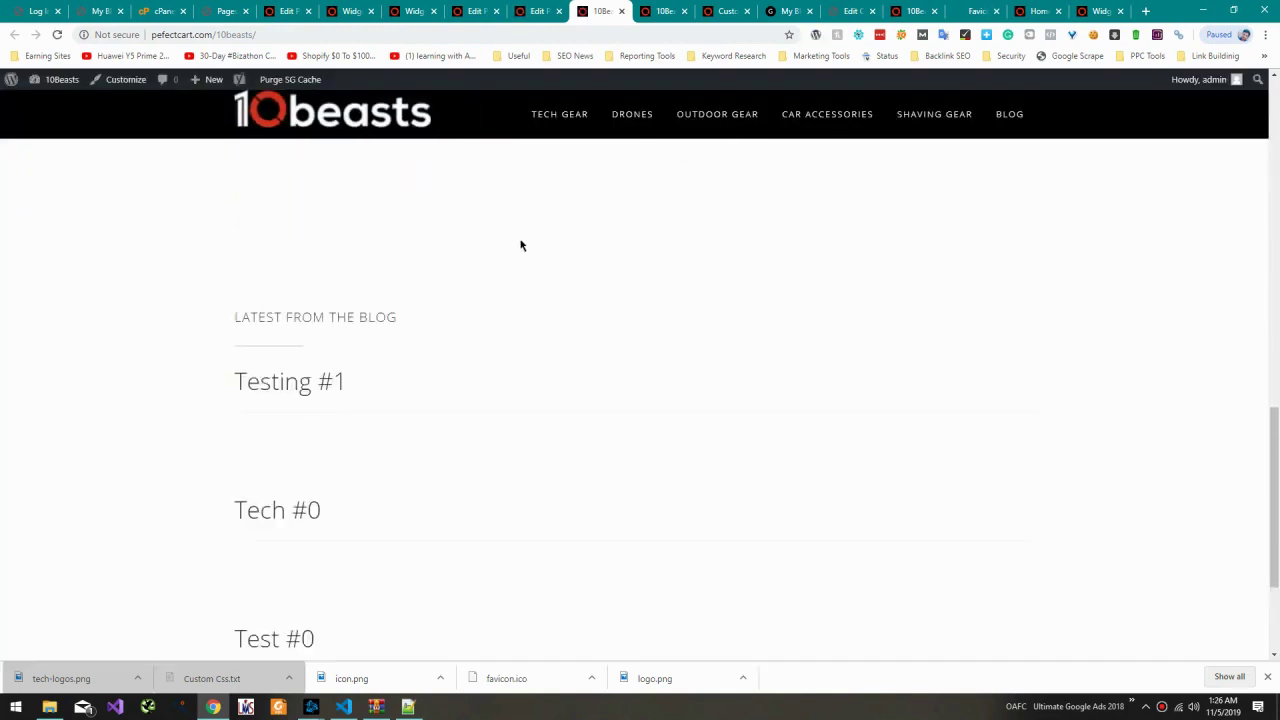
Step: Change the "Tech #0" post's category from BLOG to TECH GEAR and update the post
left_click(475, 11)
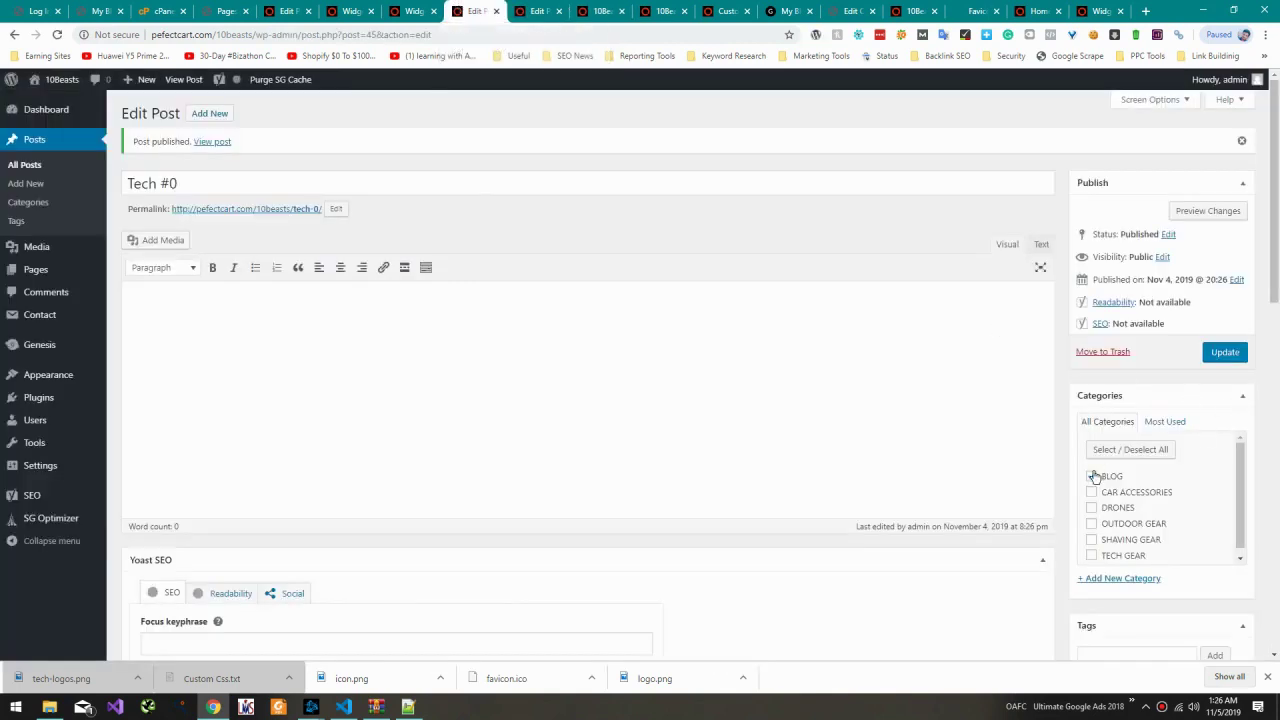
scroll(1098, 537, "down", 1)
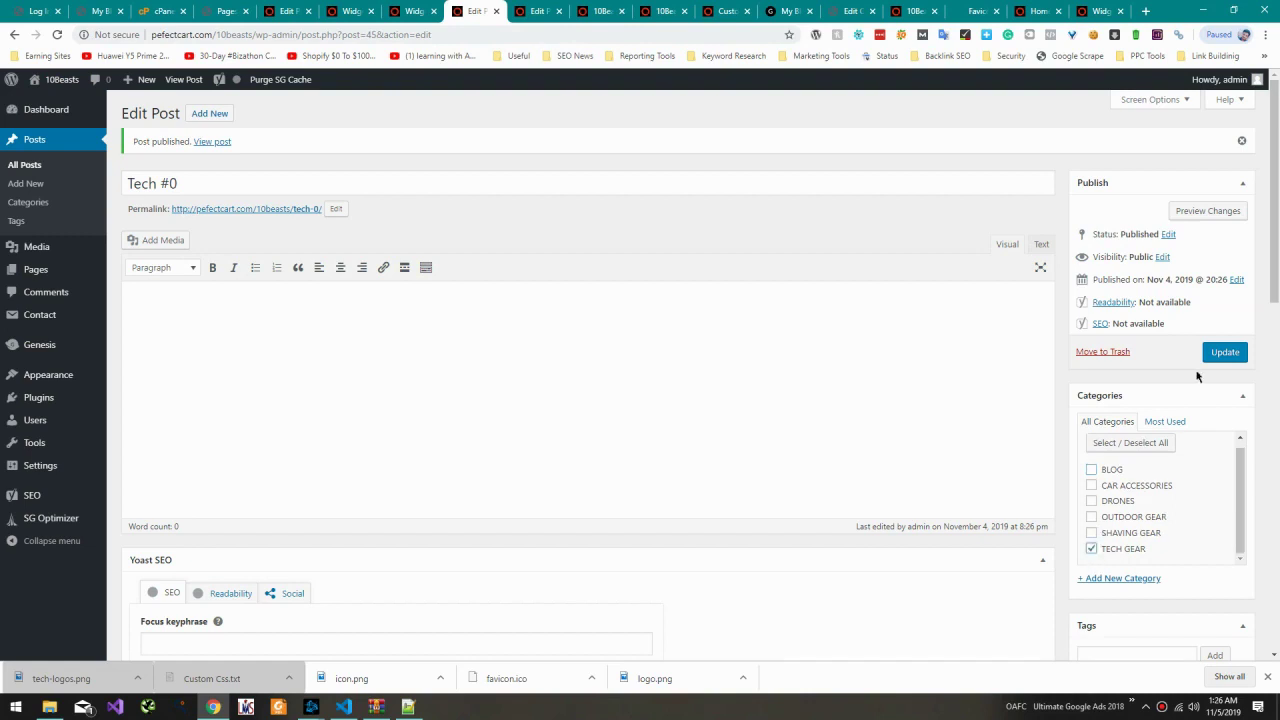
left_click(1223, 353)
Step: Change the "Testing #1" post's category from BLOG to TECH GEAR and update the post
left_click(538, 11)
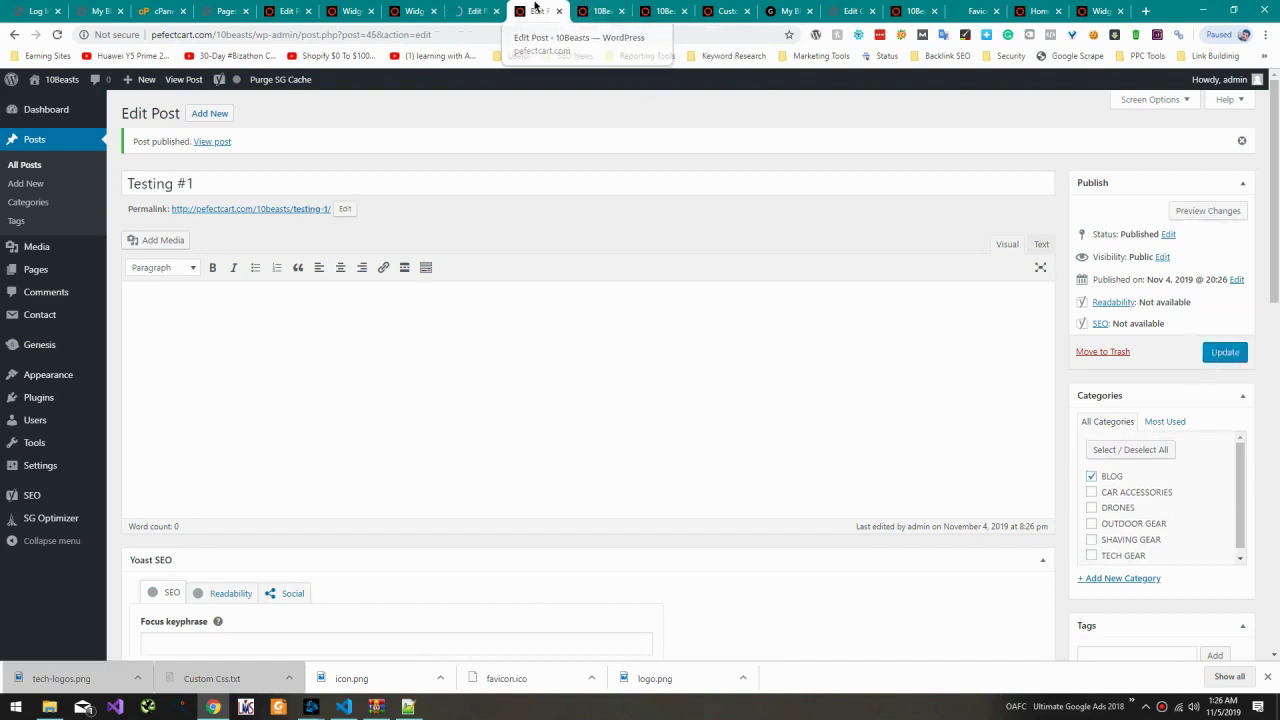
scroll(1208, 409, "down", 2)
scroll(1140, 430, "up", 1)
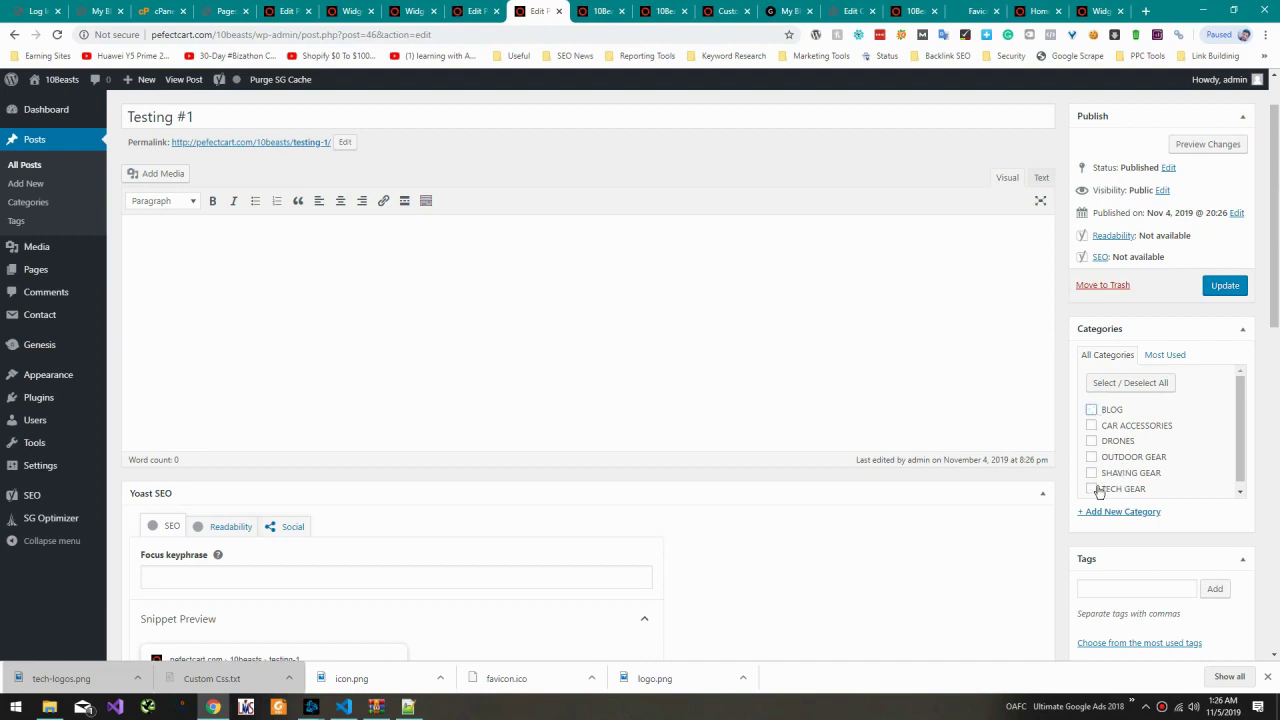
left_click(1224, 286)
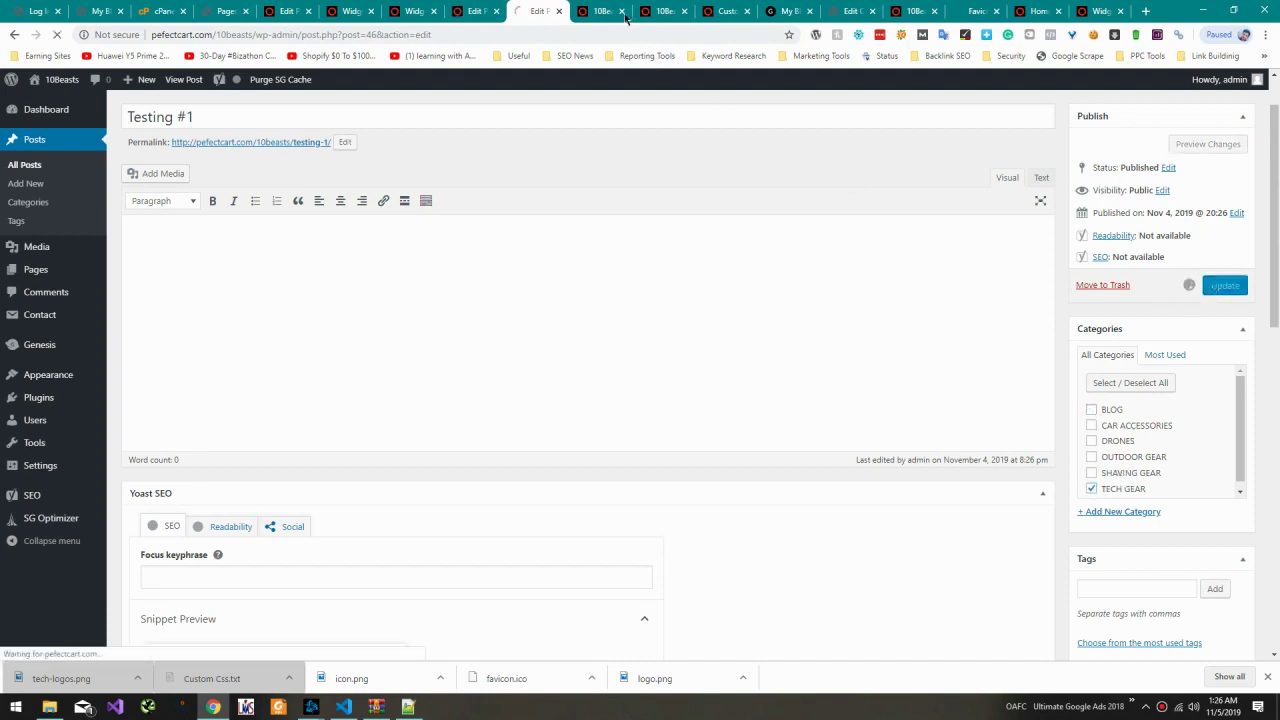
Step: Reload the home page to check its "Our Latest Tech" section and review the category settings of both tech posts
left_click(603, 11)
left_click(653, 11)
left_click(603, 11)
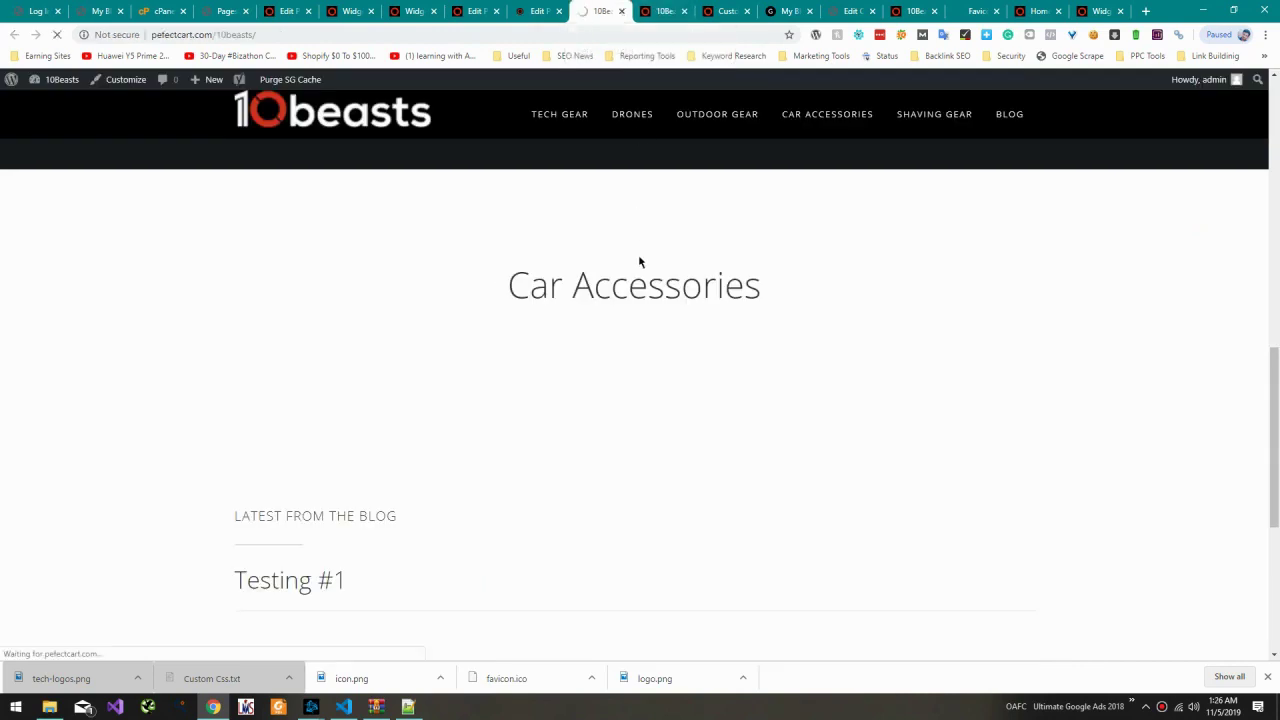
key("F5")
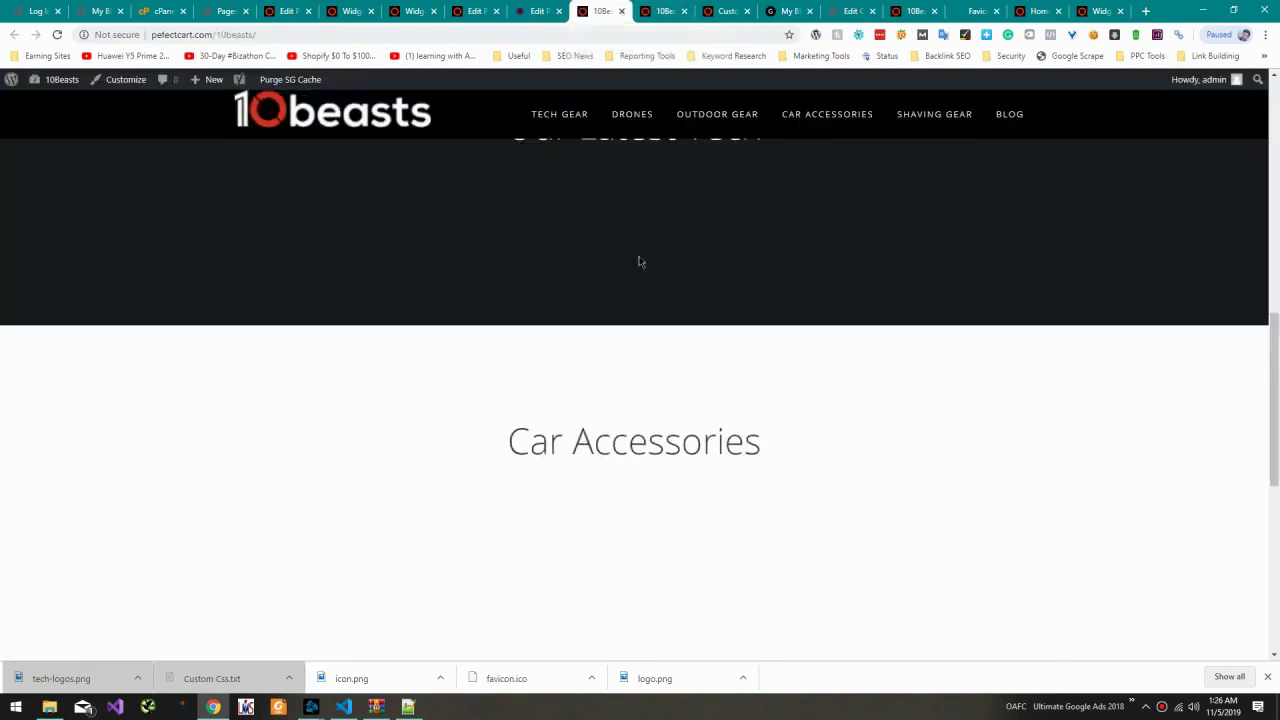
scroll(676, 355, "down", 6)
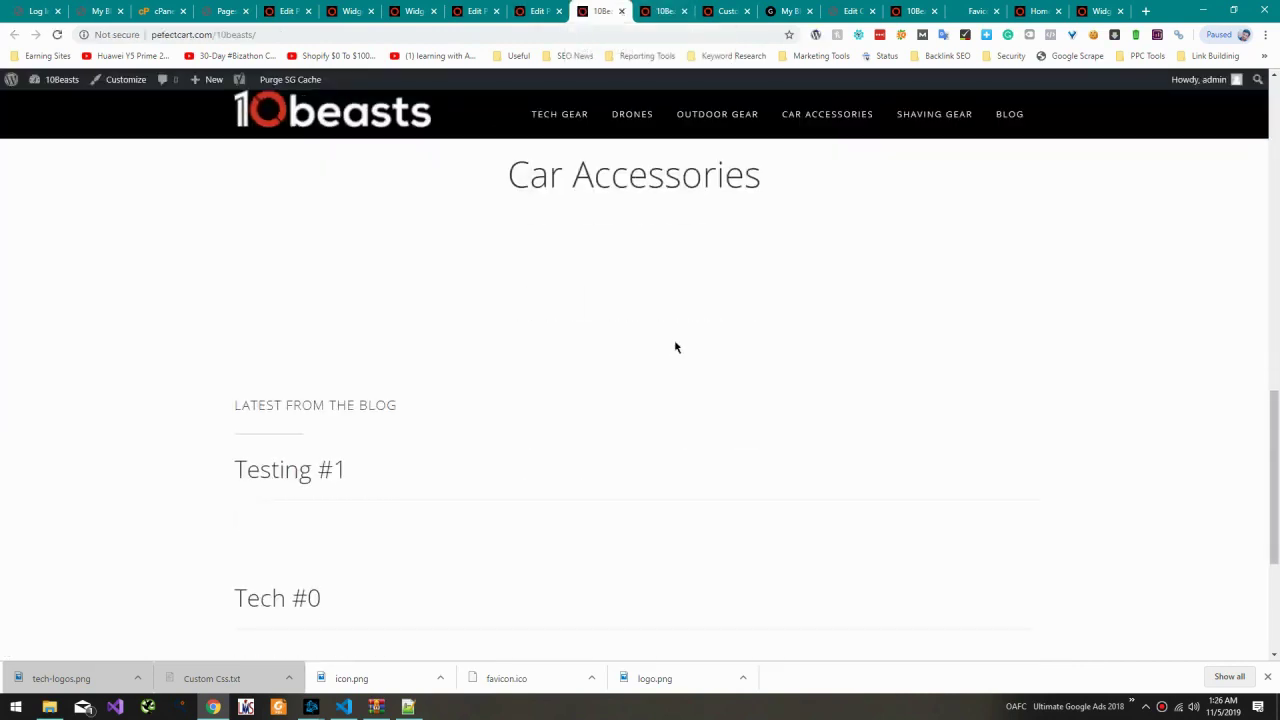
scroll(676, 347, "up", 6)
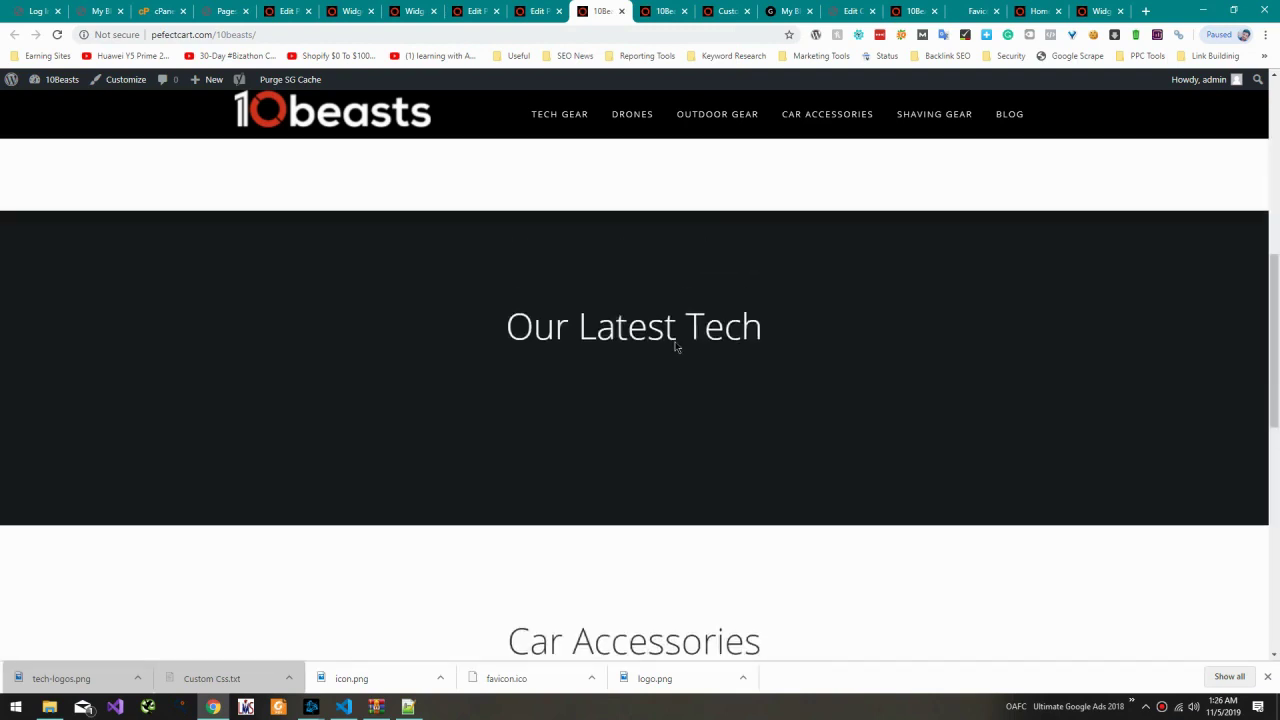
left_click(540, 11)
left_click(478, 10)
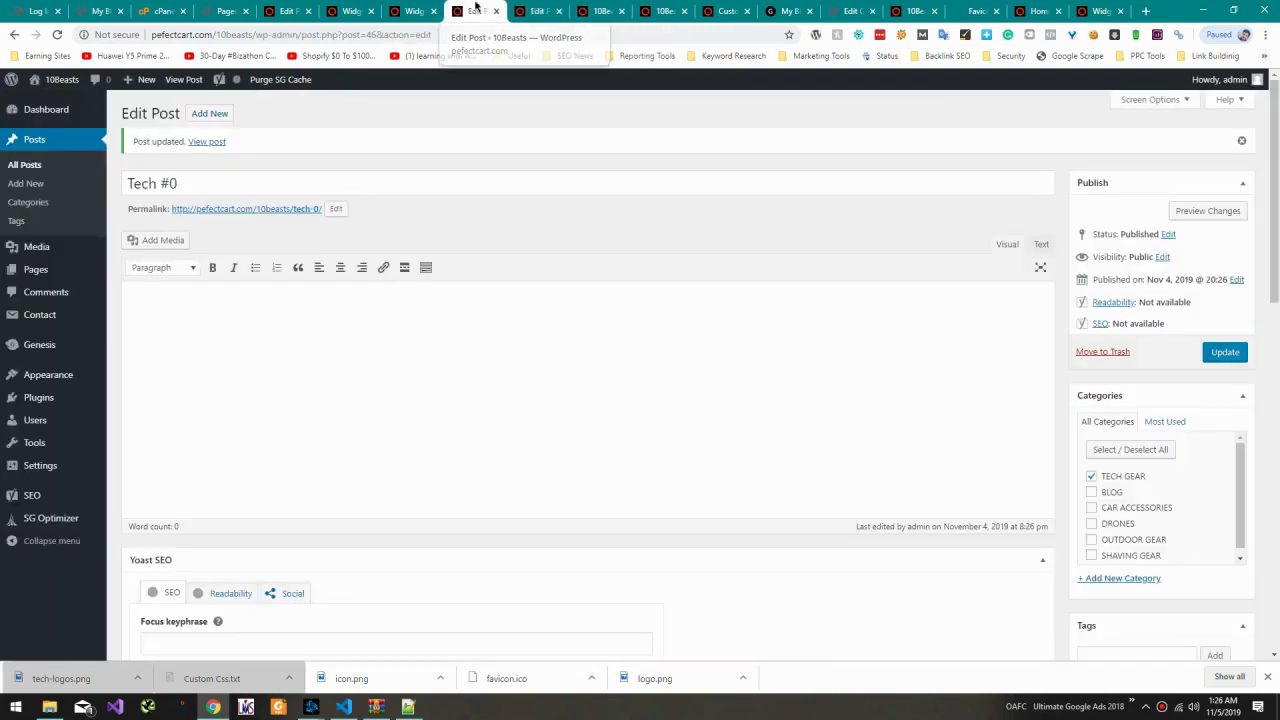
left_click(594, 10)
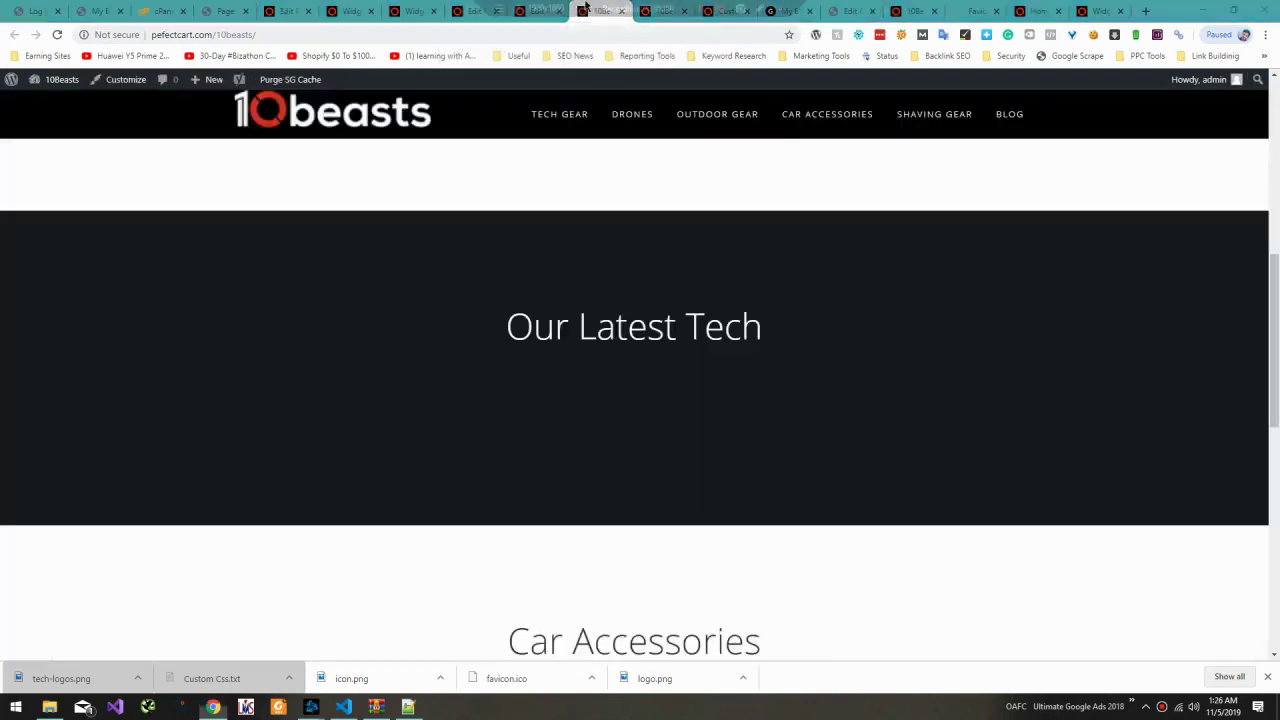
Step: Open new post editors from the "Test #0" post page and publish "Car #0" in the CAR ACCESSORIES category
left_click(381, 10)
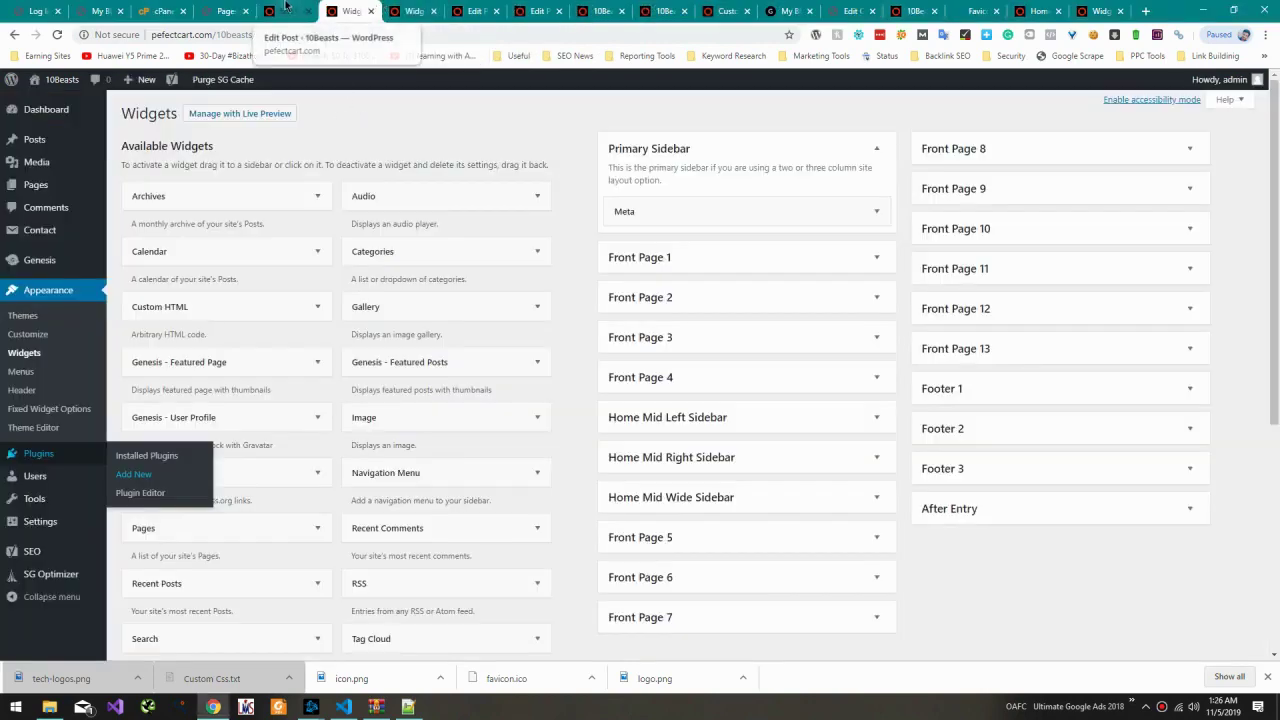
left_click(286, 11)
middle_click(40, 184)
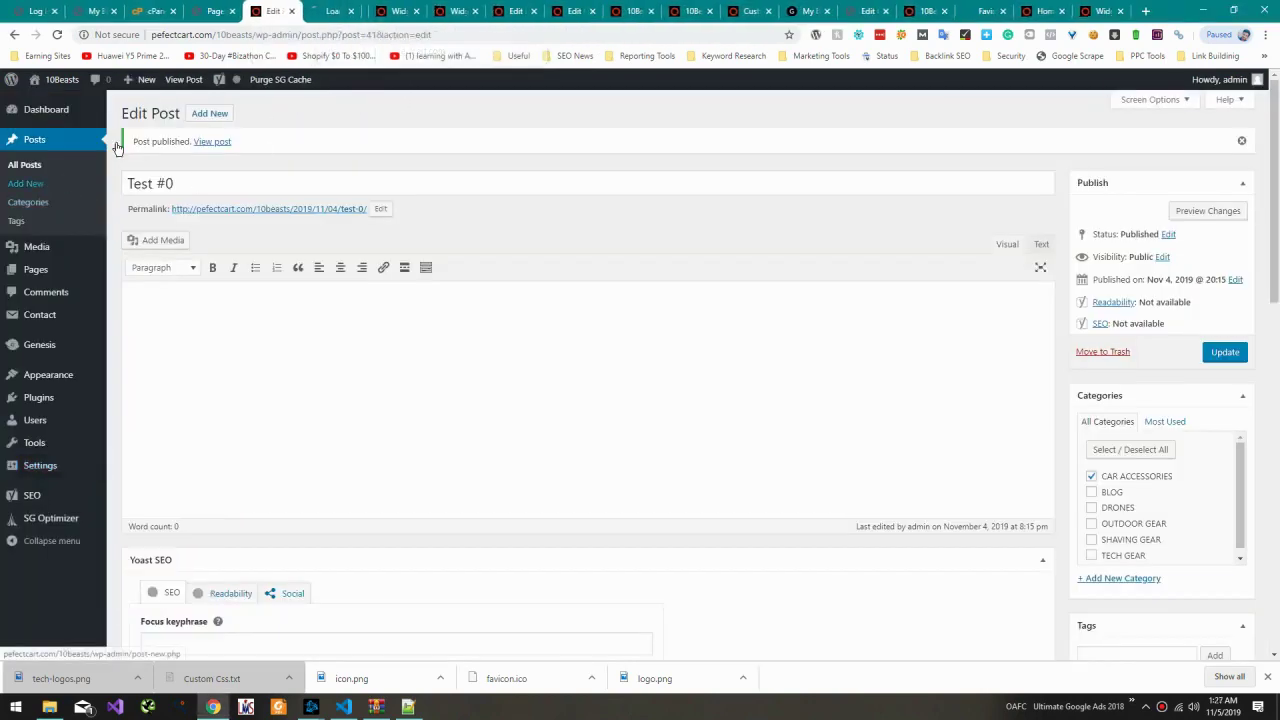
left_click(318, 11)
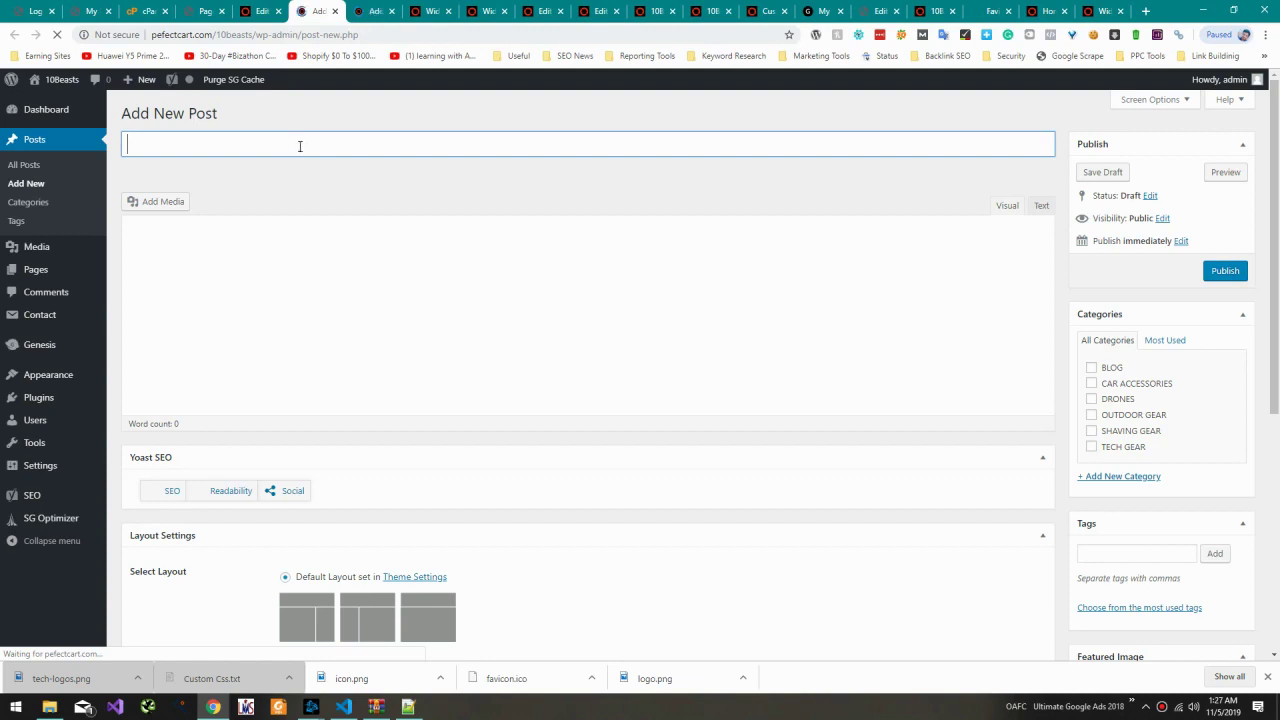
type("Car")
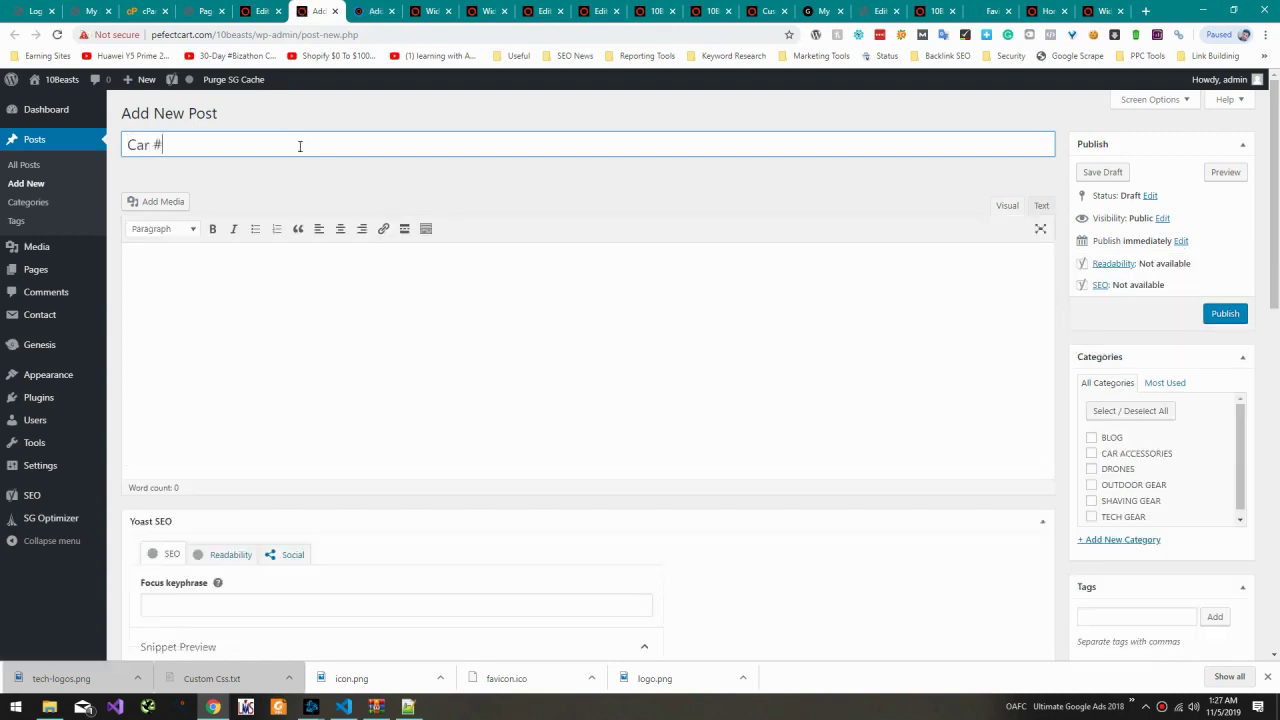
type(" #0")
left_click(1091, 455)
left_click(1225, 313)
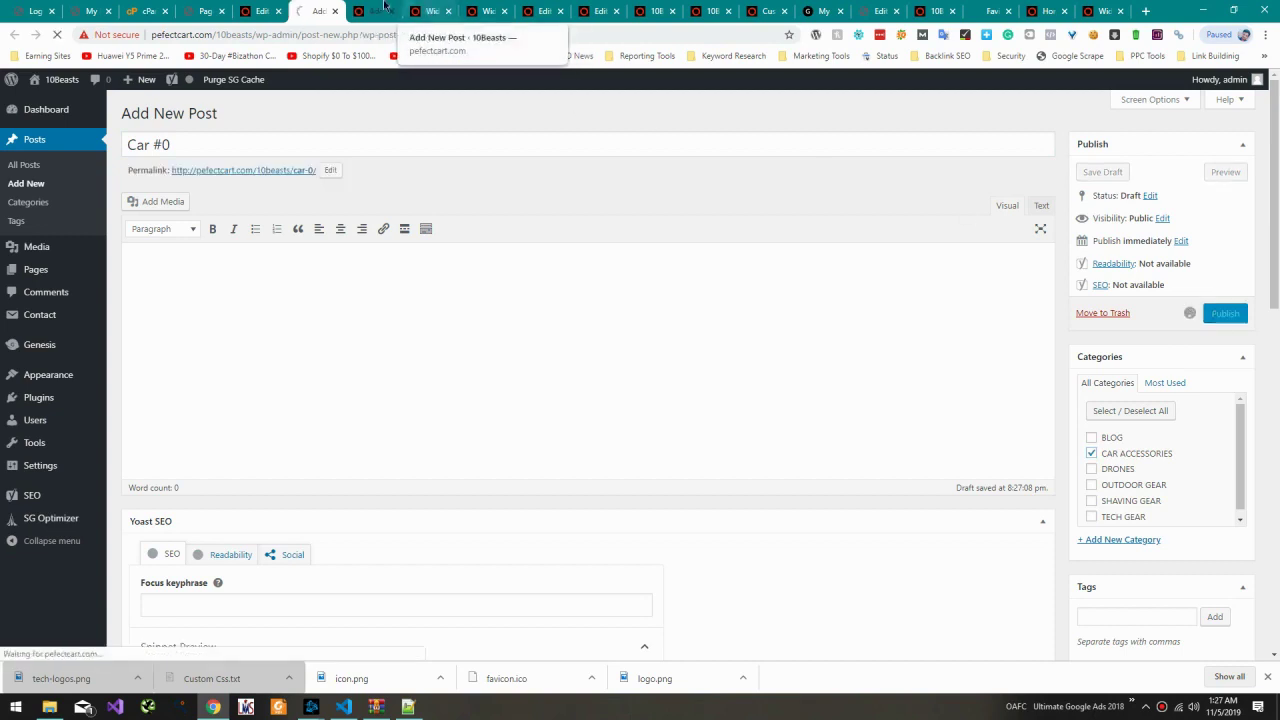
Step: Publish another post titled "Car #1" in the CAR ACCESSORIES category
left_click(384, 8)
type("Car #1")
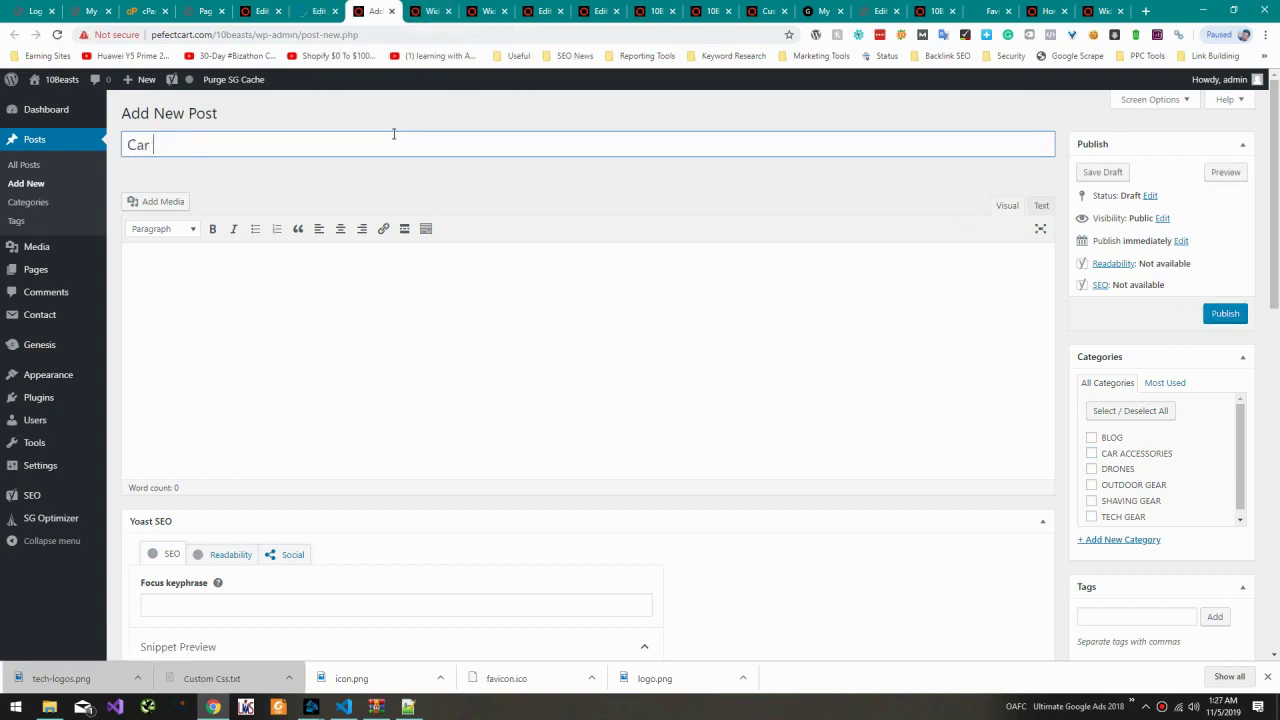
left_click(1091, 453)
left_click(1225, 314)
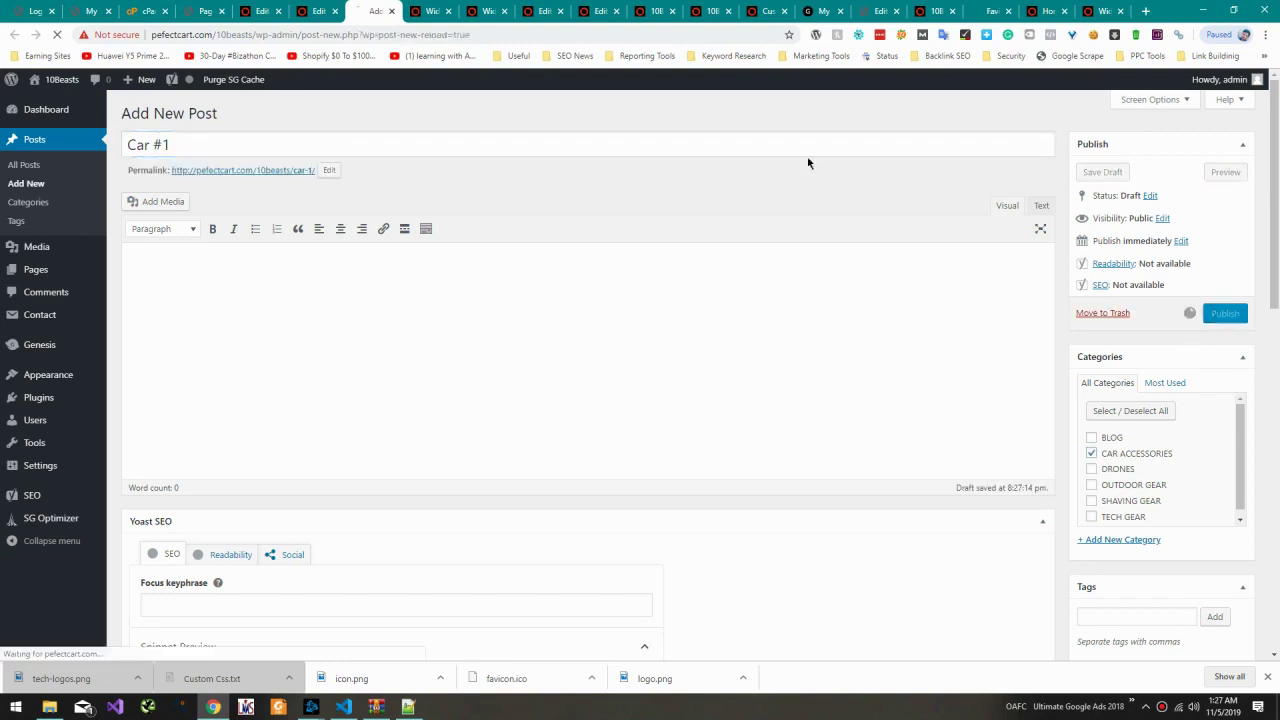
Step: Reload the home page and examine its "Our Latest Tech" and "Car Accessories" sections for the published test posts
left_click(432, 11)
left_click(545, 11)
left_click(600, 11)
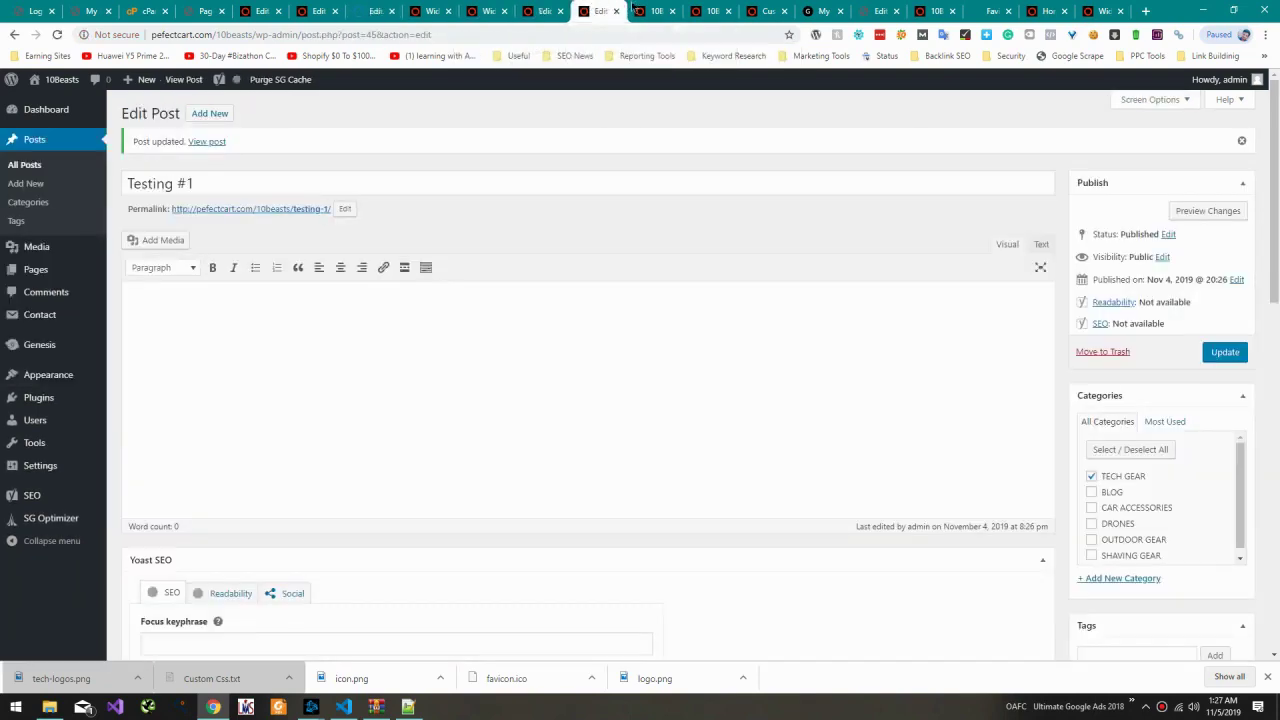
left_click(656, 11)
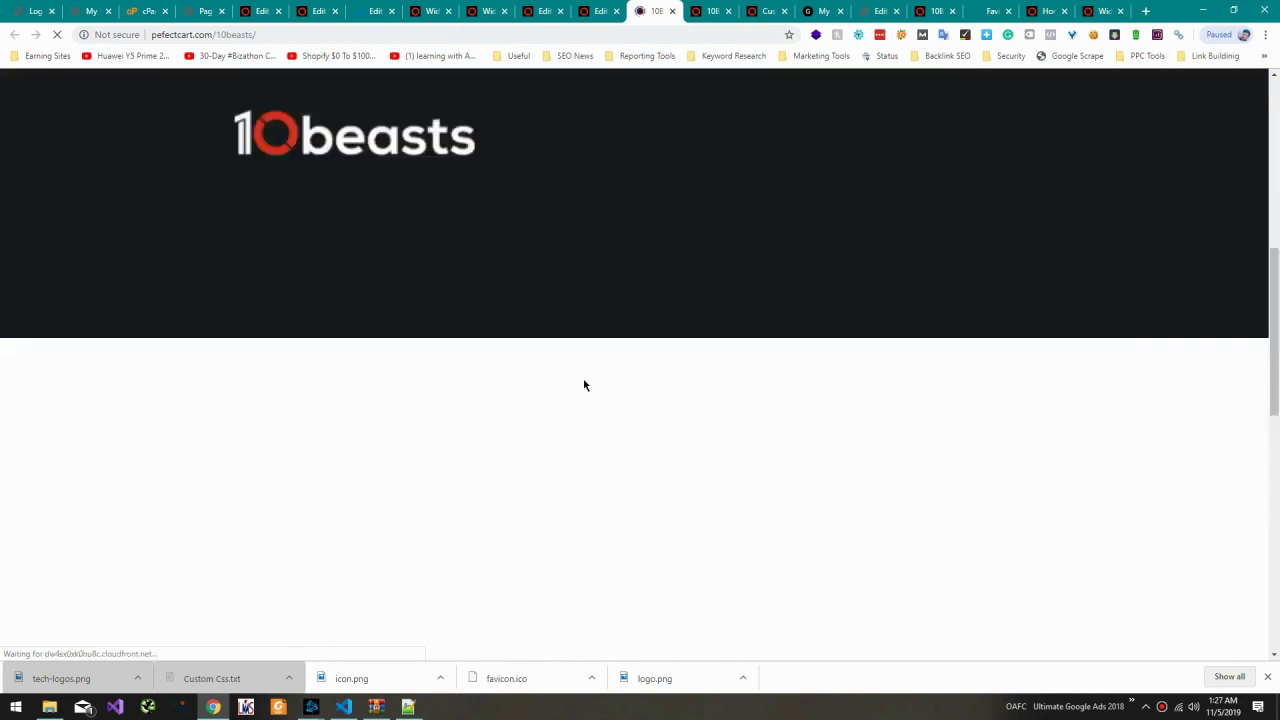
scroll(583, 379, "down", 5)
scroll(530, 366, "down", 4)
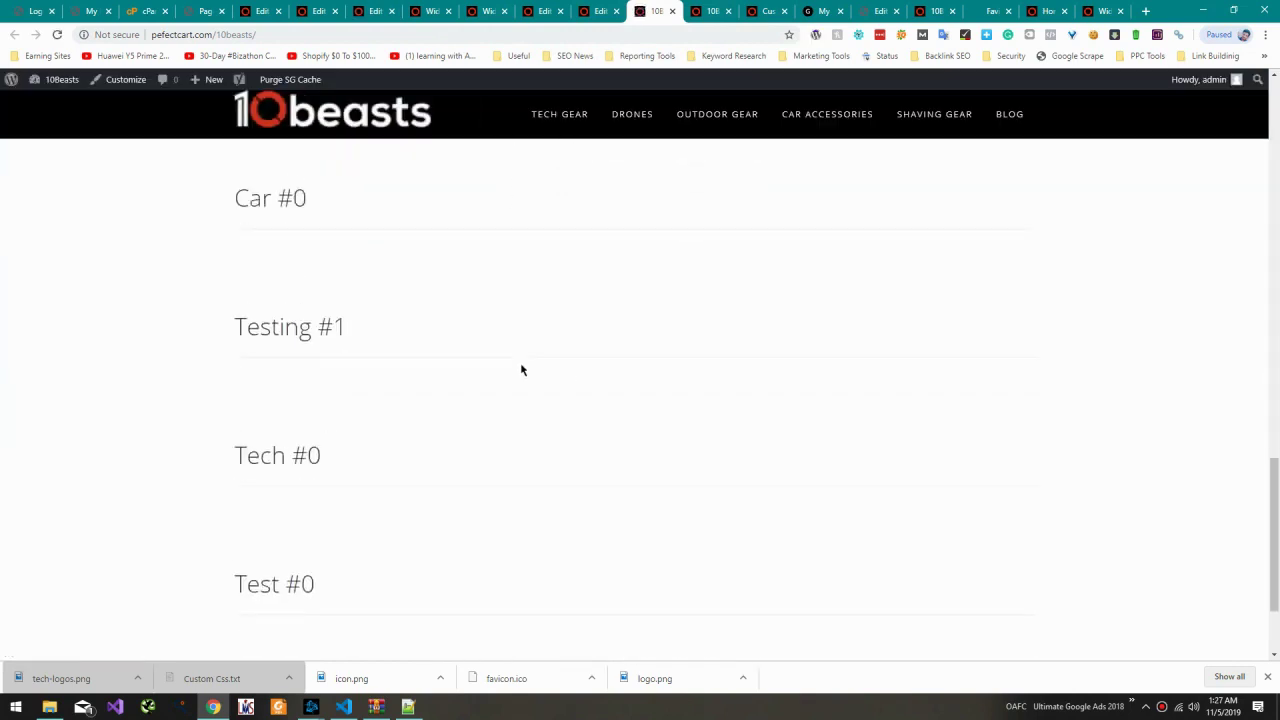
scroll(521, 366, "up", 4)
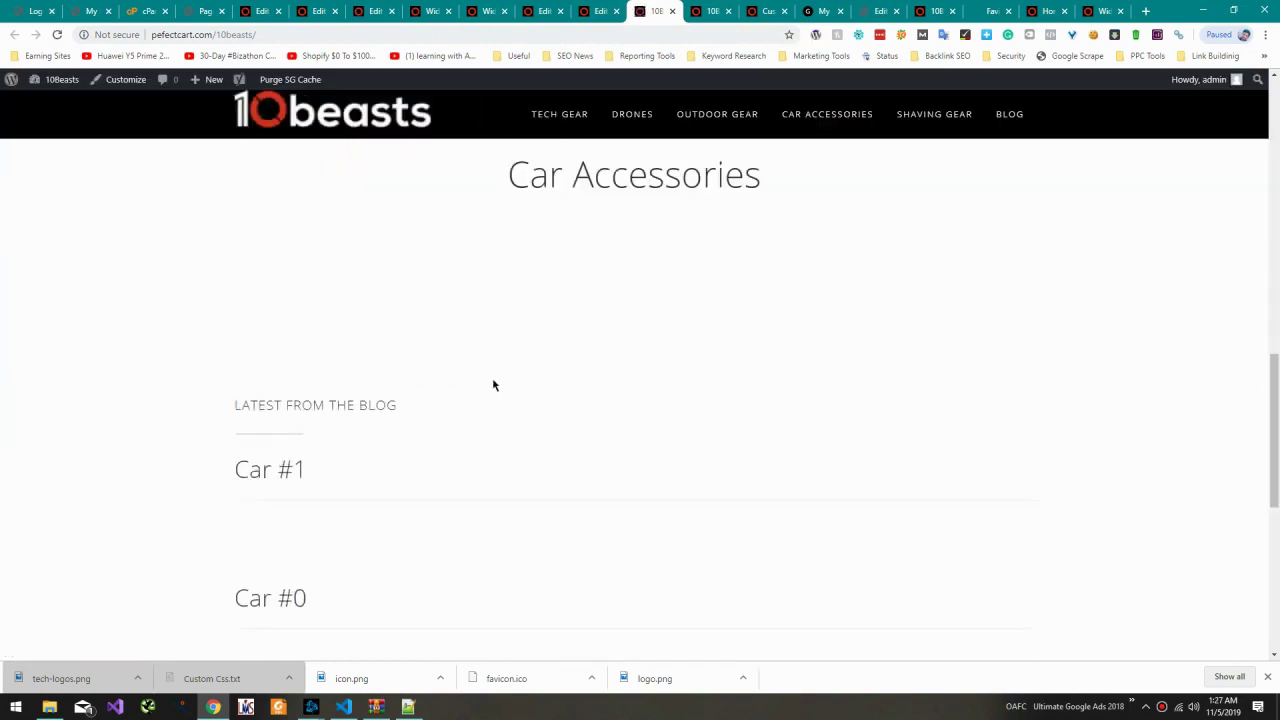
scroll(431, 400, "up", 3)
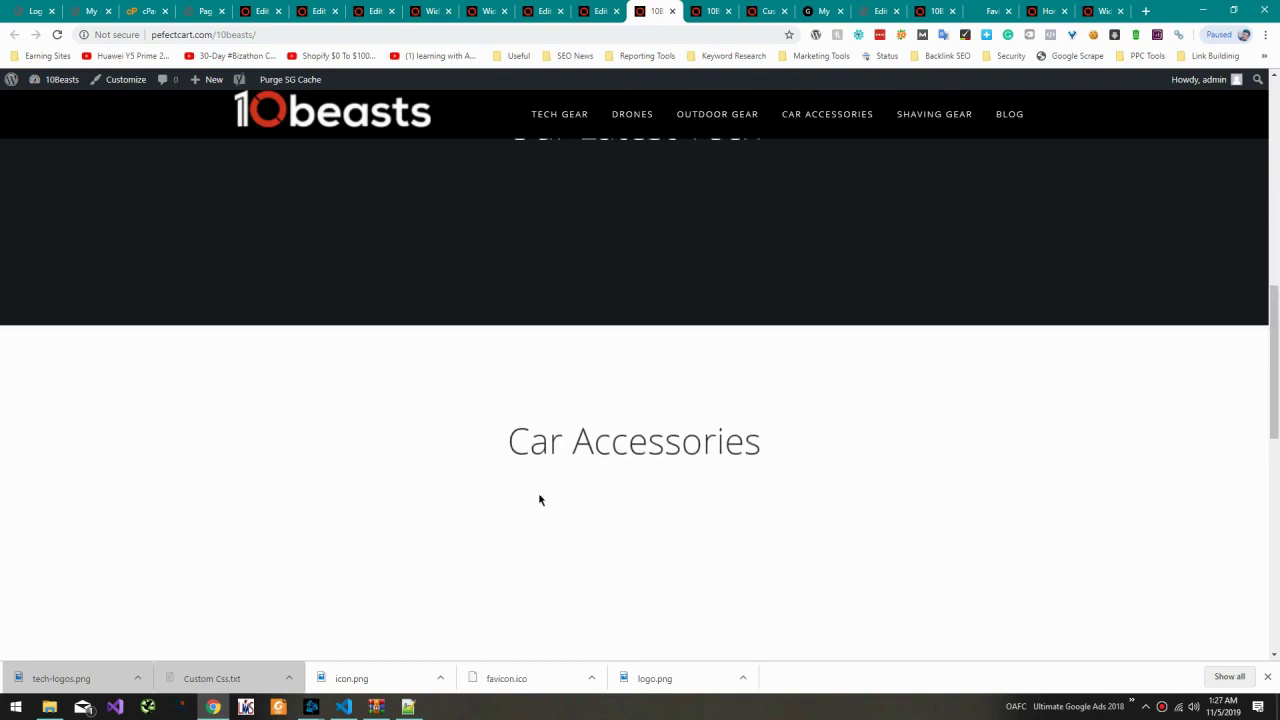
scroll(650, 518, "up", 2)
Step: In the Front Page 4 "Our Latest Tech" widget, set the number of columns to 2 and save it
left_click(600, 11)
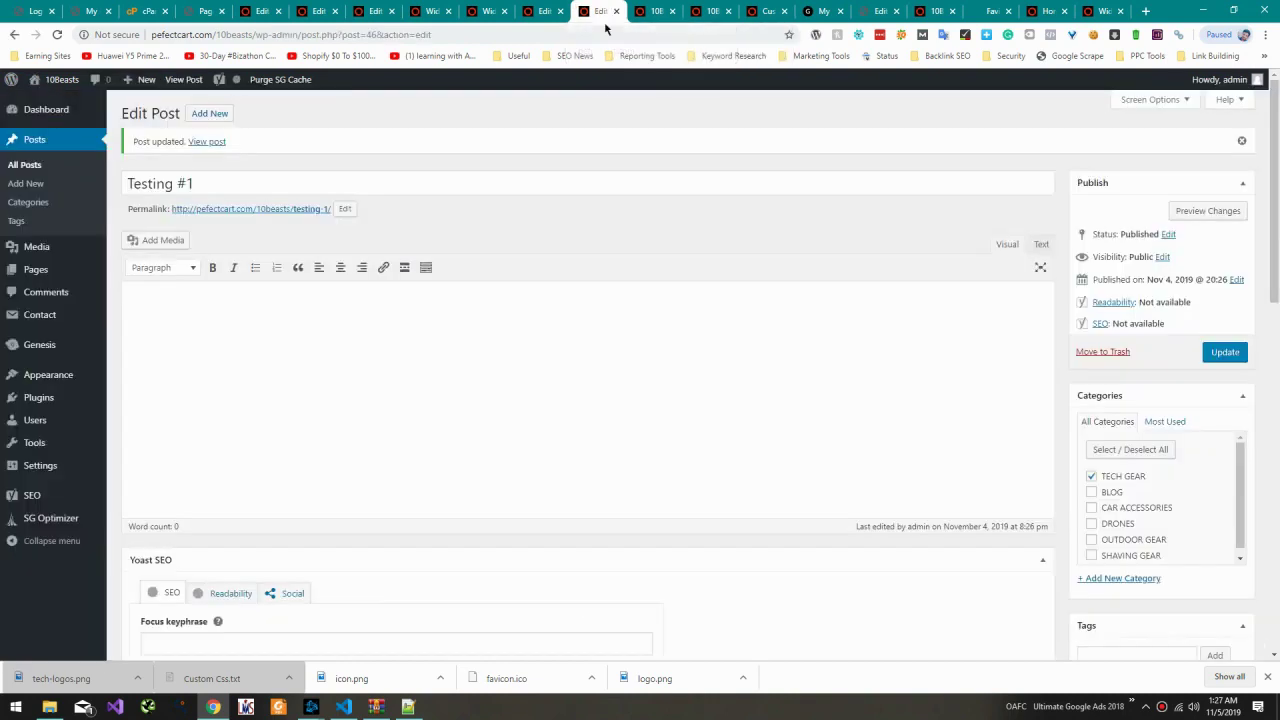
left_click(544, 11)
left_click(490, 11)
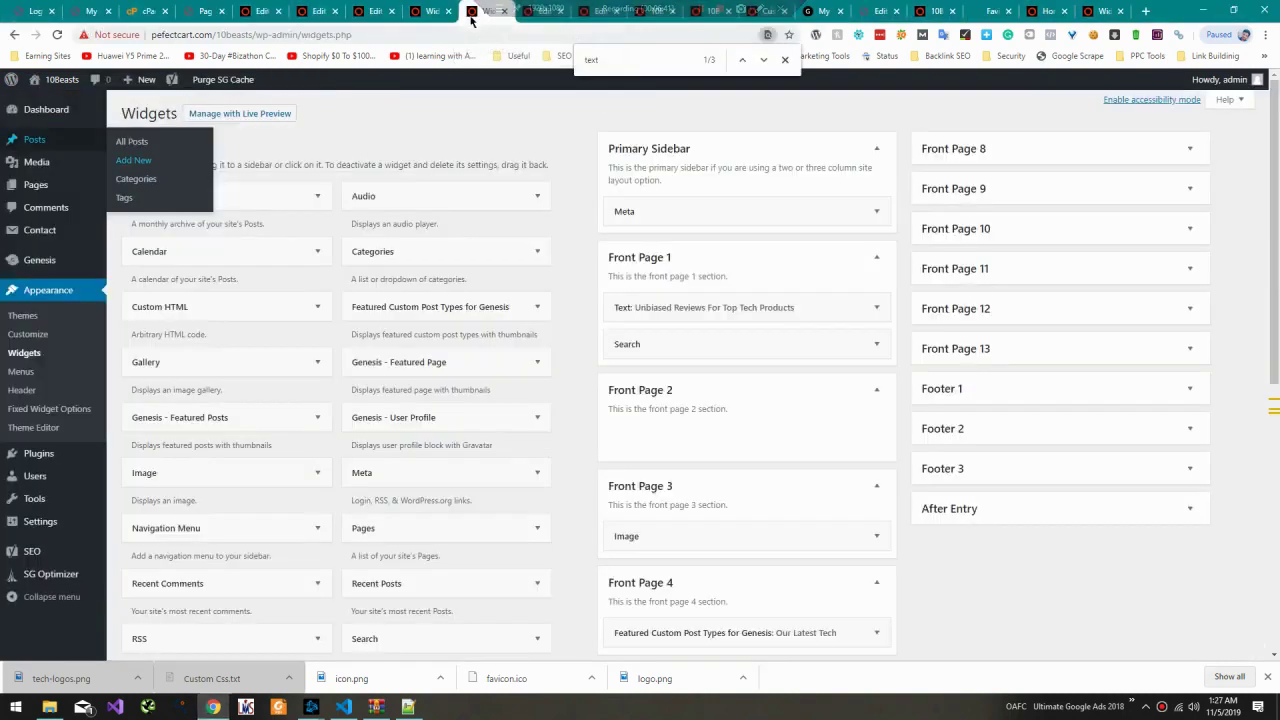
scroll(723, 334, "down", 3)
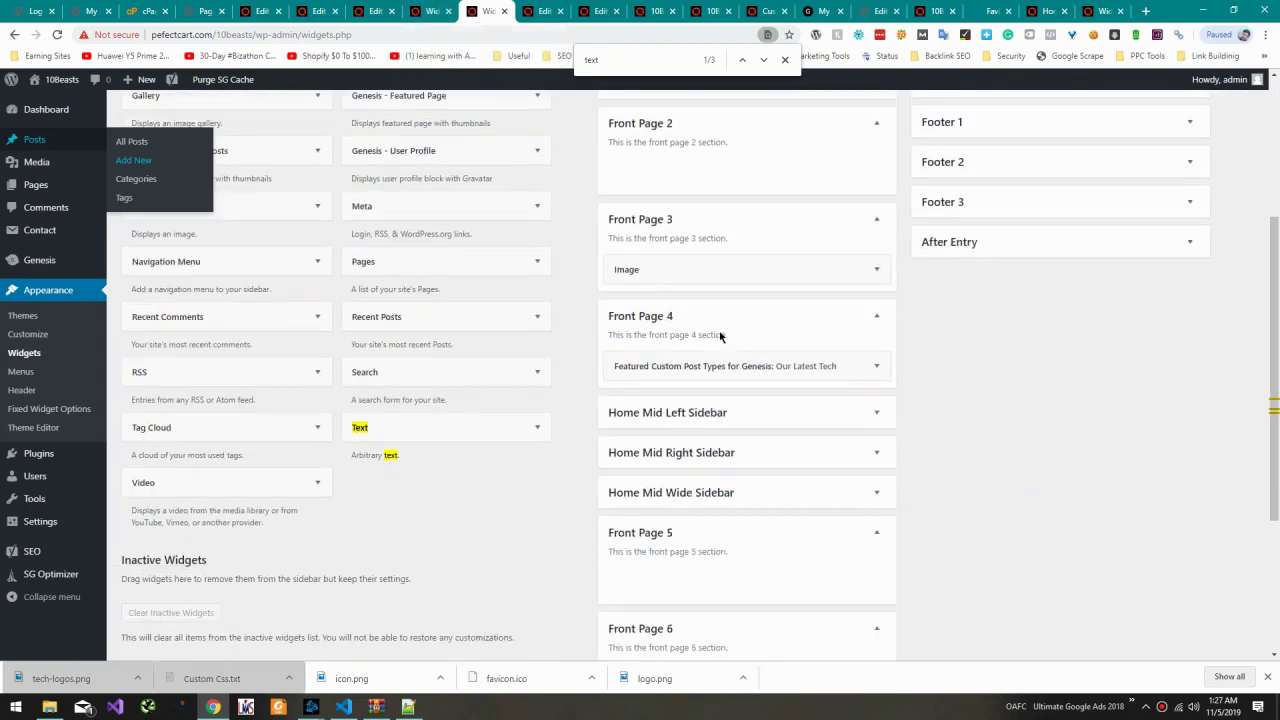
left_click(731, 367)
scroll(733, 369, "down", 3)
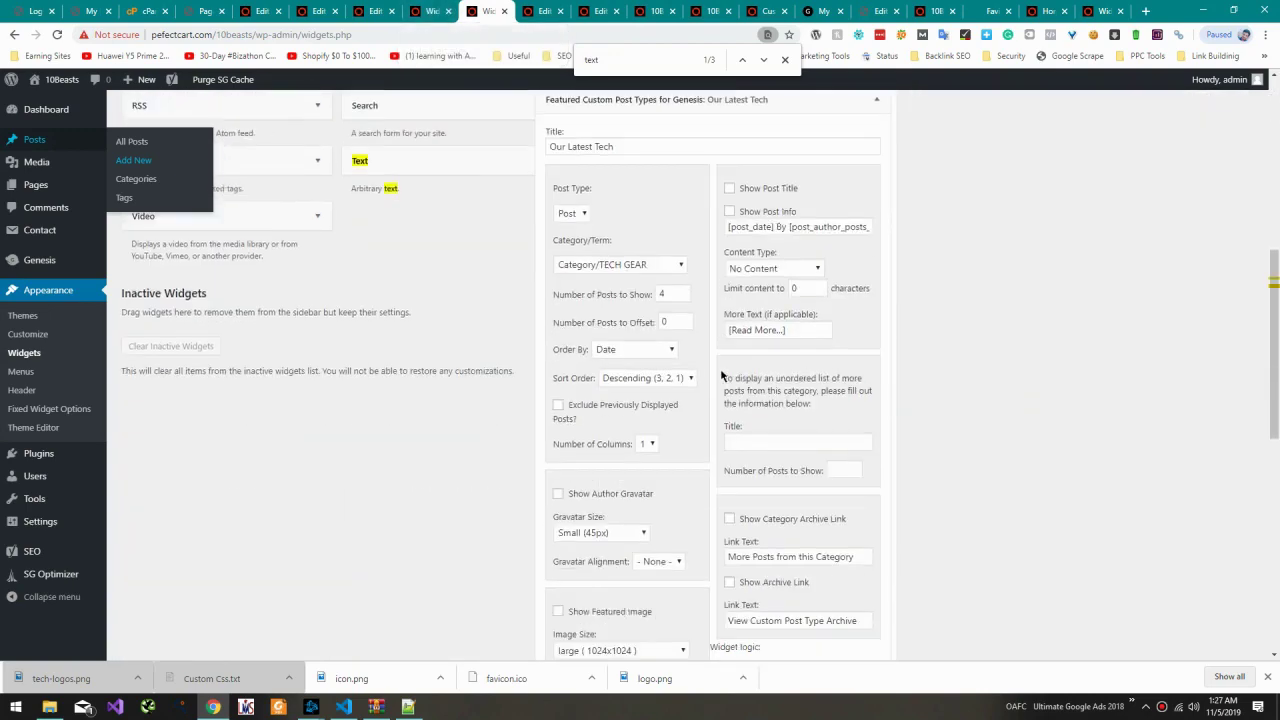
left_click(646, 447)
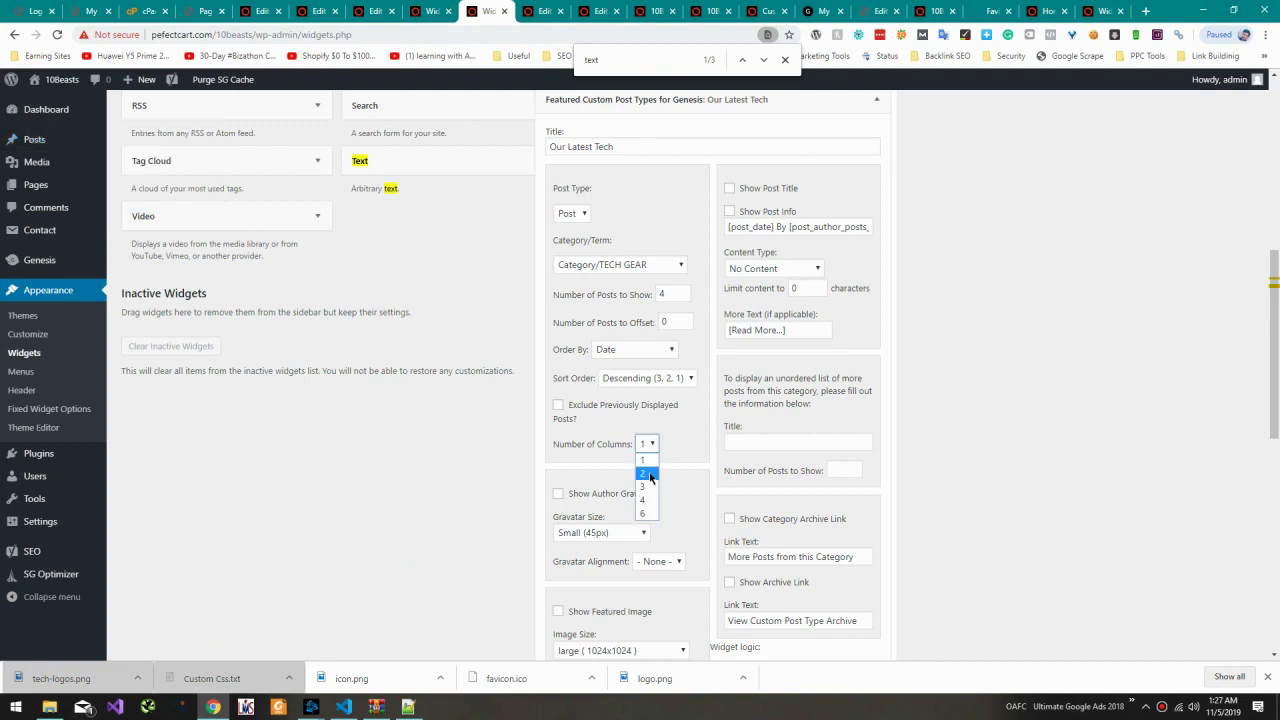
left_click(647, 473)
scroll(699, 460, "down", 2)
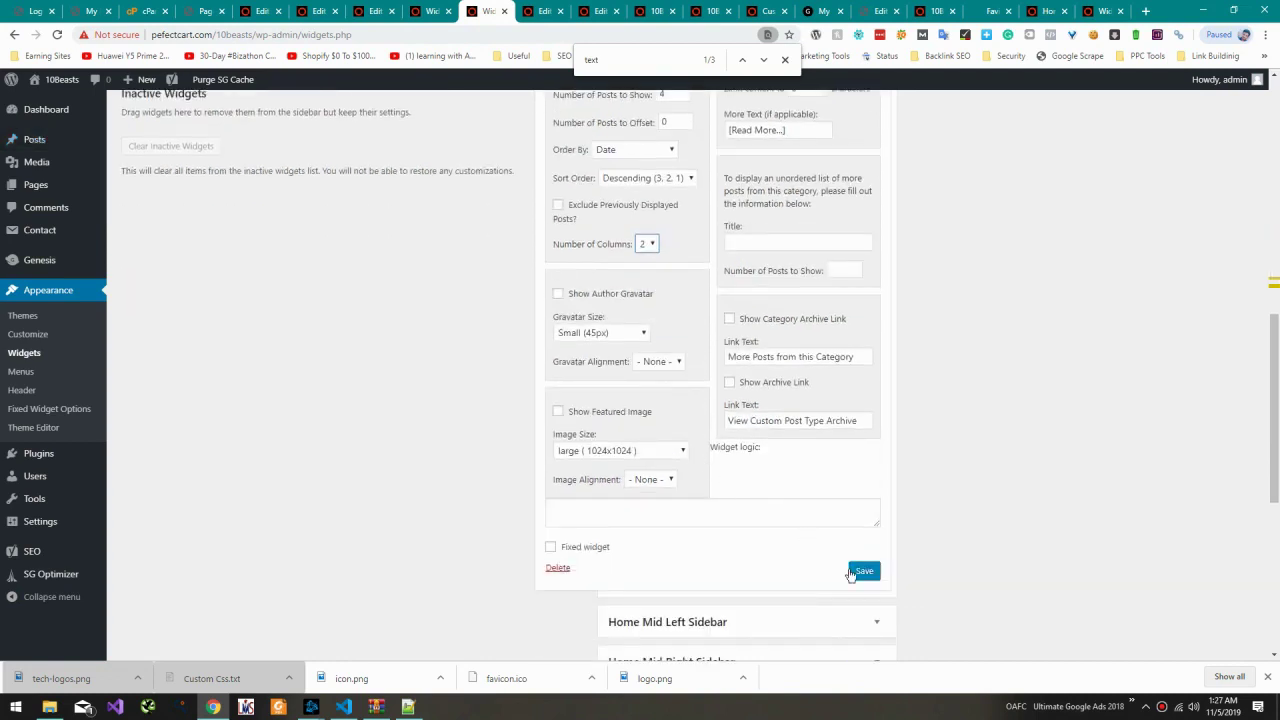
left_click(851, 573)
Step: Enable Show Post Title in the "Our Latest Tech" widget, save it and collapse its settings
scroll(793, 471, "up", 3)
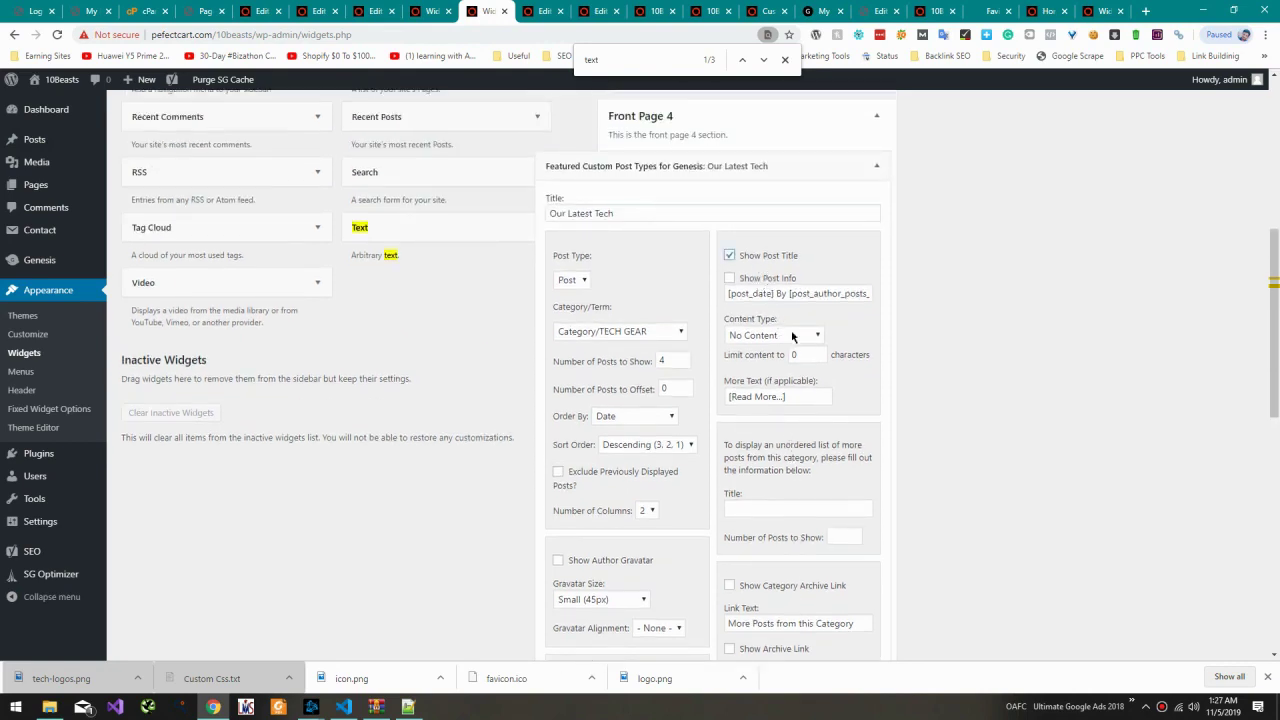
scroll(795, 340, "down", 3)
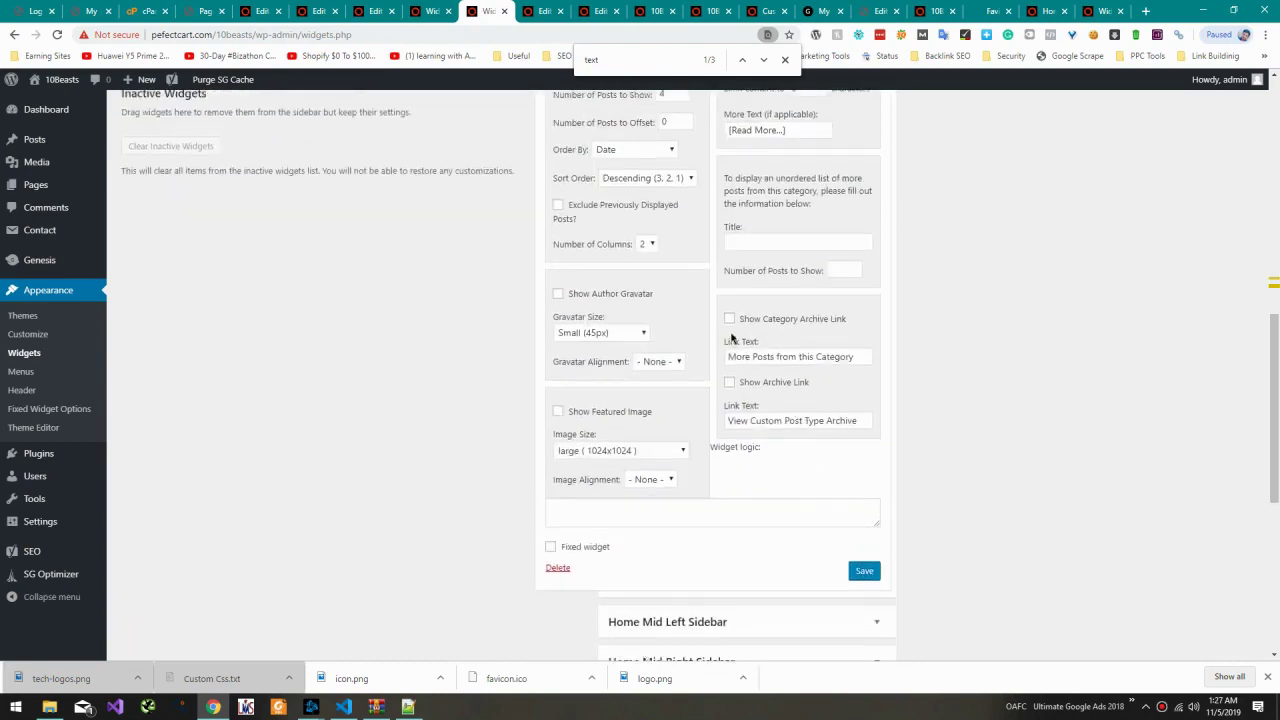
left_click(859, 580)
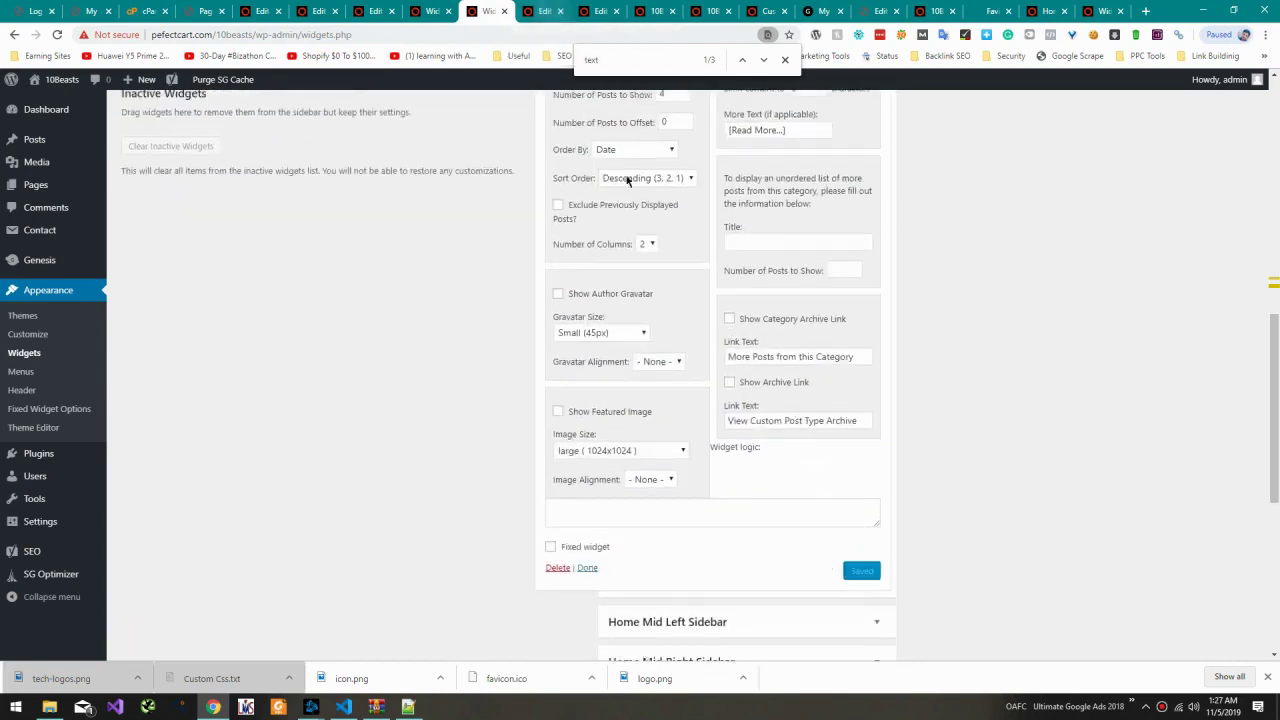
scroll(737, 333, "down", 2)
scroll(746, 388, "up", 7)
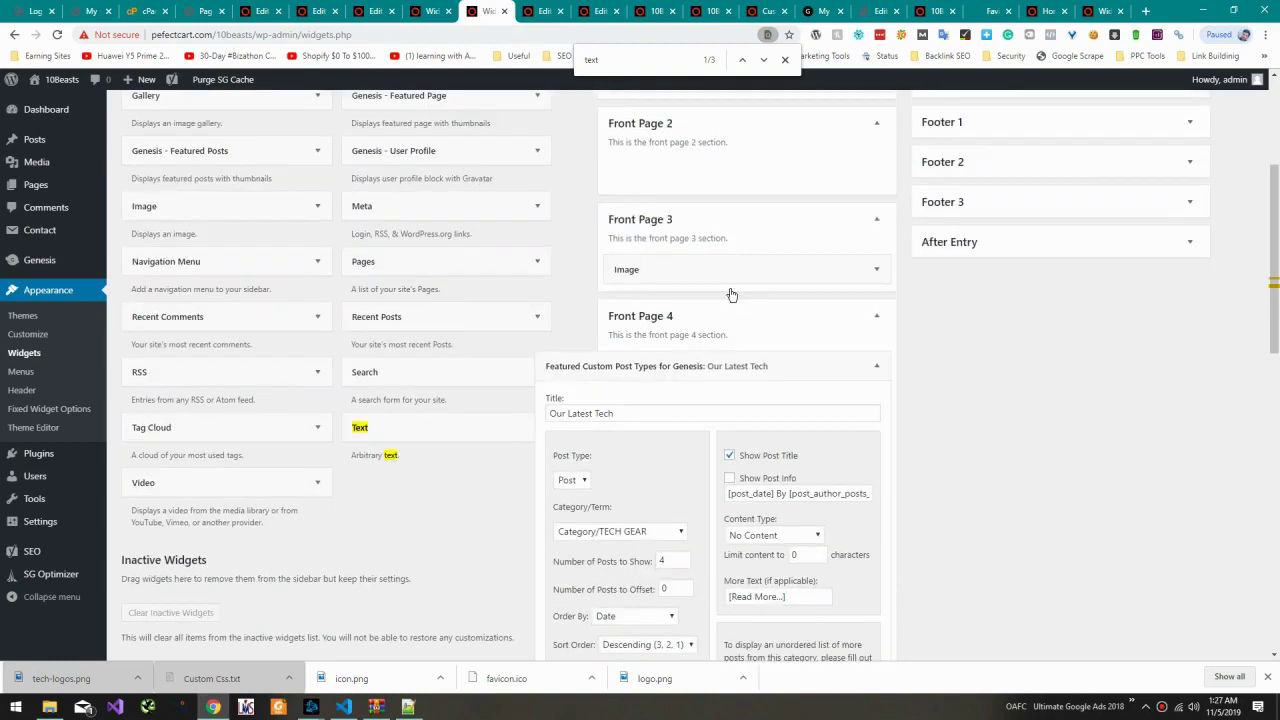
left_click(780, 366)
Step: In the Front Page 6 "Car Accessories" widget, enable Show Post Title, set the number of columns to 2 and save
scroll(774, 330, "down", 3)
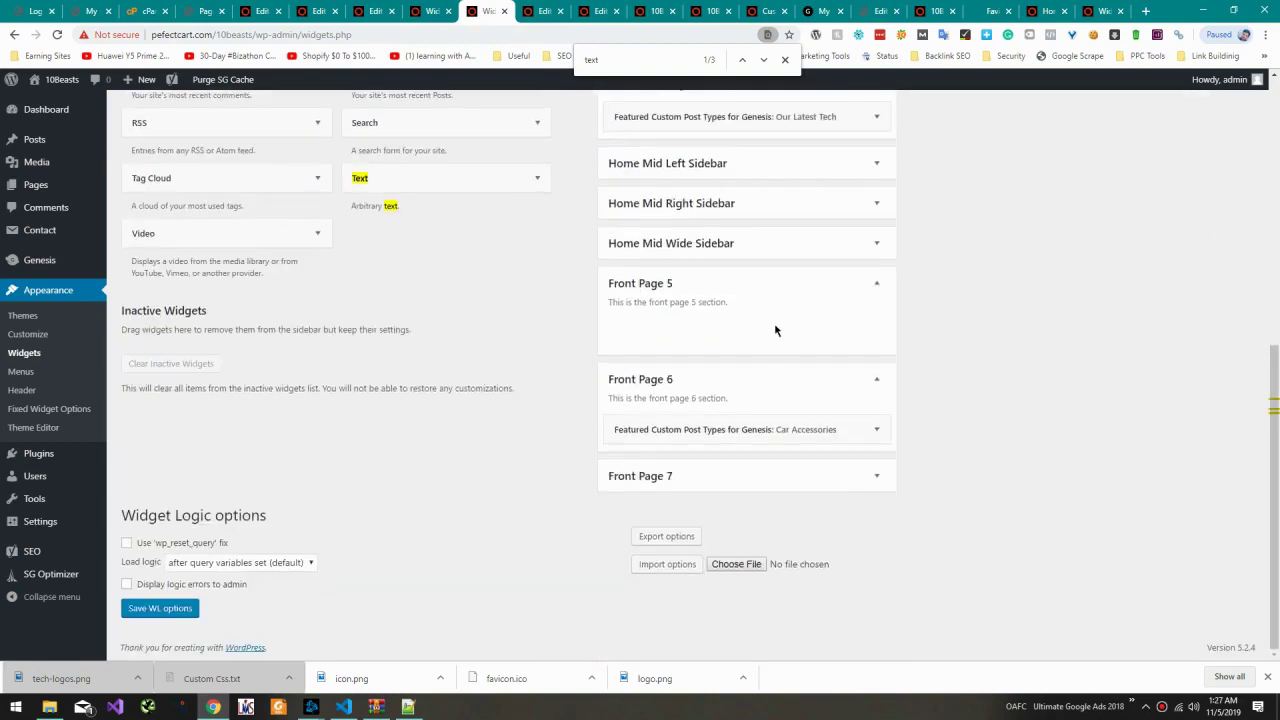
left_click(799, 422)
scroll(780, 370, "down", 2)
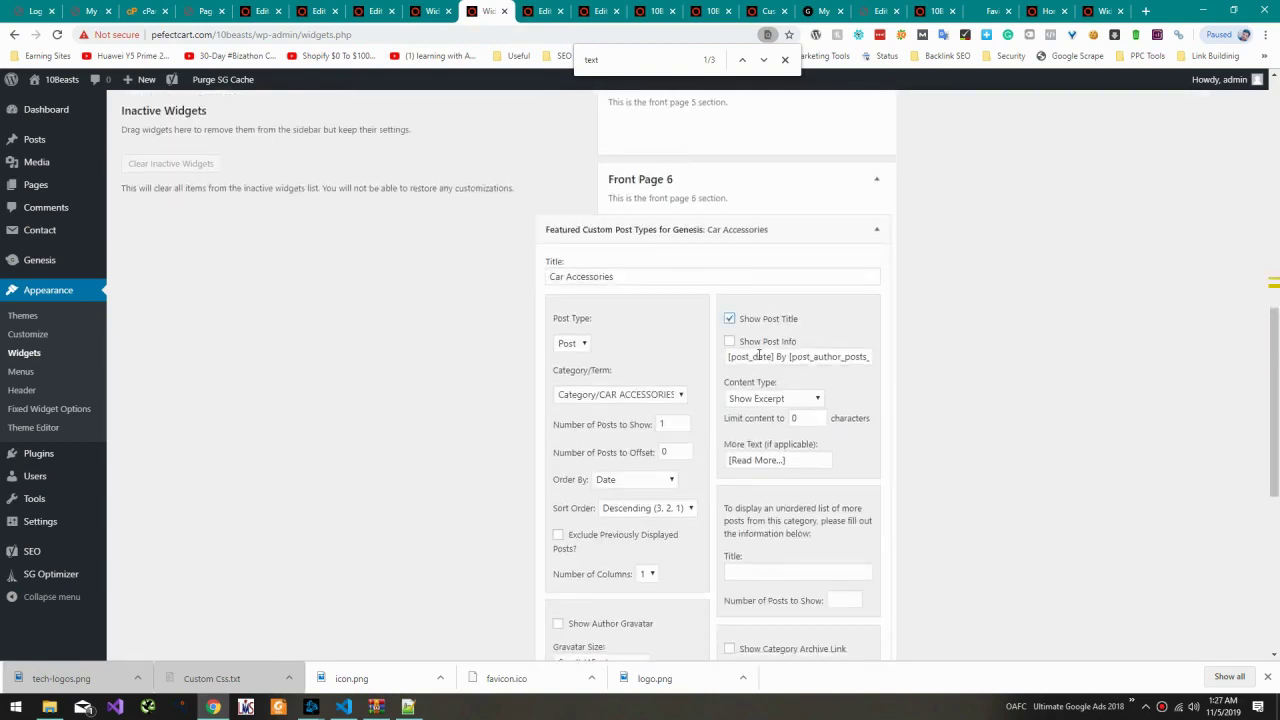
scroll(760, 355, "down", 2)
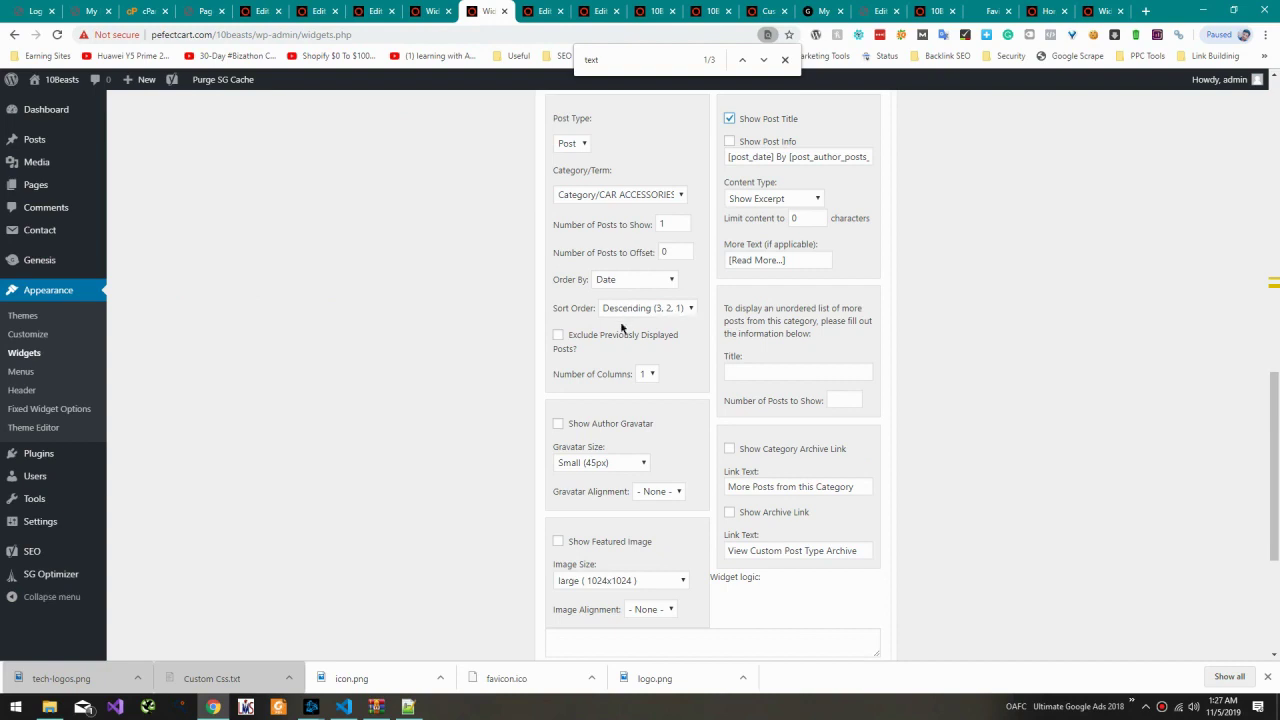
left_click(646, 373)
left_click(655, 401)
scroll(783, 473, "down", 3)
left_click(864, 434)
Step: Reload the home page and check the post titles in the "Our Latest Tech" and "Car Accessories" sections
left_click(600, 11)
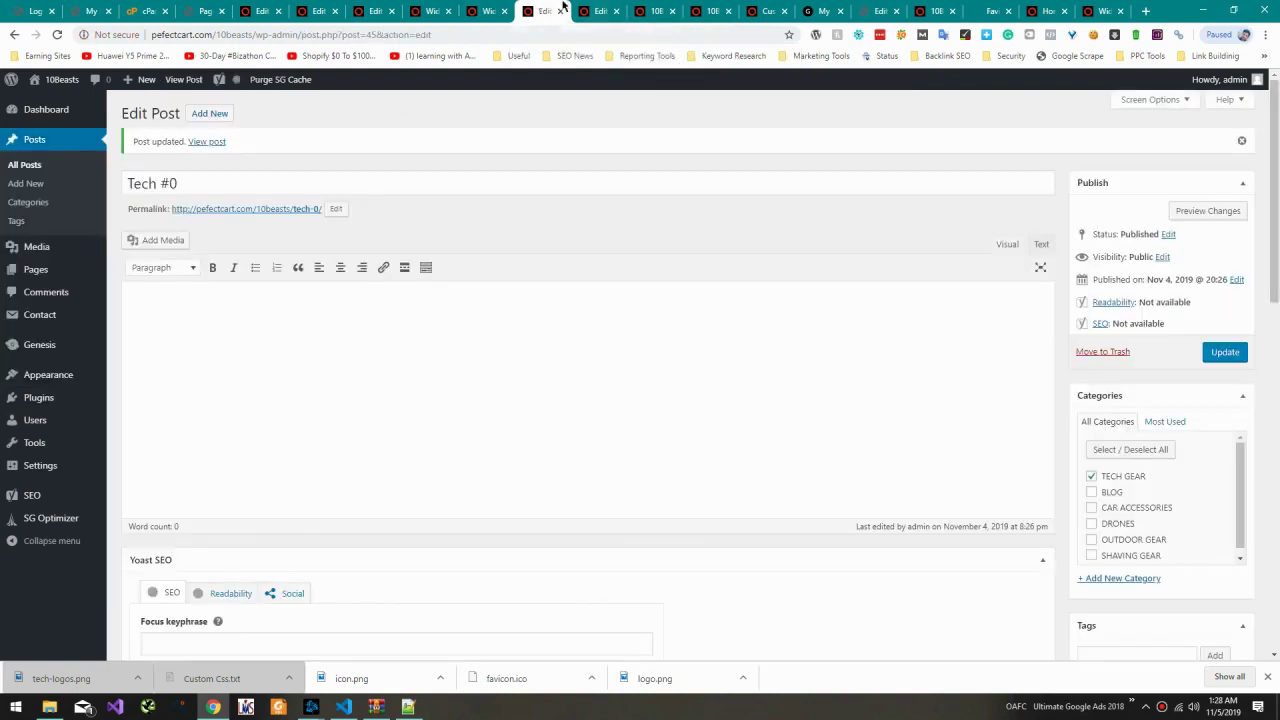
left_click(652, 11)
key("F5")
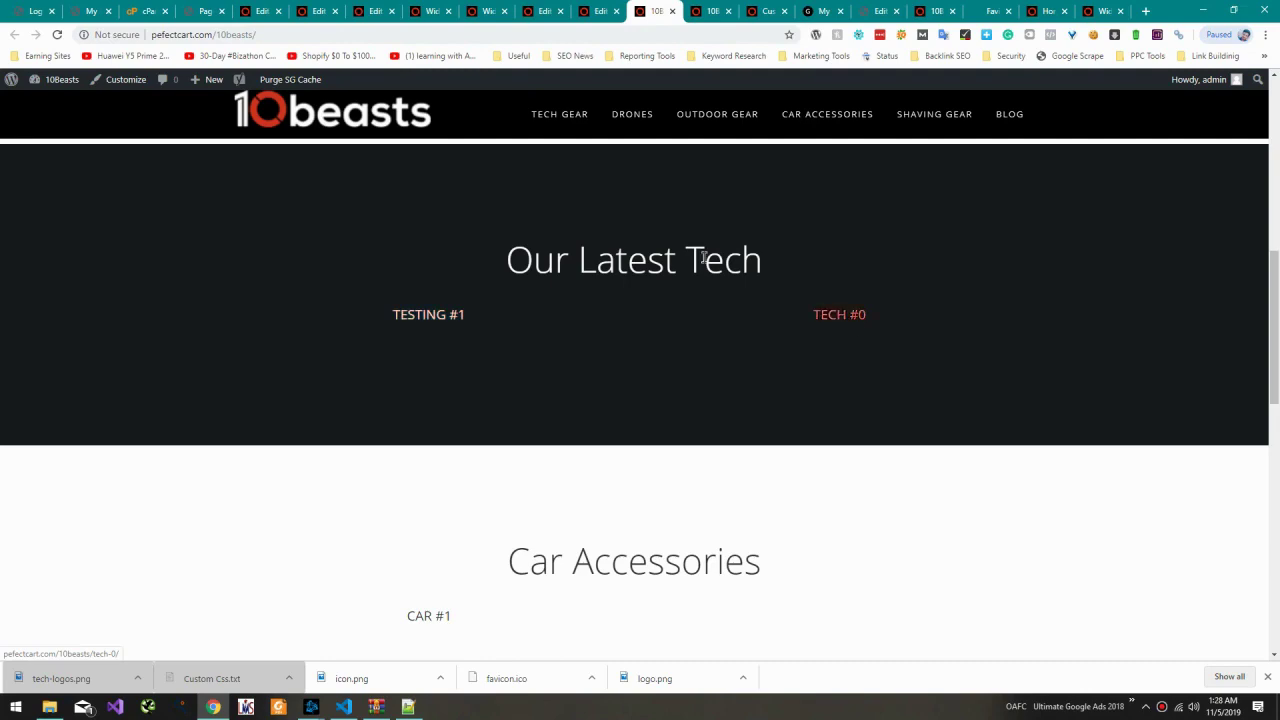
scroll(635, 241, "down", 4)
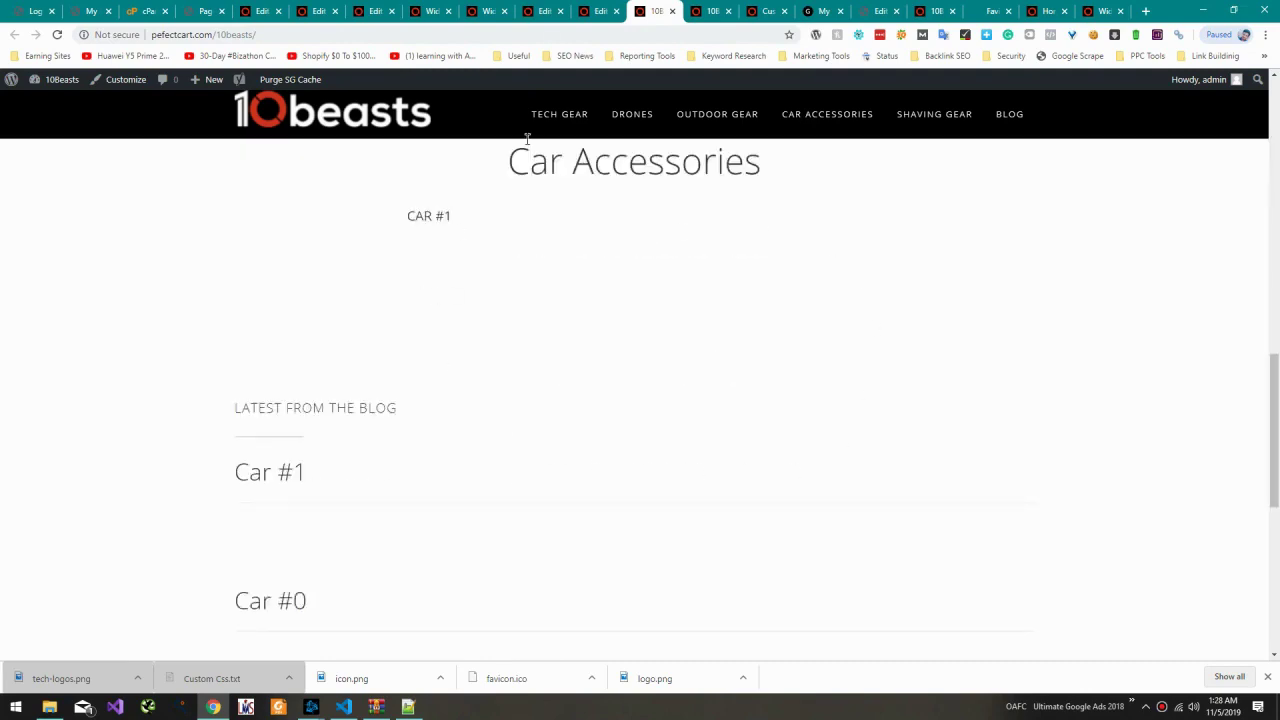
Step: Compare the category settings of the "Car #0" and "Car #1" posts
left_click(489, 11)
left_click(432, 11)
left_click(376, 11)
left_click(308, 8)
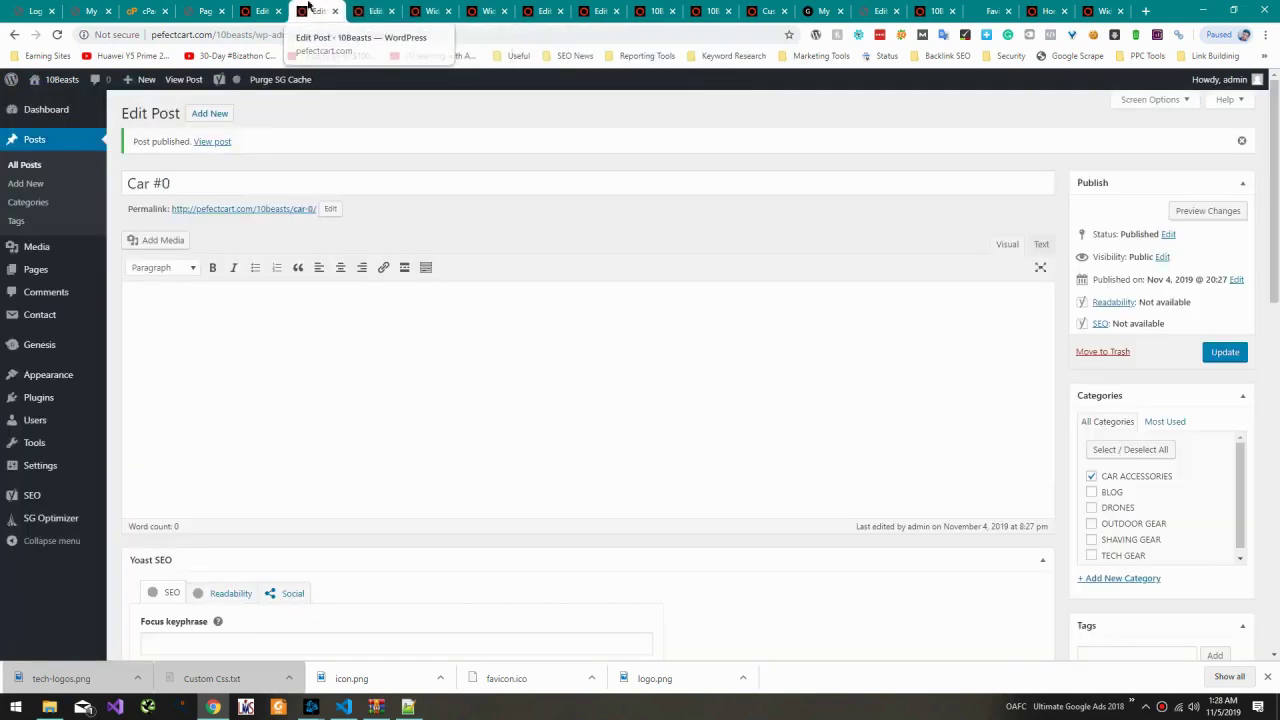
left_click(380, 11)
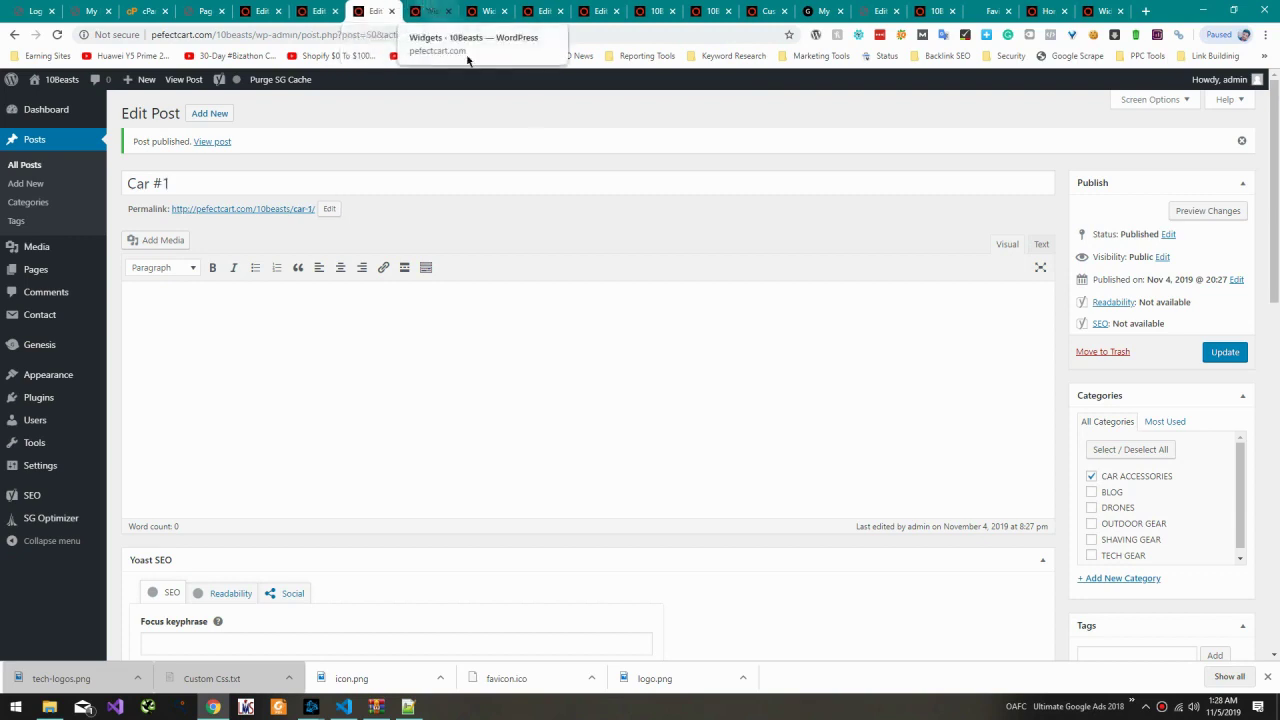
left_click(301, 10)
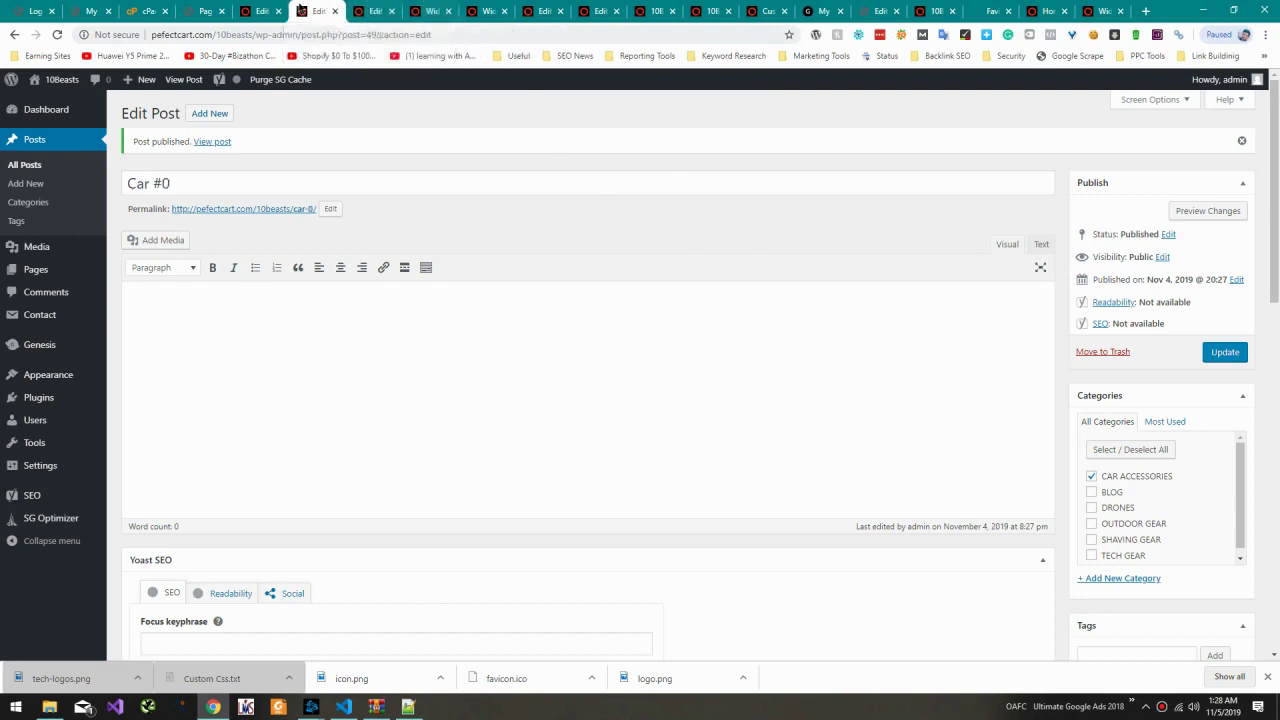
left_click(372, 11)
left_click(316, 11)
left_click(372, 11)
Step: Search the plugin directory for "Shortcode", then install and activate the Shortcodes Ultimate plugin
left_click(391, 11)
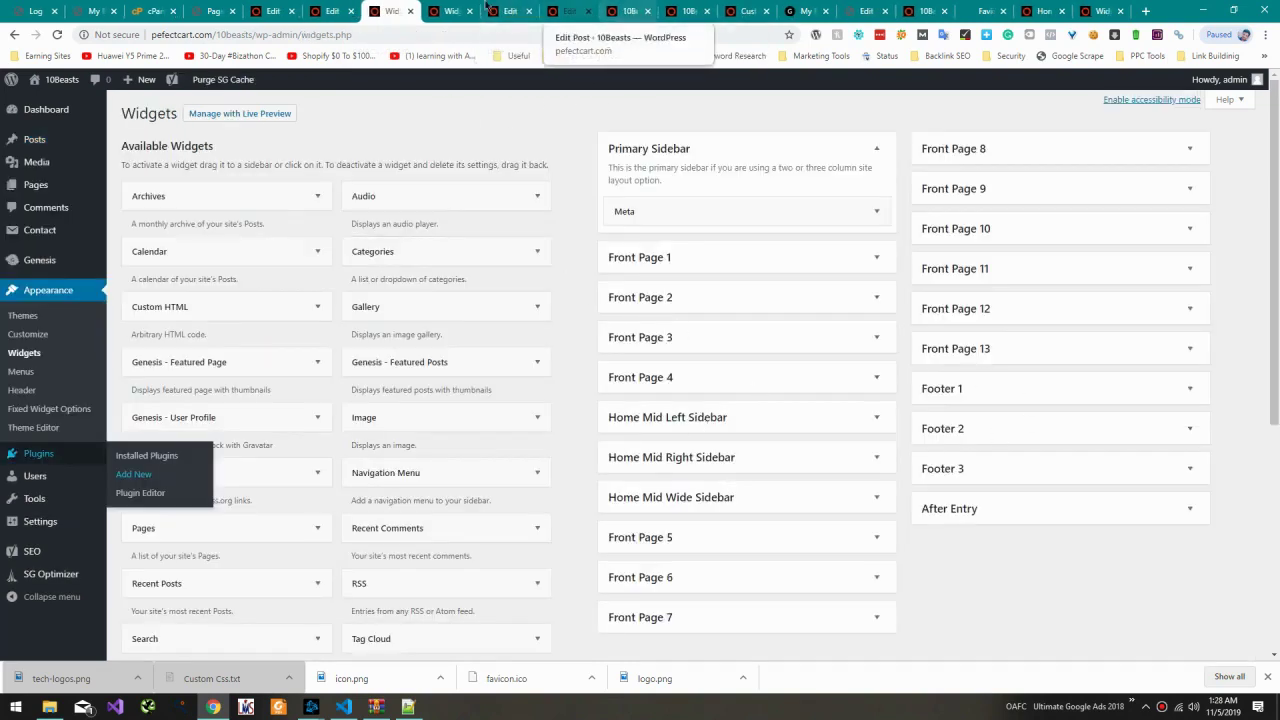
left_click(432, 10)
left_click(505, 11)
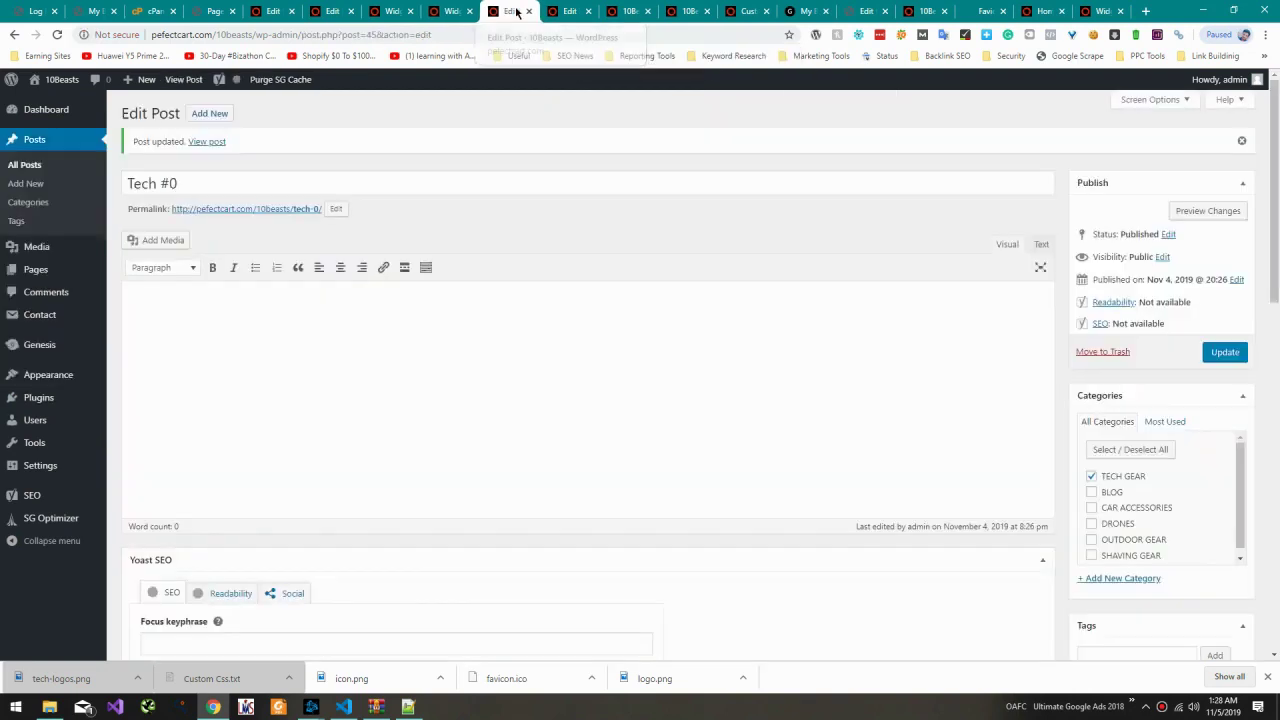
left_click(451, 346)
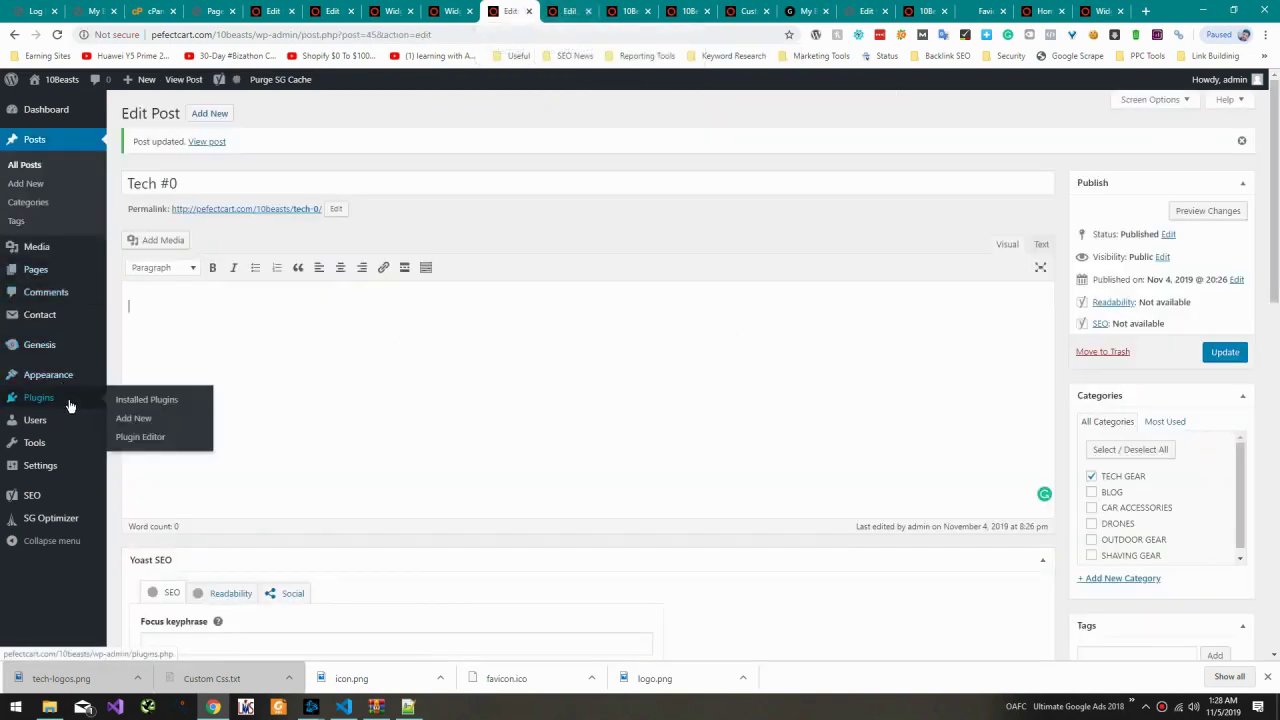
middle_click(166, 420)
left_click(538, 11)
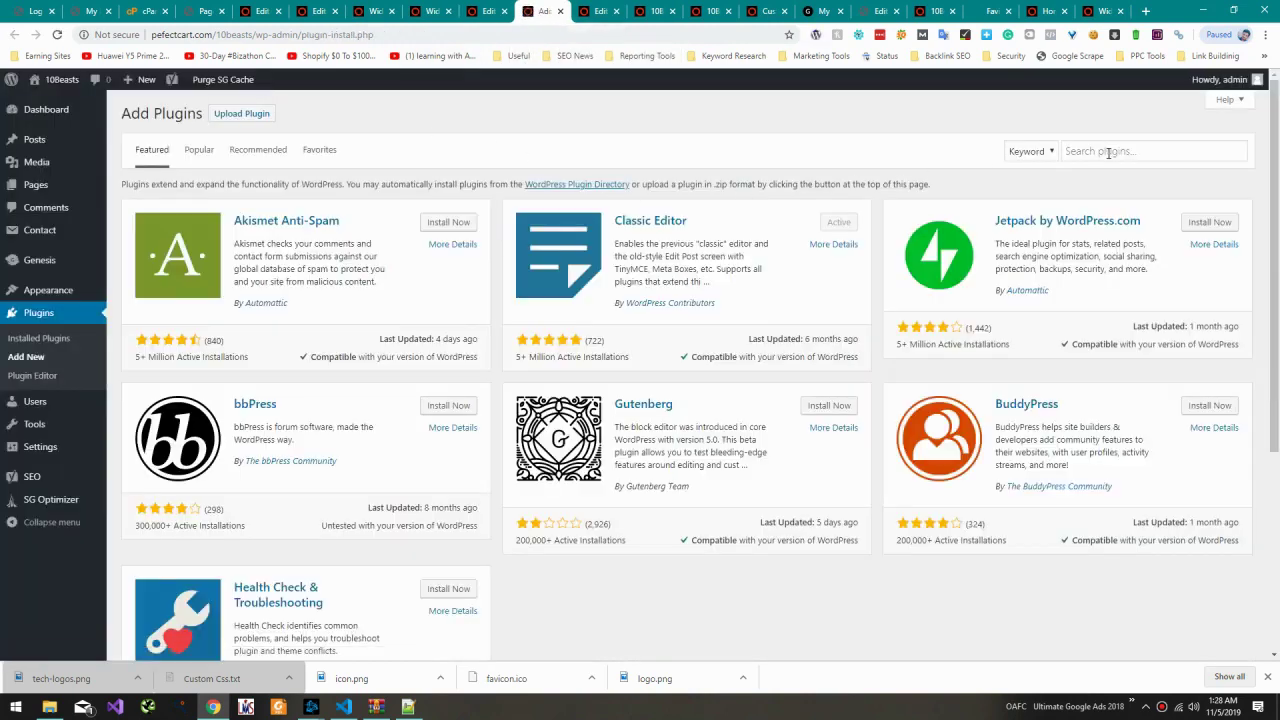
left_click(1108, 152)
type("Shortcode")
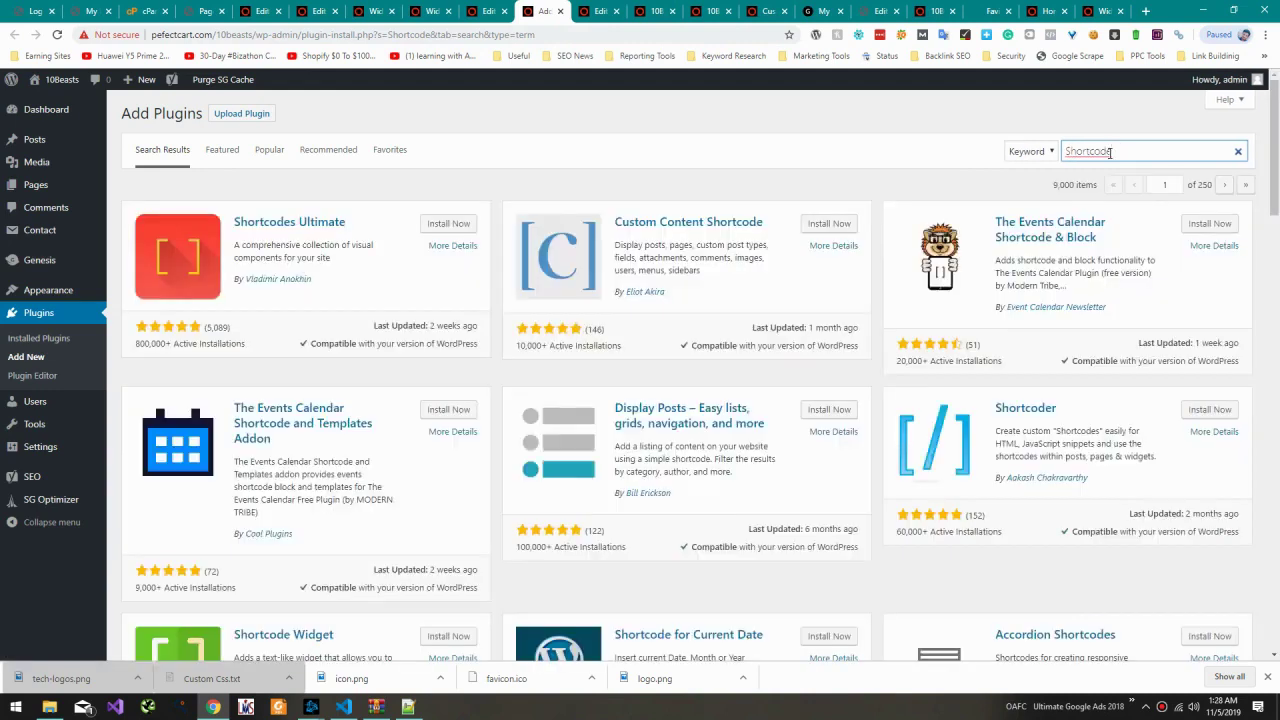
left_click(446, 225)
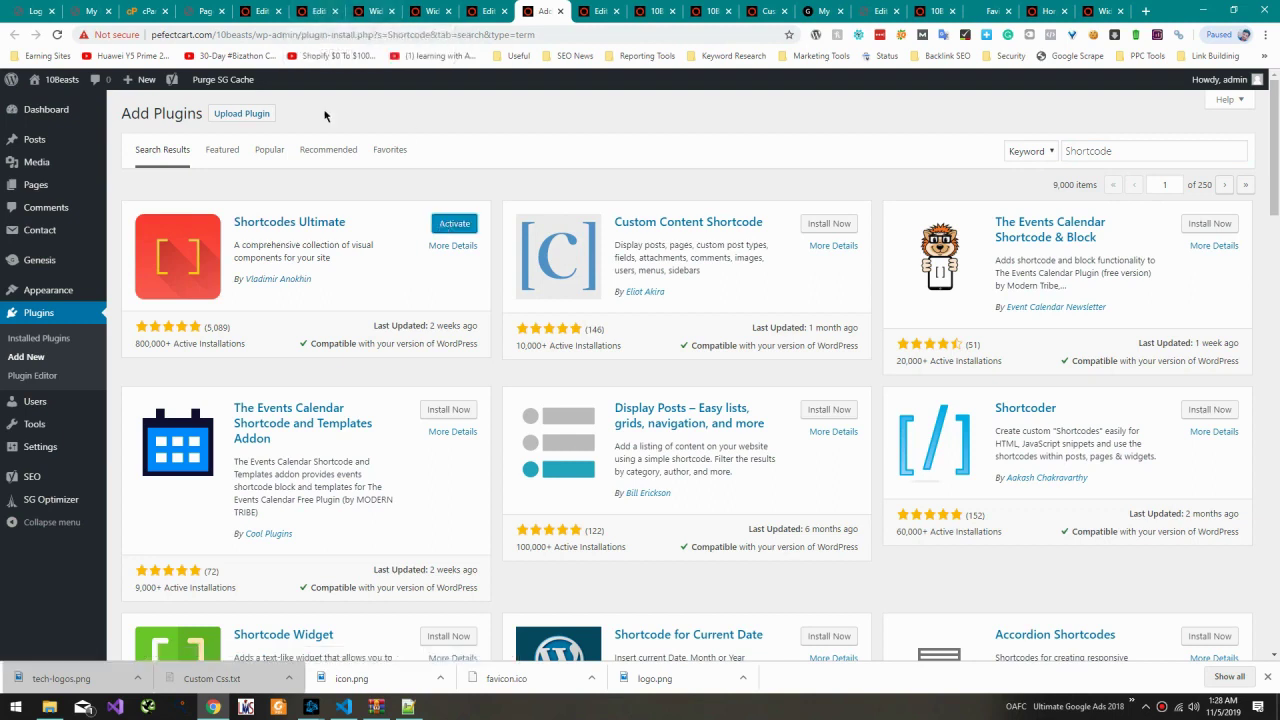
left_click(452, 224)
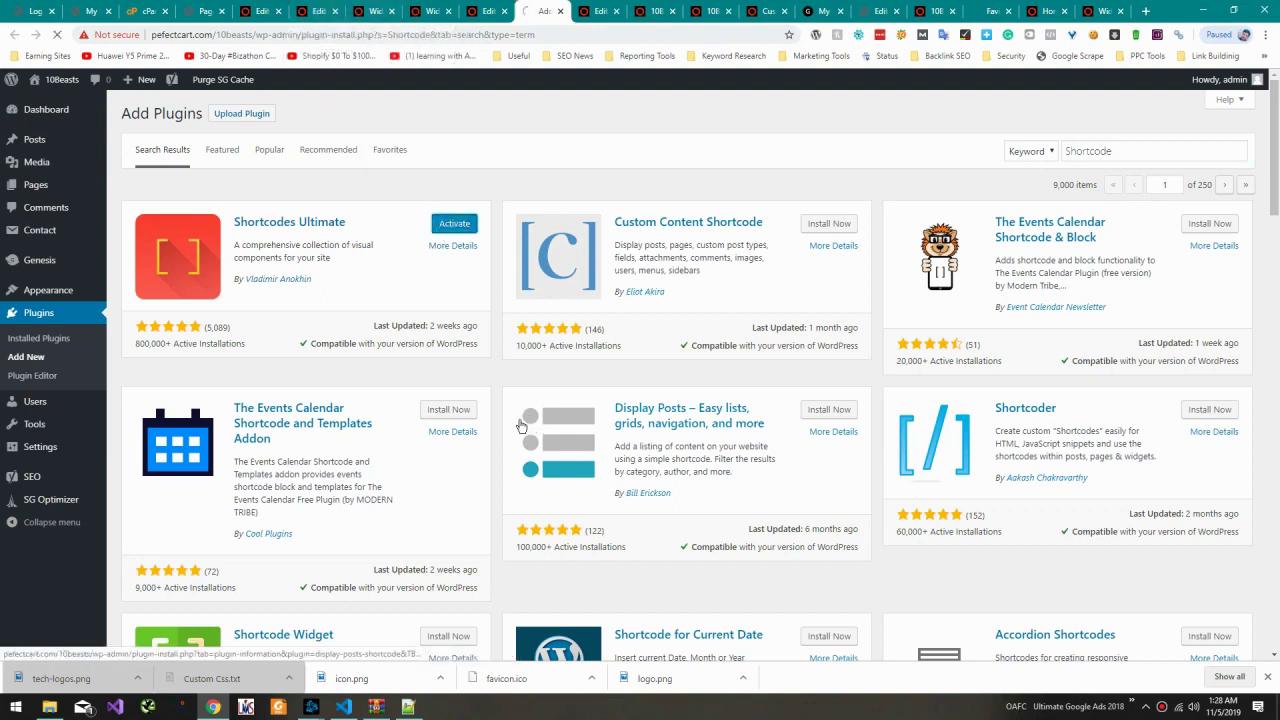
Step: Start a new blank post from the "Tech #0" edit page
left_click(488, 11)
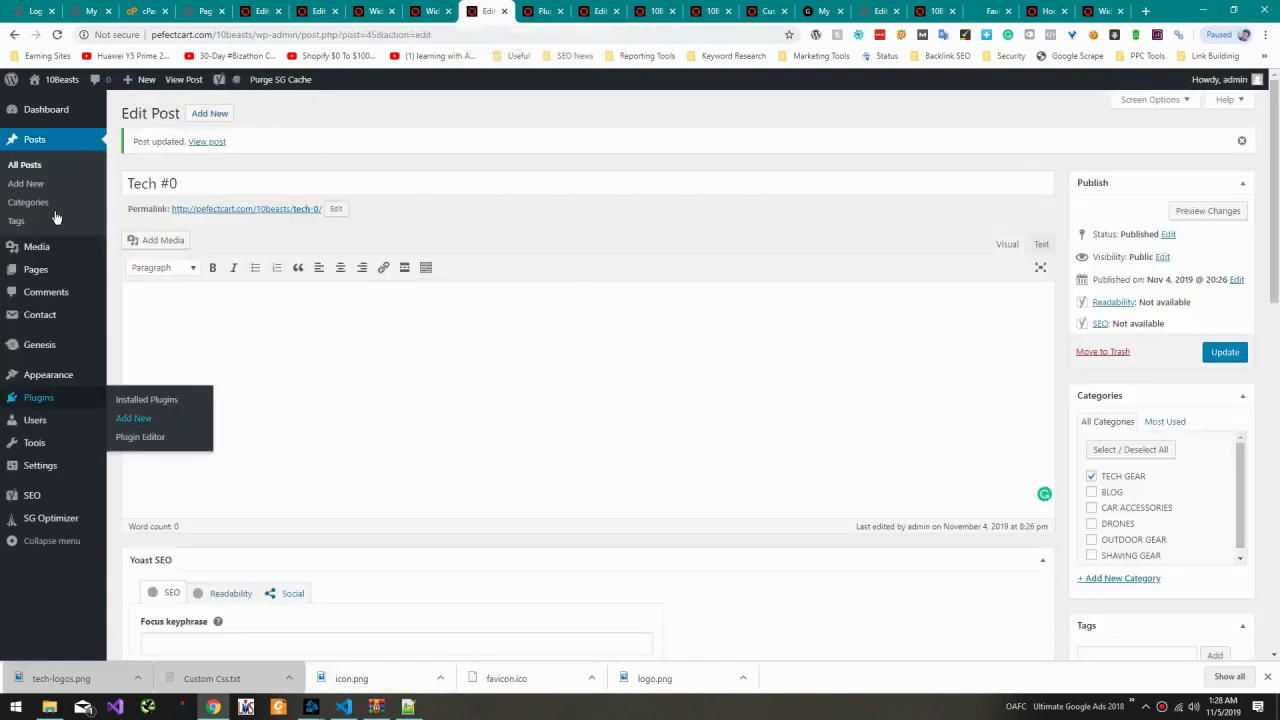
left_click(30, 184)
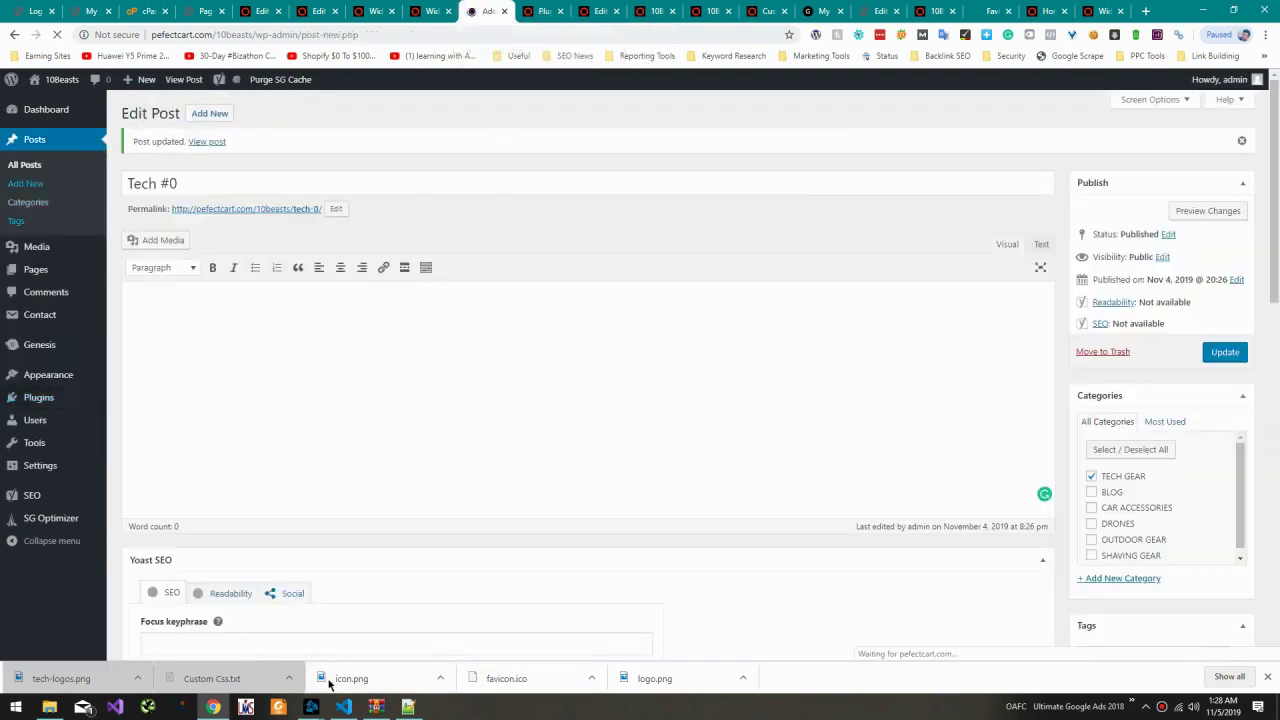
left_click(343, 707)
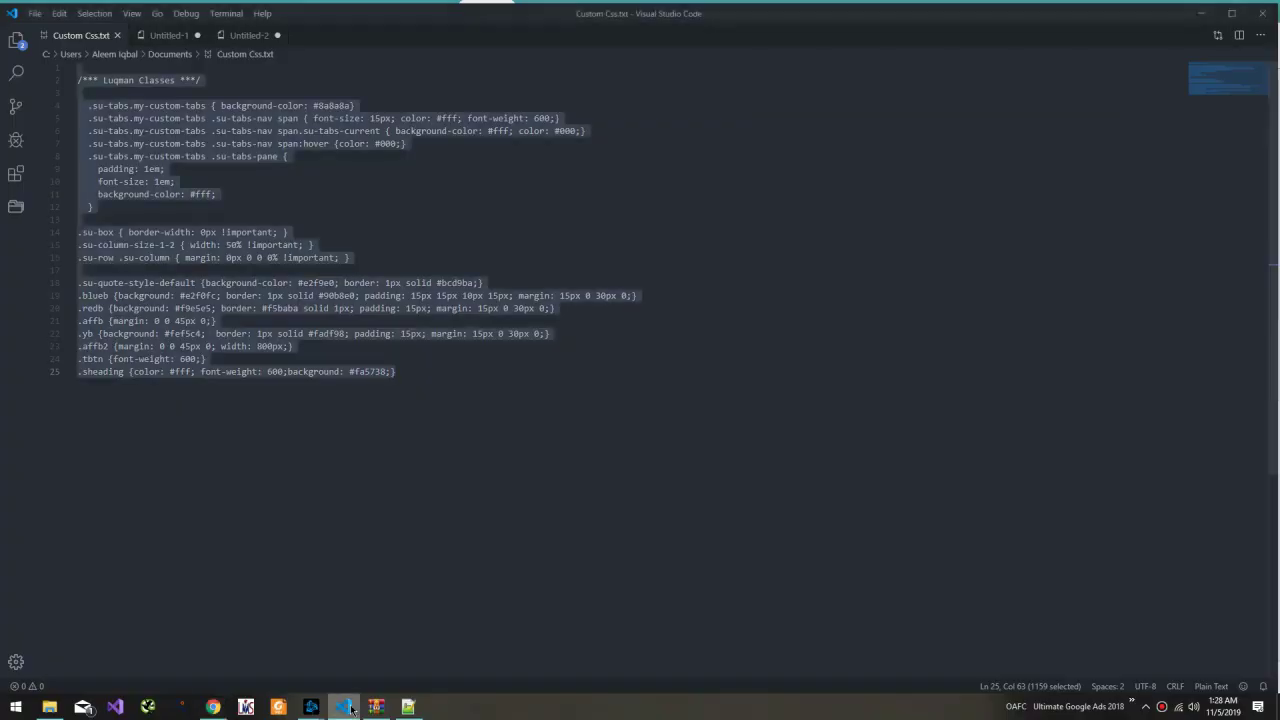
left_click(347, 709)
key("Escape")
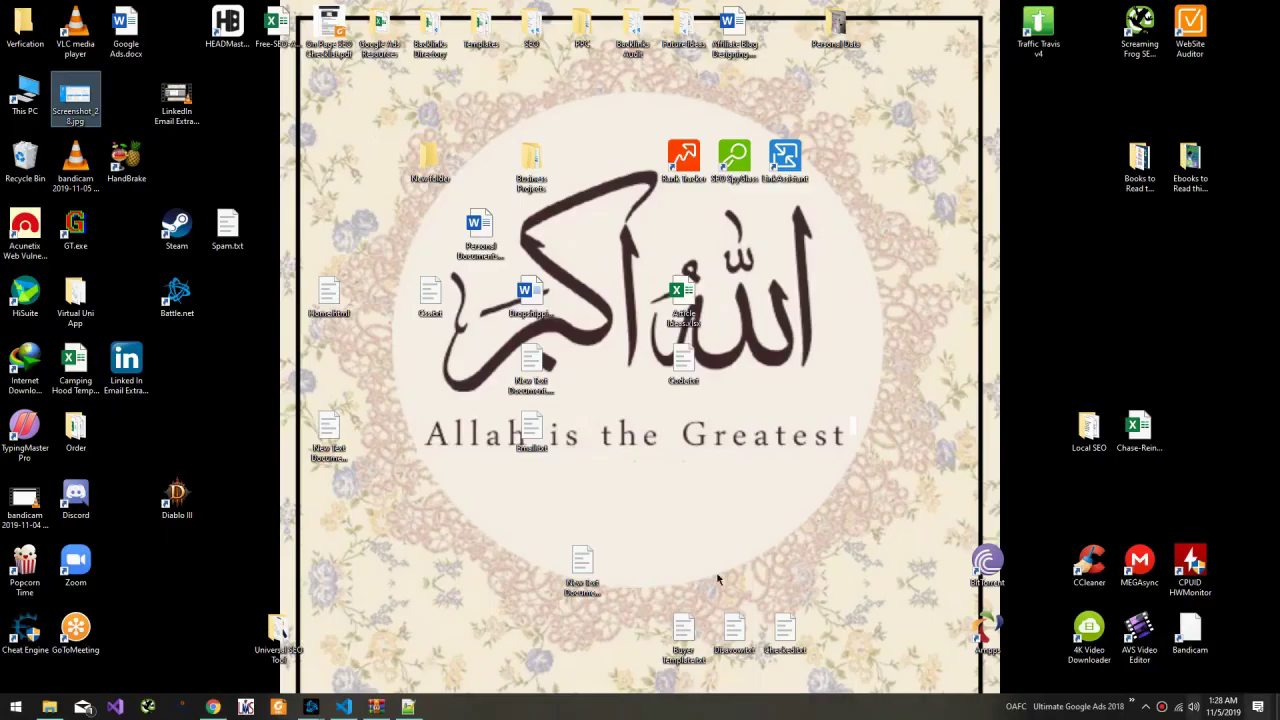
Step: Open Affiliate Blog Designing.docx in Word, copy the Pros/Cons backend code, and return to the new post in the browser
left_click(560, 465)
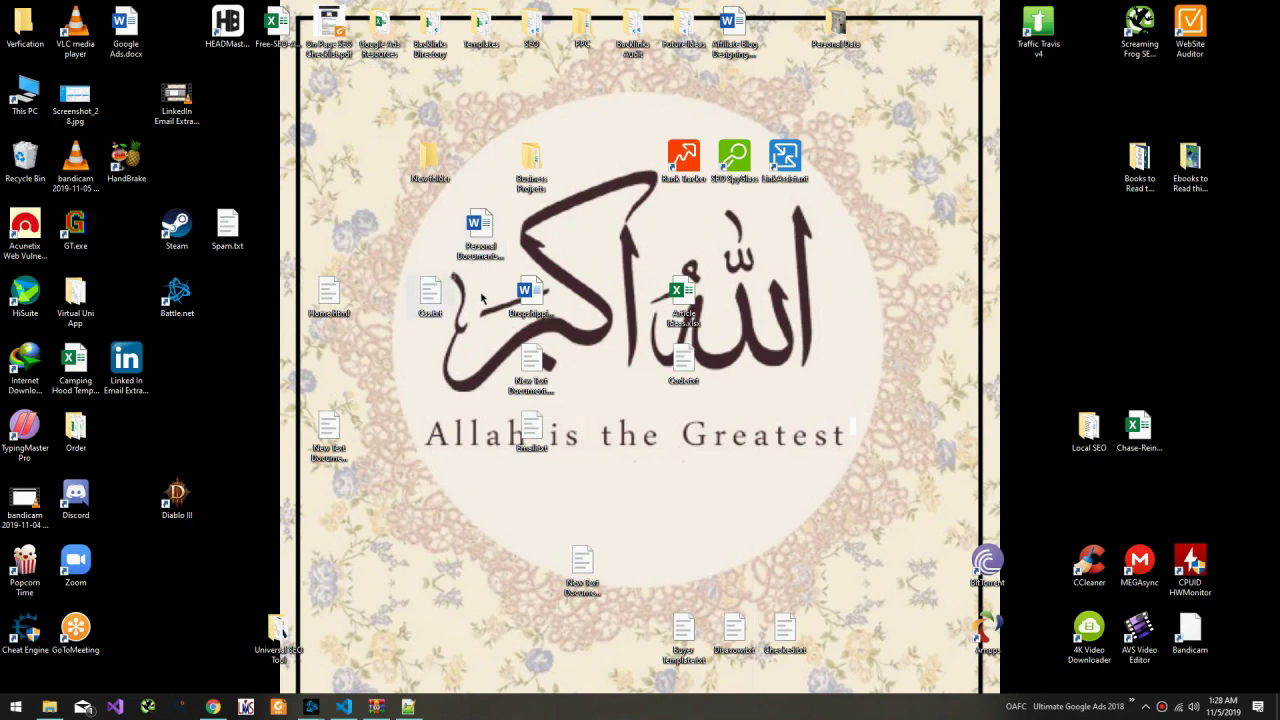
double_click(717, 55)
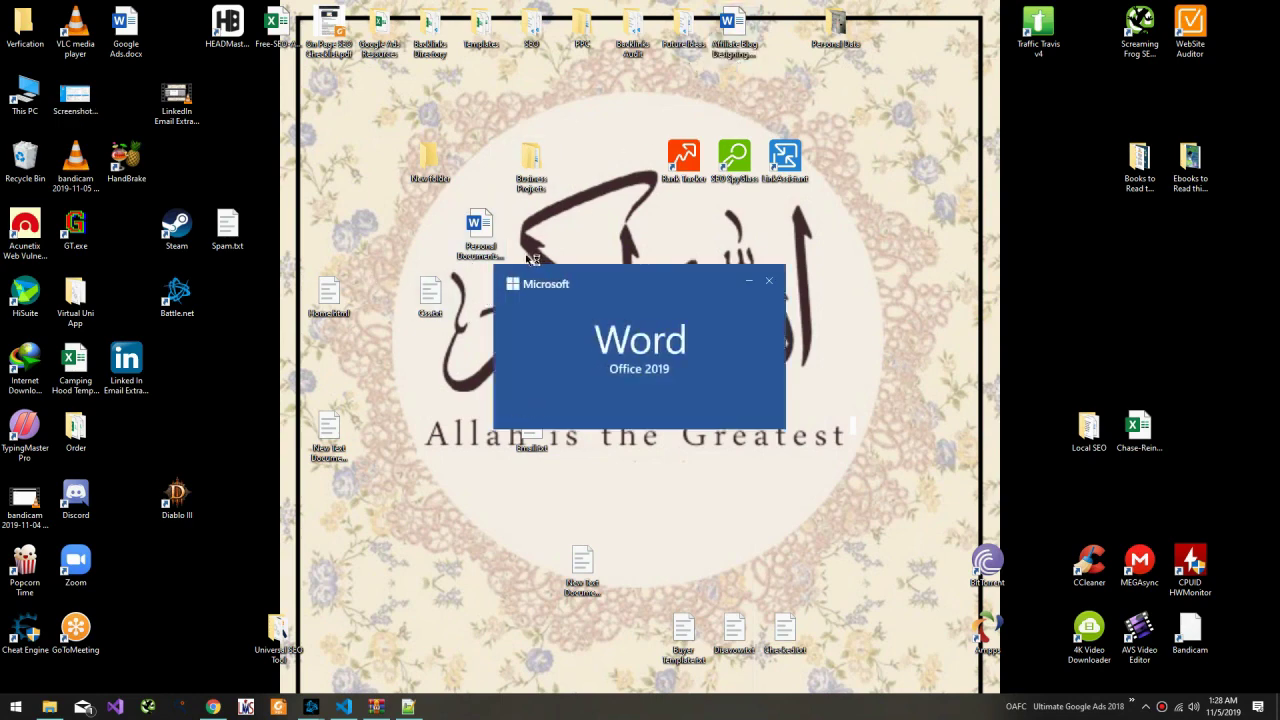
scroll(277, 349, "down", 3)
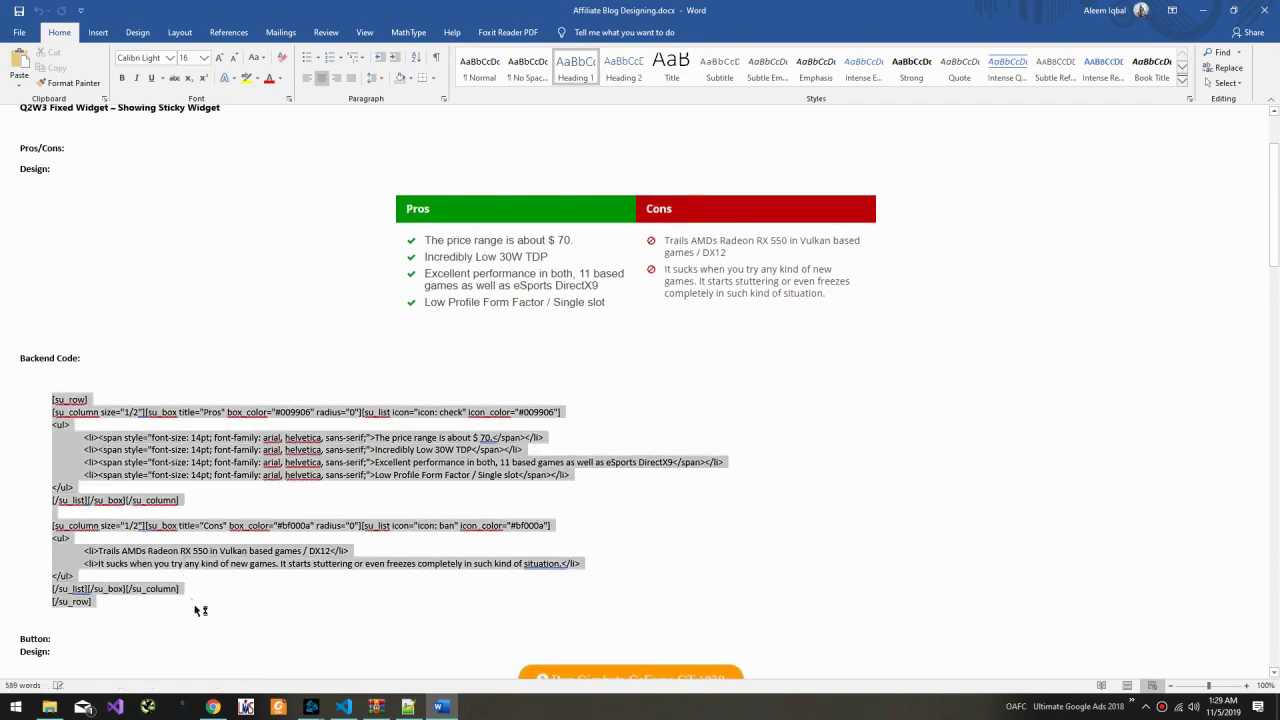
key("alt+Tab")
key("alt+Tab")
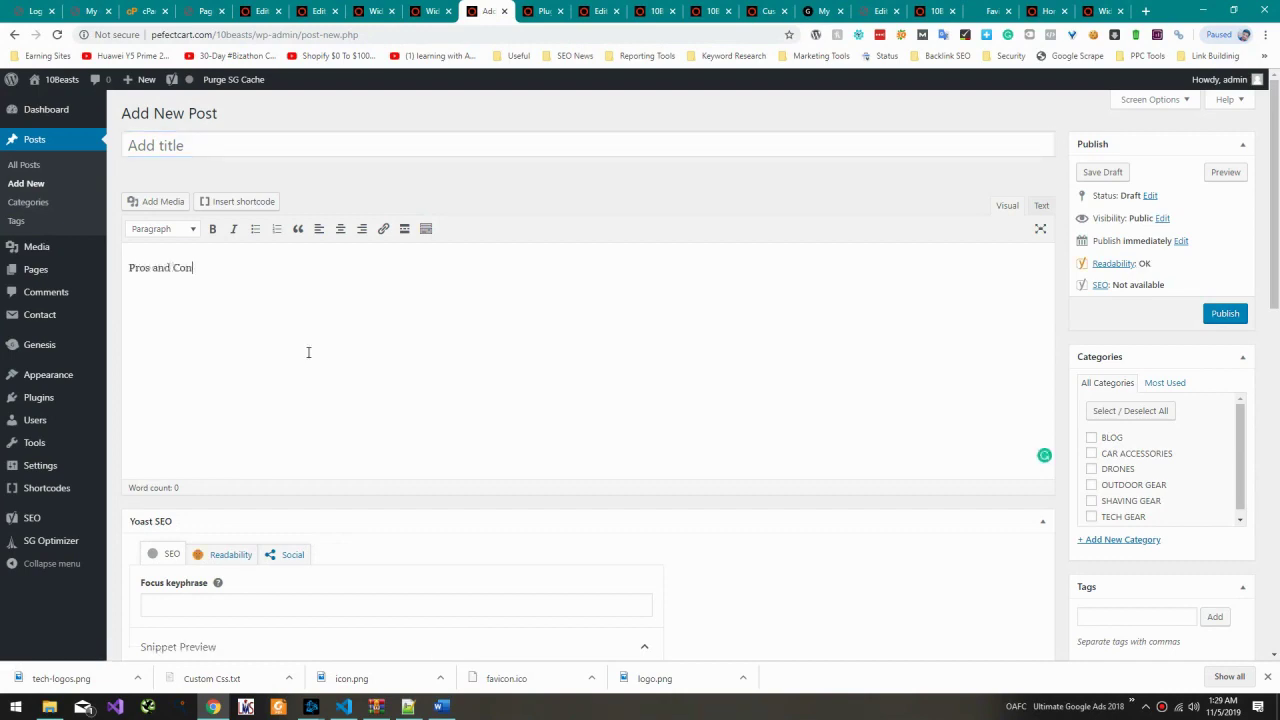
Step: Title the post "Affiliate Post" and insert the Pros/Cons shortcode as source text under a "Pros and Cons:" heading
key("ctrl+v")
scroll(274, 189, "up", 2)
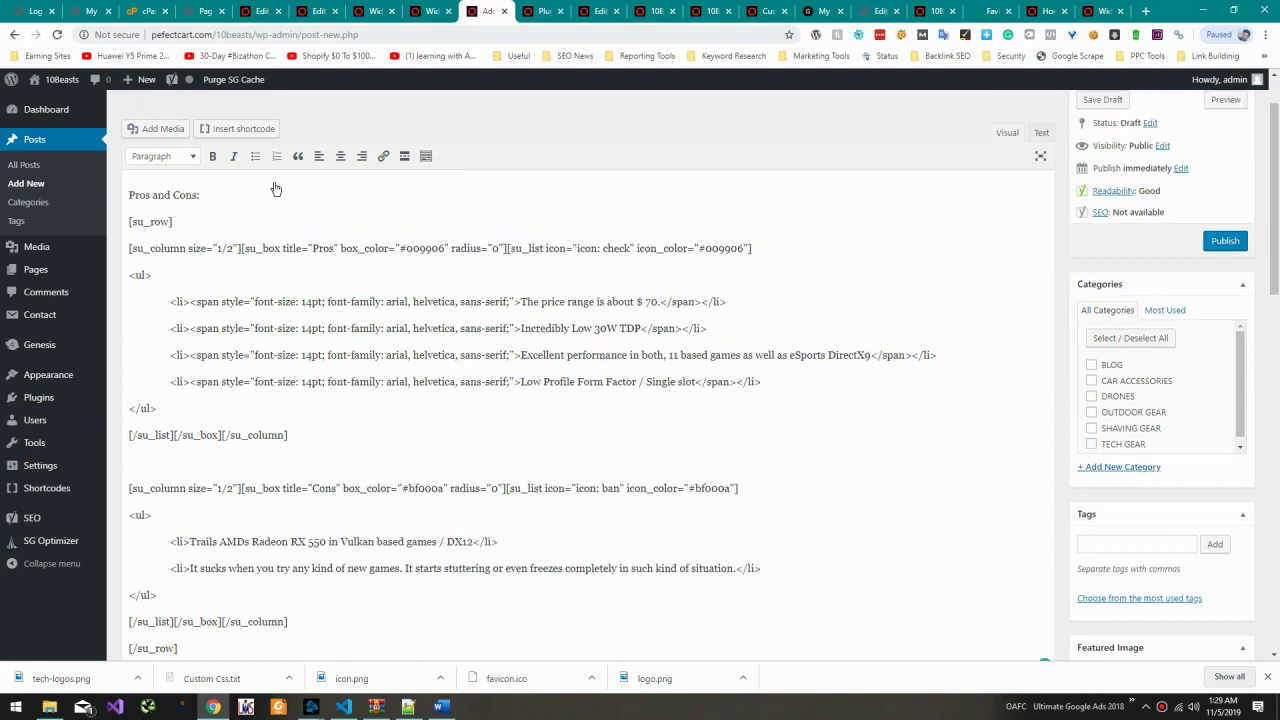
left_click(250, 150)
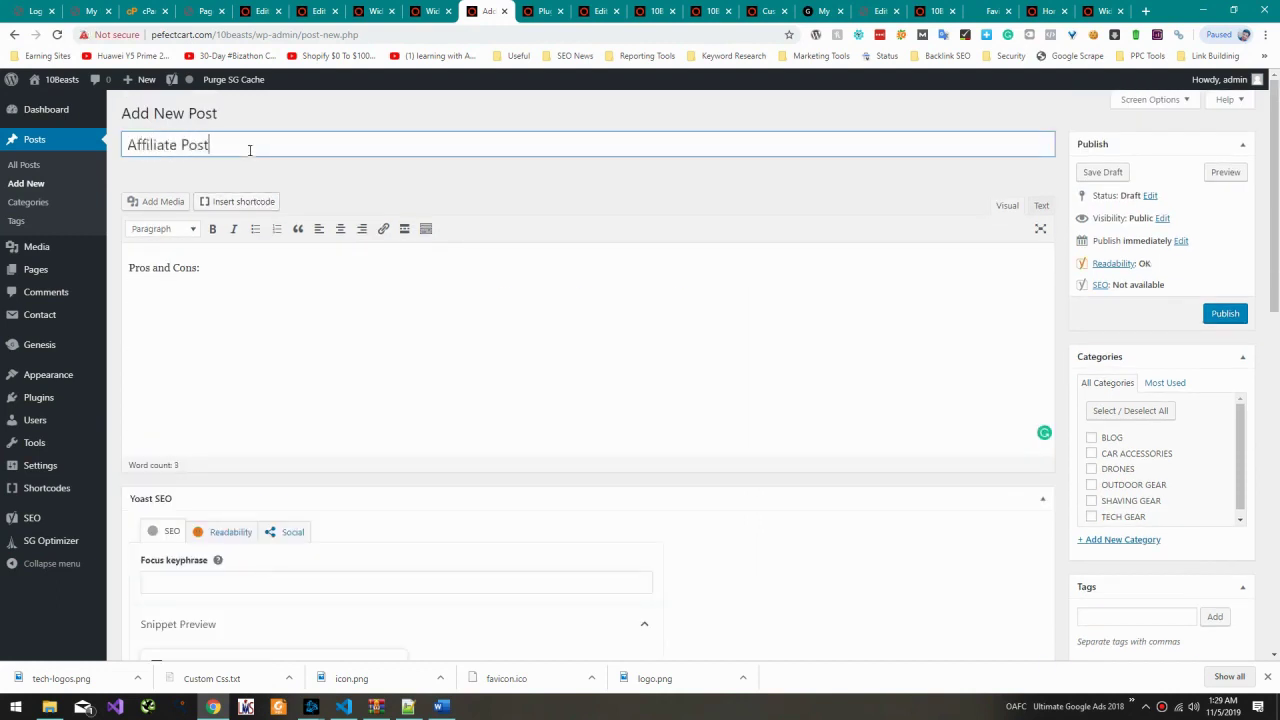
left_click(1043, 205)
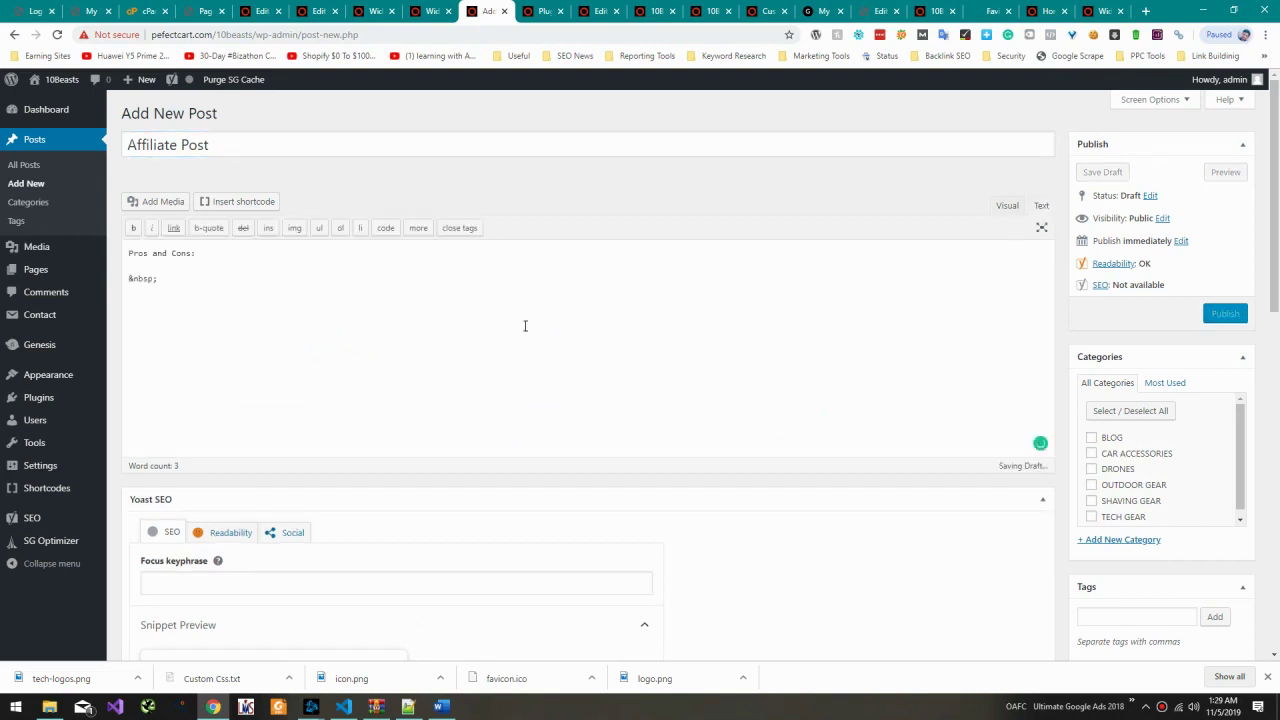
left_click_drag(128, 278, 334, 363)
type("[su_row] [su_column size=\"1/2\"][su_box title=\"Pros\" box_color=\"#009906\" radius=\"0\"][su_list icon=\"icon: check\" icon_color=\"#009906\"] <ul> \t<li><span style=\"font-size: 14pt; font-family: arial, helvetica, sans-serif;\">The price range is about $ 70.</span></li> \t<li><span style=\"font-size: 14pt; font-family: arial, helvetica, sans-serif;\">Incredibly Low 30W TDP</span></li> \t<li><span style=\"font-size: 14pt; font-family: arial, helvetica, sans-serif;\">Excellent performance in both, 11 based games as well as eSports DirectX9</span></li> \t<li><span style=\"font-size: 14pt; font-family: arial, helvetica, sans-serif;\">Low Profile Form Factor / Single slot</span></li> </ul> [/su_list][/su_box][/su_column]  [su_column size=\"1/2\"][su_box title=\"Cons\" box_color=\"#bf000a\" radius=\"0\"][su_list icon=\"icon: ban\" icon_color=\"#bf000a\"] <ul> \t<li>Trails AMDs Radeon RX 550 in Vulkan based games / DX12</li> \t<li>It sucks when you try any kind of new games. It starts stuttering or even freezes completely in such kind of situation.</li> </ul> [/su_list][/su_box][/su_column] [/su_row]")
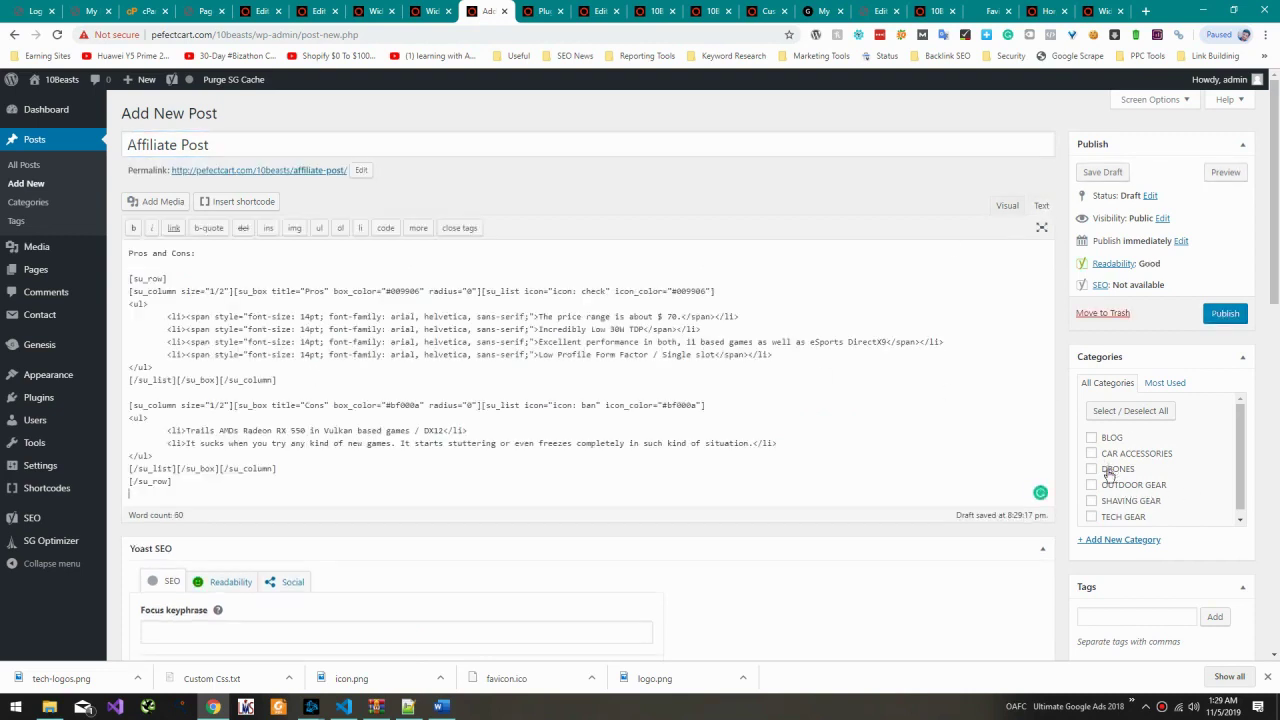
Step: Publish the post in the TECH GEAR category and view its live page in a separate tab
left_click(1222, 318)
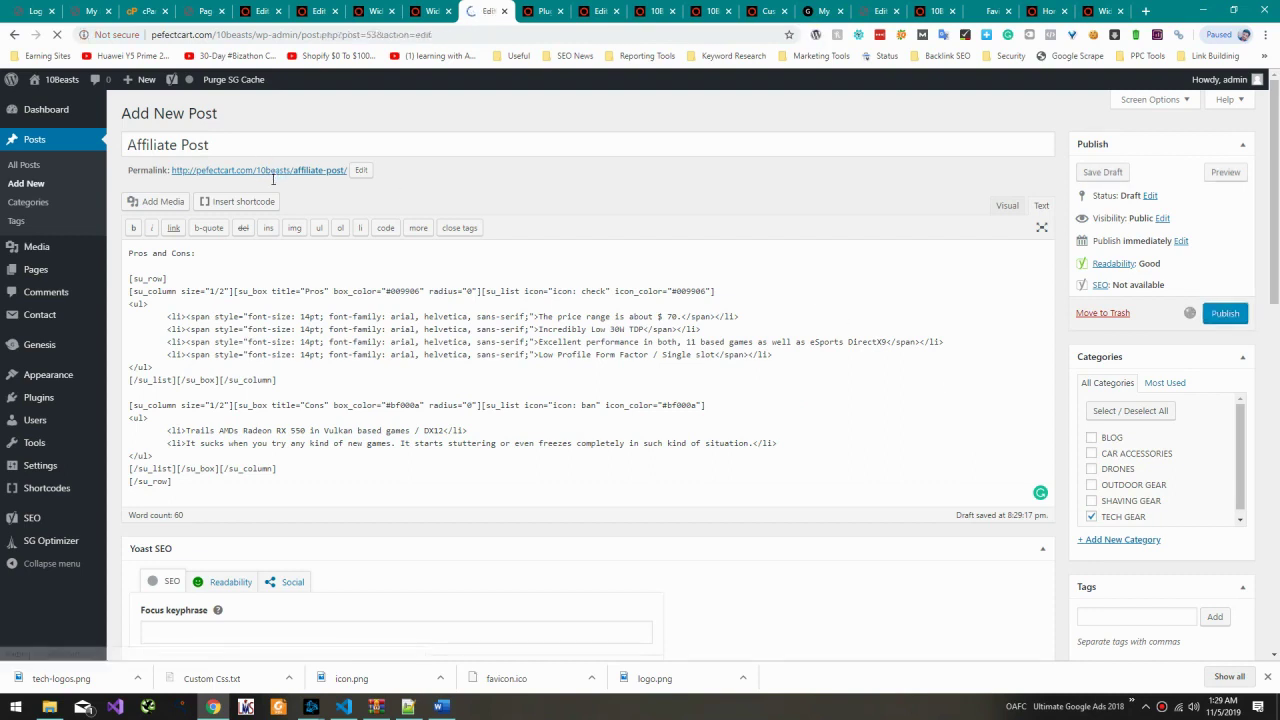
middle_click(218, 145)
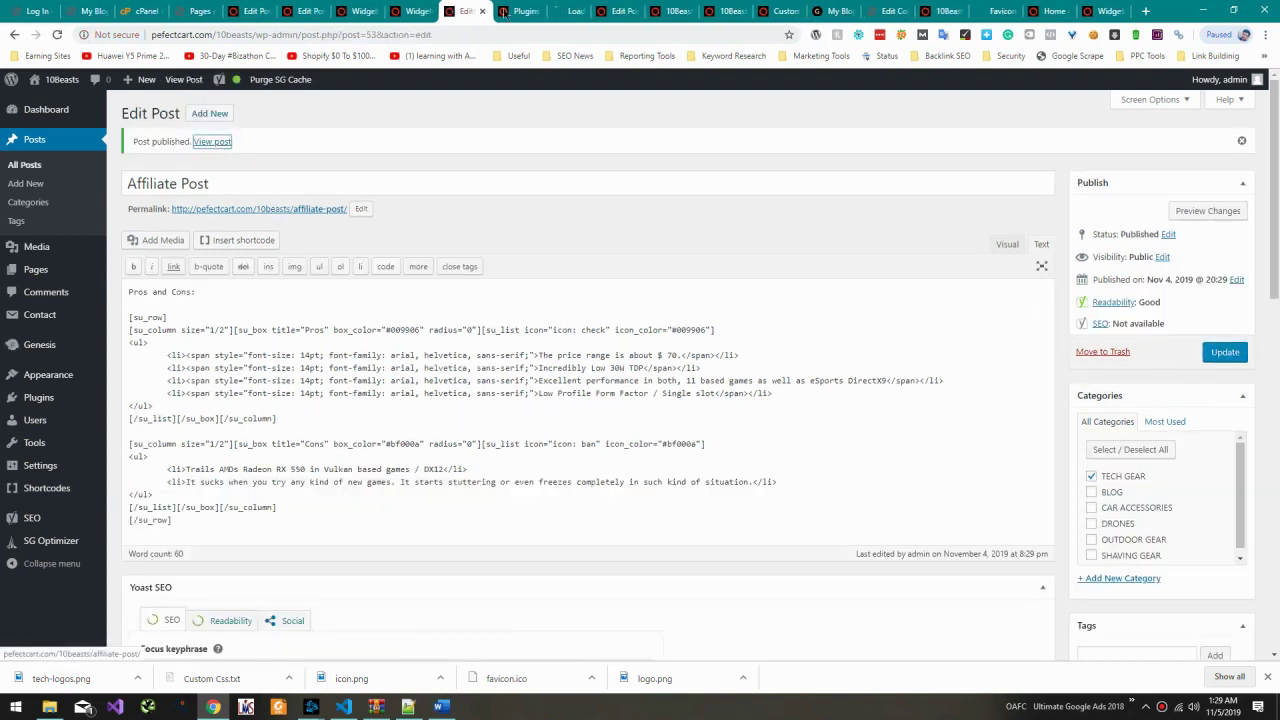
left_click(500, 8)
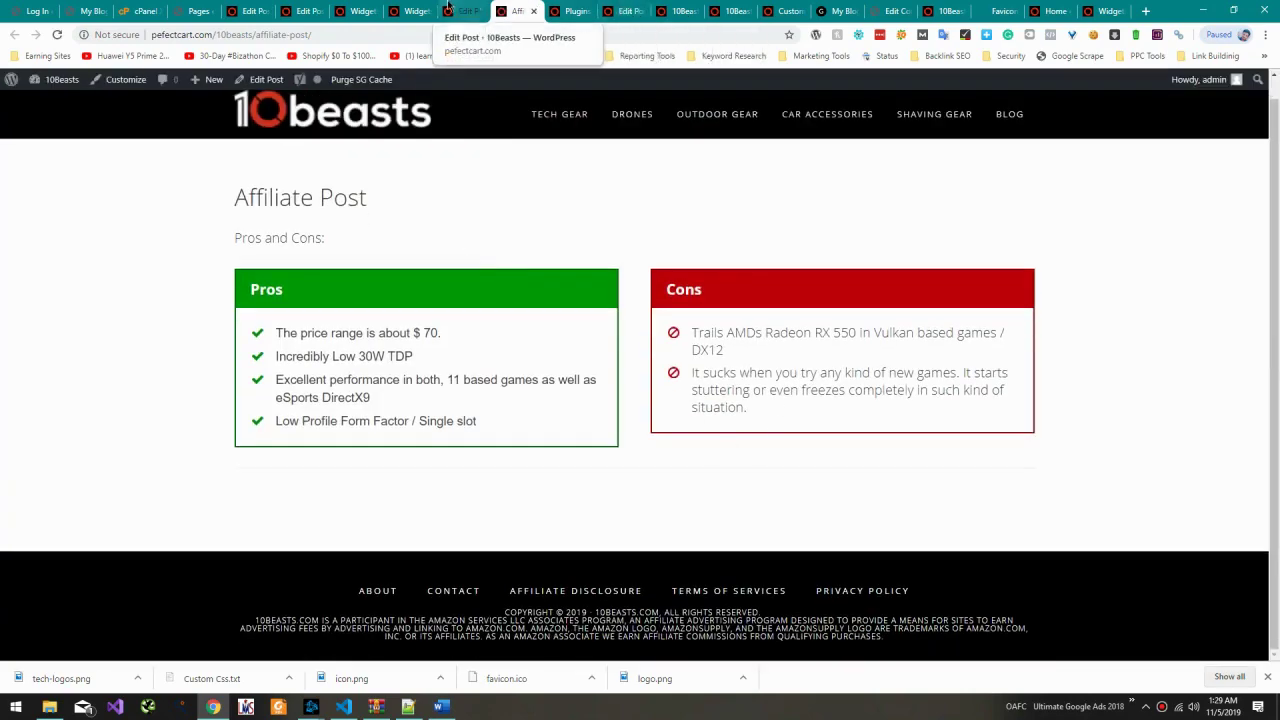
Step: Compare how the Pros/Cons code appears in the post's visual and text editing modes
left_click(450, 8)
scroll(528, 371, "down", 3)
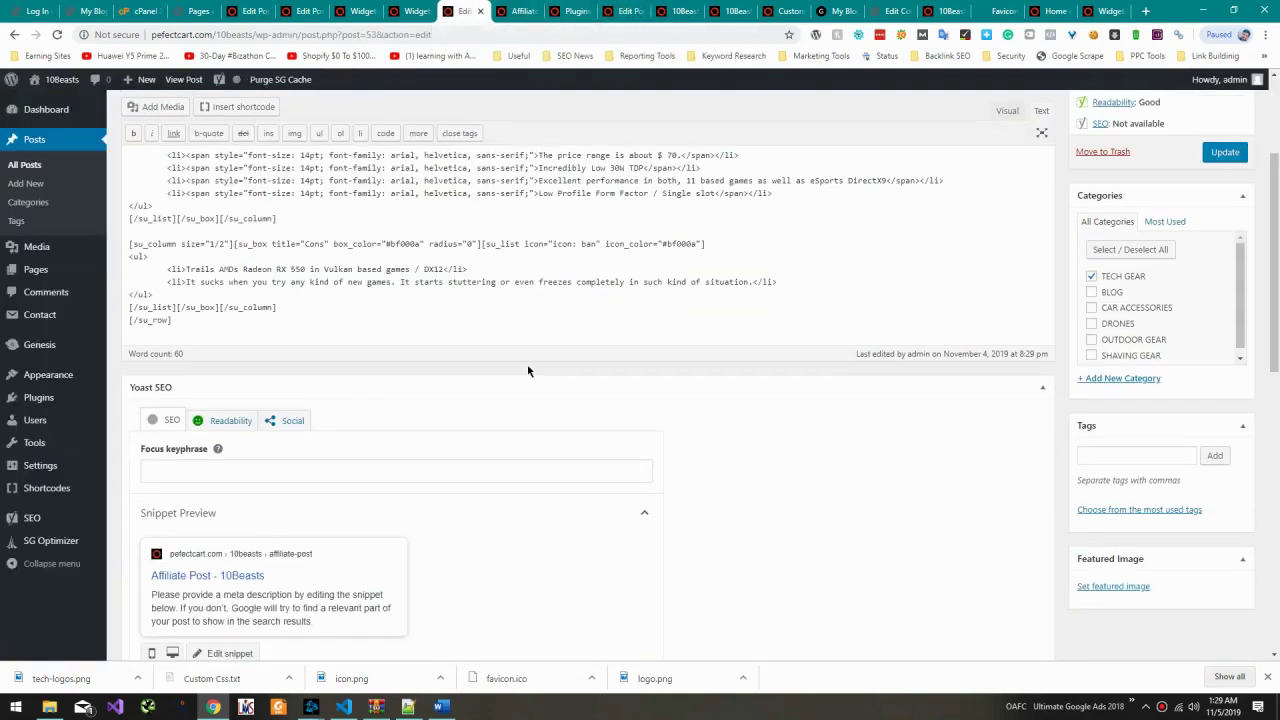
left_click(1010, 112)
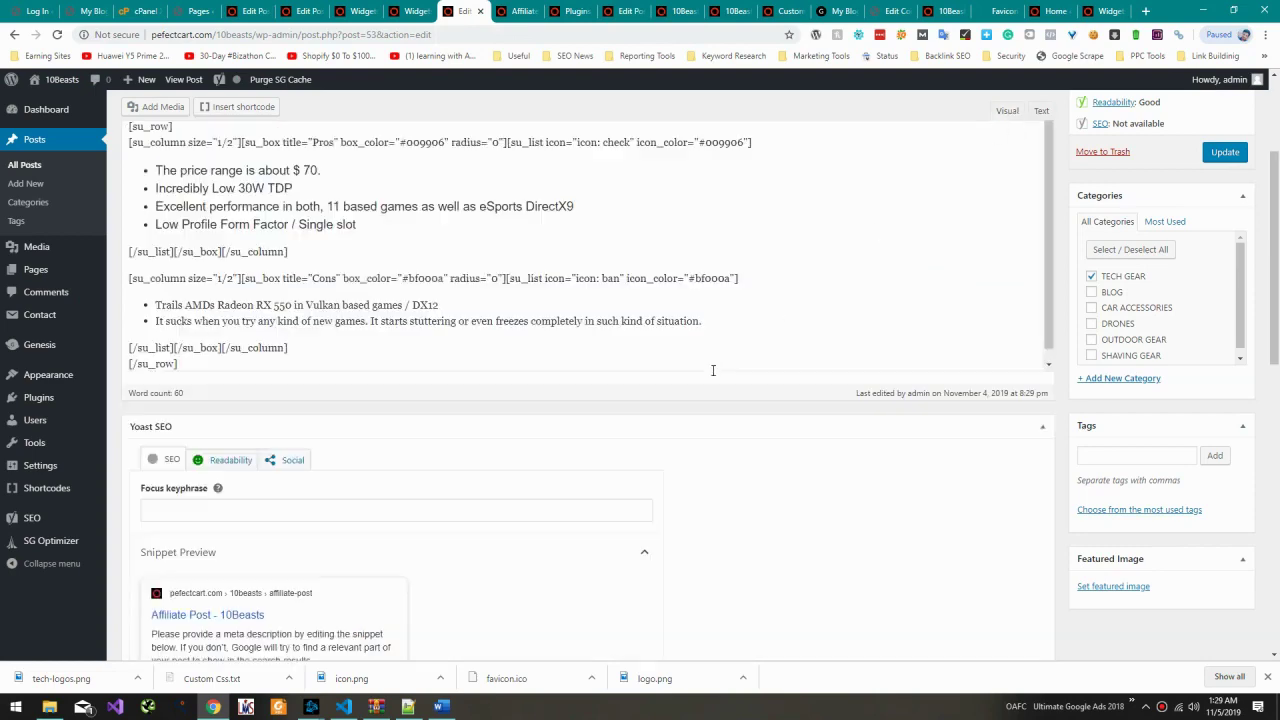
left_click(1038, 117)
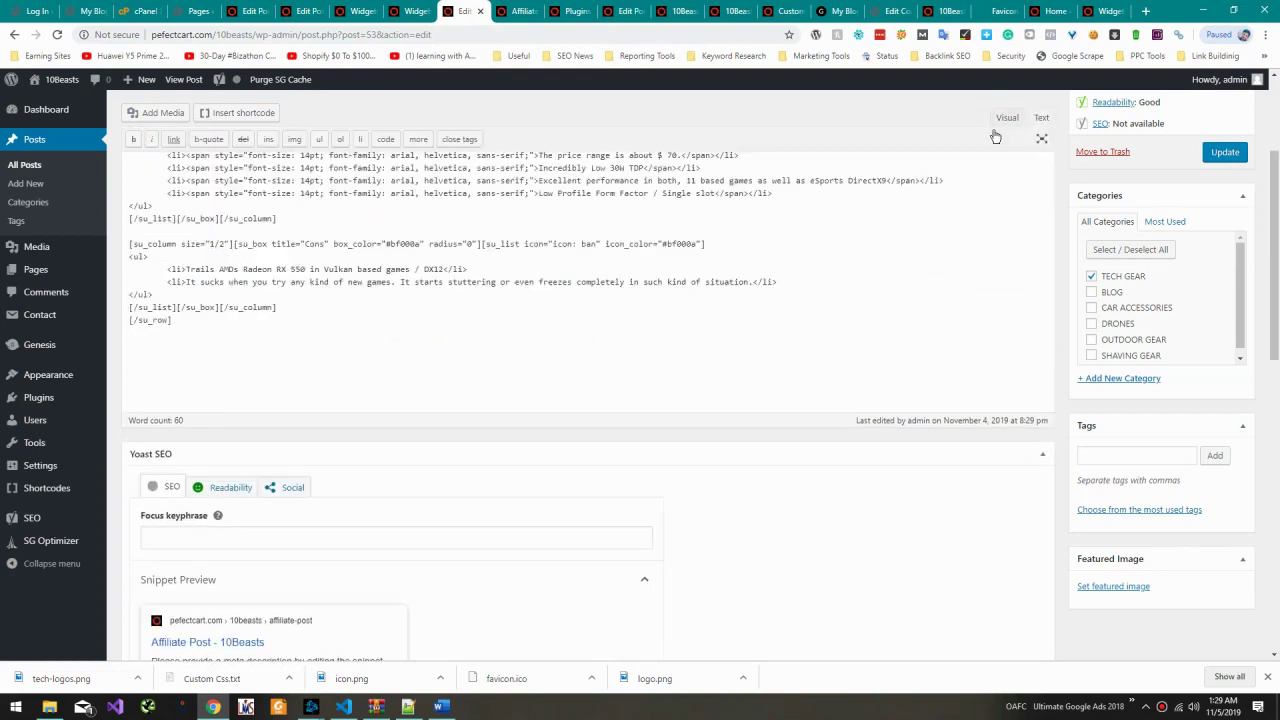
Step: Switch to the Word document and copy the code of the "Buy Gigabyte GeForce GT 1030" button
key("alt+Tab")
scroll(503, 373, "down", 5)
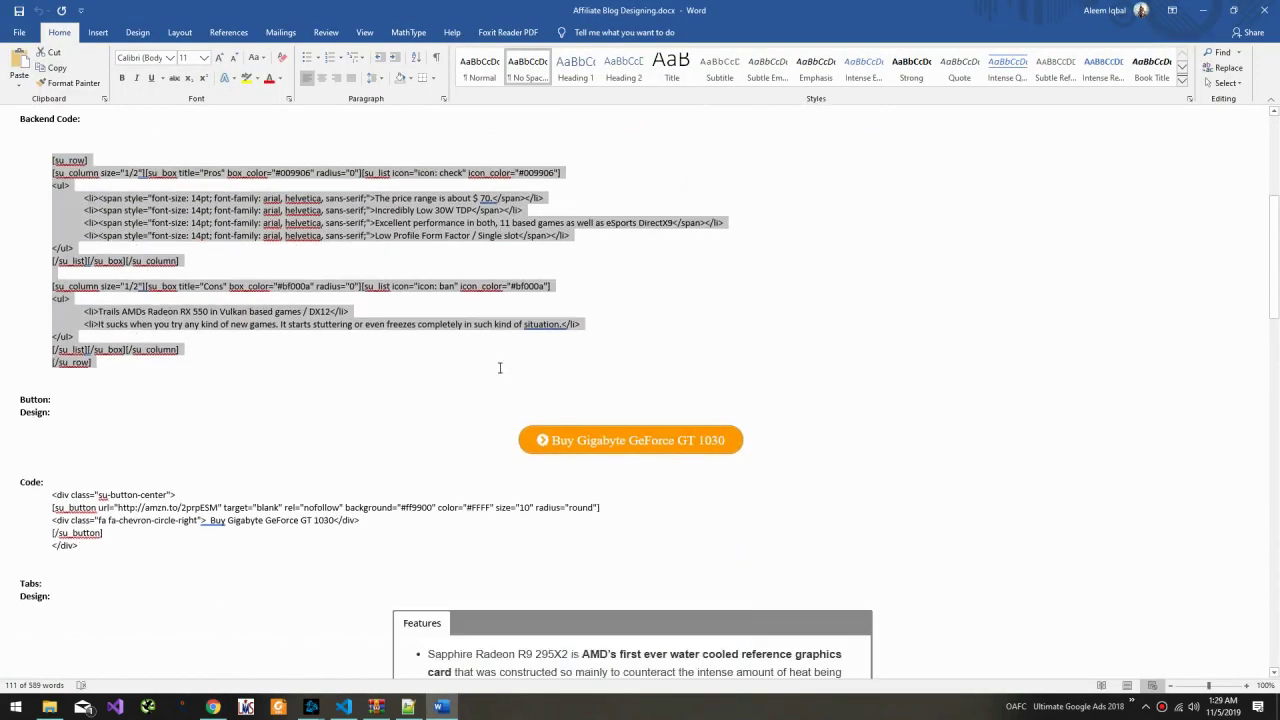
left_click_drag(10, 369, 10, 320)
key("ctrl+c")
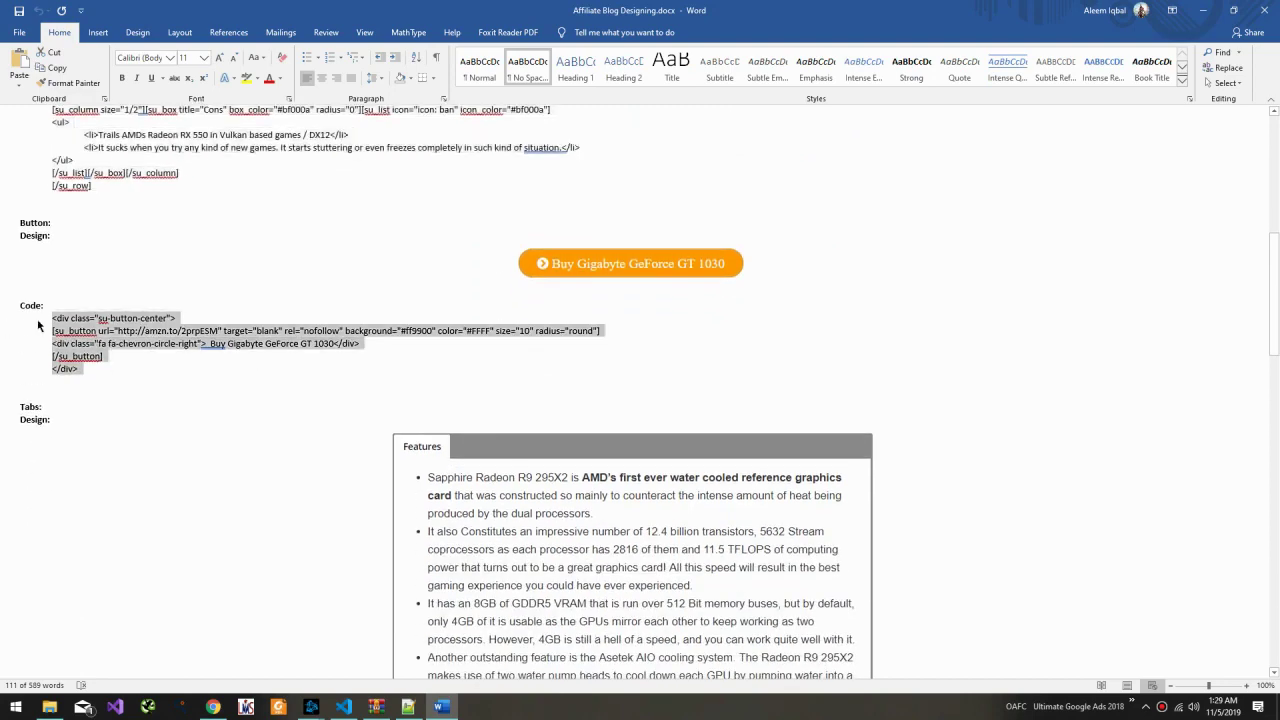
Step: Back in the post, add a "Button:" heading below the Pros/Cons code and paste the button code under it
key("alt+Tab")
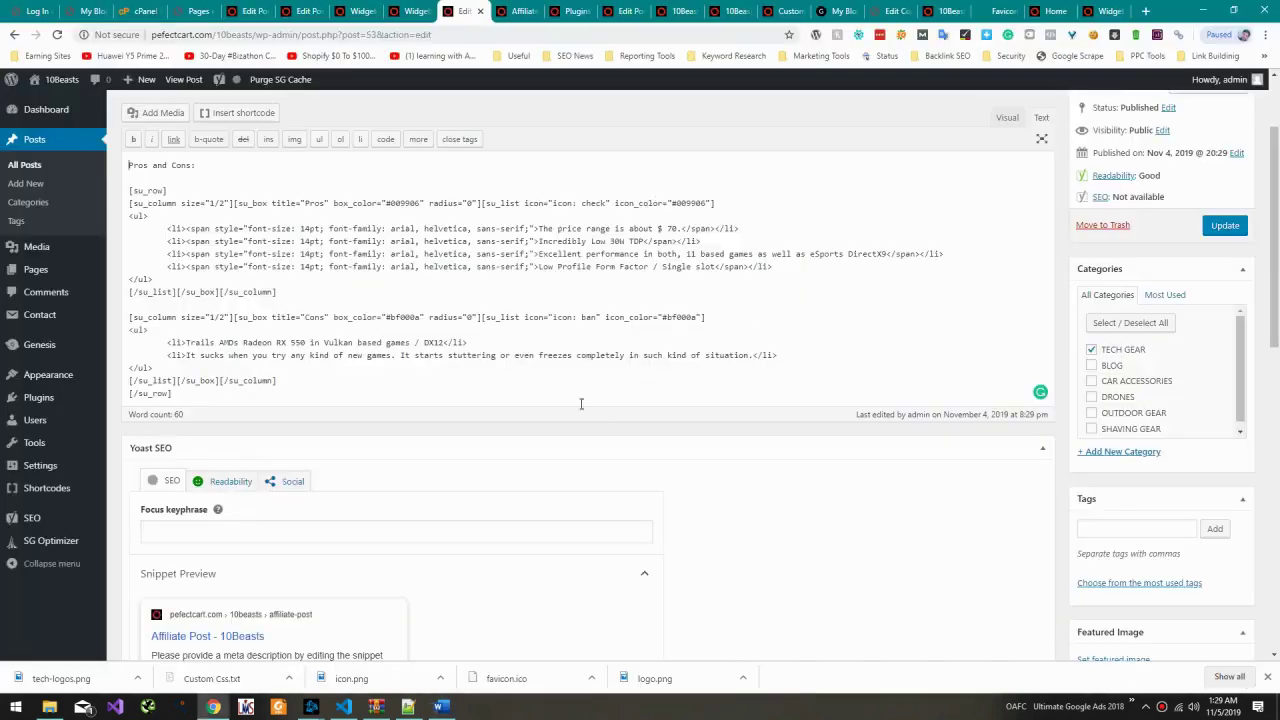
key("Return")
key("Return")
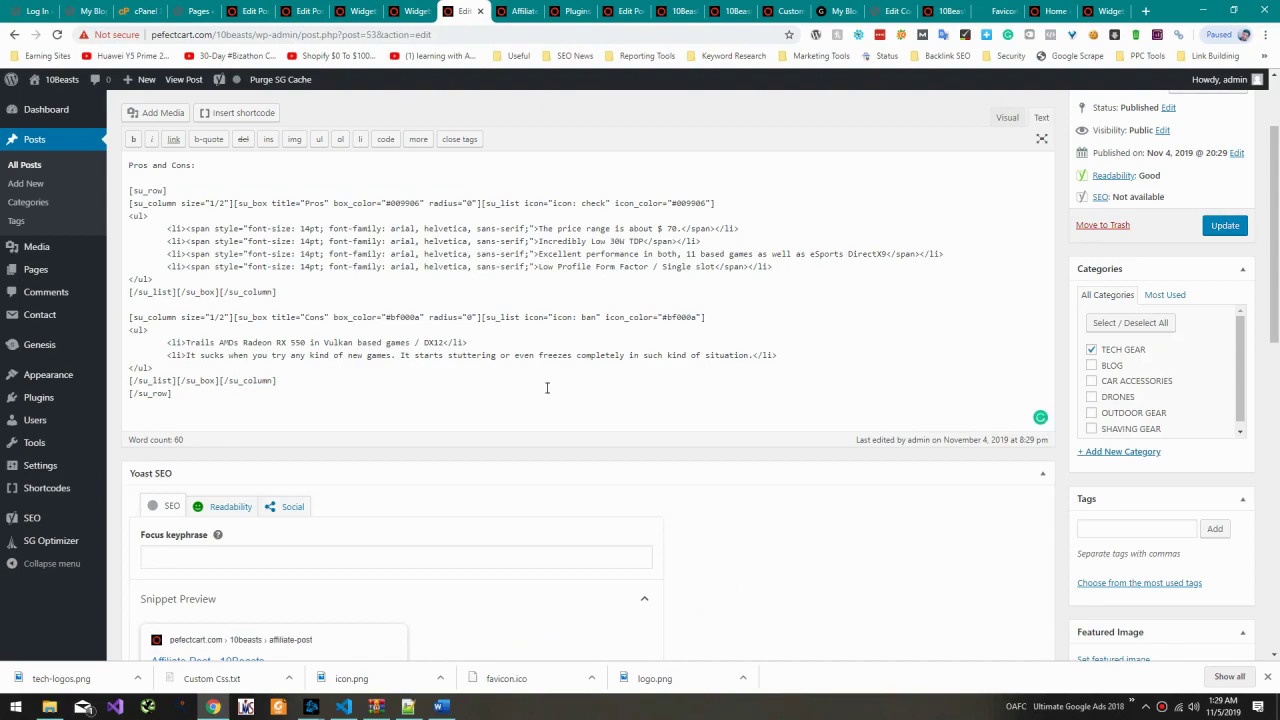
type("Button:")
key("Return")
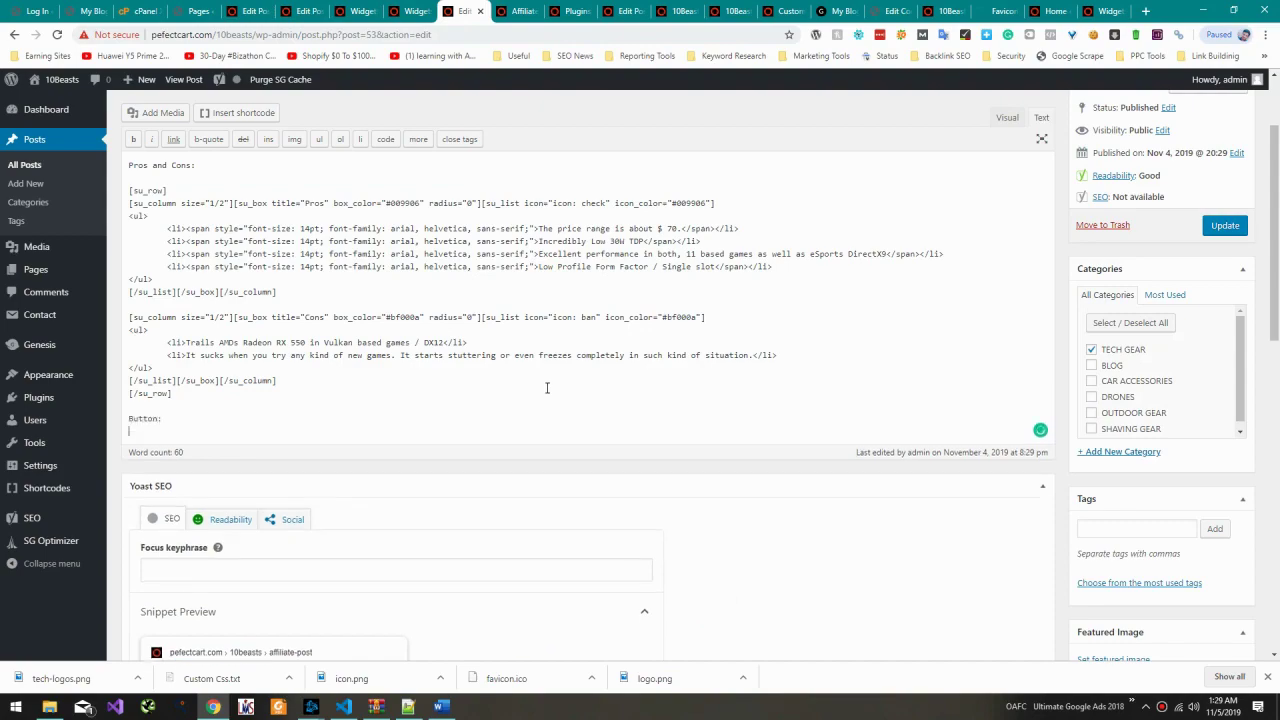
key("ctrl+v")
Step: Switch to the Word document and copy the su_tabs code from the Tabs section
key("alt+Tab")
scroll(553, 381, "down", 5)
scroll(553, 381, "down", 7)
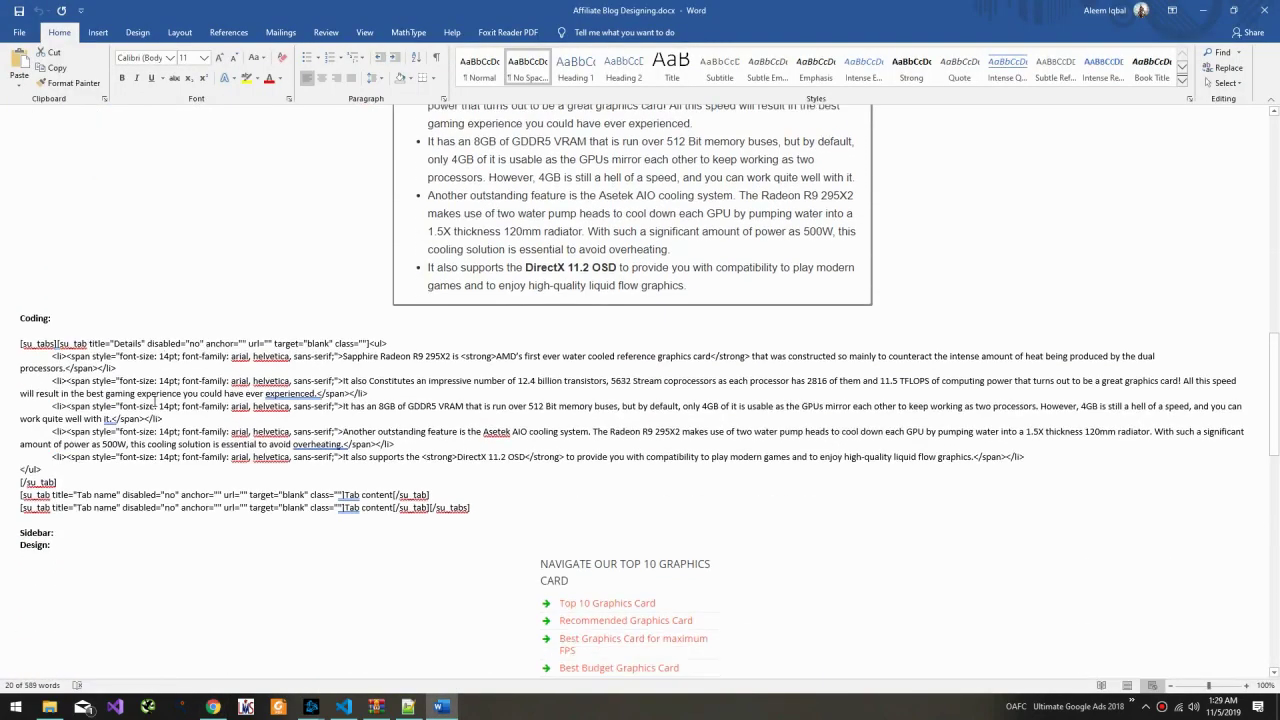
left_click_drag(19, 228, 496, 401)
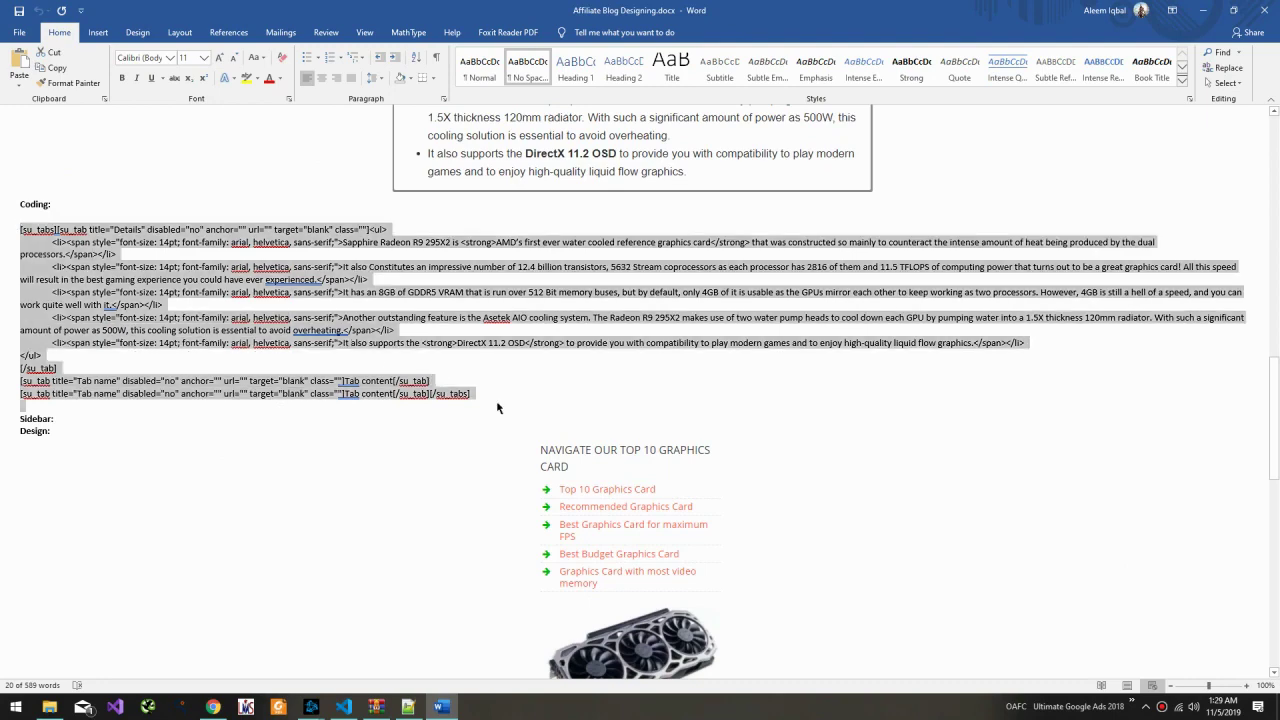
Step: Back in the post, add a "Table:" heading below the button code and paste the su_tabs code under it
key("alt+Tab")
key("Return")
key("Return")
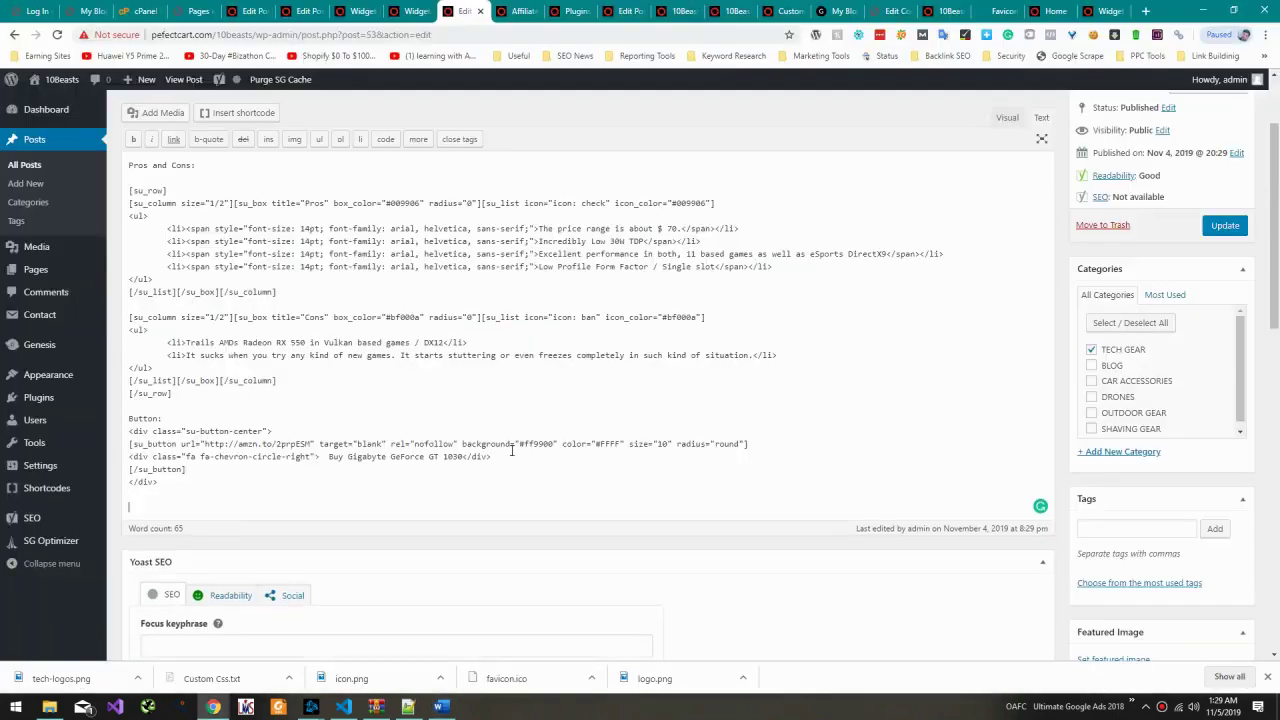
type("Table:")
key("Return")
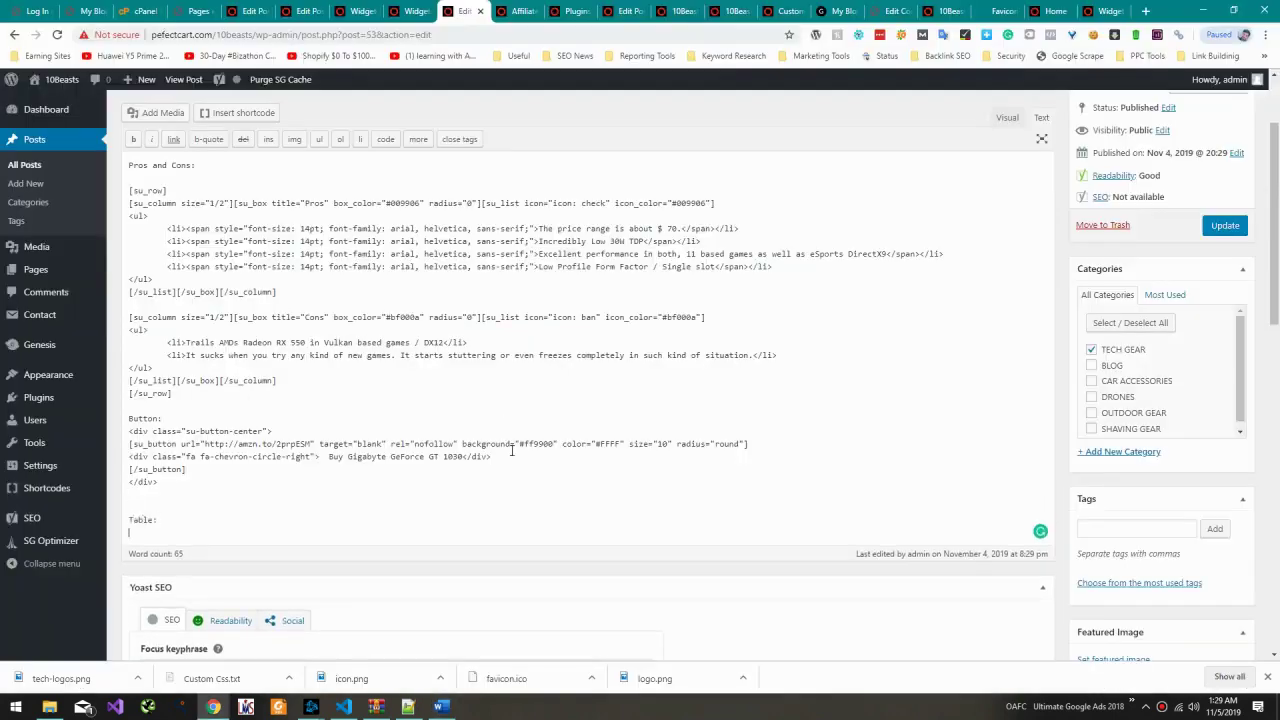
key("ctrl+v")
Step: Look over the sidebar code and the graphics card table design in the Word document, then return to the post
key("alt+Tab")
scroll(542, 394, "down", 2)
scroll(542, 397, "down", 8)
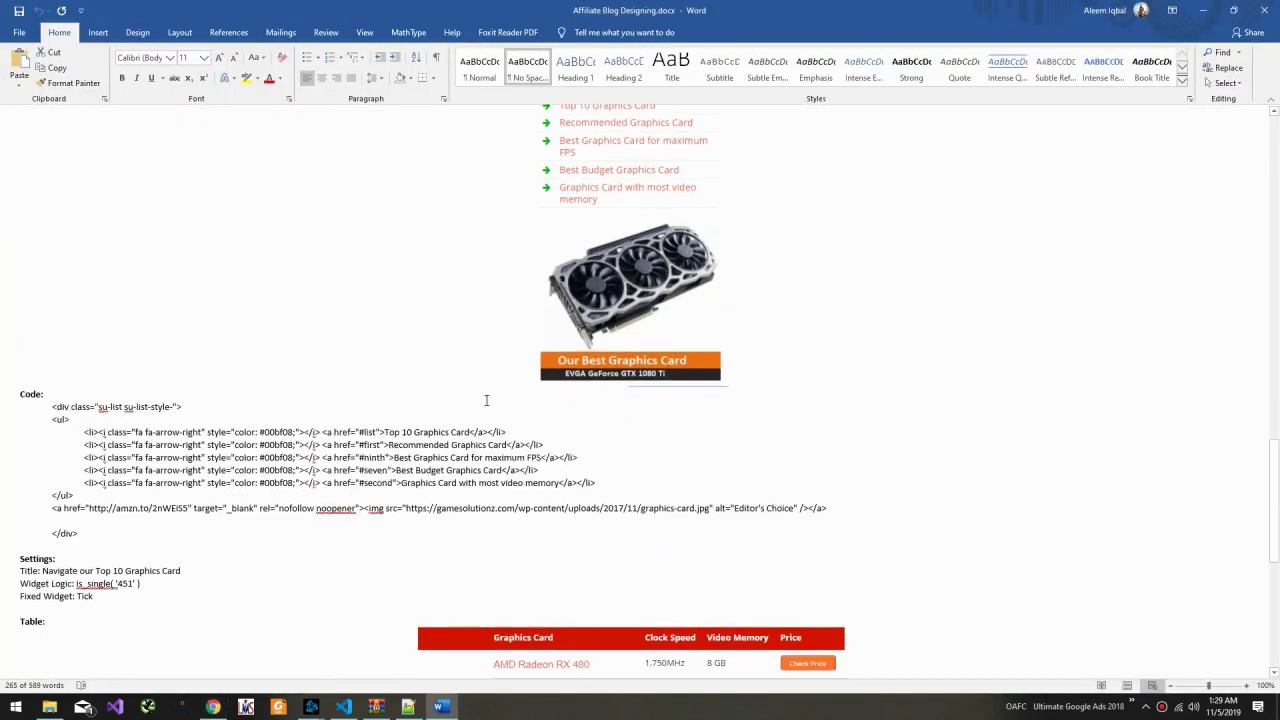
left_click_drag(46, 279, 172, 418)
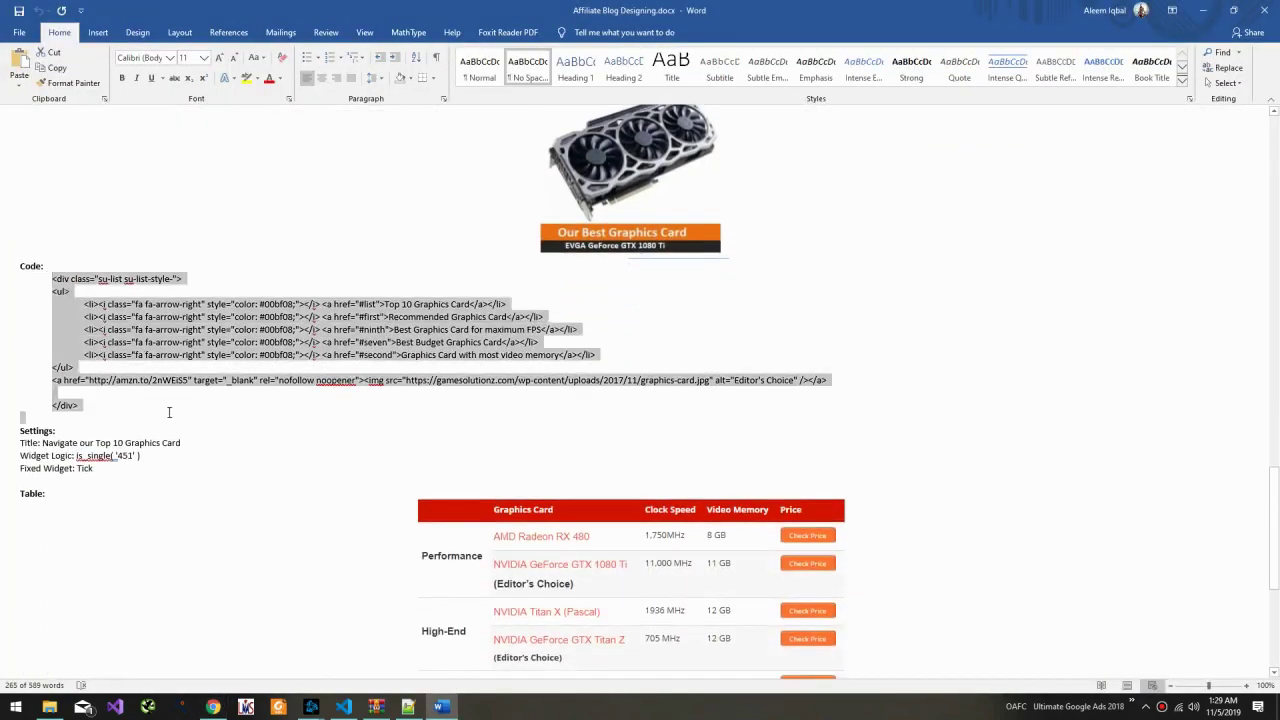
scroll(170, 418, "down", 8)
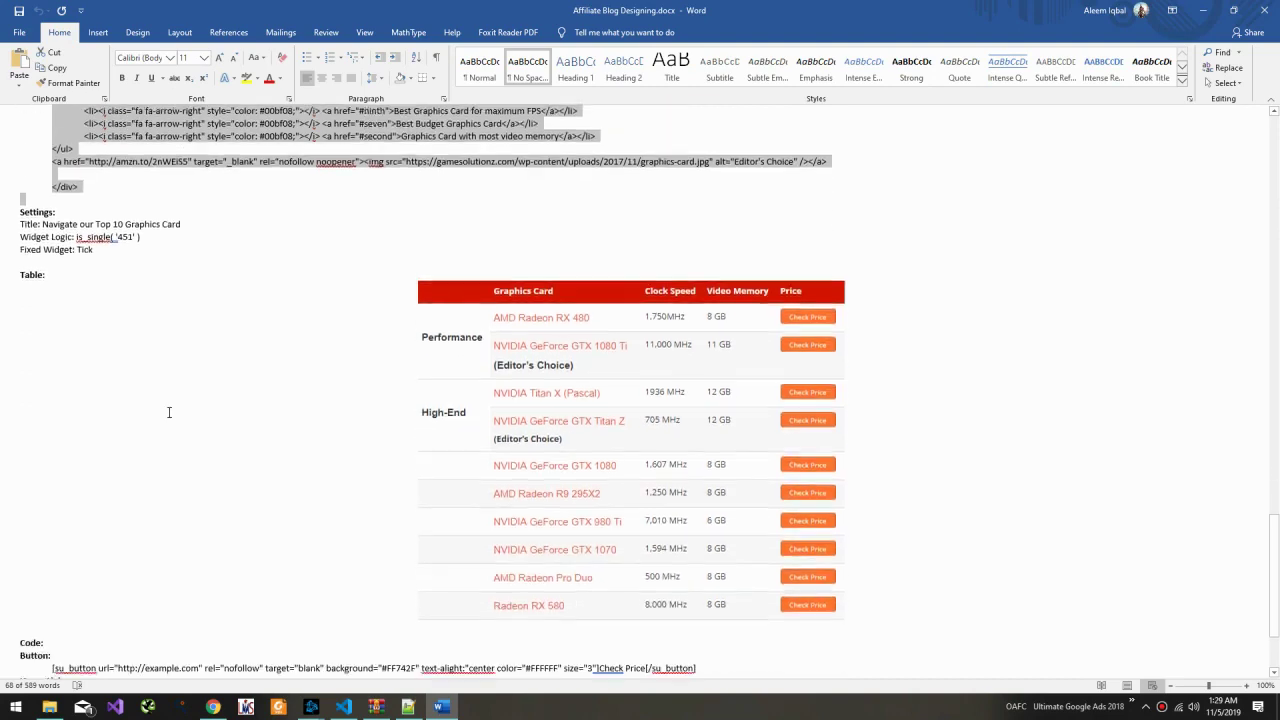
key("alt+Tab")
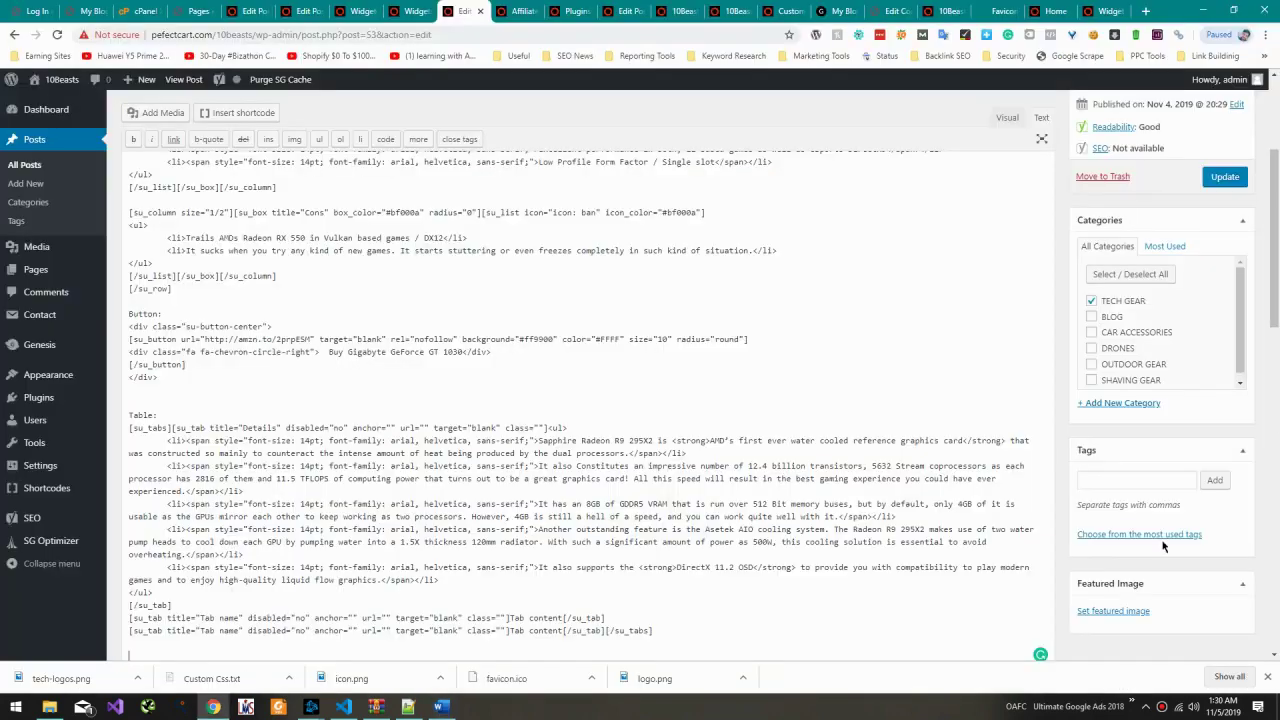
Step: Update the post and check the Pros/Cons boxes, button and tabs on its live page
left_click(1222, 178)
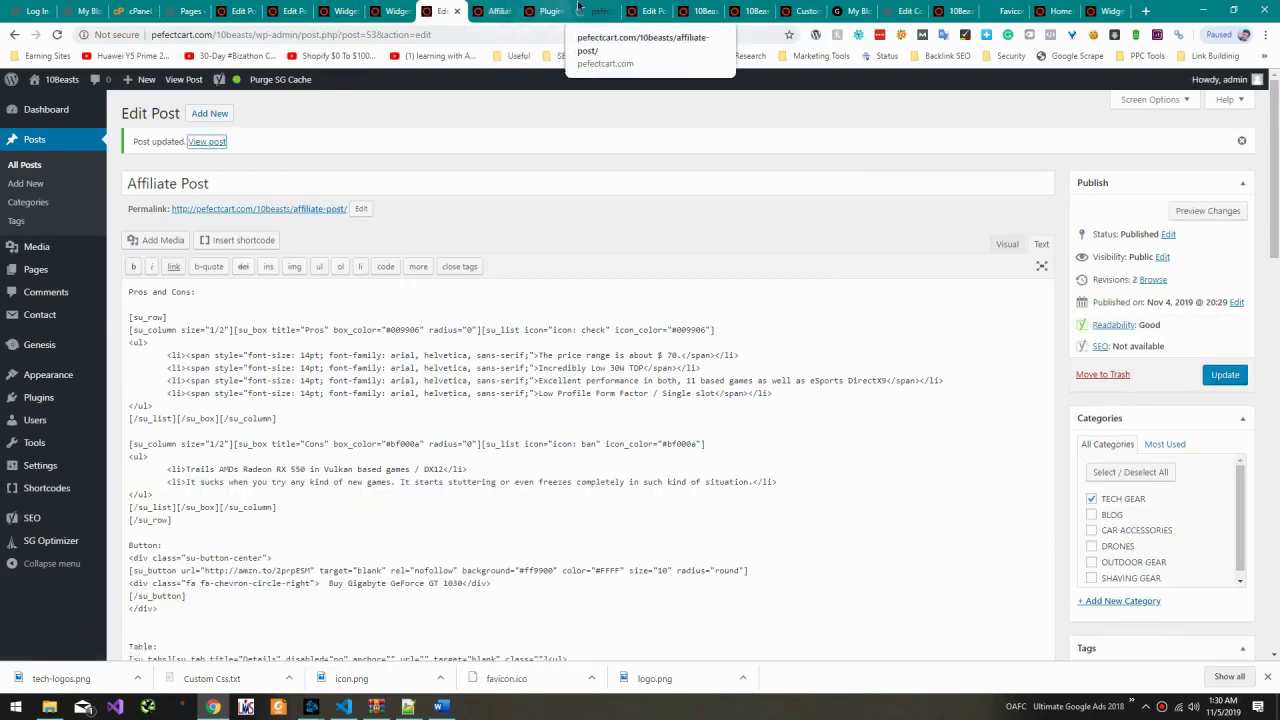
left_click(493, 11)
scroll(435, 314, "down", 5)
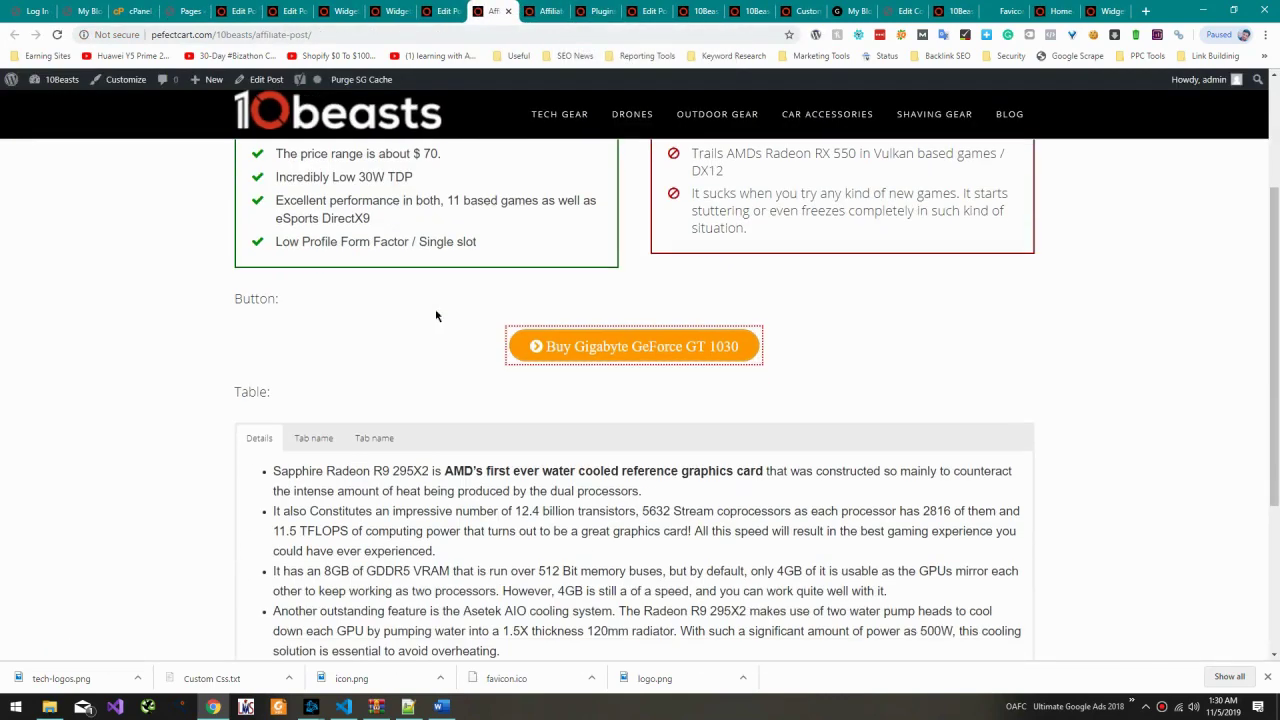
scroll(435, 311, "up", 5)
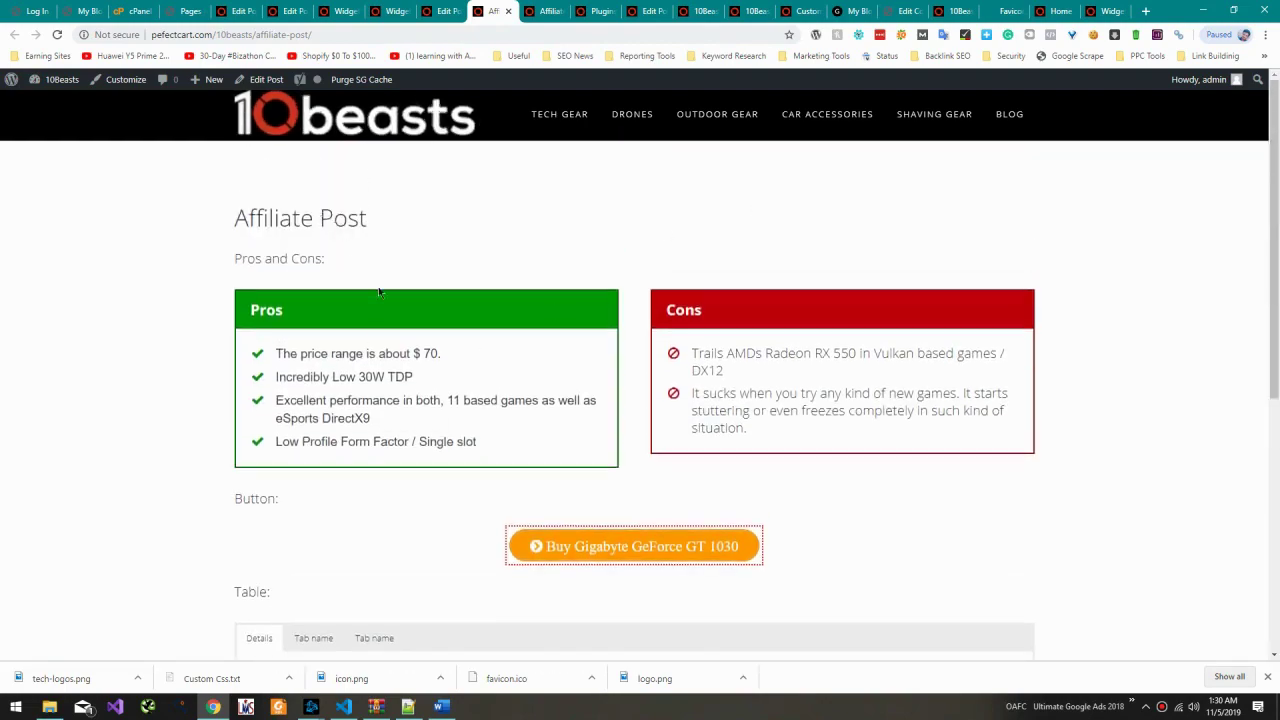
scroll(380, 291, "down", 3)
scroll(380, 288, "up", 3)
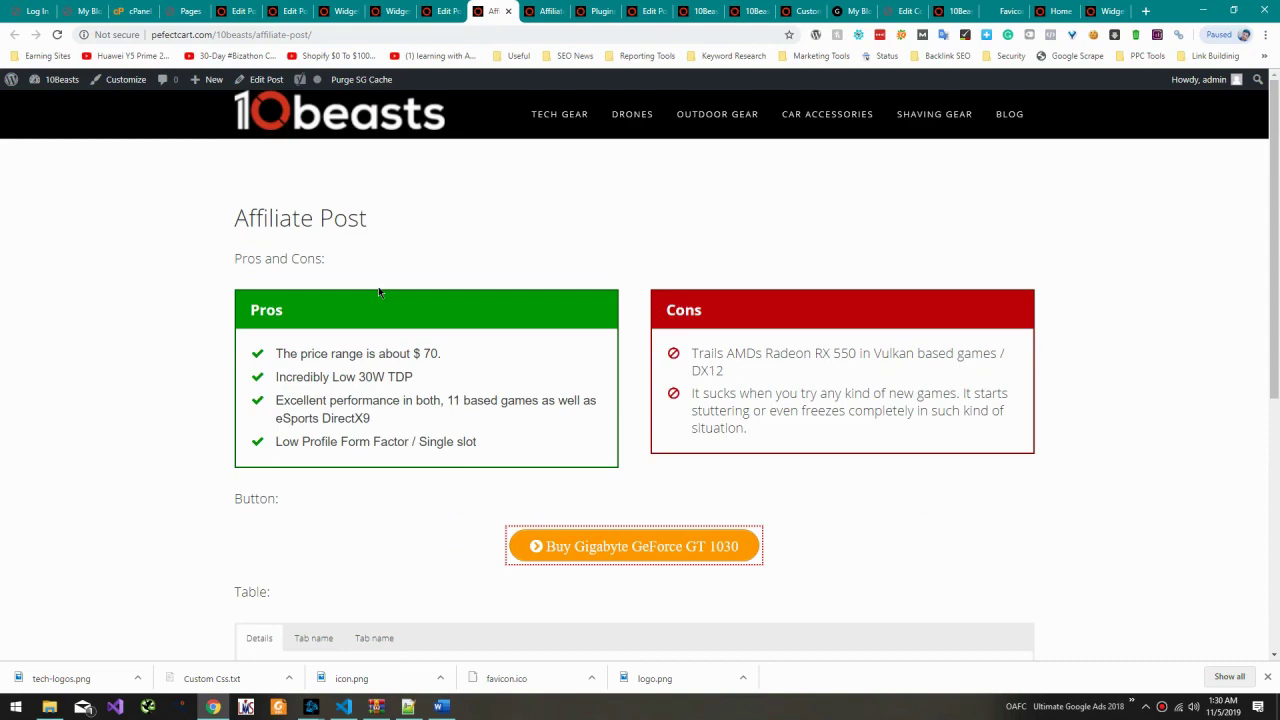
Step: Open the site's homepage and look over its Latest From The Blog section with the full affiliate post
left_click(350, 140)
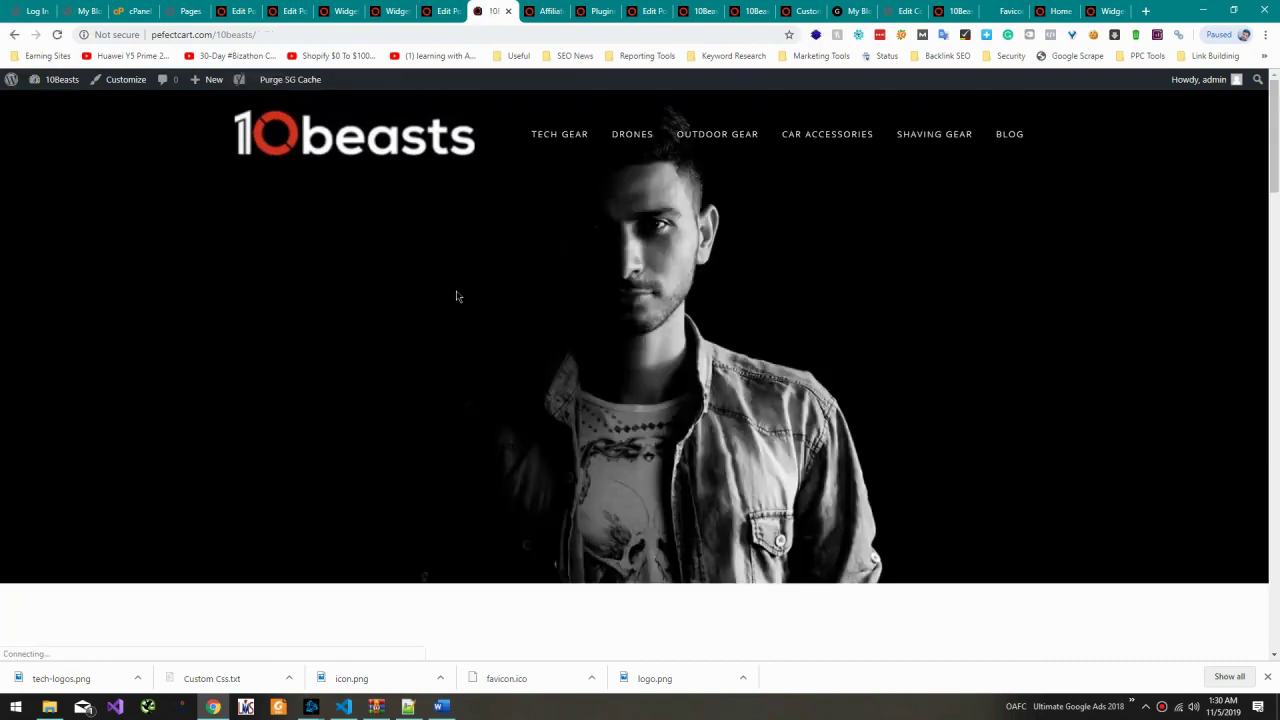
scroll(455, 295, "down", 5)
scroll(466, 260, "down", 12)
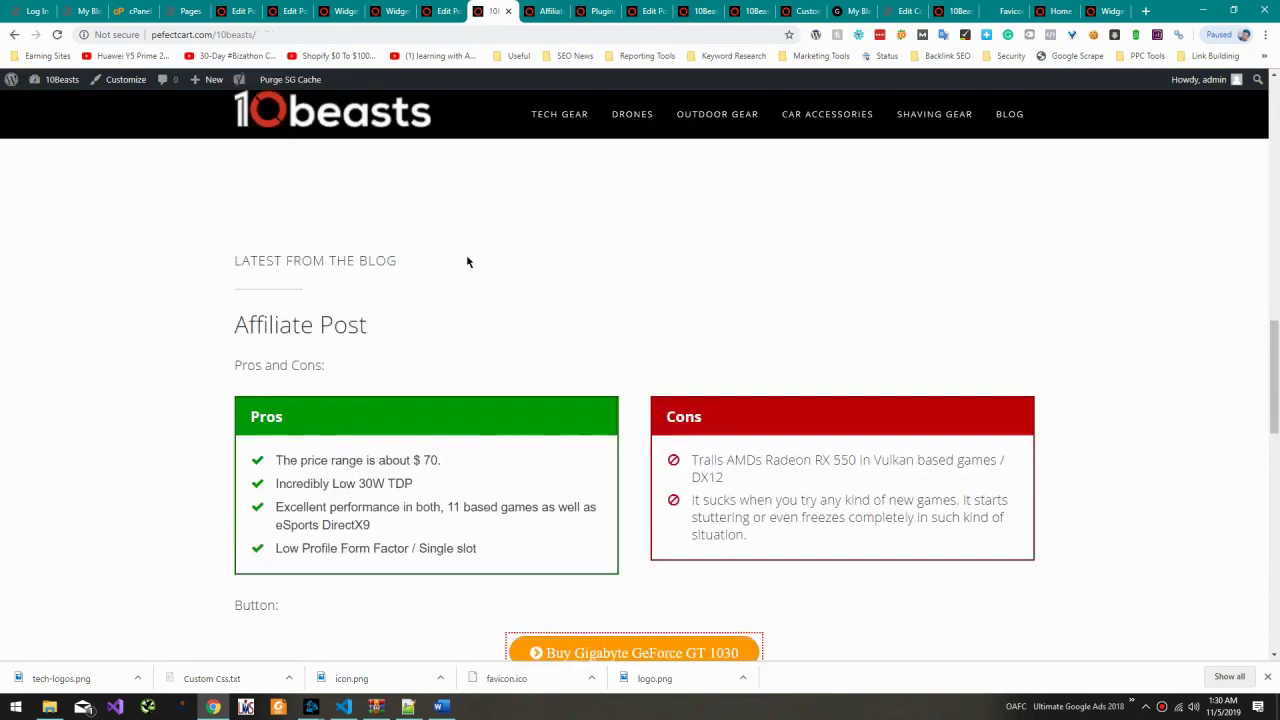
scroll(476, 270, "up", 10)
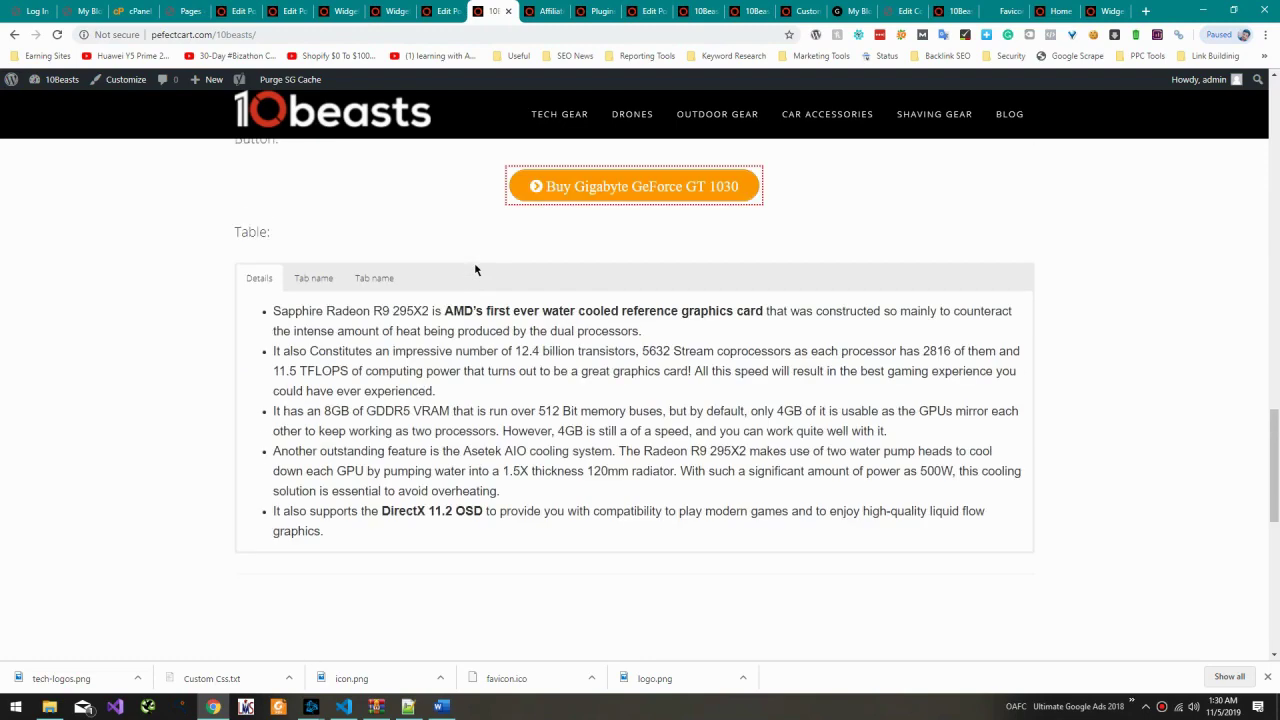
scroll(474, 269, "down", 3)
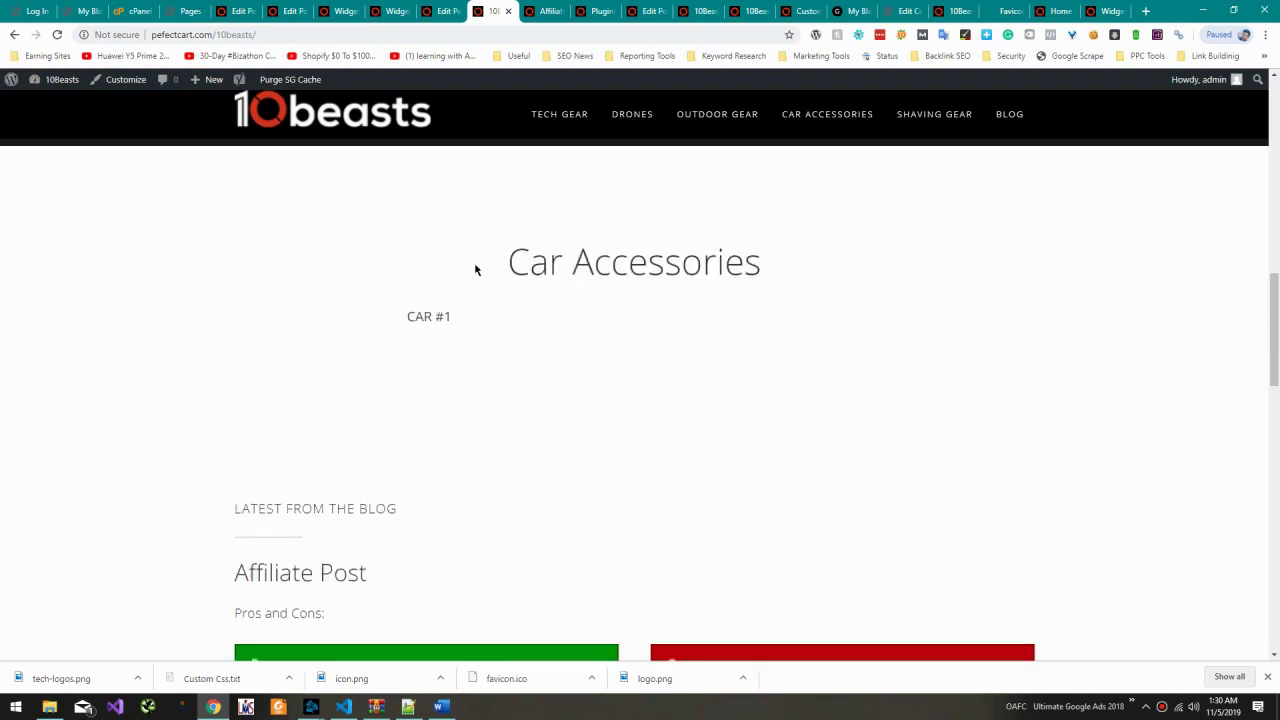
Step: Open the homepage in the Customizer and bring the Latest From The Blog section into the preview
left_click(122, 79)
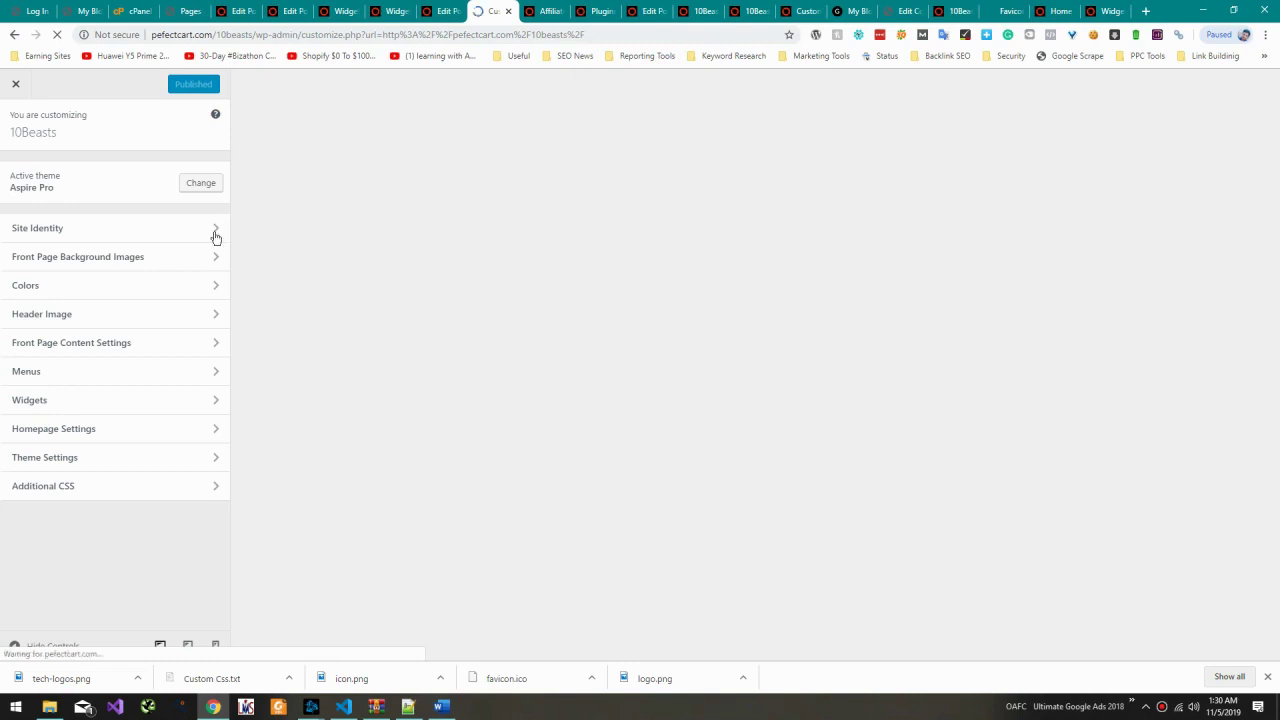
scroll(392, 434, "down", 3)
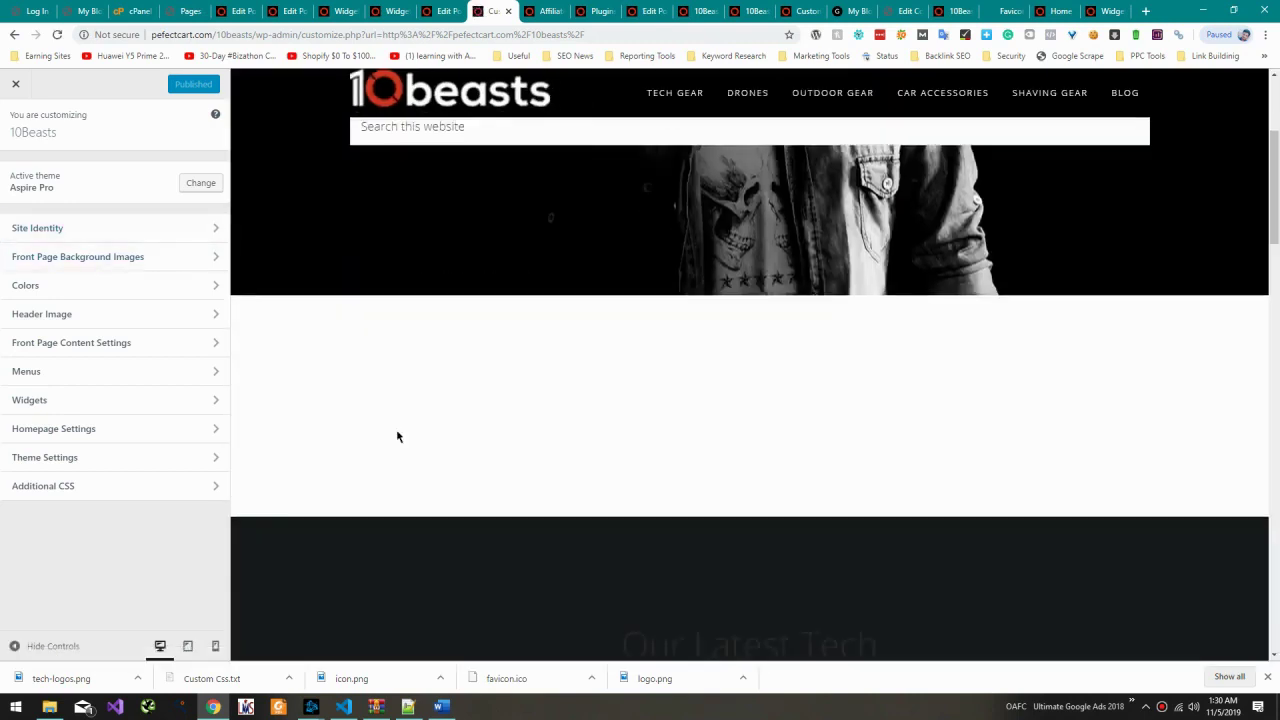
scroll(390, 430, "down", 8)
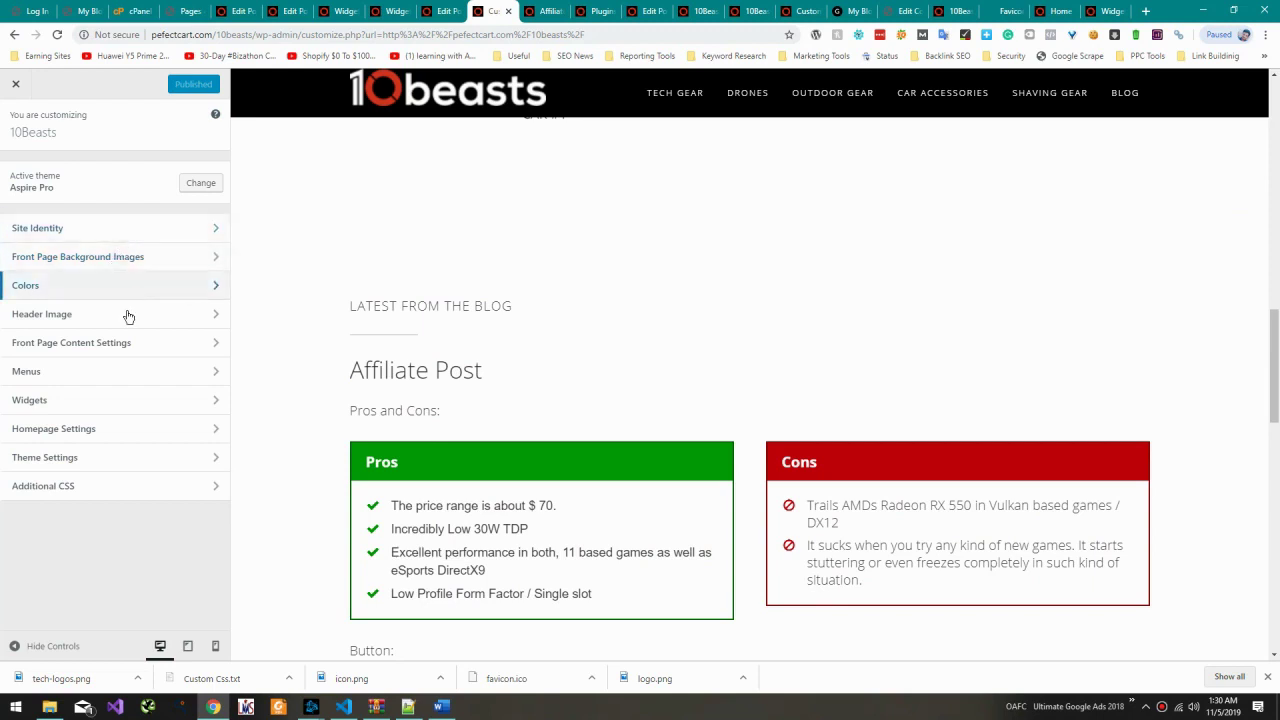
Step: Try a static page as the homepage display, check it in the preview and switch back to the latest posts
left_click(92, 428)
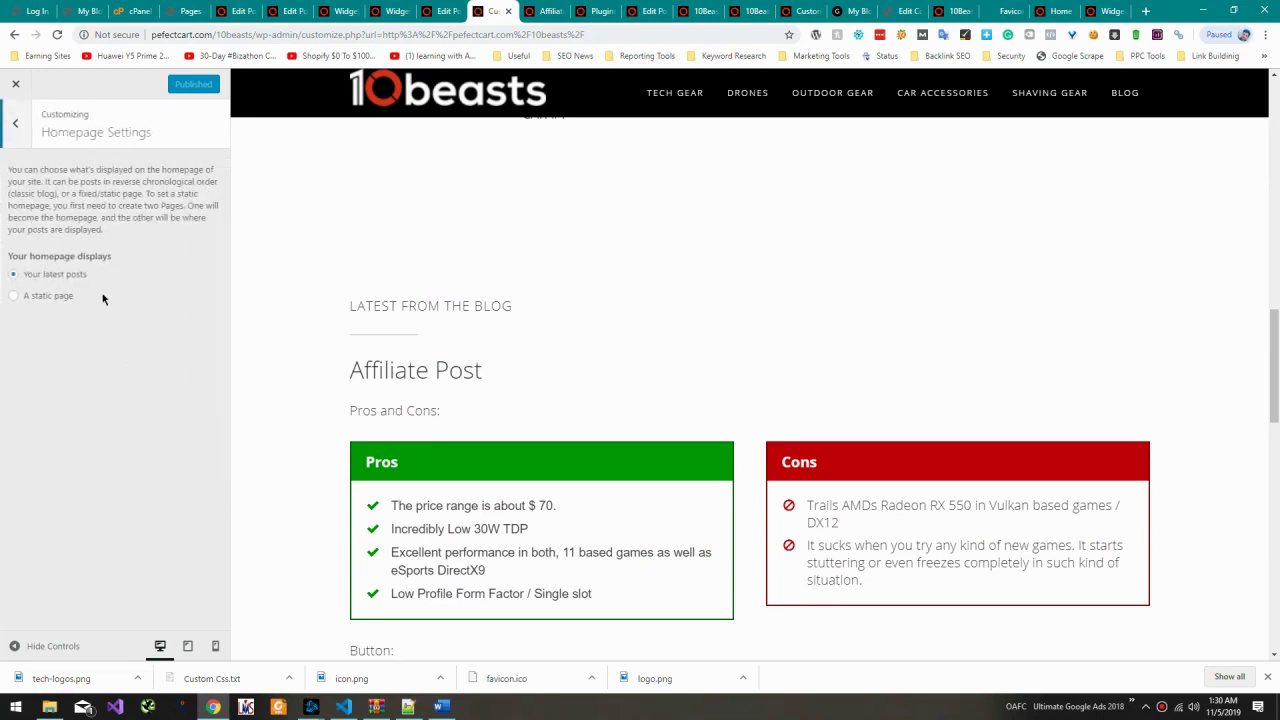
left_click(60, 298)
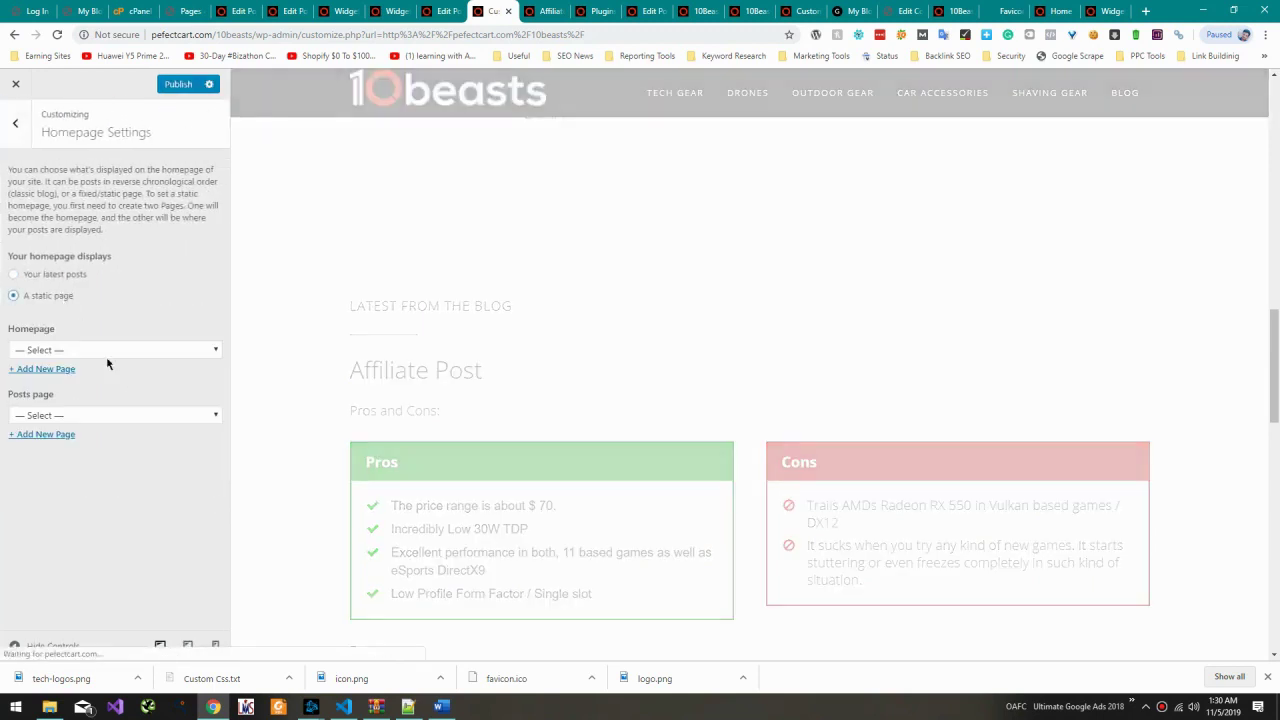
left_click(110, 350)
left_click(291, 431)
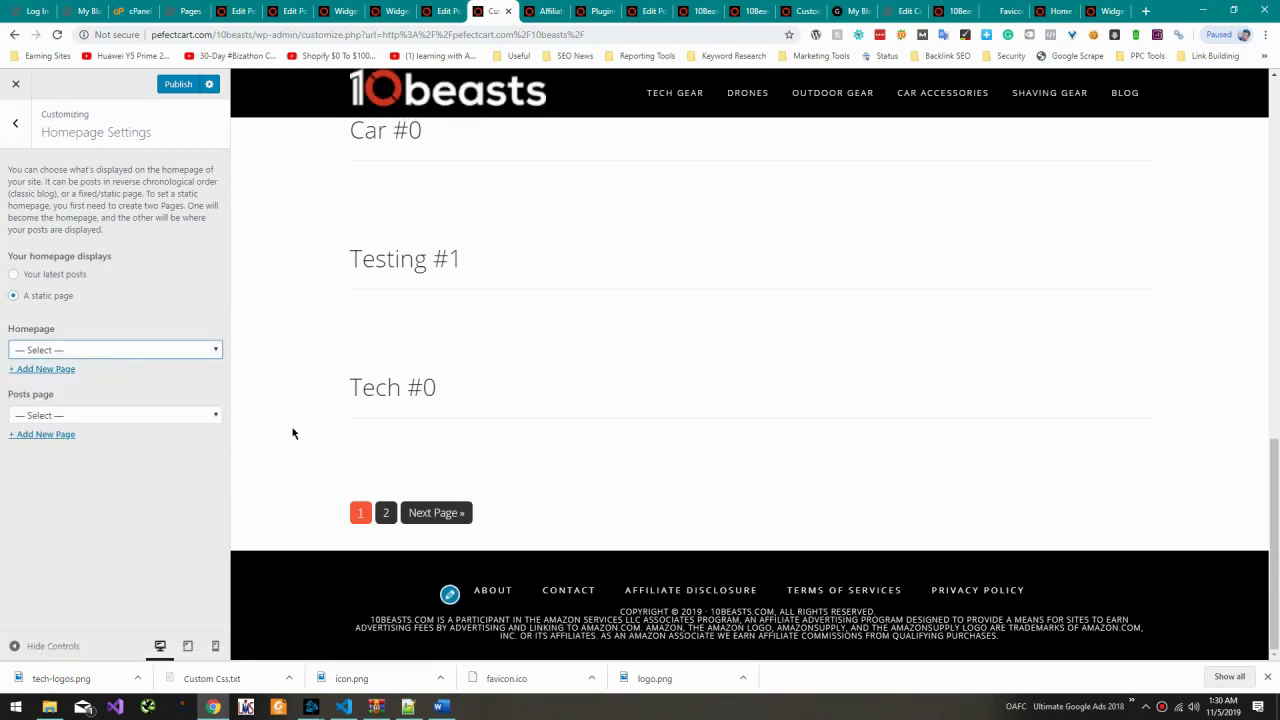
scroll(329, 449, "up", 4)
scroll(329, 449, "up", 7)
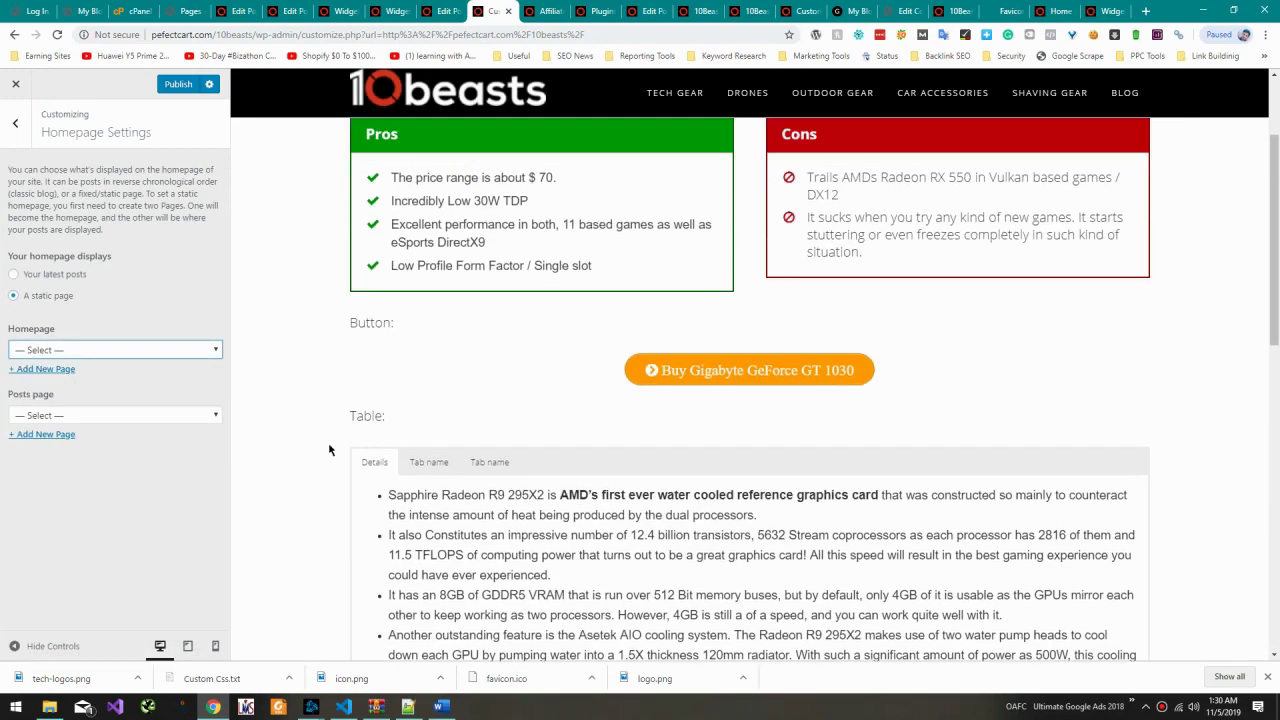
scroll(329, 449, "down", 8)
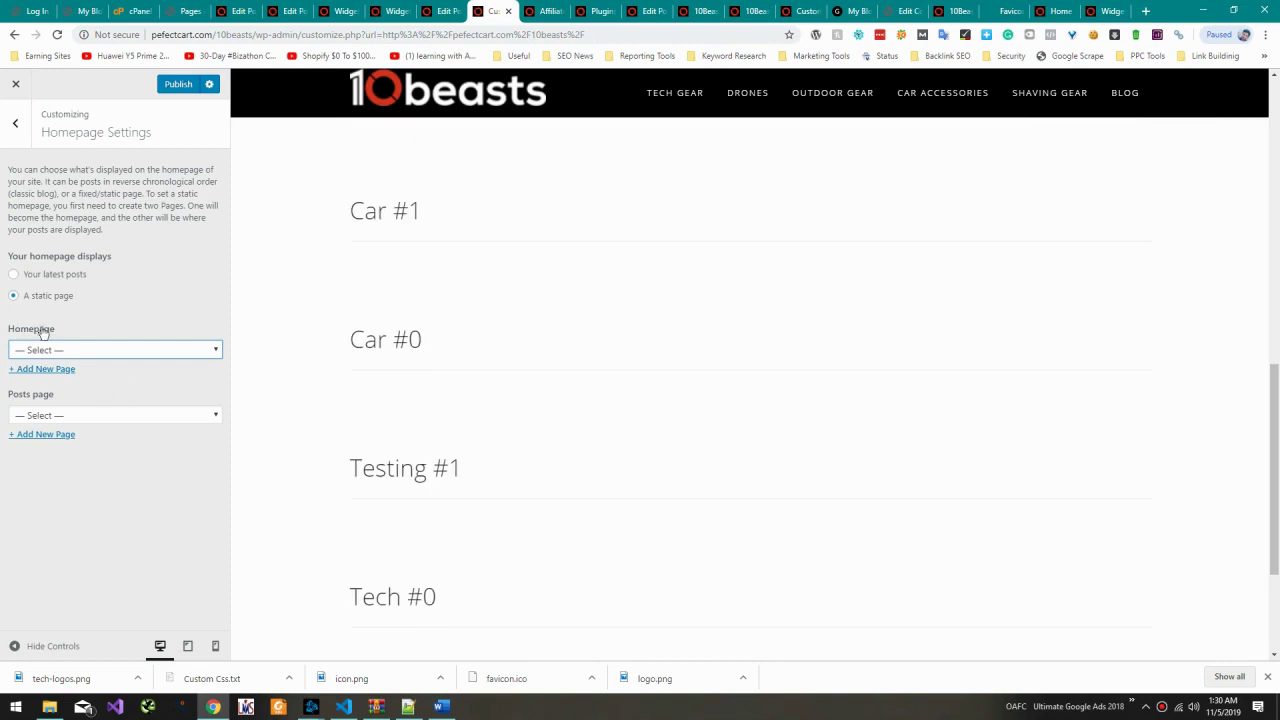
left_click(35, 275)
left_click(15, 122)
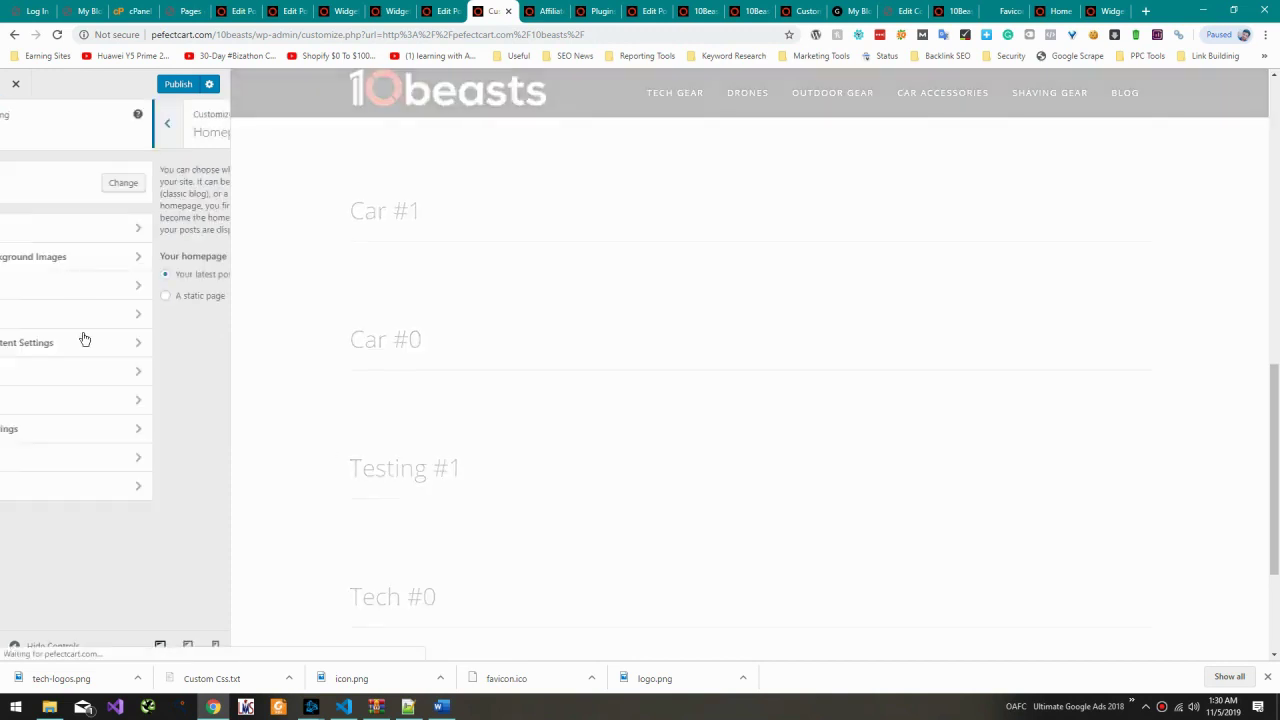
Step: Open the Theme Settings and look at the Updates section
left_click(106, 462)
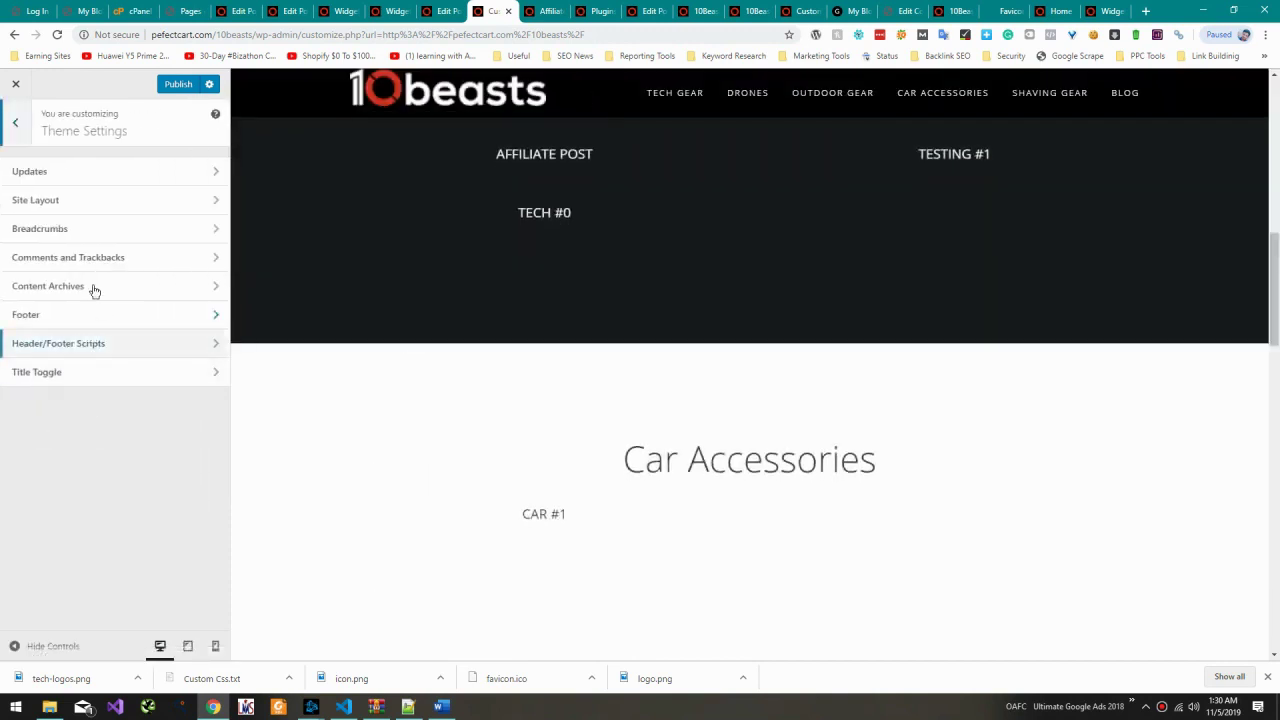
left_click(100, 172)
left_click(15, 124)
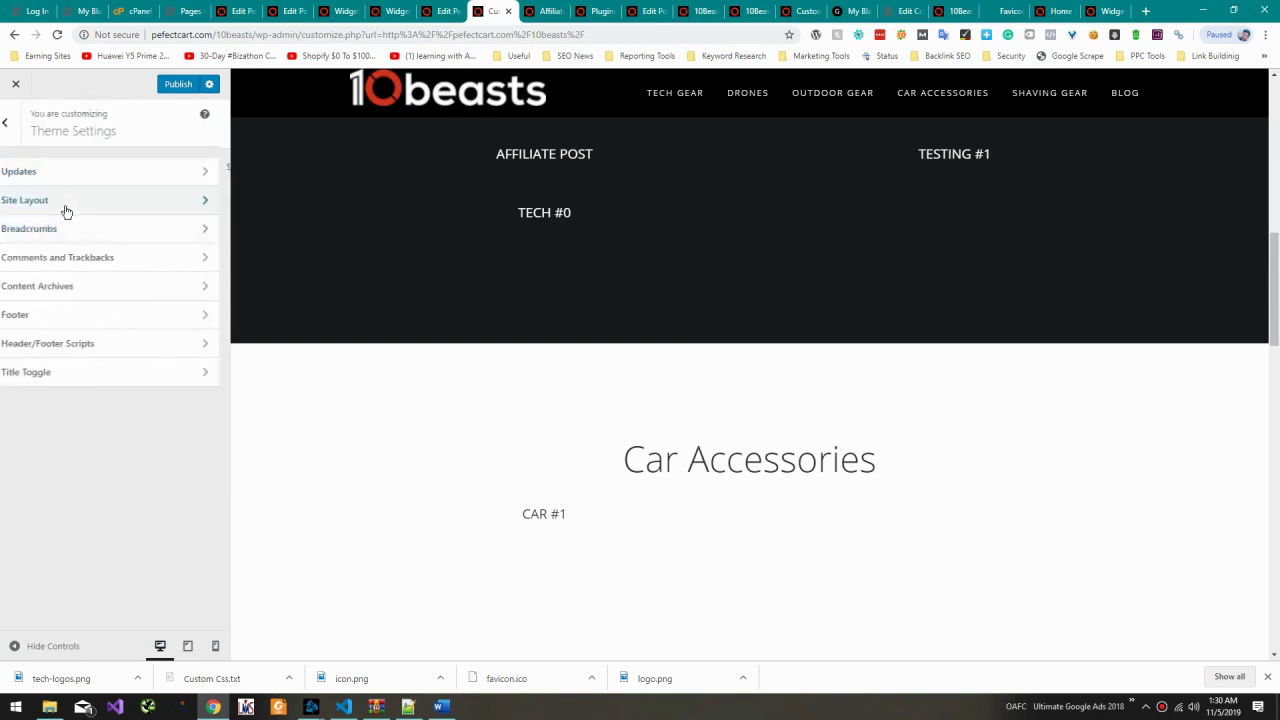
Step: Try the Content, Primary Sidebar site layout, check it in the preview and return to Full Width Content
left_click(68, 206)
left_click(76, 191)
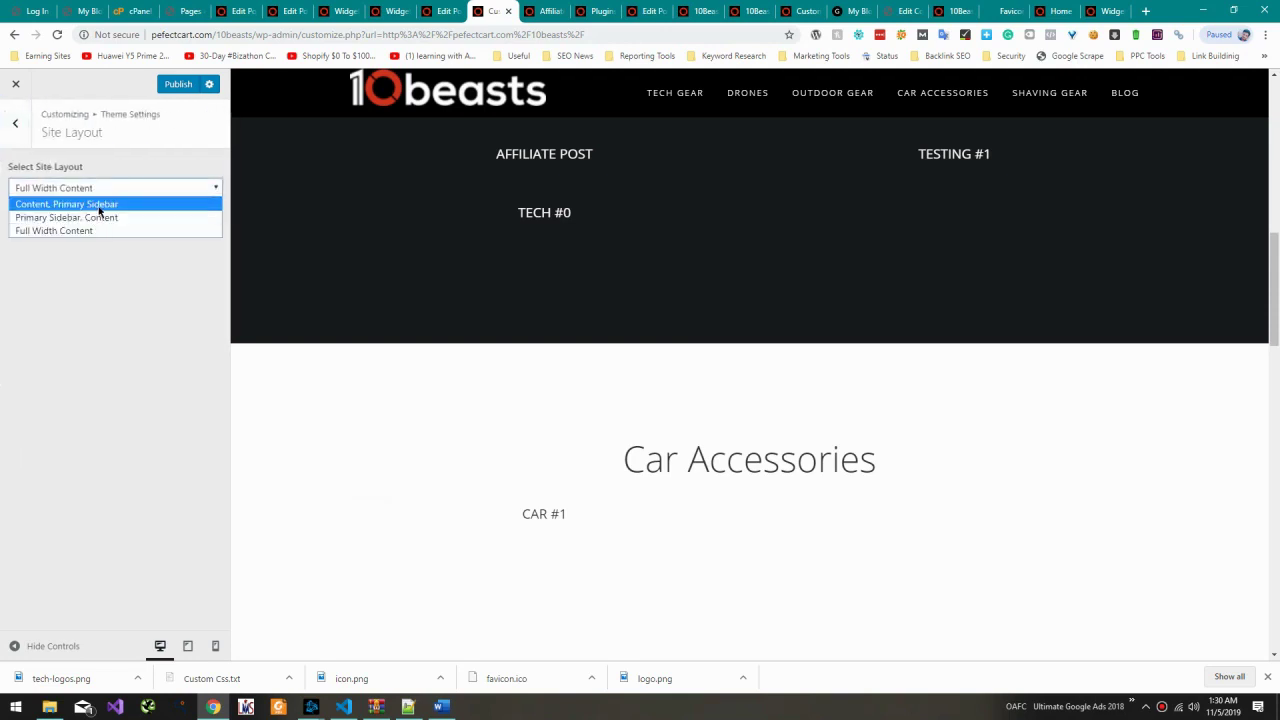
left_click(100, 205)
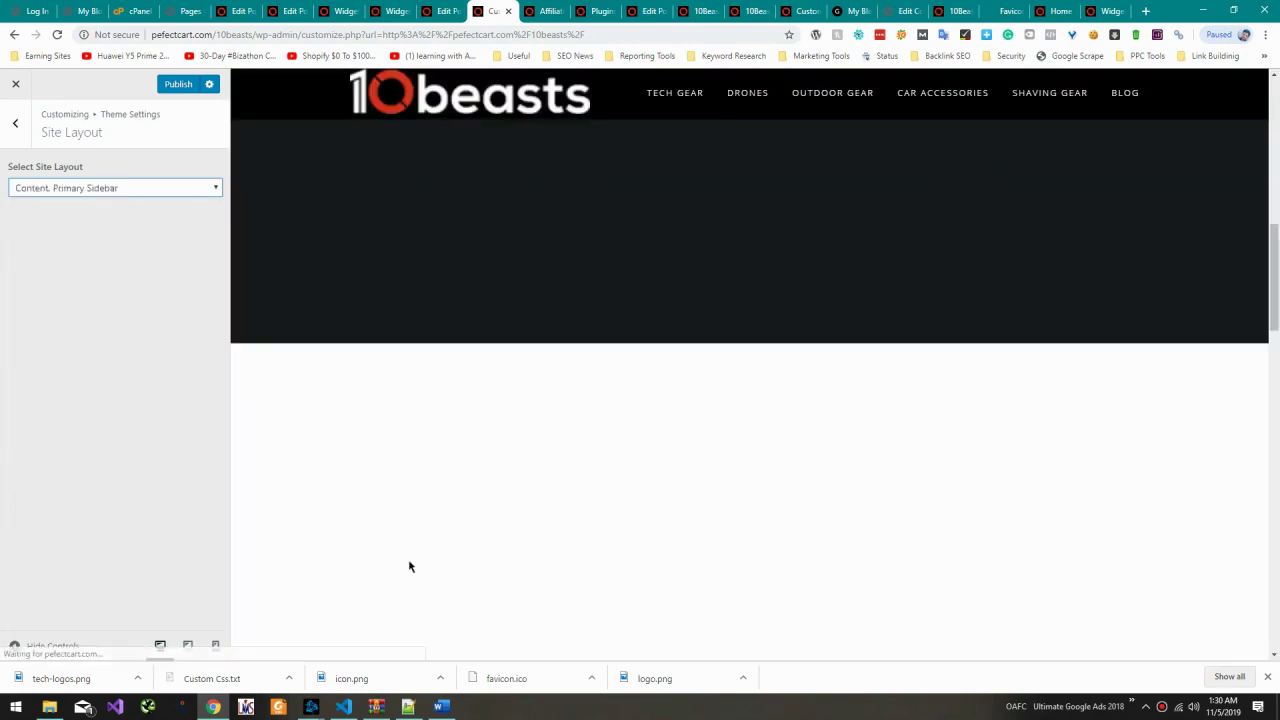
scroll(408, 563, "down", 10)
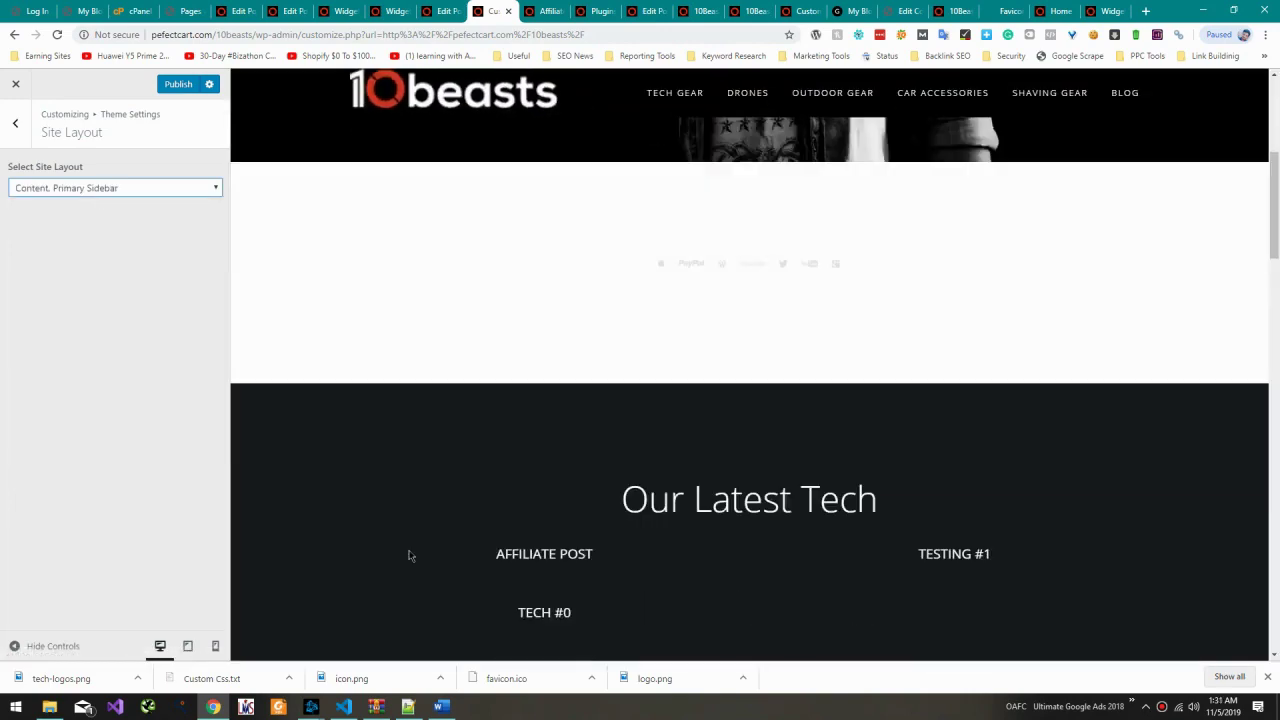
scroll(408, 555, "down", 4)
scroll(408, 550, "up", 4)
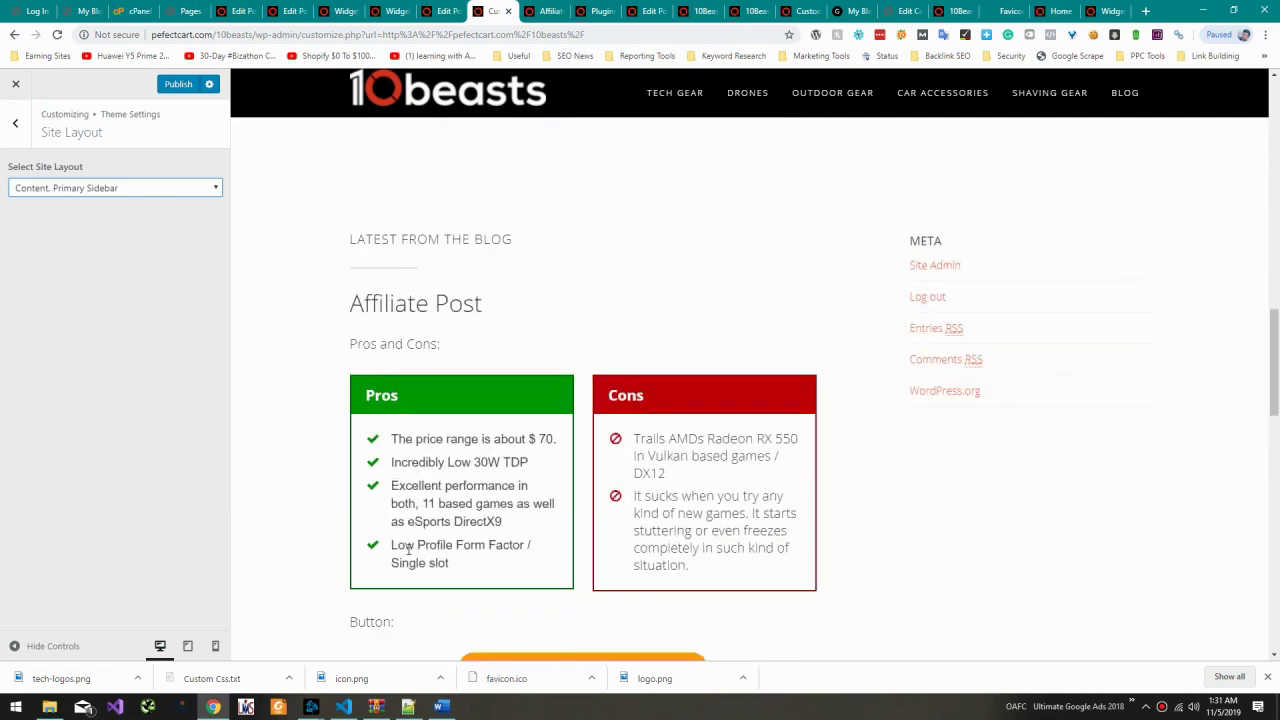
left_click(108, 187)
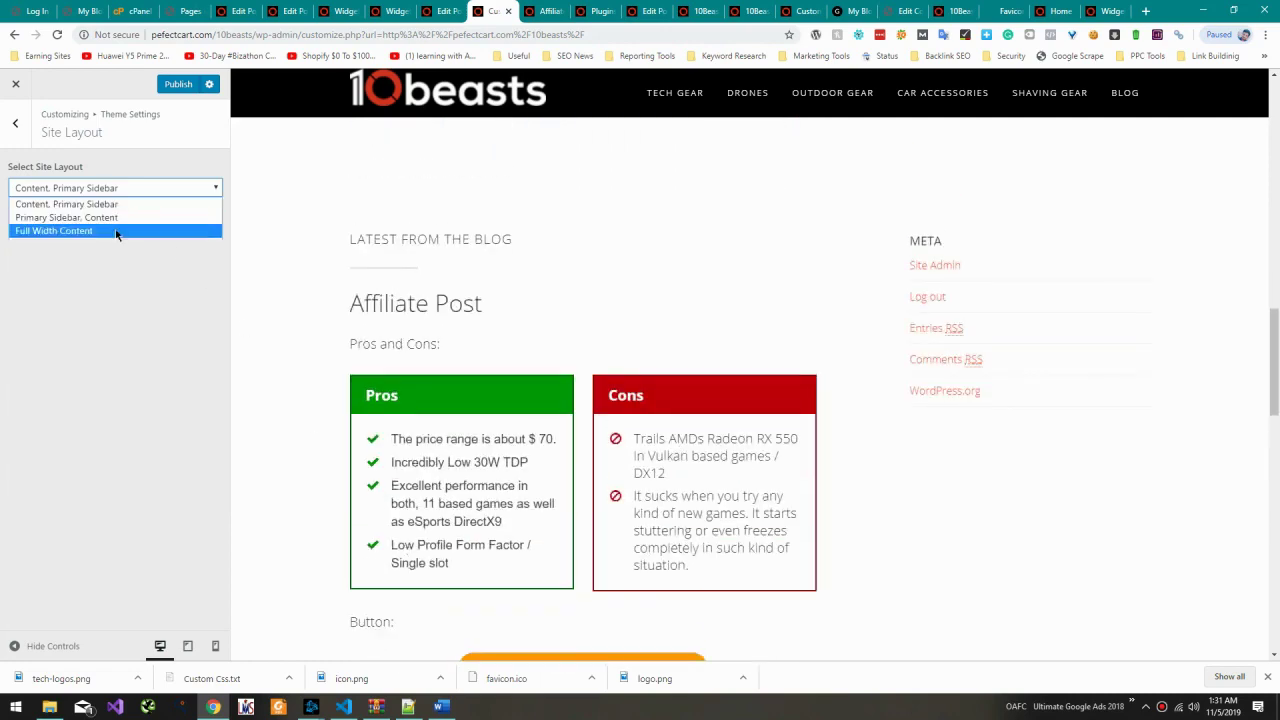
left_click(55, 230)
left_click(15, 122)
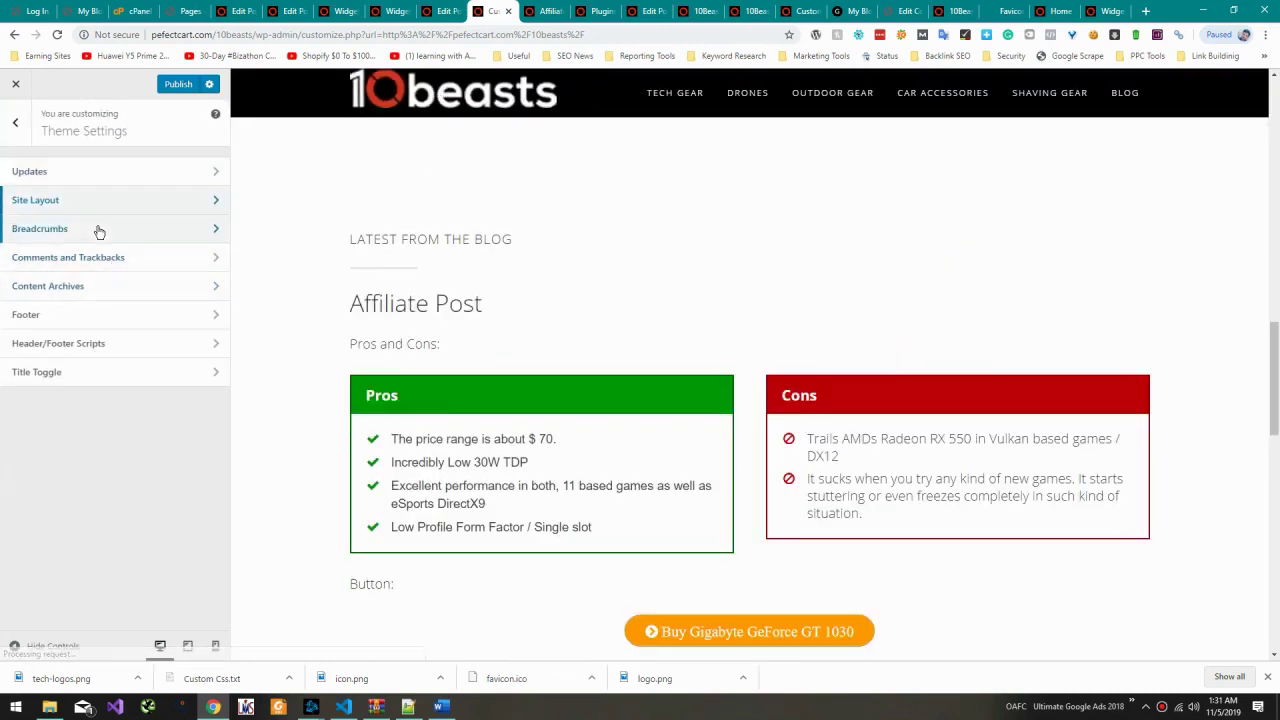
Step: Look through the Breadcrumbs and the Comments and Trackbacks options in the Theme Settings
left_click(97, 229)
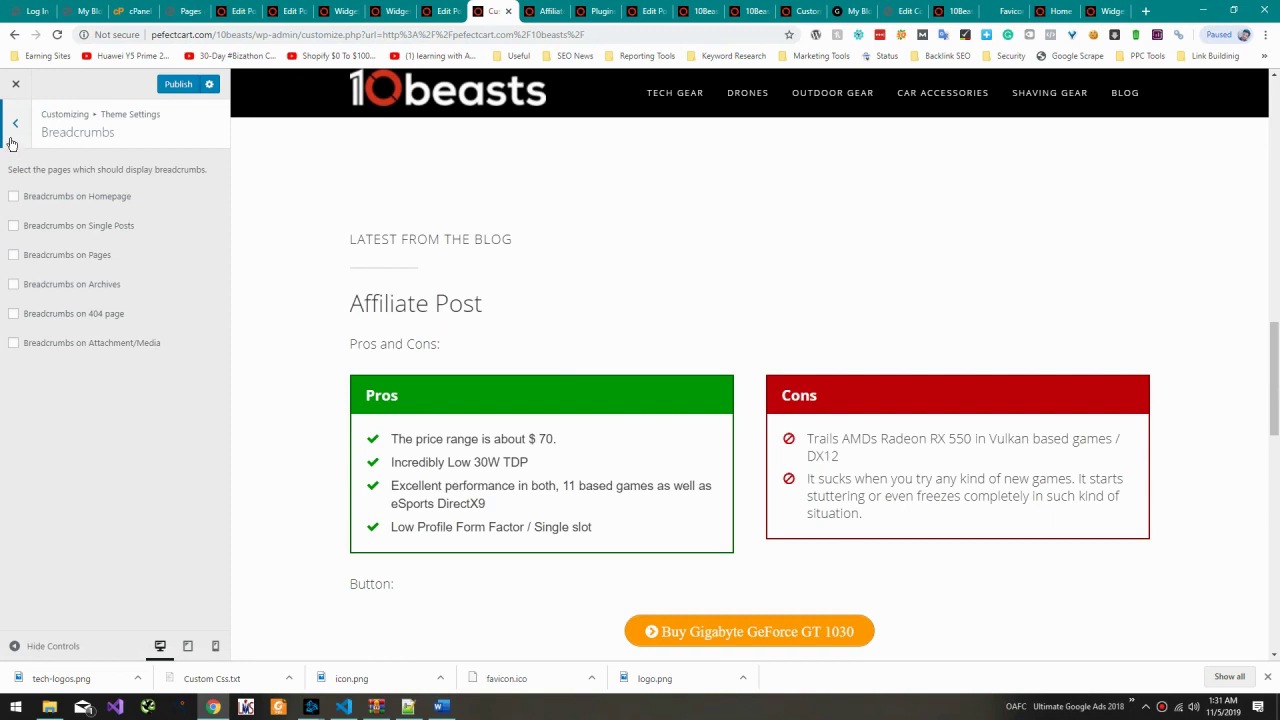
left_click(12, 140)
left_click(40, 257)
left_click(14, 125)
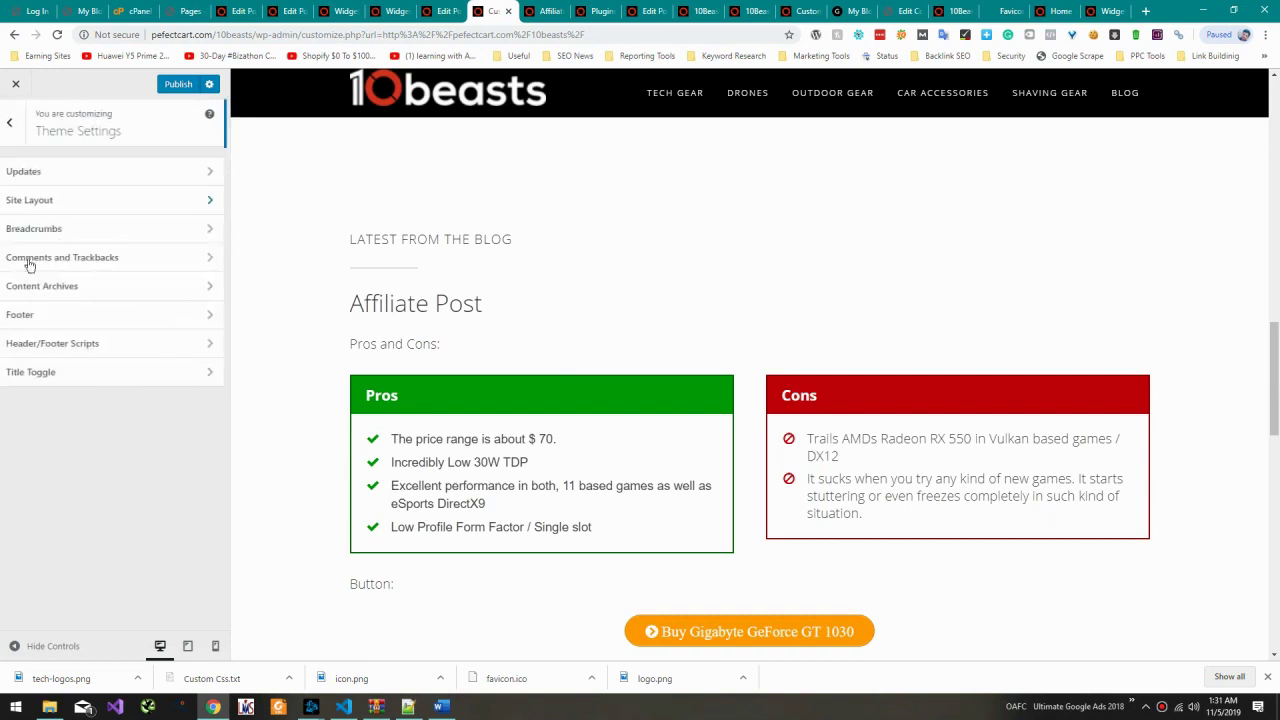
Step: Set the Content Archives to entry excerpts with the featured image displayed, and check the blog section in the preview
left_click(40, 286)
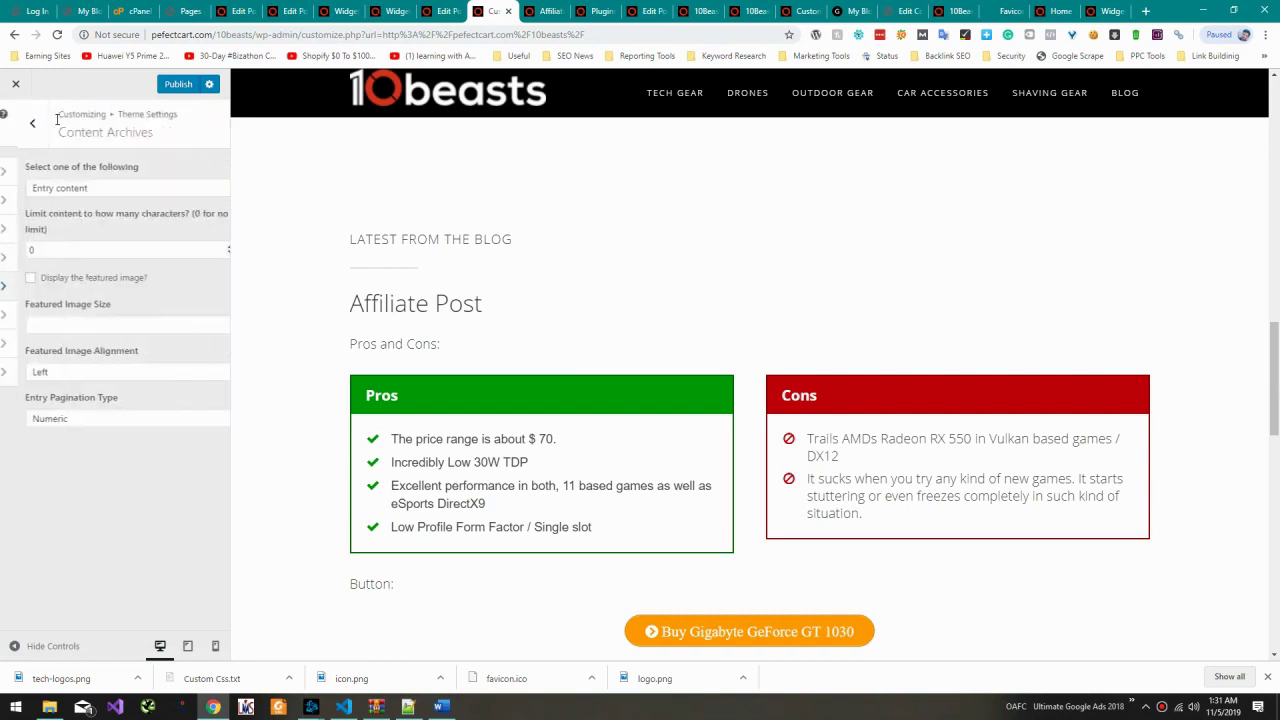
left_click(53, 197)
left_click(60, 217)
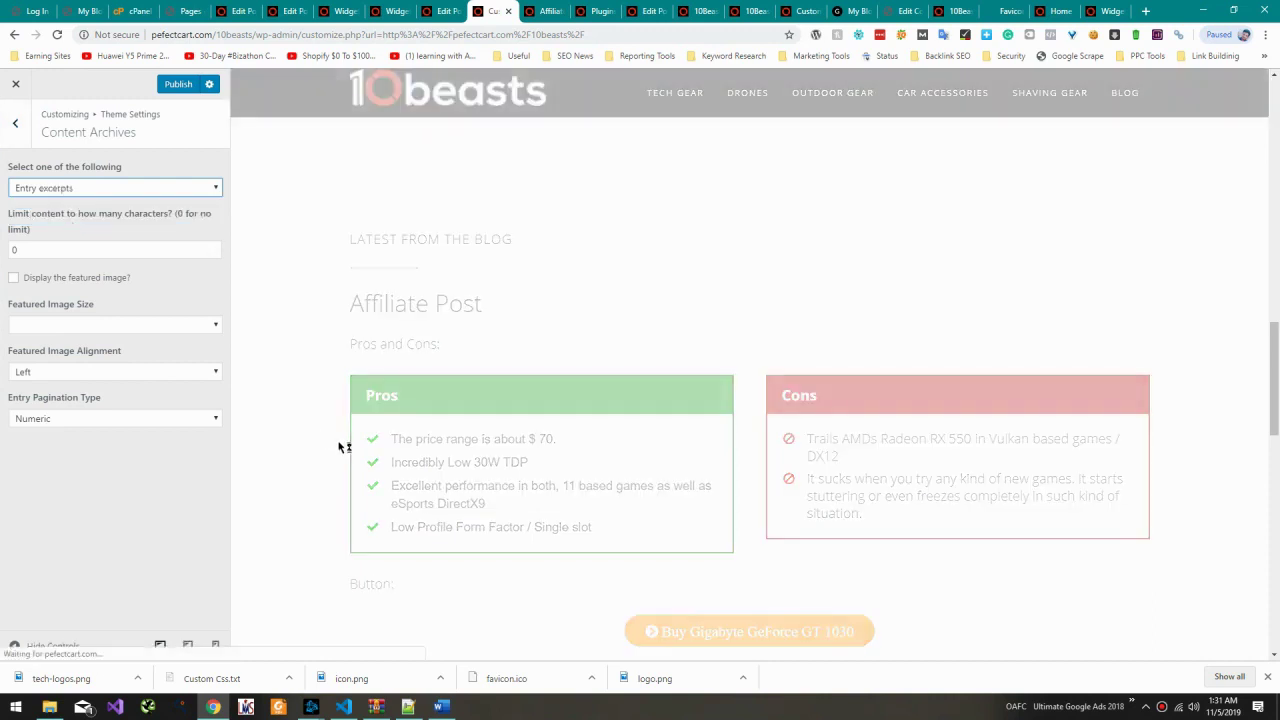
scroll(277, 406, "down", 3)
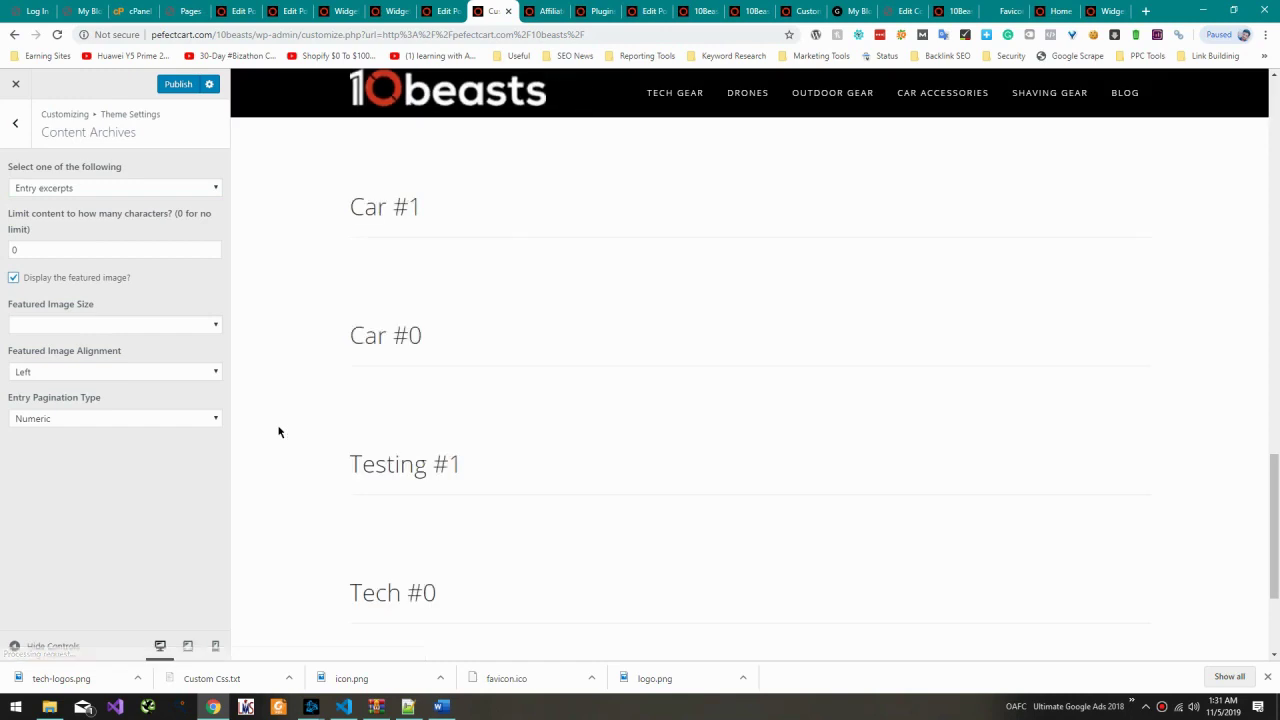
scroll(292, 456, "down", 2)
scroll(293, 452, "up", 7)
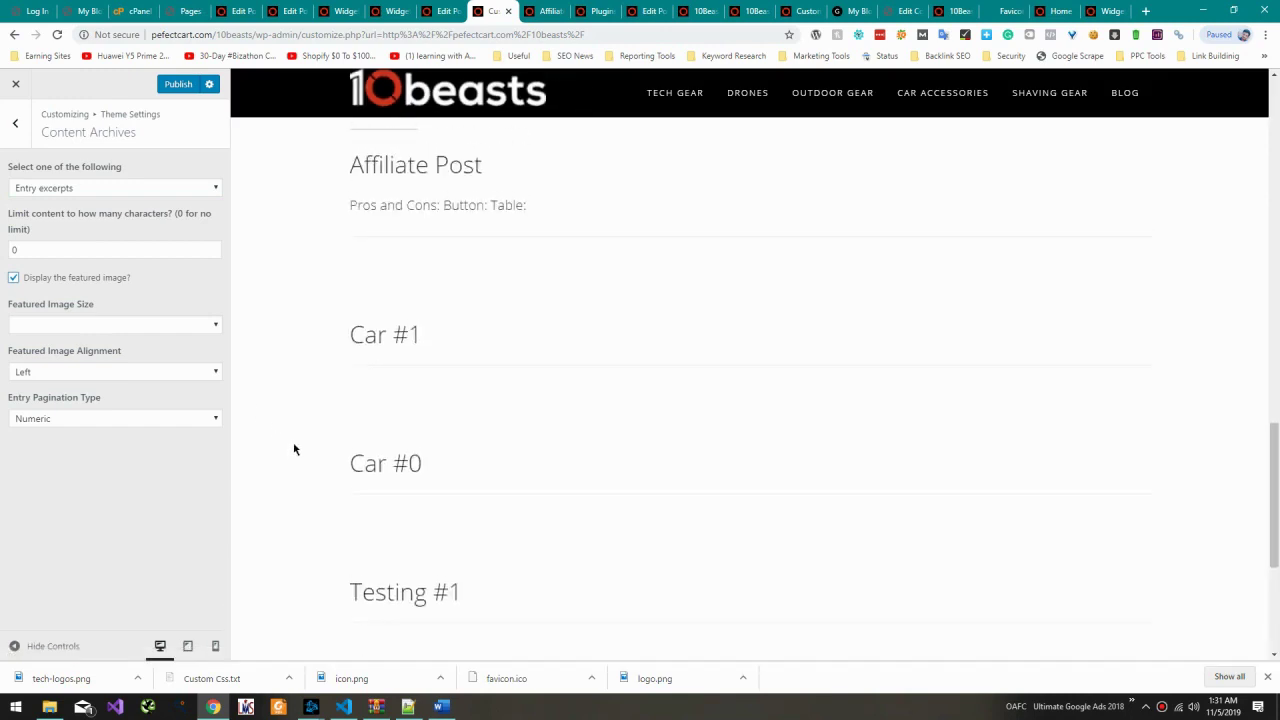
scroll(293, 449, "up", 4)
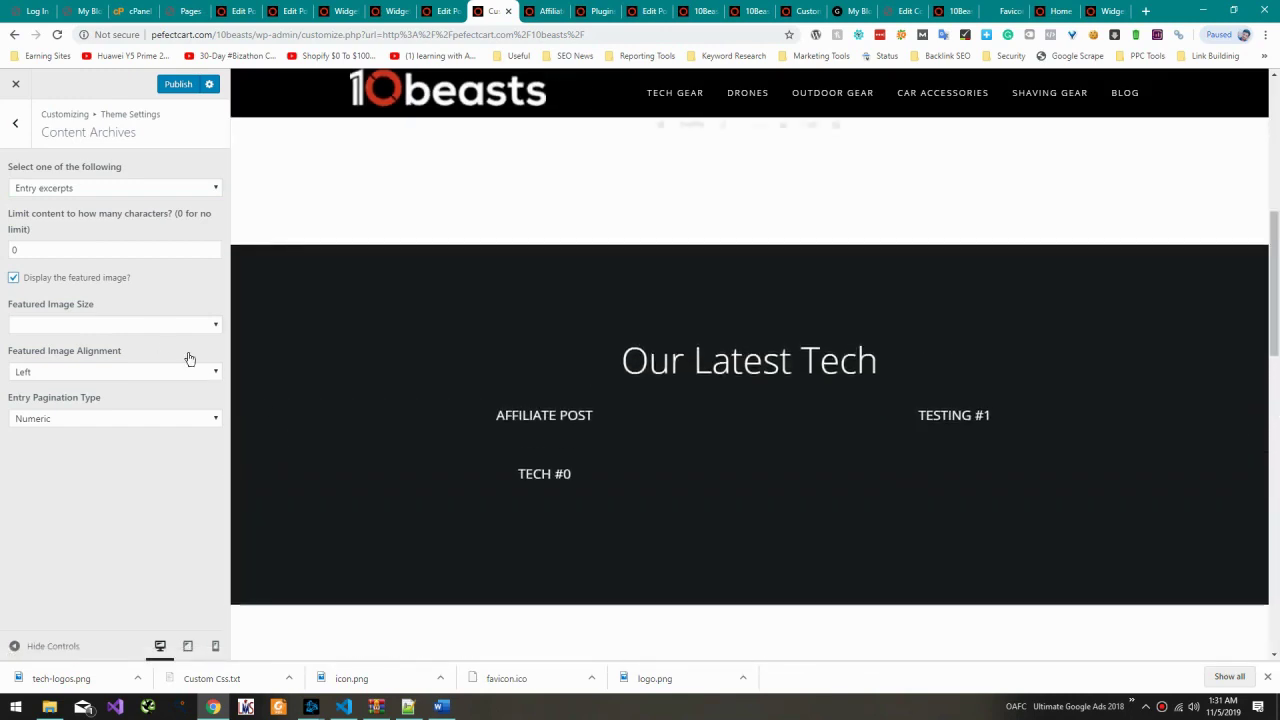
Step: Set the content archives' featured image size to thumbnail (150 × 150) and its alignment to Center
left_click(141, 325)
left_click(146, 341)
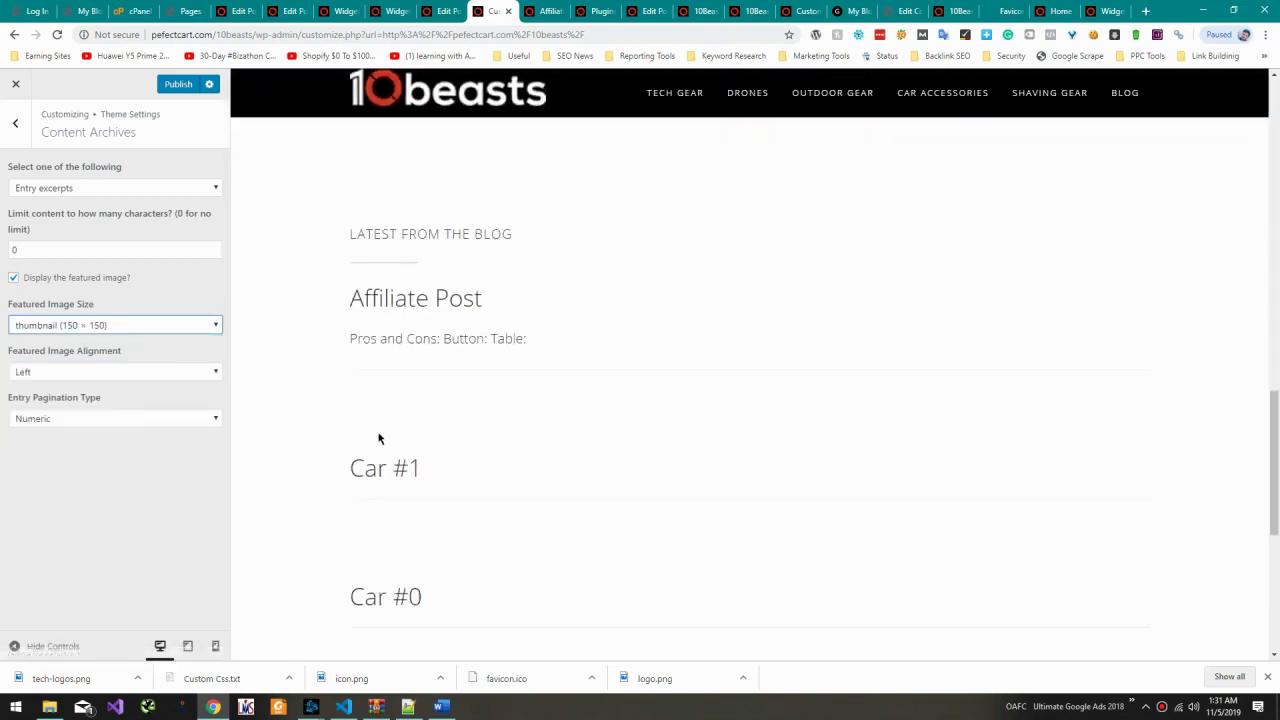
left_click(184, 378)
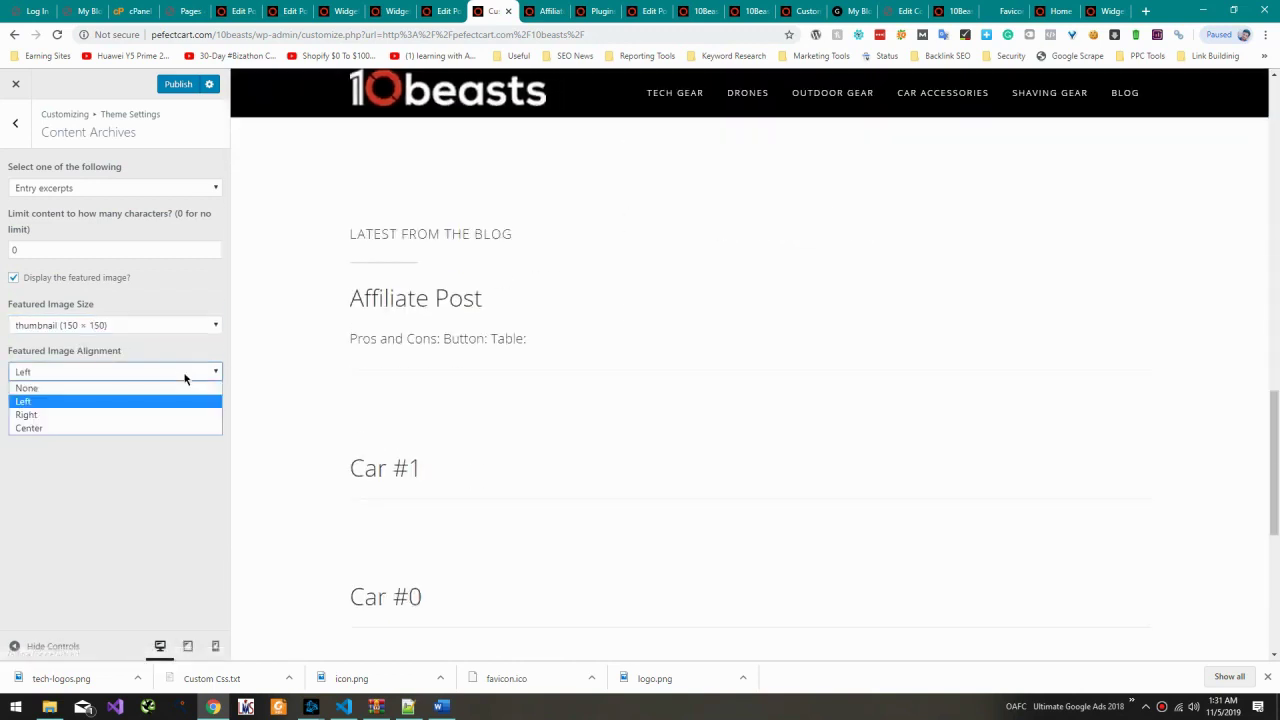
left_click(177, 428)
Step: Set the entry pagination type to Previous / Next, publish the customizer changes and return to Theme Settings
left_click(170, 422)
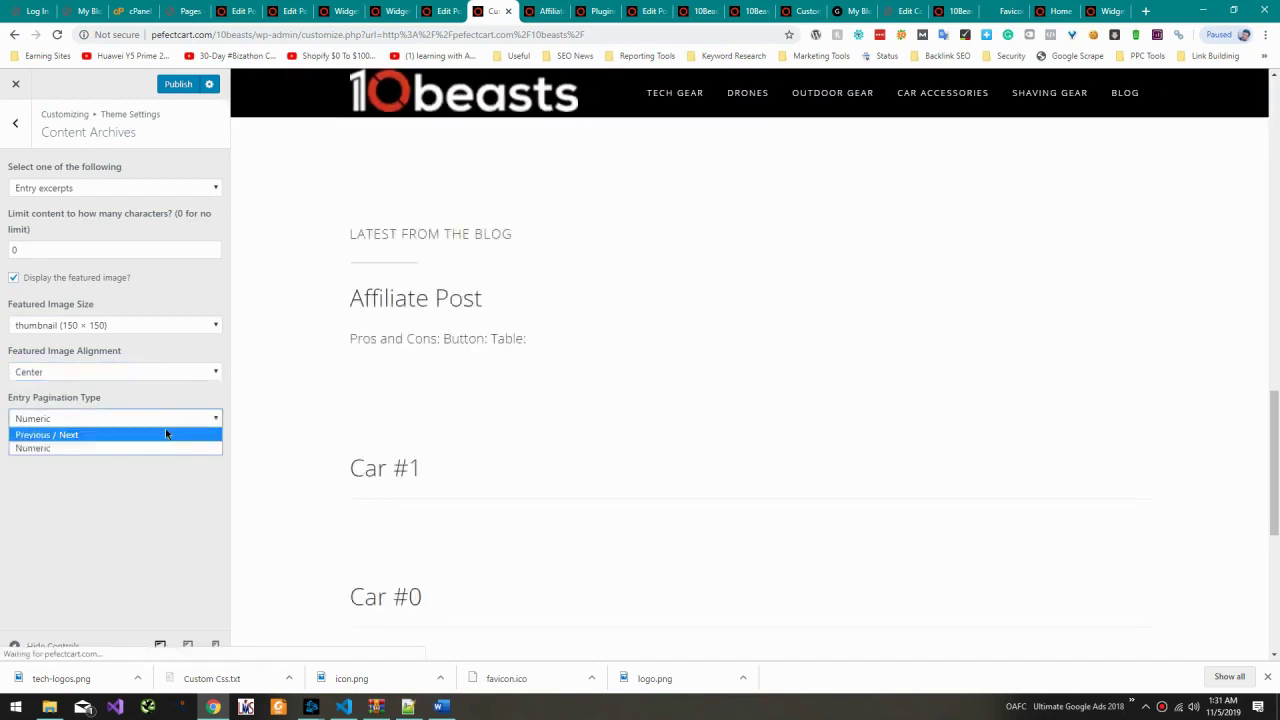
left_click(165, 432)
scroll(435, 613, "down", 5)
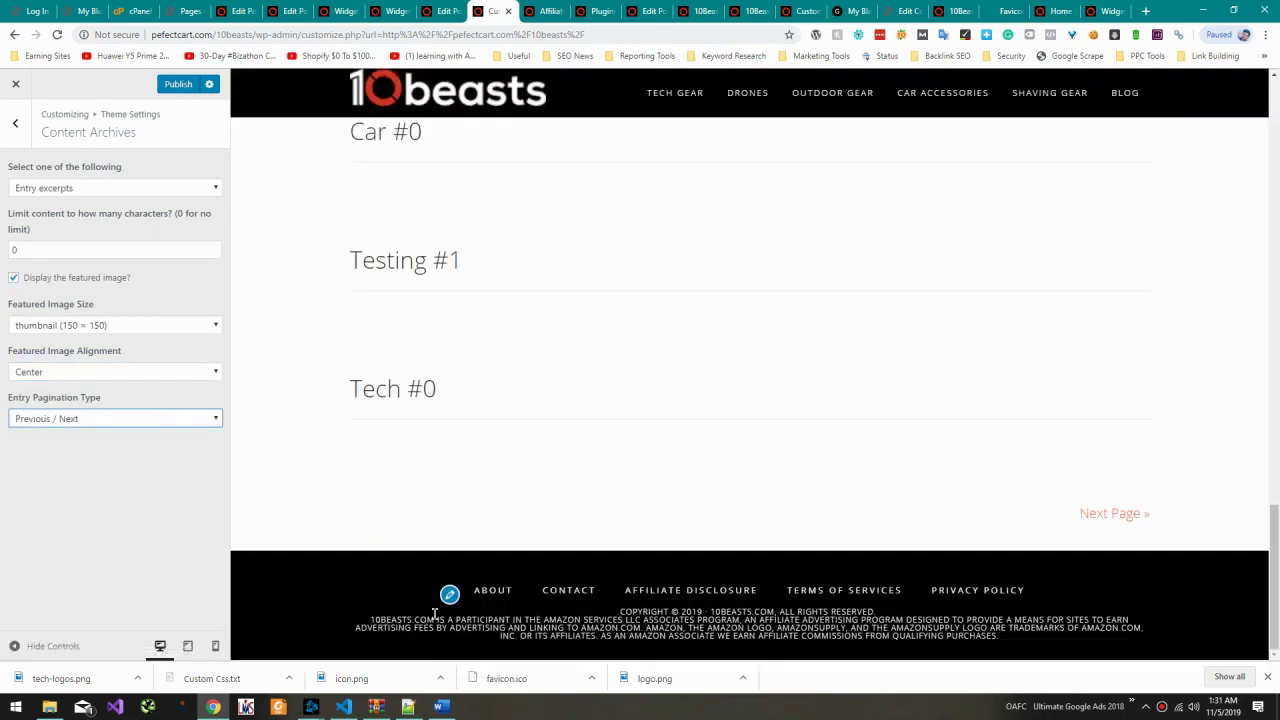
scroll(430, 520, "up", 2)
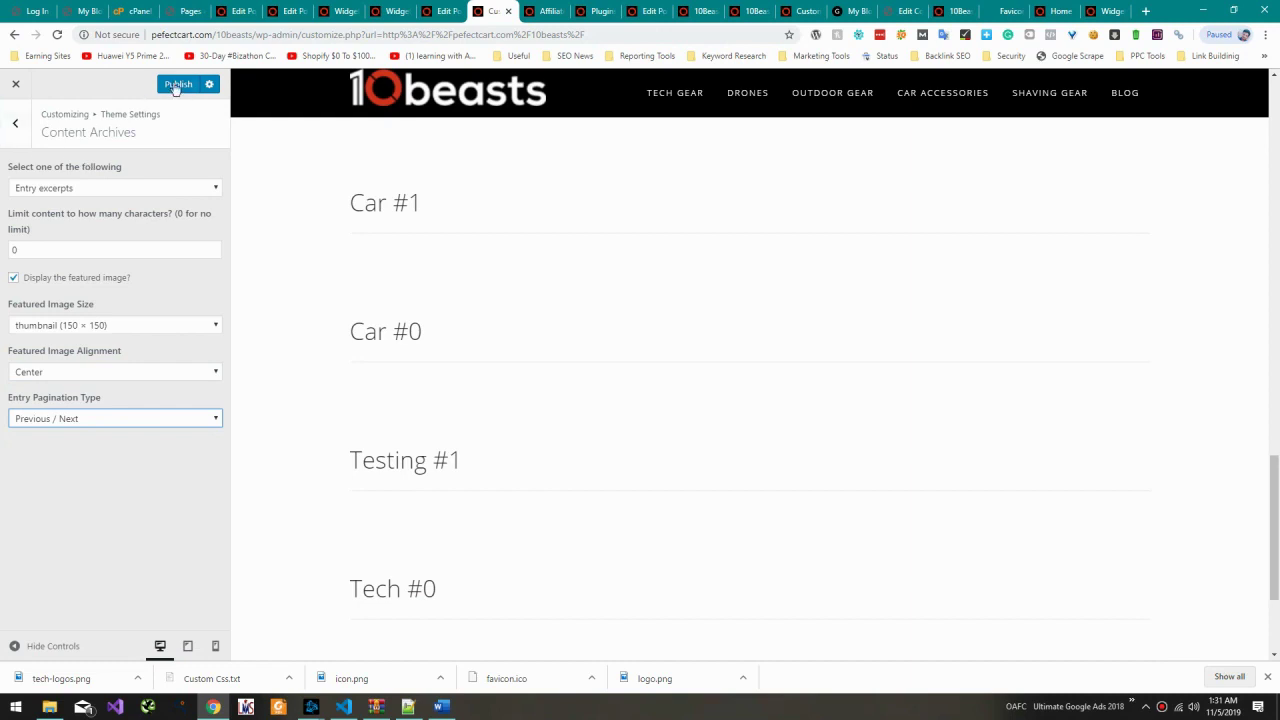
left_click(15, 122)
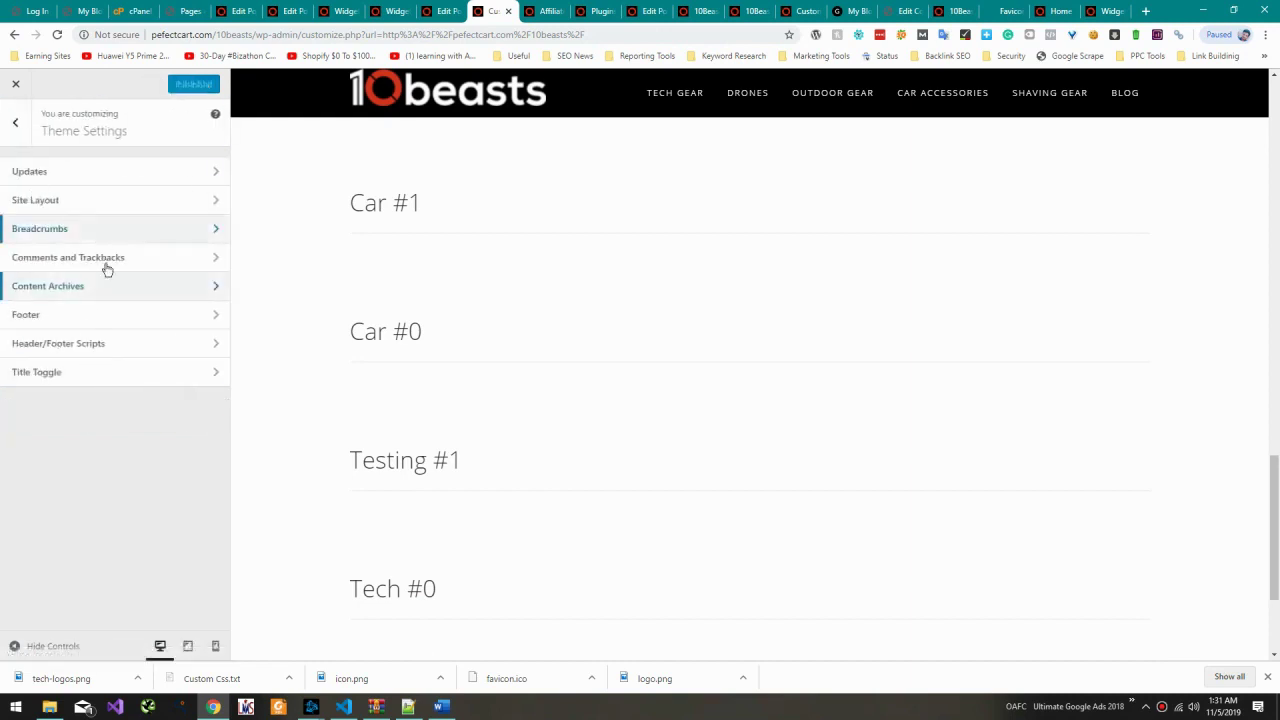
Step: Look through the Footer, Header/Footer Scripts, Title Toggle, Widgets and Menus sections of the customizer
left_click(100, 318)
left_click(15, 122)
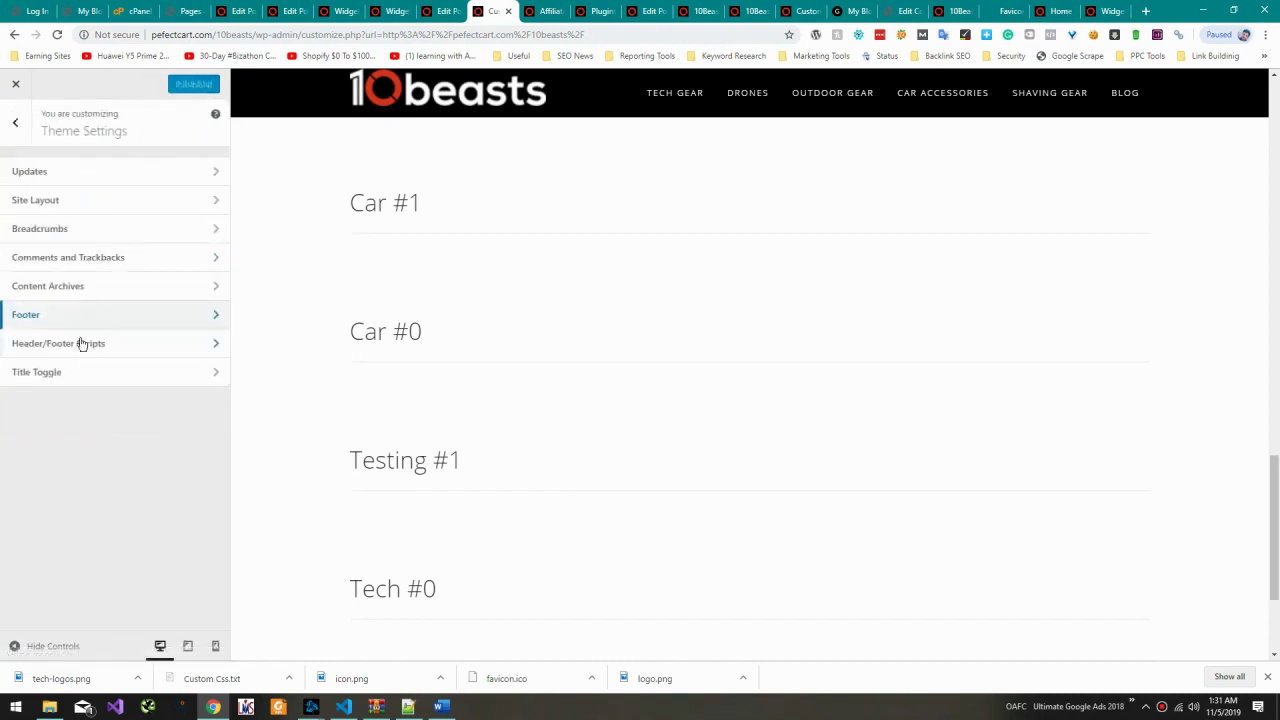
left_click(60, 343)
left_click(15, 122)
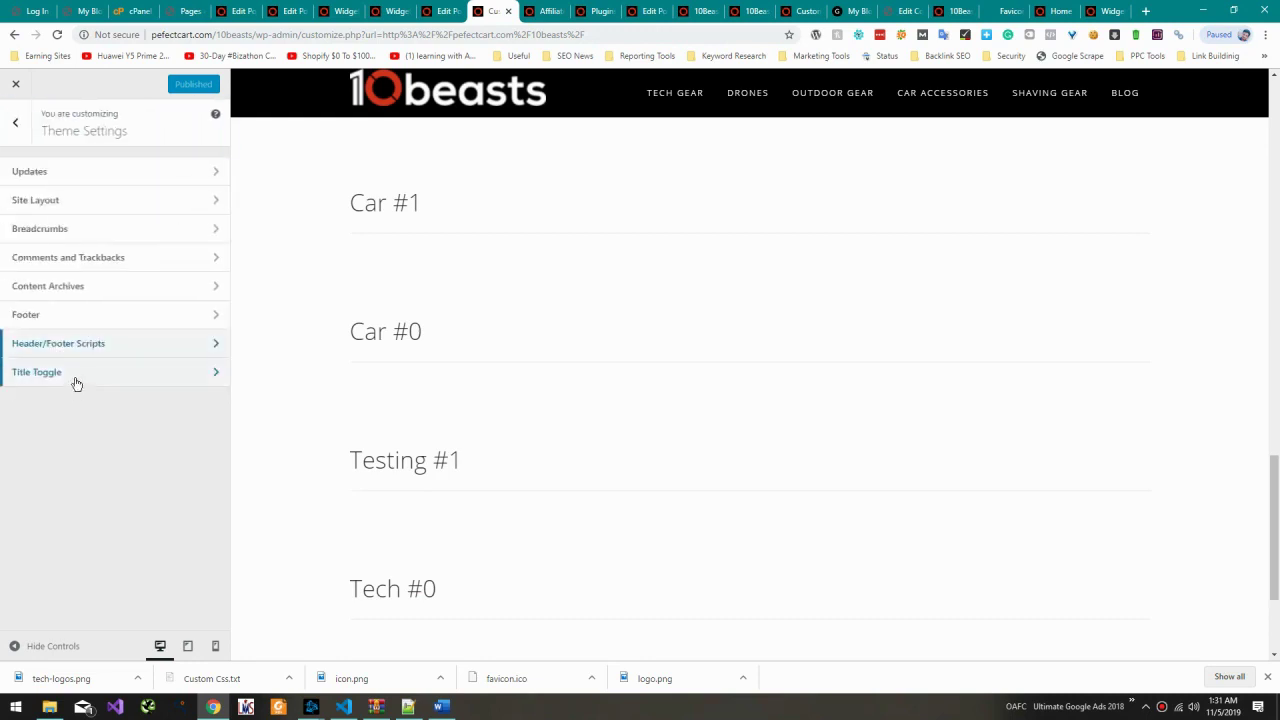
left_click(74, 376)
left_click(10, 126)
left_click(14, 126)
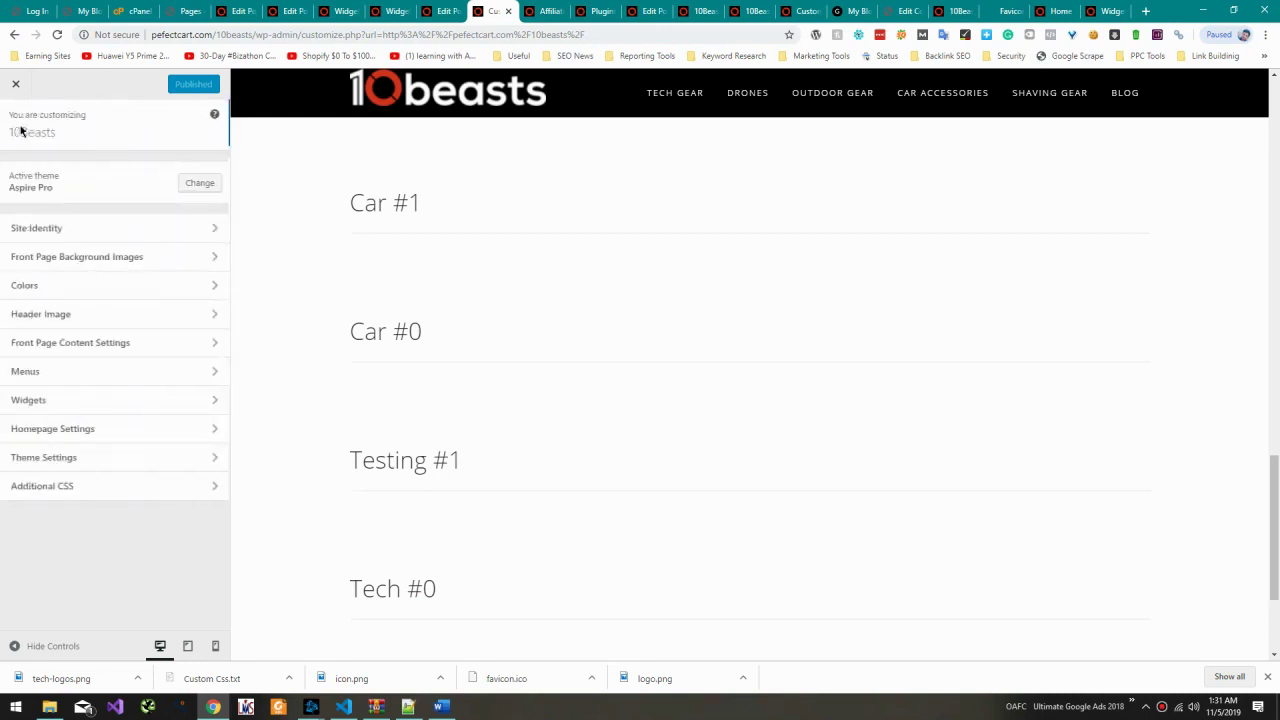
left_click(69, 401)
key("Escape")
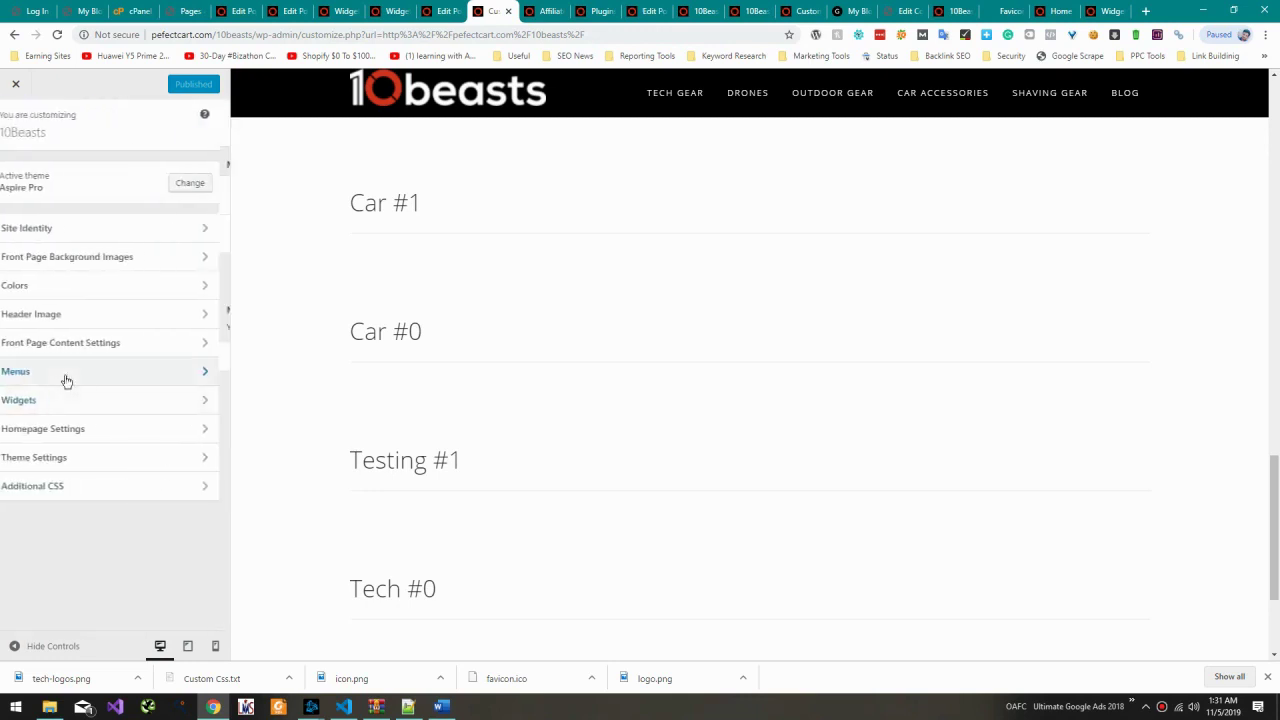
left_click(67, 371)
key("Escape")
Step: Set the front page content section display to Hide content section and publish the change
left_click(74, 358)
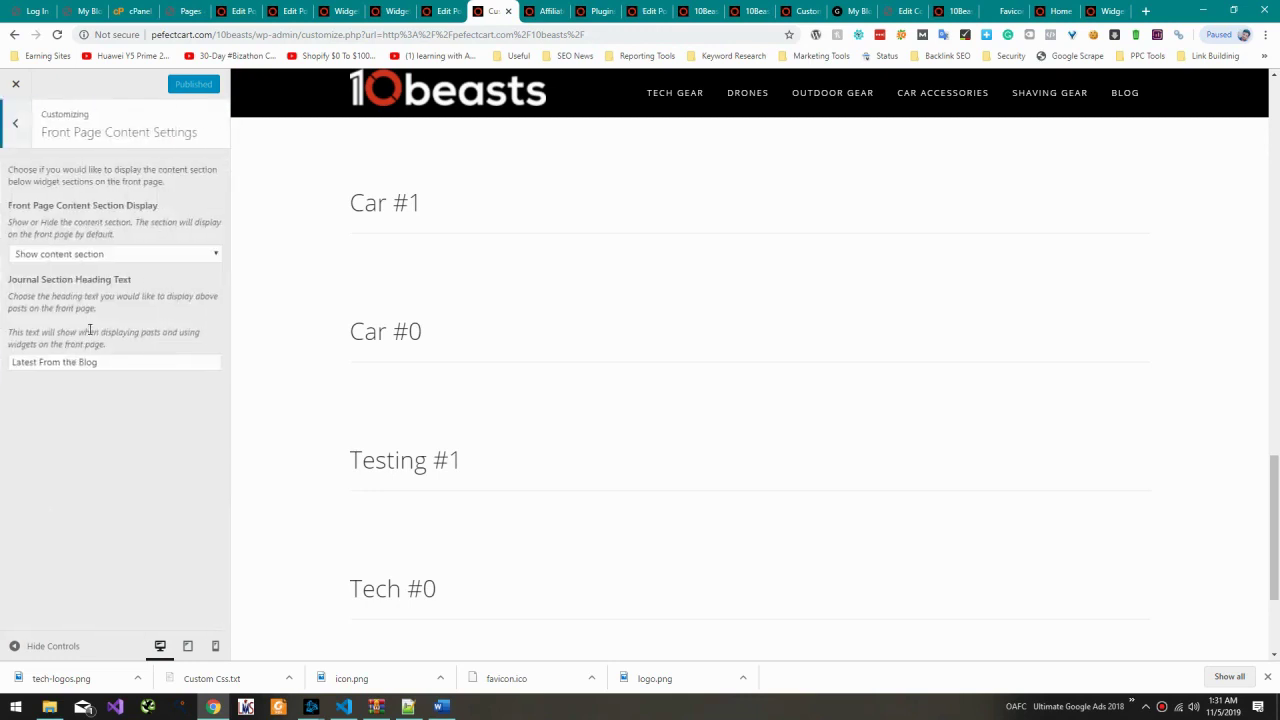
left_click(86, 256)
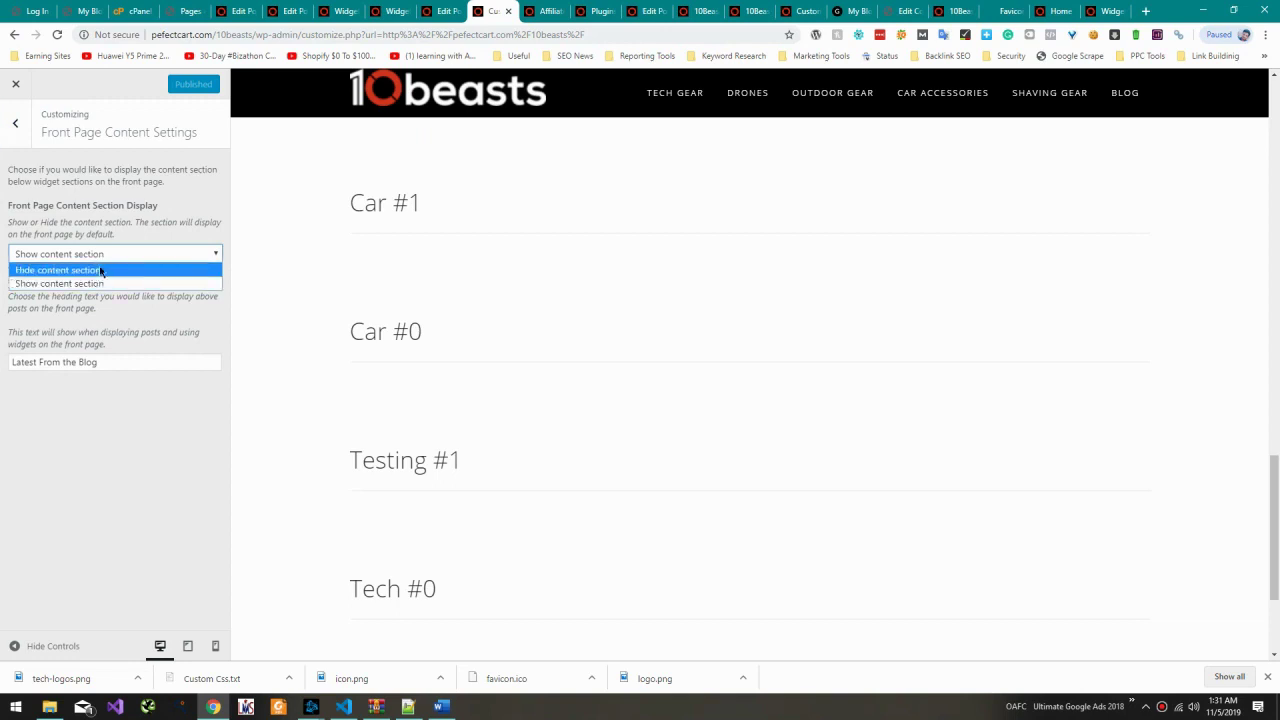
left_click(100, 270)
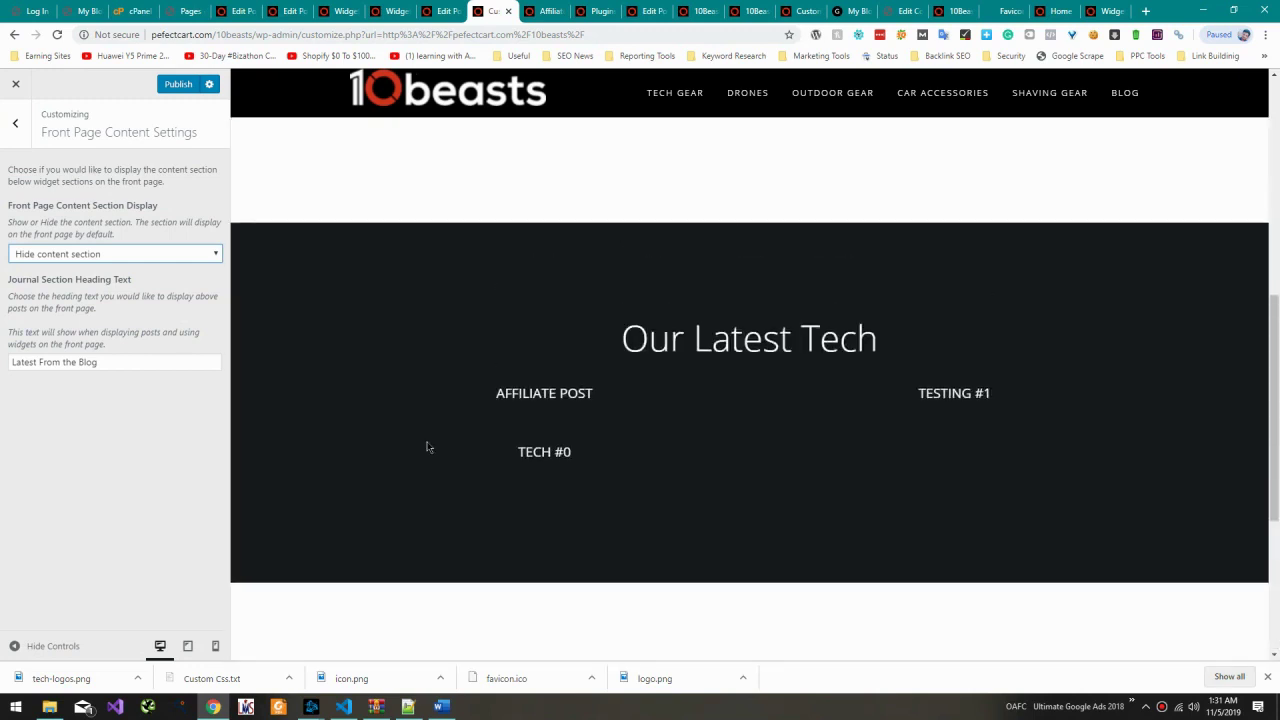
scroll(243, 182, "up", 3)
left_click(186, 88)
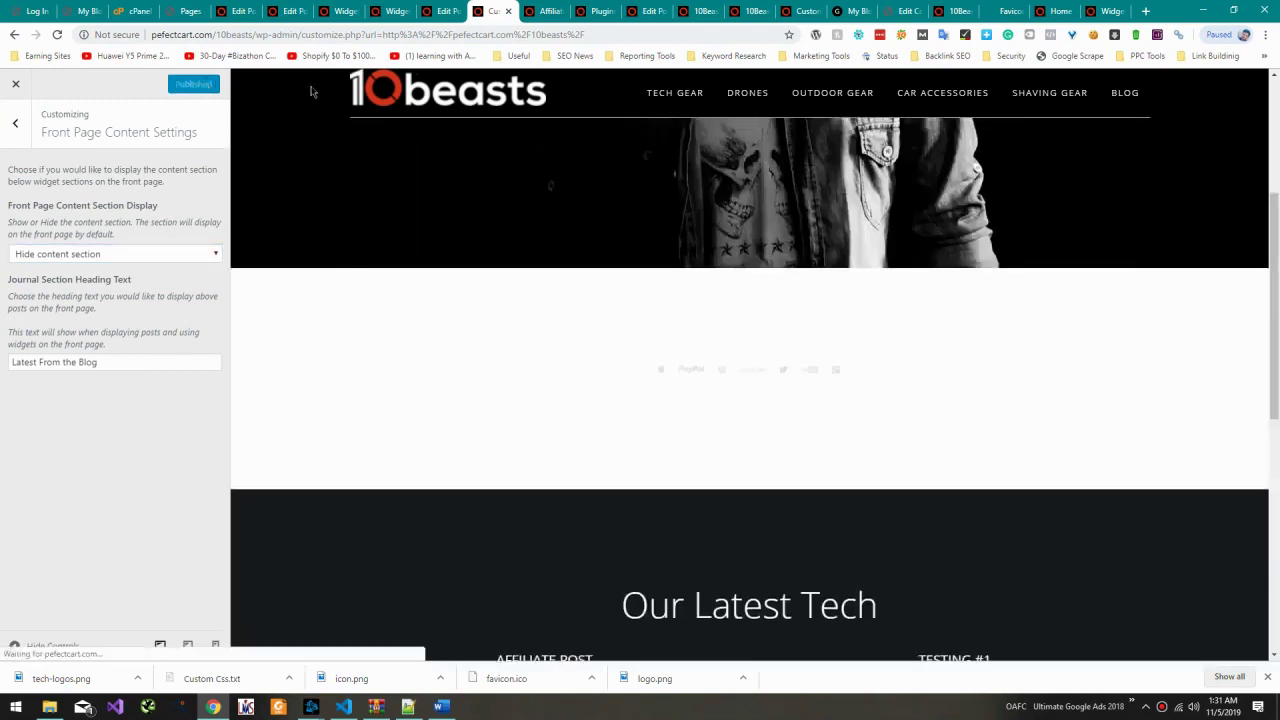
Step: Open the live home page at pefectcart.com/10beasts/ and check its front page sections
left_click_drag(258, 35, 977, 92)
key("Delete")
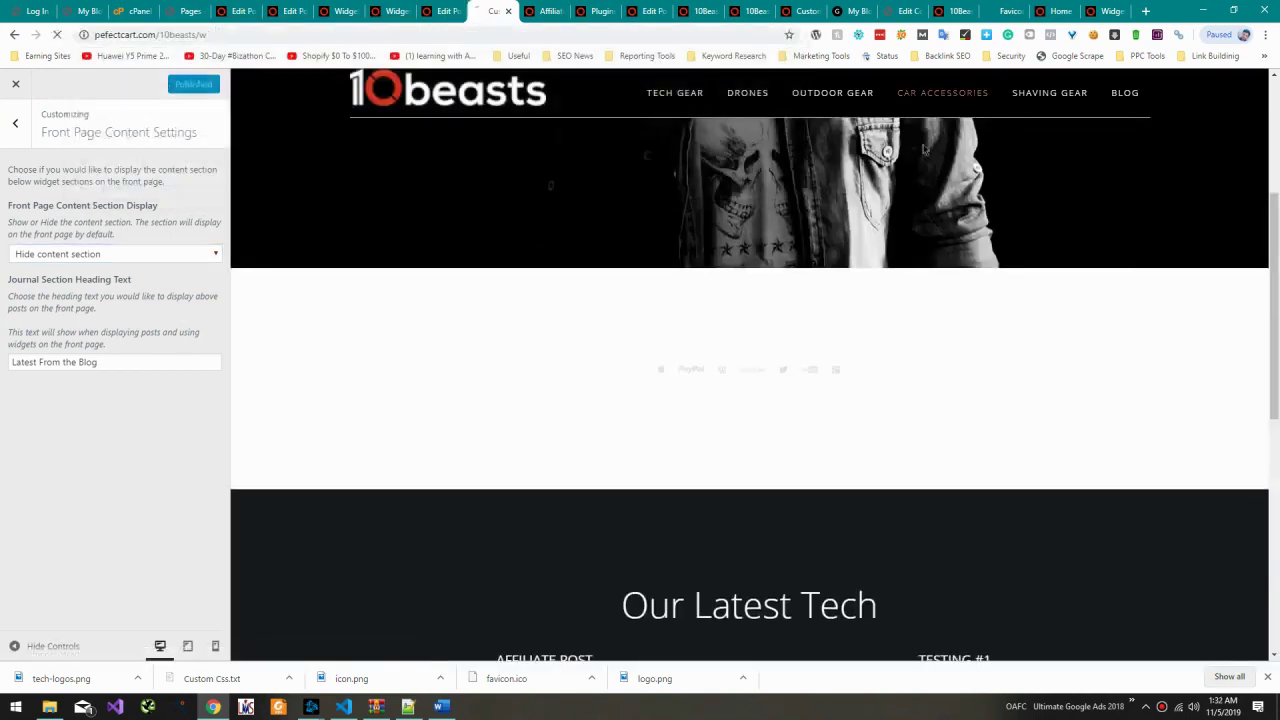
key("Return")
left_click(473, 41)
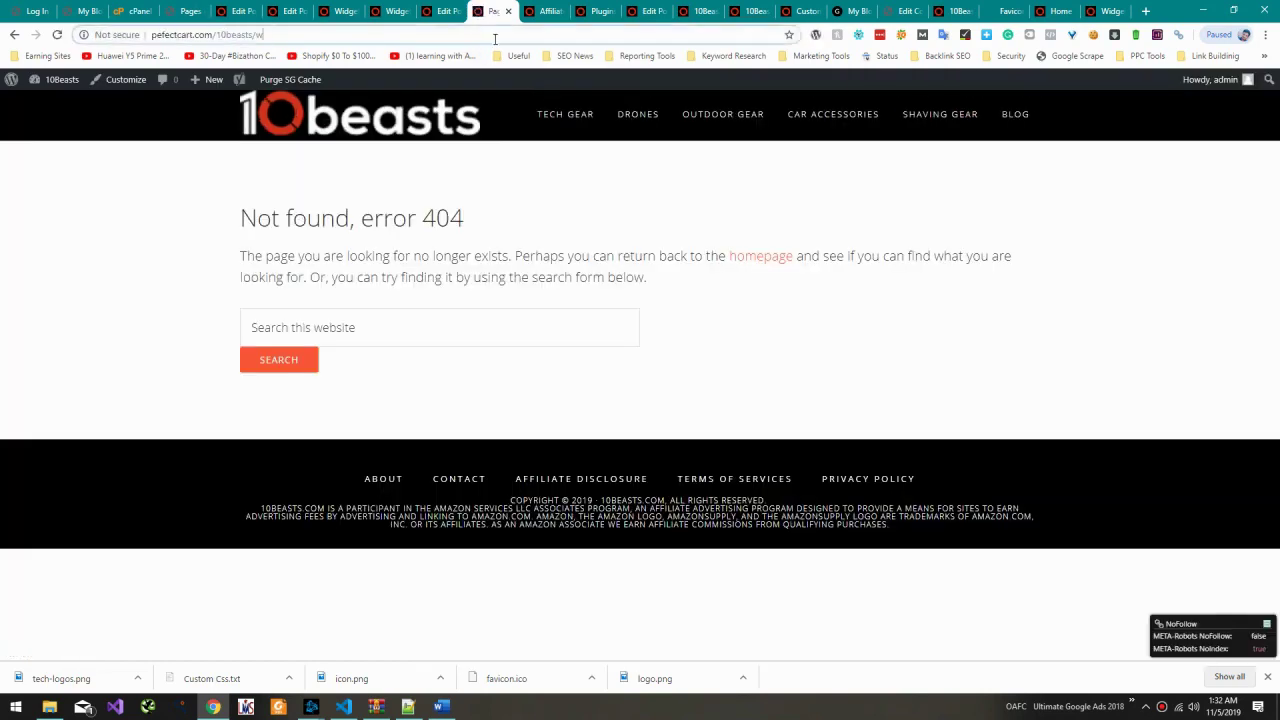
key("BackSpace")
key("Return")
scroll(591, 383, "down", 10)
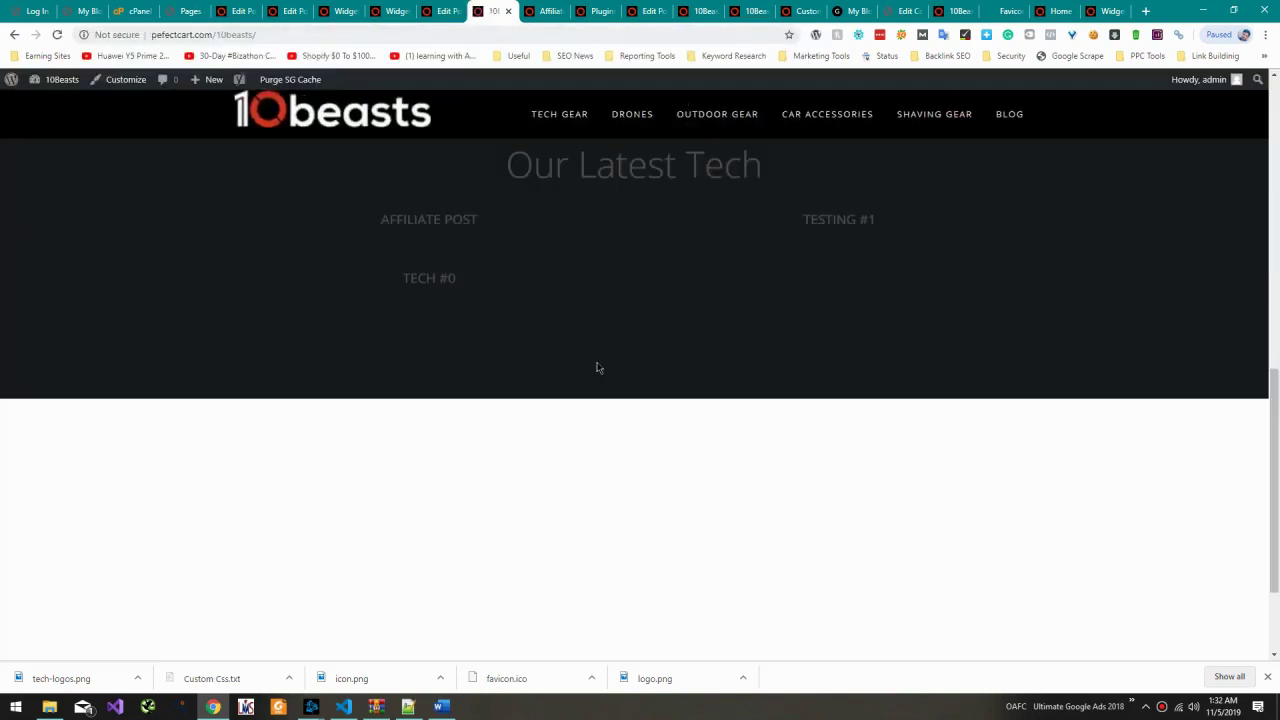
scroll(591, 383, "up", 5)
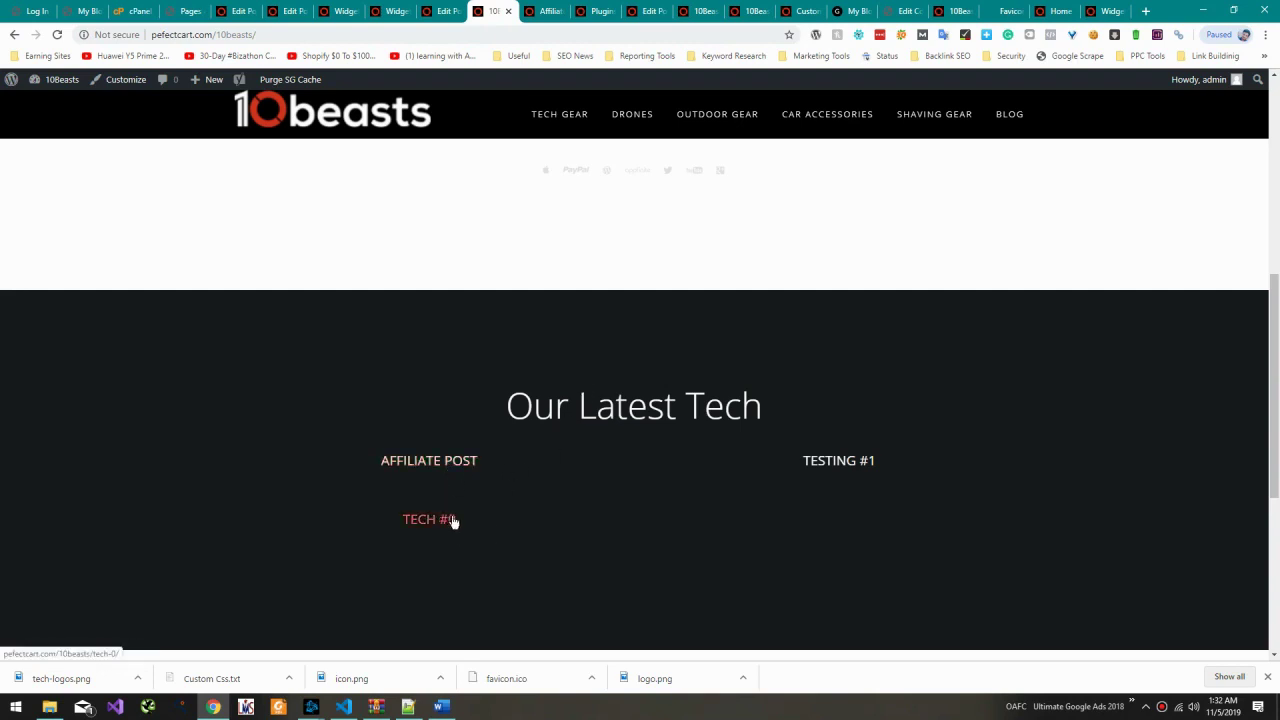
Step: Open the Affiliate Post from the Our Latest Tech section and review its pros and cons, button and table
left_click(435, 462)
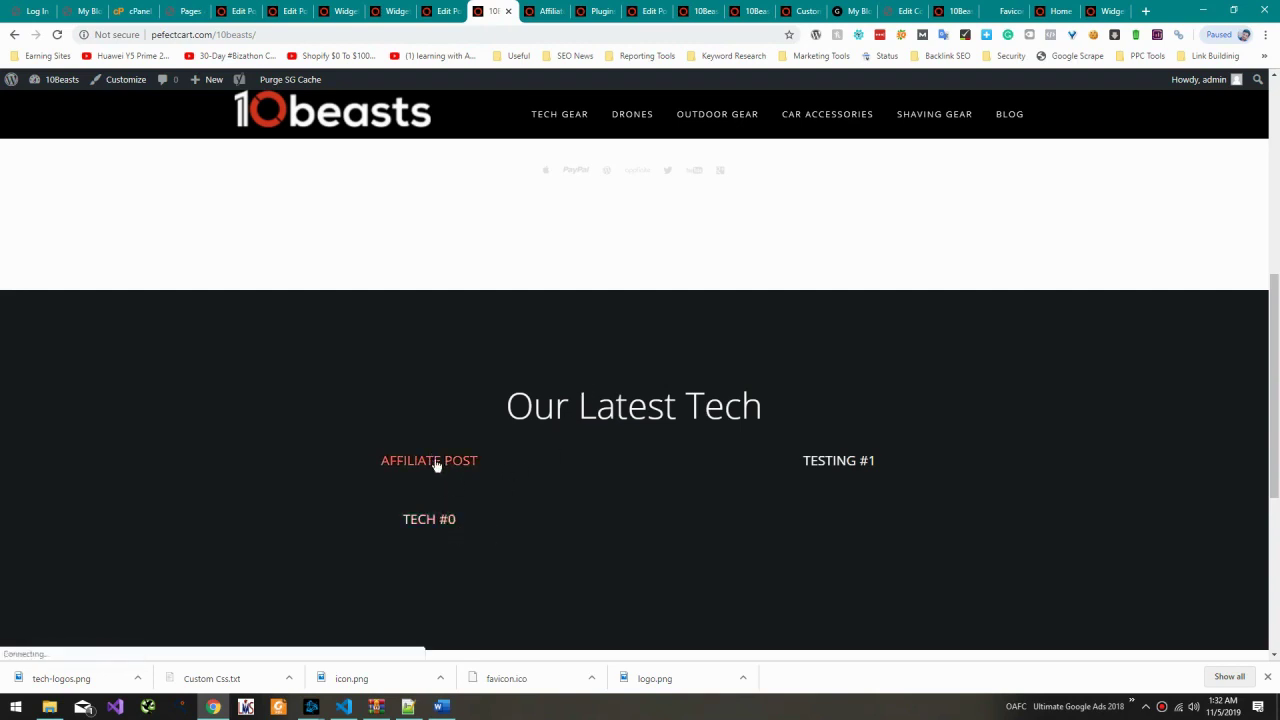
scroll(249, 420, "down", 2)
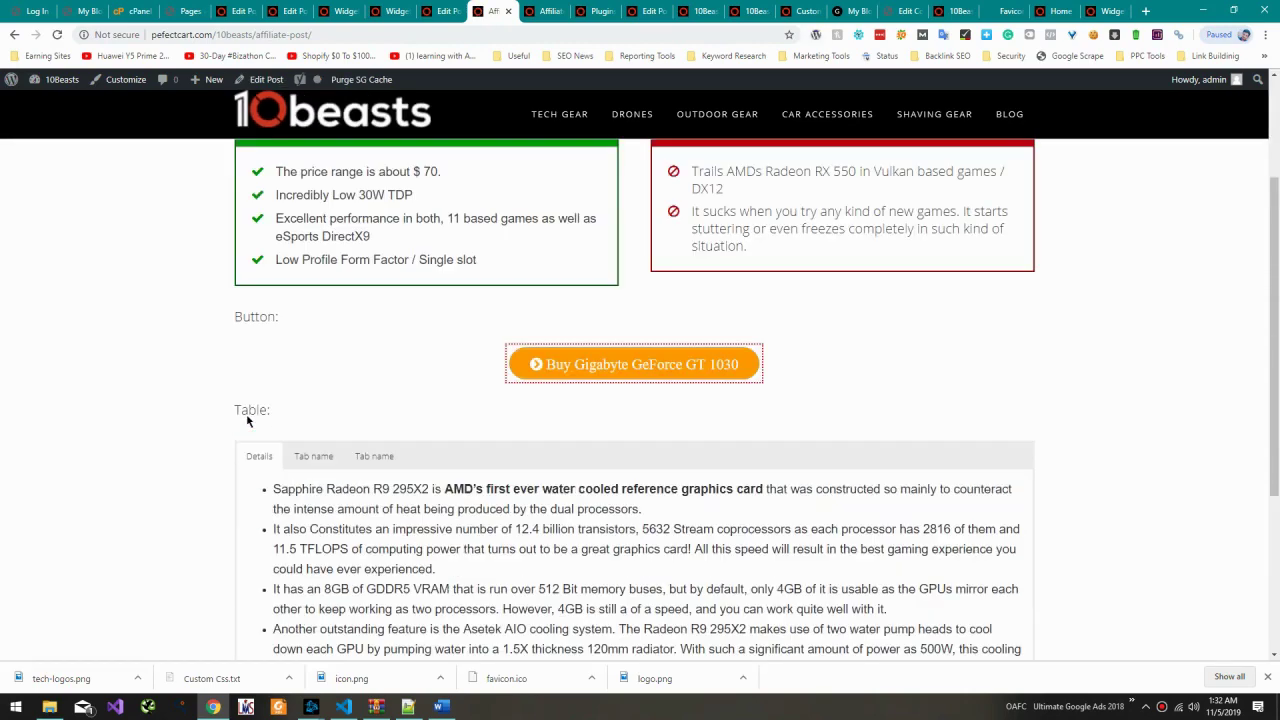
scroll(248, 420, "up", 2)
scroll(249, 420, "up", 1)
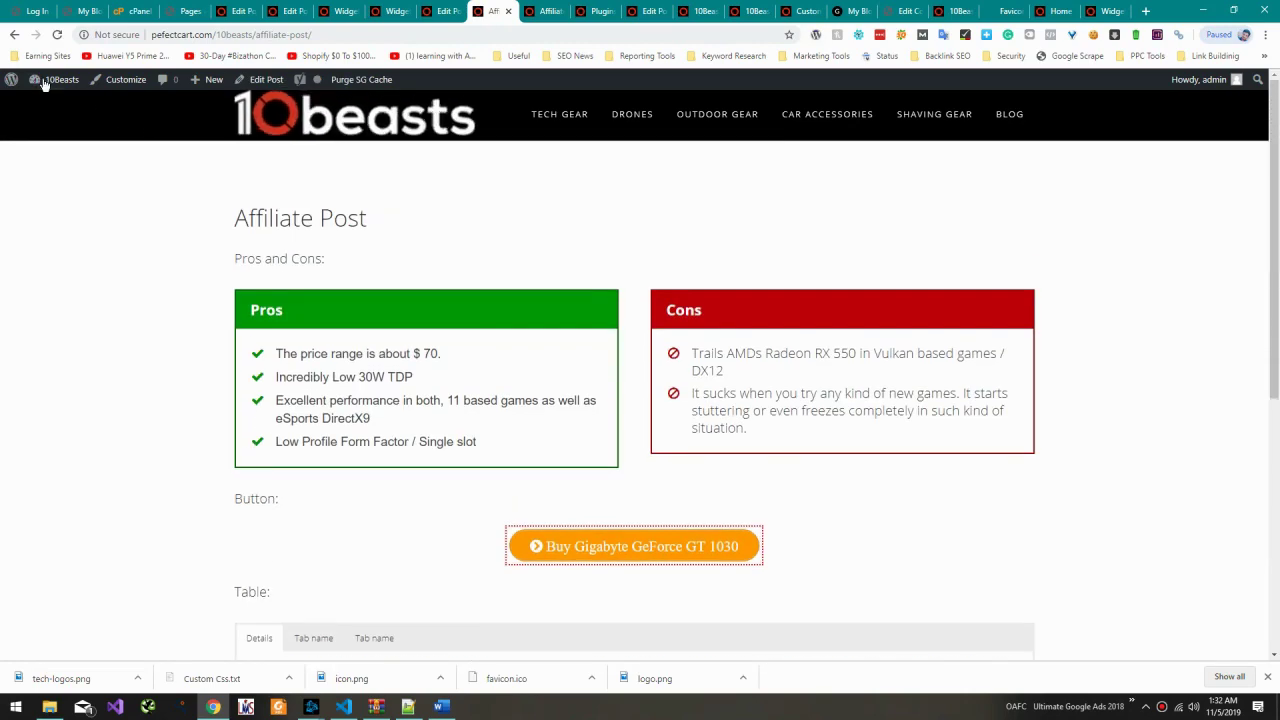
Step: Go to the WordPress dashboard and open the Widgets management page
mouse_move(43, 85)
left_click(89, 100)
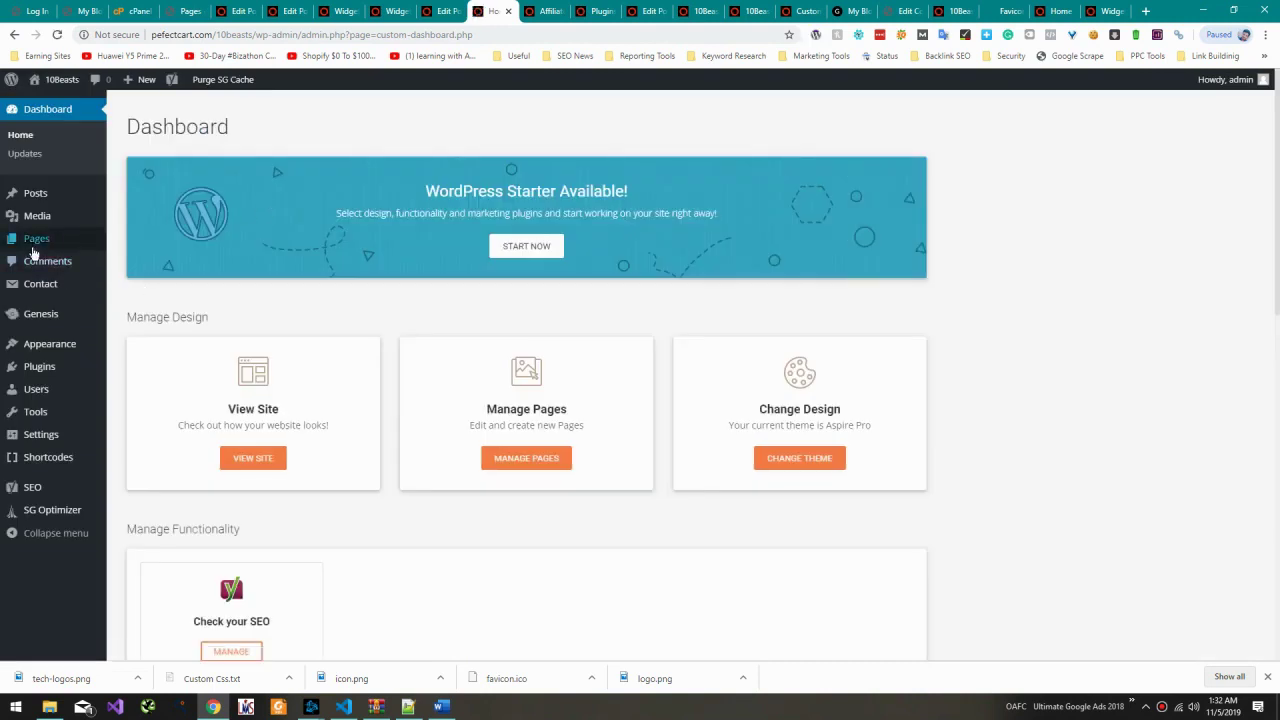
mouse_move(70, 358)
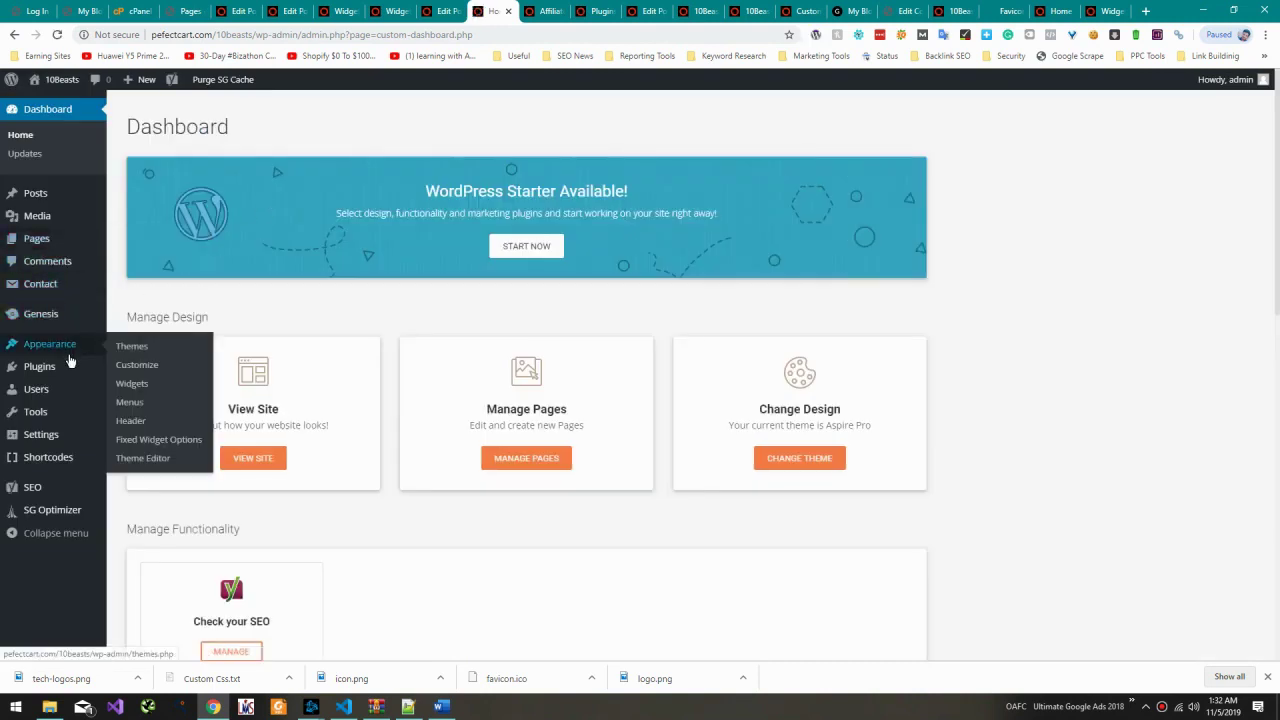
mouse_move(68, 284)
mouse_move(67, 347)
left_click(160, 384)
Step: Select the sidebar list HTML code in the Affiliate Blog Designing document in Word and return to the browser
key("alt+Tab")
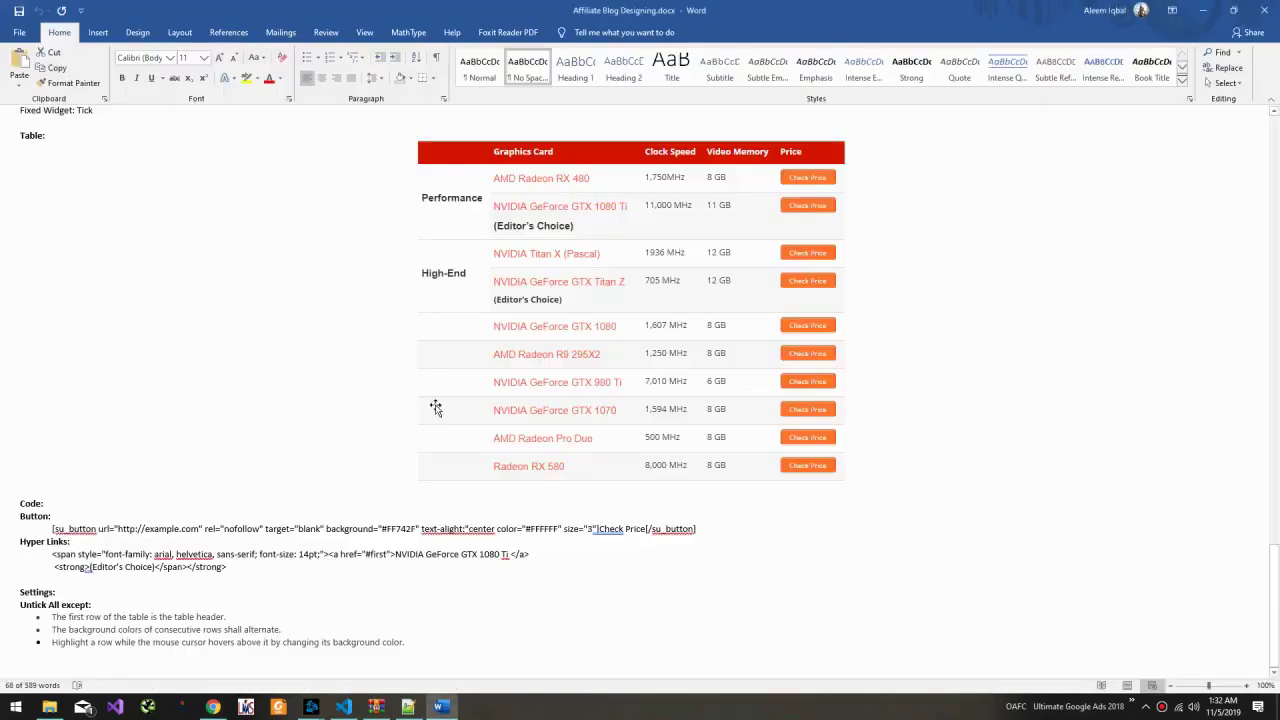
scroll(434, 405, "up", 15)
scroll(434, 401, "down", 10)
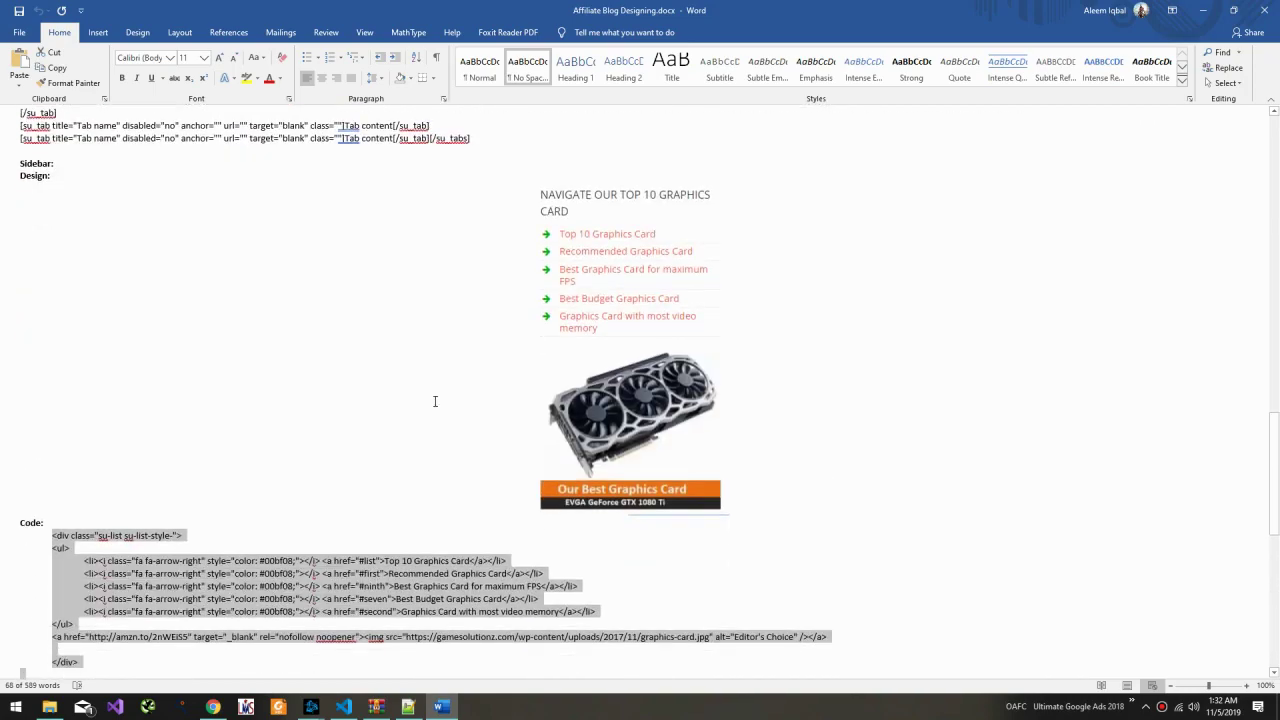
left_click(246, 384)
left_click_drag(97, 431, 28, 304)
key("alt+Tab")
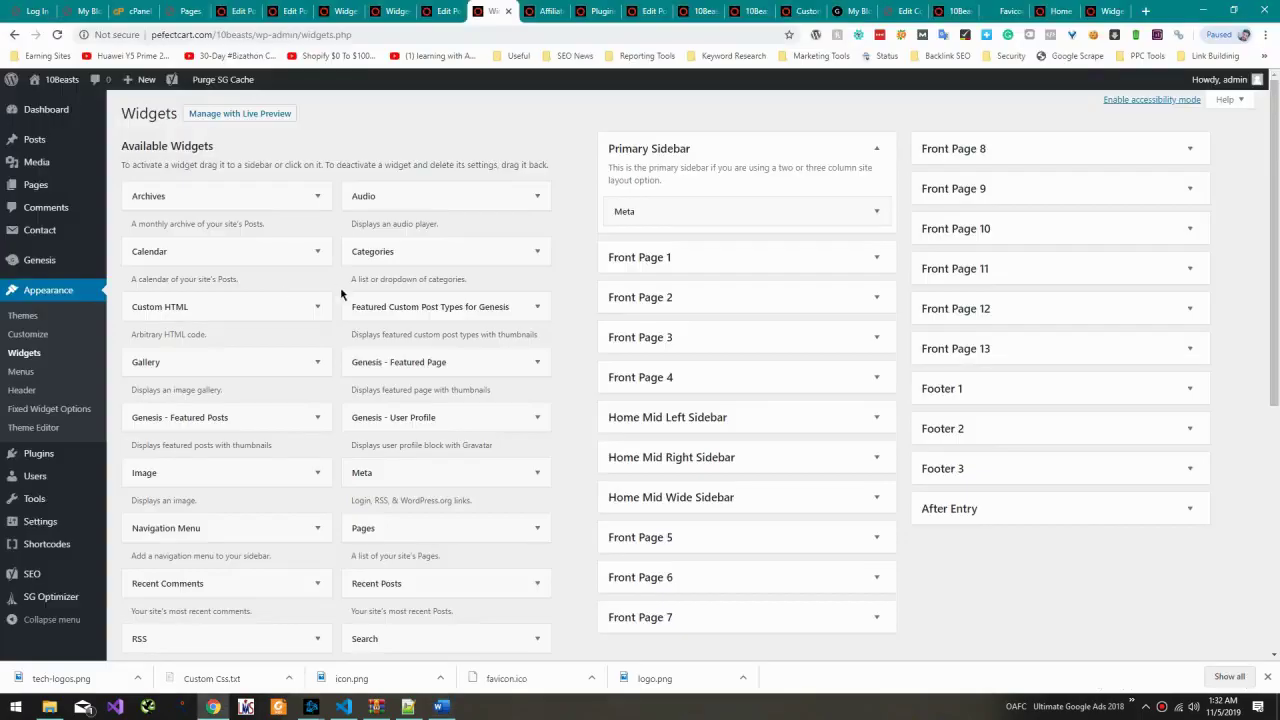
Step: Expand the Front Page 1, Front Page 2 and Home Mid Left, Right and Wide Sidebar areas and examine their widgets
left_click(749, 257)
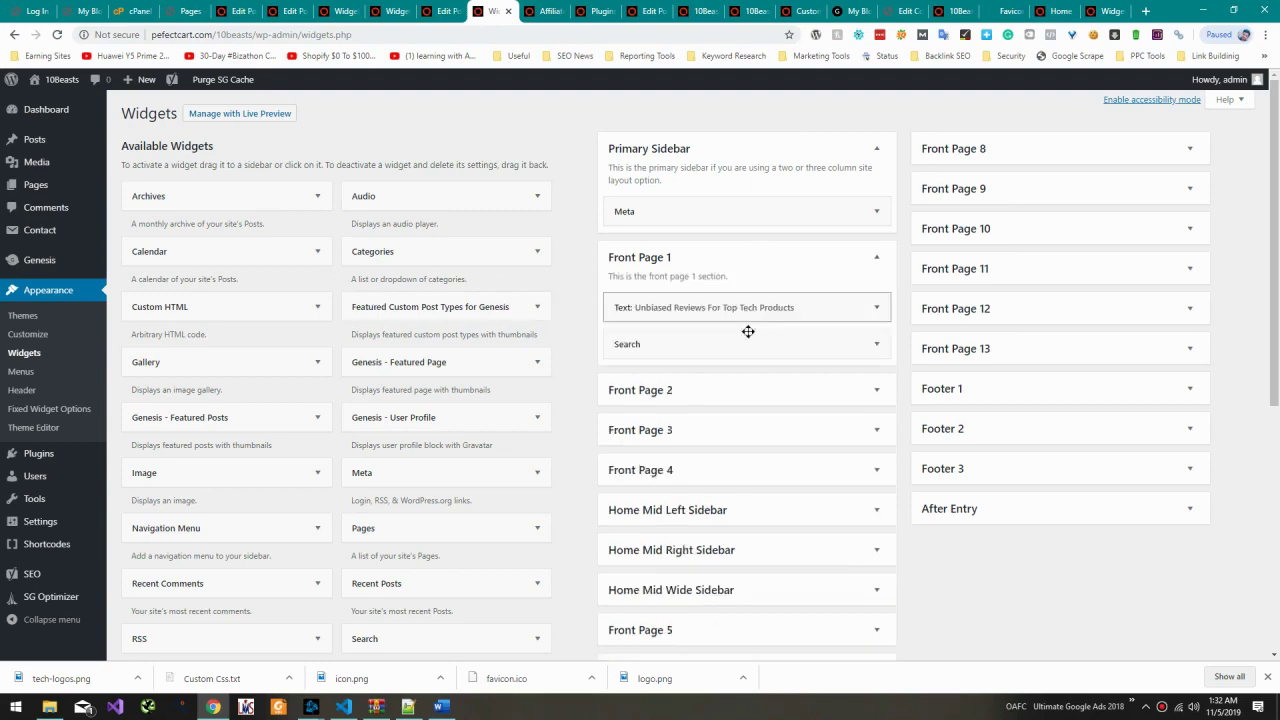
left_click(741, 391)
scroll(1089, 272, "down", 4)
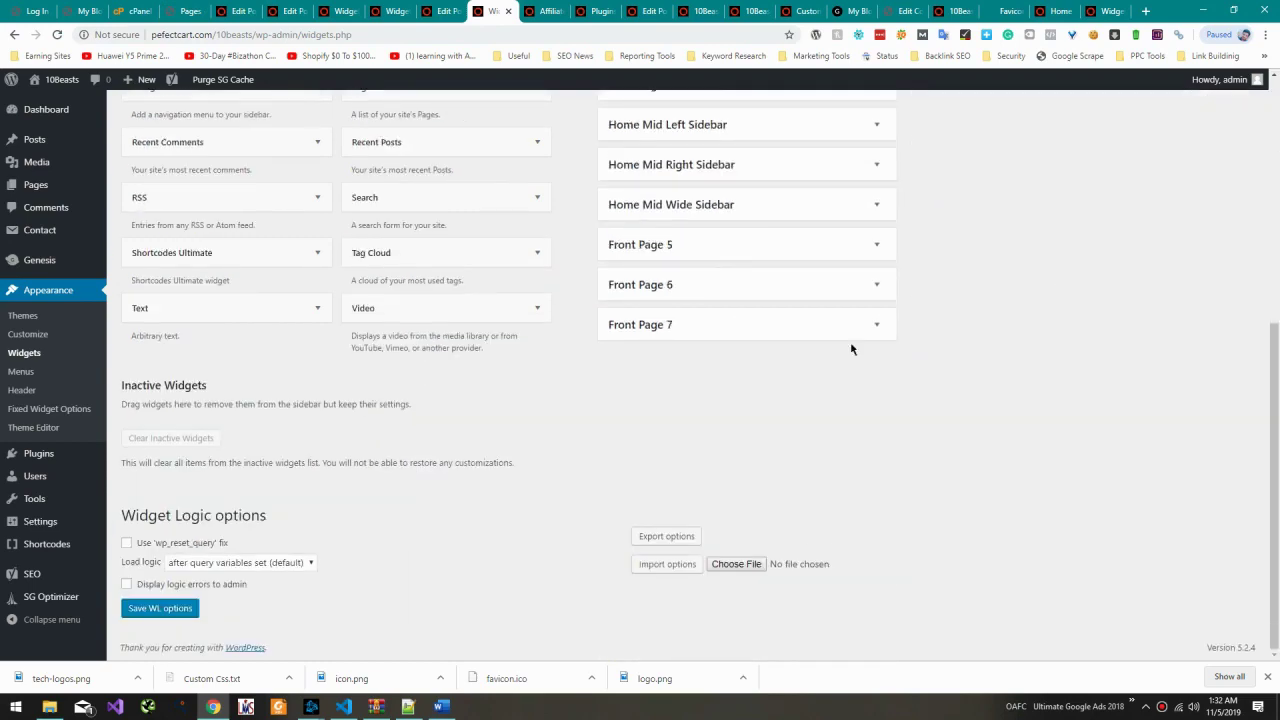
scroll(851, 346, "up", 1)
left_click(810, 262)
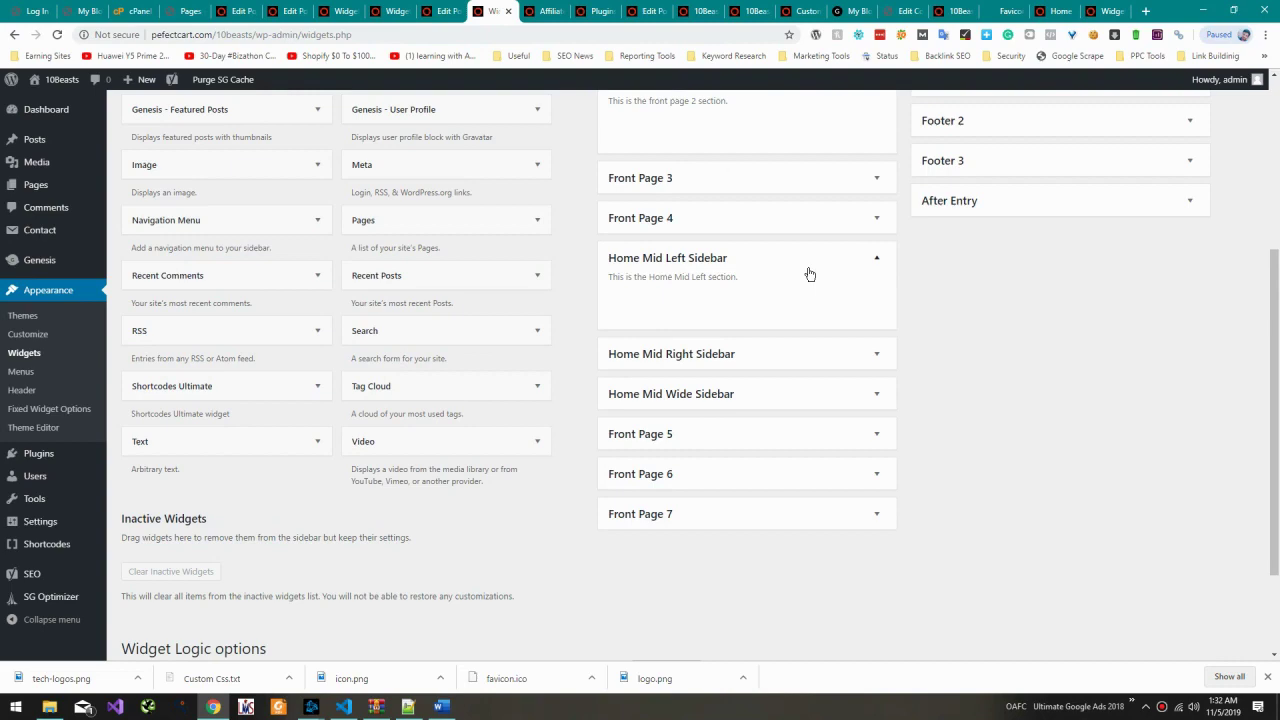
left_click(809, 359)
left_click(800, 450)
scroll(811, 429, "up", 3)
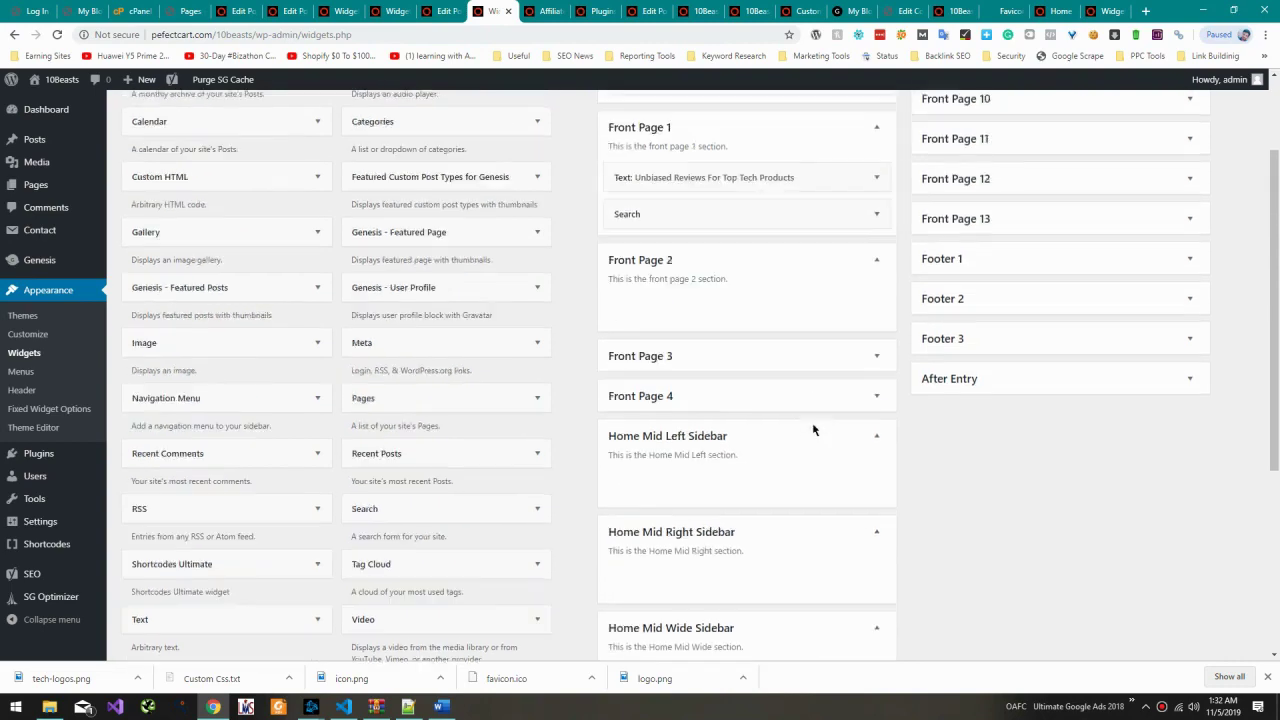
scroll(815, 427, "down", 3)
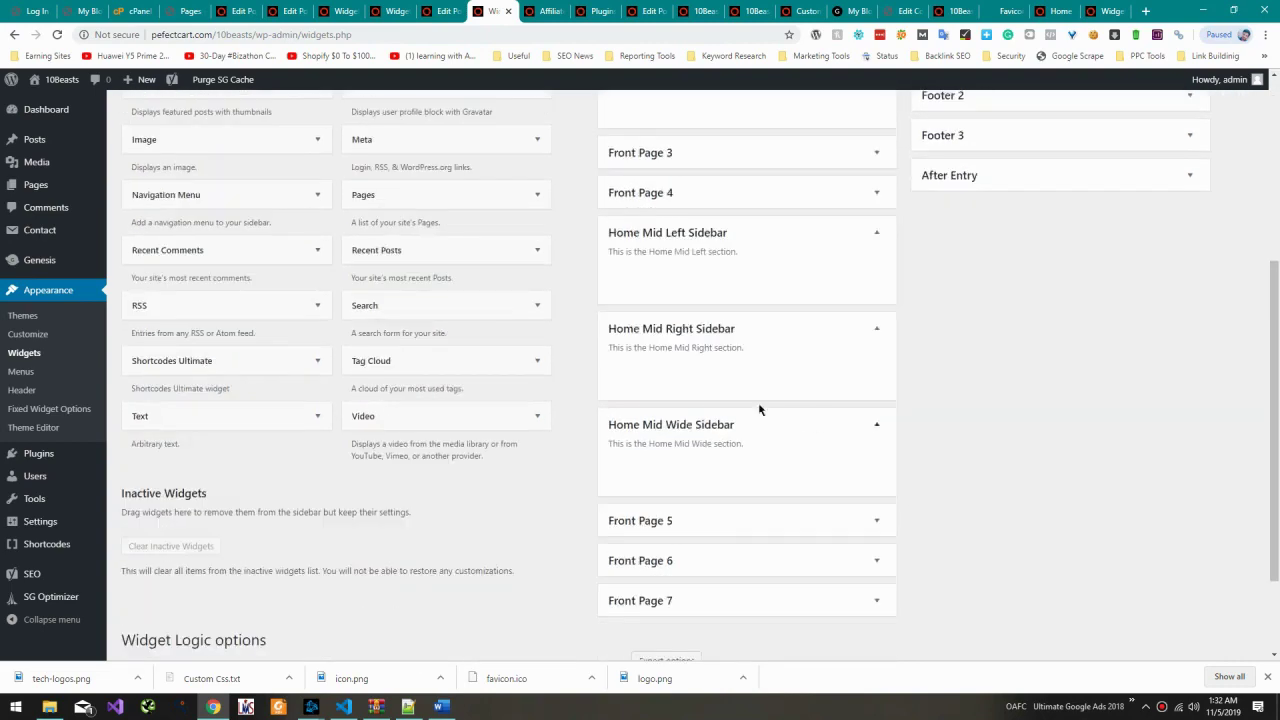
scroll(759, 408, "up", 1)
scroll(742, 405, "up", 3)
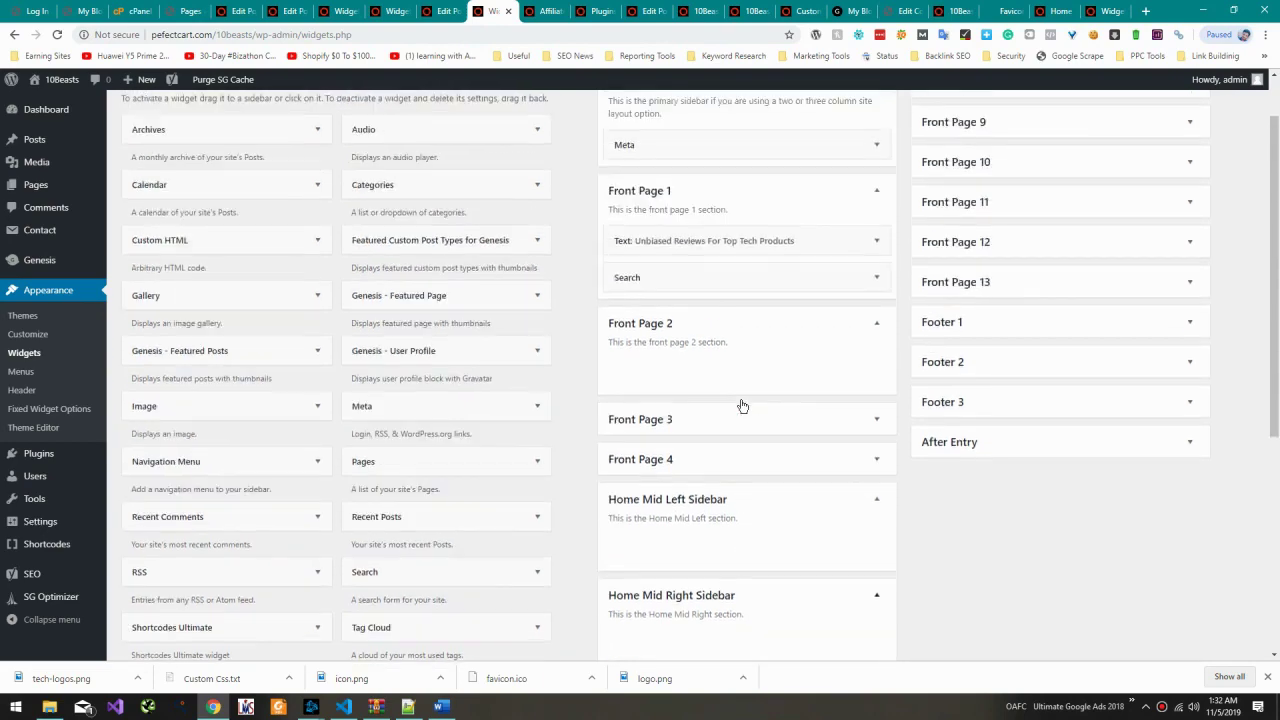
scroll(742, 405, "down", 3)
Step: Delete the Meta widget from the Primary Sidebar
scroll(742, 405, "up", 4)
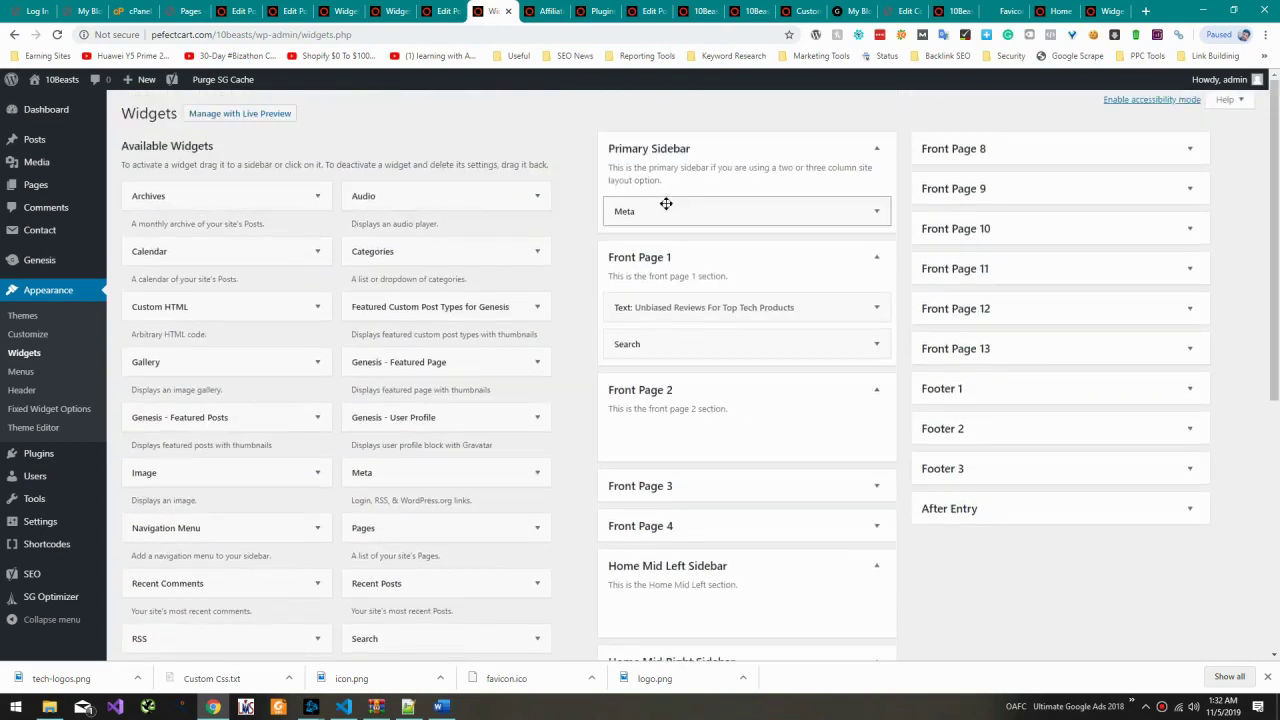
left_click(714, 211)
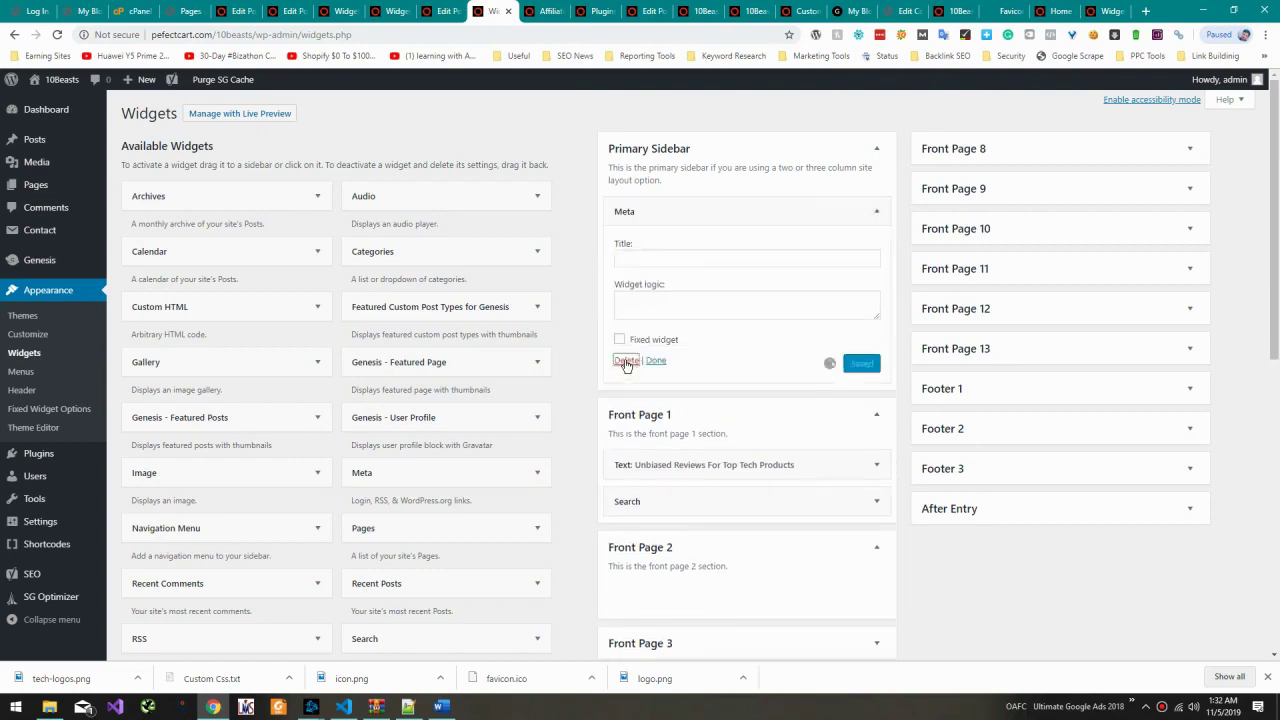
left_click(626, 362)
Step: Search the page for "Tex" and add a Text widget to the Home Mid Left Sidebar
key("ctrl+f")
scroll(623, 366, "down", 5)
type("Tex")
left_click_drag(208, 305, 605, 300)
scroll(600, 296, "up", 5)
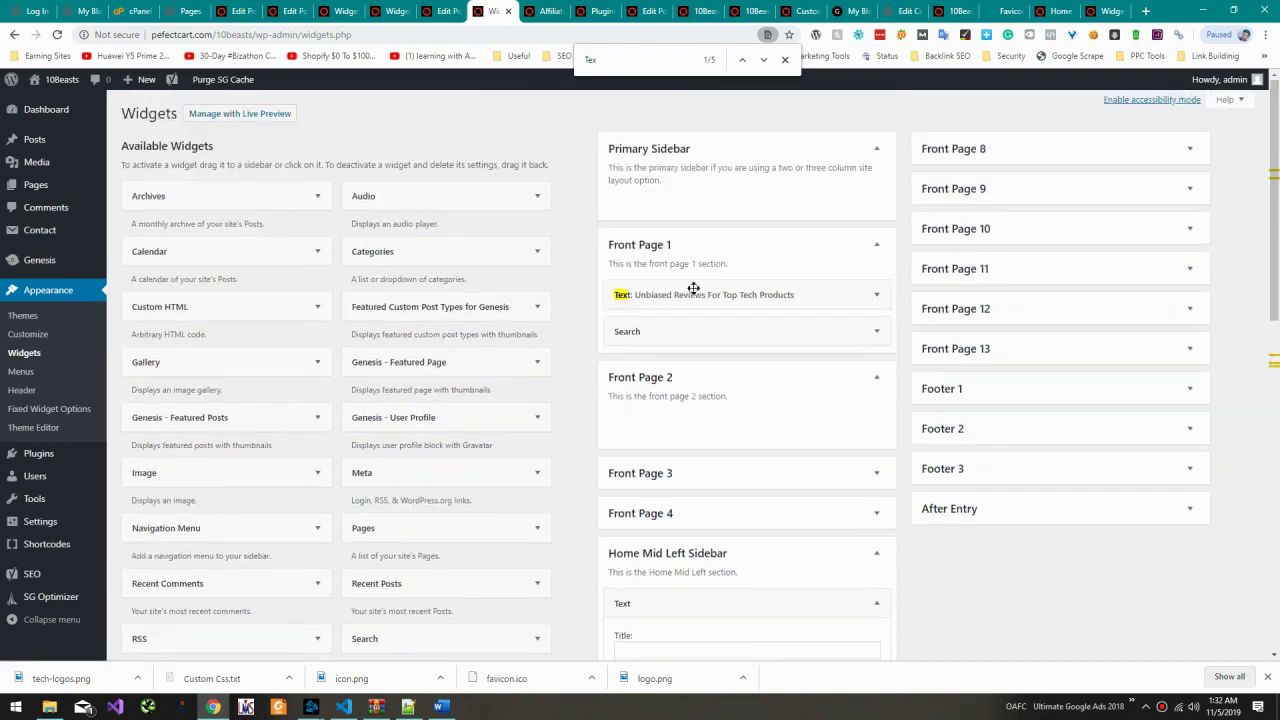
Step: Add a Text widget to the Primary Sidebar
scroll(569, 376, "down", 1)
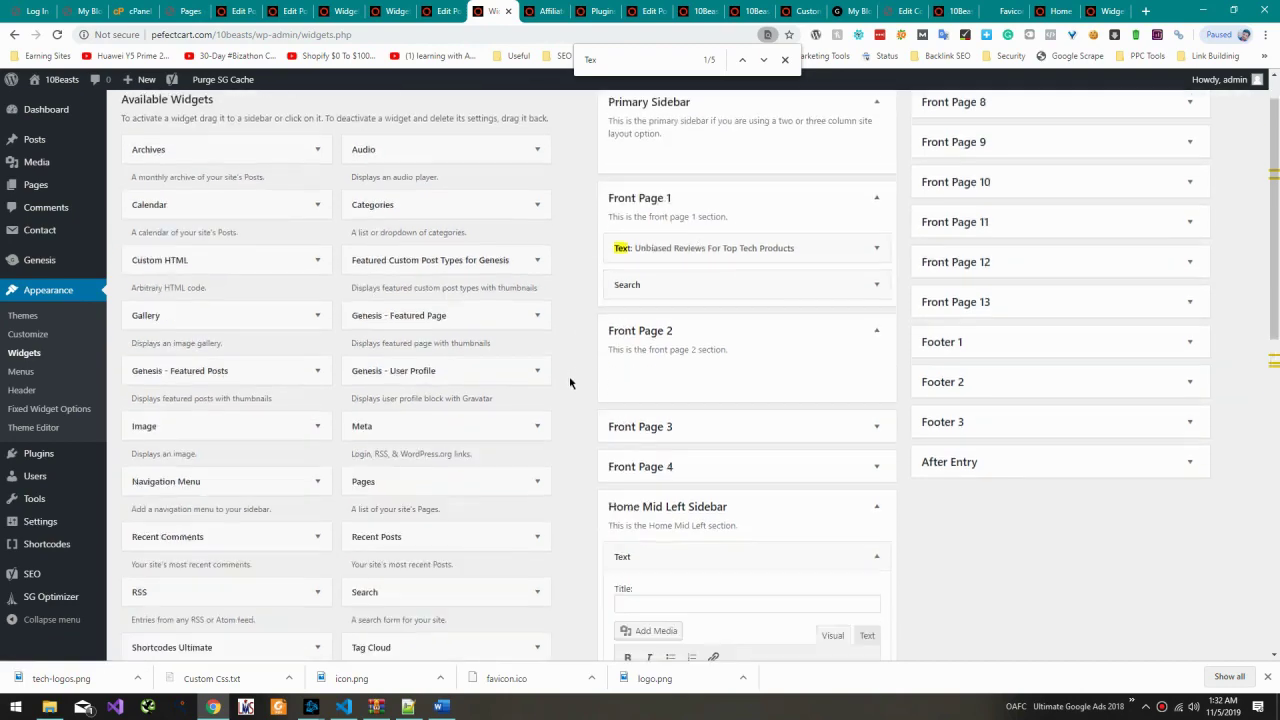
scroll(569, 376, "down", 4)
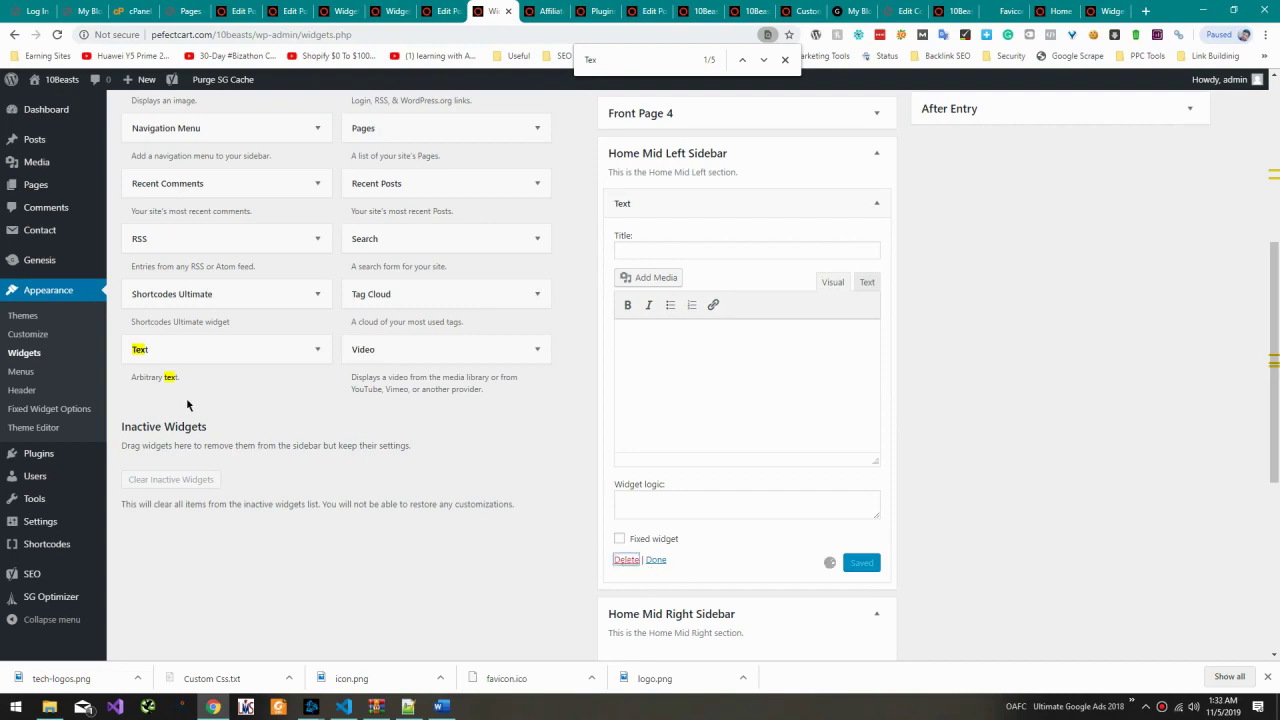
left_click_drag(189, 357, 742, 210)
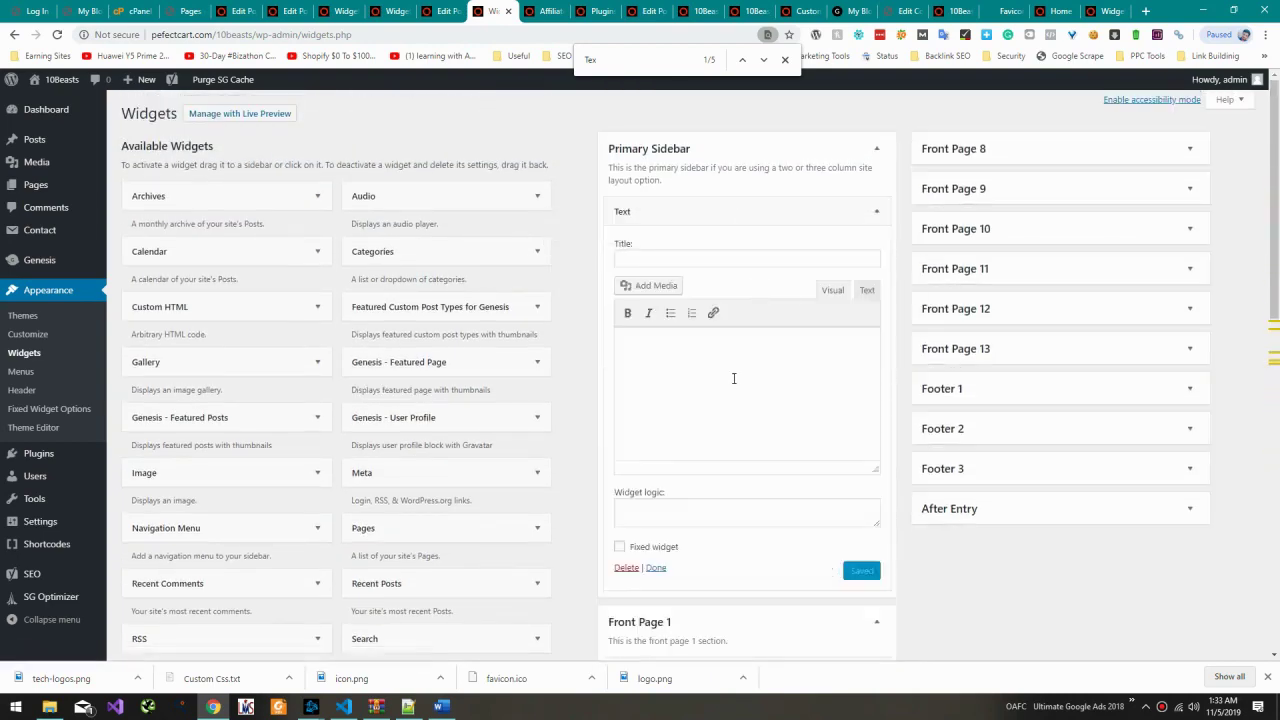
left_click(733, 378)
key("ctrl+v")
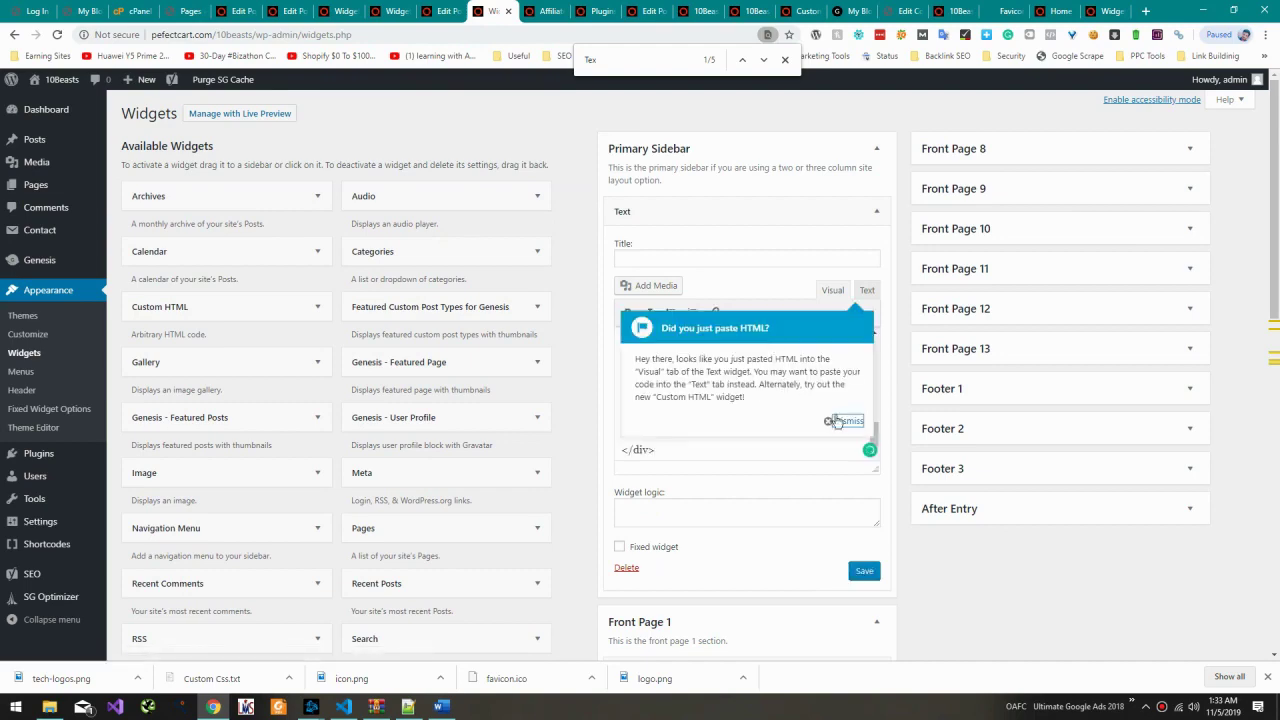
left_click(844, 421)
Step: Copy the sidebar list HTML code from the Word document into the Text mode of the Primary Sidebar's Text widget
left_click(866, 290)
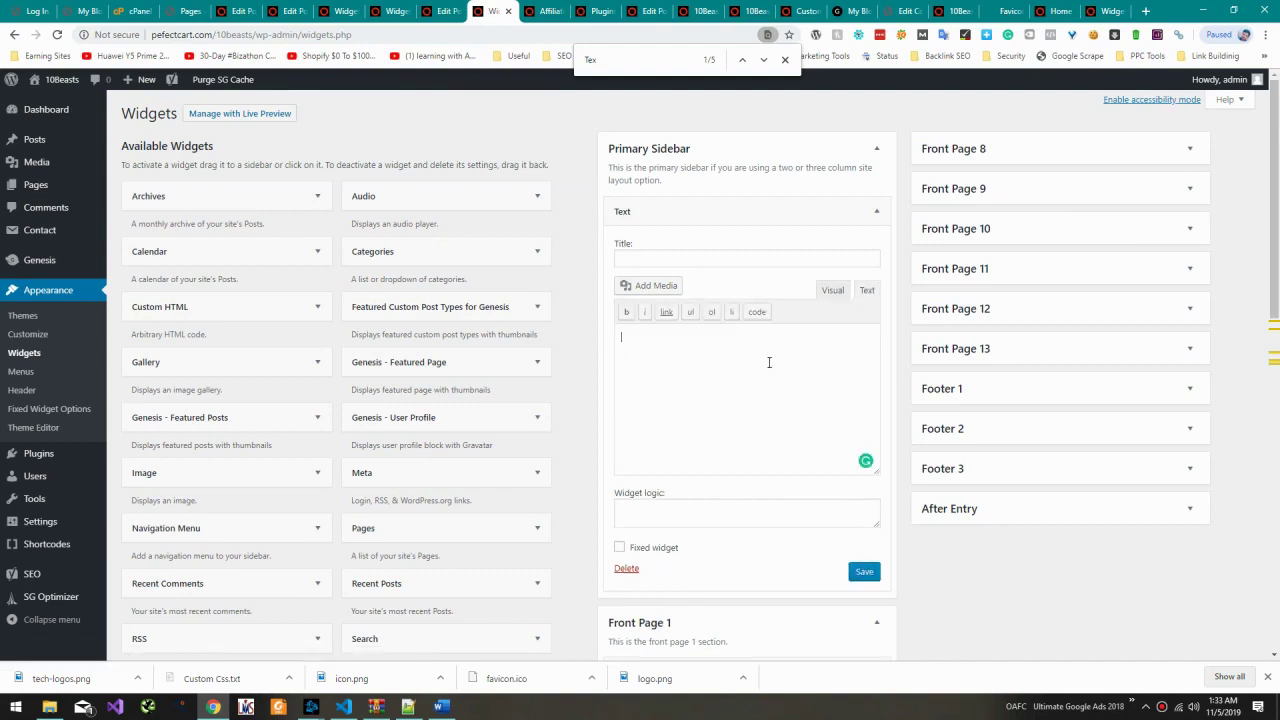
key("alt+Tab")
scroll(548, 400, "up", 4)
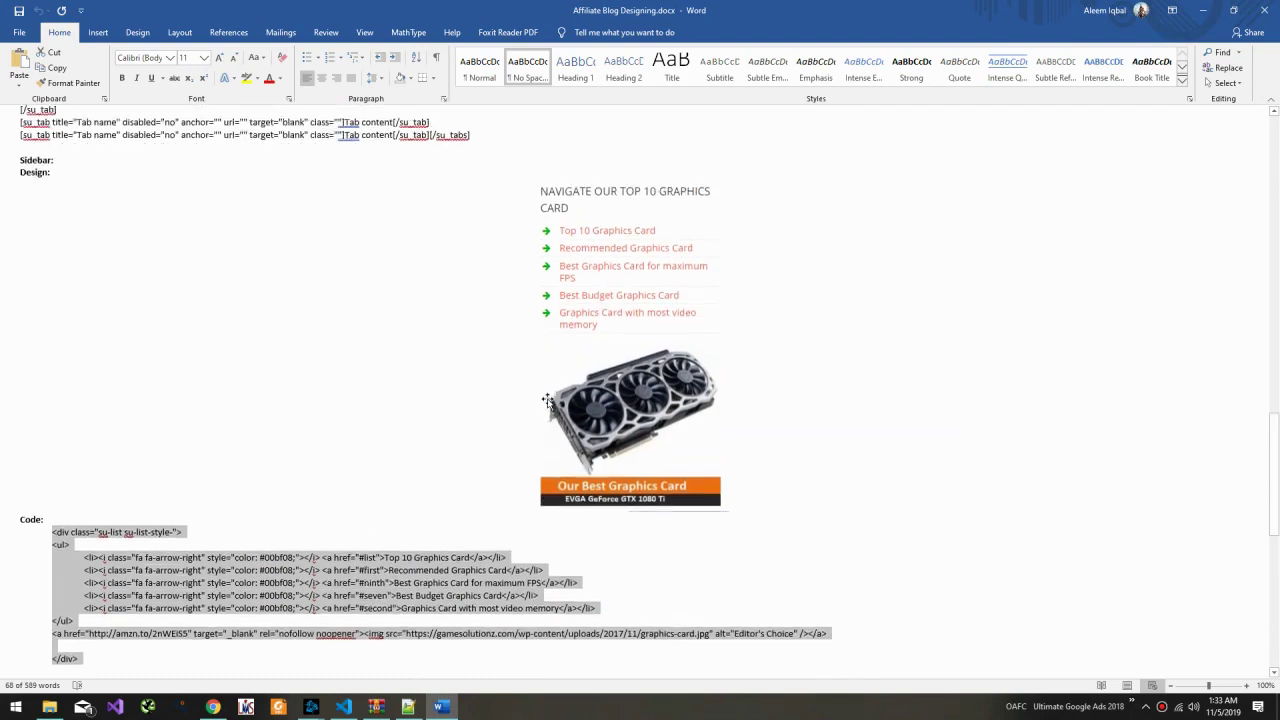
scroll(548, 400, "up", 1)
key("ctrl+c")
key("alt+Tab")
key("ctrl+v")
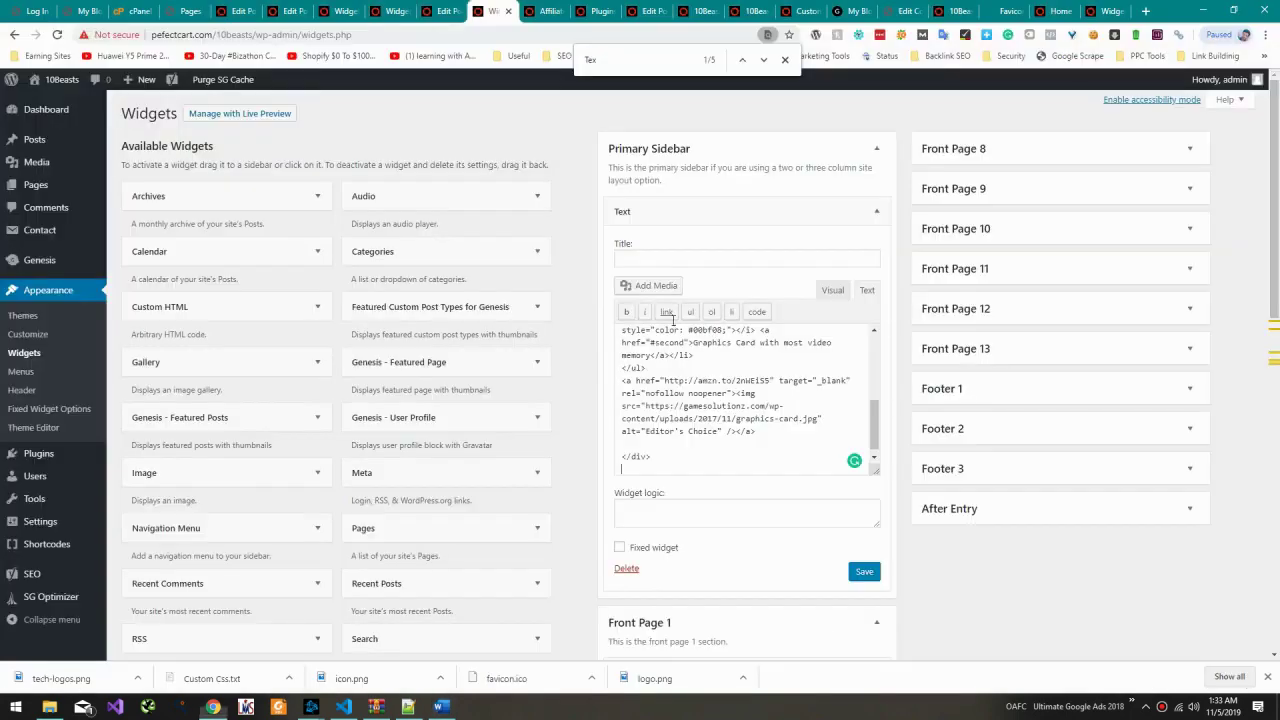
Step: Title the Primary Sidebar's Text widget "Navigate Top 10" and save it
left_click(710, 259)
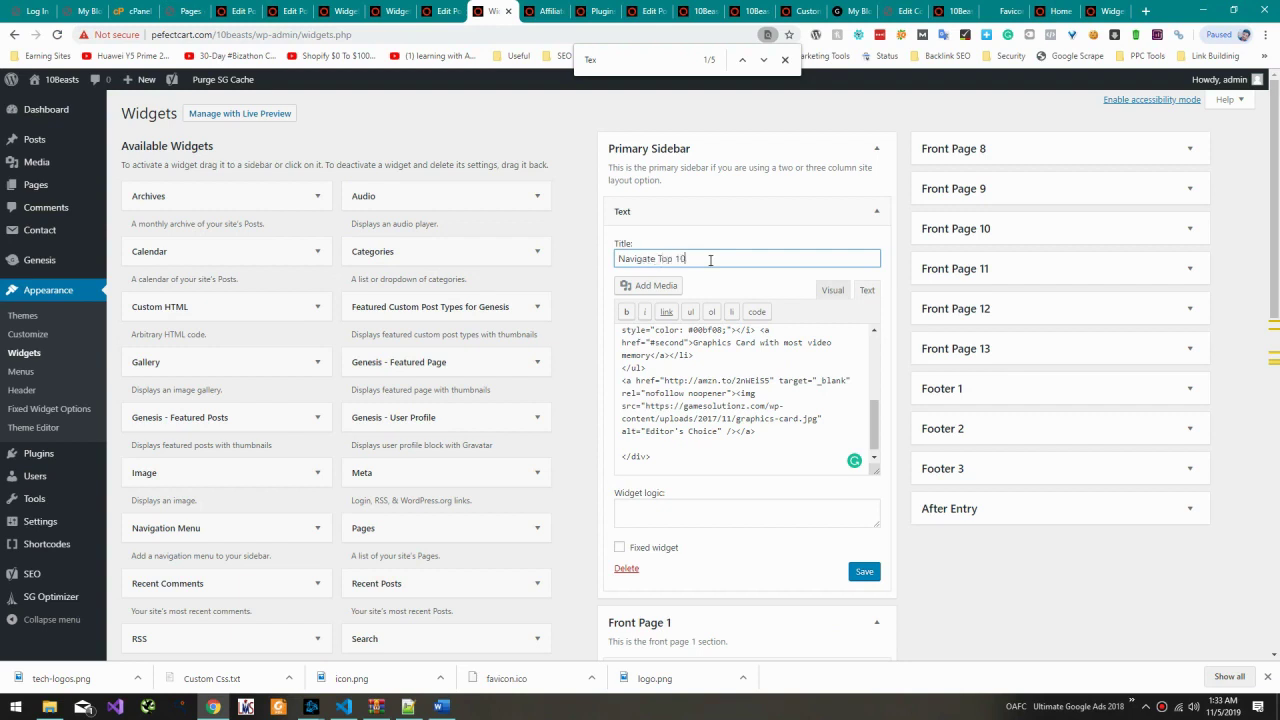
left_click(862, 572)
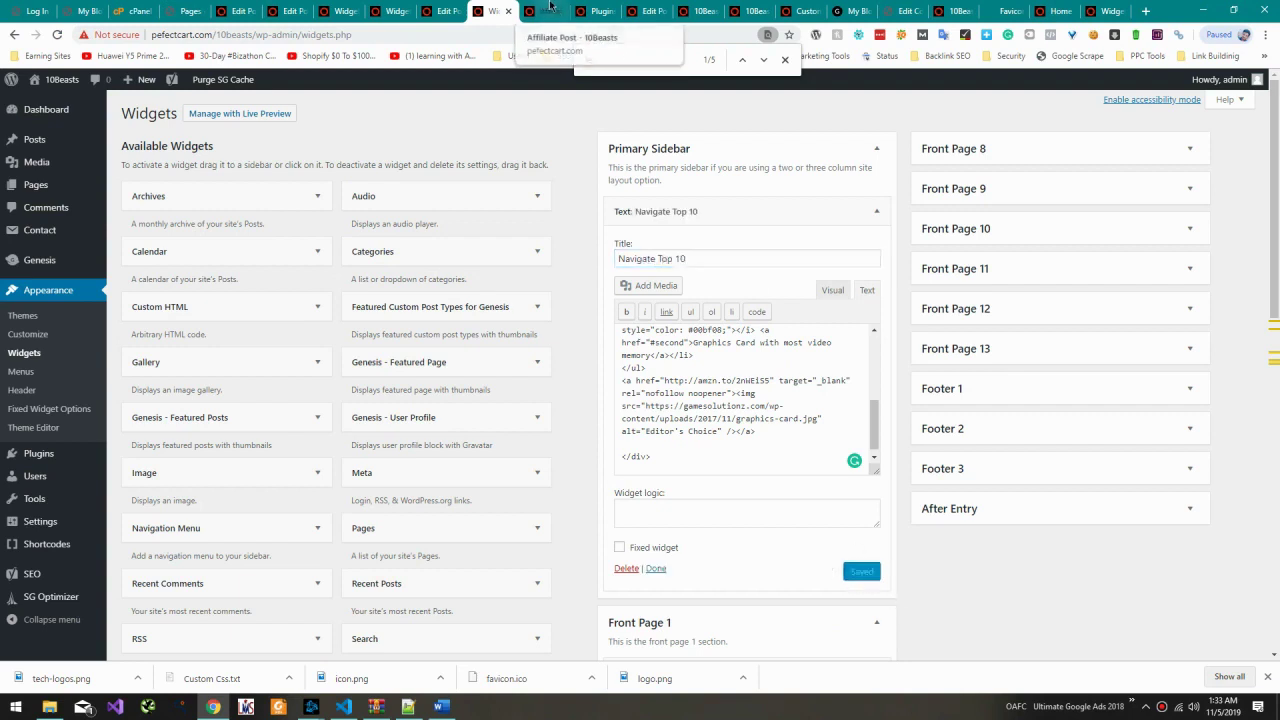
Step: Open the Affiliate Post for editing, choose the content-with-right-sidebar layout, open Theme Settings in a separate tab, and update the post
left_click(550, 11)
key("F5")
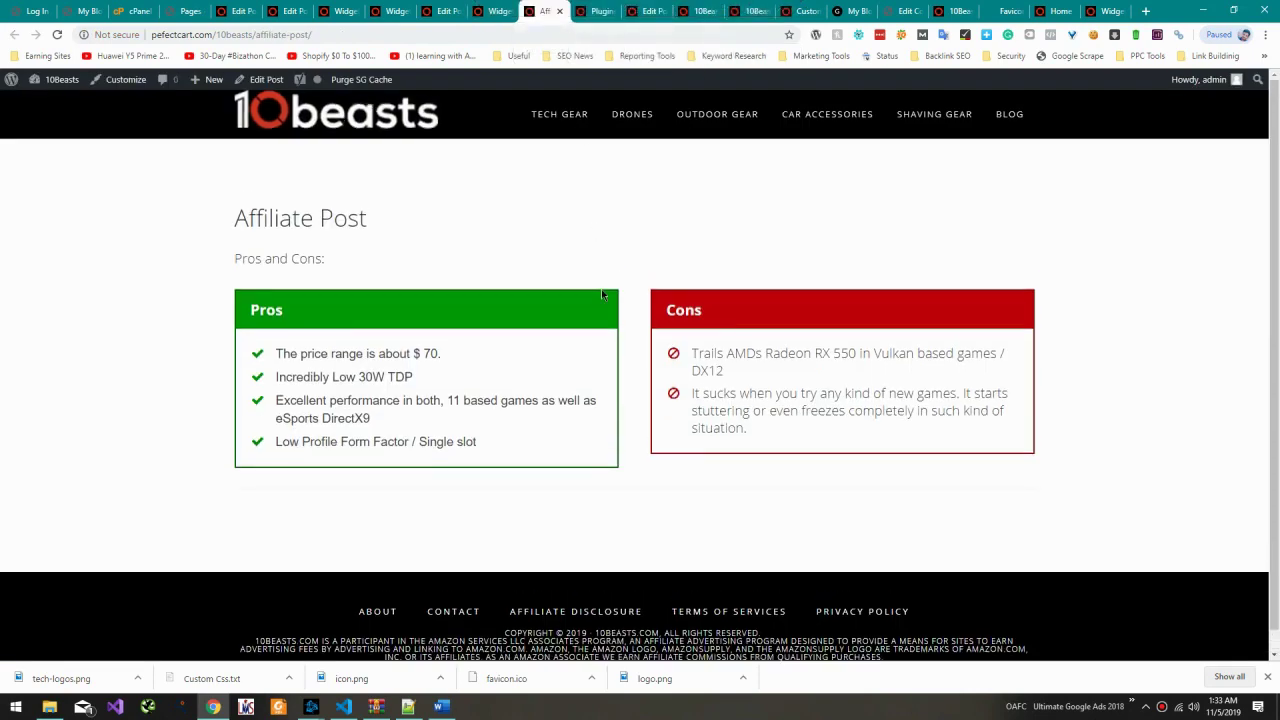
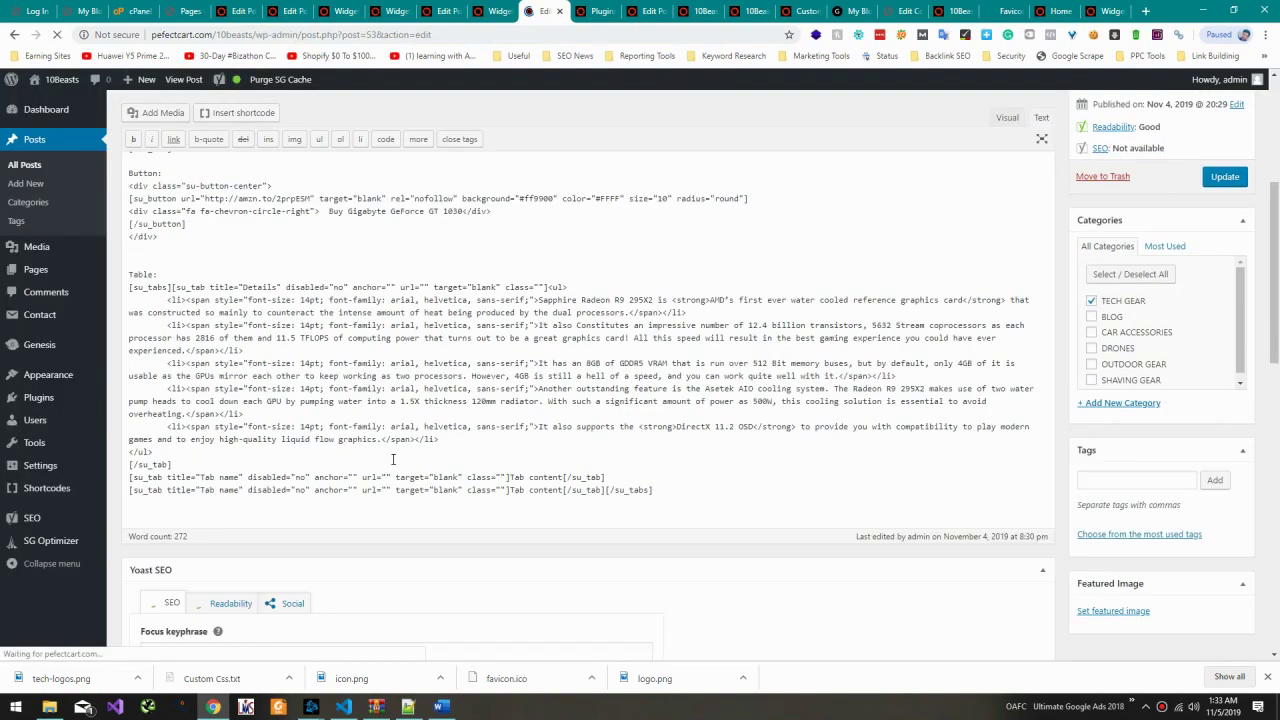
scroll(393, 459, "down", 9)
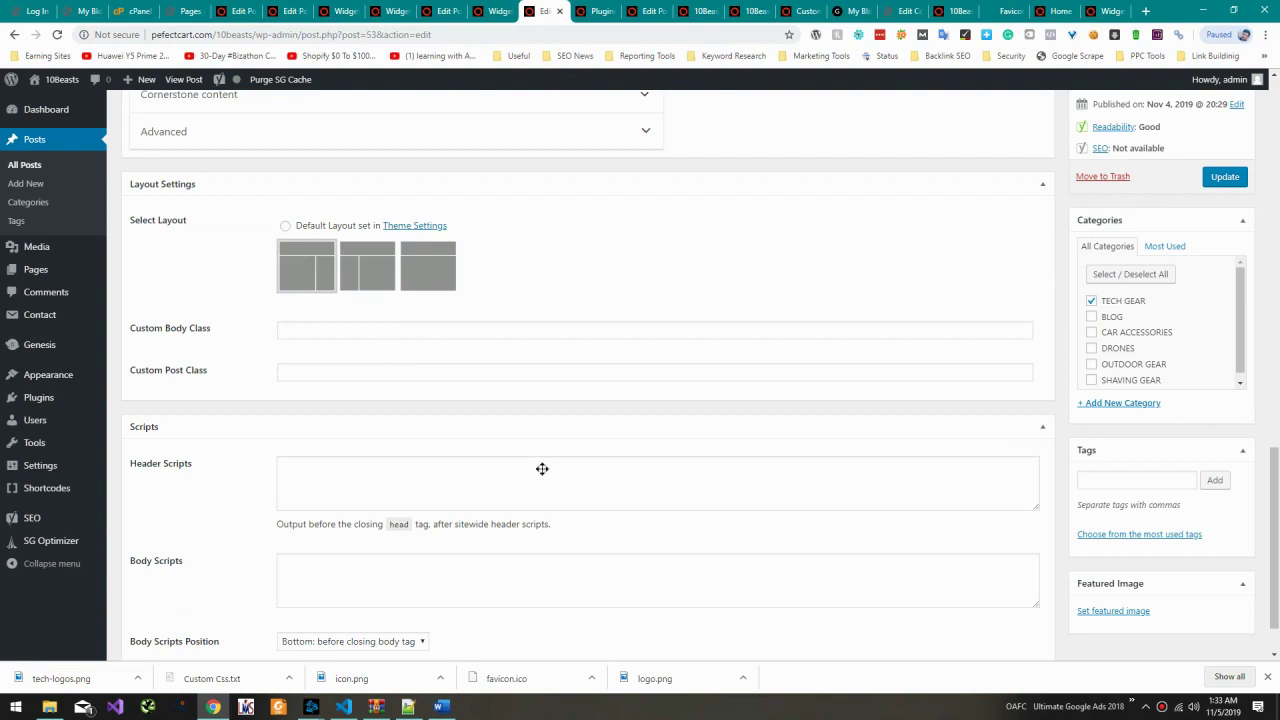
scroll(542, 469, "up", 4)
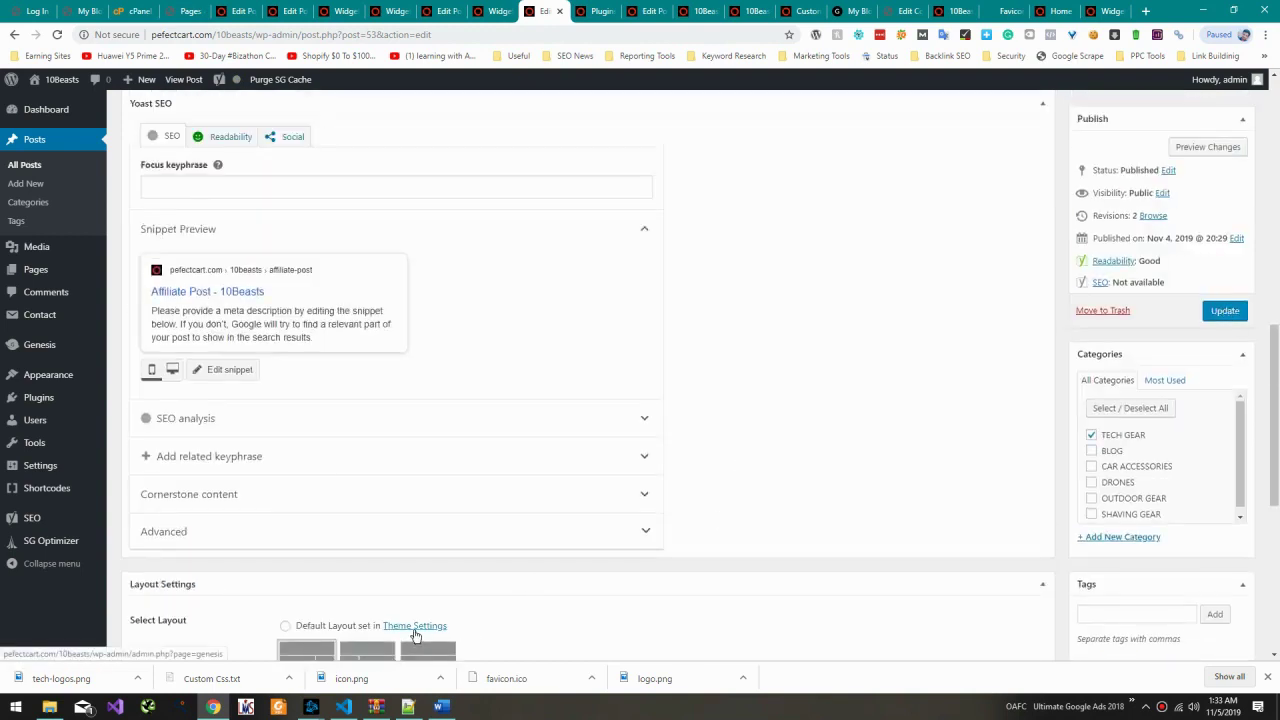
right_click(415, 626)
key("Escape")
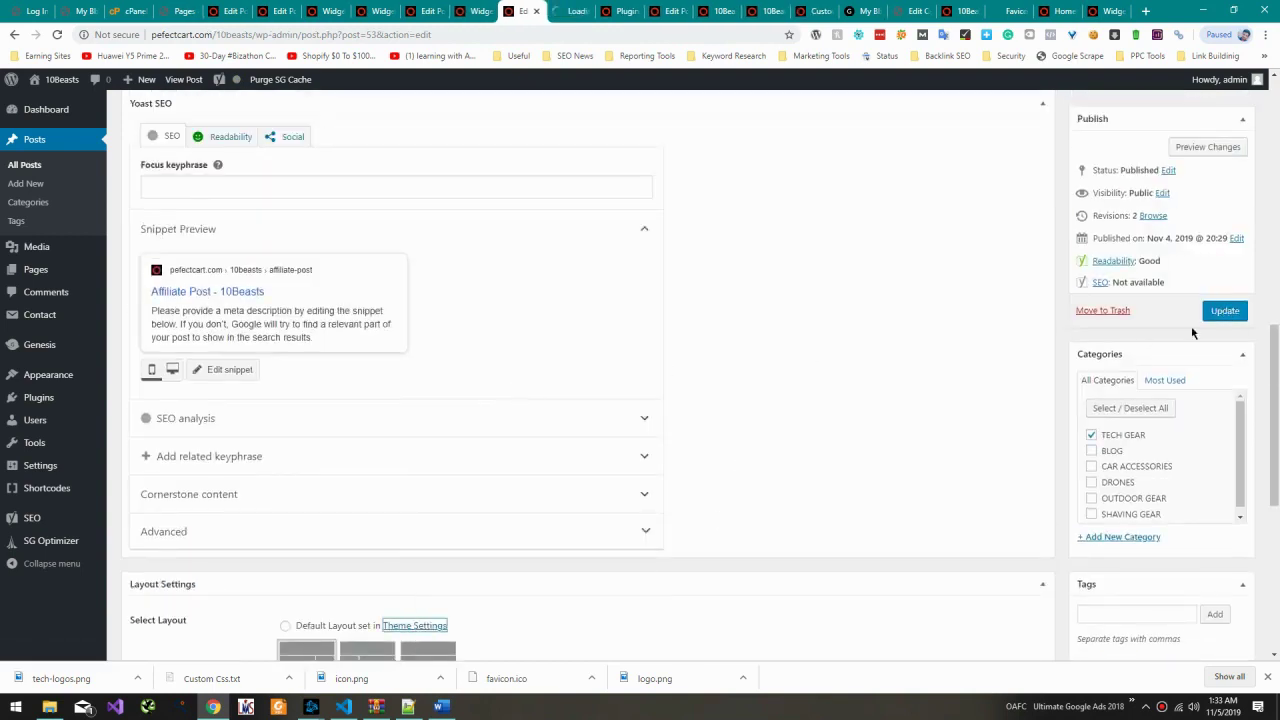
left_click(1225, 310)
Step: Set the site layout in Theme Settings to "Content, Primary Sidebar" and publish the change
left_click(588, 8)
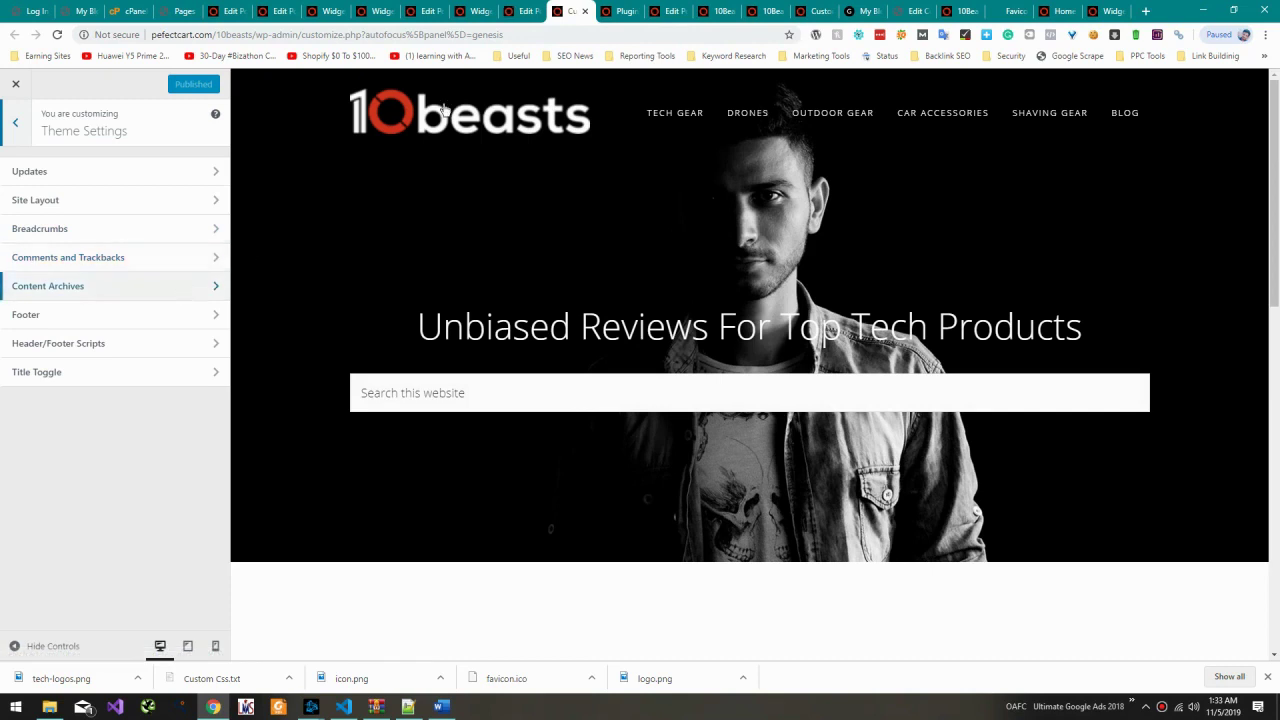
left_click(143, 204)
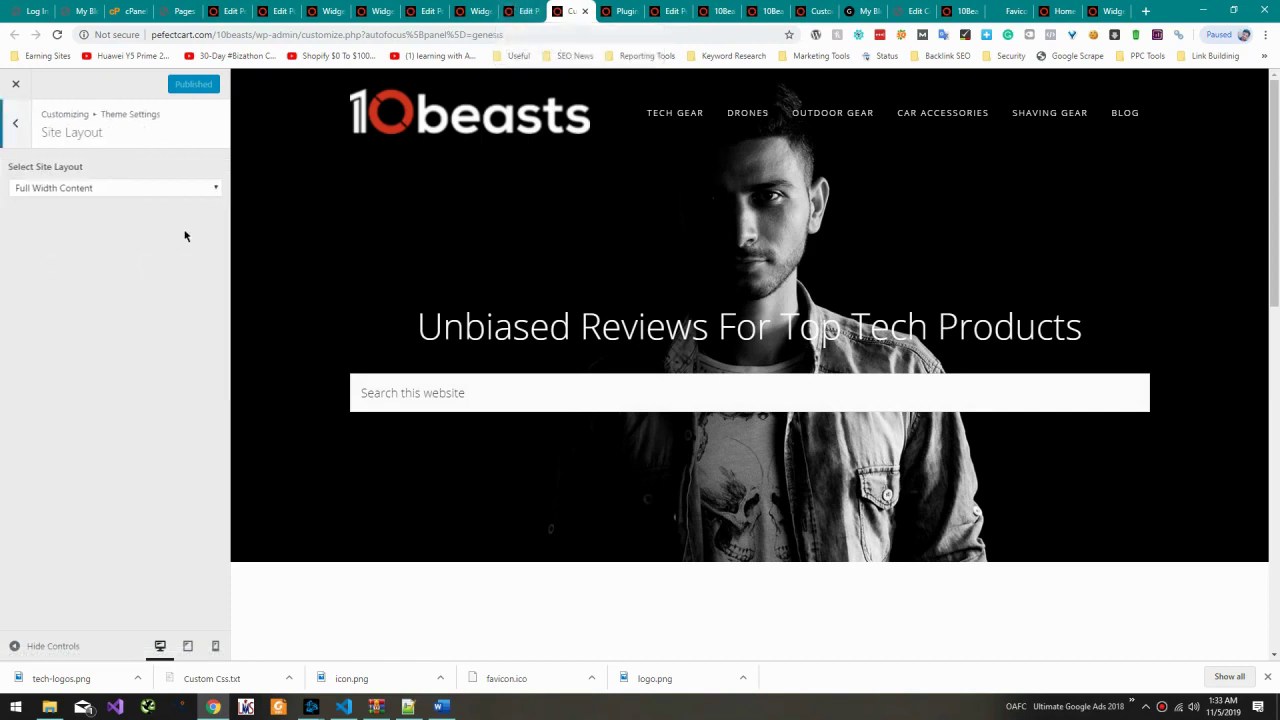
left_click(178, 189)
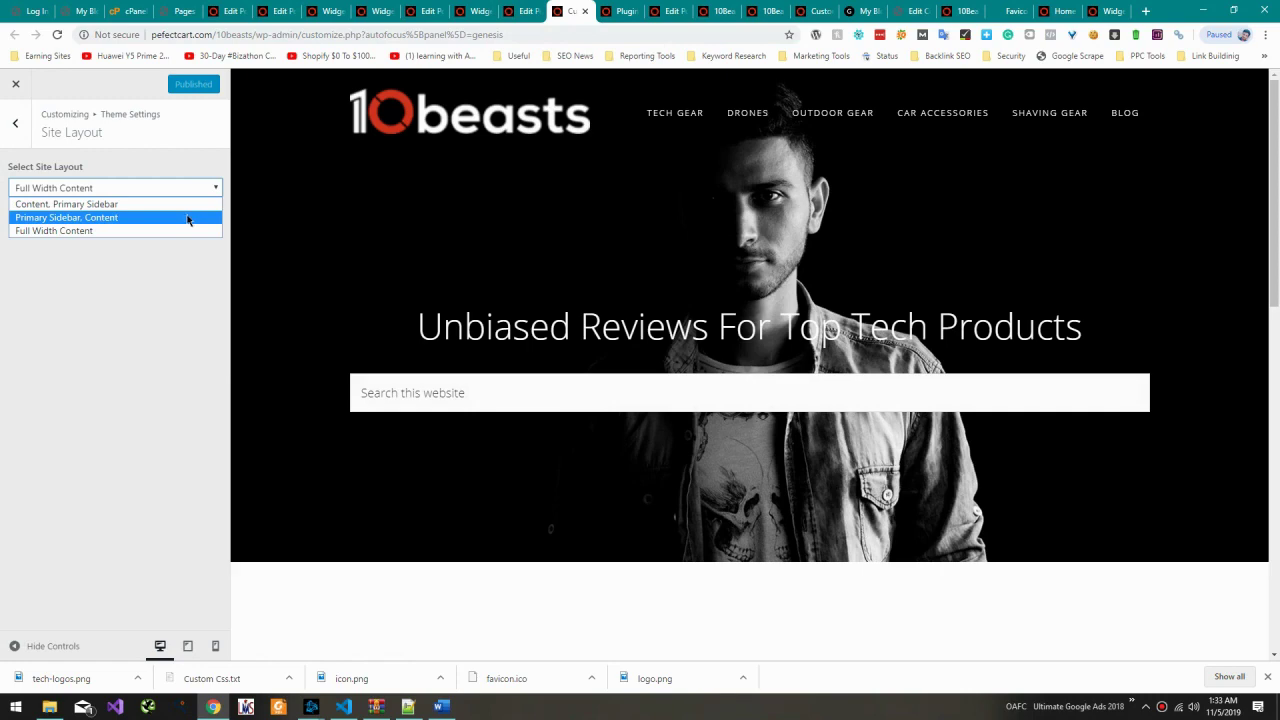
left_click(190, 204)
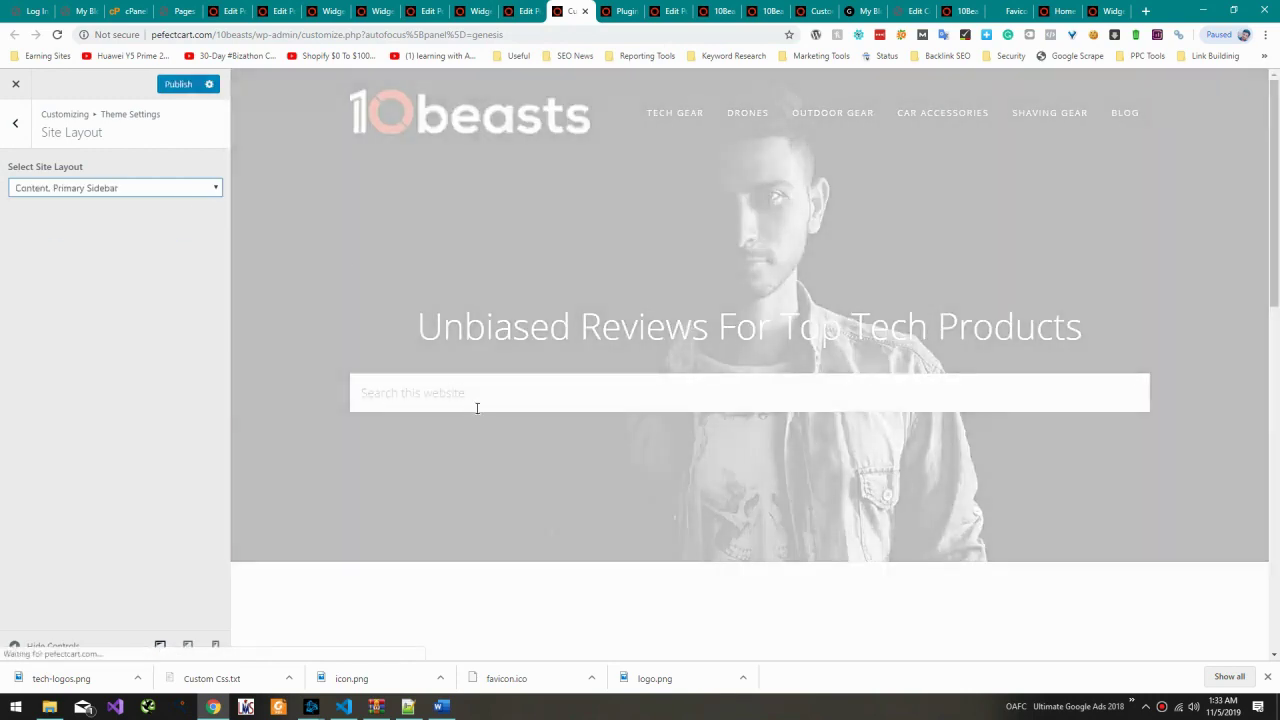
scroll(486, 386, "down", 10)
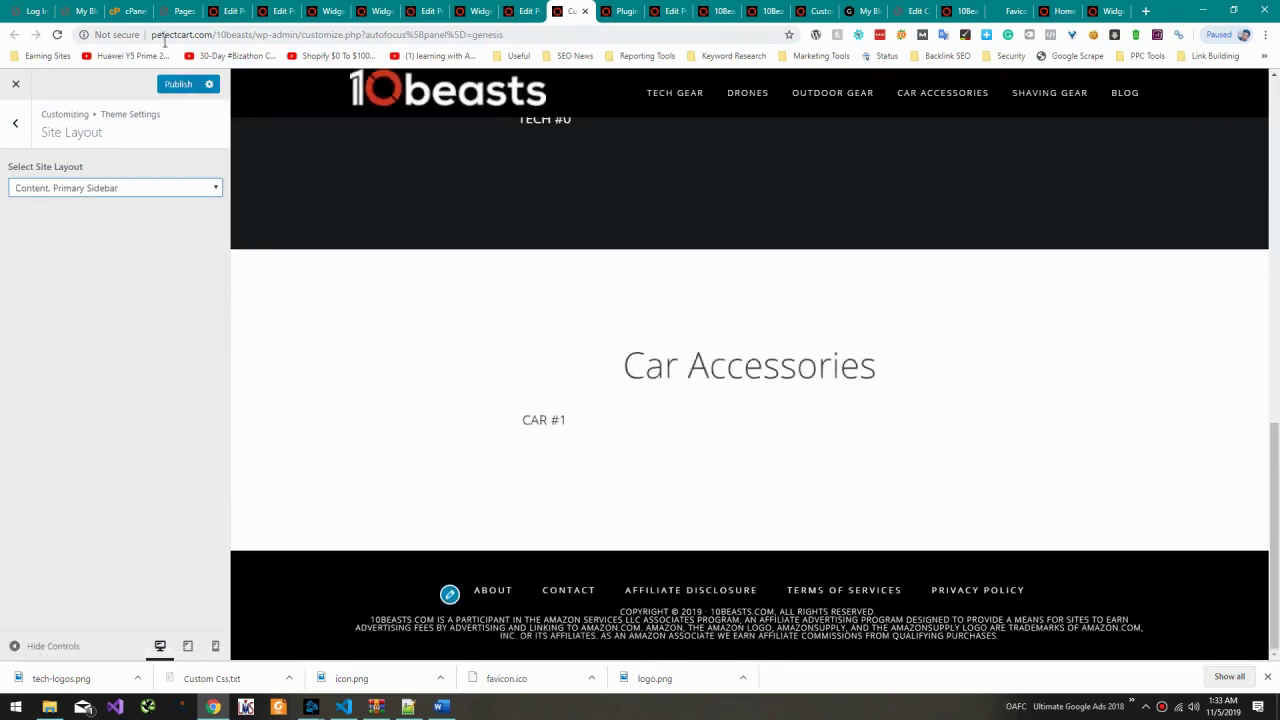
left_click(170, 86)
Step: View the published Affiliate Post and examine its content boxes, button, table and Navigate Top 10 sidebar
left_click(525, 11)
left_click(480, 11)
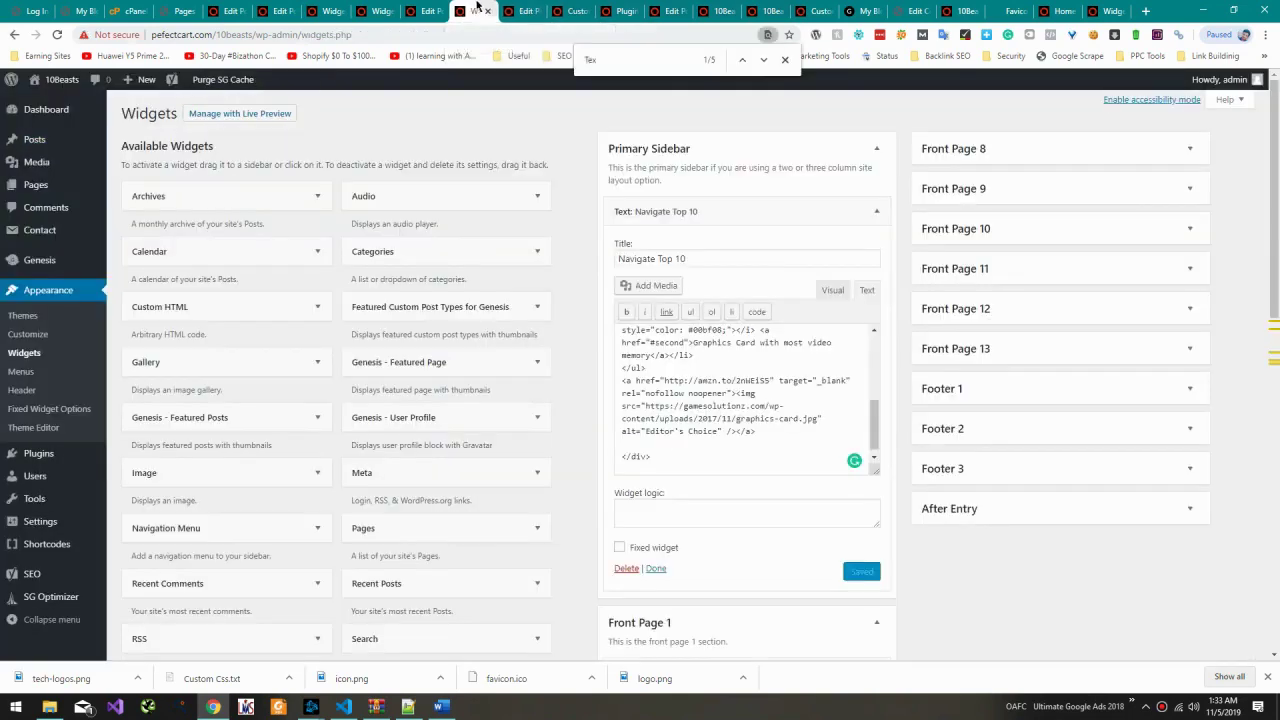
left_click(518, 11)
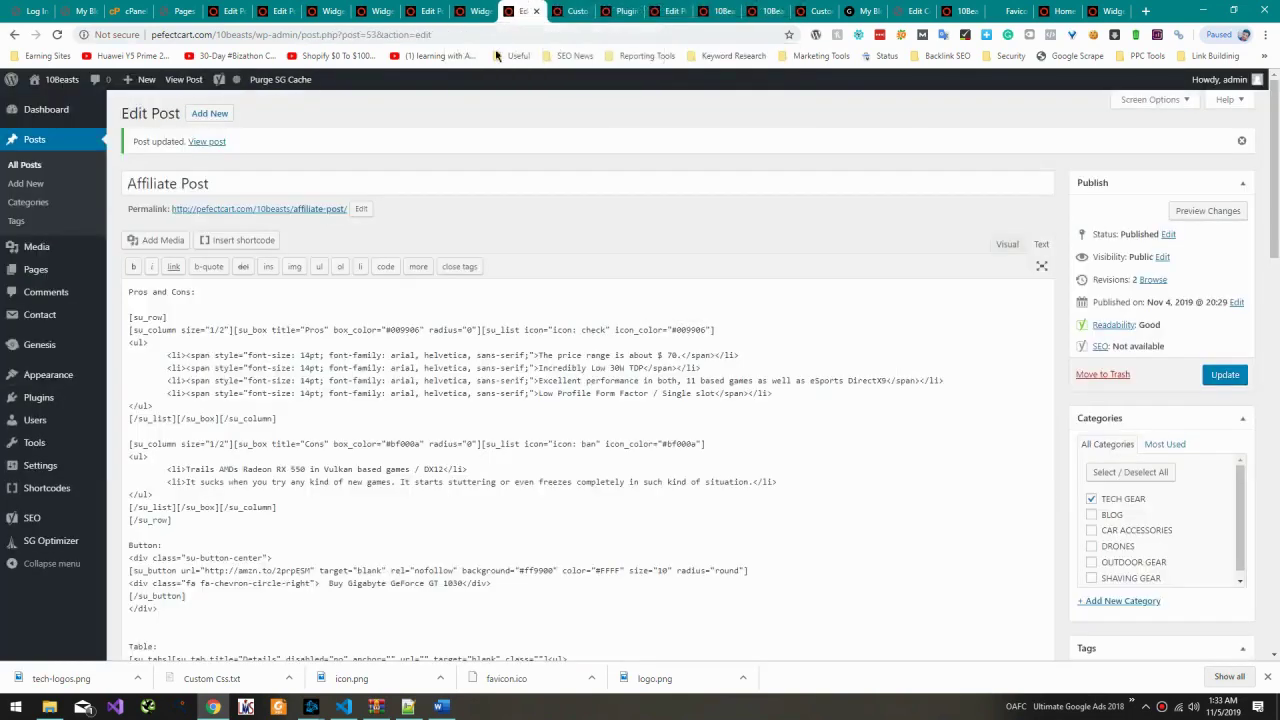
left_click(298, 209)
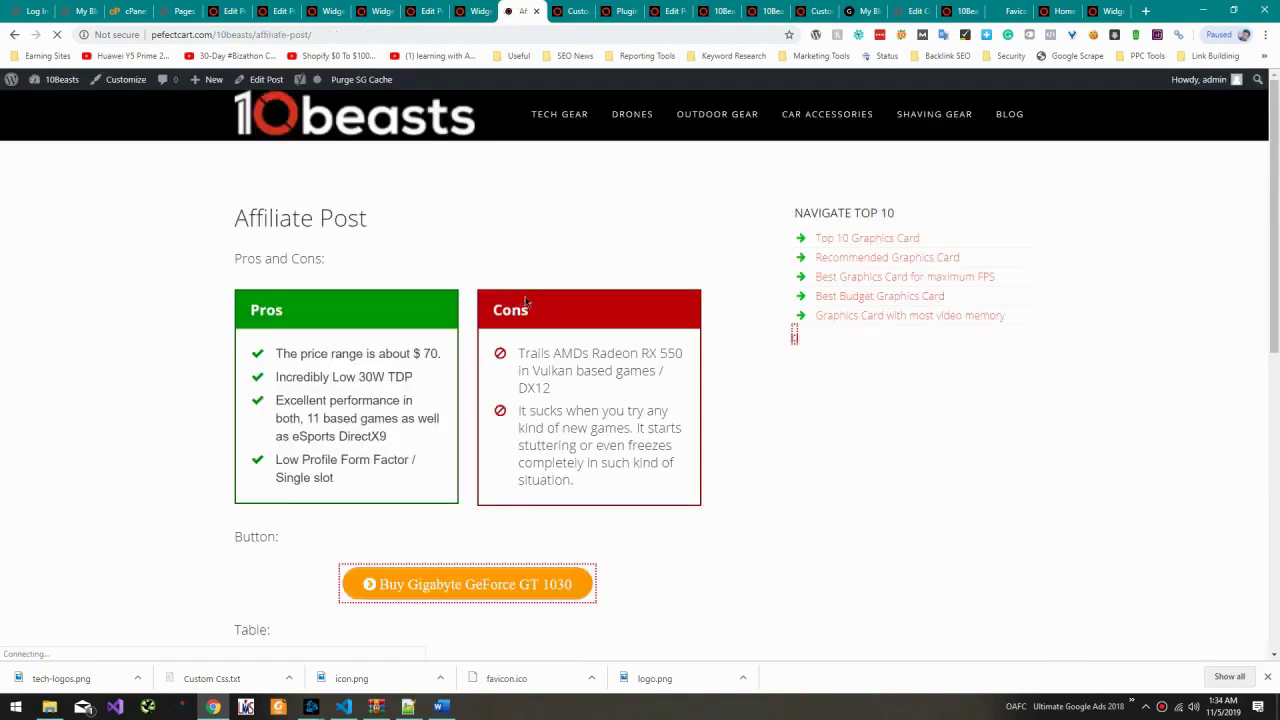
scroll(523, 297, "down", 3)
scroll(523, 280, "up", 3)
scroll(811, 249, "down", 8)
scroll(814, 243, "up", 8)
scroll(350, 462, "down", 8)
scroll(331, 451, "up", 8)
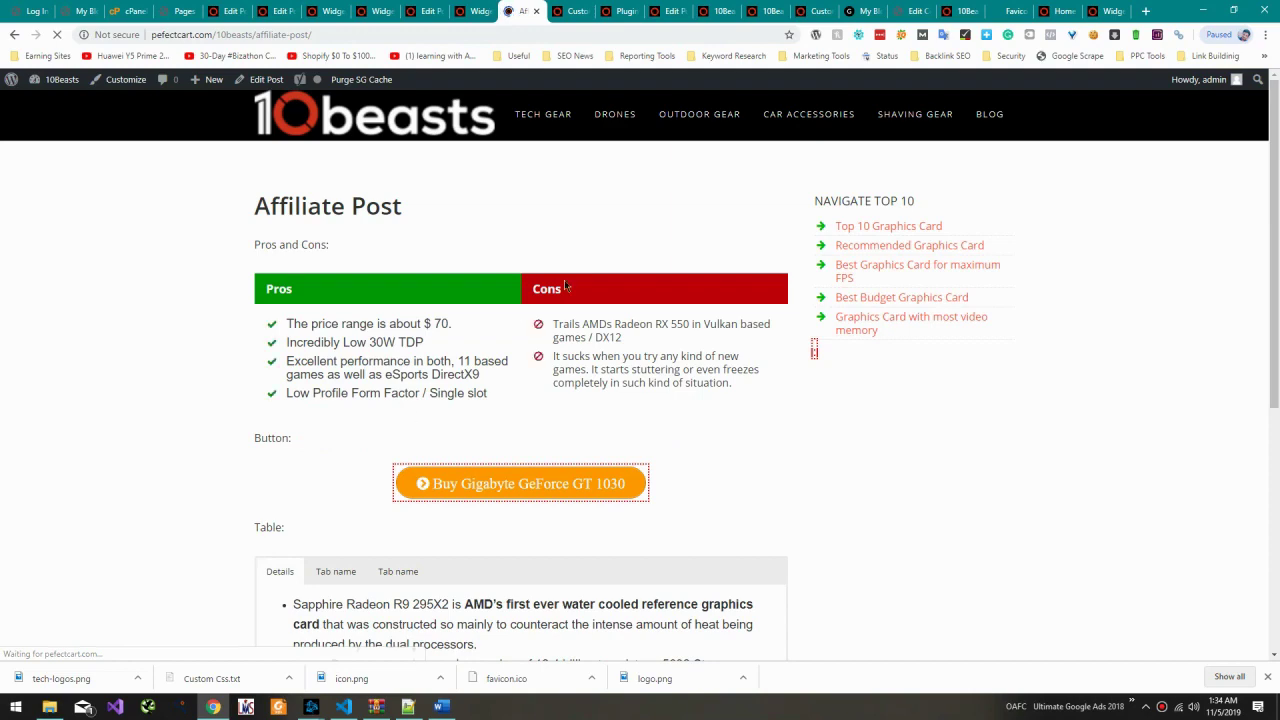
scroll(806, 434, "down", 5)
scroll(774, 423, "up", 5)
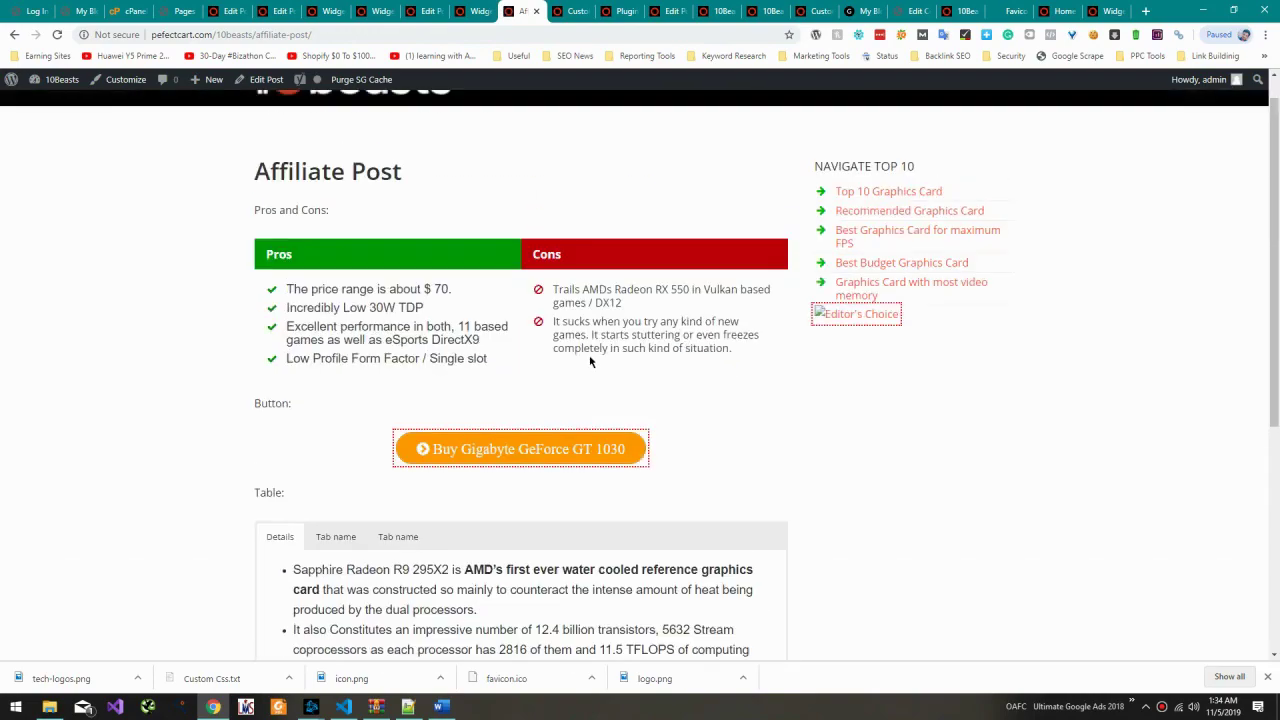
scroll(533, 456, "down", 1)
scroll(528, 453, "up", 1)
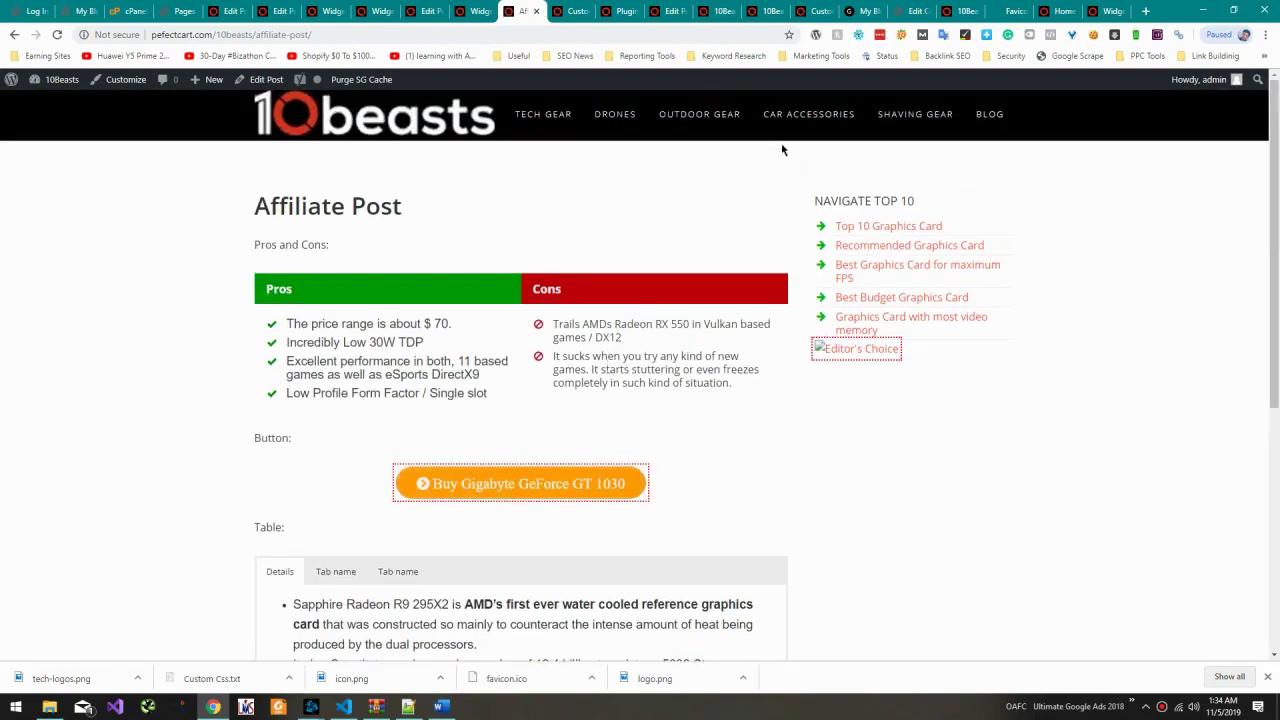
Step: Inspect the header logo on the Affiliate Post and on 10beasts.com, and copy the latter's .header-image .site-title>a declarations
right_click(393, 120)
left_click(505, 350)
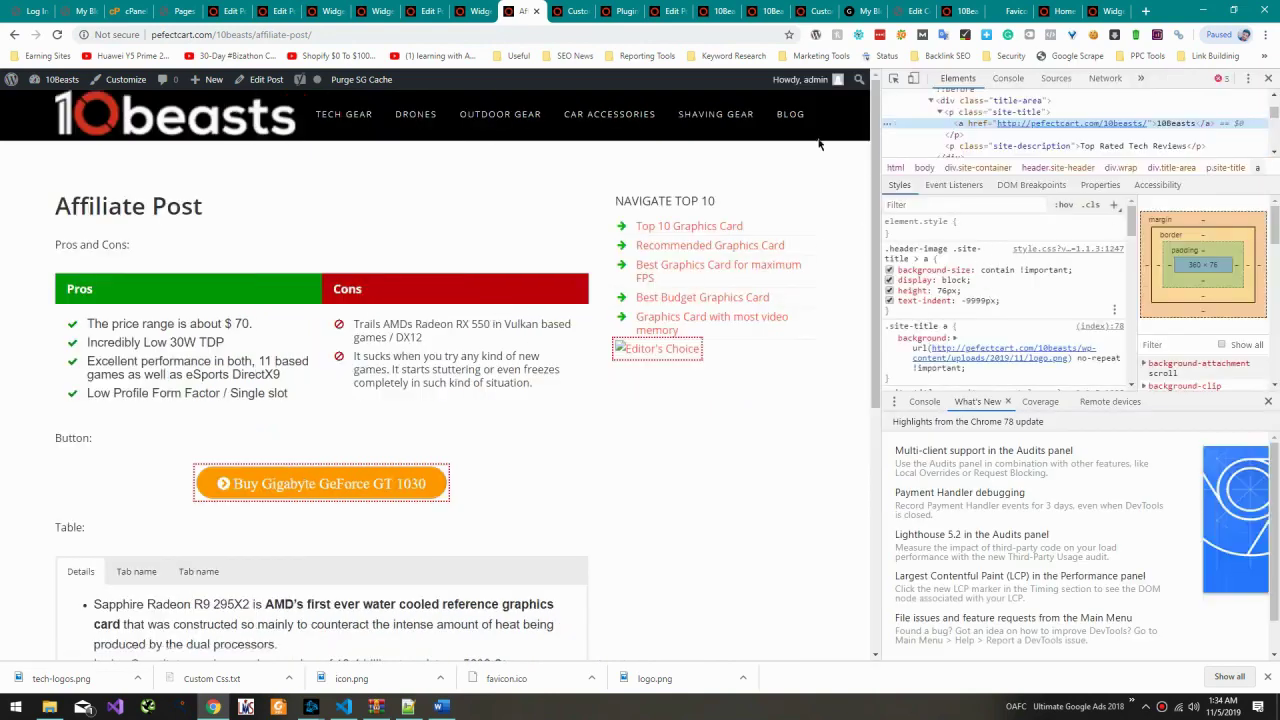
left_click(1143, 10)
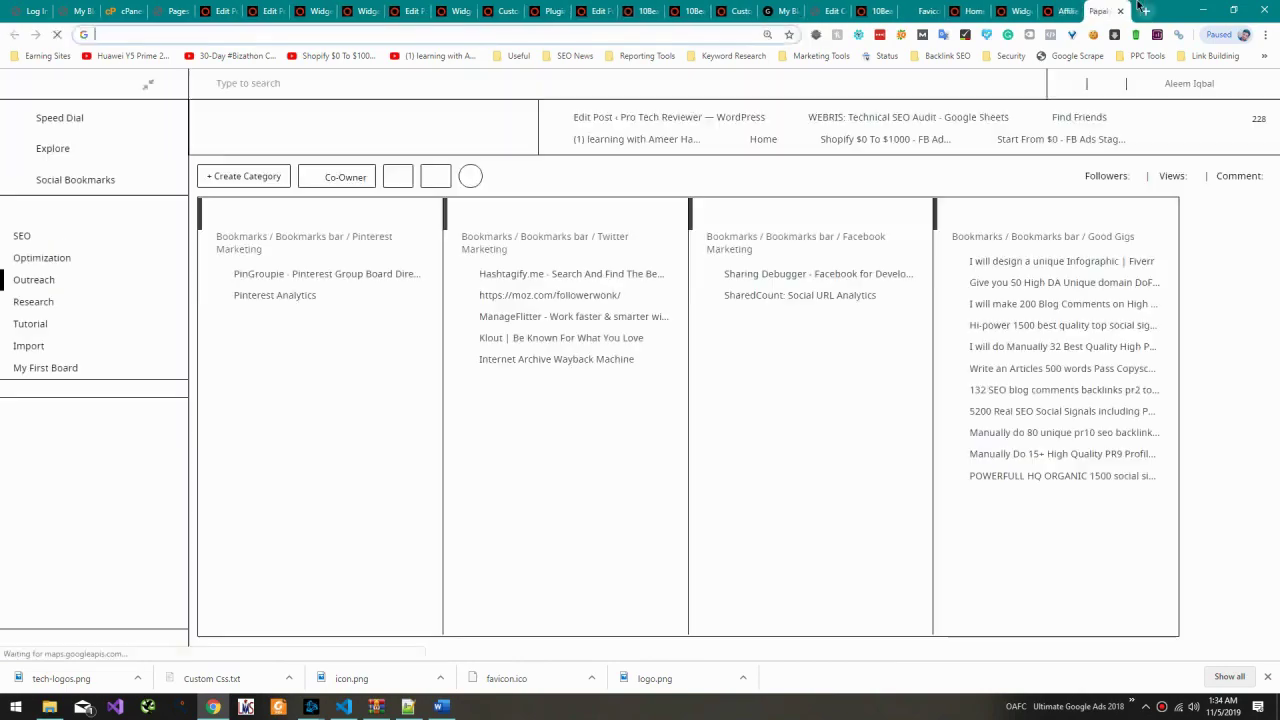
type("10beasts.com")
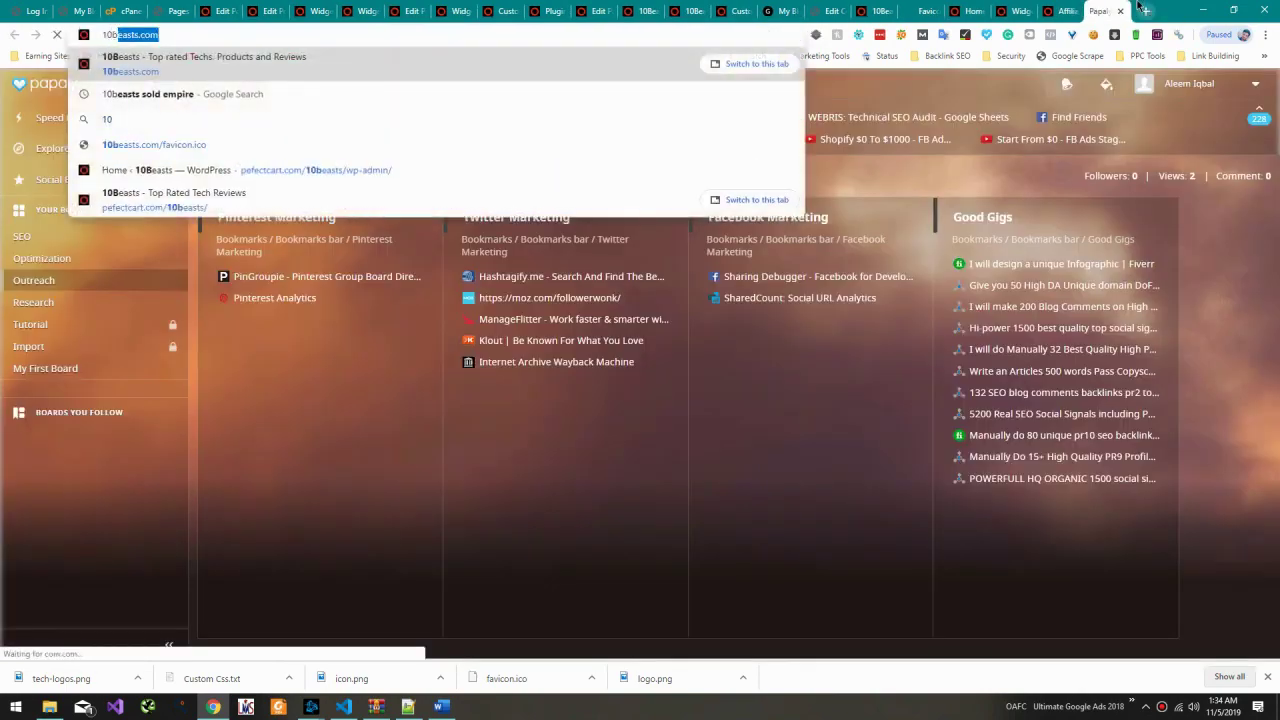
key("Return")
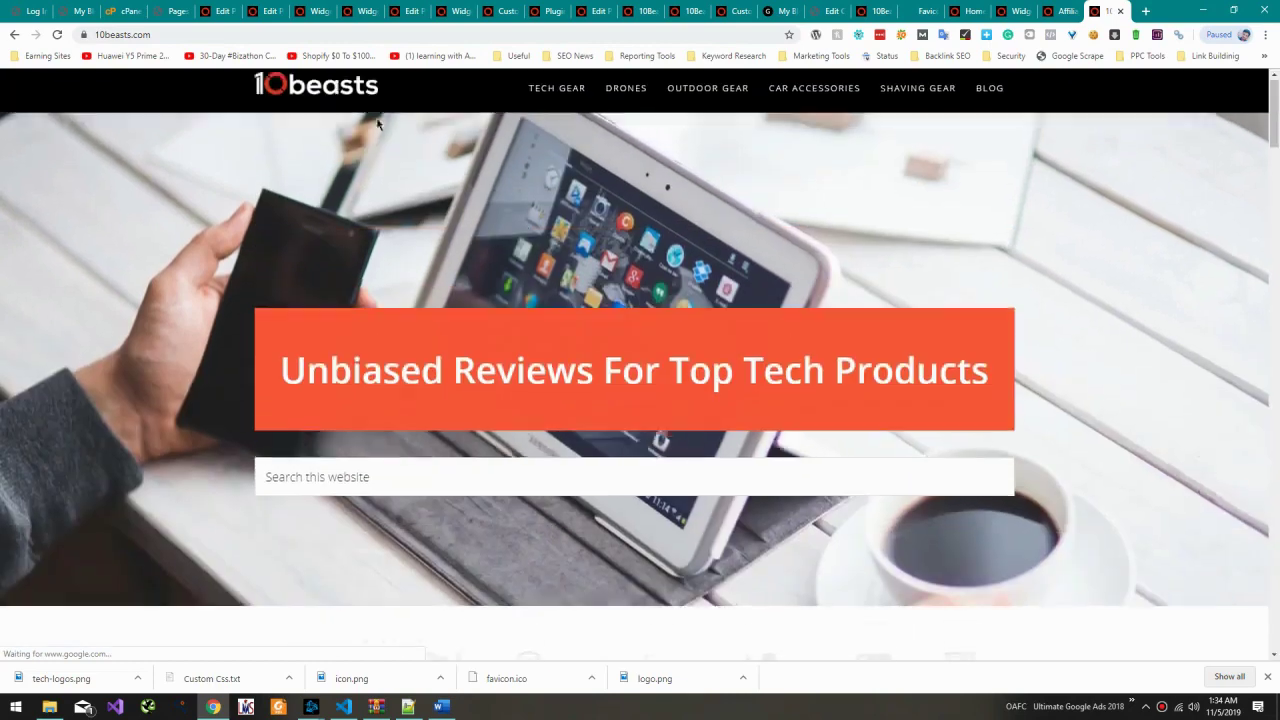
right_click(330, 100)
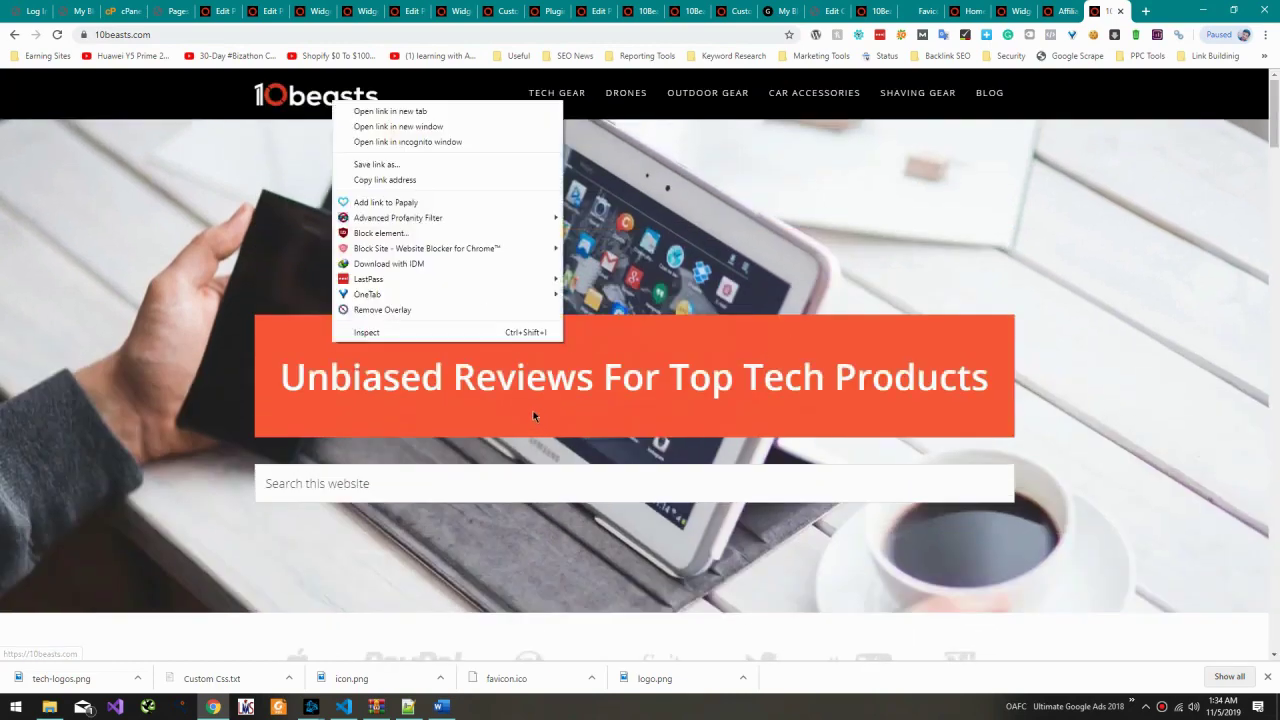
left_click(535, 338)
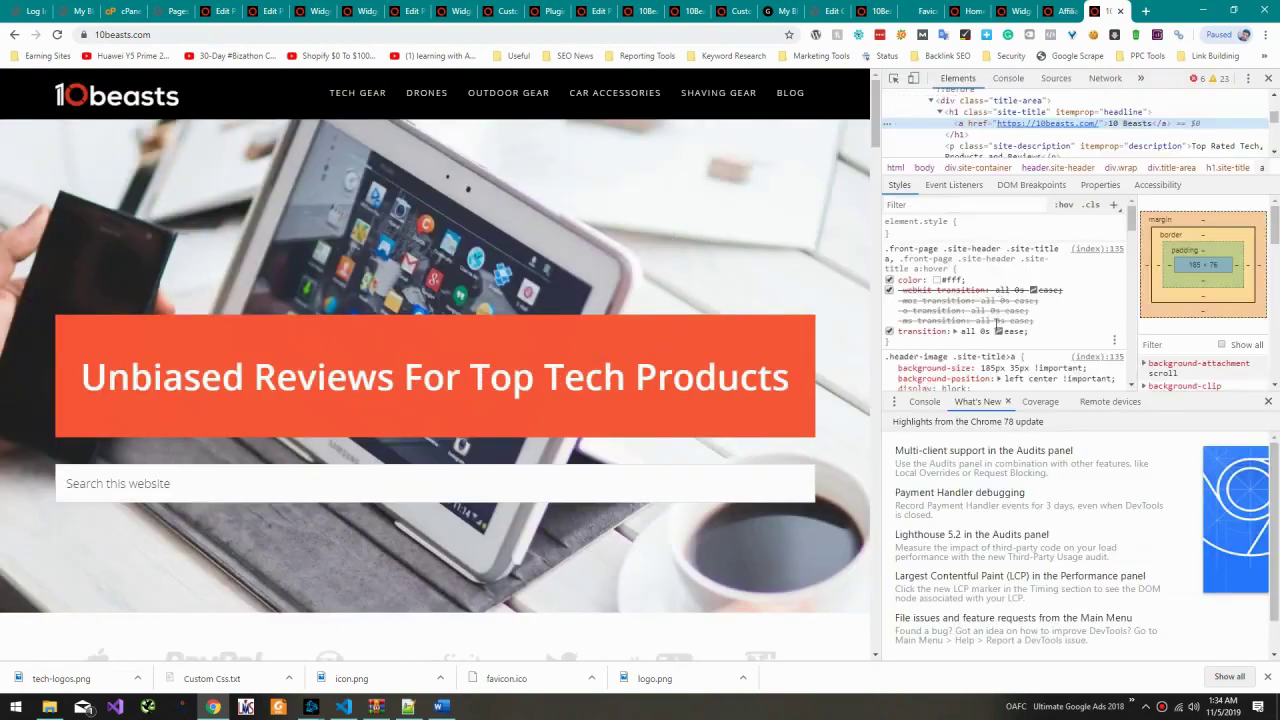
scroll(1000, 337, "down", 2)
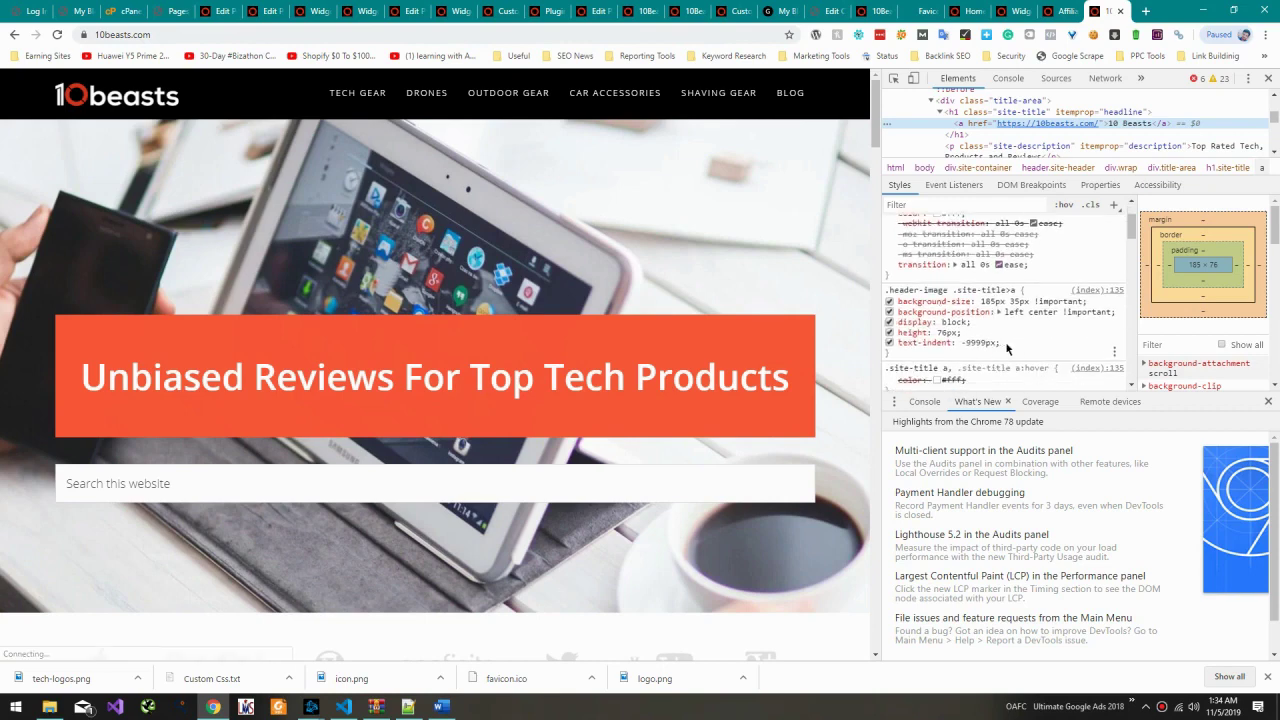
left_click_drag(1002, 343, 892, 296)
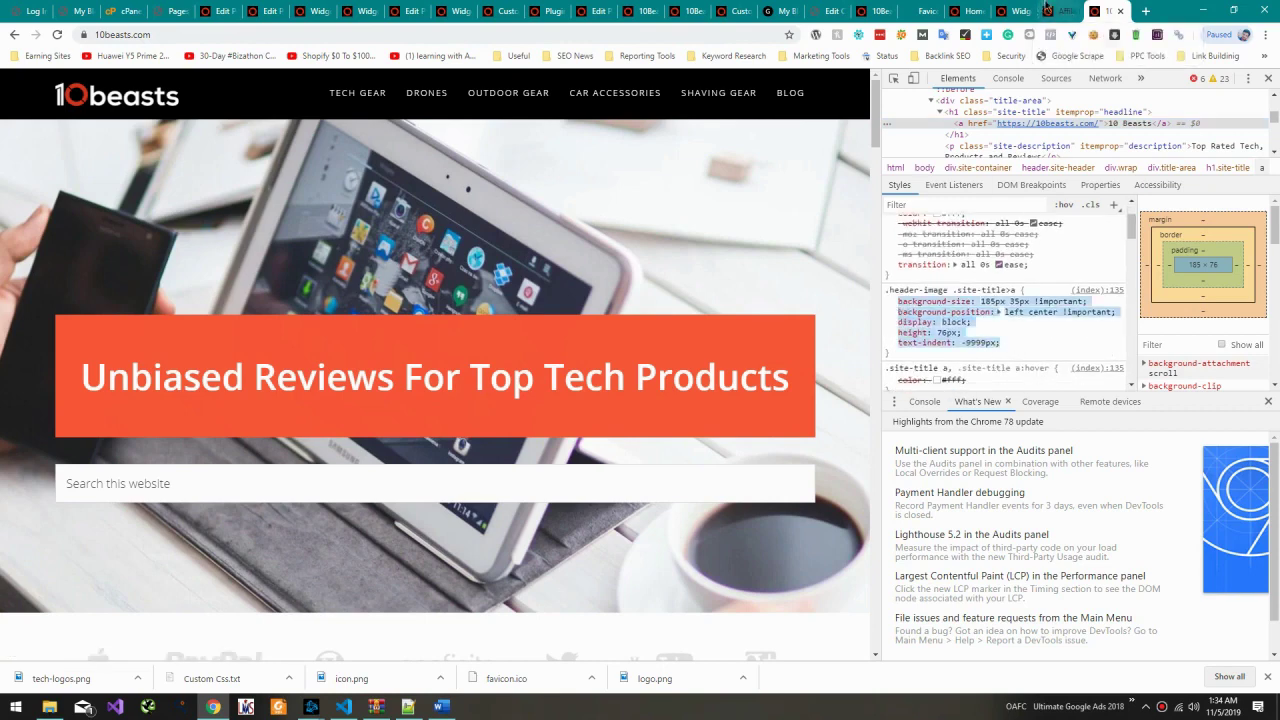
Step: Paste the copied declarations, including background-size 185px 35px and background-position left center, into the Affiliate Post's .header-image .site-title > a rule
key("ctrl+shift+Tab")
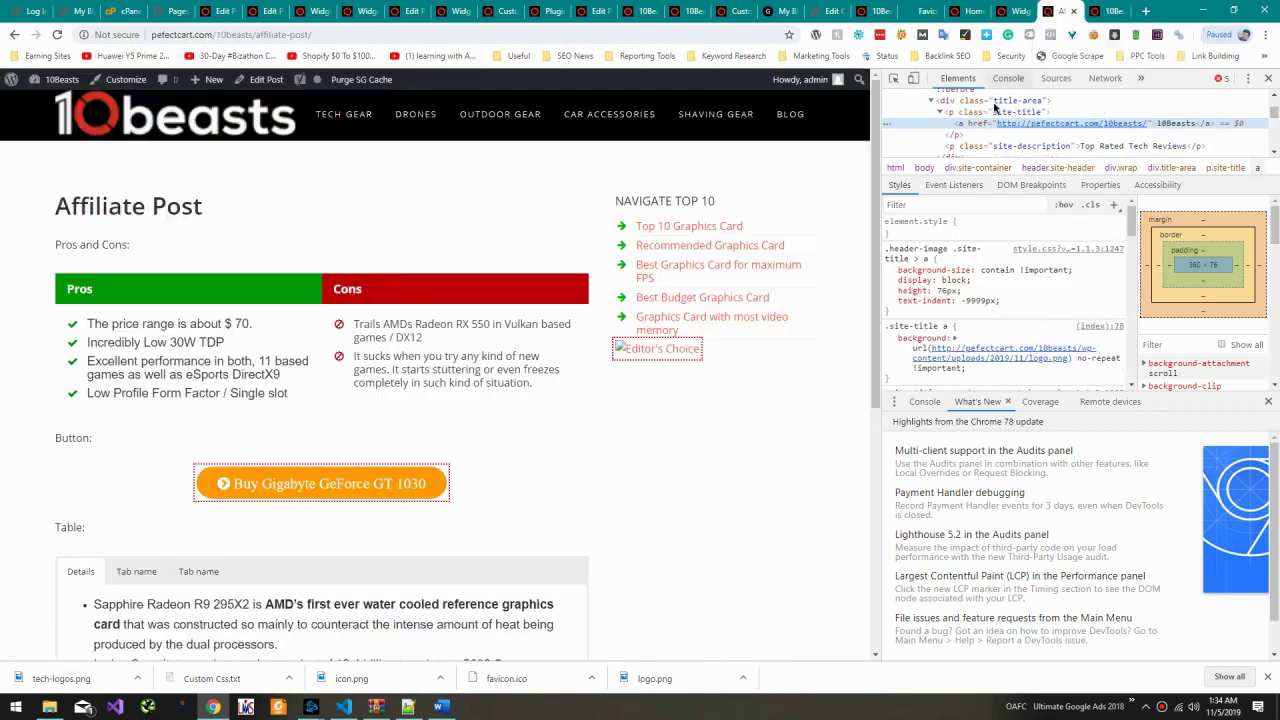
left_click(1008, 300)
type("background-size: 185px 45px !important; background-position: left center !important; display: block; height: 76px; text-indent: -9999px;")
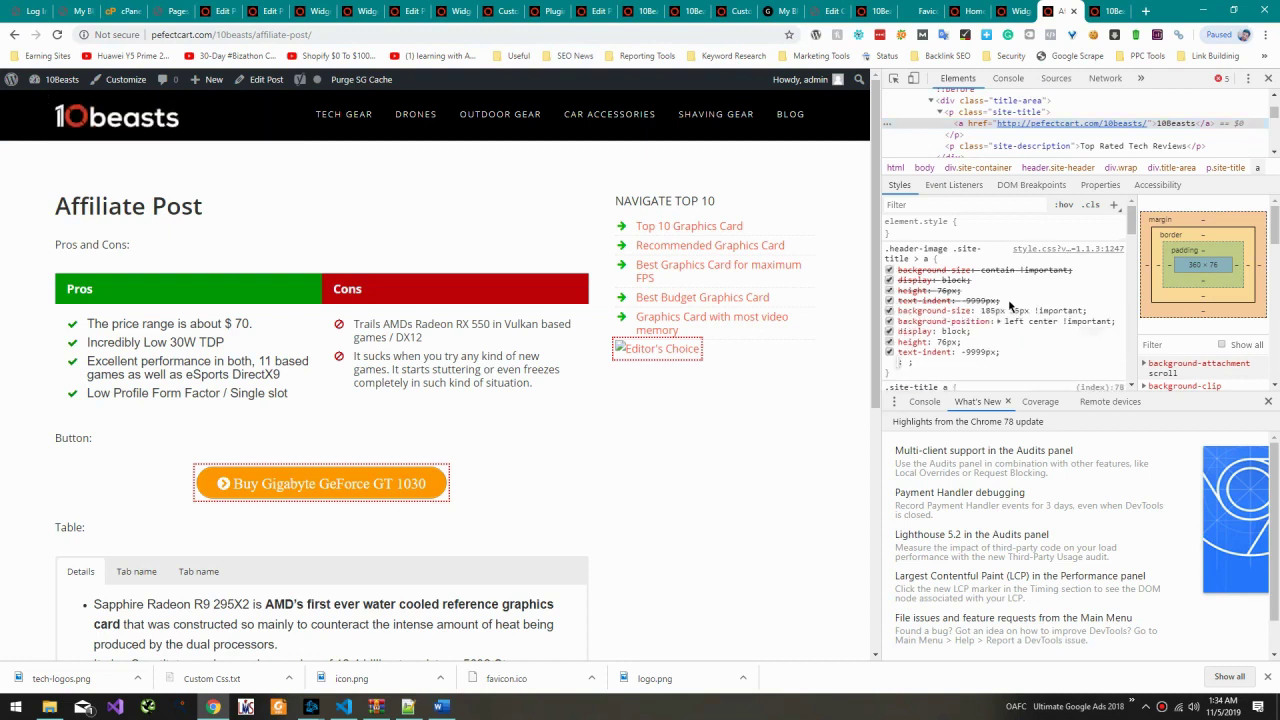
Step: Copy the complete .header-image .site-title > a rule from the Affiliate Post's inspector into the site's Additional CSS
key("Tab")
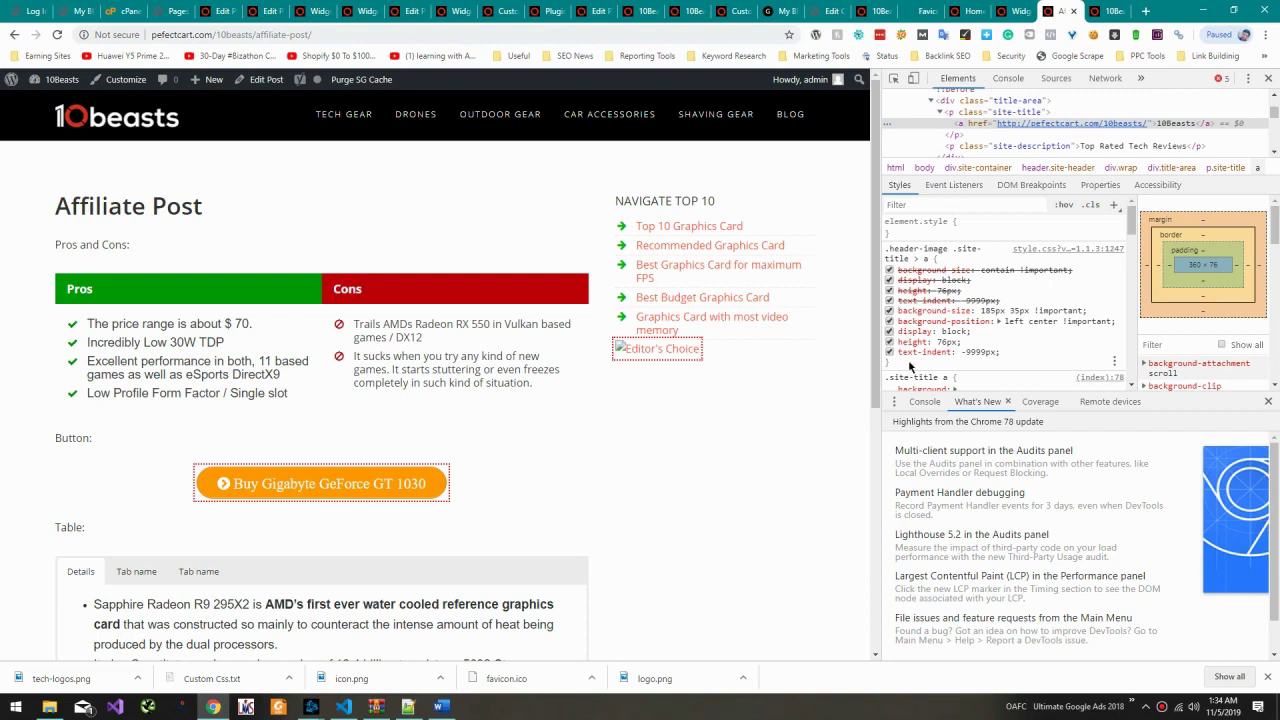
left_click_drag(909, 367, 885, 246)
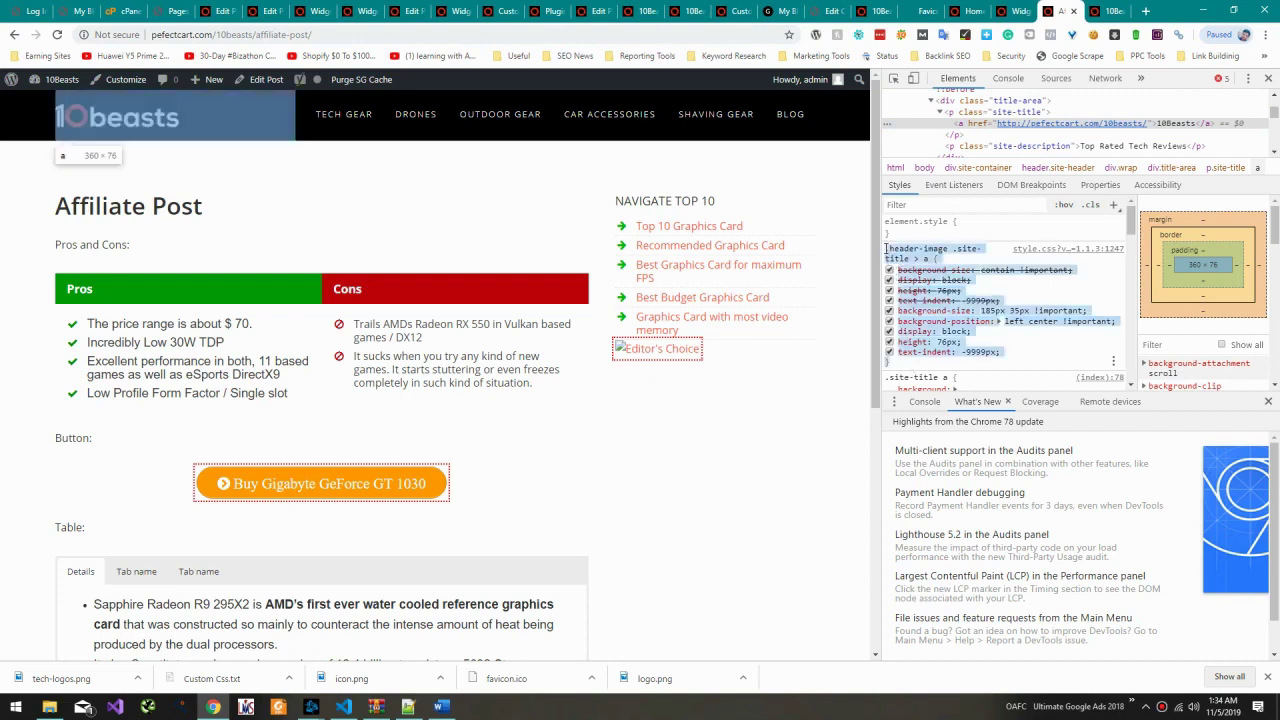
left_click(1270, 78)
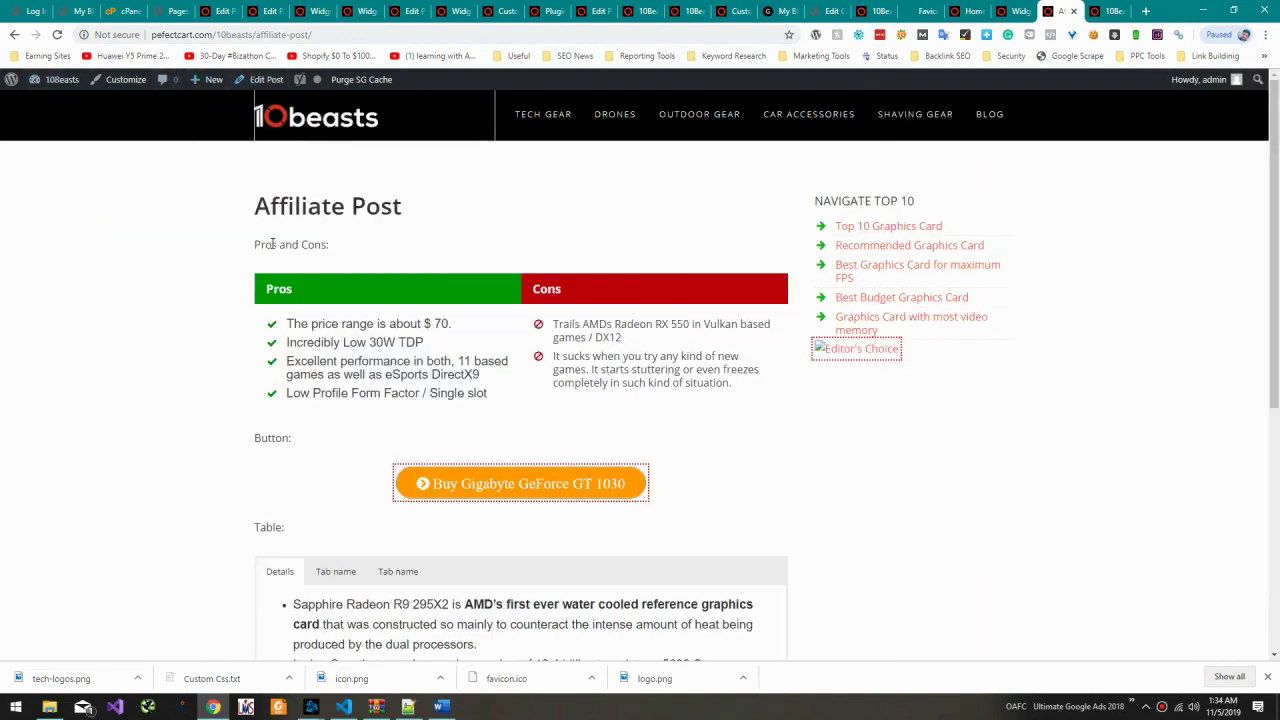
scroll(346, 228, "down", 2)
scroll(346, 228, "up", 2)
left_click(126, 79)
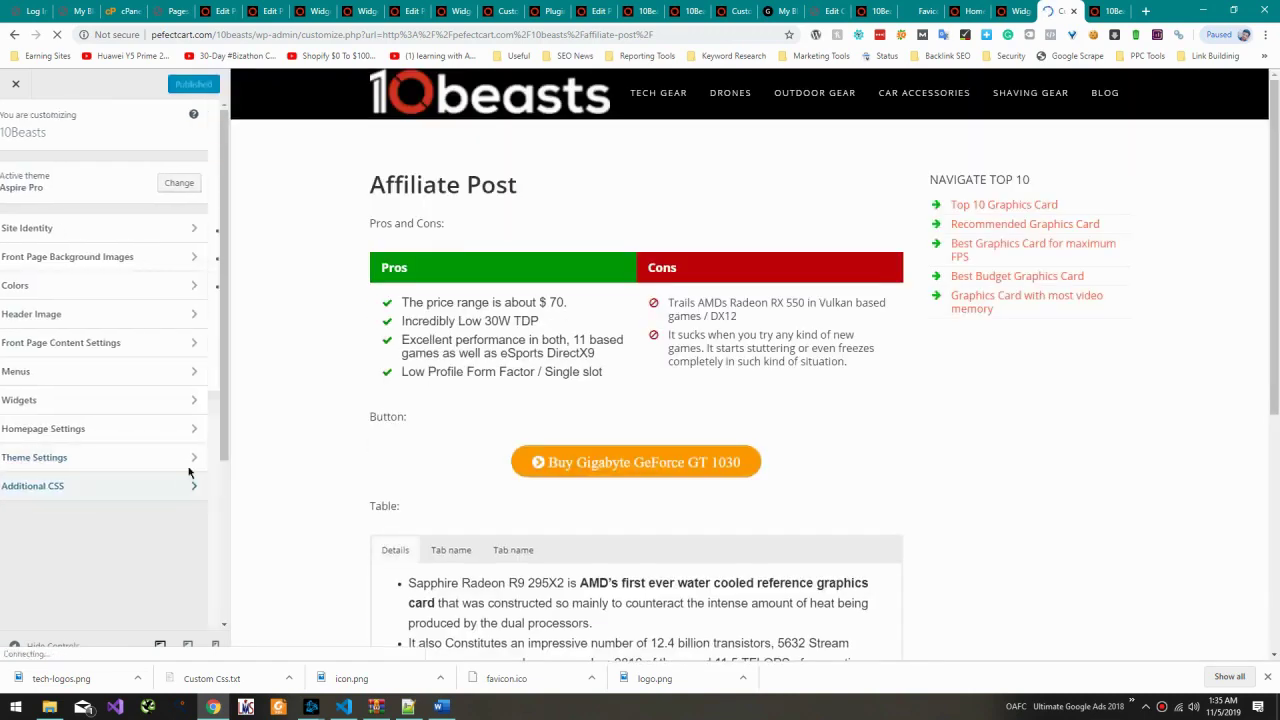
left_click(191, 482)
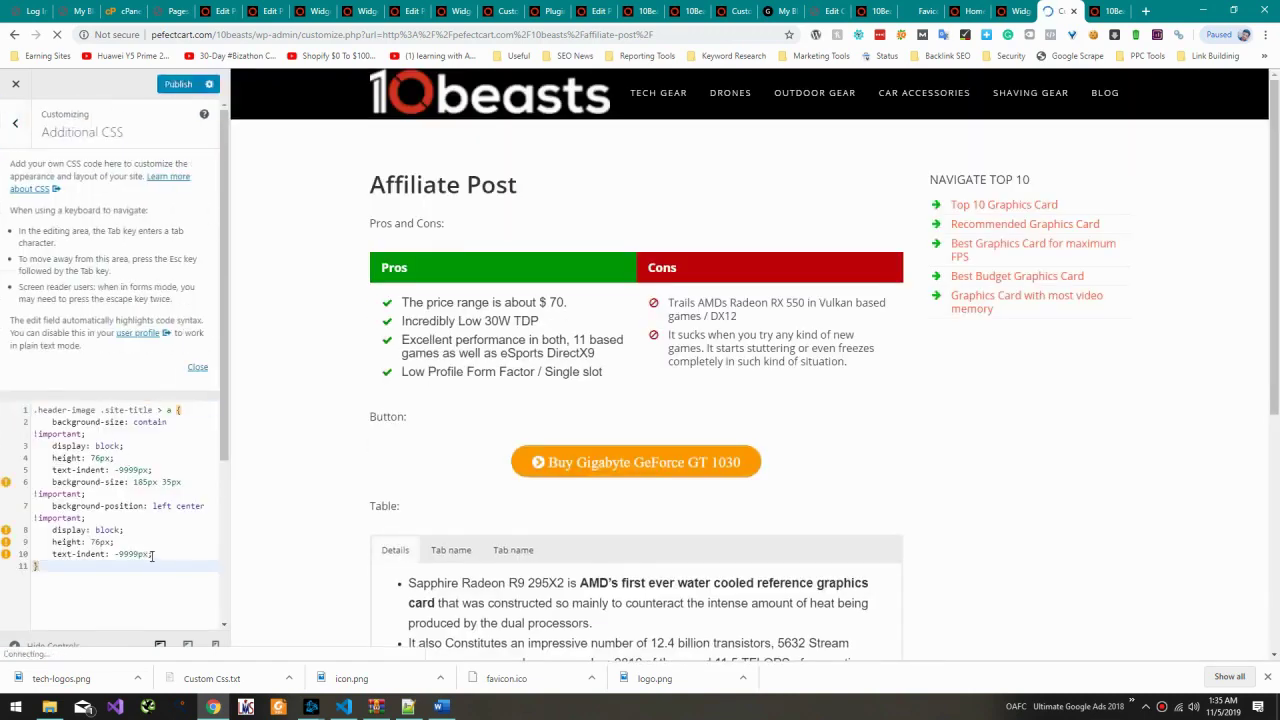
Step: Append !important to the second set of text-indent, height and display declarations in the .header-image .site-title > a rule
left_click(205, 556)
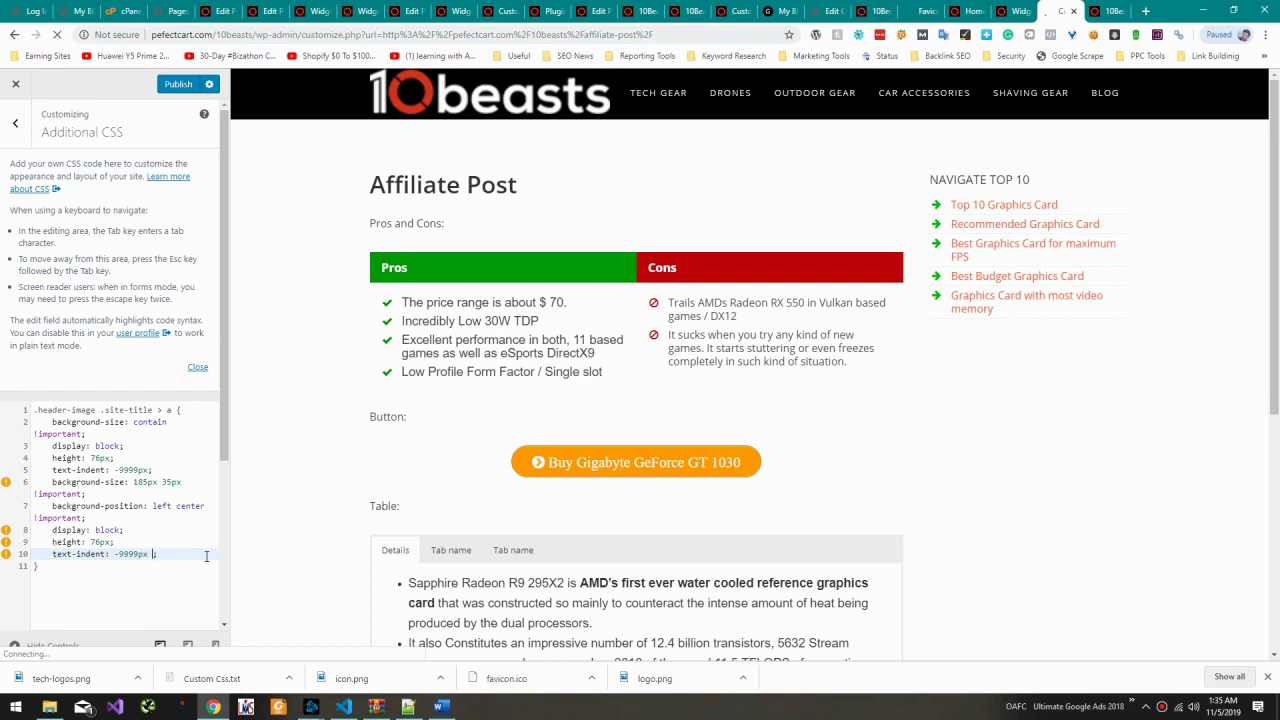
type("!important")
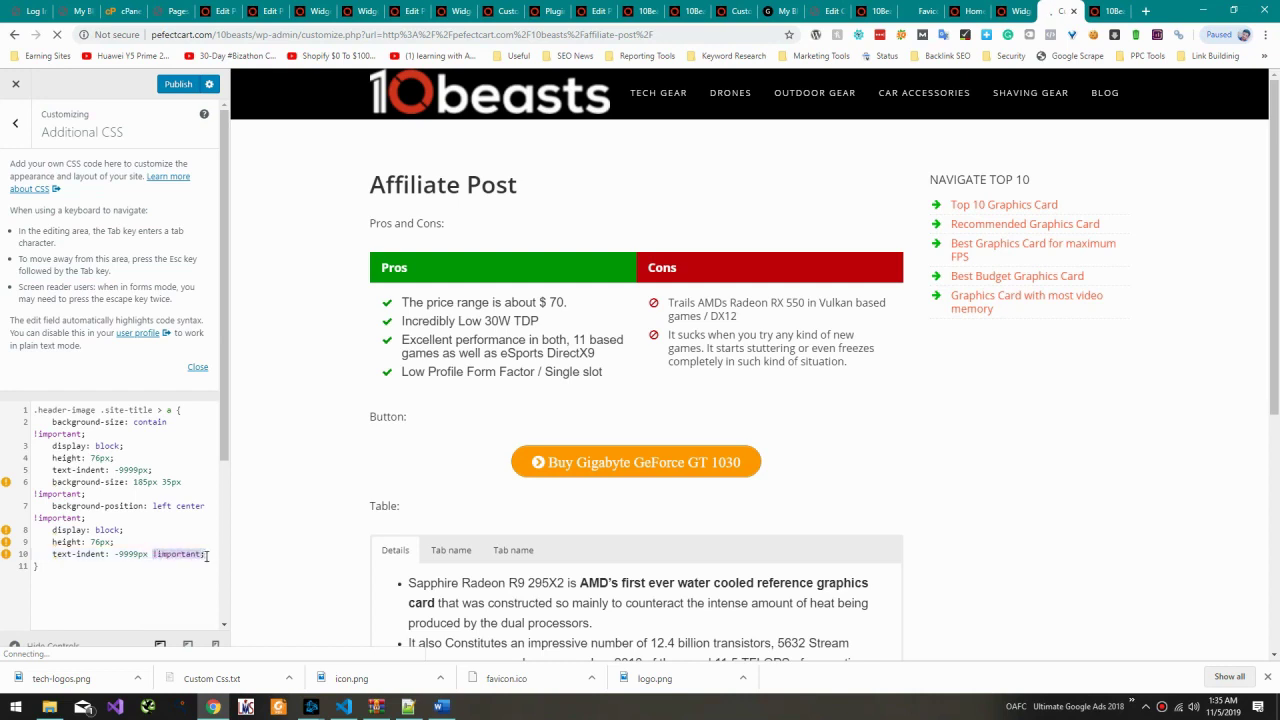
key("Up")
key("Left")
type("!important")
key("Escape")
key("Up")
key("Left")
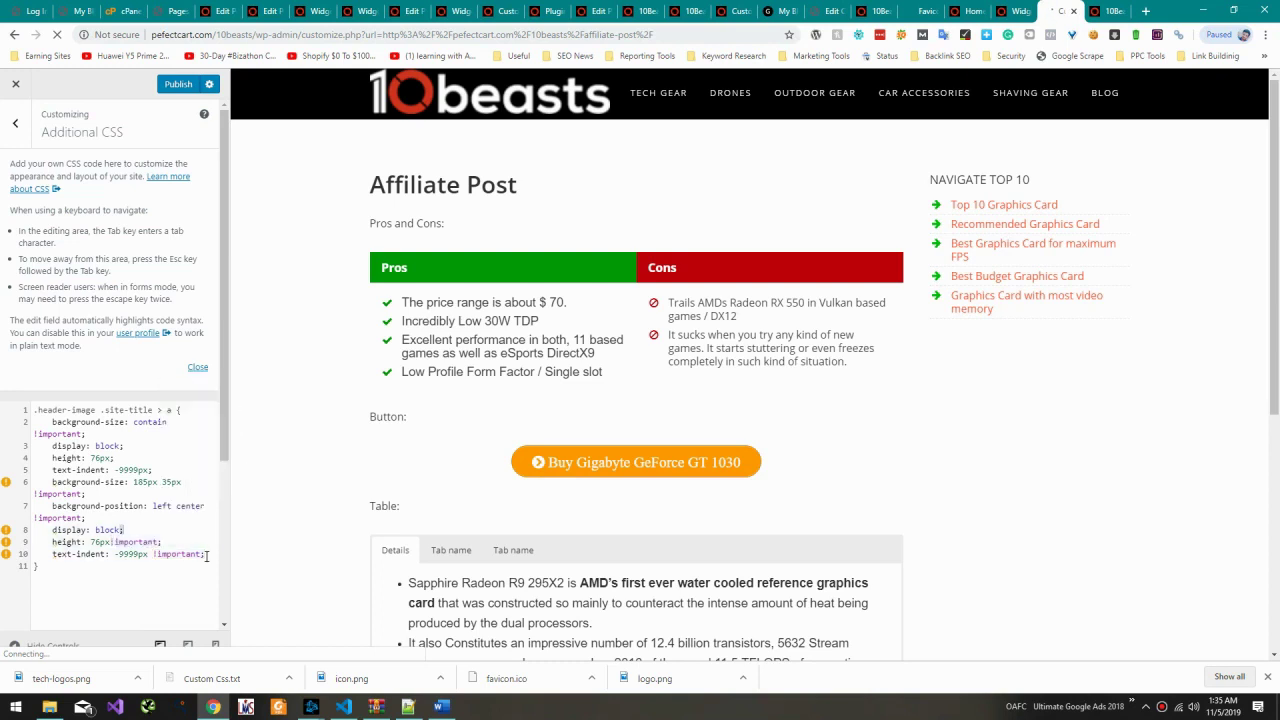
type("!important")
key("Escape")
Step: Append !important to the first text-indent, height and display declarations in the same rule and publish the CSS
key("Up")
key("Up")
key("Up")
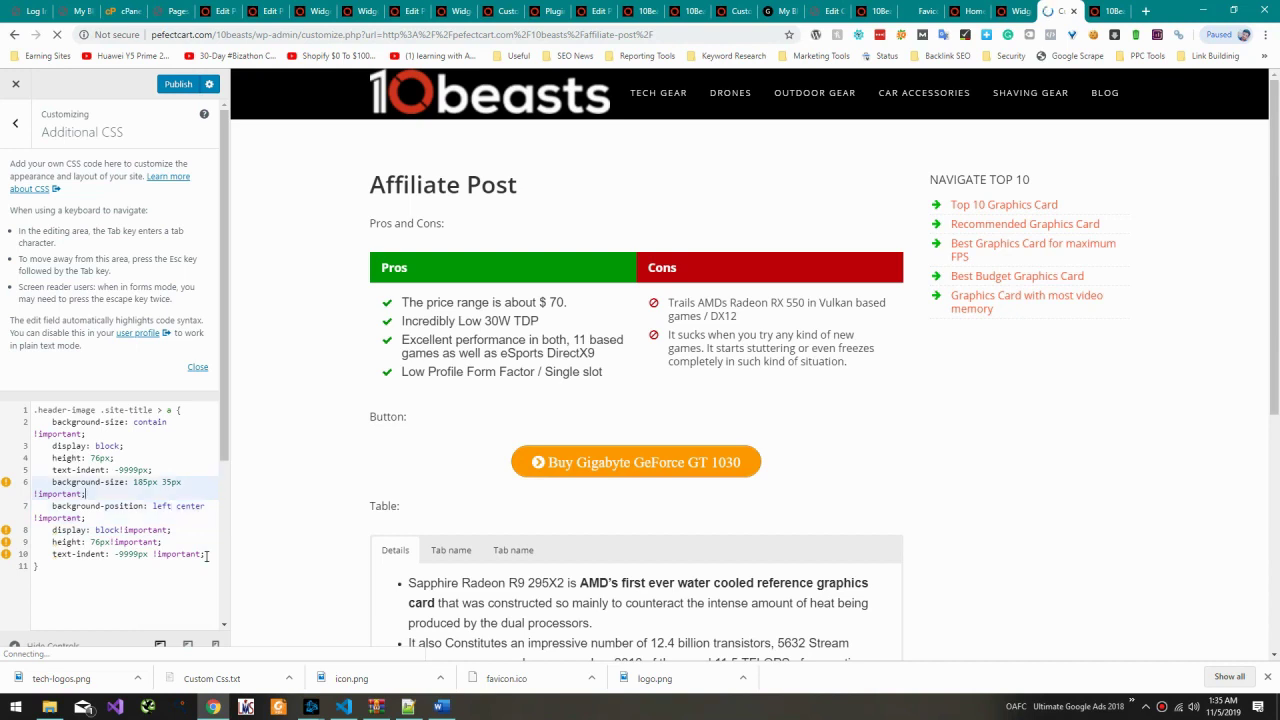
key("Up")
key("Left")
type("!important")
key("Escape")
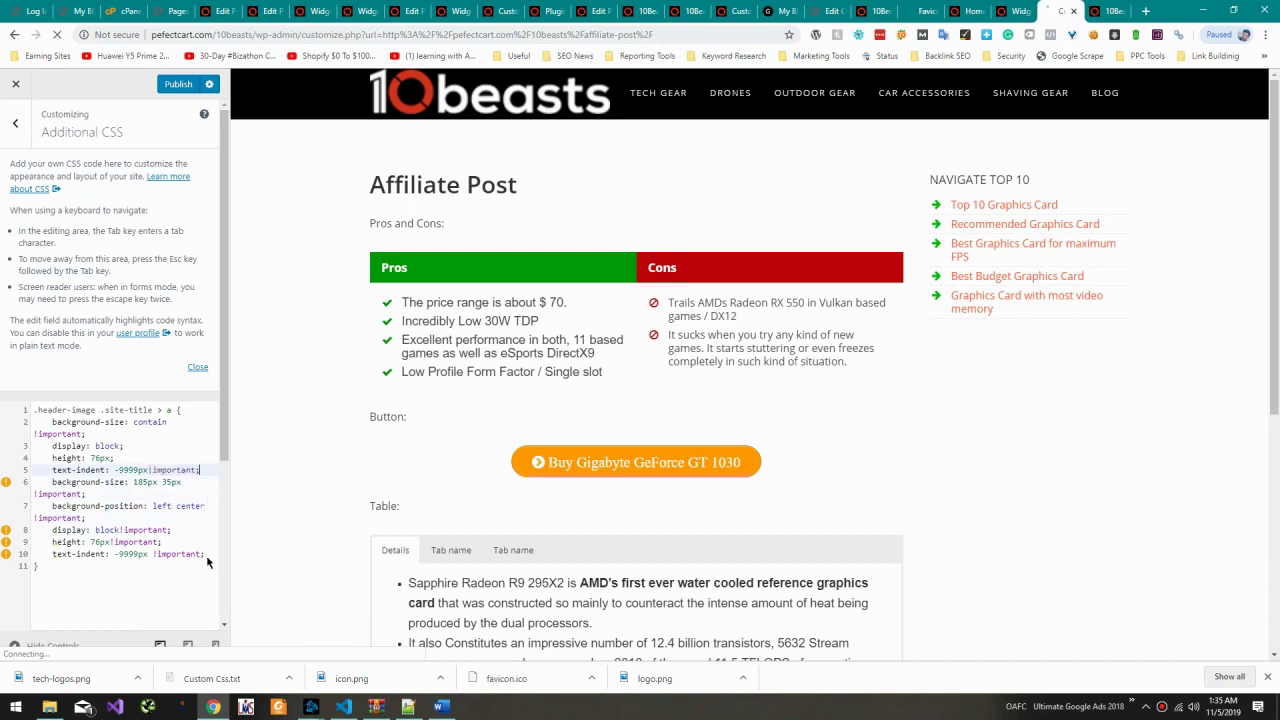
key("Up")
key("Left")
type("!important")
key("Escape")
key("Up")
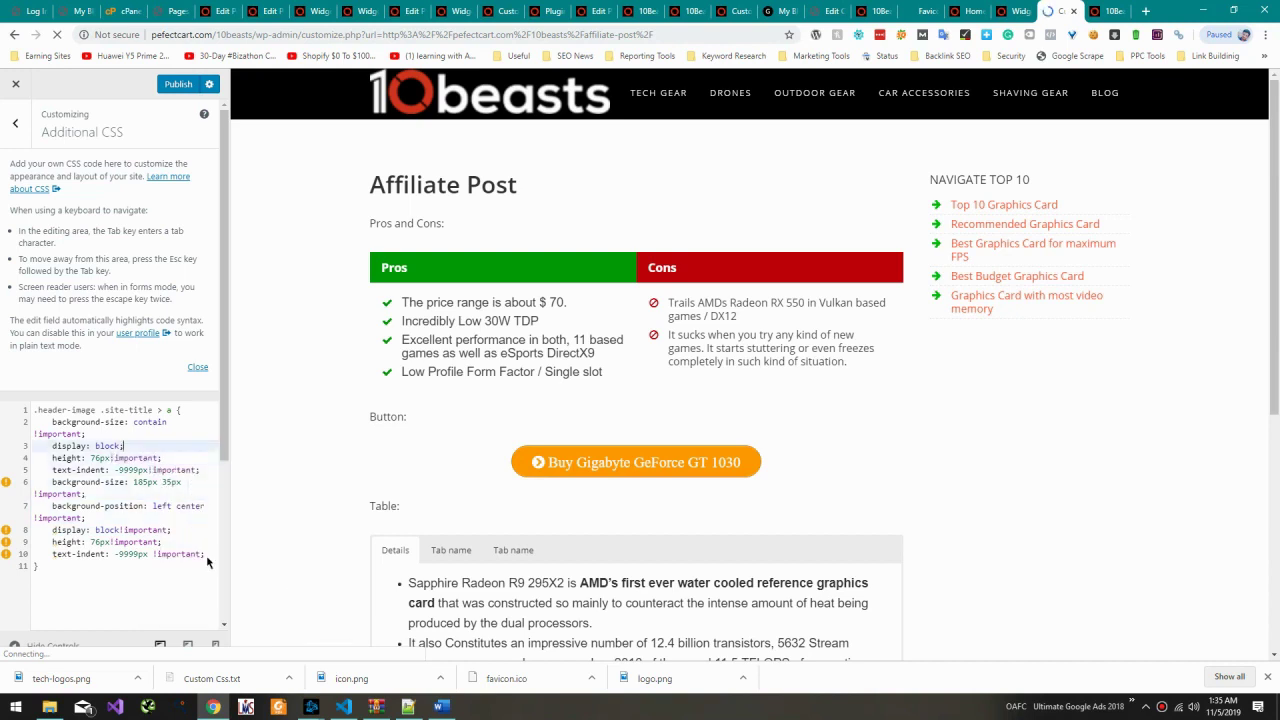
key("Left")
type("!important")
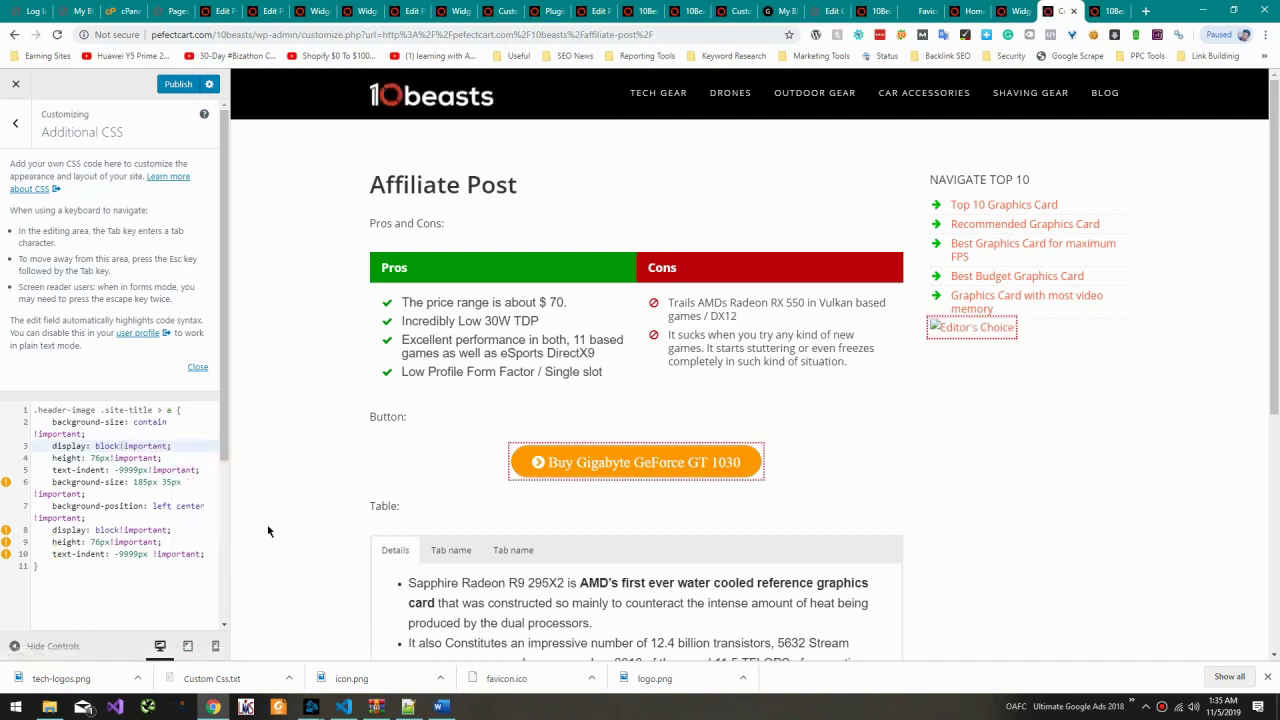
left_click(179, 85)
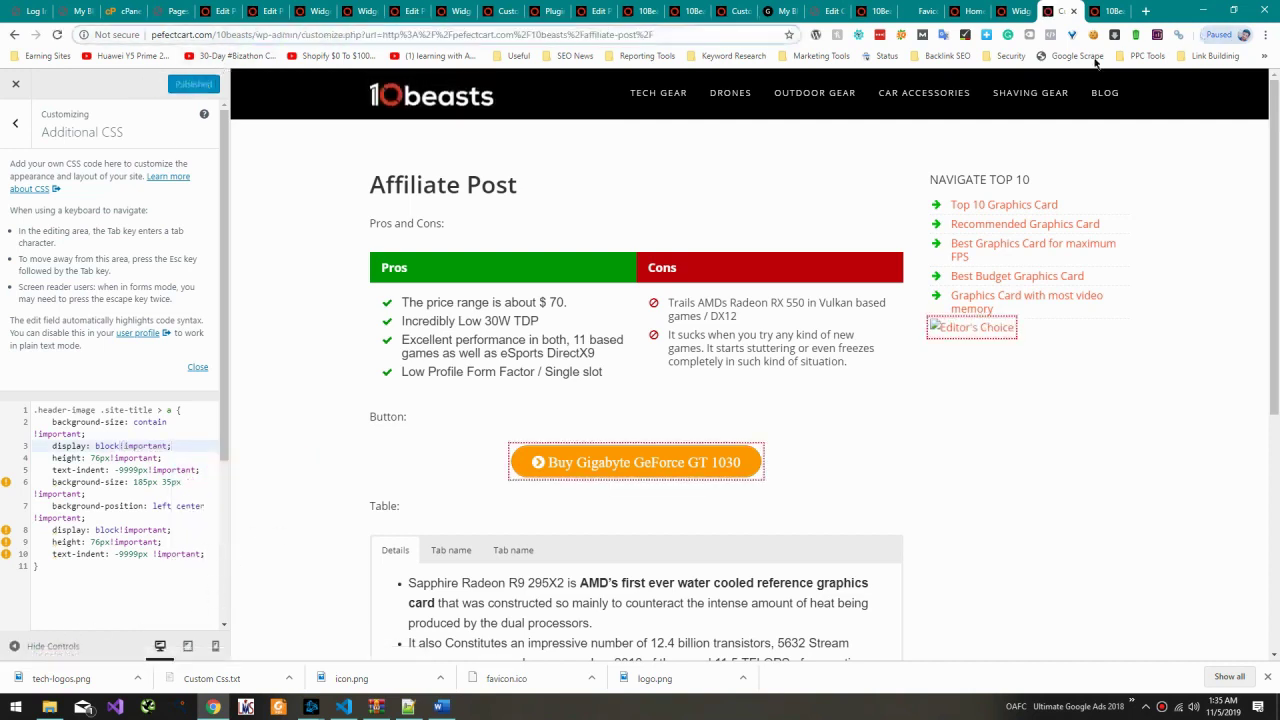
Step: Open the home page at pefectcart.com/10beasts and examine the header logo and front page sections
left_click_drag(247, 34, 1201, 157)
key("Delete")
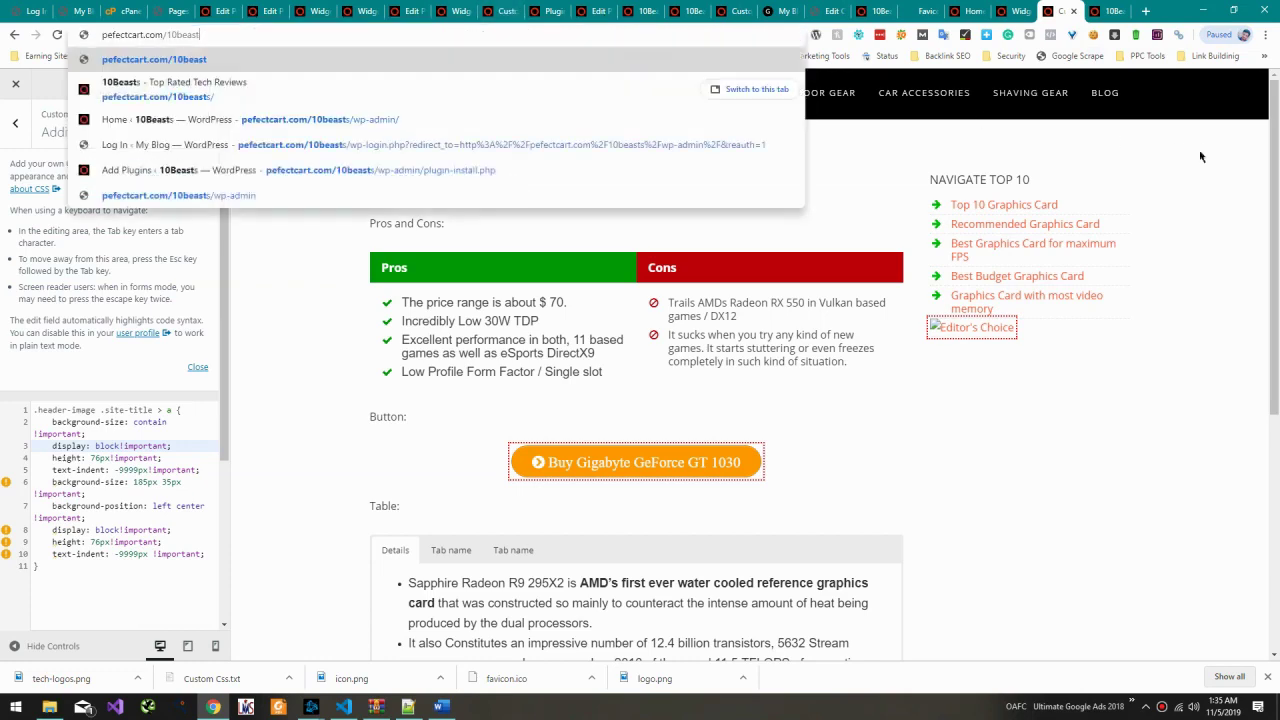
type("s")
key("Return")
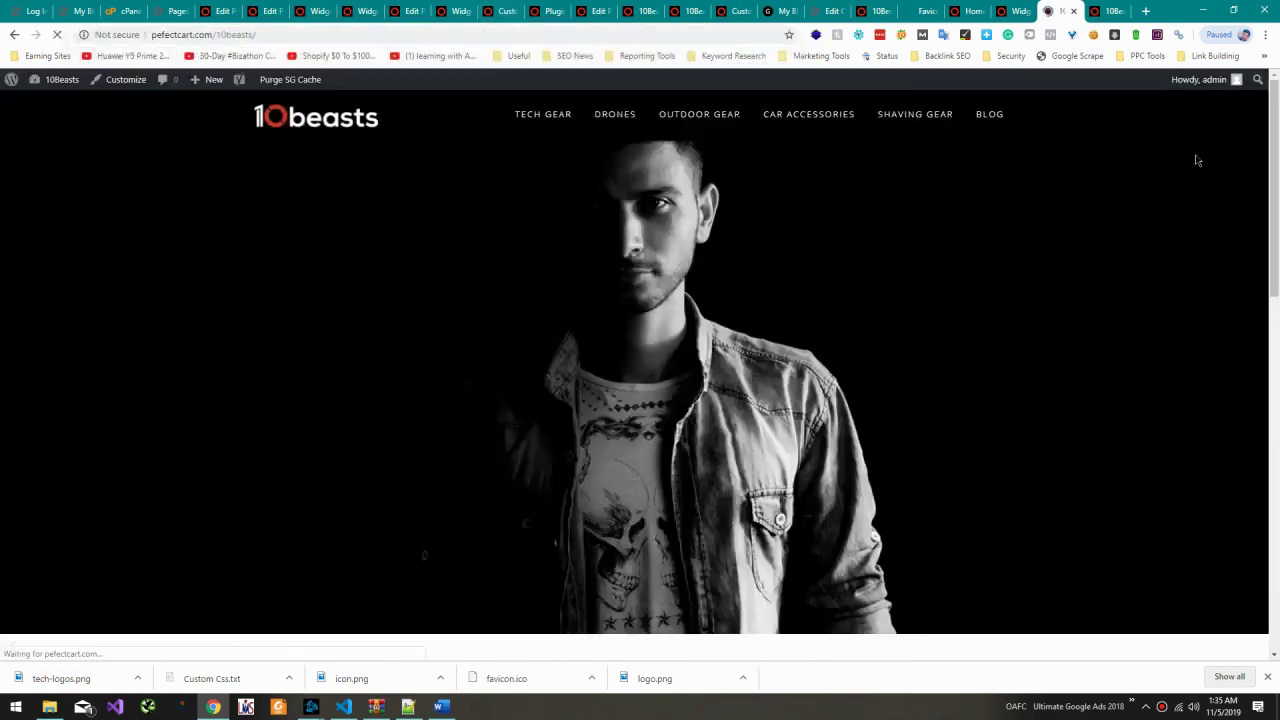
scroll(933, 280, "down", 10)
scroll(792, 297, "up", 9)
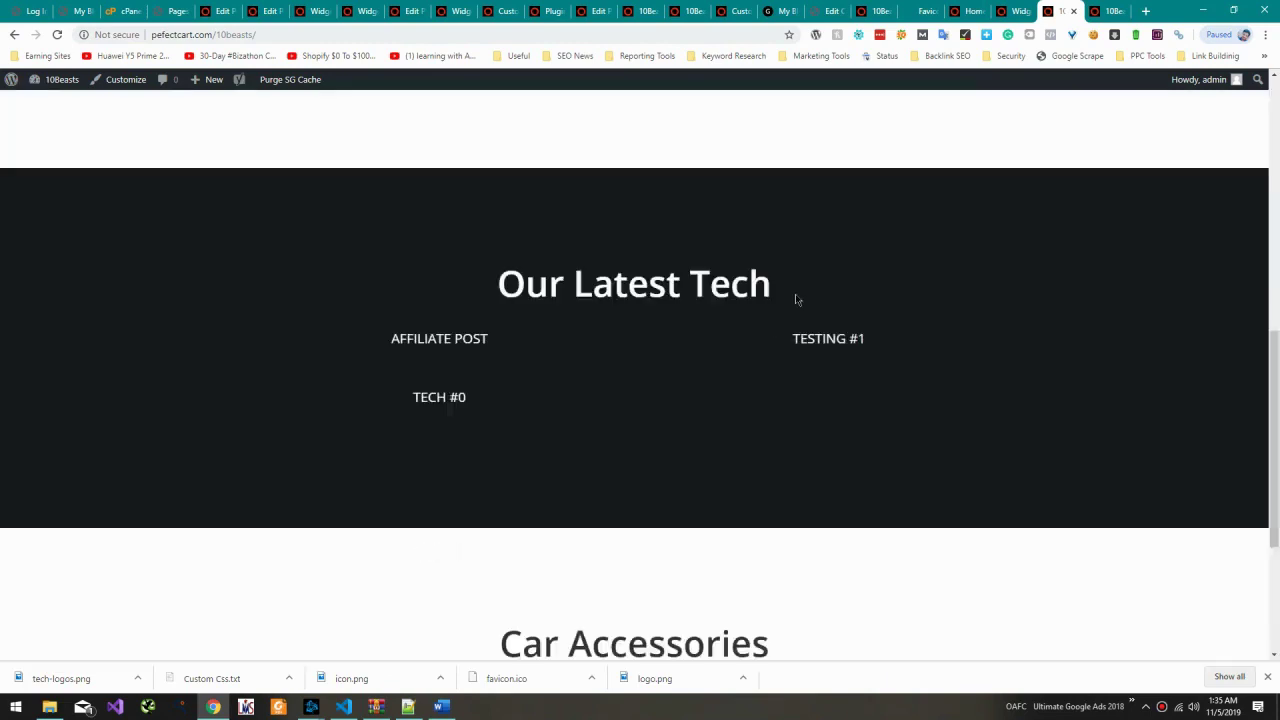
scroll(788, 297, "up", 2)
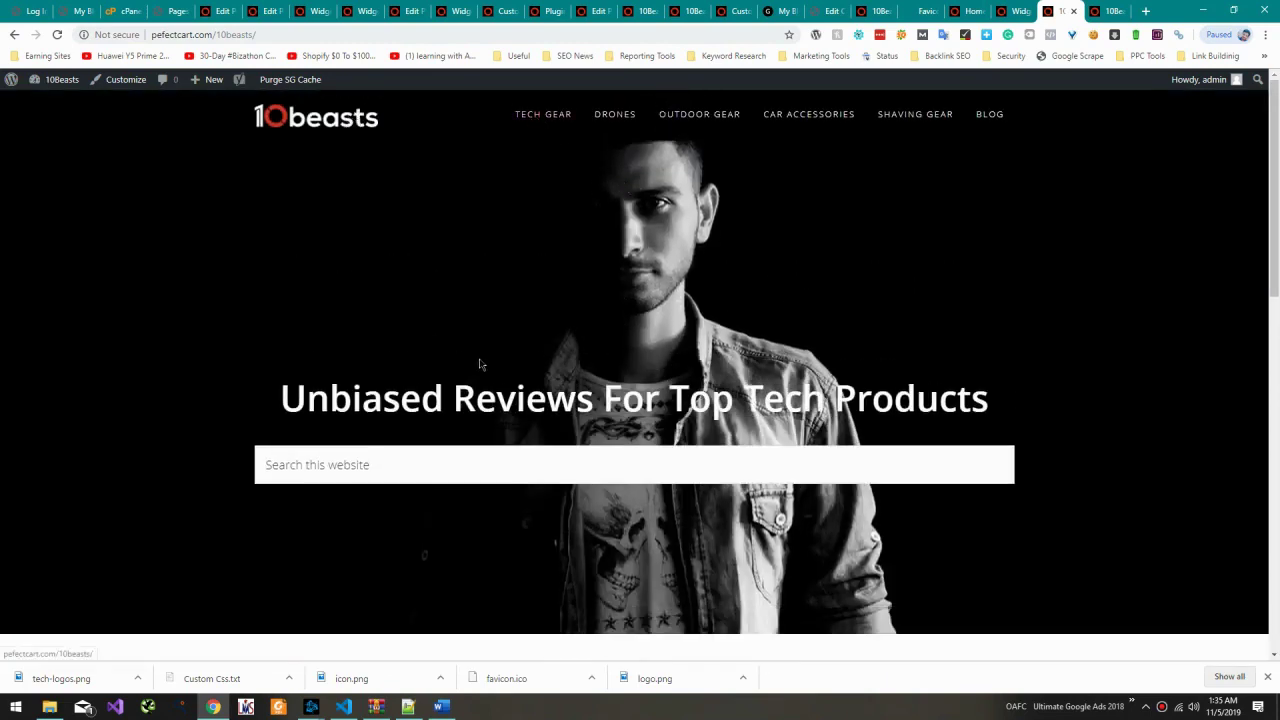
Step: Open the Affiliate Post from the Our Latest Tech section and examine the page down to its footer
scroll(480, 357, "down", 8)
left_click(443, 295)
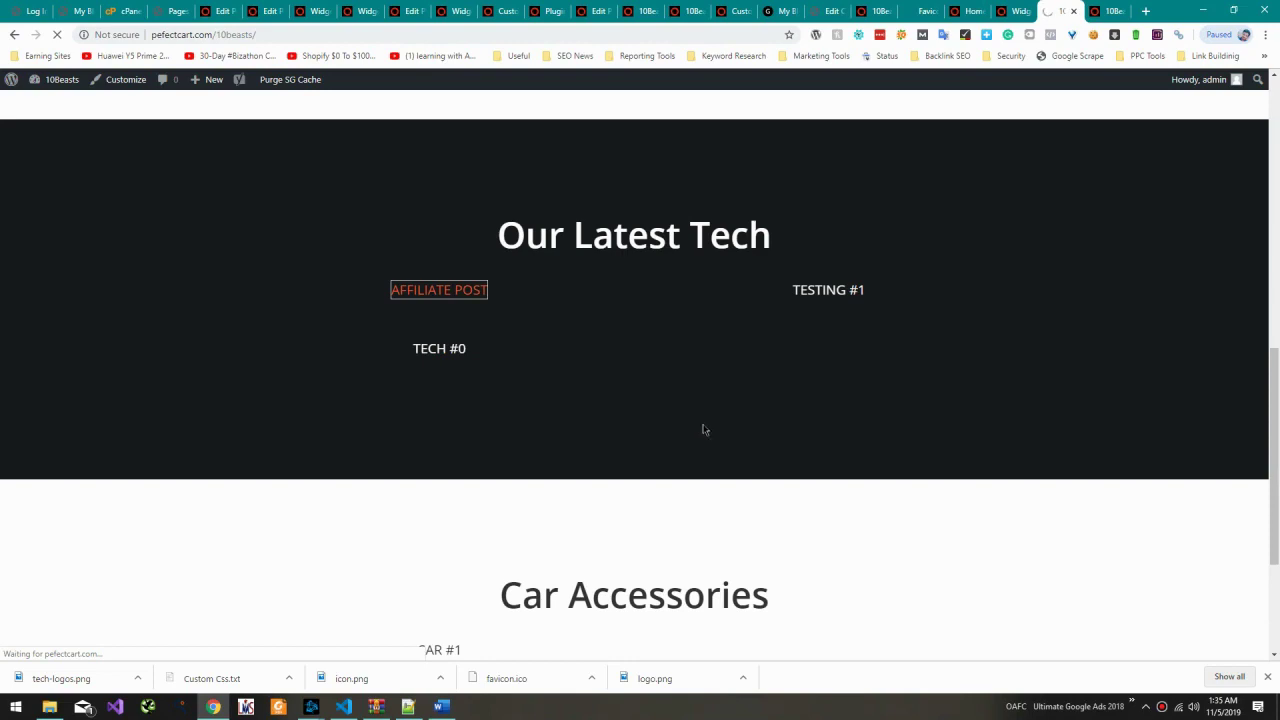
scroll(710, 417, "down", 1)
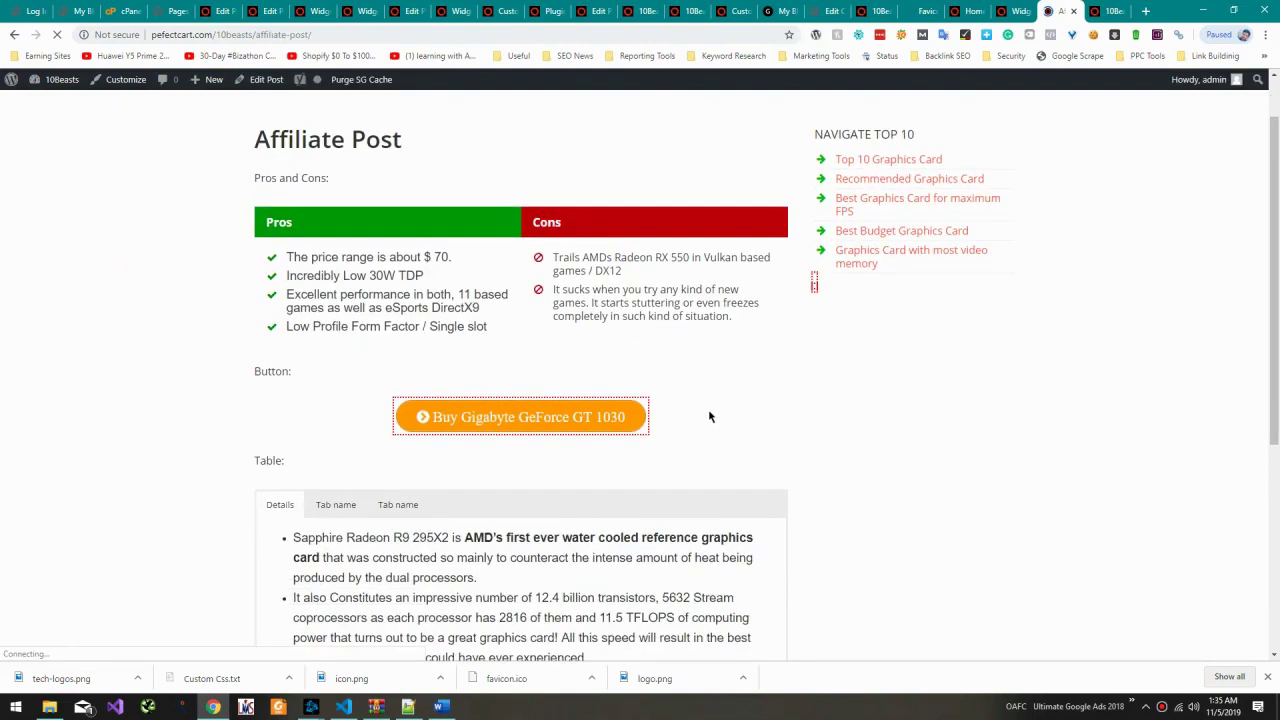
scroll(680, 580, "down", 4)
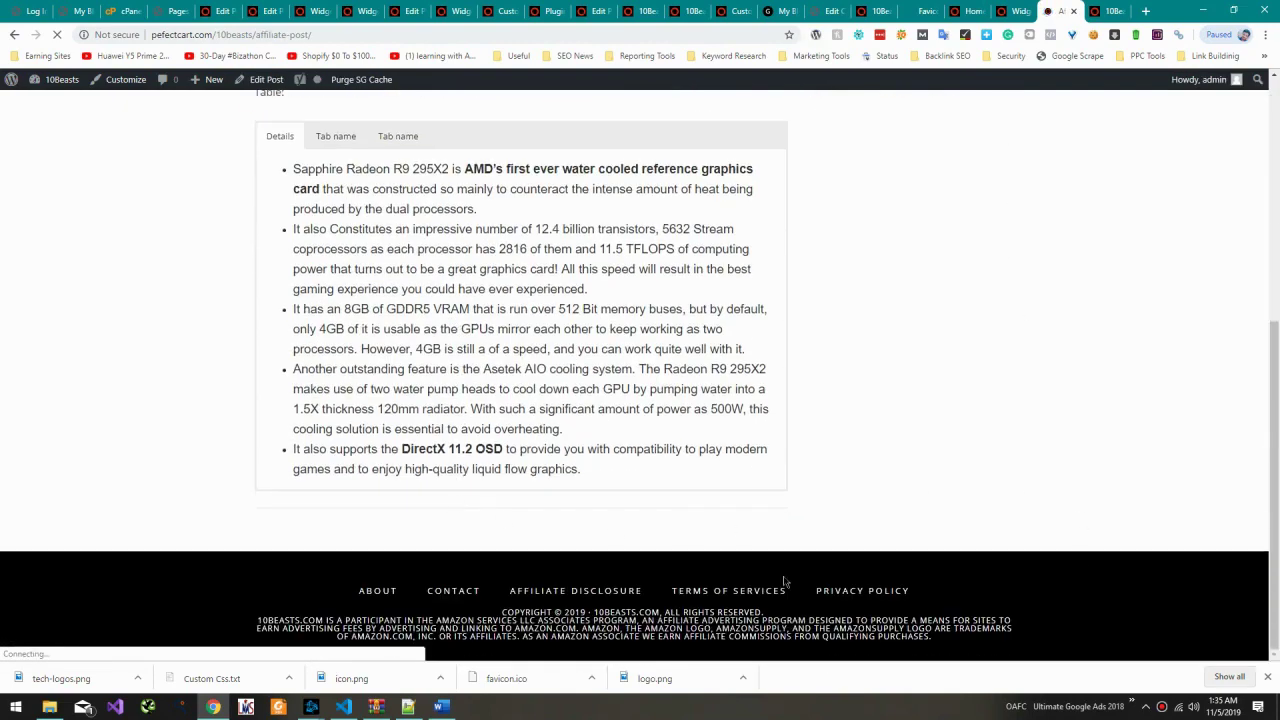
scroll(447, 242, "up", 5)
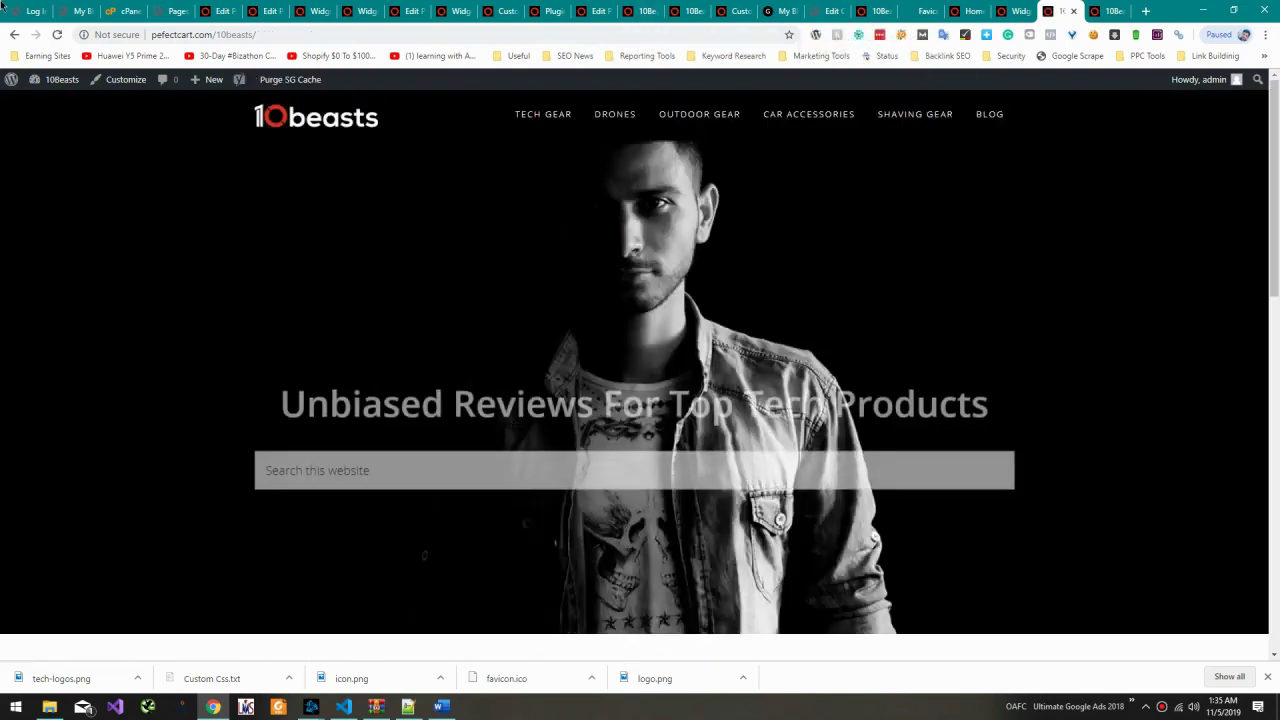
Step: Open the Affiliate Post for editing, upload "Sonnet eGFX Breakaway Box 550W.jpg" as its featured image and update the post
scroll(363, 163, "down", 3)
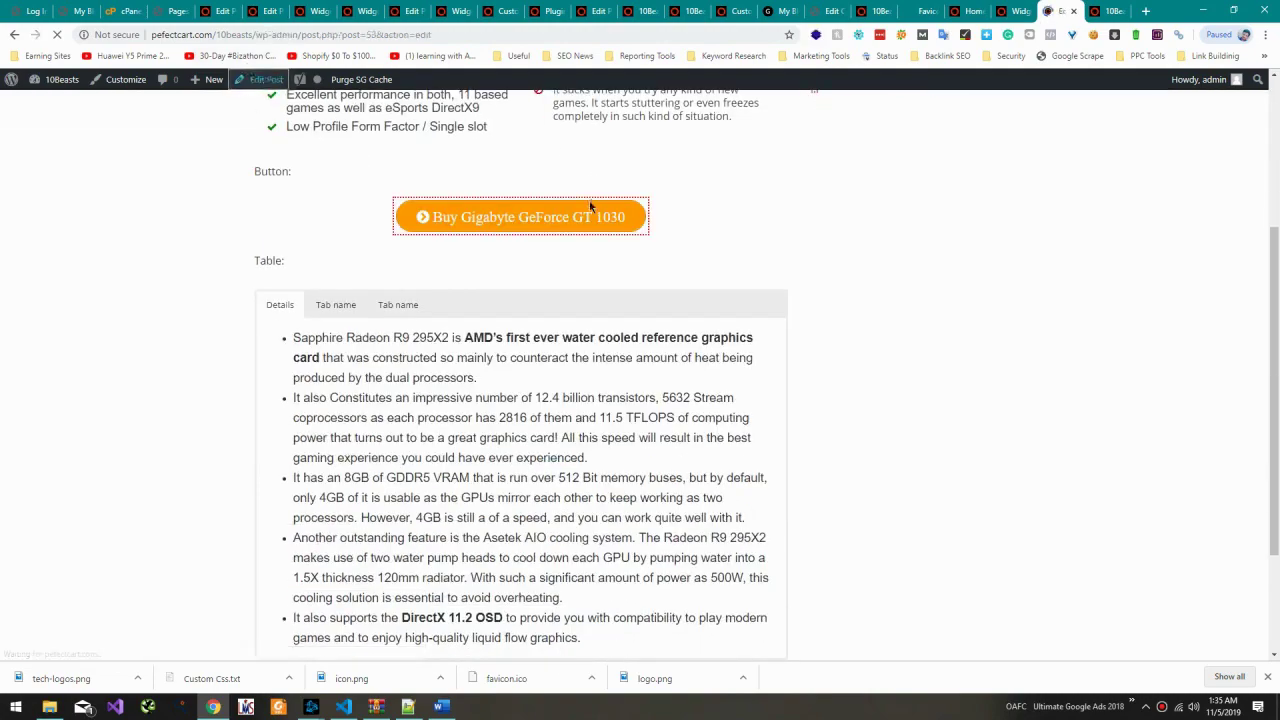
scroll(1131, 557, "down", 3)
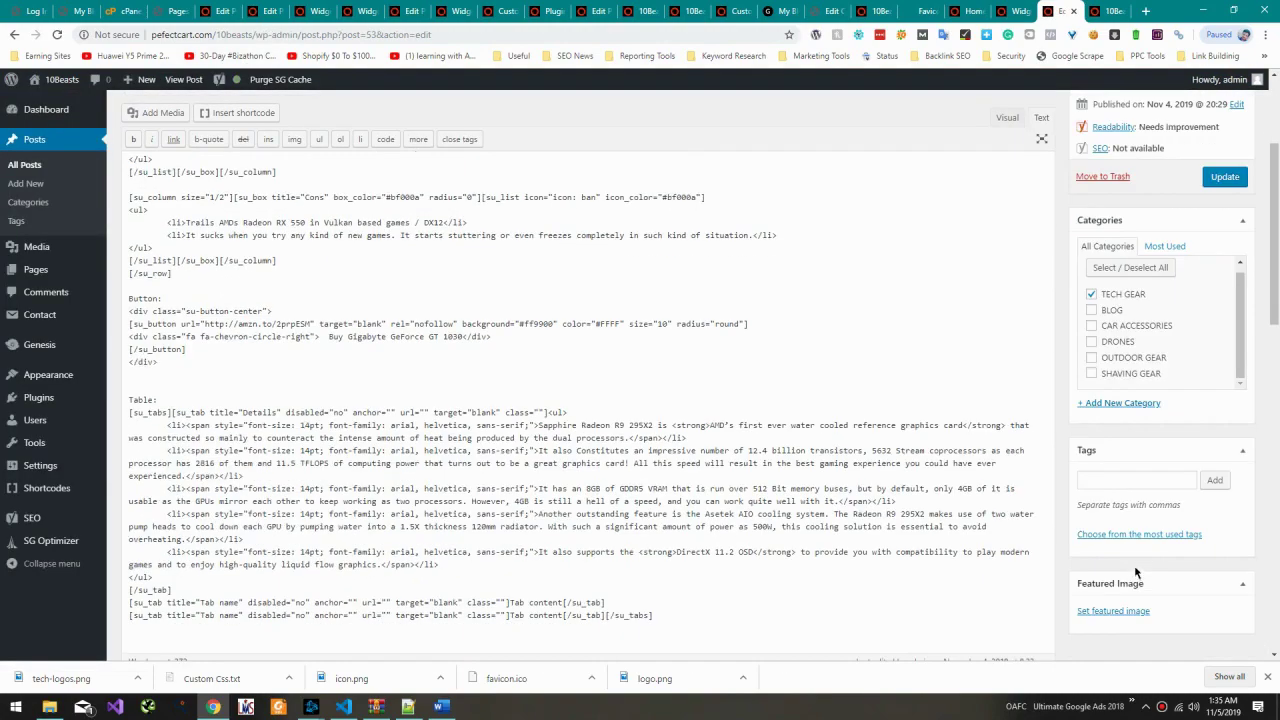
left_click(1112, 610)
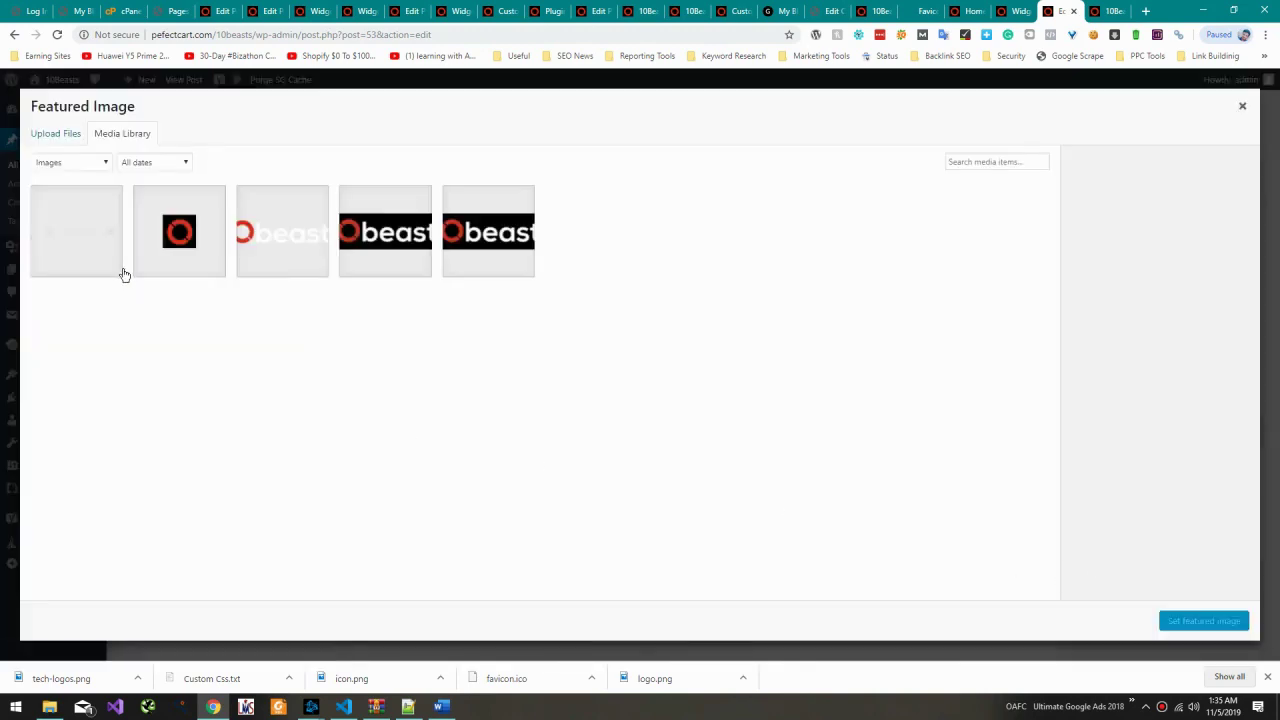
left_click(76, 136)
left_click(623, 353)
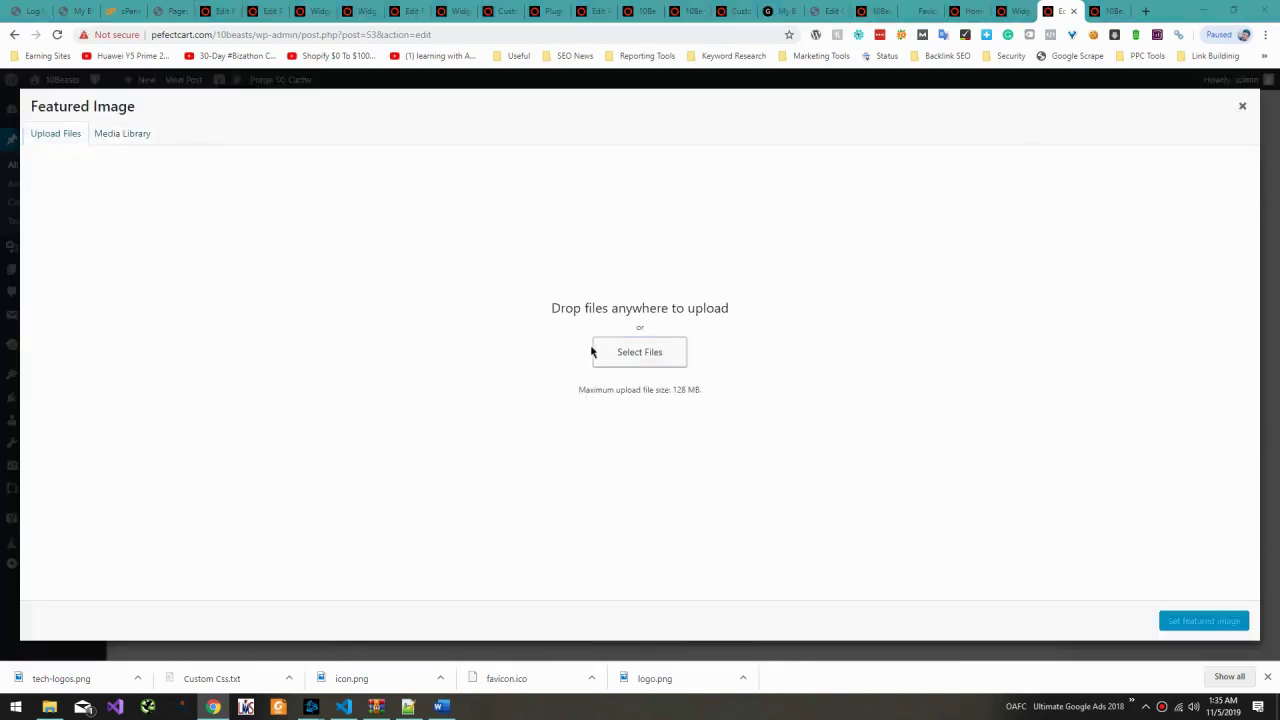
scroll(401, 231, "down", 10)
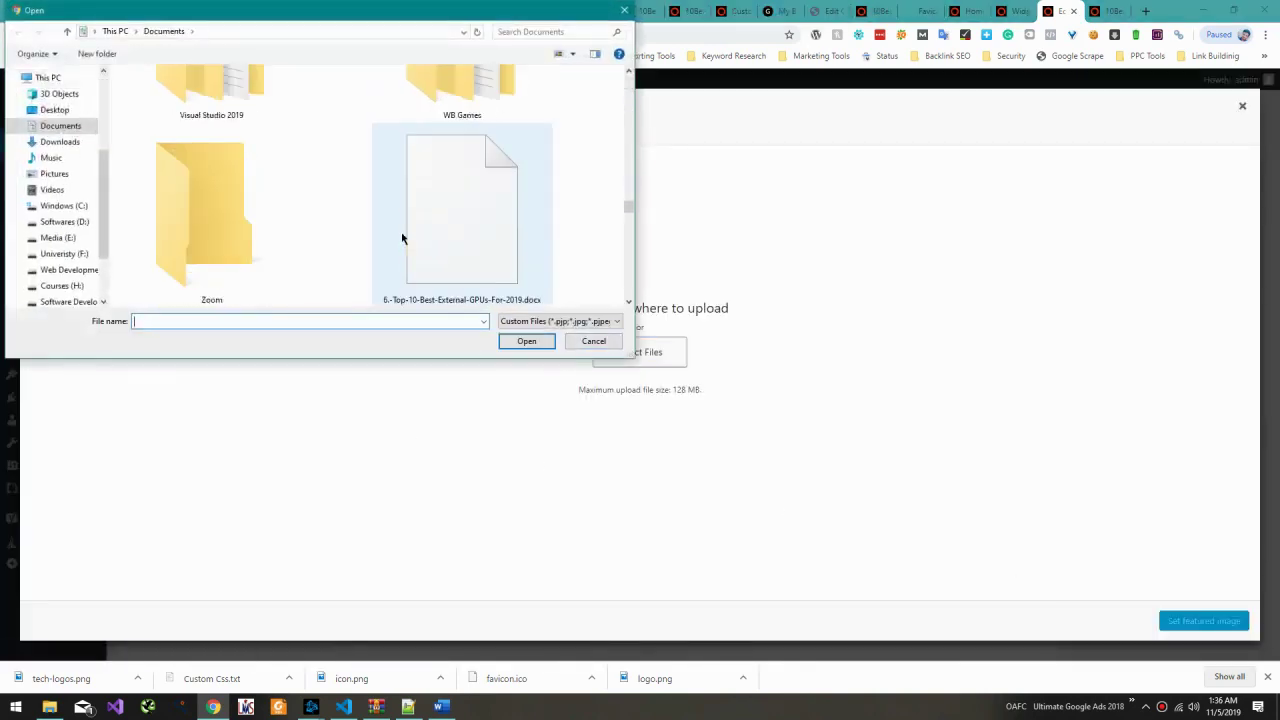
scroll(401, 238, "down", 8)
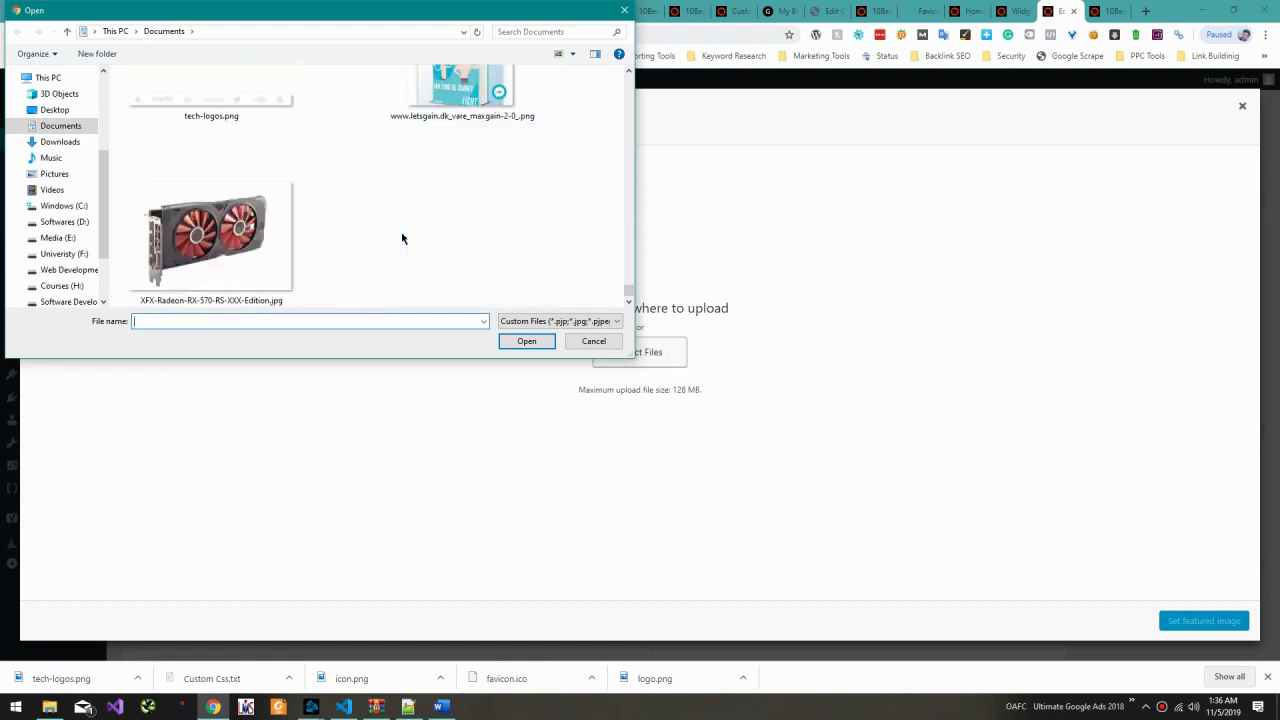
scroll(401, 238, "up", 3)
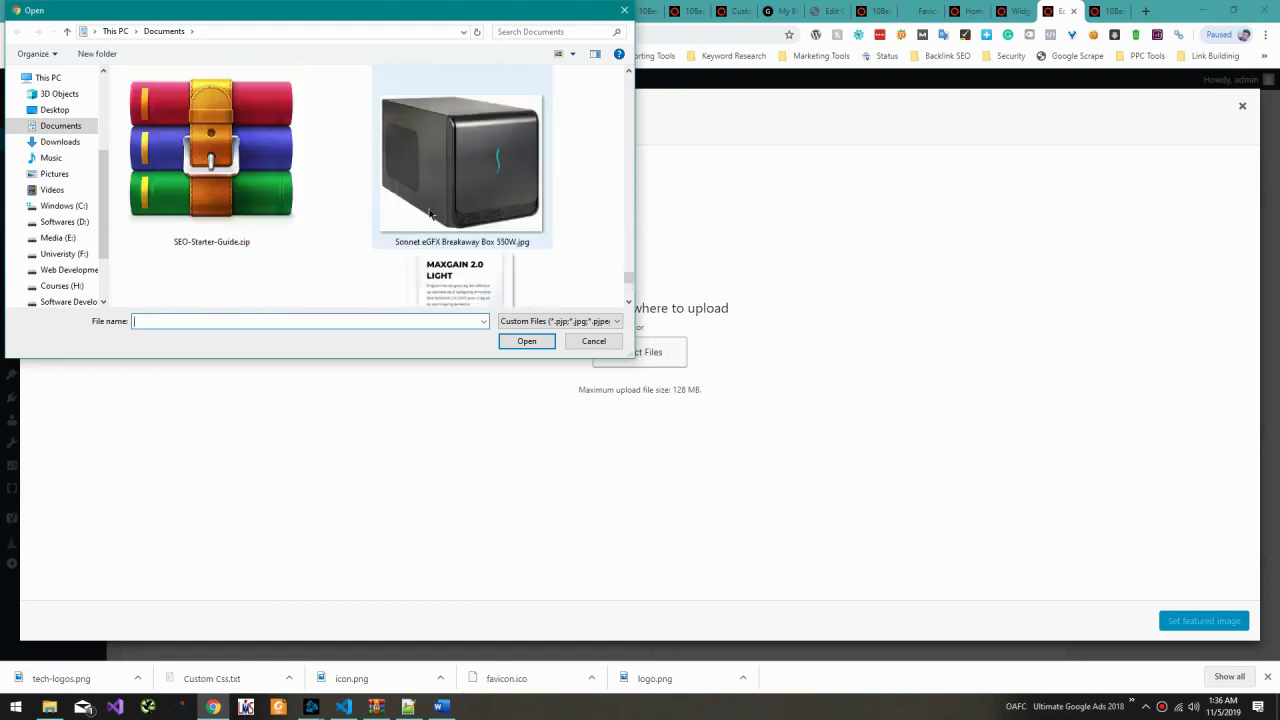
double_click(430, 213)
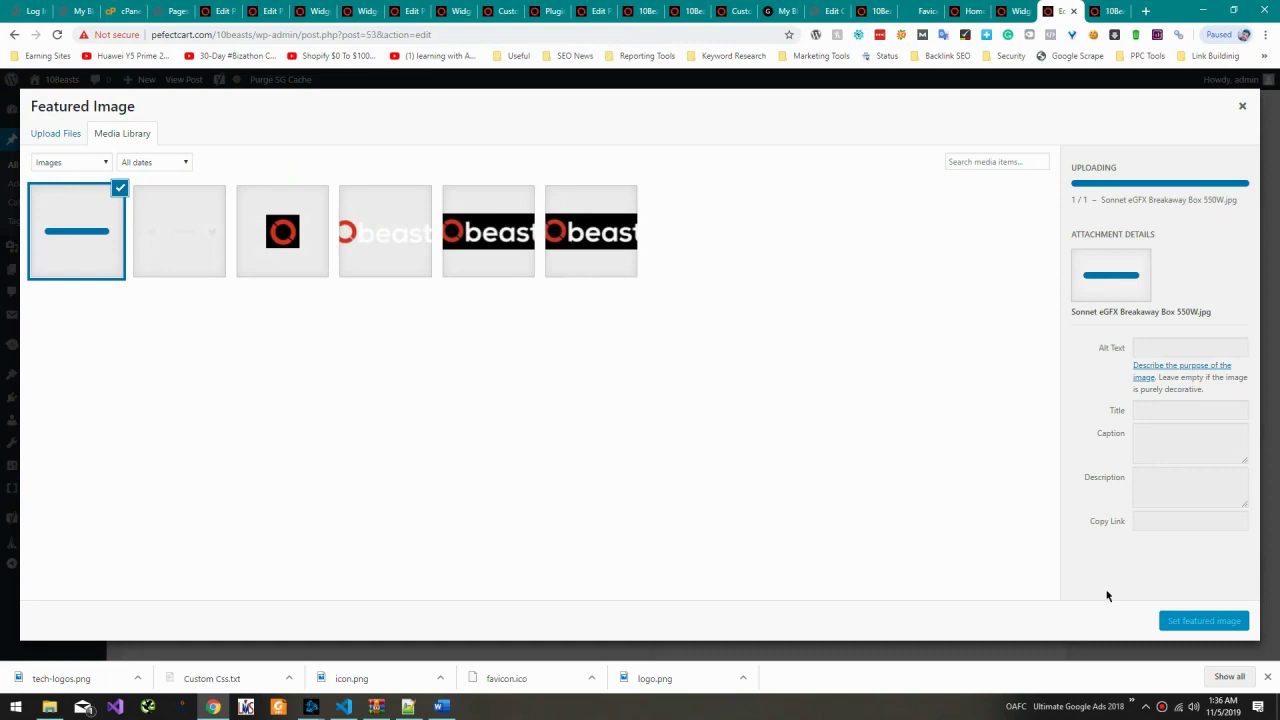
left_click(1215, 625)
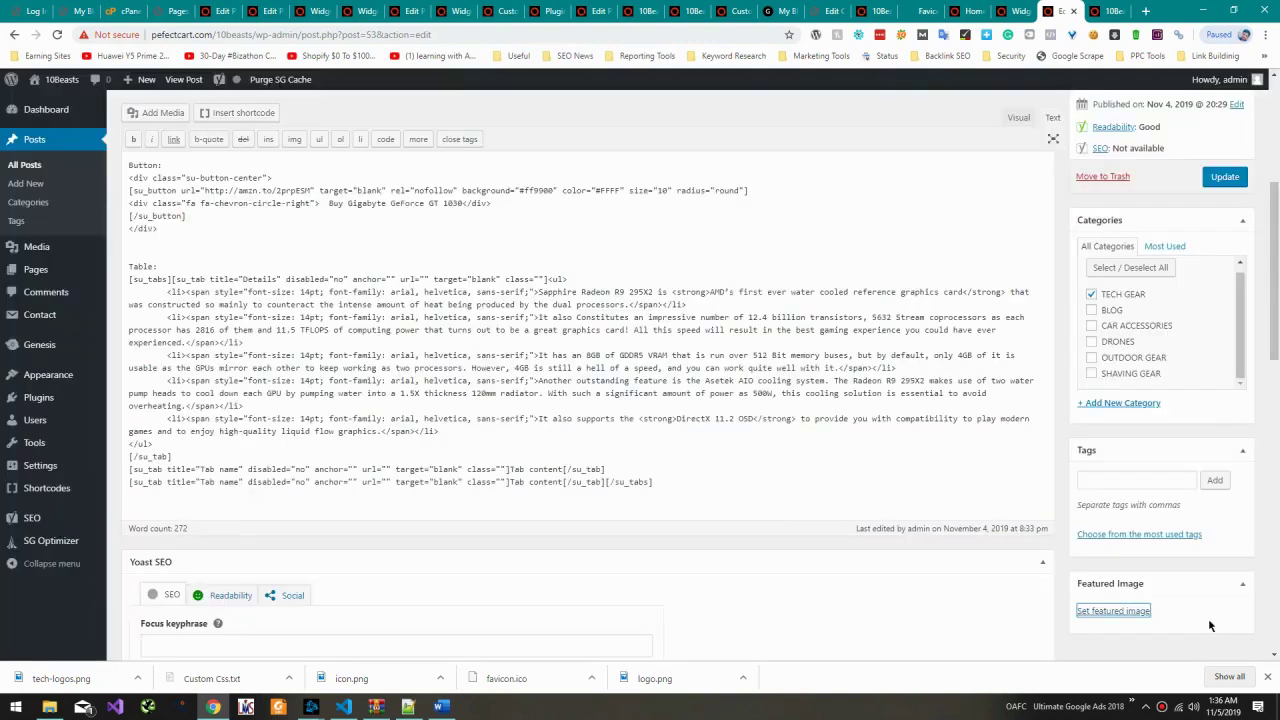
scroll(1268, 251, "up", 5)
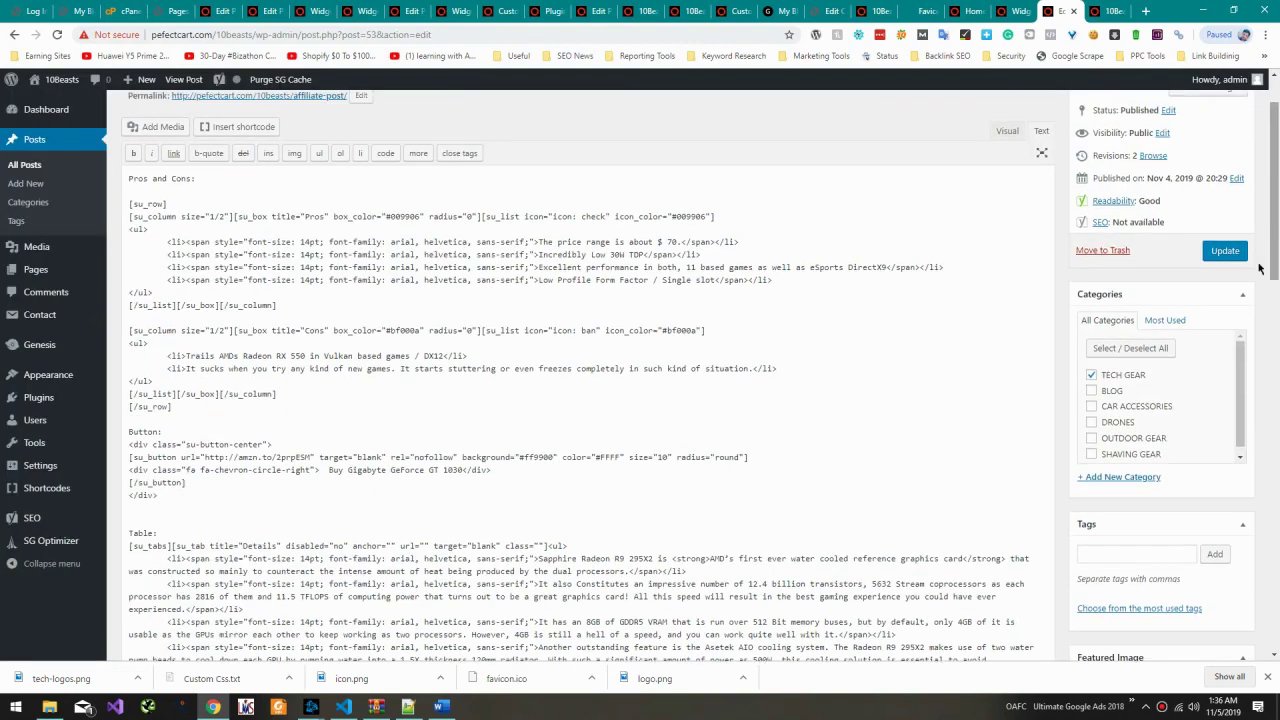
Step: Visit the site from the WordPress dashboard, reload the home page and check the Affiliate Post entry under Our Latest Tech
left_click(1013, 10)
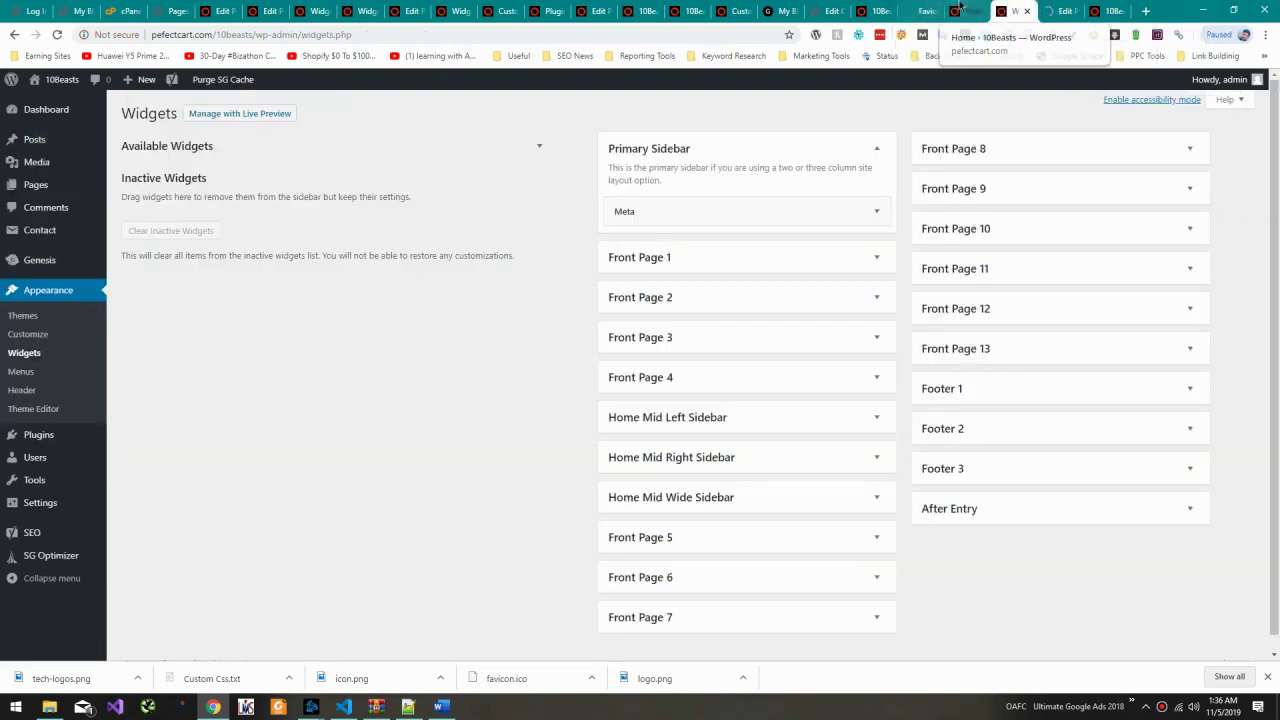
left_click(970, 9)
left_click(50, 86)
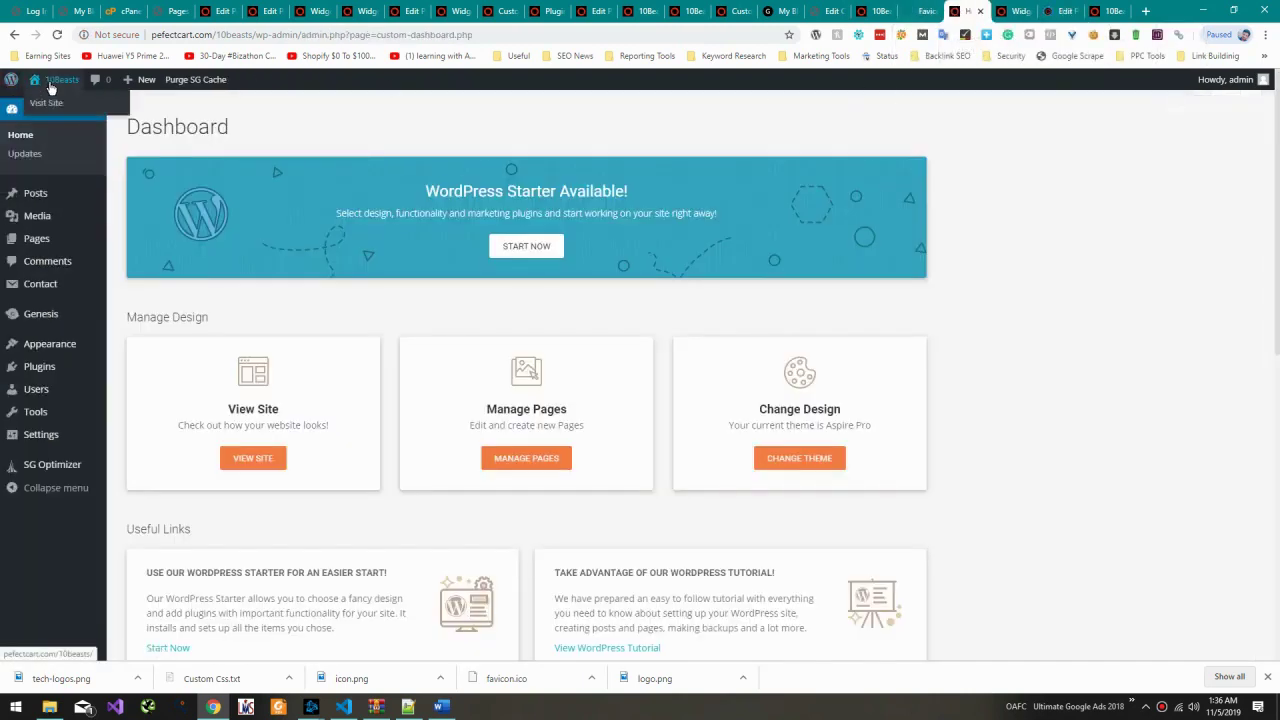
scroll(1019, 187, "down", 10)
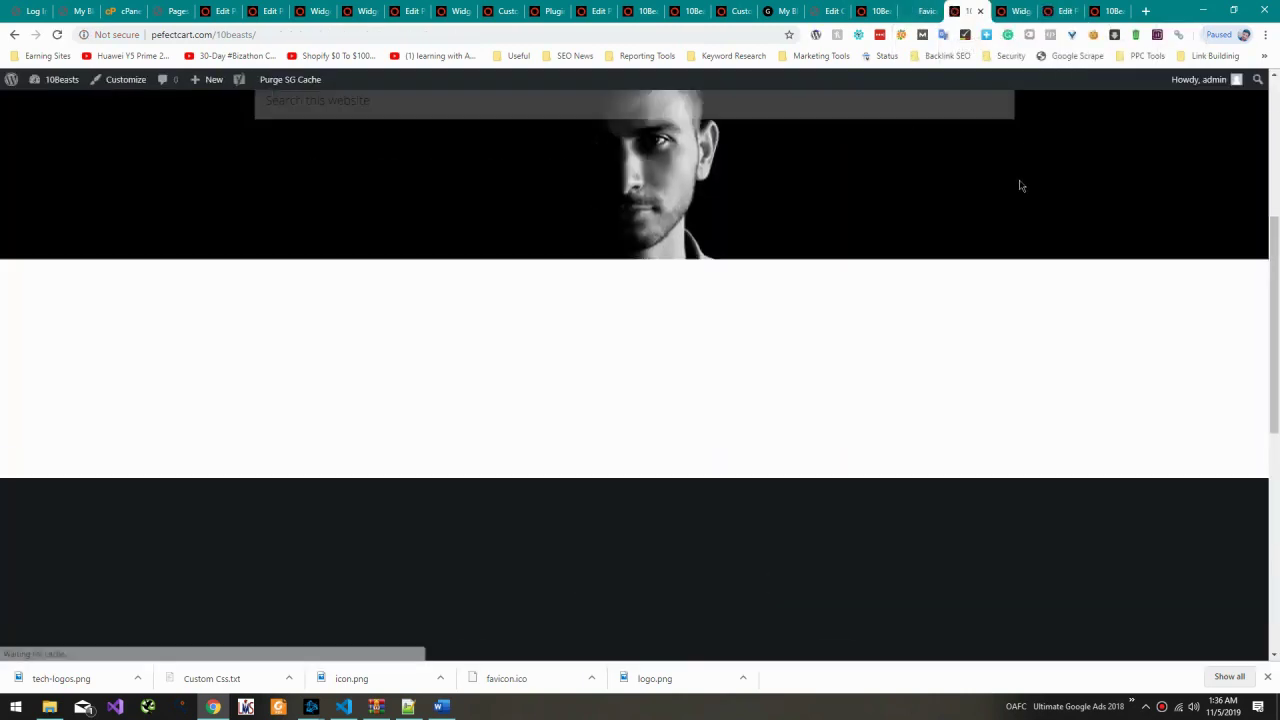
key("F5")
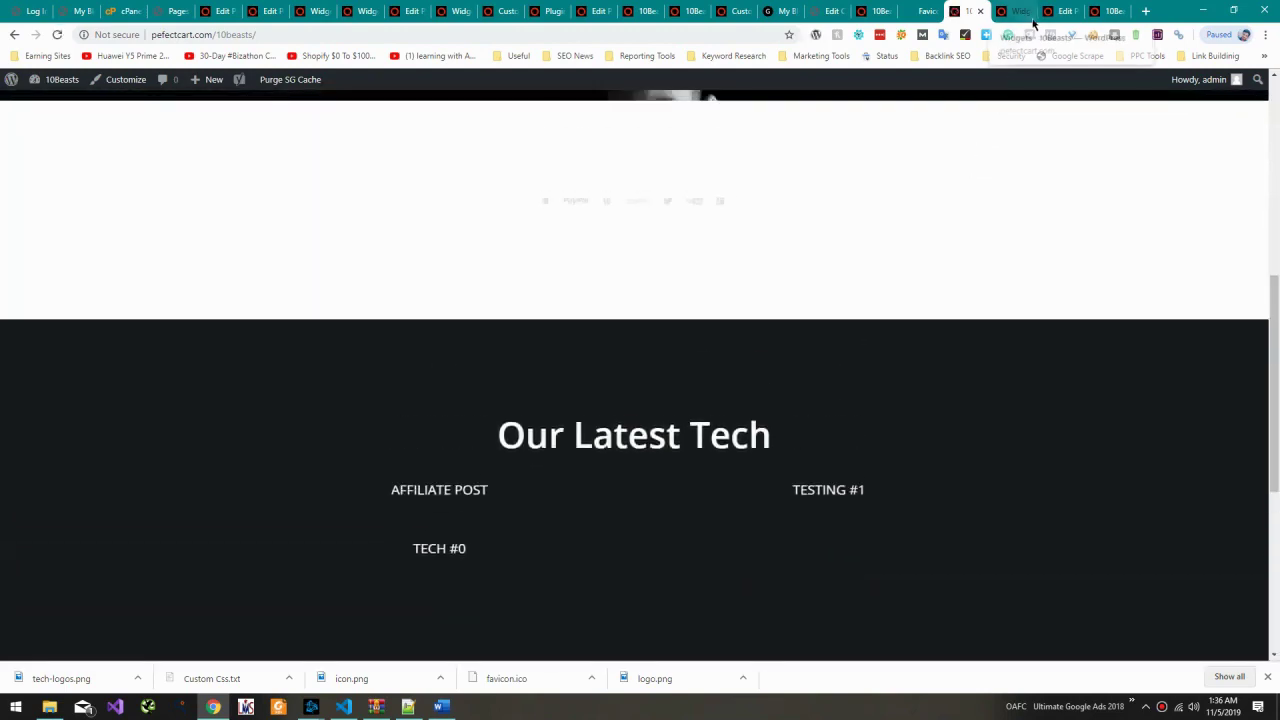
Step: Return to the editor of the Affiliate Post and view the updated post on the site
left_click(1020, 11)
left_click_drag(1065, 11, 980, 8)
left_click(206, 141)
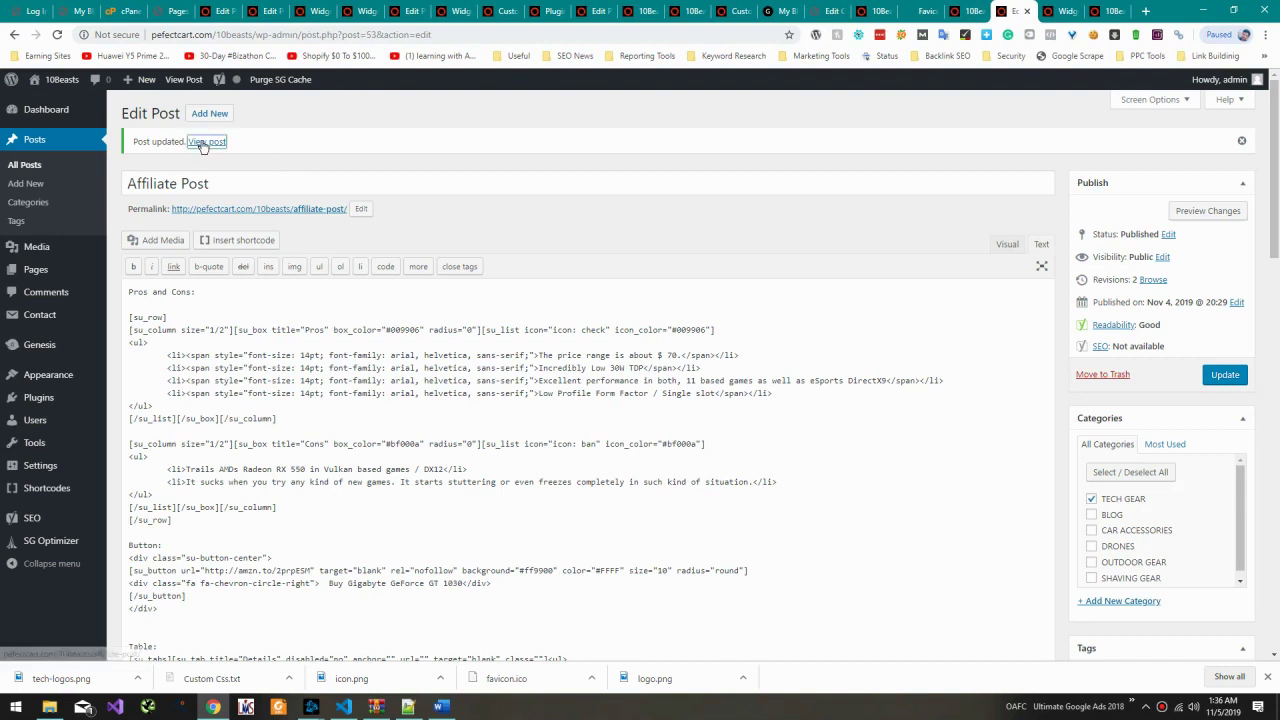
Step: Go to the WordPress dashboard of the 10Beasts site and open the Widgets settings
left_click(856, 11)
left_click(925, 11)
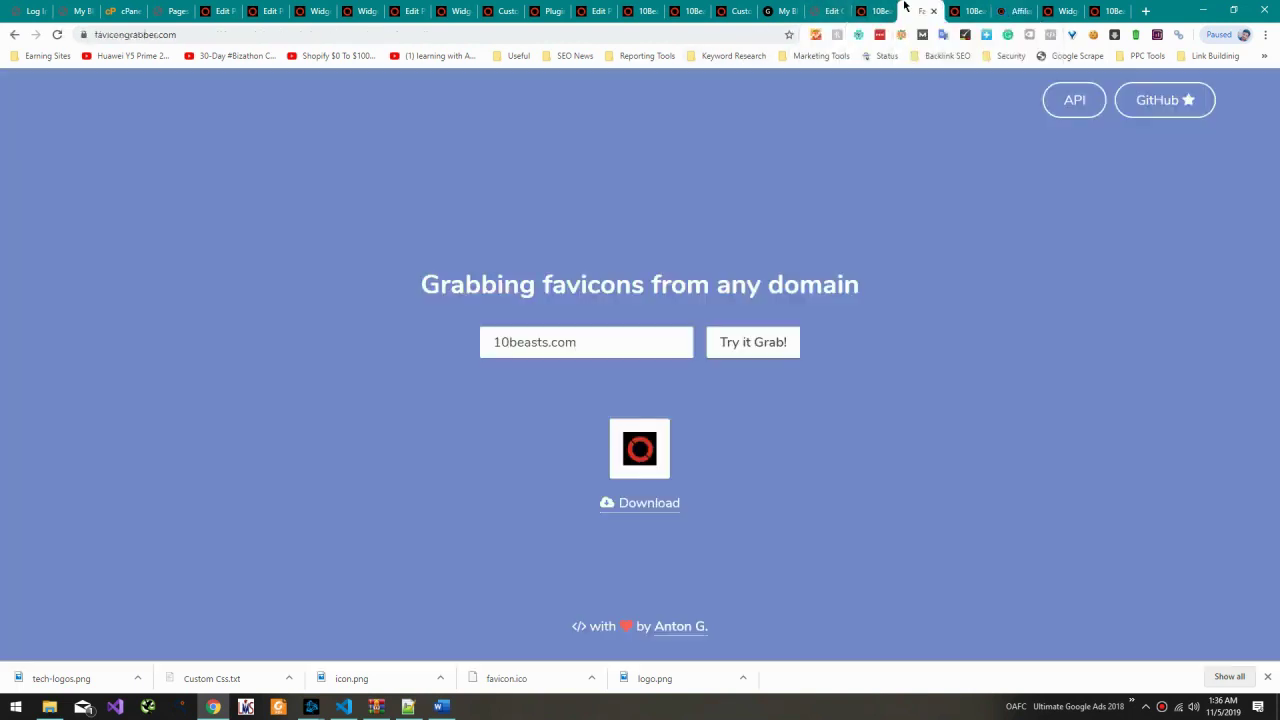
left_click(968, 11)
left_click(48, 82)
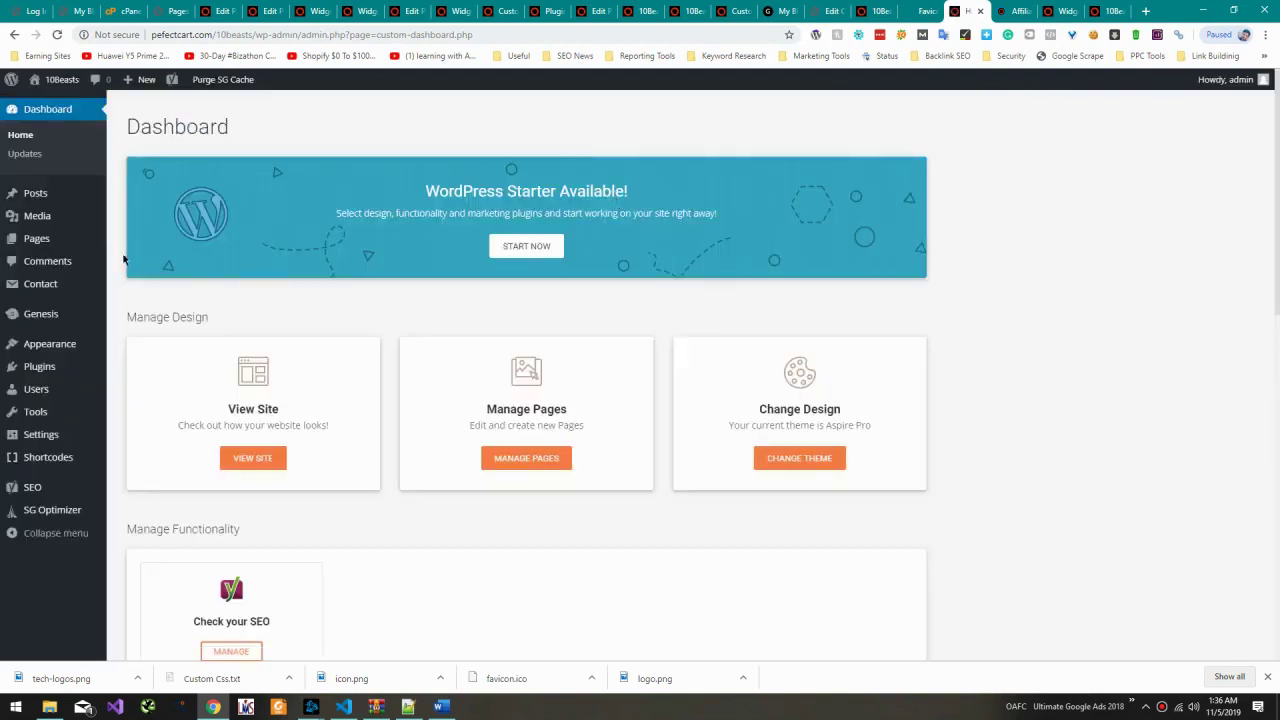
mouse_move(60, 344)
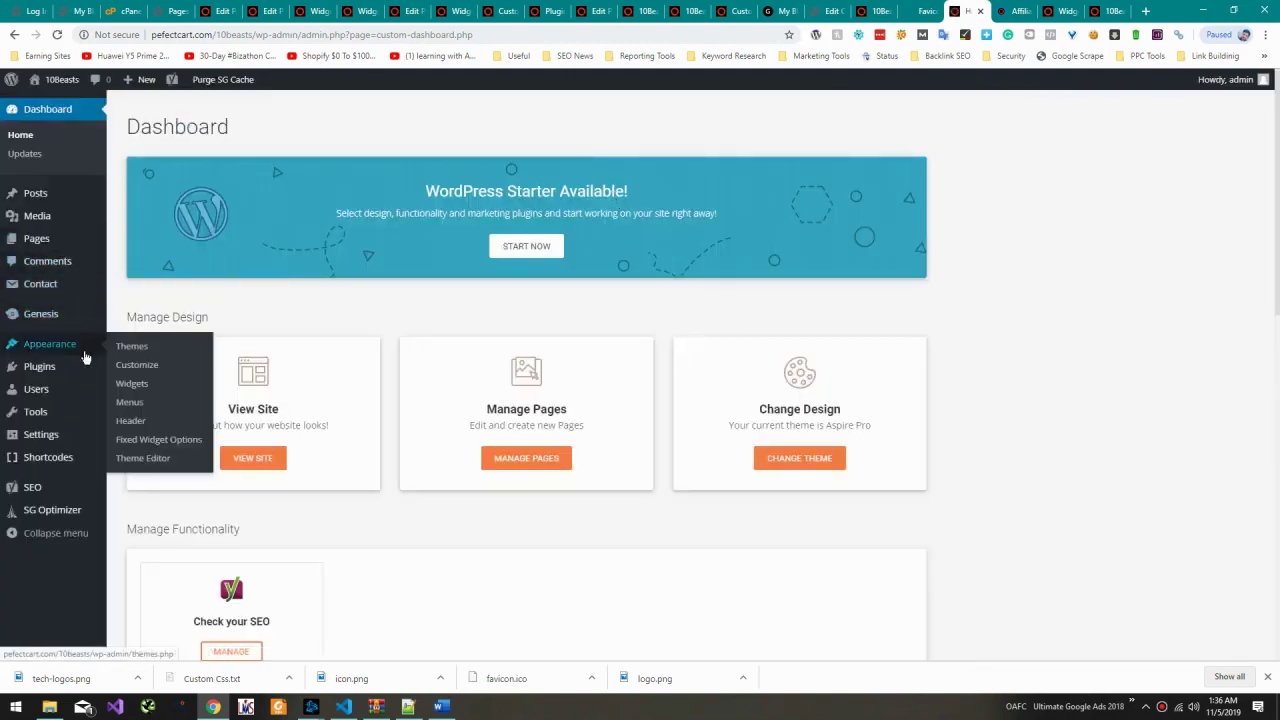
left_click(140, 384)
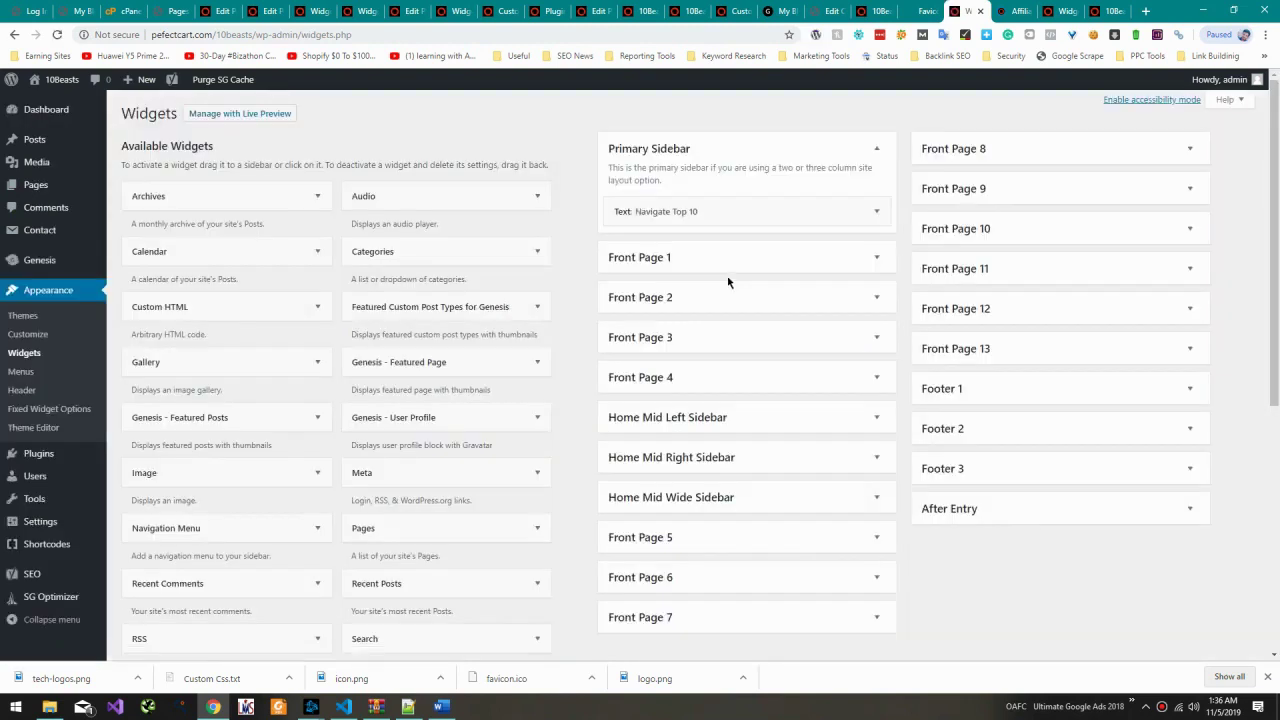
Step: Expand the Front Page 1, 2 and 4 widget areas and open the Our Latest Tech widget's settings
left_click(739, 262)
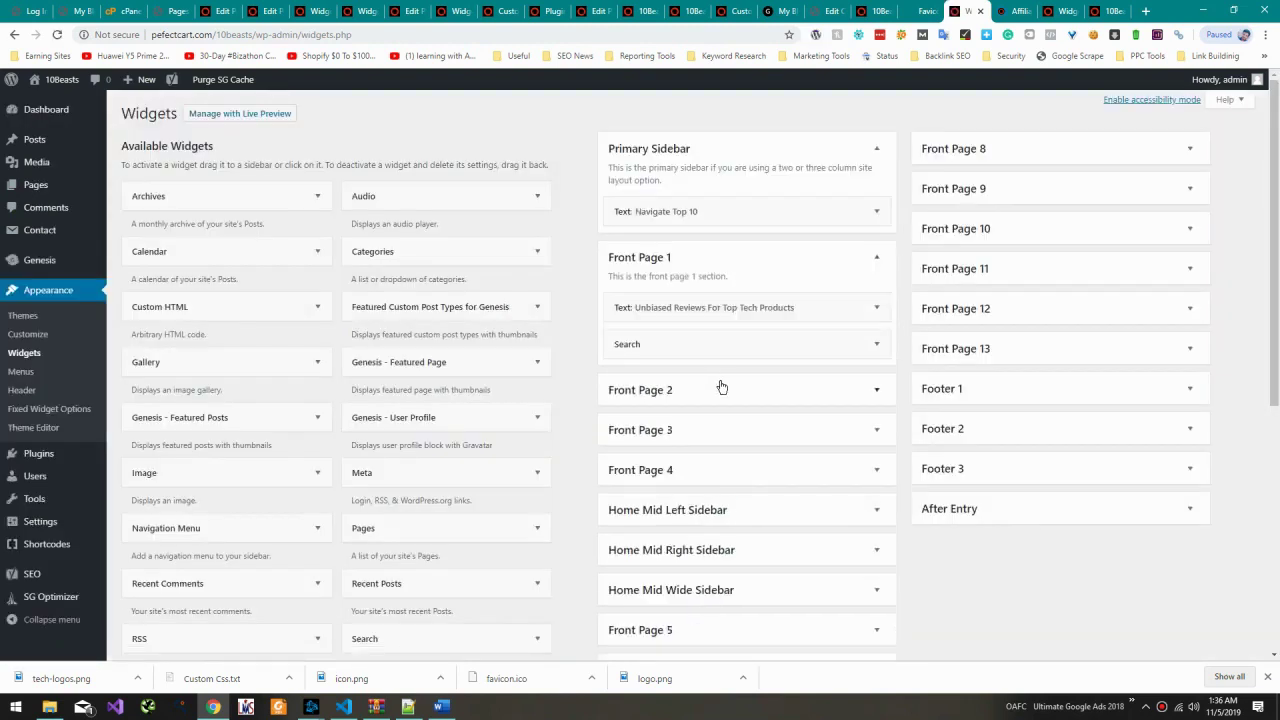
left_click(743, 400)
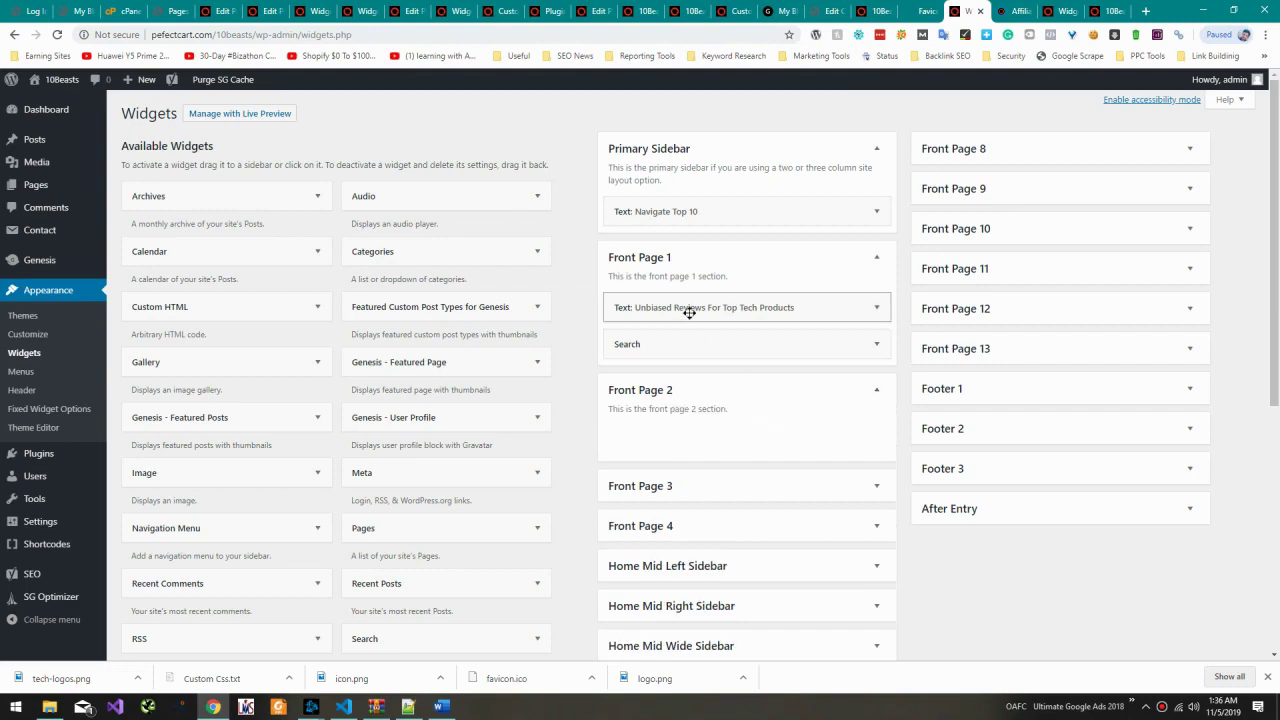
scroll(700, 340, "down", 3)
left_click(694, 262)
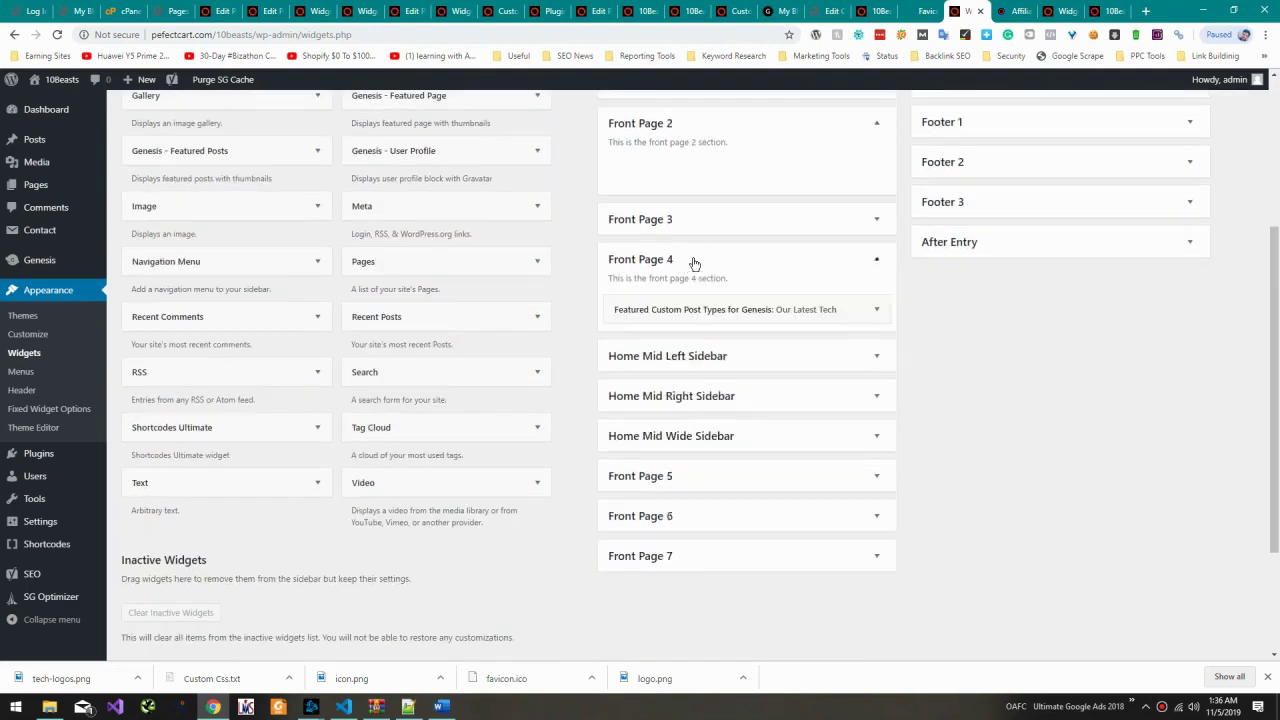
left_click(722, 307)
scroll(753, 430, "down", 2)
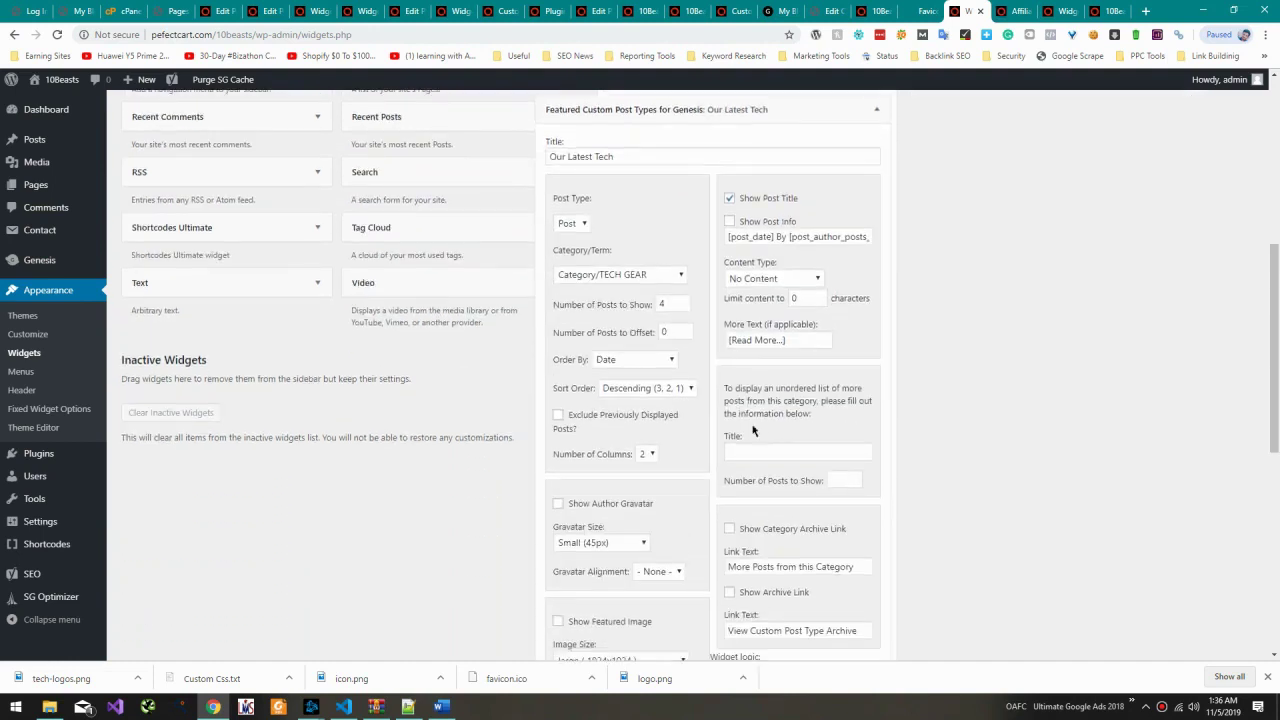
Step: Enable Show Featured Image in the Our Latest Tech widget, keep the content type at No Content, and save the widget
left_click(768, 280)
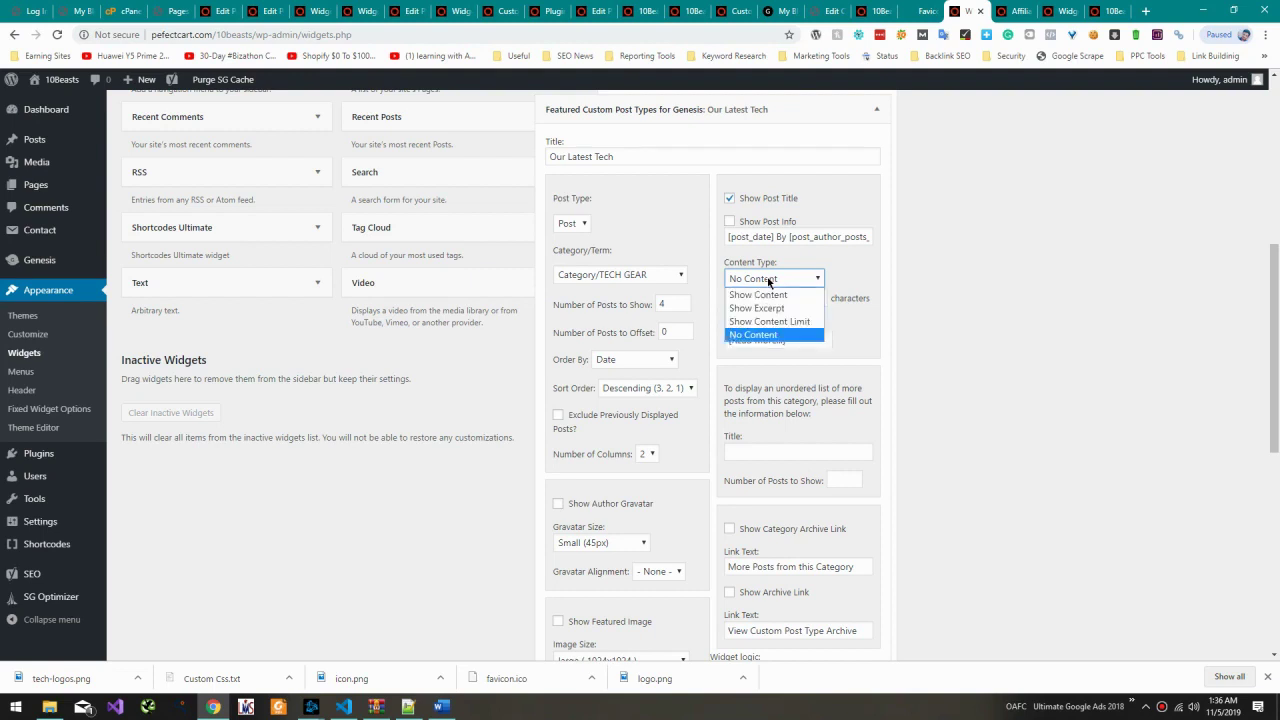
left_click(768, 282)
scroll(780, 410, "down", 2)
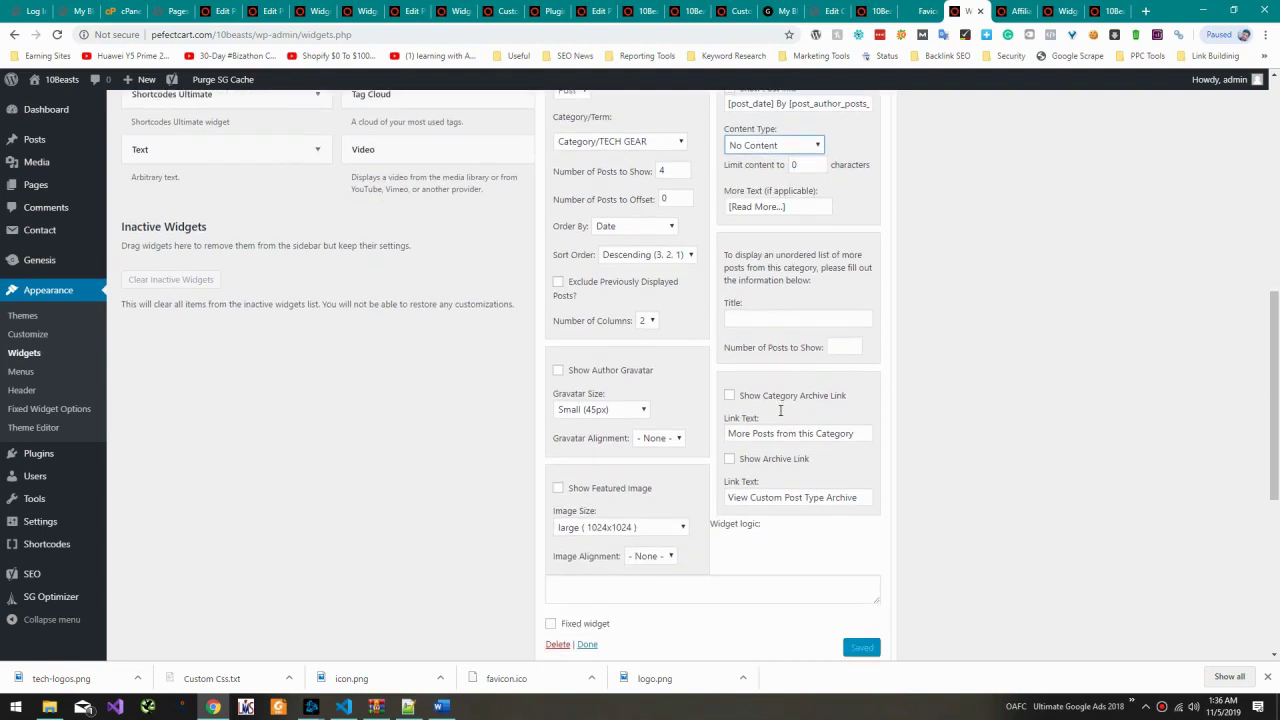
left_click(600, 497)
scroll(835, 527, "down", 2)
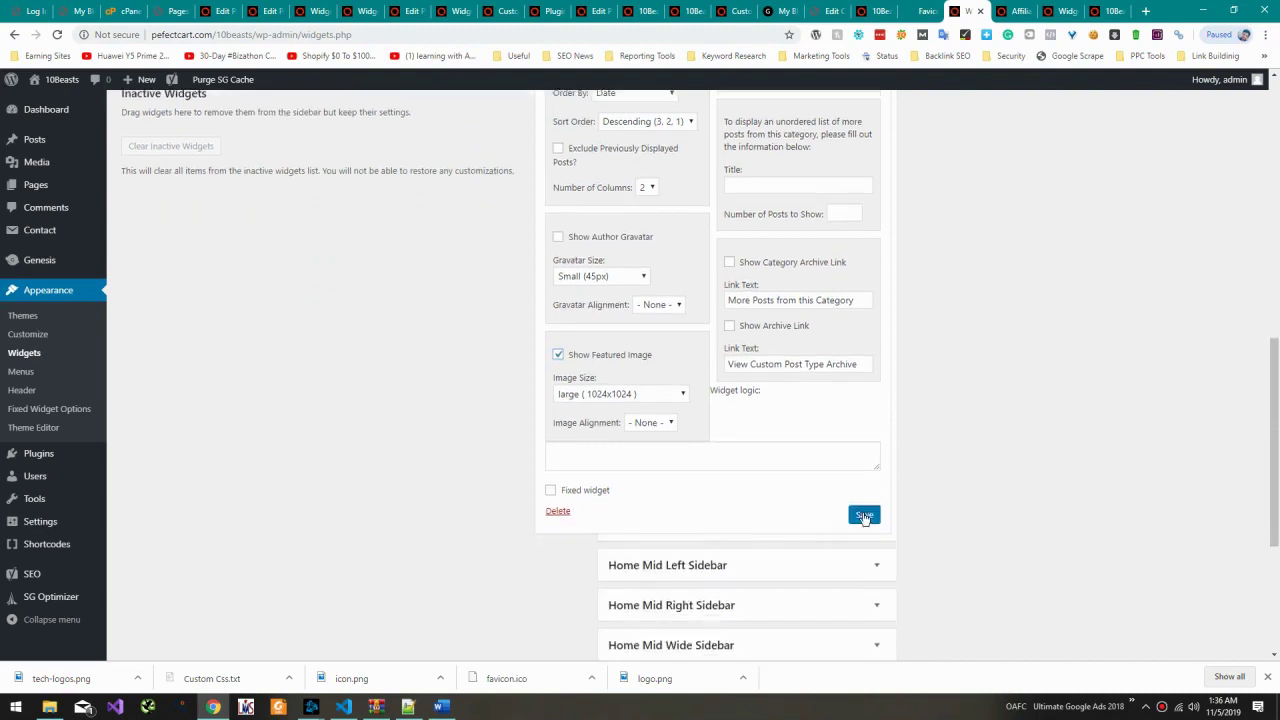
left_click(864, 516)
Step: Load the pefectcart.com/10beasts home page again and check the Affiliate Post's featured image under Our Latest Tech
left_click(1017, 9)
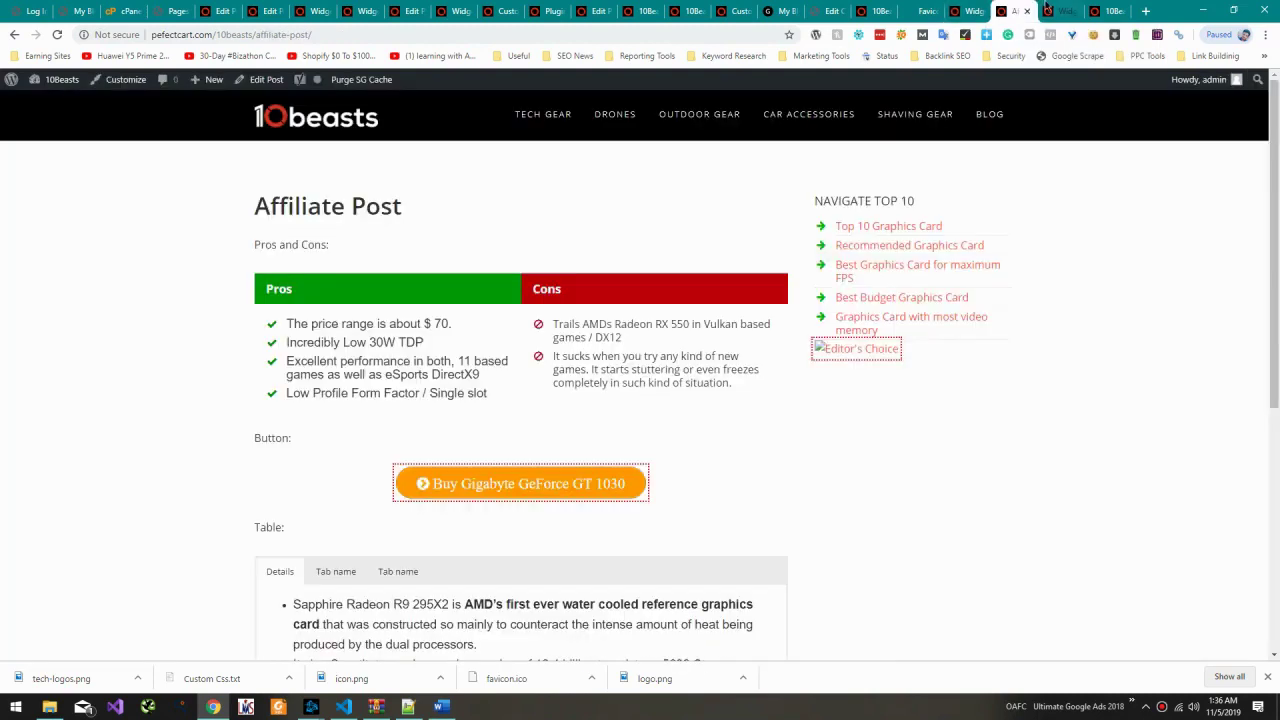
left_click(1046, 10)
left_click_drag(1108, 10, 1010, 12)
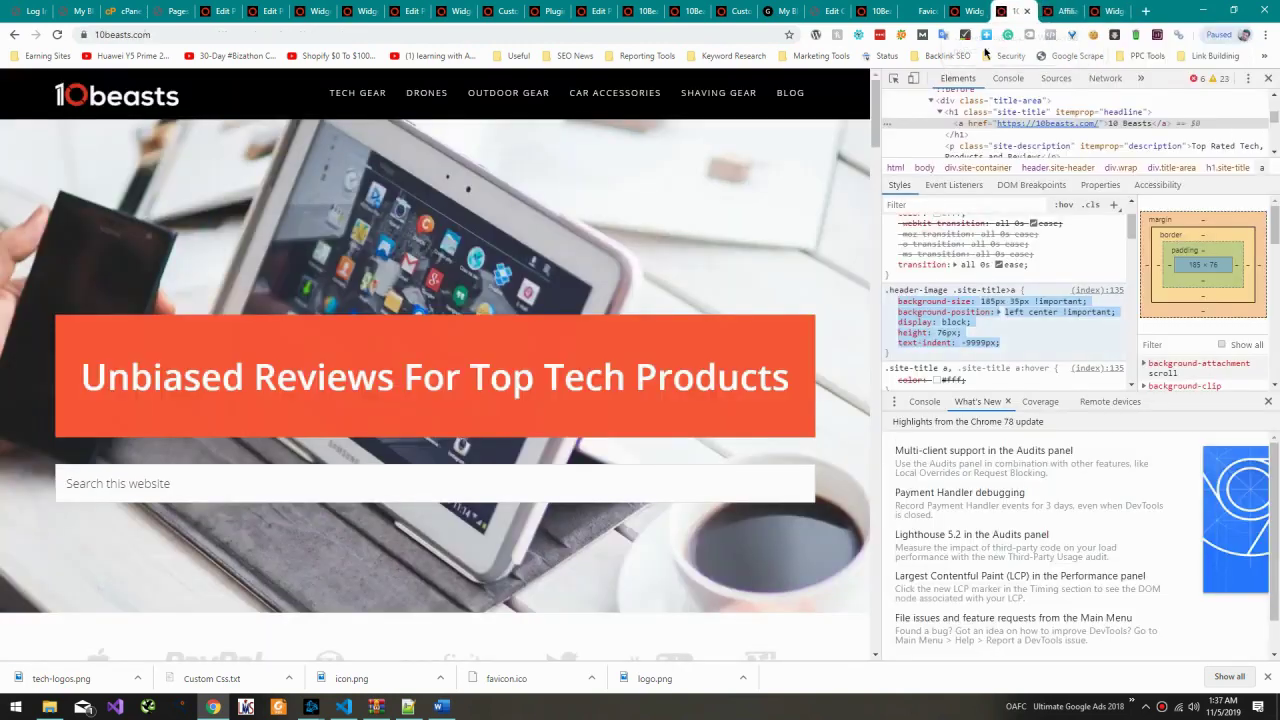
left_click(1060, 10)
left_click(1110, 10)
left_click(1060, 10)
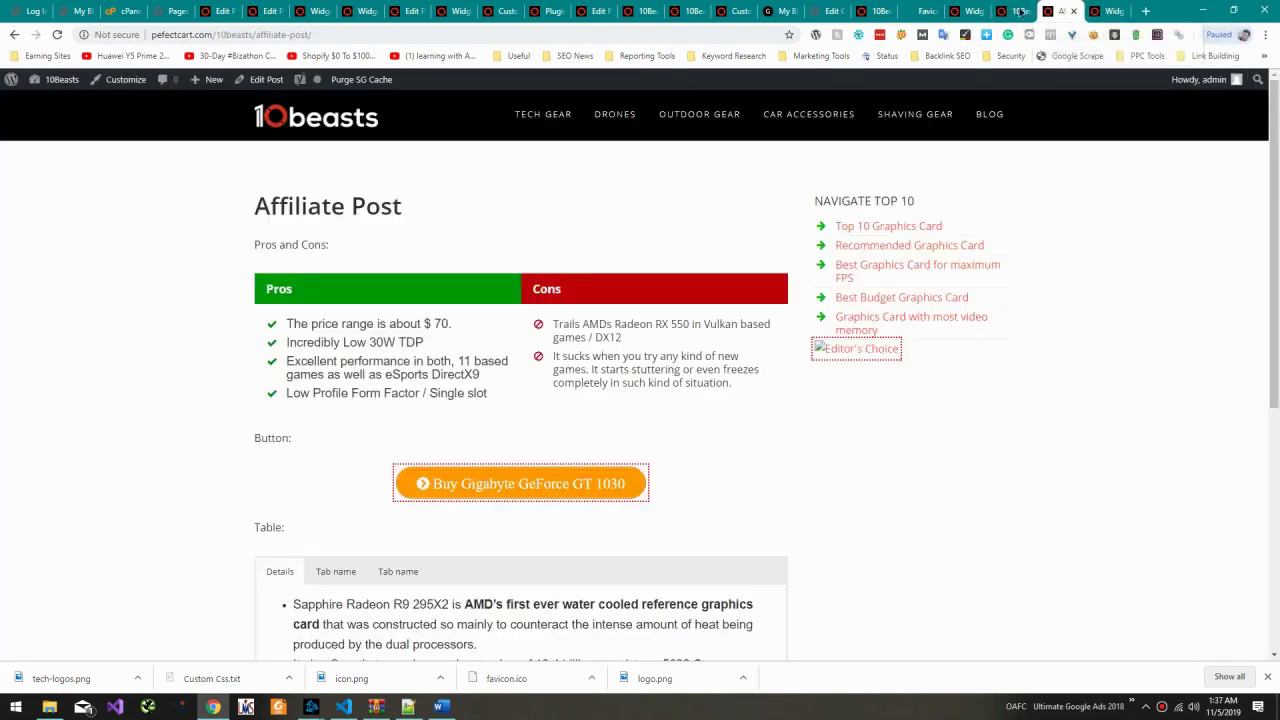
key("F5")
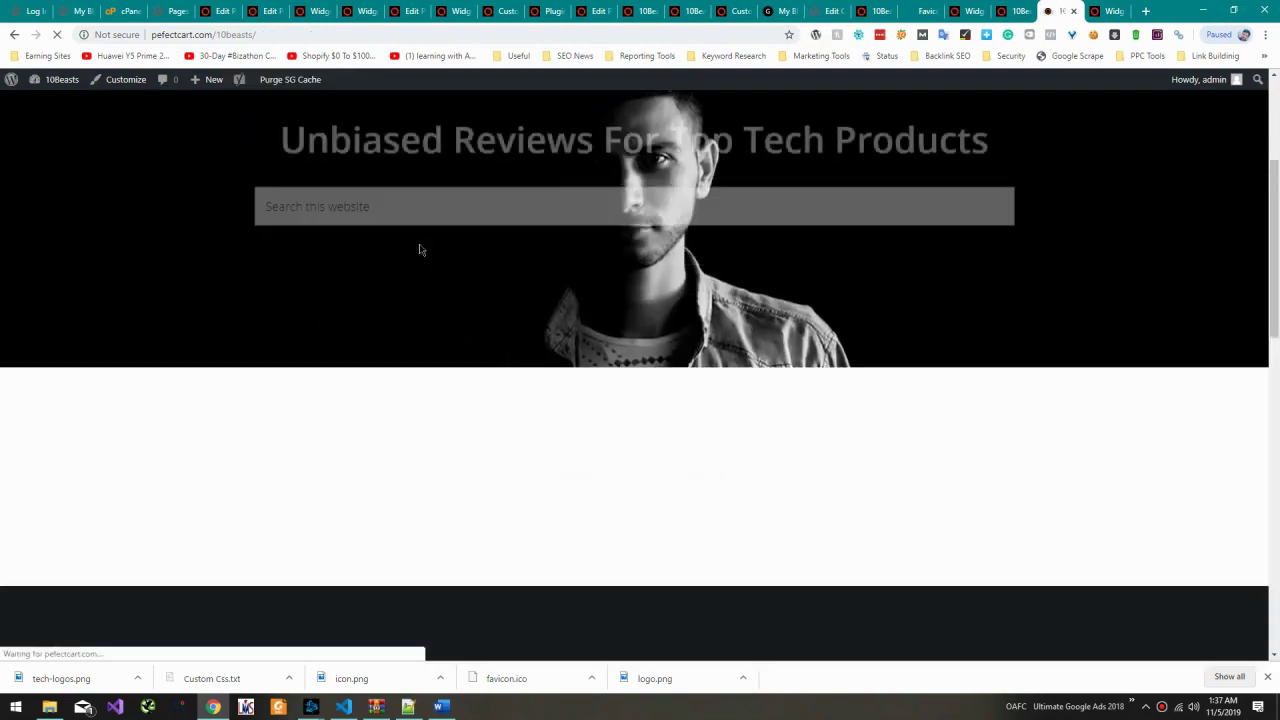
scroll(415, 255, "down", 5)
scroll(423, 266, "down", 1)
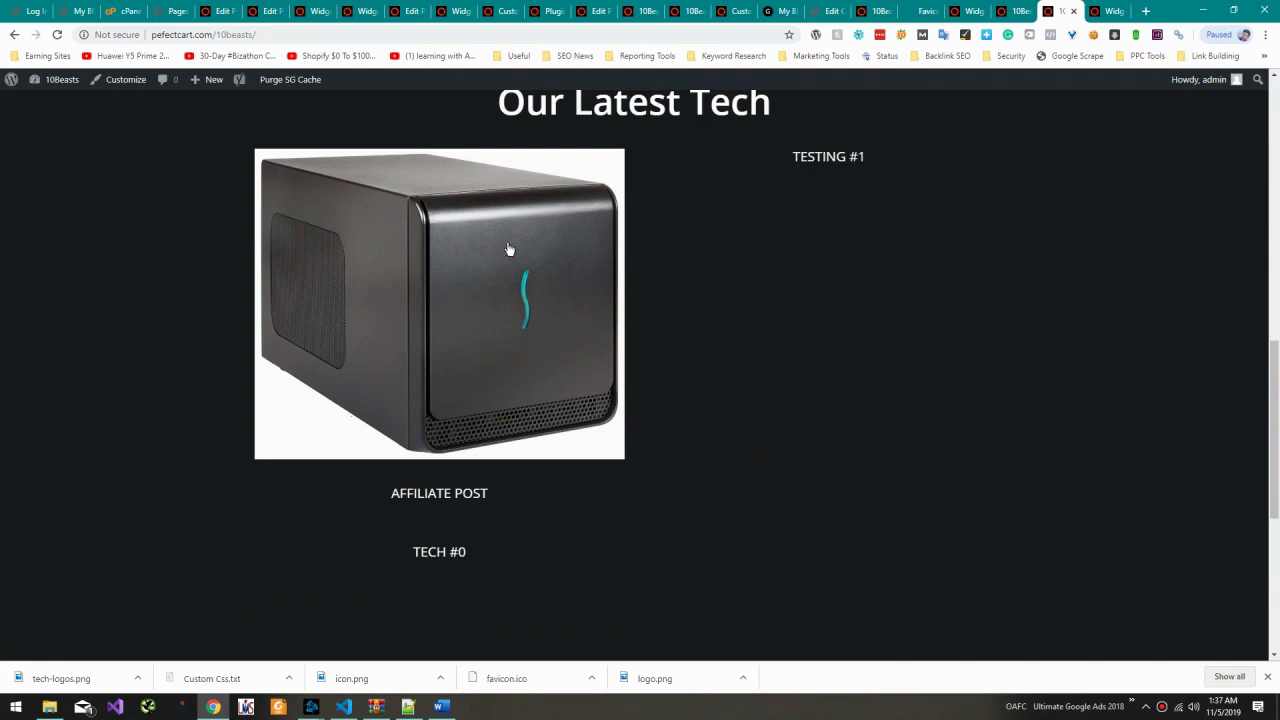
scroll(878, 233, "up", 9)
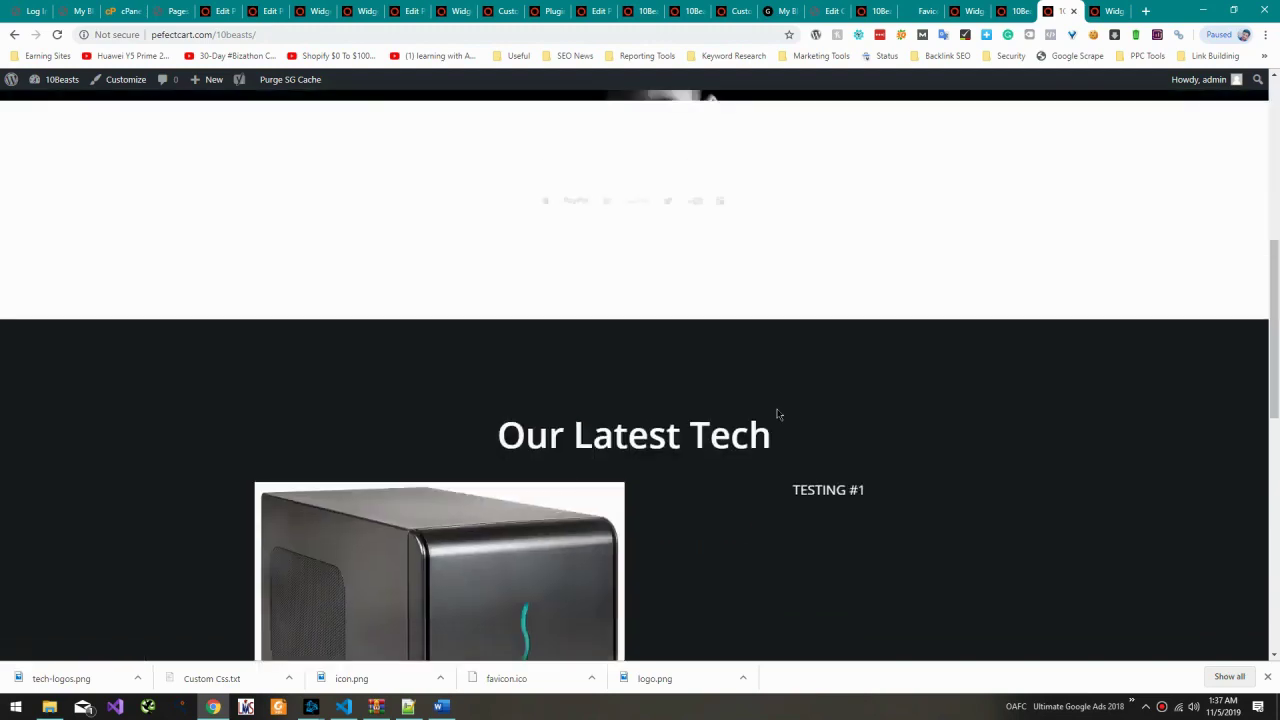
scroll(628, 404, "down", 4)
scroll(628, 404, "down", 4)
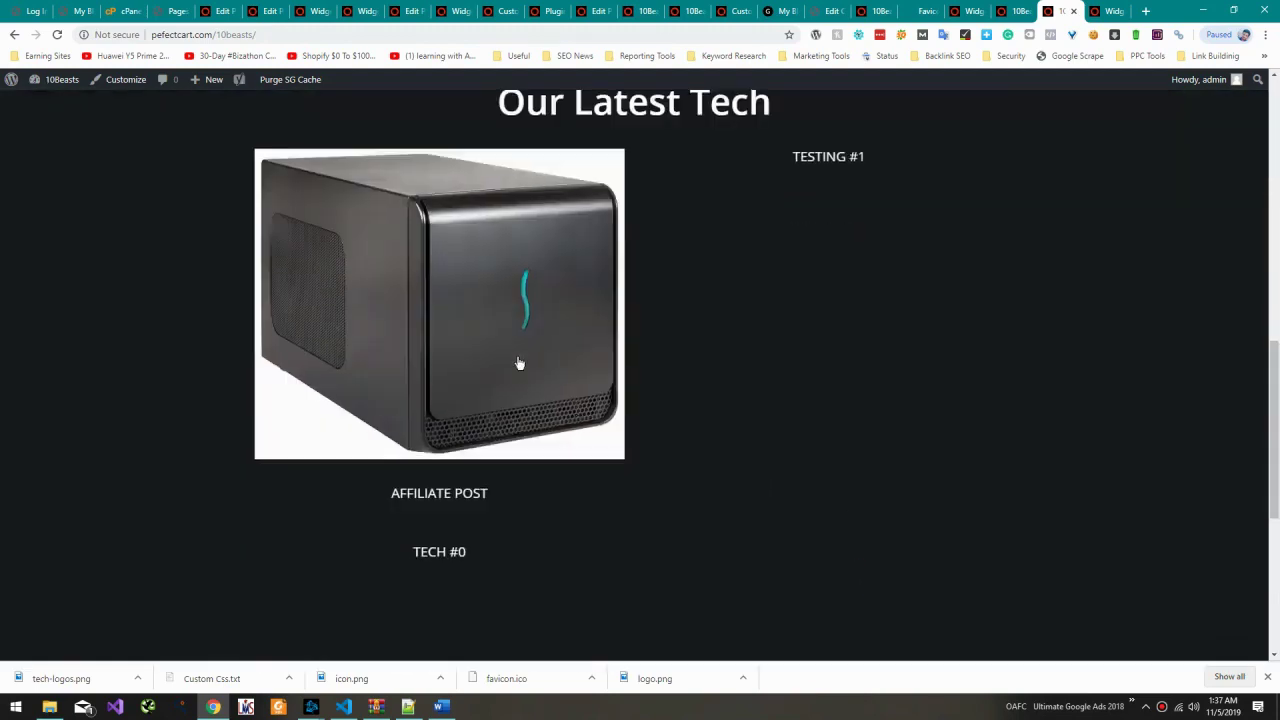
Step: Open the Affiliate Post from its featured image, and examine the sidebar of the Best Smartwatches 2019 article on 10beasts.com for comparison
left_click(610, 400)
left_click(1105, 11)
left_click(1036, 8)
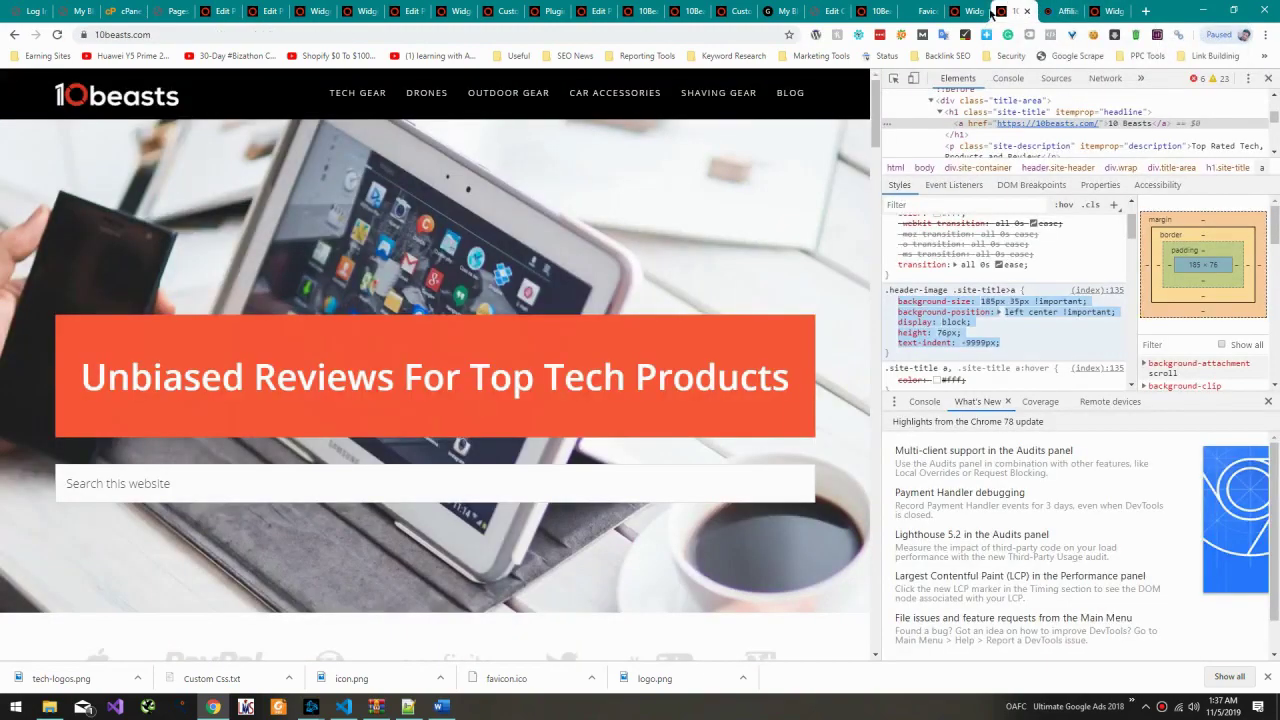
left_click(1271, 82)
scroll(860, 383, "down", 5)
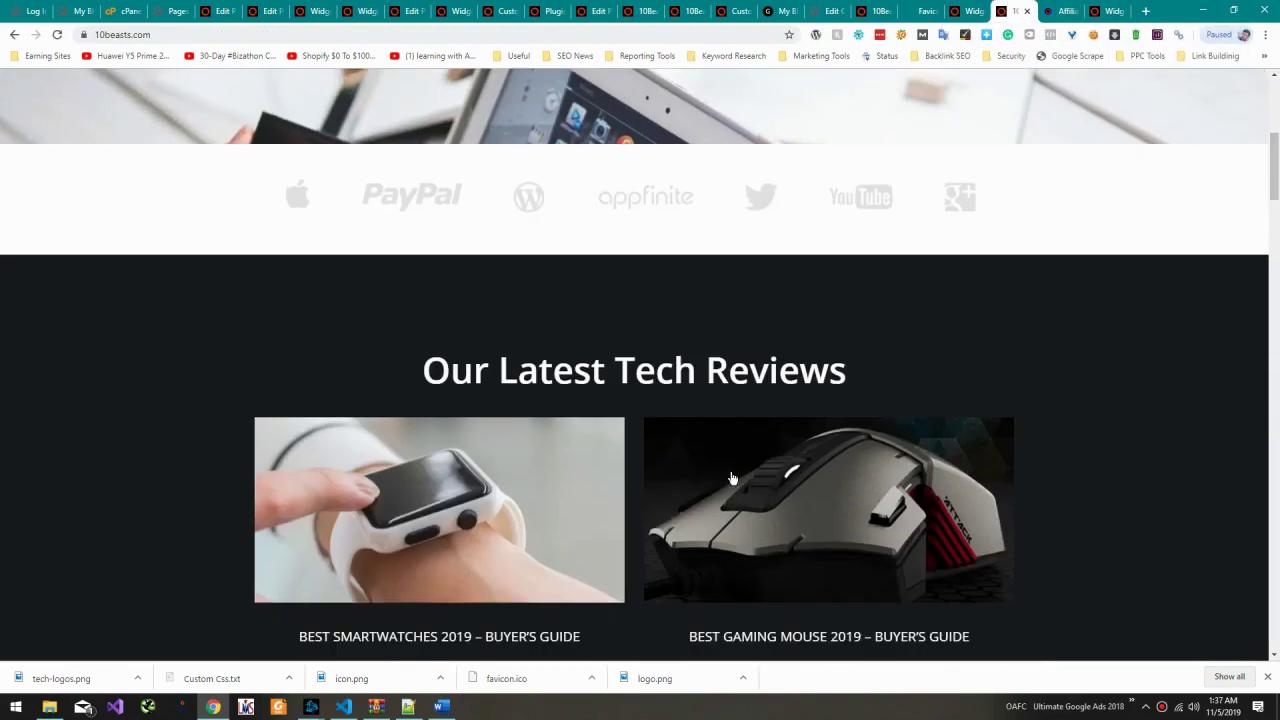
left_click(1052, 10)
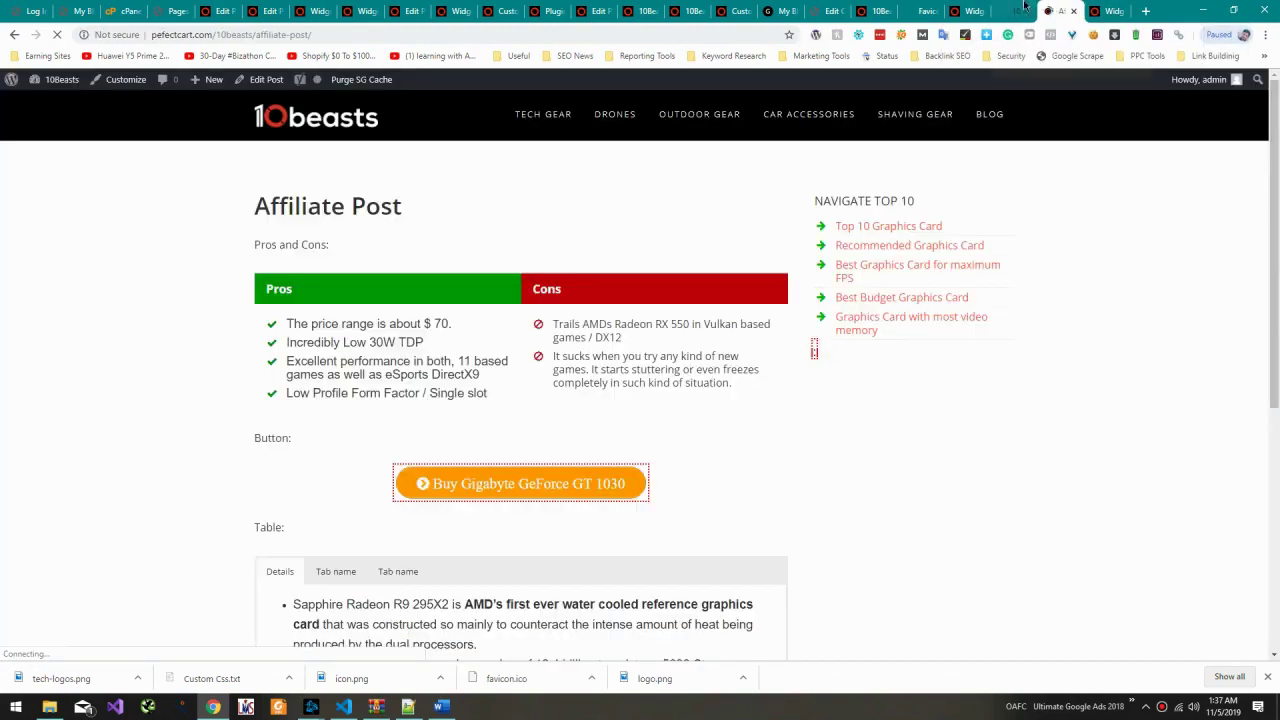
left_click(1018, 8)
scroll(966, 310, "down", 1)
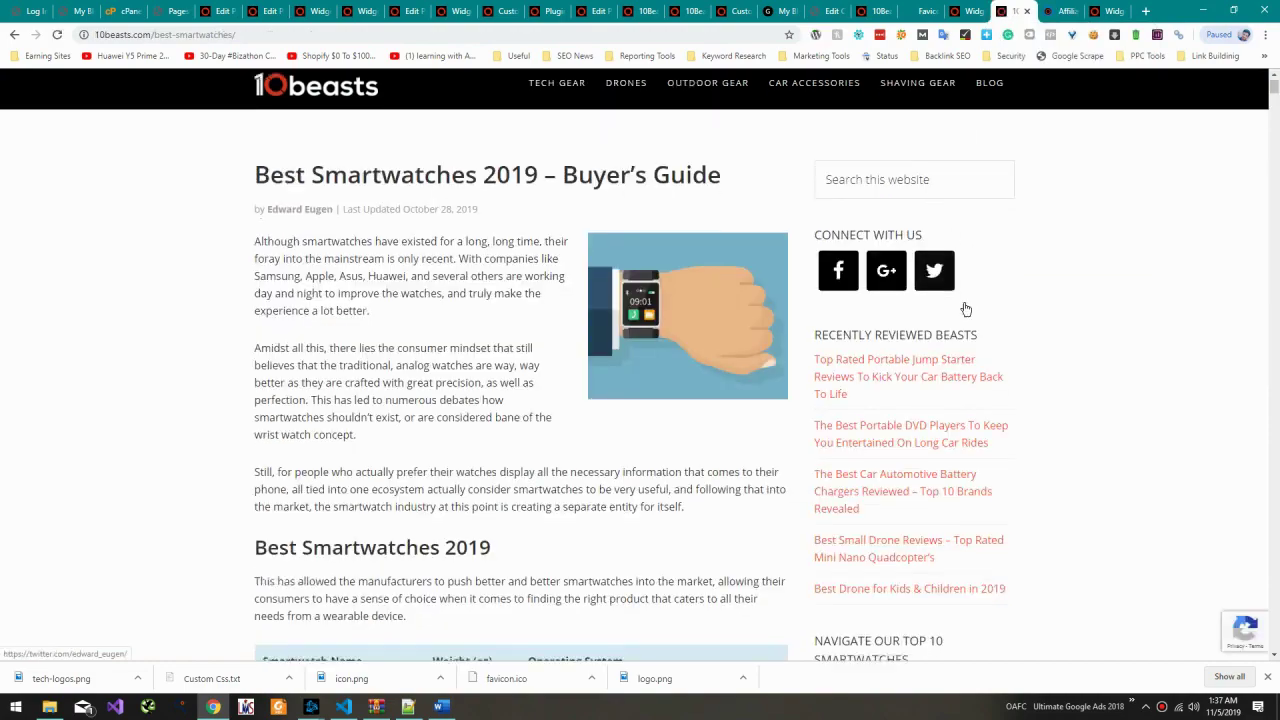
scroll(966, 310, "down", 5)
scroll(1043, 306, "up", 5)
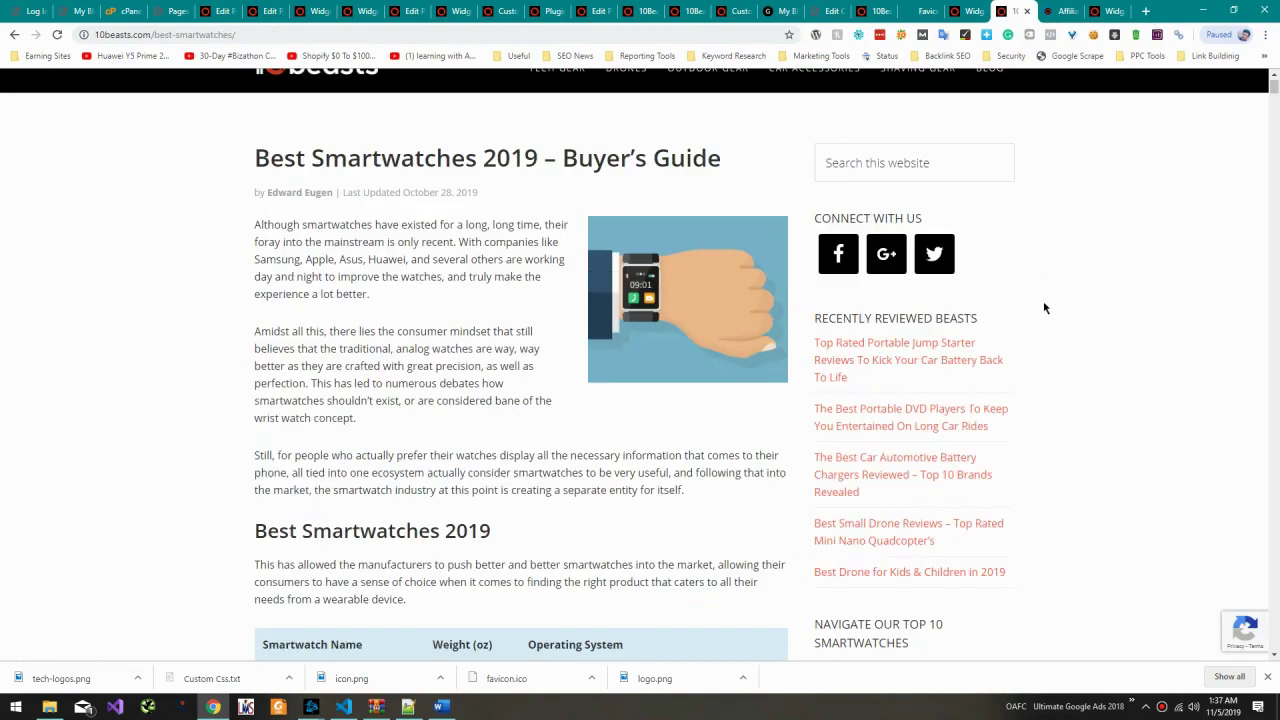
scroll(1044, 307, "up", 1)
Step: Return to the Widgets page, collapse the Our Latest Tech widget, and add a Recent Posts widget above Navigate Top 10 in the Primary Sidebar
left_click(1064, 10)
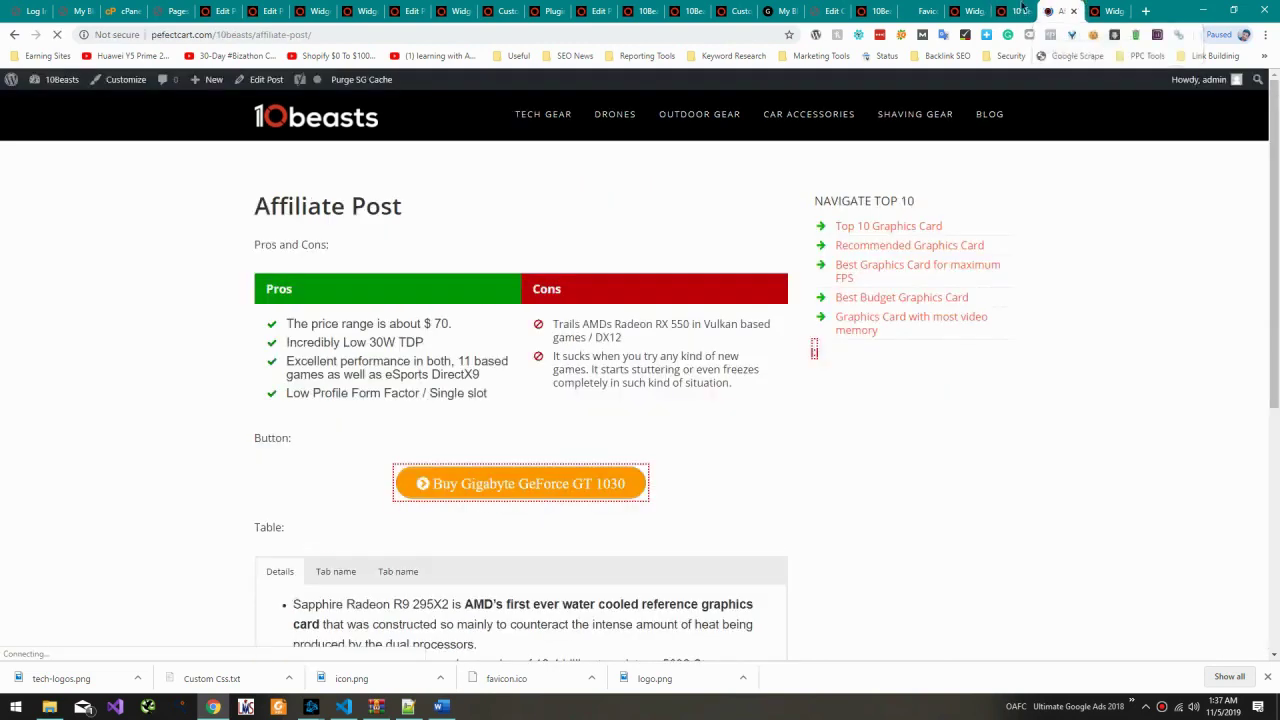
left_click(966, 10)
scroll(754, 375, "up", 5)
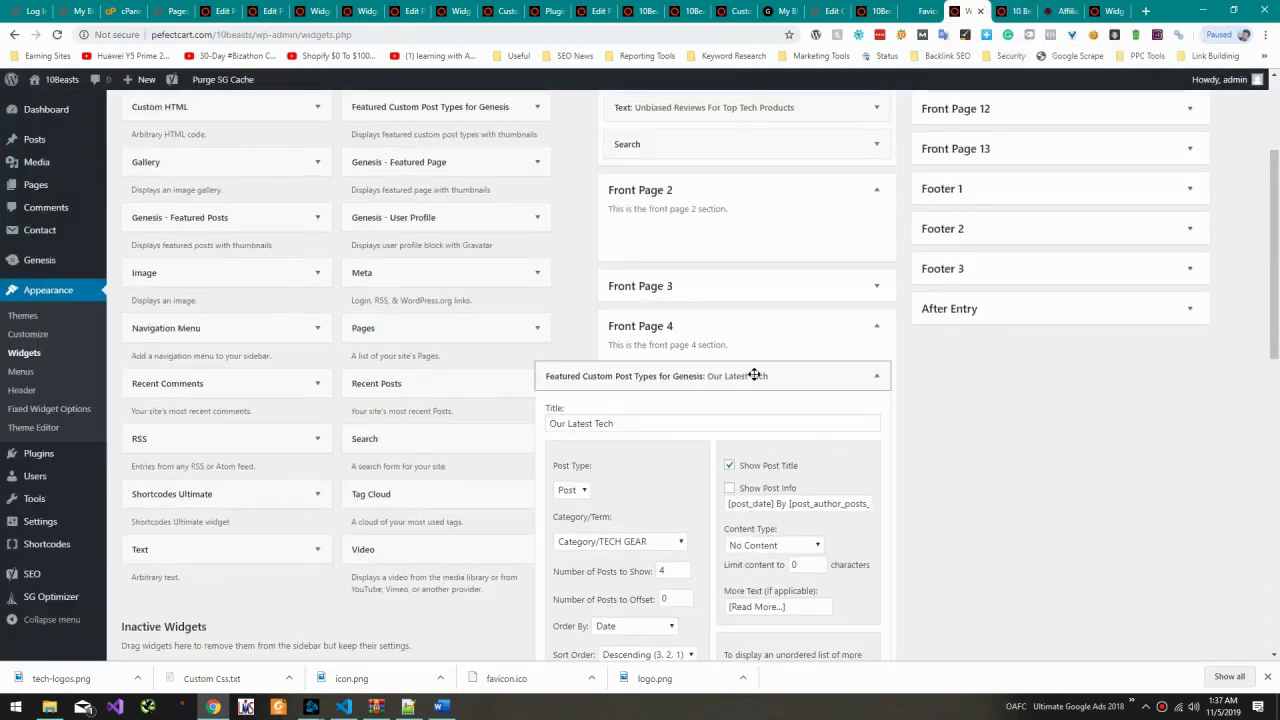
left_click(788, 377)
scroll(697, 383, "up", 2)
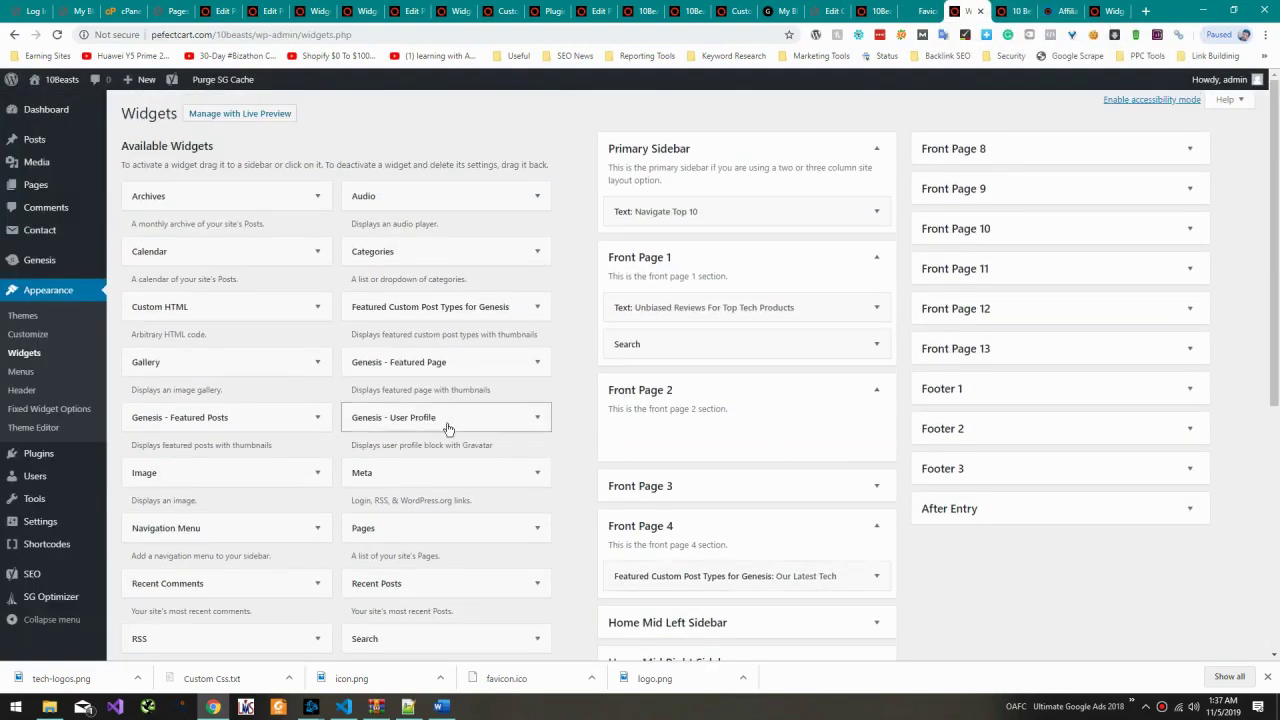
key("ctrl+f")
type("Rec")
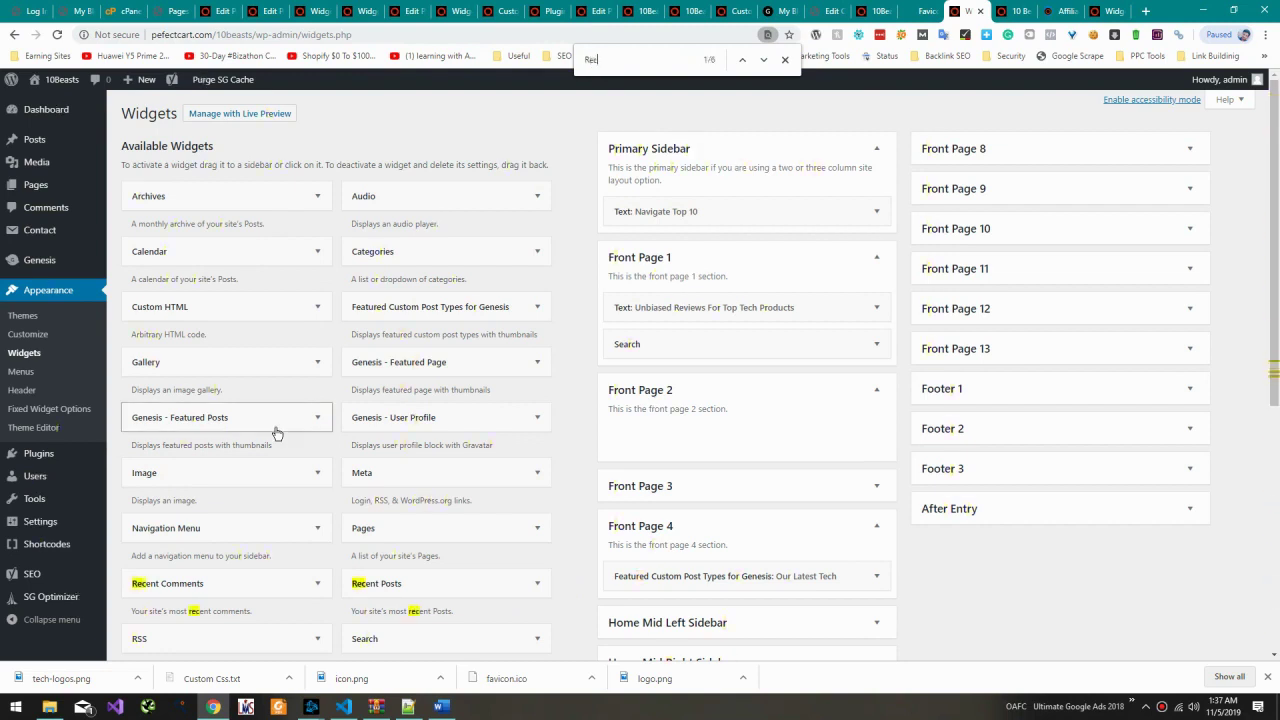
type("e")
left_click_drag(371, 586, 703, 198)
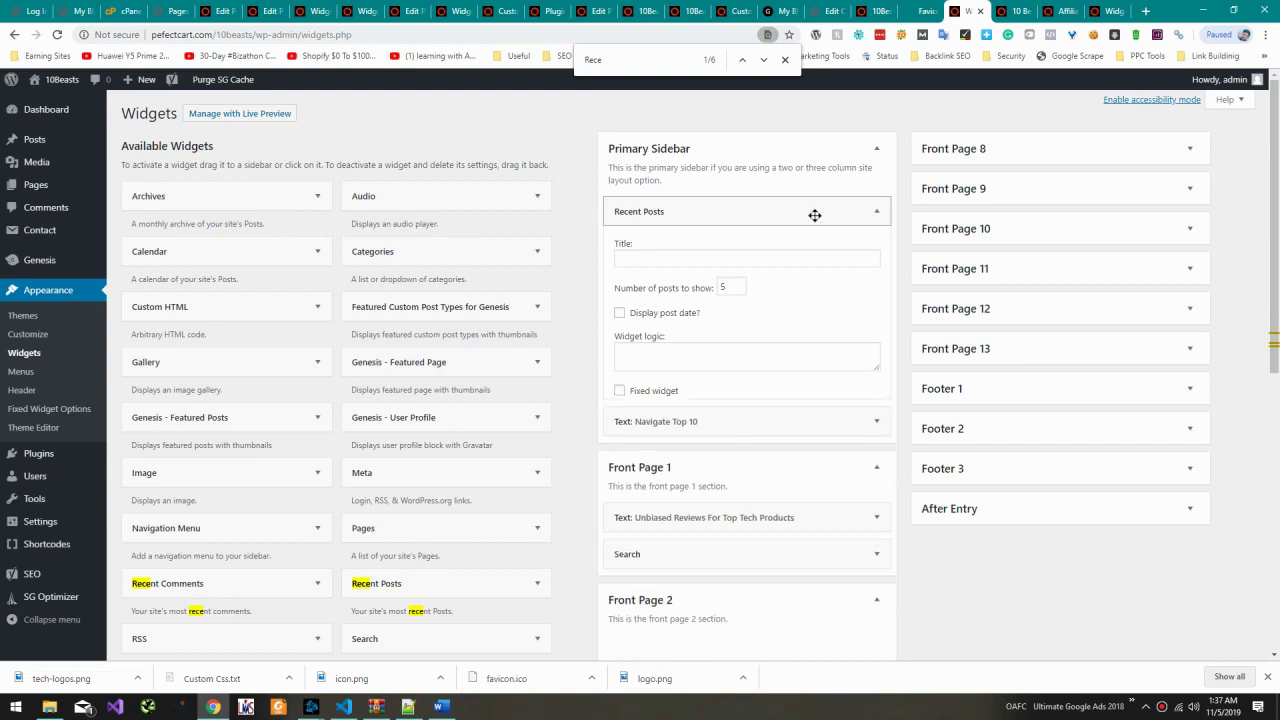
Step: Title the Recent Posts widget "Recent Reviewed Beasts" and save it
left_click(815, 215)
left_click(815, 215)
left_click(798, 258)
type("Recent Reviewed Beasts")
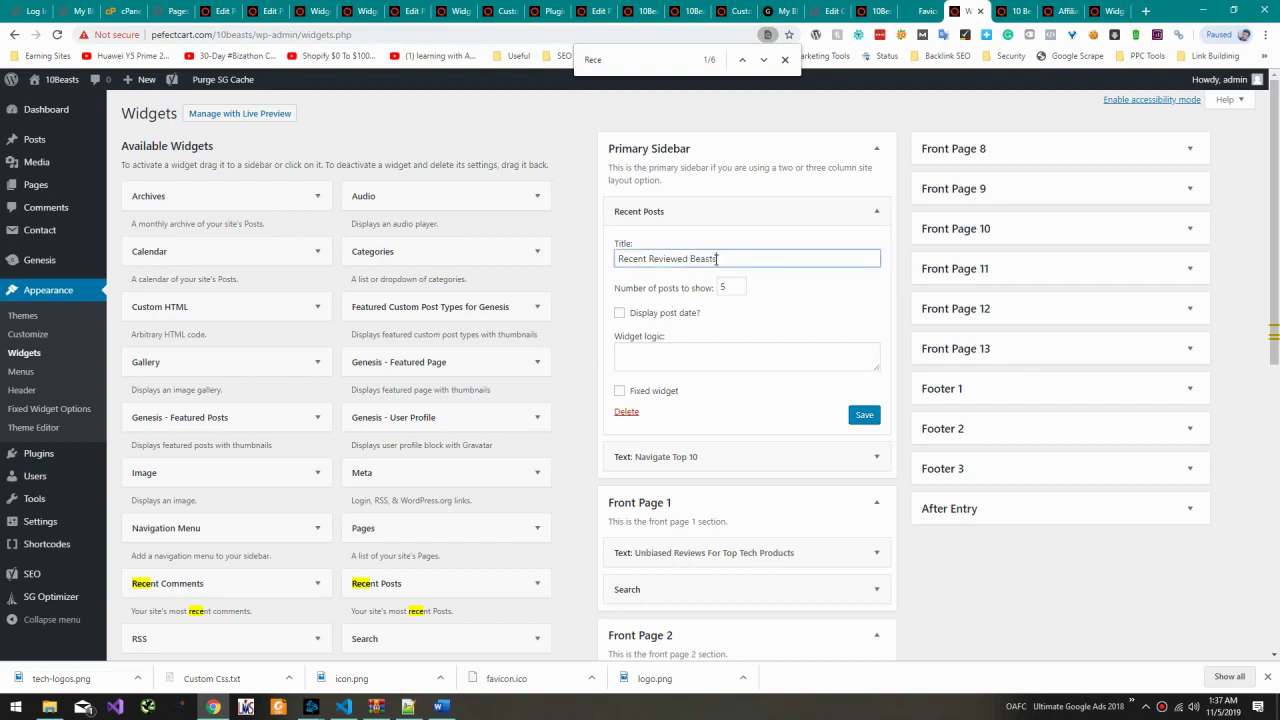
left_click(860, 424)
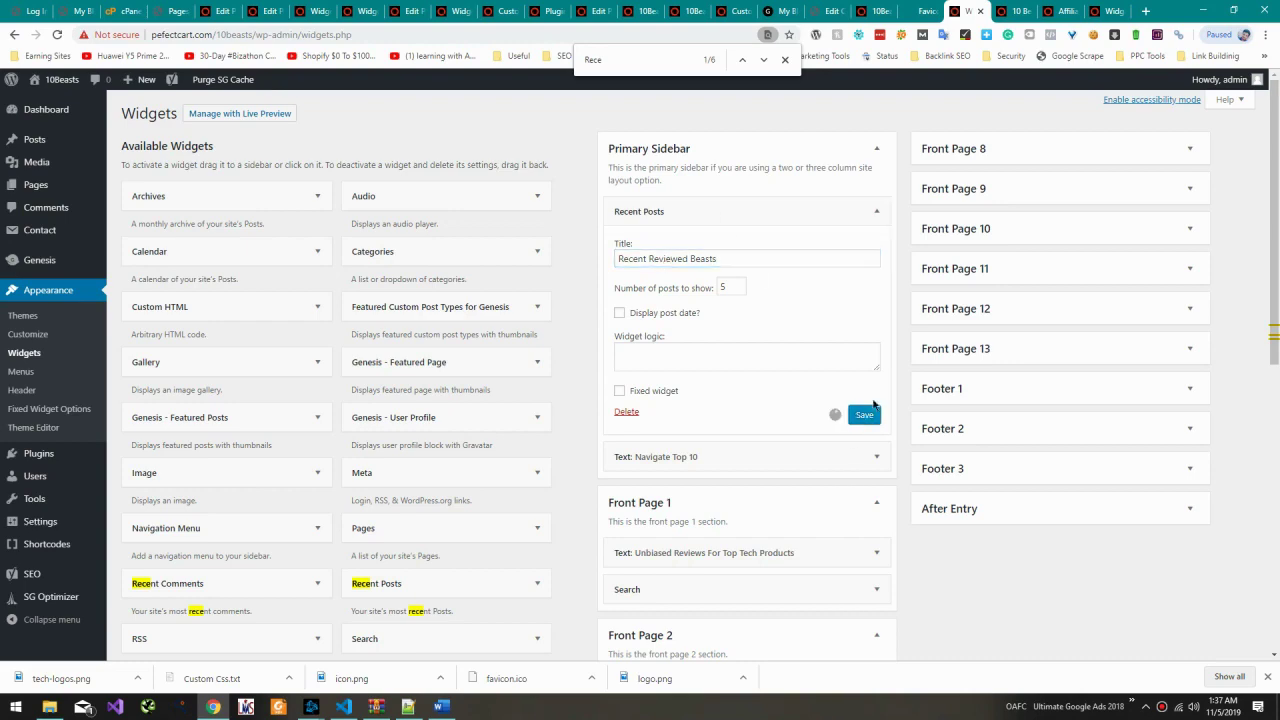
Step: Check the original article's sidebar again and search the available widgets for "social"
left_click(1064, 10)
left_click(1018, 10)
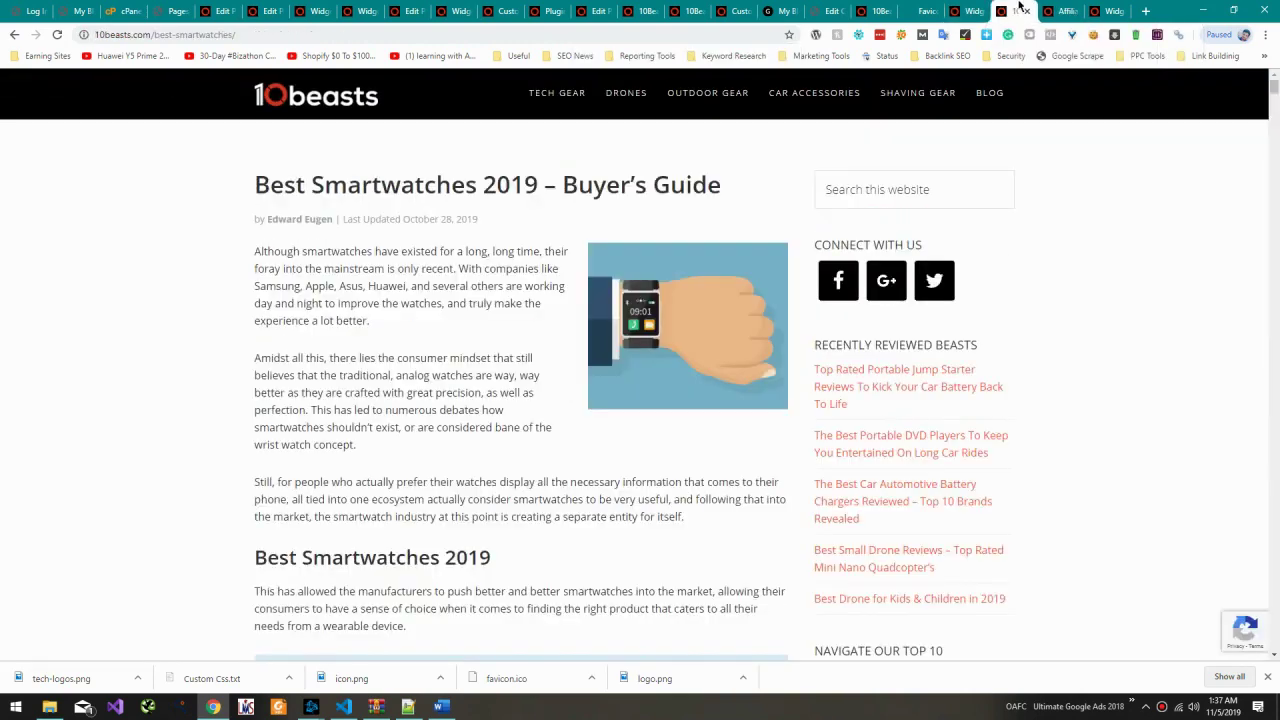
left_click(968, 16)
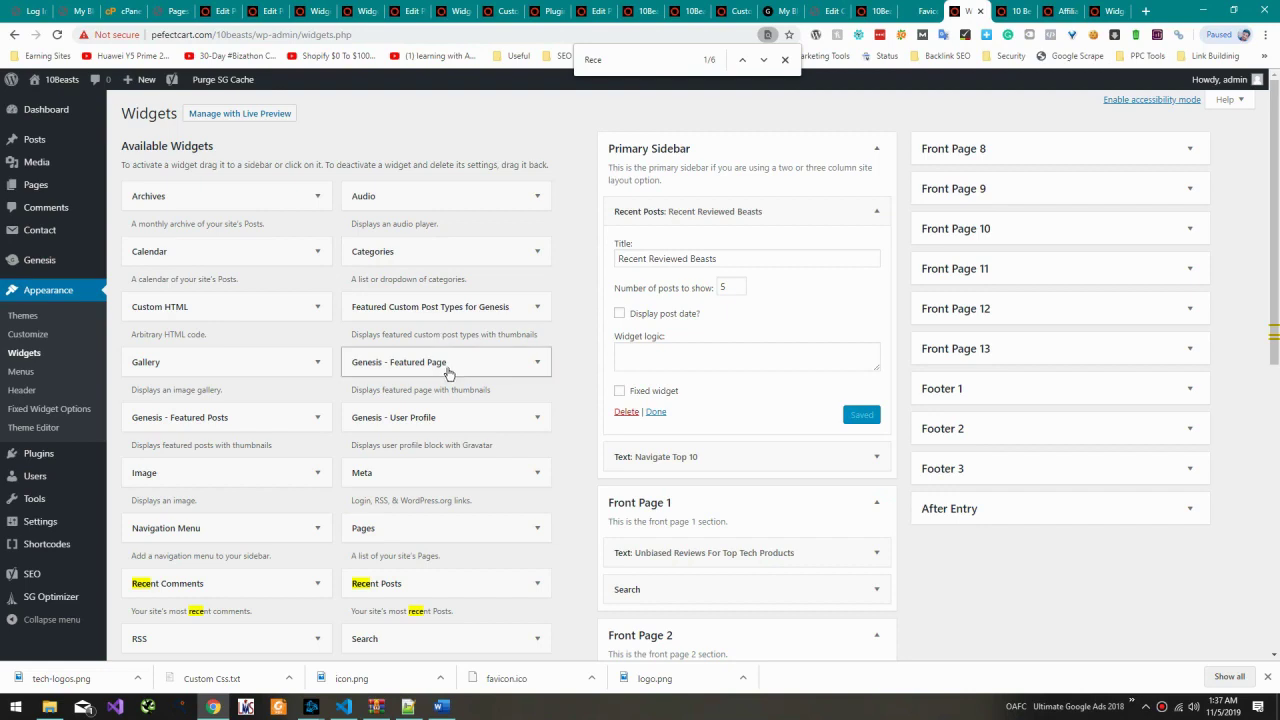
type("social")
scroll(473, 380, "down", 3)
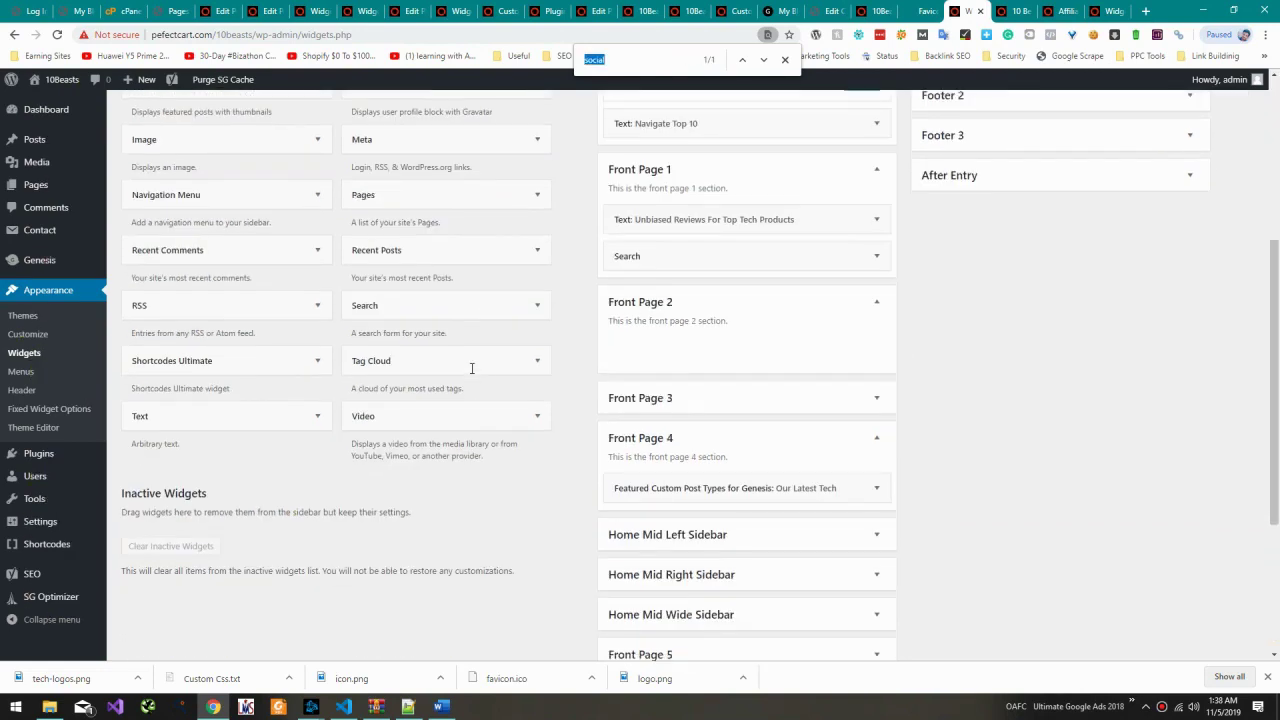
scroll(472, 368, "up", 3)
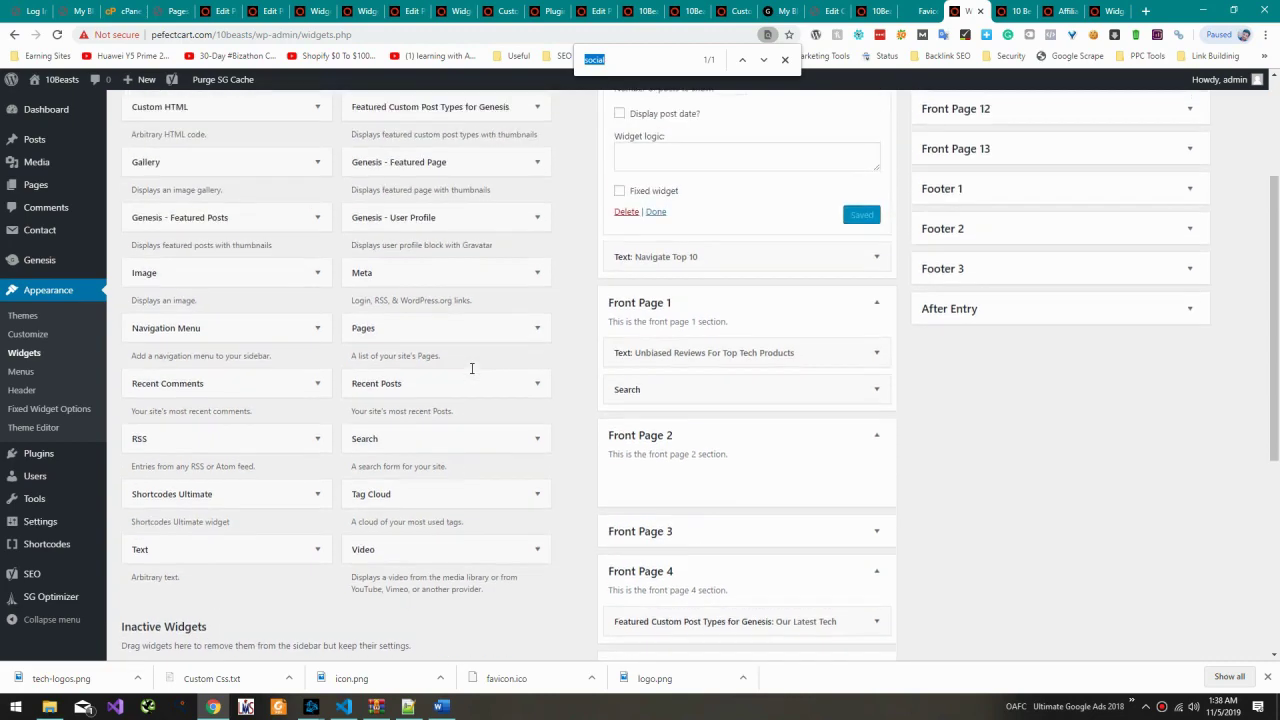
Step: Open the installed plugins list in a separate tab and look through it for a social icons plugin
scroll(472, 368, "up", 1)
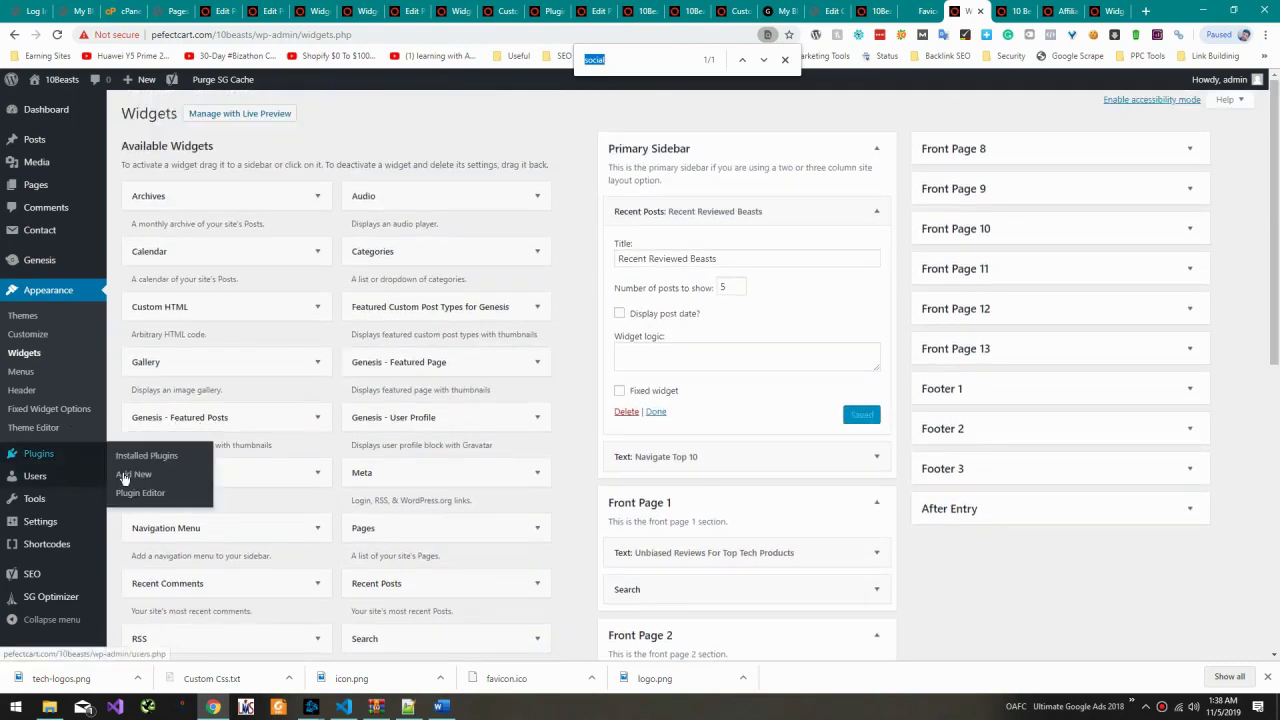
middle_click(146, 456)
left_click(975, 11)
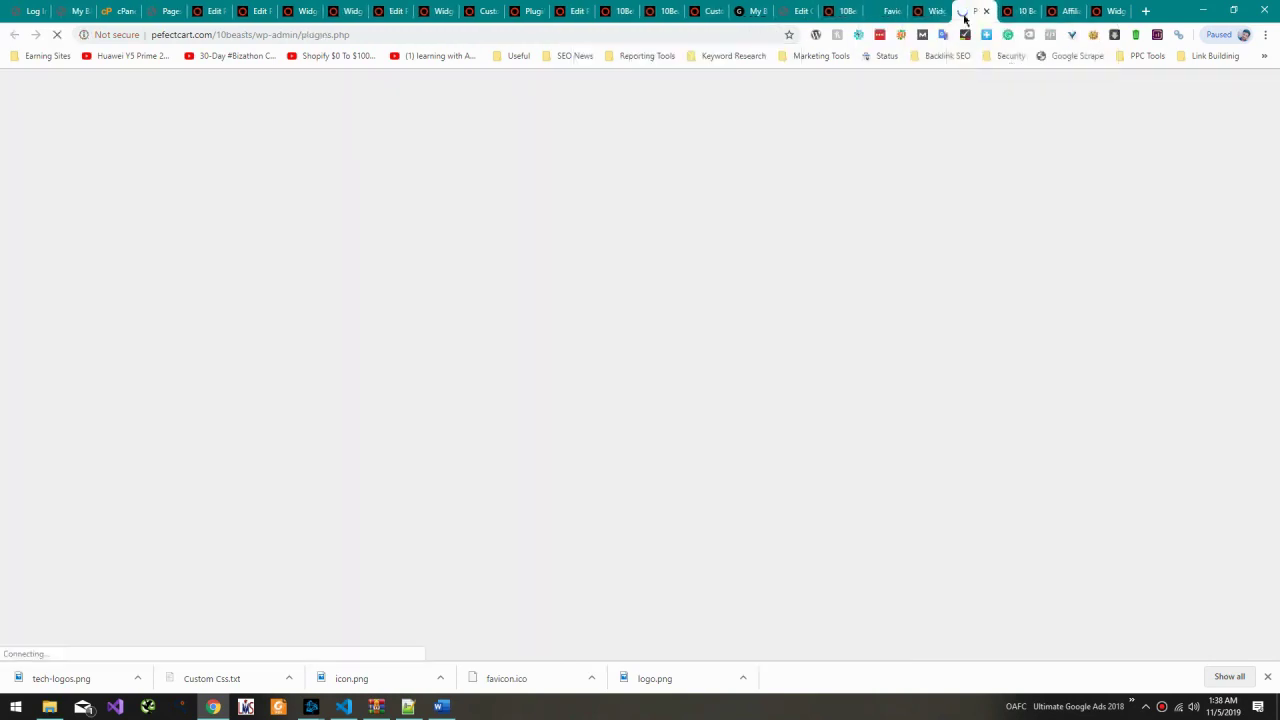
scroll(772, 364, "down", 3)
scroll(772, 364, "up", 2)
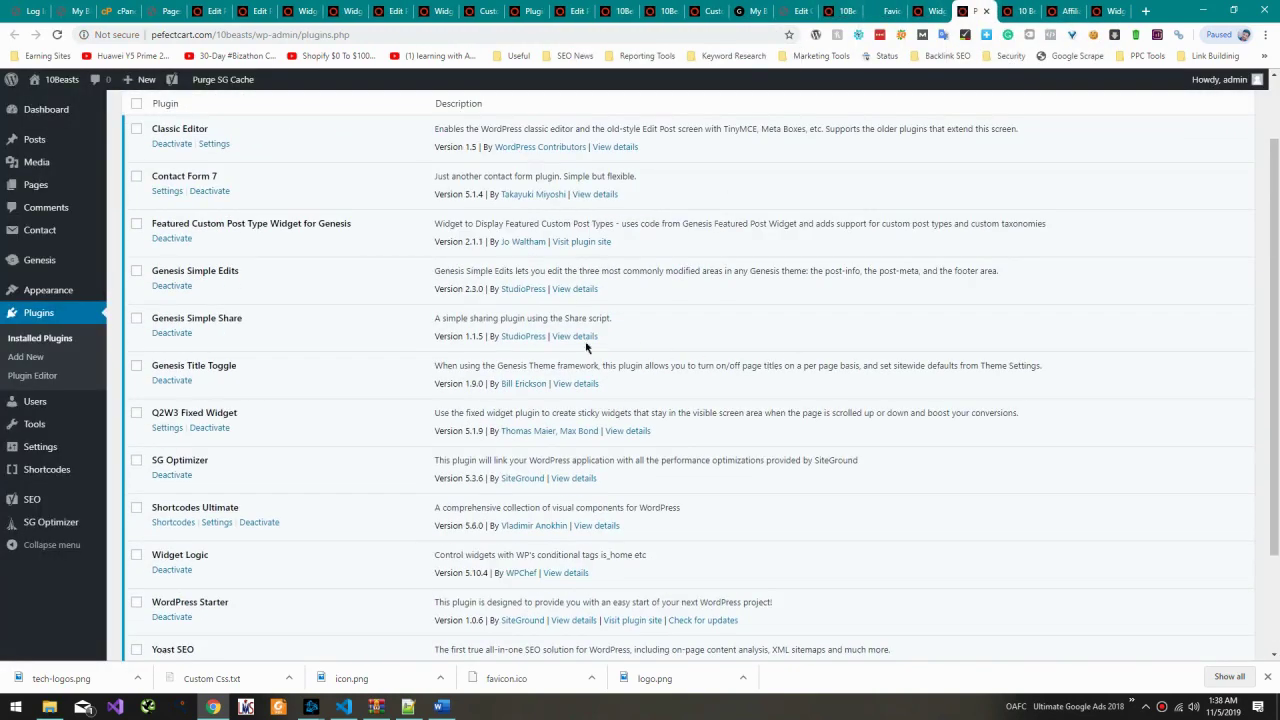
Step: Inspect the markup of the Connect With Us icons on the original Best Smartwatches article to identify the plugin behind them
left_click(1058, 12)
left_click(1112, 11)
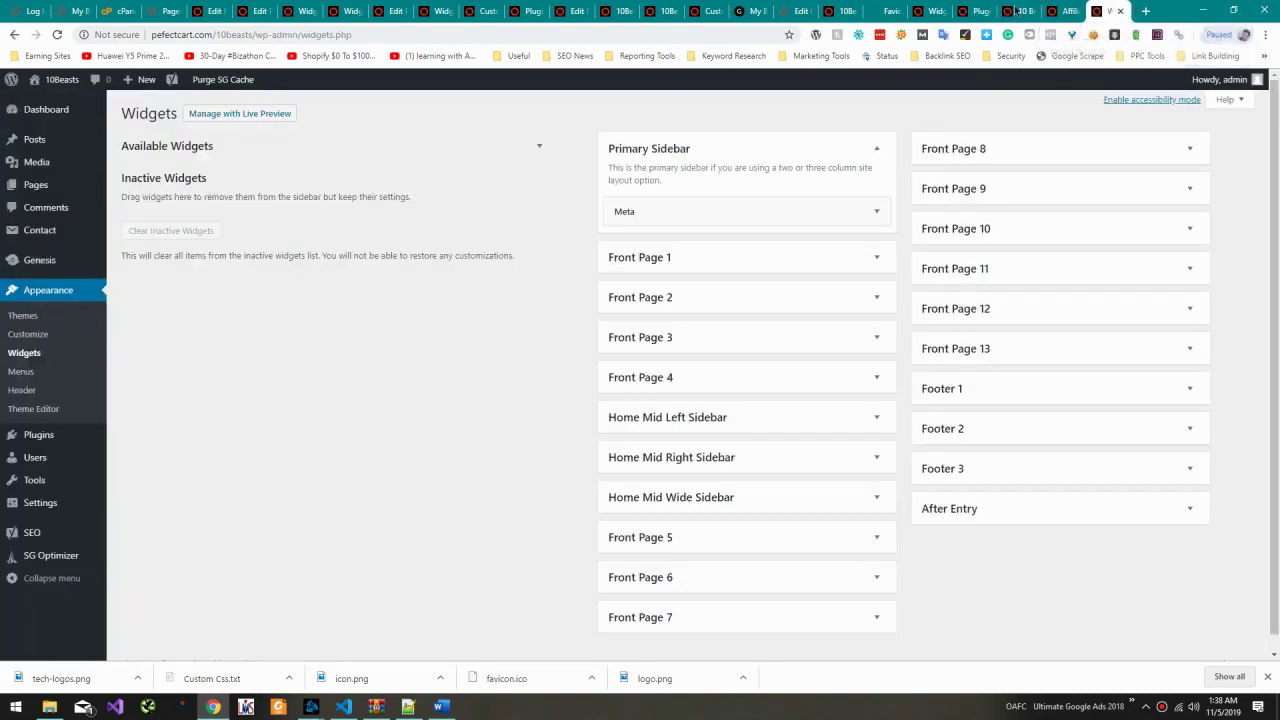
left_click(1019, 11)
right_click(884, 286)
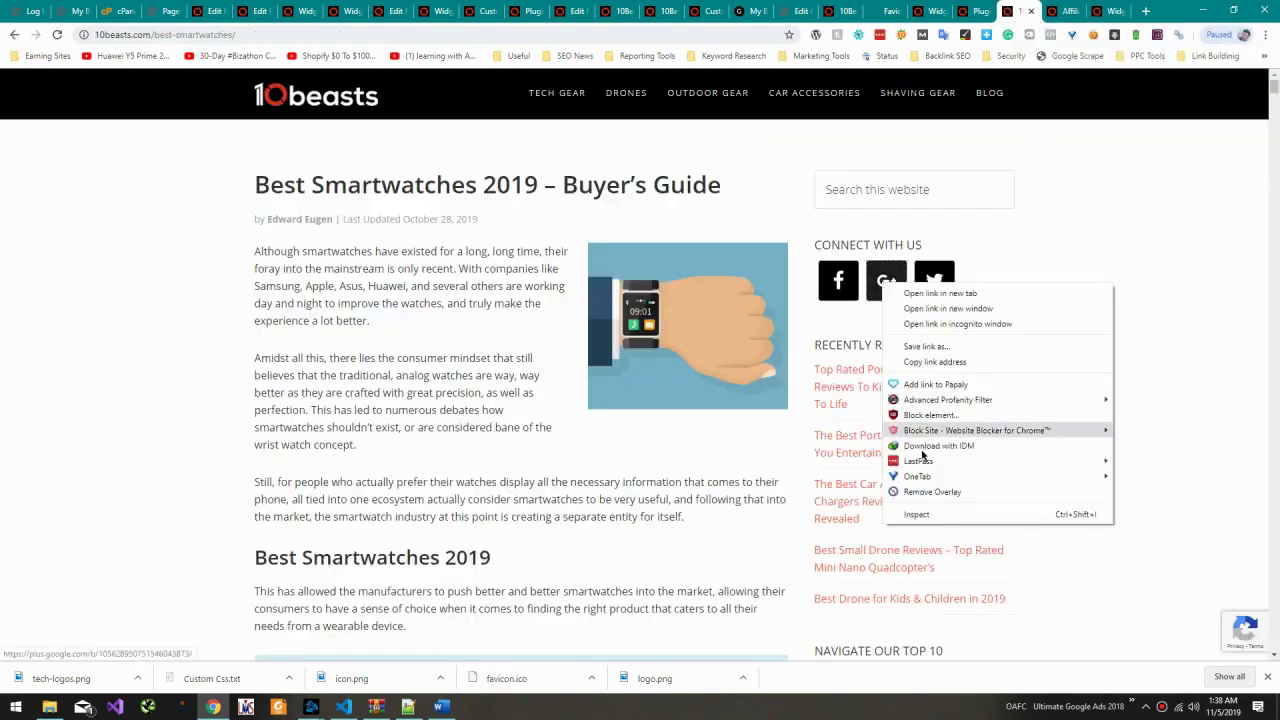
left_click(920, 515)
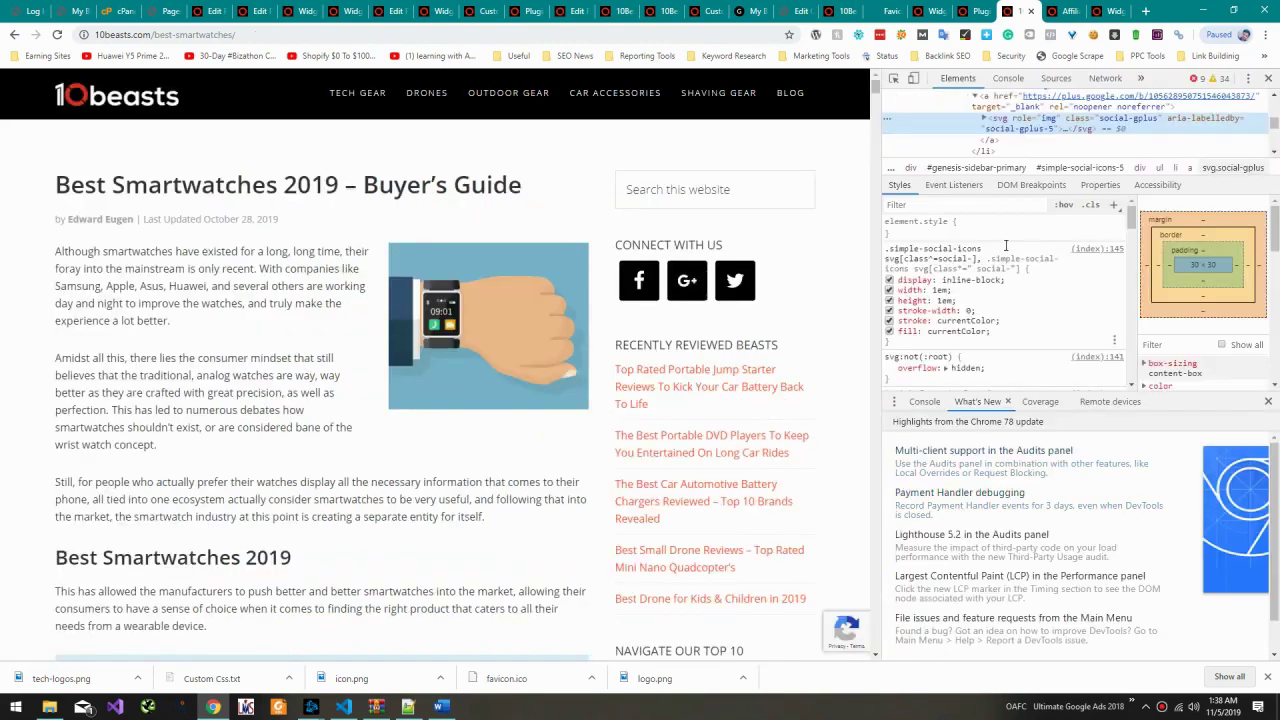
scroll(1075, 132, "up", 2)
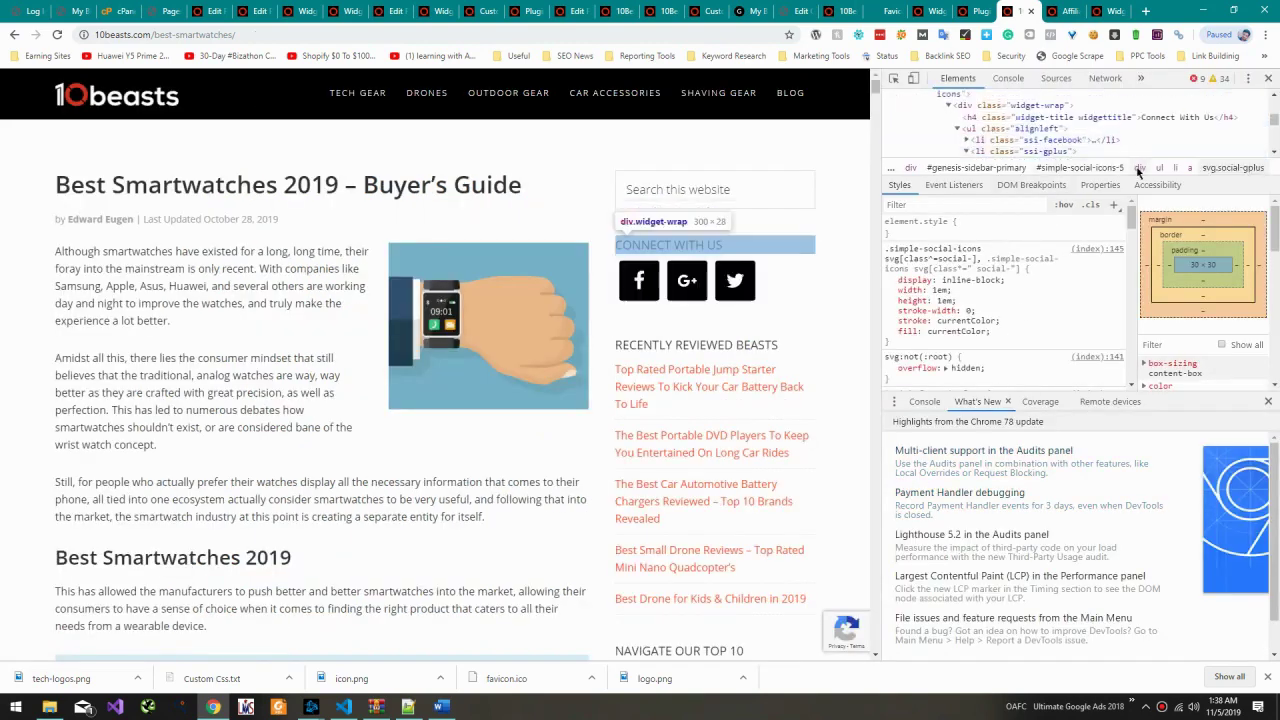
left_click_drag(1135, 172, 1135, 319)
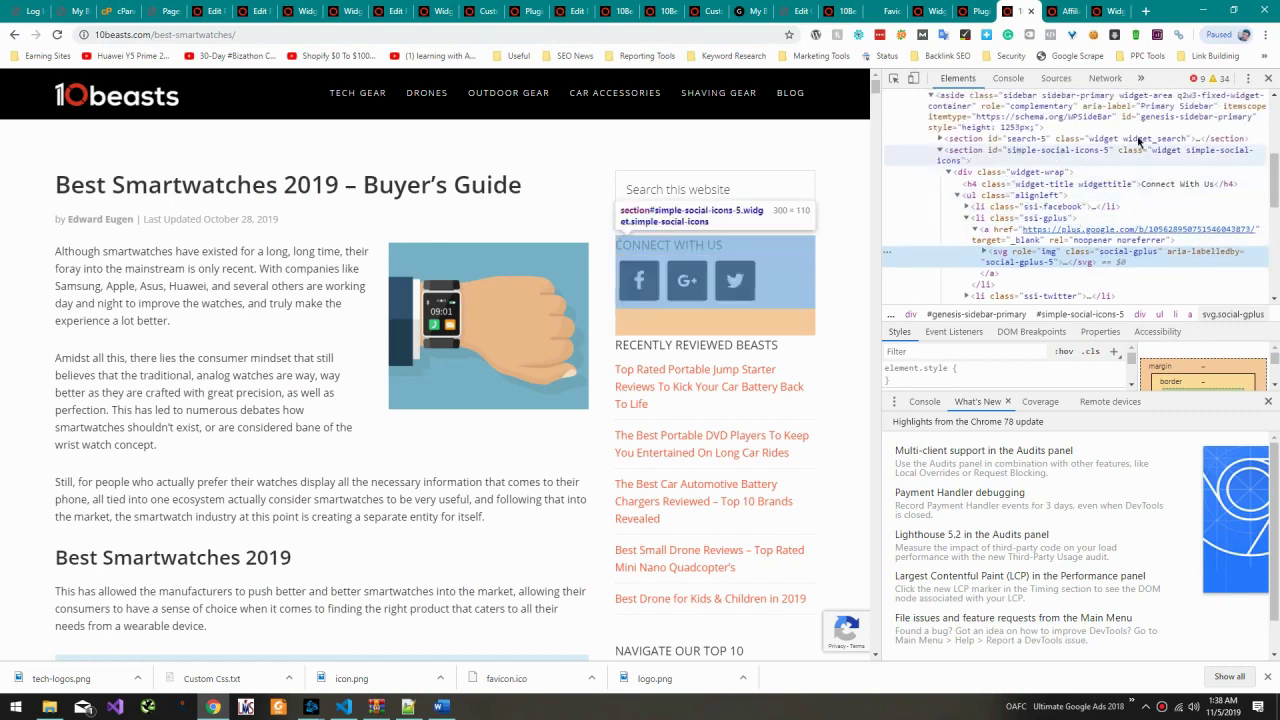
left_click(1268, 78)
Step: Open the Genesis Plugins listing to view the plugins offered by StudioPress
left_click(1078, 10)
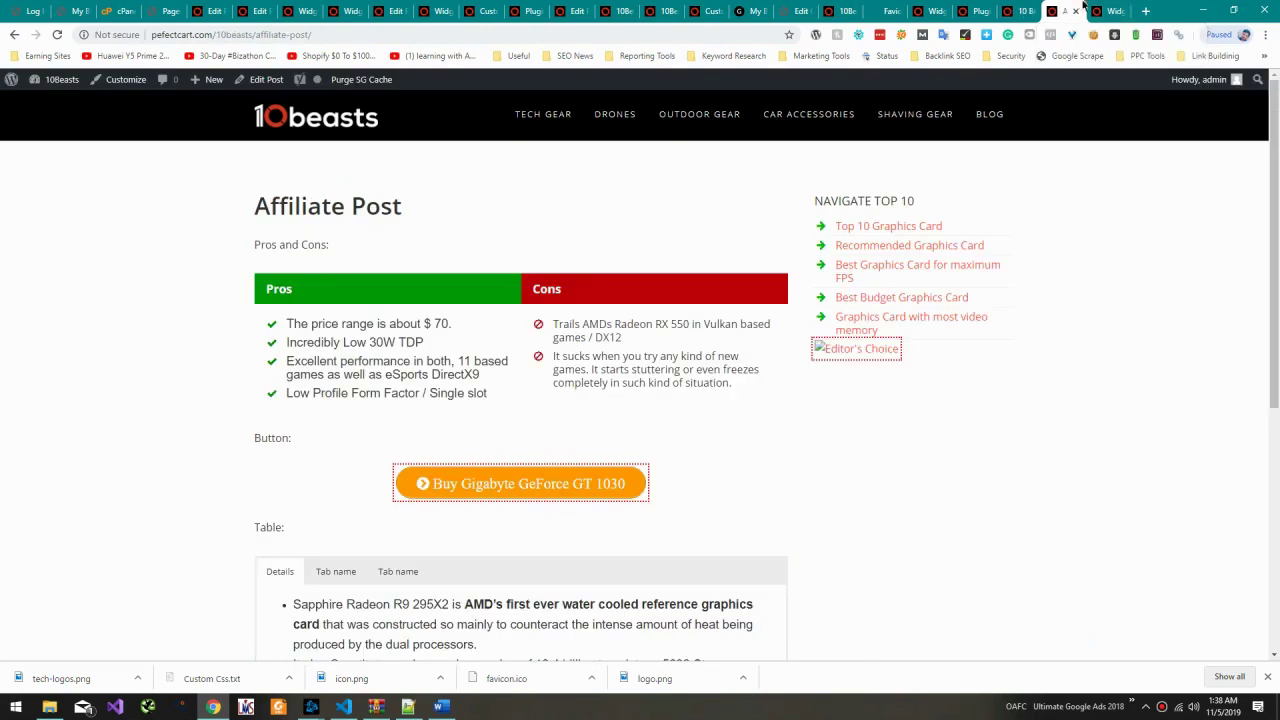
left_click(1108, 10)
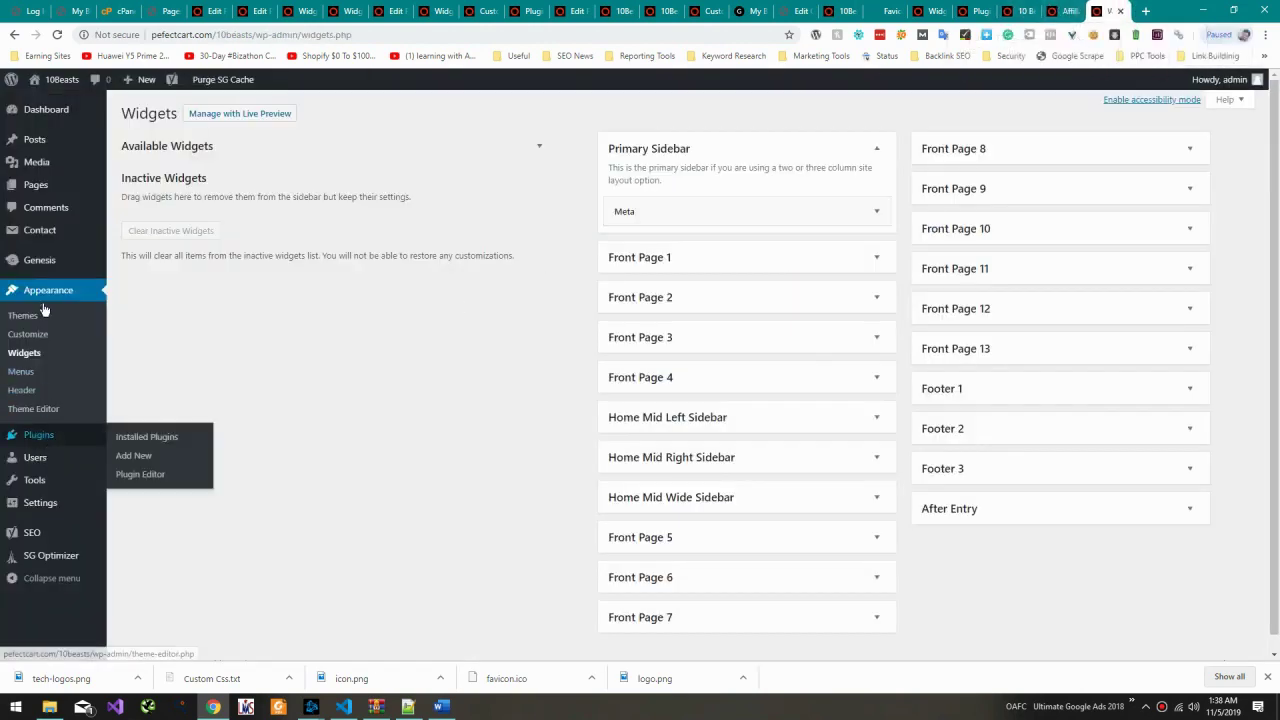
mouse_move(62, 262)
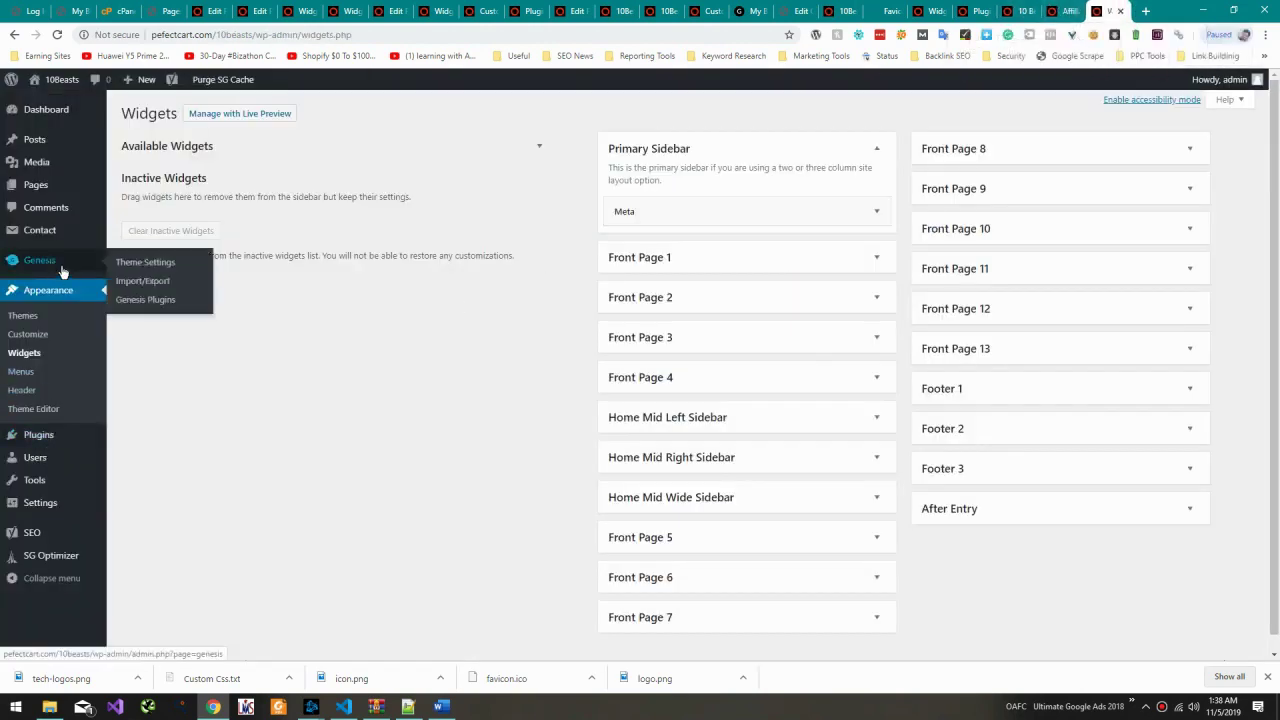
left_click(163, 282)
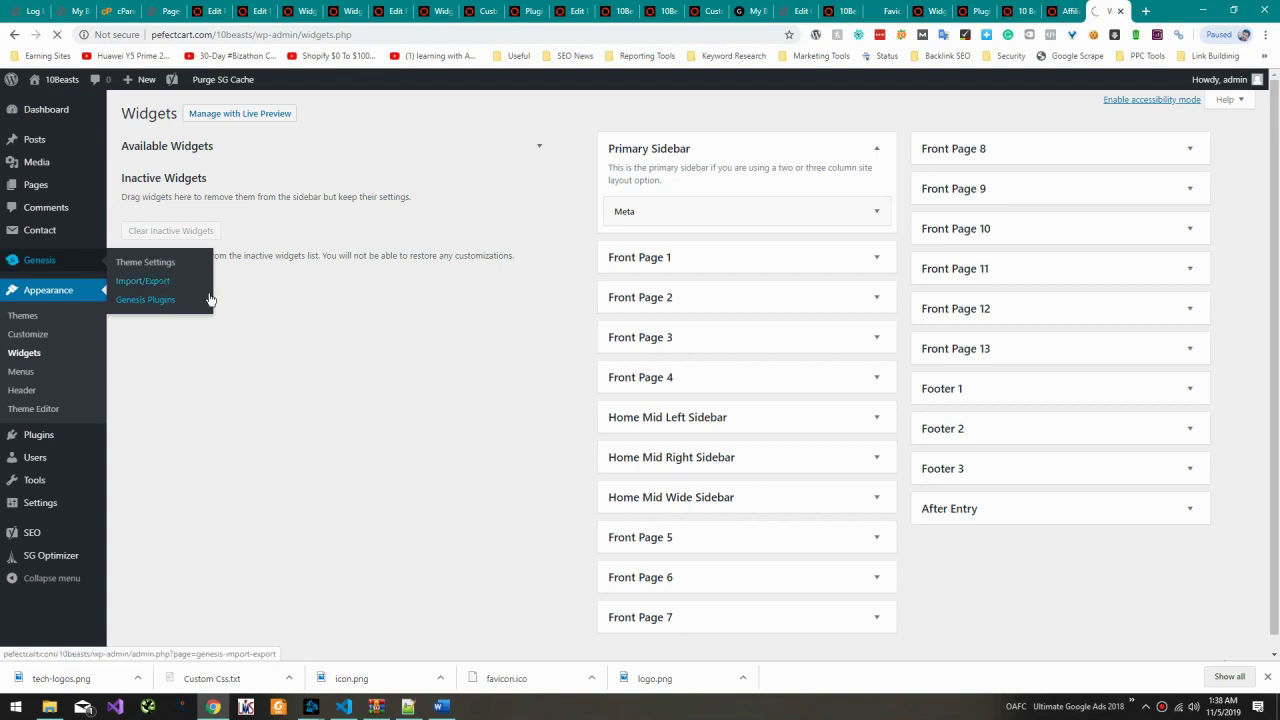
left_click(210, 299)
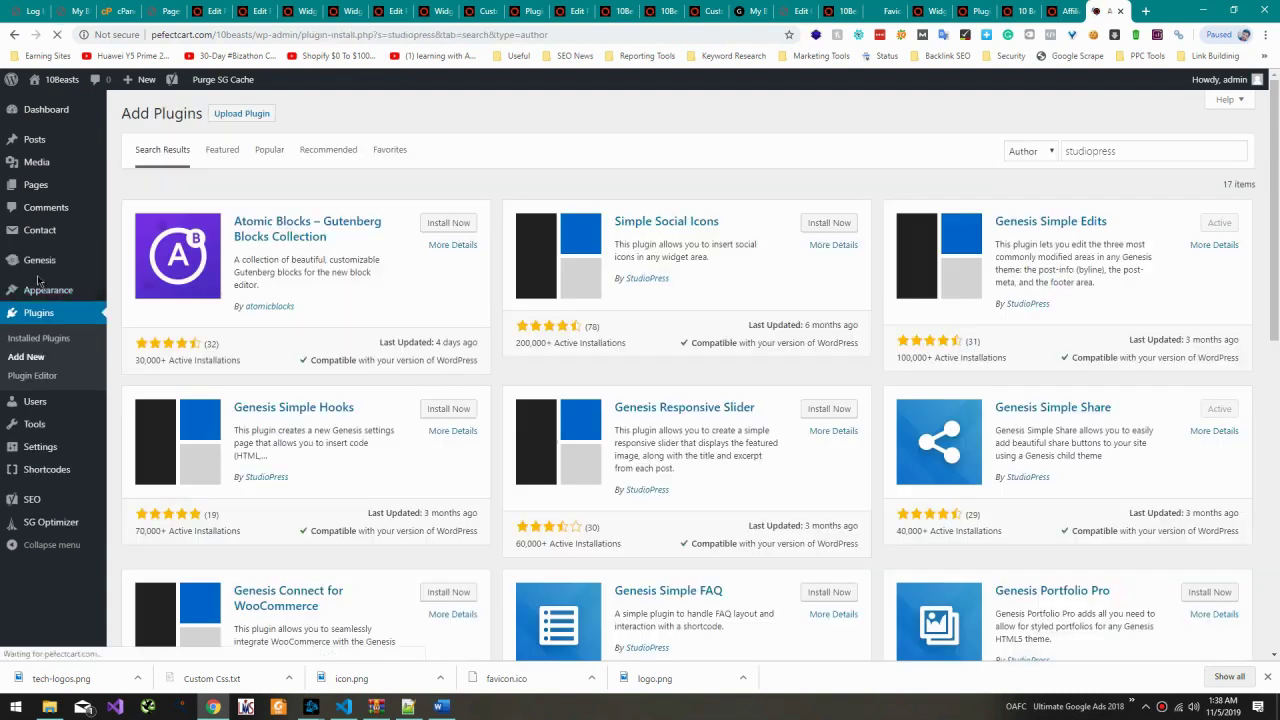
Step: In the Genesis Simple Share settings, enable sharing on posts with the Facebook, Twitter and Pinterest buttons, and save
mouse_move(50, 264)
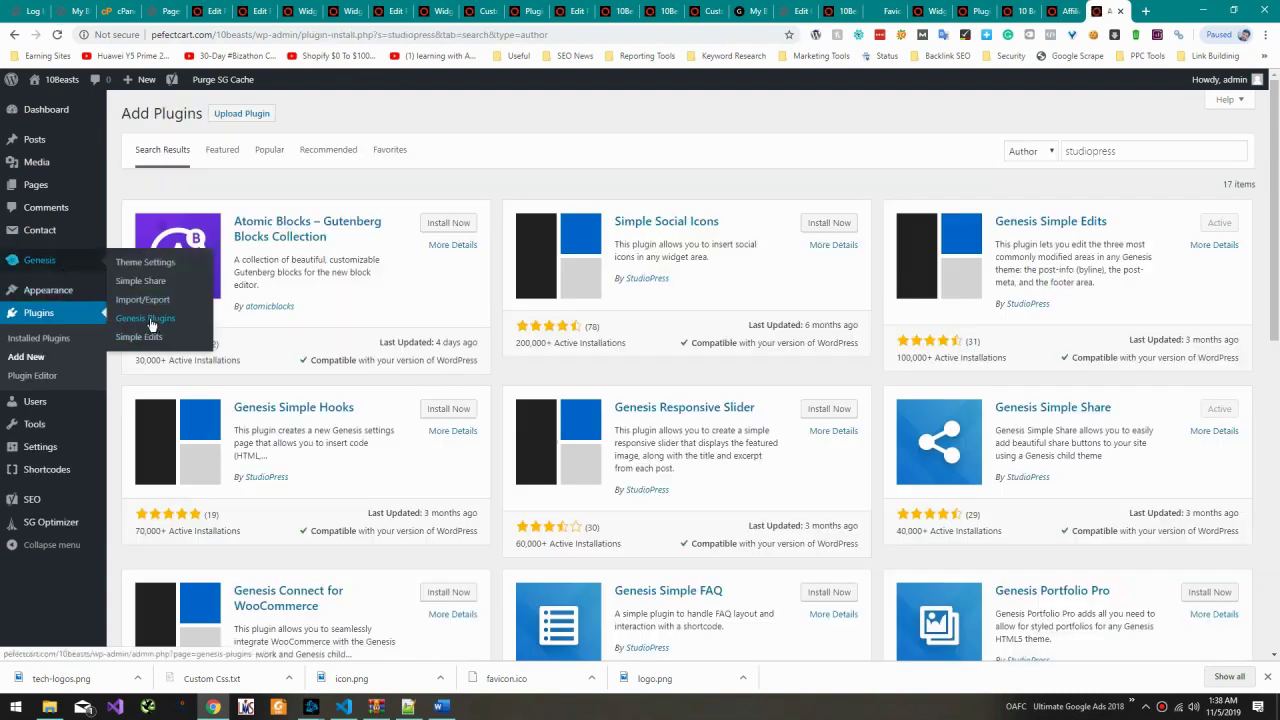
left_click(148, 283)
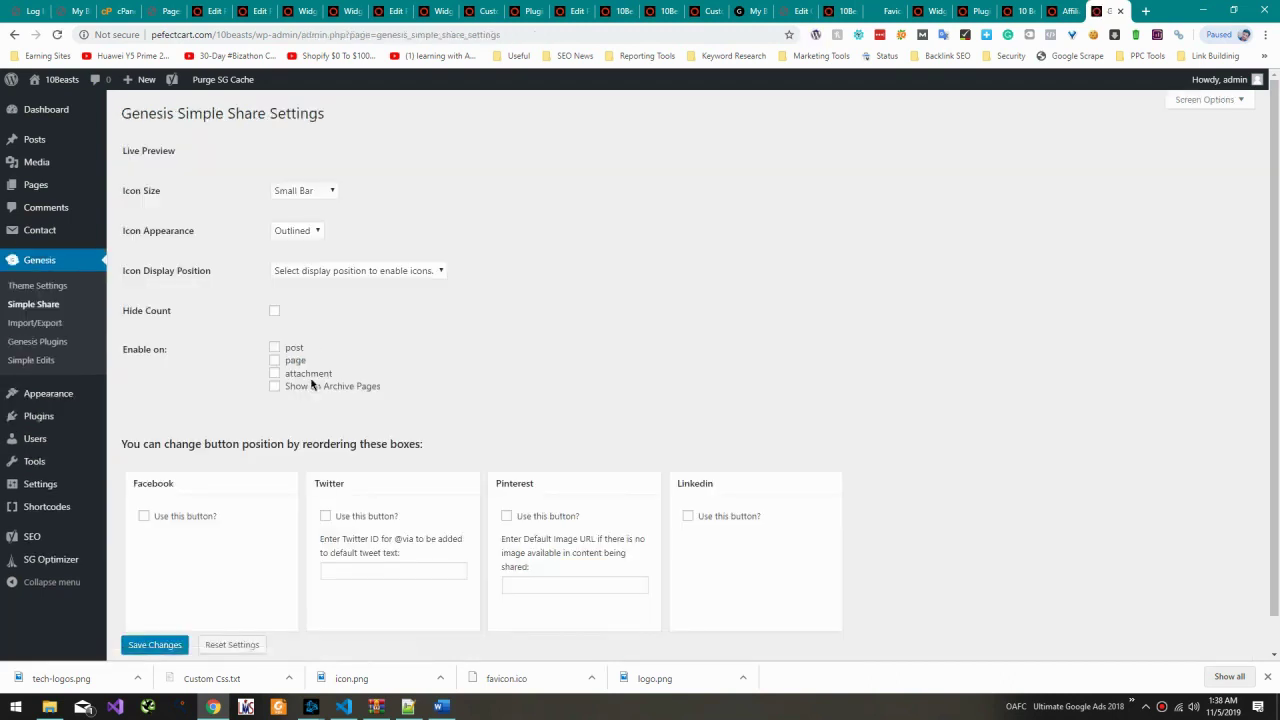
scroll(311, 382, "down", 1)
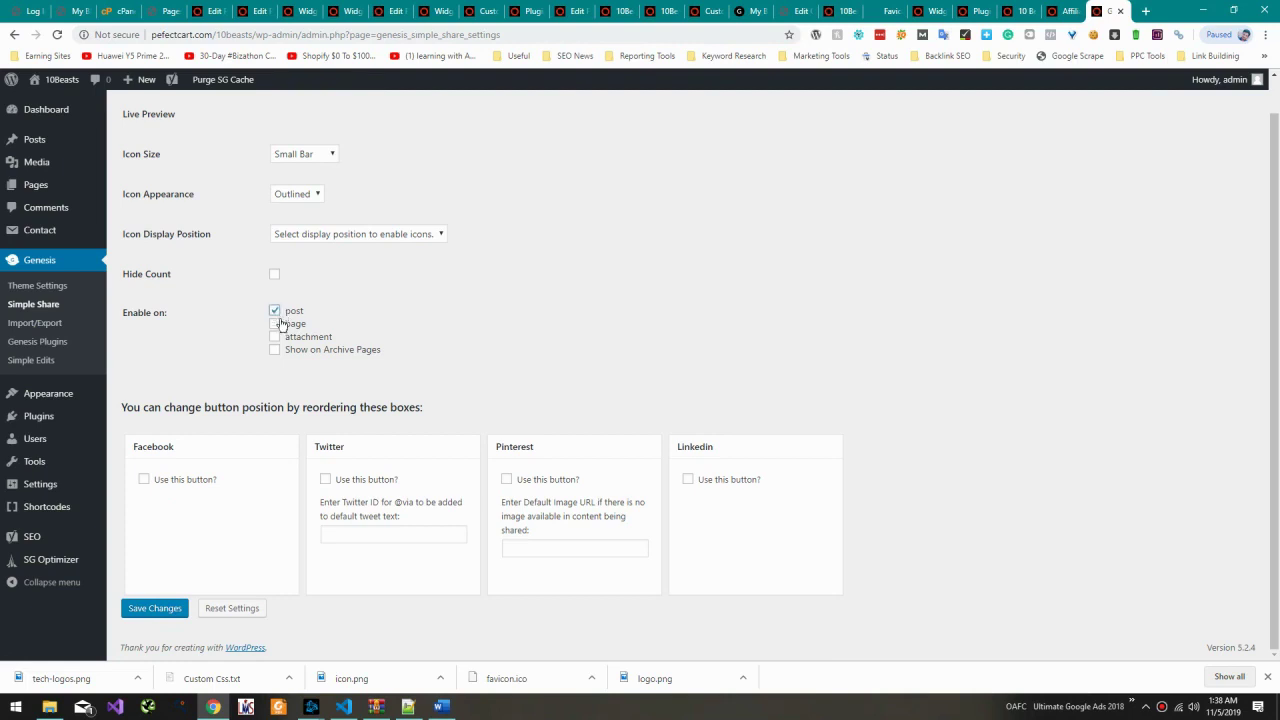
left_click(154, 609)
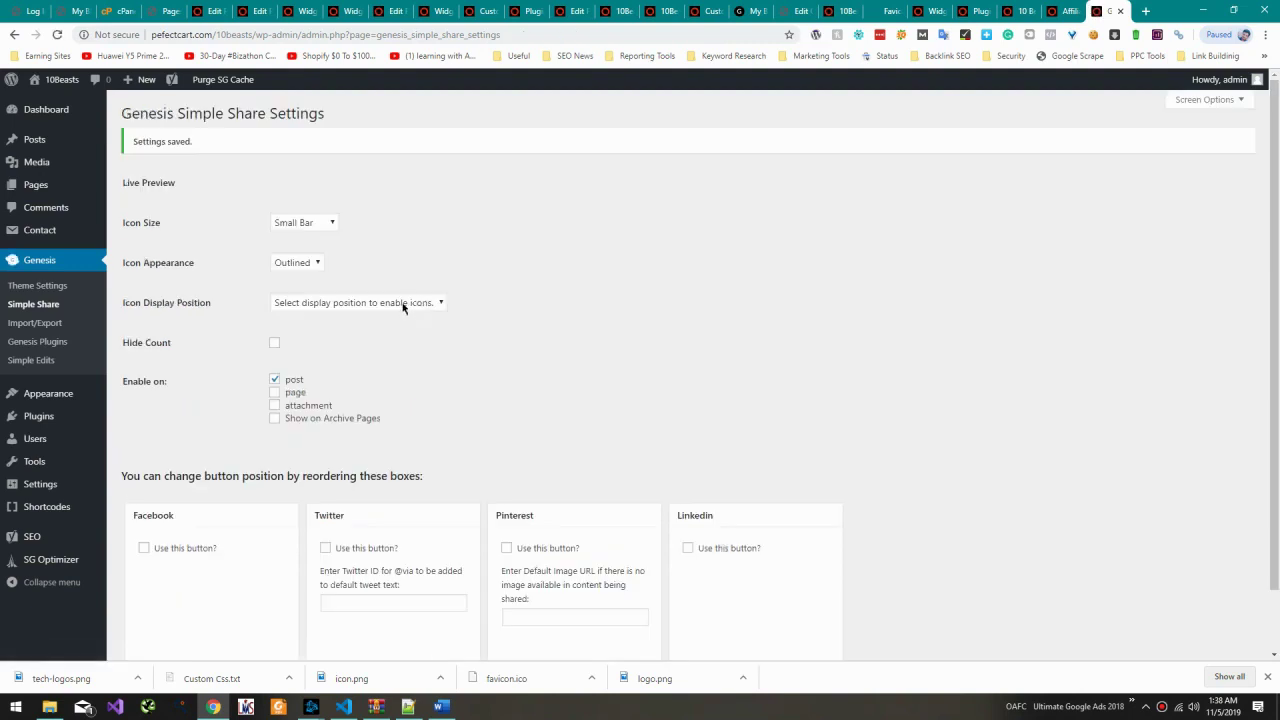
scroll(429, 355, "down", 2)
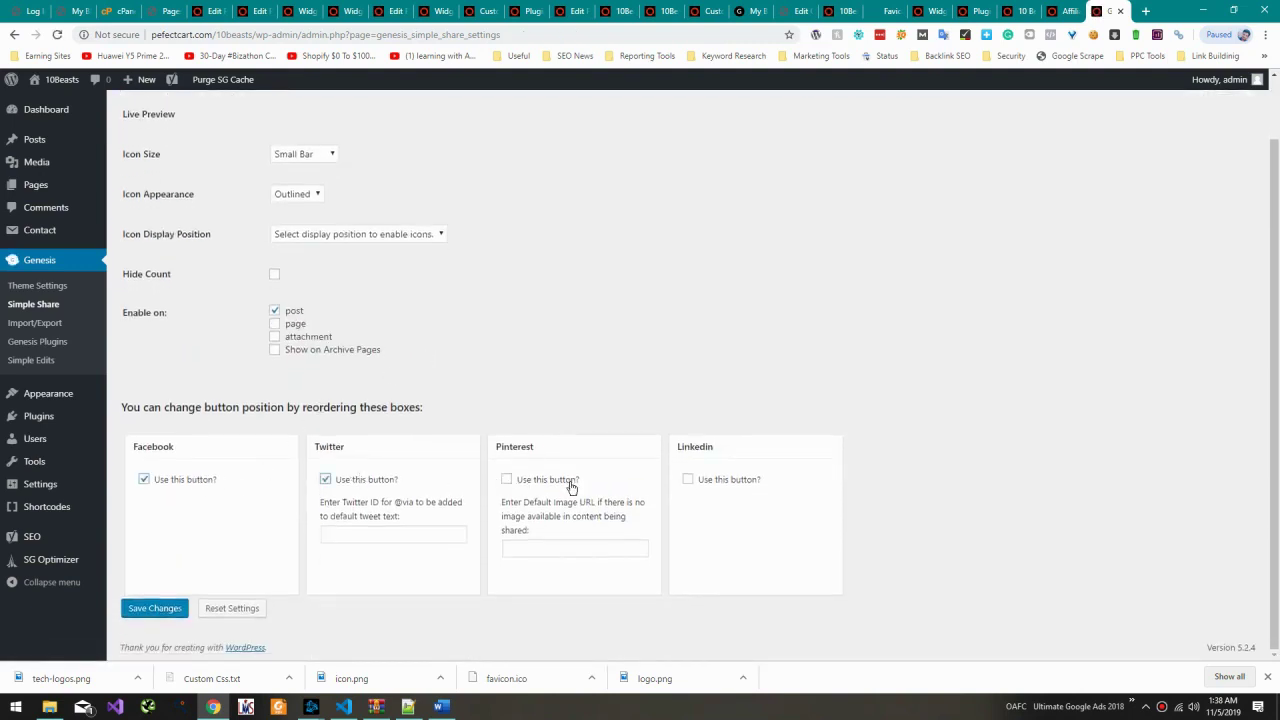
left_click(155, 609)
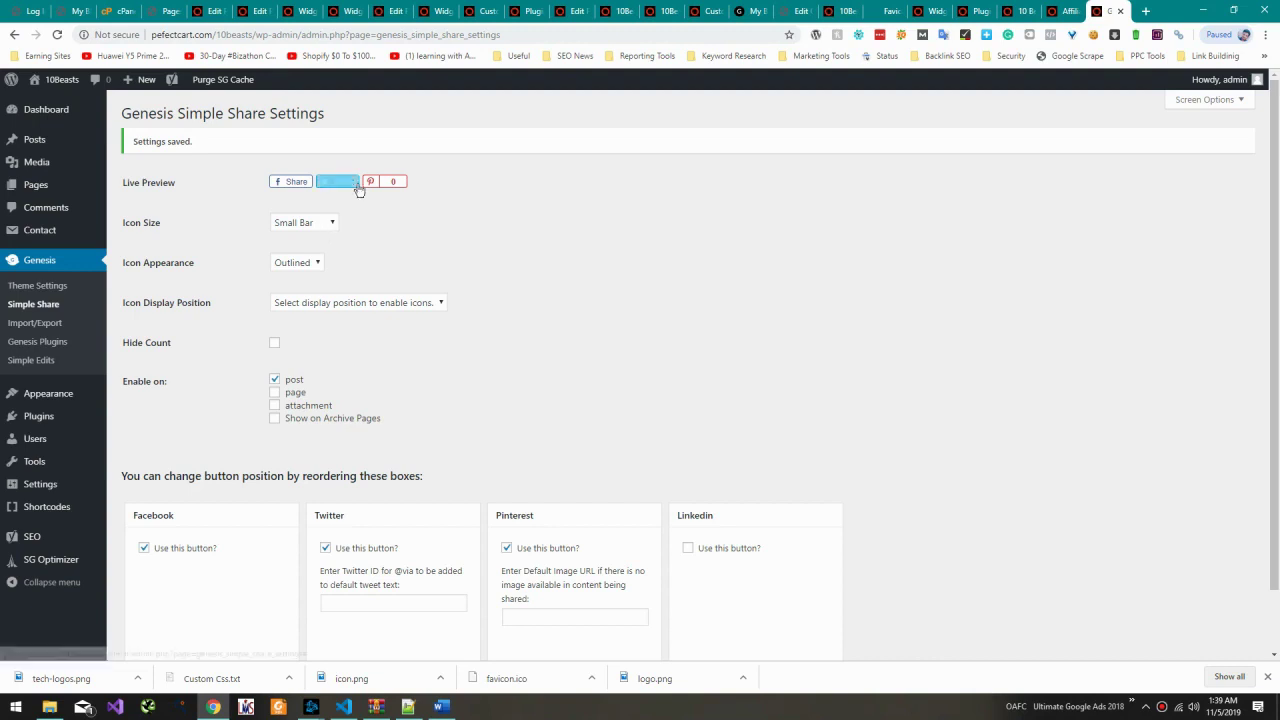
Step: Reload the Affiliate Post and check its content and sidebar for the share buttons
left_click(1068, 10)
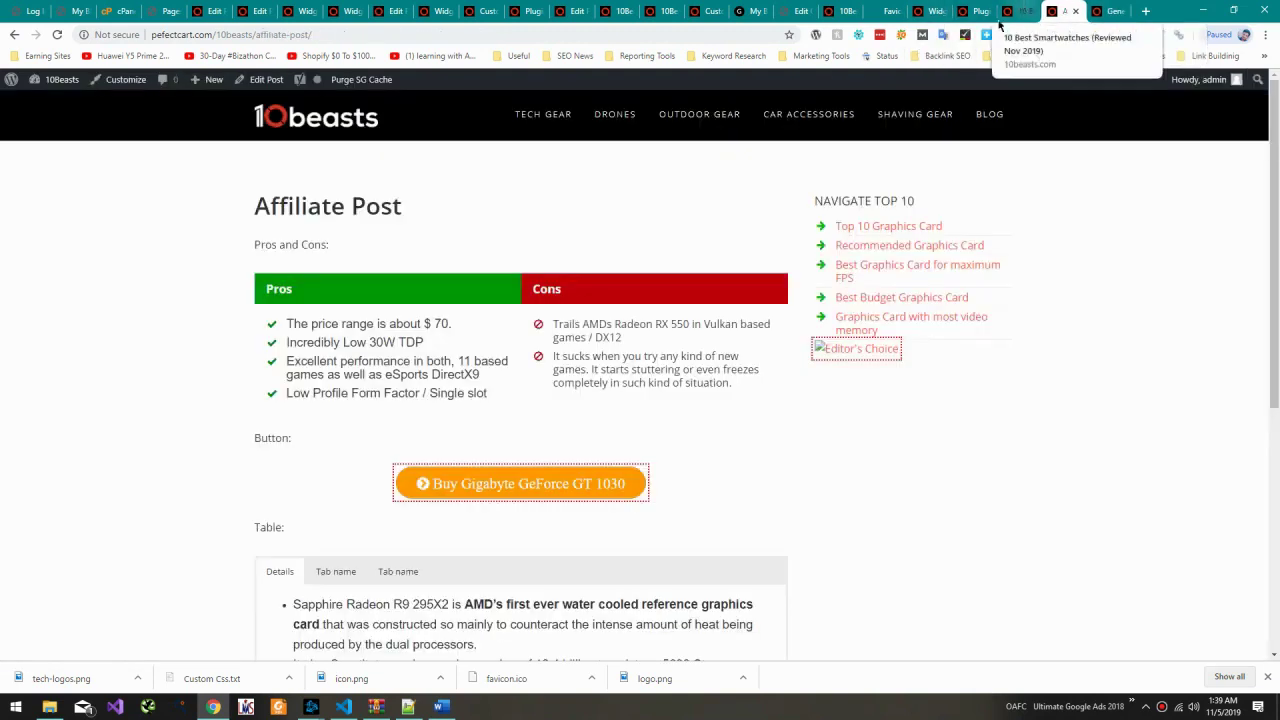
key("F5")
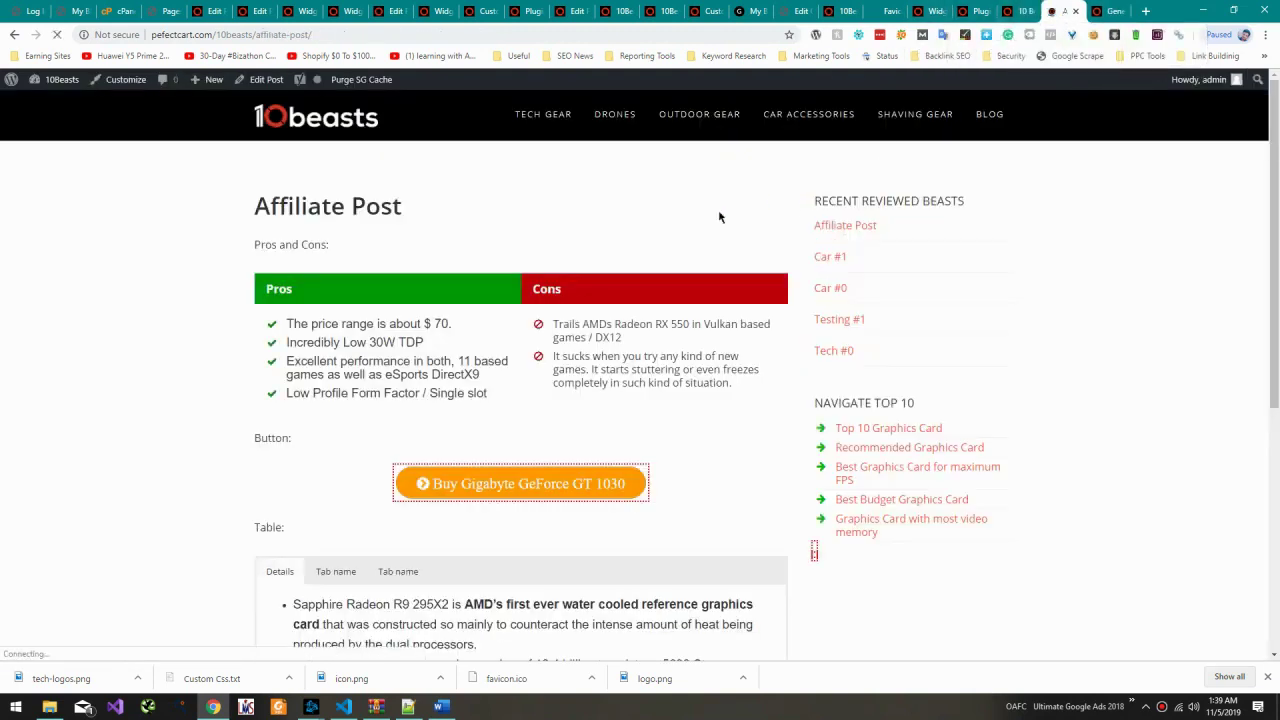
scroll(749, 377, "down", 4)
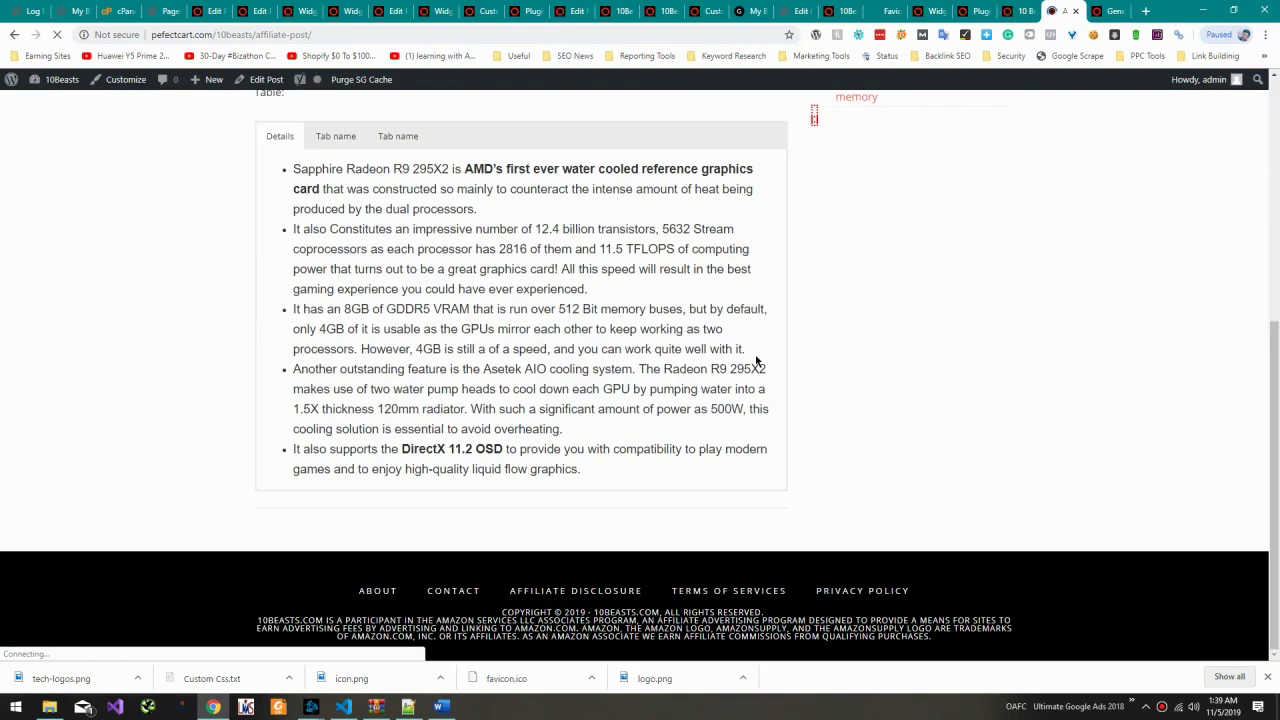
scroll(757, 360, "up", 4)
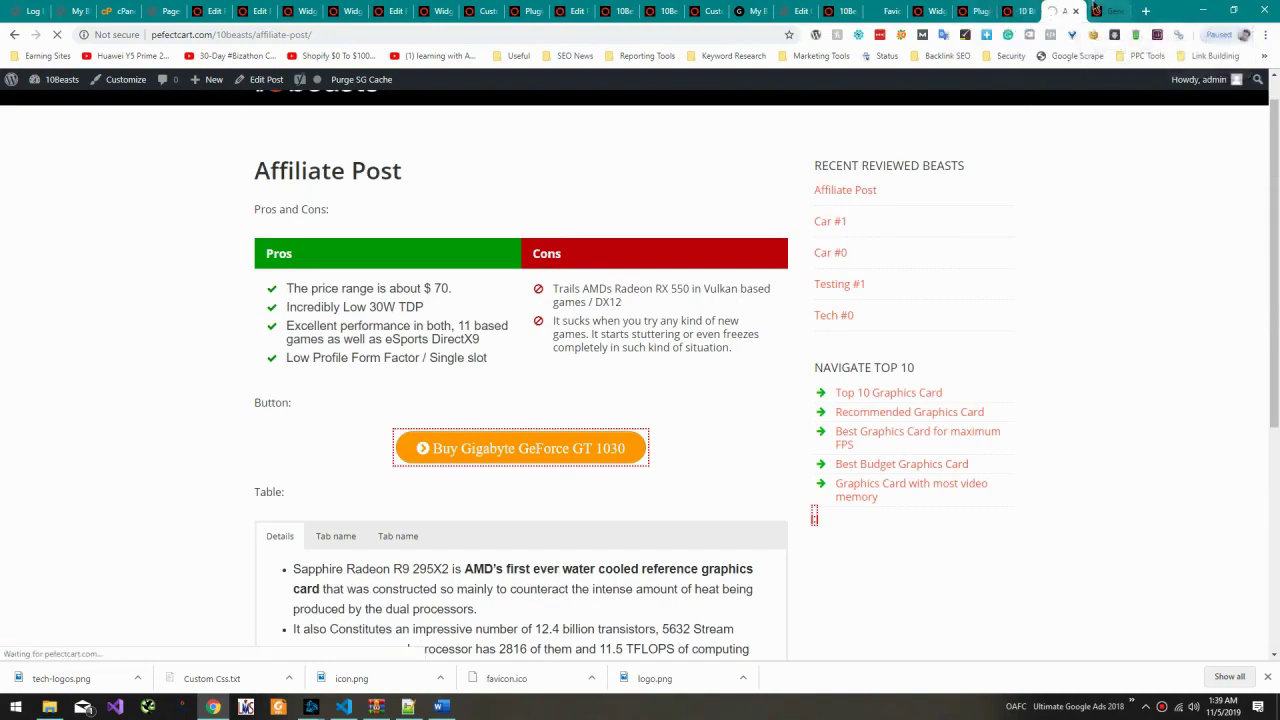
Step: Compare the share icon sizes in Genesis Simple Share, set the icon size to Medium Bar, and save
left_click(1105, 11)
scroll(810, 304, "down", 2)
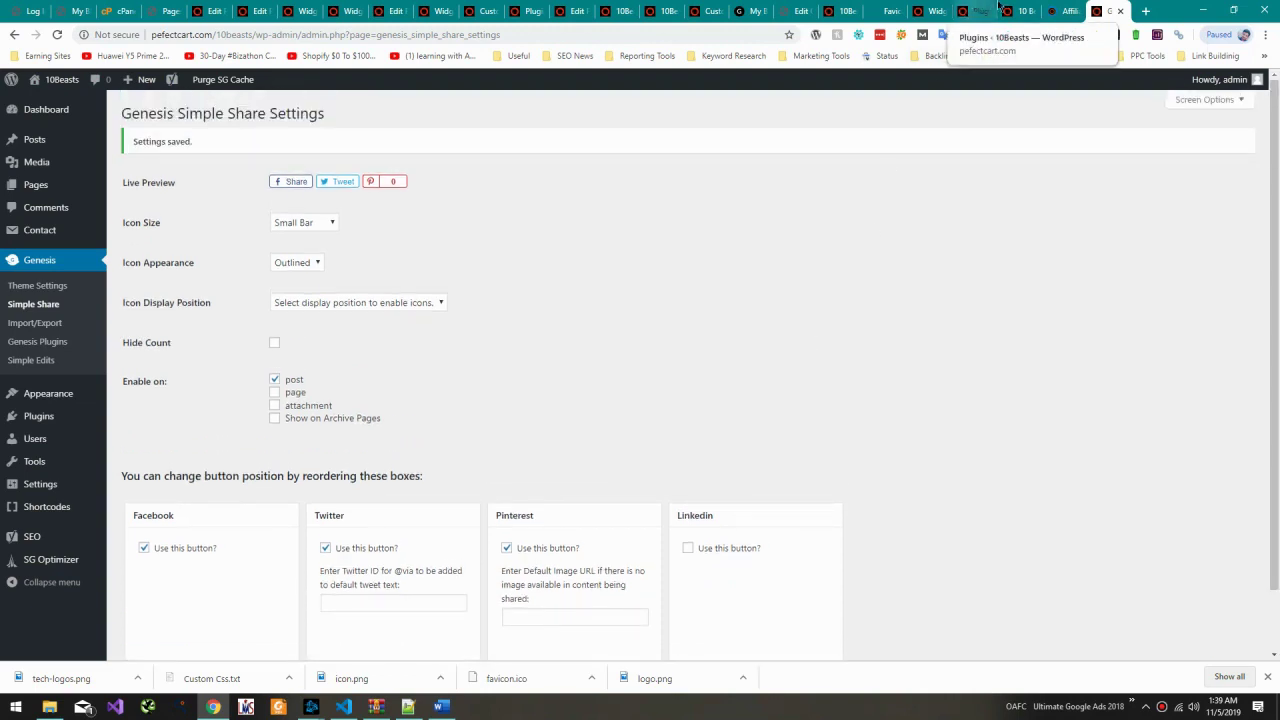
left_click(300, 222)
left_click(312, 252)
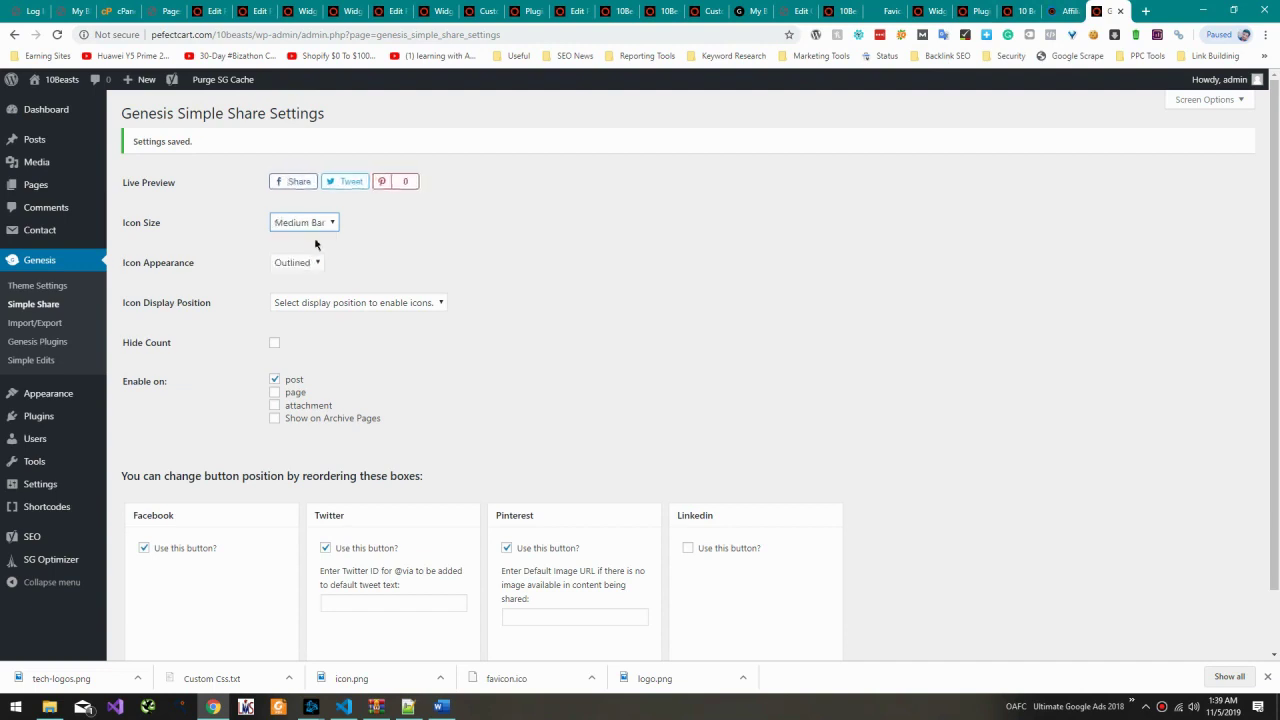
left_click(317, 224)
left_click(328, 266)
left_click(328, 258)
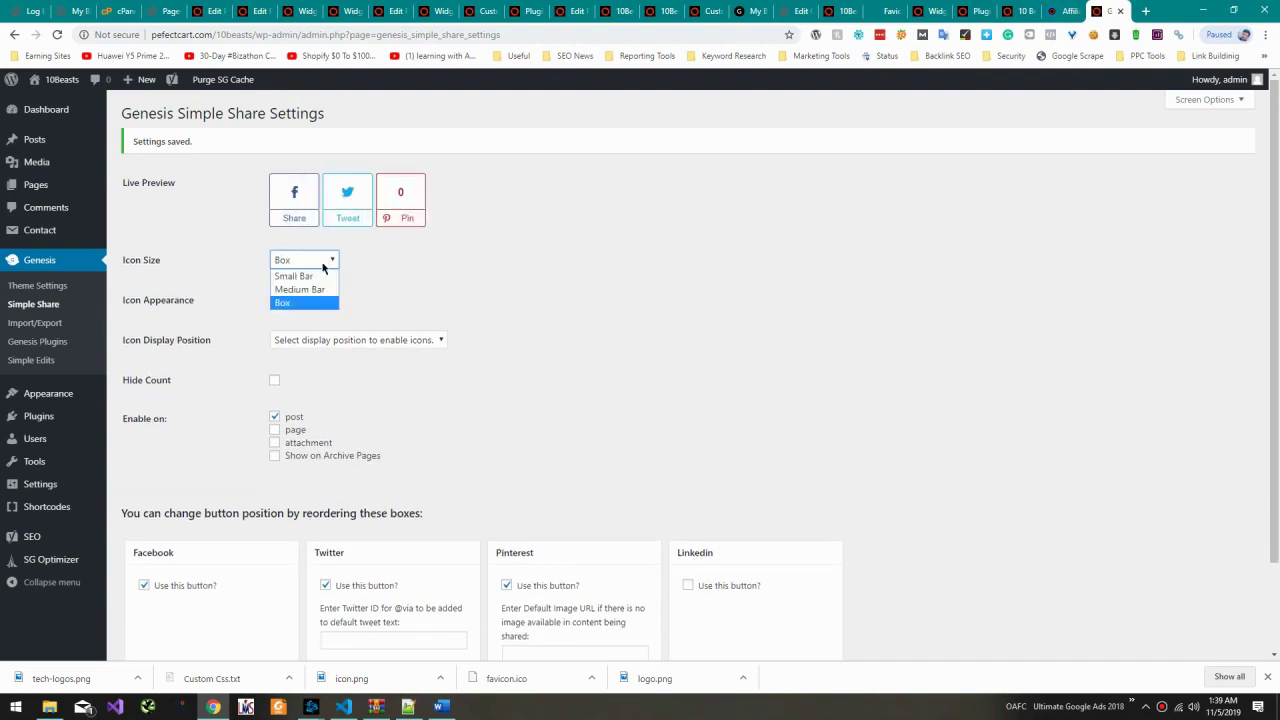
left_click(319, 290)
scroll(300, 450, "down", 2)
left_click(155, 608)
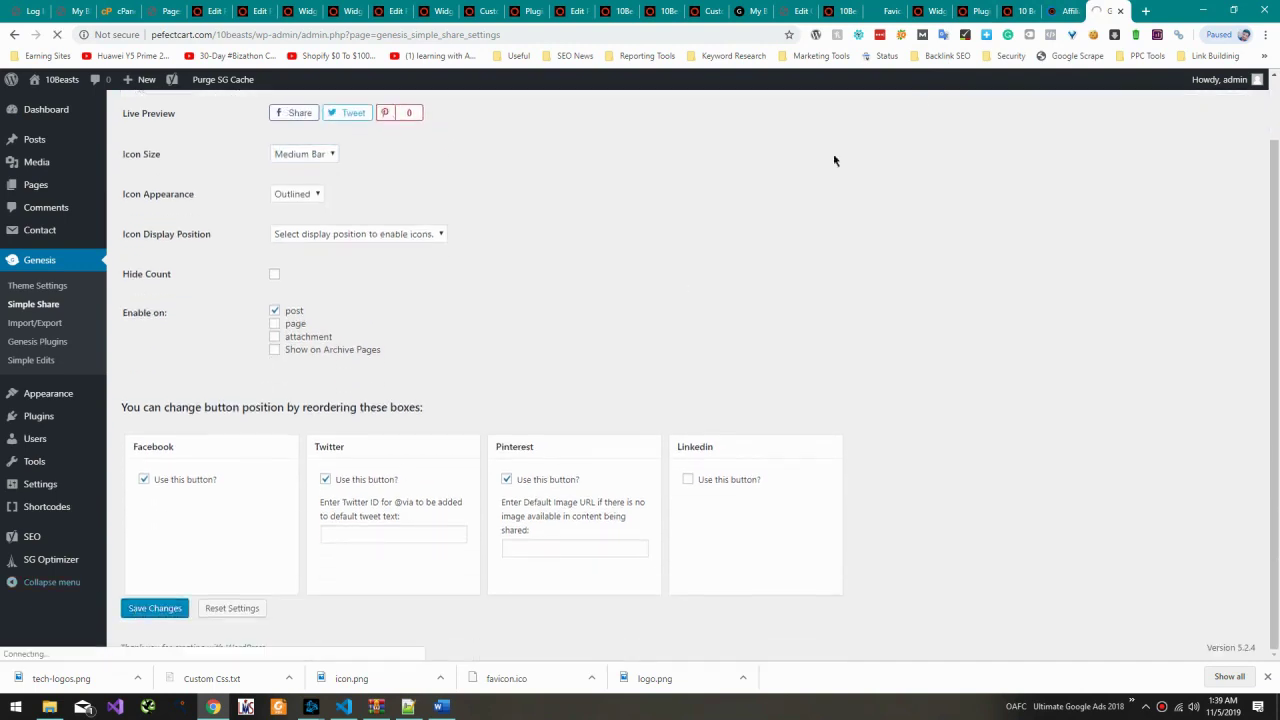
Step: Check the Affiliate Post page again for share icons after the icon size change
left_click(1065, 11)
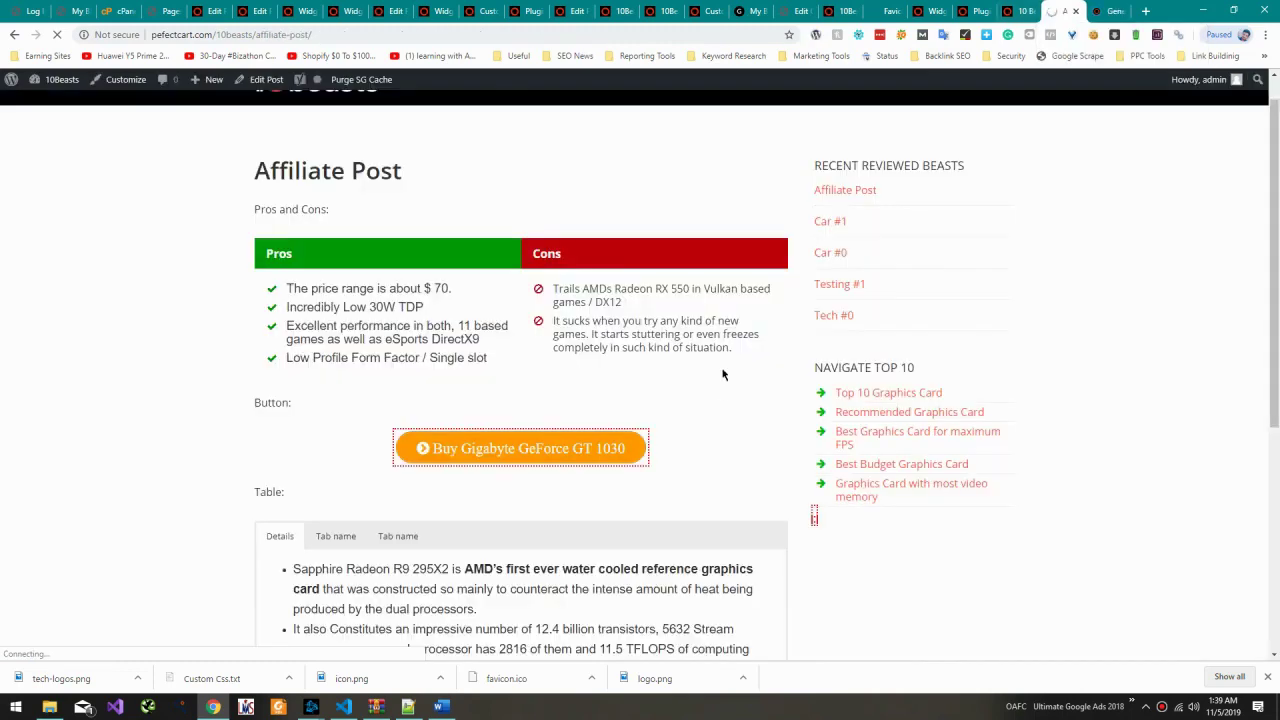
scroll(723, 374, "down", 4)
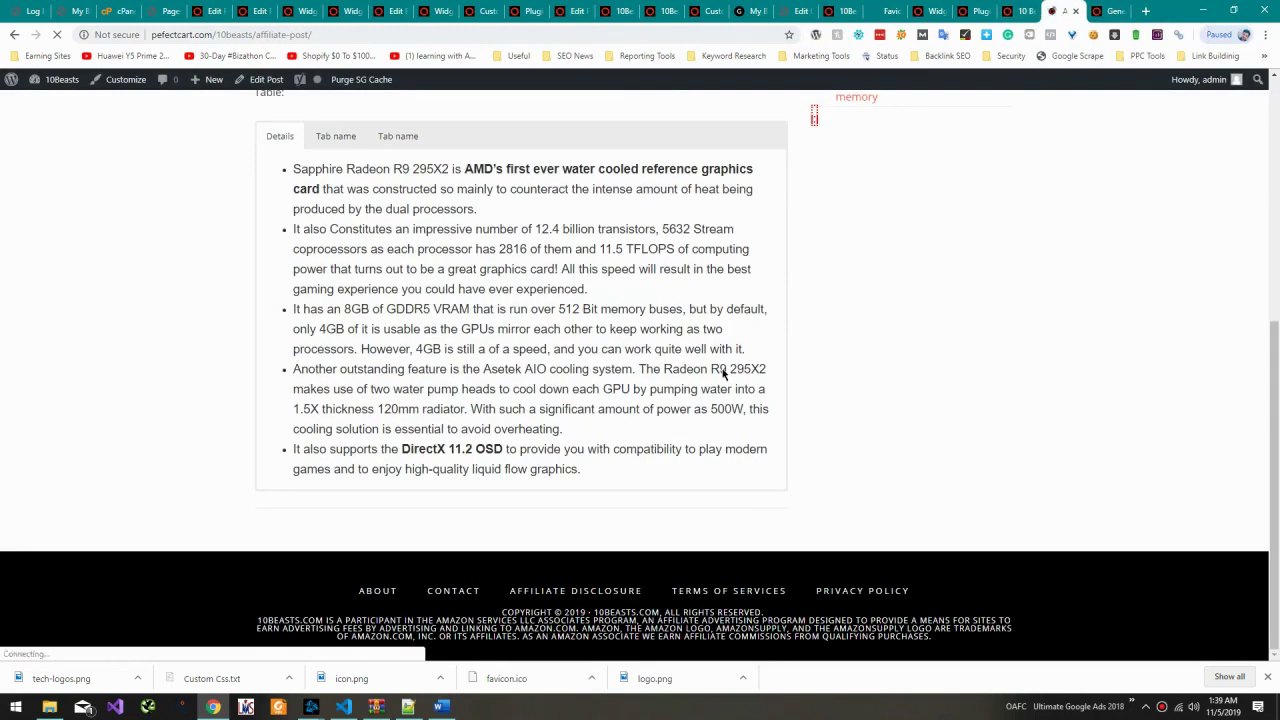
scroll(723, 374, "up", 4)
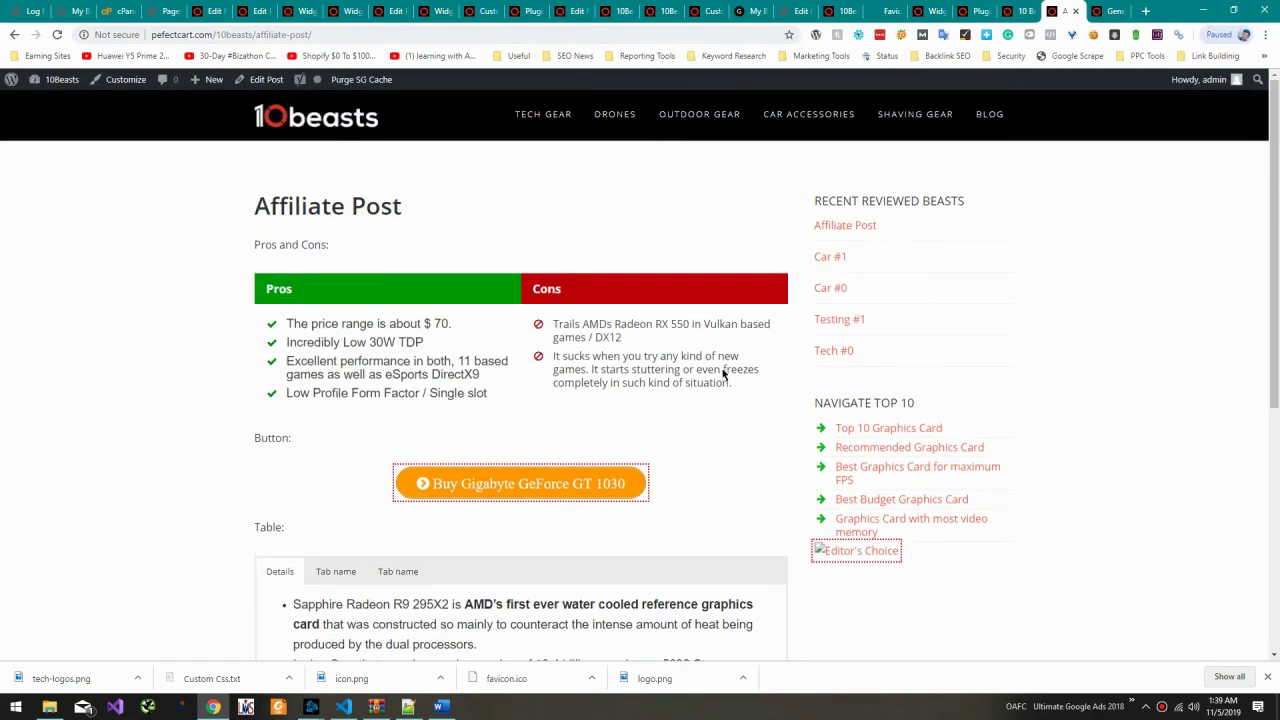
Step: Return to the Widgets page, reload it, and search the available widgets for "share"
left_click(1025, 11)
left_click(975, 11)
left_click(922, 11)
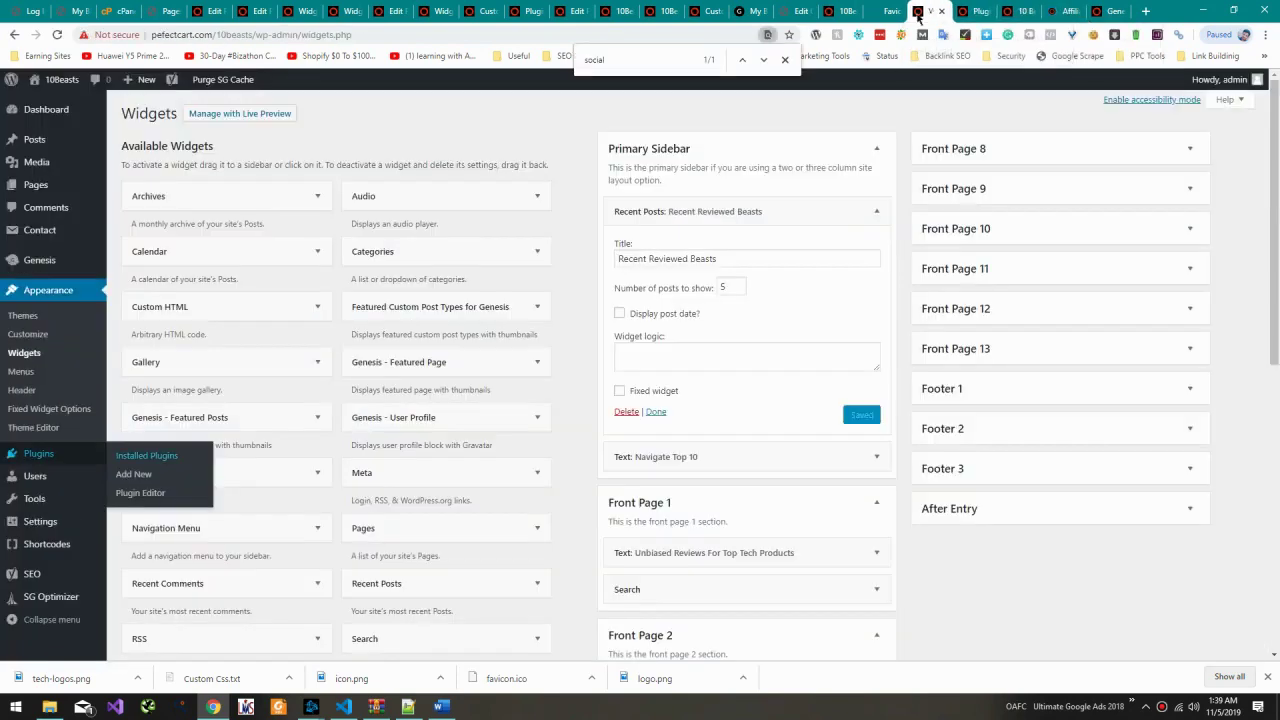
key("F5")
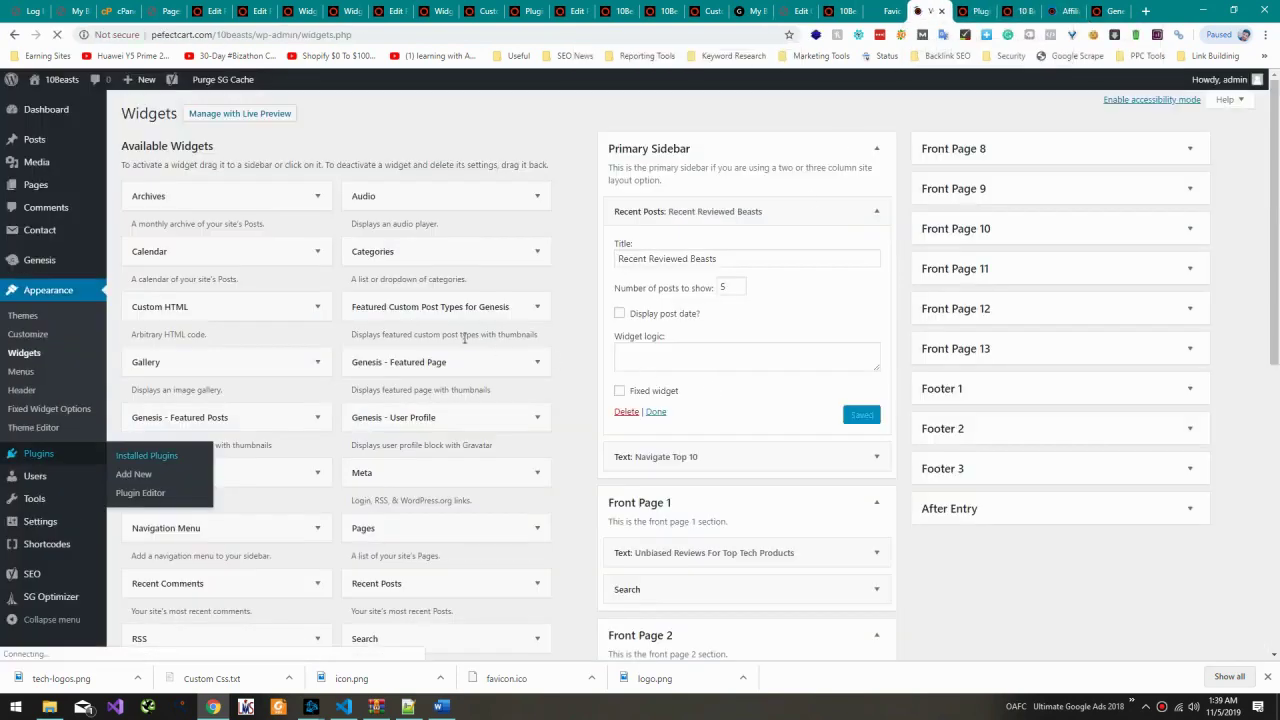
scroll(497, 334, "down", 5)
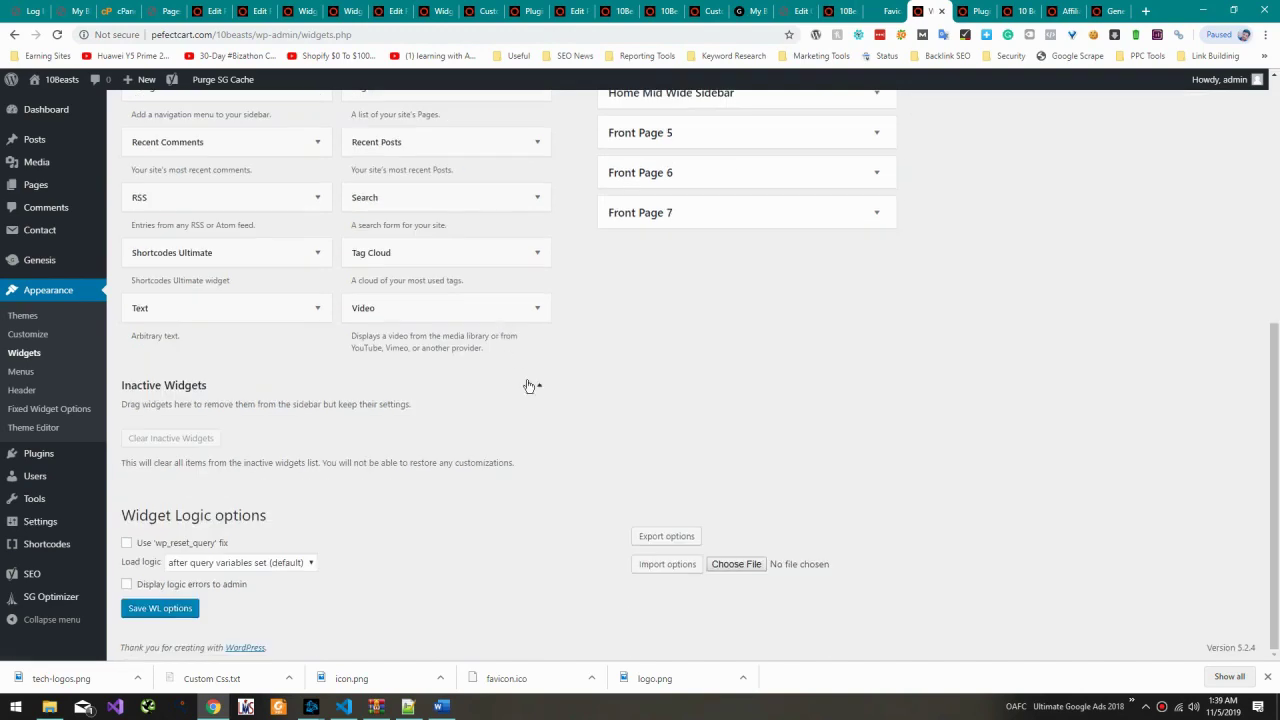
scroll(528, 386, "up", 5)
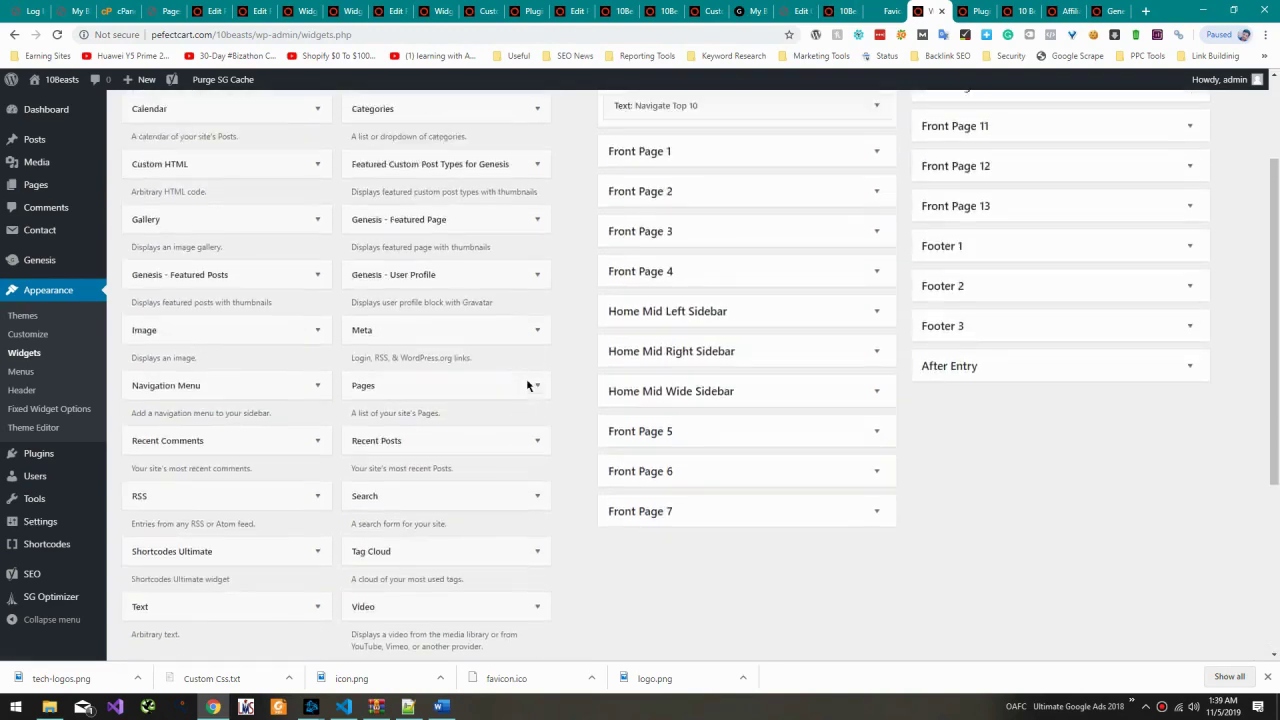
key("ctrl+f")
type("share")
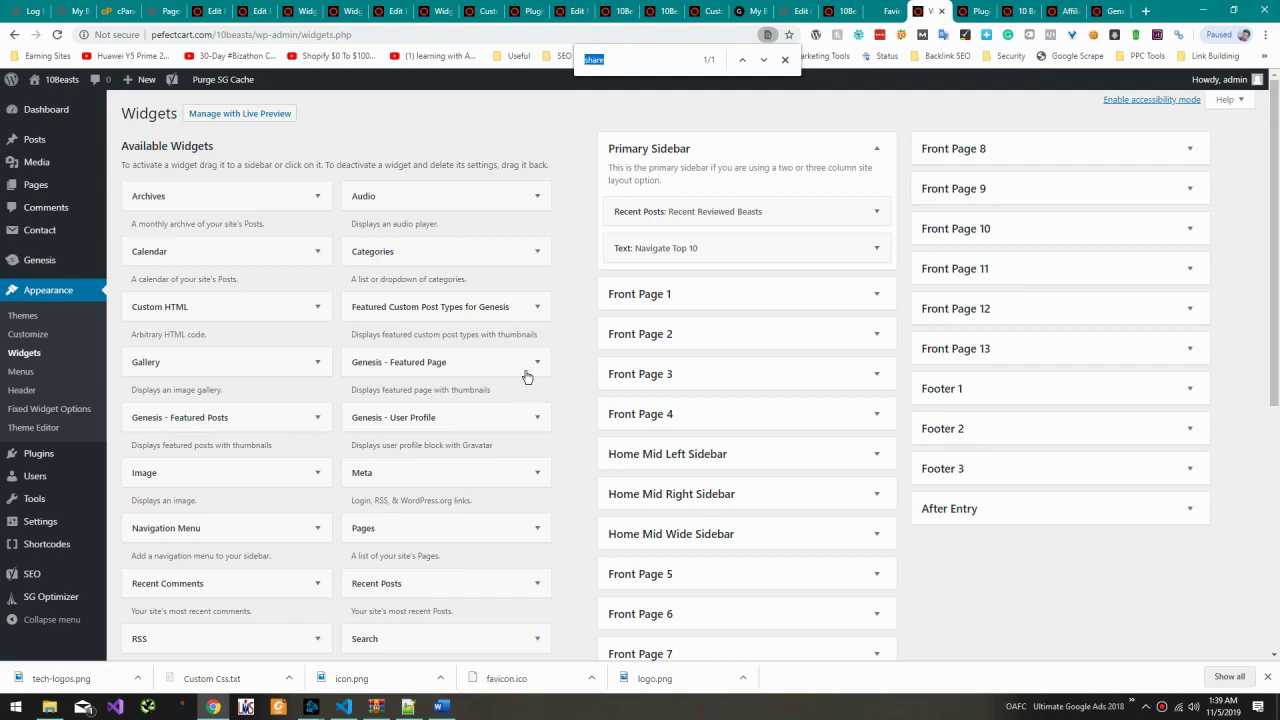
Step: Switch to the site backup archive and copy the plugin folder name simple-social-icons from wp-content\plugins
scroll(527, 377, "down", 5)
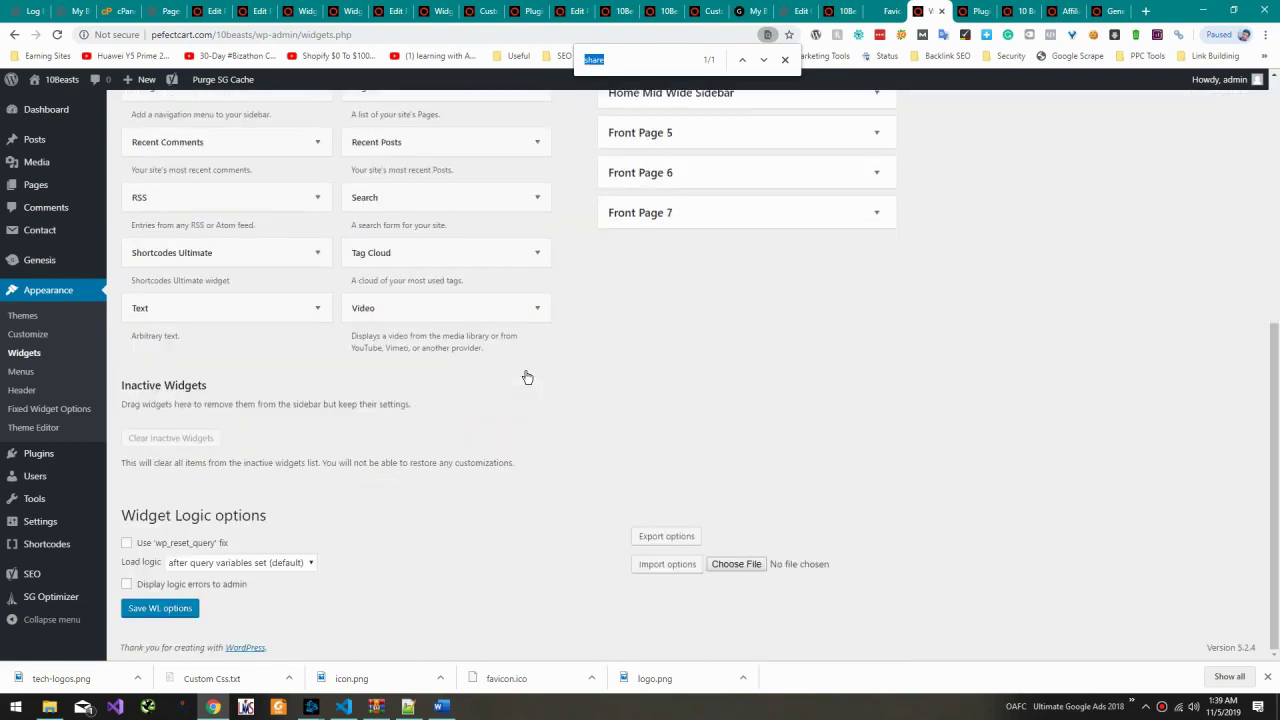
scroll(524, 375, "up", 5)
key("Escape")
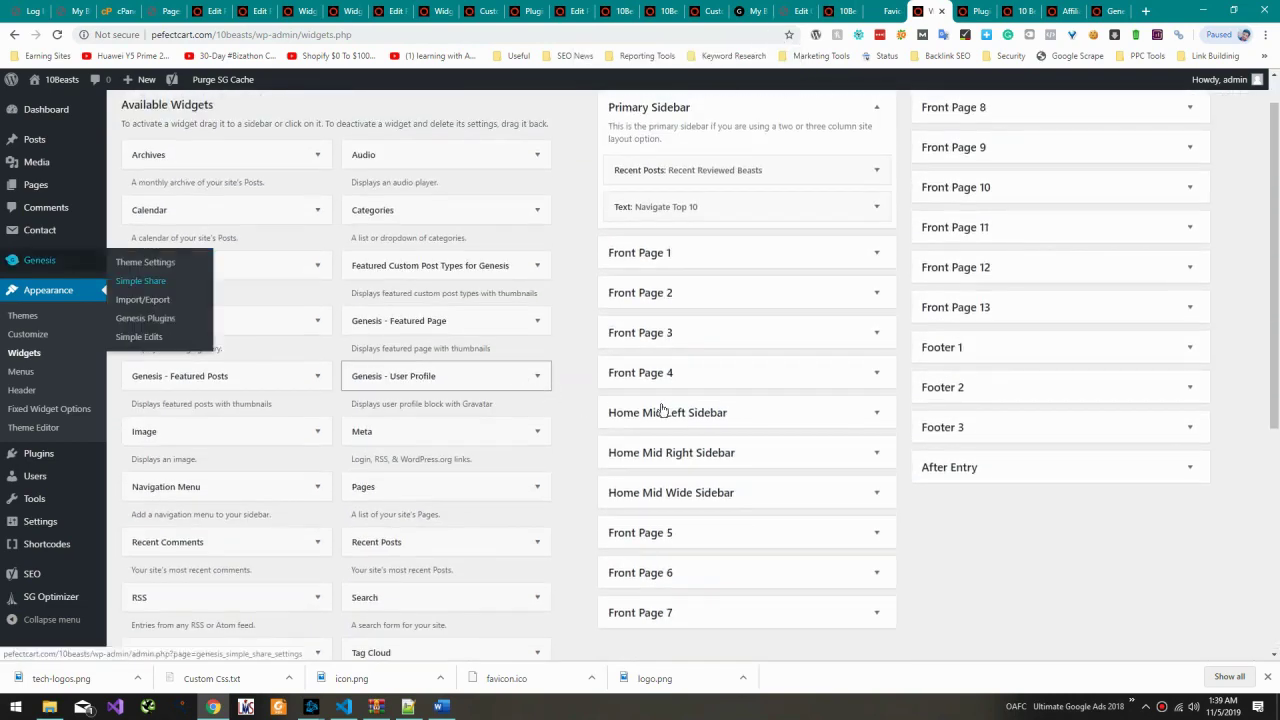
key("alt+Tab")
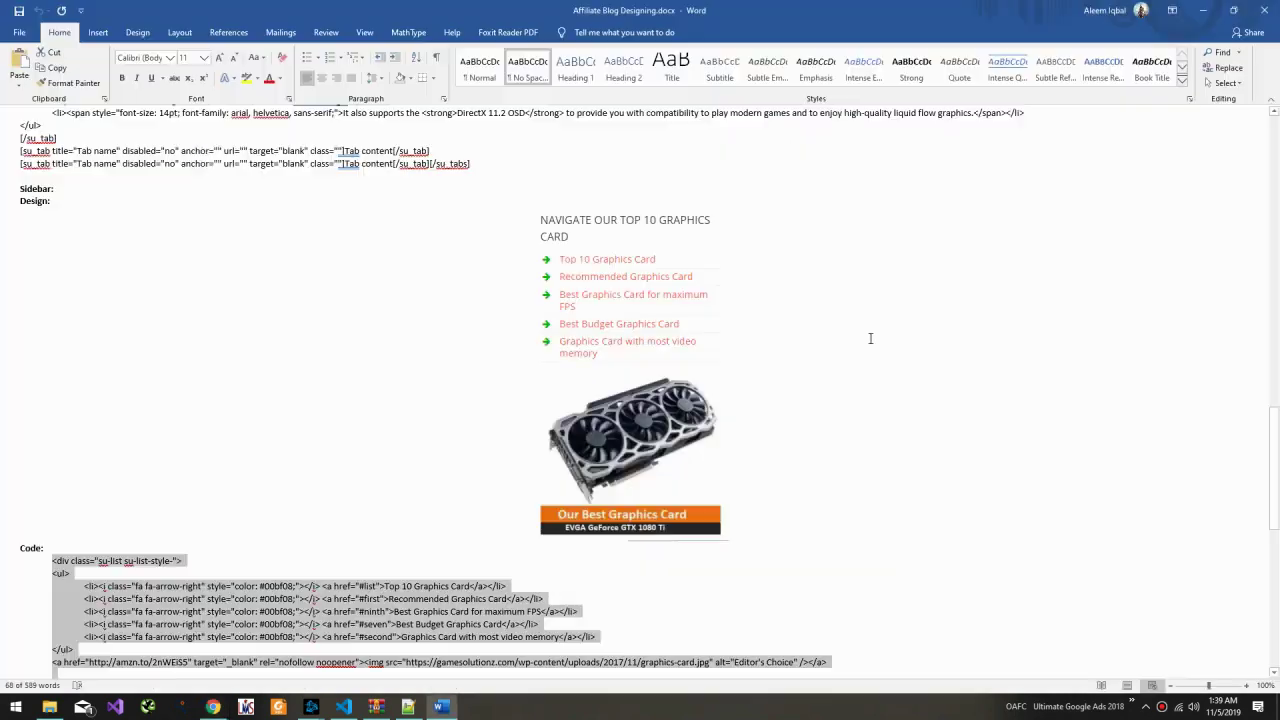
key("alt+Tab")
key("Tab")
key("Tab")
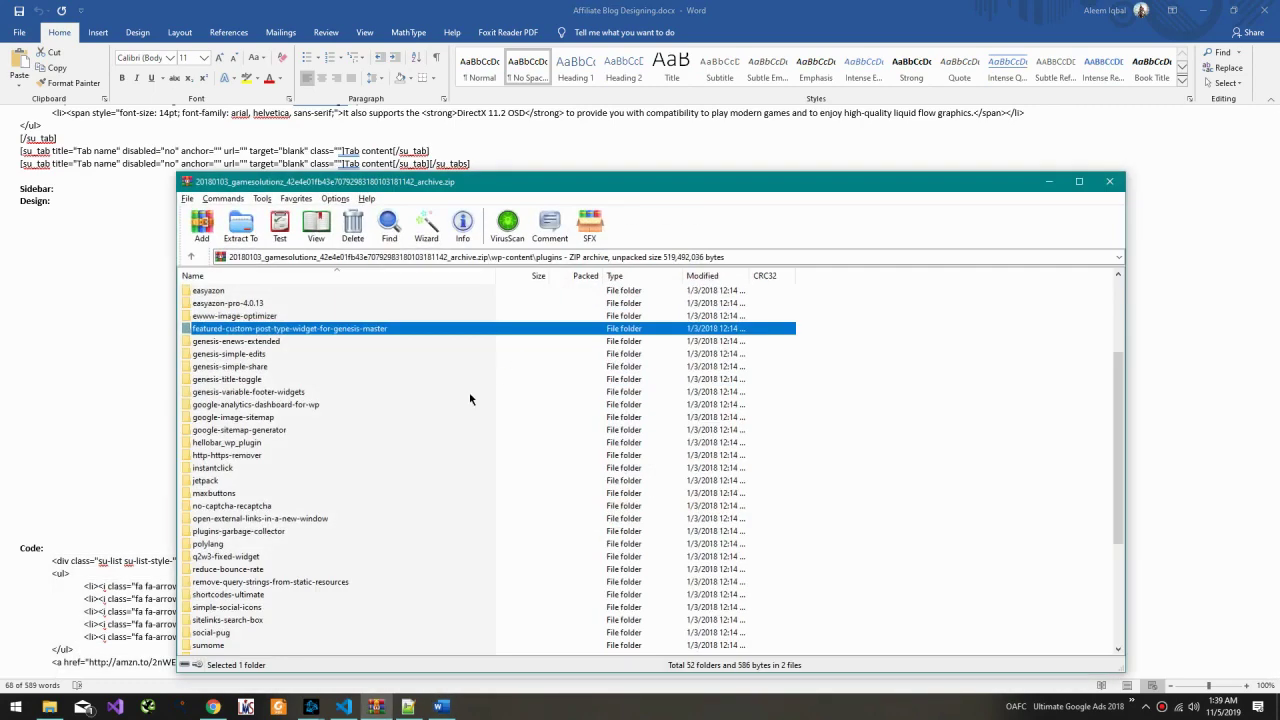
scroll(347, 383, "down", 2)
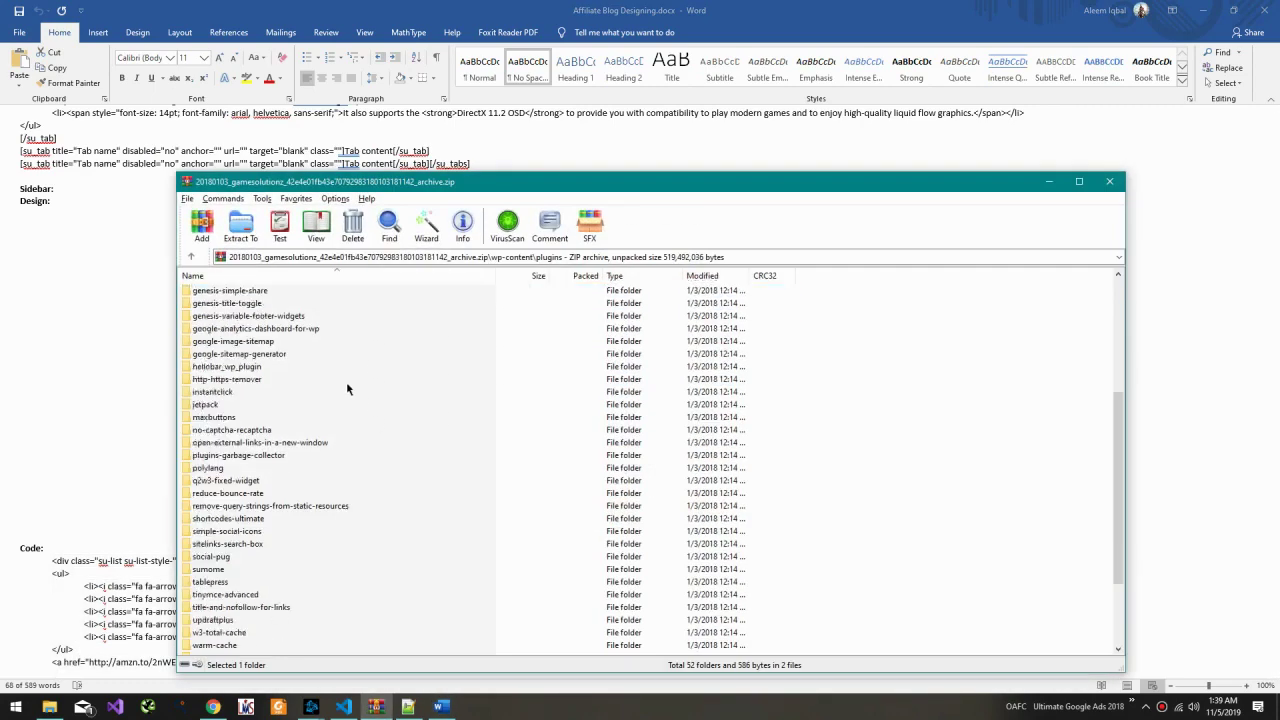
left_click(238, 558)
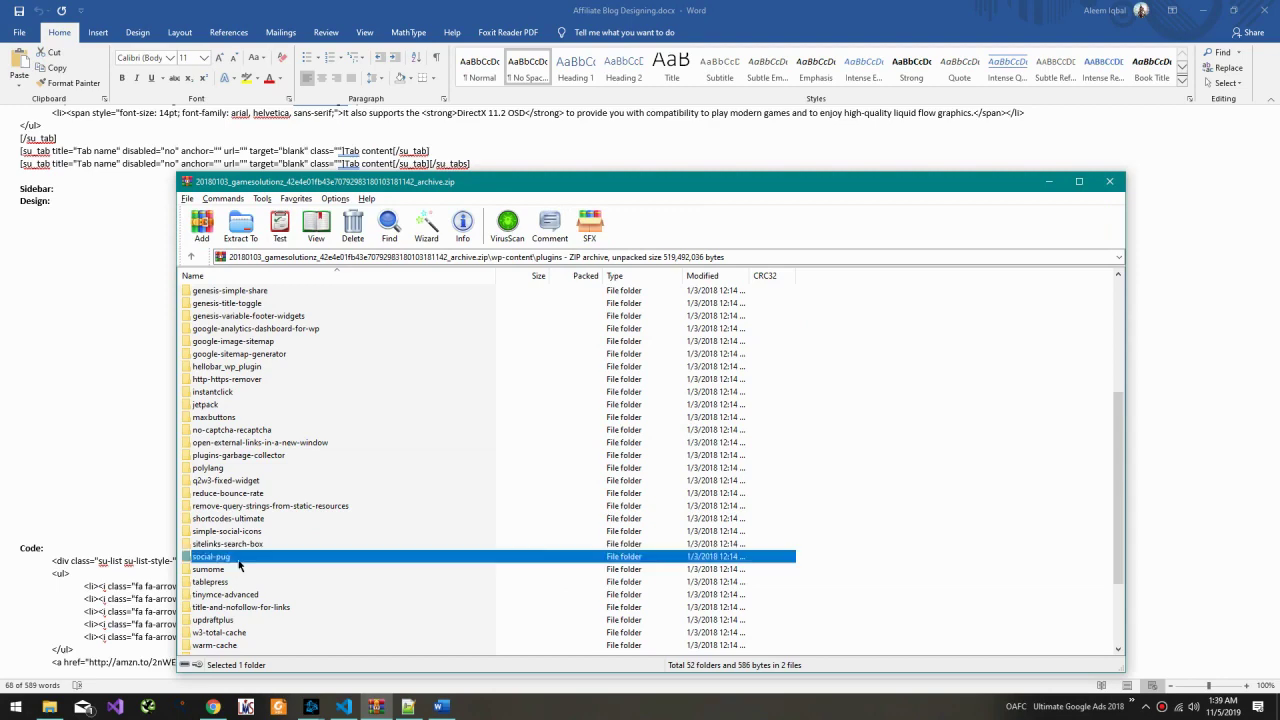
left_click(239, 531)
left_click(238, 531)
key("ctrl+c")
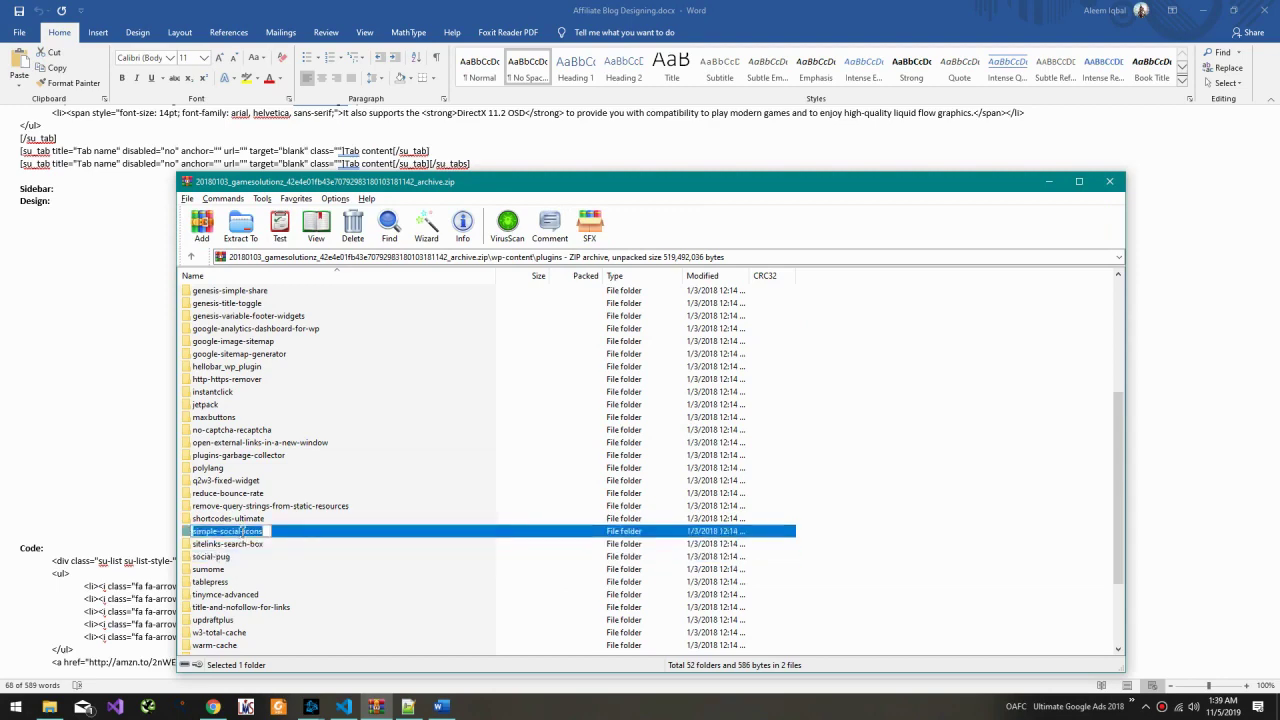
Step: Return to the WordPress admin, search for new plugins with simple-social-icons, then install and activate Simple Social Icons
key("alt+Tab")
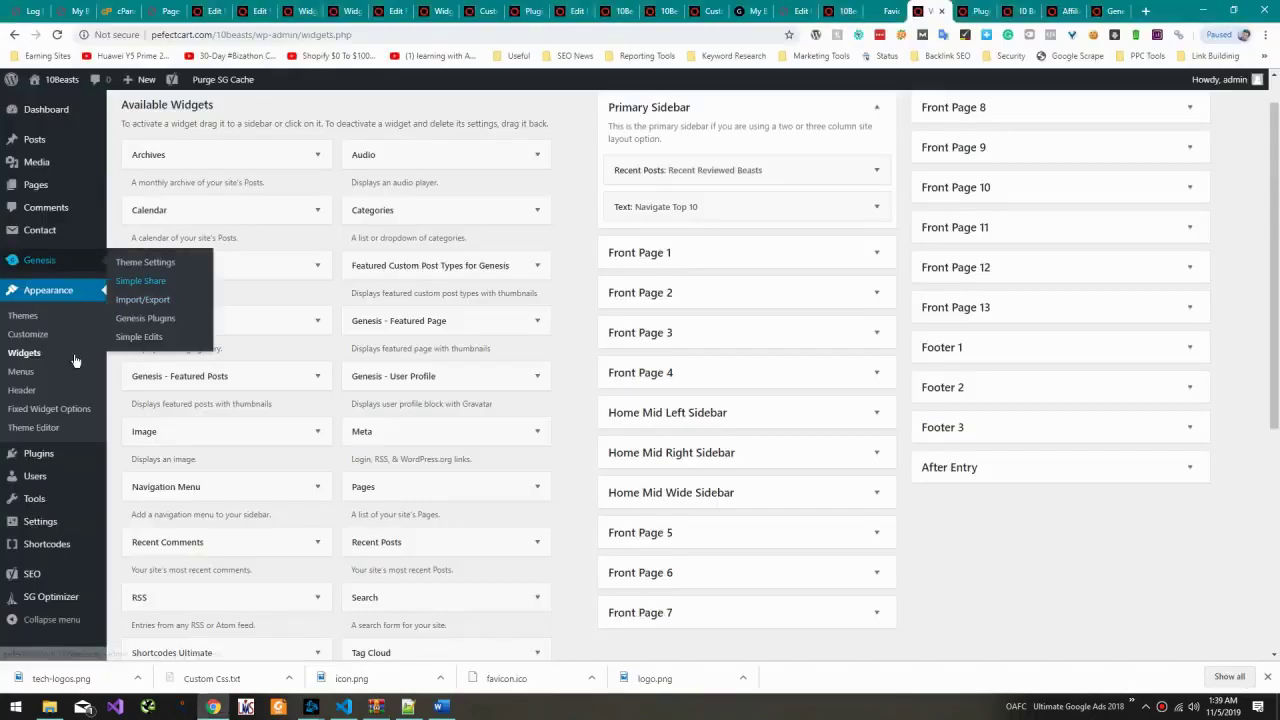
left_click(145, 458)
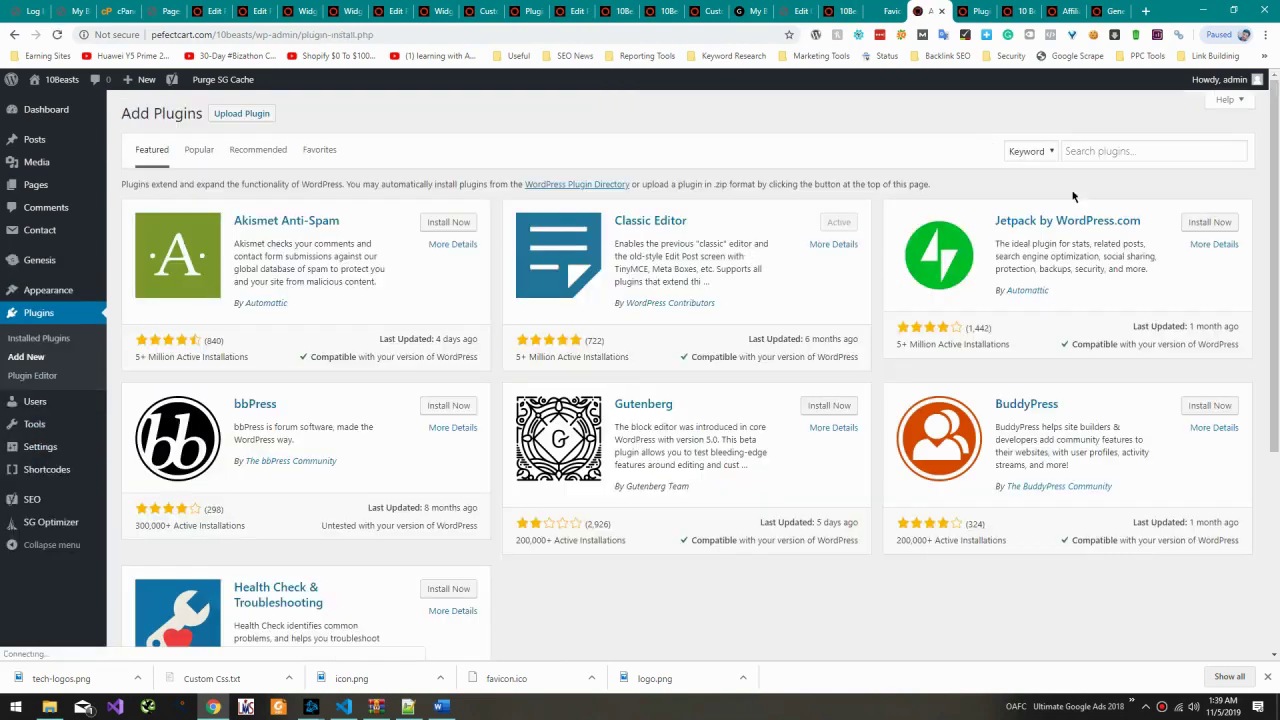
left_click(1153, 151)
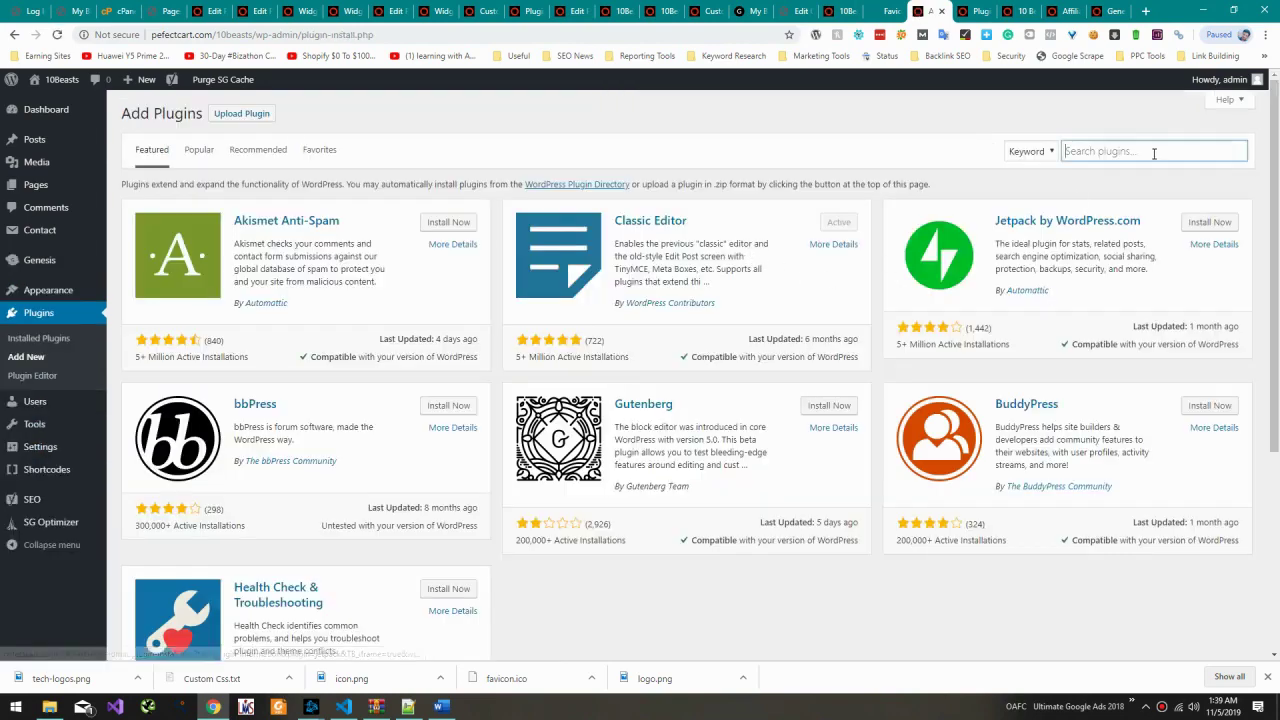
key("ctrl+v")
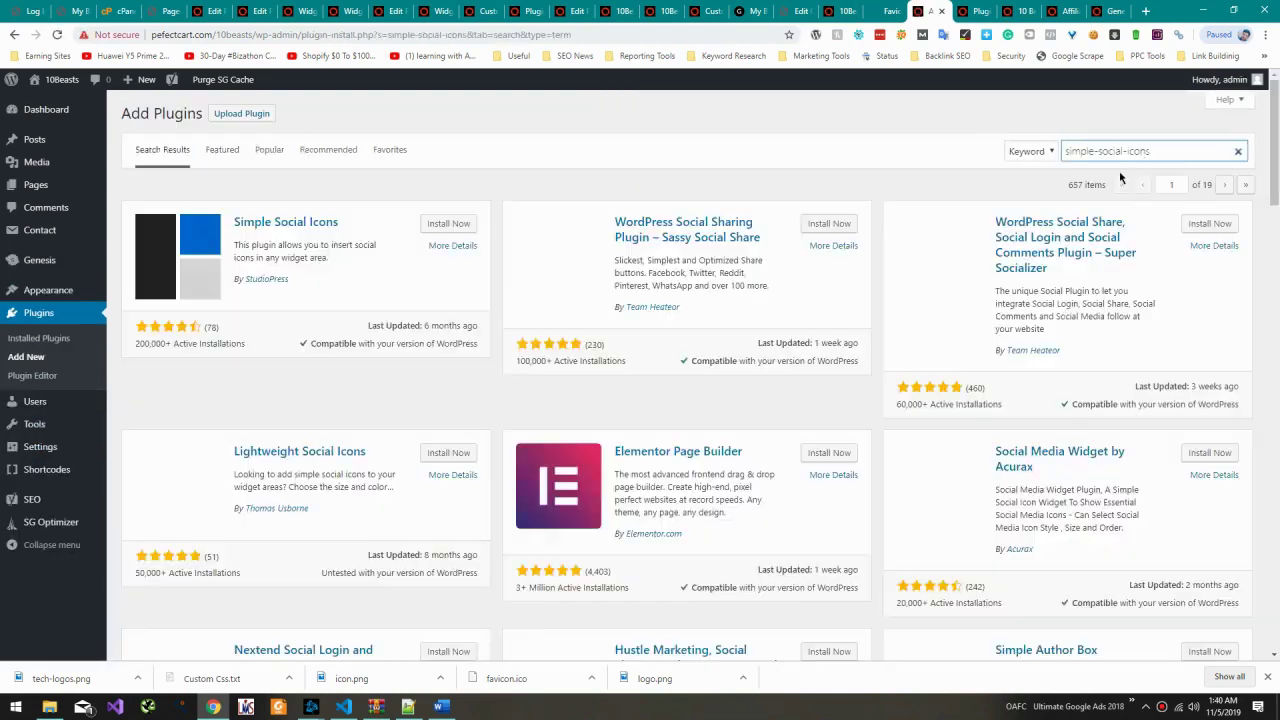
left_click(459, 228)
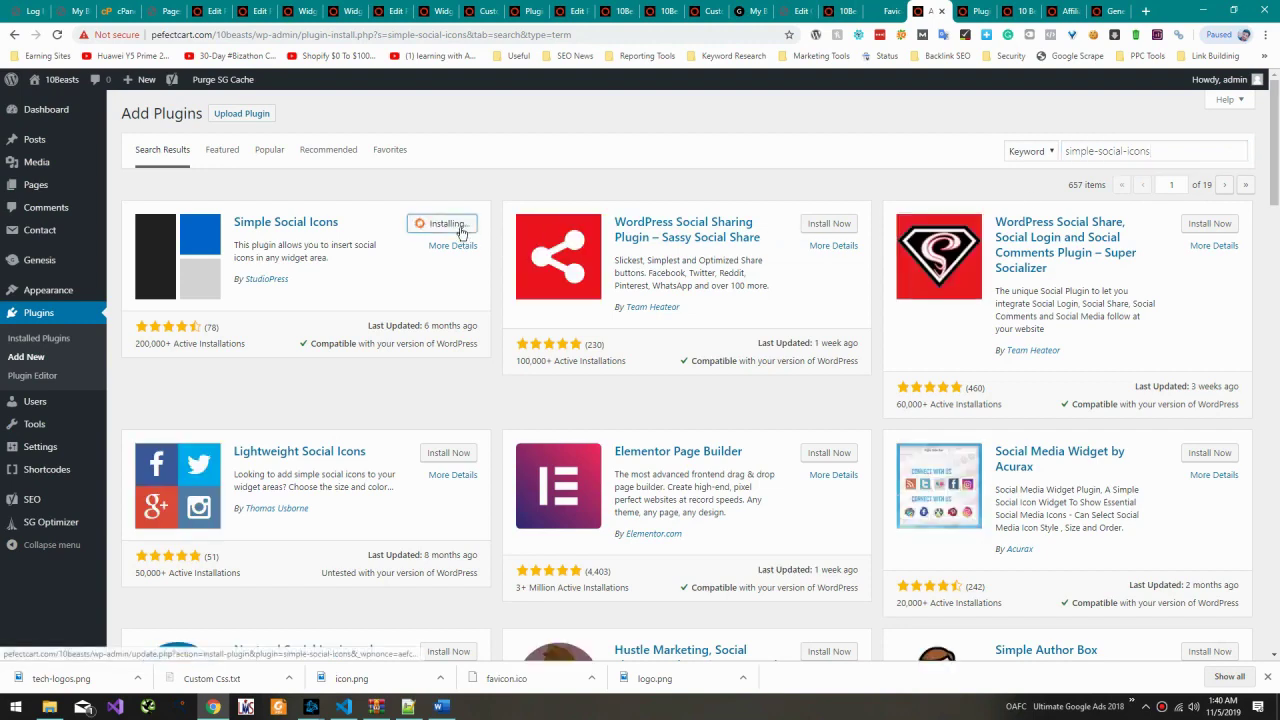
left_click(462, 229)
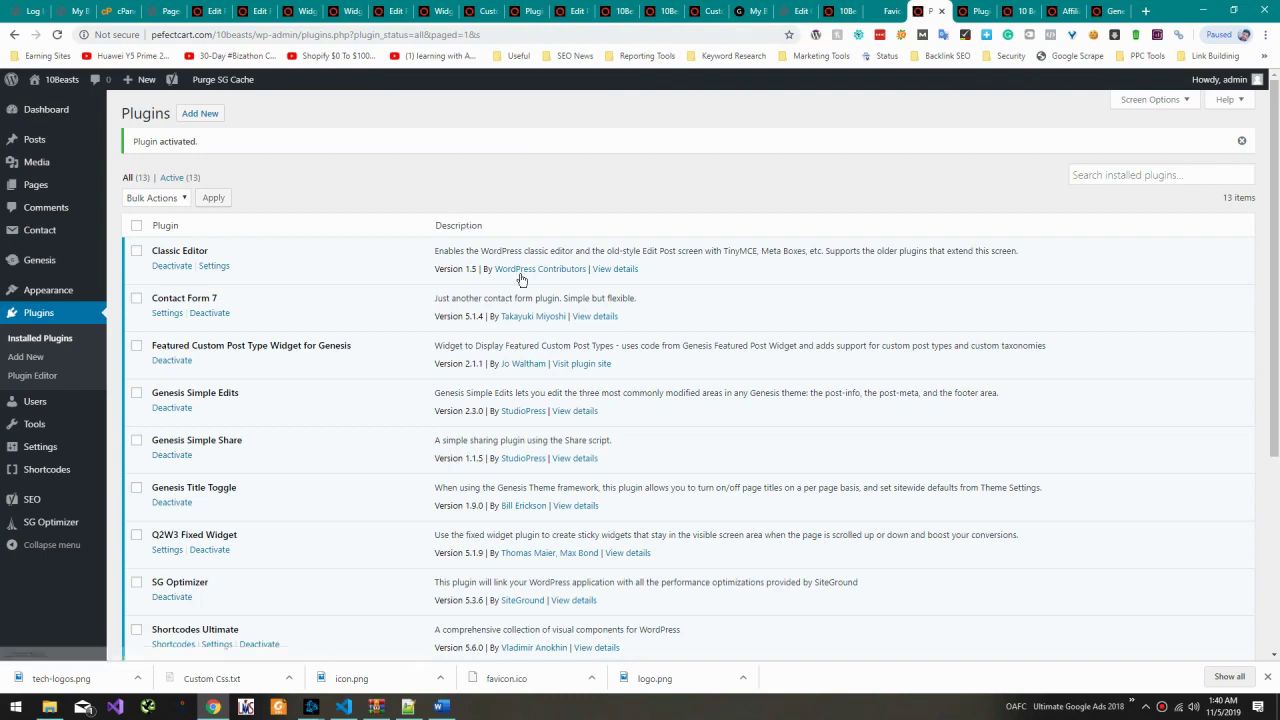
Step: Open the Widgets page and add the Simple Social Icons widget above Recent Posts in the Primary Sidebar
scroll(555, 296, "down", 3)
scroll(424, 300, "up", 1)
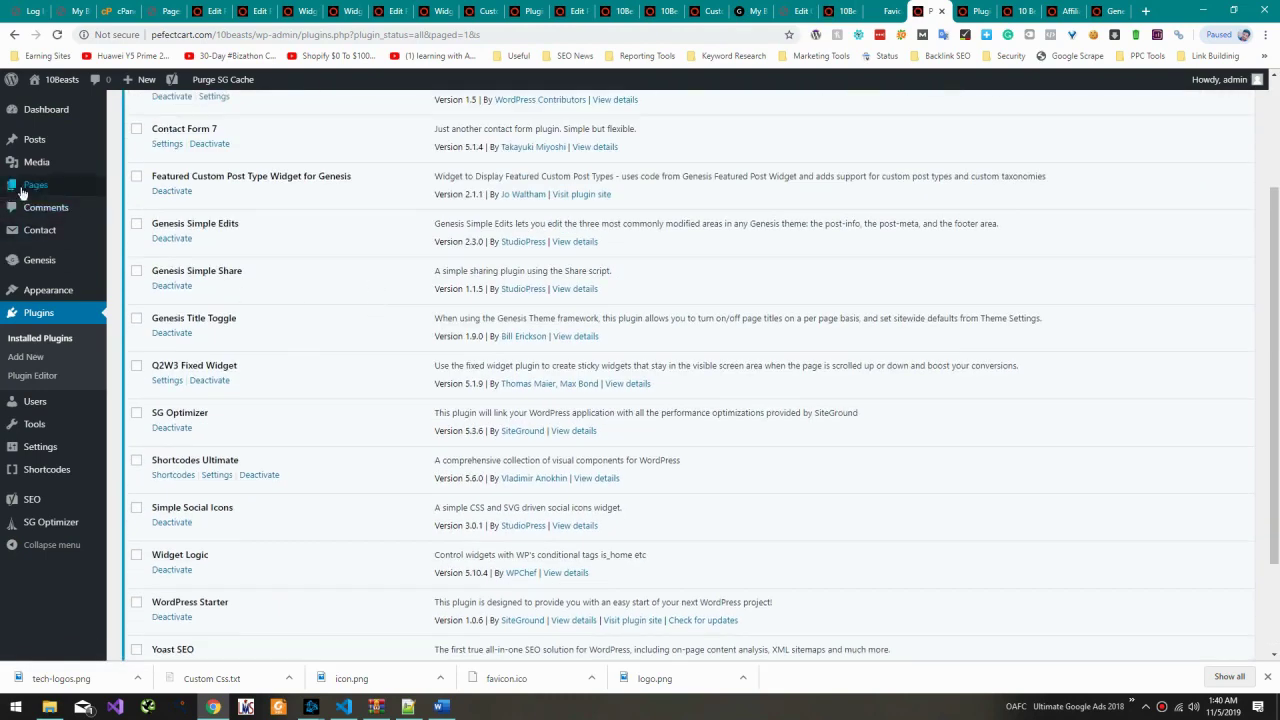
mouse_move(60, 300)
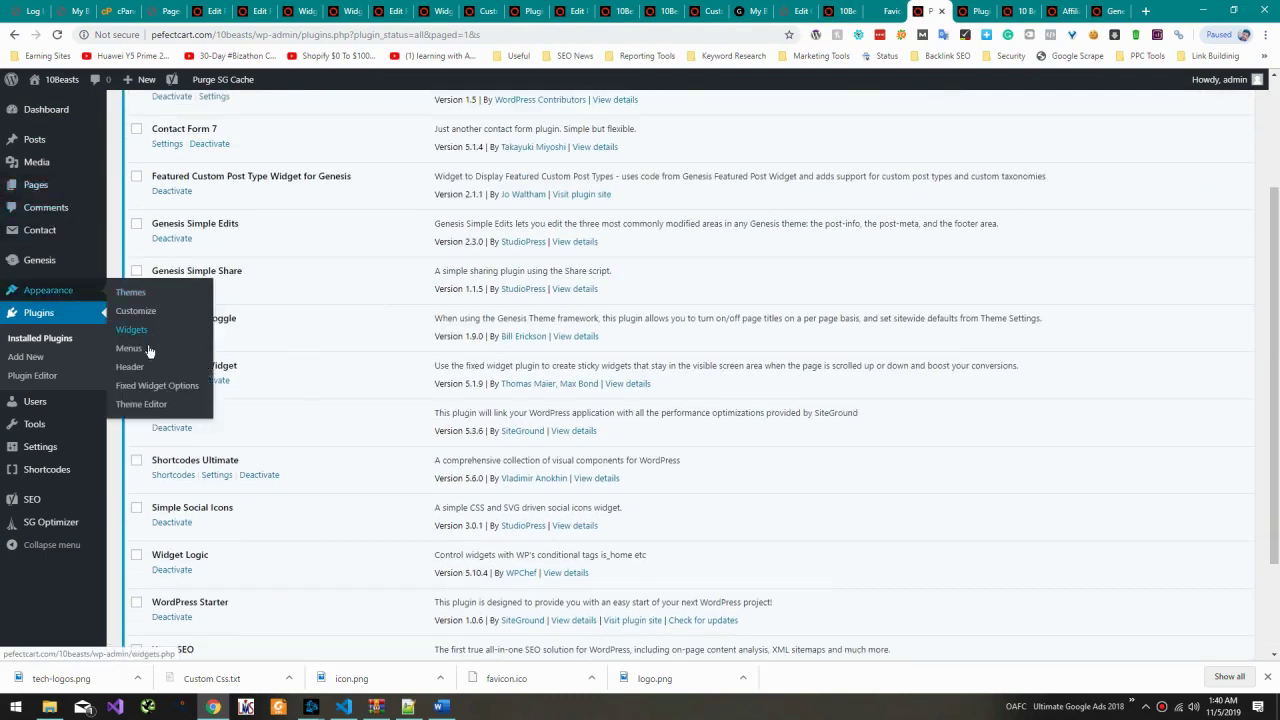
left_click(131, 329)
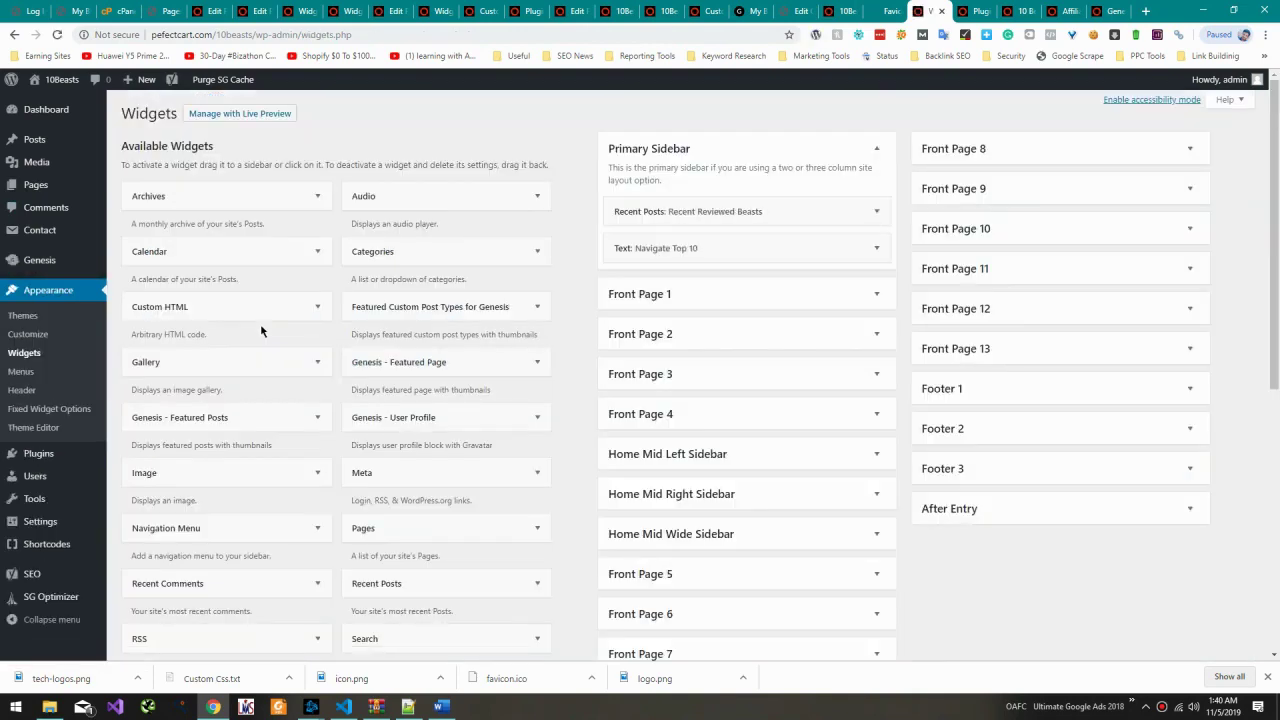
scroll(261, 331, "down", 3)
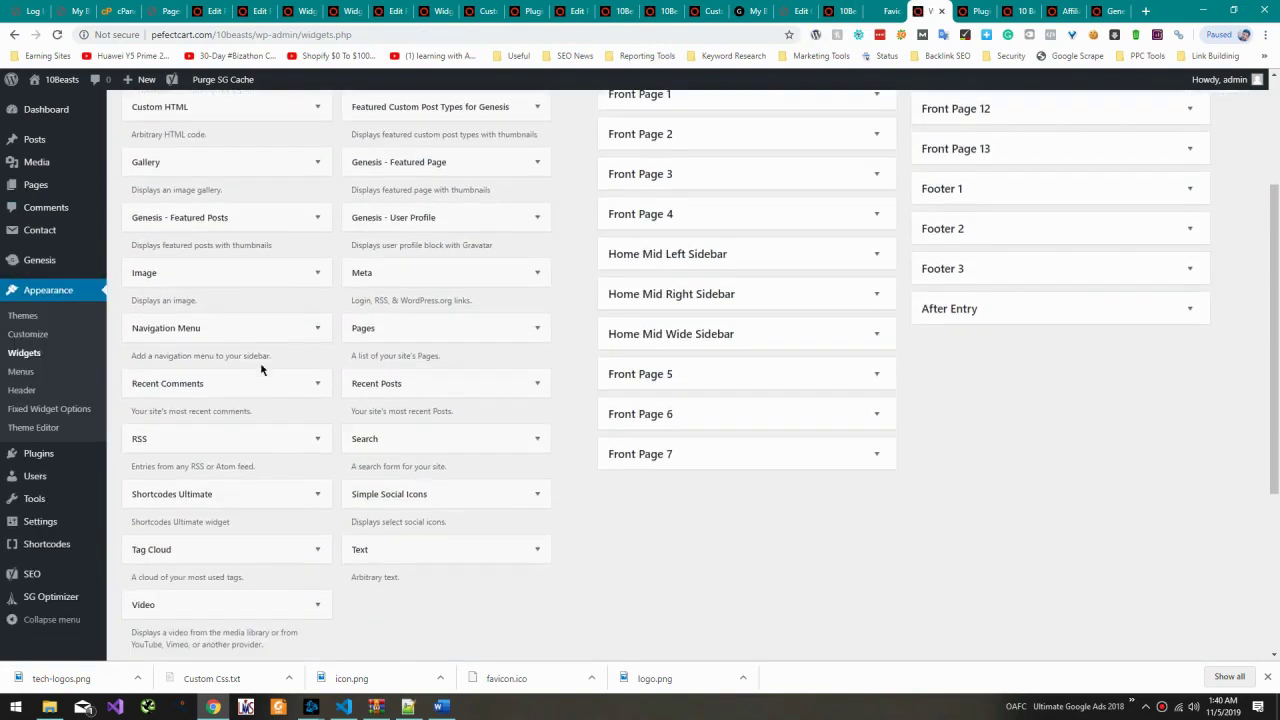
scroll(383, 466, "up", 1)
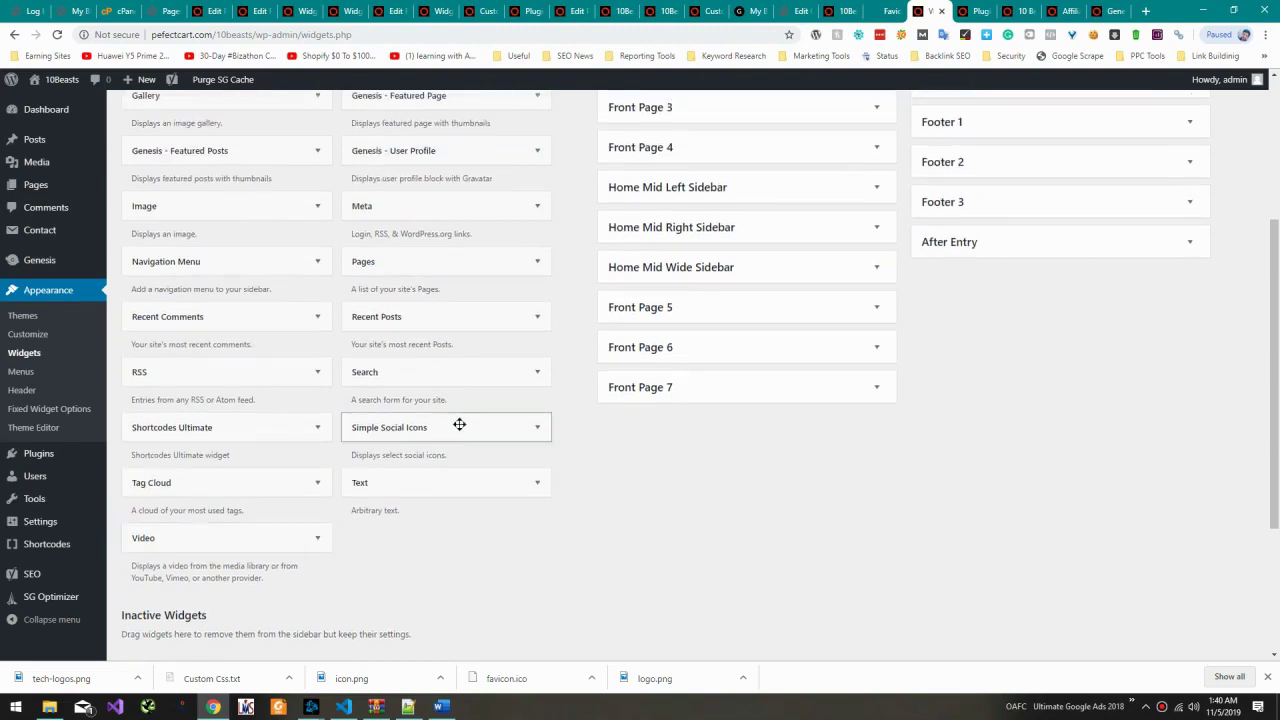
left_click_drag(457, 423, 726, 206)
Step: Look through the Simple Social Icons widget's color settings and social profile URI fields
scroll(531, 410, "up", 3)
scroll(732, 296, "down", 10)
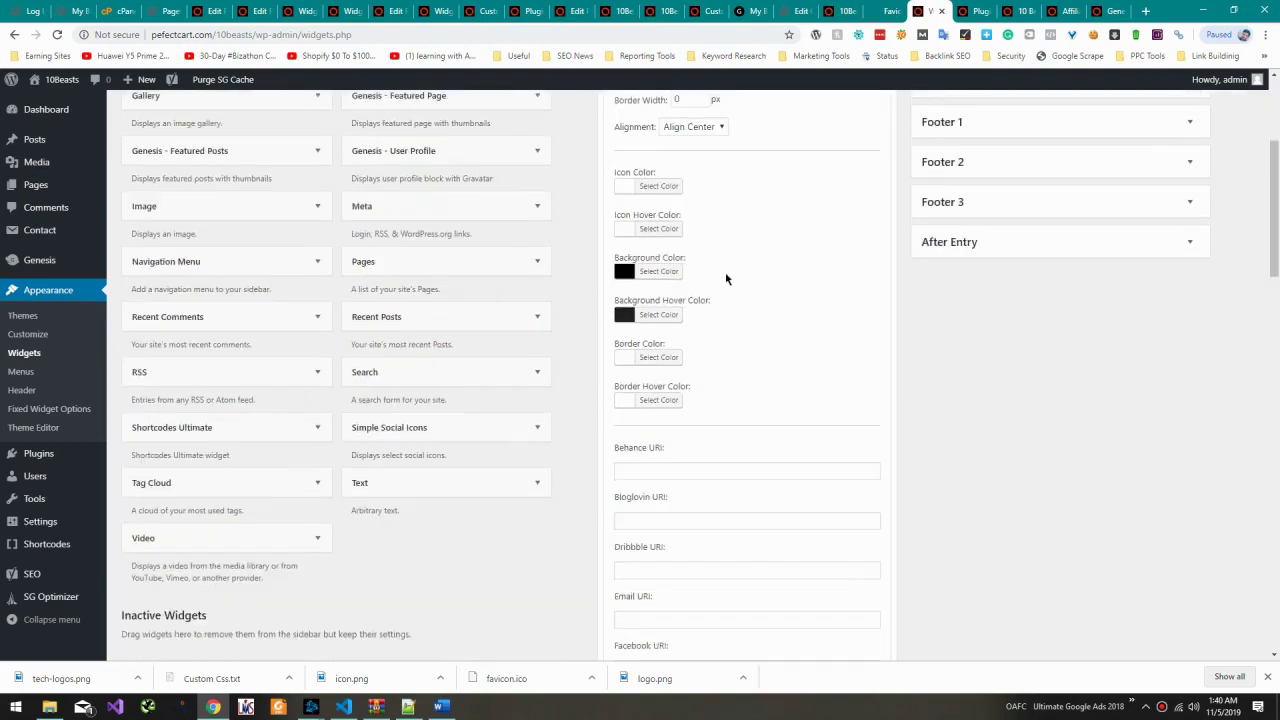
scroll(711, 310, "up", 3)
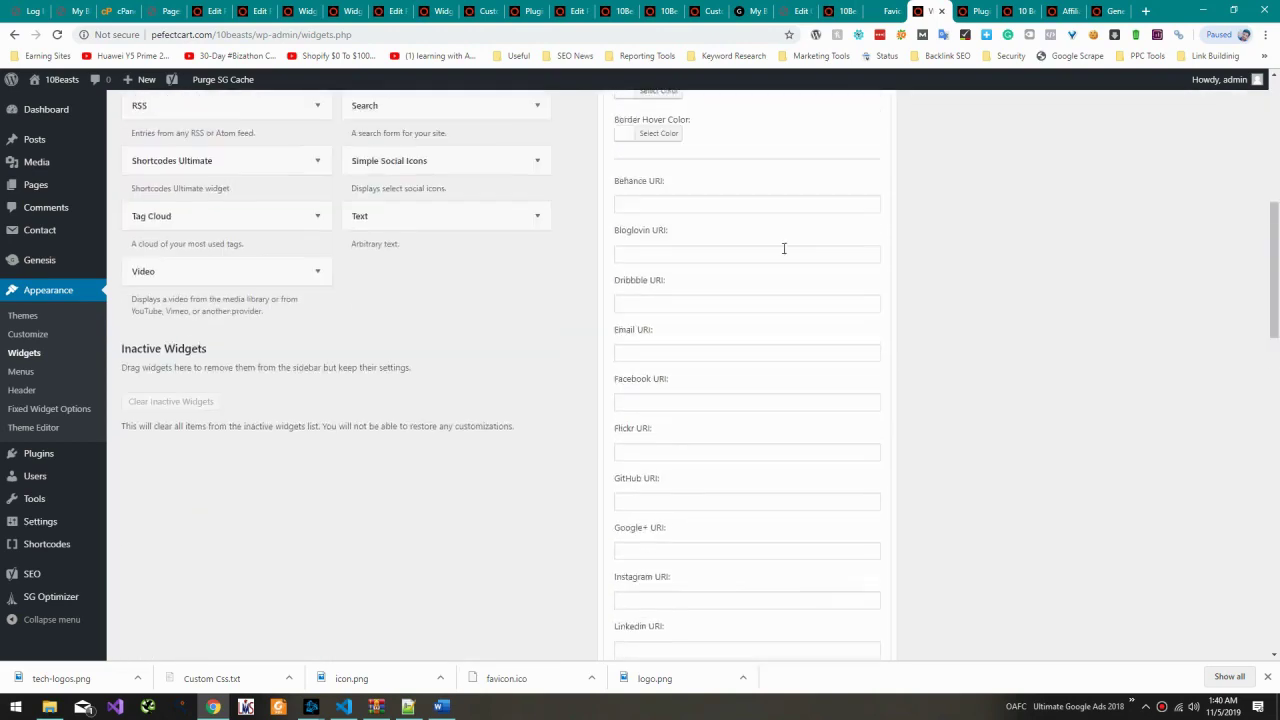
left_click(972, 12)
left_click(915, 18)
scroll(696, 330, "down", 6)
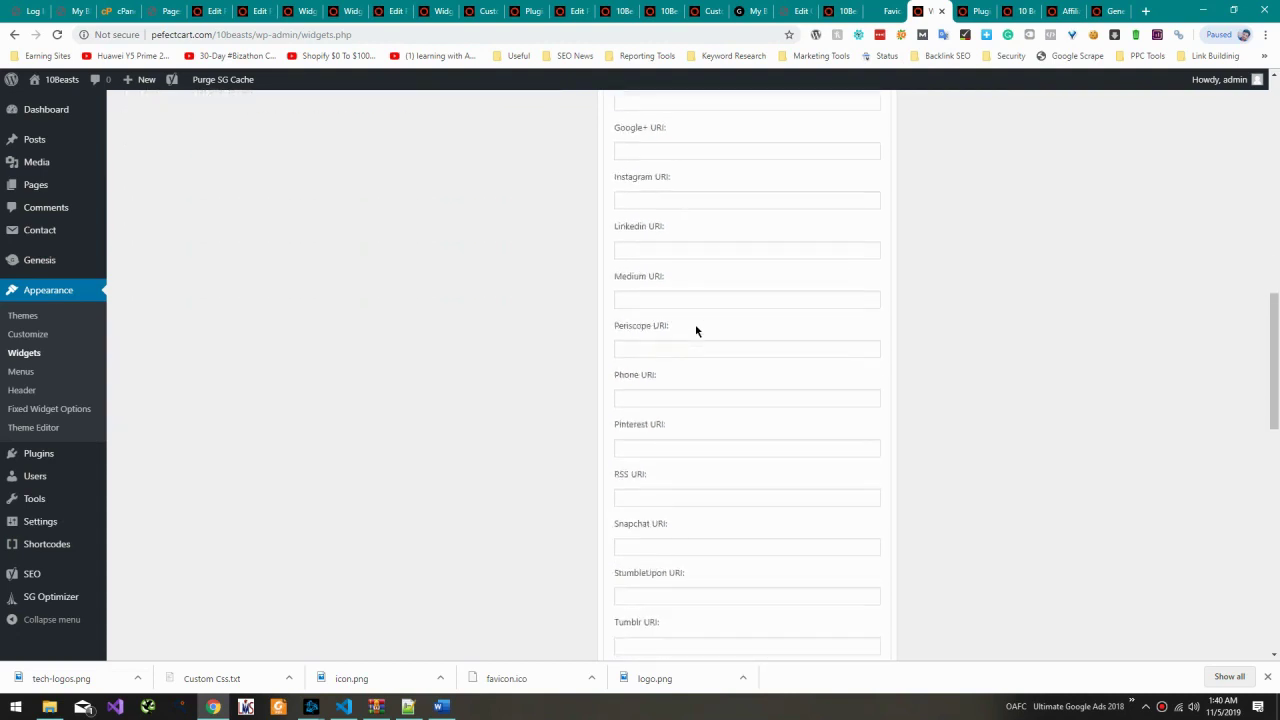
scroll(696, 330, "down", 3)
scroll(696, 330, "up", 4)
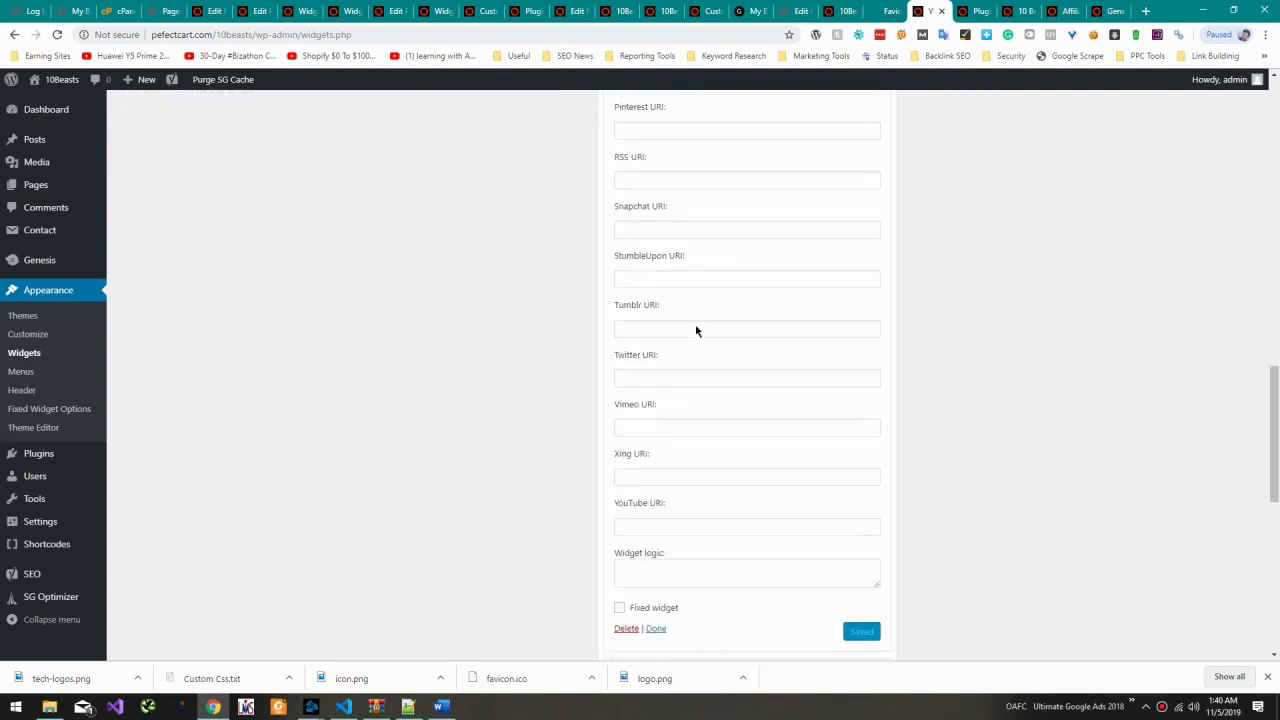
scroll(696, 330, "up", 5)
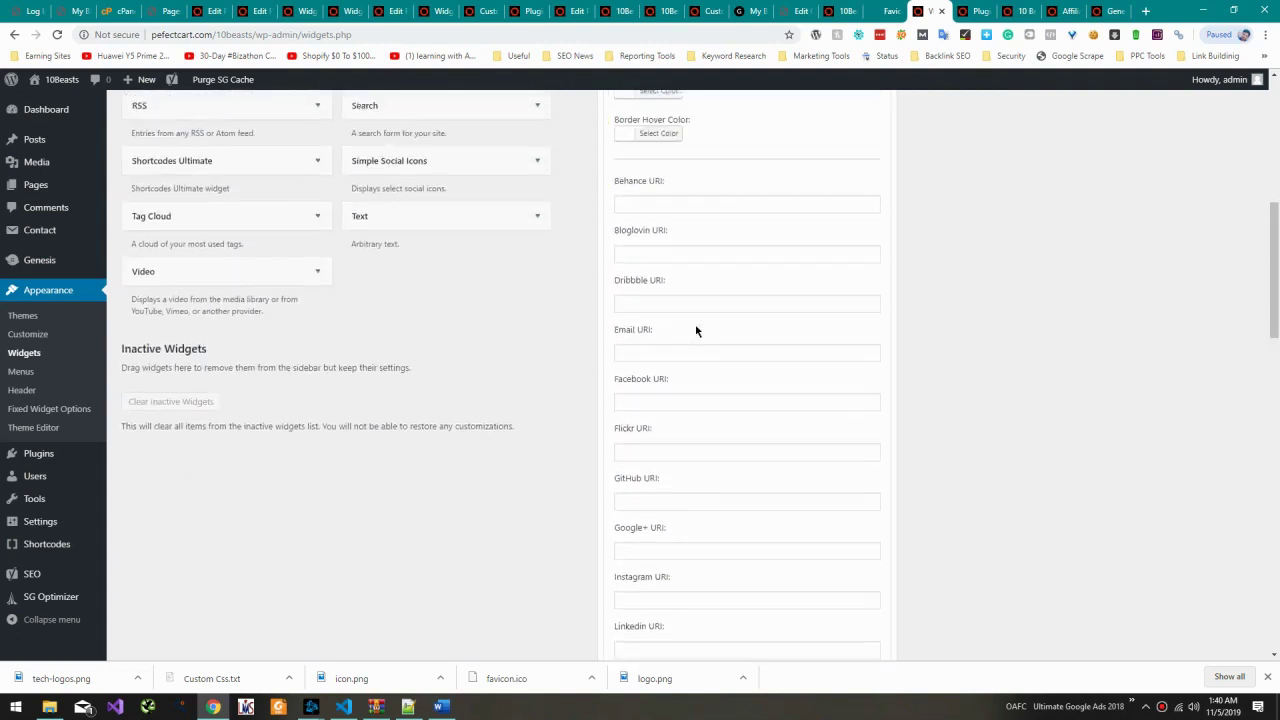
Step: Set the Facebook URI of the Simple Social Icons widget to facebook.com
scroll(696, 330, "up", 2)
left_click(678, 536)
type("facebook.co")
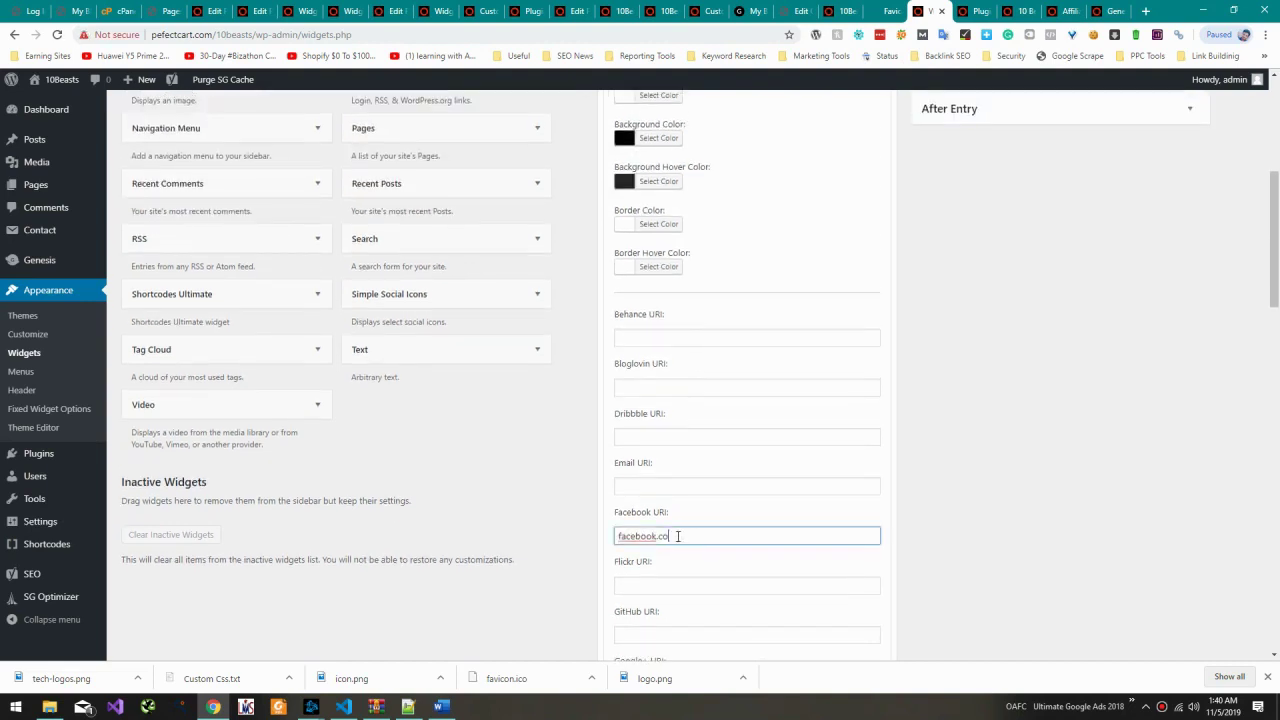
type("m")
Step: Find the Twitter URI field in the Simple Social Icons widget and set it to twitter.com
scroll(663, 573, "down", 3)
key("ctrl+f")
type("tw")
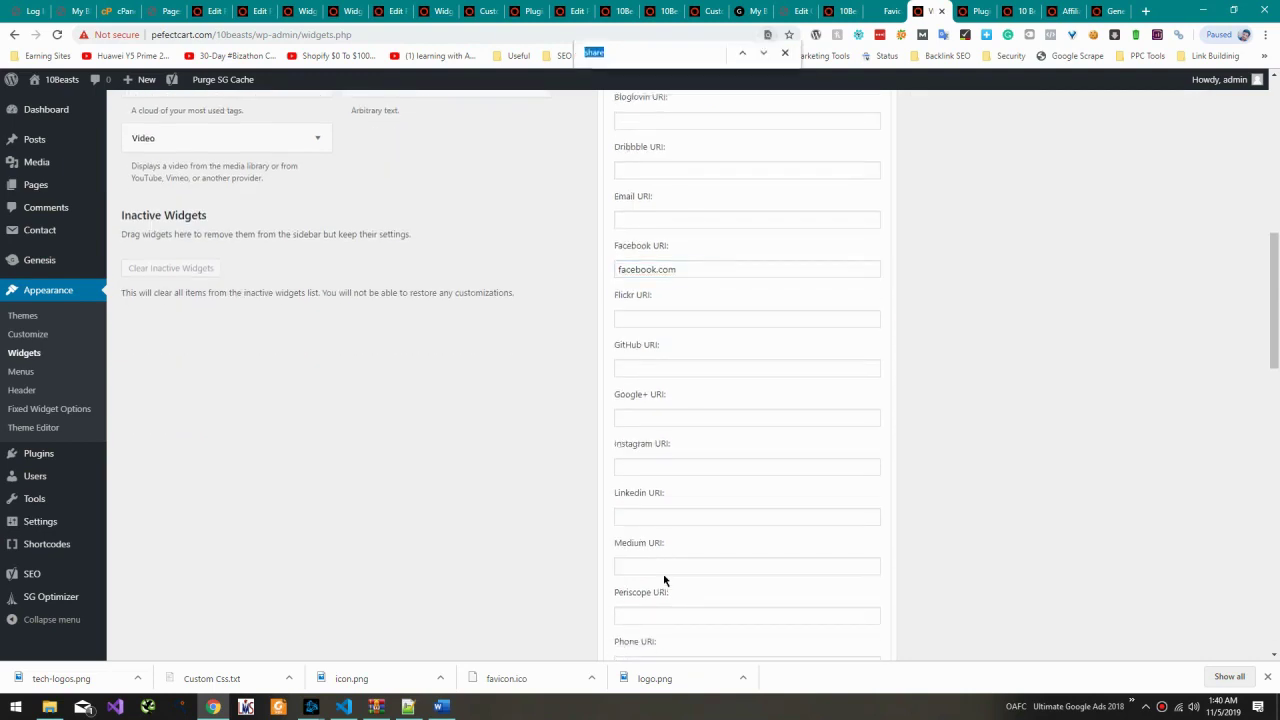
key("Escape")
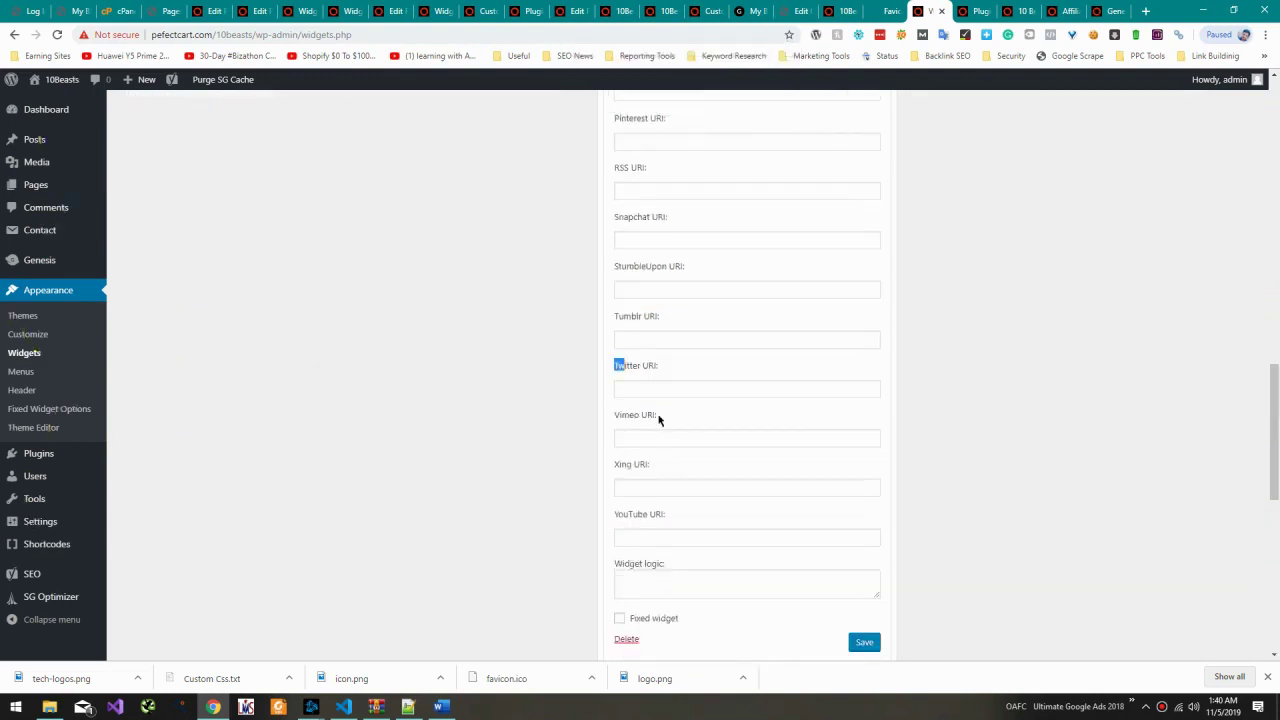
left_click(625, 386)
type("twitter.com")
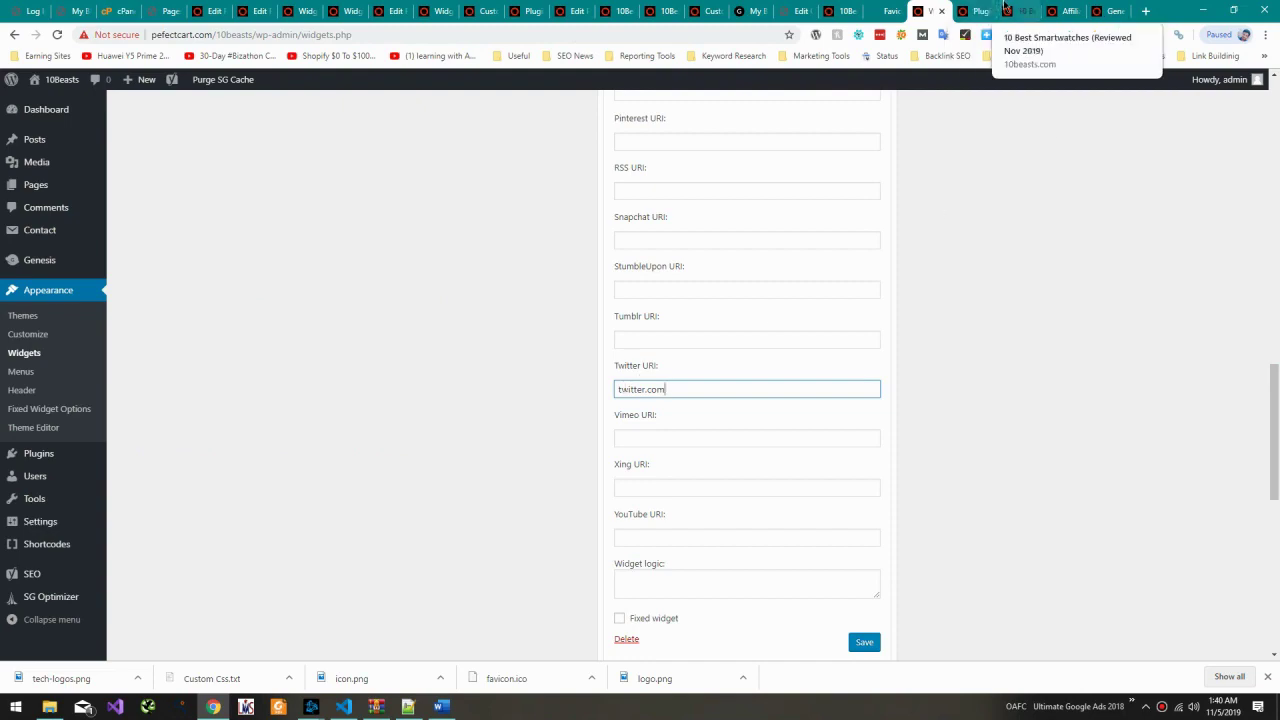
Step: Check the original site's social icons, set the widget's Google+ URI to google.com, and save the widget
left_click(1018, 11)
left_click(935, 11)
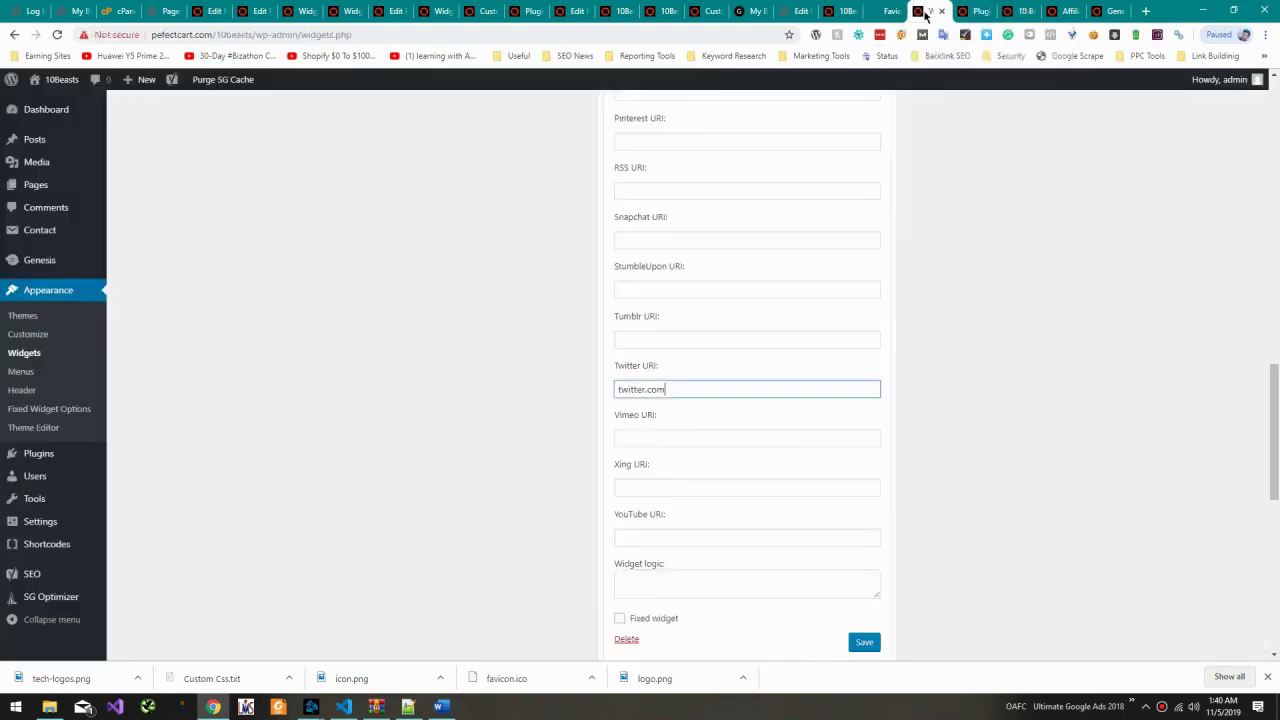
key("ctrl+f")
type("google")
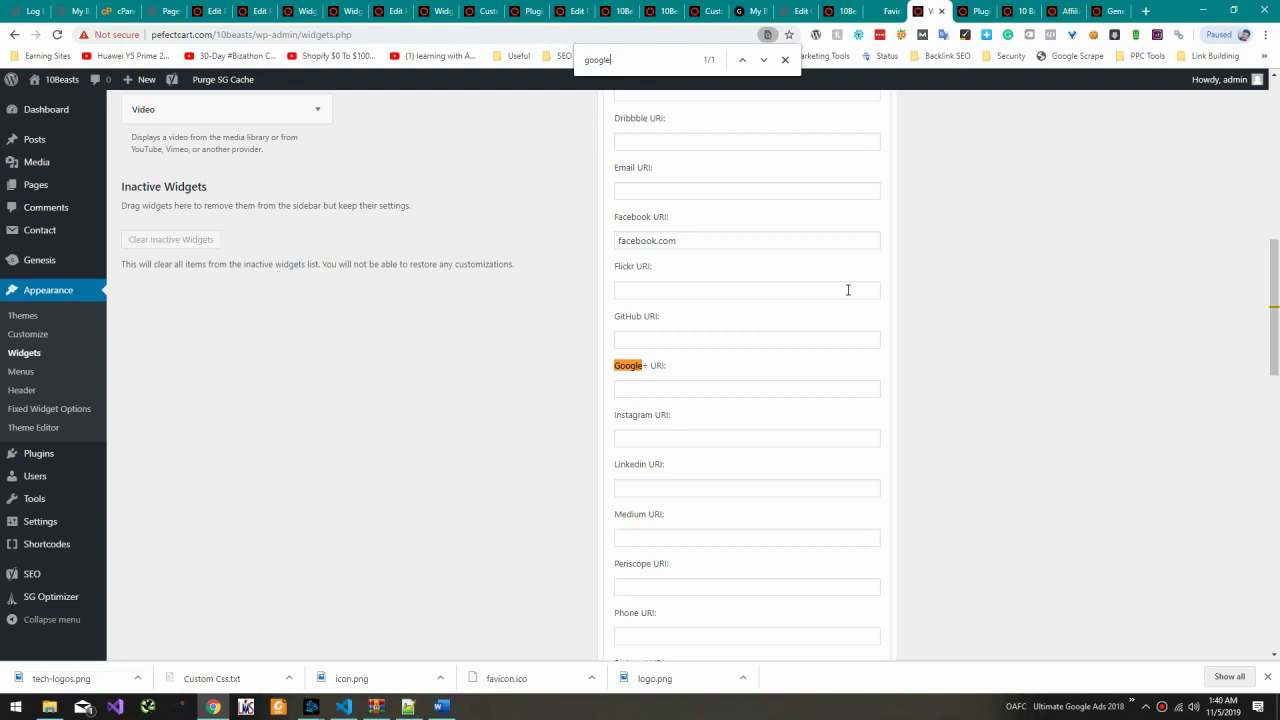
key("Escape")
left_click(670, 393)
type("google.com")
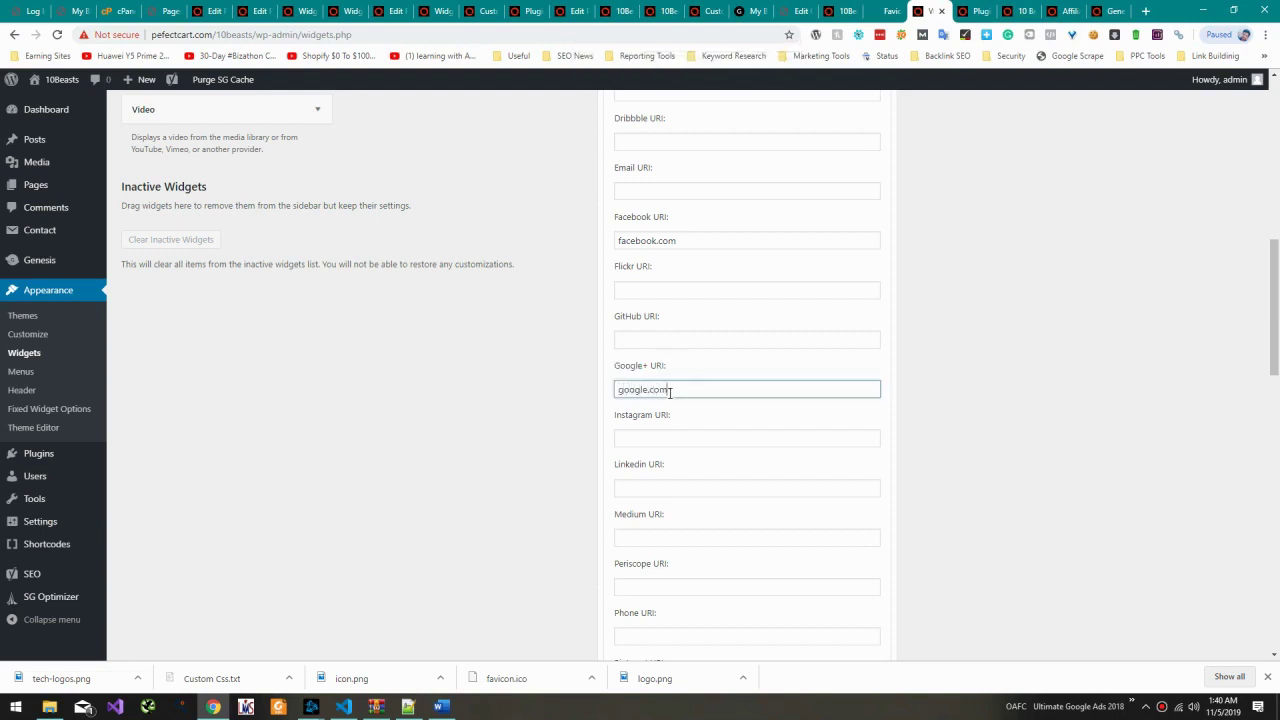
scroll(771, 429, "down", 6)
left_click(865, 587)
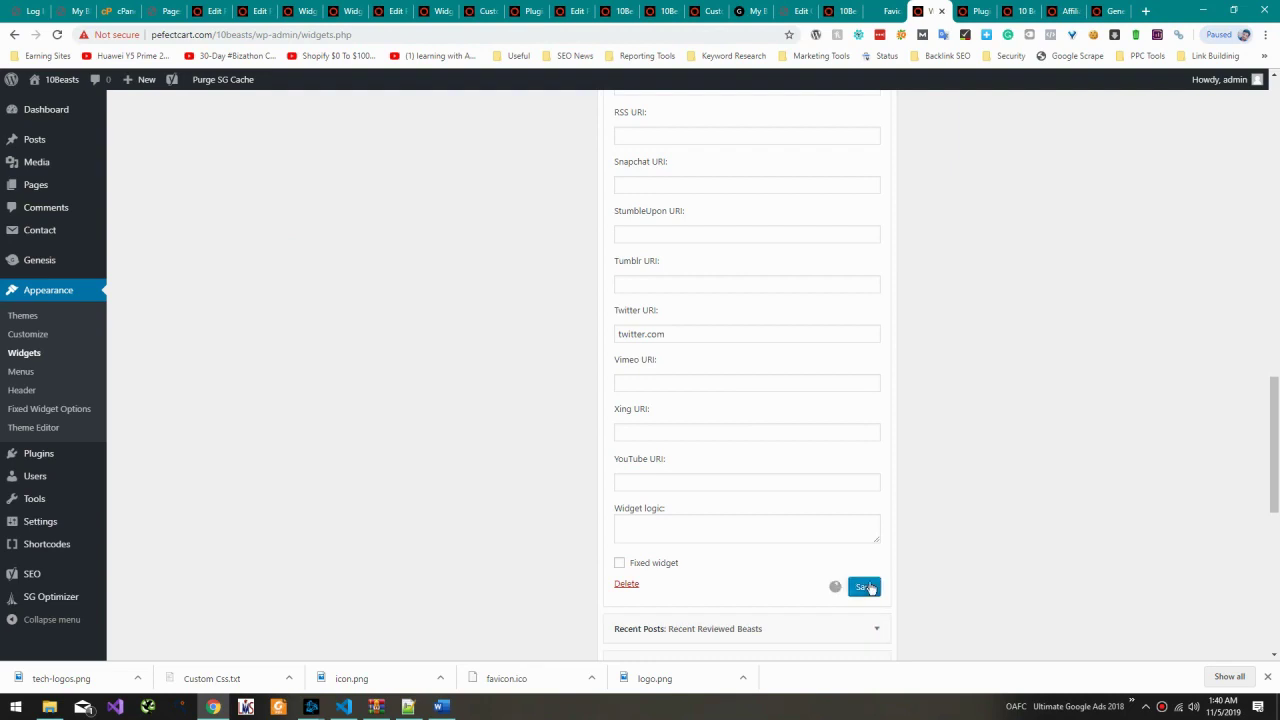
Step: Make the Navigate Top 10 text widget a fixed widget, save it, and compare against the original site's sidebar
scroll(720, 494, "down", 4)
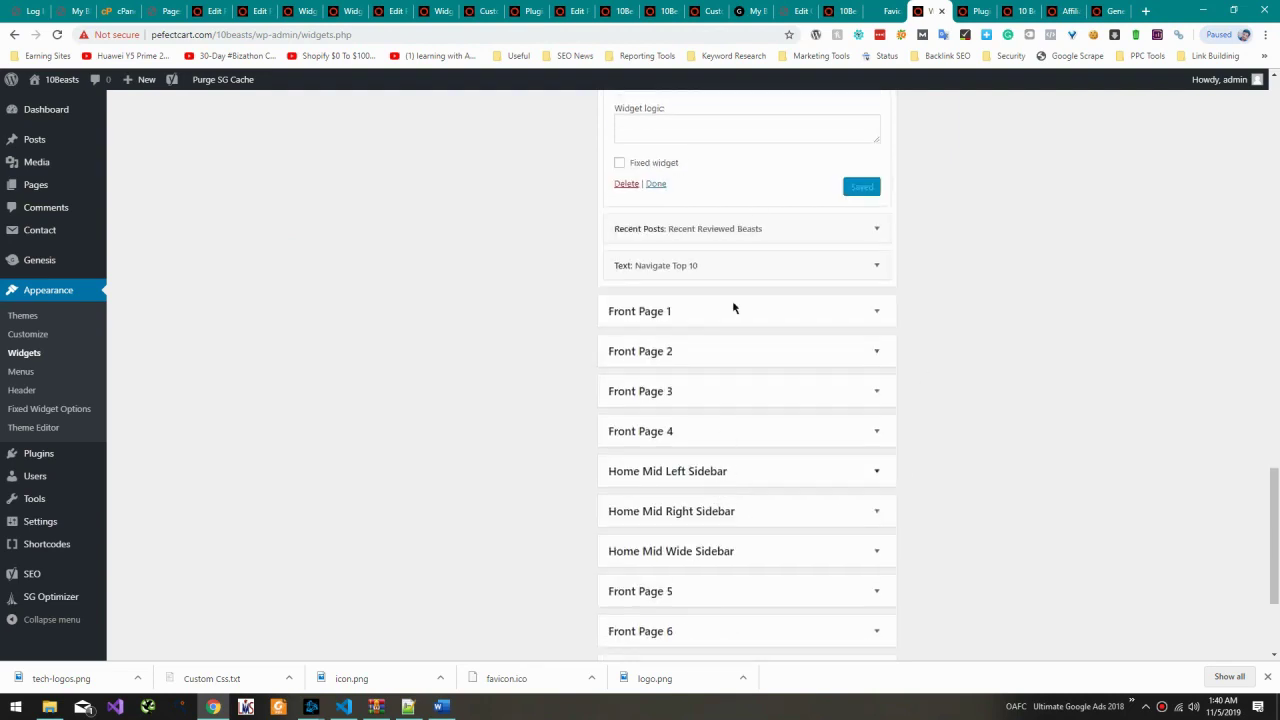
left_click(762, 230)
left_click(691, 476)
scroll(697, 489, "down", 3)
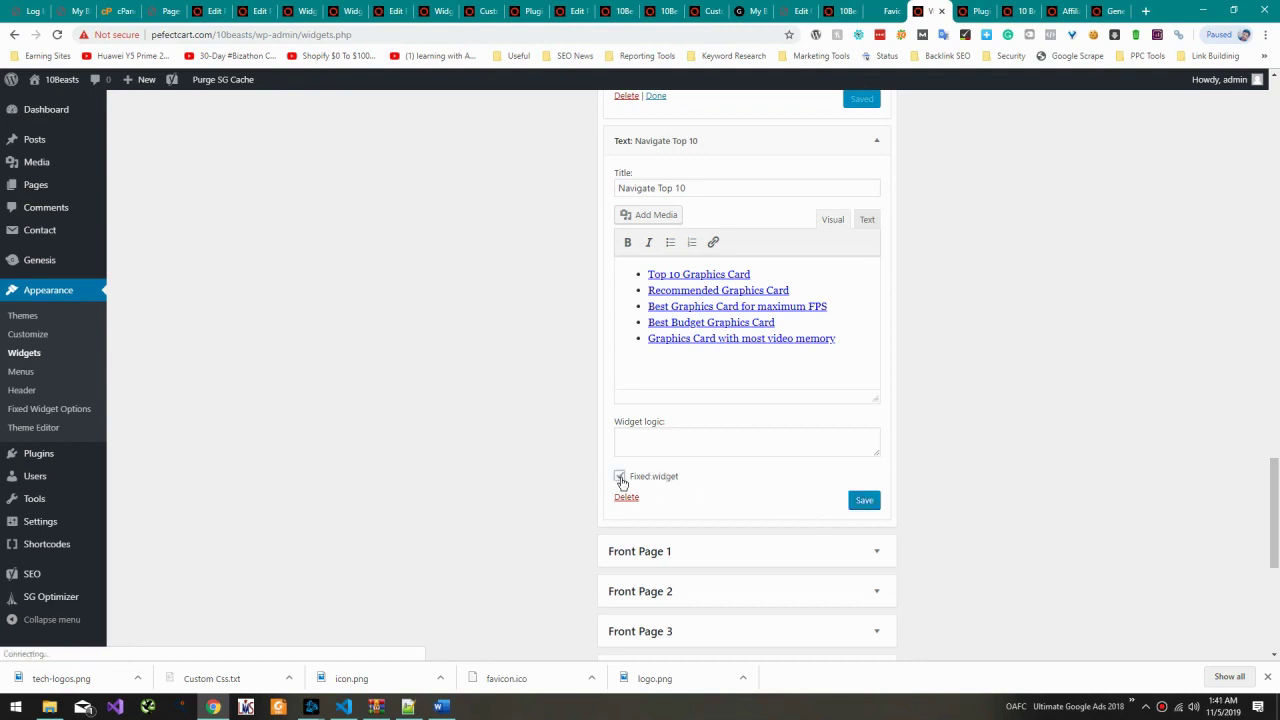
left_click(1022, 11)
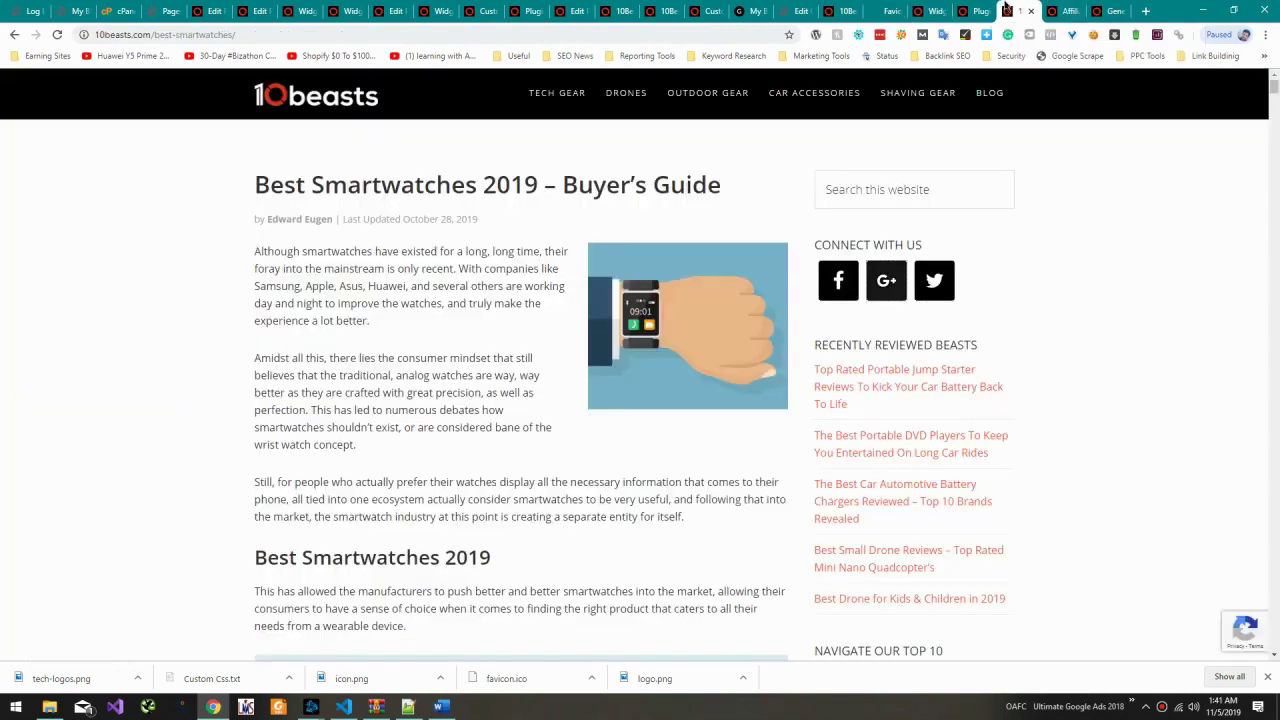
left_click(983, 10)
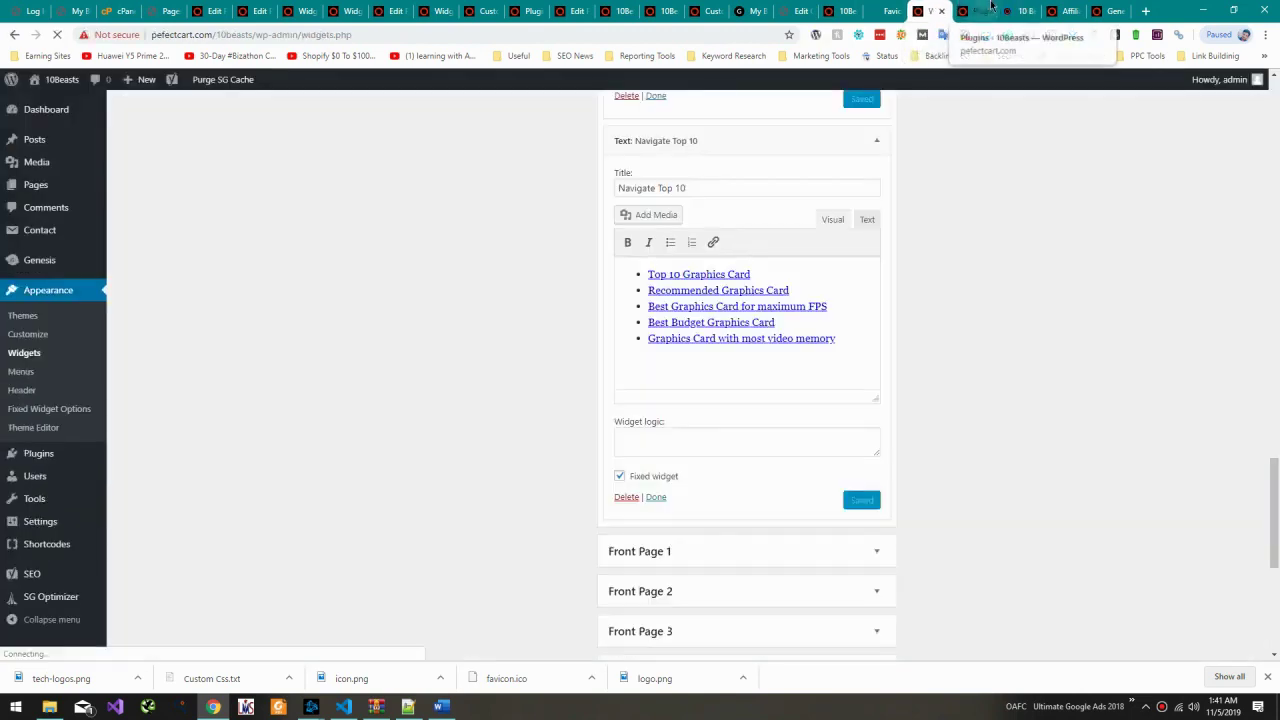
Step: Reload the Affiliate Post page and check the size and placement of the social icons in its sidebar
left_click(1110, 10)
left_click(1070, 10)
key("F5")
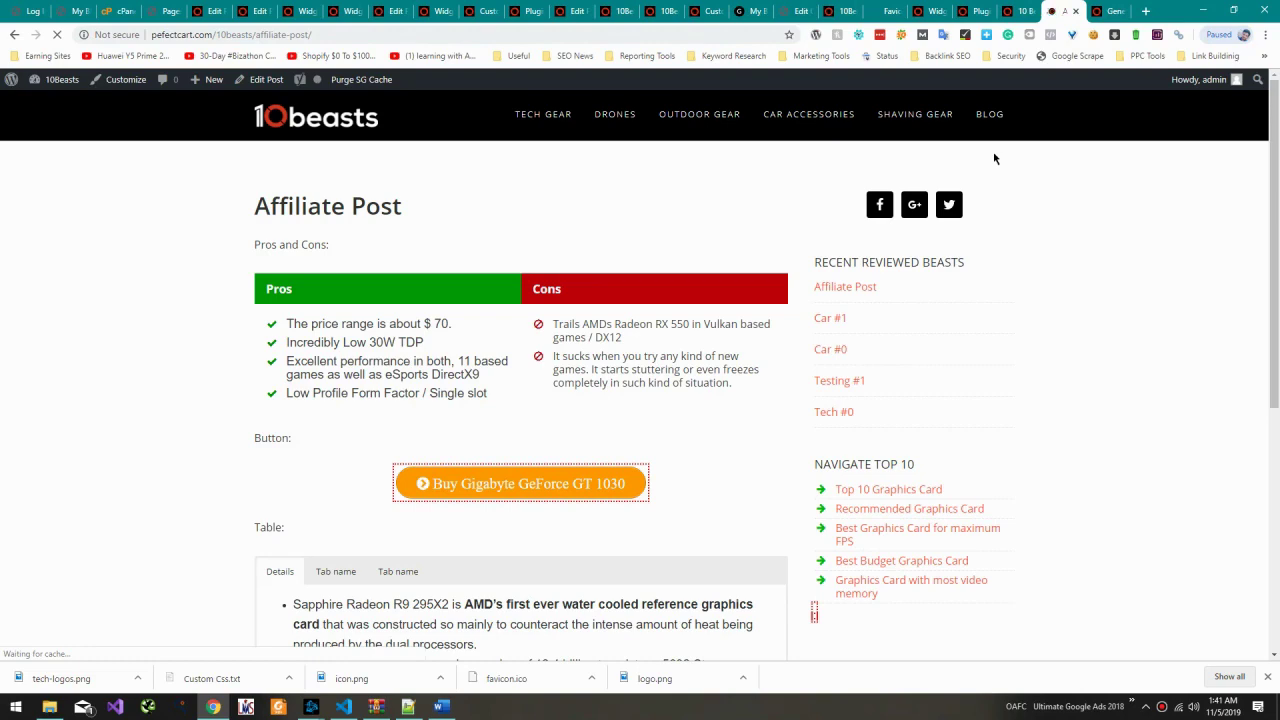
Step: Set the icon size of the Simple Social Icons widget to 60 px and save the widget
left_click(970, 10)
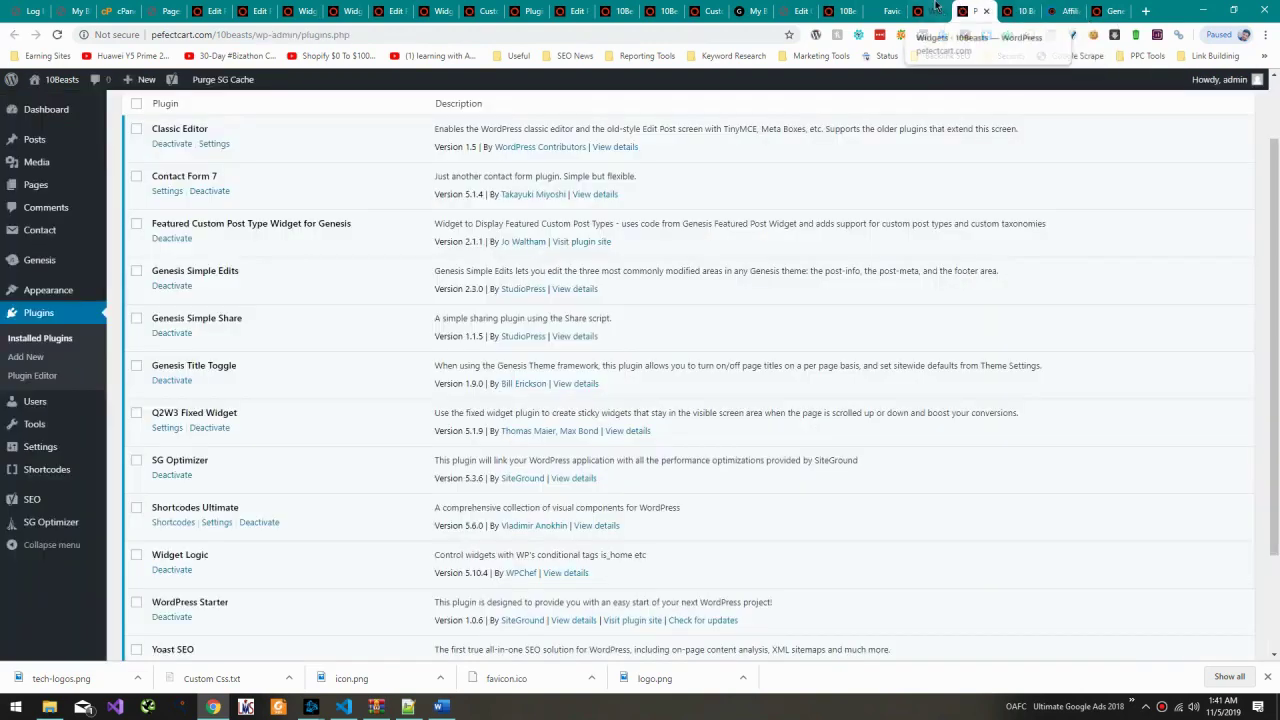
left_click(928, 10)
scroll(906, 245, "up", 7)
scroll(906, 248, "up", 2)
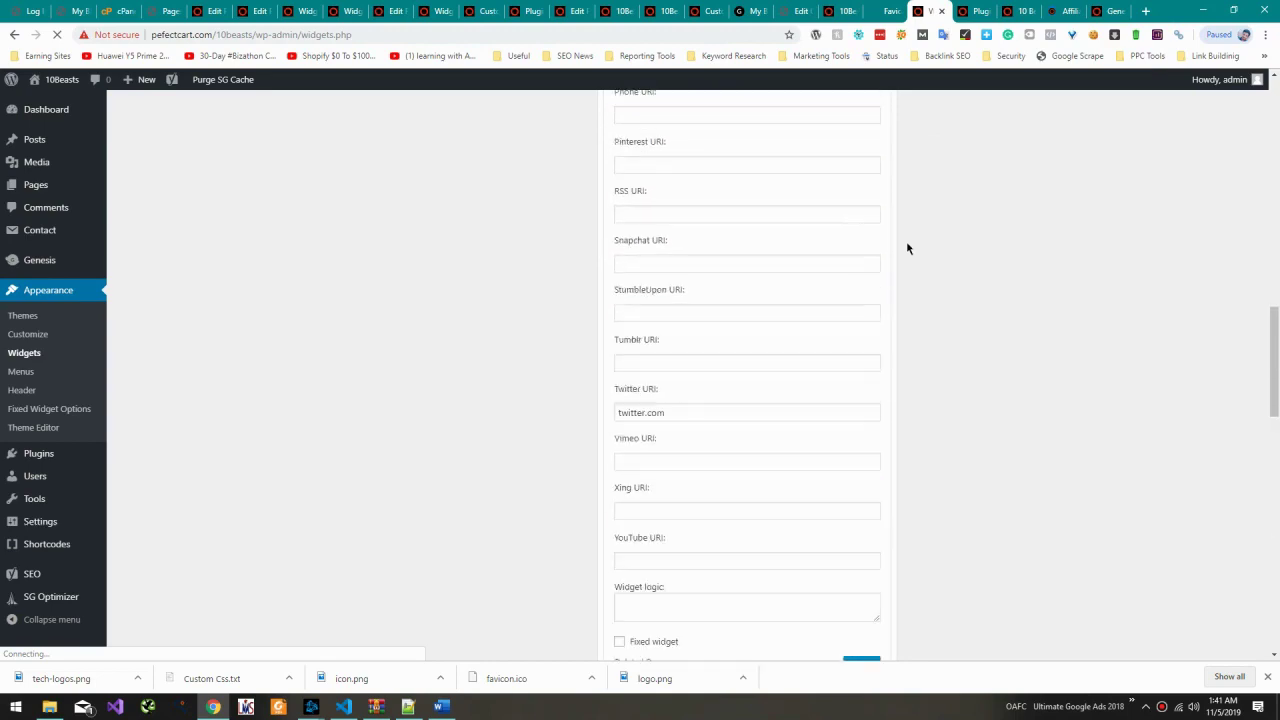
scroll(906, 248, "down", 3)
scroll(906, 248, "up", 4)
scroll(907, 248, "up", 12)
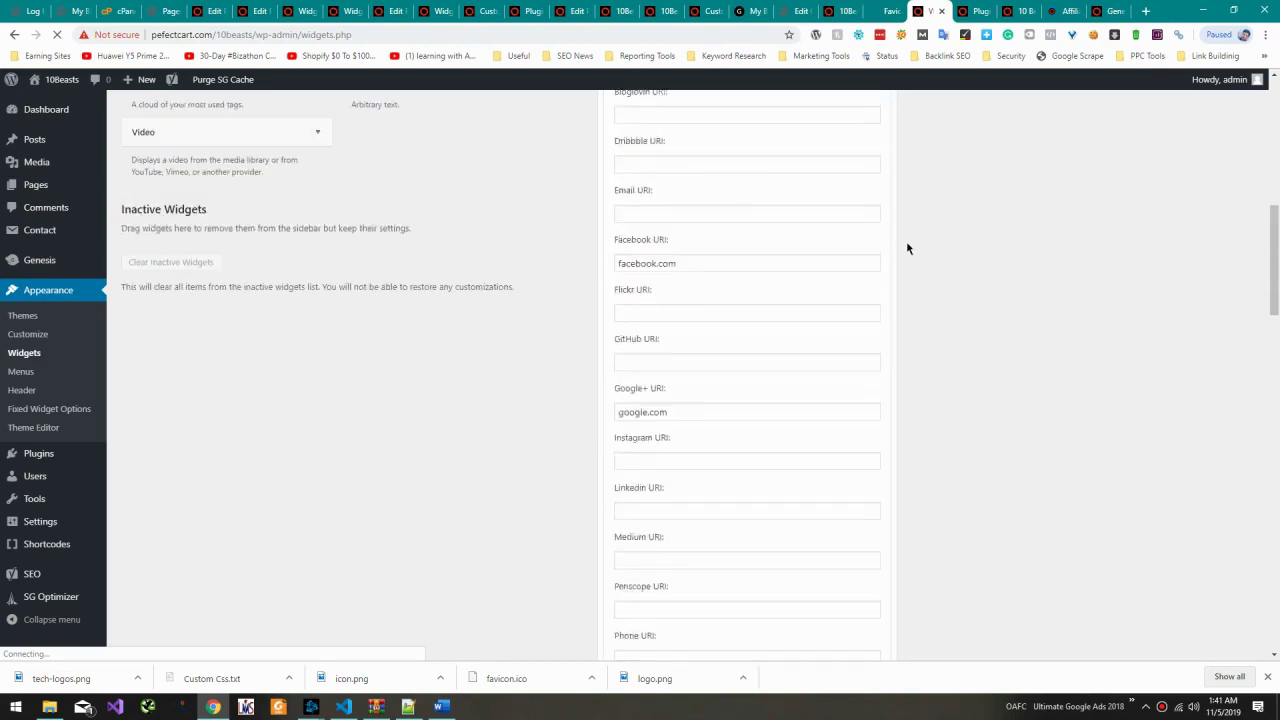
scroll(906, 241, "up", 2)
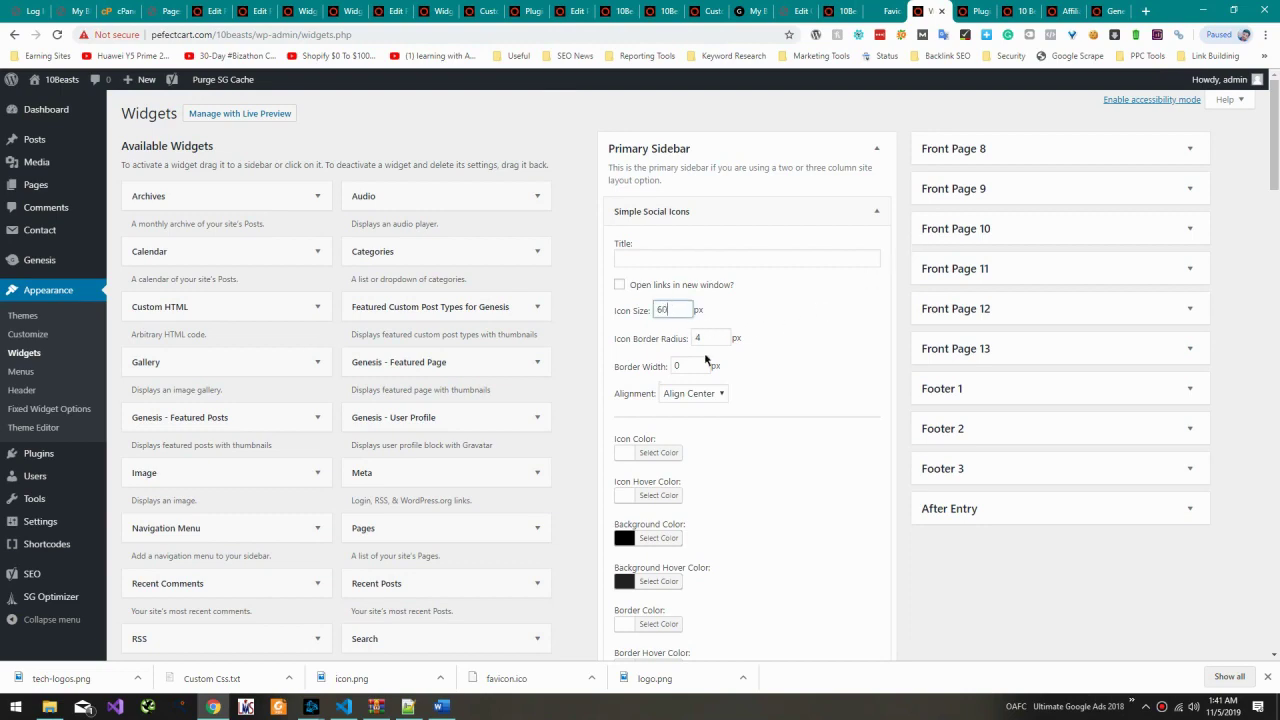
scroll(806, 417, "down", 20)
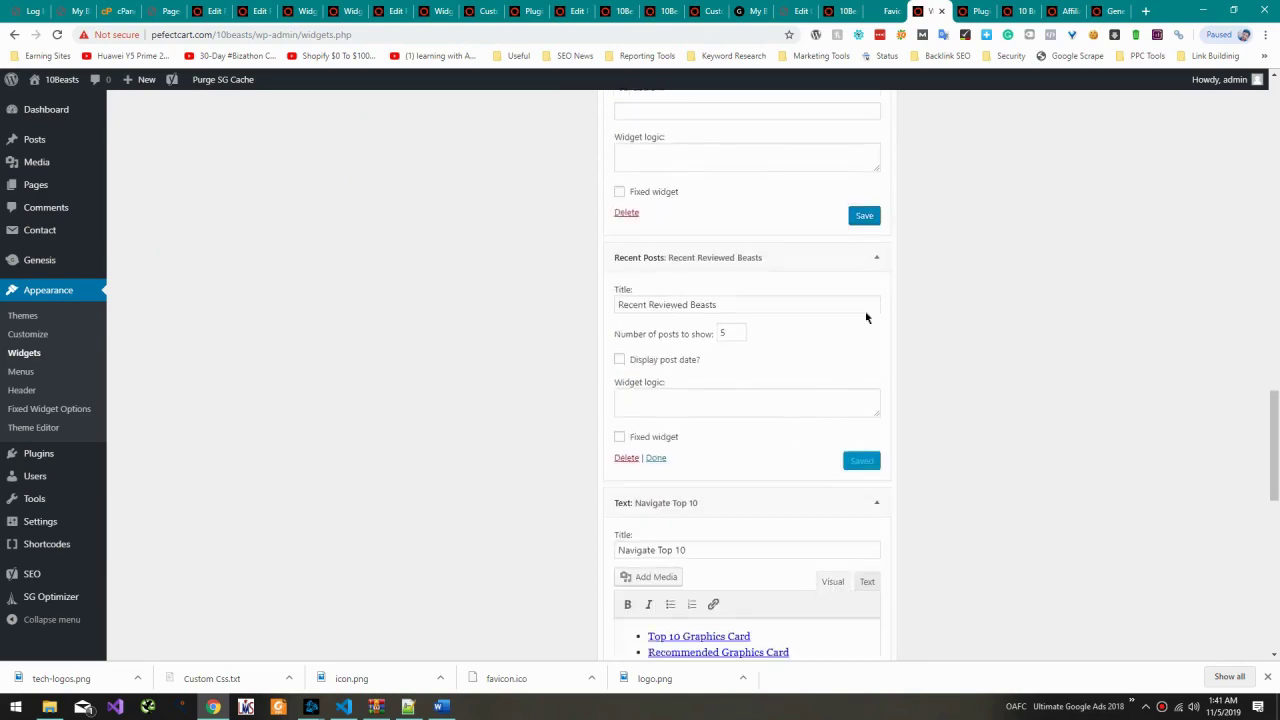
Step: Reload the Affiliate Post page and compare its social icons with those in the original Best Smartwatches sidebar
left_click(968, 7)
left_click_drag(1022, 11, 966, 10)
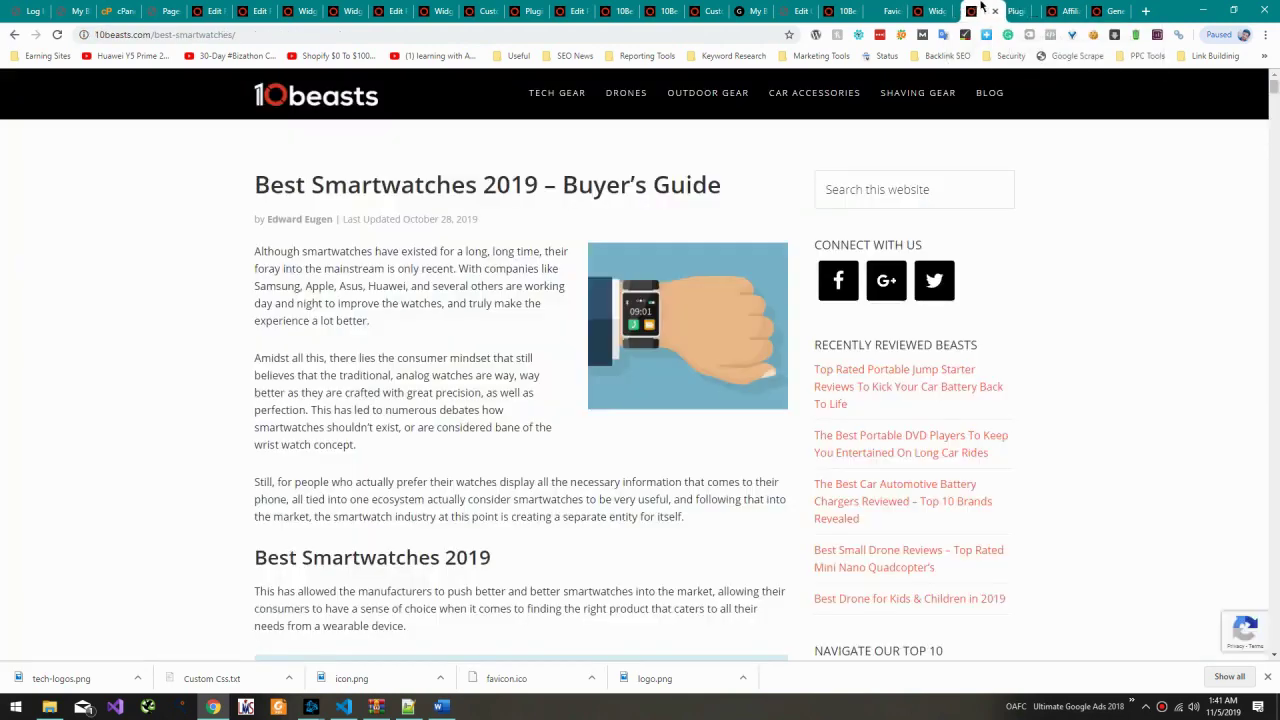
left_click(1022, 10)
left_click(1105, 10)
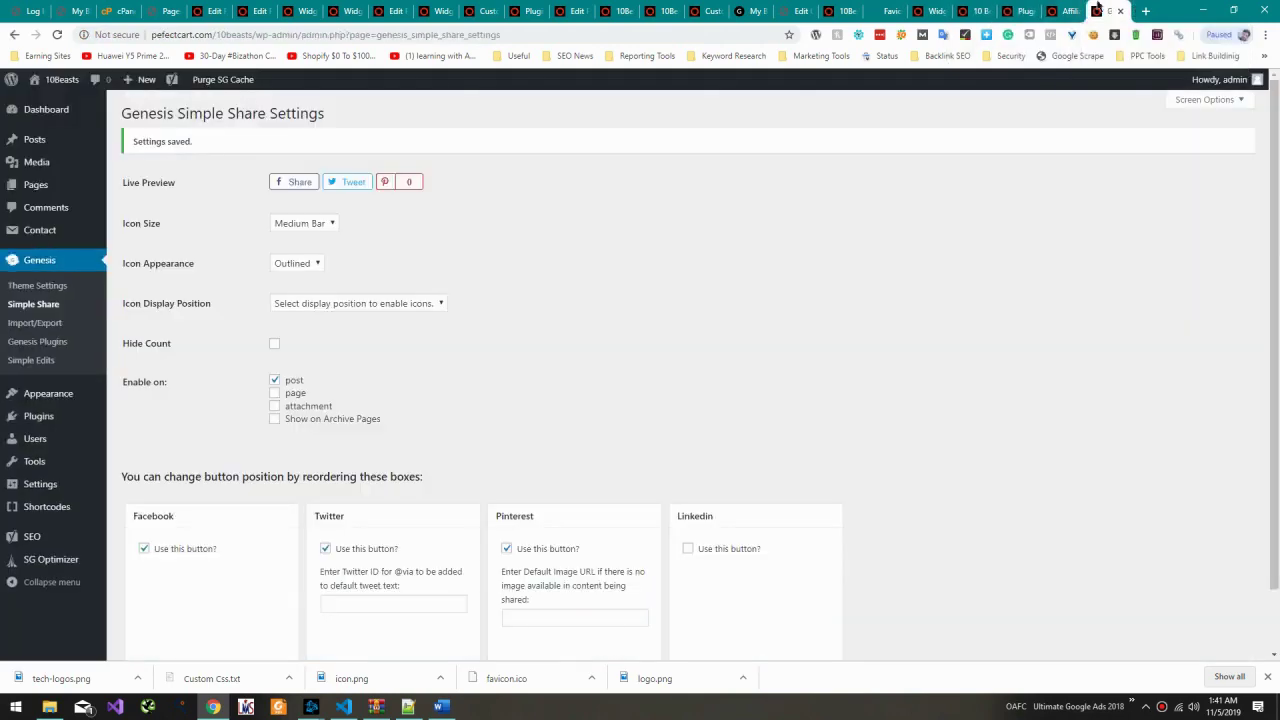
left_click(1065, 10)
left_click_drag(1052, 8, 968, 10)
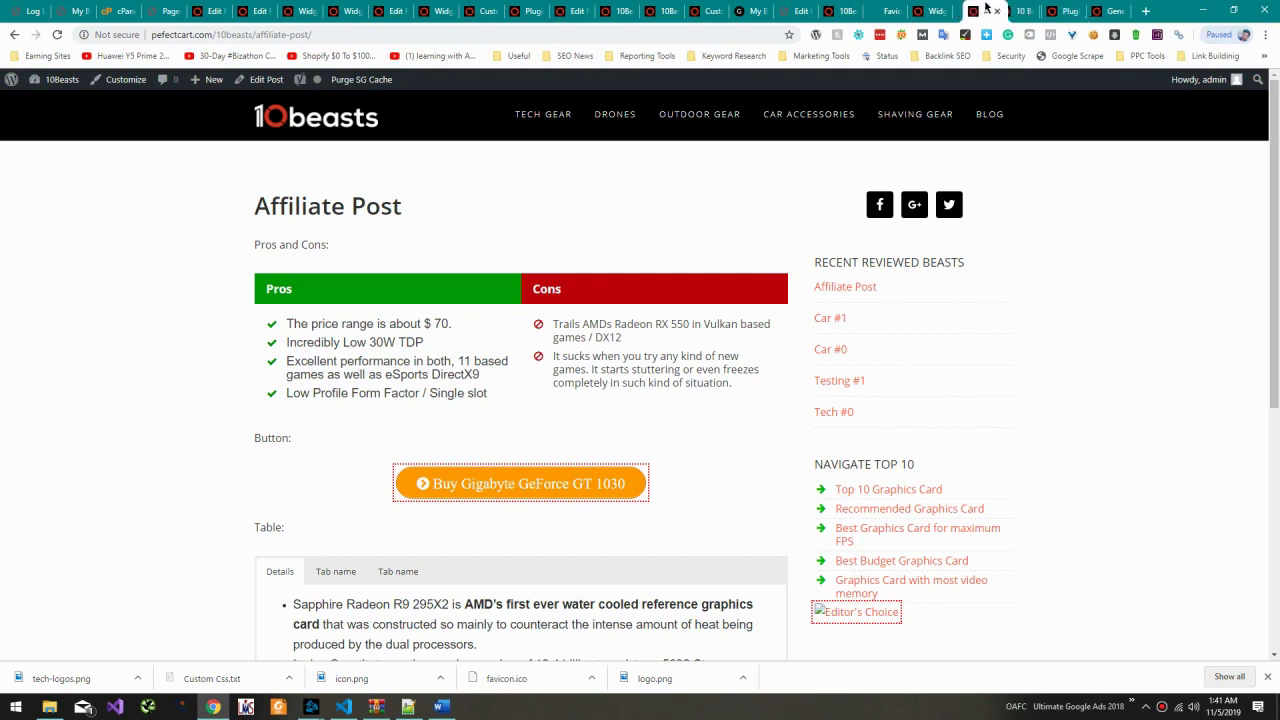
left_click(945, 115)
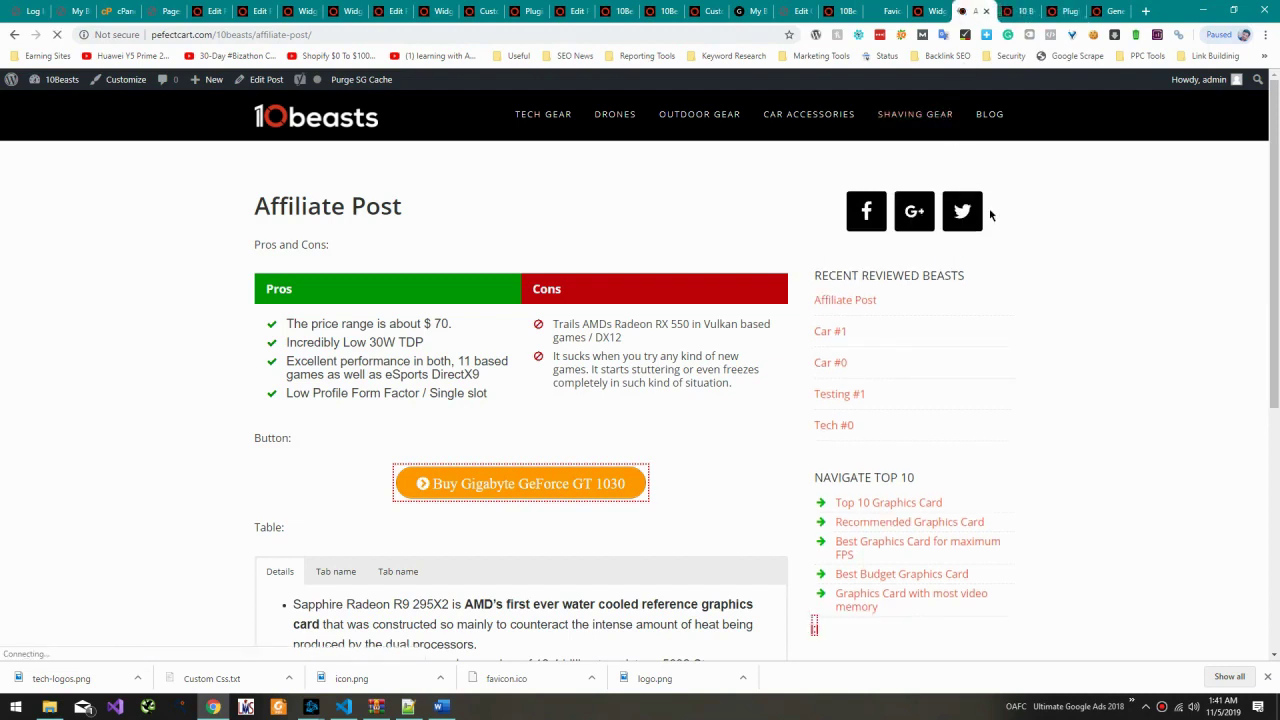
Step: Title the Simple Social Icons widget "Connect with Us" to match the original site's heading, and save the widget
left_click(925, 8)
scroll(760, 300, "up", 15)
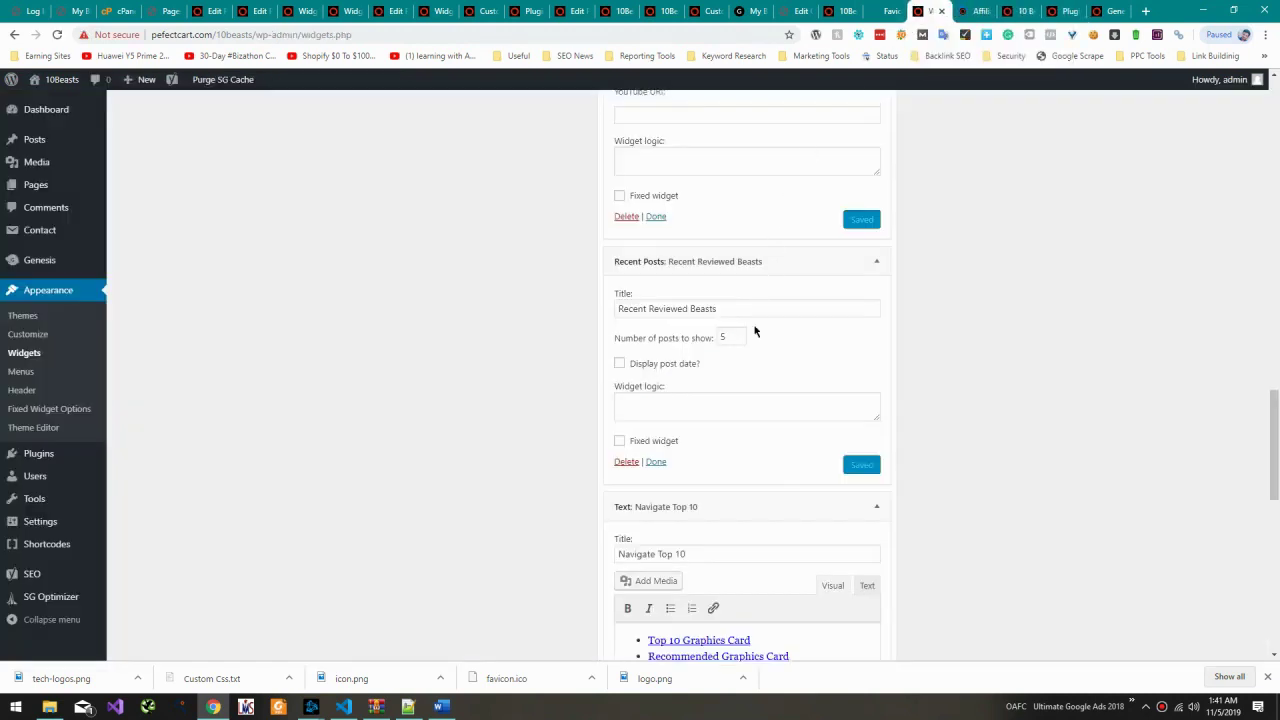
scroll(754, 320, "up", 8)
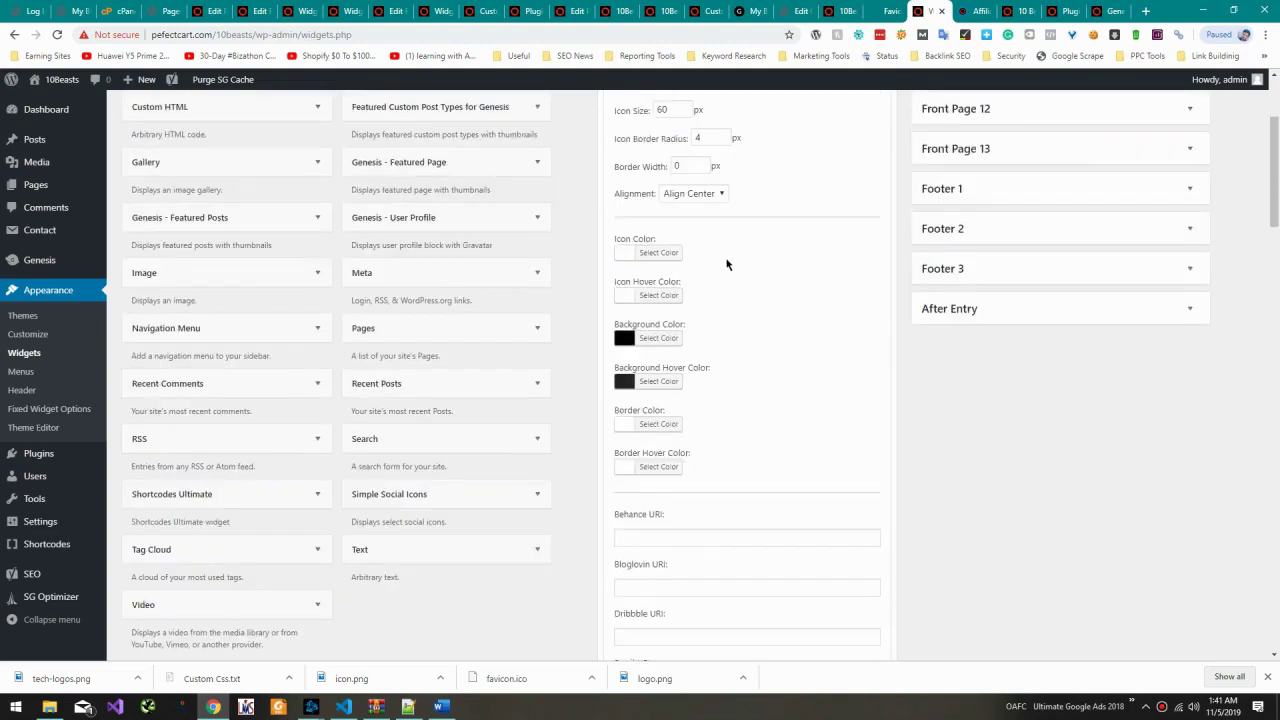
left_click(724, 257)
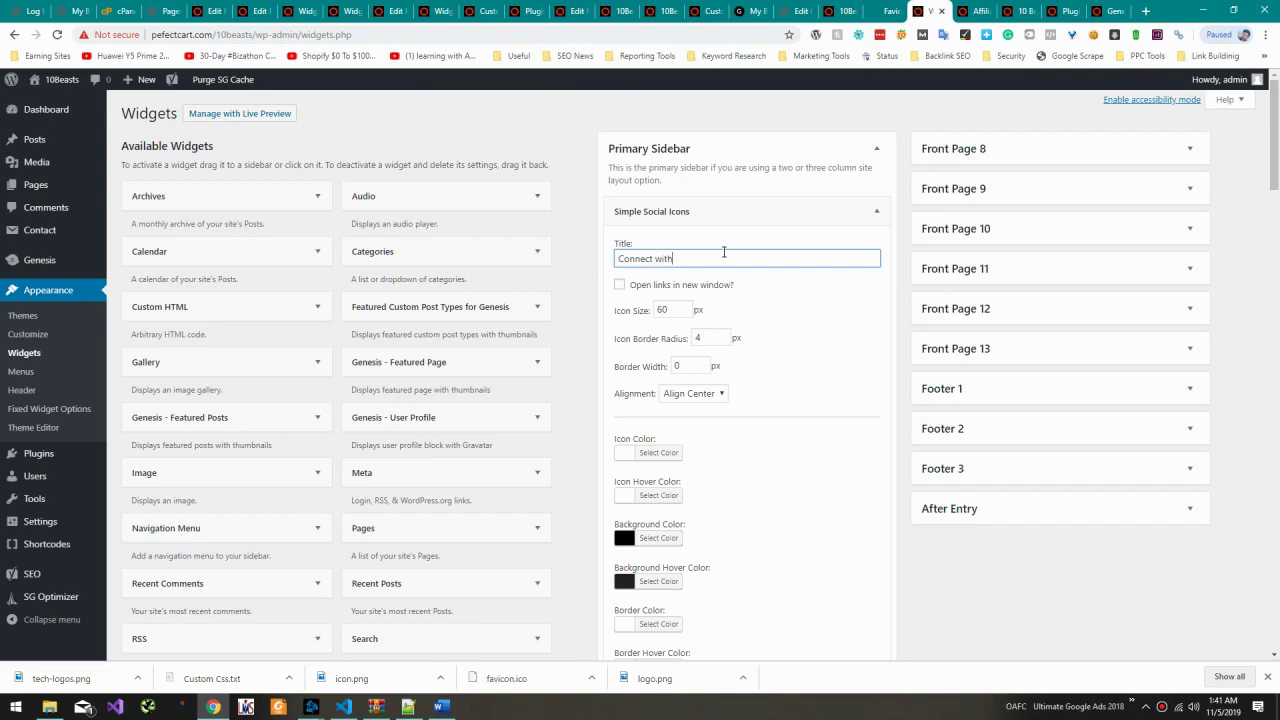
scroll(622, 94, "down", 5)
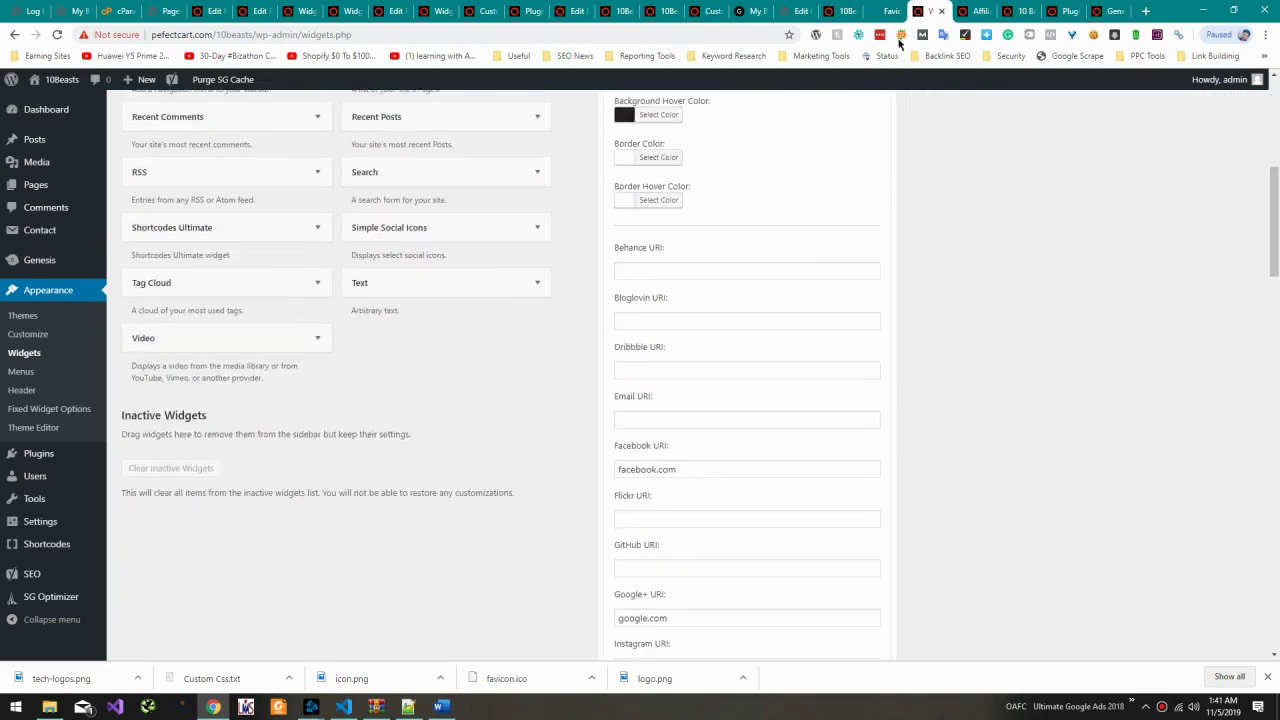
left_click(966, 10)
left_click_drag(1020, 10, 942, 5)
left_click(942, 8)
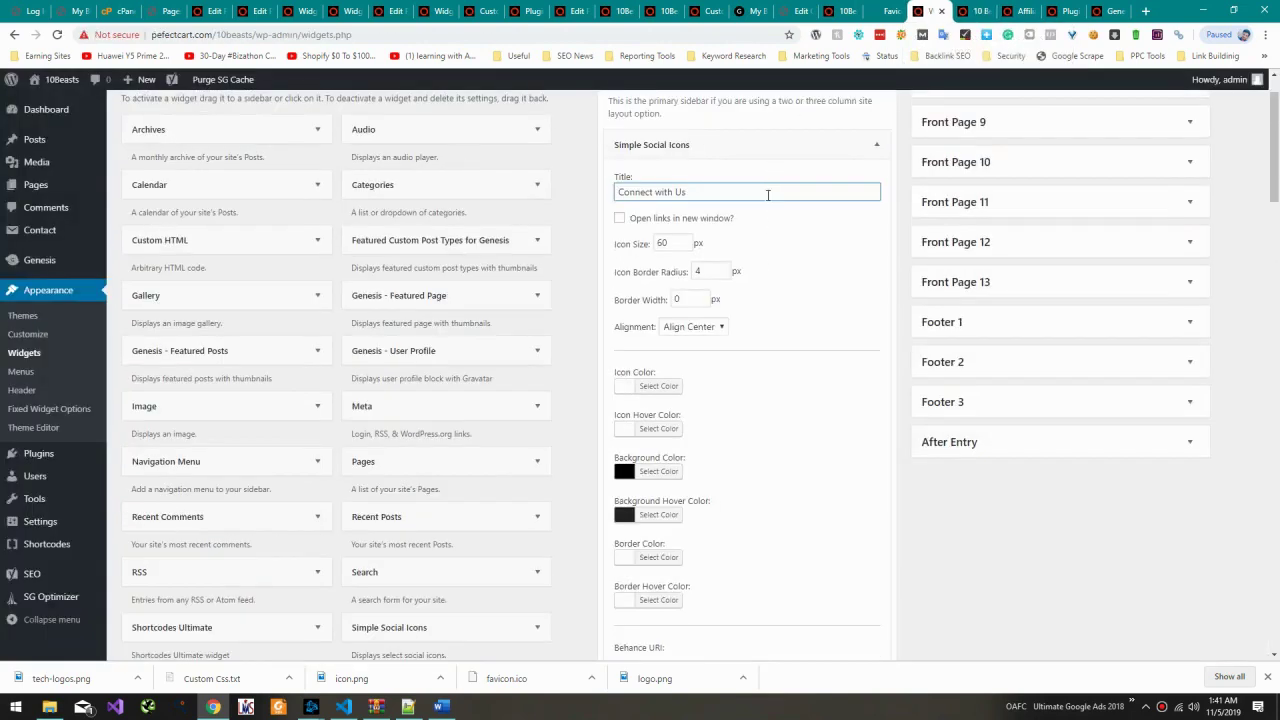
scroll(790, 320, "down", 3)
scroll(781, 362, "down", 1)
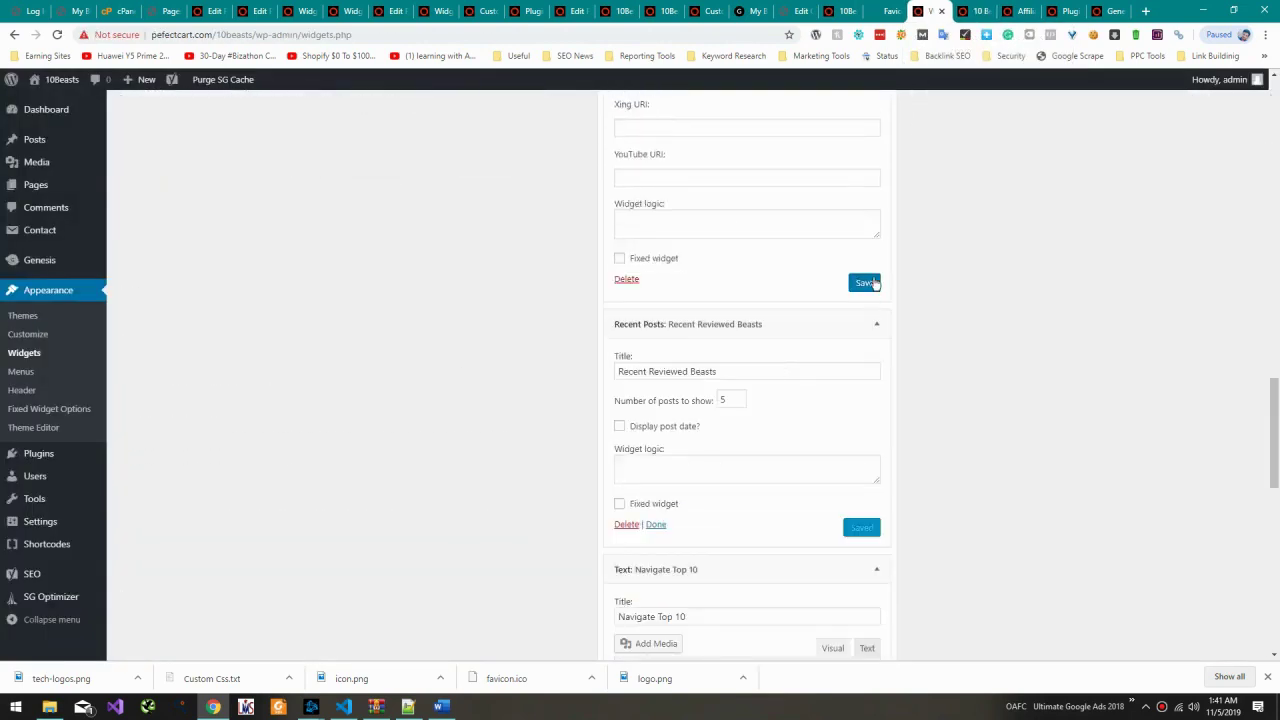
left_click(866, 283)
Step: Reload the Affiliate Post page and compare its Connect with Us section with the original site's
left_click(1020, 10)
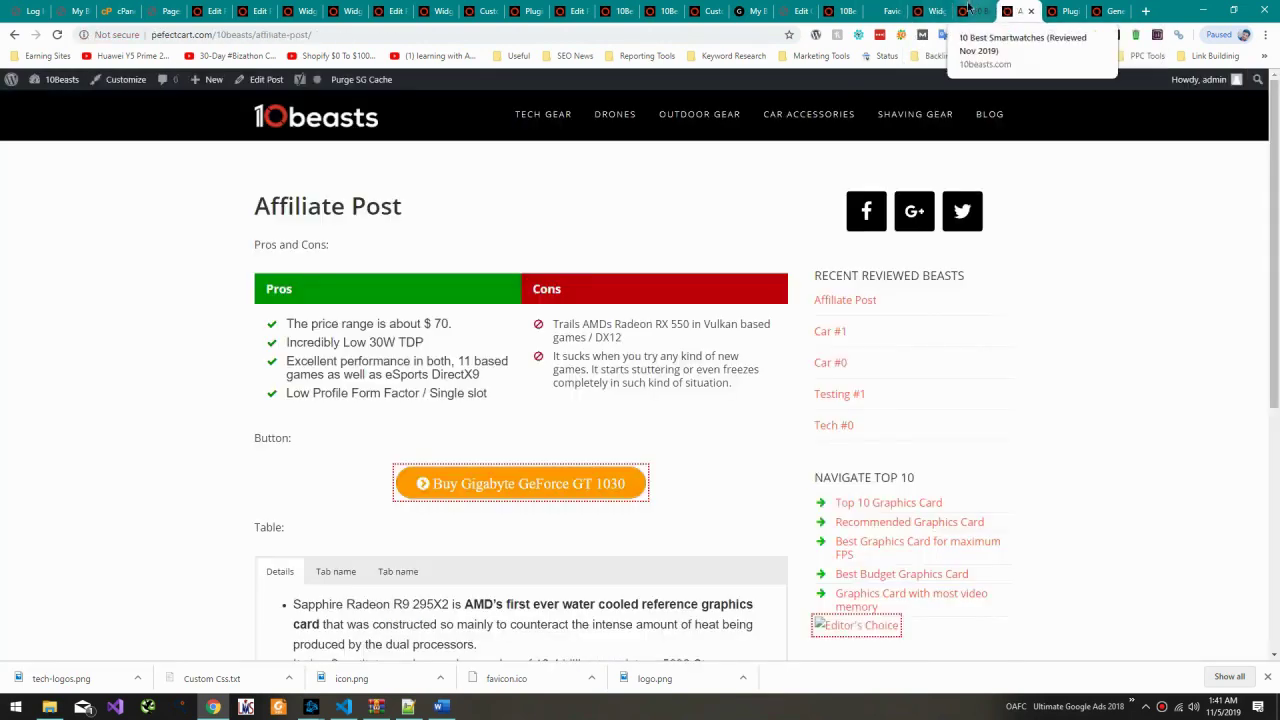
key("F5")
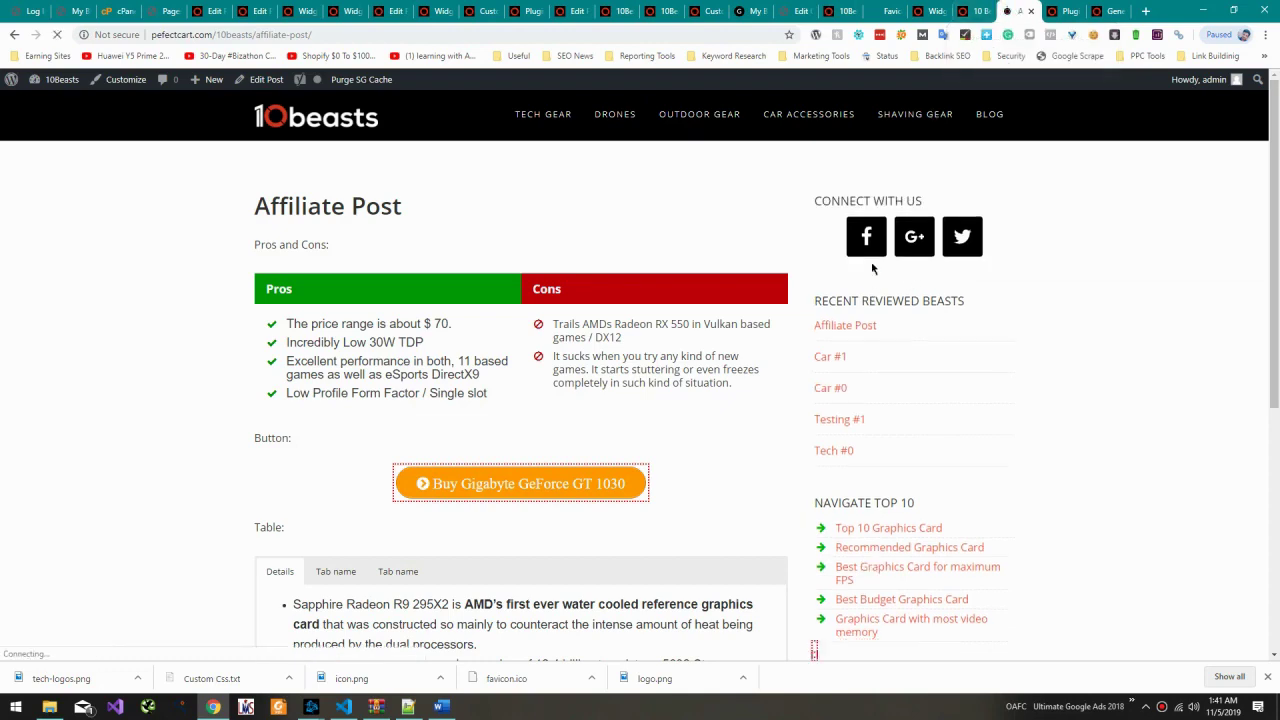
left_click(928, 10)
left_click(968, 11)
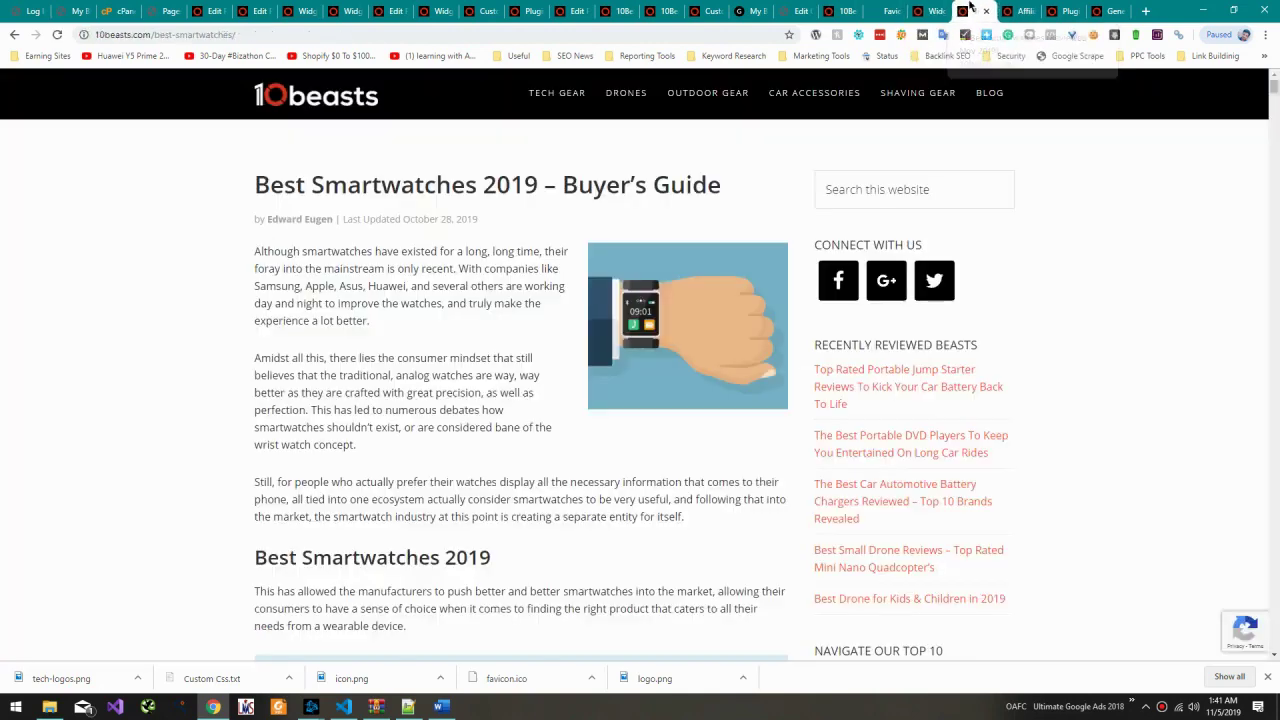
Step: Inspect the original site's Facebook icon in the developer tools and make room for its CSS rules
right_click(851, 289)
left_click(895, 515)
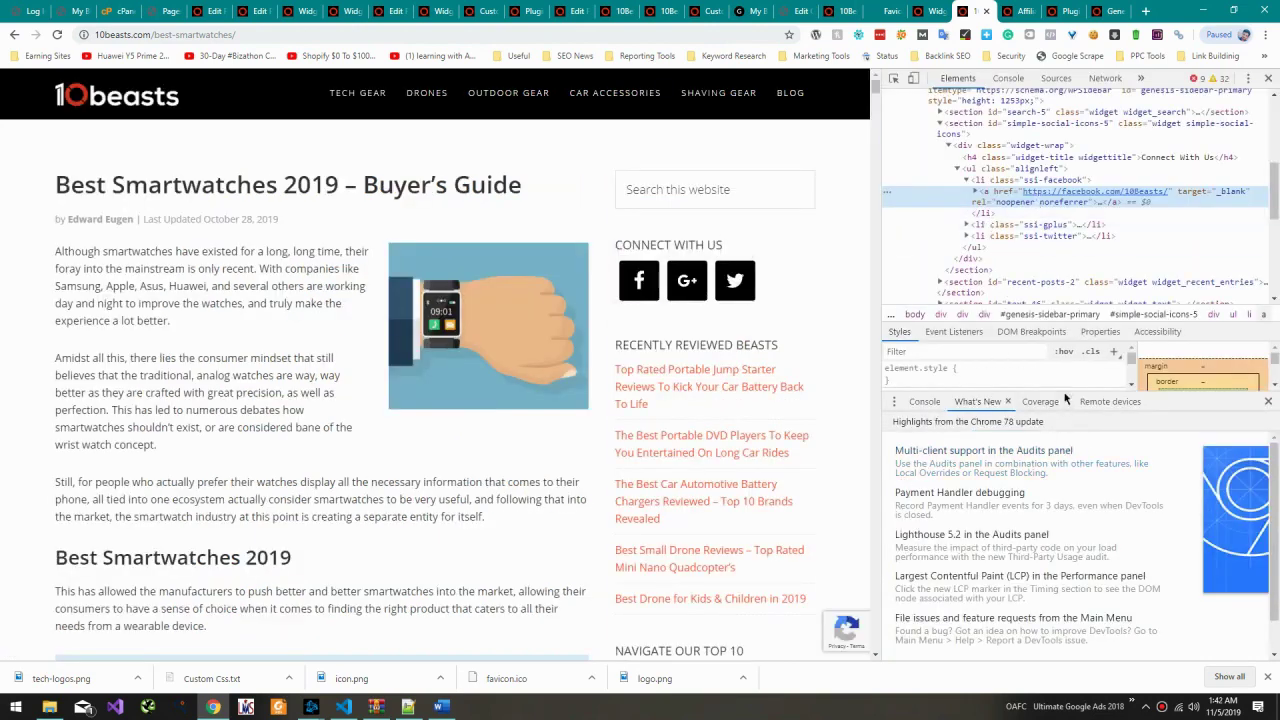
left_click(1265, 402)
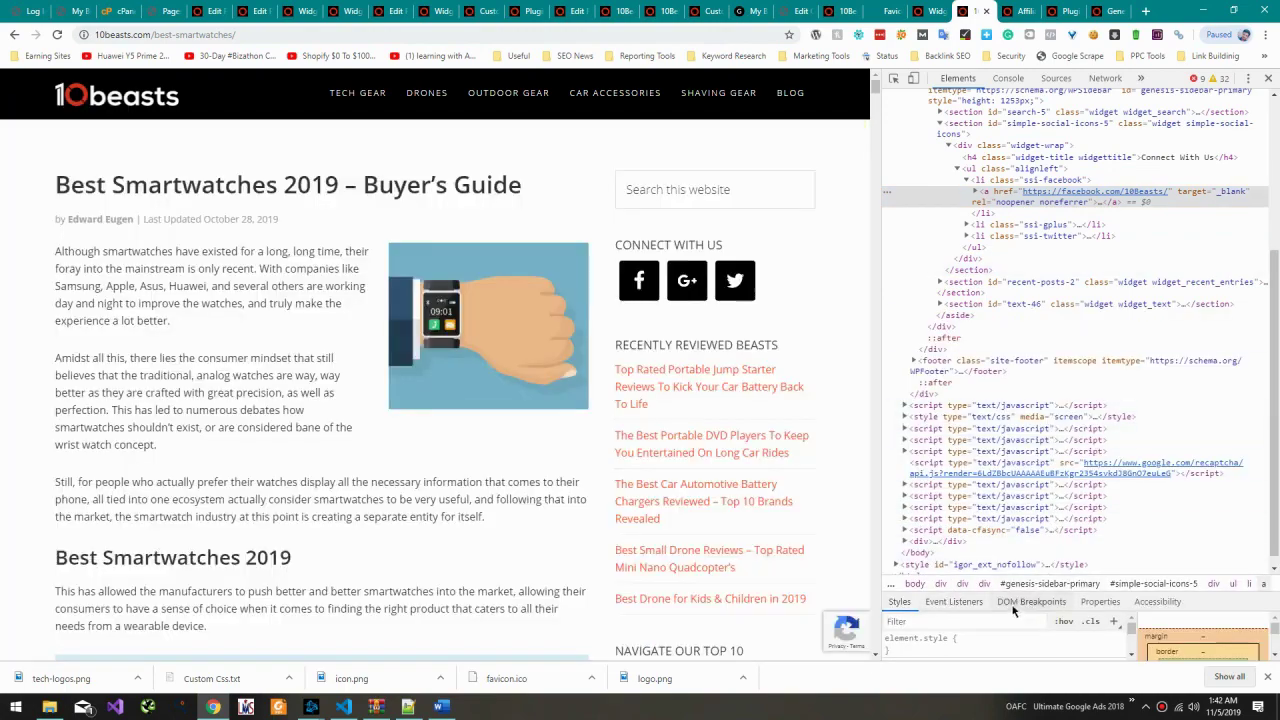
left_click_drag(996, 592, 984, 314)
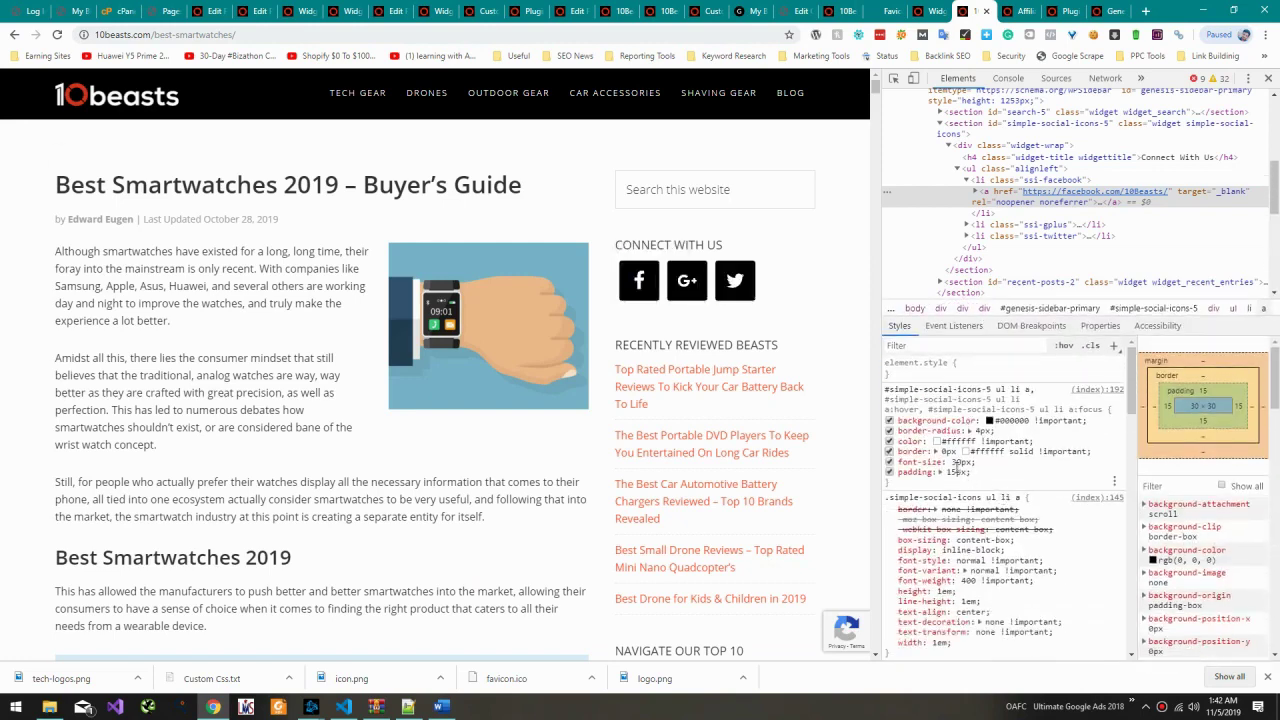
Step: Switch the Facebook icon's padding rule off and back on, and review the remaining icon CSS rules
left_click(889, 472)
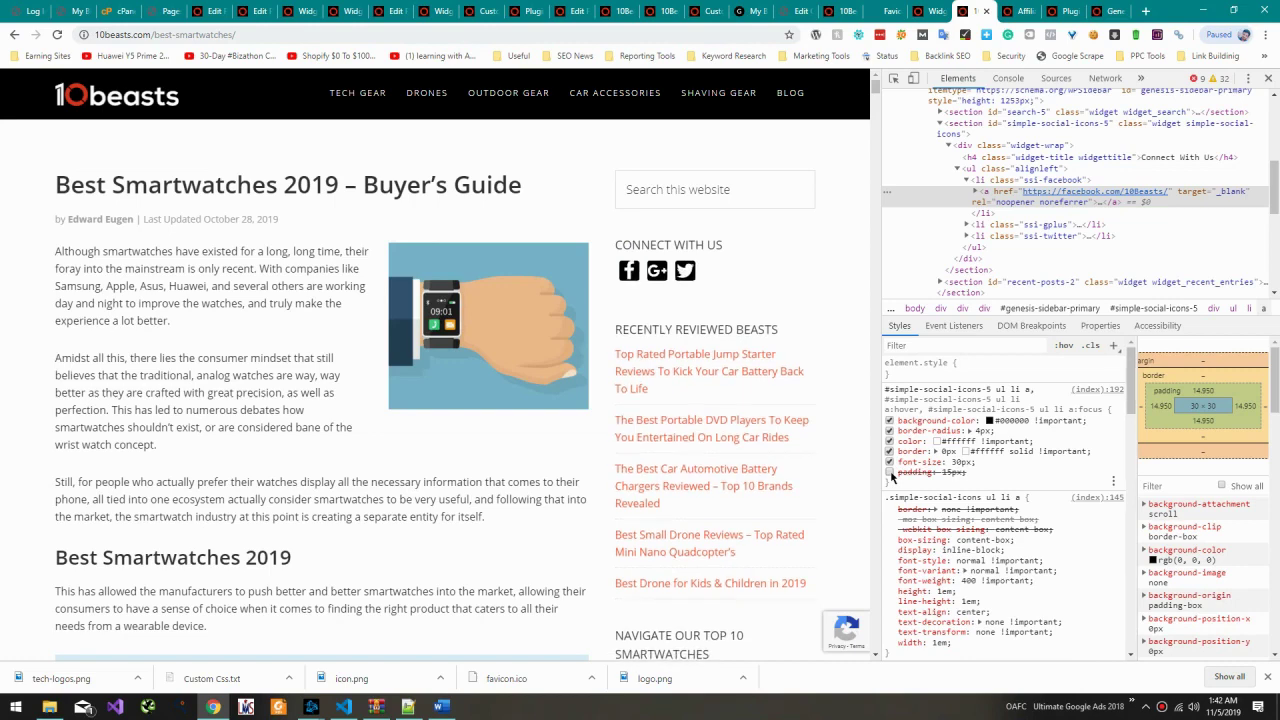
left_click(889, 472)
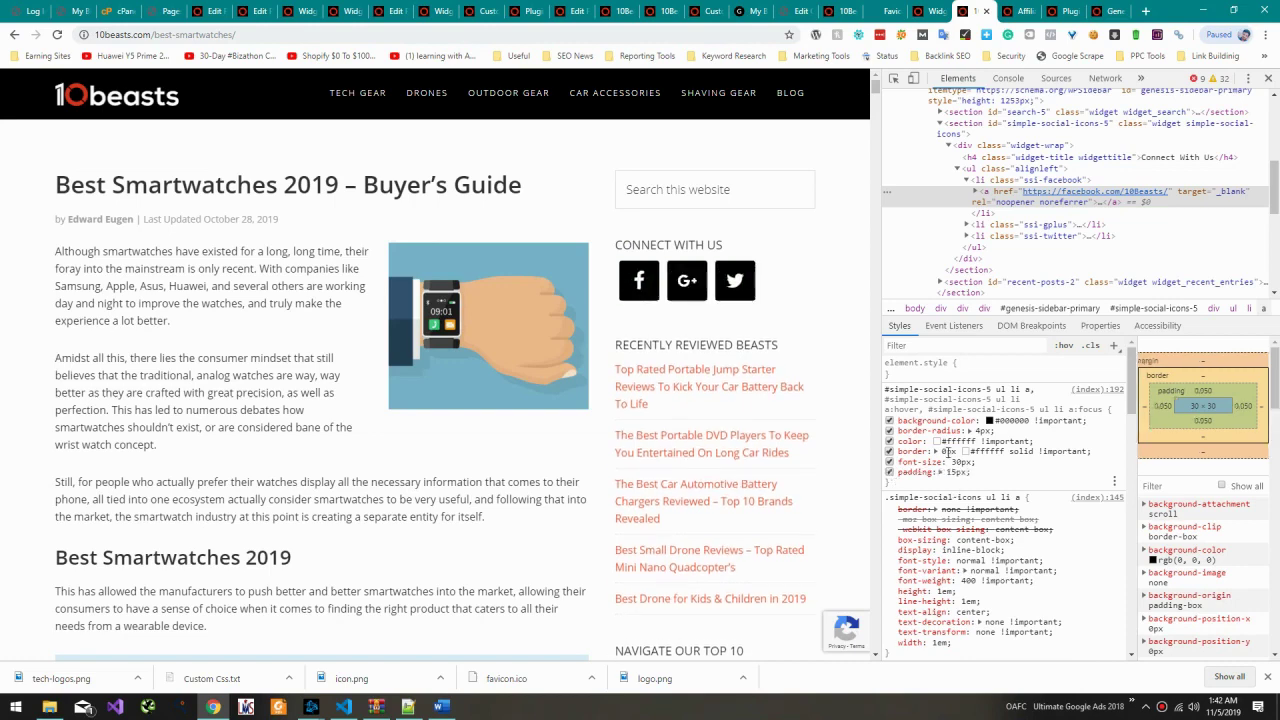
scroll(944, 452, "down", 4)
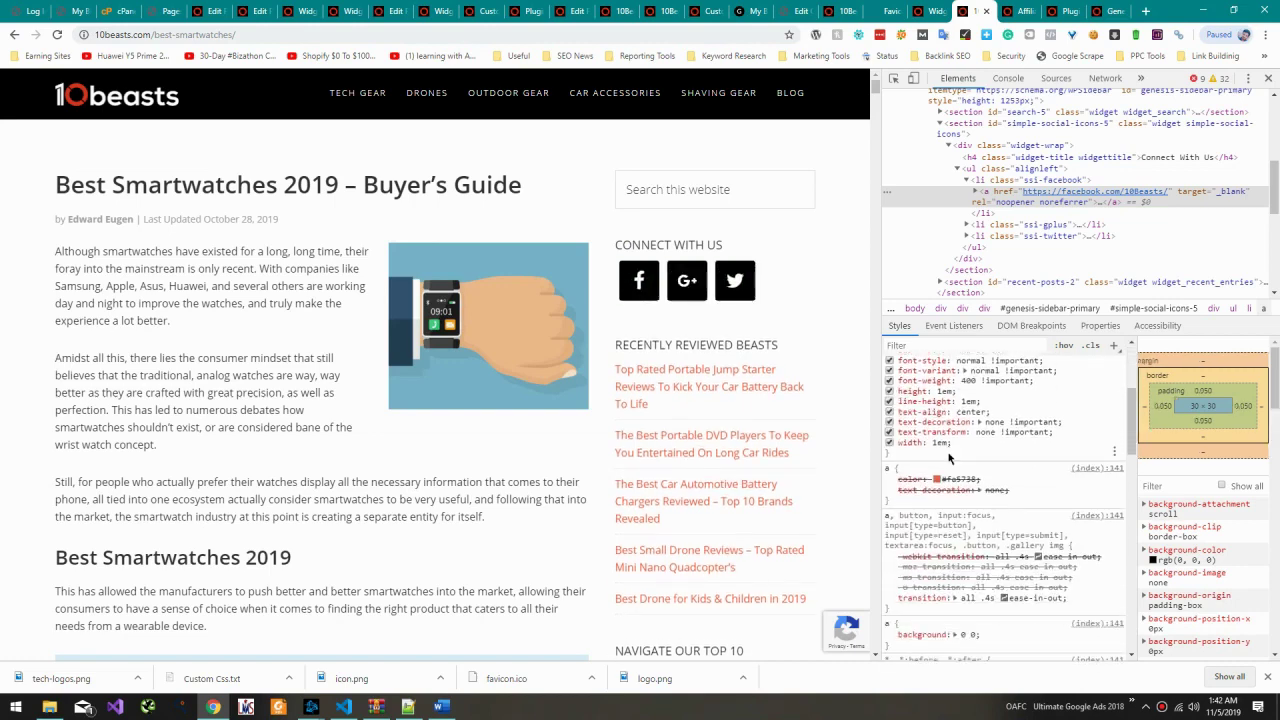
scroll(950, 457, "up", 3)
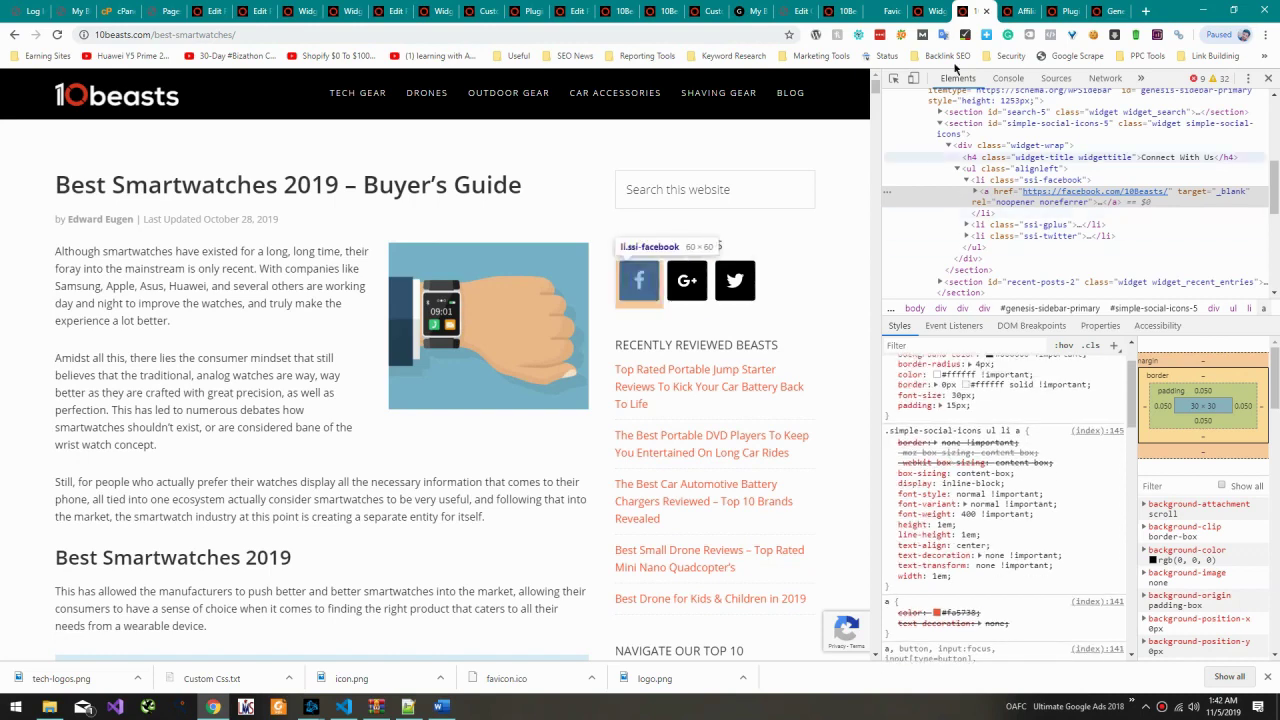
Step: Compare the Simple Social Icons widget's size, border and alignment settings with the original icon's CSS rules
left_click(893, 11)
left_click(930, 11)
scroll(872, 262, "up", 15)
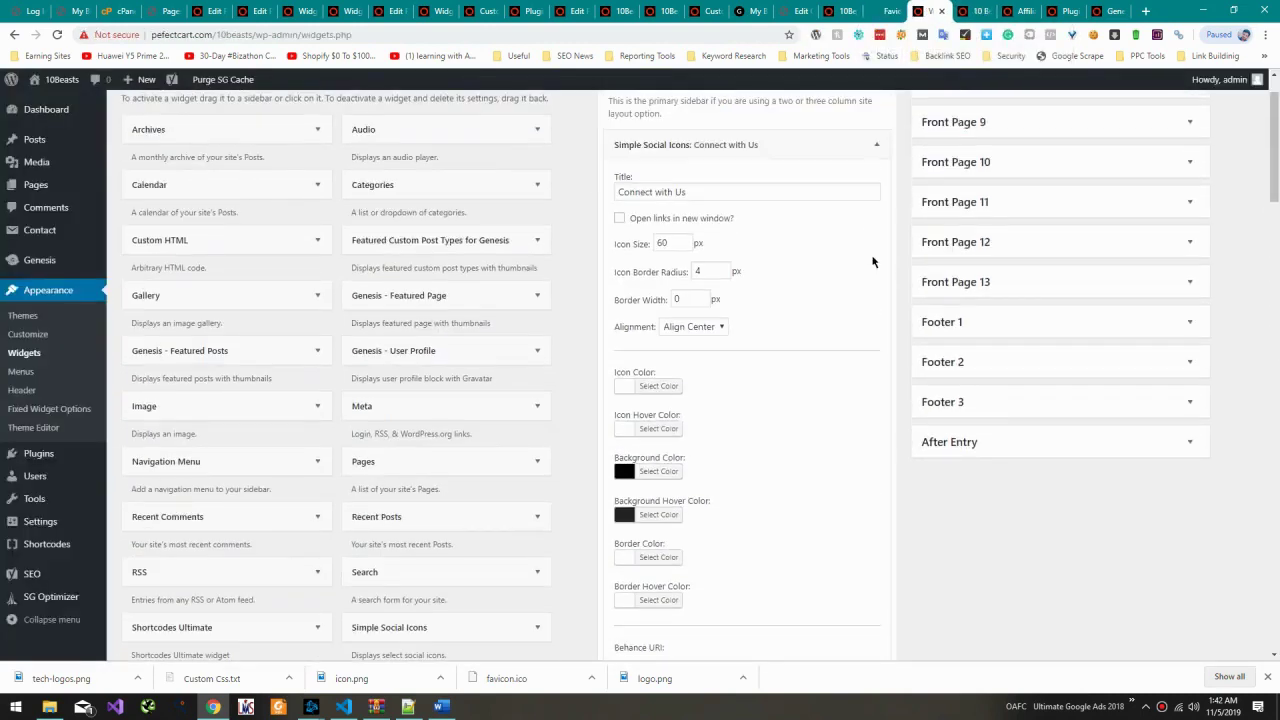
left_click(970, 11)
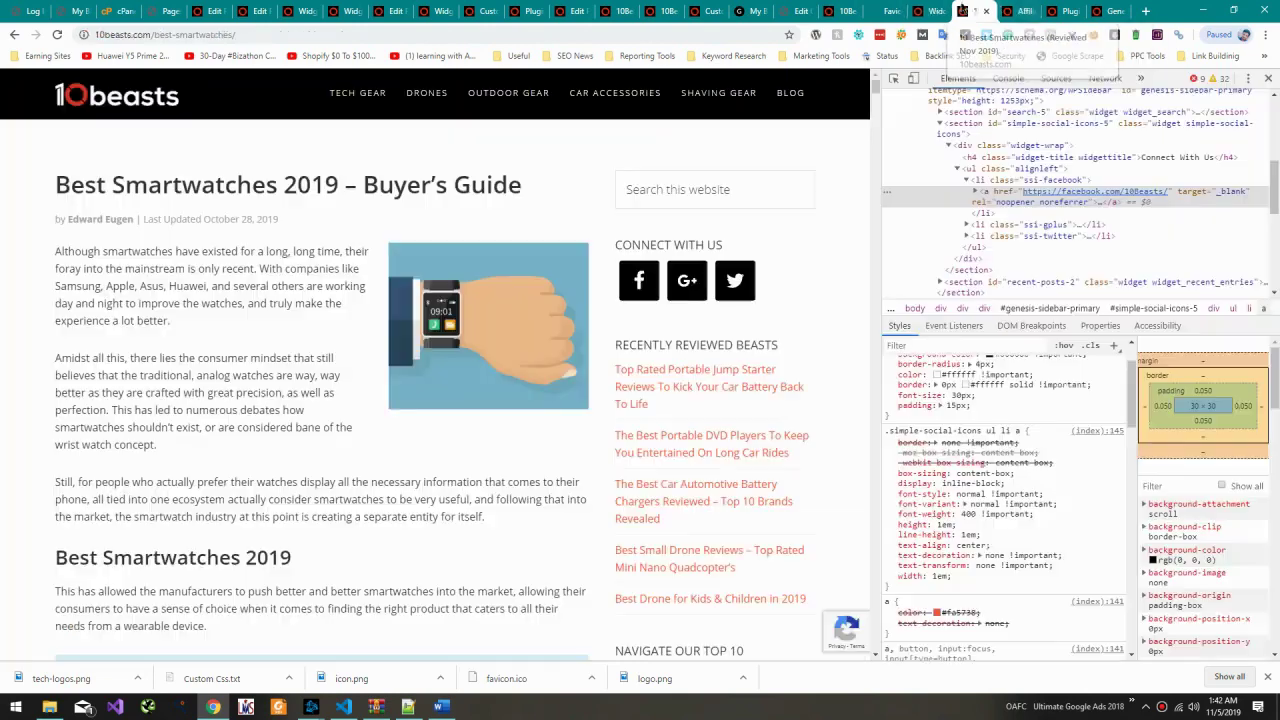
scroll(895, 410, "up", 3)
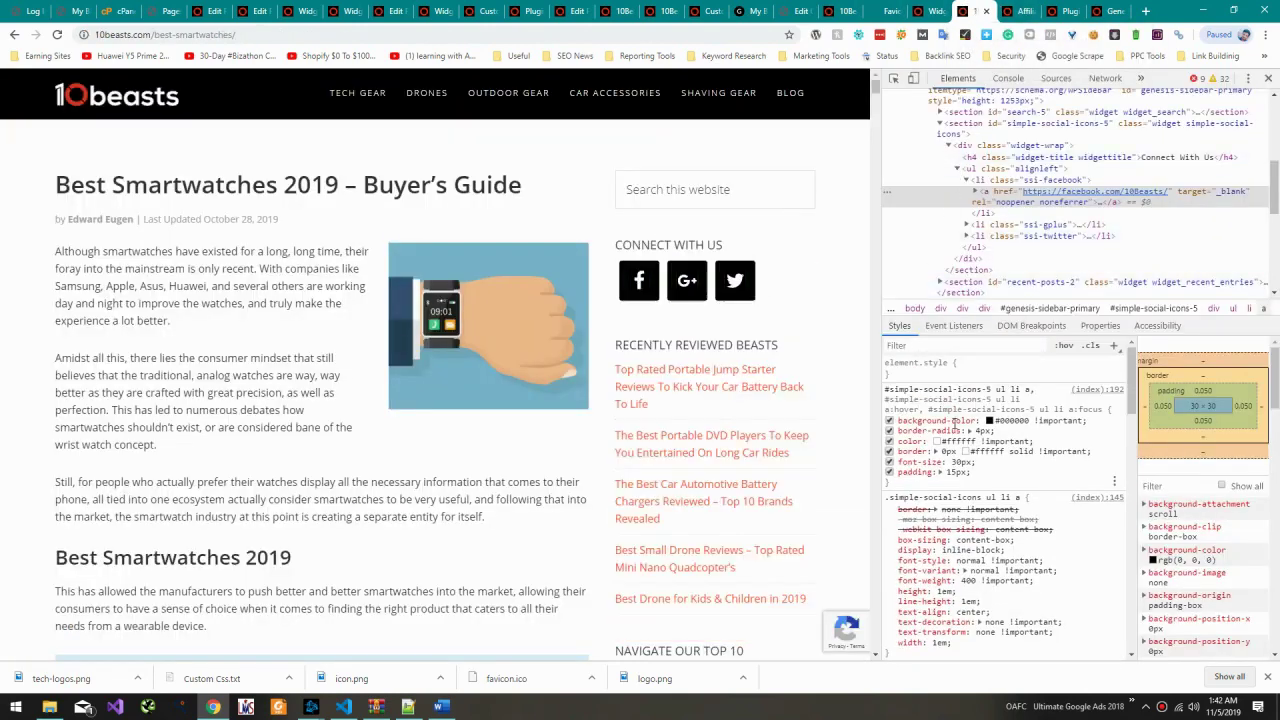
scroll(1010, 460, "down", 3)
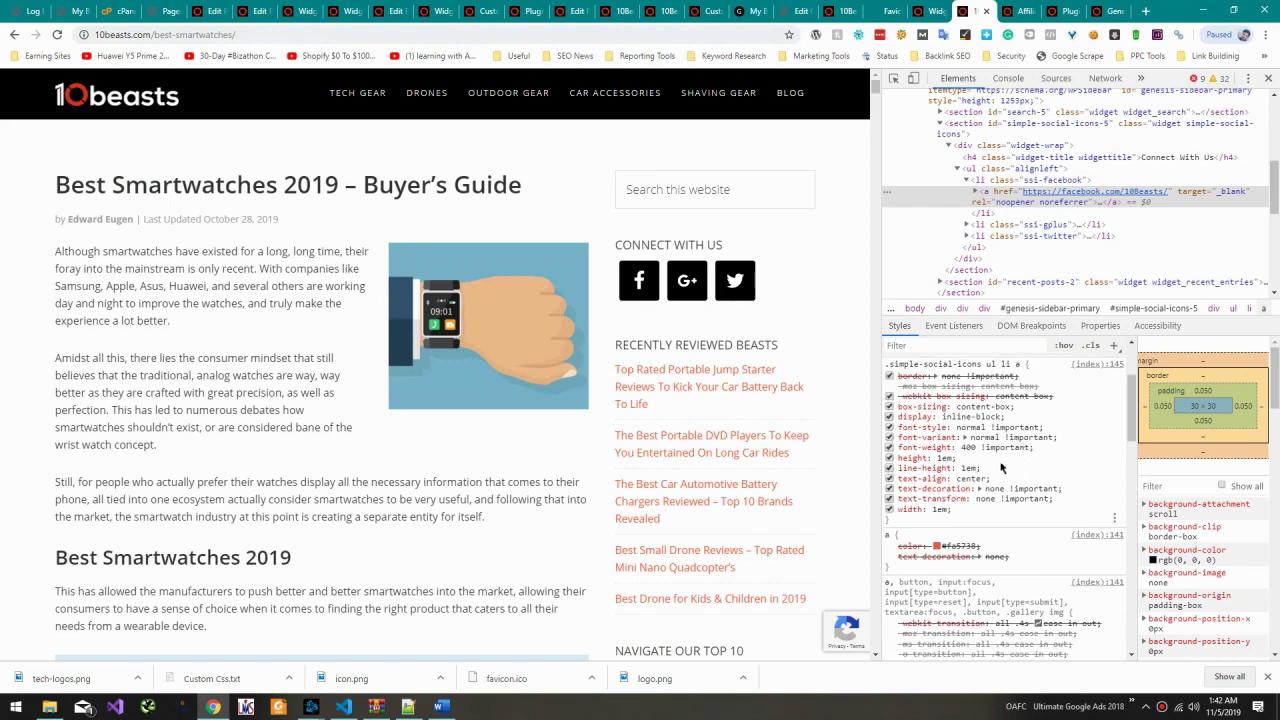
Step: Pick the original site's Facebook icon again with the element inspector and examine its applied CSS rules
left_click(893, 78)
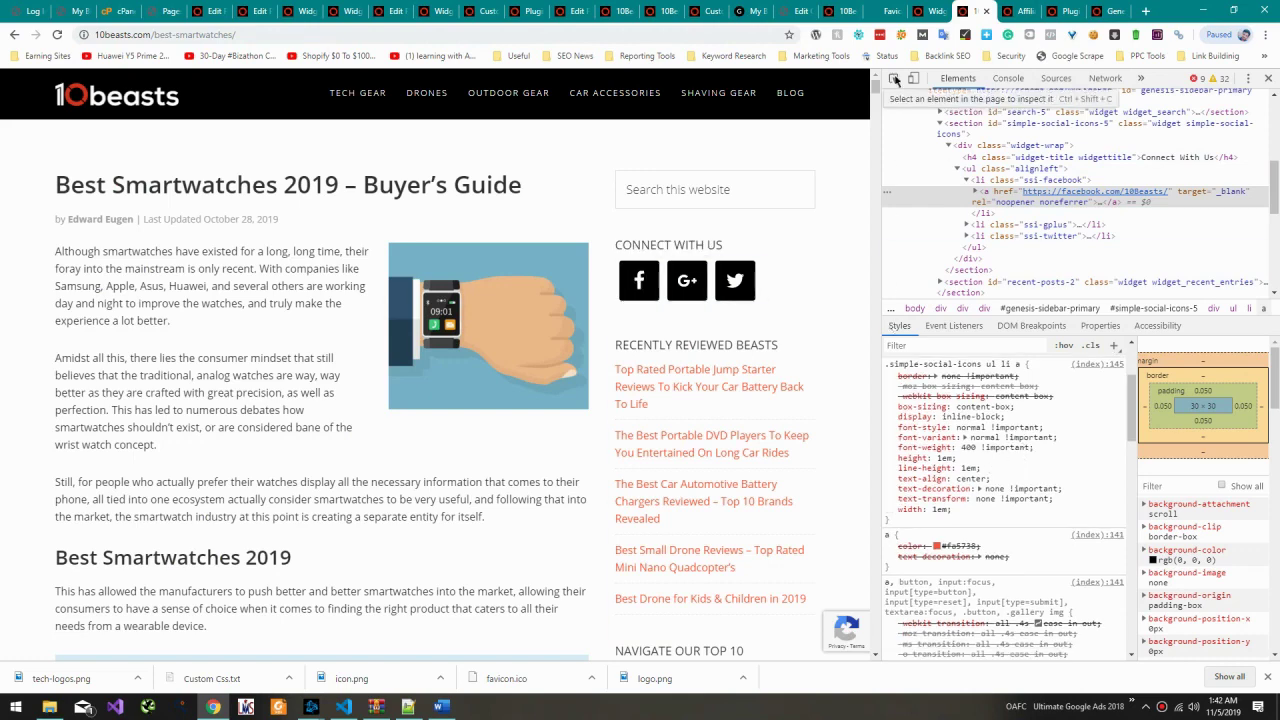
left_click(639, 282)
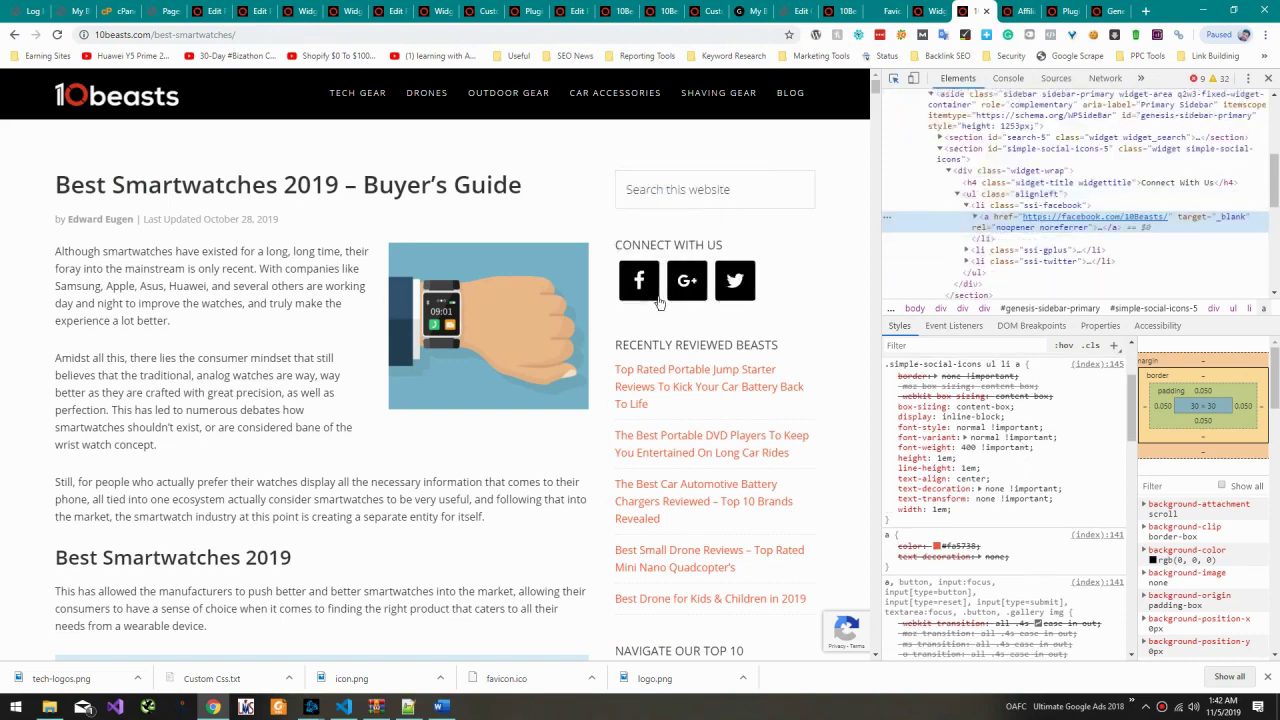
scroll(1001, 437, "up", 1)
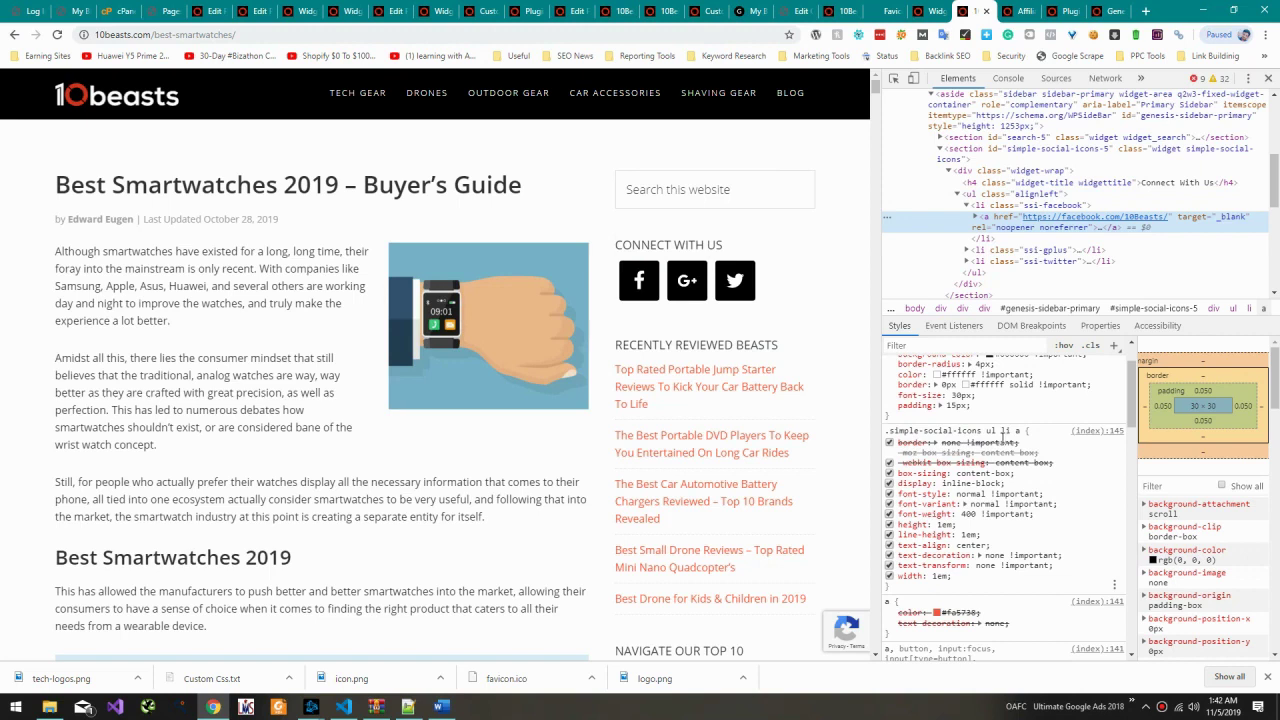
scroll(1001, 437, "up", 1)
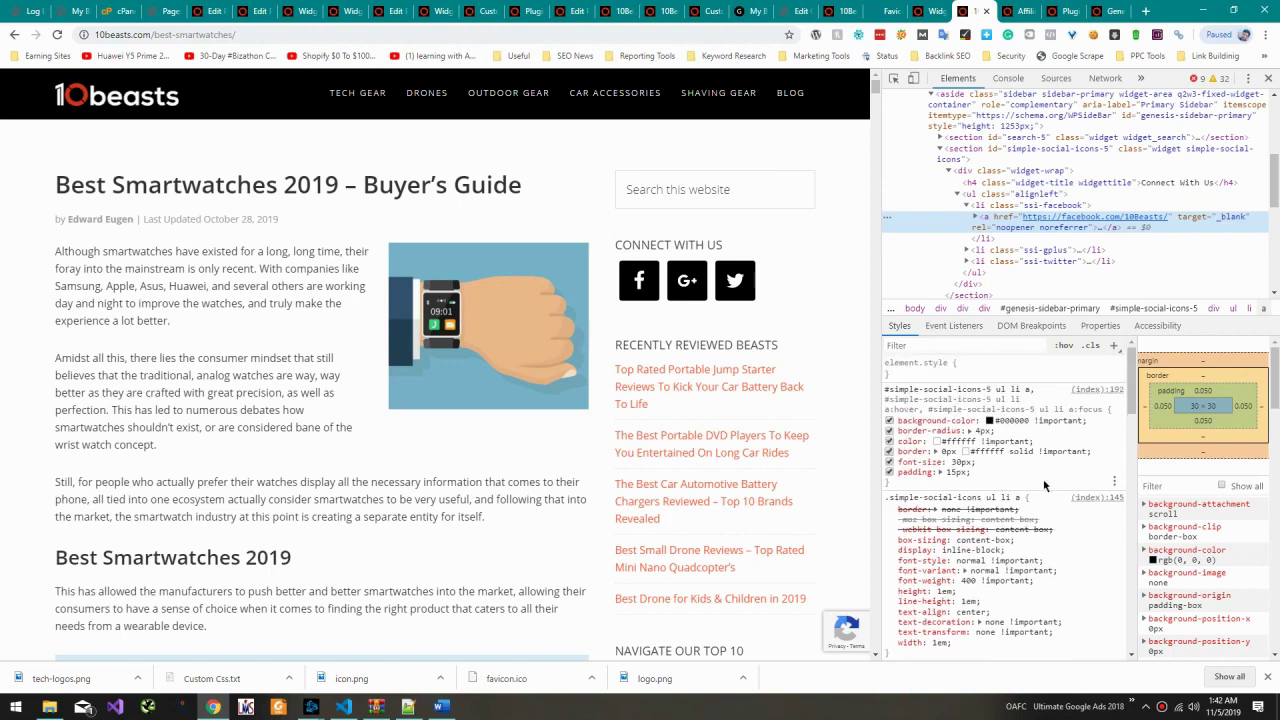
scroll(1044, 485, "down", 6)
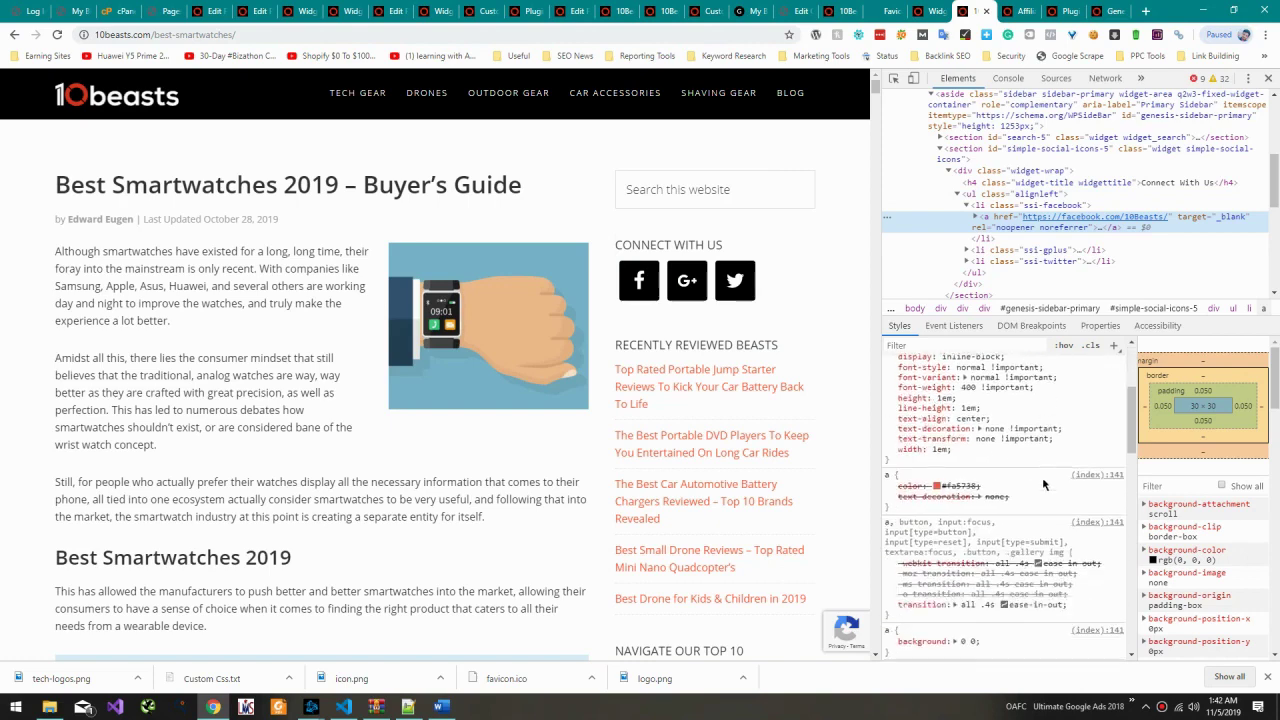
Step: Examine the remaining inherited and computed CSS rules of the original site's Facebook icon
scroll(1043, 485, "down", 8)
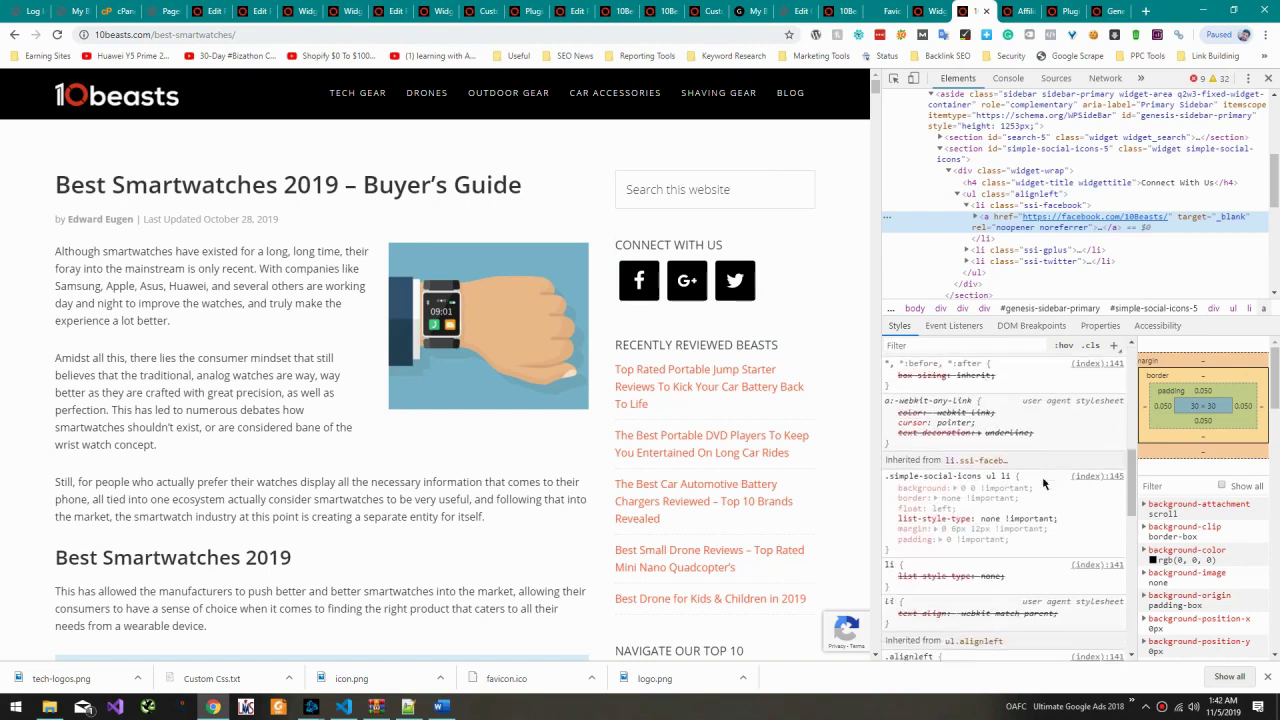
scroll(1050, 486, "down", 3)
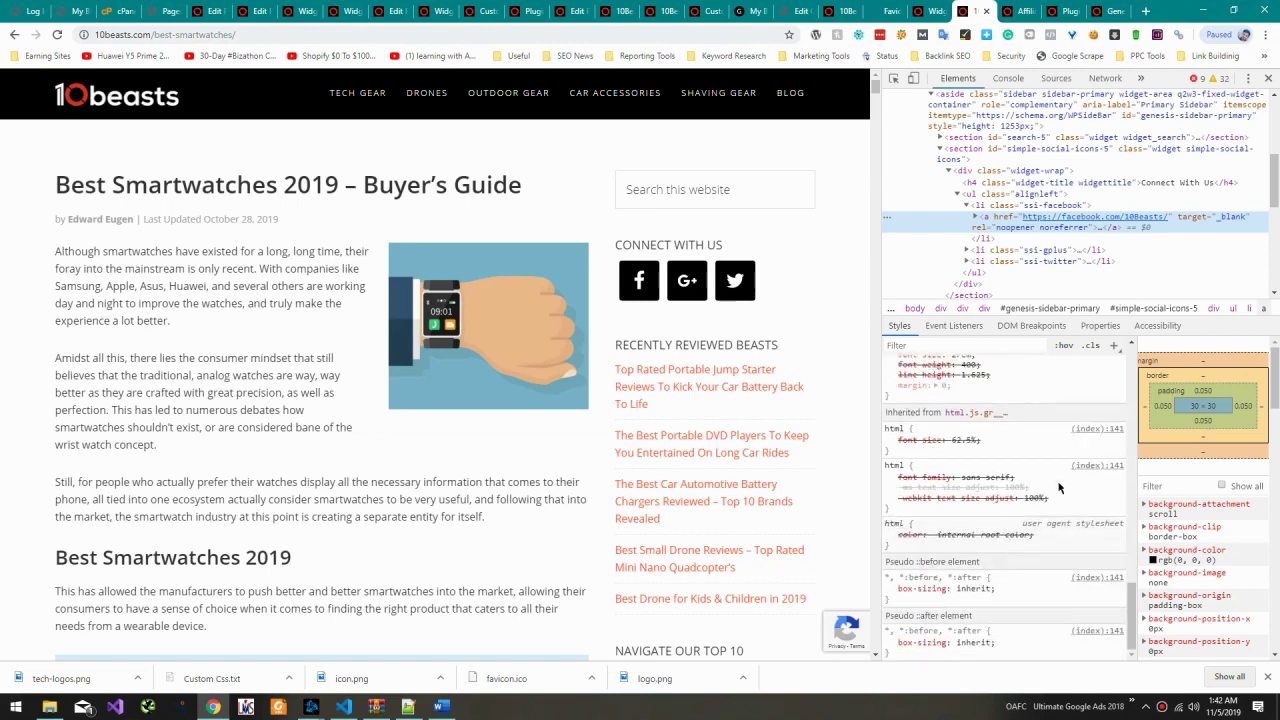
scroll(1185, 563, "down", 6)
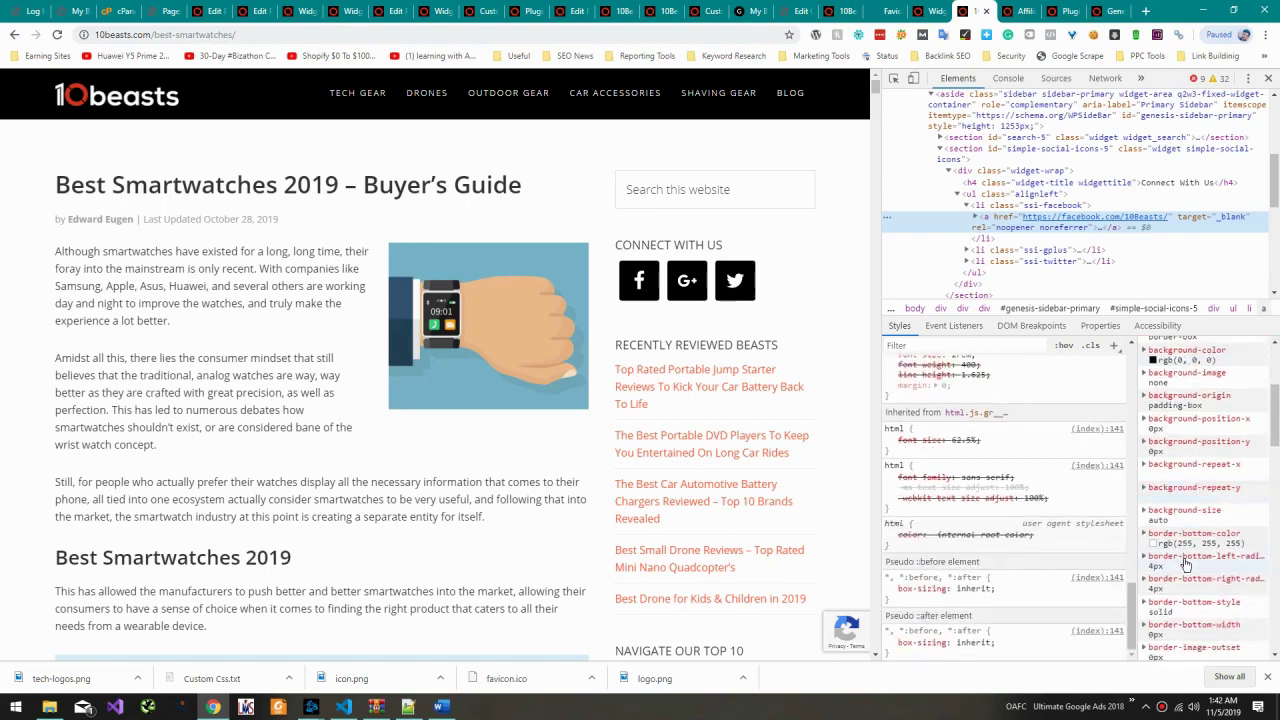
scroll(1063, 496, "up", 10)
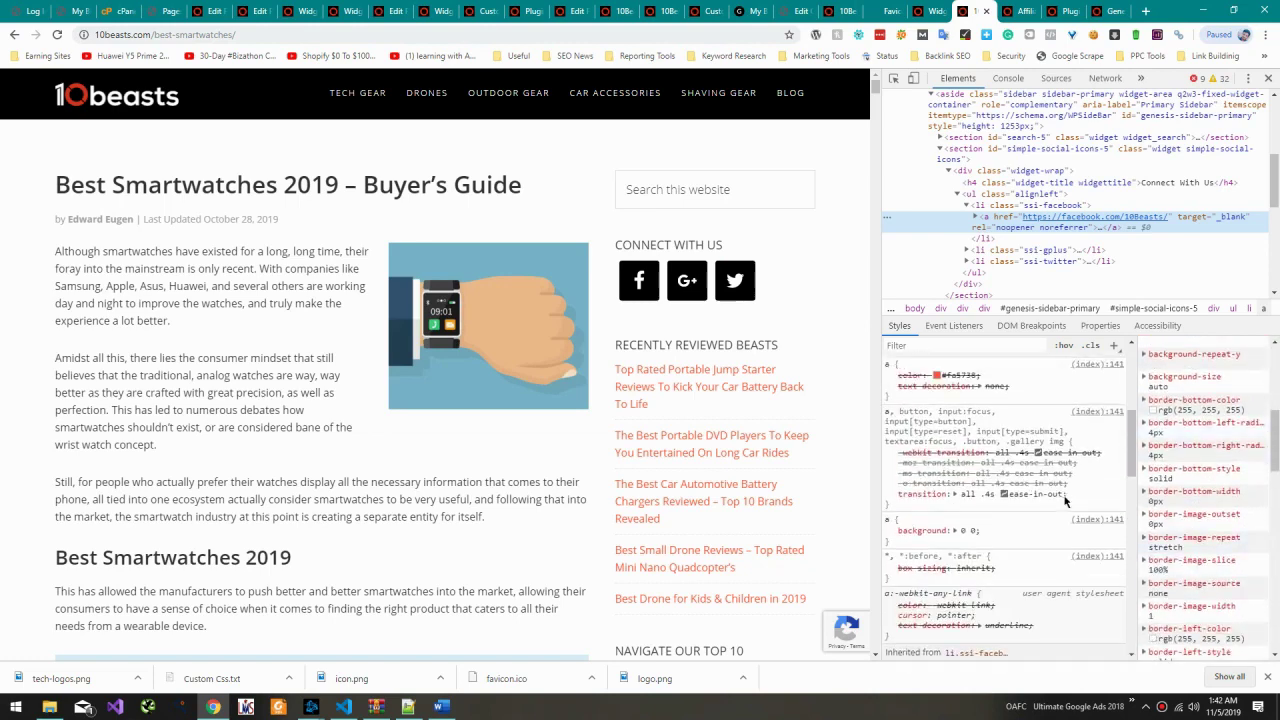
left_click(933, 10)
left_click(905, 10)
left_click(978, 10)
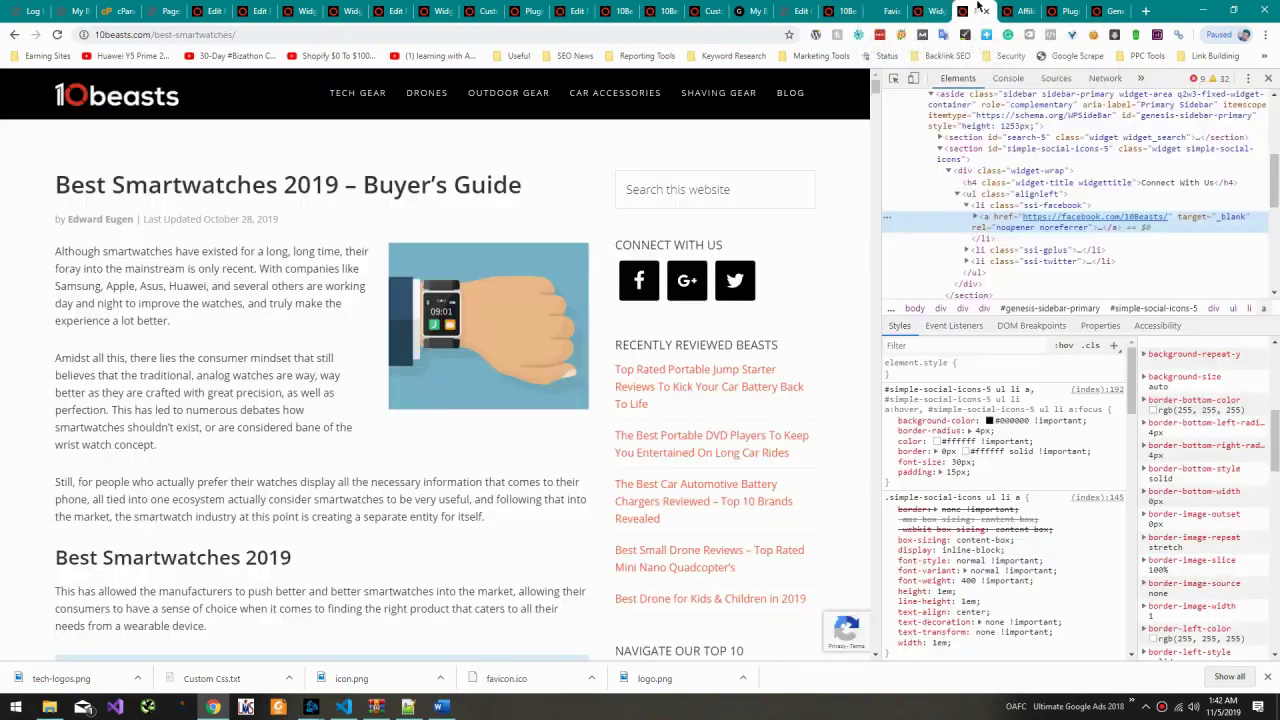
left_click(1020, 11)
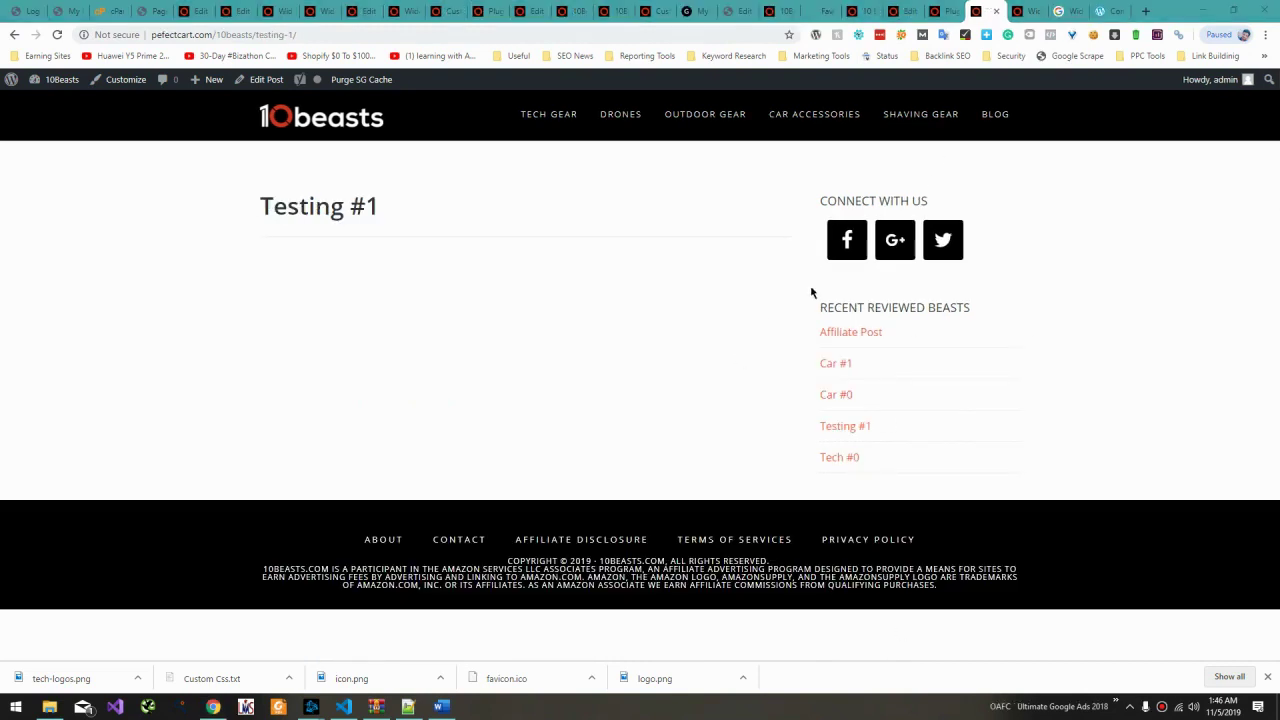
Step: Open the Widgets management page in the 10Beasts site's admin area
left_click(943, 11)
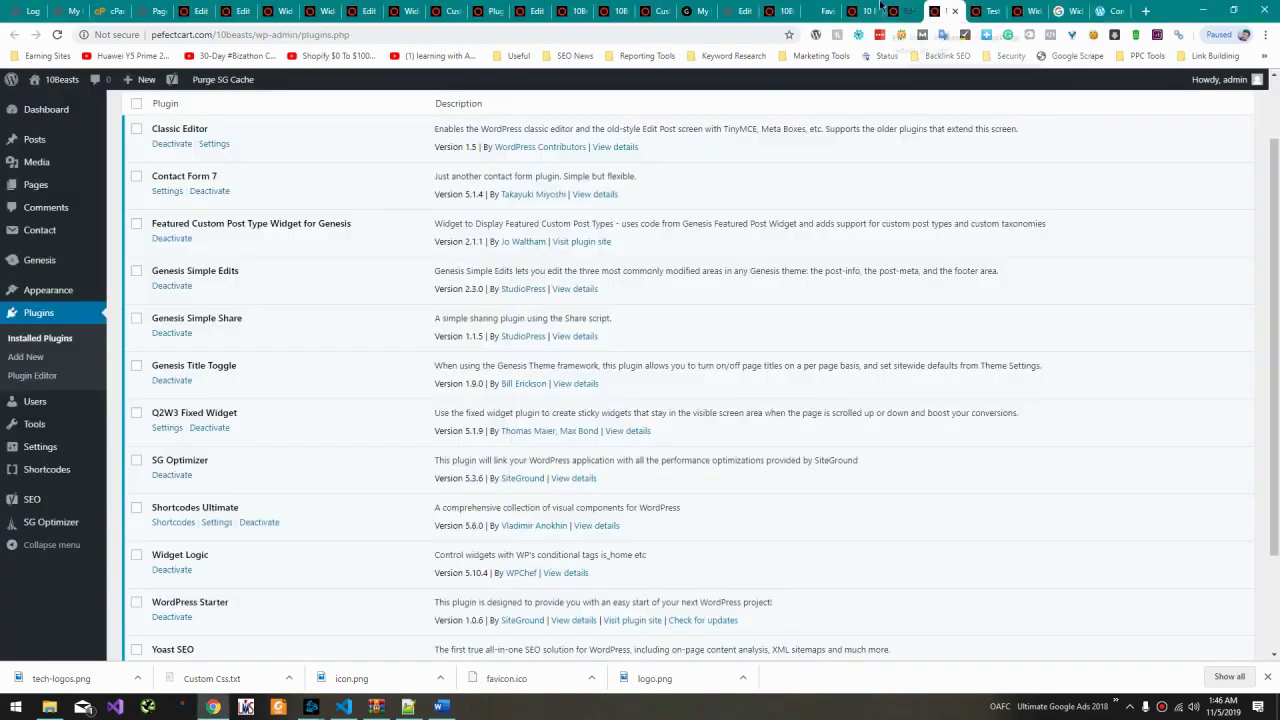
left_click(905, 11)
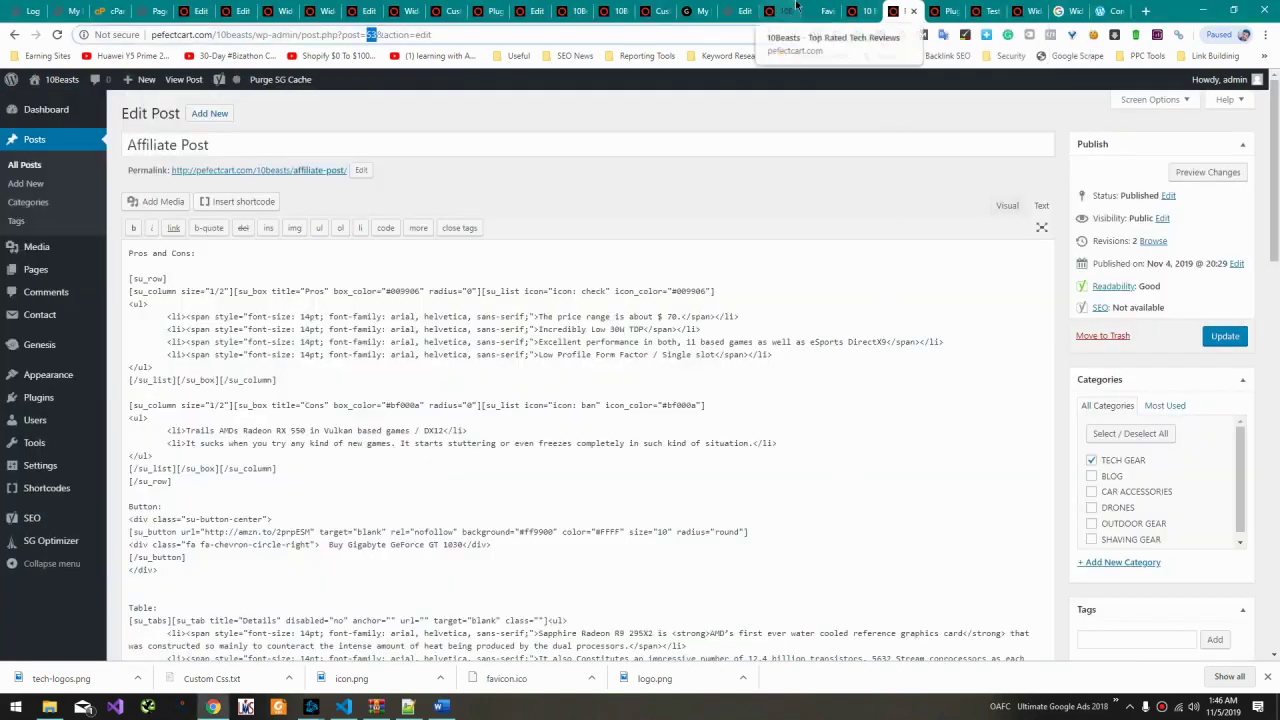
left_click(940, 11)
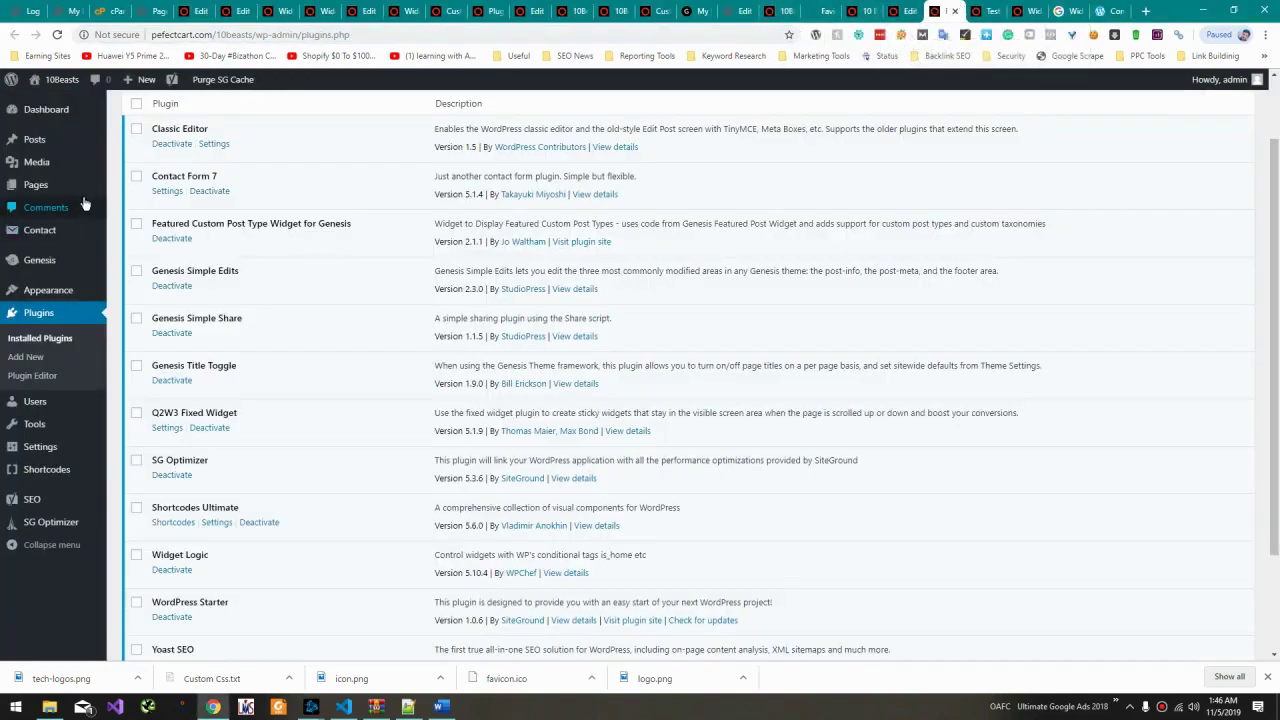
mouse_move(48, 290)
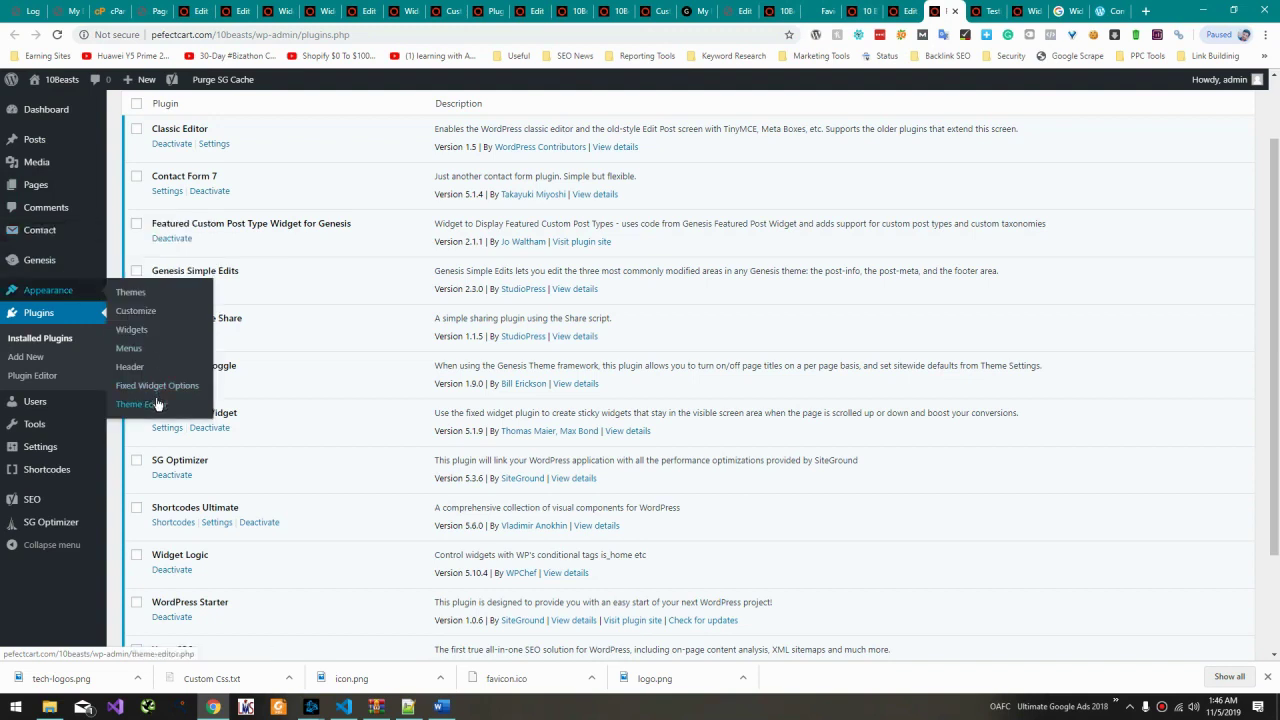
mouse_move(82, 195)
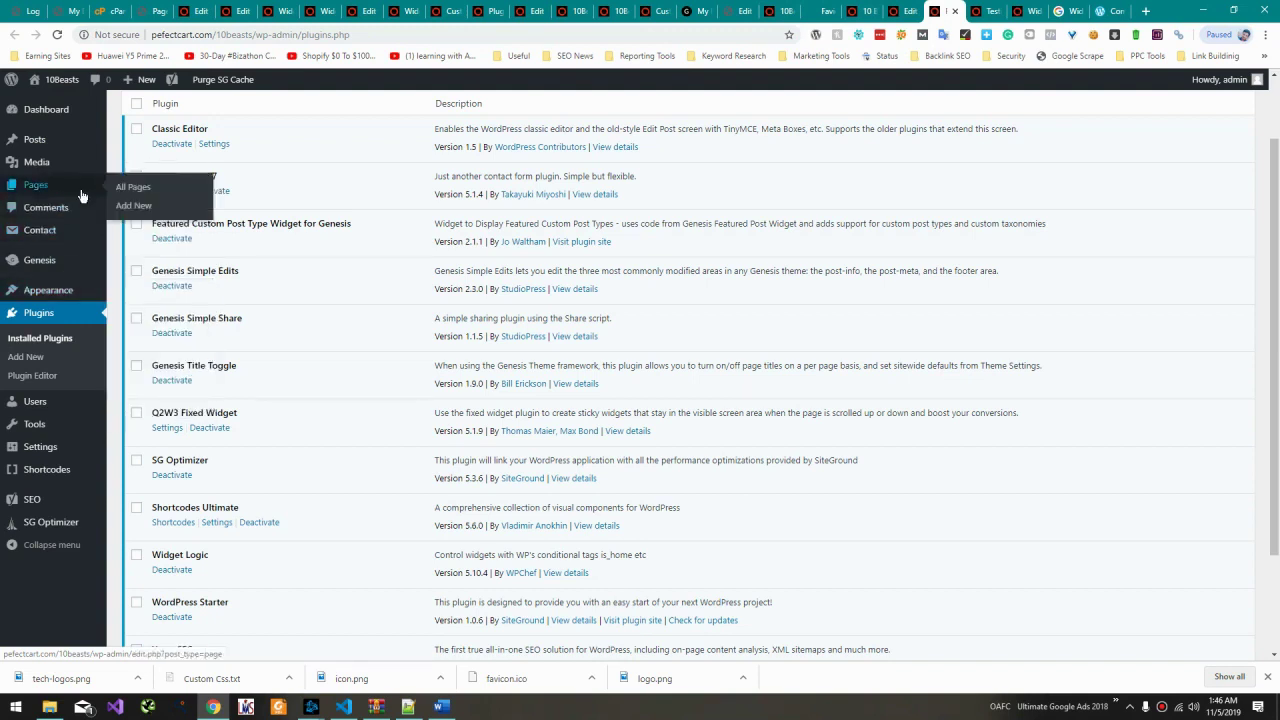
mouse_move(87, 297)
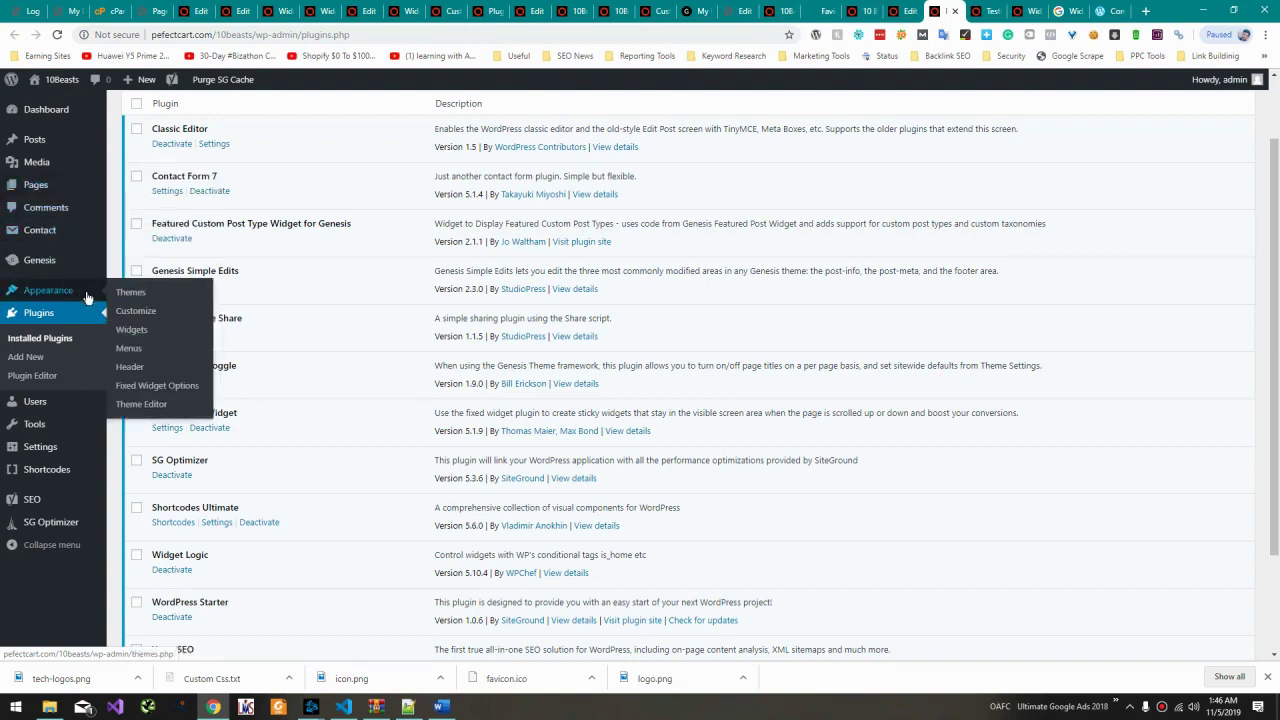
left_click(140, 337)
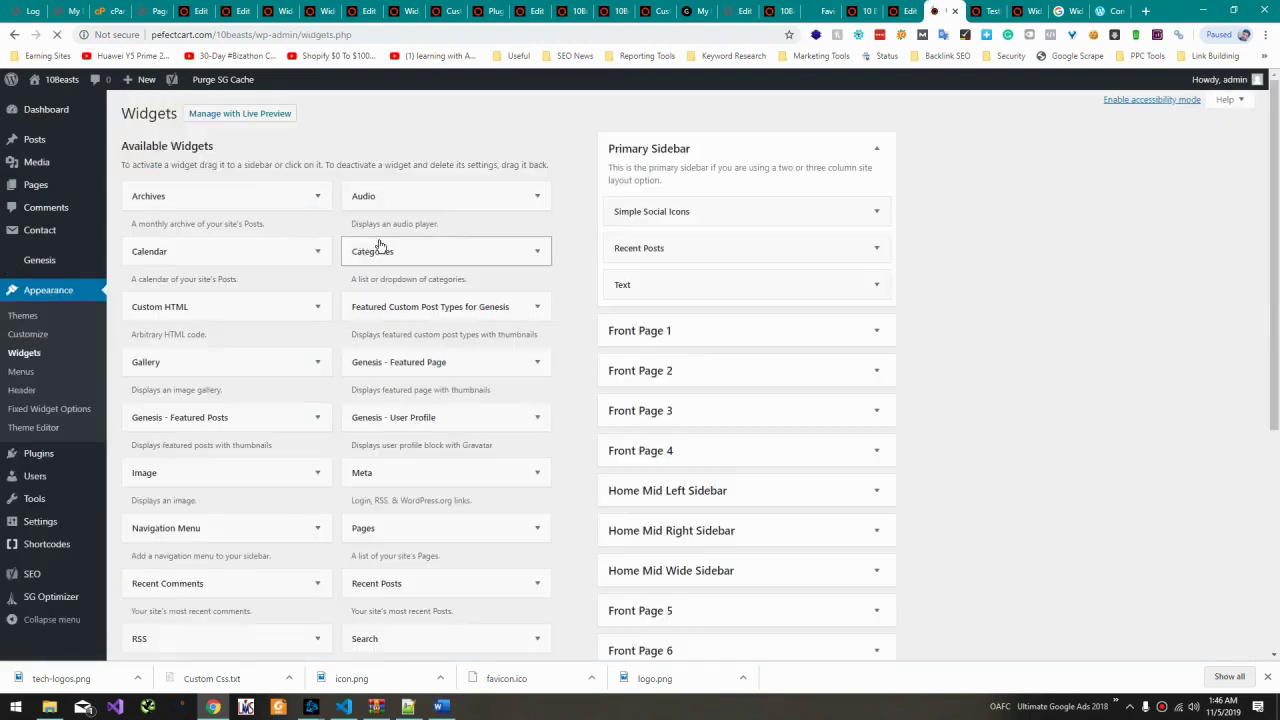
Step: Review the settings of the Primary Sidebar's Navigate Top 10 text widget and Recent Posts widget
left_click(700, 284)
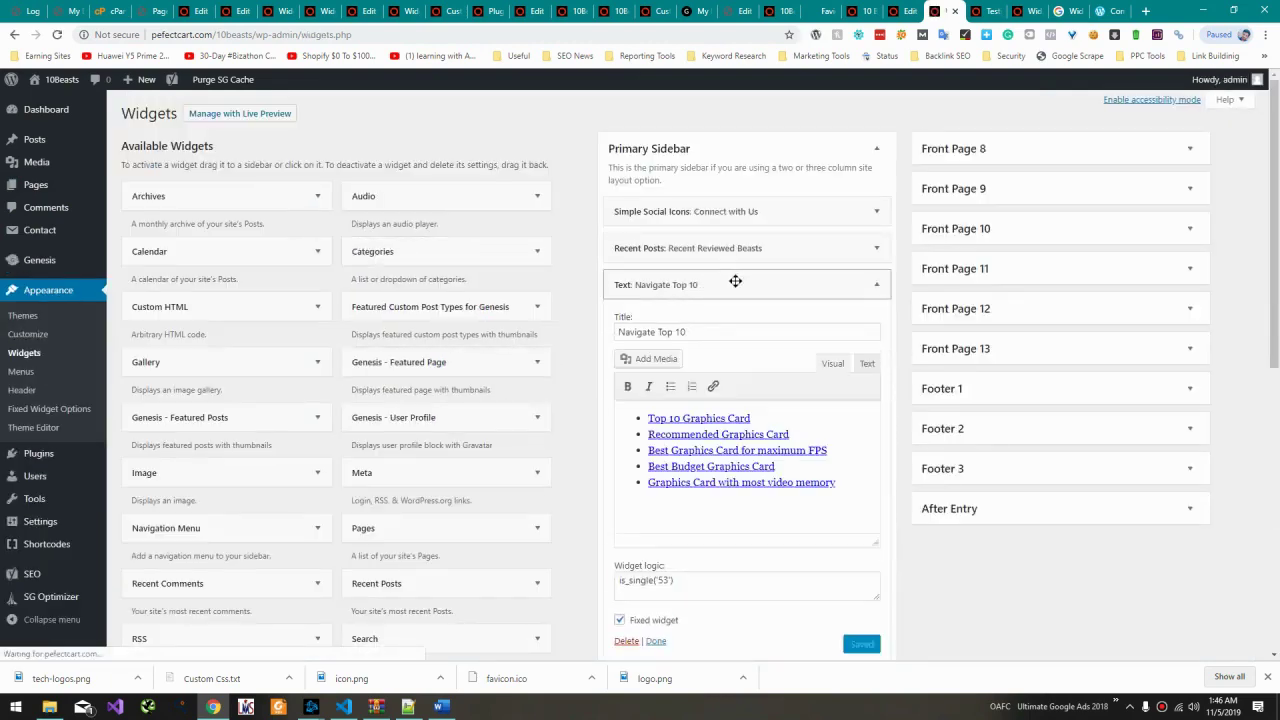
left_click(734, 282)
left_click(740, 250)
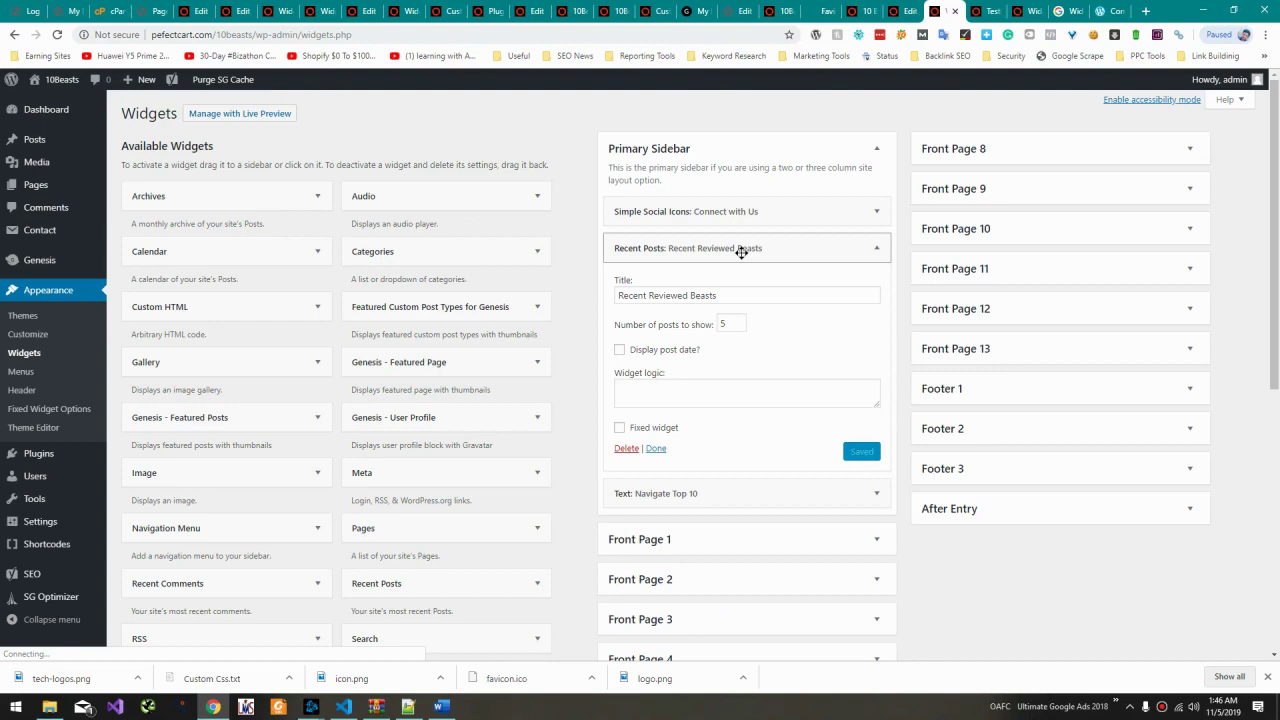
left_click(741, 252)
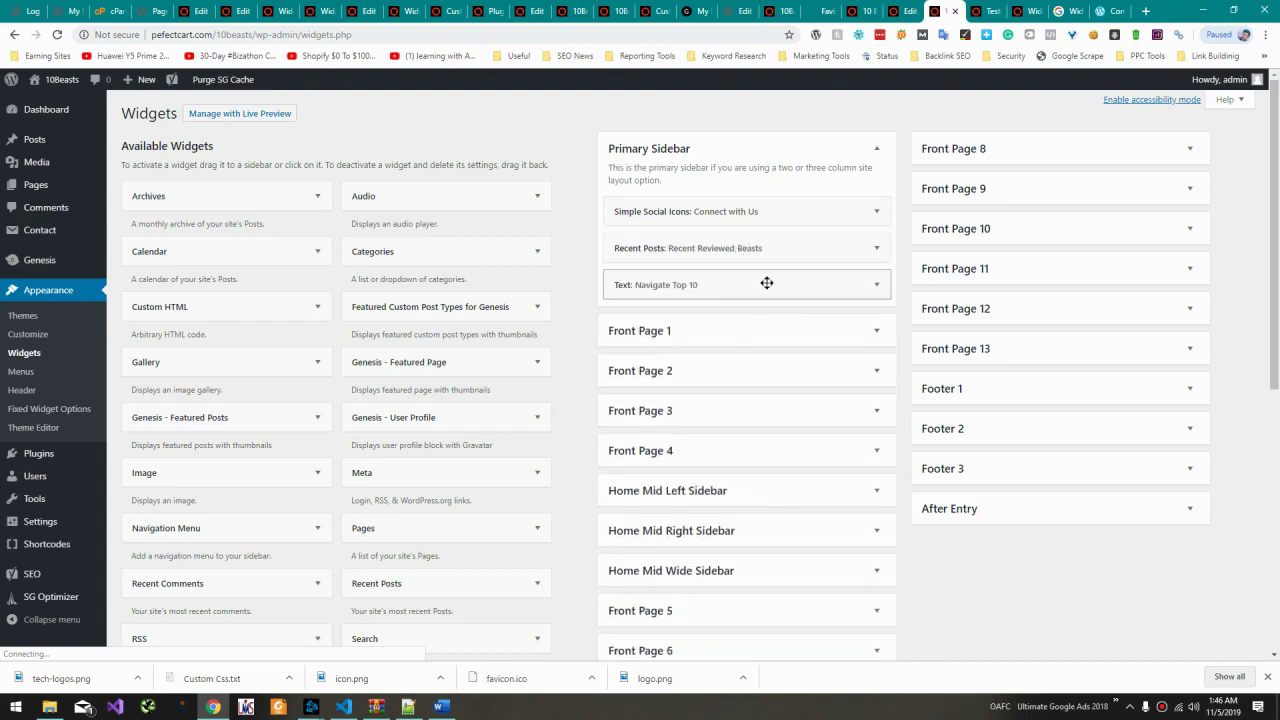
Step: Compare the post ID in the Navigate Top 10 widget's logic condition with the Affiliate Post's ID in its edit address
left_click(766, 283)
scroll(818, 390, "down", 3)
double_click(661, 246)
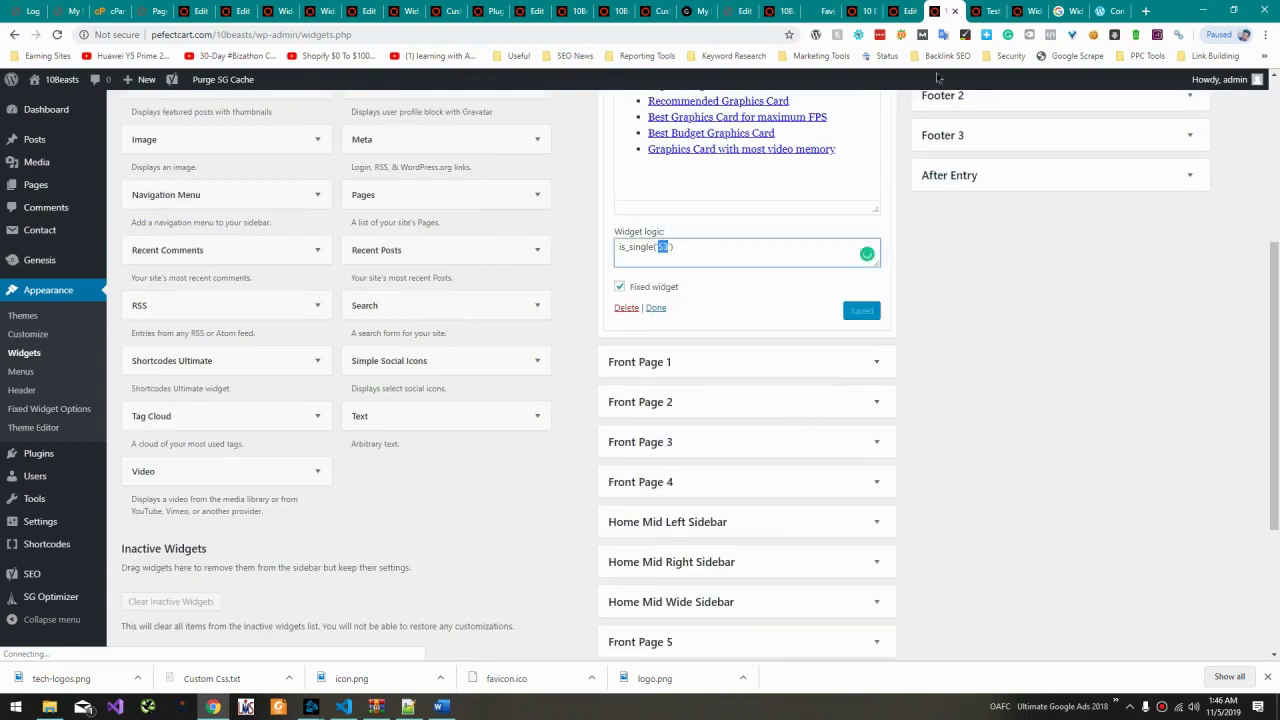
left_click(1017, 10)
left_click(970, 10)
left_click(900, 10)
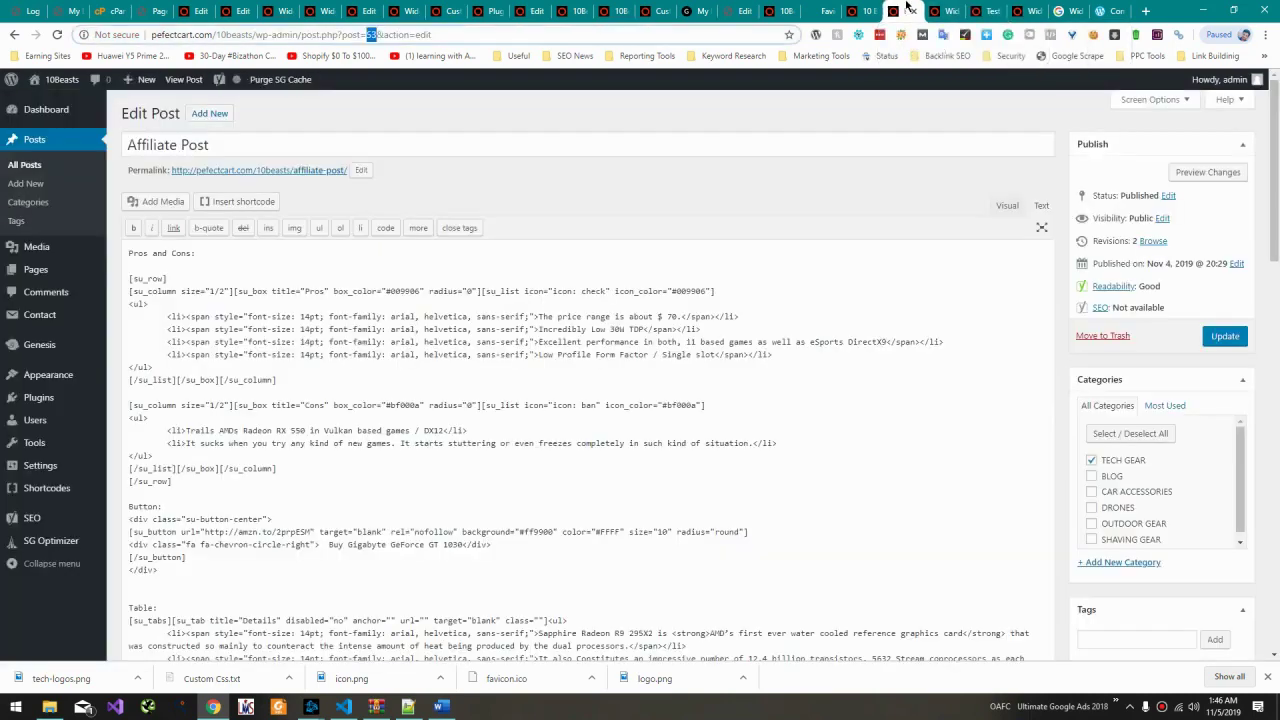
double_click(374, 35)
left_click(678, 717)
left_click(668, 679)
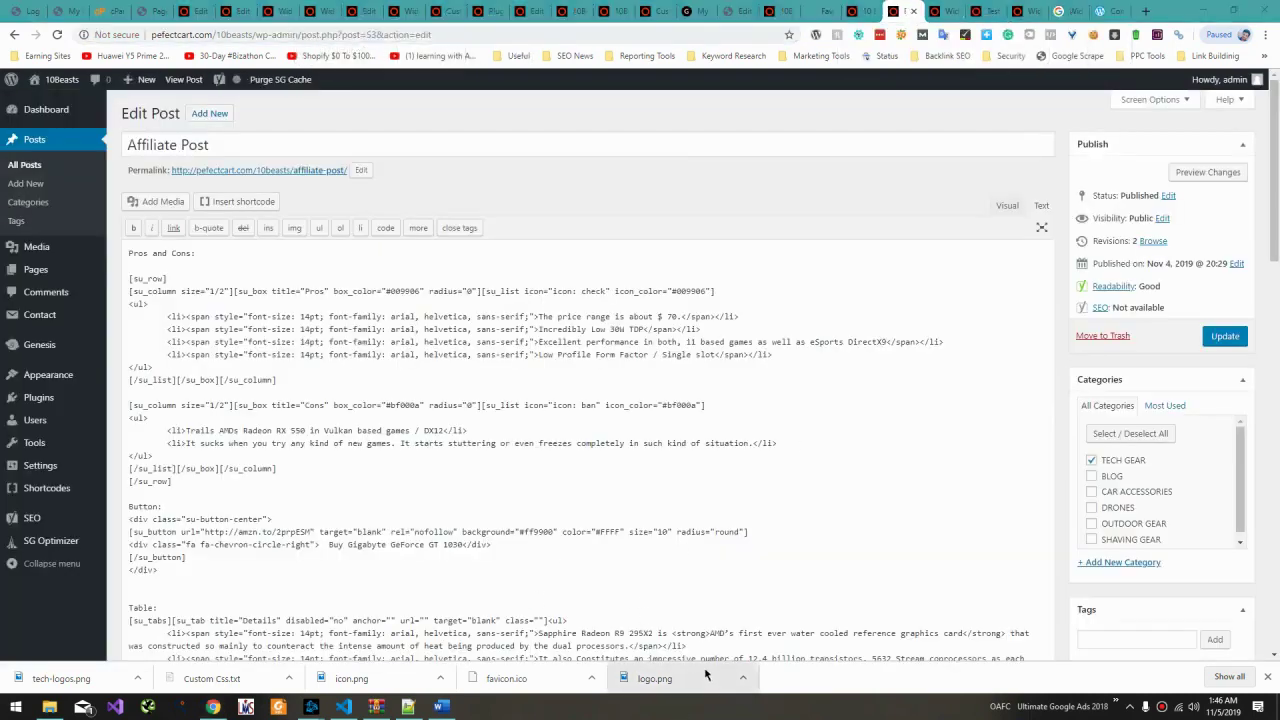
left_click(1038, 10)
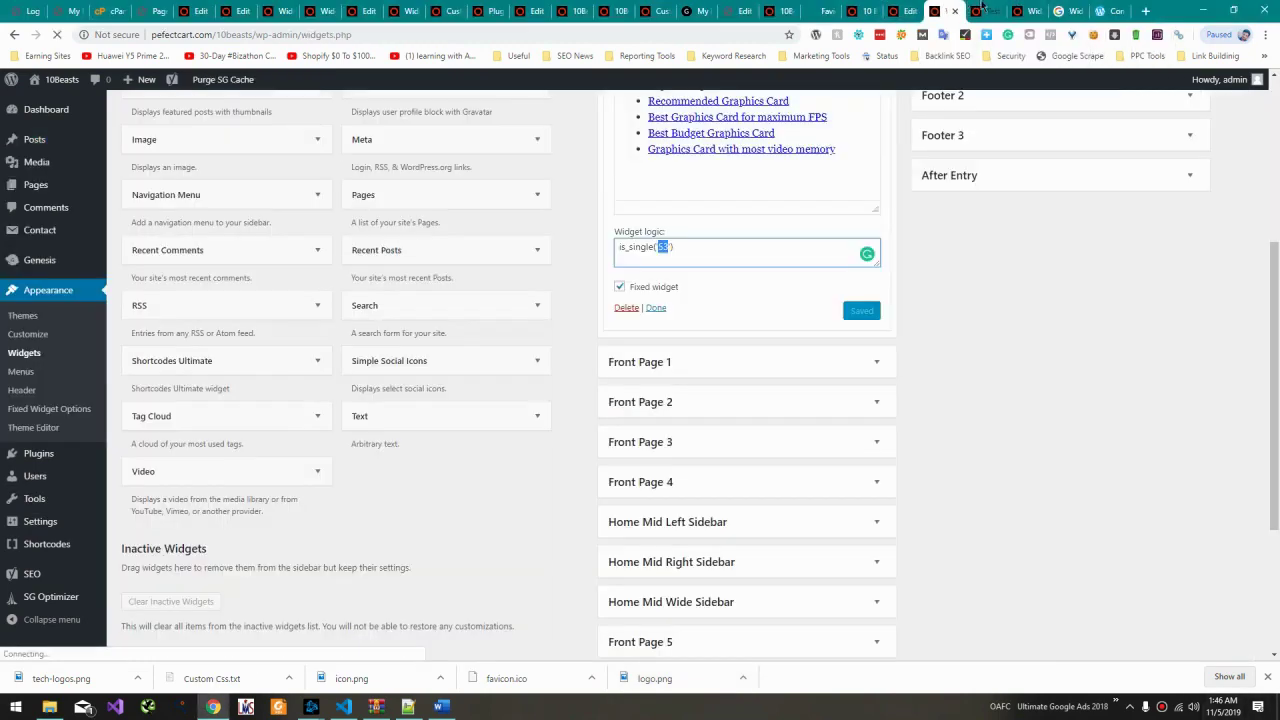
Step: Open the 10Beasts homepage from the Testing #1 post and look through its sections down to the footer
left_click(983, 10)
left_click(334, 119)
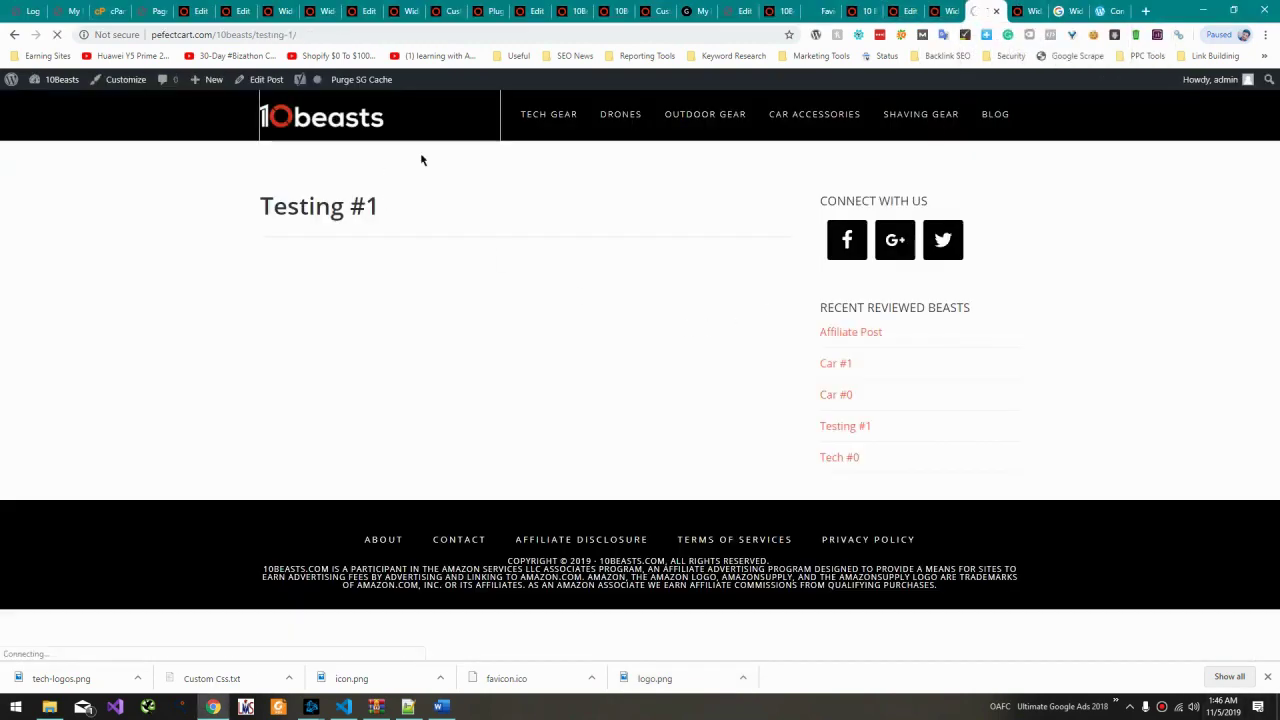
scroll(577, 423, "down", 9)
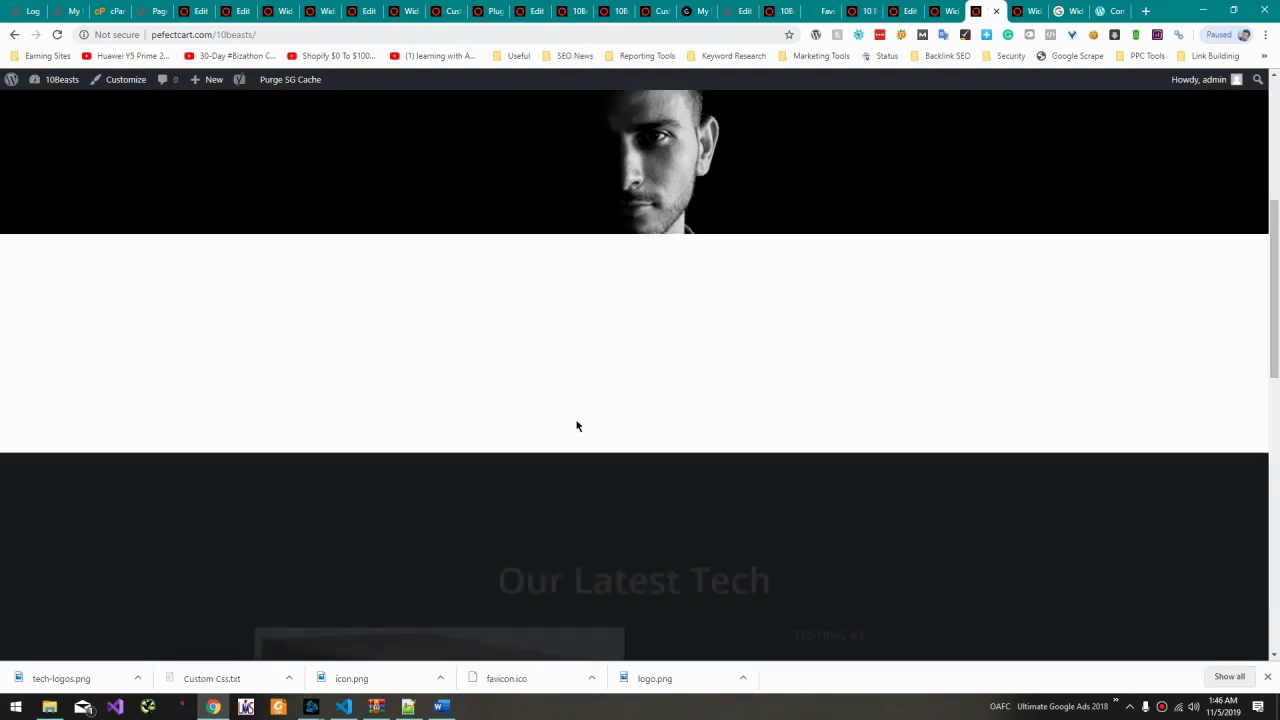
scroll(577, 423, "down", 4)
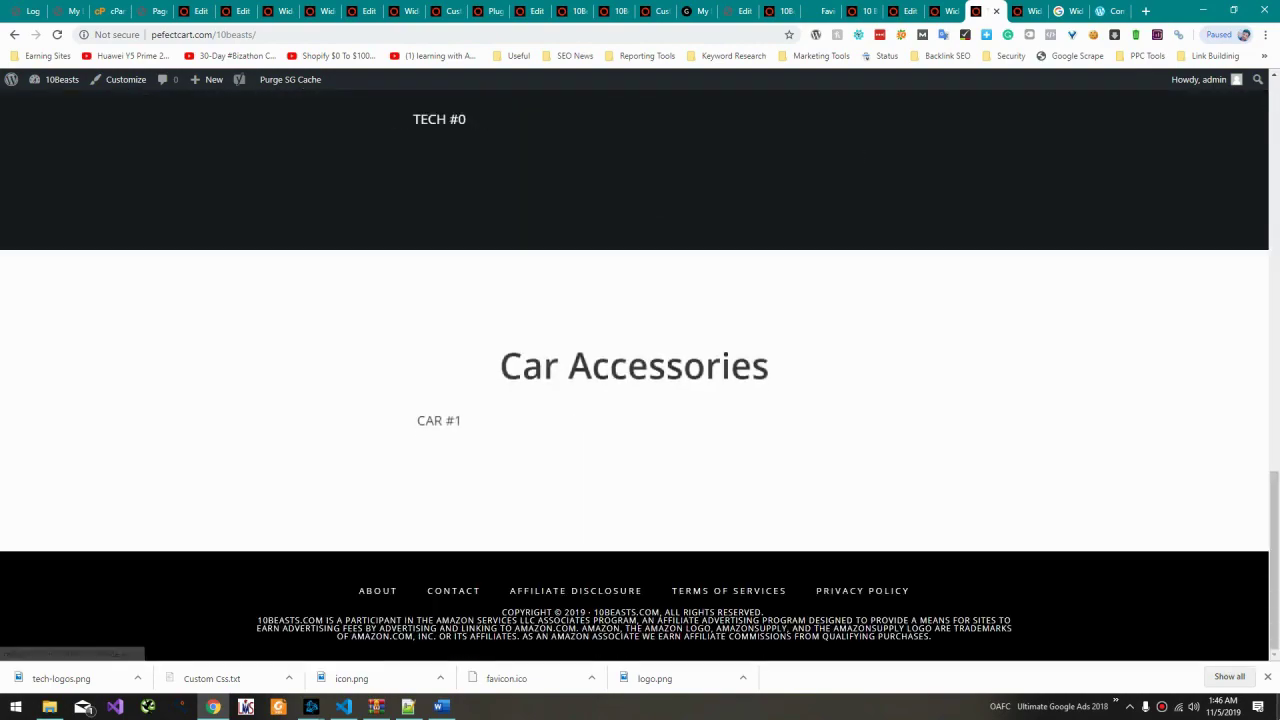